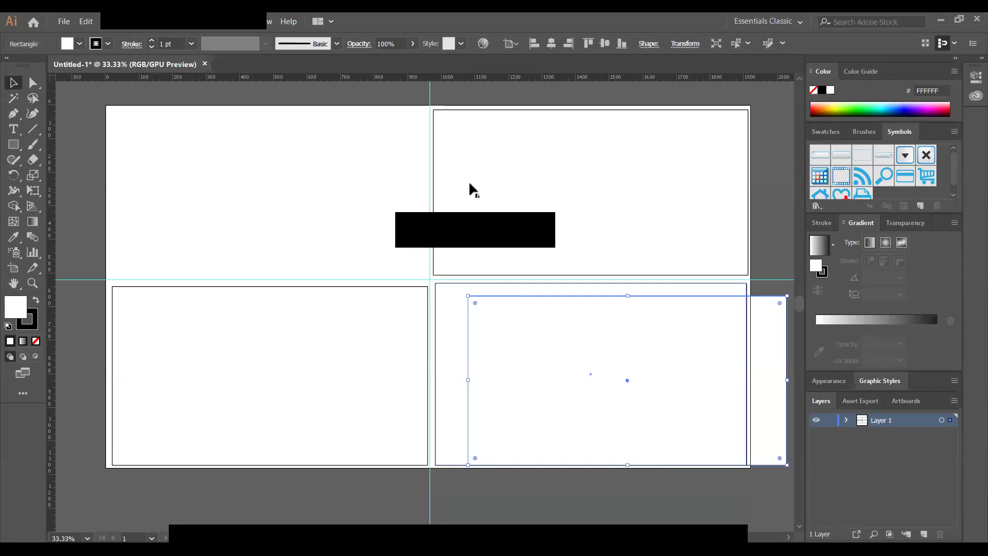
- Clear the selection and hide the guides on the artboard
{"action": "left_click", "coordinate": [271, 347]}
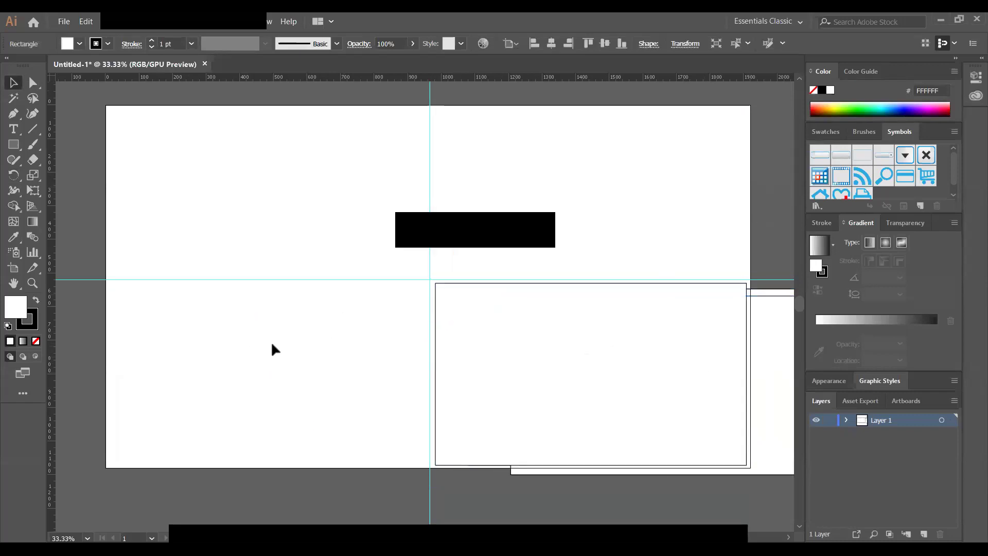
{"action": "right_click", "coordinate": [415, 279]}
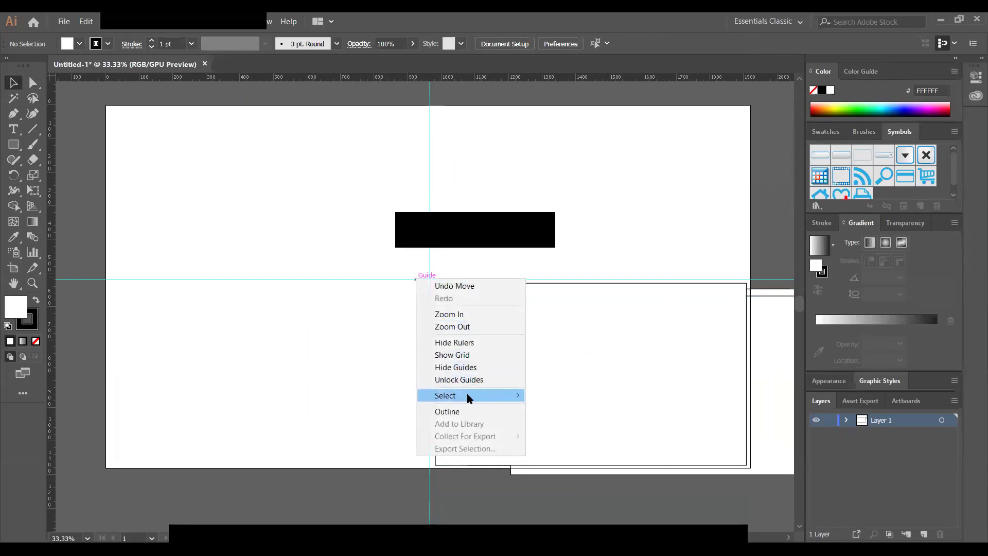
{"action": "left_click", "coordinate": [470, 367]}
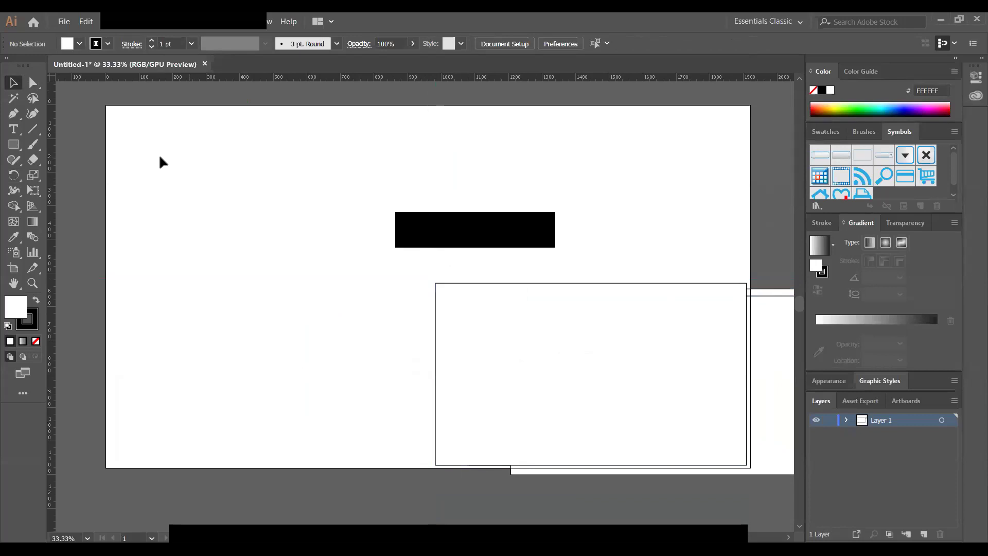
- Draw an upright rectangle with the Rectangle tool in the empty left part of the artboard
{"action": "left_click", "coordinate": [13, 145]}
{"action": "left_click_drag", "start_coordinate": [147, 189], "coordinate": [234, 308]}
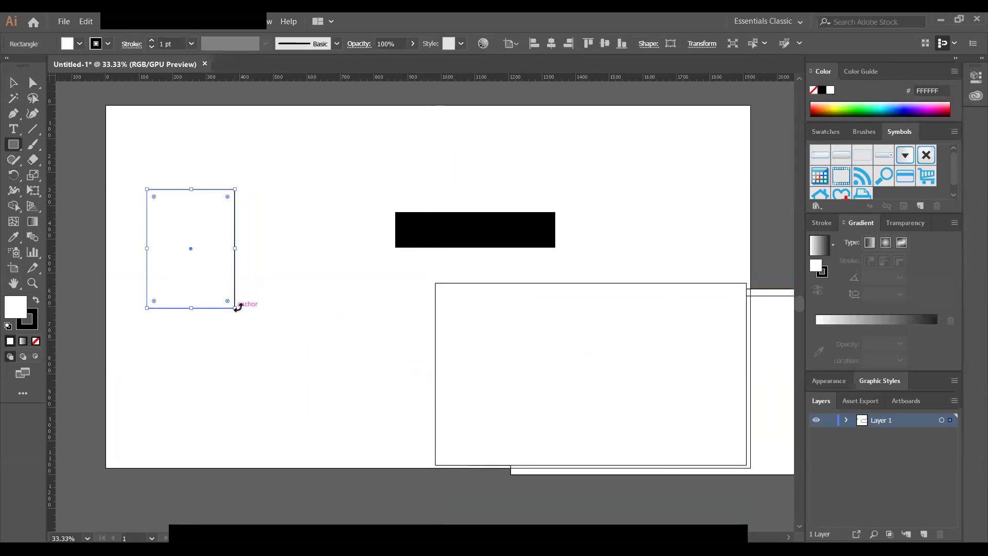
{"action": "left_click", "coordinate": [13, 82]}
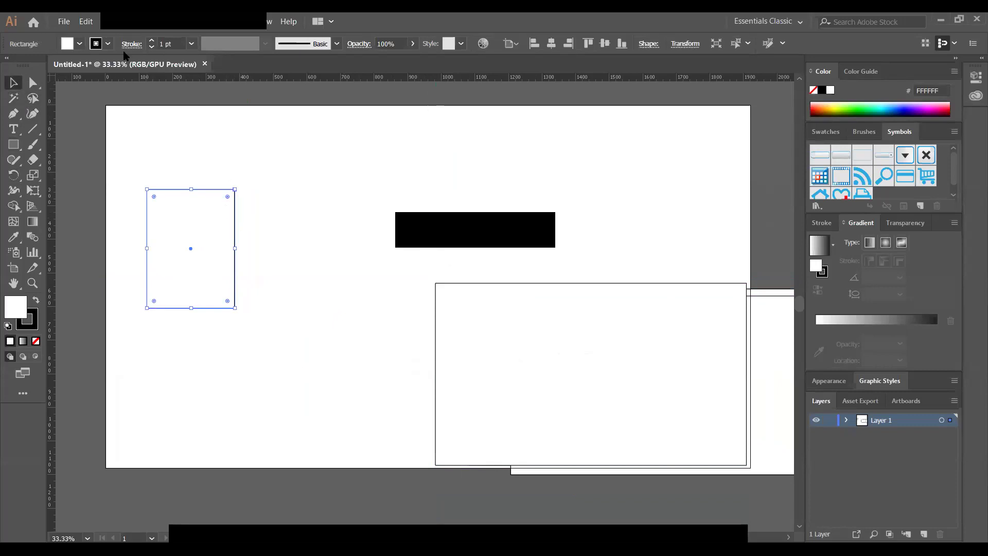
- Draw two horizontal lines, one above the other, crossing the right edge of the upright rectangle
{"action": "left_click", "coordinate": [32, 128]}
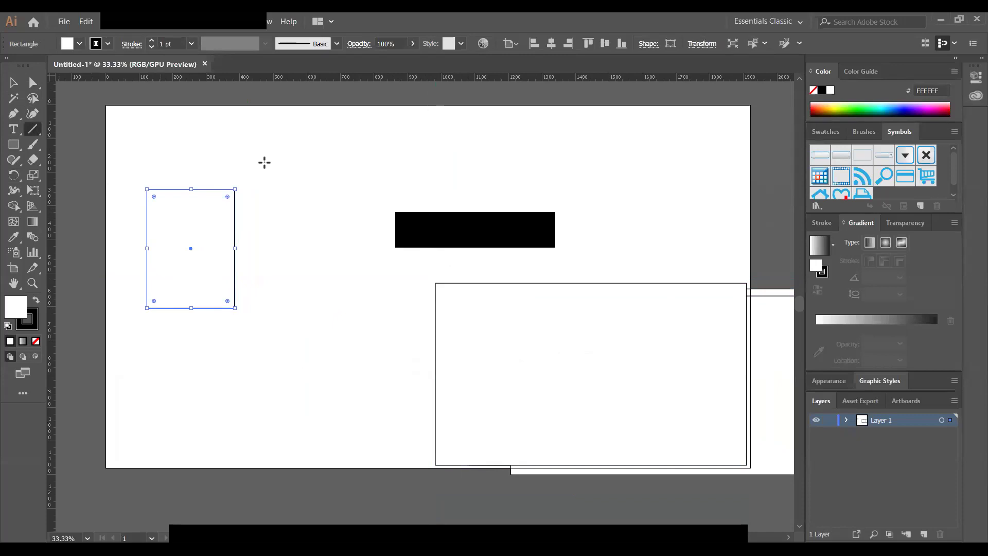
{"action": "left_click_drag", "start_coordinate": [223, 237], "coordinate": [300, 237]}
{"action": "left_click_drag", "start_coordinate": [225, 269], "coordinate": [284, 264]}
- Try to cut out the rectangle's edge between the two lines with the Shape Builder tool, then undo it
{"action": "left_click", "coordinate": [14, 82]}
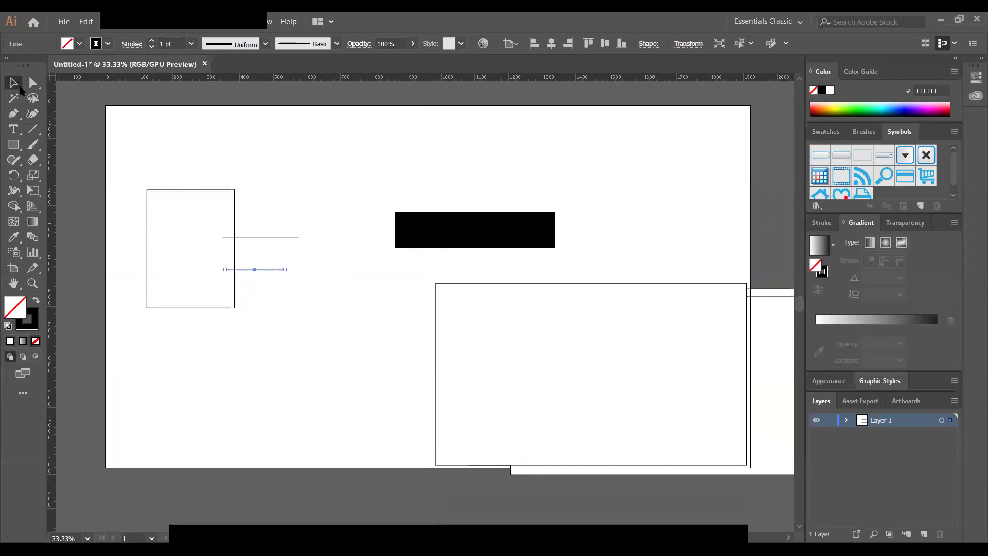
{"action": "left_click_drag", "start_coordinate": [116, 177], "coordinate": [349, 338]}
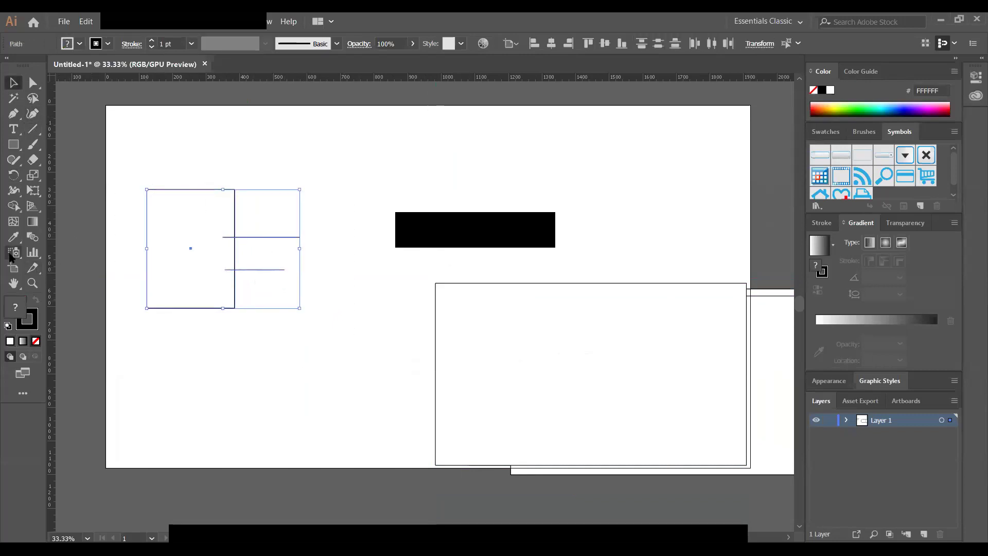
{"action": "left_click", "coordinate": [13, 206]}
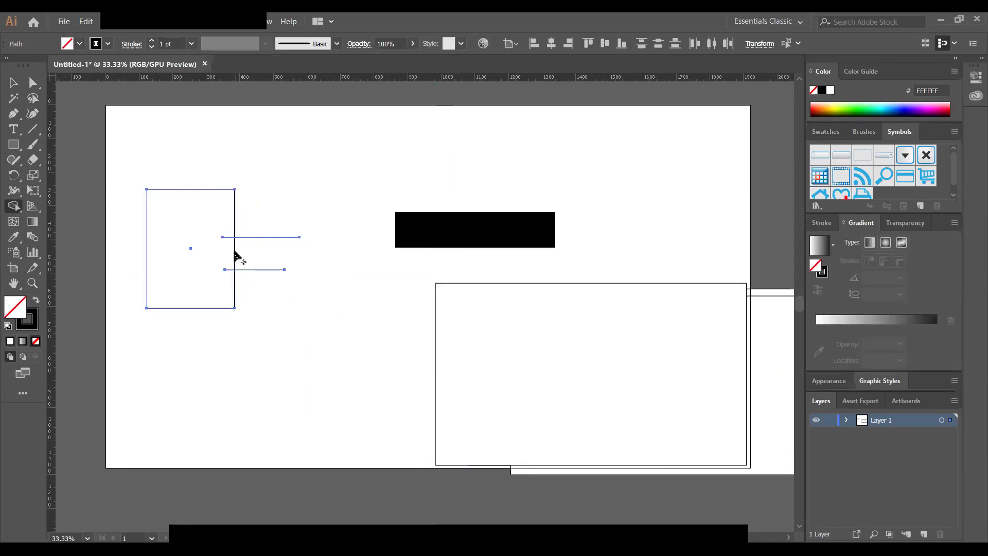
{"action": "left_click_drag", "start_coordinate": [233, 256], "coordinate": [282, 241]}
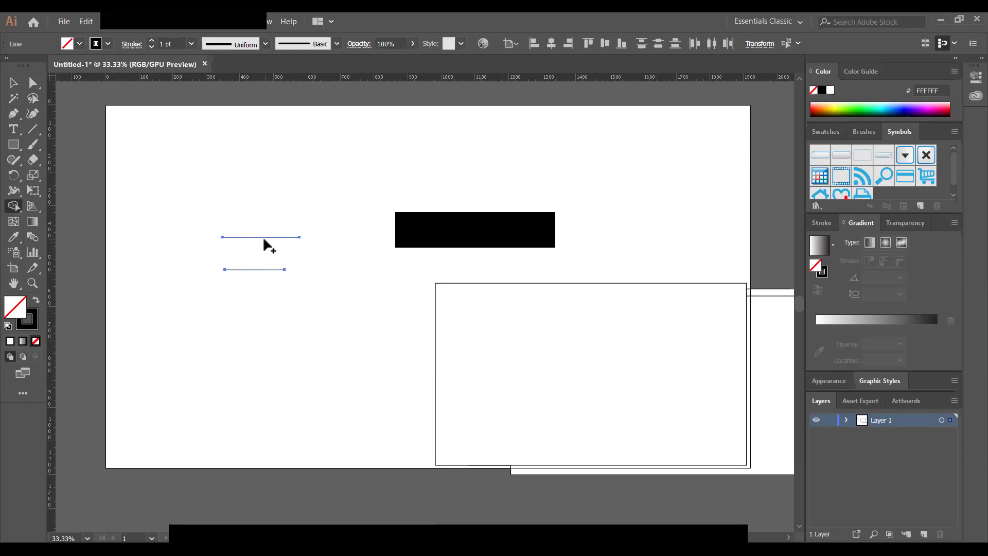
{"action": "key", "text": "ctrl+z"}
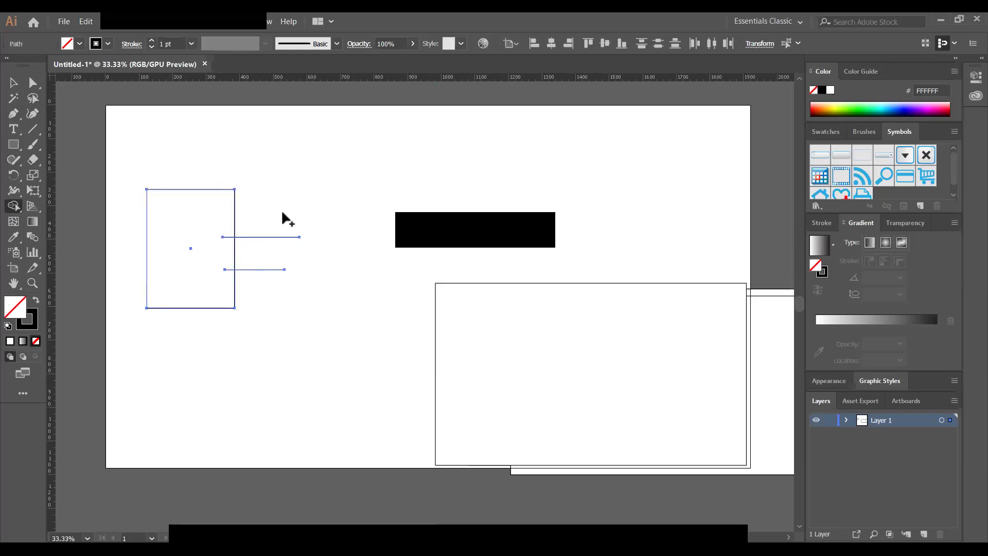
- Delete the two horizontal lines crossing the rectangle's right edge
{"action": "left_click", "coordinate": [15, 84]}
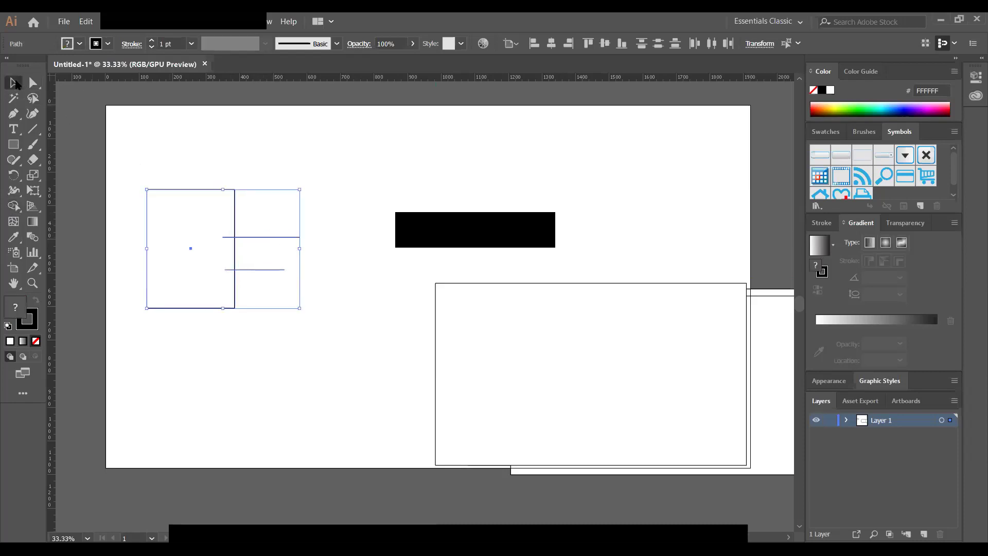
{"action": "left_click", "coordinate": [319, 220]}
{"action": "left_click_drag", "start_coordinate": [263, 227], "coordinate": [268, 323]}
{"action": "key", "text": "Delete"}
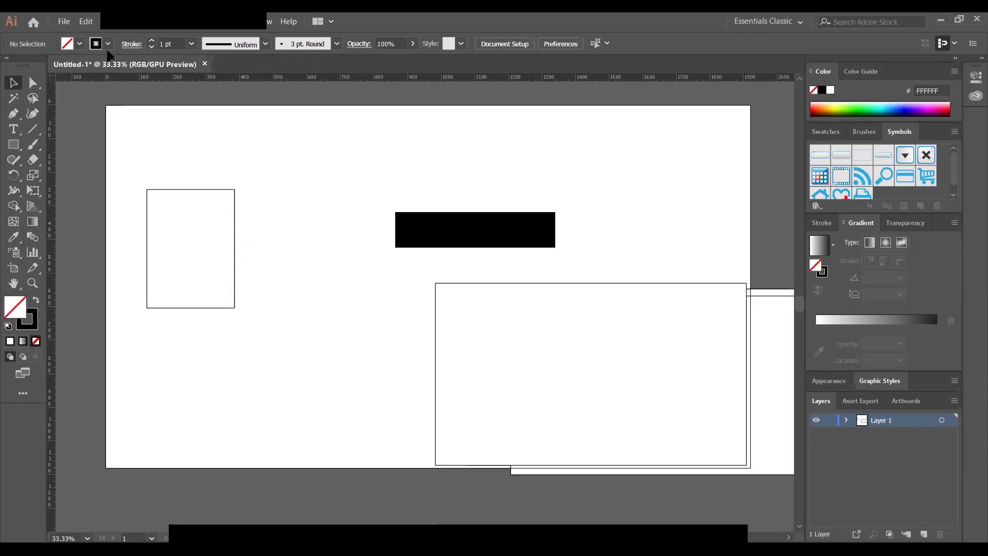
- Set the upright rectangle's stroke weight to 7 pt and its fill to none
{"action": "left_click", "coordinate": [214, 190]}
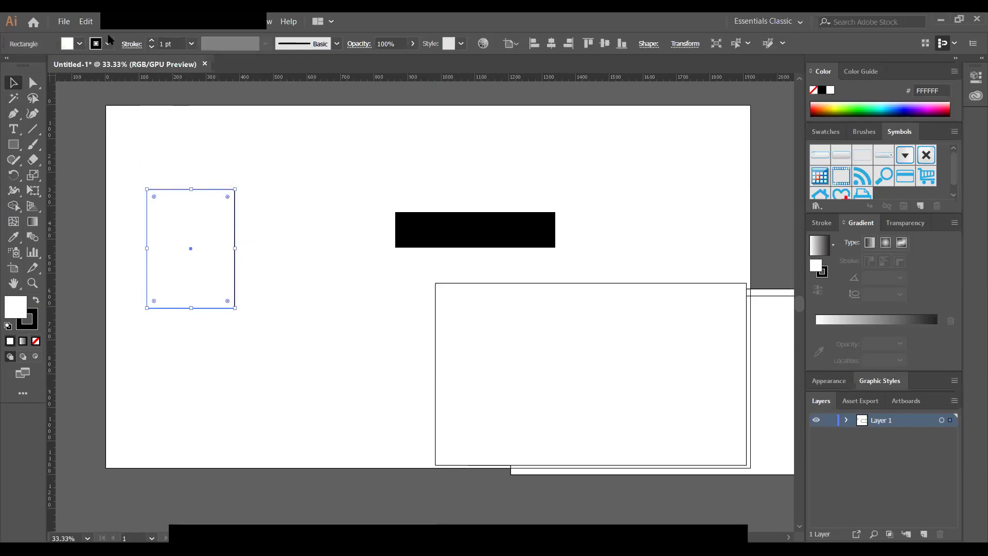
{"action": "left_click", "coordinate": [151, 40]}
{"action": "left_click", "coordinate": [151, 41]}
{"action": "left_click", "coordinate": [152, 41]}
{"action": "left_click", "coordinate": [151, 41]}
{"action": "left_click", "coordinate": [151, 41]}
{"action": "left_click", "coordinate": [151, 40]}
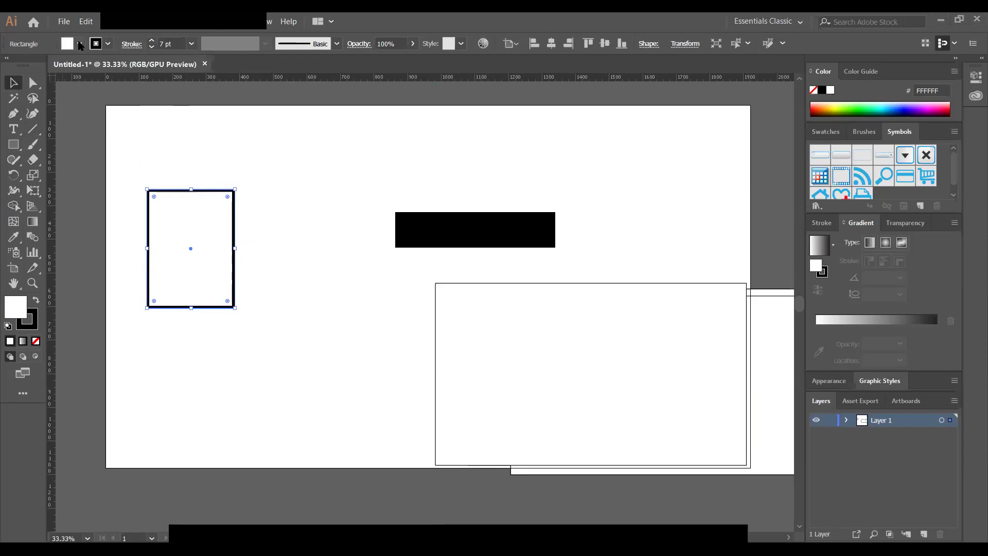
{"action": "left_click", "coordinate": [80, 44]}
{"action": "left_click", "coordinate": [8, 65]}
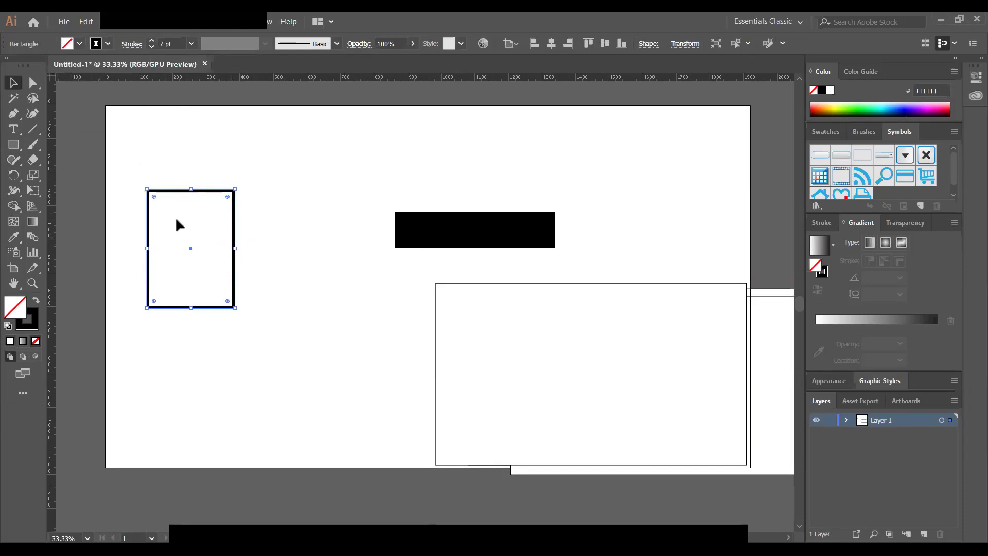
- Draw two horizontal 7 pt lines across the middle of the unfilled rectangle's right edge
{"action": "left_click", "coordinate": [32, 128]}
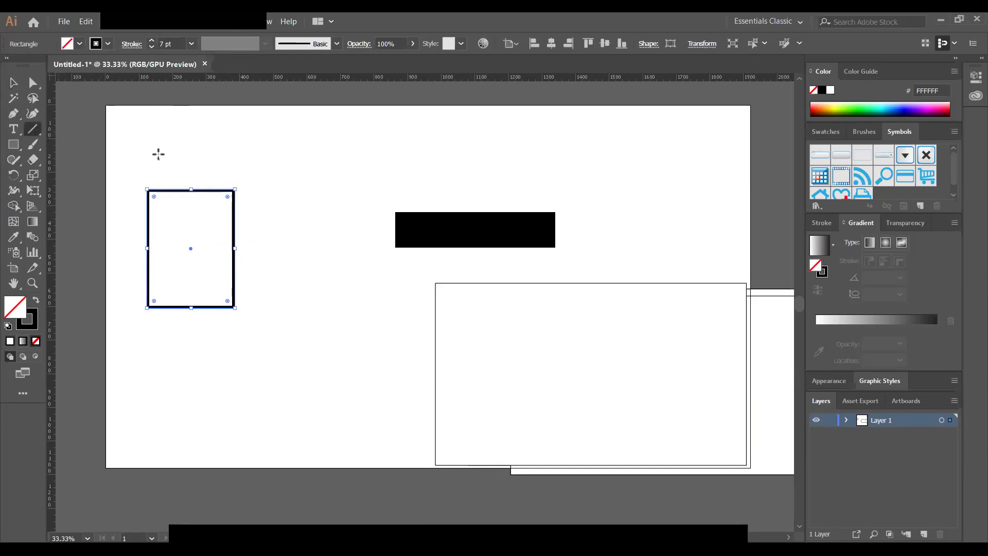
{"action": "left_click_drag", "start_coordinate": [217, 240], "coordinate": [272, 239]}
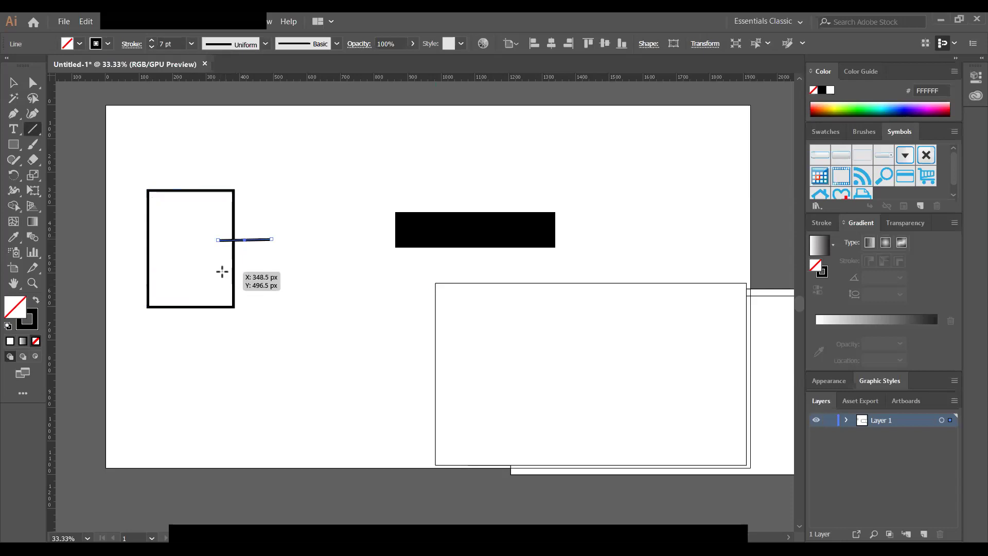
{"action": "left_click_drag", "start_coordinate": [215, 267], "coordinate": [275, 266]}
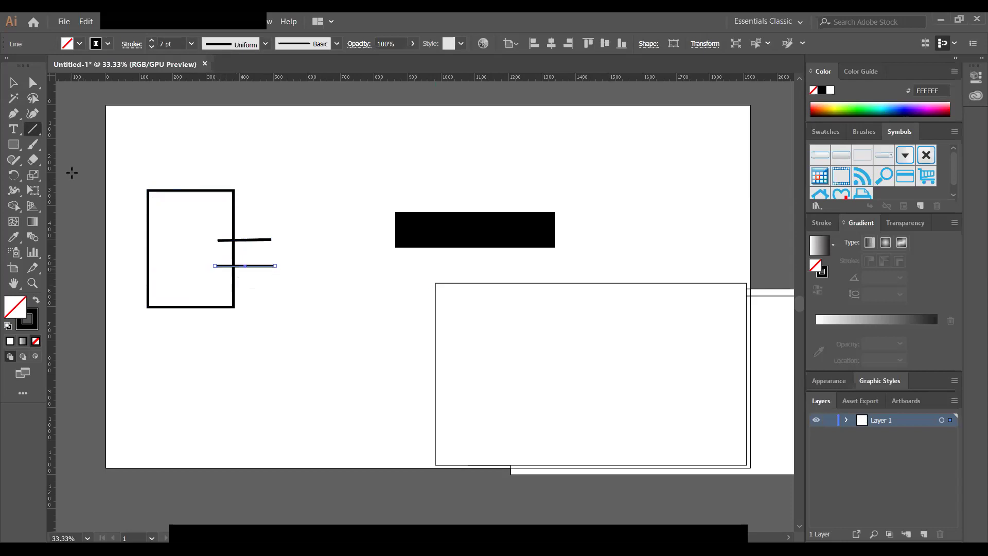
- Try to remove the edge segment between the two 7 pt lines with the Shape Builder tool, then undo it
{"action": "left_click", "coordinate": [14, 82]}
{"action": "left_click_drag", "start_coordinate": [118, 185], "coordinate": [330, 360]}
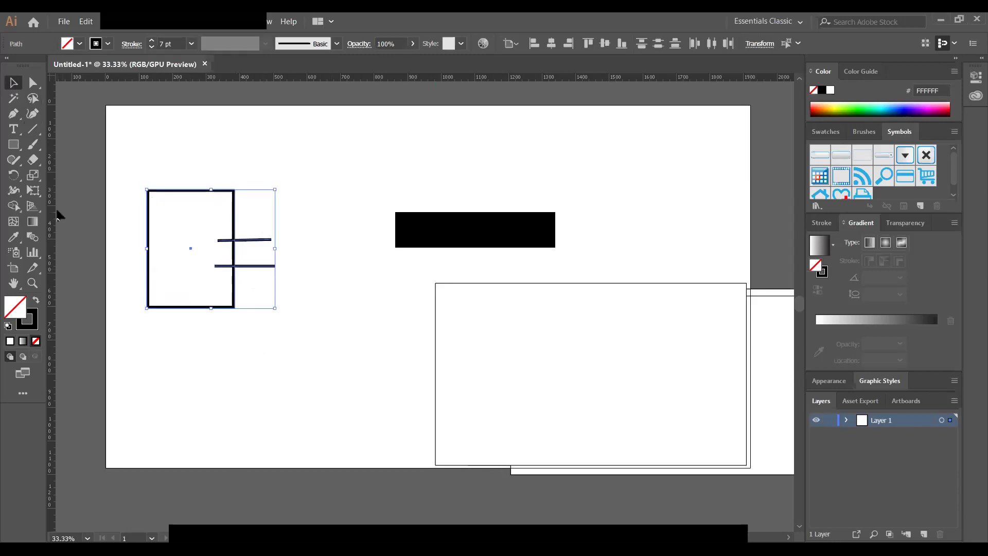
{"action": "left_click", "coordinate": [13, 206]}
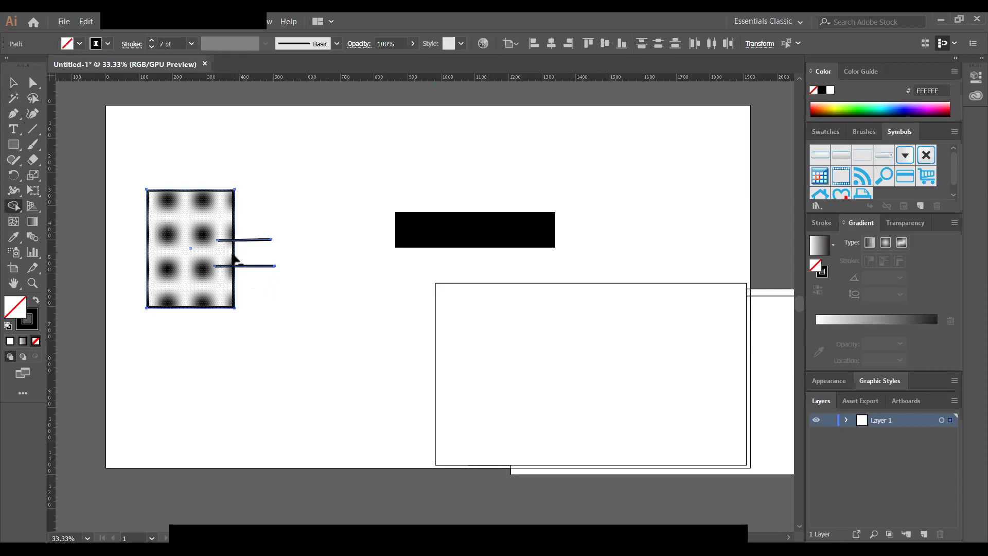
{"action": "left_click", "coordinate": [247, 251], "text": "alt"}
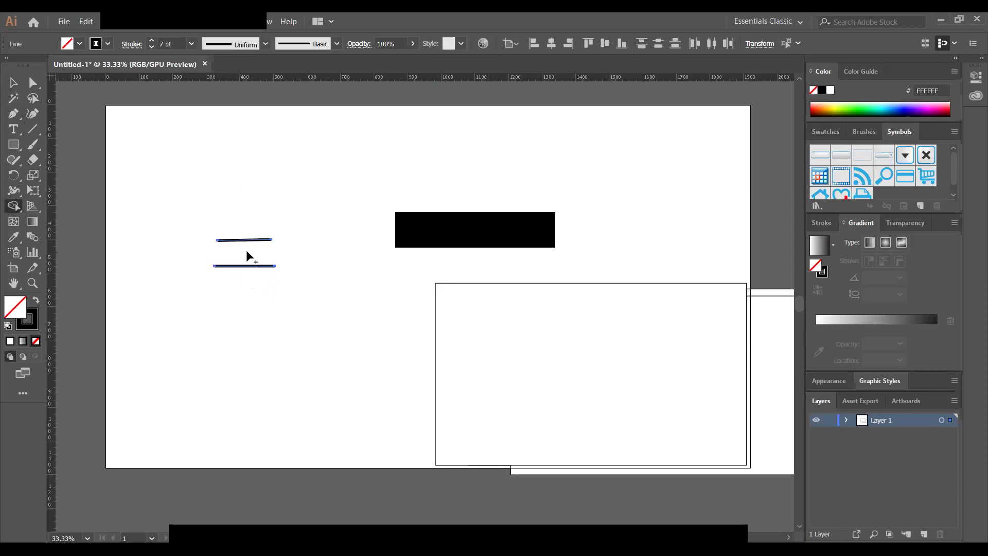
{"action": "key", "text": "ctrl+z"}
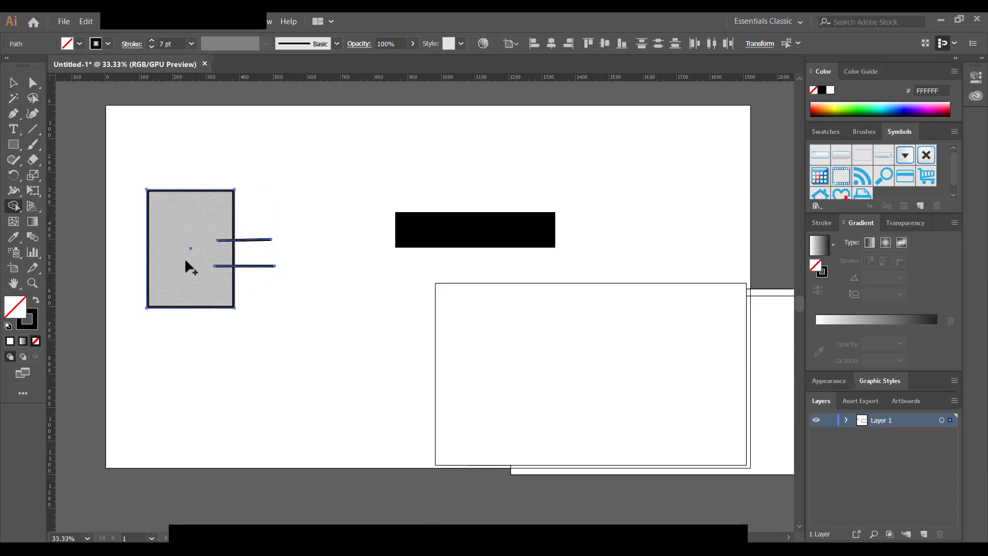
{"action": "left_click", "coordinate": [14, 83]}
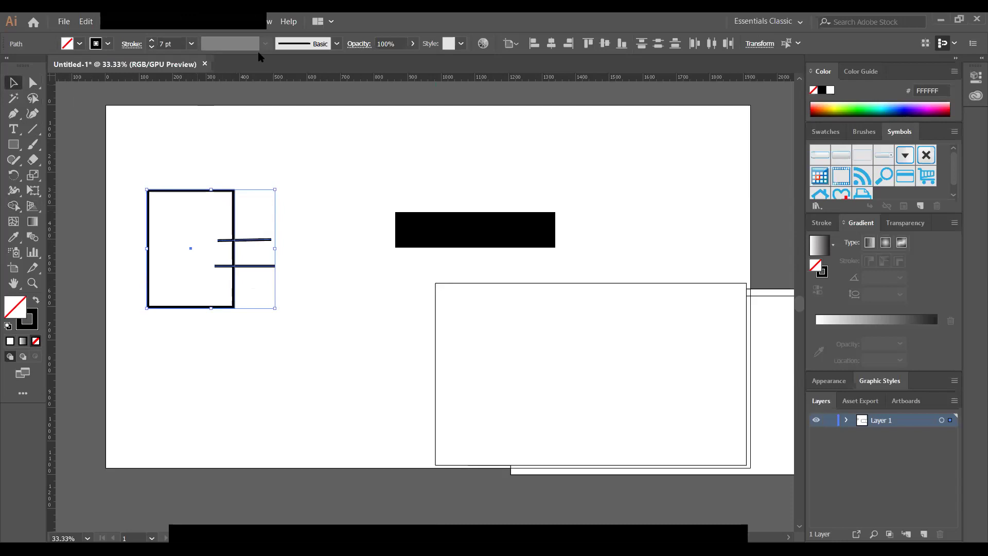
- Expand the appearance of the upright rectangle alone, turning its stroke into a filled outline shape
{"action": "left_click", "coordinate": [273, 256]}
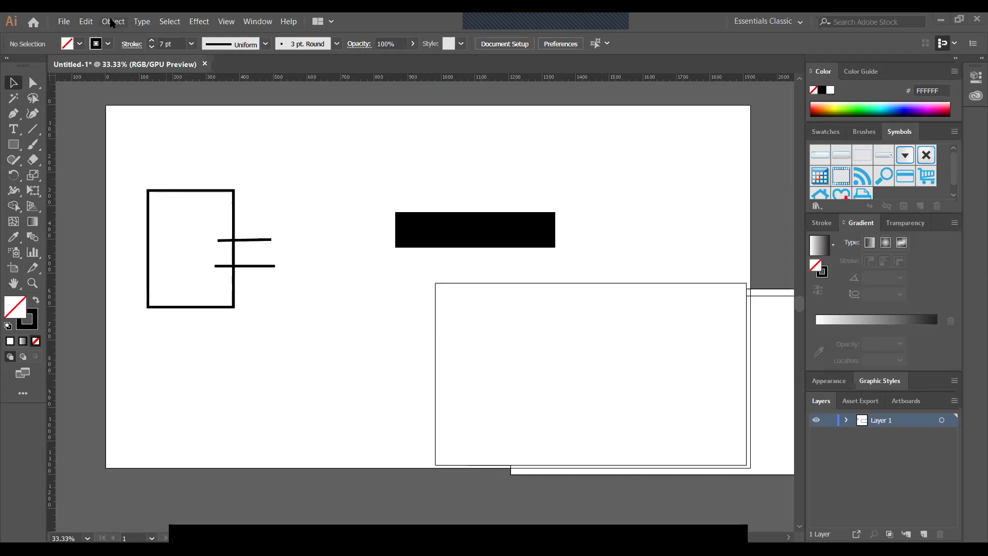
{"action": "left_click", "coordinate": [112, 21]}
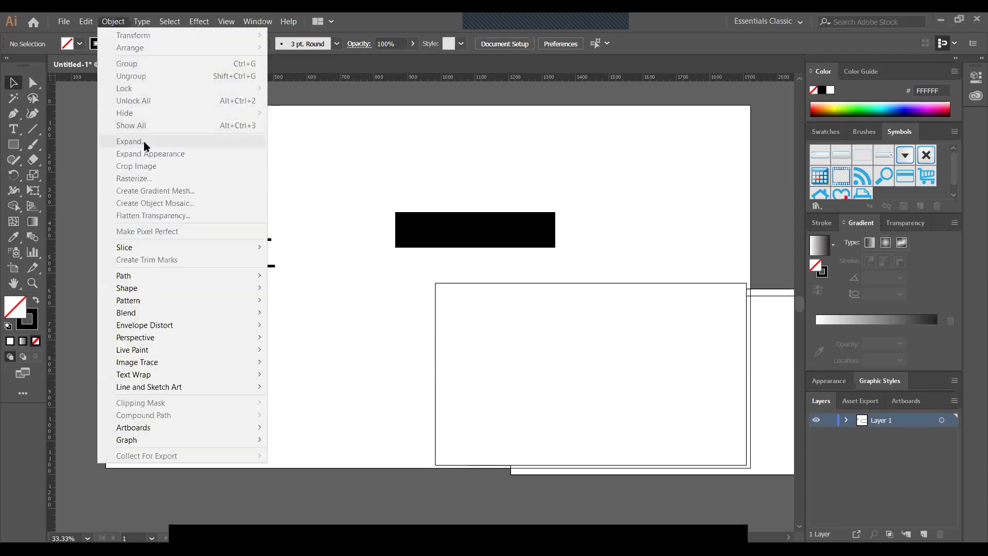
{"action": "left_click", "coordinate": [356, 181]}
{"action": "left_click", "coordinate": [194, 190]}
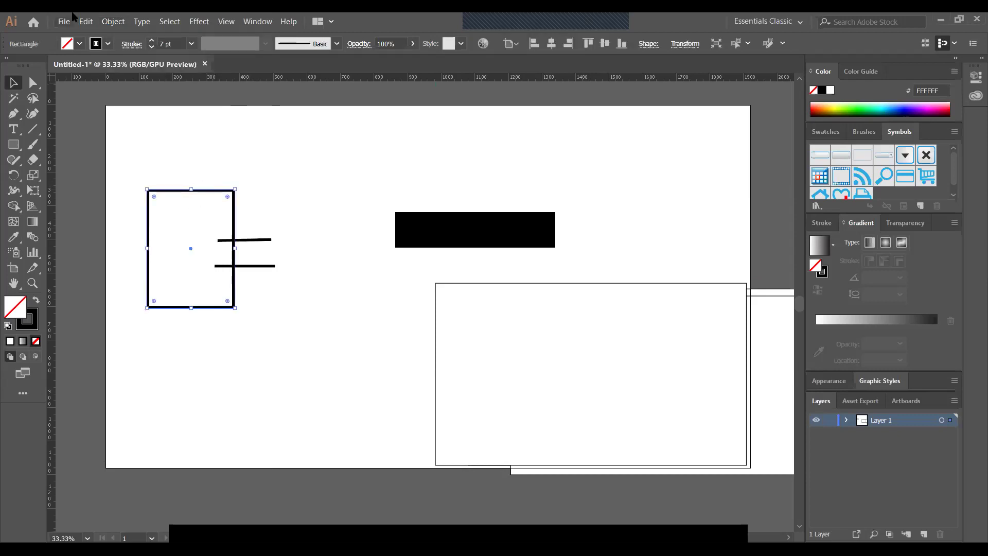
{"action": "left_click", "coordinate": [113, 21]}
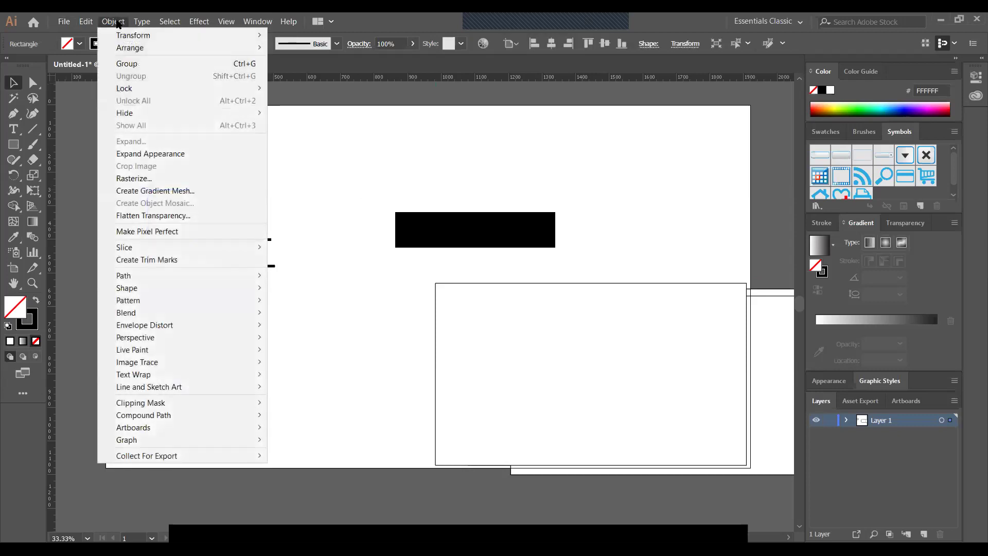
{"action": "left_click", "coordinate": [154, 154]}
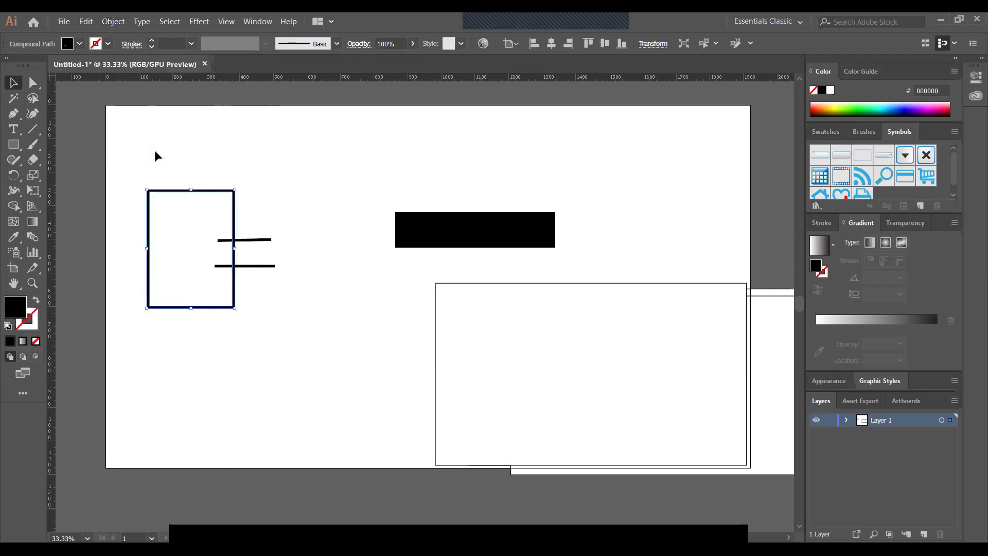
- Divide the expanded rectangle outline with the two crossing lines using the Pathfinder, then clear the selection
{"action": "left_click", "coordinate": [252, 190]}
{"action": "left_click_drag", "start_coordinate": [112, 153], "coordinate": [366, 355]}
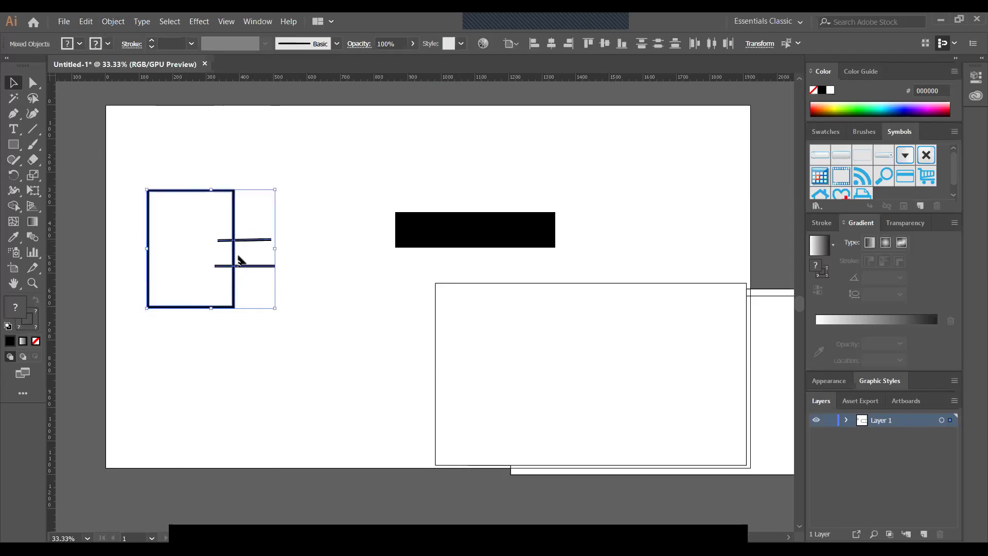
{"action": "left_click", "coordinate": [252, 21]}
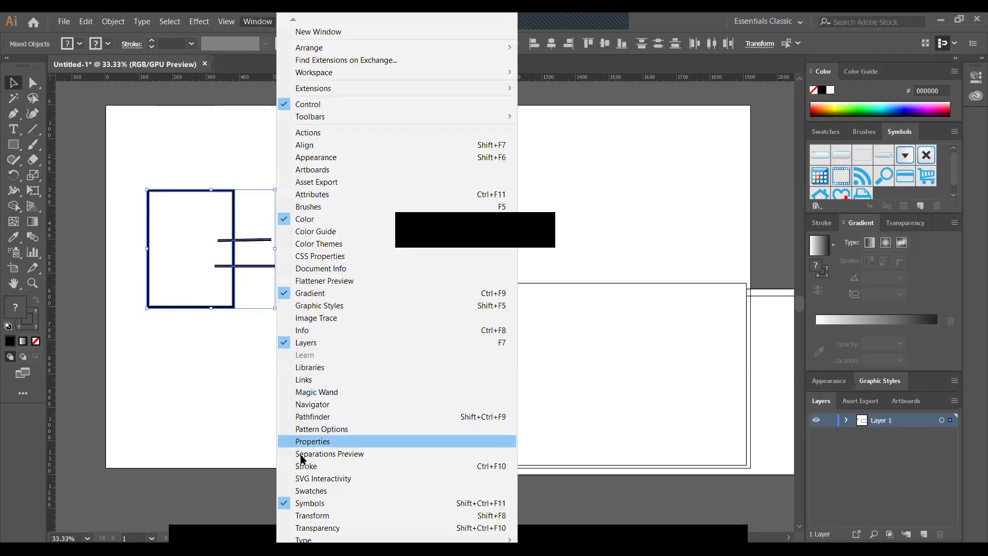
{"action": "left_click", "coordinate": [312, 416]}
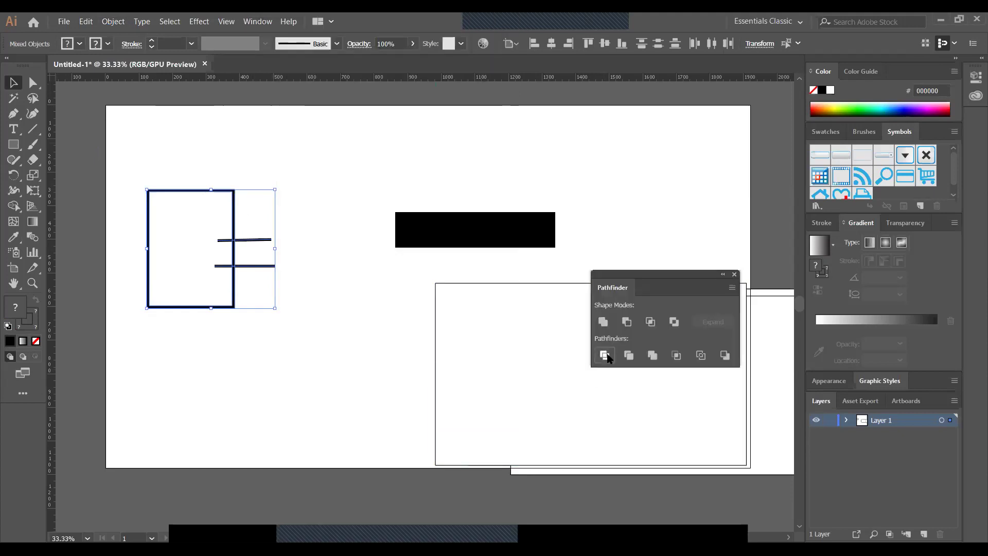
{"action": "left_click", "coordinate": [605, 355]}
{"action": "left_click", "coordinate": [266, 263]}
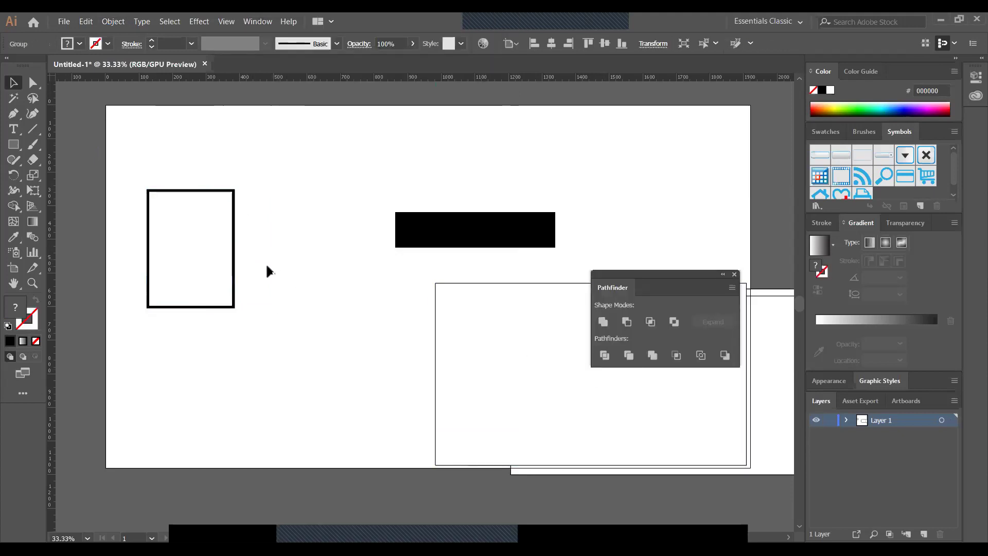
- Ungroup the divided rectangle outline and select the piece at the middle of its right edge
{"action": "right_click", "coordinate": [235, 253]}
{"action": "left_click", "coordinate": [275, 340]}
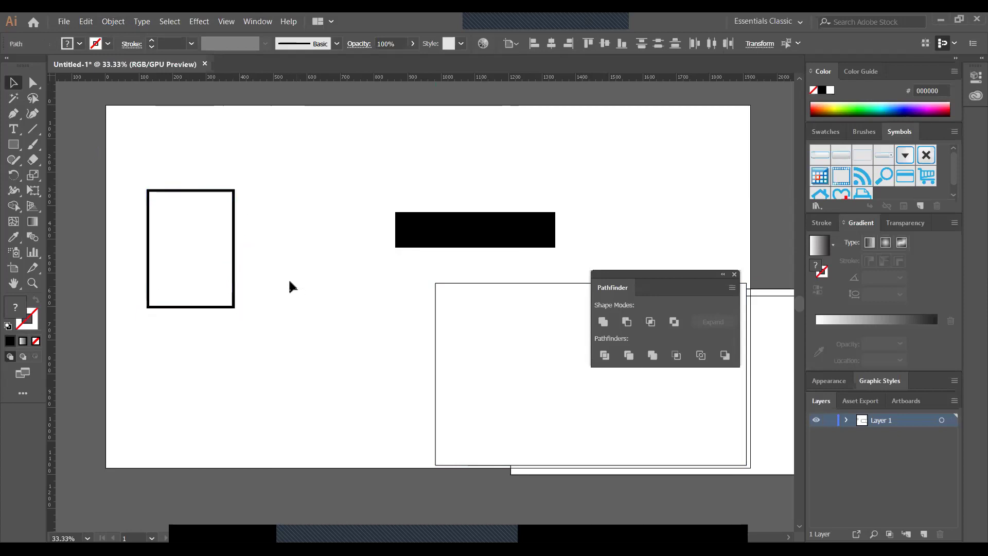
{"action": "left_click", "coordinate": [235, 253]}
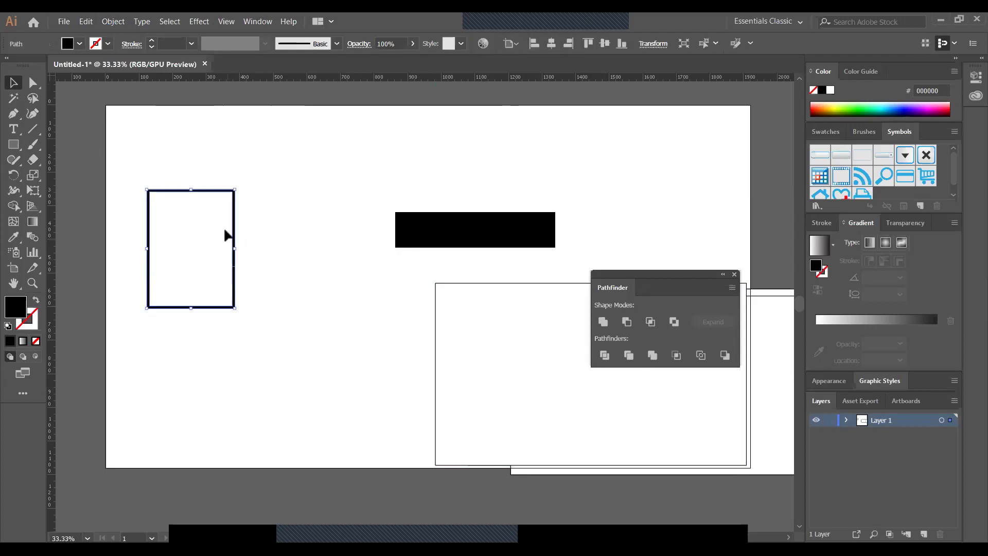
- Try to delete the selected pieces around the middle of the divided rectangle's right edge, then undo the deletion
{"action": "left_click_drag", "start_coordinate": [165, 240], "coordinate": [264, 346]}
{"action": "right_click", "coordinate": [234, 265]}
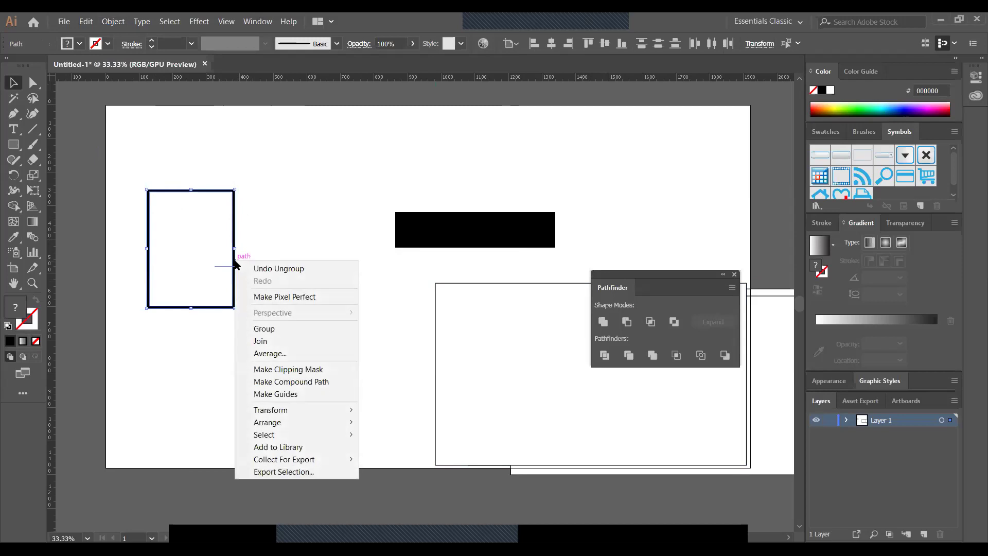
{"action": "left_click", "coordinate": [318, 242]}
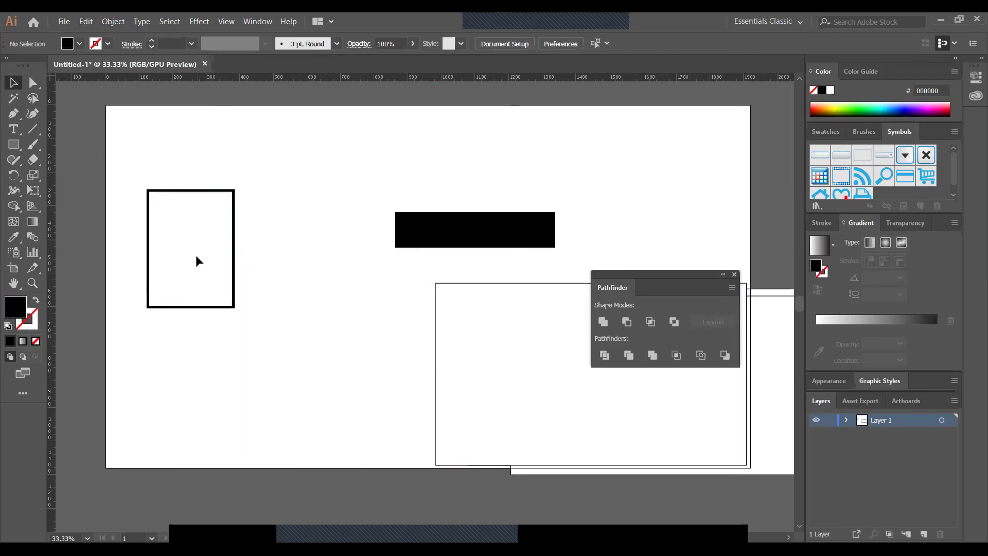
{"action": "left_click", "coordinate": [232, 266]}
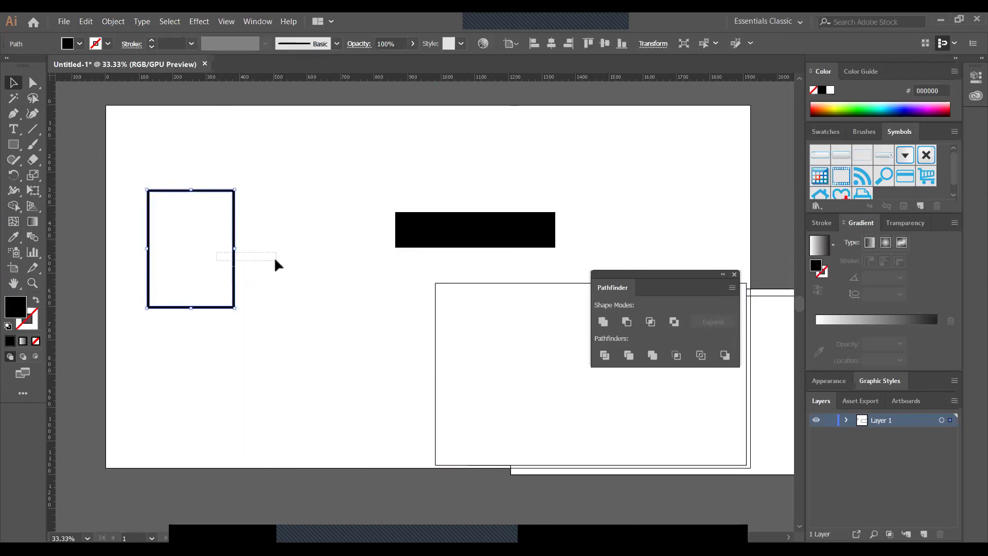
{"action": "left_click", "coordinate": [222, 267]}
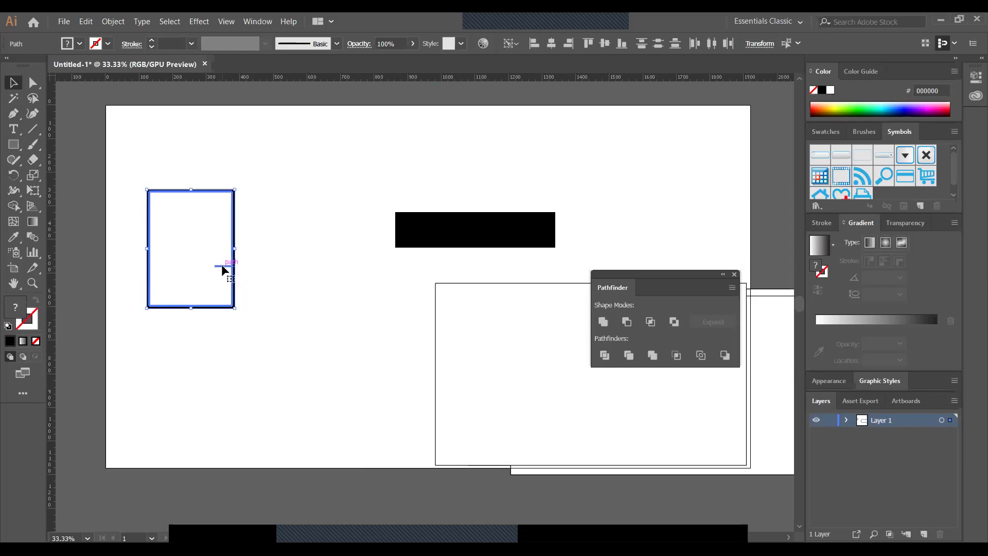
{"action": "key", "text": "Delete"}
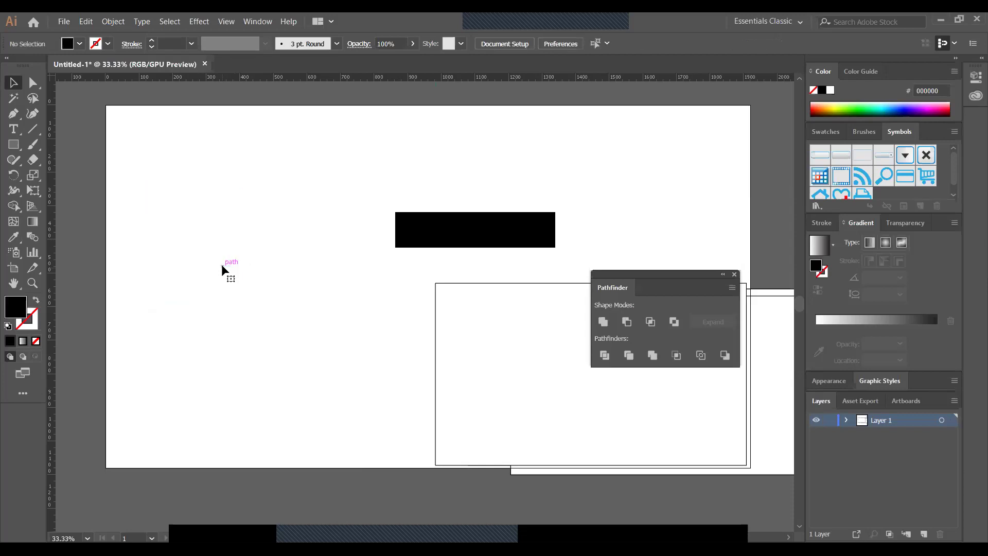
{"action": "key", "text": "ctrl+z"}
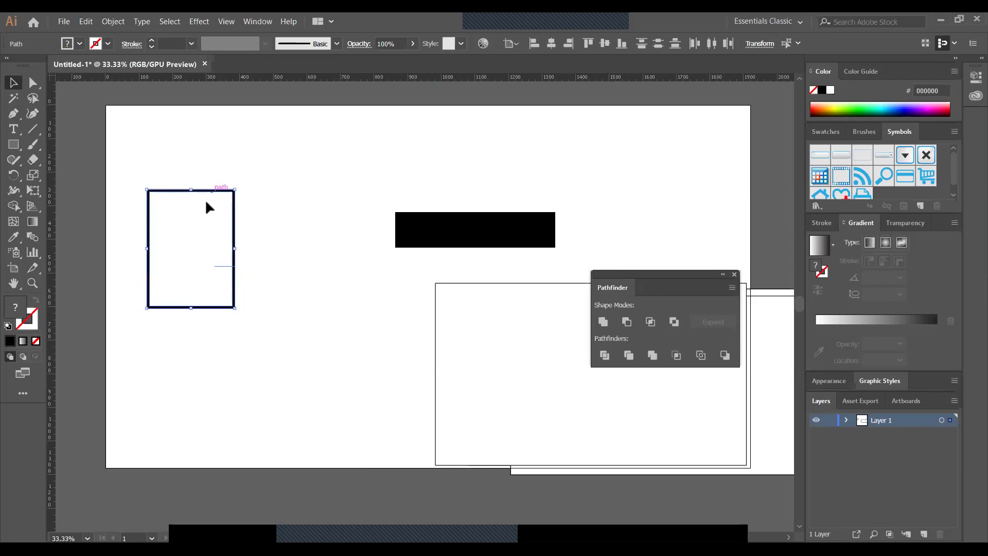
- Clear the selection and move the black rectangle outline to the right and slightly up on the artboard
{"action": "left_click", "coordinate": [228, 275]}
{"action": "left_click", "coordinate": [291, 203]}
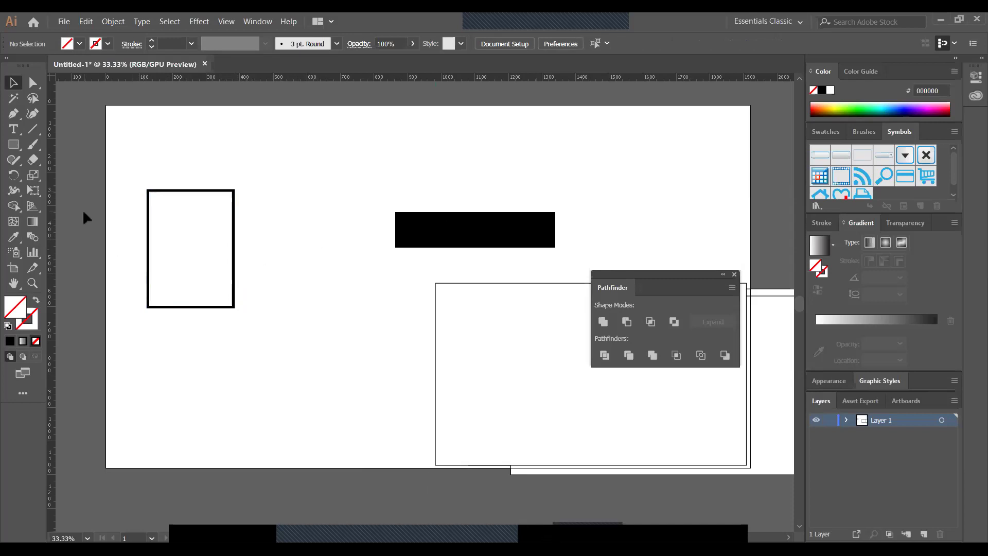
{"action": "left_click_drag", "start_coordinate": [236, 250], "coordinate": [296, 241]}
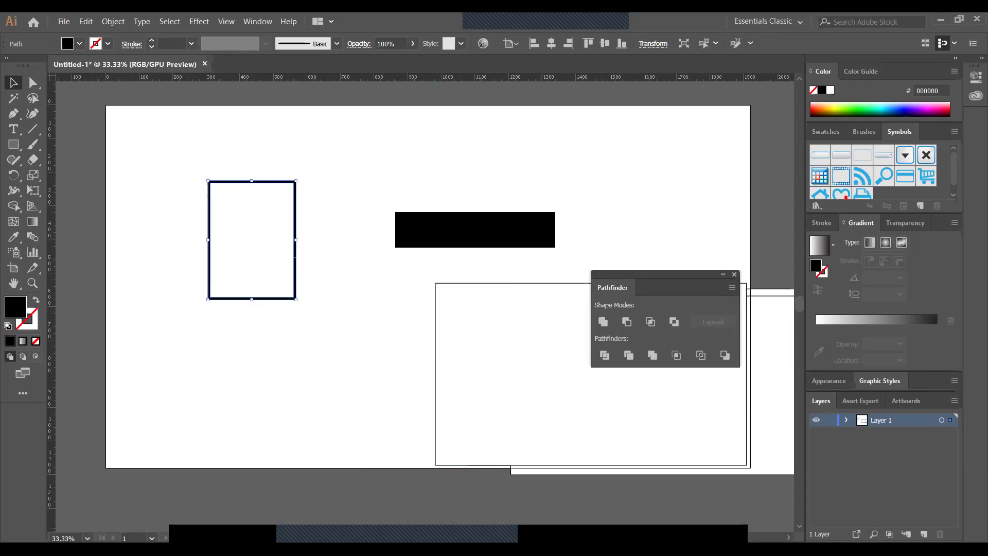
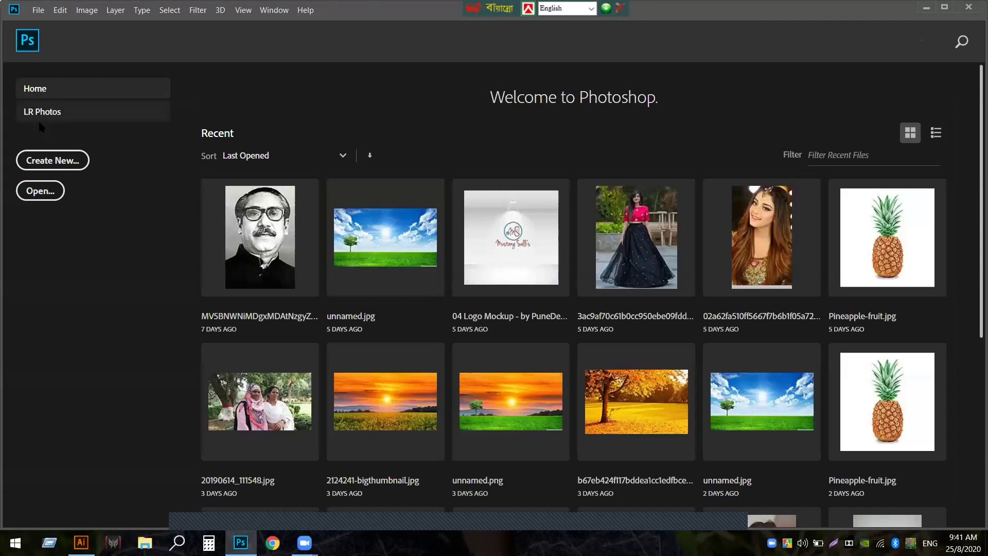
- Switch to Photoshop and create a 700 x 700 px document at 300 pixels/inch in RGB Color with a white background
{"action": "left_click", "coordinate": [48, 166]}
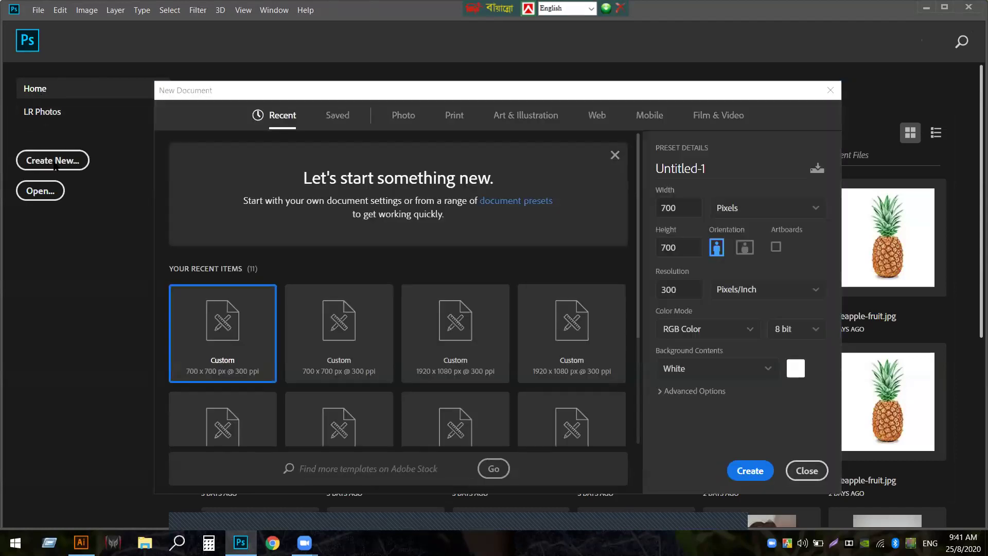
{"action": "left_click", "coordinate": [754, 469]}
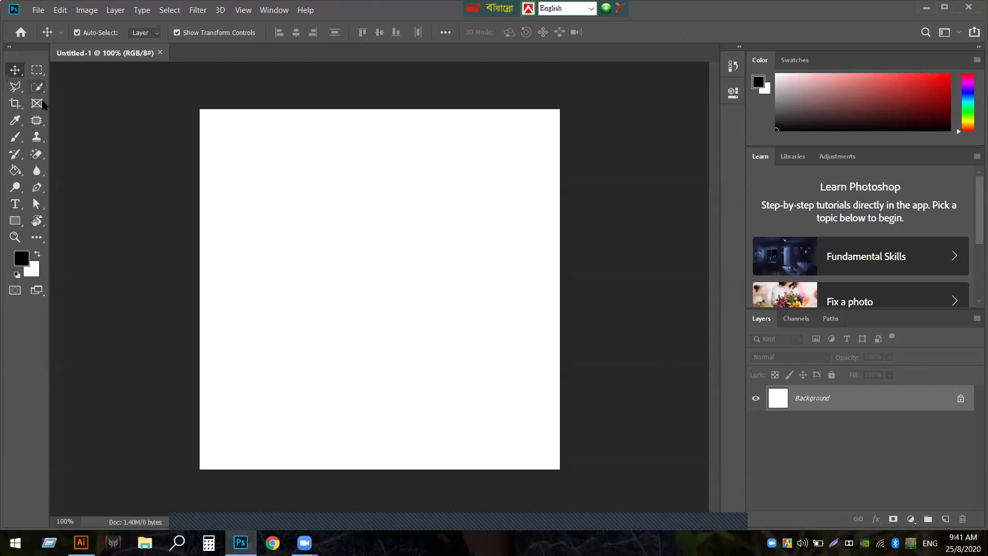
- Activate the Color Replacement Tool, dab once on the white canvas and enlarge the brush to 40 px
{"action": "left_click", "coordinate": [15, 137]}
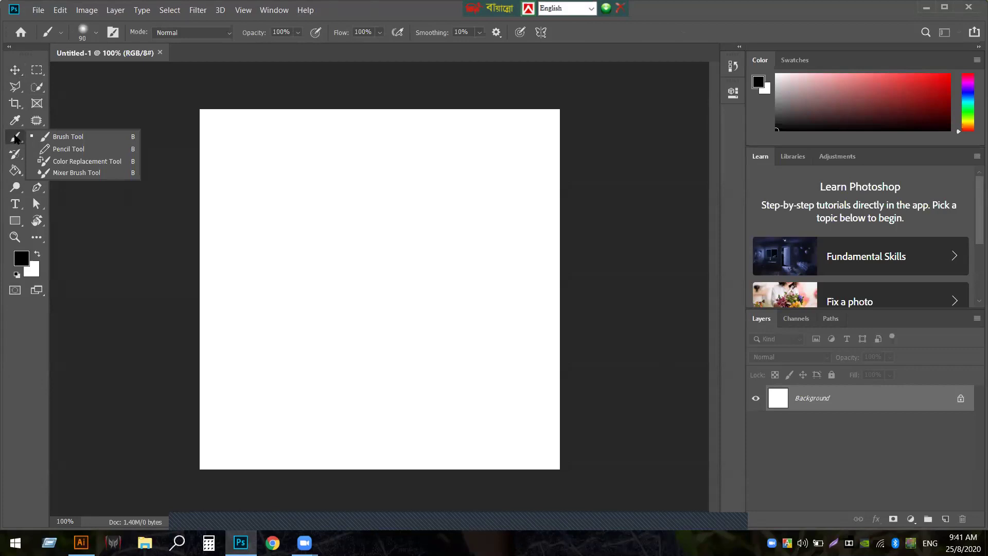
{"action": "left_click", "coordinate": [97, 162]}
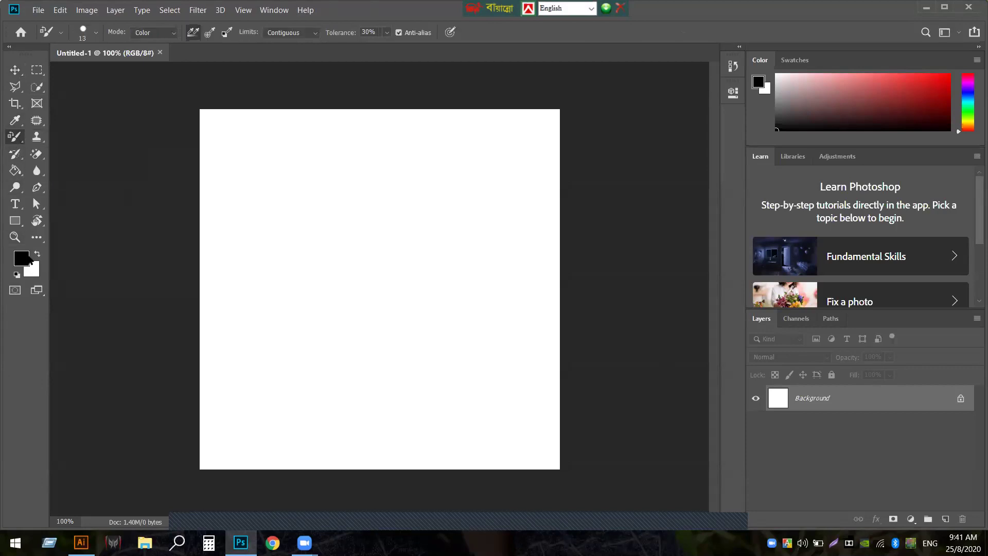
{"action": "left_click", "coordinate": [269, 172]}
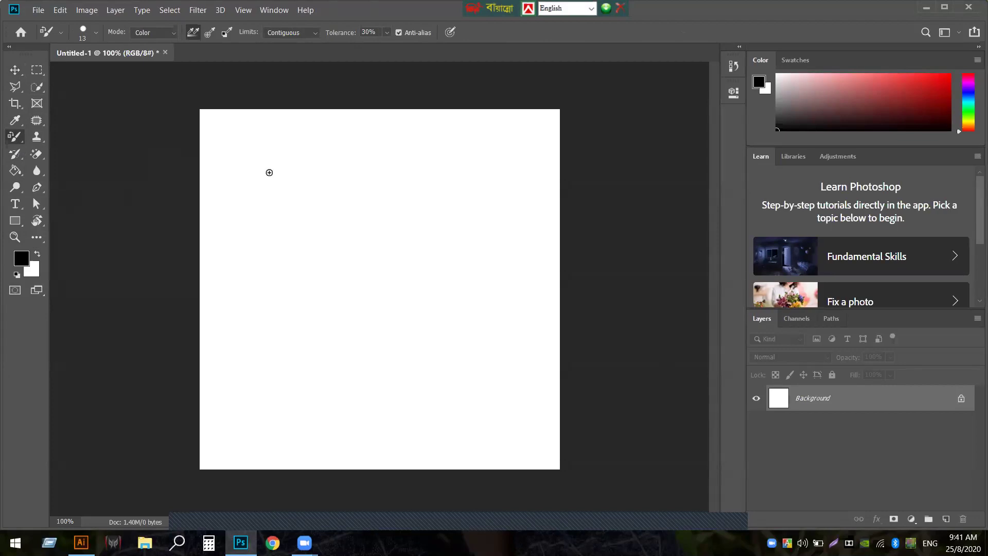
{"action": "key", "text": "bracketright"}
{"action": "key", "text": "bracketright"}
{"action": "key", "text": "bracketright"}
{"action": "key", "text": "bracketright"}
{"action": "key", "text": "bracketright"}
- Check the Color Replacement Tool's brush settings and its tool presets
{"action": "left_click", "coordinate": [96, 32]}
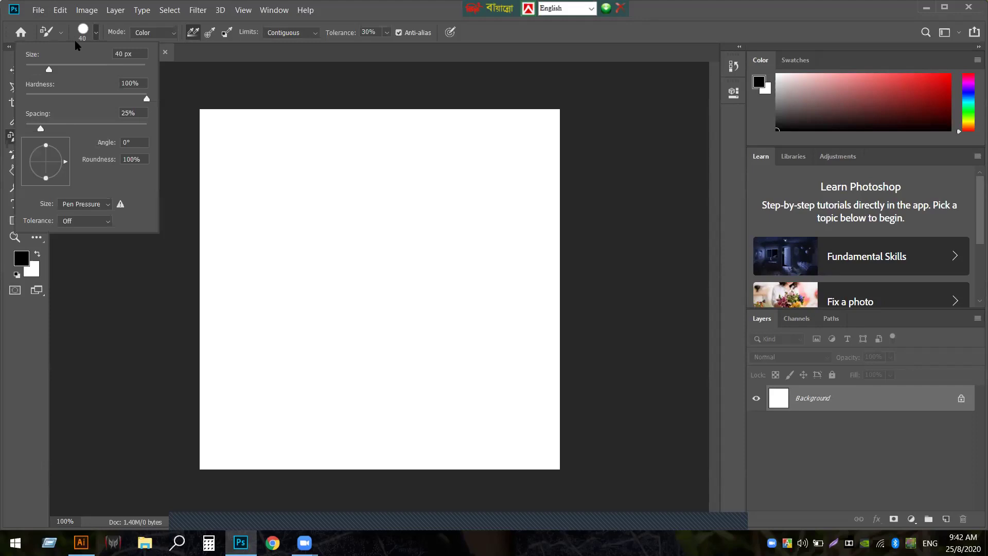
{"action": "left_click", "coordinate": [89, 33]}
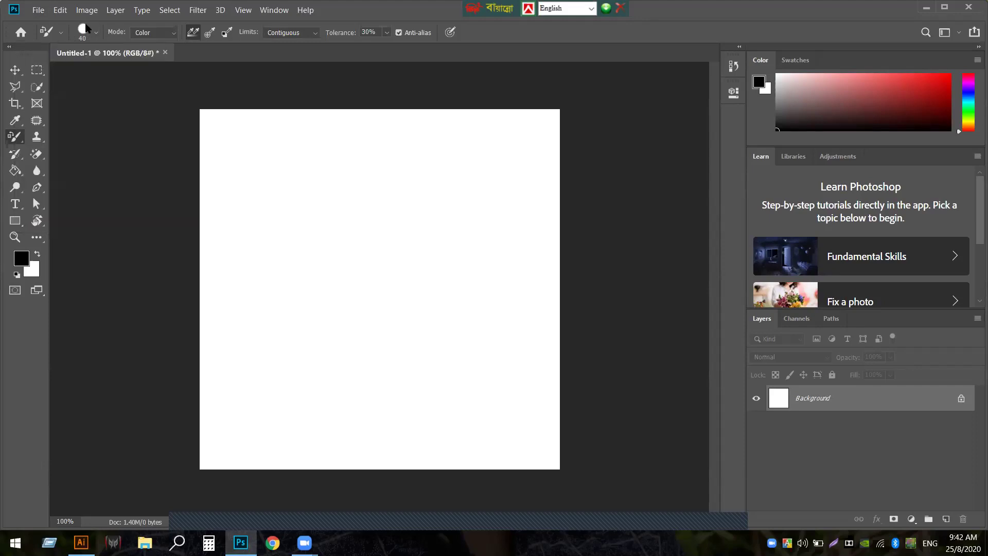
{"action": "left_click", "coordinate": [87, 29]}
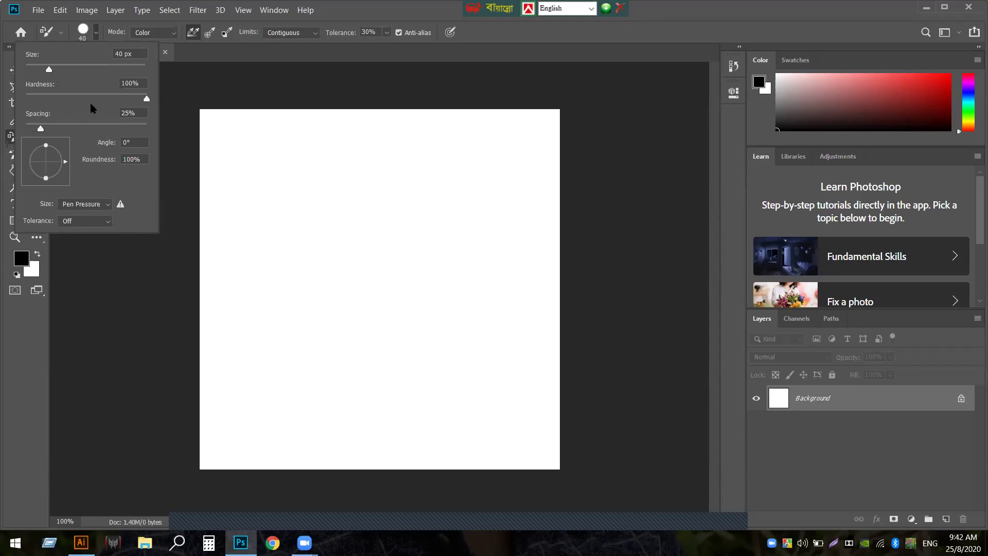
{"action": "left_click", "coordinate": [185, 88]}
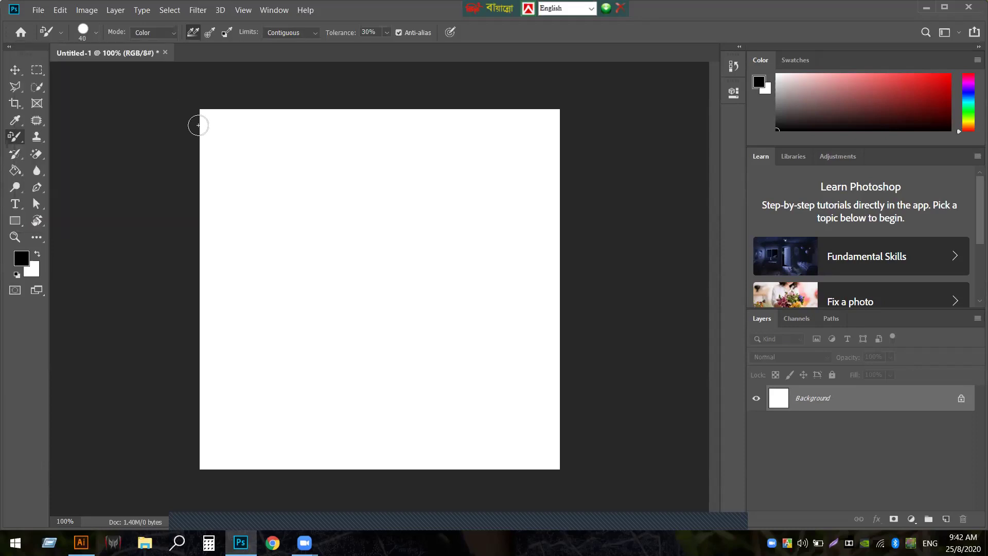
{"action": "left_click", "coordinate": [63, 33]}
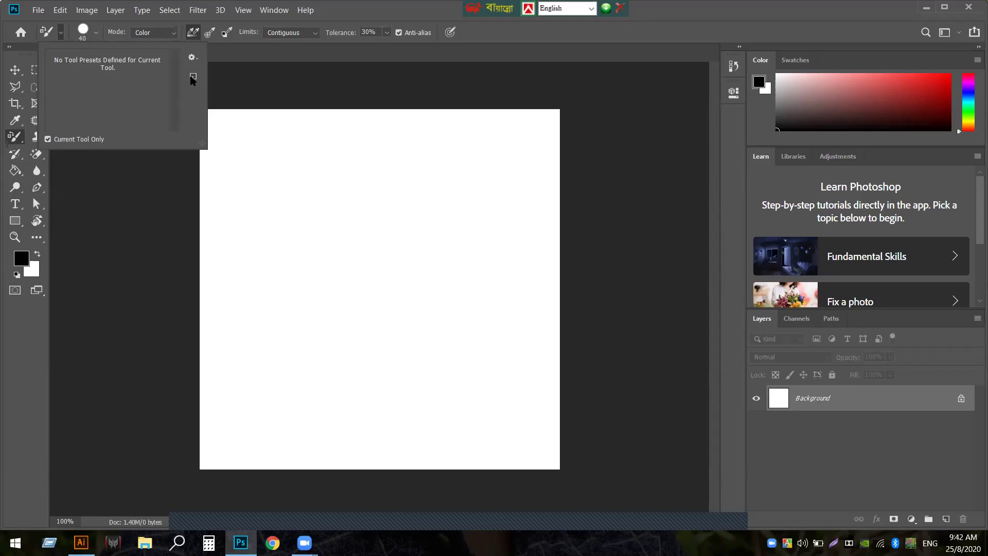
{"action": "left_click", "coordinate": [245, 91]}
- Open the image 1.jpg from New folder (6) on the Desktop
{"action": "left_click", "coordinate": [38, 10]}
{"action": "left_click", "coordinate": [48, 39]}
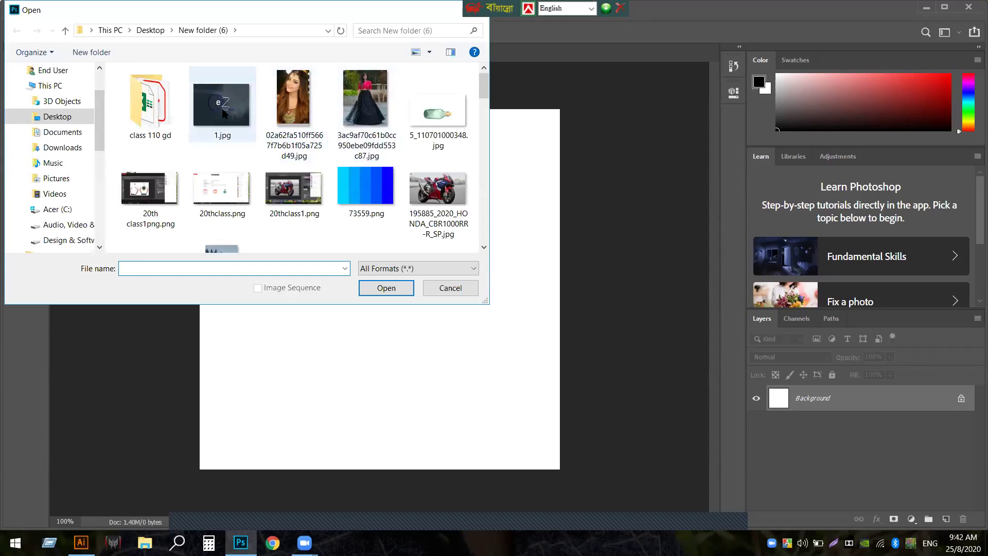
{"action": "left_click", "coordinate": [224, 113]}
{"action": "left_click", "coordinate": [387, 288]}
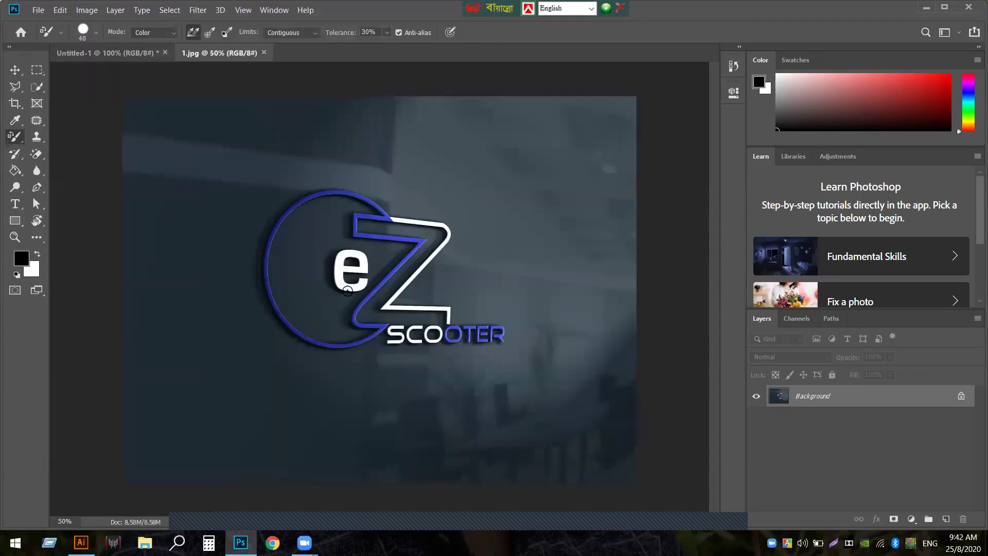
- Unlock the logo image's Background layer and copy it into the Untitled-1 document with the Move tool
{"action": "left_click", "coordinate": [15, 70]}
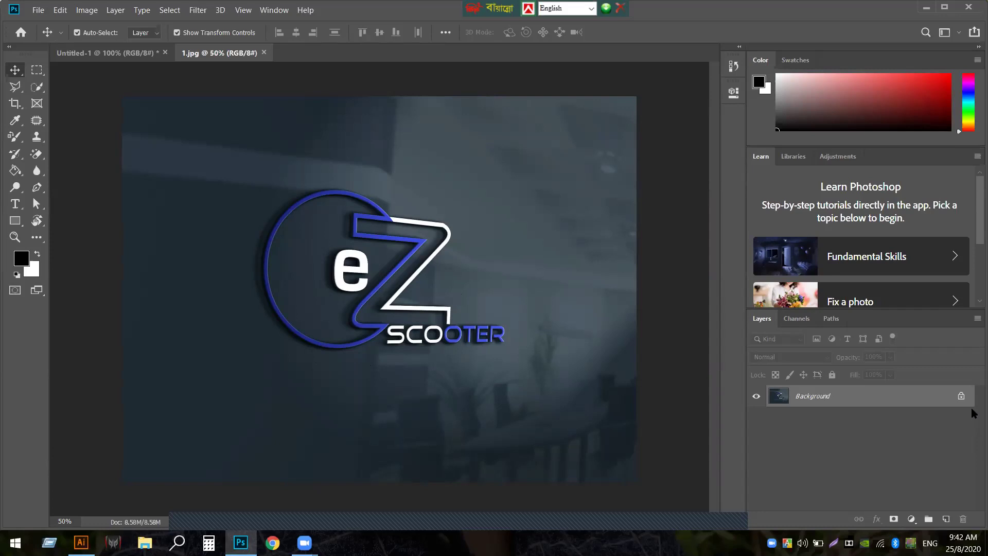
{"action": "left_click", "coordinate": [960, 396]}
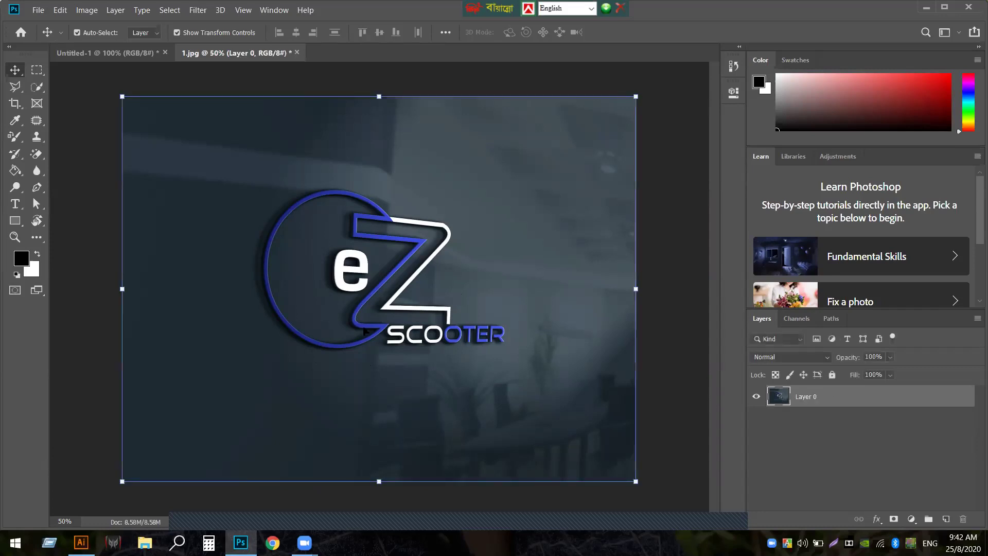
{"action": "left_click_drag", "start_coordinate": [390, 363], "coordinate": [547, 383]}
{"action": "left_click_drag", "start_coordinate": [461, 347], "coordinate": [440, 374]}
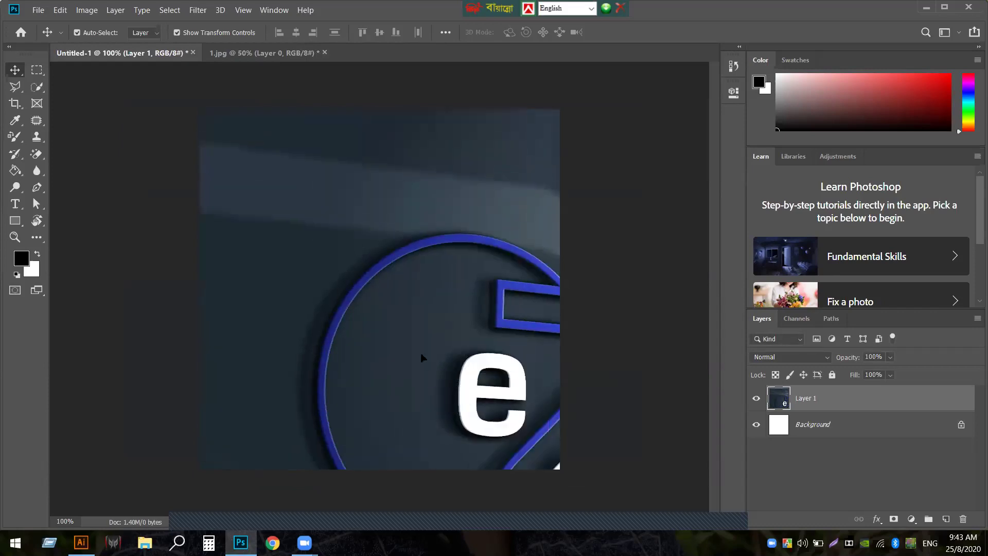
- Scale the logo layer to about 46.67% with Free Transform, position it to cover the whole canvas, and apply
{"action": "key", "text": "ctrl+t"}
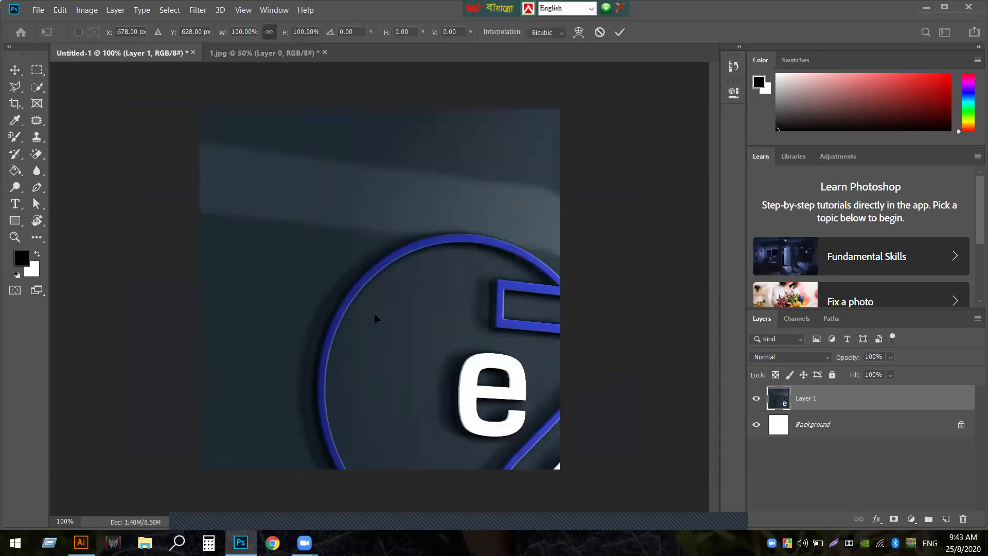
{"action": "left_click_drag", "start_coordinate": [278, 193], "coordinate": [363, 276]}
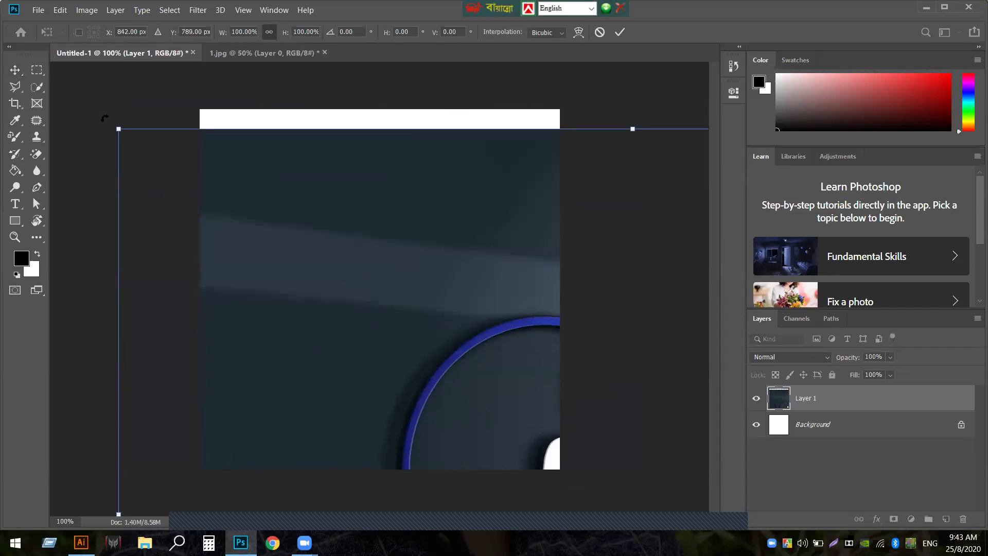
{"action": "left_click_drag", "start_coordinate": [118, 128], "coordinate": [239, 133]}
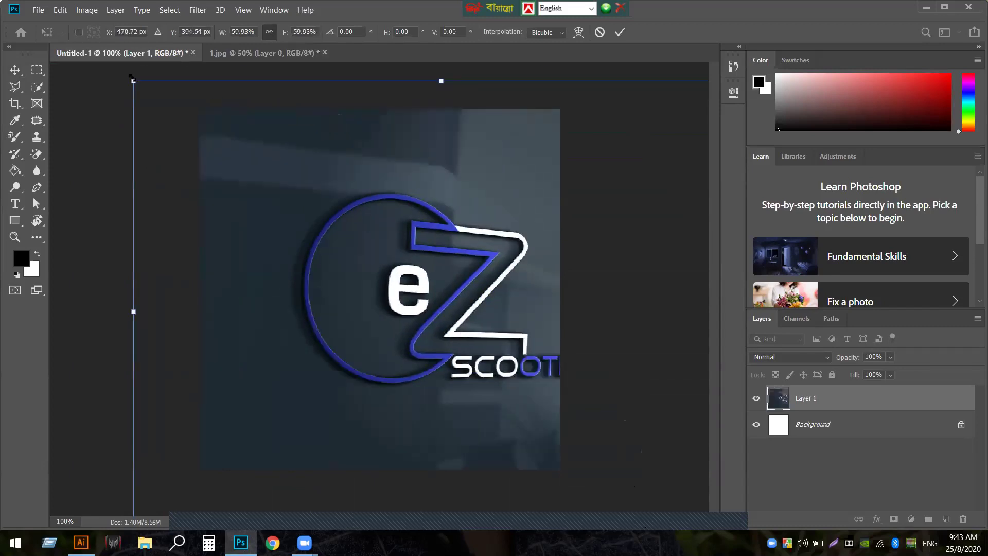
{"action": "left_click_drag", "start_coordinate": [132, 79], "coordinate": [316, 240]}
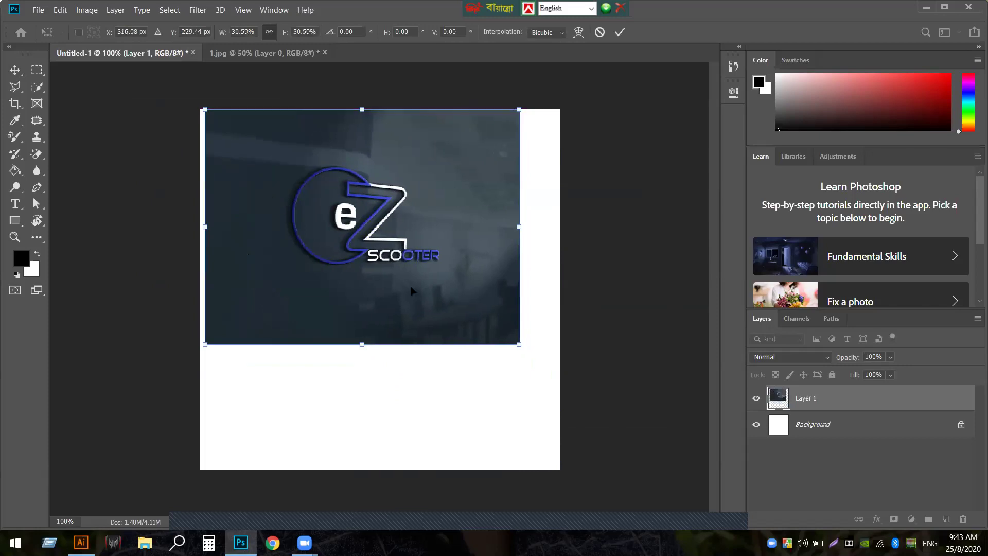
{"action": "left_click_drag", "start_coordinate": [520, 350], "coordinate": [556, 373]}
{"action": "left_click_drag", "start_coordinate": [381, 372], "coordinate": [402, 469]}
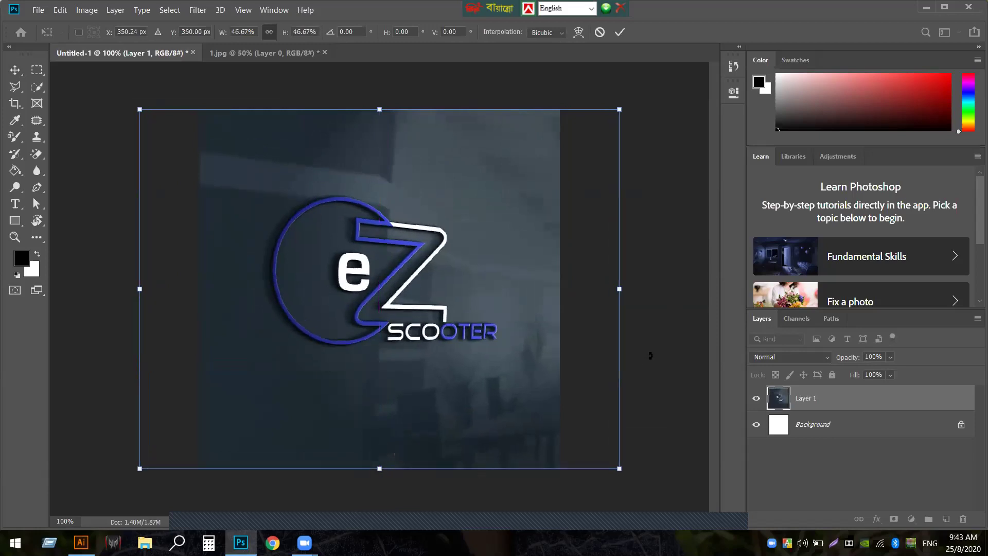
{"action": "left_click", "coordinate": [15, 69]}
{"action": "left_click", "coordinate": [95, 170]}
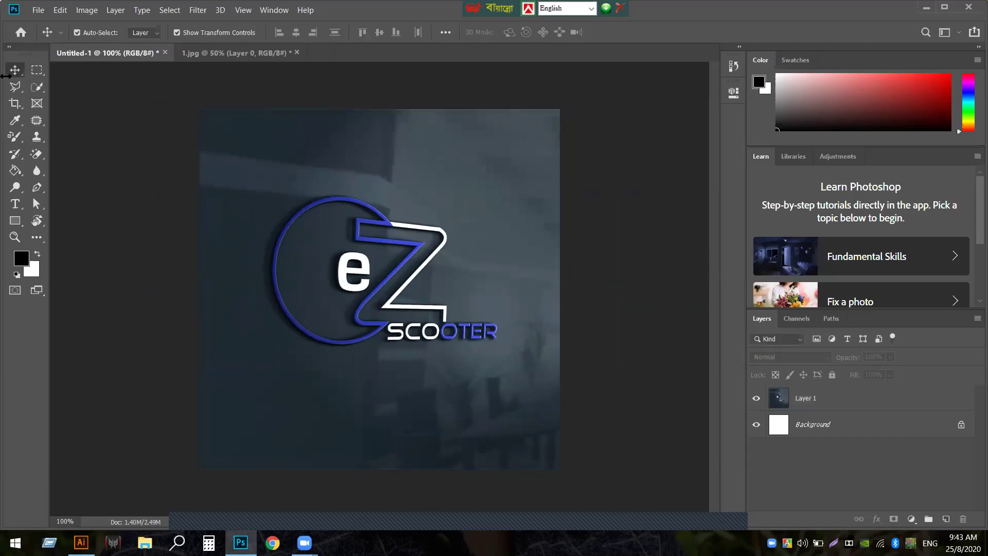
- Reactivate the Color Replacement Tool and choose Pen Pressure as the control for its brush size
{"action": "left_click", "coordinate": [15, 137]}
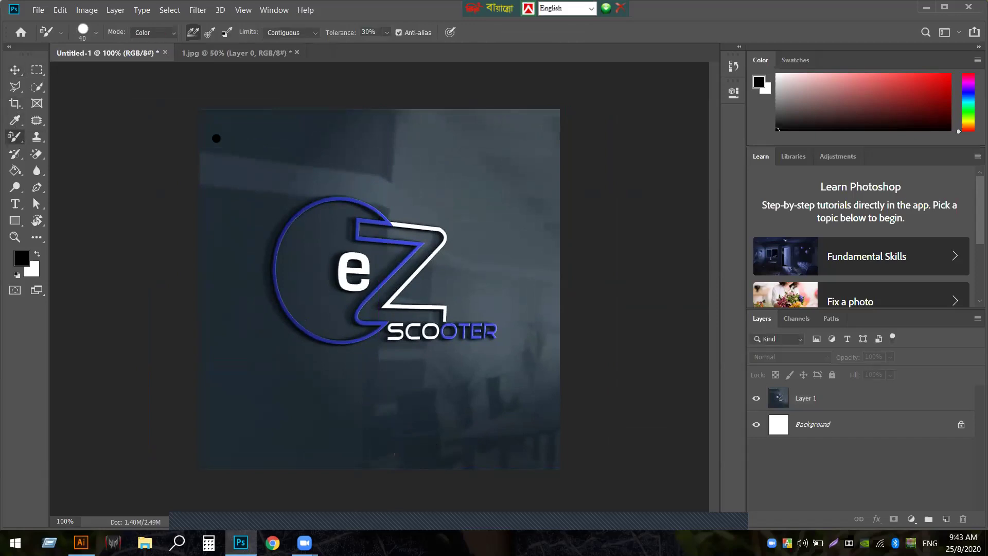
{"action": "left_click", "coordinate": [94, 32]}
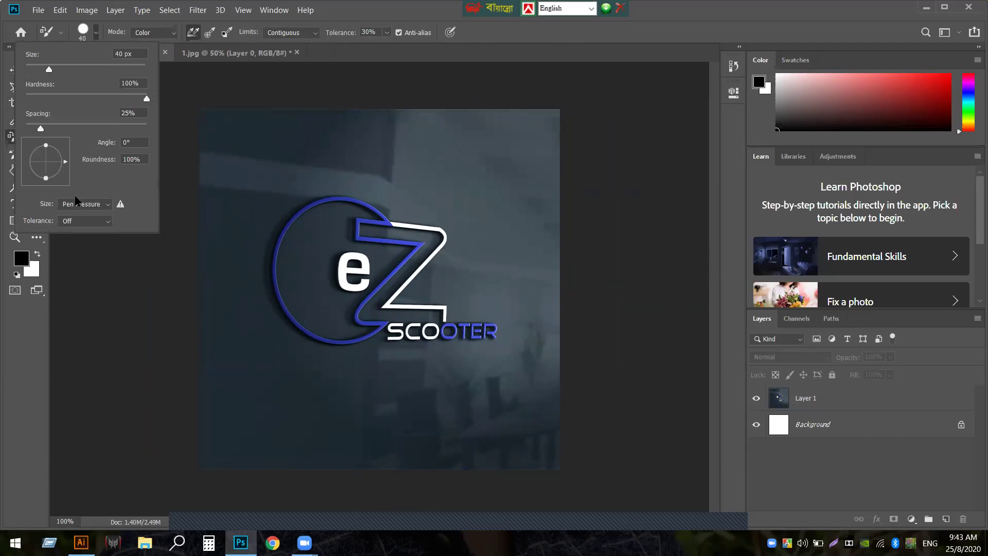
{"action": "left_click", "coordinate": [84, 28]}
{"action": "left_click", "coordinate": [83, 27]}
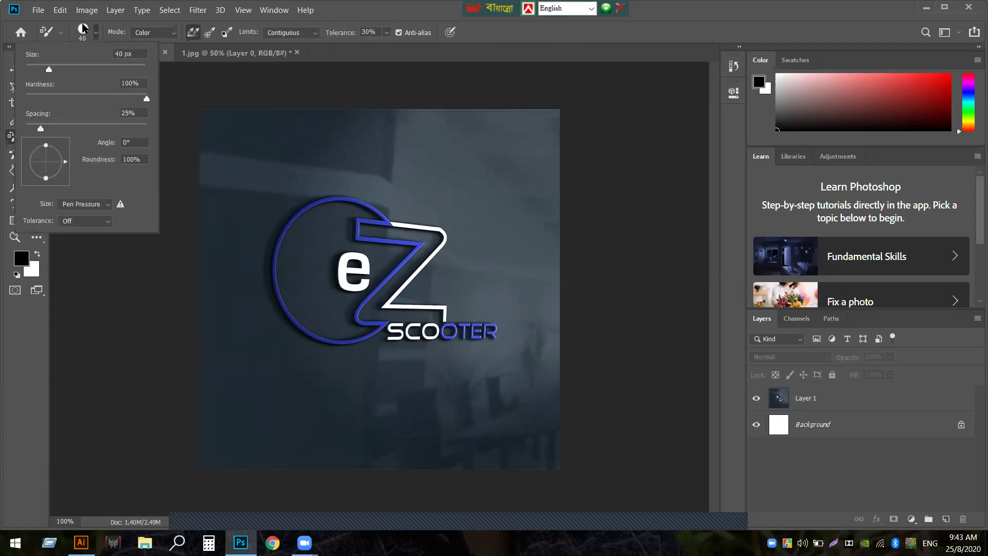
{"action": "left_click", "coordinate": [107, 205]}
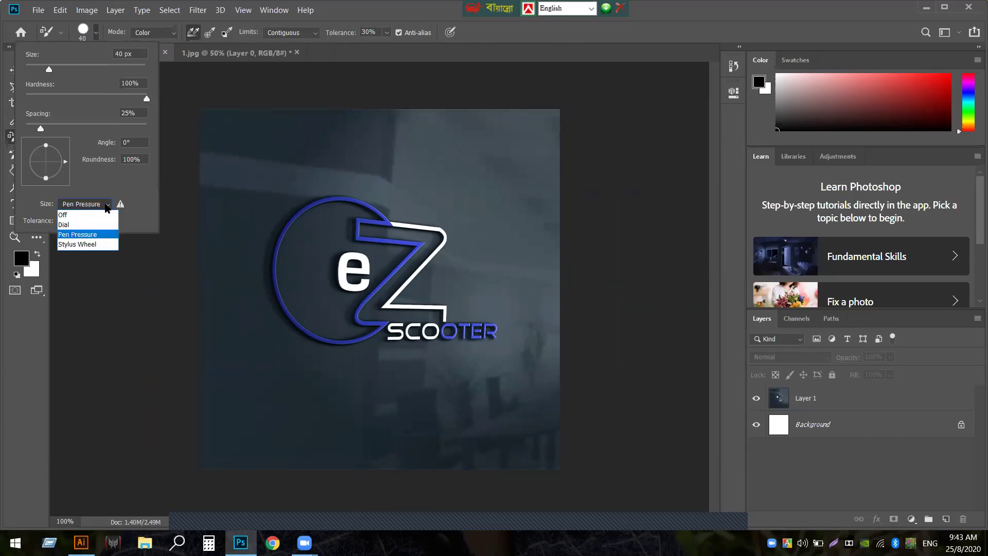
{"action": "left_click", "coordinate": [100, 235]}
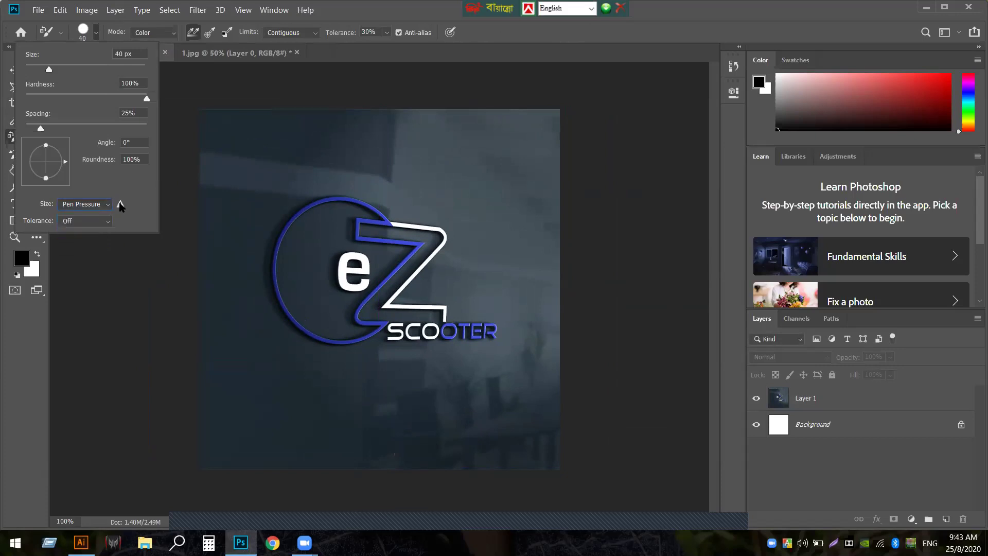
- Try Stylus Wheel and Pen Pressure as the Color Replacement brush's tolerance control and return it to Off
{"action": "left_click", "coordinate": [111, 223]}
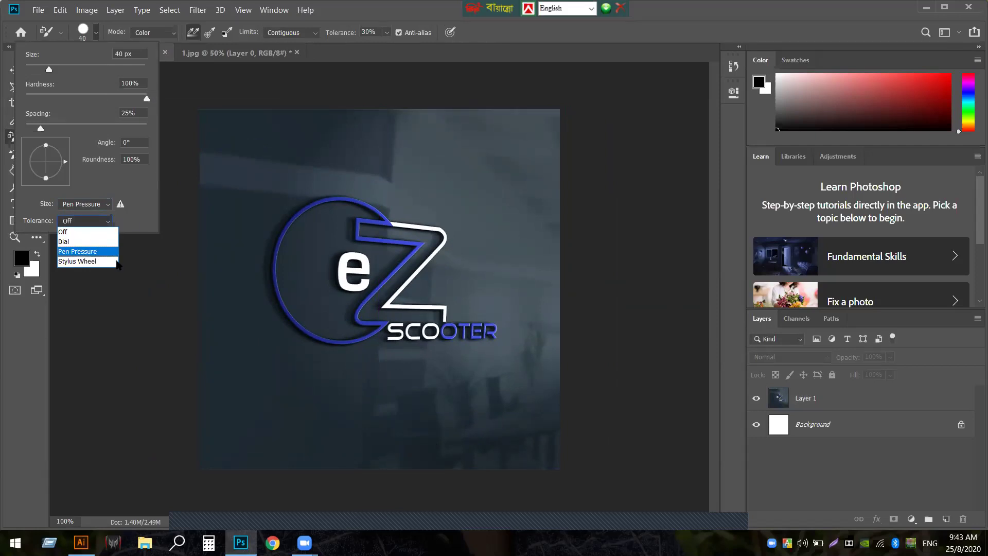
{"action": "left_click", "coordinate": [93, 261]}
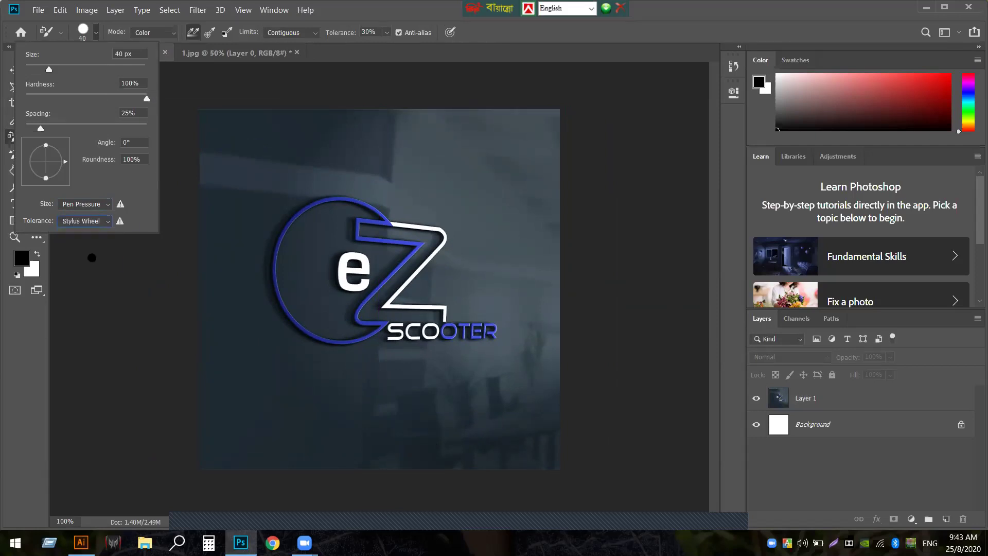
{"action": "left_click", "coordinate": [108, 223]}
{"action": "left_click", "coordinate": [90, 252]}
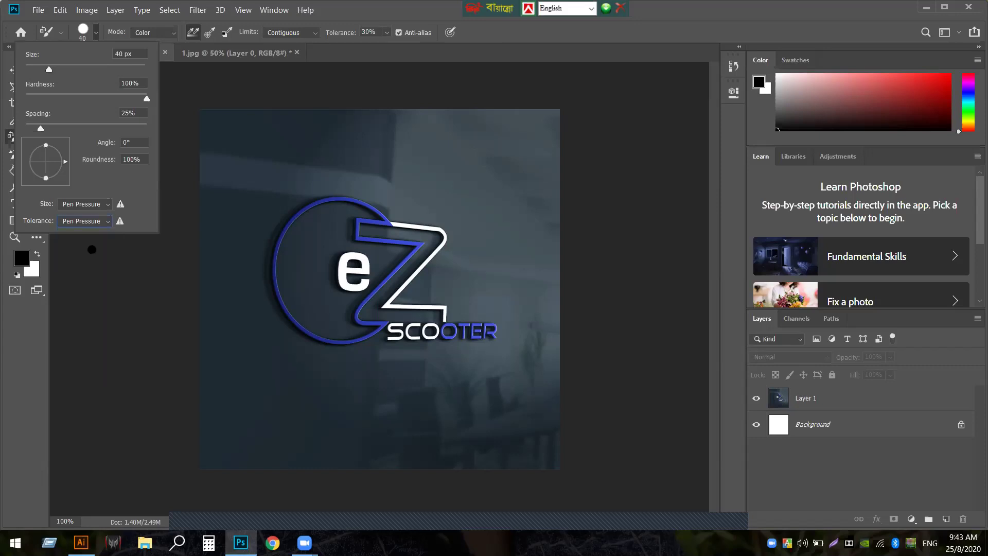
{"action": "left_click", "coordinate": [109, 223]}
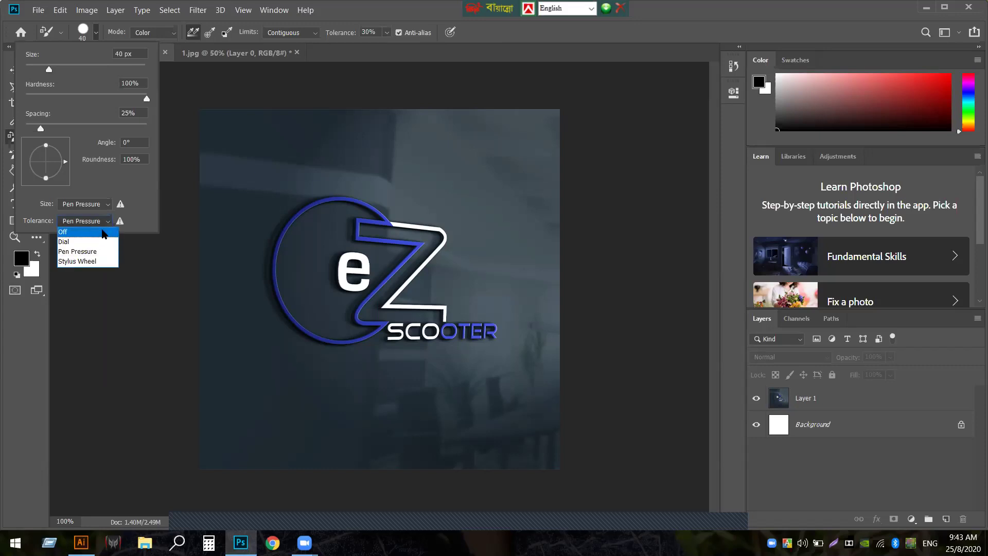
{"action": "left_click", "coordinate": [103, 232]}
{"action": "left_click", "coordinate": [200, 104]}
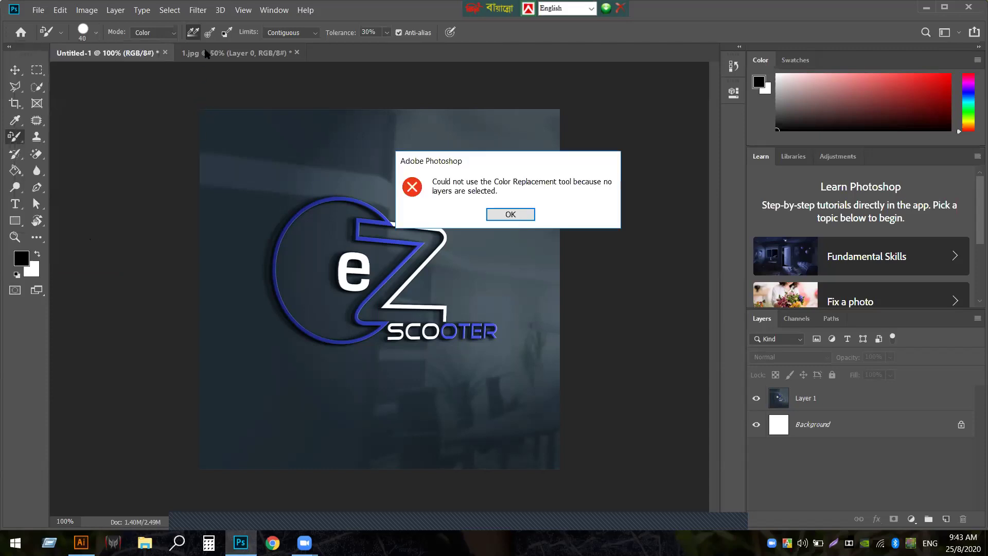
{"action": "left_click", "coordinate": [508, 215]}
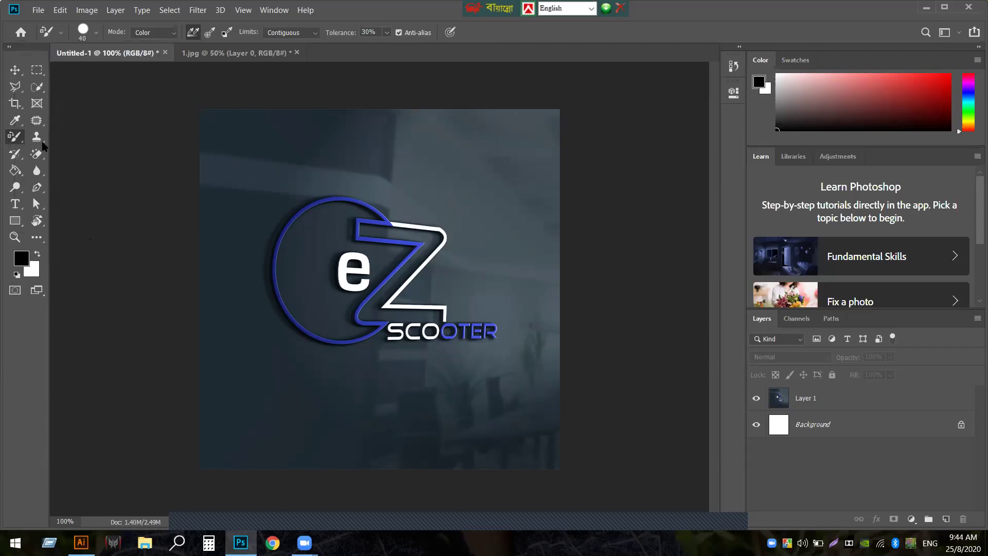
{"action": "left_click", "coordinate": [15, 69]}
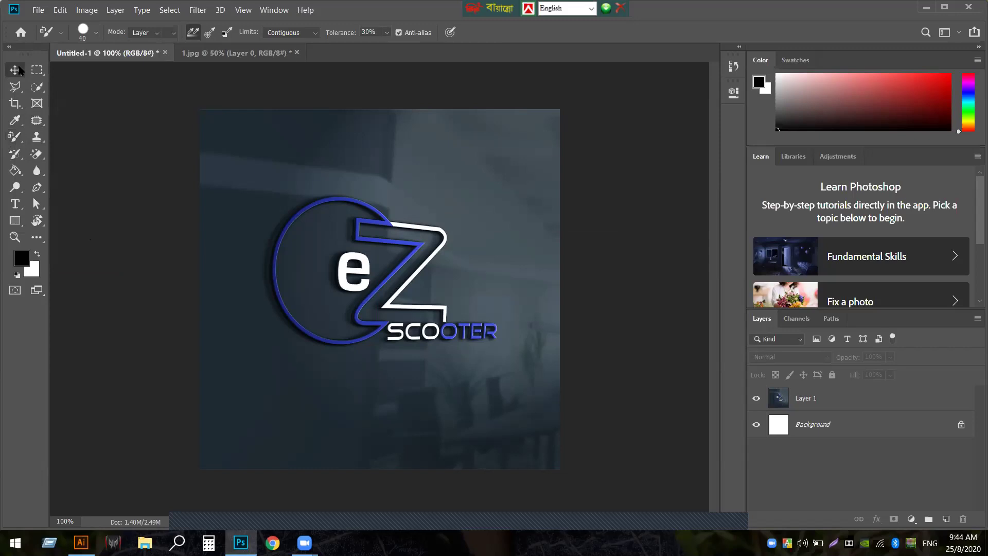
{"action": "left_click", "coordinate": [12, 139]}
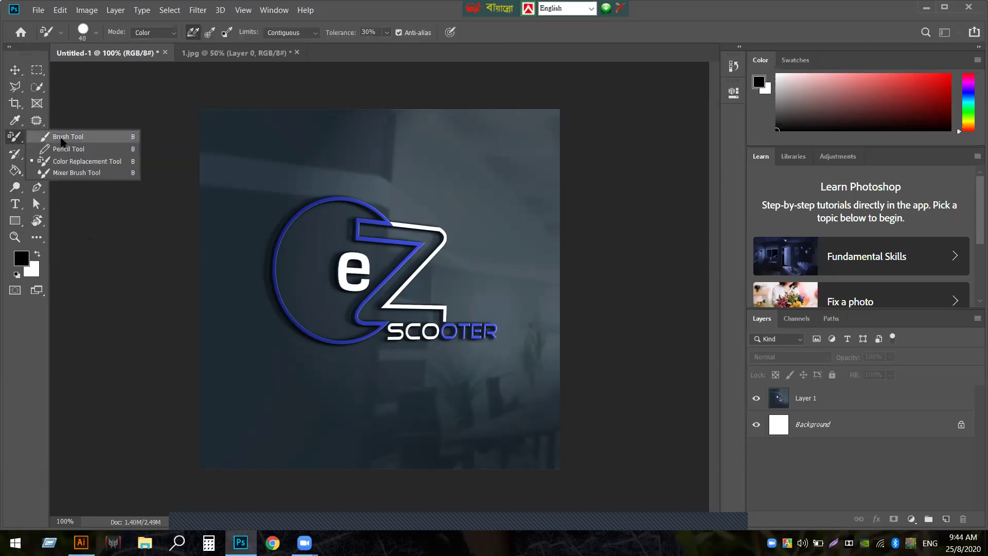
{"action": "left_click", "coordinate": [62, 138]}
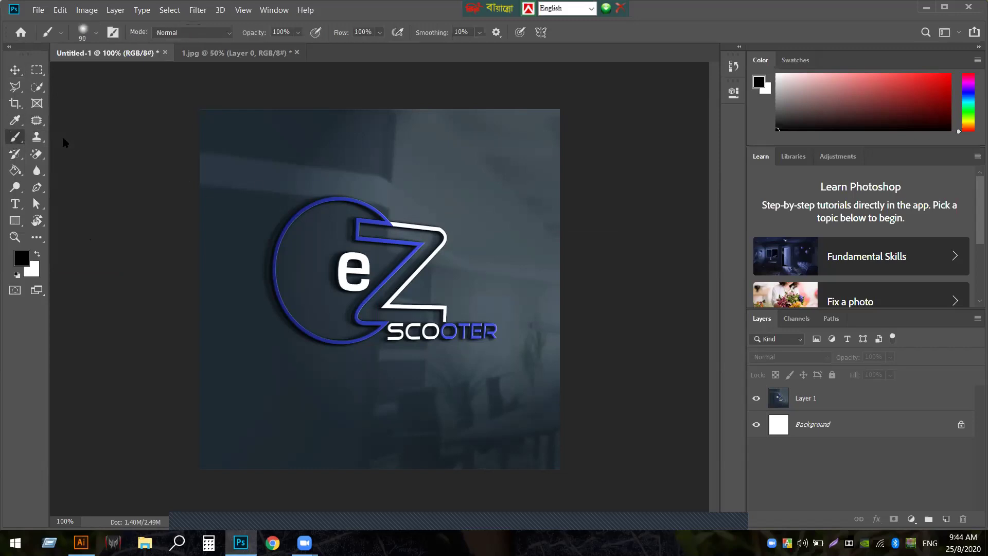
{"action": "left_click", "coordinate": [98, 32]}
{"action": "left_click", "coordinate": [28, 134]}
{"action": "left_click", "coordinate": [100, 291]}
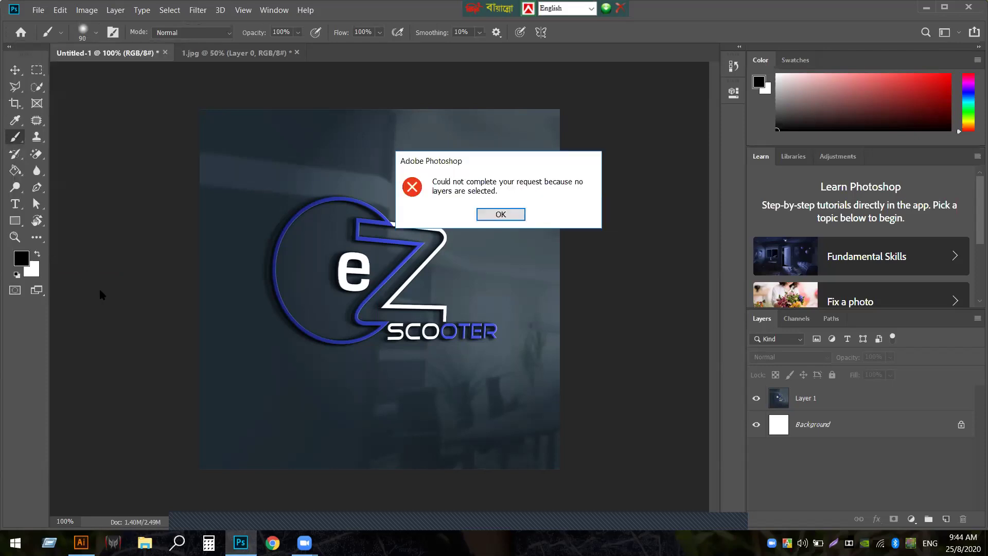
{"action": "left_click", "coordinate": [510, 215]}
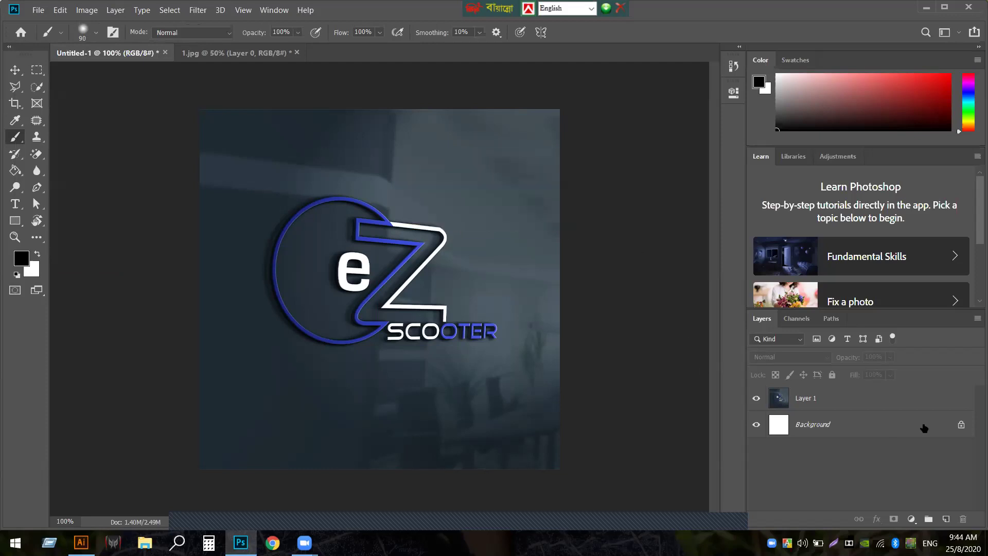
- Select Layer 1 and brush over the upper part of the logo image with the Color Replacement Tool in black
{"action": "left_click", "coordinate": [823, 398]}
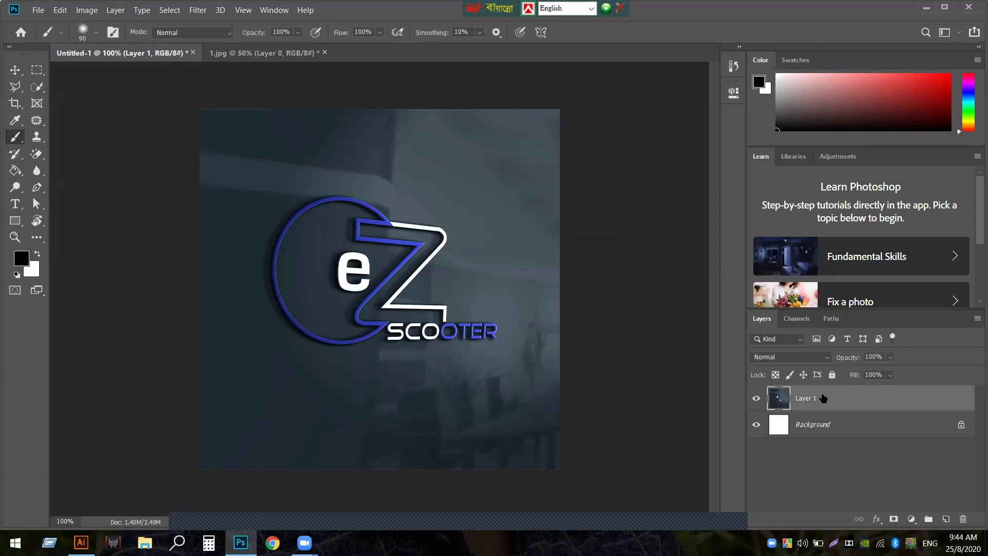
{"action": "right_click", "coordinate": [14, 136]}
{"action": "left_click", "coordinate": [72, 161]}
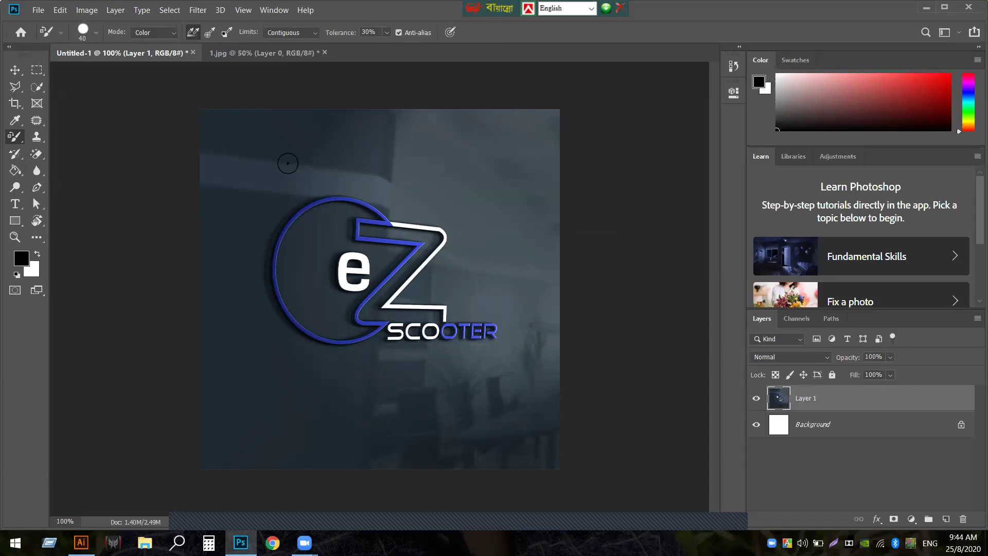
{"action": "mouse_move", "coordinate": [316, 174]}
{"action": "left_mouse_down"}
{"action": "mouse_move", "coordinate": [442, 176]}
{"action": "mouse_move", "coordinate": [327, 152]}
{"action": "mouse_move", "coordinate": [483, 182]}
{"action": "mouse_move", "coordinate": [315, 159]}
{"action": "mouse_move", "coordinate": [313, 143]}
{"action": "mouse_move", "coordinate": [302, 307]}
{"action": "mouse_move", "coordinate": [424, 195]}
{"action": "mouse_move", "coordinate": [245, 190]}
{"action": "mouse_move", "coordinate": [477, 160]}
{"action": "mouse_move", "coordinate": [229, 211]}
{"action": "left_mouse_up"}
- Set the foreground colour to d31d1d and recolour a slanted stroke beside the logo's circle with the Color Replacement Tool
{"action": "left_click", "coordinate": [21, 260]}
{"action": "left_click", "coordinate": [744, 116]}
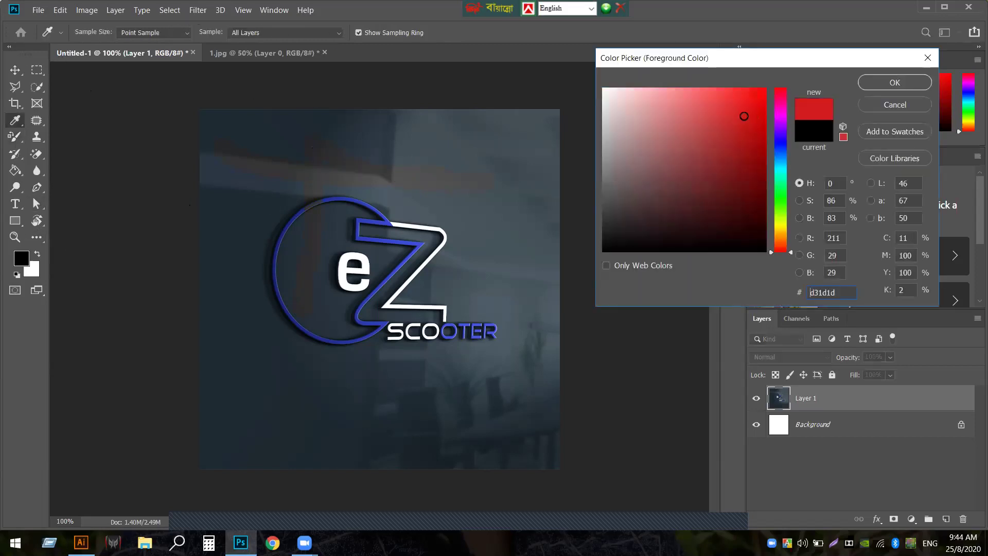
{"action": "left_click", "coordinate": [878, 87]}
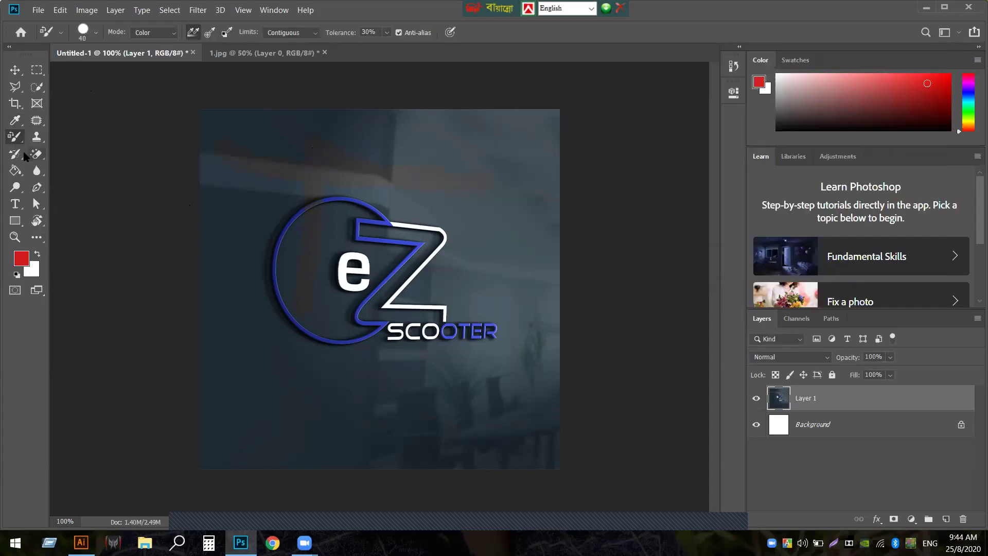
{"action": "right_click", "coordinate": [14, 137]}
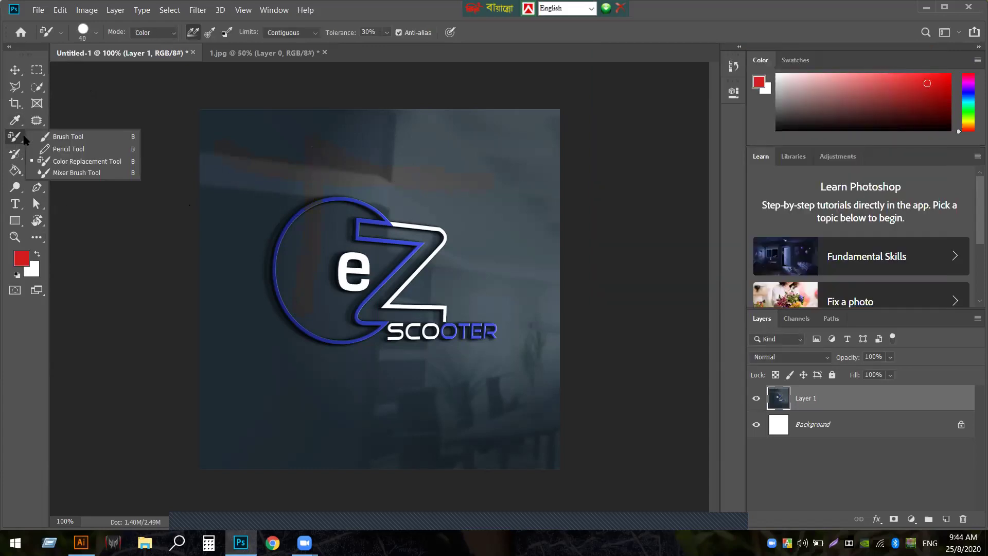
{"action": "left_click", "coordinate": [72, 162]}
{"action": "left_click_drag", "start_coordinate": [211, 312], "coordinate": [251, 193]}
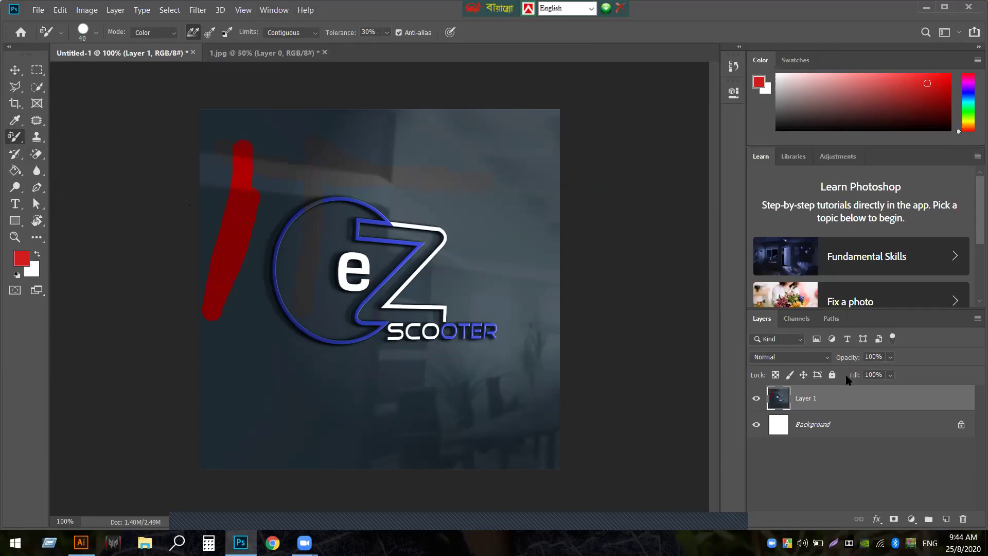
- Lower Layer 1's opacity to 28% and delete the layer
{"action": "left_click", "coordinate": [890, 357]}
{"action": "left_click_drag", "start_coordinate": [864, 372], "coordinate": [851, 373]}
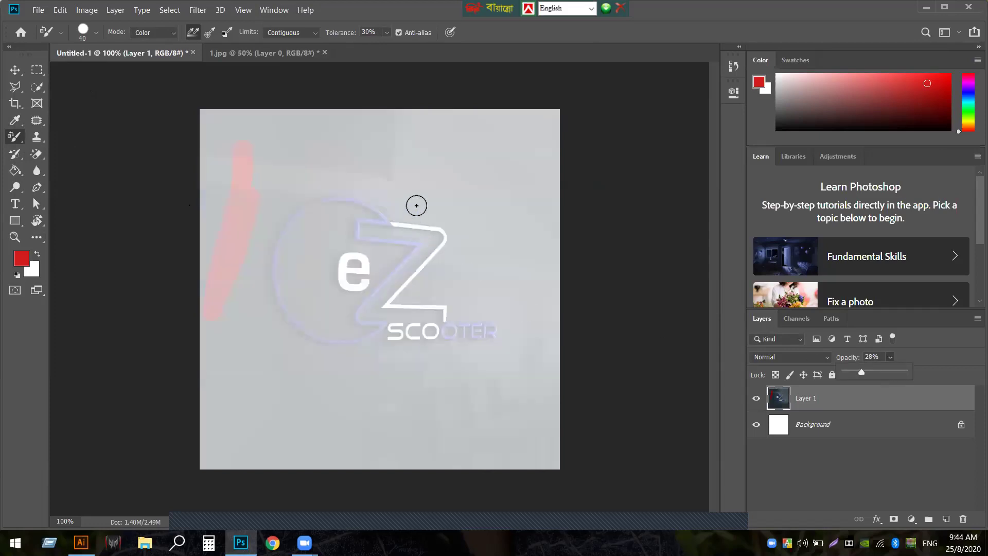
{"action": "left_click", "coordinate": [15, 70]}
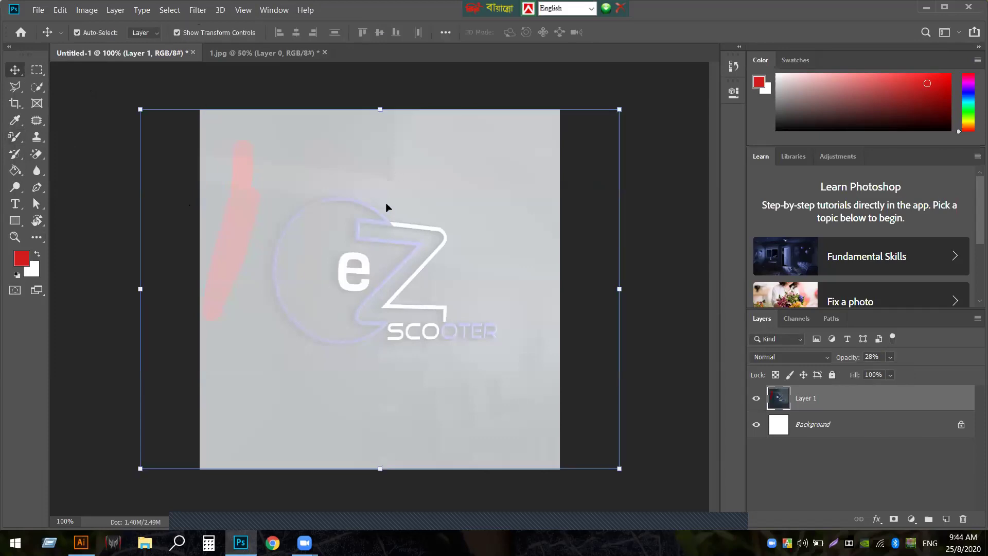
{"action": "left_click_drag", "start_coordinate": [381, 202], "coordinate": [487, 239]}
{"action": "key", "text": "Delete"}
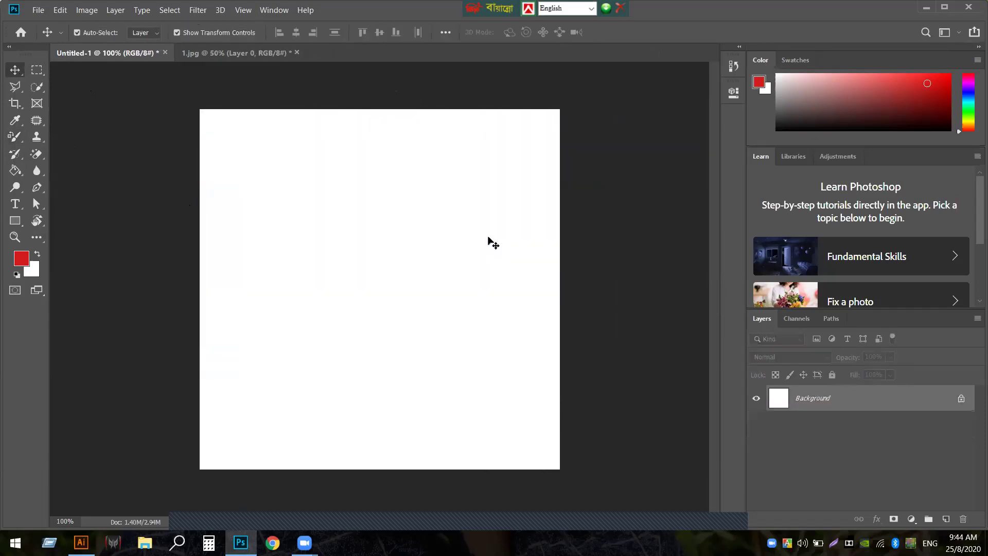
- Unlock the white Background layer and paint soft red over the upper half of the canvas with the Mixer Brush Tool
{"action": "left_click", "coordinate": [961, 399]}
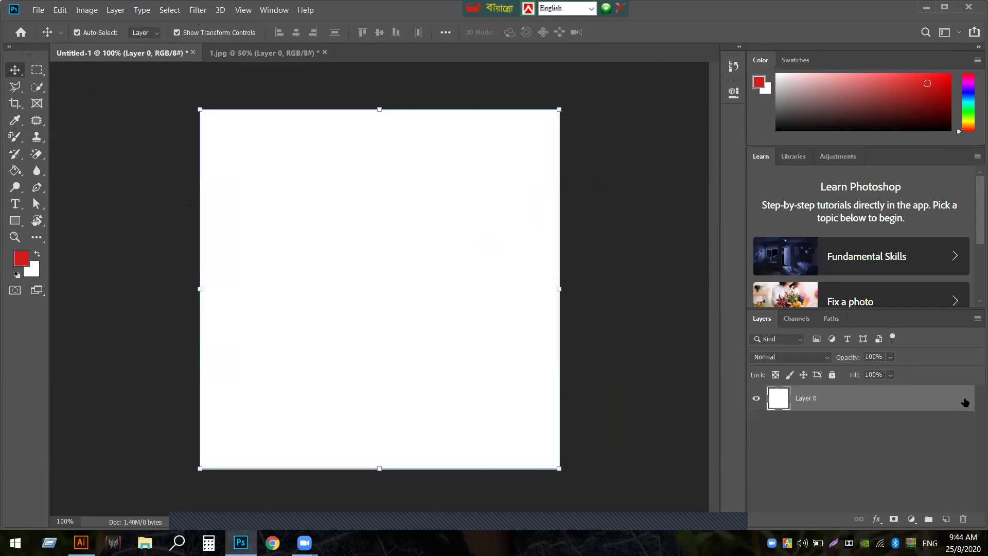
{"action": "left_click", "coordinate": [12, 137]}
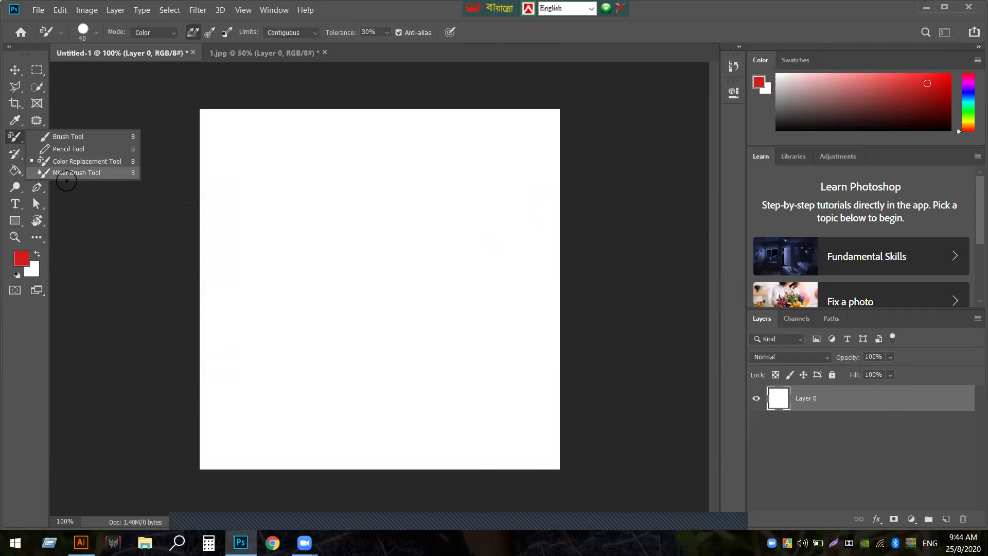
{"action": "left_click", "coordinate": [72, 173]}
{"action": "mouse_move", "coordinate": [269, 320]}
{"action": "left_mouse_down"}
{"action": "mouse_move", "coordinate": [443, 361]}
{"action": "mouse_move", "coordinate": [295, 377]}
{"action": "mouse_move", "coordinate": [308, 339]}
{"action": "left_mouse_up"}
{"action": "mouse_move", "coordinate": [334, 272]}
{"action": "left_mouse_down"}
{"action": "mouse_move", "coordinate": [301, 233]}
{"action": "mouse_move", "coordinate": [337, 217]}
{"action": "mouse_move", "coordinate": [255, 207]}
{"action": "mouse_move", "coordinate": [269, 181]}
{"action": "mouse_move", "coordinate": [454, 189]}
{"action": "mouse_move", "coordinate": [307, 191]}
{"action": "mouse_move", "coordinate": [545, 146]}
{"action": "mouse_move", "coordinate": [378, 195]}
{"action": "mouse_move", "coordinate": [517, 166]}
{"action": "mouse_move", "coordinate": [467, 265]}
{"action": "mouse_move", "coordinate": [523, 144]}
{"action": "mouse_move", "coordinate": [534, 279]}
{"action": "mouse_move", "coordinate": [522, 153]}
{"action": "mouse_move", "coordinate": [526, 321]}
{"action": "mouse_move", "coordinate": [487, 174]}
{"action": "mouse_move", "coordinate": [462, 267]}
{"action": "mouse_move", "coordinate": [271, 223]}
{"action": "mouse_move", "coordinate": [423, 167]}
{"action": "left_mouse_up"}
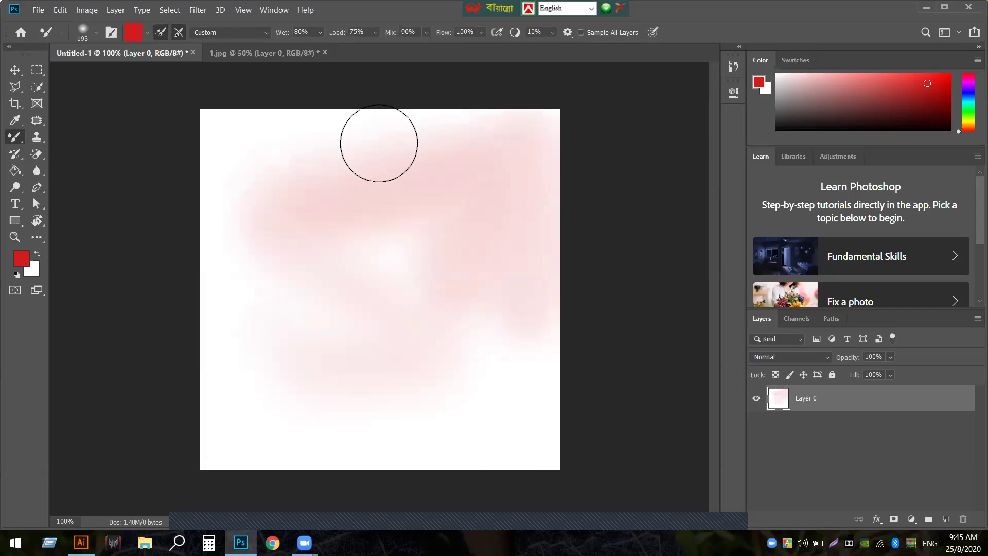
{"action": "mouse_move", "coordinate": [133, 159]}
{"action": "left_mouse_down"}
{"action": "mouse_move", "coordinate": [380, 129]}
{"action": "mouse_move", "coordinate": [337, 138]}
{"action": "mouse_move", "coordinate": [510, 142]}
{"action": "mouse_move", "coordinate": [299, 190]}
{"action": "mouse_move", "coordinate": [403, 183]}
{"action": "mouse_move", "coordinate": [216, 183]}
{"action": "mouse_move", "coordinate": [191, 203]}
{"action": "mouse_move", "coordinate": [172, 153]}
{"action": "mouse_move", "coordinate": [269, 144]}
{"action": "mouse_move", "coordinate": [184, 153]}
{"action": "mouse_move", "coordinate": [236, 222]}
{"action": "mouse_move", "coordinate": [292, 177]}
{"action": "mouse_move", "coordinate": [233, 256]}
{"action": "mouse_move", "coordinate": [479, 234]}
{"action": "mouse_move", "coordinate": [485, 220]}
{"action": "mouse_move", "coordinate": [415, 229]}
{"action": "mouse_move", "coordinate": [328, 171]}
{"action": "mouse_move", "coordinate": [493, 78]}
{"action": "mouse_move", "coordinate": [398, 121]}
{"action": "mouse_move", "coordinate": [486, 200]}
{"action": "mouse_move", "coordinate": [535, 137]}
{"action": "mouse_move", "coordinate": [527, 249]}
{"action": "mouse_move", "coordinate": [528, 268]}
{"action": "mouse_move", "coordinate": [543, 234]}
{"action": "mouse_move", "coordinate": [542, 275]}
{"action": "mouse_move", "coordinate": [391, 212]}
{"action": "mouse_move", "coordinate": [136, 270]}
{"action": "mouse_move", "coordinate": [379, 185]}
{"action": "mouse_move", "coordinate": [248, 171]}
{"action": "mouse_move", "coordinate": [383, 143]}
{"action": "mouse_move", "coordinate": [175, 185]}
{"action": "mouse_move", "coordinate": [333, 144]}
{"action": "mouse_move", "coordinate": [301, 117]}
{"action": "mouse_move", "coordinate": [209, 139]}
{"action": "mouse_move", "coordinate": [289, 103]}
{"action": "mouse_move", "coordinate": [243, 190]}
{"action": "mouse_move", "coordinate": [433, 267]}
{"action": "mouse_move", "coordinate": [509, 181]}
{"action": "mouse_move", "coordinate": [483, 218]}
{"action": "mouse_move", "coordinate": [255, 249]}
{"action": "mouse_move", "coordinate": [428, 193]}
{"action": "mouse_move", "coordinate": [423, 175]}
{"action": "mouse_move", "coordinate": [127, 217]}
{"action": "mouse_move", "coordinate": [431, 184]}
{"action": "mouse_move", "coordinate": [464, 142]}
{"action": "mouse_move", "coordinate": [338, 177]}
{"action": "mouse_move", "coordinate": [545, 145]}
{"action": "mouse_move", "coordinate": [403, 198]}
{"action": "mouse_move", "coordinate": [278, 268]}
{"action": "mouse_move", "coordinate": [443, 209]}
{"action": "mouse_move", "coordinate": [320, 168]}
{"action": "mouse_move", "coordinate": [212, 205]}
{"action": "mouse_move", "coordinate": [203, 194]}
{"action": "mouse_move", "coordinate": [225, 140]}
{"action": "mouse_move", "coordinate": [217, 126]}
{"action": "mouse_move", "coordinate": [238, 284]}
{"action": "mouse_move", "coordinate": [475, 184]}
{"action": "mouse_move", "coordinate": [488, 198]}
{"action": "mouse_move", "coordinate": [271, 259]}
{"action": "mouse_move", "coordinate": [329, 260]}
{"action": "mouse_move", "coordinate": [451, 227]}
{"action": "mouse_move", "coordinate": [312, 264]}
{"action": "mouse_move", "coordinate": [414, 156]}
{"action": "mouse_move", "coordinate": [223, 188]}
{"action": "mouse_move", "coordinate": [242, 172]}
{"action": "mouse_move", "coordinate": [239, 148]}
{"action": "mouse_move", "coordinate": [440, 193]}
{"action": "mouse_move", "coordinate": [364, 269]}
{"action": "mouse_move", "coordinate": [494, 258]}
{"action": "mouse_move", "coordinate": [463, 279]}
{"action": "mouse_move", "coordinate": [393, 270]}
{"action": "mouse_move", "coordinate": [654, 209]}
{"action": "left_mouse_up"}
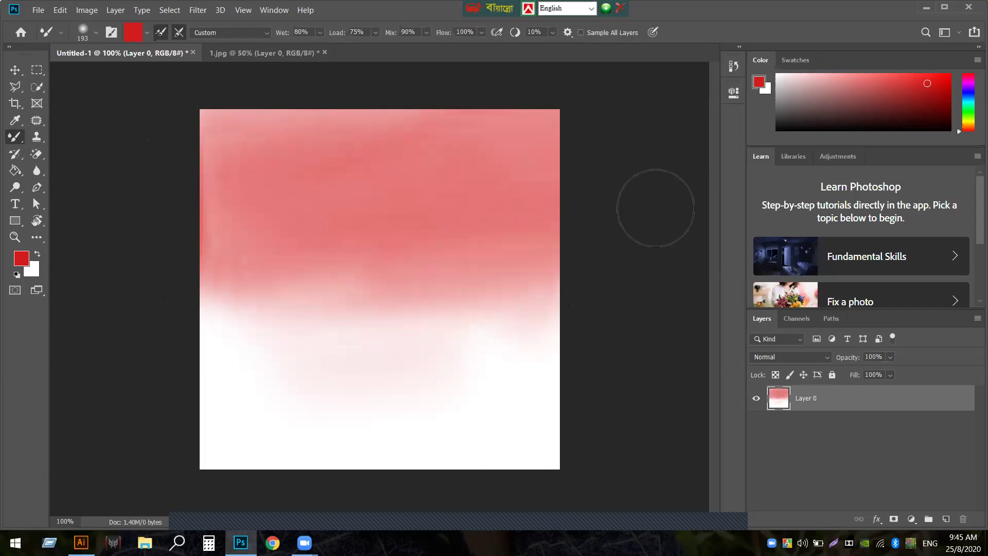
- Set the foreground colour to 8f8787 and blend it over the red area with the Mixer Brush
{"action": "left_click", "coordinate": [26, 255]}
{"action": "left_click", "coordinate": [612, 159]}
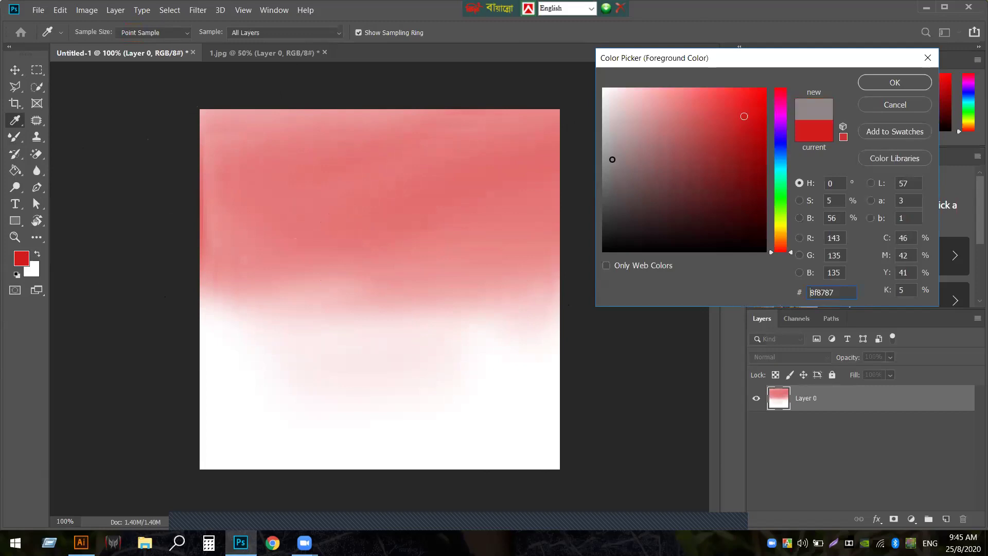
{"action": "left_click", "coordinate": [895, 83]}
{"action": "key", "text": "b"}
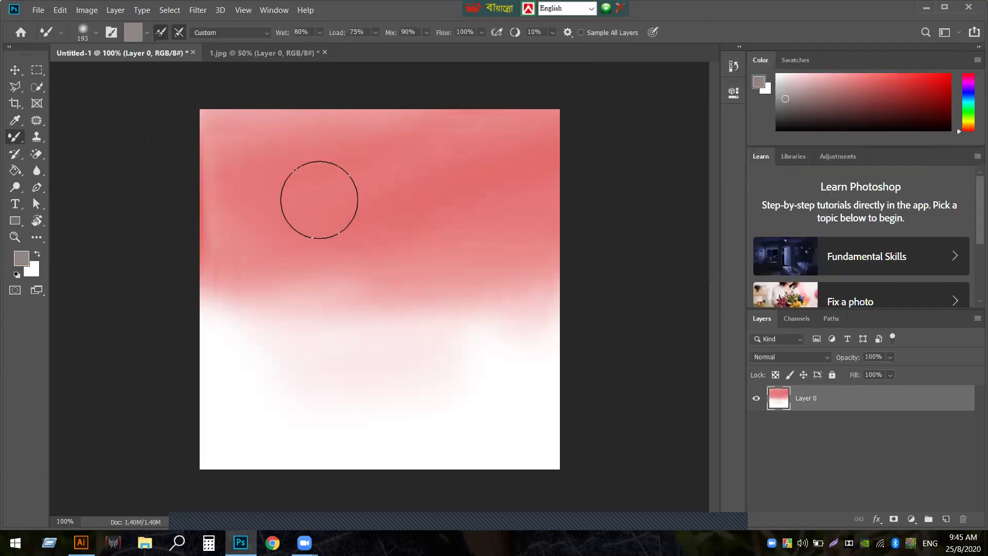
{"action": "mouse_move", "coordinate": [445, 214]}
{"action": "left_mouse_down"}
{"action": "mouse_move", "coordinate": [339, 270]}
{"action": "mouse_move", "coordinate": [181, 239]}
{"action": "mouse_move", "coordinate": [430, 148]}
{"action": "mouse_move", "coordinate": [432, 254]}
{"action": "mouse_move", "coordinate": [306, 145]}
{"action": "left_mouse_up"}
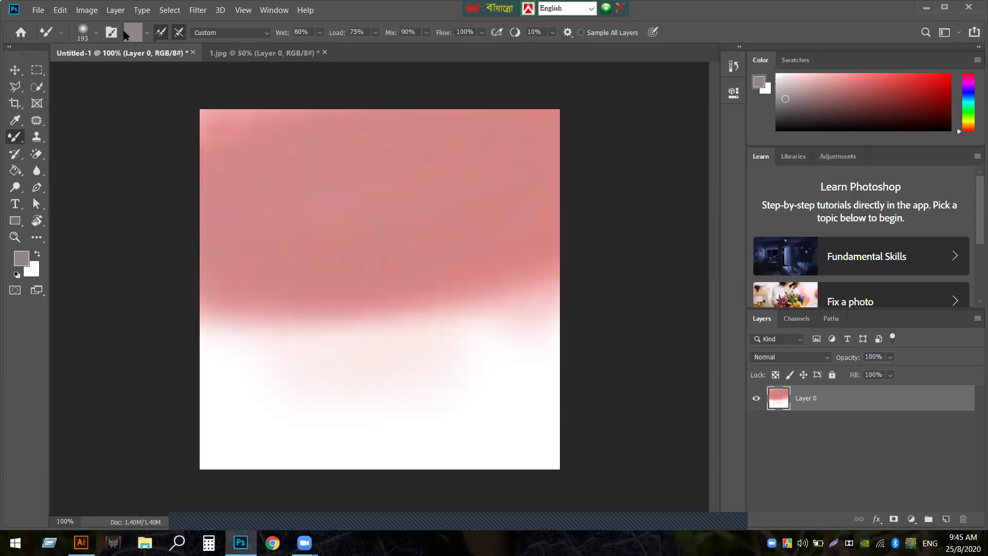
- Review the Mixer Brush's load options and brush presets, and blend more grey strokes into the red area's centre
{"action": "left_click", "coordinate": [146, 33]}
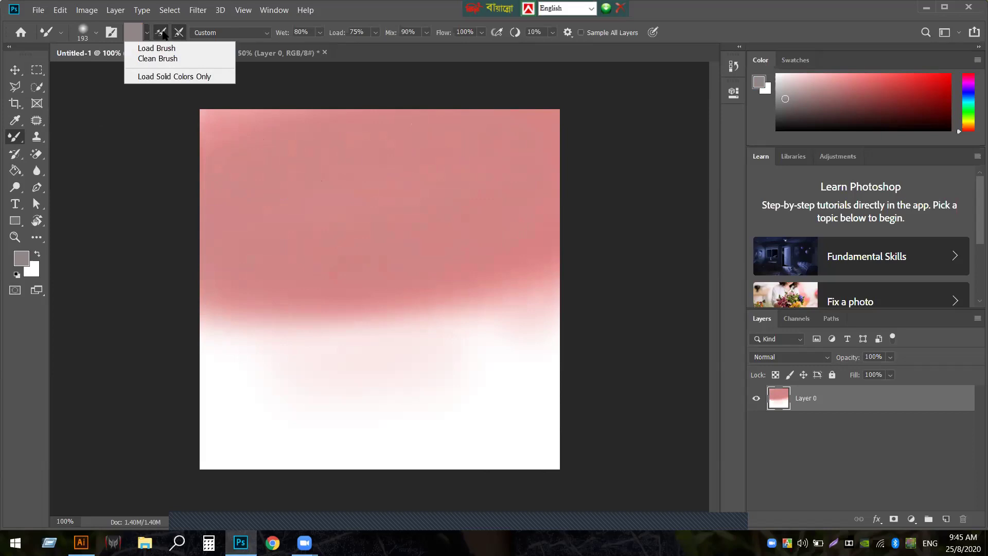
{"action": "left_click", "coordinate": [162, 34]}
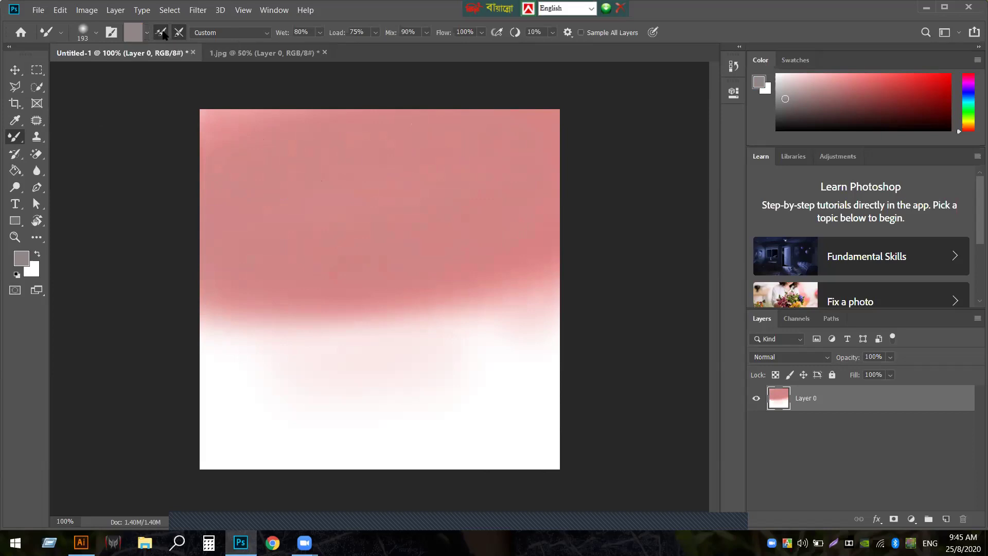
{"action": "left_click", "coordinate": [95, 34]}
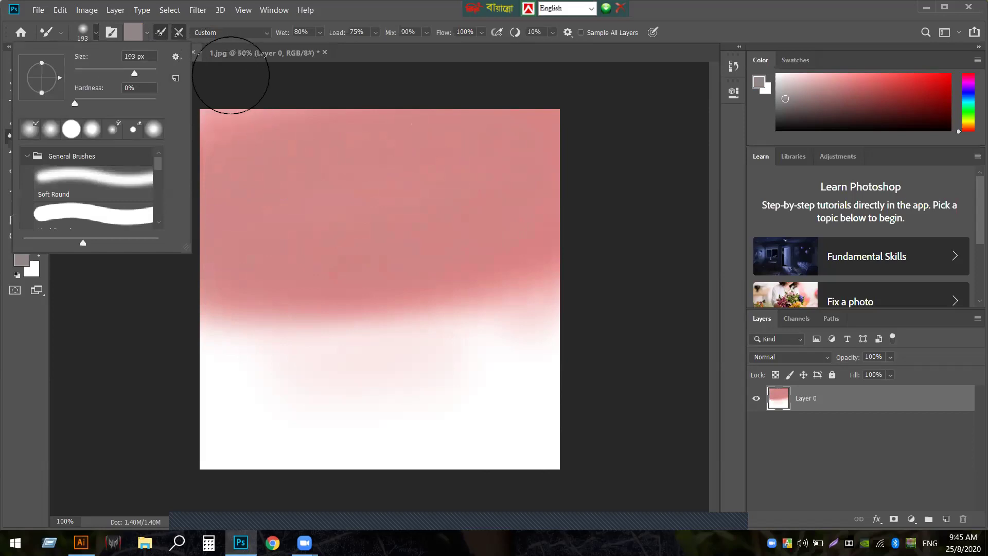
{"action": "left_click", "coordinate": [236, 81]}
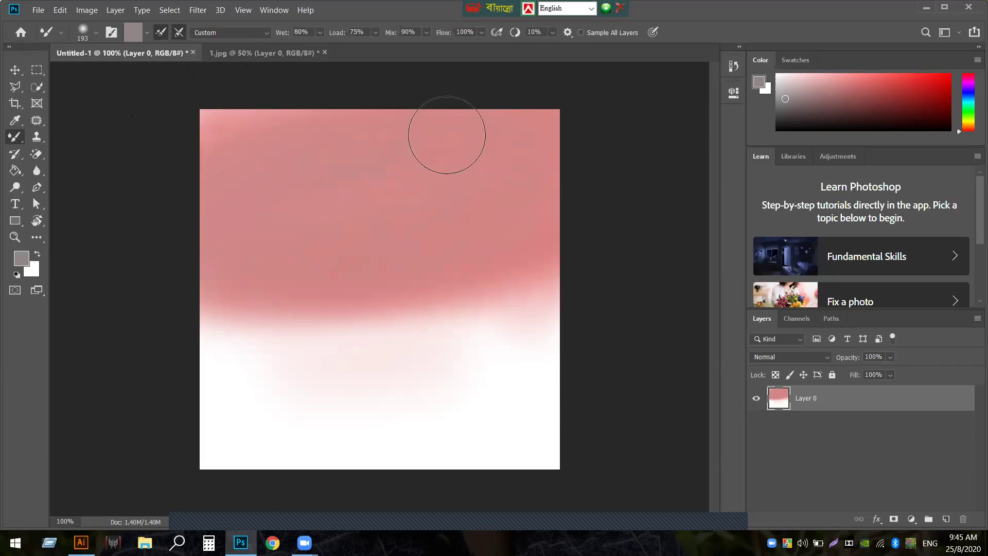
{"action": "left_click_drag", "start_coordinate": [507, 220], "coordinate": [302, 181]}
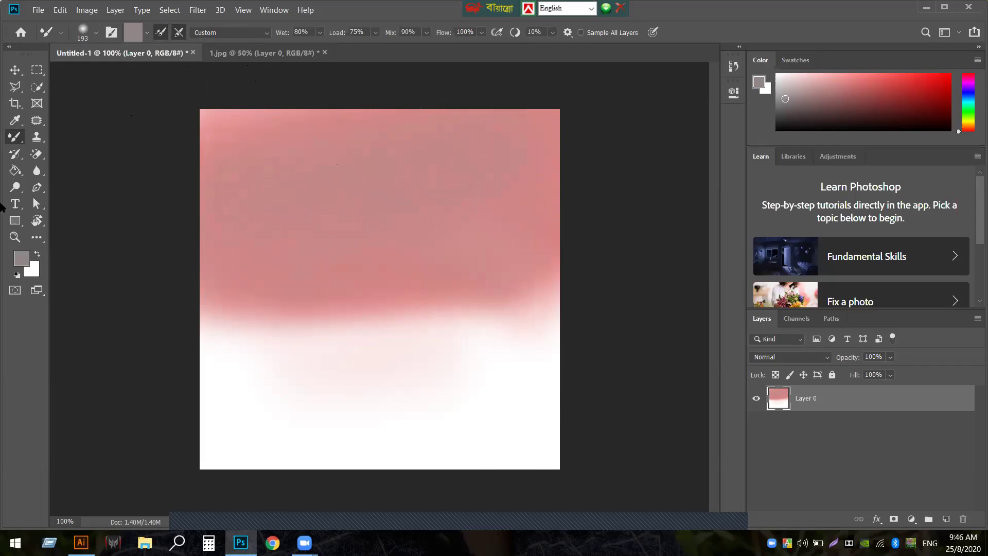
- Paint soft grey strokes across the white lower part of the canvas with the Mixer Brush Tool
{"action": "right_click", "coordinate": [15, 136]}
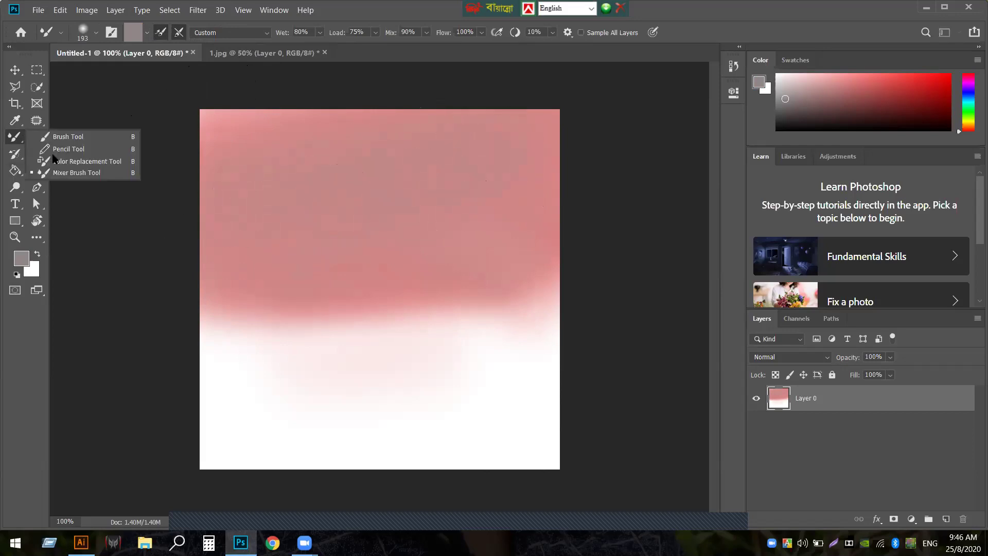
{"action": "left_click", "coordinate": [81, 173]}
{"action": "mouse_move", "coordinate": [338, 359]}
{"action": "left_mouse_down"}
{"action": "mouse_move", "coordinate": [366, 380]}
{"action": "mouse_move", "coordinate": [224, 421]}
{"action": "mouse_move", "coordinate": [514, 377]}
{"action": "mouse_move", "coordinate": [468, 383]}
{"action": "mouse_move", "coordinate": [350, 432]}
{"action": "mouse_move", "coordinate": [567, 385]}
{"action": "mouse_move", "coordinate": [381, 440]}
{"action": "mouse_move", "coordinate": [579, 404]}
{"action": "mouse_move", "coordinate": [532, 432]}
{"action": "mouse_move", "coordinate": [271, 395]}
{"action": "mouse_move", "coordinate": [323, 376]}
{"action": "mouse_move", "coordinate": [318, 404]}
{"action": "mouse_move", "coordinate": [425, 378]}
{"action": "mouse_move", "coordinate": [229, 410]}
{"action": "mouse_move", "coordinate": [504, 388]}
{"action": "mouse_move", "coordinate": [187, 428]}
{"action": "mouse_move", "coordinate": [415, 446]}
{"action": "mouse_move", "coordinate": [373, 457]}
{"action": "mouse_move", "coordinate": [423, 460]}
{"action": "mouse_move", "coordinate": [499, 425]}
{"action": "mouse_move", "coordinate": [269, 437]}
{"action": "mouse_move", "coordinate": [500, 392]}
{"action": "left_mouse_up"}
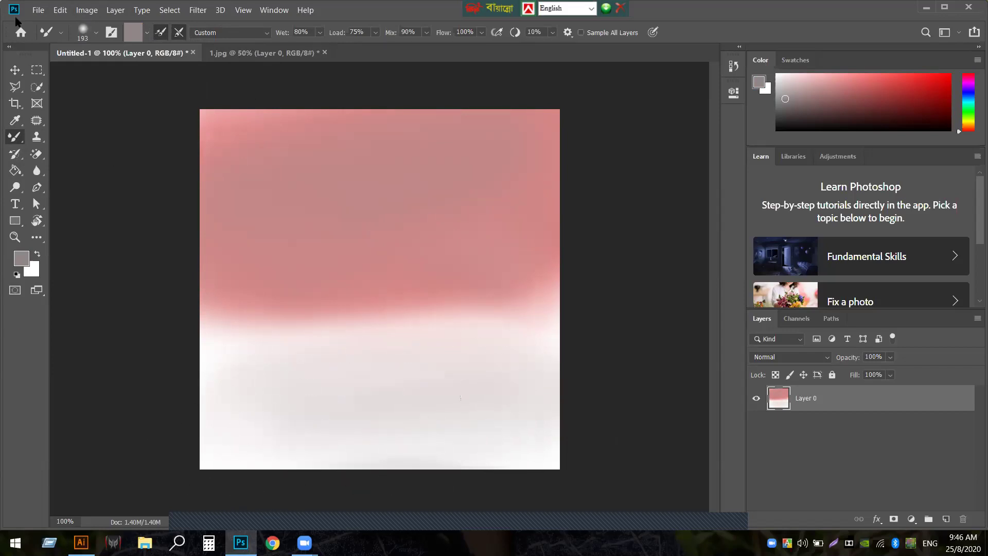
- Open 195885_2020_HONDA_CBR1000RR-R_SP.jpg and unlock its Background layer
{"action": "left_click", "coordinate": [32, 11]}
{"action": "left_click", "coordinate": [44, 35]}
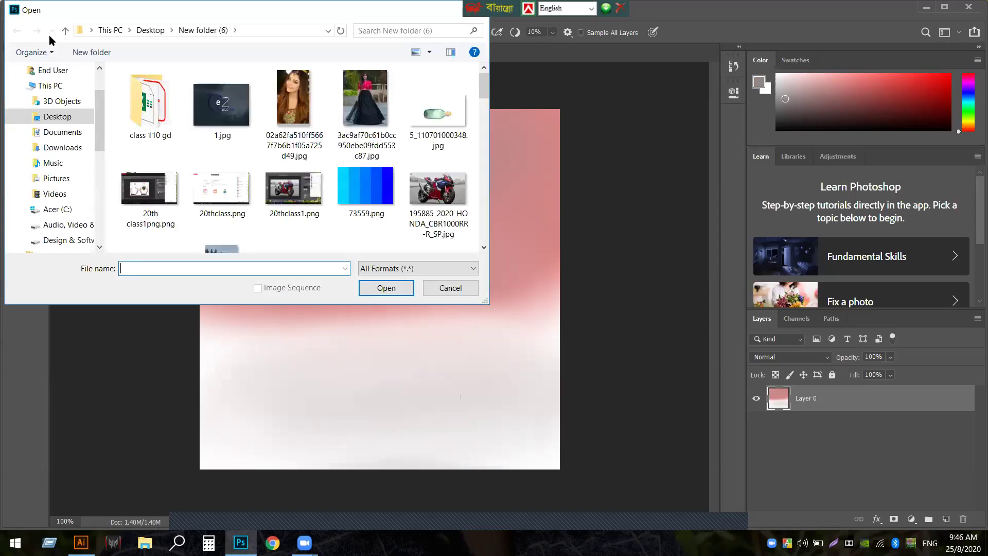
{"action": "left_click", "coordinate": [439, 192]}
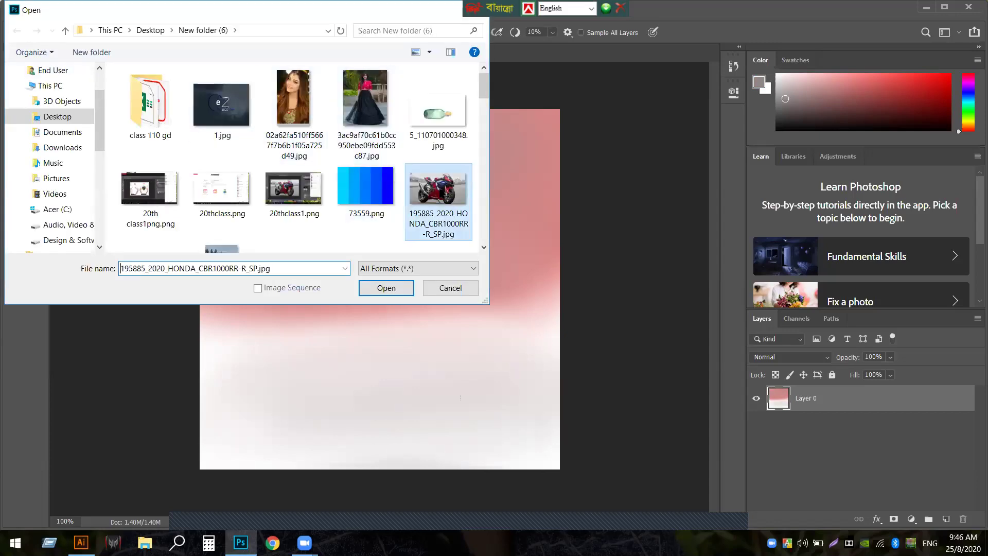
{"action": "left_click", "coordinate": [383, 288]}
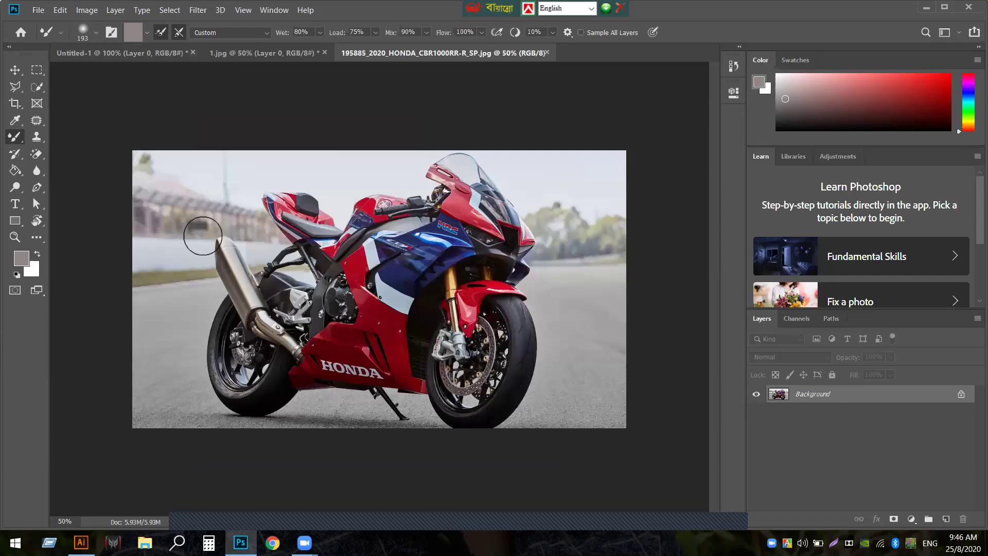
{"action": "left_click", "coordinate": [960, 394]}
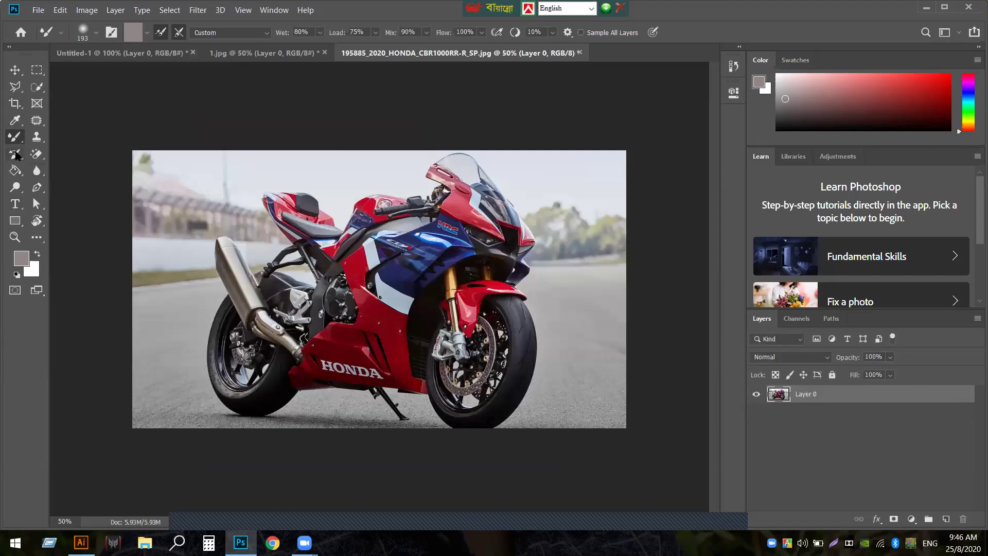
- Paint over the lower half of the motorcycle with the Art History Brush Tool at 200 px
{"action": "left_click_drag", "start_coordinate": [18, 161], "coordinate": [91, 166]}
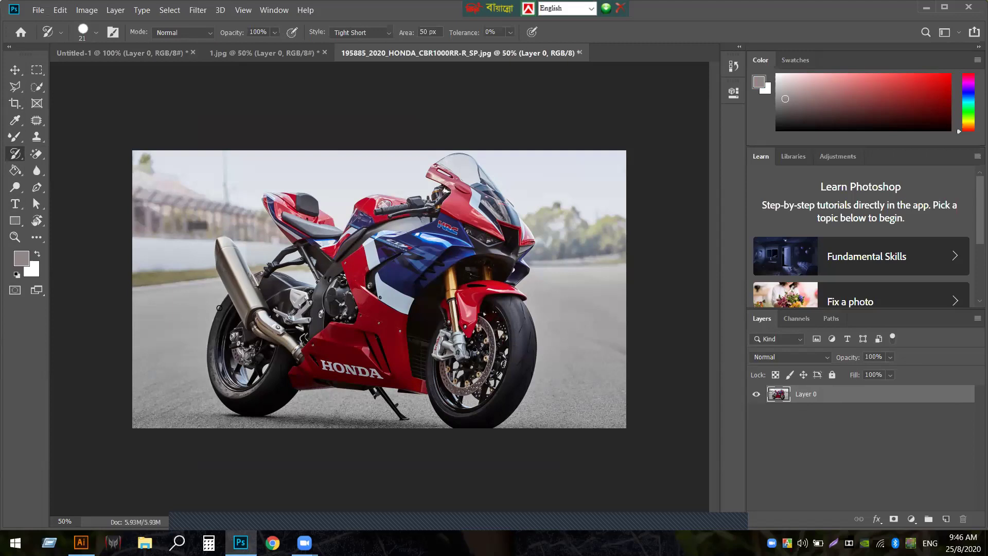
{"action": "key", "text": "bracketright"}
{"action": "key", "text": "bracketright"}
{"action": "key", "text": "bracketright"}
{"action": "key", "text": "bracketright"}
{"action": "key", "text": "bracketright"}
{"action": "key", "text": "bracketright"}
{"action": "key", "text": "bracketright"}
{"action": "key", "text": "bracketright"}
{"action": "key", "text": "bracketright"}
{"action": "key", "text": "bracketright"}
{"action": "left_click_drag", "start_coordinate": [183, 353], "coordinate": [452, 379]}
{"action": "left_click_drag", "start_coordinate": [213, 341], "coordinate": [411, 288]}
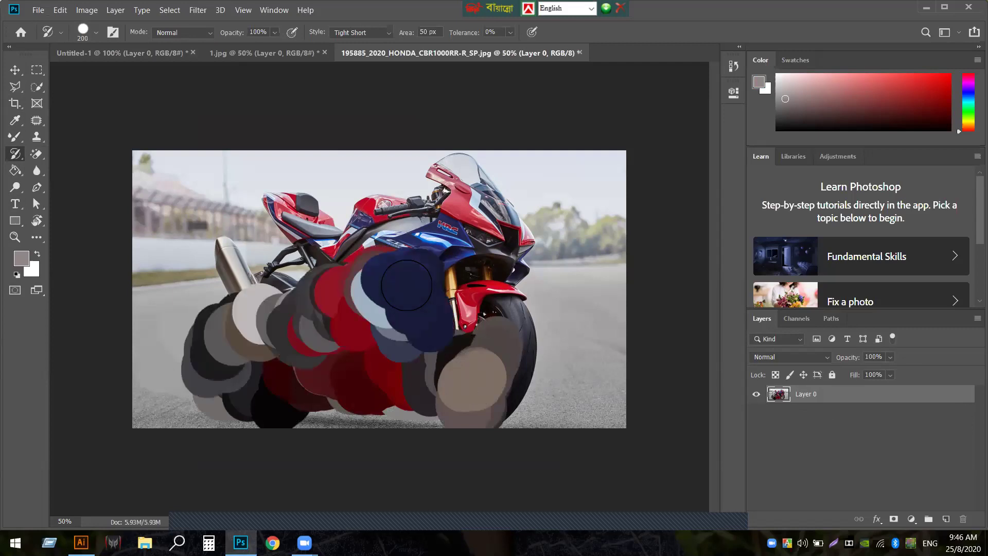
- Set the Art History Brush to 21 px with 2% hardness and paint over the blue patch, the road and the ground below the wheels
{"action": "left_click", "coordinate": [97, 33]}
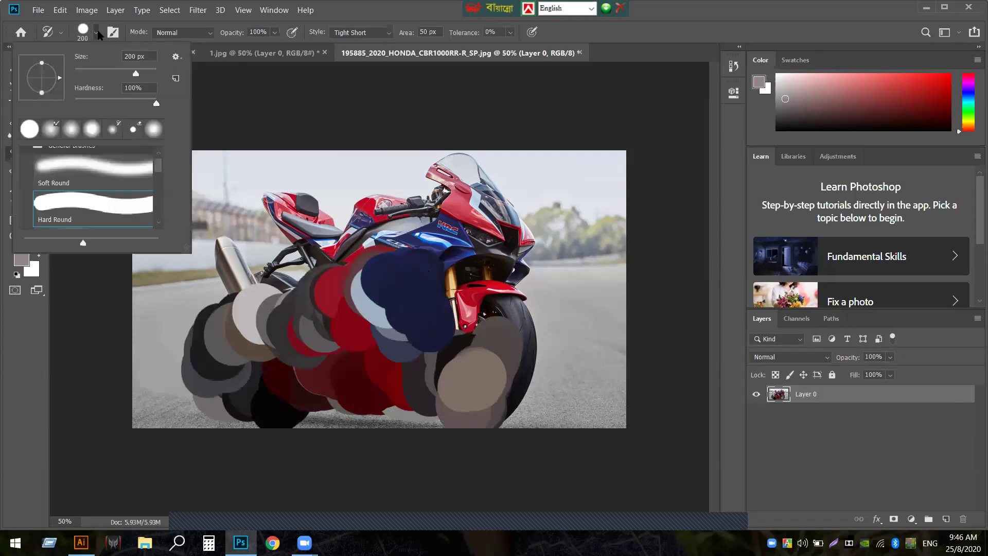
{"action": "left_click", "coordinate": [96, 73]}
{"action": "left_click", "coordinate": [100, 101]}
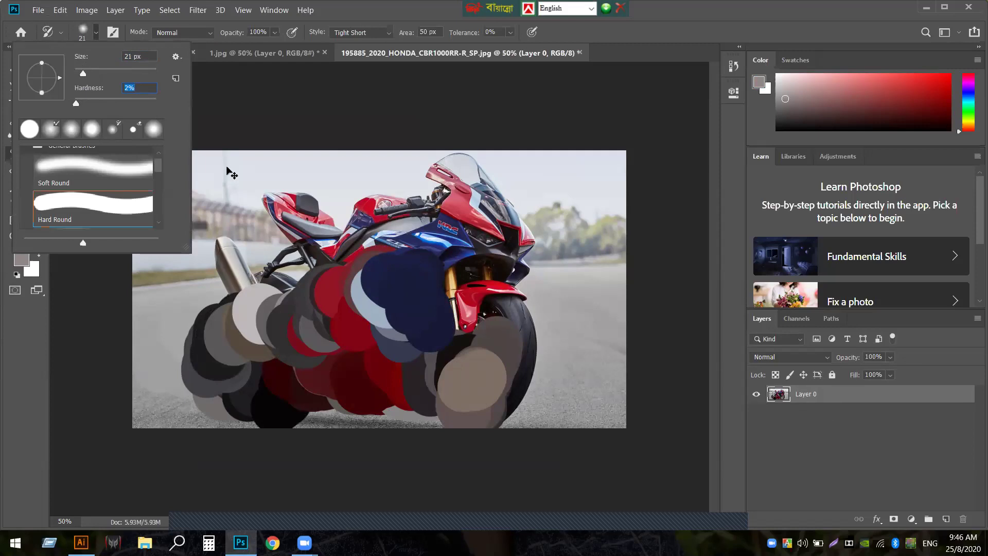
{"action": "left_click", "coordinate": [248, 114]}
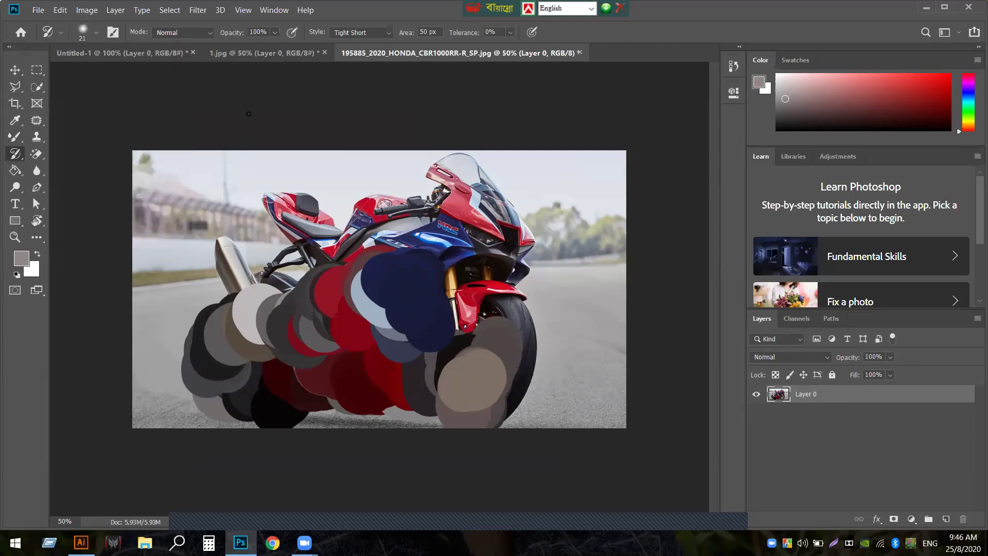
{"action": "left_click_drag", "start_coordinate": [418, 314], "coordinate": [409, 304]}
{"action": "mouse_move", "coordinate": [175, 344]}
{"action": "left_mouse_down"}
{"action": "mouse_move", "coordinate": [172, 382]}
{"action": "mouse_move", "coordinate": [157, 406]}
{"action": "left_mouse_up"}
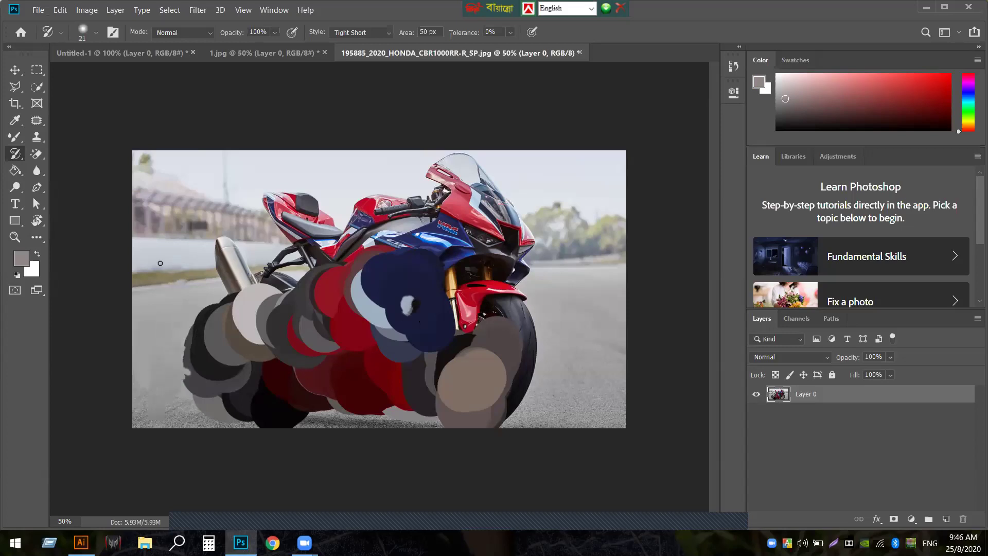
{"action": "left_click_drag", "start_coordinate": [212, 430], "coordinate": [541, 417]}
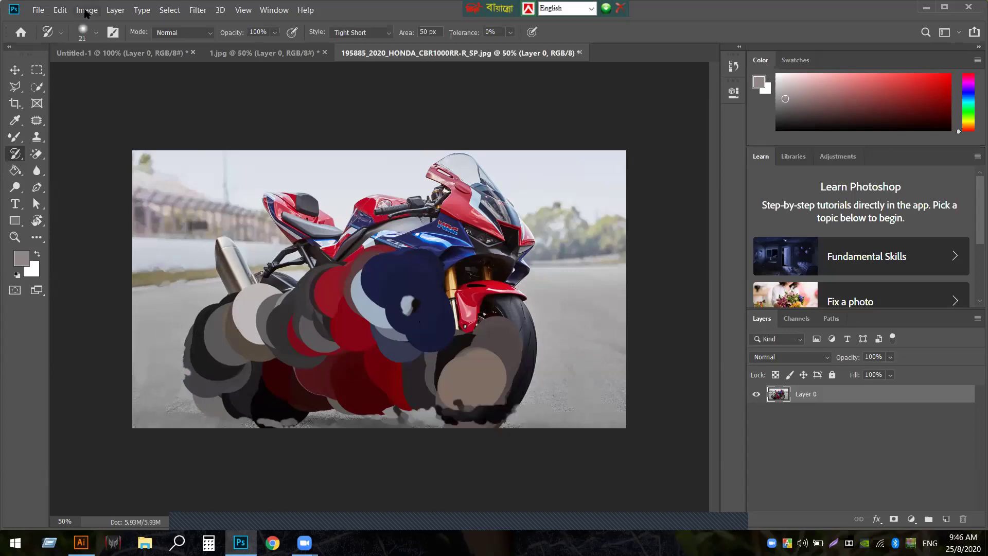
- Close the painted motorcycle photo without saving and reopen 195885_2020_HONDA_CBR1000RR-R_SP.jpg
{"action": "left_click", "coordinate": [579, 53]}
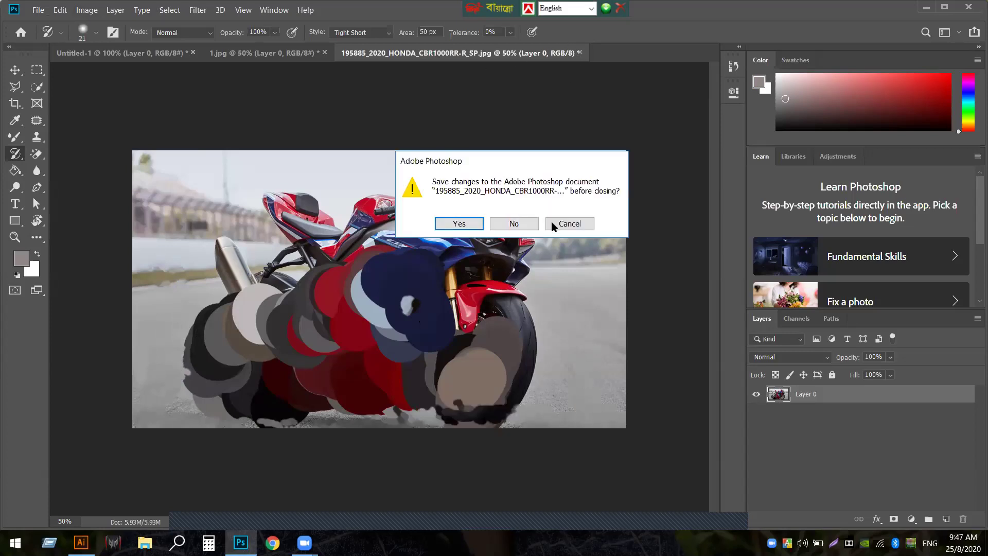
{"action": "left_click", "coordinate": [519, 223]}
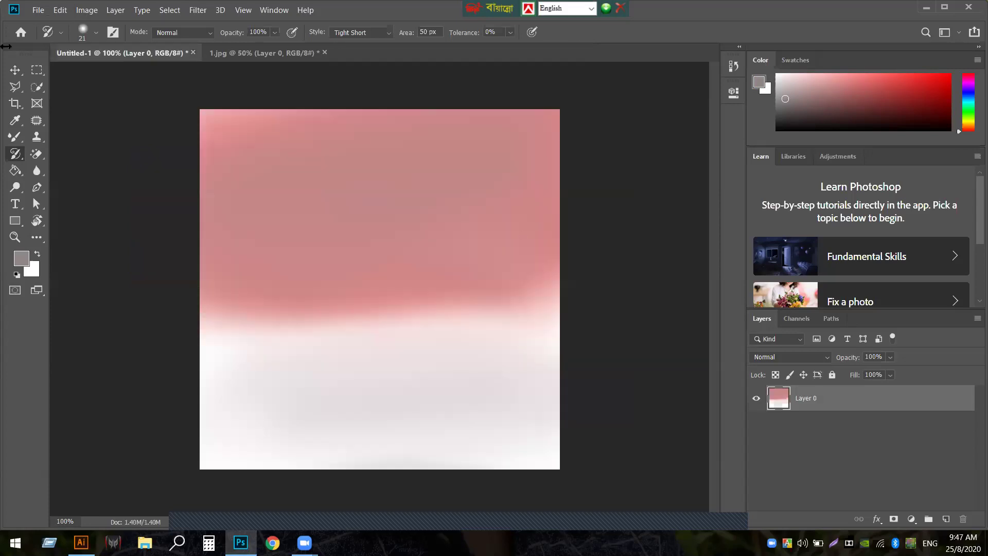
{"action": "left_click", "coordinate": [38, 10]}
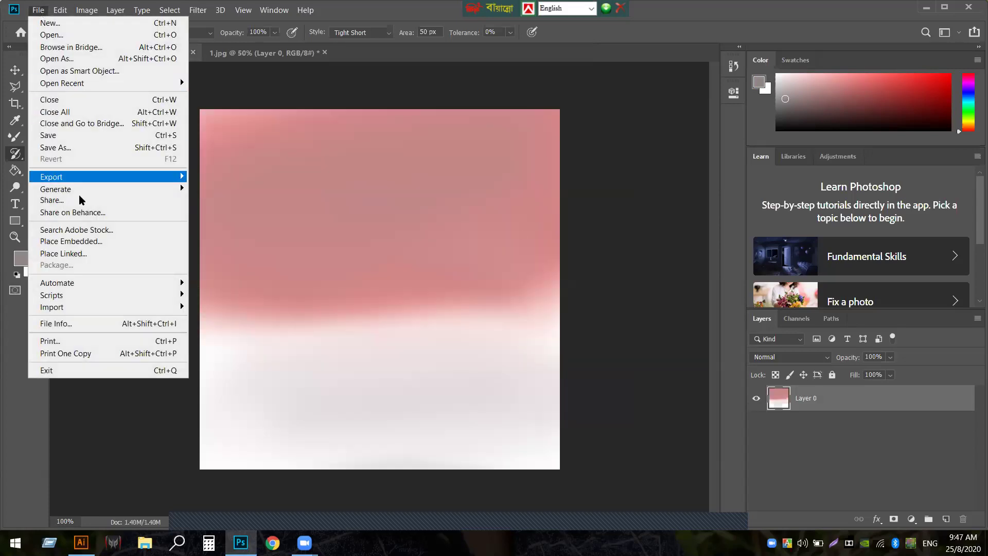
{"action": "left_click", "coordinate": [64, 34]}
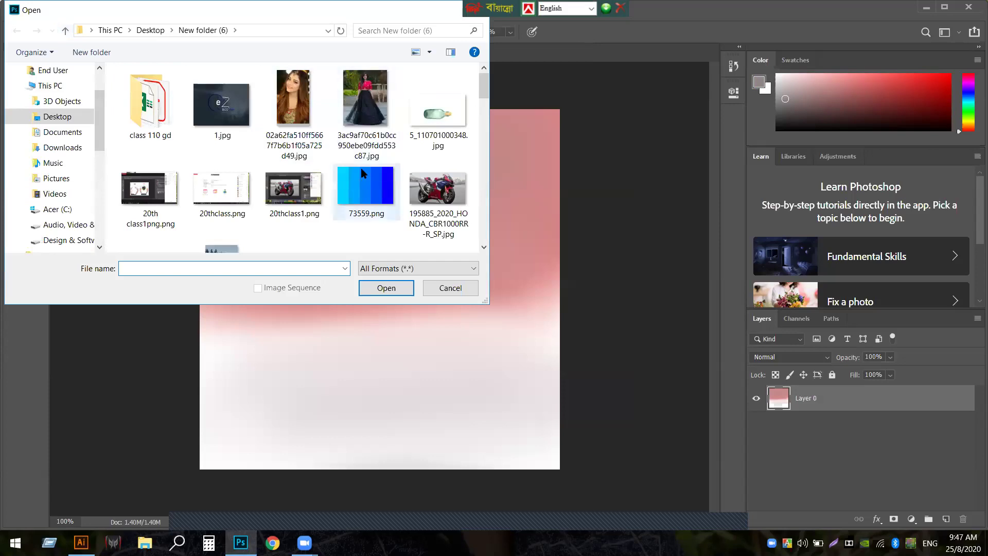
{"action": "left_click", "coordinate": [435, 216]}
{"action": "left_click", "coordinate": [385, 288]}
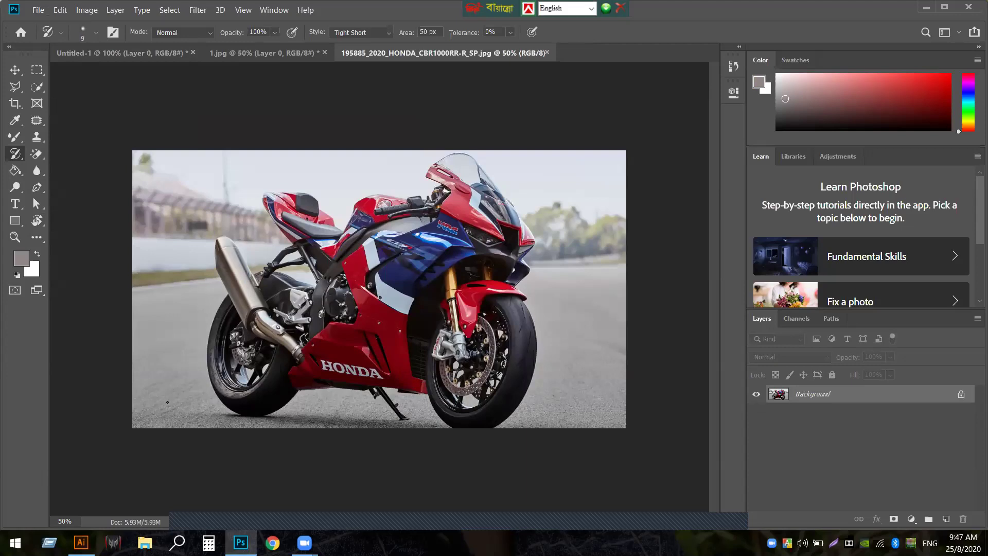
- Enlarge the Art History Brush to 80 px and smear the ground from the rear wheel to the kickstand
{"action": "key", "text": "bracketright"}
{"action": "key", "text": "bracketright"}
{"action": "left_click_drag", "start_coordinate": [209, 410], "coordinate": [409, 414]}
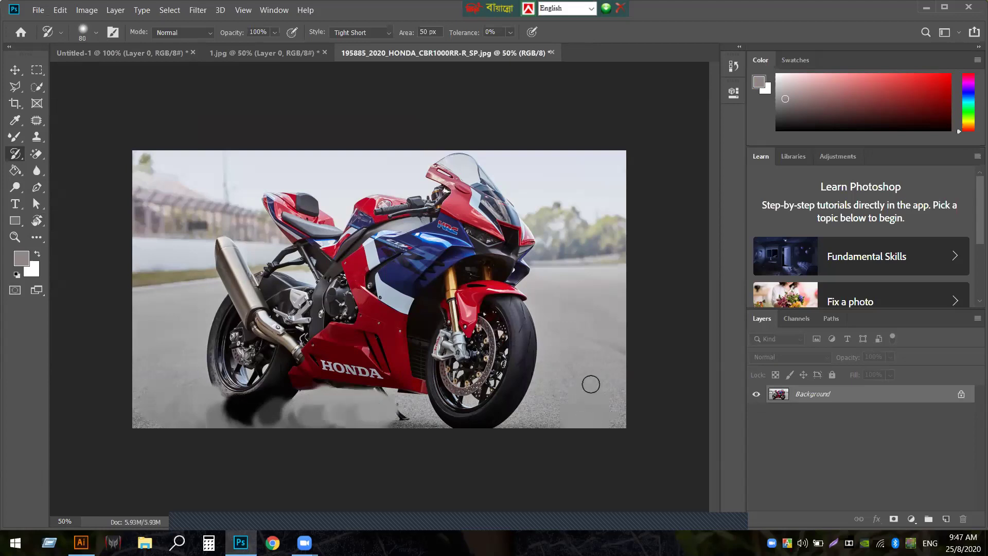
- Choose the soft recent brush for the Art History Brush and reduce its size to 17 px
{"action": "left_click", "coordinate": [95, 34]}
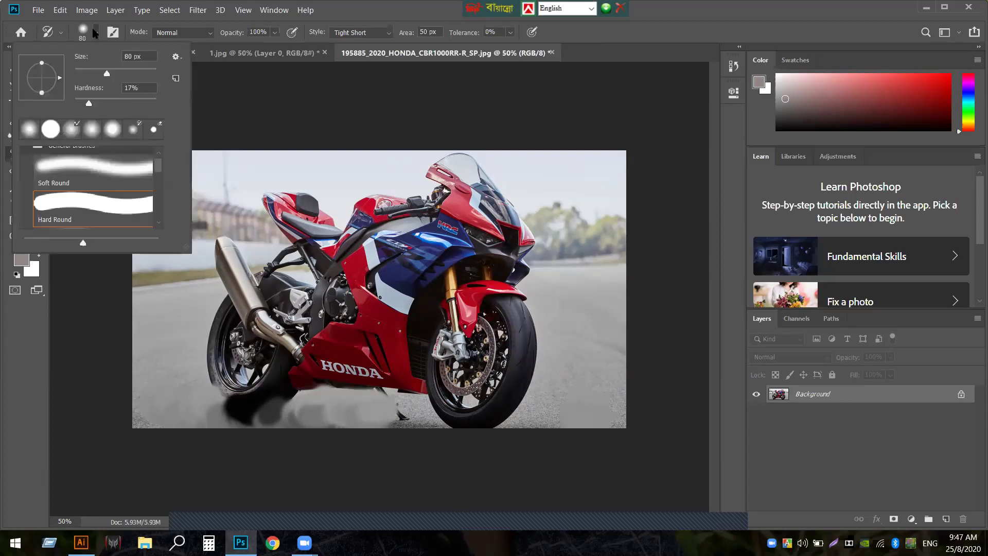
{"action": "left_click_drag", "start_coordinate": [90, 72], "coordinate": [85, 71]}
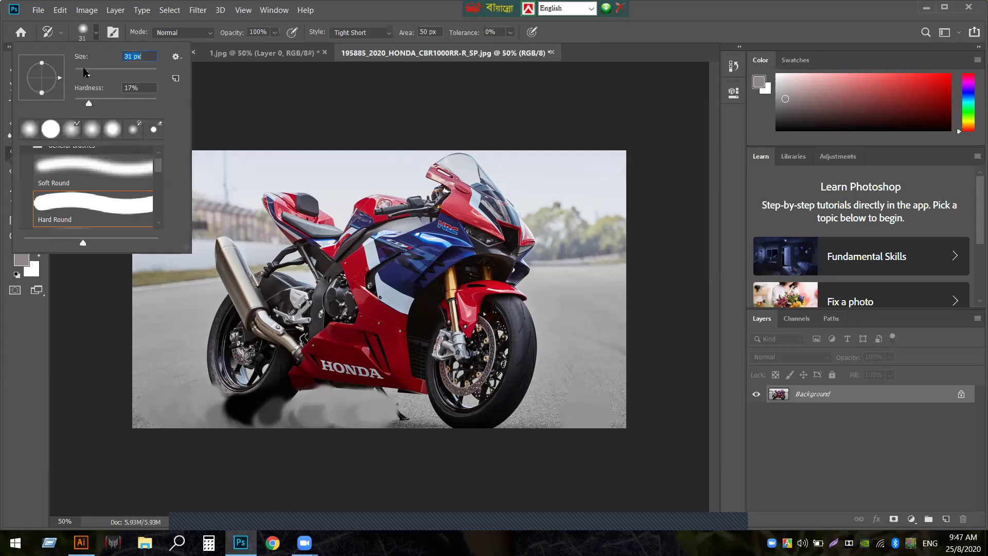
{"action": "left_click", "coordinate": [27, 128]}
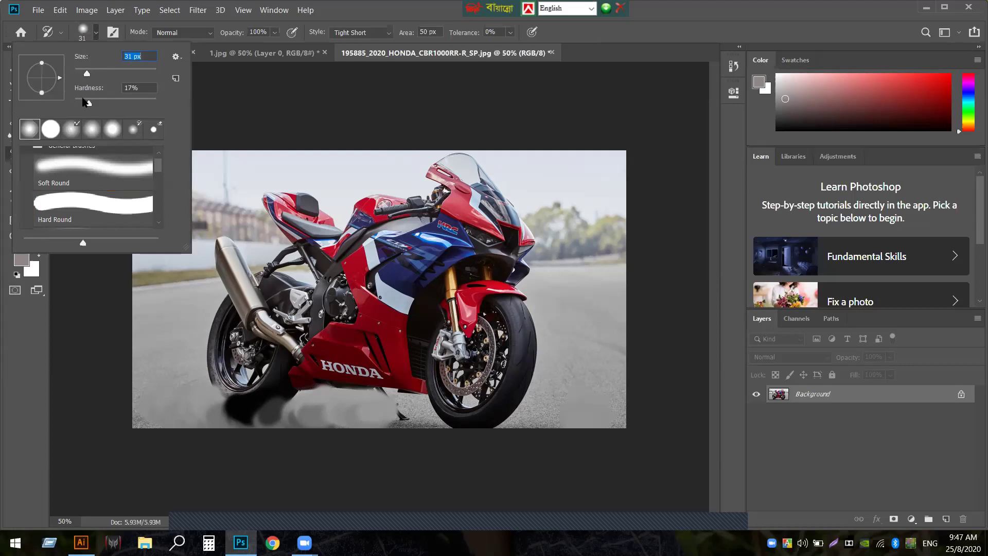
{"action": "left_click_drag", "start_coordinate": [86, 103], "coordinate": [81, 73]}
{"action": "key", "text": "Return"}
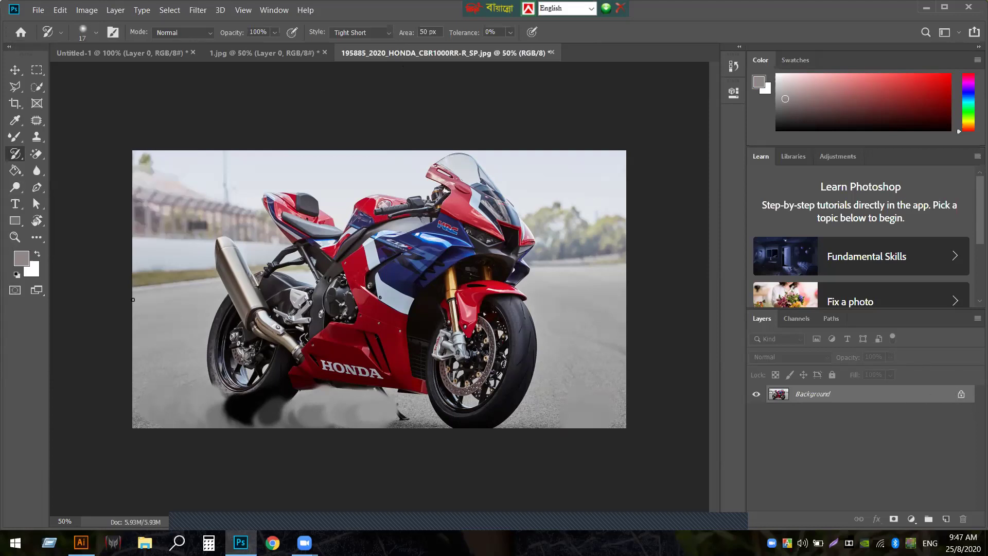
- Close the smeared photo without saving, reopen 195885_2020_HONDA_CBR1000RR-R_SP.jpg and unlock its Background layer
{"action": "left_click", "coordinate": [551, 53]}
{"action": "left_click", "coordinate": [517, 223]}
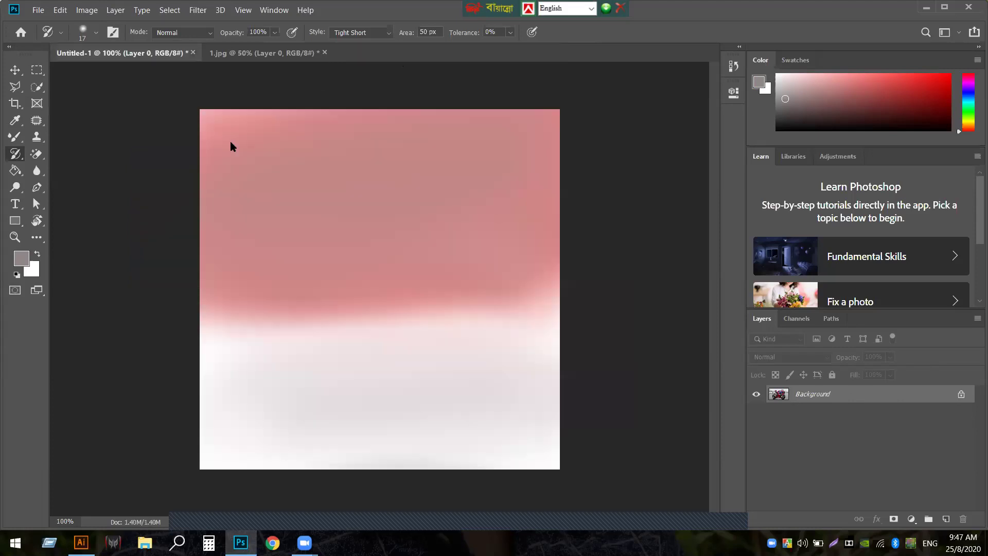
{"action": "left_click", "coordinate": [34, 10]}
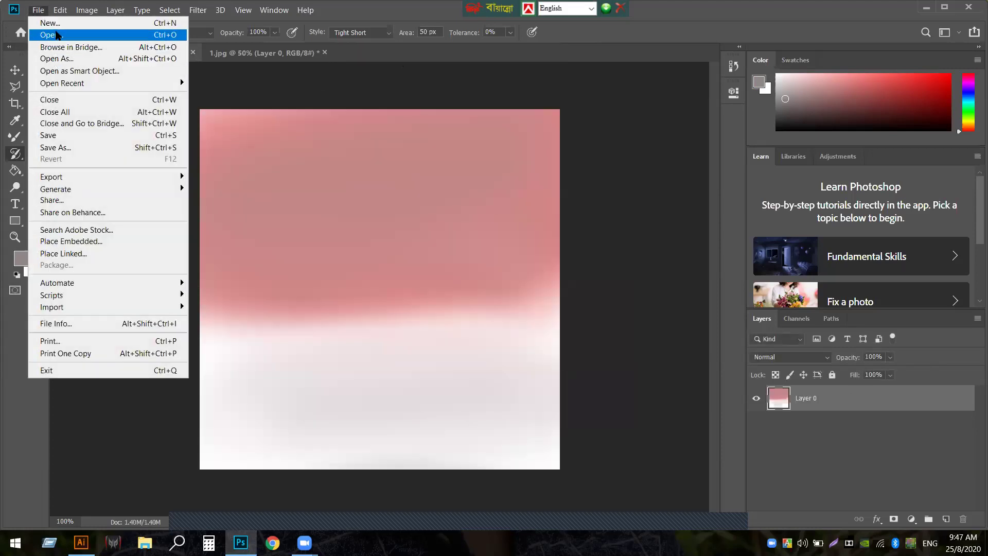
{"action": "left_click", "coordinate": [51, 34]}
{"action": "left_click", "coordinate": [438, 195]}
{"action": "left_click", "coordinate": [386, 289]}
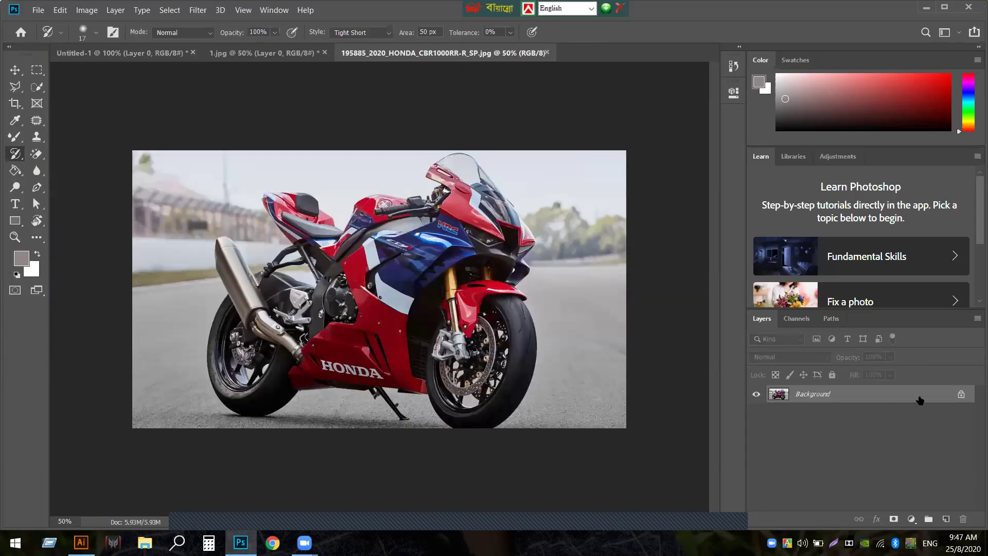
{"action": "left_click", "coordinate": [961, 394]}
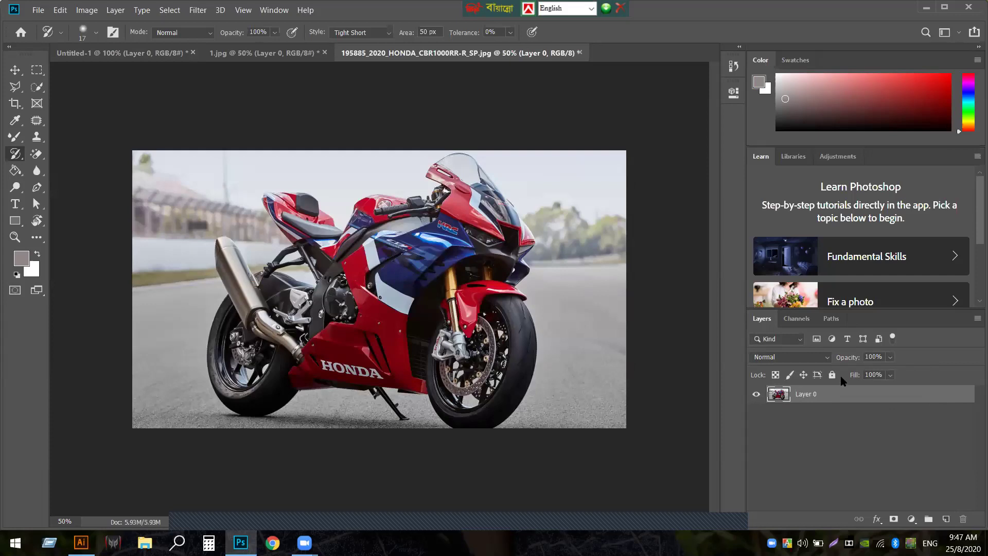
{"action": "left_click", "coordinate": [889, 375]}
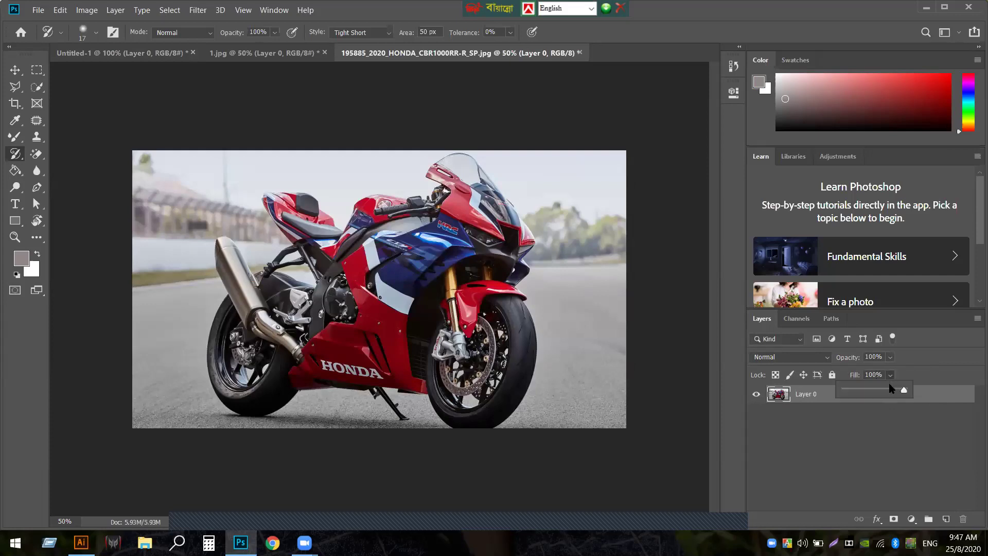
{"action": "left_click", "coordinate": [890, 390]}
{"action": "left_click_drag", "start_coordinate": [901, 391], "coordinate": [909, 392]}
{"action": "left_click", "coordinate": [70, 241]}
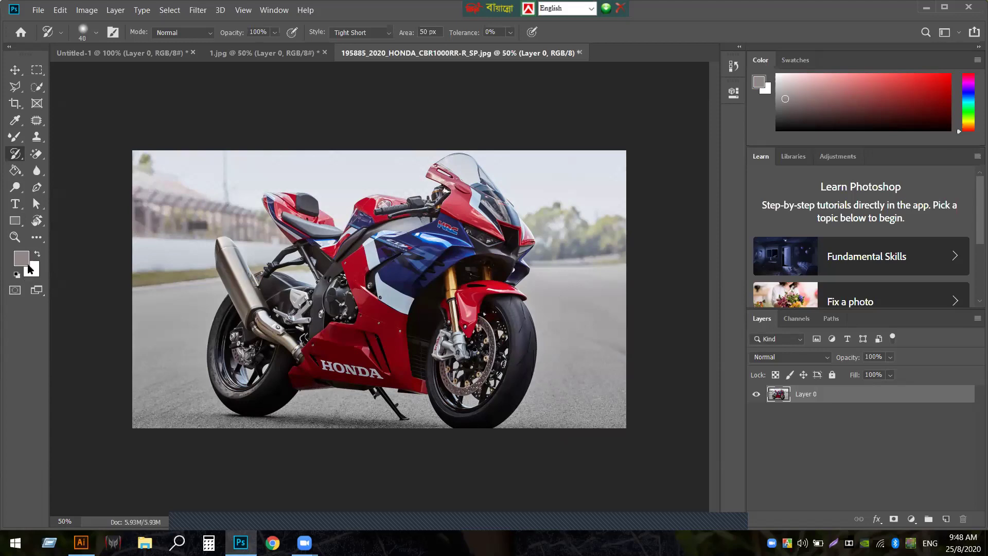
- Swap the foreground and background colours and smear the ground beneath both wheels with the Art History Brush at 40 px
{"action": "left_click", "coordinate": [37, 255]}
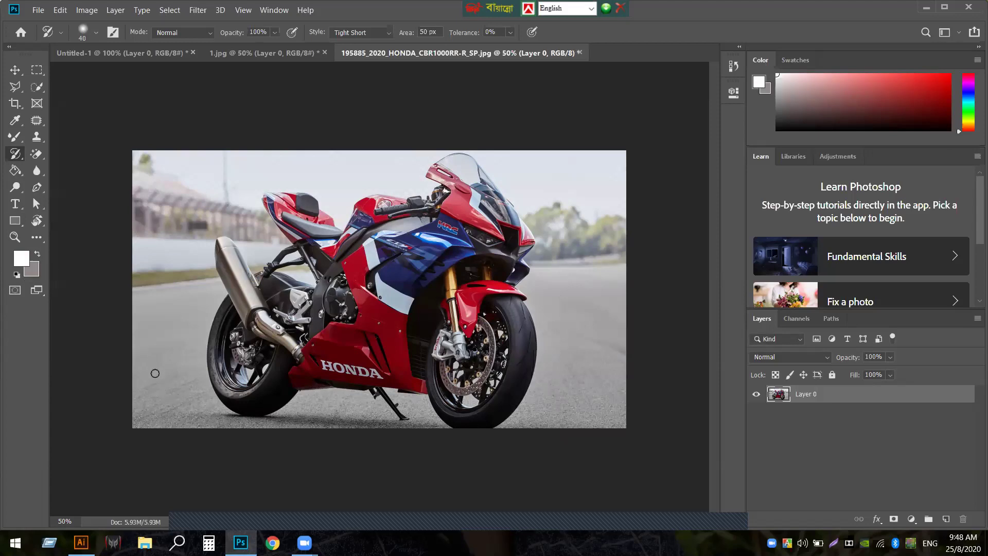
{"action": "mouse_move", "coordinate": [169, 419]}
{"action": "left_mouse_down"}
{"action": "mouse_move", "coordinate": [147, 409]}
{"action": "mouse_move", "coordinate": [359, 424]}
{"action": "mouse_move", "coordinate": [536, 419]}
{"action": "left_mouse_up"}
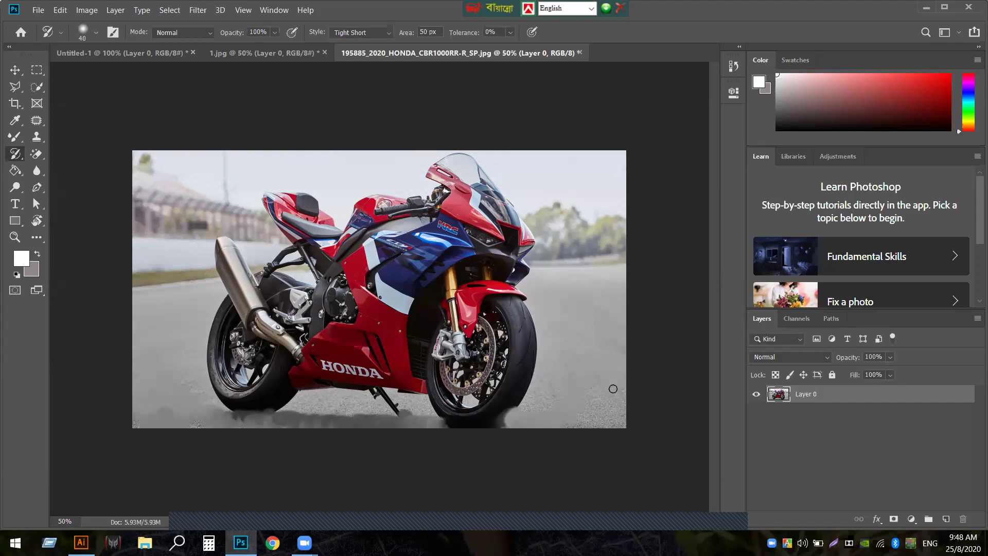
{"action": "mouse_move", "coordinate": [564, 419]}
{"action": "left_mouse_down"}
{"action": "mouse_move", "coordinate": [477, 425]}
{"action": "mouse_move", "coordinate": [352, 407]}
{"action": "mouse_move", "coordinate": [239, 412]}
{"action": "mouse_move", "coordinate": [184, 389]}
{"action": "left_mouse_up"}
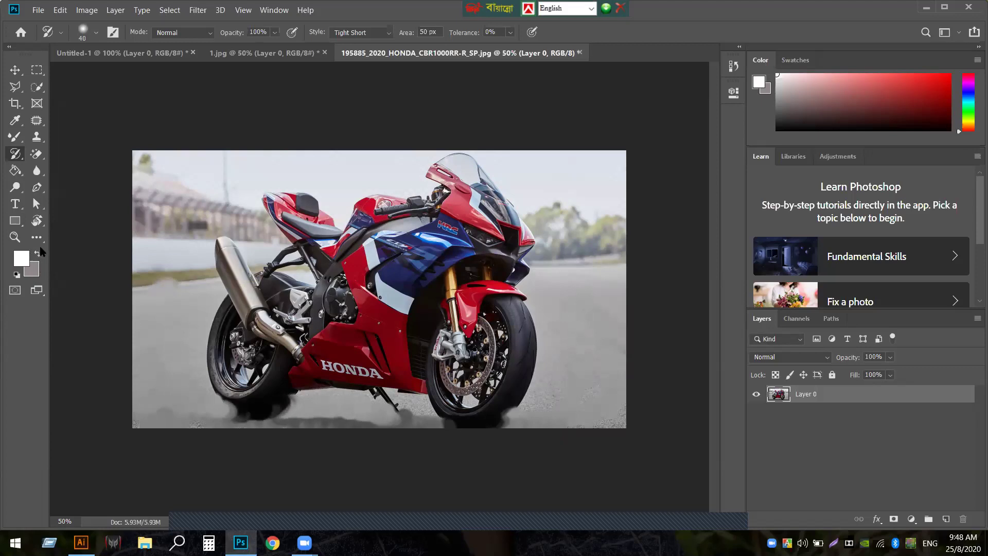
- Swap the colours back and smear the fence and trees behind the motorcycle's tail with the Art History Brush
{"action": "left_click", "coordinate": [37, 255]}
{"action": "mouse_move", "coordinate": [160, 187]}
{"action": "left_mouse_down"}
{"action": "mouse_move", "coordinate": [151, 163]}
{"action": "mouse_move", "coordinate": [160, 240]}
{"action": "mouse_move", "coordinate": [152, 281]}
{"action": "mouse_move", "coordinate": [129, 170]}
{"action": "mouse_move", "coordinate": [142, 155]}
{"action": "mouse_move", "coordinate": [238, 147]}
{"action": "mouse_move", "coordinate": [157, 178]}
{"action": "left_mouse_up"}
{"action": "mouse_move", "coordinate": [244, 179]}
{"action": "left_mouse_down"}
{"action": "mouse_move", "coordinate": [176, 216]}
{"action": "mouse_move", "coordinate": [166, 204]}
{"action": "mouse_move", "coordinate": [195, 182]}
{"action": "mouse_move", "coordinate": [184, 251]}
{"action": "mouse_move", "coordinate": [158, 294]}
{"action": "mouse_move", "coordinate": [147, 350]}
{"action": "mouse_move", "coordinate": [123, 305]}
{"action": "mouse_move", "coordinate": [185, 211]}
{"action": "mouse_move", "coordinate": [238, 196]}
{"action": "mouse_move", "coordinate": [229, 215]}
{"action": "mouse_move", "coordinate": [209, 222]}
{"action": "mouse_move", "coordinate": [246, 216]}
{"action": "mouse_move", "coordinate": [258, 242]}
{"action": "mouse_move", "coordinate": [243, 208]}
{"action": "mouse_move", "coordinate": [204, 180]}
{"action": "mouse_move", "coordinate": [142, 175]}
{"action": "mouse_move", "coordinate": [142, 205]}
{"action": "mouse_move", "coordinate": [203, 229]}
{"action": "mouse_move", "coordinate": [190, 251]}
{"action": "left_mouse_up"}
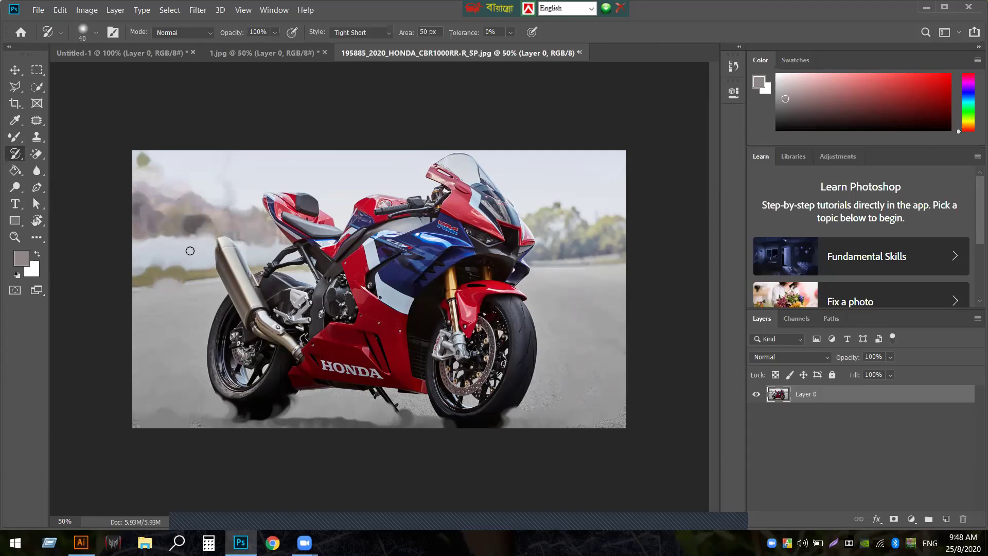
- Restore the smeared background and ground to the original photo with the History Brush Tool at 300 px
{"action": "right_click", "coordinate": [26, 160]}
{"action": "left_click", "coordinate": [76, 153]}
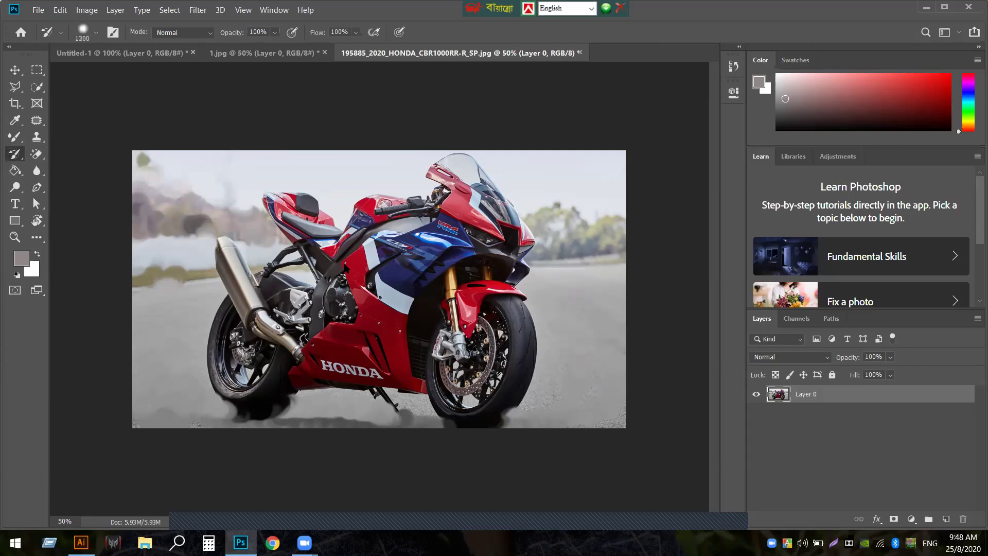
{"action": "key", "text": "bracketleft"}
{"action": "key", "text": "bracketleft"}
{"action": "key", "text": "bracketleft"}
{"action": "key", "text": "bracketleft"}
{"action": "mouse_move", "coordinate": [237, 208]}
{"action": "left_mouse_down"}
{"action": "mouse_move", "coordinate": [198, 198]}
{"action": "mouse_move", "coordinate": [203, 332]}
{"action": "mouse_move", "coordinate": [146, 125]}
{"action": "mouse_move", "coordinate": [480, 363]}
{"action": "mouse_move", "coordinate": [399, 414]}
{"action": "mouse_move", "coordinate": [194, 388]}
{"action": "left_mouse_up"}
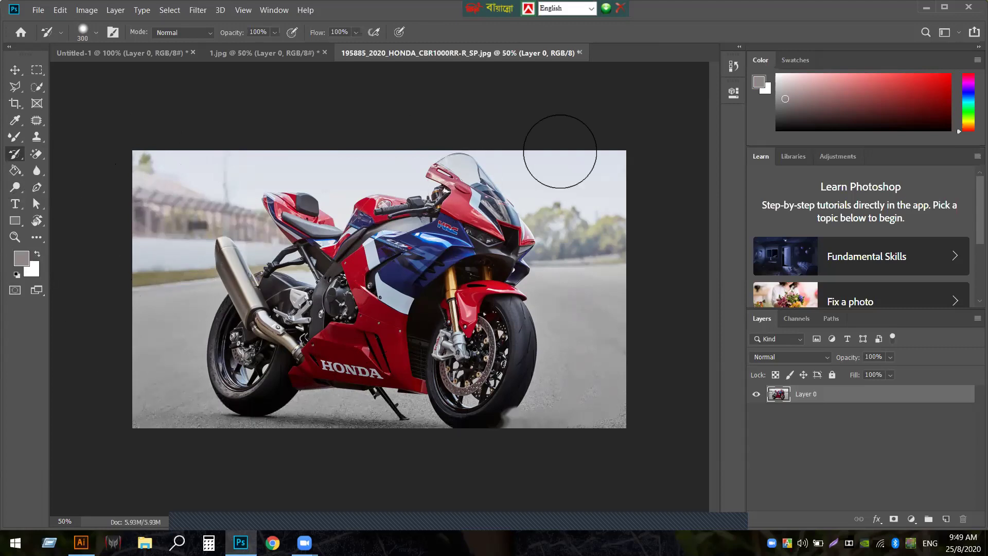
{"action": "left_click_drag", "start_coordinate": [633, 379], "coordinate": [170, 430]}
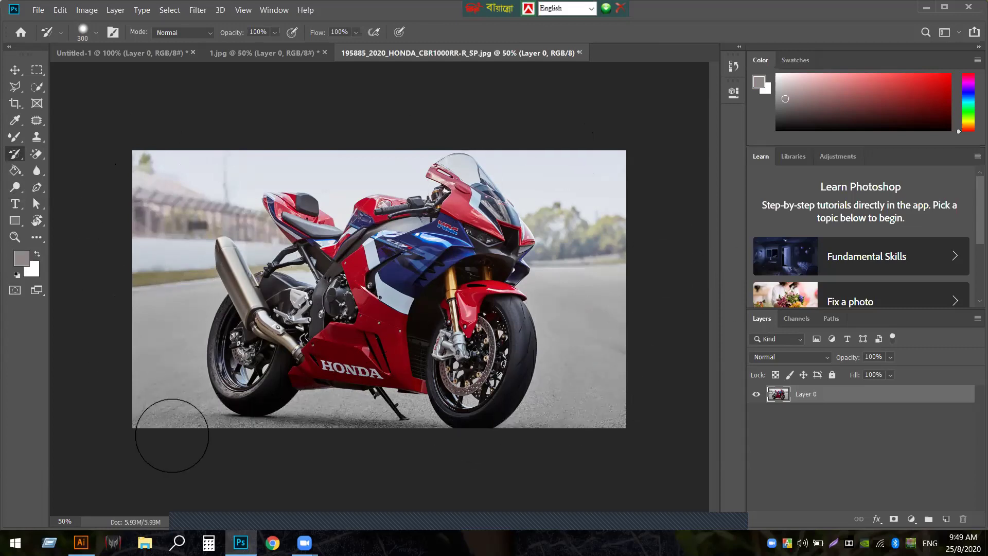
- Smear the background and ground around the motorcycle's tail and rear wheel with the Art History Brush Tool
{"action": "right_click", "coordinate": [14, 155]}
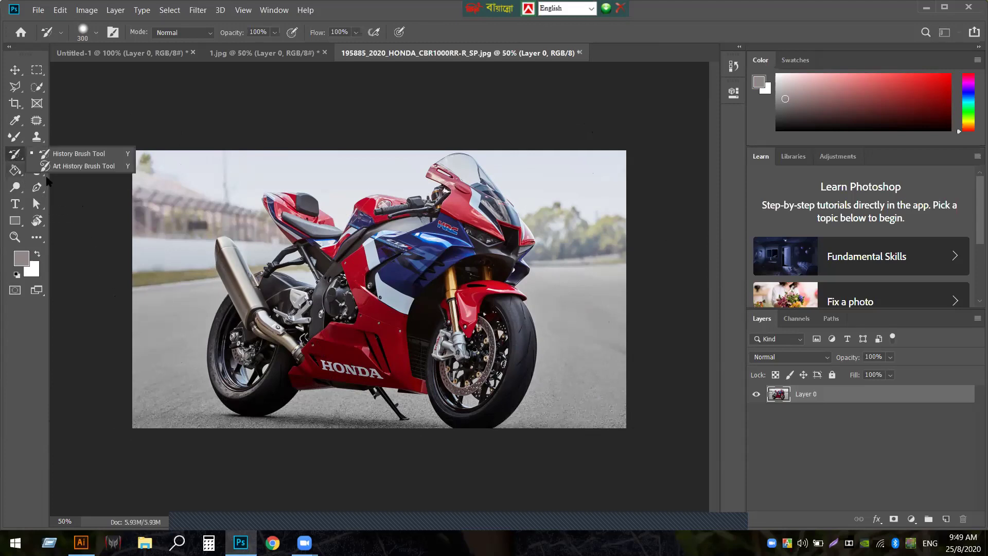
{"action": "left_click", "coordinate": [77, 166]}
{"action": "mouse_move", "coordinate": [209, 189]}
{"action": "left_mouse_down"}
{"action": "mouse_move", "coordinate": [253, 175]}
{"action": "mouse_move", "coordinate": [128, 177]}
{"action": "mouse_move", "coordinate": [202, 255]}
{"action": "mouse_move", "coordinate": [202, 402]}
{"action": "mouse_move", "coordinate": [163, 408]}
{"action": "mouse_move", "coordinate": [156, 296]}
{"action": "mouse_move", "coordinate": [181, 376]}
{"action": "mouse_move", "coordinate": [290, 416]}
{"action": "mouse_move", "coordinate": [410, 424]}
{"action": "mouse_move", "coordinate": [342, 424]}
{"action": "mouse_move", "coordinate": [378, 416]}
{"action": "mouse_move", "coordinate": [294, 408]}
{"action": "mouse_move", "coordinate": [354, 407]}
{"action": "mouse_move", "coordinate": [247, 426]}
{"action": "mouse_move", "coordinate": [184, 416]}
{"action": "left_mouse_up"}
{"action": "mouse_move", "coordinate": [146, 372]}
{"action": "left_mouse_down"}
{"action": "mouse_move", "coordinate": [508, 379]}
{"action": "mouse_move", "coordinate": [556, 397]}
{"action": "mouse_move", "coordinate": [526, 353]}
{"action": "mouse_move", "coordinate": [530, 332]}
{"action": "mouse_move", "coordinate": [428, 371]}
{"action": "mouse_move", "coordinate": [526, 352]}
{"action": "mouse_move", "coordinate": [409, 392]}
{"action": "mouse_move", "coordinate": [537, 412]}
{"action": "mouse_move", "coordinate": [465, 419]}
{"action": "mouse_move", "coordinate": [496, 397]}
{"action": "mouse_move", "coordinate": [371, 404]}
{"action": "mouse_move", "coordinate": [422, 387]}
{"action": "mouse_move", "coordinate": [443, 357]}
{"action": "mouse_move", "coordinate": [344, 367]}
{"action": "left_mouse_up"}
- Restore the smeared areas around the motorcycle's rear to the original photo with the History Brush Tool at 300 px
{"action": "right_click", "coordinate": [15, 157]}
{"action": "left_click", "coordinate": [57, 153]}
{"action": "mouse_move", "coordinate": [160, 170]}
{"action": "left_mouse_down"}
{"action": "mouse_move", "coordinate": [188, 276]}
{"action": "mouse_move", "coordinate": [453, 367]}
{"action": "mouse_move", "coordinate": [353, 408]}
{"action": "mouse_move", "coordinate": [538, 379]}
{"action": "mouse_move", "coordinate": [551, 221]}
{"action": "mouse_move", "coordinate": [587, 391]}
{"action": "mouse_move", "coordinate": [569, 310]}
{"action": "mouse_move", "coordinate": [152, 226]}
{"action": "left_mouse_up"}
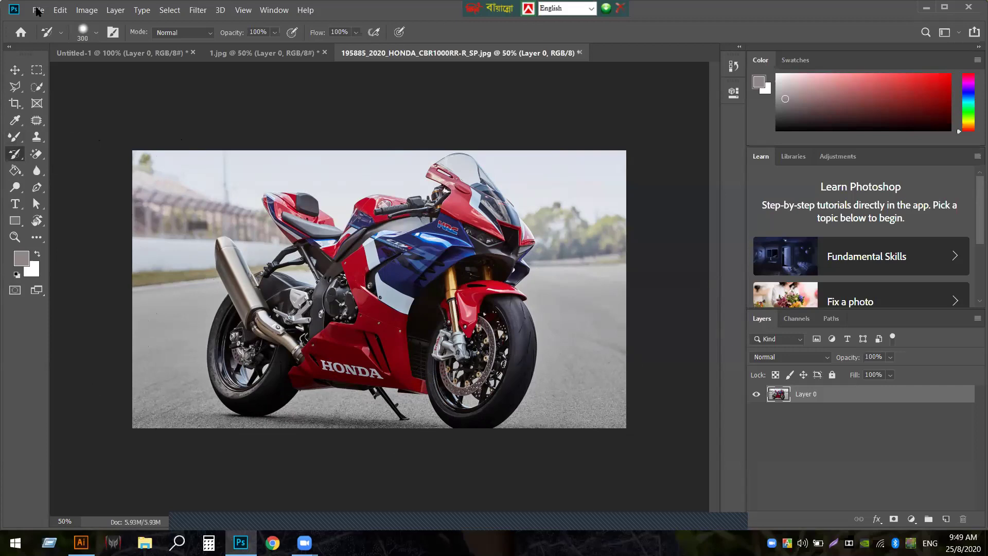
- Smear the whole motorcycle photo into a grey blur with the Mixer Brush Tool at 193 px
{"action": "left_click", "coordinate": [16, 138]}
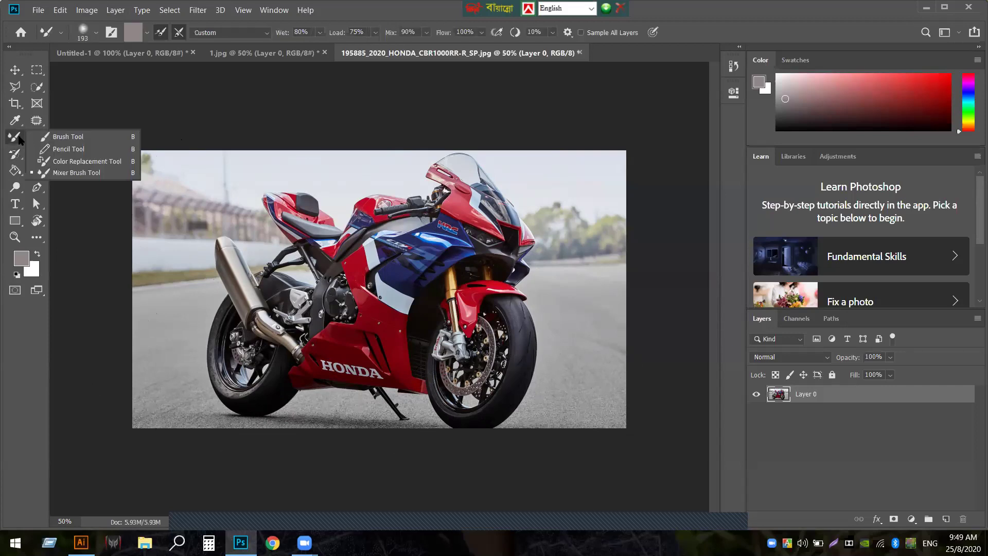
{"action": "left_click", "coordinate": [72, 173]}
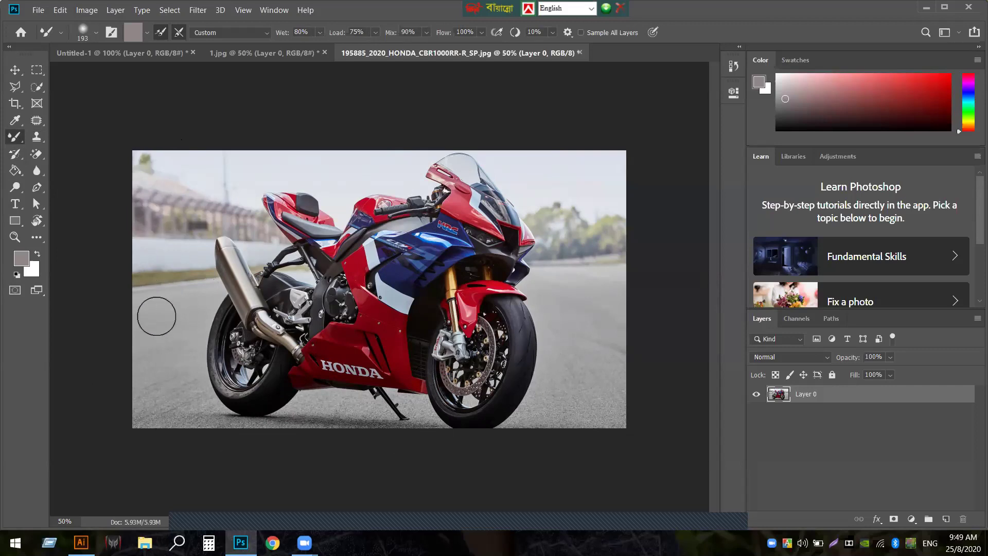
{"action": "mouse_move", "coordinate": [183, 388]}
{"action": "left_mouse_down"}
{"action": "mouse_move", "coordinate": [309, 410]}
{"action": "mouse_move", "coordinate": [624, 408]}
{"action": "mouse_move", "coordinate": [509, 358]}
{"action": "mouse_move", "coordinate": [360, 334]}
{"action": "mouse_move", "coordinate": [168, 329]}
{"action": "mouse_move", "coordinate": [145, 337]}
{"action": "mouse_move", "coordinate": [130, 362]}
{"action": "mouse_move", "coordinate": [136, 397]}
{"action": "mouse_move", "coordinate": [606, 392]}
{"action": "mouse_move", "coordinate": [133, 357]}
{"action": "mouse_move", "coordinate": [666, 243]}
{"action": "mouse_move", "coordinate": [745, 243]}
{"action": "mouse_move", "coordinate": [76, 225]}
{"action": "mouse_move", "coordinate": [69, 204]}
{"action": "mouse_move", "coordinate": [628, 179]}
{"action": "mouse_move", "coordinate": [141, 174]}
{"action": "mouse_move", "coordinate": [265, 149]}
{"action": "mouse_move", "coordinate": [574, 151]}
{"action": "mouse_move", "coordinate": [573, 226]}
{"action": "mouse_move", "coordinate": [535, 279]}
{"action": "mouse_move", "coordinate": [594, 171]}
{"action": "mouse_move", "coordinate": [567, 375]}
{"action": "mouse_move", "coordinate": [631, 235]}
{"action": "mouse_move", "coordinate": [635, 202]}
{"action": "mouse_move", "coordinate": [610, 384]}
{"action": "mouse_move", "coordinate": [571, 398]}
{"action": "mouse_move", "coordinate": [547, 208]}
{"action": "mouse_move", "coordinate": [359, 227]}
{"action": "mouse_move", "coordinate": [569, 213]}
{"action": "mouse_move", "coordinate": [560, 210]}
{"action": "mouse_move", "coordinate": [207, 206]}
{"action": "mouse_move", "coordinate": [497, 240]}
{"action": "mouse_move", "coordinate": [156, 260]}
{"action": "mouse_move", "coordinate": [119, 244]}
{"action": "mouse_move", "coordinate": [396, 221]}
{"action": "mouse_move", "coordinate": [168, 263]}
{"action": "mouse_move", "coordinate": [598, 284]}
{"action": "mouse_move", "coordinate": [221, 345]}
{"action": "mouse_move", "coordinate": [505, 346]}
{"action": "mouse_move", "coordinate": [113, 283]}
{"action": "mouse_move", "coordinate": [274, 232]}
{"action": "mouse_move", "coordinate": [124, 336]}
{"action": "mouse_move", "coordinate": [561, 357]}
{"action": "mouse_move", "coordinate": [264, 421]}
{"action": "mouse_move", "coordinate": [467, 409]}
{"action": "mouse_move", "coordinate": [571, 421]}
{"action": "mouse_move", "coordinate": [571, 408]}
{"action": "mouse_move", "coordinate": [487, 386]}
{"action": "mouse_move", "coordinate": [492, 336]}
{"action": "mouse_move", "coordinate": [333, 236]}
{"action": "mouse_move", "coordinate": [302, 229]}
{"action": "mouse_move", "coordinate": [558, 216]}
{"action": "mouse_move", "coordinate": [539, 241]}
{"action": "mouse_move", "coordinate": [176, 190]}
{"action": "mouse_move", "coordinate": [299, 174]}
{"action": "mouse_move", "coordinate": [762, 175]}
{"action": "left_mouse_up"}
{"action": "mouse_move", "coordinate": [593, 156]}
{"action": "left_mouse_down"}
{"action": "mouse_move", "coordinate": [72, 159]}
{"action": "mouse_move", "coordinate": [100, 269]}
{"action": "mouse_move", "coordinate": [170, 376]}
{"action": "mouse_move", "coordinate": [165, 367]}
{"action": "mouse_move", "coordinate": [602, 295]}
{"action": "mouse_move", "coordinate": [504, 384]}
{"action": "mouse_move", "coordinate": [207, 350]}
{"action": "mouse_move", "coordinate": [290, 312]}
{"action": "mouse_move", "coordinate": [377, 254]}
{"action": "mouse_move", "coordinate": [520, 238]}
{"action": "mouse_move", "coordinate": [322, 293]}
{"action": "mouse_move", "coordinate": [365, 293]}
{"action": "mouse_move", "coordinate": [386, 390]}
{"action": "mouse_move", "coordinate": [489, 377]}
{"action": "mouse_move", "coordinate": [269, 294]}
{"action": "mouse_move", "coordinate": [330, 224]}
{"action": "mouse_move", "coordinate": [557, 196]}
{"action": "mouse_move", "coordinate": [549, 337]}
{"action": "mouse_move", "coordinate": [370, 300]}
{"action": "mouse_move", "coordinate": [357, 171]}
{"action": "mouse_move", "coordinate": [458, 242]}
{"action": "mouse_move", "coordinate": [273, 315]}
{"action": "mouse_move", "coordinate": [181, 400]}
{"action": "mouse_move", "coordinate": [396, 303]}
{"action": "mouse_move", "coordinate": [344, 302]}
{"action": "left_mouse_up"}
- Paint over the entire blurred photo with the History Brush Tool at 300 px to restore the motorcycle
{"action": "left_click", "coordinate": [15, 153]}
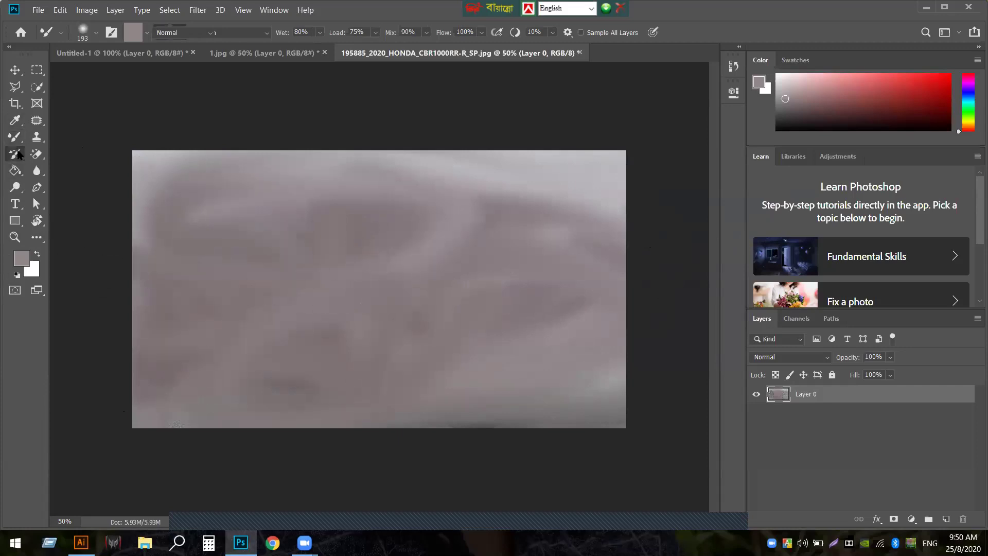
{"action": "left_click", "coordinate": [54, 152]}
{"action": "mouse_move", "coordinate": [186, 169]}
{"action": "left_mouse_down"}
{"action": "mouse_move", "coordinate": [408, 322]}
{"action": "mouse_move", "coordinate": [441, 192]}
{"action": "mouse_move", "coordinate": [499, 222]}
{"action": "left_mouse_up"}
{"action": "mouse_move", "coordinate": [154, 360]}
{"action": "left_mouse_down"}
{"action": "mouse_move", "coordinate": [419, 402]}
{"action": "mouse_move", "coordinate": [592, 391]}
{"action": "mouse_move", "coordinate": [309, 360]}
{"action": "left_mouse_up"}
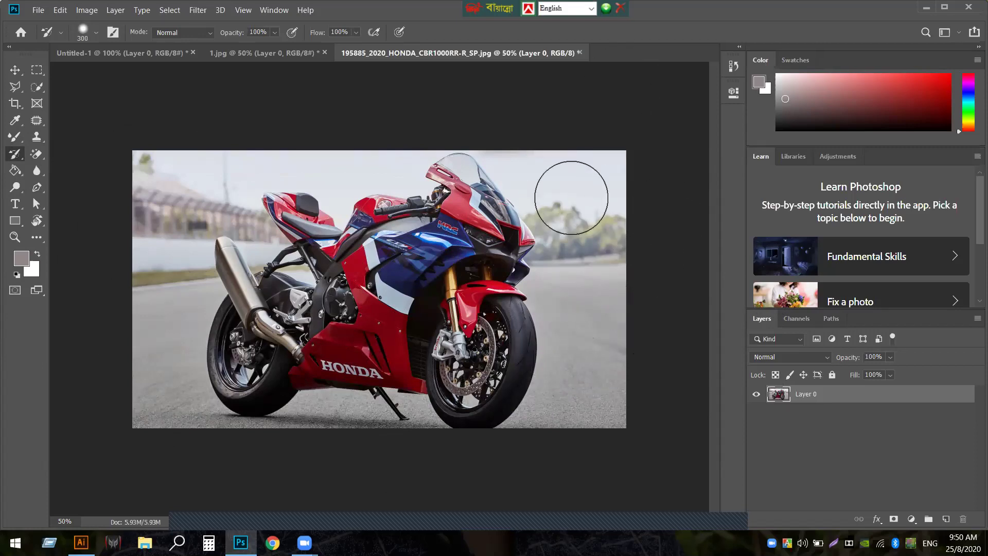
- Recolour the motorcycle's red and blue bodywork with the grey foreground colour using the Color Replacement Tool at 40 px
{"action": "left_click", "coordinate": [14, 137]}
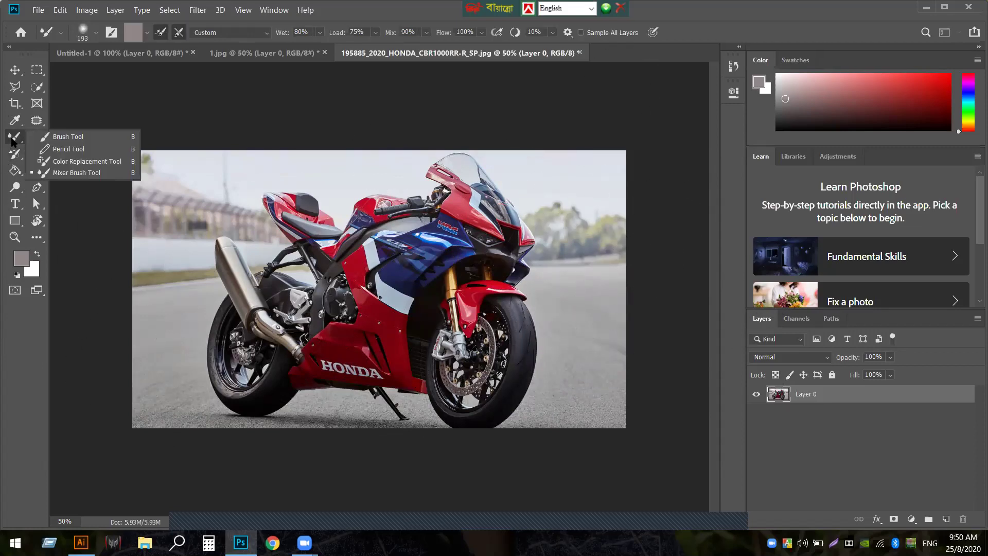
{"action": "left_click", "coordinate": [83, 161]}
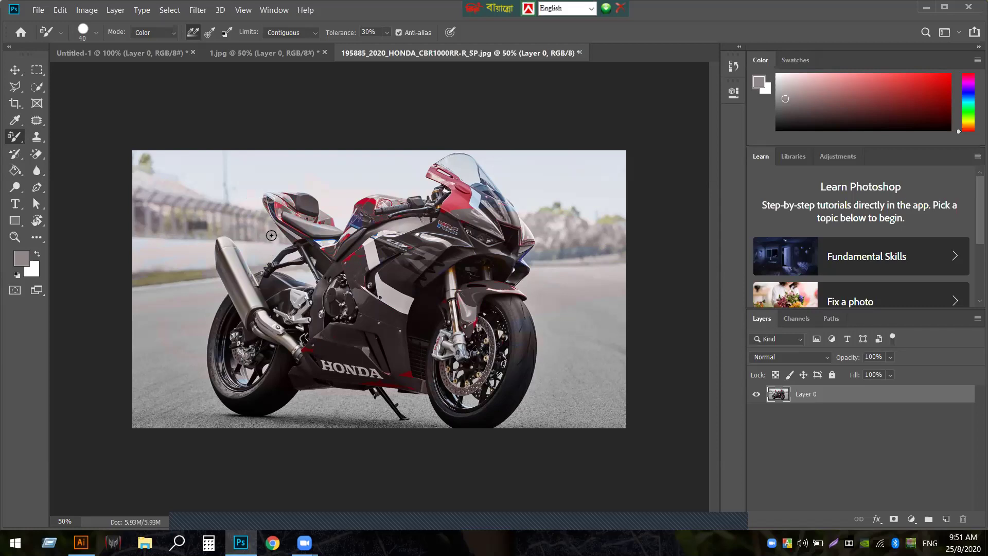
{"action": "mouse_move", "coordinate": [393, 219]}
{"action": "left_mouse_down"}
{"action": "mouse_move", "coordinate": [372, 185]}
{"action": "mouse_move", "coordinate": [312, 196]}
{"action": "mouse_move", "coordinate": [364, 168]}
{"action": "mouse_move", "coordinate": [408, 172]}
{"action": "left_mouse_up"}
- Restore the motorcycle's original red and blue colours with the History Brush Tool at 300 px
{"action": "left_click", "coordinate": [17, 153]}
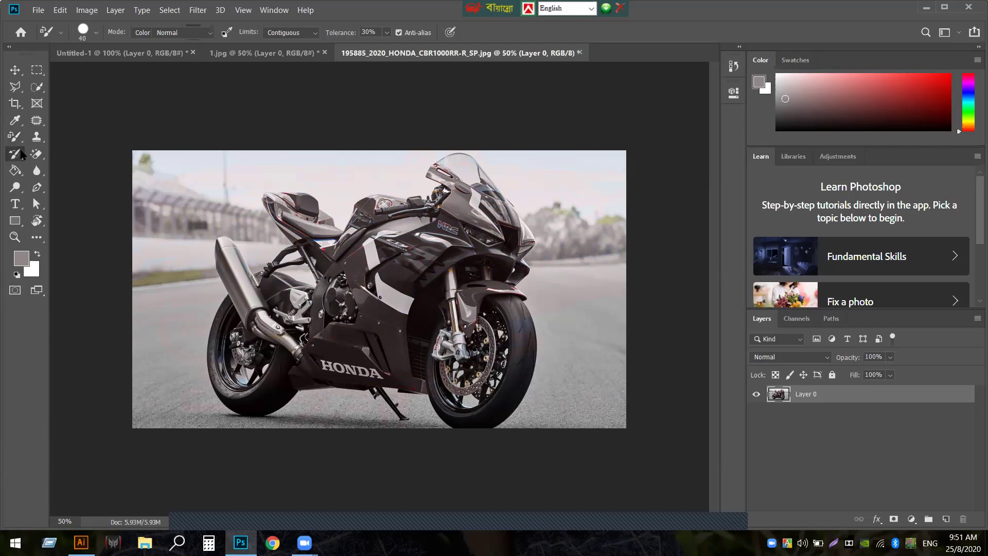
{"action": "mouse_move", "coordinate": [412, 242]}
{"action": "left_mouse_down"}
{"action": "mouse_move", "coordinate": [268, 237]}
{"action": "mouse_move", "coordinate": [369, 254]}
{"action": "left_mouse_up"}
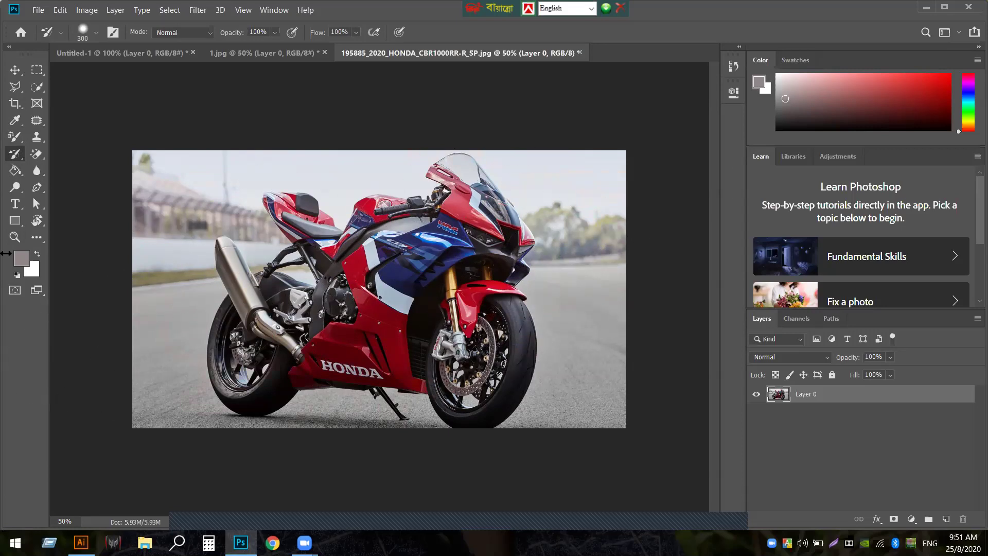
- Scale the motorcycle layer down into the canvas's lower-left corner with the Move tool's transform controls and commit the transform
{"action": "left_click", "coordinate": [12, 74]}
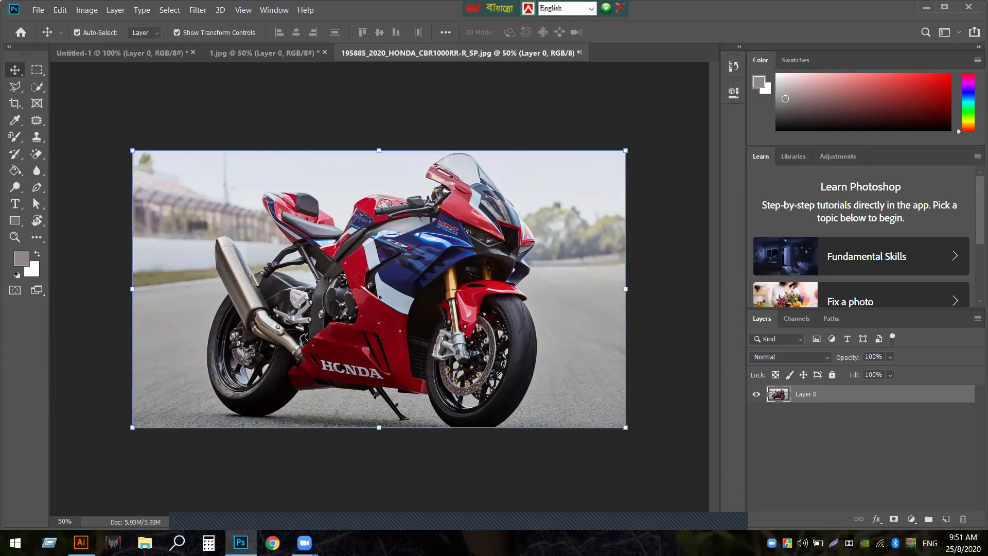
{"action": "left_click", "coordinate": [591, 485]}
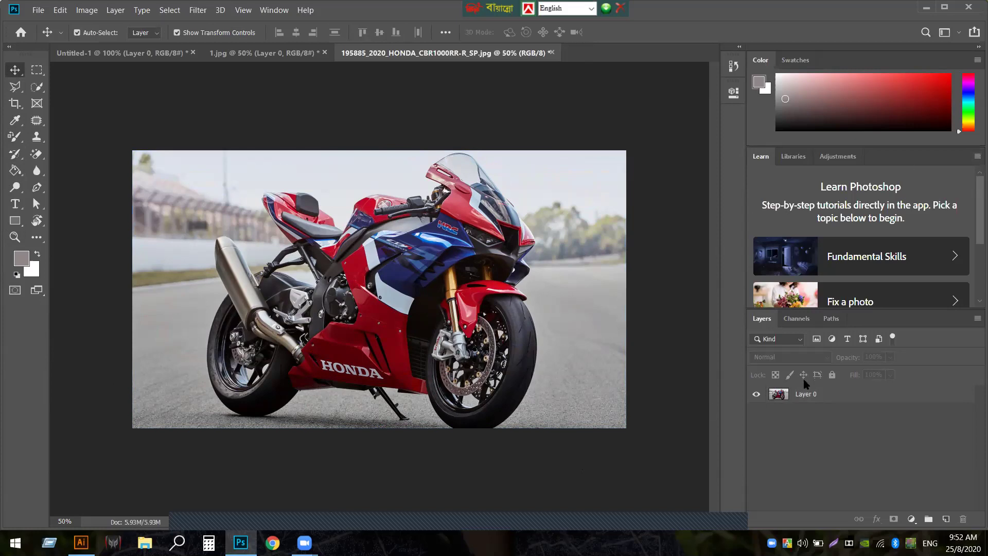
{"action": "right_click", "coordinate": [818, 394]}
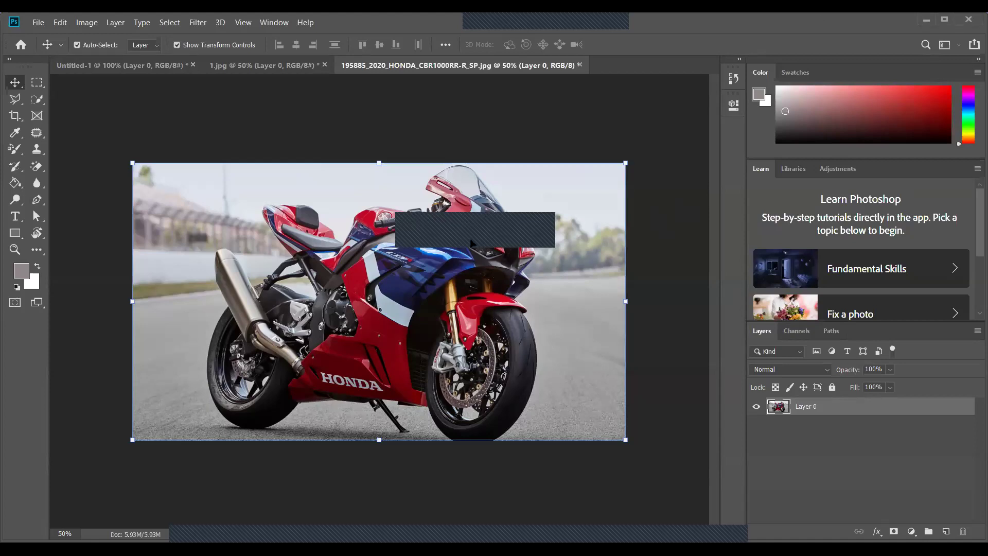
{"action": "left_click_drag", "start_coordinate": [624, 163], "coordinate": [298, 346]}
{"action": "key", "text": "Return"}
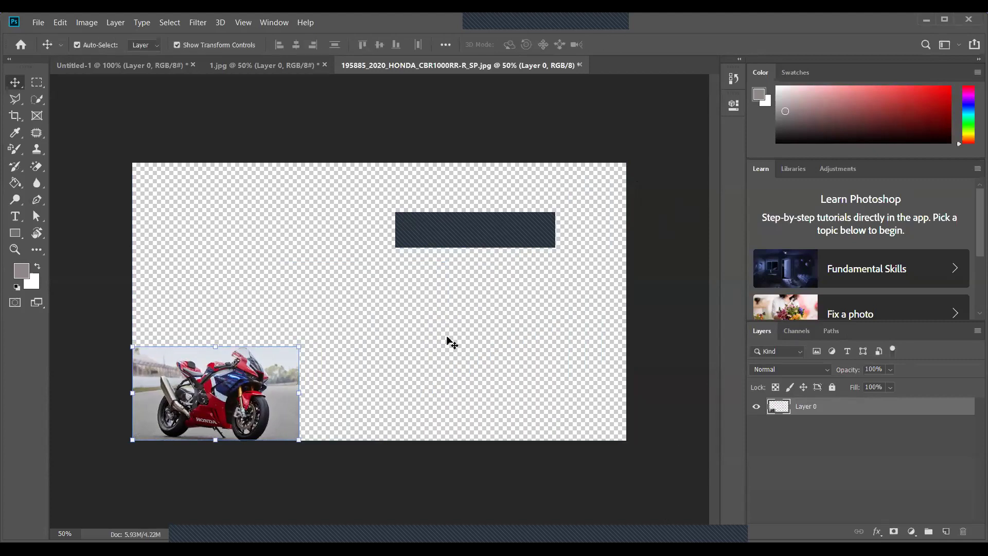
{"action": "left_click", "coordinate": [398, 385]}
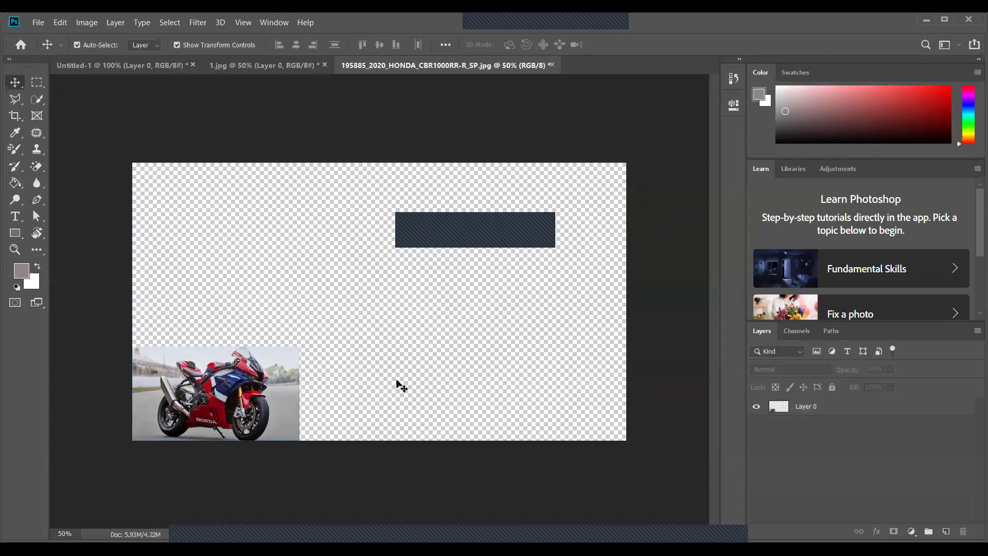
- Scale the small motorcycle layer back up to about 304% so it covers the canvas and commit it
{"action": "left_click", "coordinate": [270, 393]}
{"action": "left_click_drag", "start_coordinate": [299, 346], "coordinate": [667, 193]}
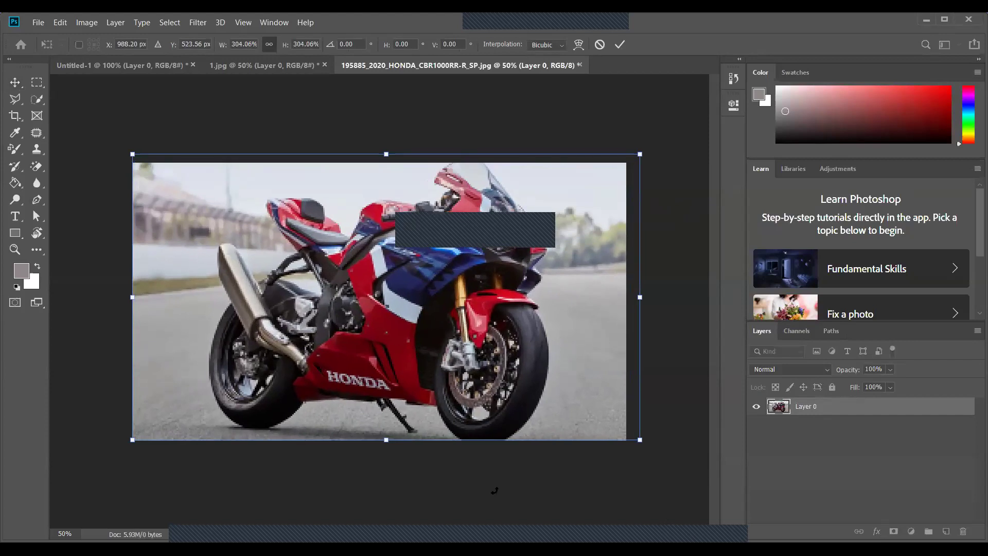
{"action": "left_click", "coordinate": [14, 82]}
{"action": "left_click", "coordinate": [231, 144]}
{"action": "left_click_drag", "start_coordinate": [545, 388], "coordinate": [537, 424]}
{"action": "left_click_drag", "start_coordinate": [522, 370], "coordinate": [523, 348]}
- Enlarge the motorcycle layer beyond the canvas to about 203% and move it around to view different parts
{"action": "left_click_drag", "start_coordinate": [633, 167], "coordinate": [908, 12]}
{"action": "left_click_drag", "start_coordinate": [546, 301], "coordinate": [425, 348]}
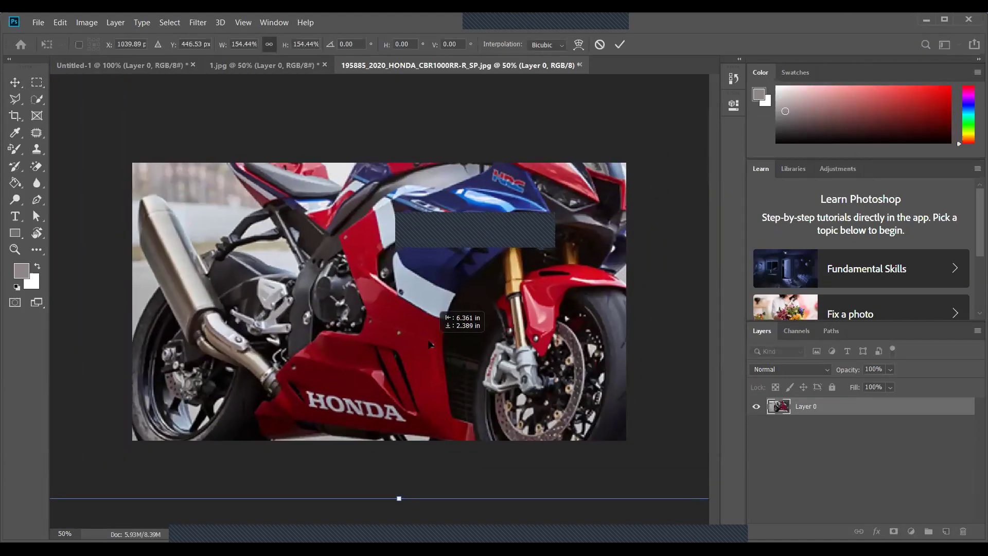
{"action": "left_click_drag", "start_coordinate": [486, 281], "coordinate": [406, 347]}
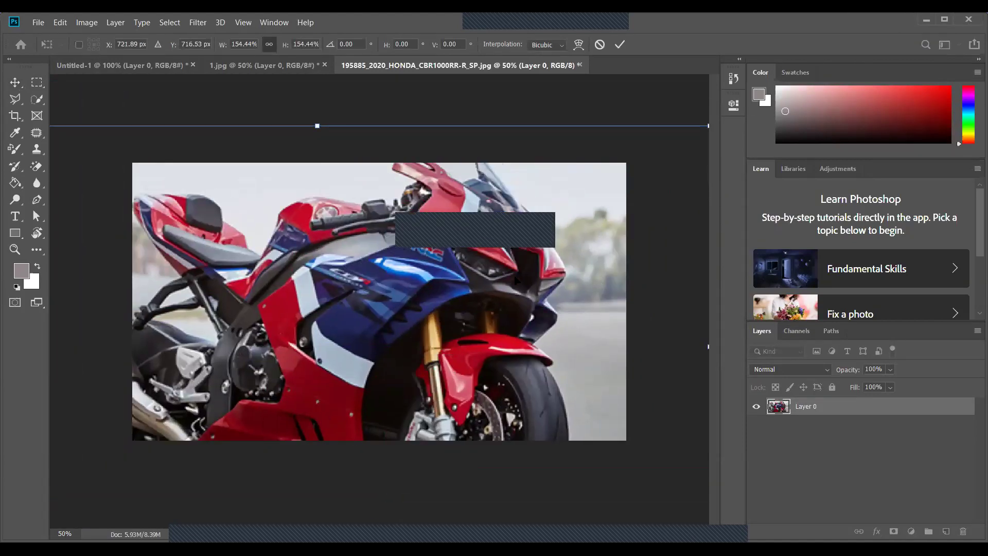
{"action": "left_click_drag", "start_coordinate": [516, 281], "coordinate": [479, 311]}
{"action": "left_click_drag", "start_coordinate": [673, 156], "coordinate": [920, 21]}
{"action": "left_click_drag", "start_coordinate": [601, 176], "coordinate": [421, 245]}
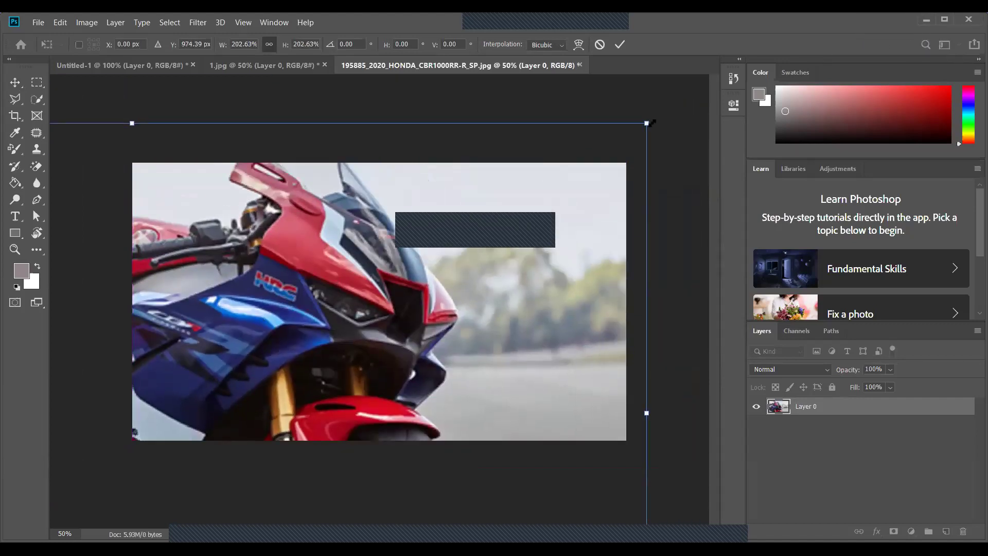
- Scale the motorcycle layer down to about 39%, place it in the canvas's lower middle, commit the transform and deselect the layer
{"action": "left_click_drag", "start_coordinate": [646, 124], "coordinate": [594, 248]}
{"action": "left_click_drag", "start_coordinate": [653, 177], "coordinate": [328, 359]}
{"action": "left_click_drag", "start_coordinate": [267, 386], "coordinate": [441, 300]}
{"action": "left_click_drag", "start_coordinate": [499, 275], "coordinate": [457, 296]}
{"action": "left_click", "coordinate": [618, 45]}
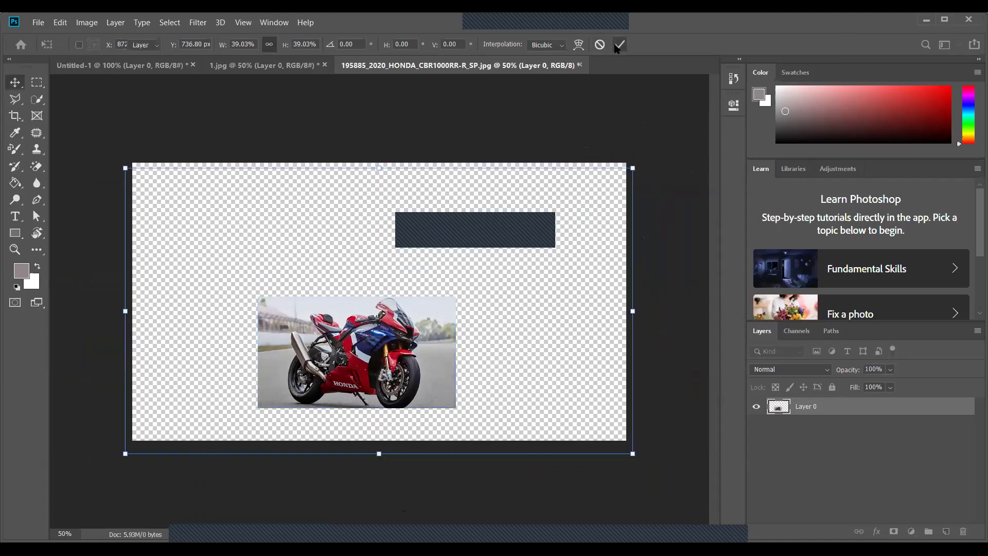
{"action": "left_click", "coordinate": [510, 306]}
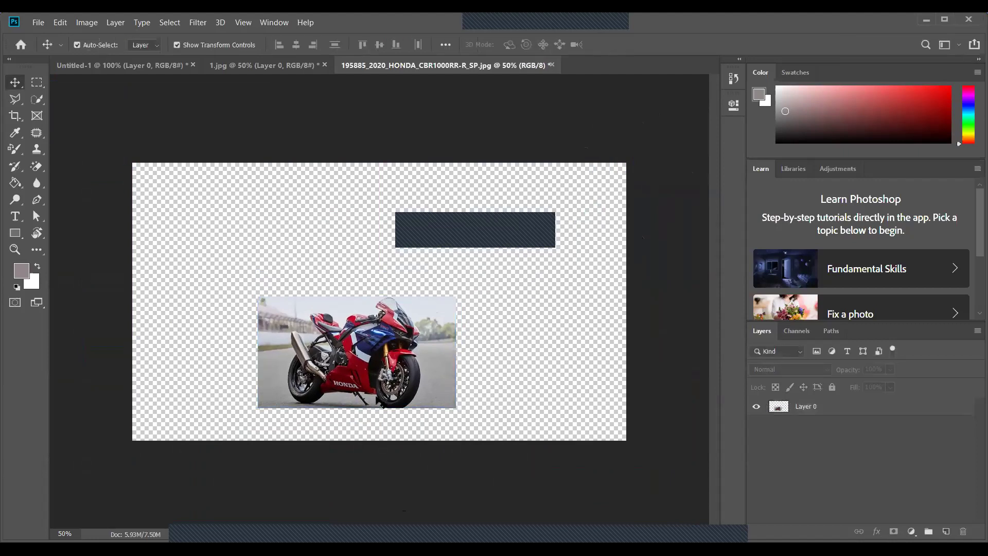
- Reselect the motorcycle layer, scale it up to about 271%, centre it over the whole canvas and commit the transform
{"action": "left_click", "coordinate": [382, 405]}
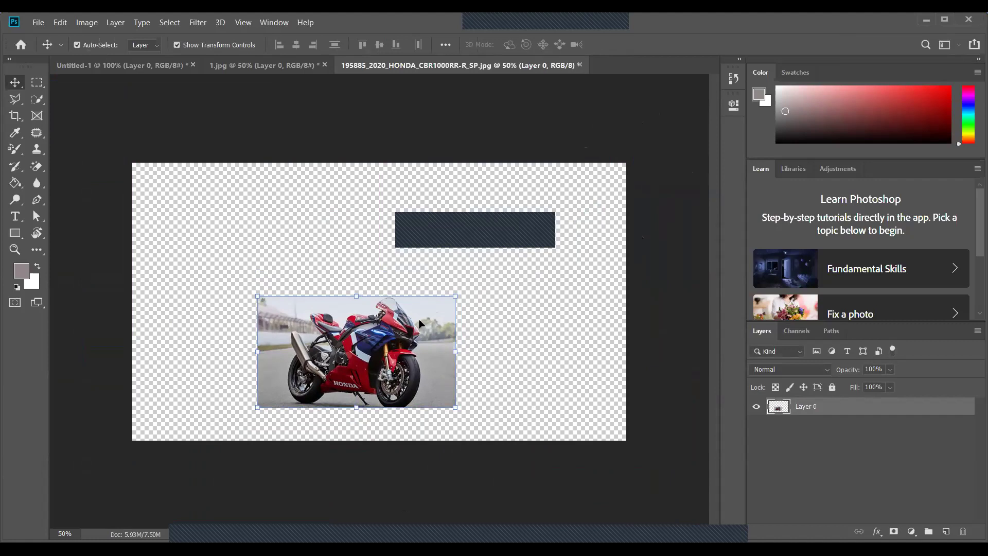
{"action": "left_click_drag", "start_coordinate": [456, 293], "coordinate": [657, 182]}
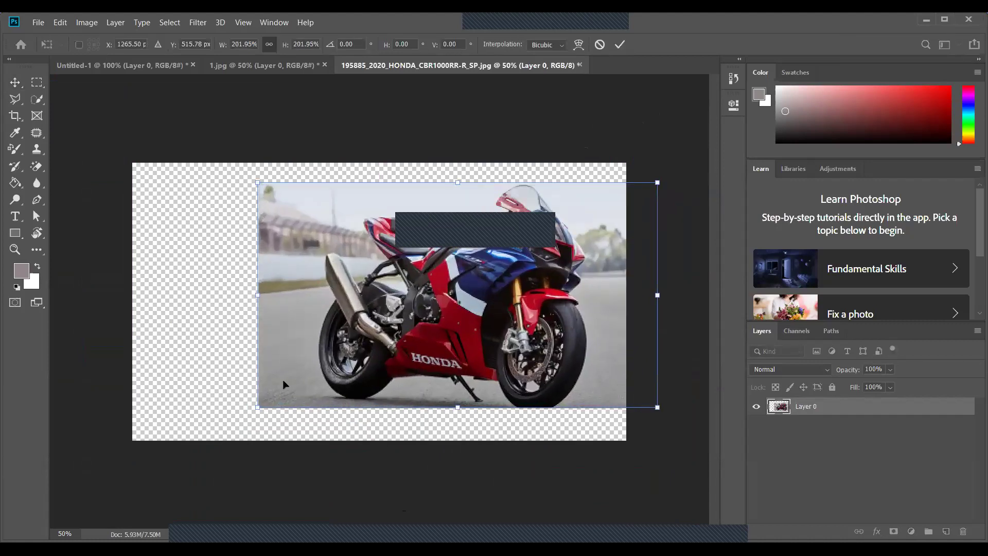
{"action": "left_click_drag", "start_coordinate": [256, 404], "coordinate": [121, 484]}
{"action": "left_click_drag", "start_coordinate": [348, 357], "coordinate": [349, 323]}
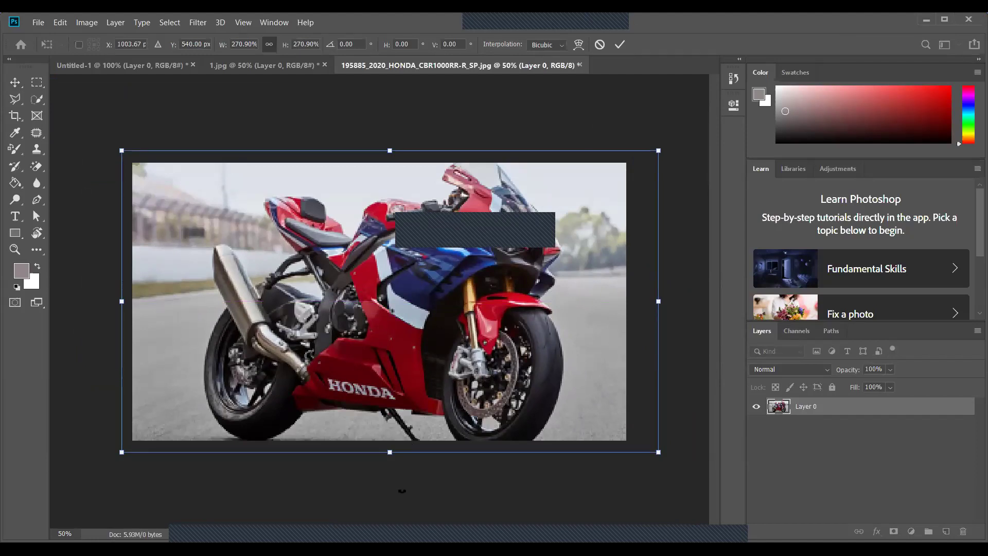
{"action": "key", "text": "Return"}
{"action": "left_click", "coordinate": [245, 140]}
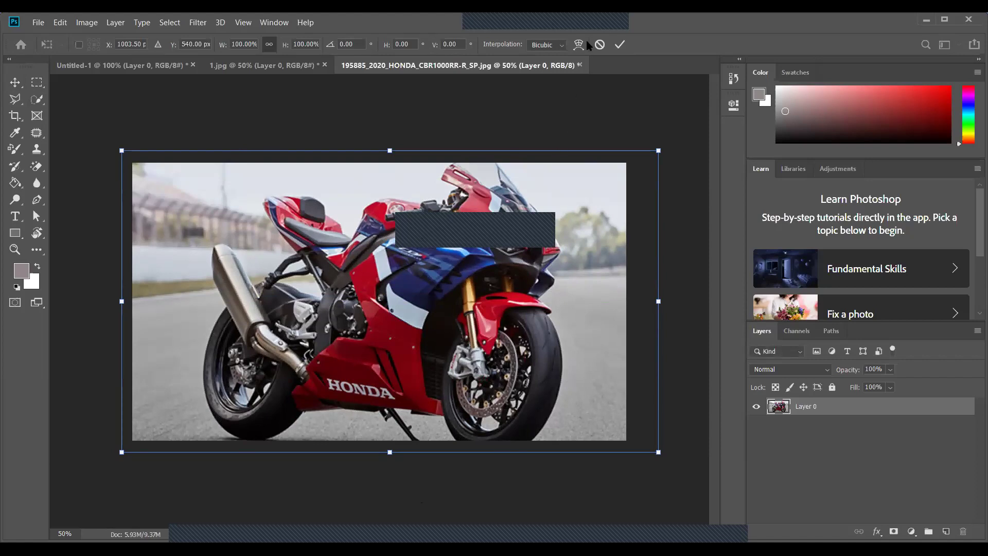
{"action": "left_click", "coordinate": [622, 46]}
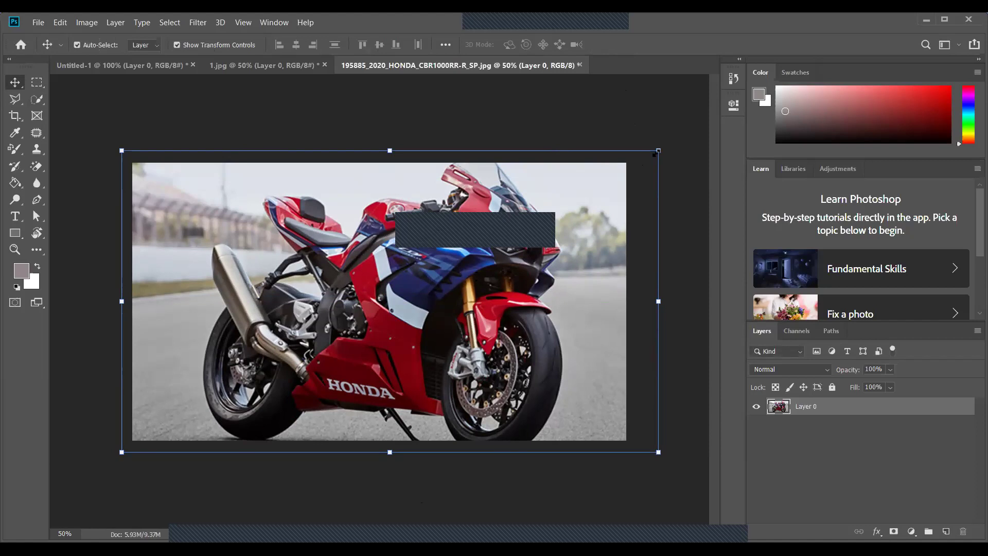
- Restore Layer 0 of the Untitled-1 document to its original white with the History Brush Tool at 300 px
{"action": "left_click", "coordinate": [138, 66]}
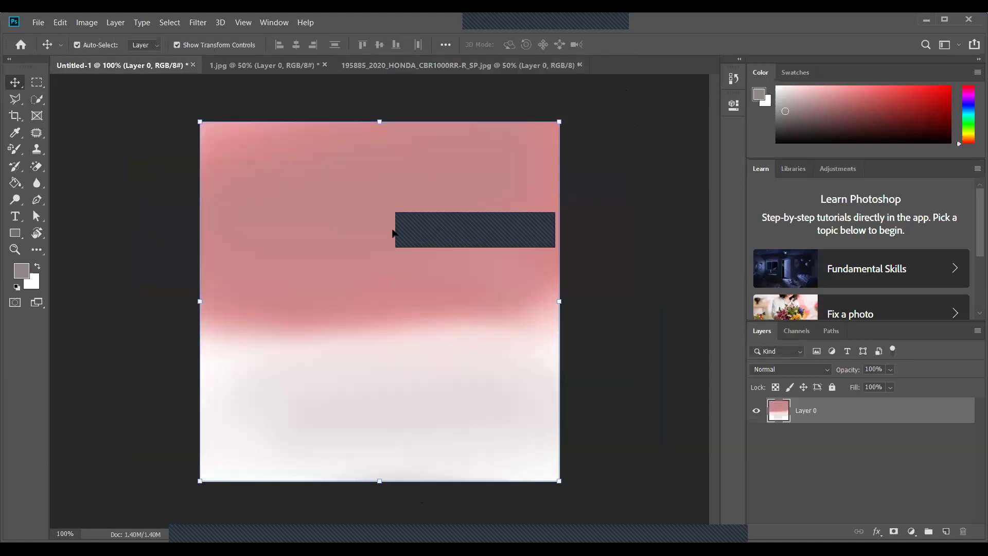
{"action": "left_click", "coordinate": [111, 185]}
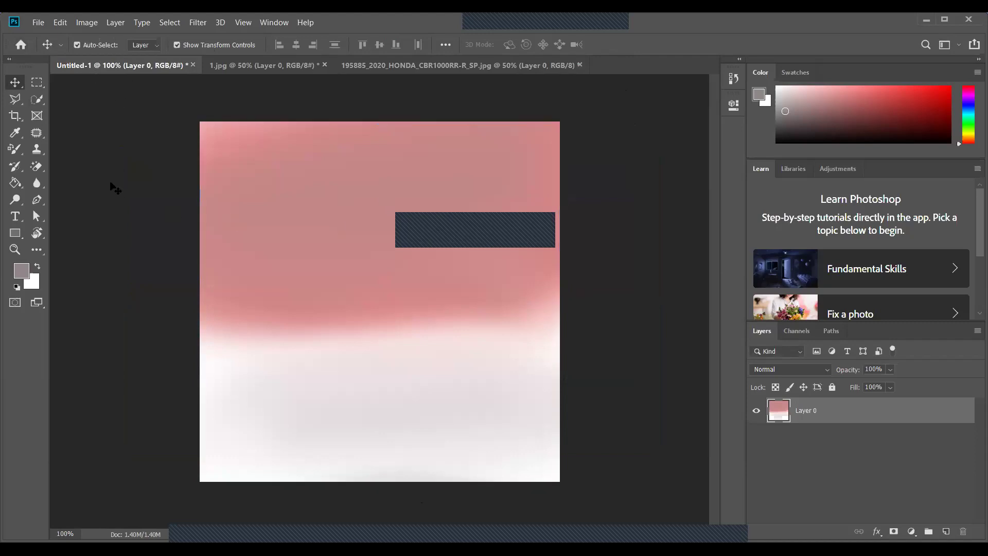
{"action": "left_click", "coordinate": [15, 167]}
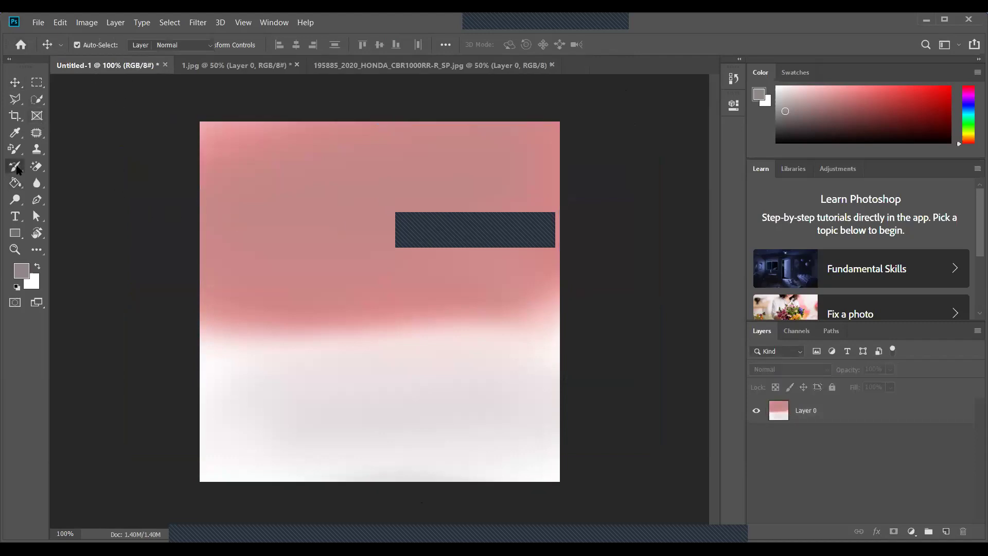
{"action": "left_click", "coordinate": [301, 183]}
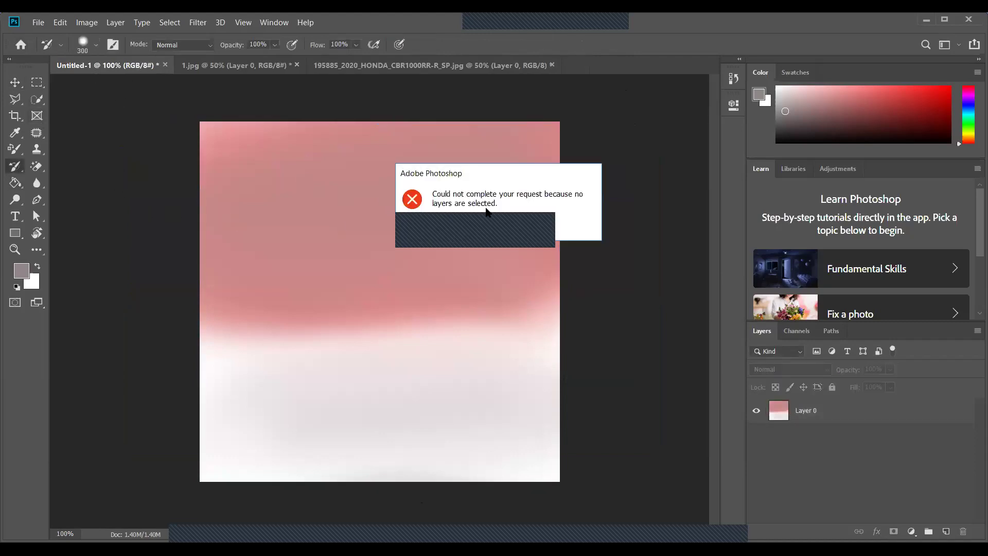
{"action": "left_click", "coordinate": [502, 232]}
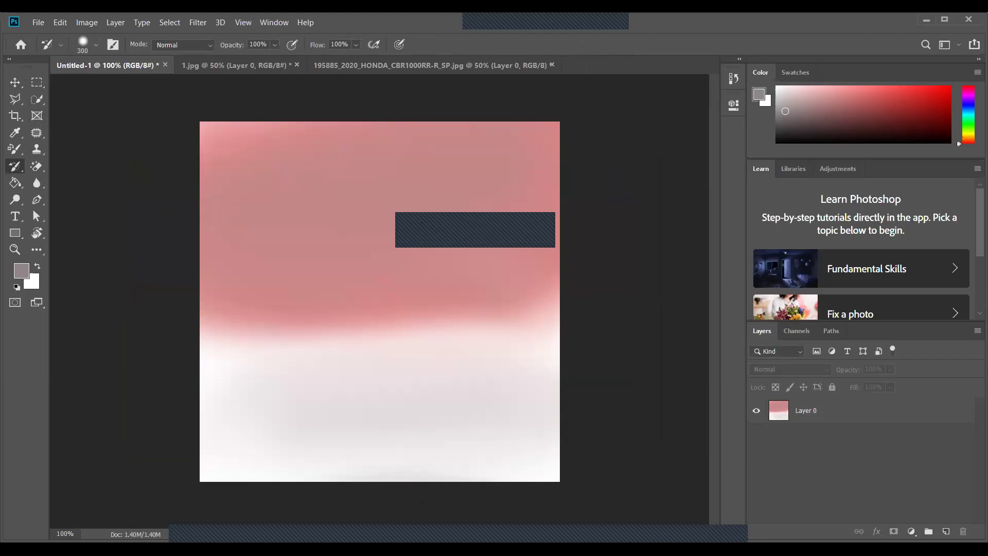
{"action": "left_click", "coordinate": [785, 417]}
{"action": "mouse_move", "coordinate": [279, 232]}
{"action": "left_mouse_down"}
{"action": "mouse_move", "coordinate": [542, 208]}
{"action": "mouse_move", "coordinate": [334, 185]}
{"action": "mouse_move", "coordinate": [262, 131]}
{"action": "mouse_move", "coordinate": [406, 410]}
{"action": "mouse_move", "coordinate": [511, 463]}
{"action": "mouse_move", "coordinate": [251, 249]}
{"action": "mouse_move", "coordinate": [292, 152]}
{"action": "mouse_move", "coordinate": [544, 448]}
{"action": "mouse_move", "coordinate": [398, 297]}
{"action": "mouse_move", "coordinate": [280, 216]}
{"action": "left_mouse_up"}
- Copy the motorcycle layer into the Untitled-1 document with the Move tool and float the open documents in a separate window
{"action": "left_click", "coordinate": [489, 65]}
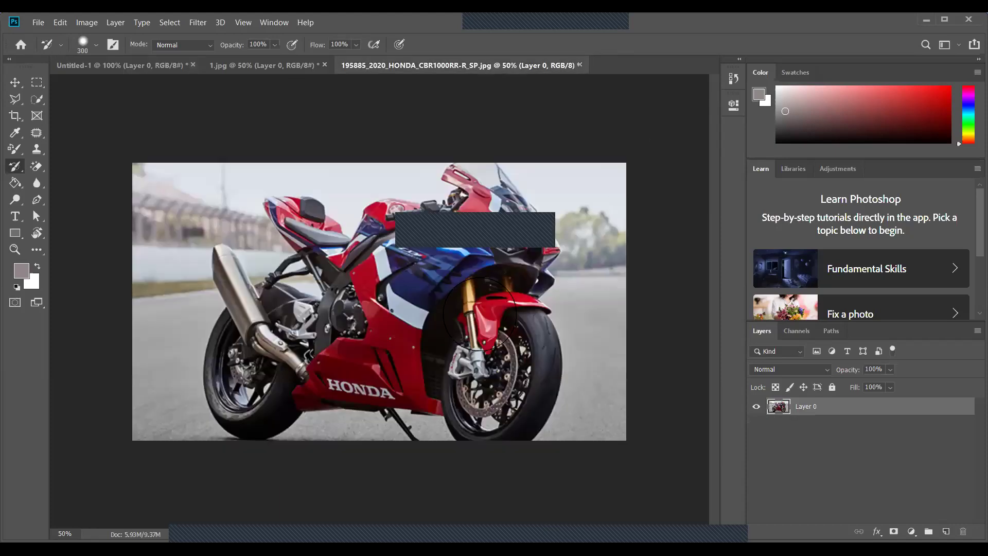
{"action": "left_click", "coordinate": [15, 82]}
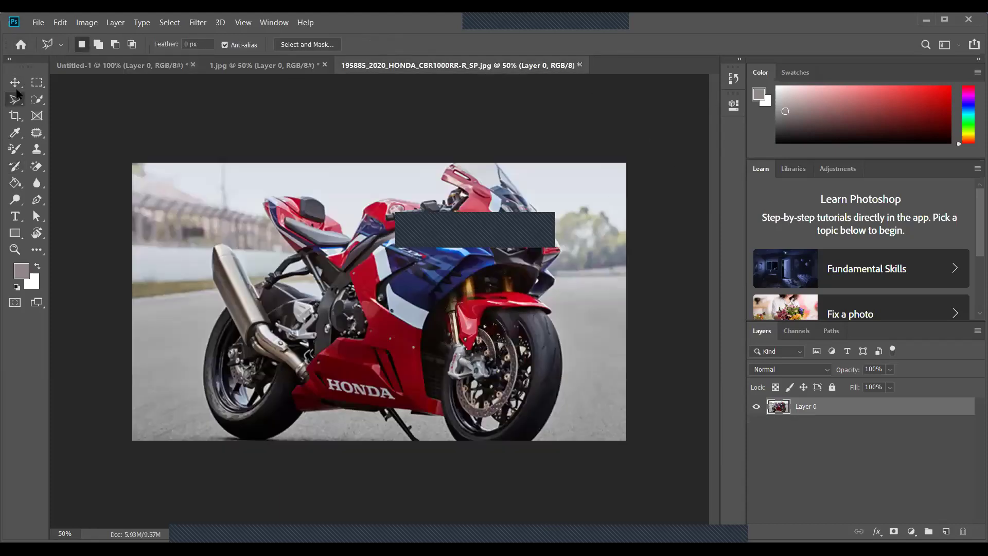
{"action": "left_click_drag", "start_coordinate": [591, 426], "coordinate": [583, 344]}
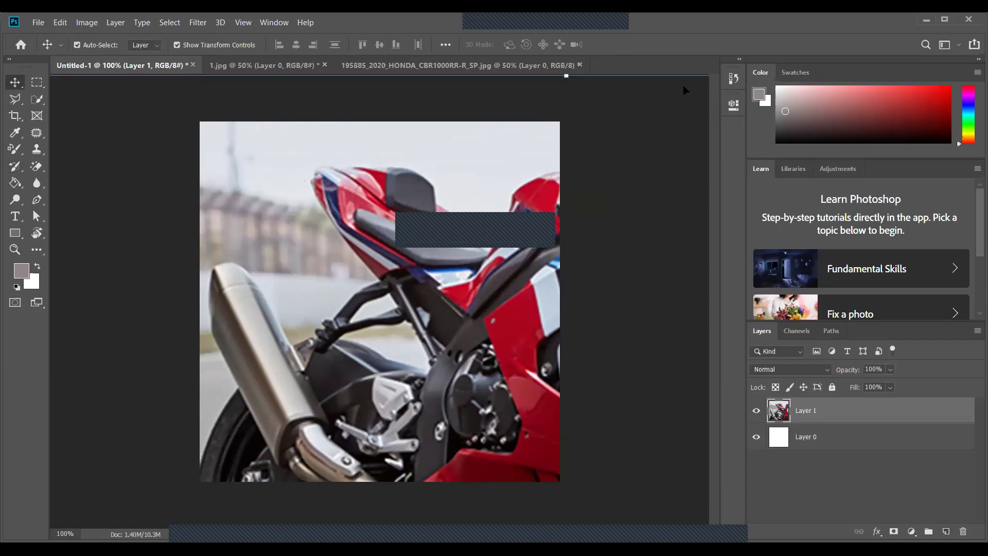
{"action": "left_click_drag", "start_coordinate": [577, 81], "coordinate": [637, 77]}
{"action": "left_click_drag", "start_coordinate": [446, 137], "coordinate": [679, 79]}
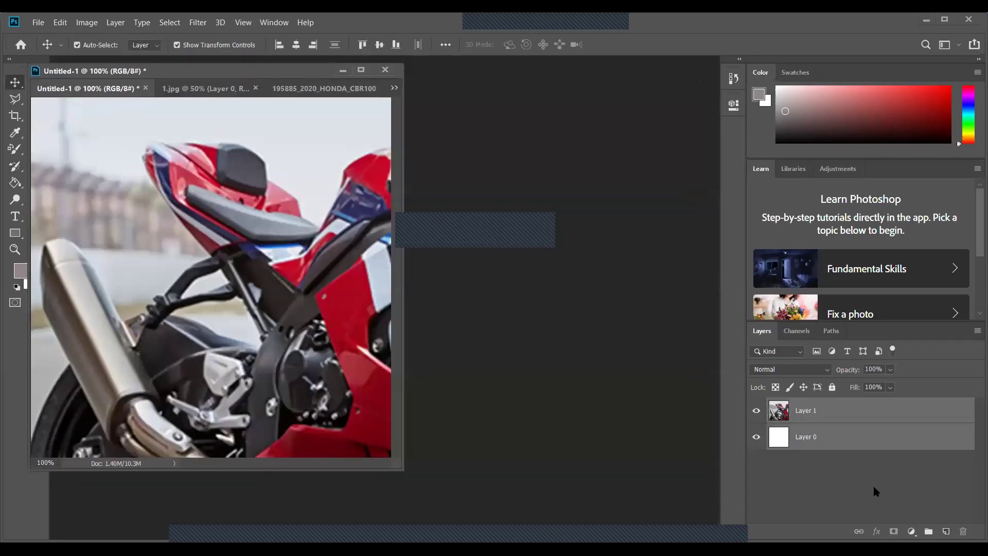
- Undo the motorcycle layer's copy into Untitled-1 and the History Brush restoration of its Layer 0
{"action": "key", "text": "ctrl+z"}
{"action": "key", "text": "ctrl+z"}
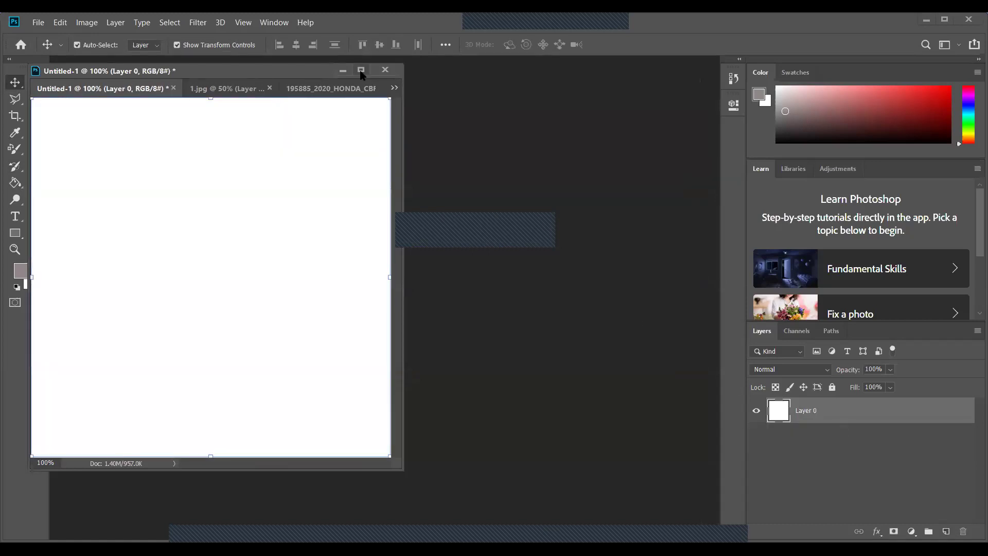
{"action": "left_click", "coordinate": [361, 70]}
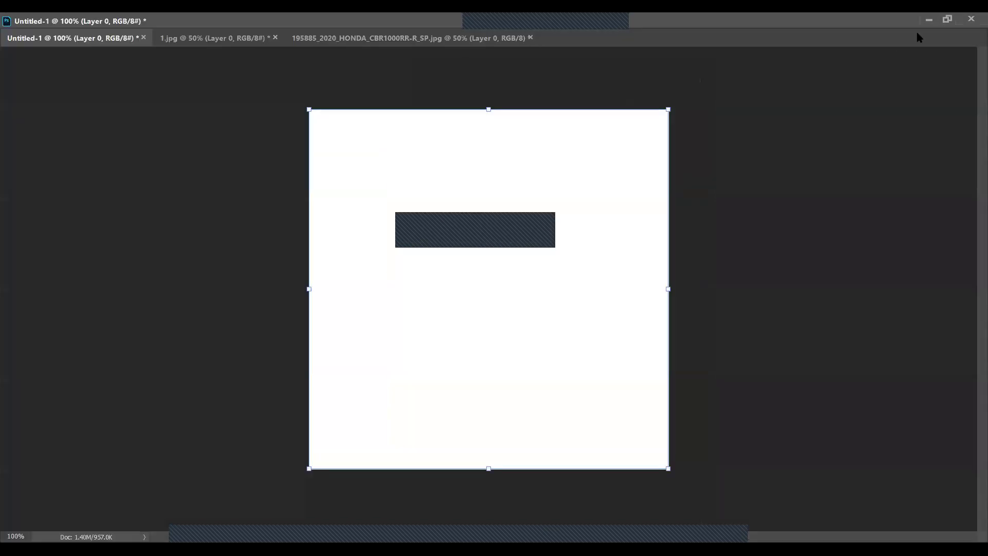
{"action": "left_click", "coordinate": [945, 18]}
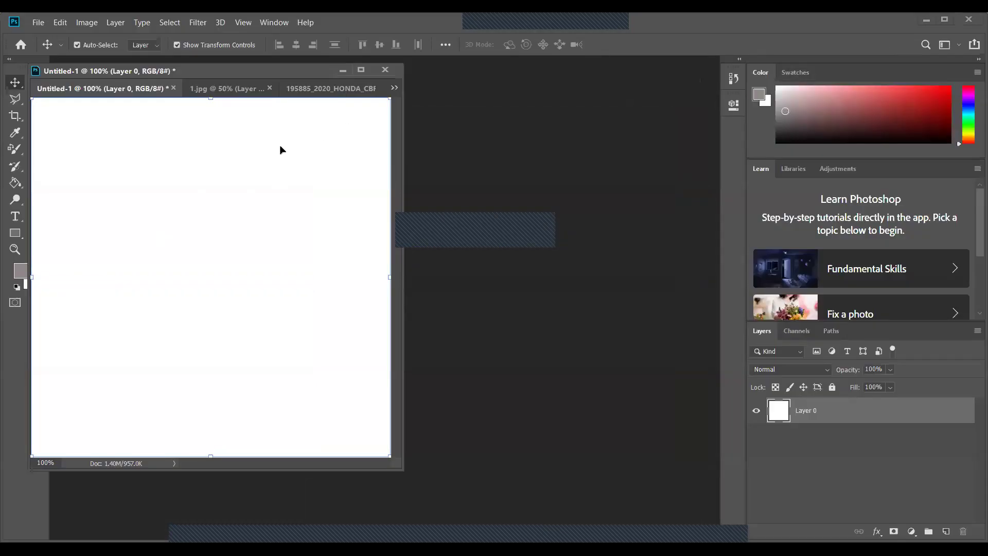
{"action": "left_click_drag", "start_coordinate": [322, 155], "coordinate": [265, 201]}
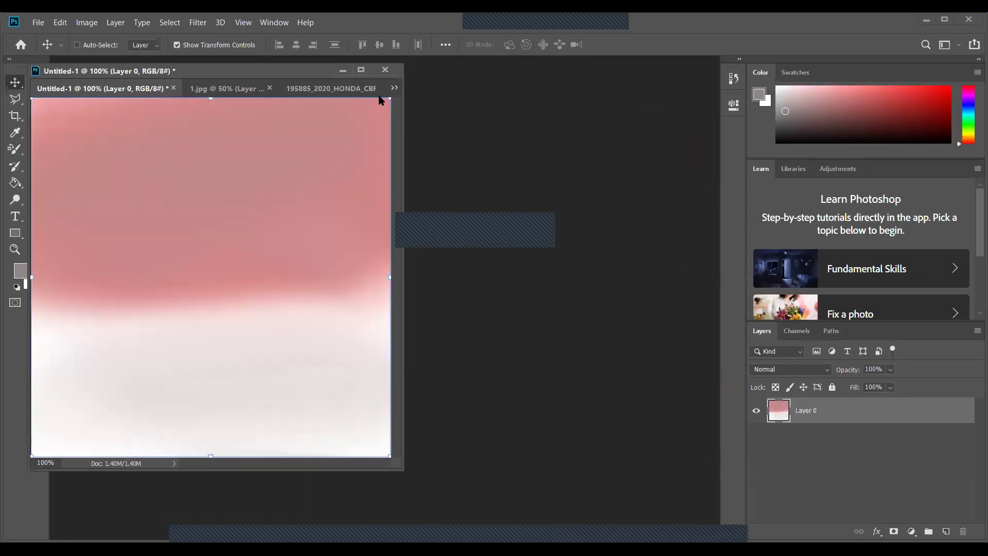
- Close all open documents without saving their changes
{"action": "key", "text": "ctrl+w"}
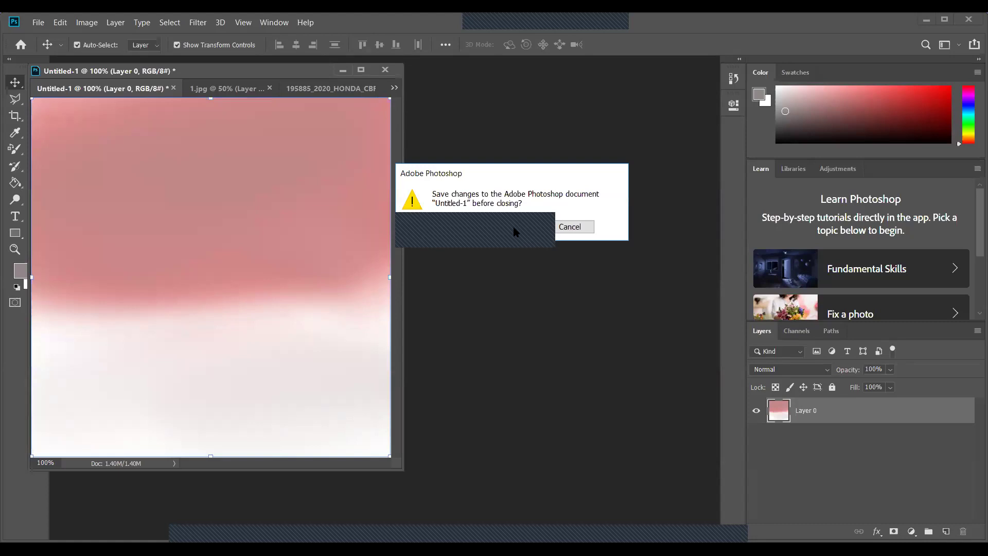
{"action": "left_click", "coordinate": [513, 229]}
{"action": "left_click", "coordinate": [513, 229]}
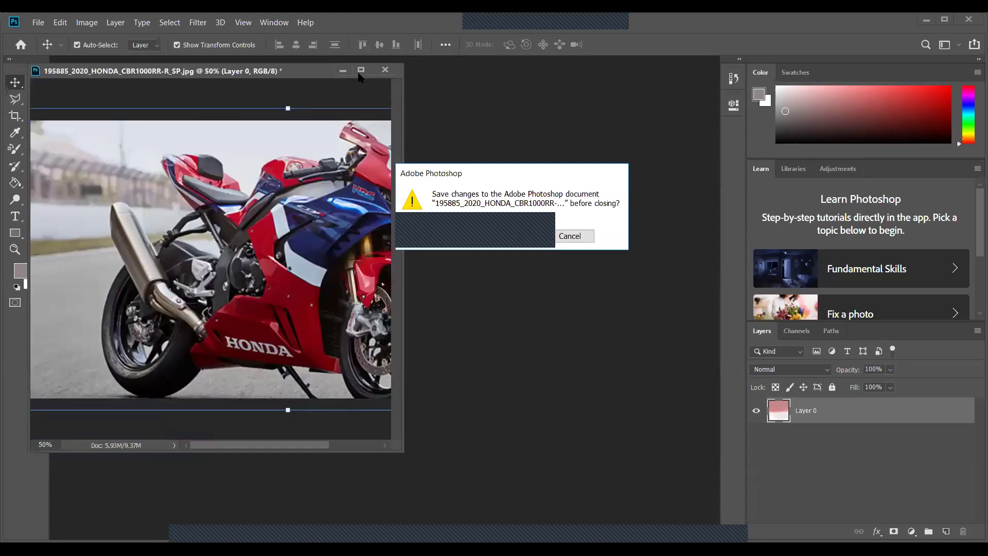
{"action": "left_click", "coordinate": [514, 239]}
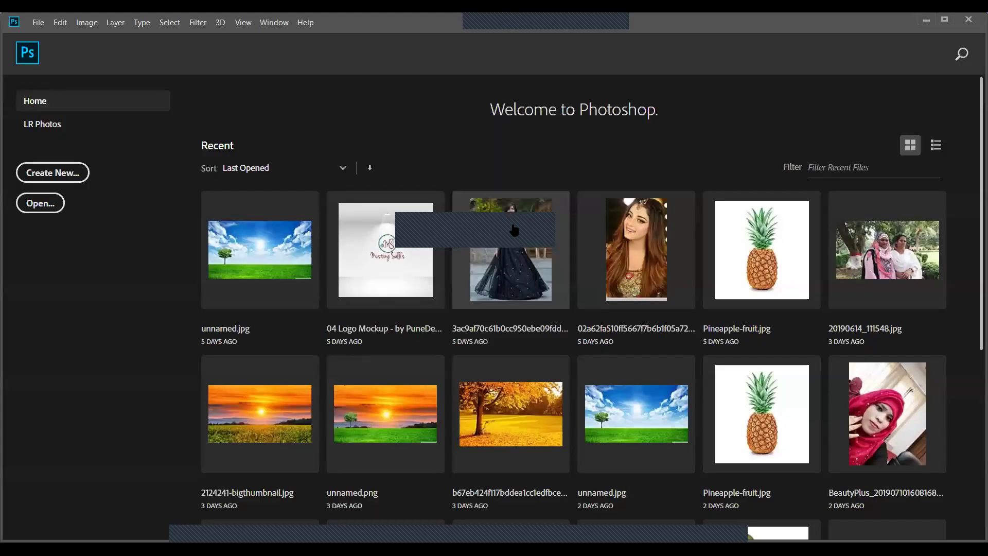
- Create a white 700 x 700 px RGB document at 300 pixels/inch and open 195885_2020_HONDA_CBR1000RR-R_SP.jpg
{"action": "left_click", "coordinate": [33, 174]}
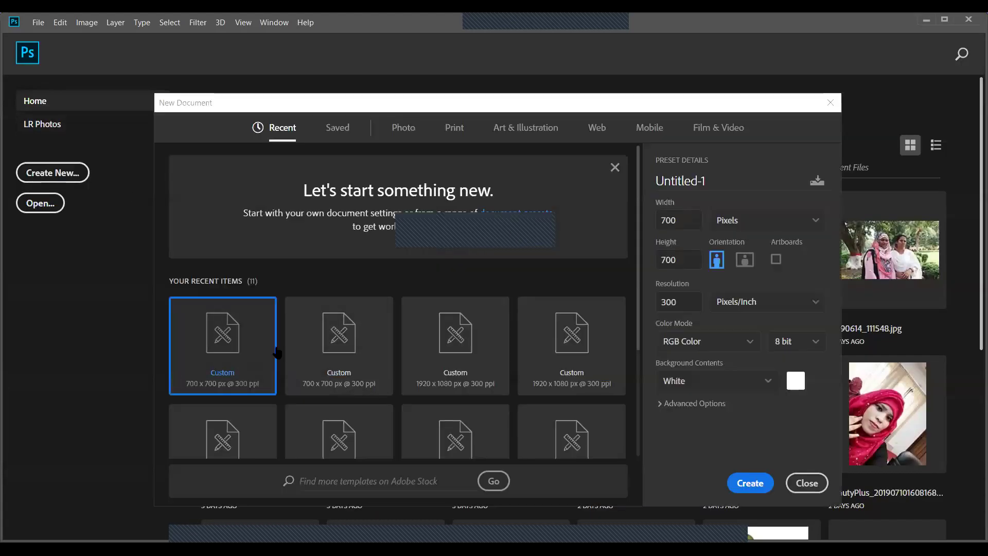
{"action": "left_click", "coordinate": [748, 484]}
{"action": "left_click", "coordinate": [41, 24]}
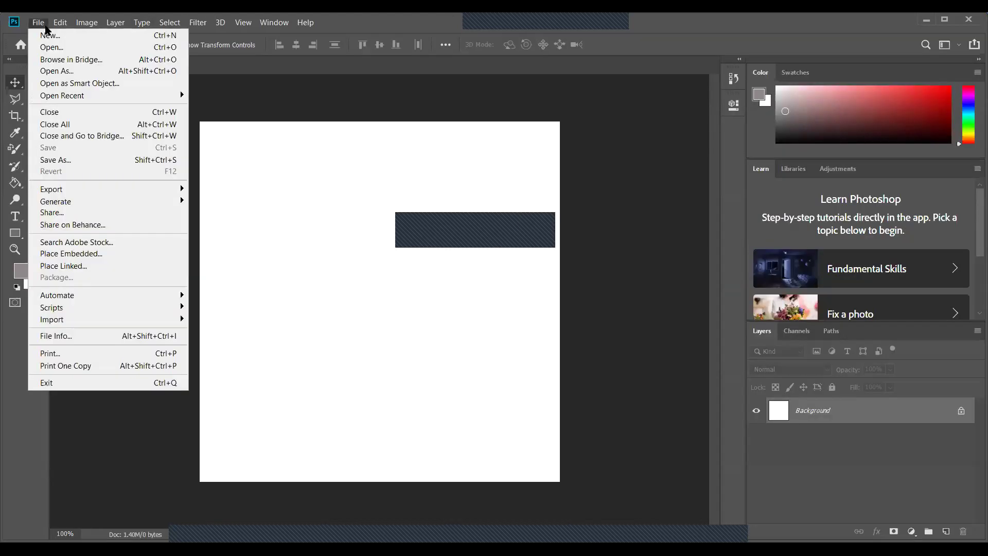
{"action": "left_click", "coordinate": [51, 48]}
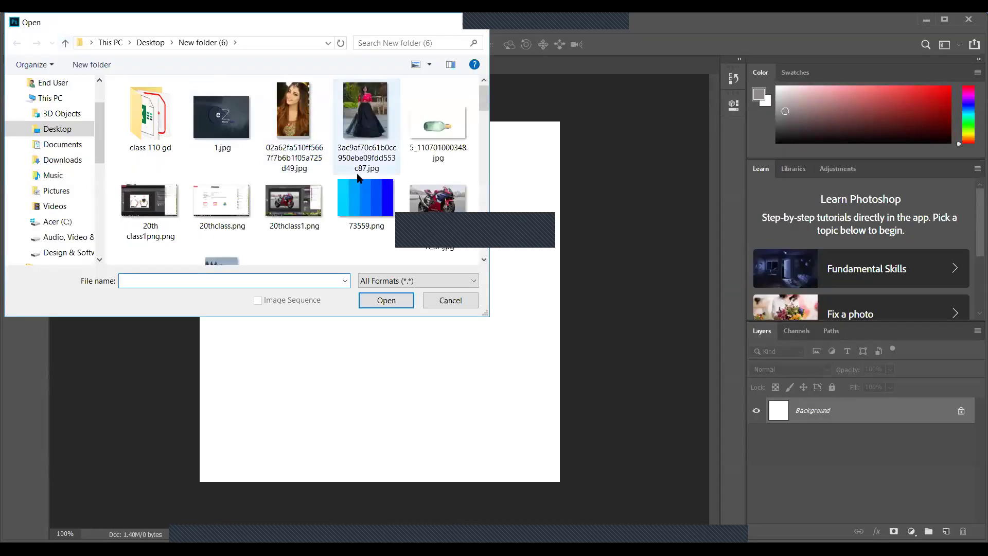
{"action": "left_click", "coordinate": [437, 198]}
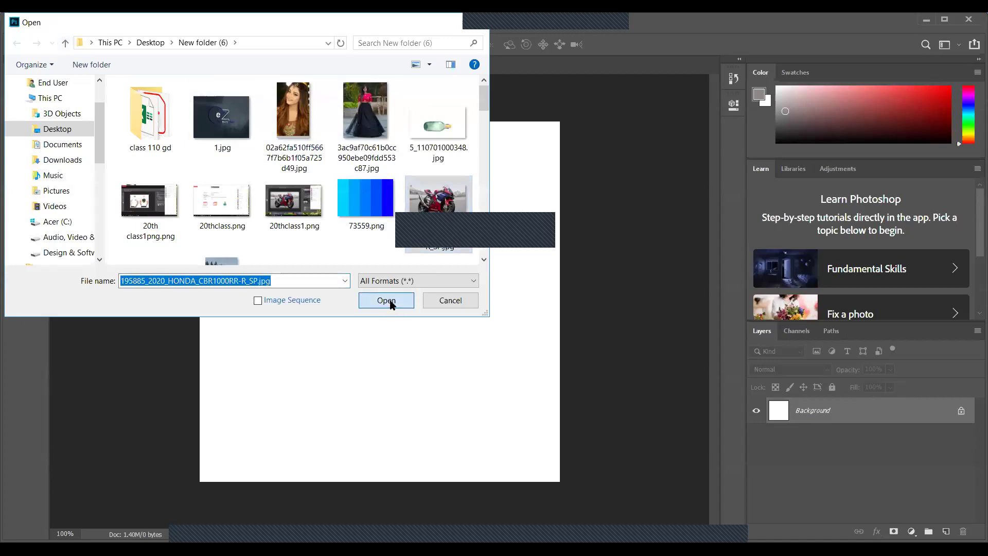
{"action": "left_click", "coordinate": [386, 300]}
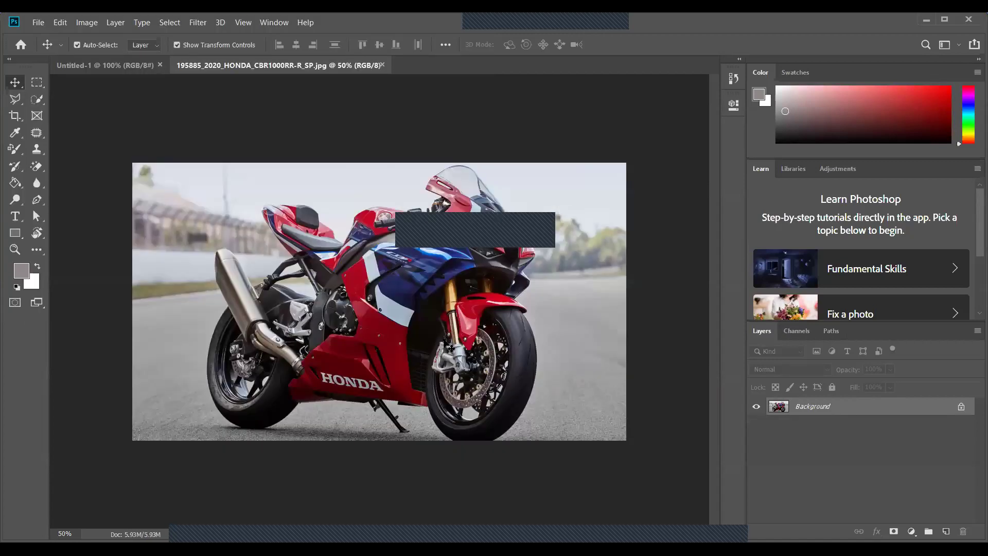
- Unlock the motorcycle photo's Background layer and copy it into the Untitled-1 document with the Move tool
{"action": "left_click", "coordinate": [960, 406]}
{"action": "left_click_drag", "start_coordinate": [324, 314], "coordinate": [630, 404]}
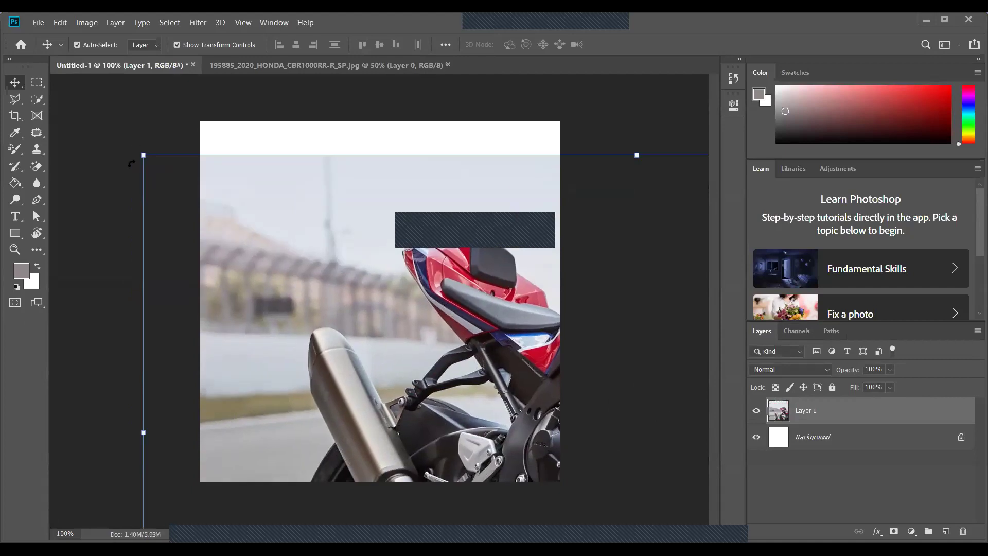
- Scale the motorcycle layer down to about 14.4%, place it in the canvas's upper area, commit the transform and deselect the layer
{"action": "left_click_drag", "start_coordinate": [143, 155], "coordinate": [216, 199]}
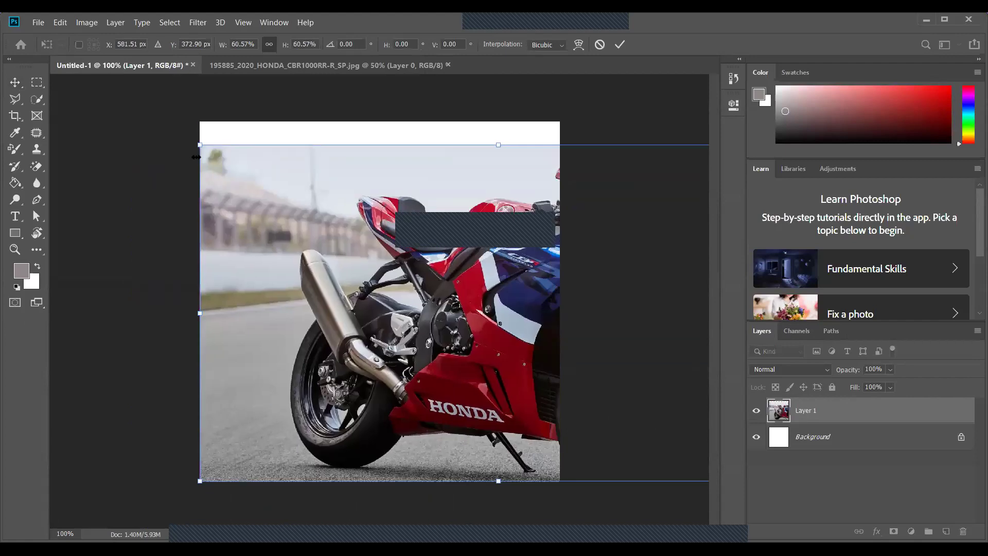
{"action": "left_click_drag", "start_coordinate": [196, 145], "coordinate": [206, 268]}
{"action": "left_click_drag", "start_coordinate": [214, 198], "coordinate": [279, 231]}
{"action": "left_click_drag", "start_coordinate": [246, 183], "coordinate": [271, 198]}
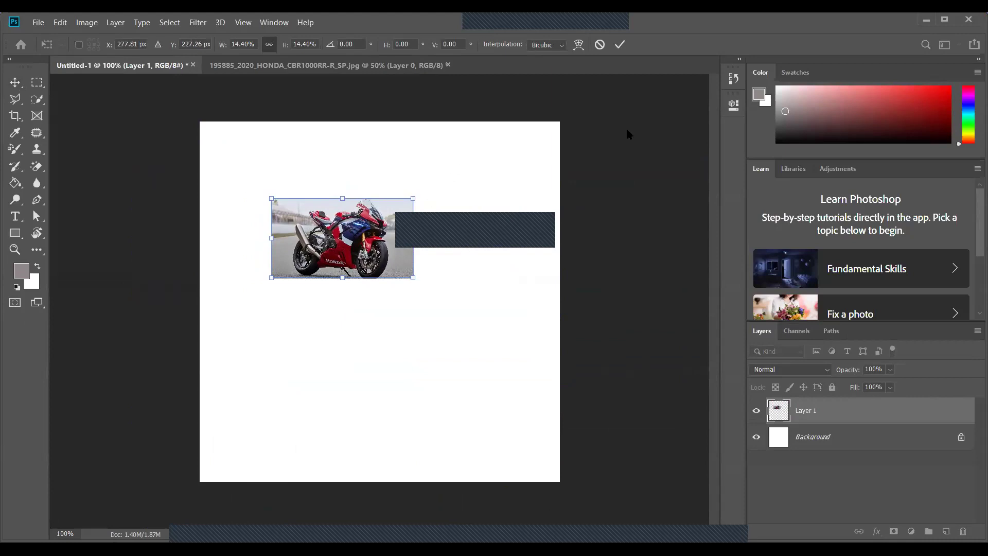
{"action": "left_click", "coordinate": [620, 44]}
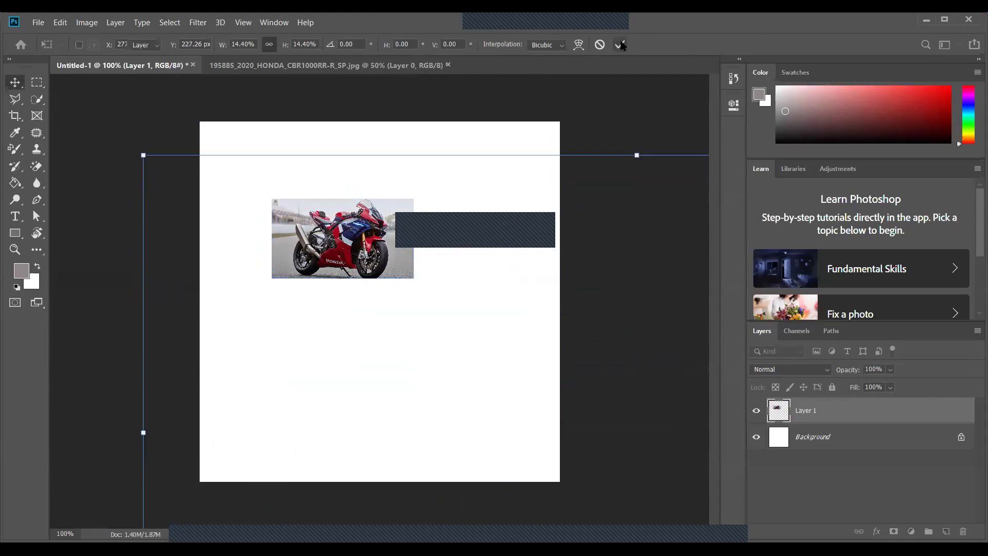
{"action": "left_click", "coordinate": [624, 215]}
- Reselect the small motorcycle layer, enlarge it beyond the canvas width with white left above and below, commit the transform and deselect it
{"action": "left_click_drag", "start_coordinate": [338, 263], "coordinate": [365, 246]}
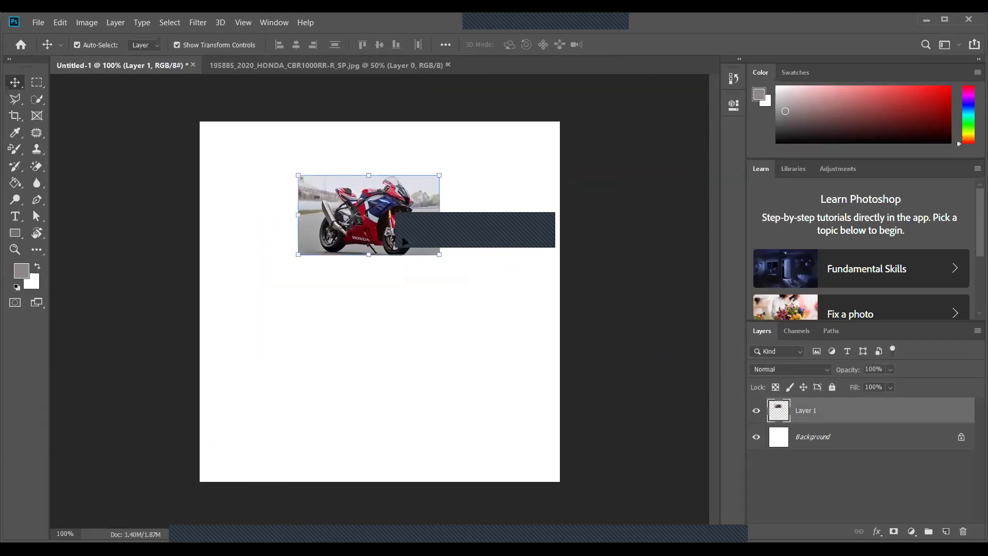
{"action": "left_click_drag", "start_coordinate": [437, 258], "coordinate": [536, 430]}
{"action": "left_click_drag", "start_coordinate": [298, 344], "coordinate": [201, 447]}
{"action": "left_click_drag", "start_coordinate": [385, 412], "coordinate": [385, 487]}
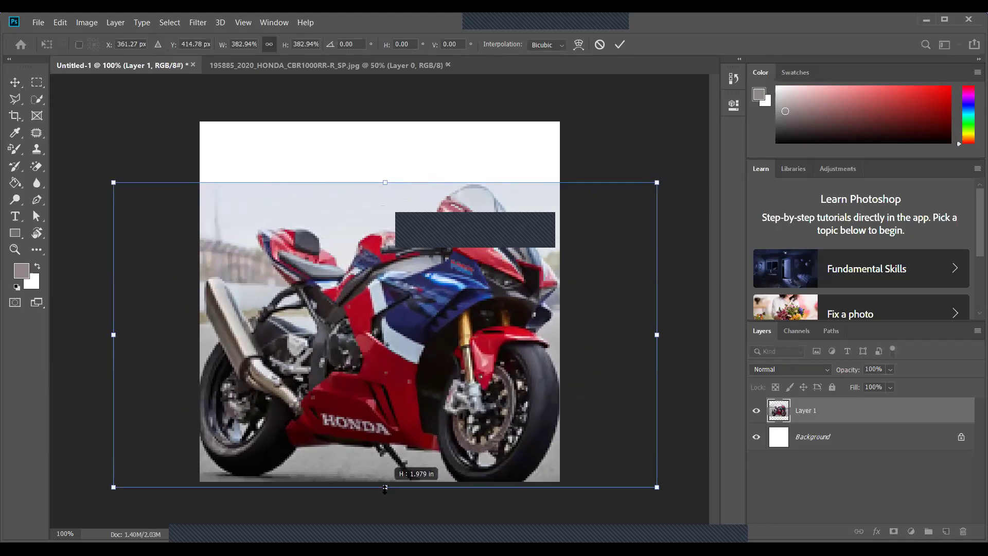
{"action": "left_click_drag", "start_coordinate": [385, 177], "coordinate": [396, 124]}
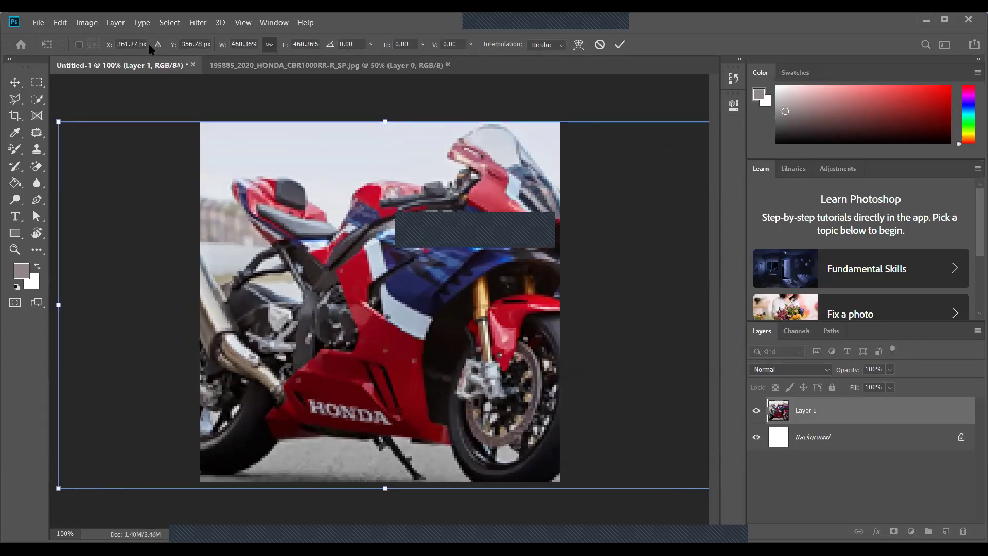
{"action": "left_click_drag", "start_coordinate": [58, 122], "coordinate": [203, 187]}
{"action": "left_click_drag", "start_coordinate": [341, 271], "coordinate": [295, 217]}
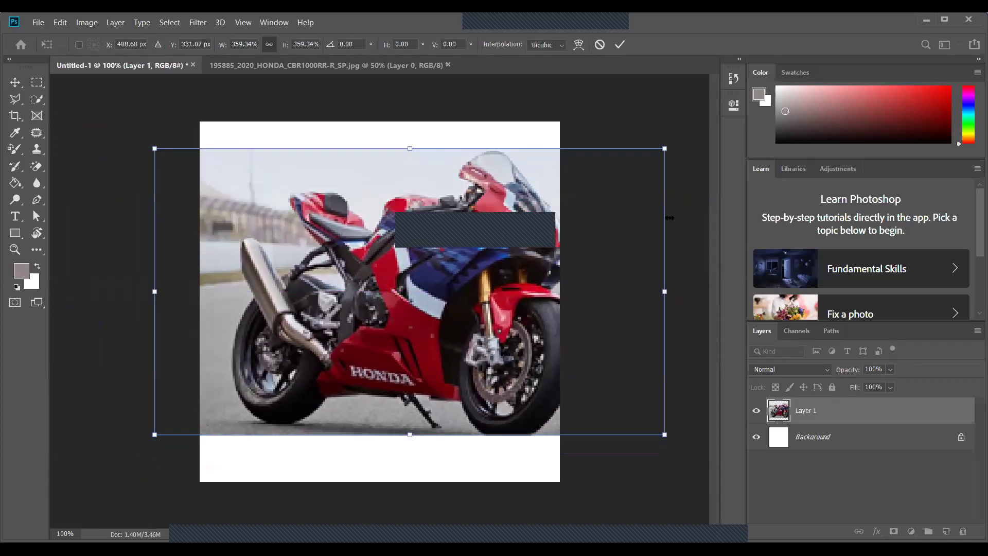
{"action": "left_click_drag", "start_coordinate": [664, 291], "coordinate": [571, 291]}
{"action": "left_click", "coordinate": [620, 44]}
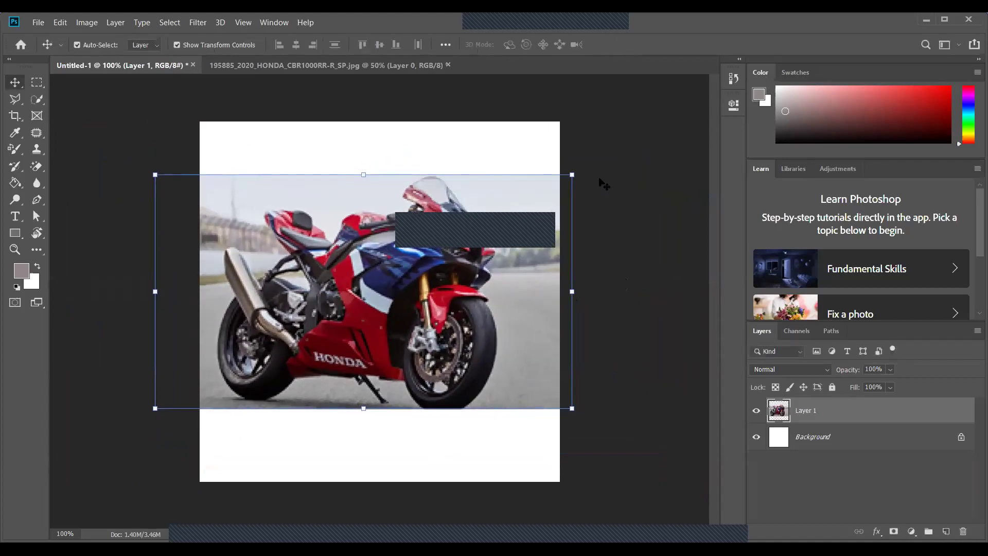
{"action": "left_click", "coordinate": [417, 298]}
{"action": "left_click", "coordinate": [692, 265]}
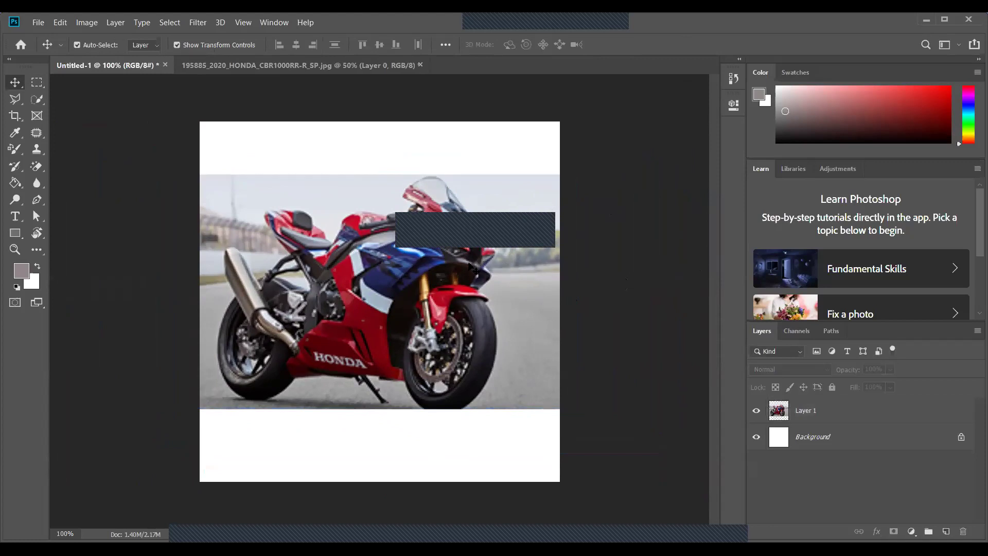
- Compare the sharpness of the original Honda photo with the rescaled motorcycle layer in Untitled-1
{"action": "left_click", "coordinate": [334, 65]}
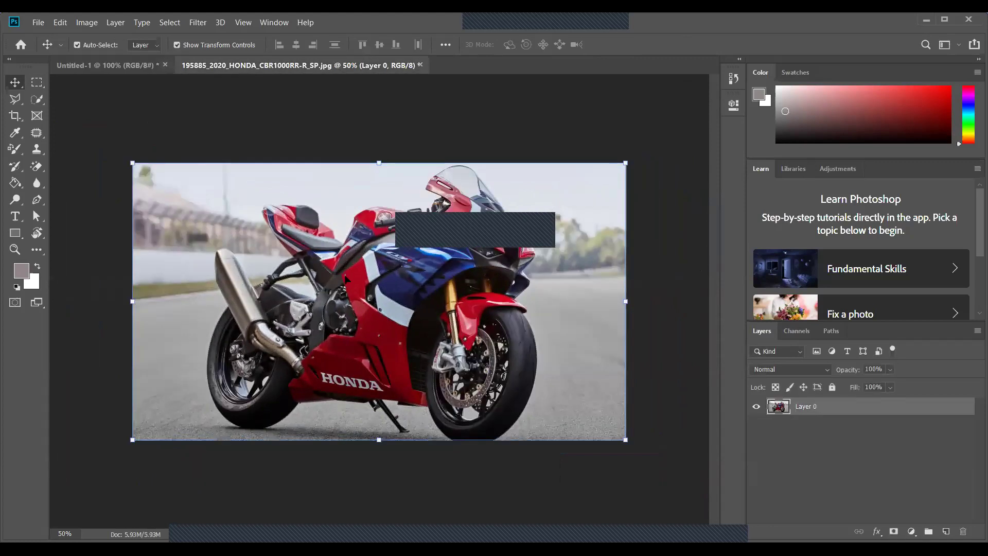
{"action": "left_click", "coordinate": [102, 65]}
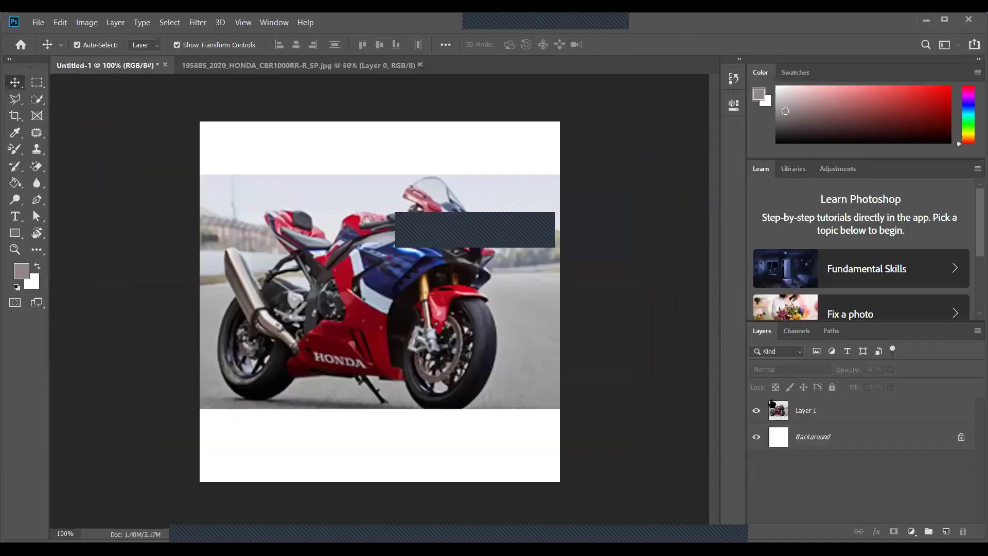
{"action": "left_click", "coordinate": [792, 416]}
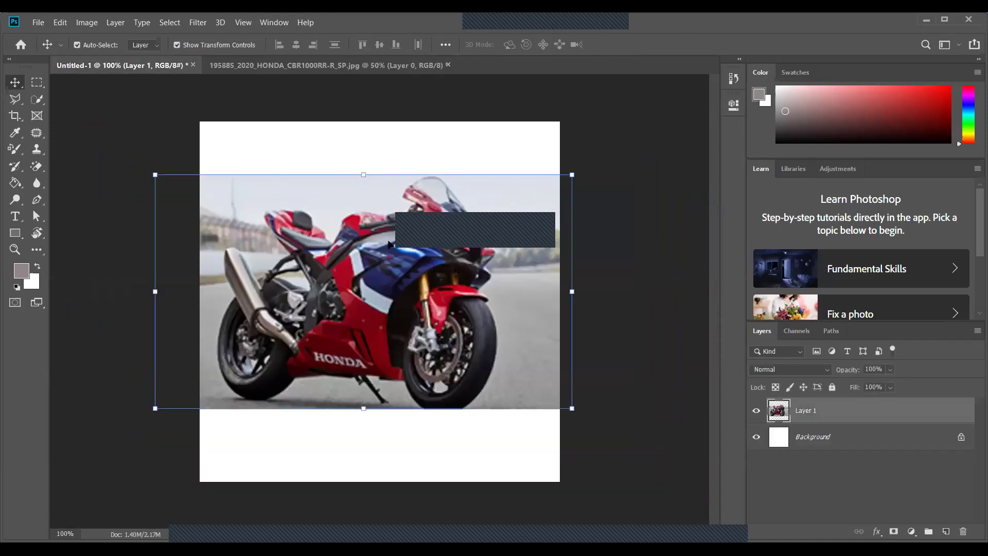
{"action": "left_click", "coordinate": [638, 249]}
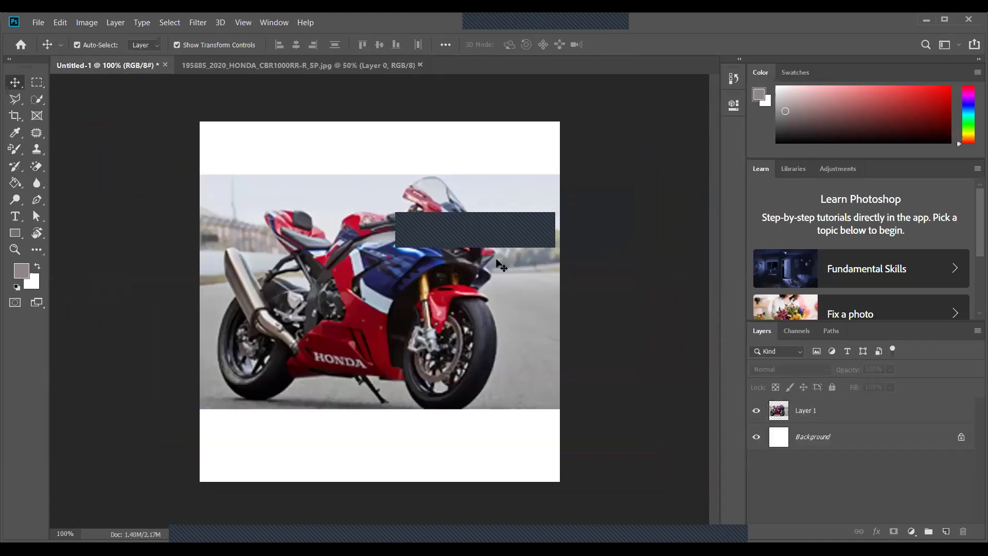
{"action": "left_click", "coordinate": [379, 66]}
{"action": "left_click", "coordinate": [150, 66]}
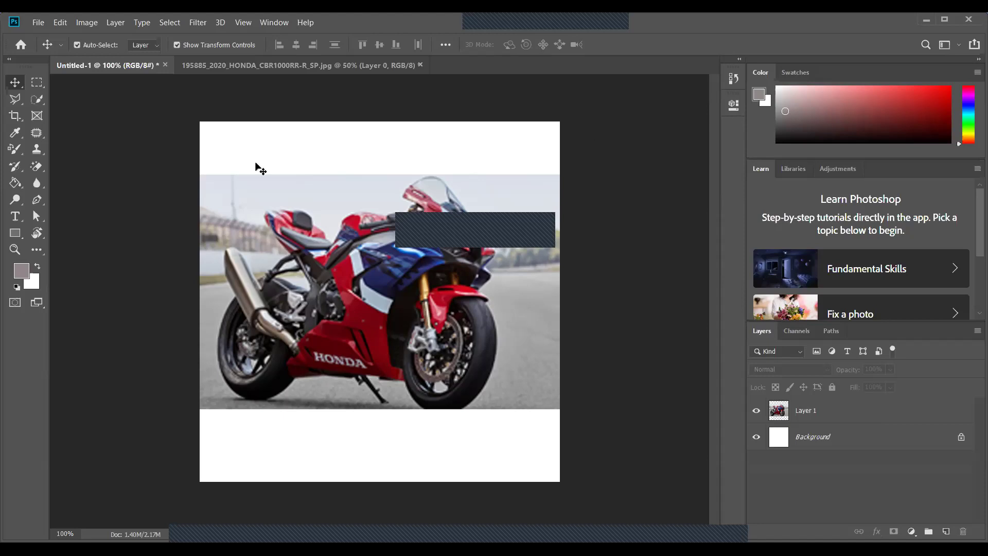
- Create a new white RGB document 1920 px wide and 1080 px high at 300 pixels/inch
{"action": "left_click", "coordinate": [44, 23]}
{"action": "left_click", "coordinate": [51, 35]}
{"action": "double_click", "coordinate": [680, 225]}
{"action": "type", "text": "1920"}
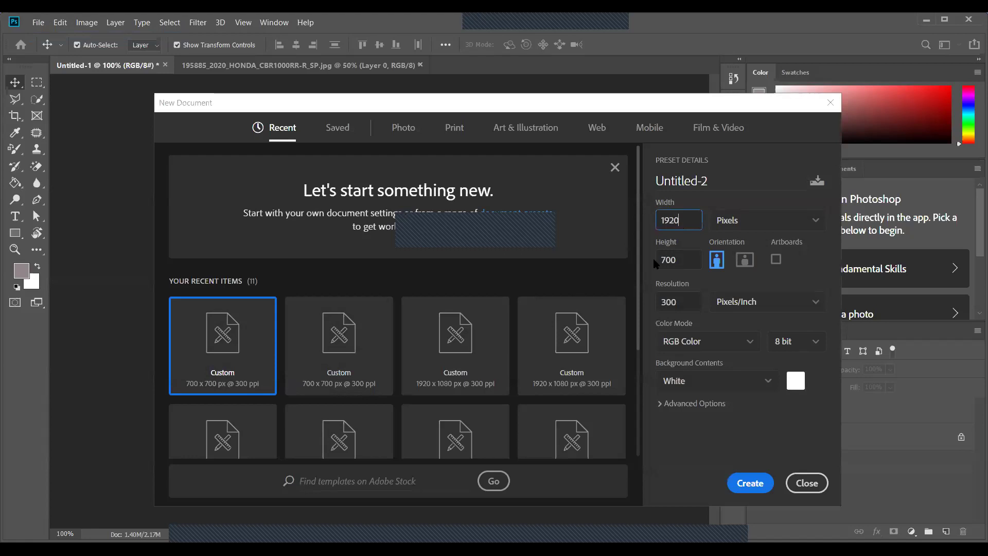
{"action": "key", "text": "Tab"}
{"action": "key", "text": "BackSpace"}
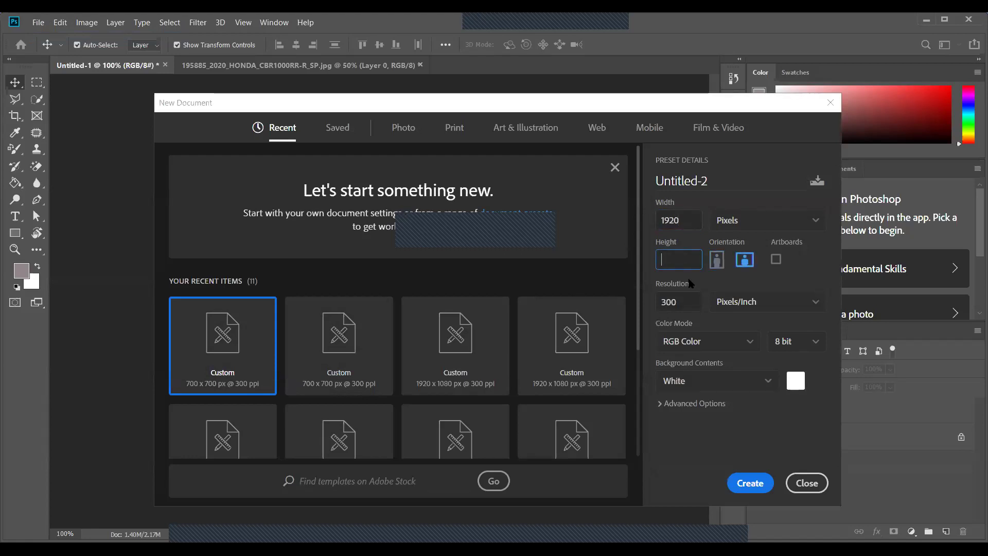
{"action": "type", "text": "1080"}
{"action": "left_click", "coordinate": [755, 486]}
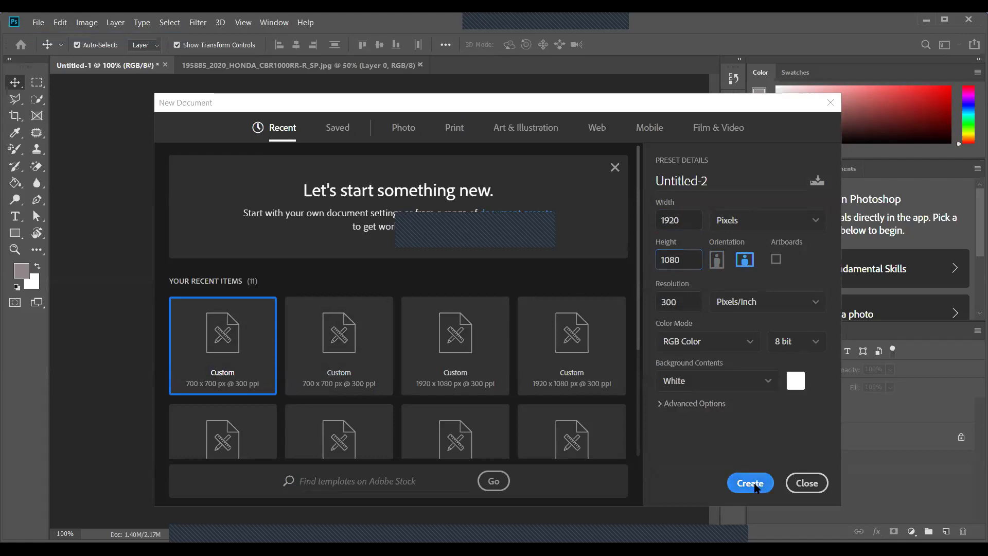
- Shift the motorcycle layer in Untitled-1 slightly up and to the left, and deselect it
{"action": "left_click", "coordinate": [132, 65]}
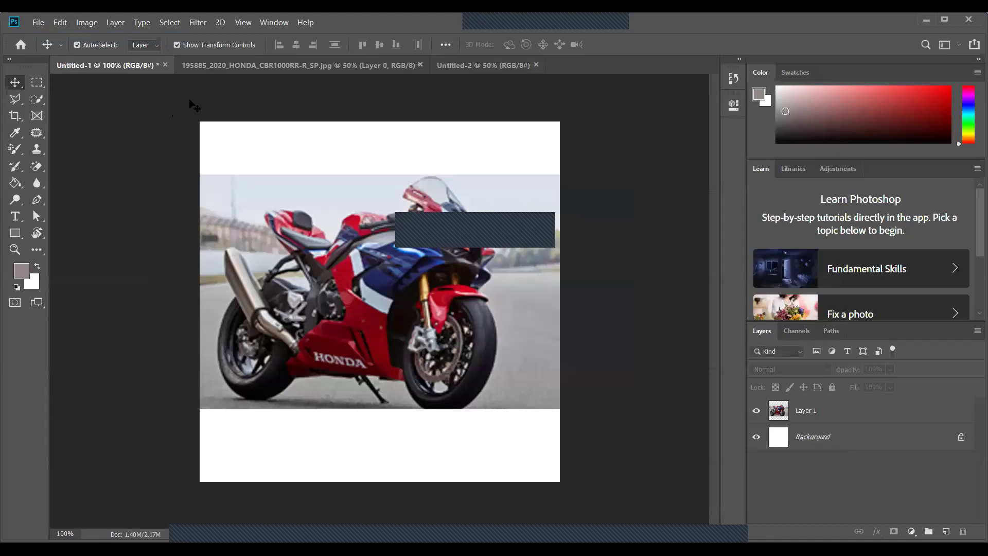
{"action": "mouse_move", "coordinate": [366, 308]}
{"action": "left_mouse_down"}
{"action": "mouse_move", "coordinate": [382, 354]}
{"action": "mouse_move", "coordinate": [364, 291]}
{"action": "left_mouse_up"}
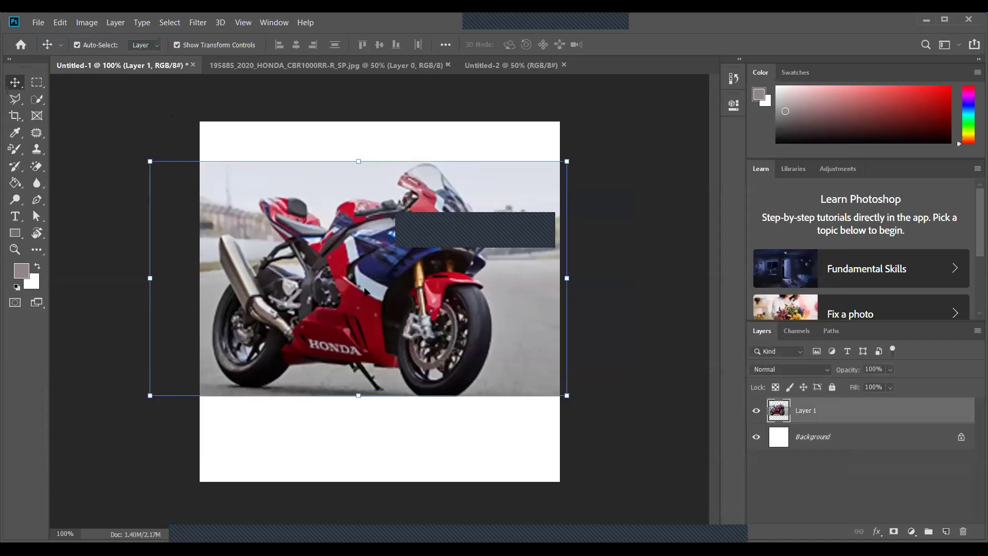
{"action": "left_click", "coordinate": [359, 106]}
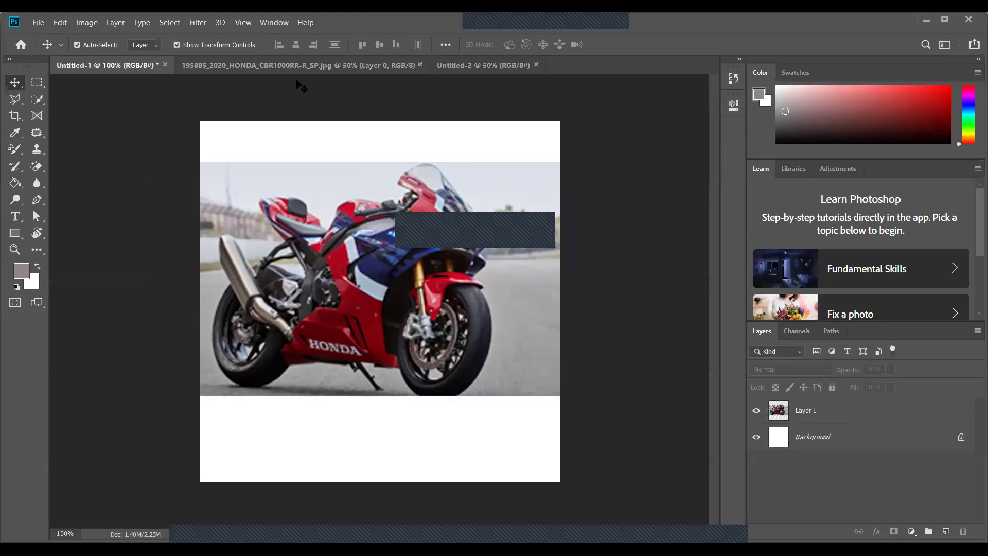
- Copy the motorcycle layer from the original Honda photo into the Untitled-2 document, filling its canvas
{"action": "left_click", "coordinate": [298, 65]}
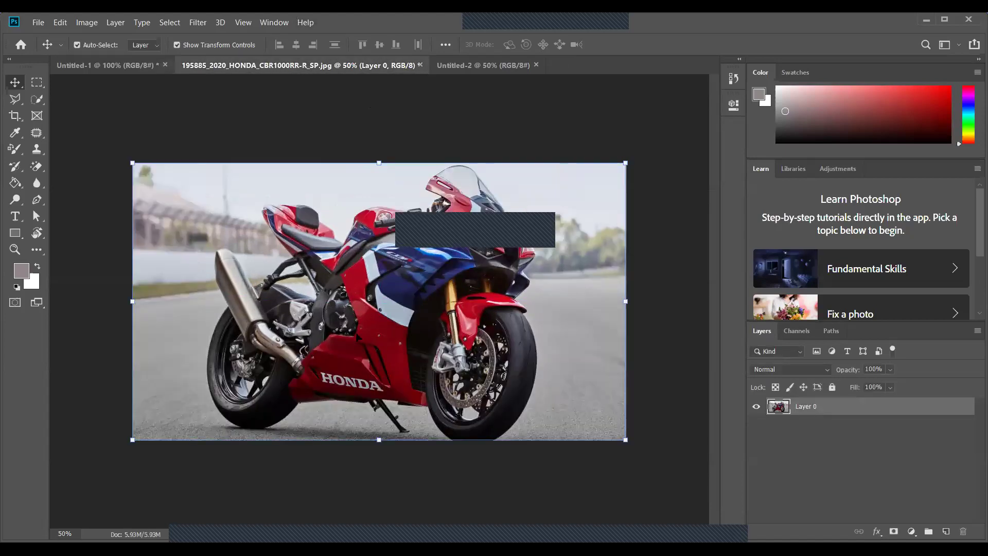
{"action": "left_click_drag", "start_coordinate": [367, 331], "coordinate": [397, 297]}
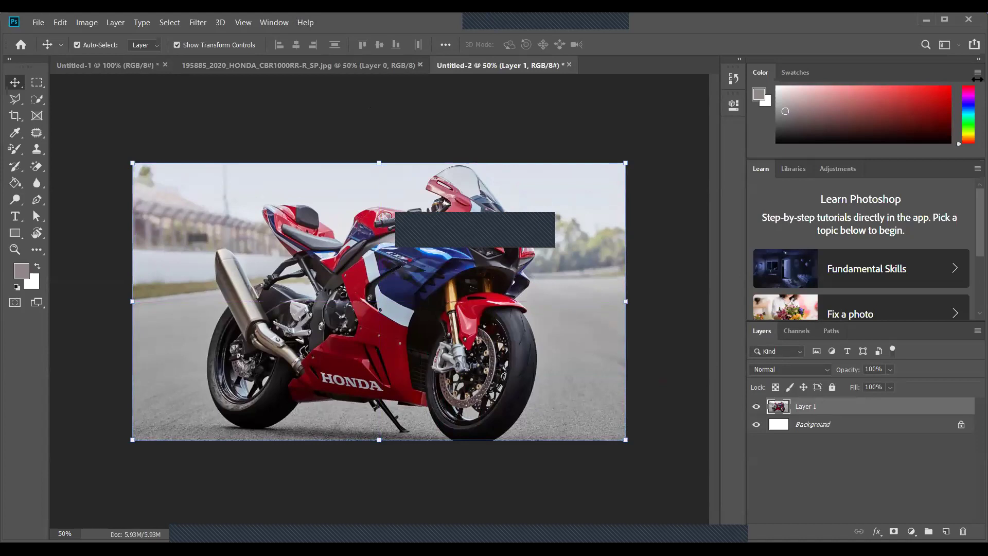
- Convert the motorcycle layer in Untitled-2 to a smart object and keep it selected
{"action": "right_click", "coordinate": [801, 410]}
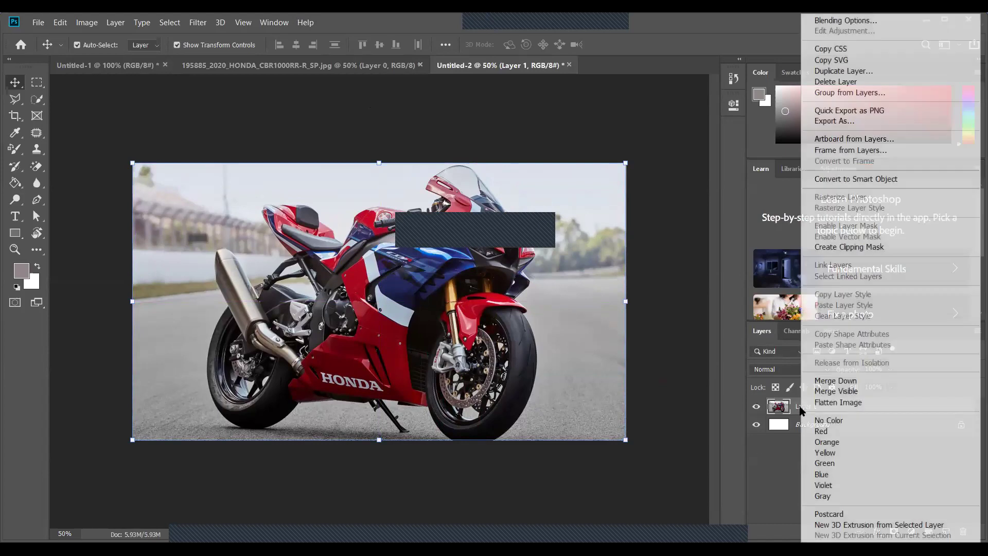
{"action": "left_click", "coordinate": [828, 180]}
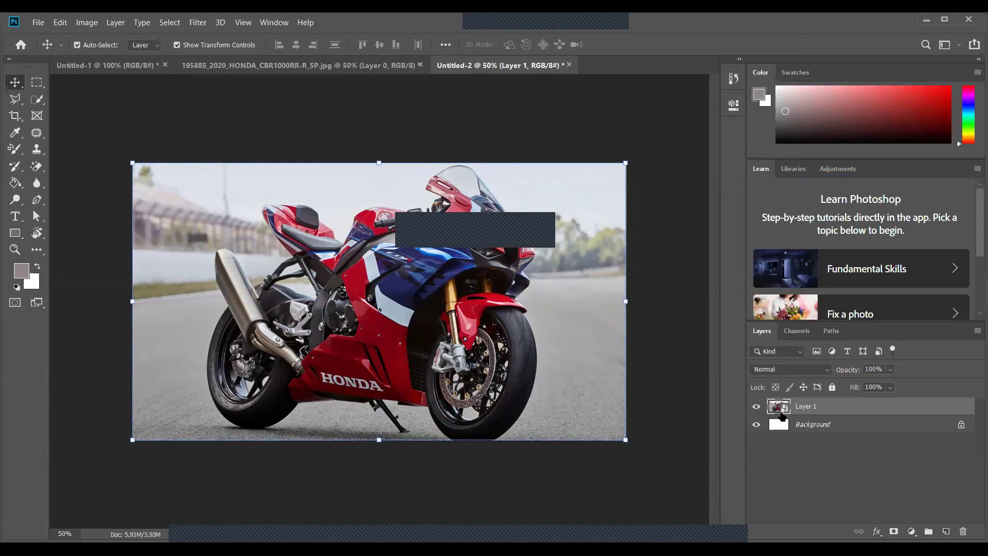
{"action": "left_click", "coordinate": [664, 428]}
{"action": "left_click", "coordinate": [510, 386]}
- Shrink the motorcycle smart object to about 6% in the canvas's lower-left corner and deselect it
{"action": "left_click_drag", "start_coordinate": [625, 163], "coordinate": [187, 457]}
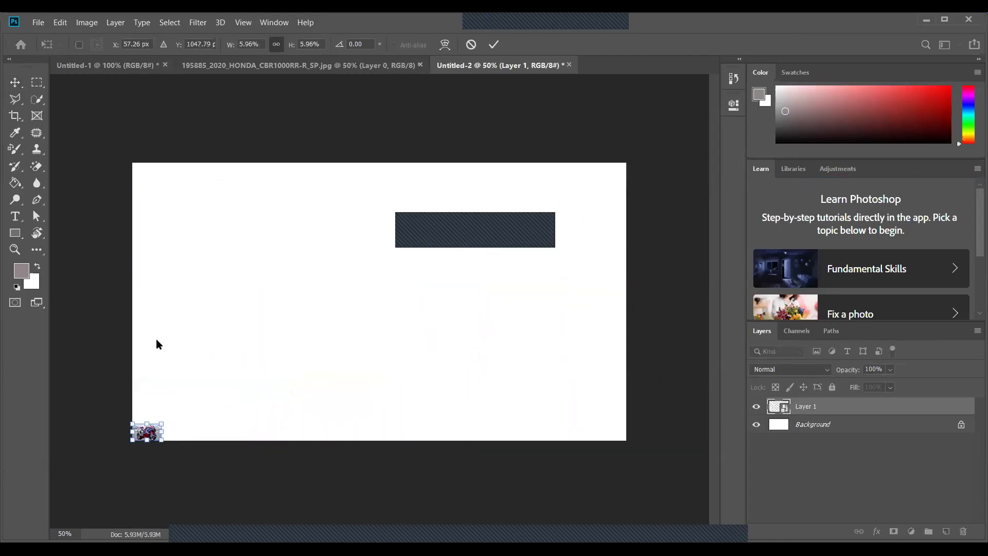
{"action": "key", "text": "Return"}
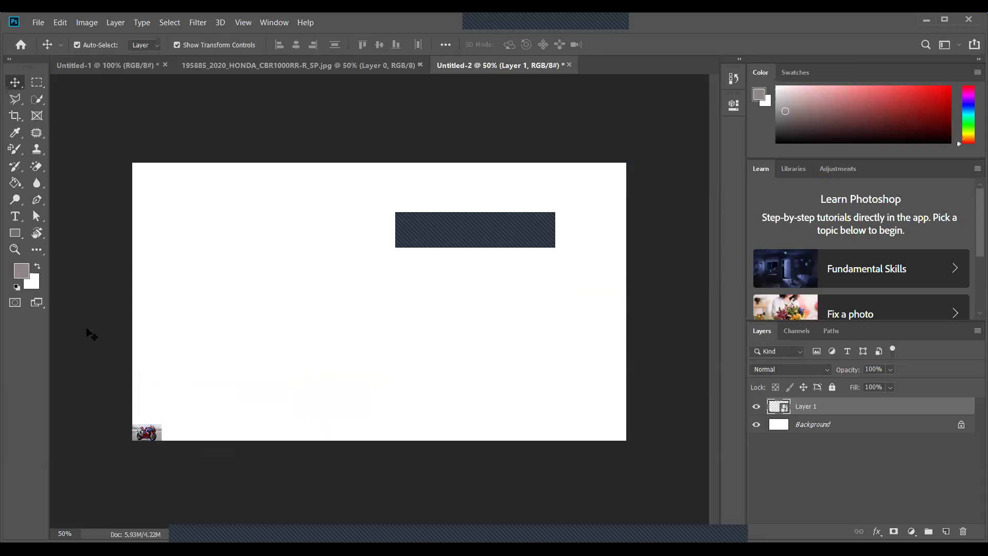
{"action": "left_click", "coordinate": [91, 335]}
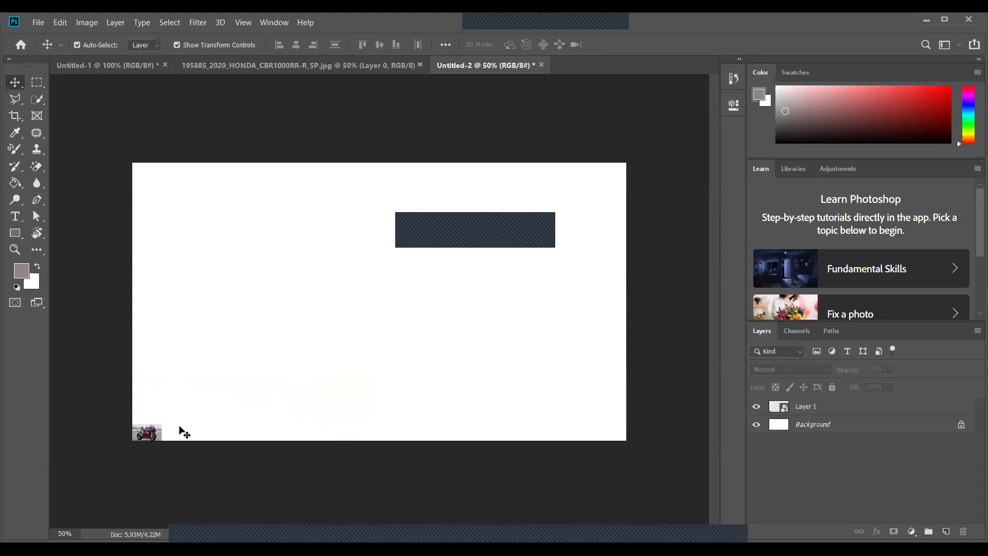
- Enlarge the motorcycle smart object to about 100.5% so it fills the Untitled-2 canvas, and deselect it
{"action": "left_click", "coordinate": [153, 439]}
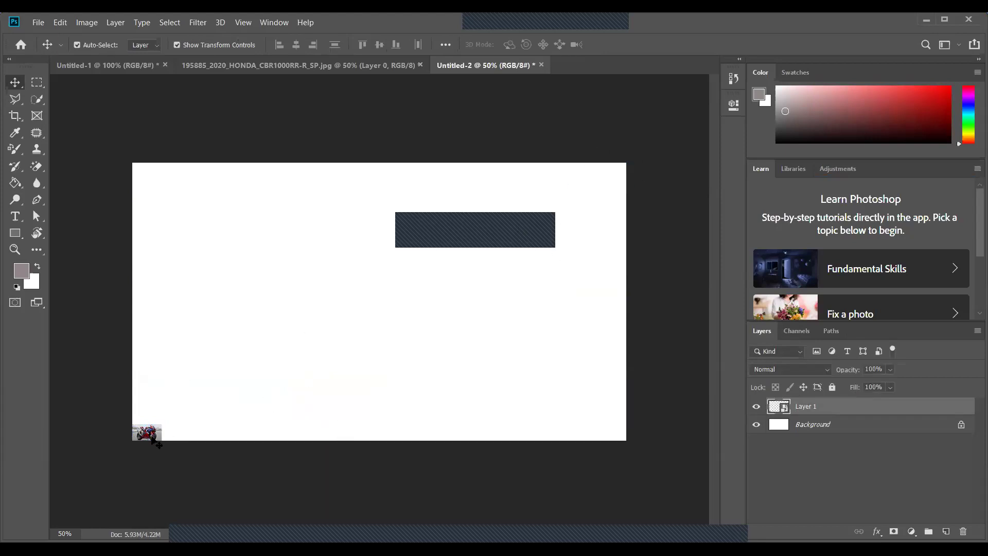
{"action": "key", "text": "ctrl+t"}
{"action": "left_click_drag", "start_coordinate": [226, 401], "coordinate": [715, 283]}
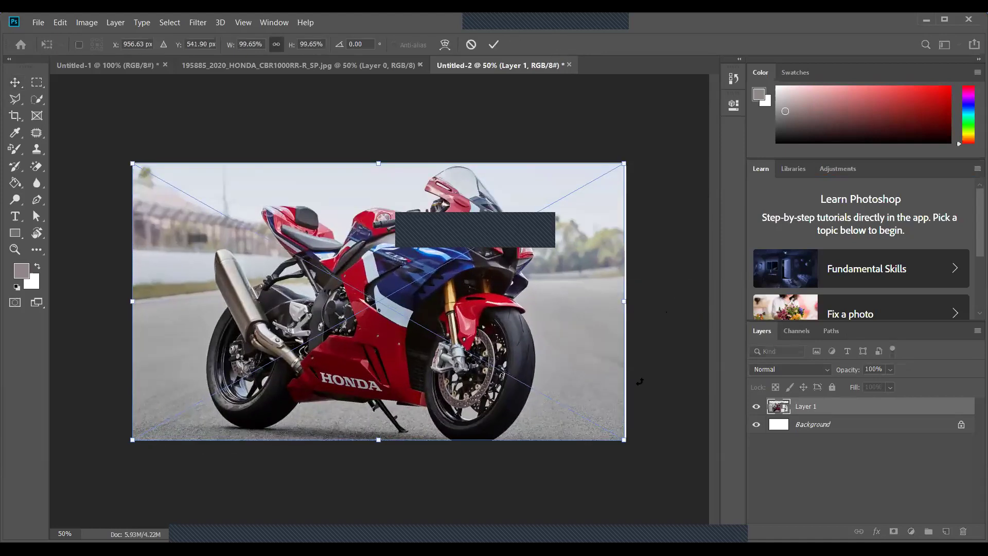
{"action": "left_click_drag", "start_coordinate": [629, 163], "coordinate": [634, 165]}
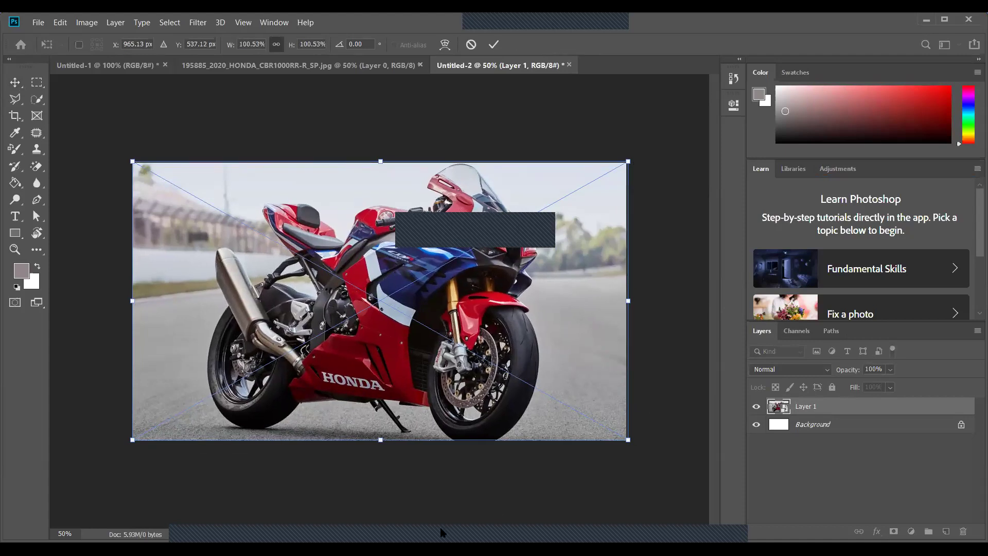
{"action": "left_click", "coordinate": [15, 82]}
{"action": "left_click", "coordinate": [190, 117]}
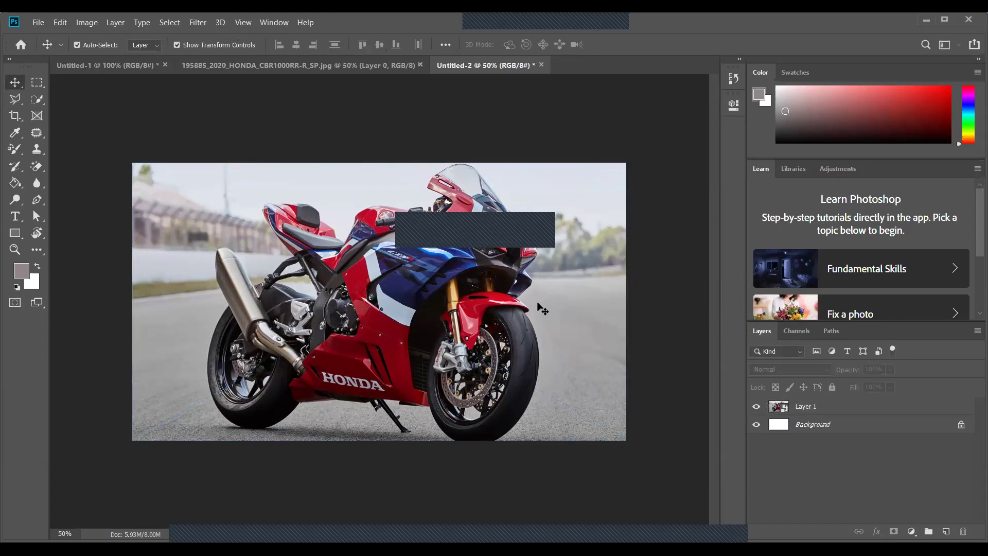
- Compare the motorcycle's sharpness in Untitled-1 with the rescaled smart object in Untitled-2
{"action": "left_click", "coordinate": [123, 67]}
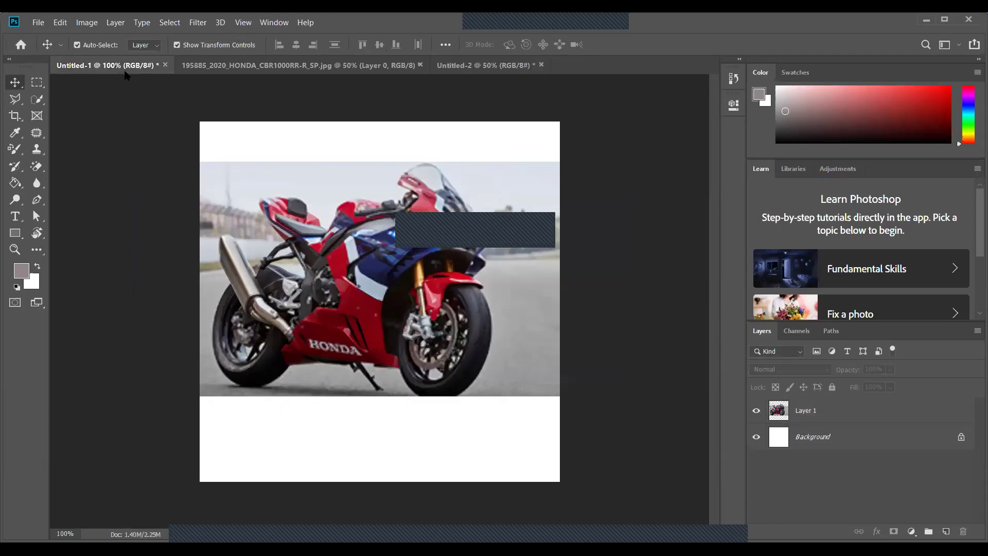
{"action": "left_click", "coordinate": [493, 67]}
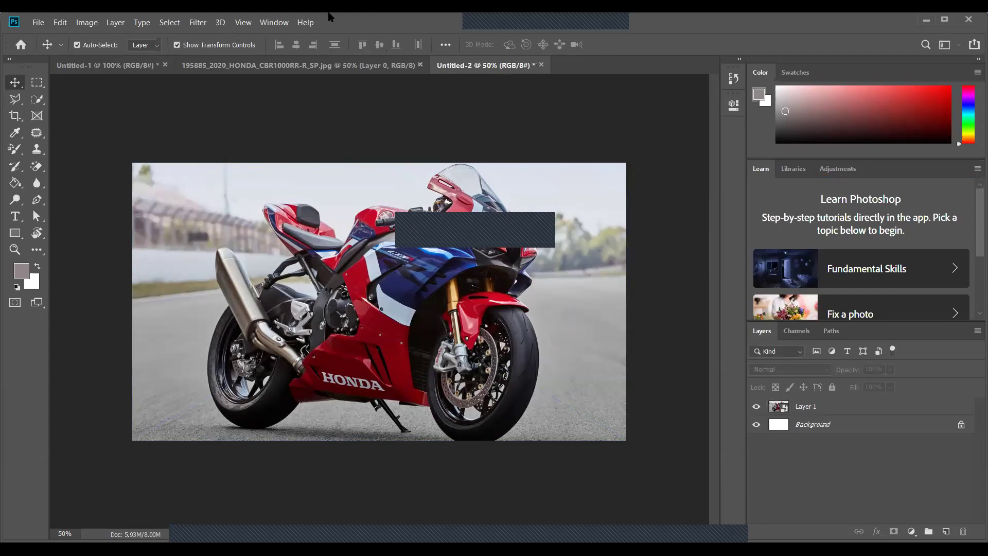
{"action": "left_click", "coordinate": [113, 65]}
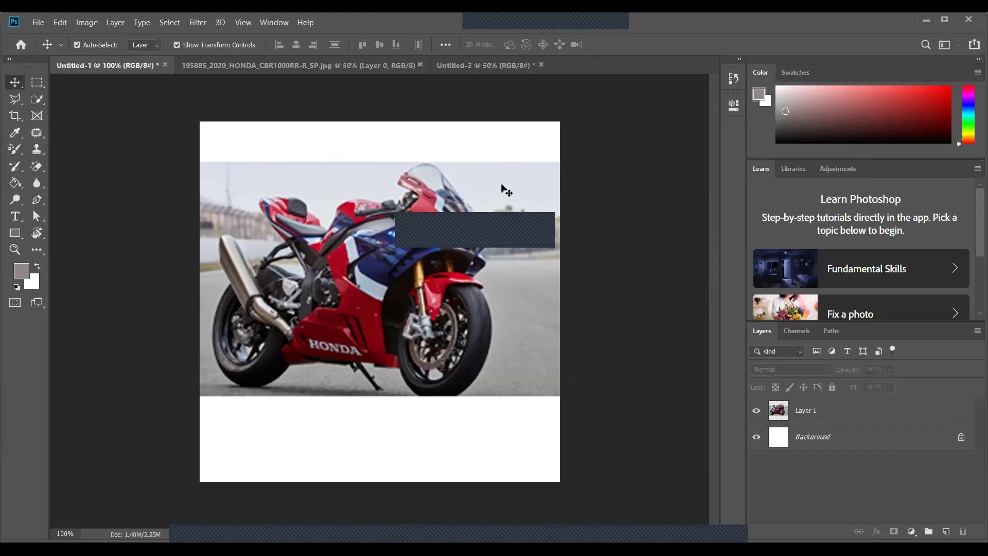
{"action": "left_click", "coordinate": [497, 66]}
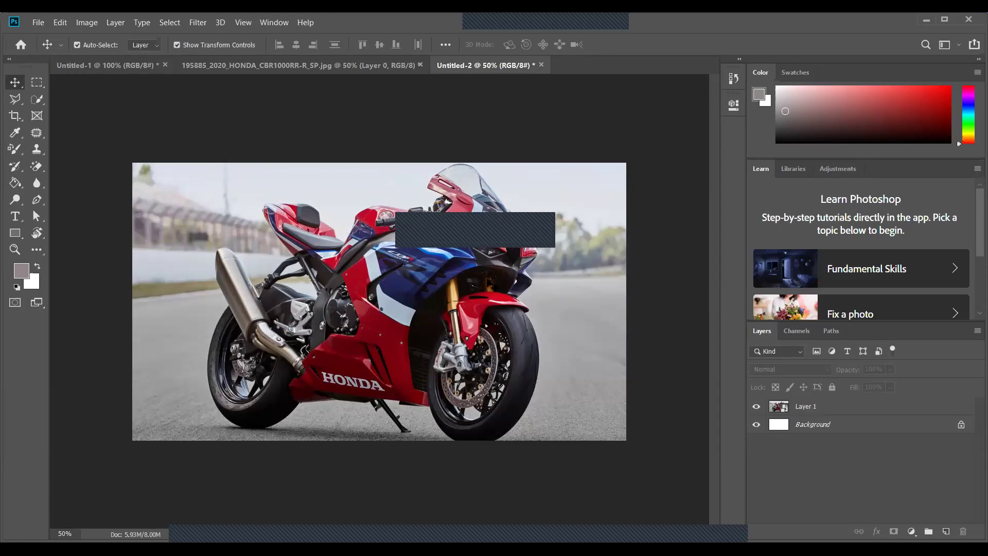
- Open the contents of the Untitled-2 motorcycle smart object and duplicate its Layer 1
{"action": "left_click", "coordinate": [803, 407]}
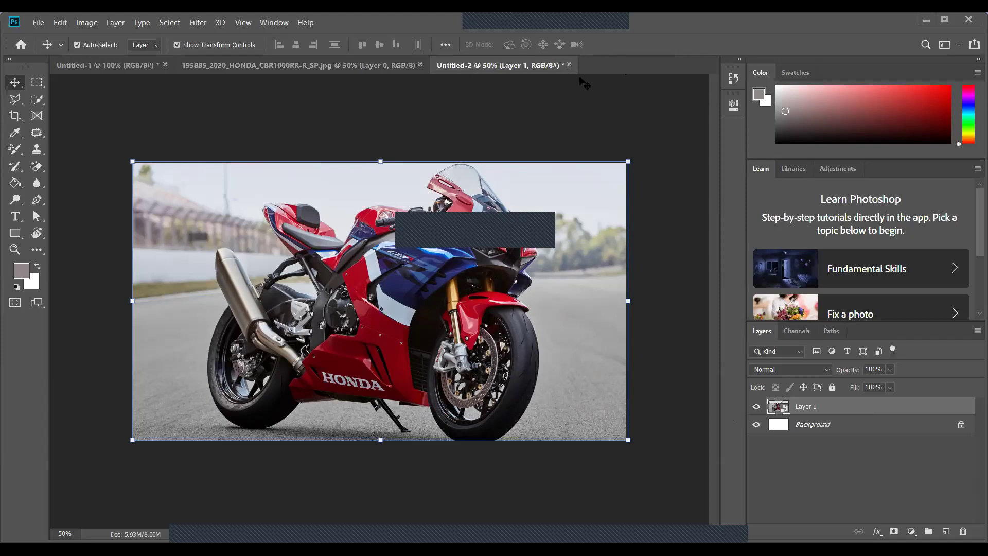
{"action": "double_click", "coordinate": [785, 409]}
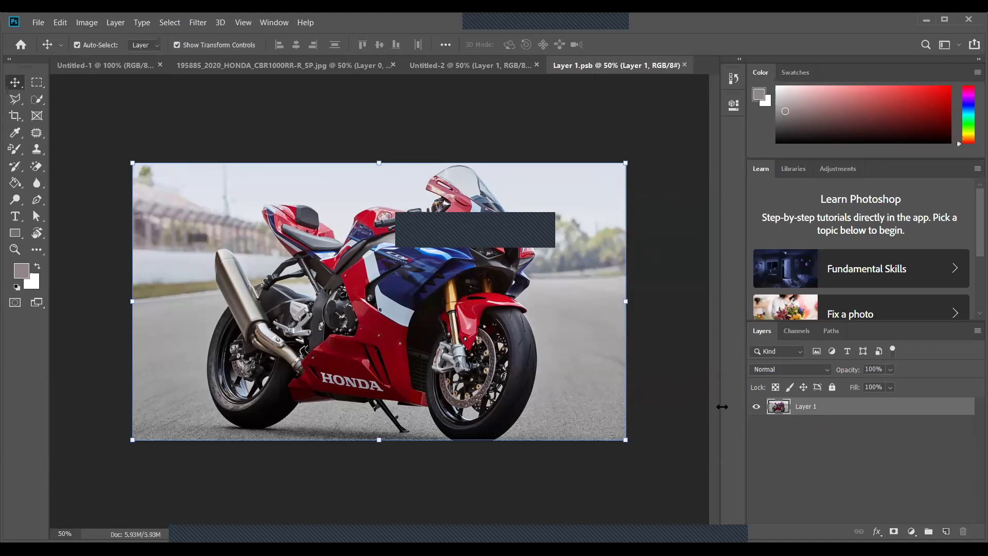
{"action": "key", "text": "ctrl"}
{"action": "key", "text": "ctrl+j"}
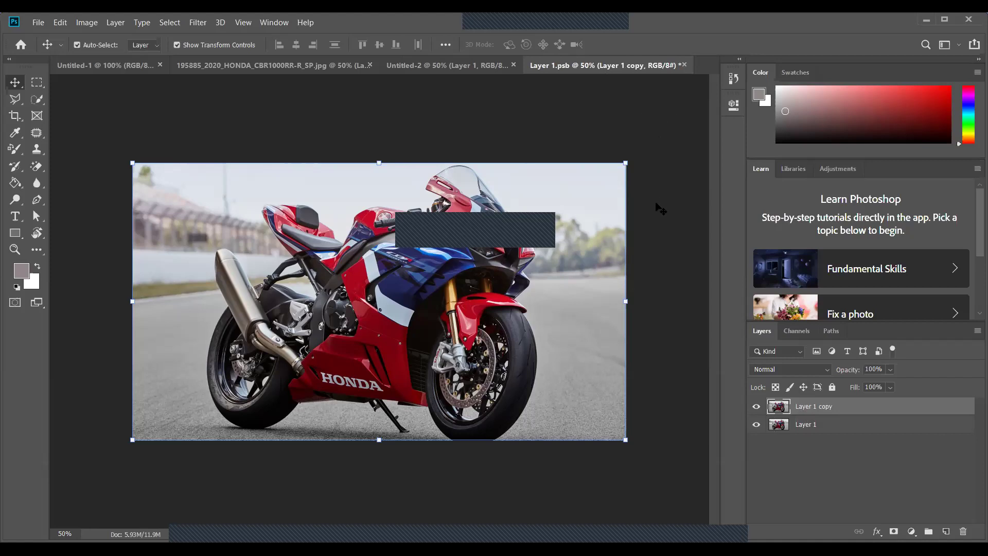
{"action": "left_click", "coordinate": [672, 335]}
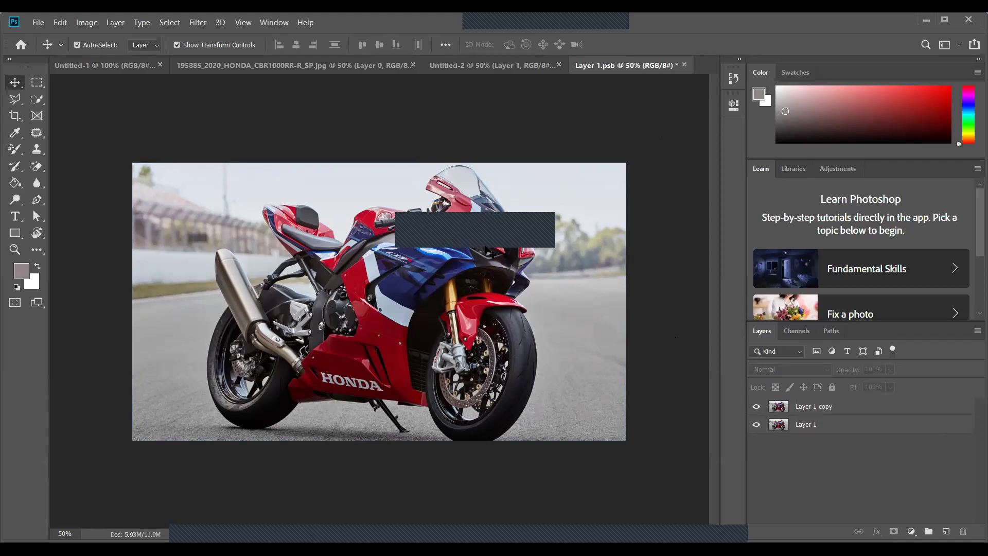
- Copy a rectangular area around the HONDA lettering from Layer 1 copy onto a new layer
{"action": "left_click", "coordinate": [799, 410]}
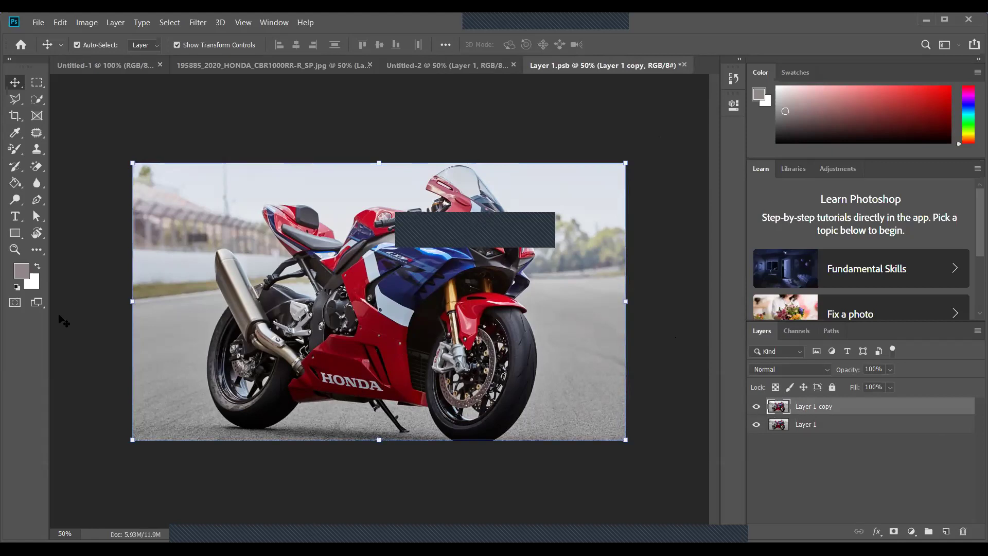
{"action": "left_click", "coordinate": [38, 84]}
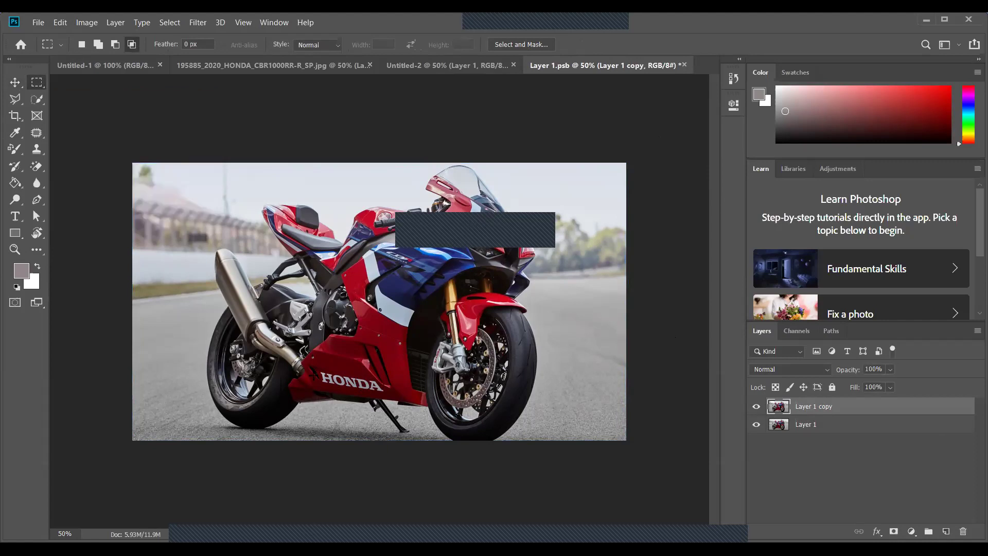
{"action": "left_click_drag", "start_coordinate": [305, 359], "coordinate": [407, 402]}
{"action": "left_click", "coordinate": [756, 406]}
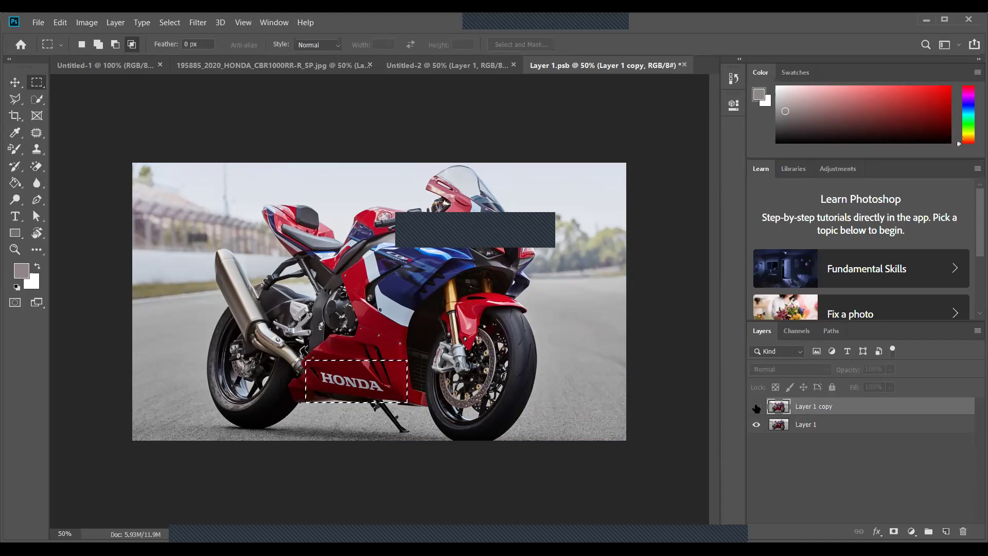
{"action": "left_click", "coordinate": [756, 407]}
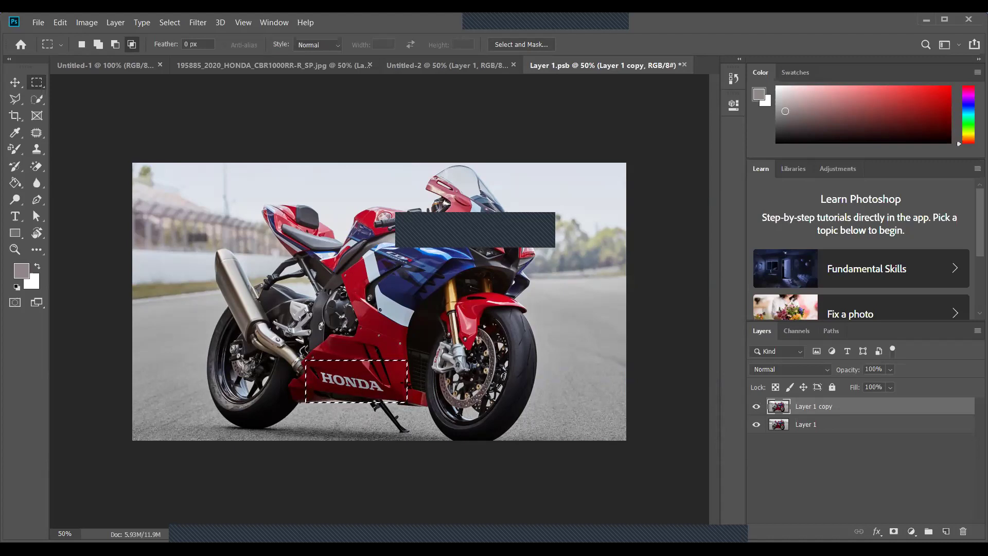
{"action": "key", "text": "ctrl+j"}
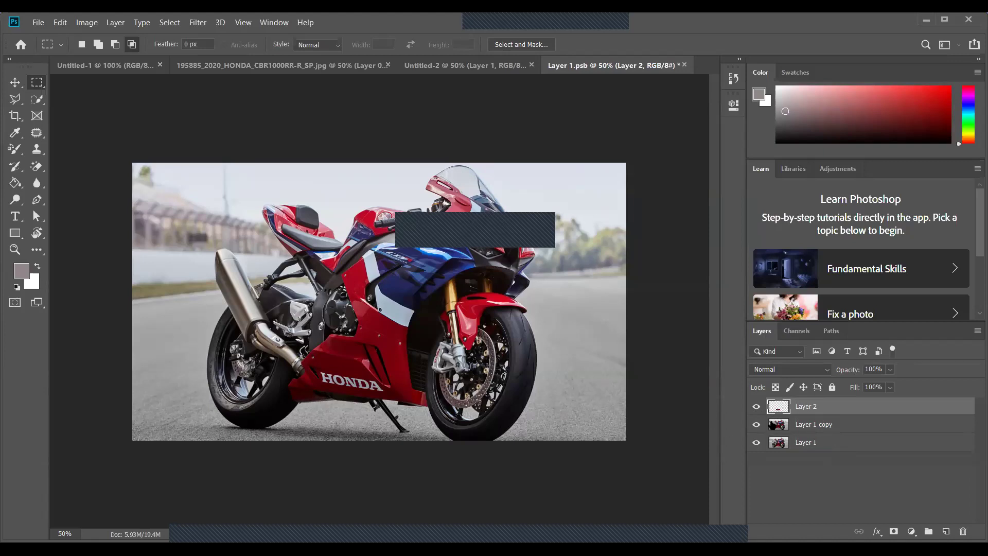
- Temporarily isolate the lettering layer and draw a slightly smaller rectangular selection inside the copied HONDA patch
{"action": "left_click", "coordinate": [756, 424]}
{"action": "left_click", "coordinate": [755, 442]}
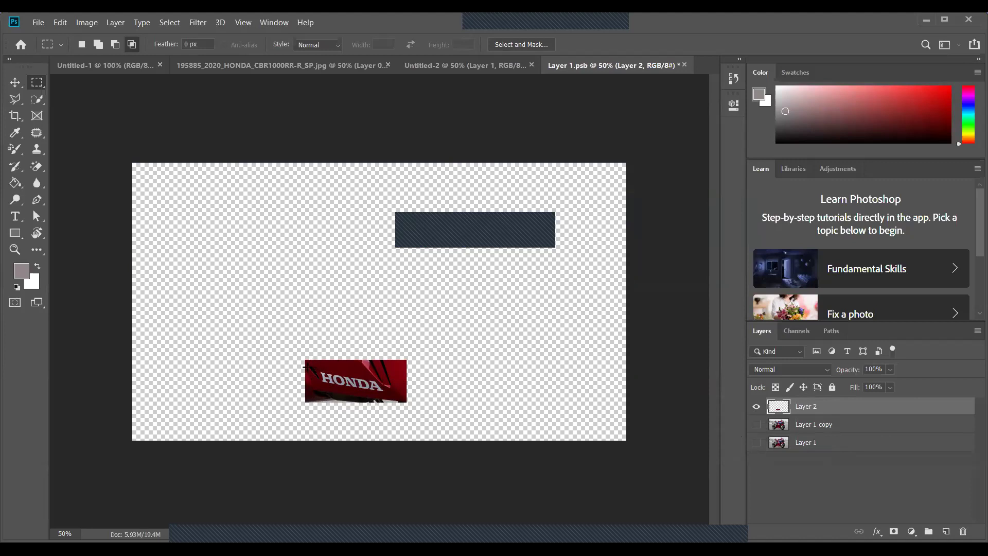
{"action": "left_click_drag", "start_coordinate": [307, 367], "coordinate": [403, 402]}
{"action": "left_click", "coordinate": [755, 424]}
{"action": "left_click", "coordinate": [756, 441]}
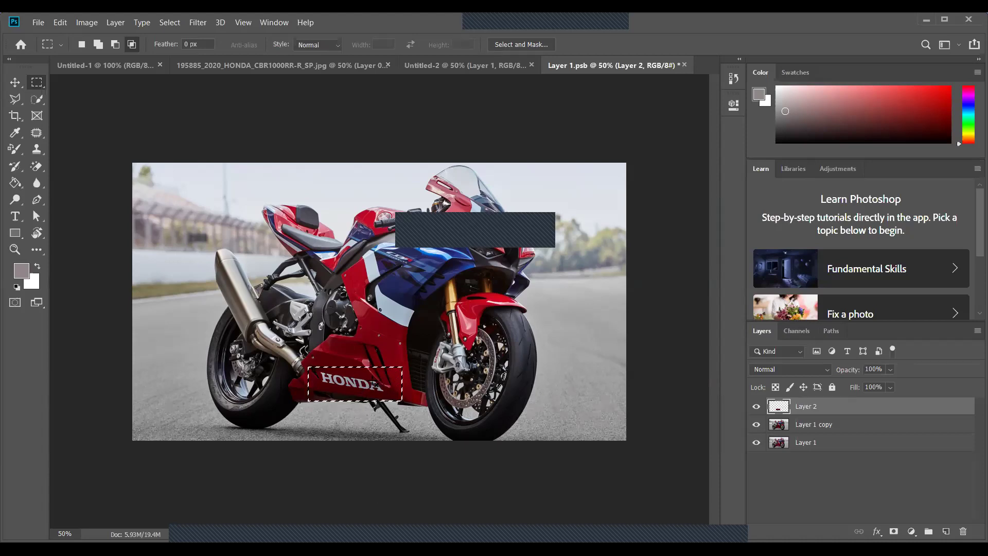
- Try to fill the selected HONDA lettering with Content-Aware and Color Adaptation, and clear the selection
{"action": "right_click", "coordinate": [373, 379]}
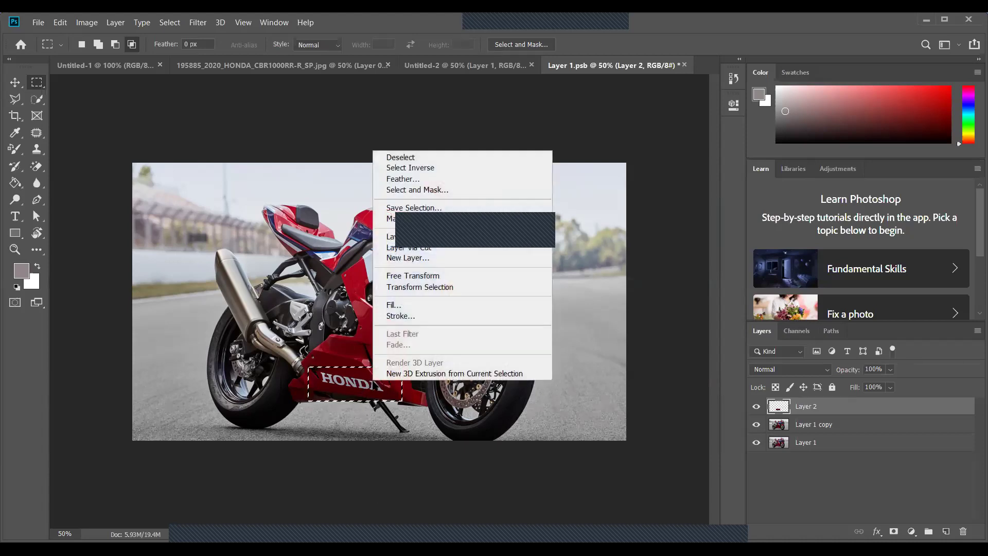
{"action": "left_click", "coordinate": [396, 307]}
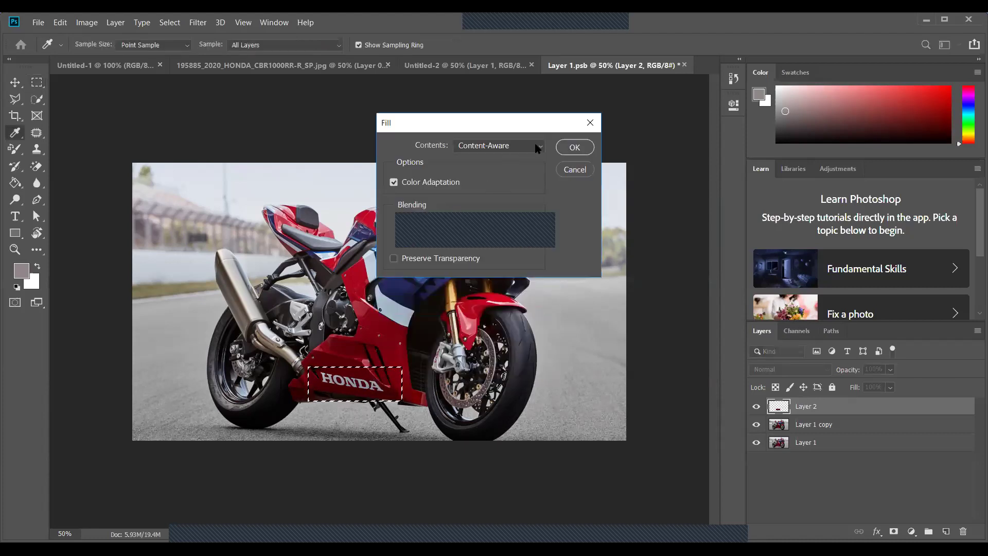
{"action": "left_click", "coordinate": [574, 147]}
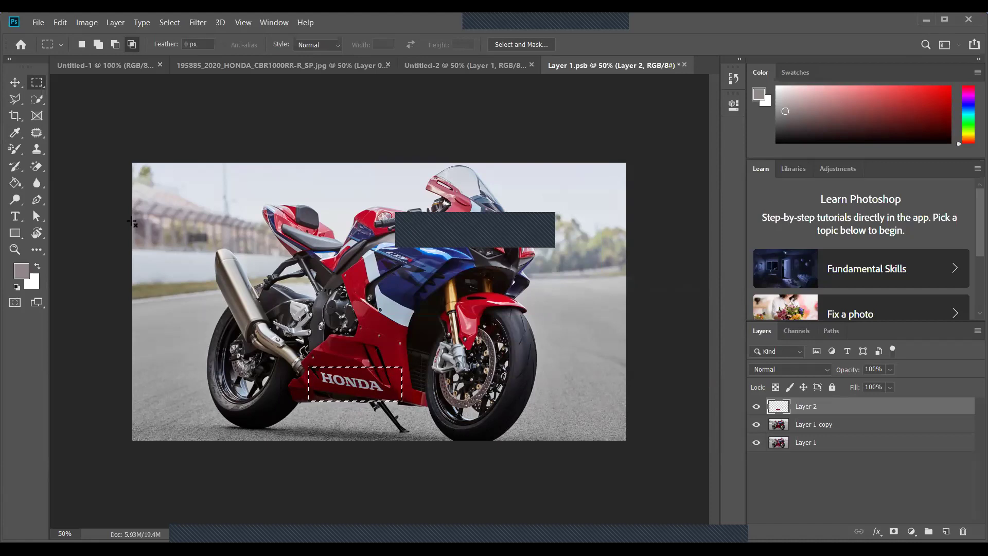
{"action": "left_click", "coordinate": [15, 82]}
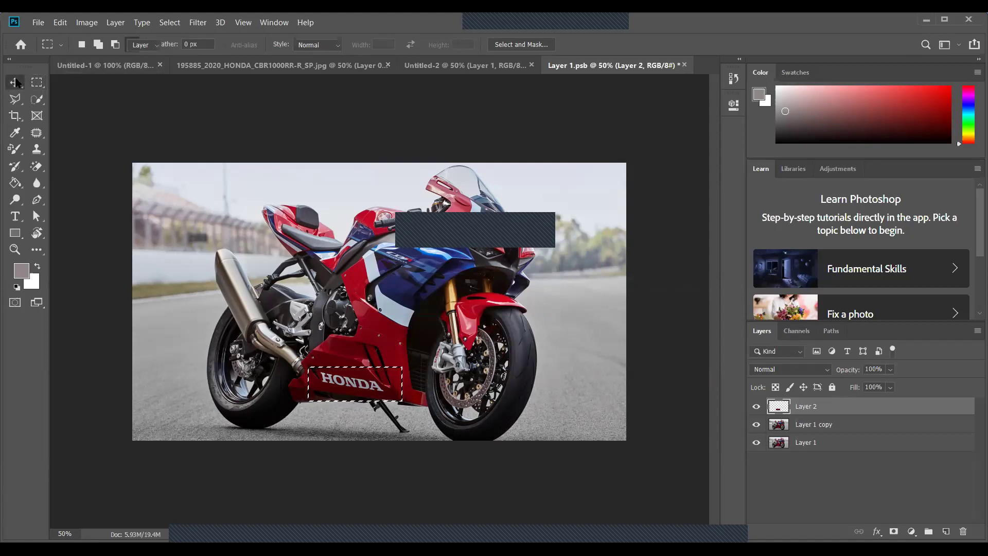
{"action": "left_click", "coordinate": [347, 433]}
{"action": "key", "text": "ctrl+d"}
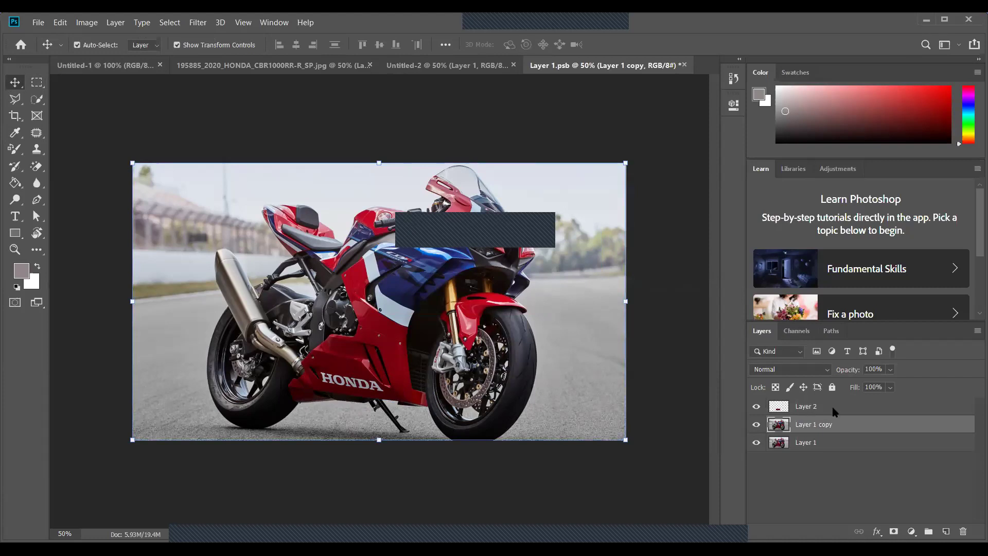
- Draw a tight rectangular selection around the HONDA lettering and make Layer 2 the active layer
{"action": "left_click", "coordinate": [784, 410]}
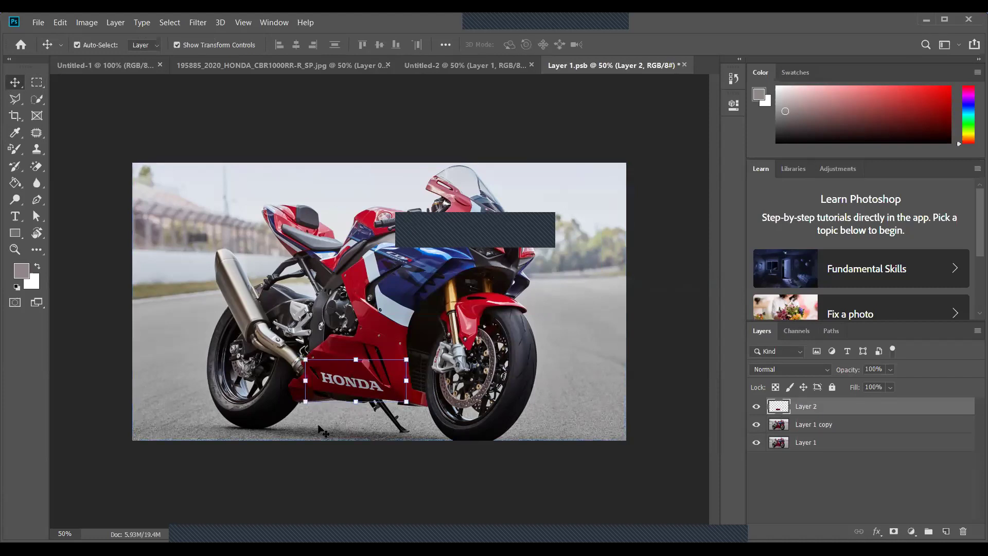
{"action": "left_click", "coordinate": [324, 406]}
{"action": "left_click", "coordinate": [187, 141]}
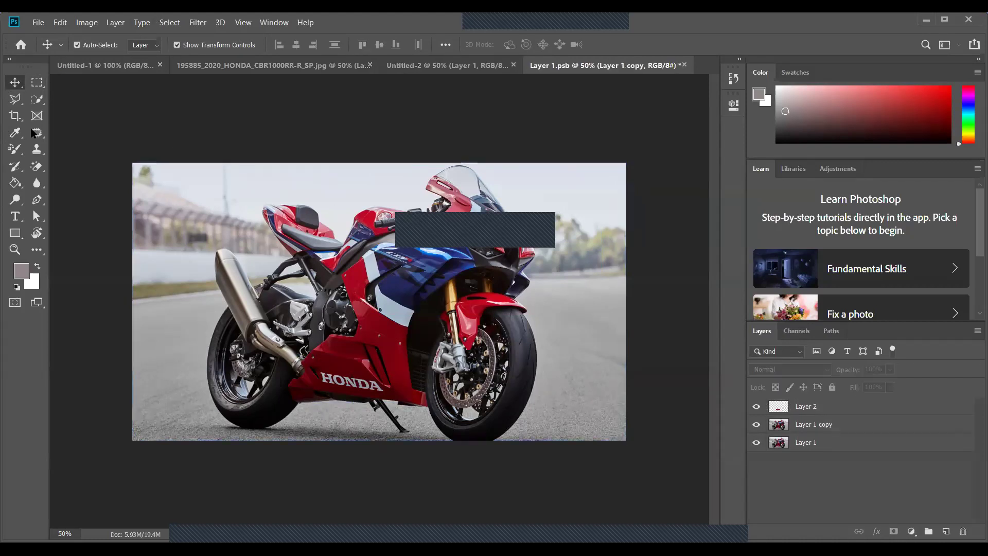
{"action": "left_click", "coordinate": [36, 82]}
{"action": "left_click_drag", "start_coordinate": [318, 371], "coordinate": [395, 393]}
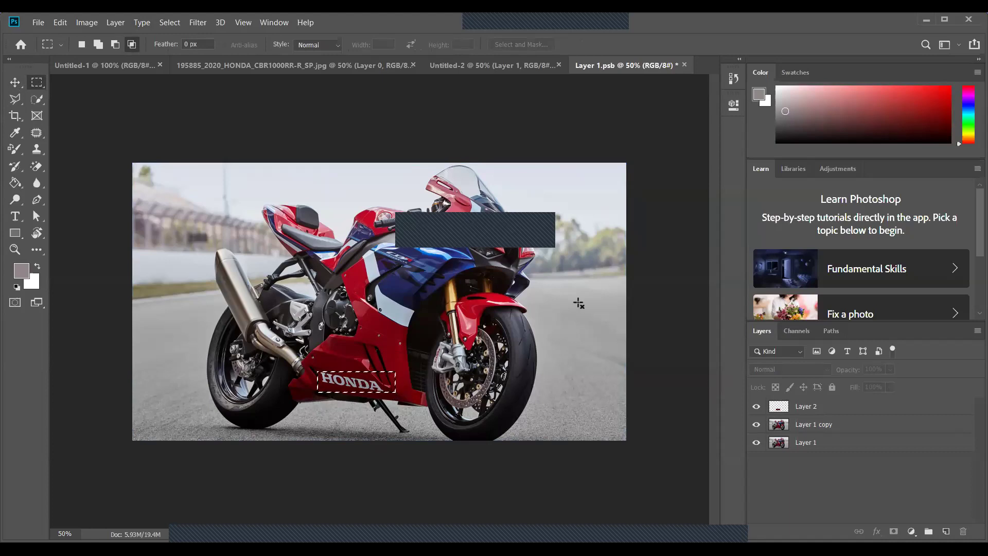
{"action": "key", "text": "shift"}
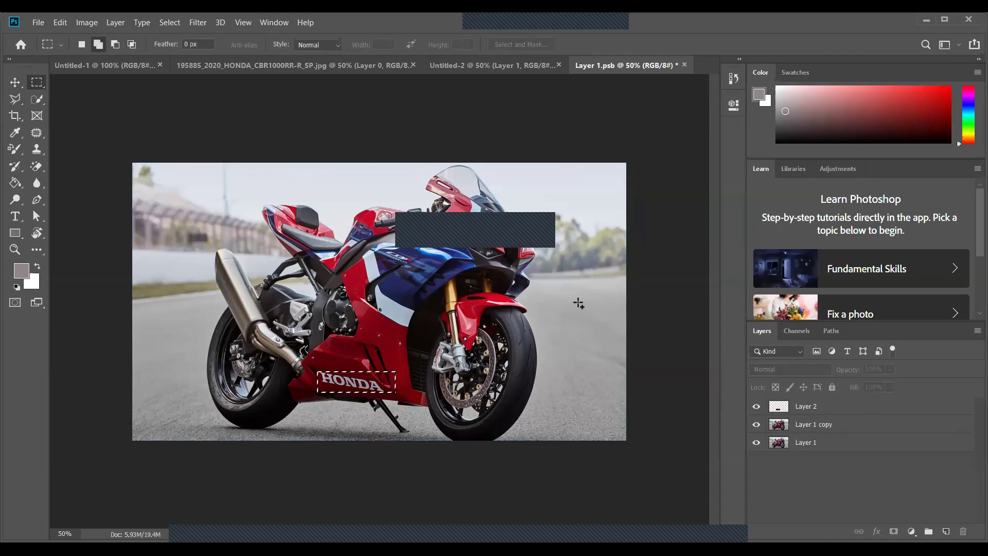
{"action": "key", "text": "shift+alt"}
{"action": "right_click", "coordinate": [357, 379]}
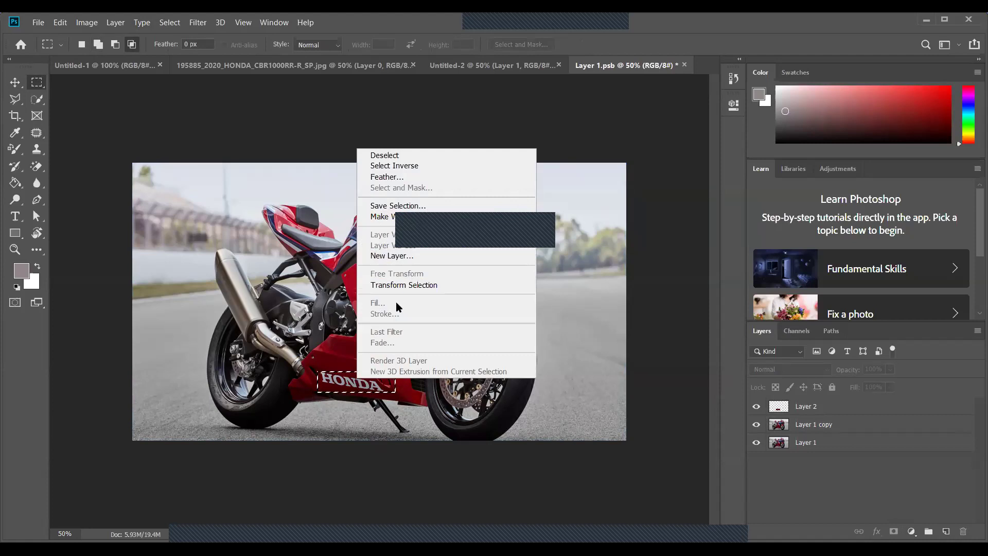
{"action": "left_click", "coordinate": [626, 370]}
{"action": "left_click", "coordinate": [781, 410]}
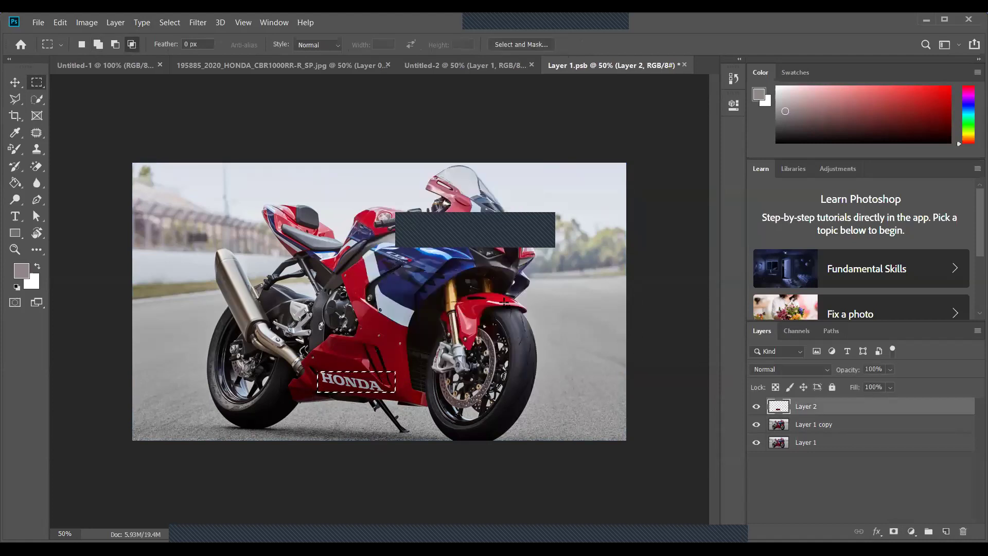
- Fill the selected HONDA lettering on Layer 2 with Content-Aware and Color Adaptation, and clear the selection
{"action": "key", "text": "shift"}
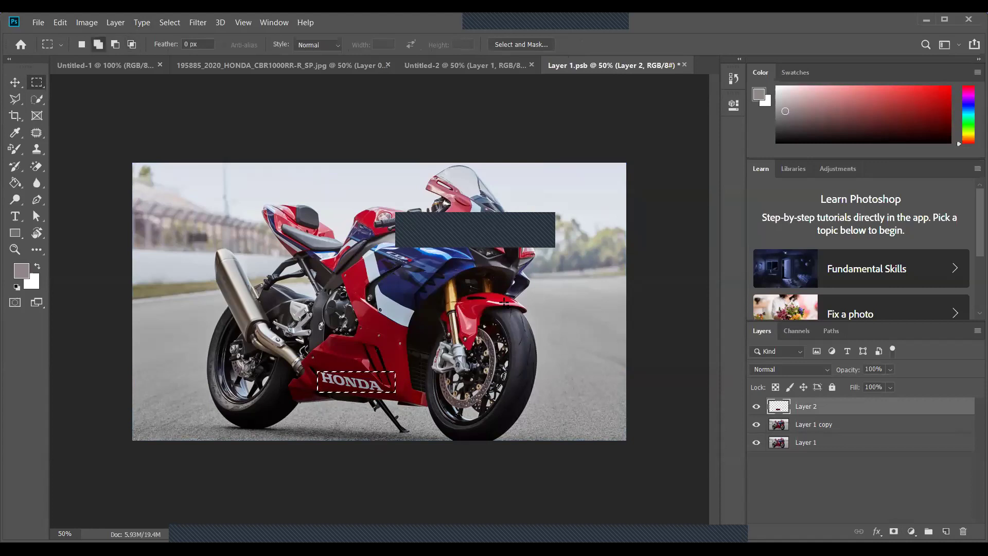
{"action": "key", "text": "shift+F5"}
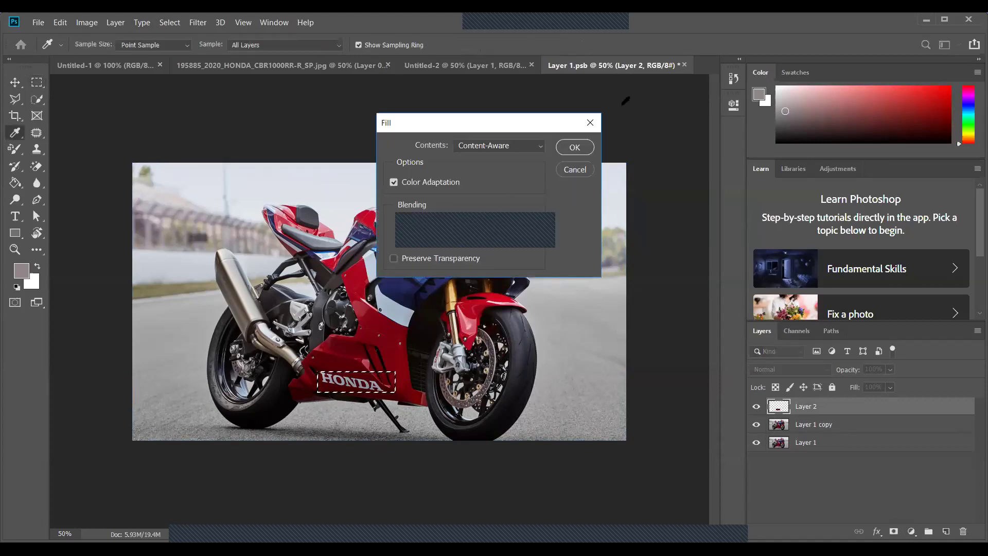
{"action": "left_click", "coordinate": [574, 148]}
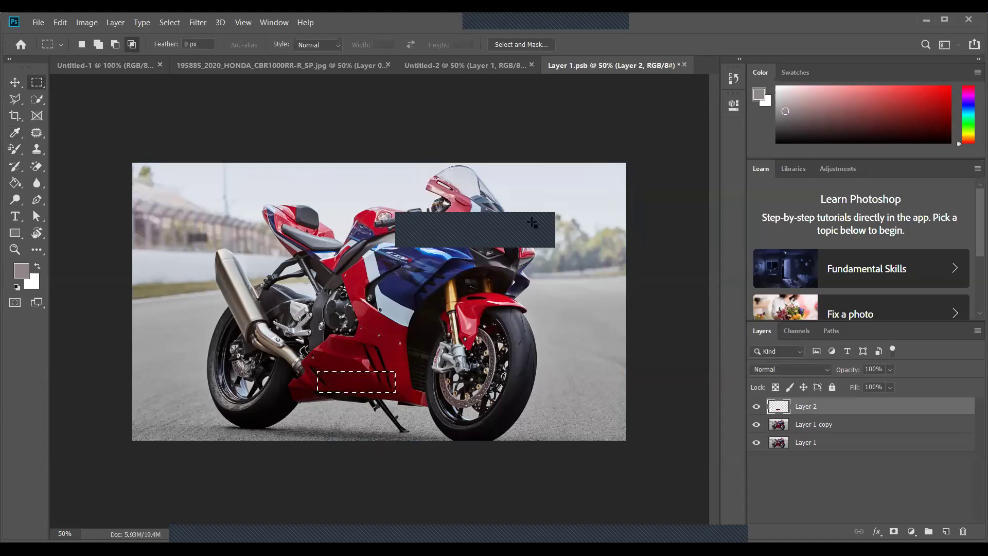
{"action": "key", "text": "v"}
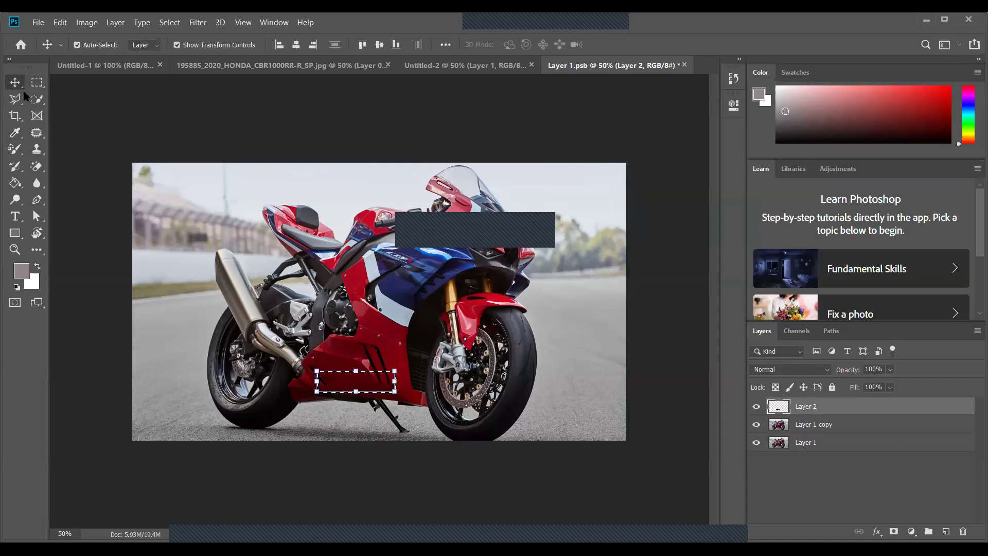
{"action": "left_click", "coordinate": [371, 419]}
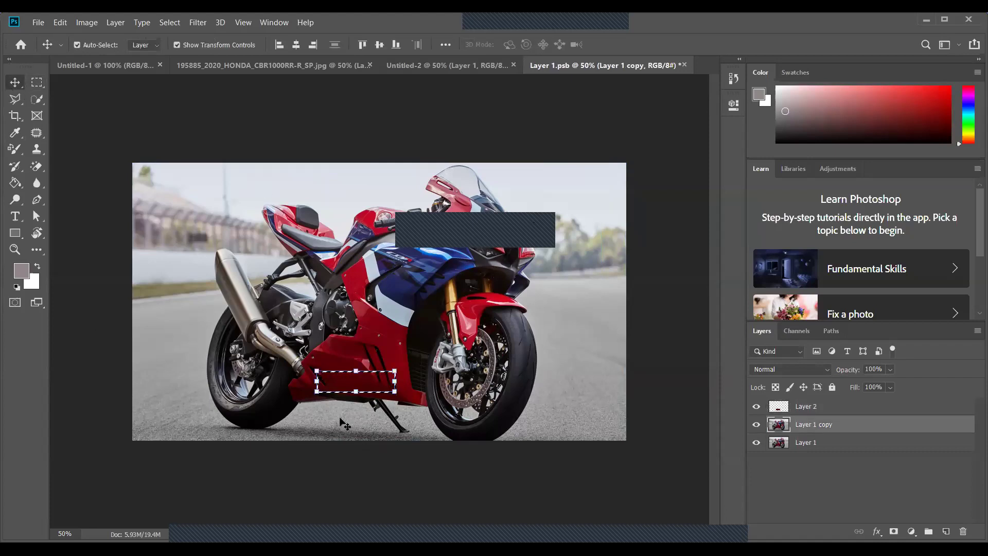
{"action": "key", "text": "ctrl+d"}
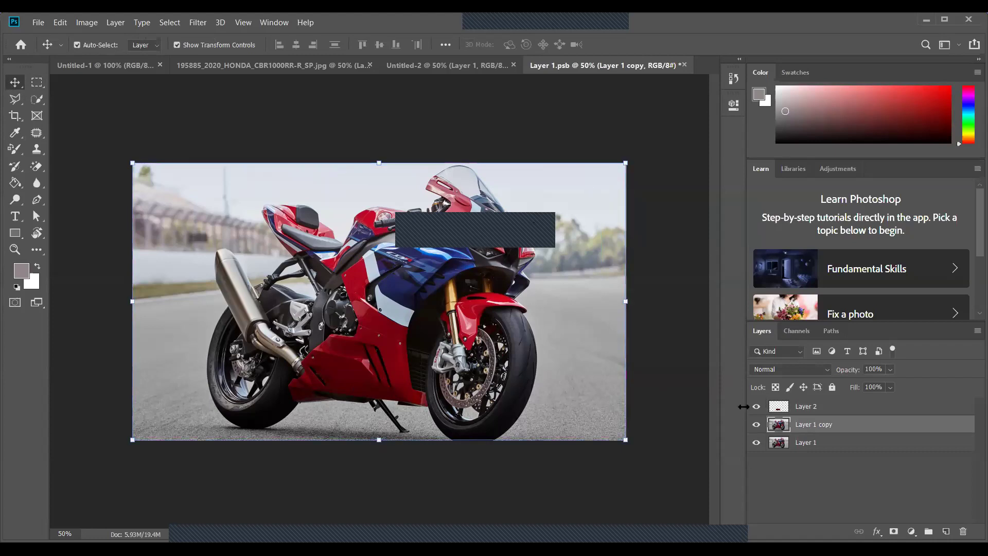
{"action": "left_click", "coordinate": [805, 408]}
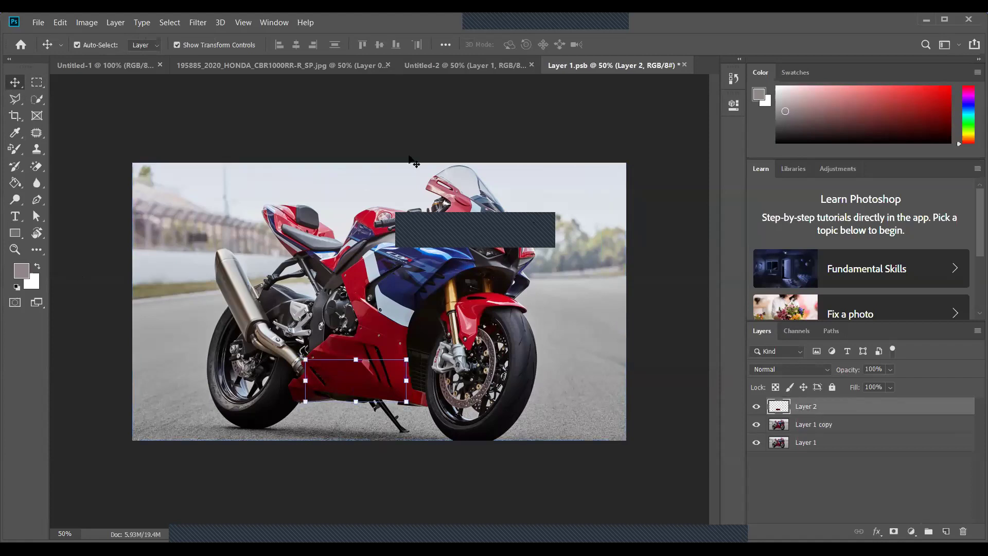
{"action": "left_click", "coordinate": [326, 210]}
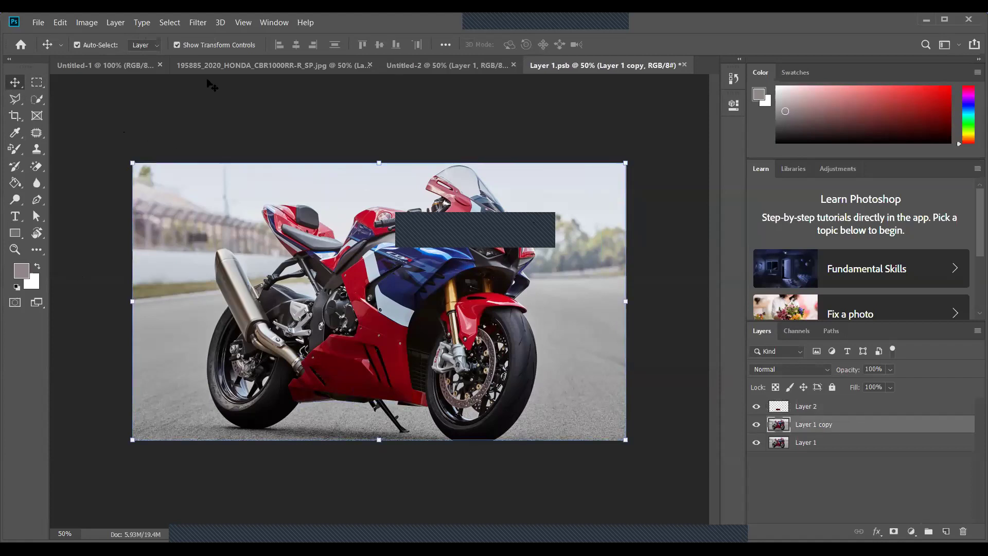
- Open the SUZUKI logo PNG from New folder (6) and try to bring the logo into Layer 1.psb
{"action": "left_click", "coordinate": [37, 22]}
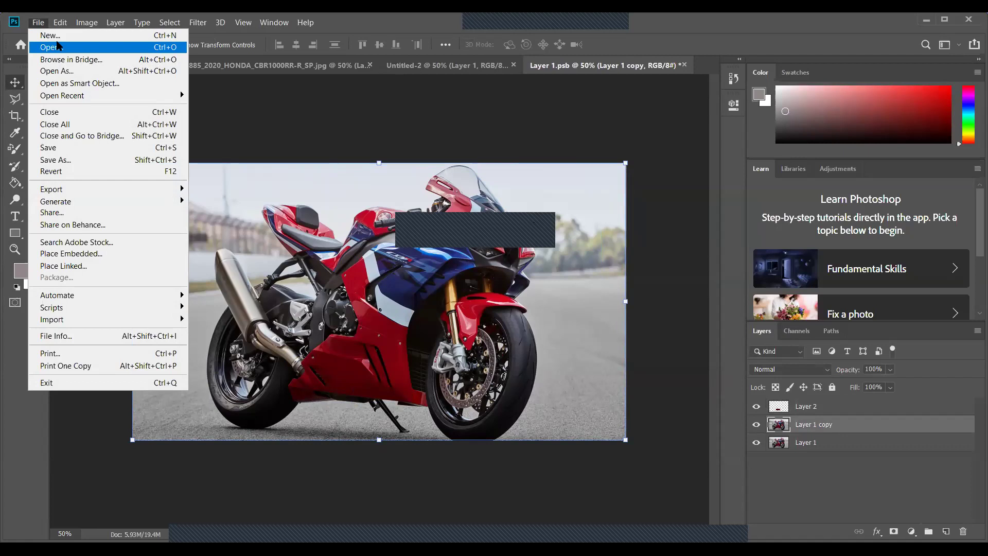
{"action": "left_click", "coordinate": [58, 47]}
{"action": "scroll", "coordinate": [280, 160], "scroll_direction": "down", "scroll_amount": 4}
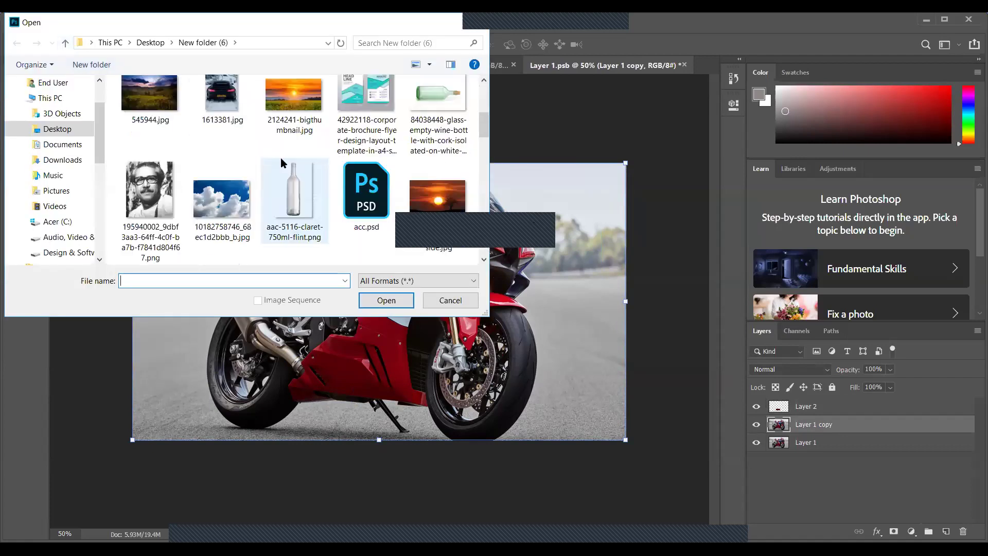
{"action": "scroll", "coordinate": [281, 160], "scroll_direction": "down", "scroll_amount": 10}
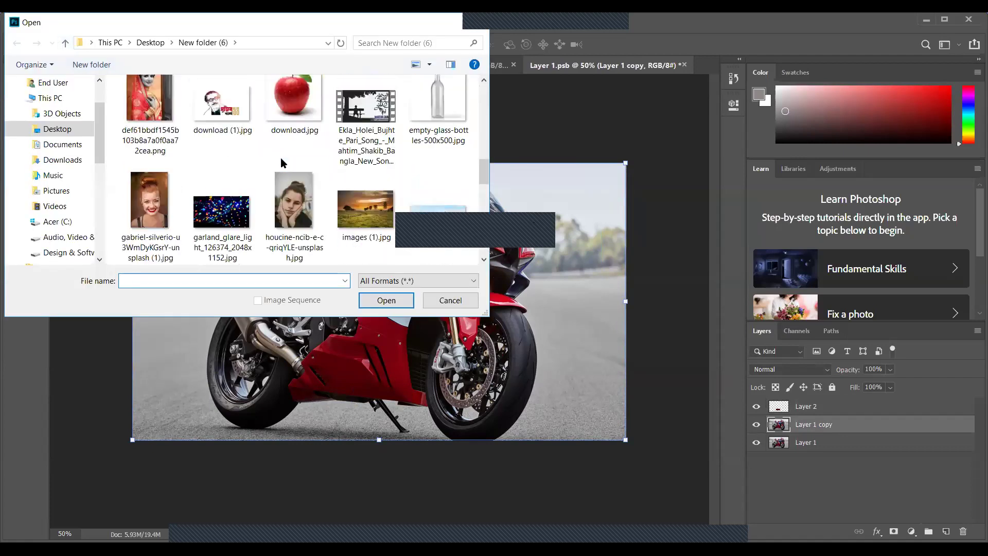
{"action": "scroll", "coordinate": [281, 162], "scroll_direction": "down", "scroll_amount": 8}
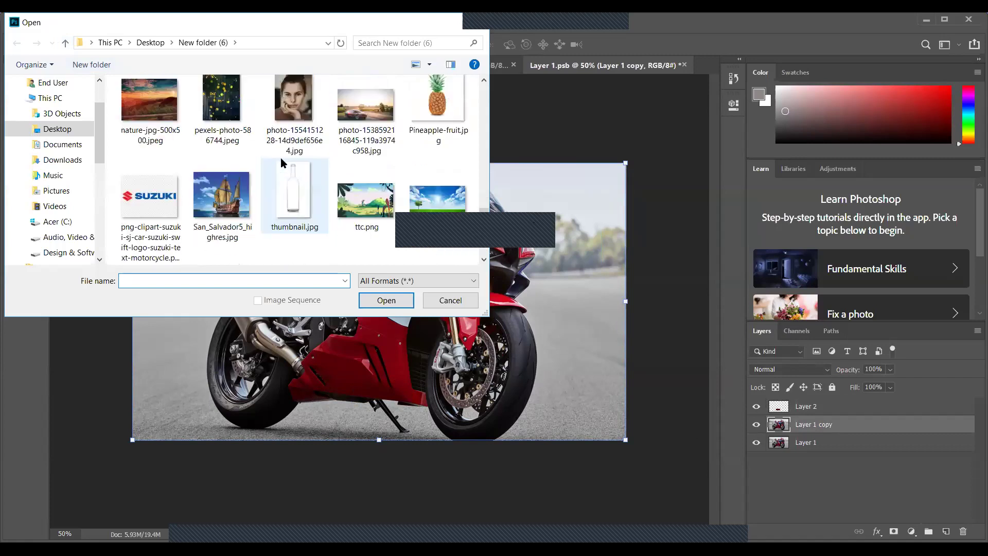
{"action": "left_click", "coordinate": [152, 206]}
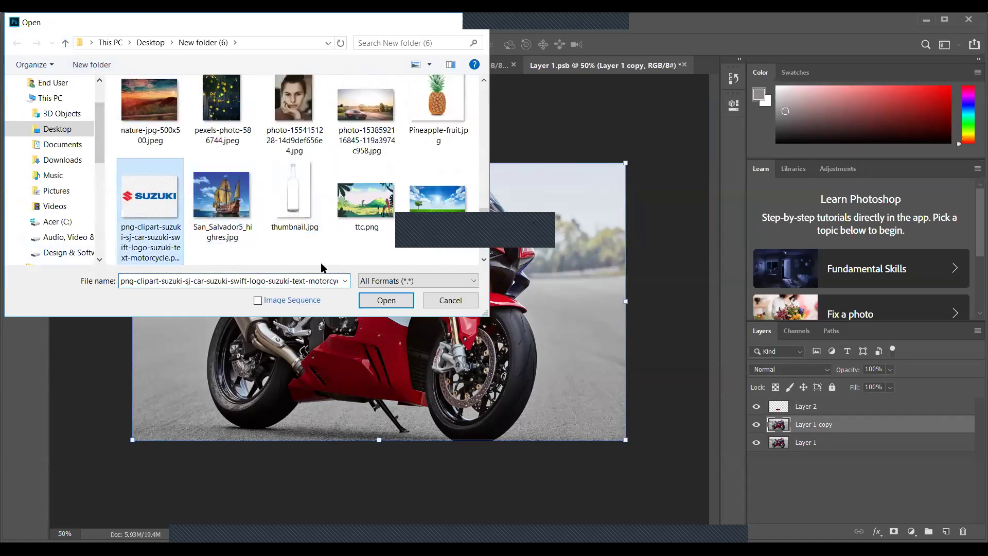
{"action": "left_click", "coordinate": [391, 302]}
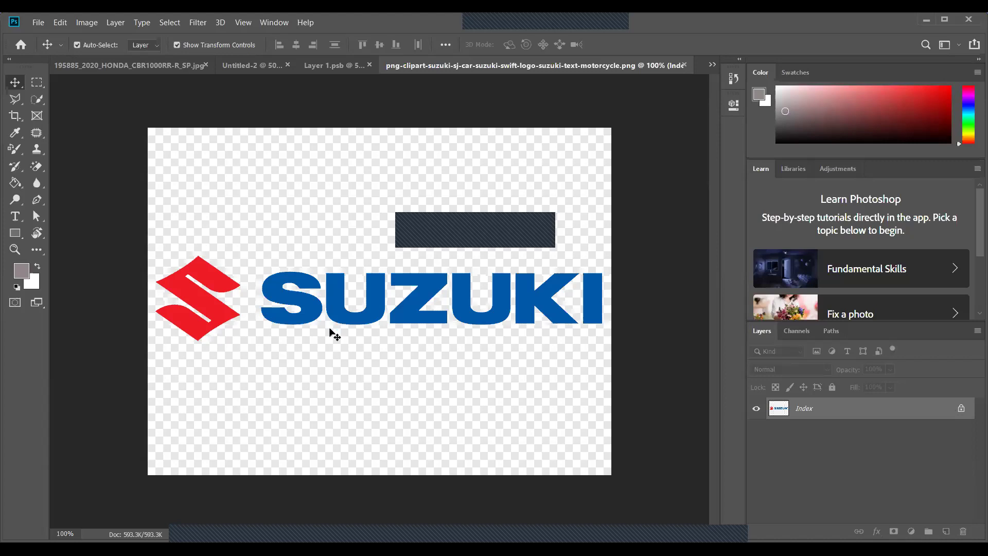
{"action": "left_click_drag", "start_coordinate": [430, 317], "coordinate": [291, 459]}
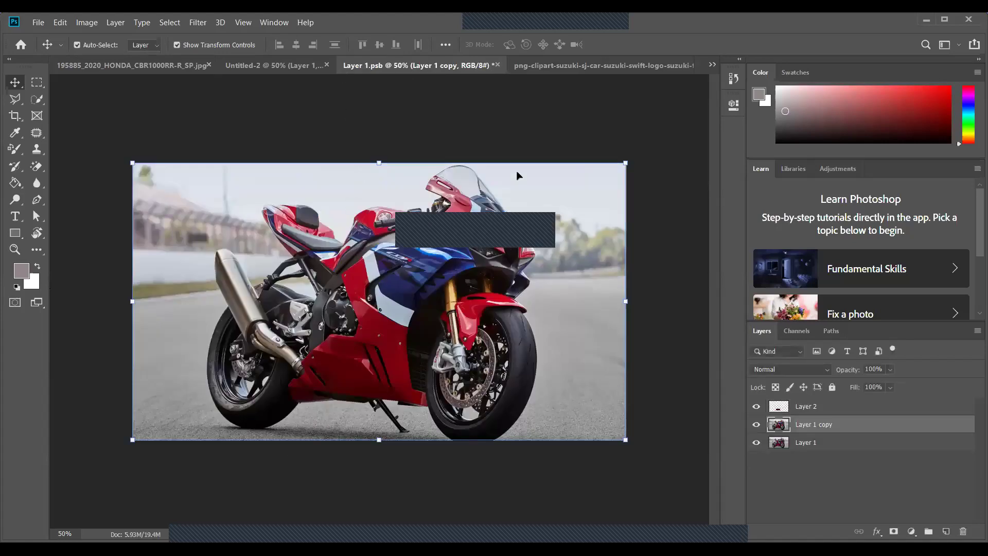
{"action": "left_click", "coordinate": [603, 66]}
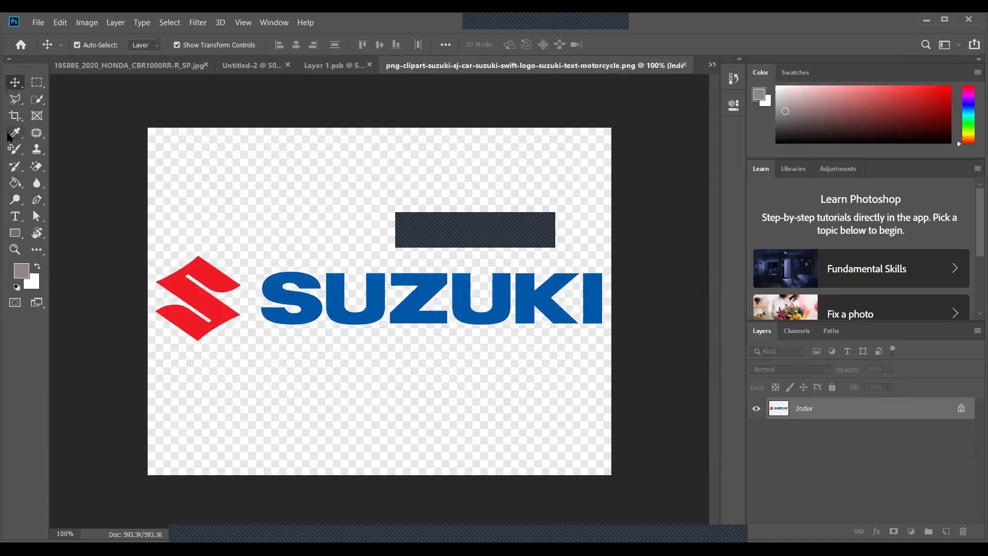
- Select the background around the SUZUKI logo with the Magic Wand, delete it, and clear the selection
{"action": "left_click_drag", "start_coordinate": [36, 98], "coordinate": [72, 105]}
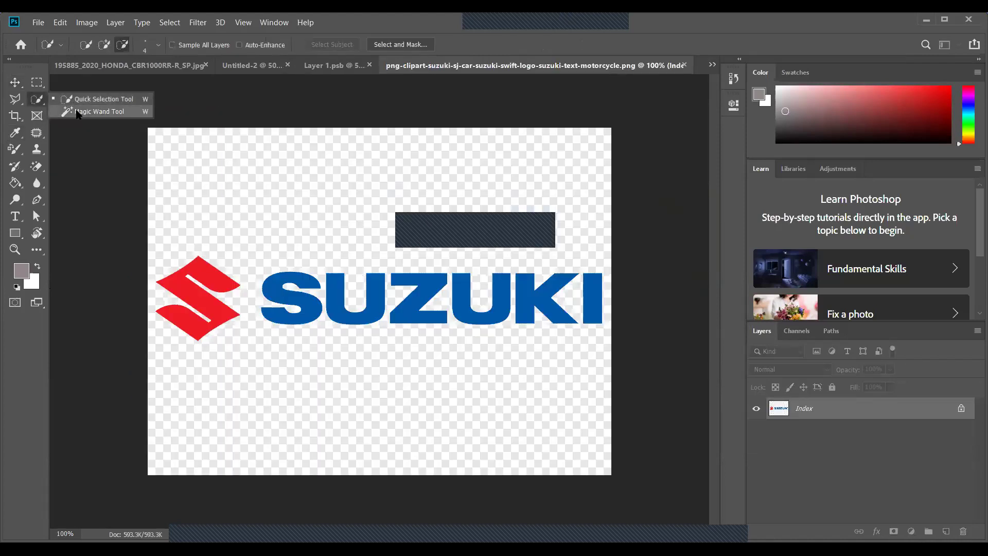
{"action": "left_click", "coordinate": [77, 112]}
{"action": "left_click", "coordinate": [332, 267]}
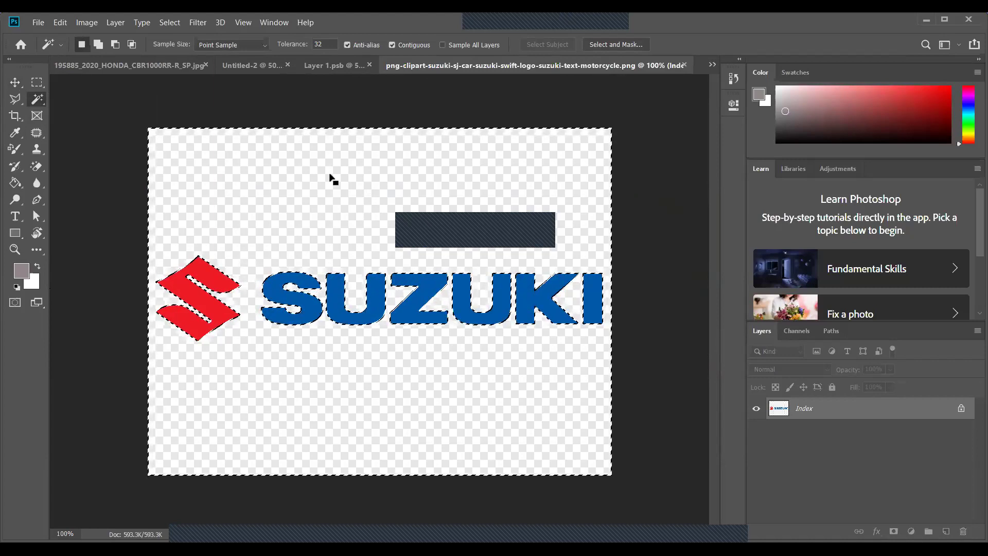
{"action": "key", "text": "BackSpace"}
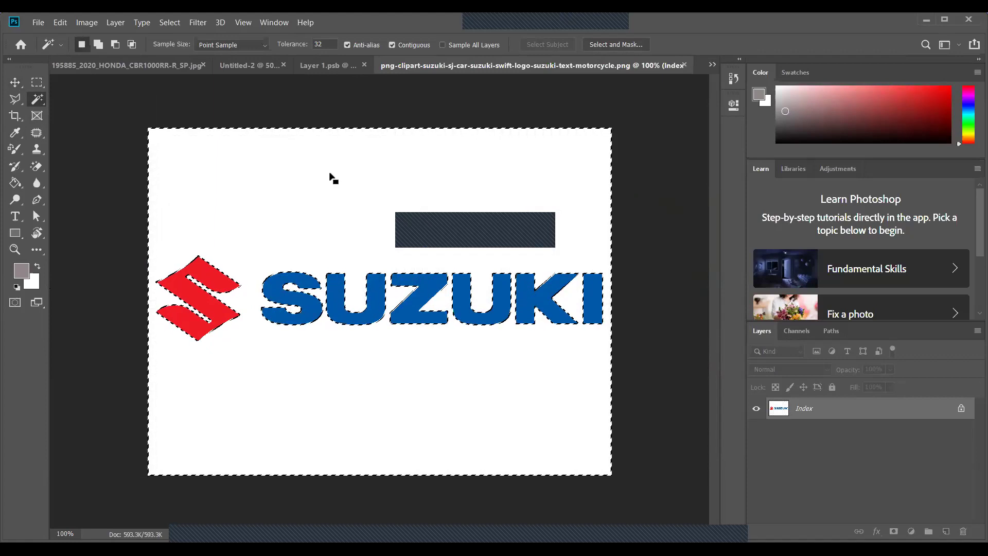
{"action": "key", "text": "ctrl+d"}
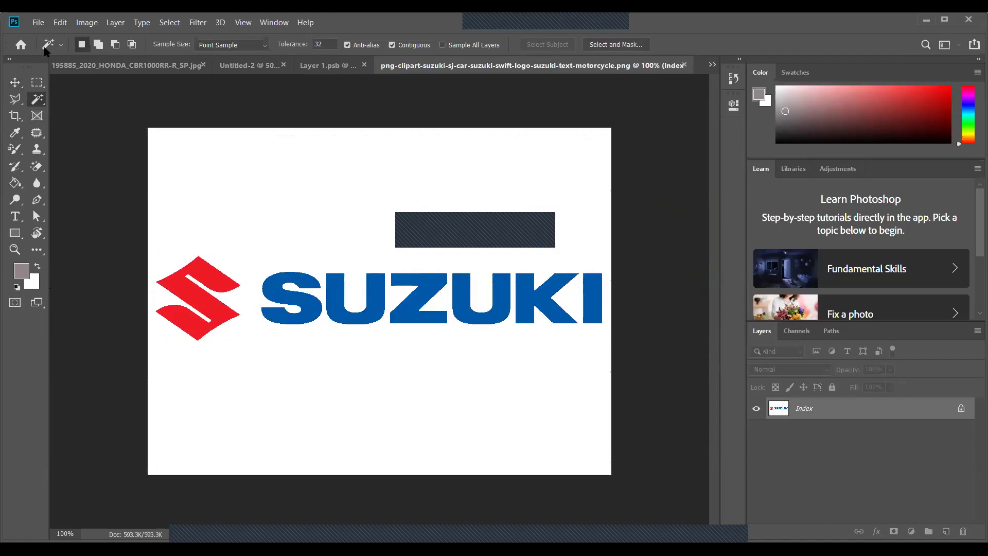
- Shift the SUZUKI logo up within its image and try to move it into Layer 1.psb
{"action": "left_click", "coordinate": [15, 83]}
{"action": "left_click_drag", "start_coordinate": [359, 316], "coordinate": [304, 257]}
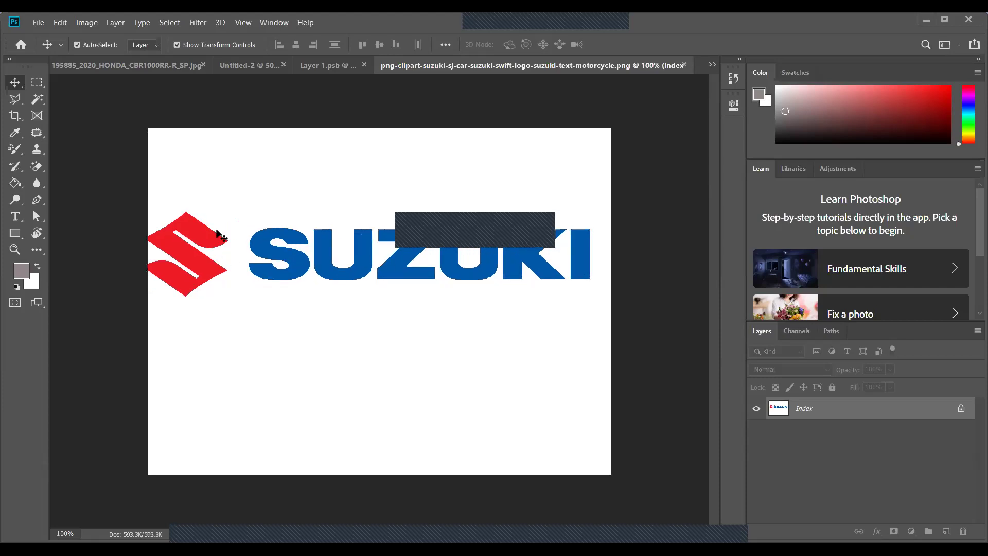
{"action": "left_click_drag", "start_coordinate": [369, 265], "coordinate": [376, 294]}
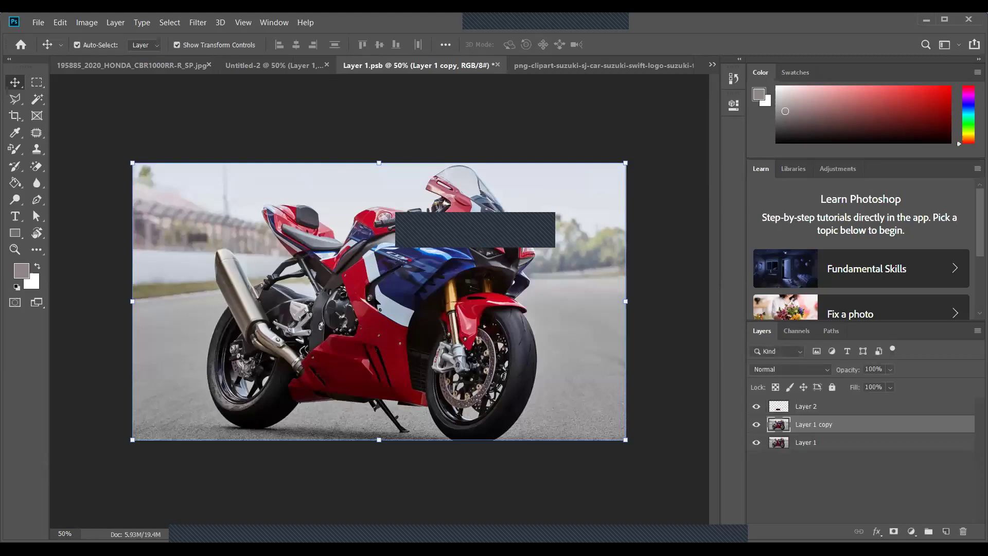
- Make Layer 2 active in Layer 1.psb and try again to move the SUZUKI logo into that document
{"action": "left_click", "coordinate": [808, 411]}
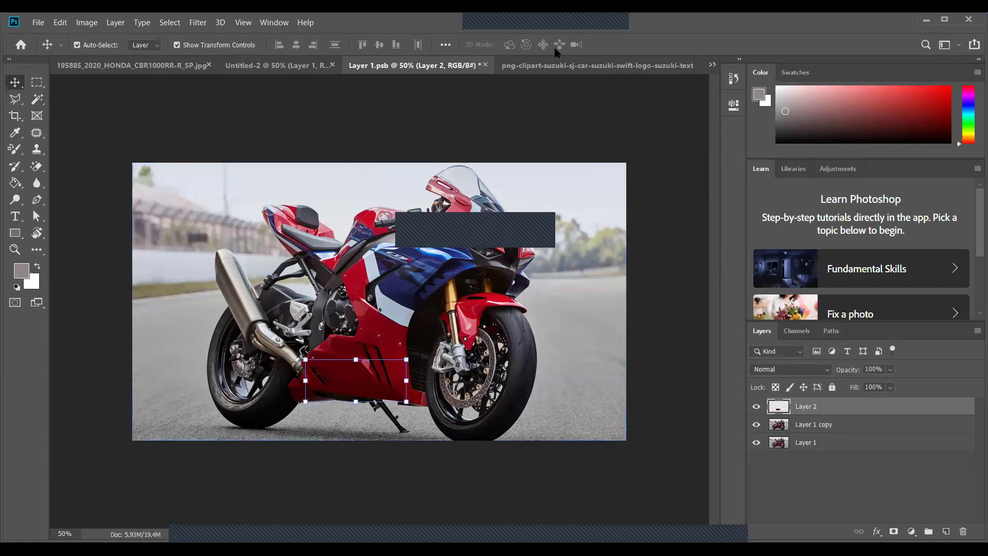
{"action": "left_click", "coordinate": [558, 65]}
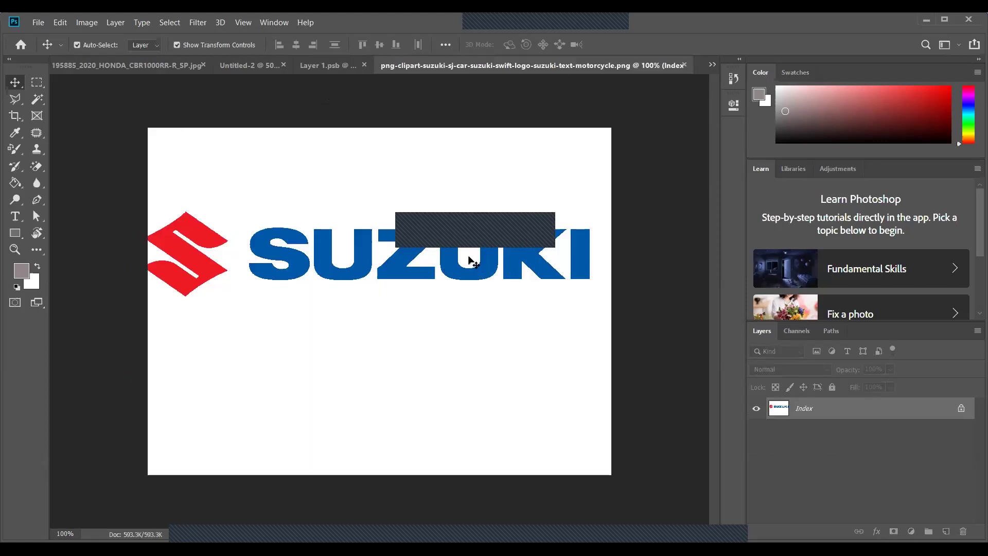
{"action": "left_click_drag", "start_coordinate": [479, 278], "coordinate": [574, 333]}
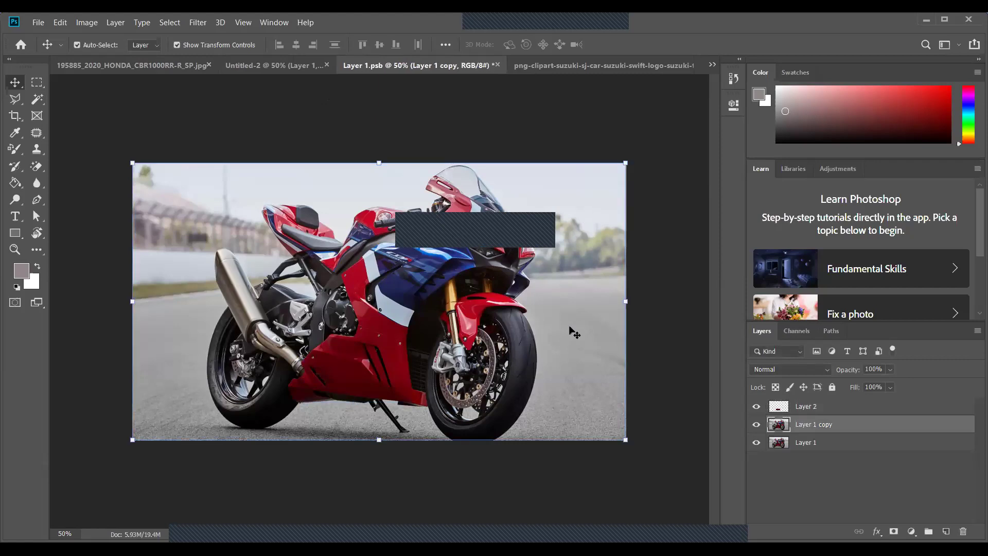
- Make Layer 1 active in Layer 1.psb and try once more to transfer the SUZUKI logo into it
{"action": "left_click", "coordinate": [825, 408]}
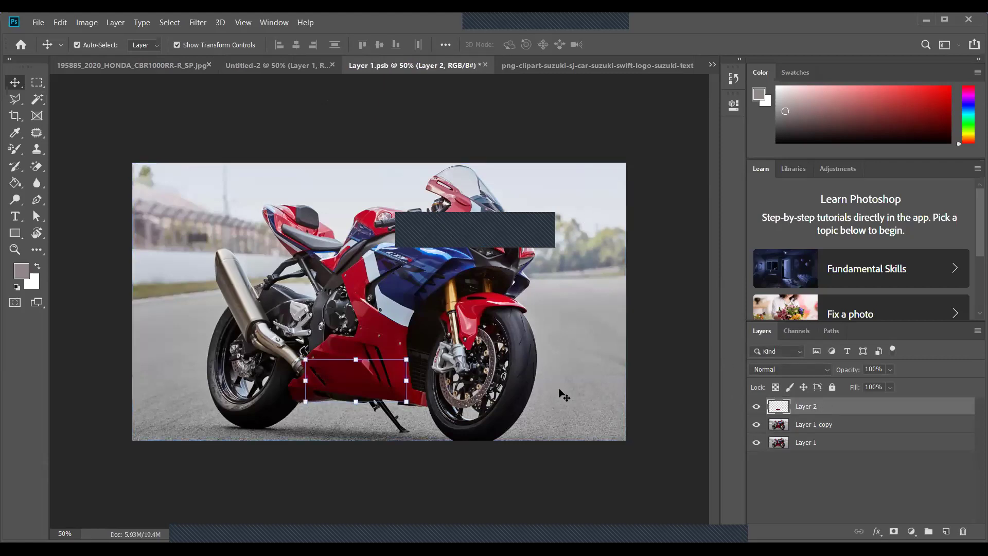
{"action": "left_click", "coordinate": [637, 420]}
{"action": "left_click", "coordinate": [813, 443]}
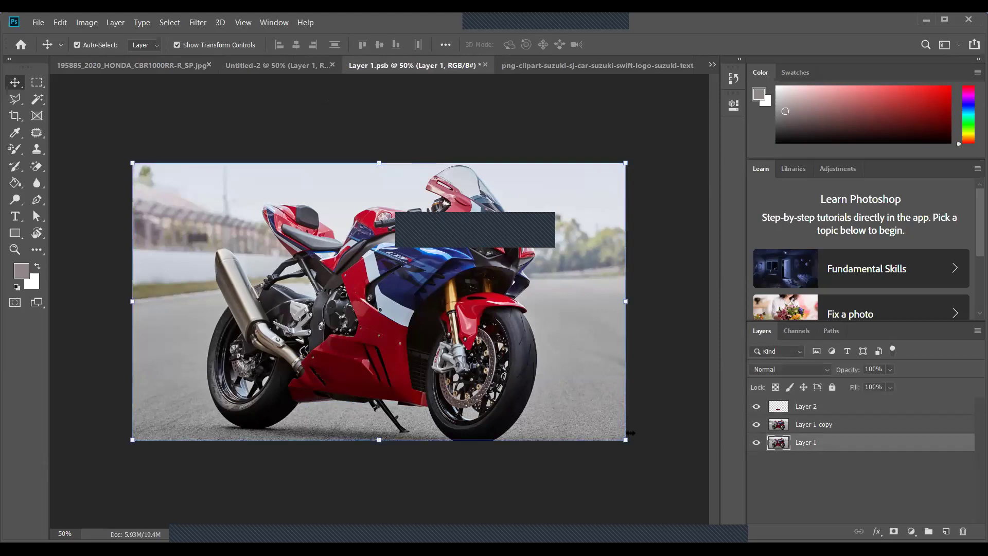
{"action": "left_click", "coordinate": [577, 67]}
{"action": "left_click_drag", "start_coordinate": [491, 275], "coordinate": [565, 239]}
- Temporarily hide Layer 1 and Layer 1 copy and try to transfer the SUZUKI logo onto the motorcycle document
{"action": "left_click", "coordinate": [756, 442]}
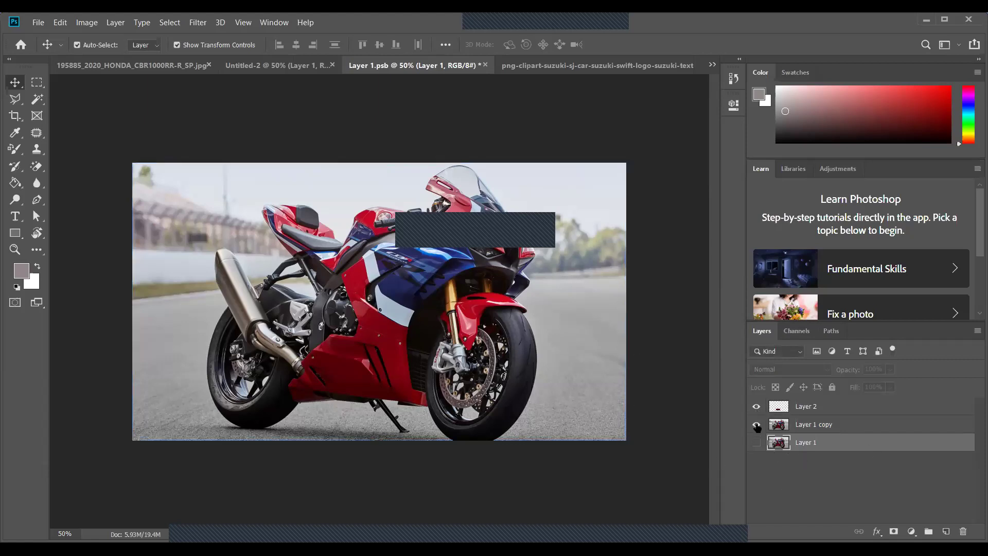
{"action": "left_click", "coordinate": [756, 423]}
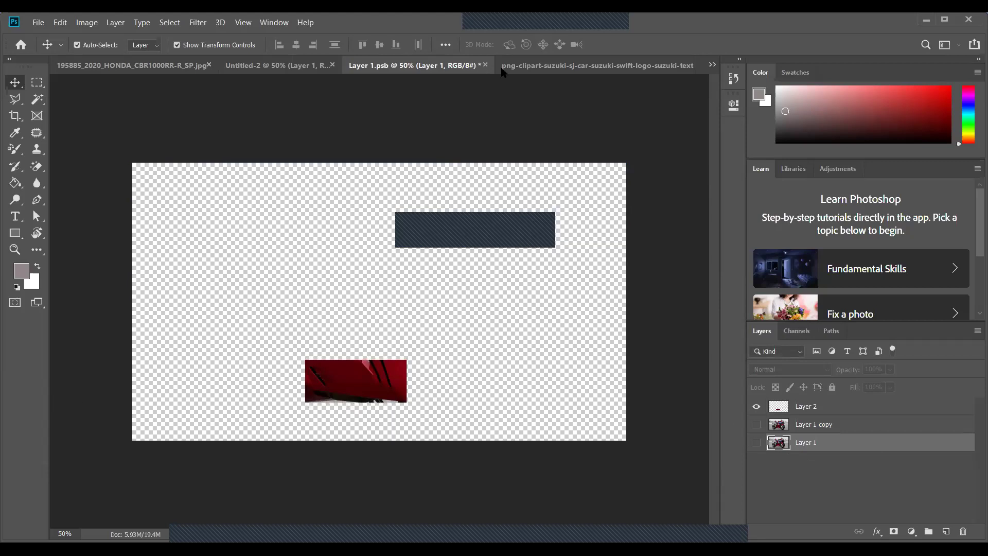
{"action": "left_click", "coordinate": [541, 70]}
{"action": "left_click_drag", "start_coordinate": [463, 281], "coordinate": [384, 256]}
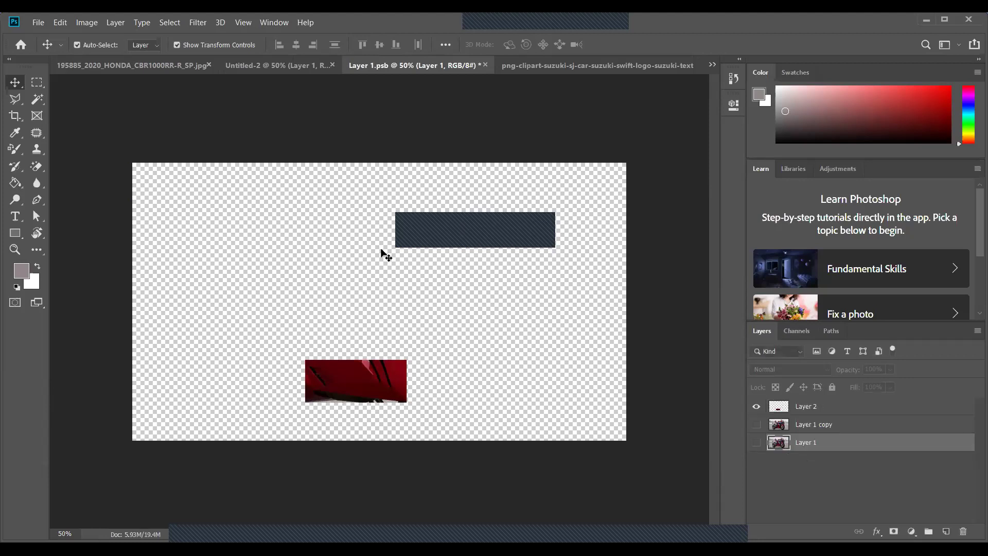
{"action": "left_click", "coordinate": [756, 442]}
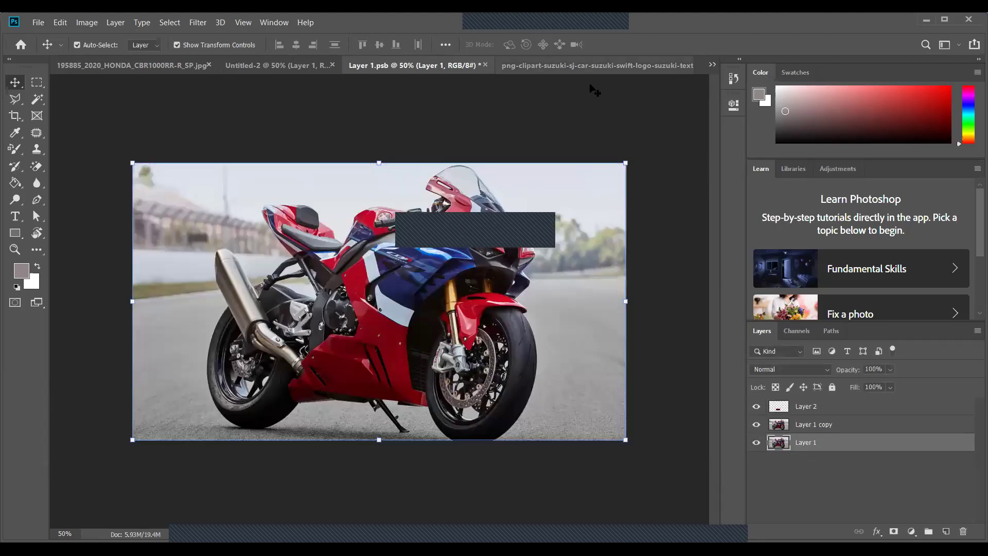
- Shift the SUZUKI logo down within its image, draw a rectangular selection around the wordmark, and clear the selection
{"action": "left_click", "coordinate": [594, 65]}
{"action": "left_click_drag", "start_coordinate": [403, 273], "coordinate": [406, 309]}
{"action": "left_click", "coordinate": [36, 82]}
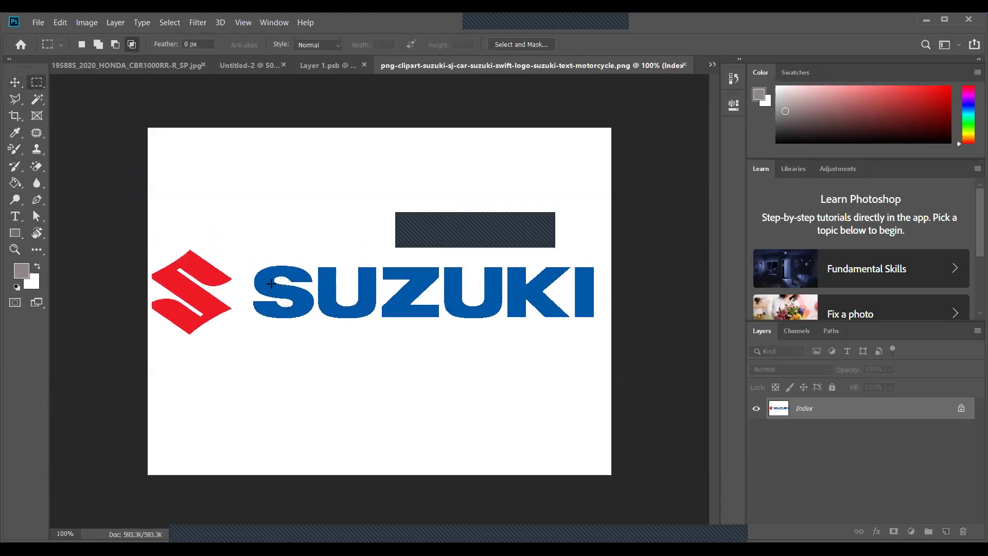
{"action": "left_click_drag", "start_coordinate": [256, 255], "coordinate": [593, 357]}
{"action": "left_click", "coordinate": [15, 82]}
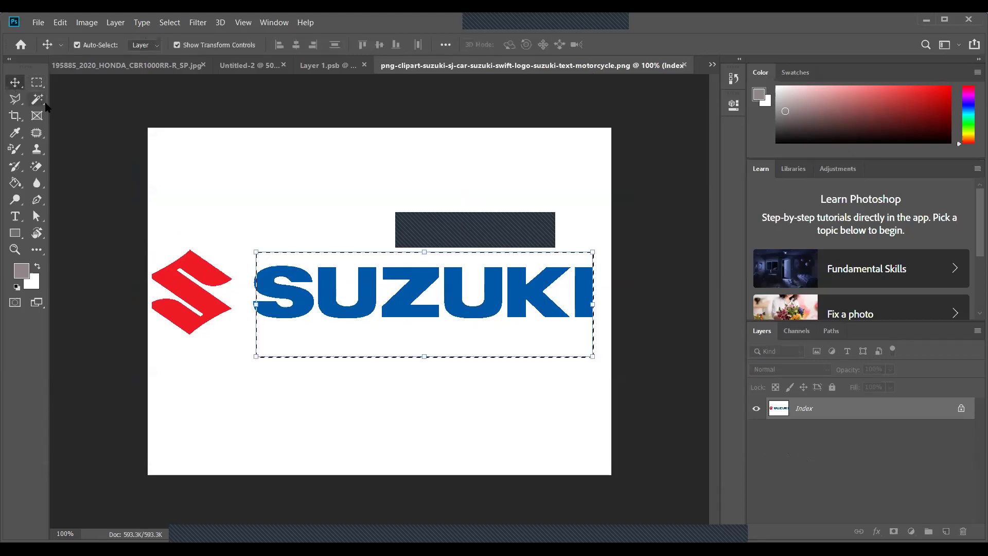
{"action": "key", "text": "ctrl+d"}
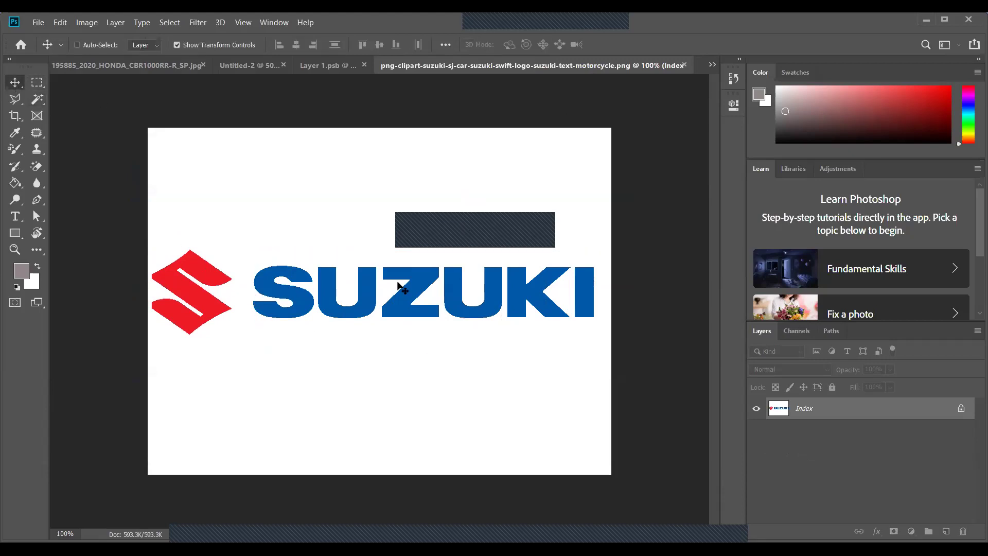
- Reposition the logo within its image and draw a new rectangular selection around the blue SUZUKI wordmark
{"action": "left_click_drag", "start_coordinate": [231, 262], "coordinate": [608, 312]}
{"action": "left_click", "coordinate": [39, 82]}
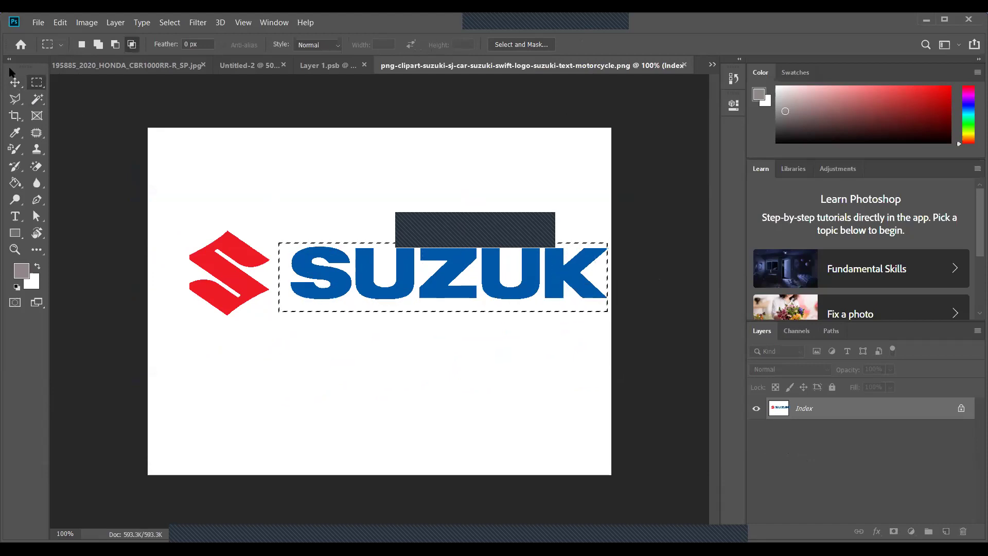
- Select the white background with the Magic Wand and restrict the selection to a rectangle around the blue SUZUKI wordmark
{"action": "left_click", "coordinate": [43, 98]}
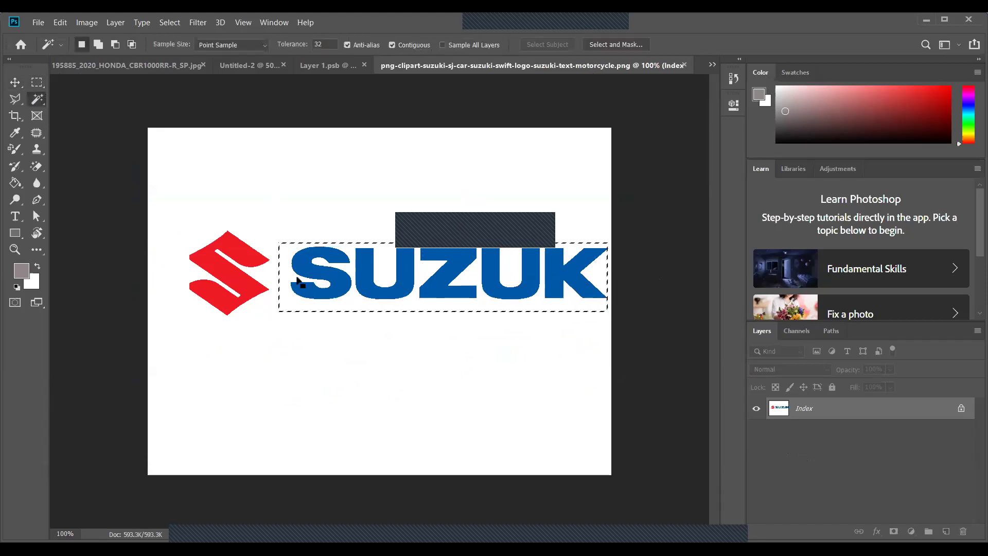
{"action": "left_click", "coordinate": [330, 281]}
{"action": "left_click", "coordinate": [292, 278]}
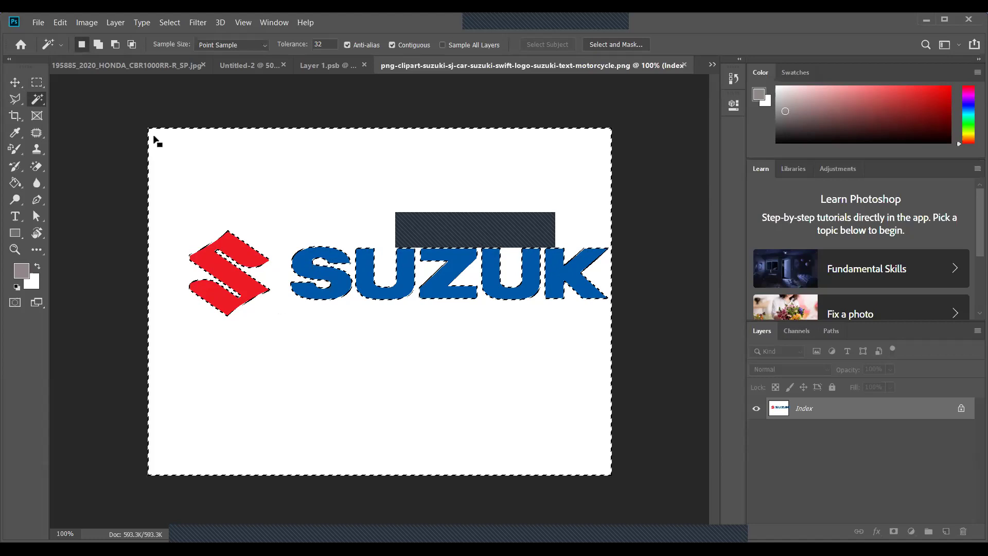
{"action": "key", "text": "m"}
{"action": "left_click_drag", "start_coordinate": [275, 248], "coordinate": [605, 307]}
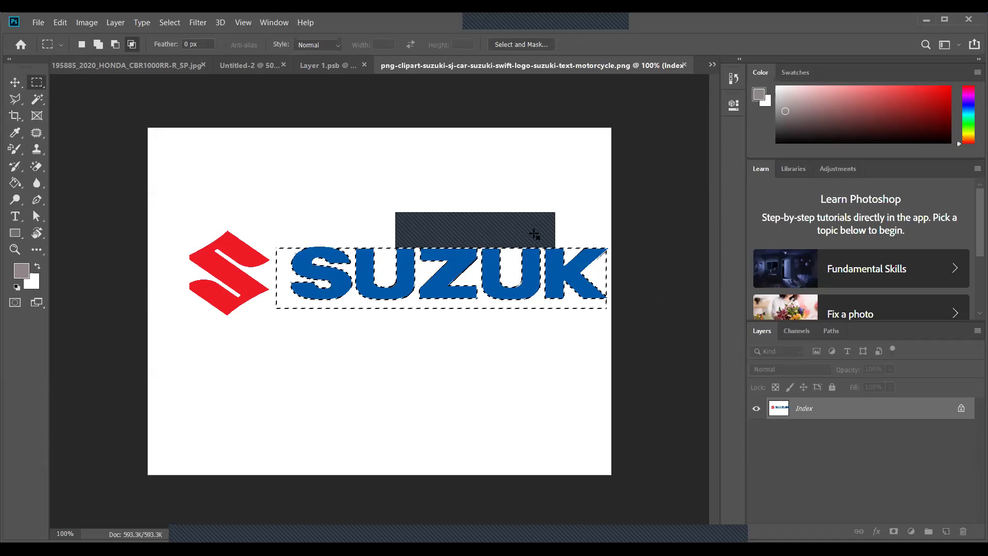
- Transfer the selected wordmark background into Layer 1.psb and try to reposition it over the motorcycle
{"action": "left_click", "coordinate": [14, 83]}
{"action": "left_click_drag", "start_coordinate": [399, 284], "coordinate": [426, 324]}
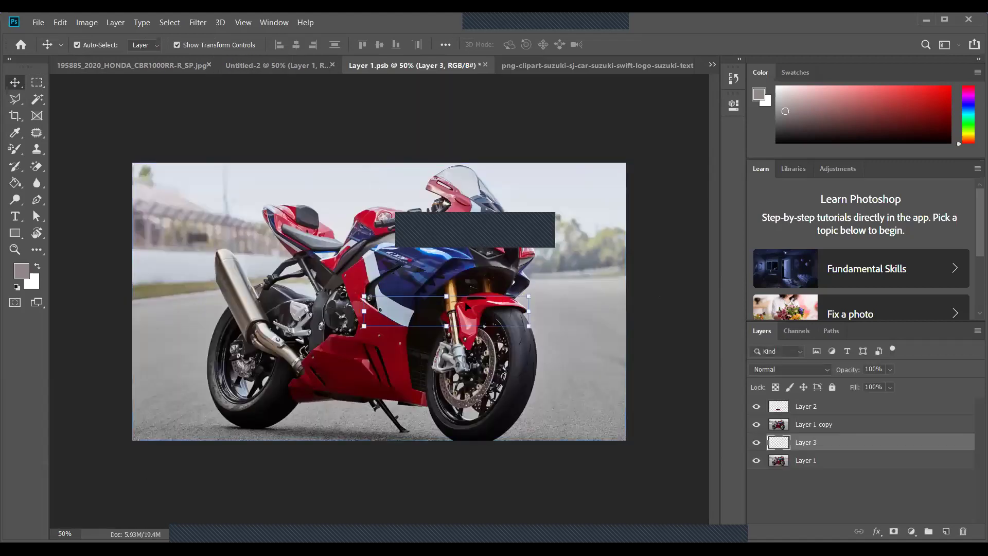
{"action": "mouse_move", "coordinate": [430, 315]}
{"action": "left_mouse_down"}
{"action": "mouse_move", "coordinate": [580, 158]}
{"action": "mouse_move", "coordinate": [510, 141]}
{"action": "mouse_move", "coordinate": [478, 260]}
{"action": "mouse_move", "coordinate": [447, 237]}
{"action": "mouse_move", "coordinate": [408, 319]}
{"action": "mouse_move", "coordinate": [438, 310]}
{"action": "left_mouse_up"}
{"action": "left_click_drag", "start_coordinate": [452, 271], "coordinate": [448, 274]}
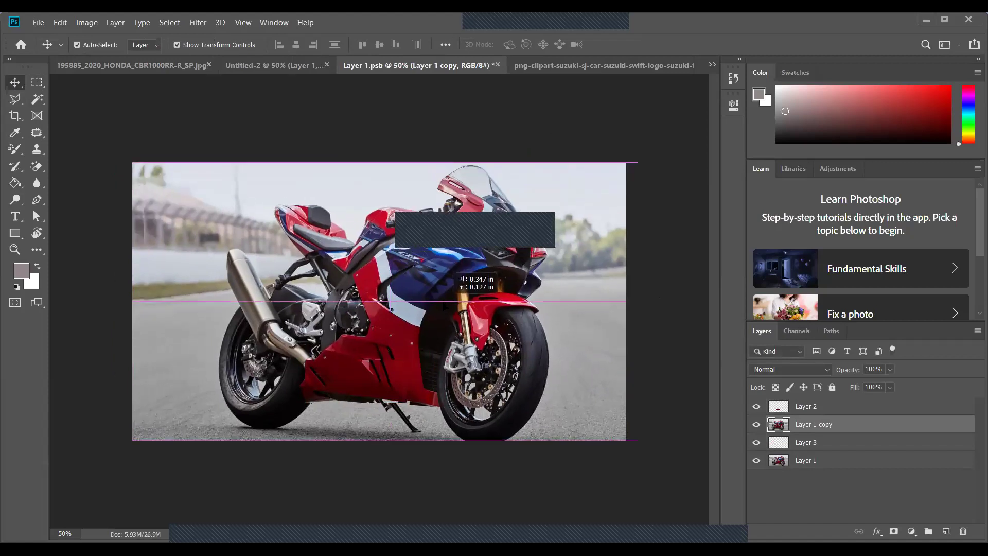
- Reorder the layers from top to bottom as Layer 3, Layer 2, Layer 1 copy, Layer 1
{"action": "left_click", "coordinate": [800, 445]}
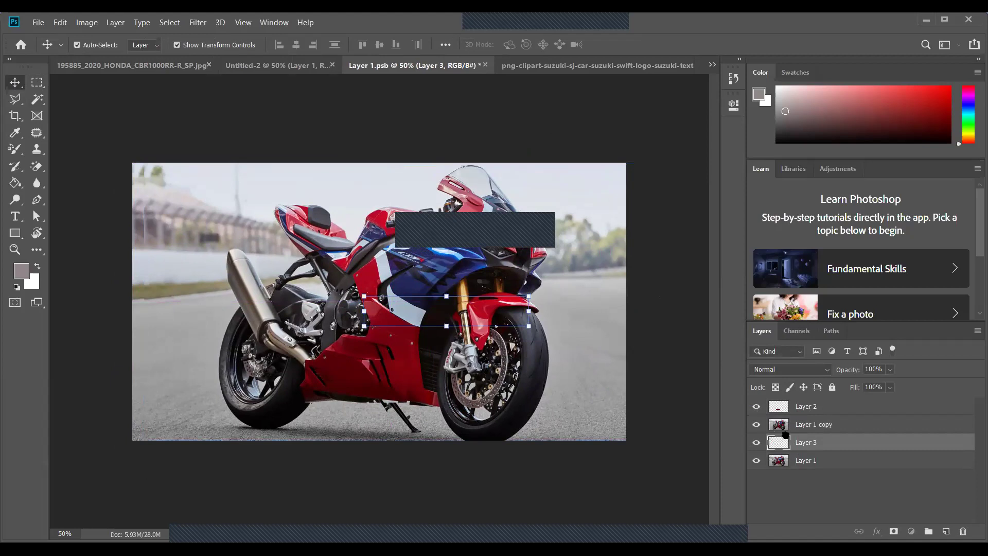
{"action": "left_click_drag", "start_coordinate": [787, 407], "coordinate": [789, 475]}
{"action": "left_click_drag", "start_coordinate": [799, 411], "coordinate": [800, 483]}
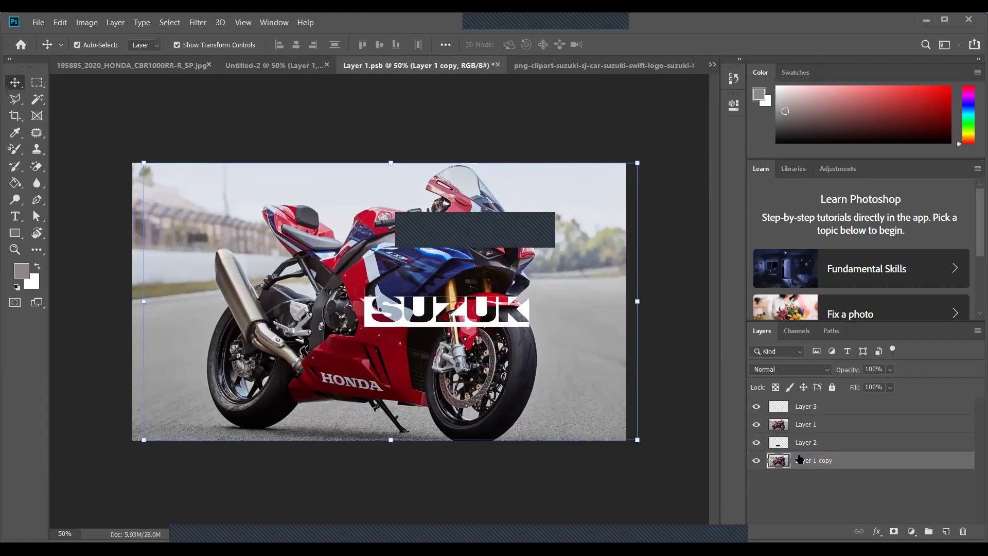
{"action": "left_click_drag", "start_coordinate": [795, 425], "coordinate": [805, 483]}
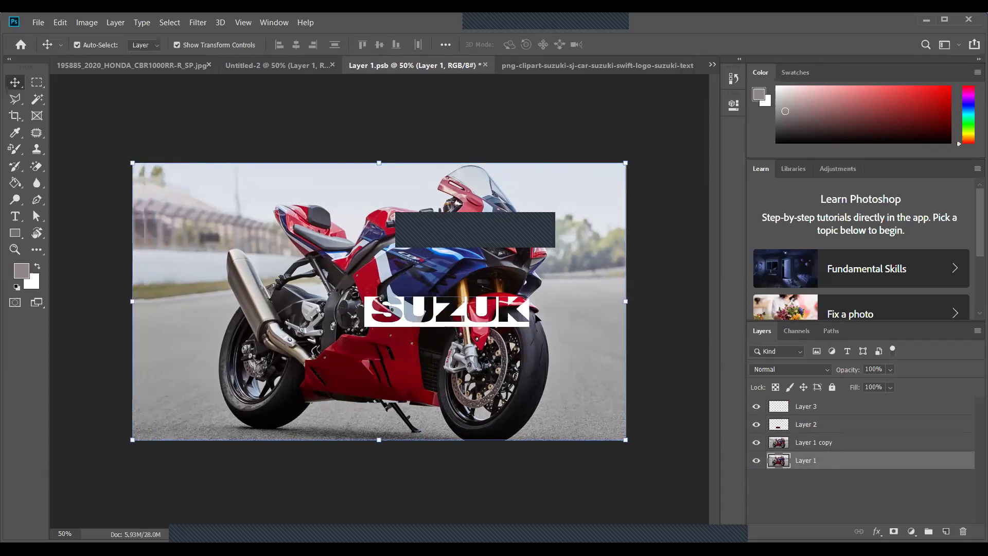
- Try to move Layer 3's SUZUKI lettering across the motorcycle with Auto-Select on
{"action": "left_click", "coordinate": [813, 441]}
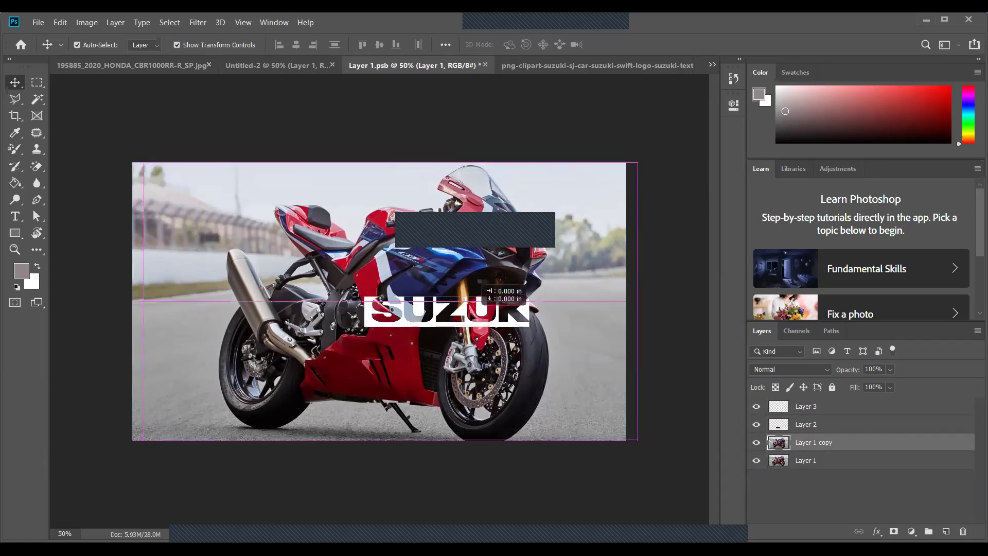
{"action": "left_click", "coordinate": [783, 407]}
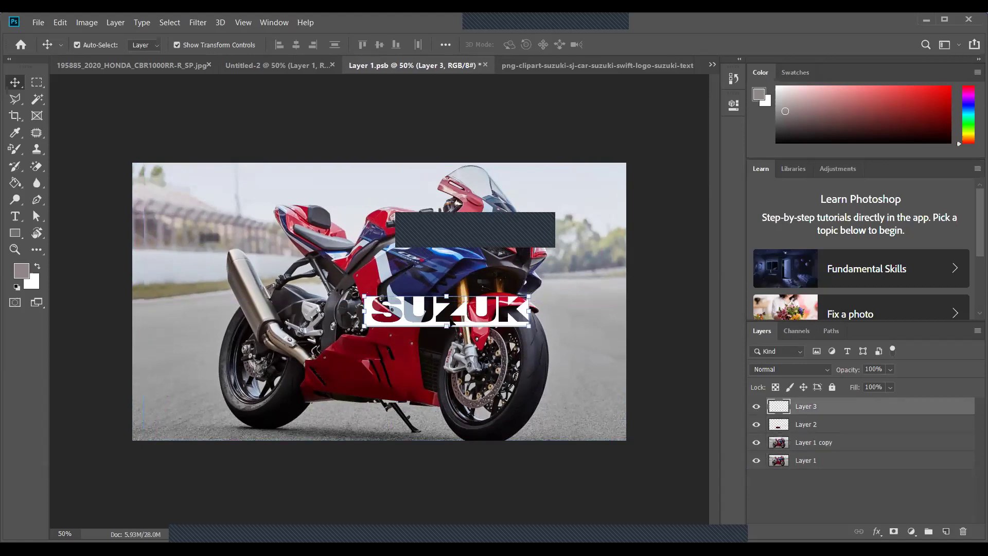
{"action": "left_click_drag", "start_coordinate": [442, 321], "coordinate": [419, 354]}
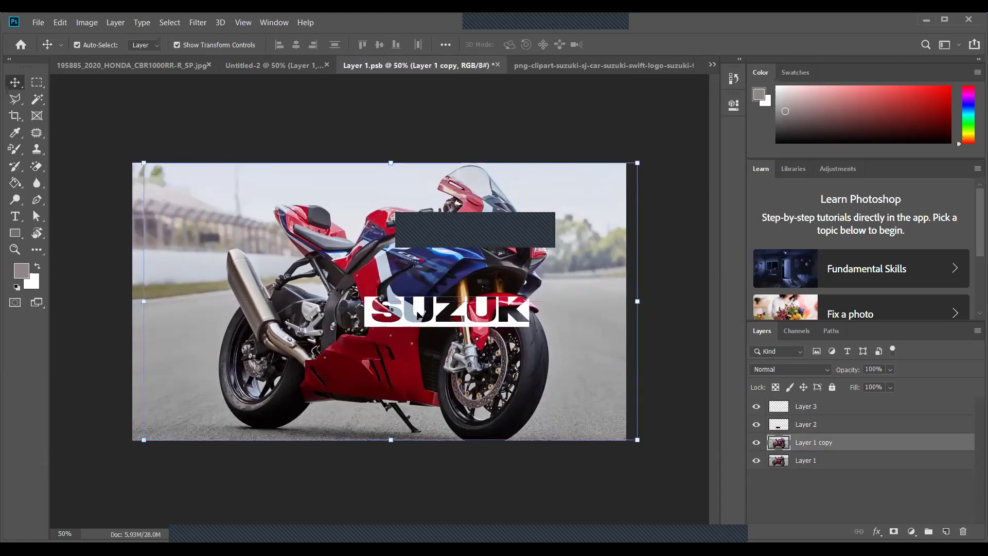
{"action": "left_click", "coordinate": [778, 406]}
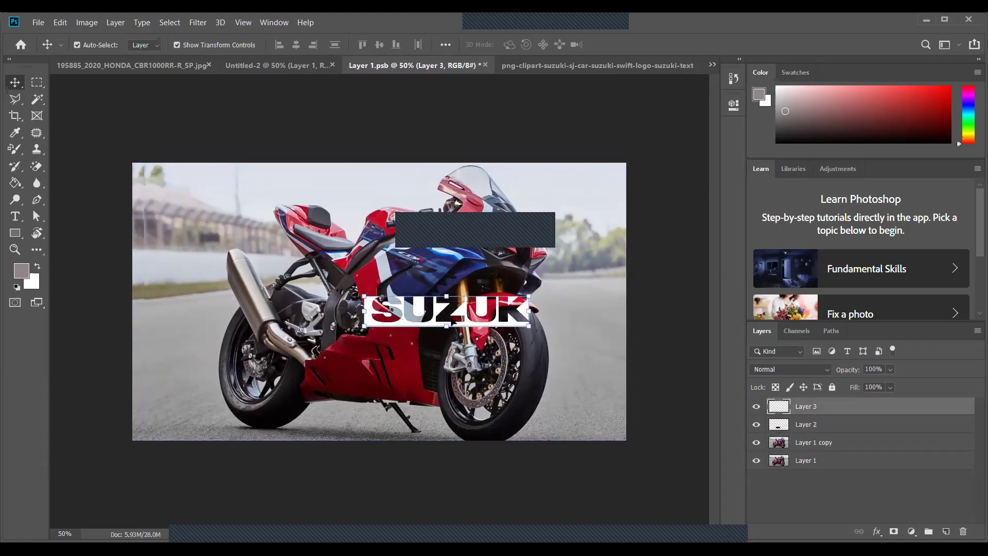
{"action": "mouse_move", "coordinate": [416, 319]}
{"action": "left_mouse_down"}
{"action": "mouse_move", "coordinate": [398, 314]}
{"action": "mouse_move", "coordinate": [434, 314]}
{"action": "left_mouse_up"}
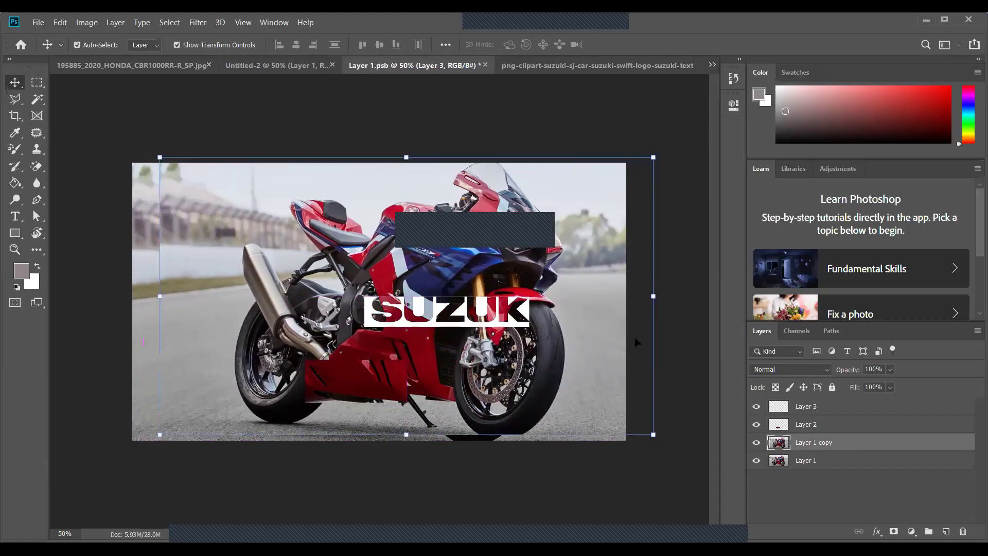
- Lock Layer 3 and try to pick its SUZUKI lettering on the canvas
{"action": "left_click", "coordinate": [821, 405]}
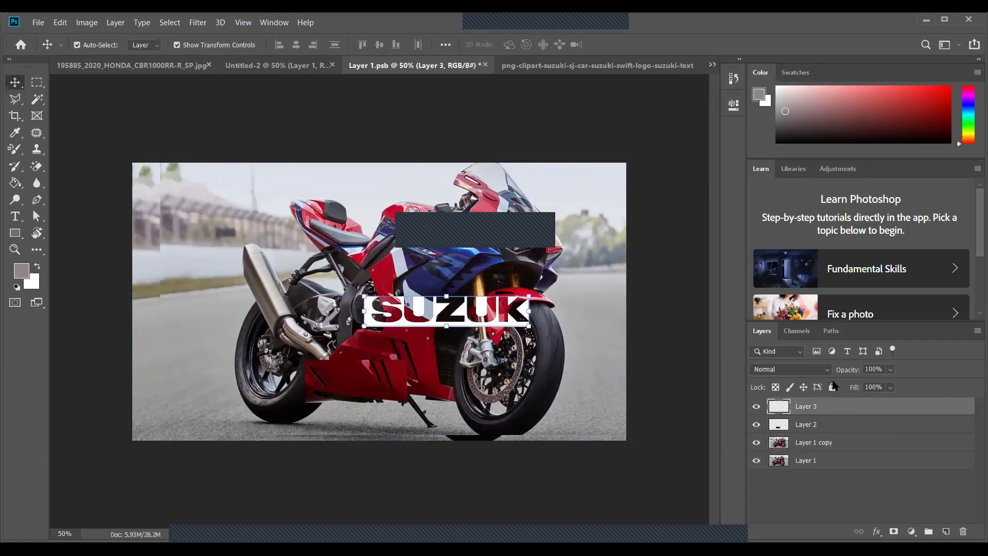
{"action": "left_click", "coordinate": [832, 387]}
{"action": "left_click", "coordinate": [906, 442]}
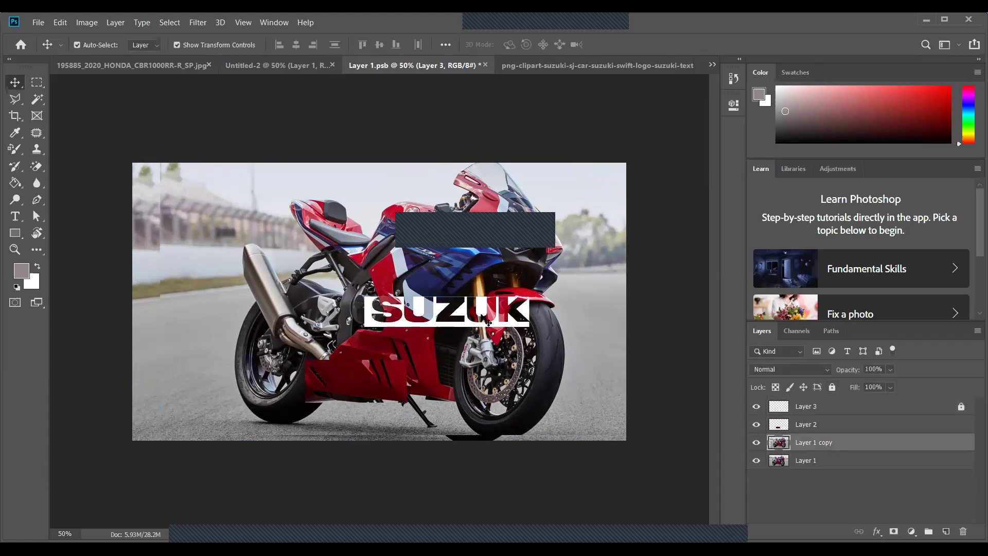
{"action": "left_click", "coordinate": [821, 407]}
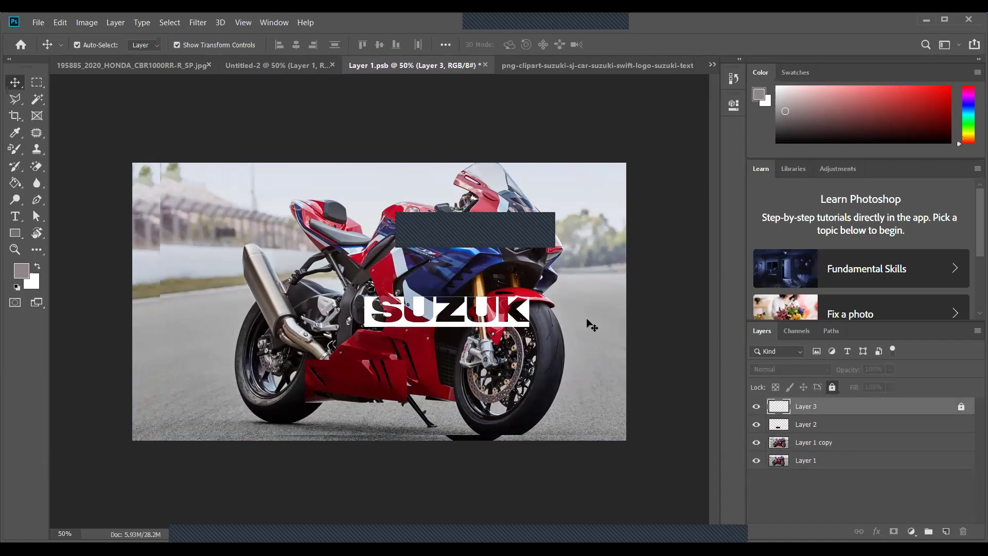
{"action": "left_click", "coordinate": [410, 322]}
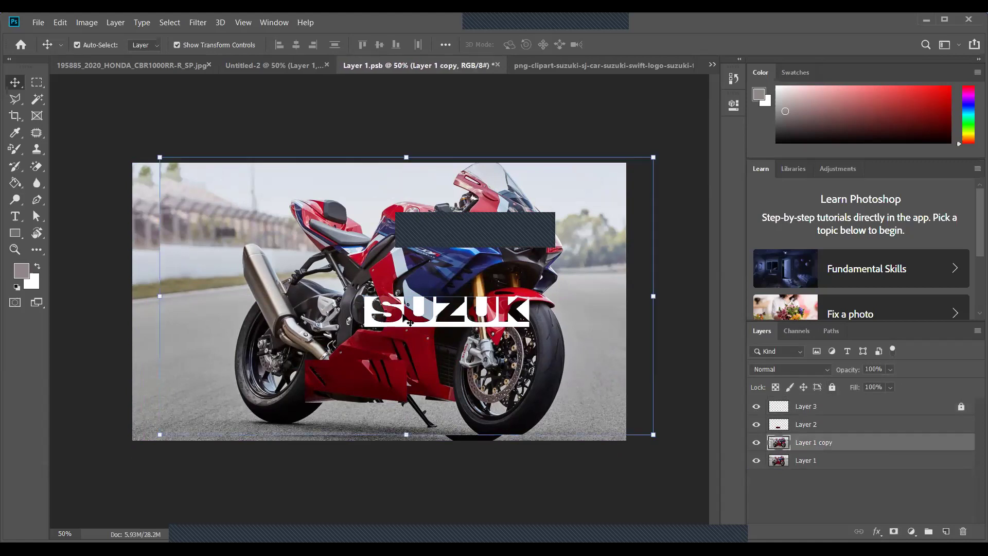
{"action": "left_click", "coordinate": [806, 407]}
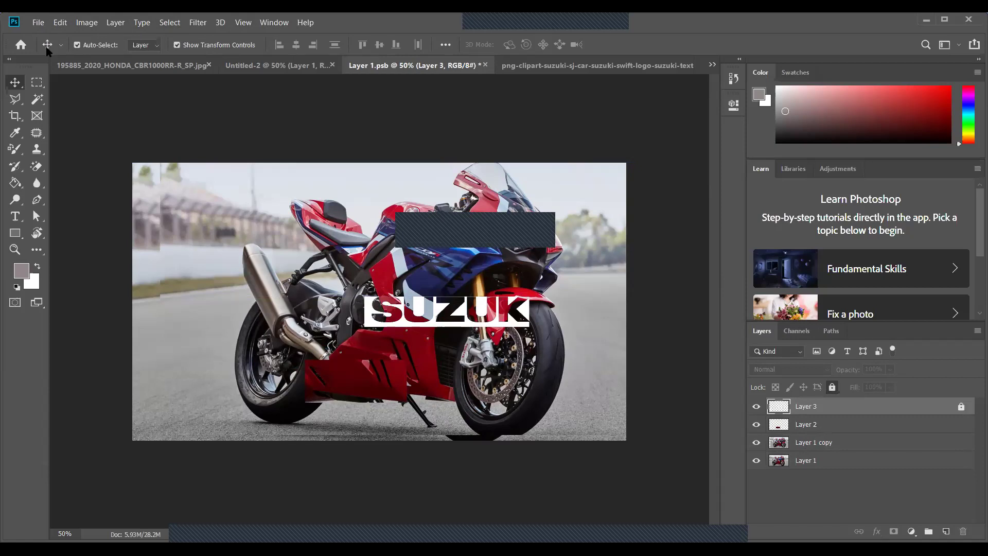
- Unlock Layer 3 and, with Auto-Select turned off, move its SUZUKI lettering to the photo's upper-left corner
{"action": "left_click", "coordinate": [80, 45]}
{"action": "left_click", "coordinate": [960, 408]}
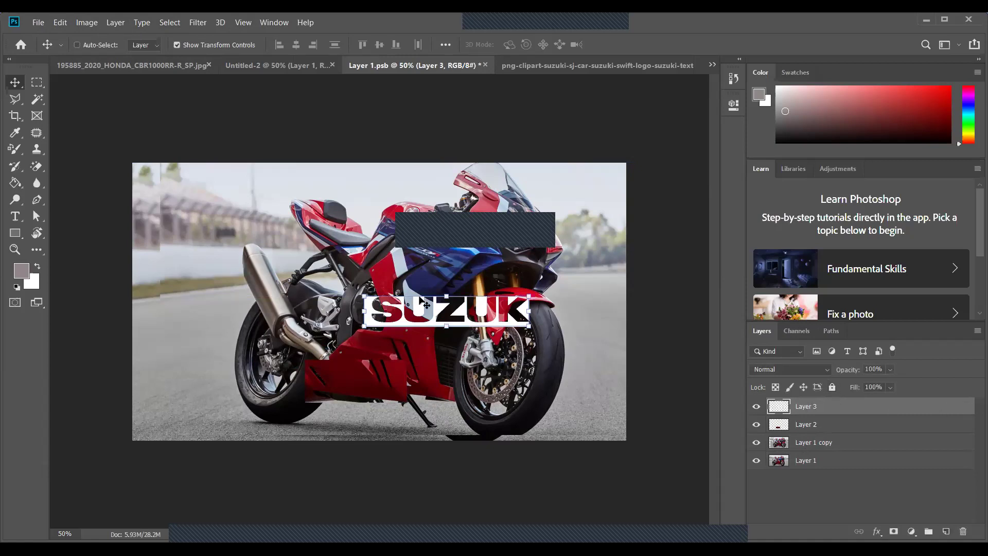
{"action": "left_click_drag", "start_coordinate": [434, 321], "coordinate": [214, 200]}
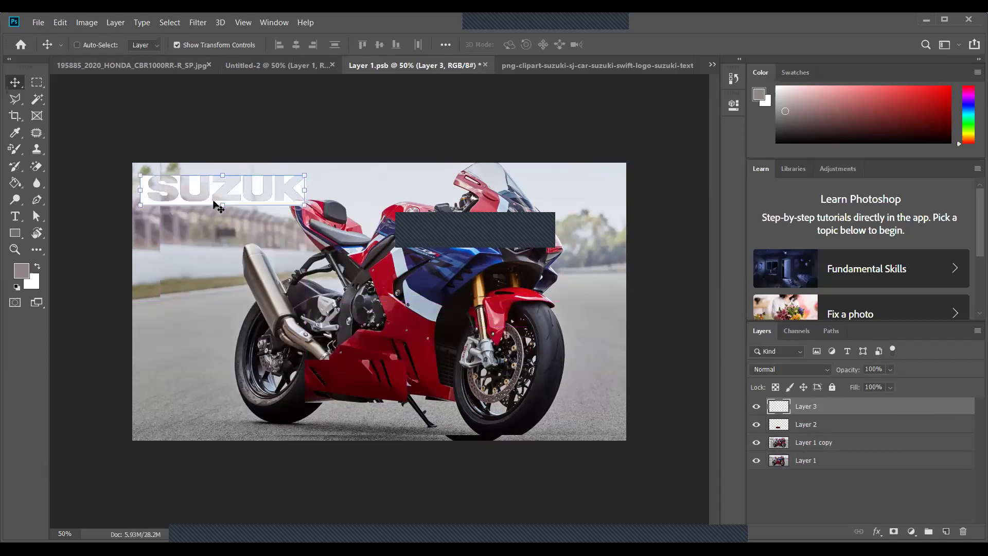
- Select the white area around Layer 3's letters with the Magic Wand and try to recolor it with a dark blue foreground color
{"action": "left_click", "coordinate": [37, 100]}
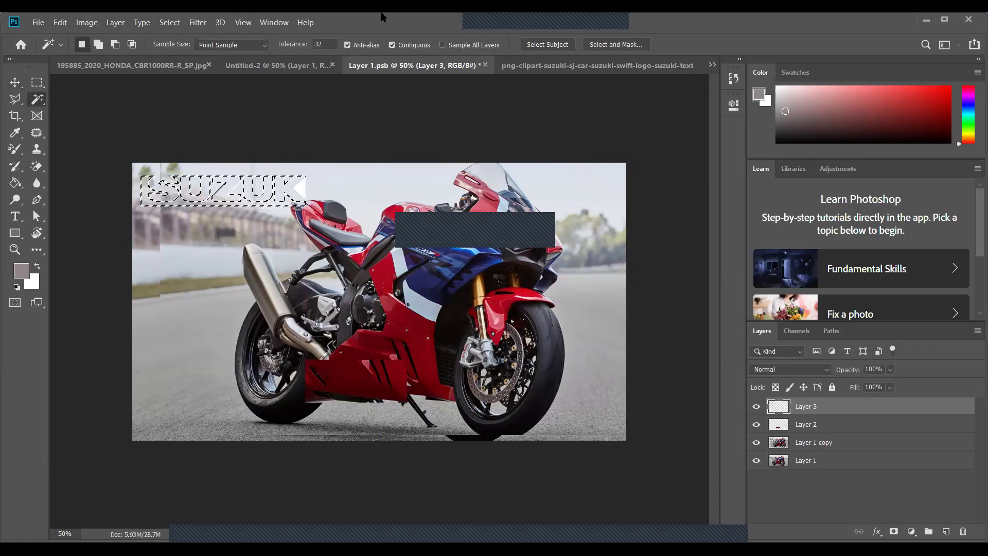
{"action": "left_click", "coordinate": [968, 105]}
{"action": "key", "text": "i"}
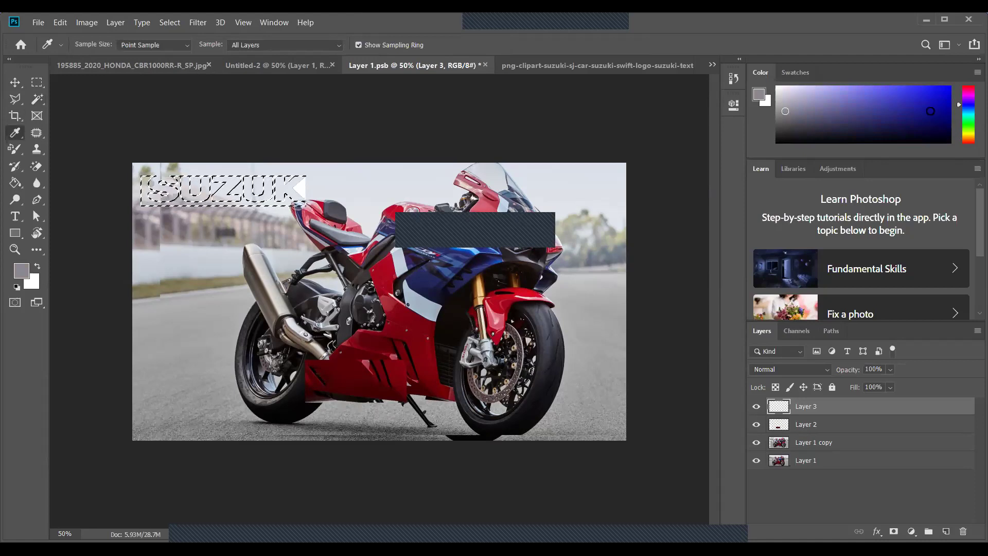
{"action": "left_click", "coordinate": [931, 107]}
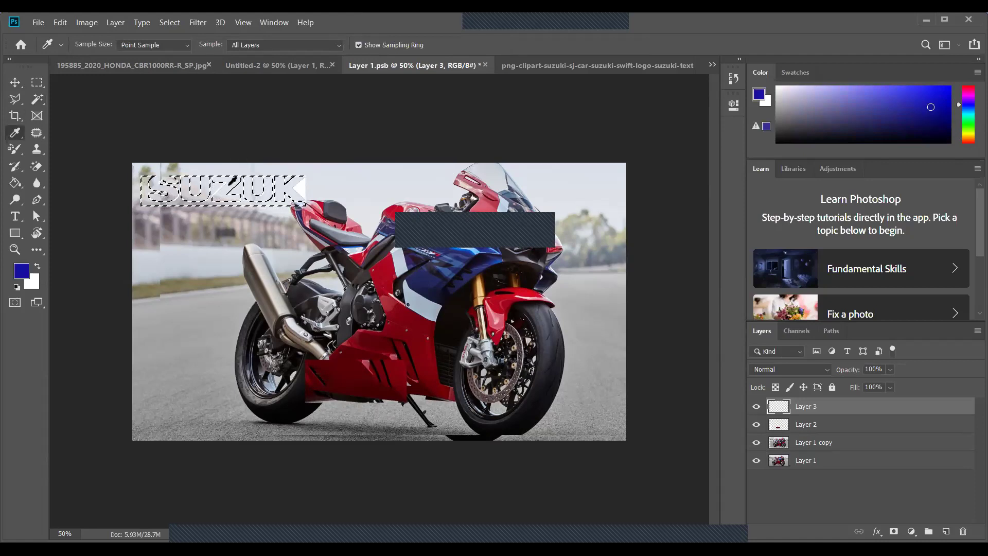
{"action": "left_click", "coordinate": [231, 185]}
{"action": "left_click", "coordinate": [231, 177]}
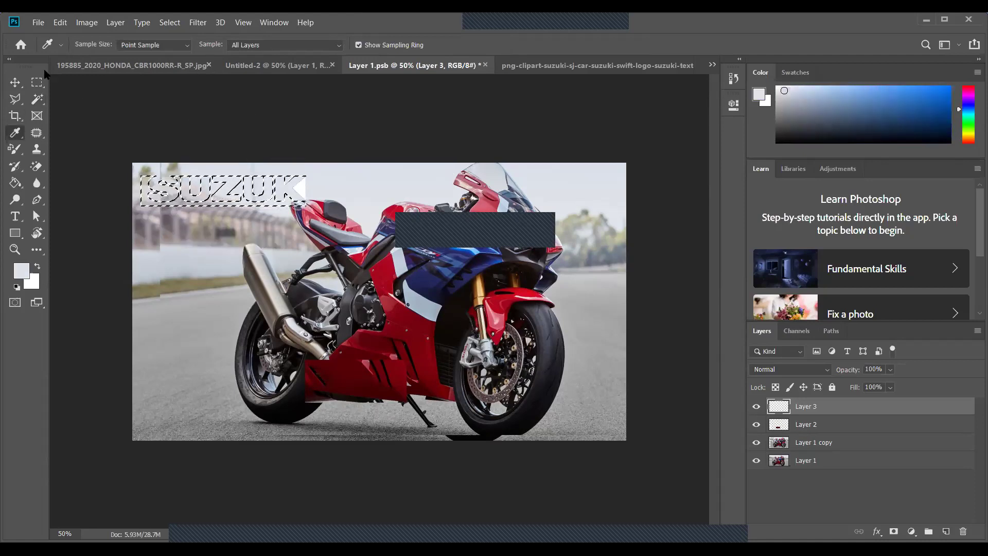
- Move the lettering to the photo's lower-left corner and fill its selected area with medium blue using the Paint Bucket
{"action": "left_click", "coordinate": [15, 83]}
{"action": "left_click_drag", "start_coordinate": [255, 209], "coordinate": [266, 435]}
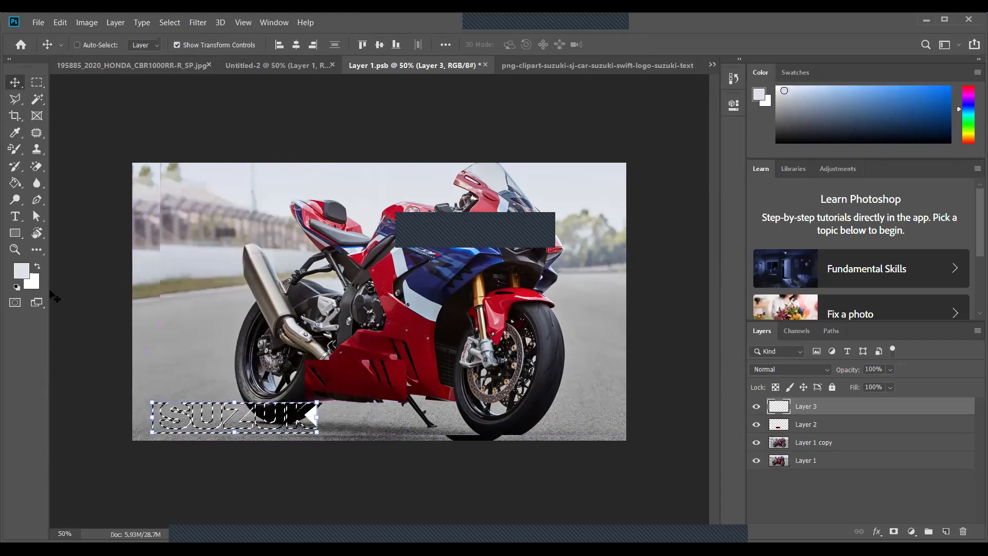
{"action": "left_click", "coordinate": [21, 270]}
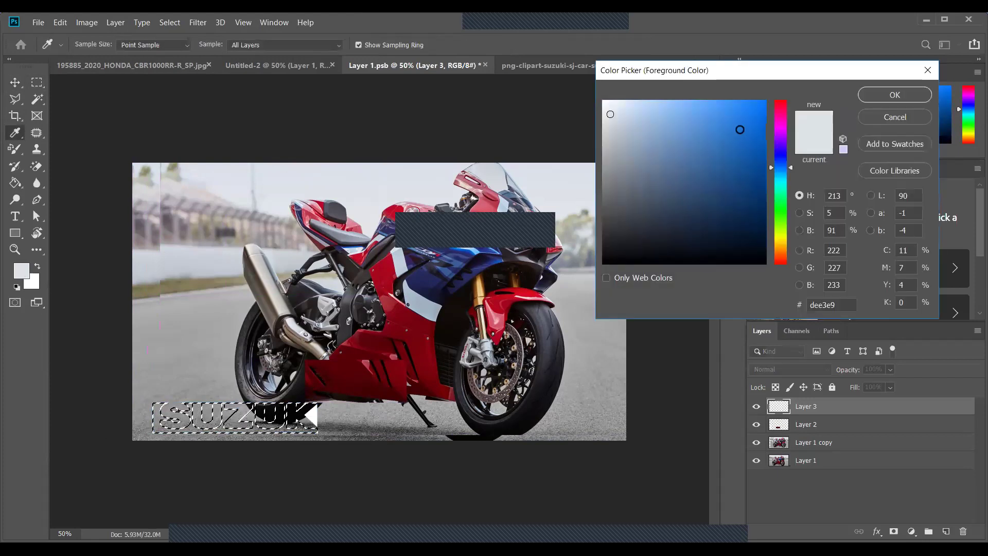
{"action": "left_click", "coordinate": [740, 130]}
{"action": "left_click", "coordinate": [894, 96]}
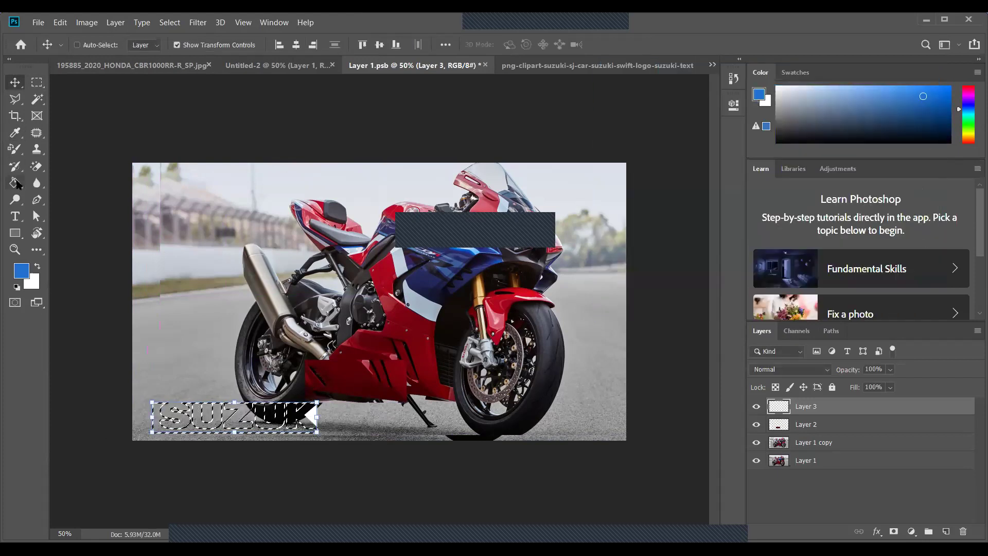
{"action": "left_click", "coordinate": [15, 182]}
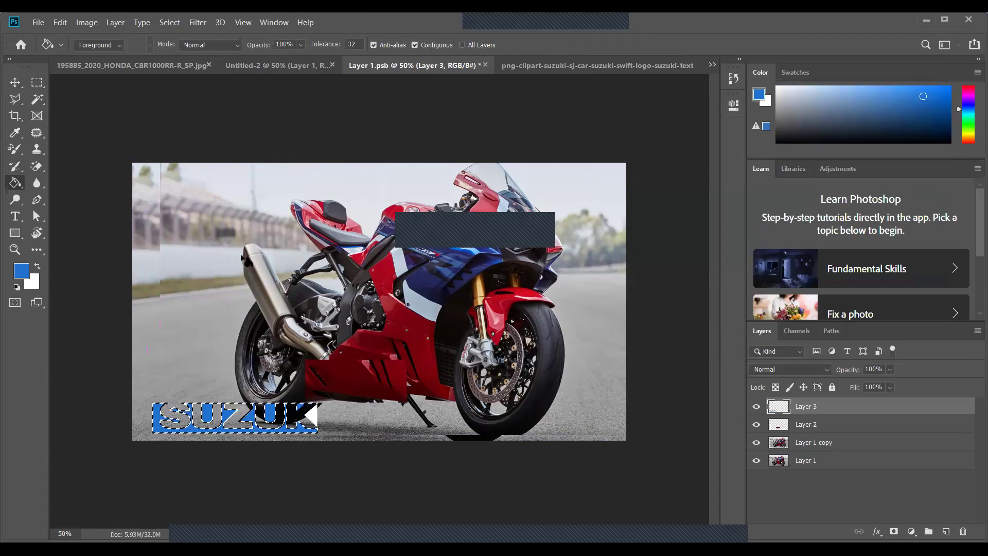
- Move the blue-filled SUZUKI lettering back up to the photo's upper-left corner
{"action": "left_click", "coordinate": [14, 82]}
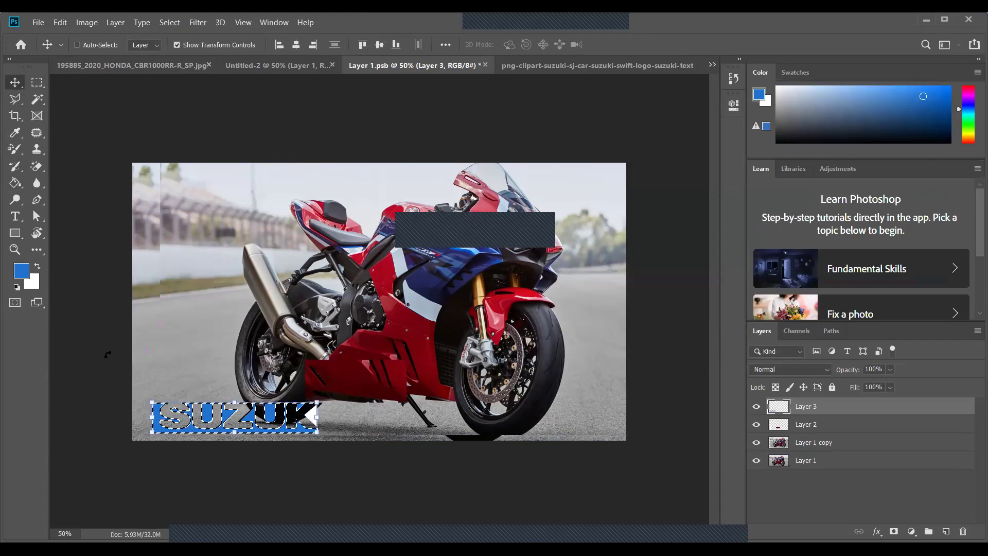
{"action": "left_click_drag", "start_coordinate": [187, 419], "coordinate": [183, 200]}
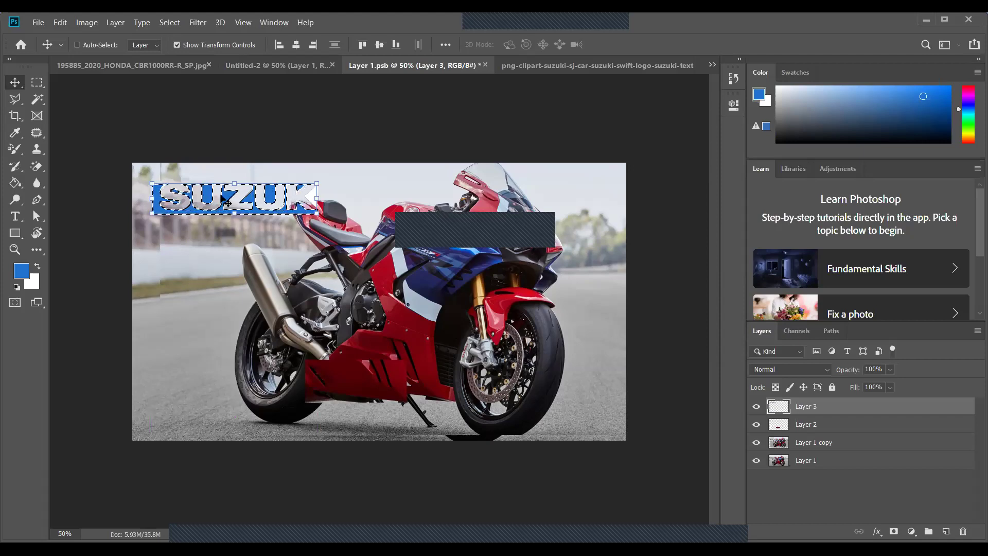
{"action": "left_click_drag", "start_coordinate": [214, 203], "coordinate": [201, 197]}
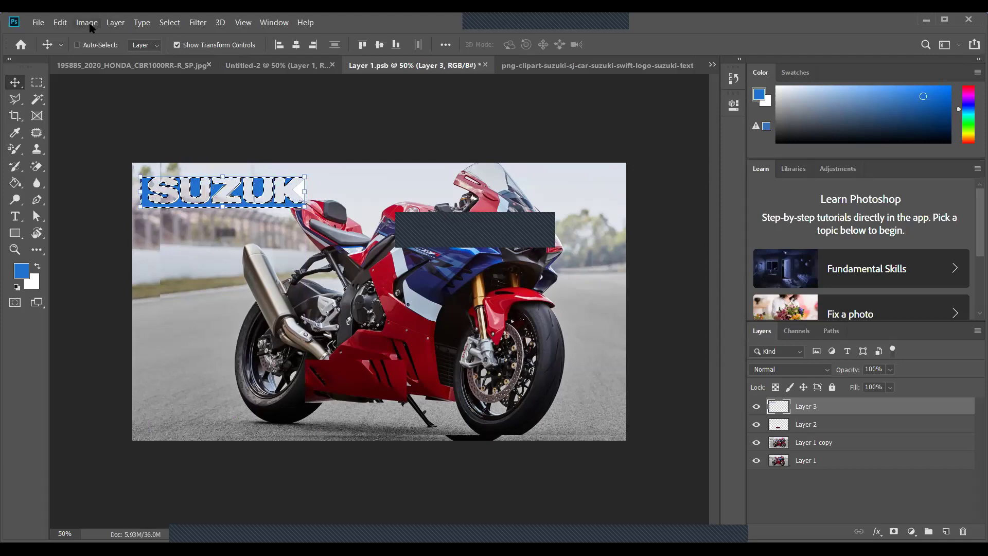
- Invert the selection around the SUZUKI lettering and clear the selection
{"action": "left_click", "coordinate": [174, 23]}
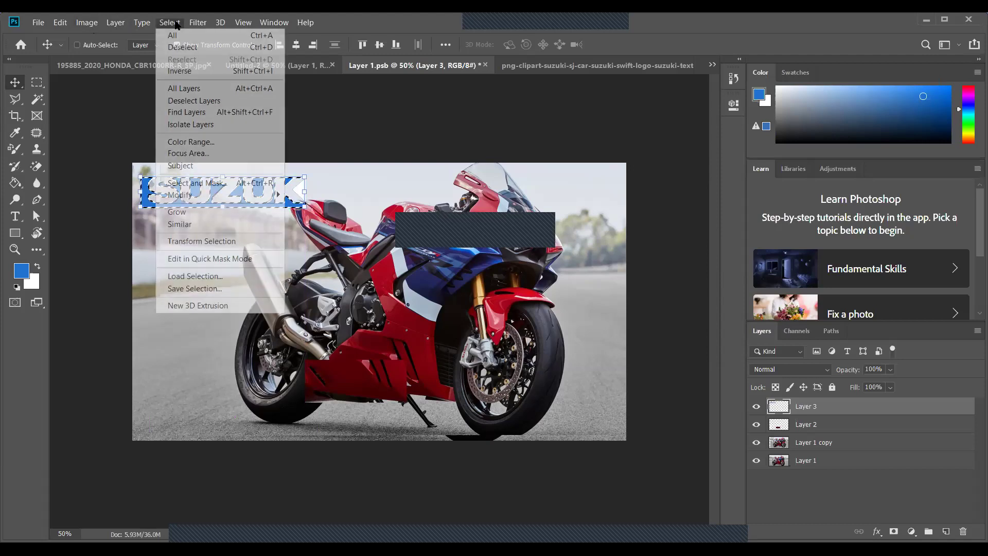
{"action": "left_click", "coordinate": [188, 72]}
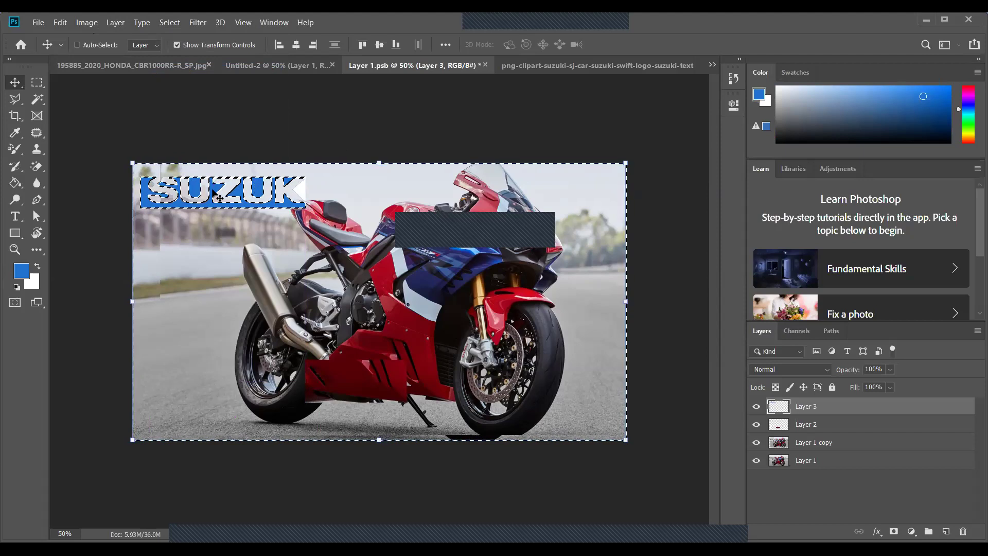
{"action": "key", "text": "ctrl"}
{"action": "key", "text": "ctrl+d"}
- Scale the SUZUKI lettering to about 41%, place it on the motorcycle's lower red fairing, and save with the transformation applied
{"action": "left_click_drag", "start_coordinate": [226, 198], "coordinate": [257, 203]}
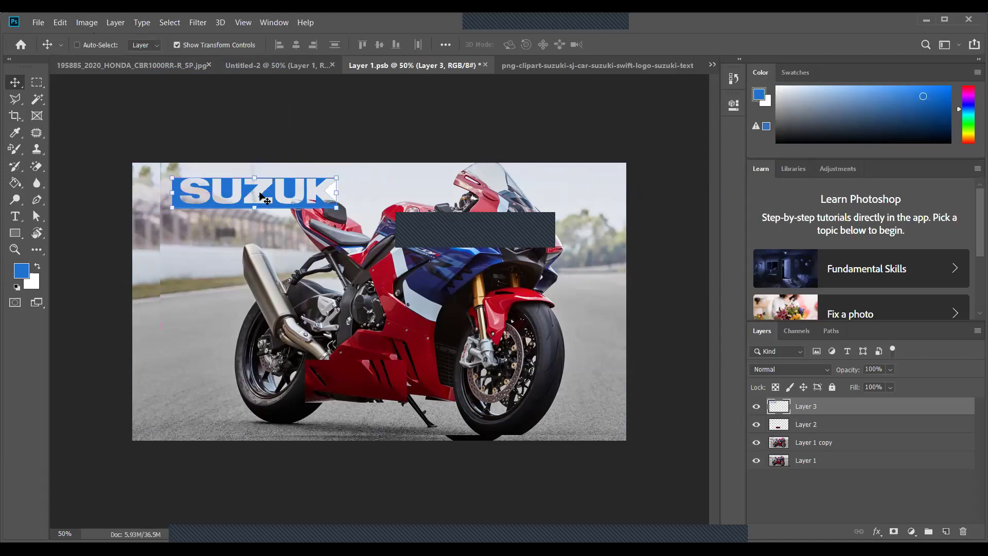
{"action": "left_click_drag", "start_coordinate": [262, 198], "coordinate": [224, 204]}
{"action": "mouse_move", "coordinate": [298, 183]}
{"action": "left_mouse_down"}
{"action": "mouse_move", "coordinate": [237, 195]}
{"action": "mouse_move", "coordinate": [173, 234]}
{"action": "mouse_move", "coordinate": [349, 403]}
{"action": "mouse_move", "coordinate": [249, 140]}
{"action": "mouse_move", "coordinate": [246, 180]}
{"action": "mouse_move", "coordinate": [283, 171]}
{"action": "mouse_move", "coordinate": [273, 176]}
{"action": "mouse_move", "coordinate": [315, 388]}
{"action": "mouse_move", "coordinate": [355, 391]}
{"action": "mouse_move", "coordinate": [360, 381]}
{"action": "mouse_move", "coordinate": [406, 392]}
{"action": "mouse_move", "coordinate": [289, 197]}
{"action": "left_mouse_up"}
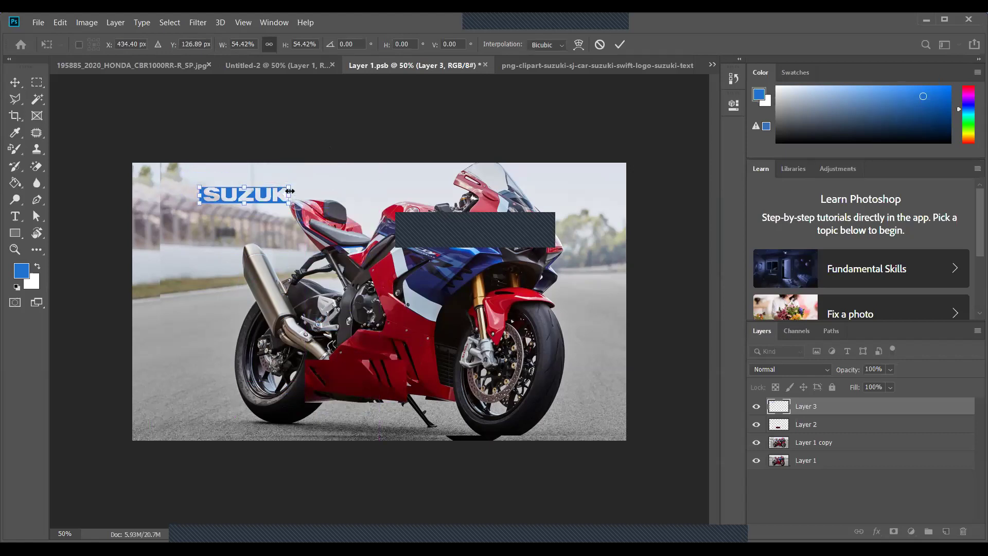
{"action": "left_click_drag", "start_coordinate": [289, 191], "coordinate": [362, 378]}
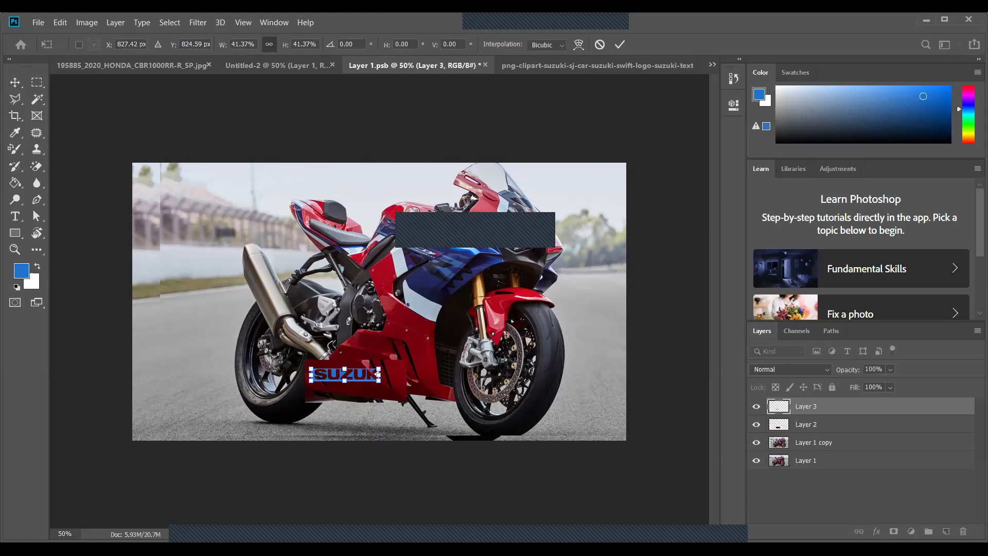
{"action": "key", "text": "ctrl+s"}
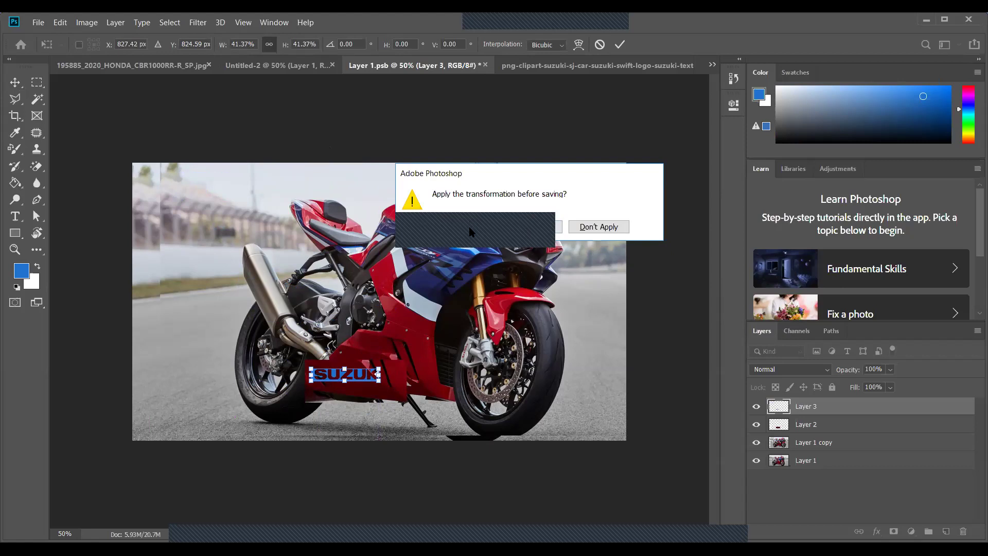
{"action": "key", "text": "Return"}
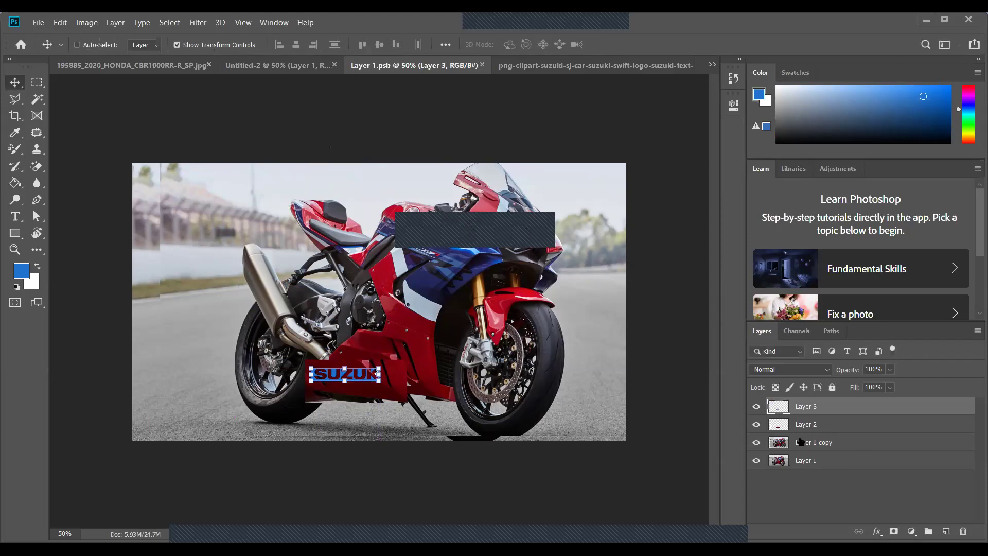
- Check Layer 3 by toggling its visibility and compare the Layer 1.psb contents with the Untitled-2 document
{"action": "left_click", "coordinate": [756, 407]}
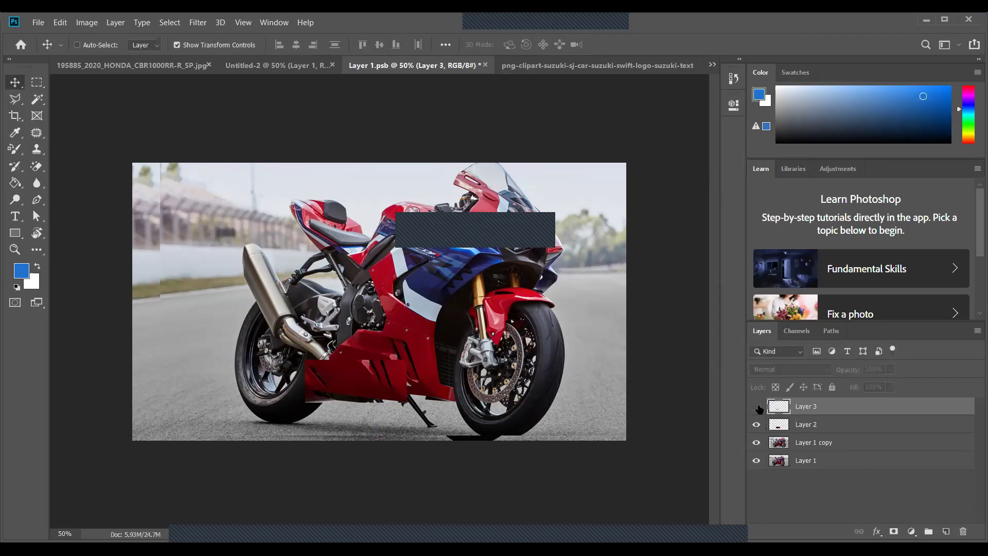
{"action": "left_click", "coordinate": [757, 407]}
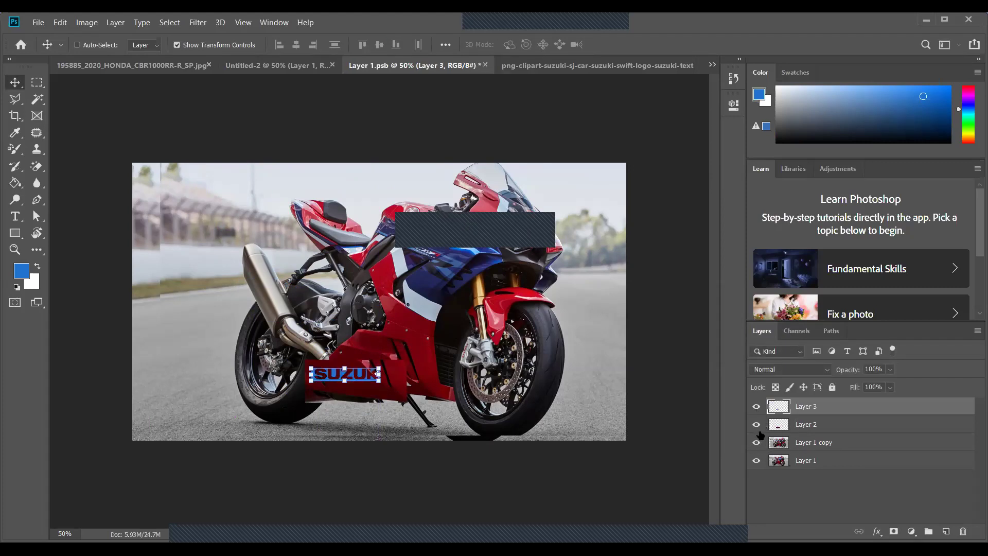
{"action": "left_click", "coordinate": [777, 443]}
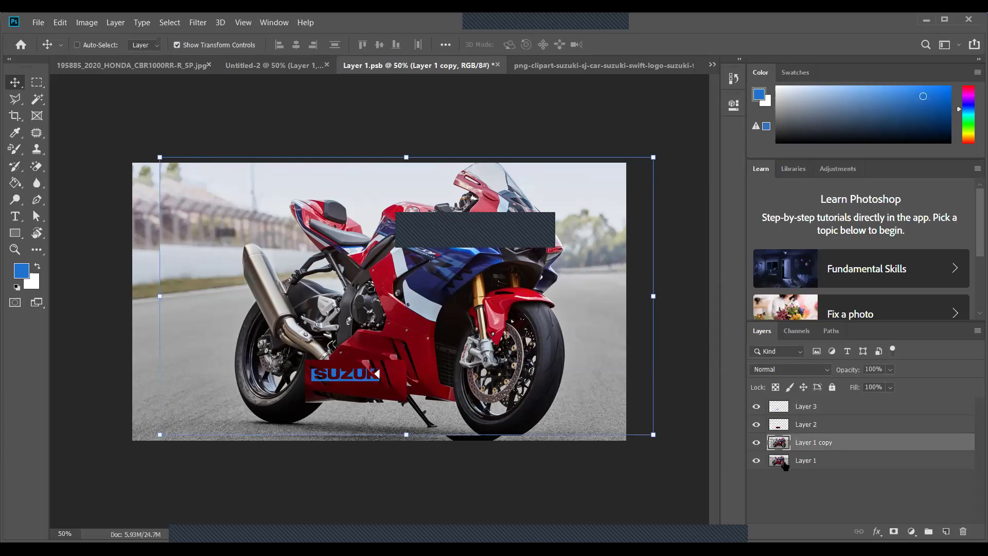
{"action": "left_click", "coordinate": [783, 461]}
{"action": "left_click", "coordinate": [276, 66]}
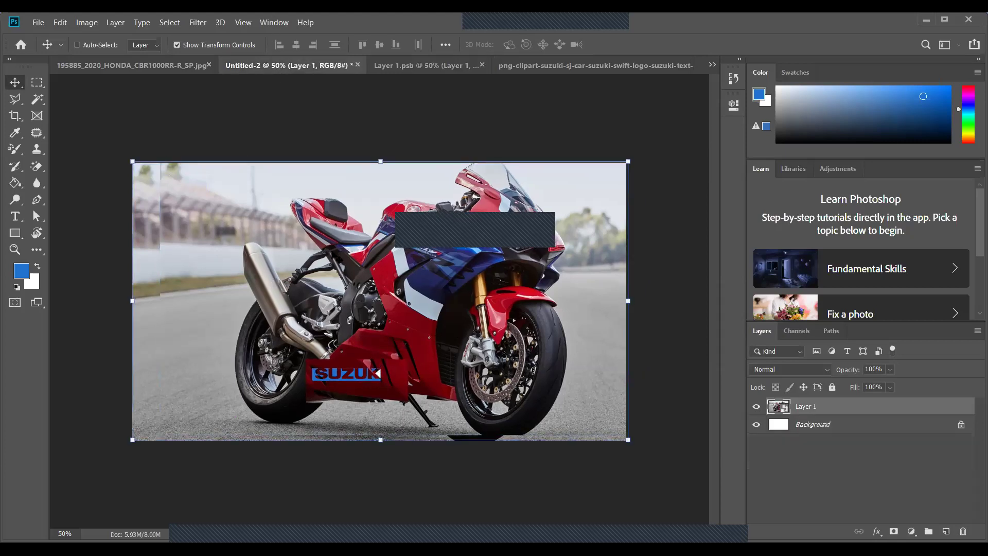
{"action": "left_click", "coordinate": [455, 75]}
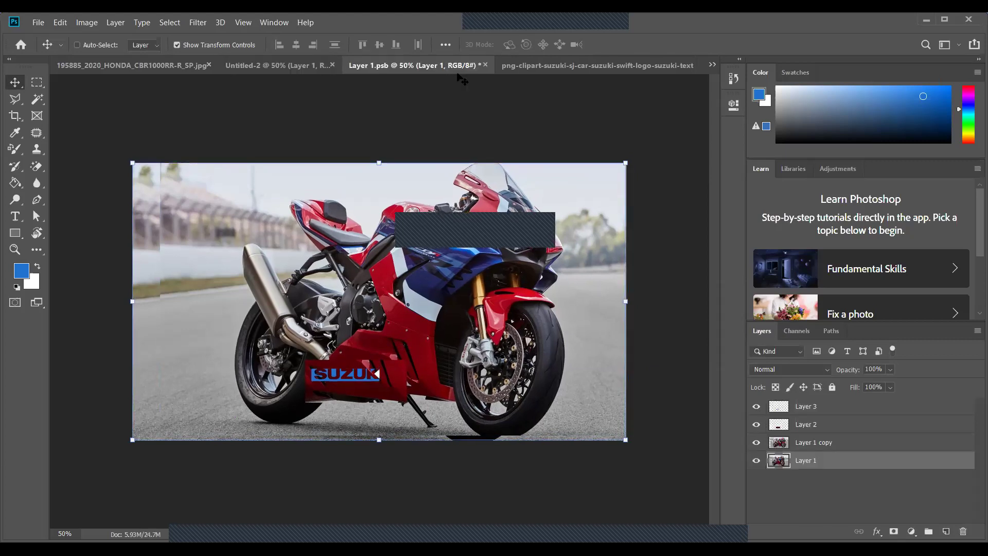
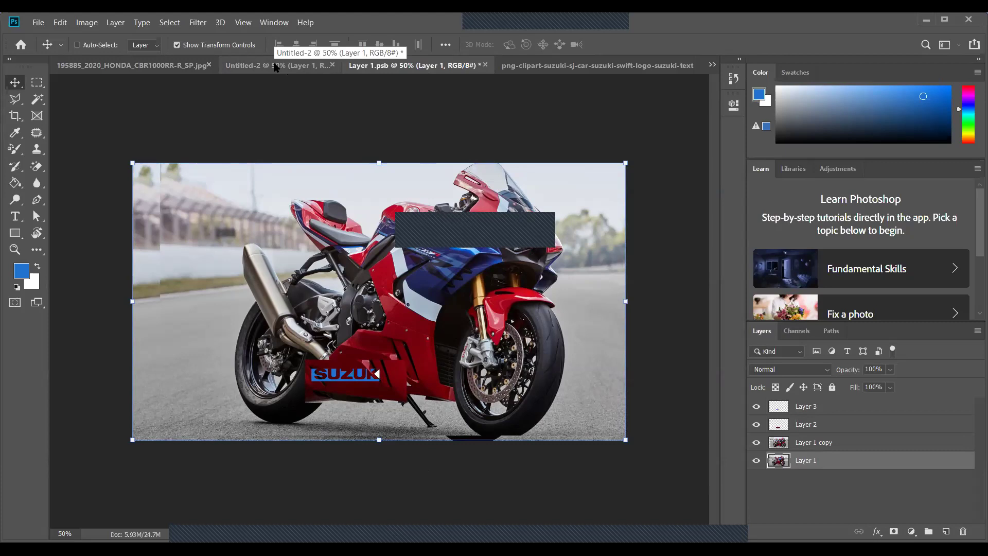
{"action": "left_click", "coordinate": [305, 68]}
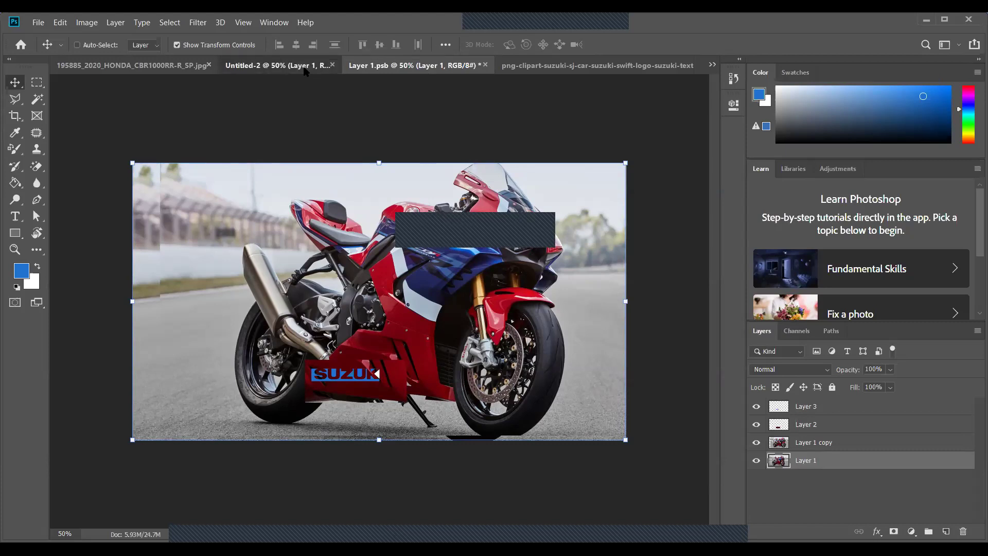
{"action": "left_click", "coordinate": [440, 65]}
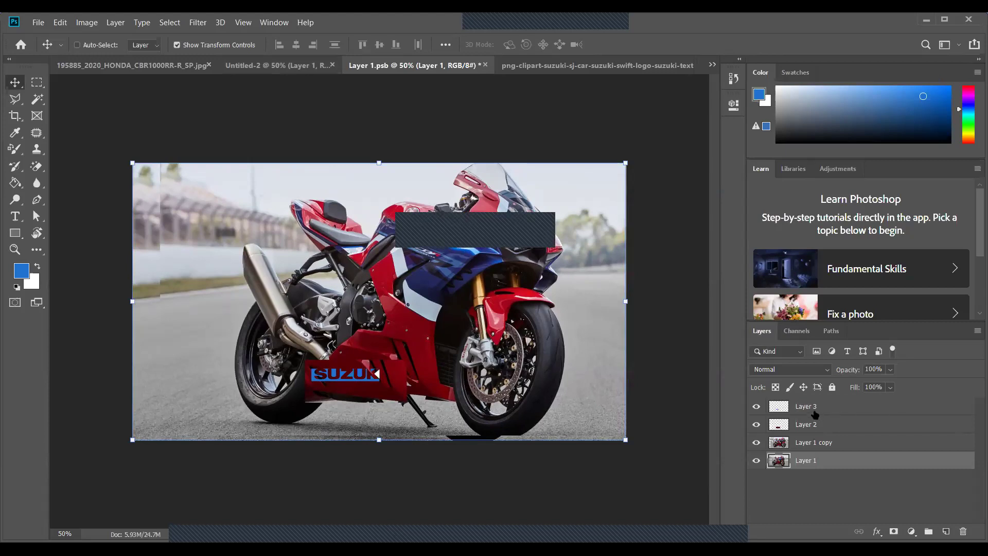
{"action": "left_click", "coordinate": [815, 412]}
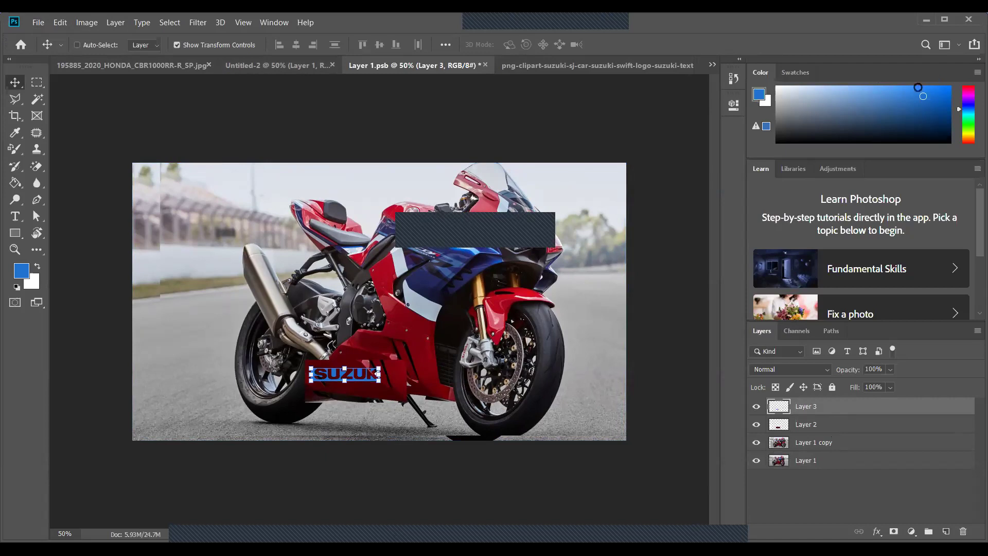
- Open the image apple.jpg from New folder (6)
{"action": "left_click", "coordinate": [38, 22]}
{"action": "left_click", "coordinate": [47, 48]}
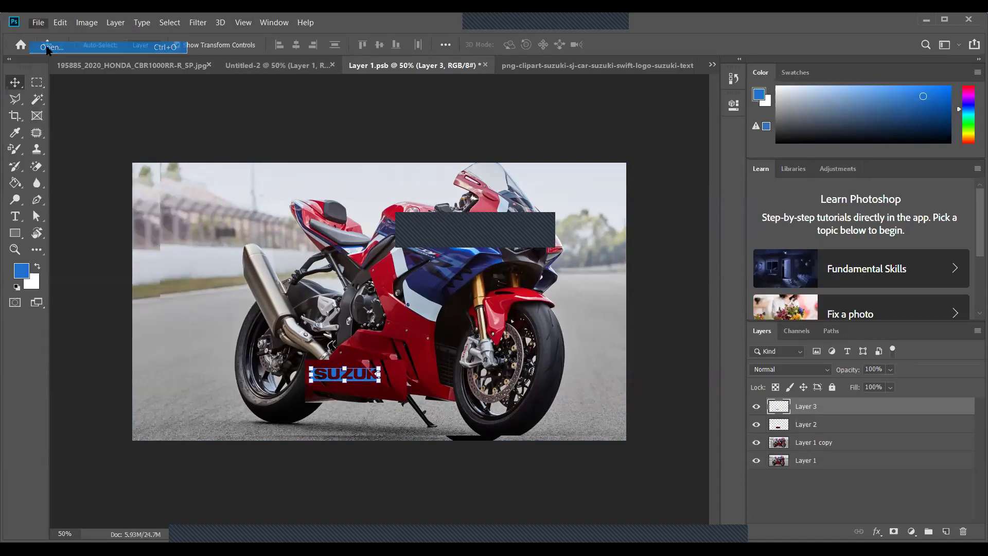
{"action": "scroll", "coordinate": [340, 182], "scroll_direction": "down", "scroll_amount": 2}
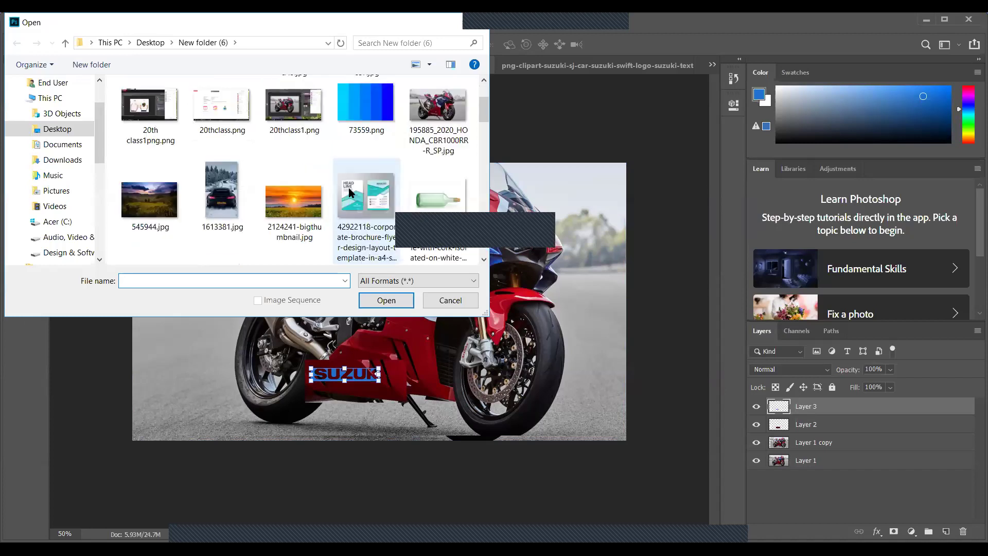
{"action": "scroll", "coordinate": [349, 192], "scroll_direction": "down", "scroll_amount": 3}
{"action": "left_click", "coordinate": [160, 196]}
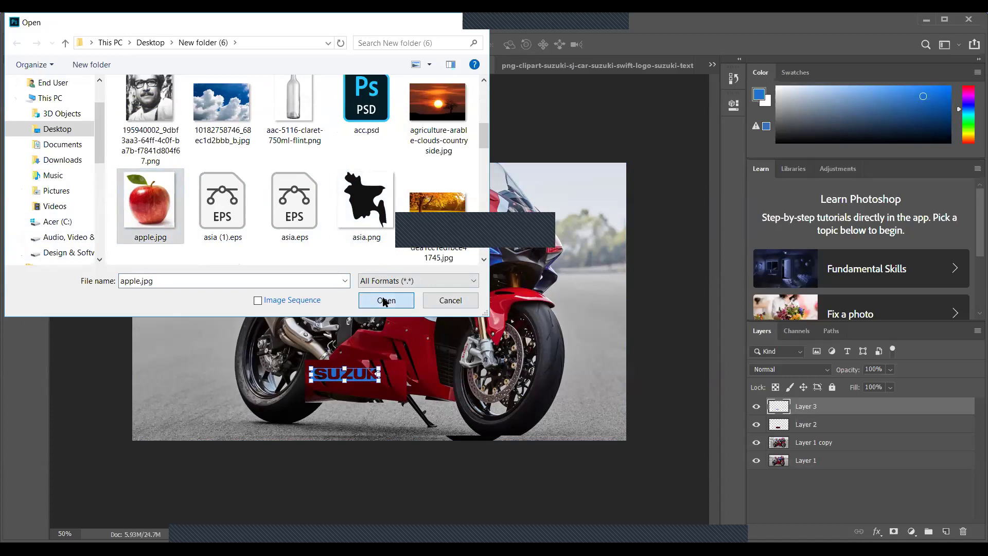
{"action": "left_click", "coordinate": [384, 300]}
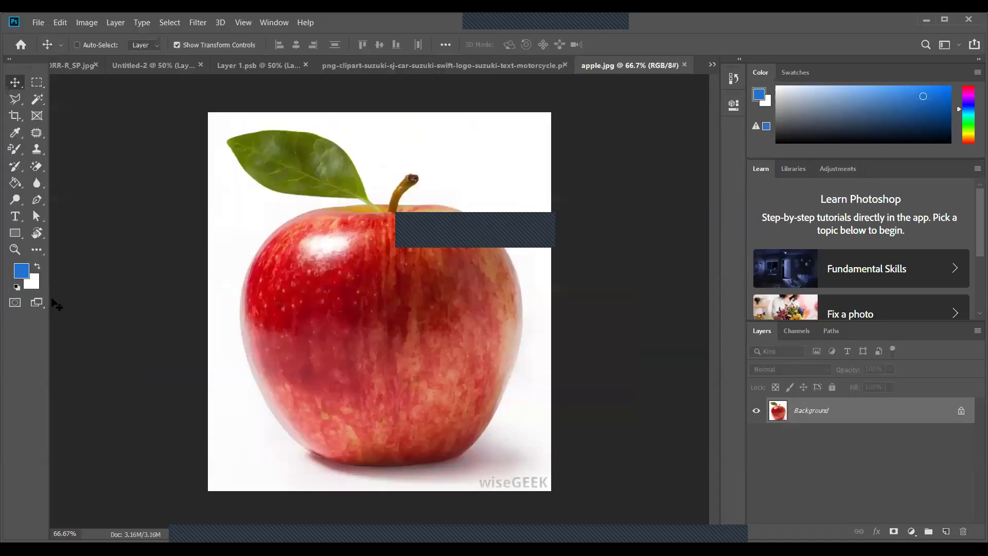
- Open the red lips clip-art image kissclipart-lip-clipart-lip-kiss-clip-art-568322356a1f61d4.jpg from the same folder
{"action": "left_click", "coordinate": [39, 22]}
{"action": "left_click", "coordinate": [46, 44]}
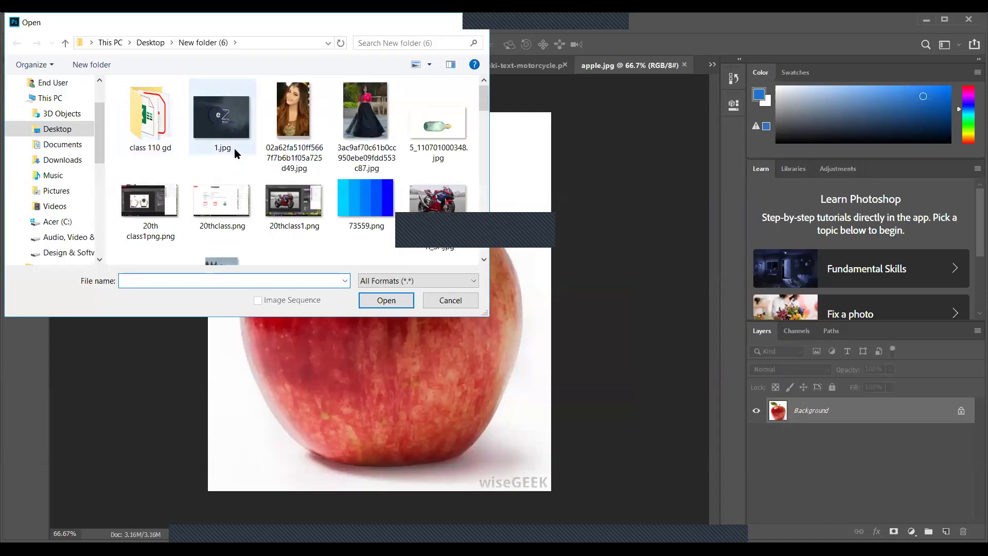
{"action": "scroll", "coordinate": [239, 165], "scroll_direction": "down", "scroll_amount": 2}
{"action": "scroll", "coordinate": [243, 175], "scroll_direction": "down", "scroll_amount": 2}
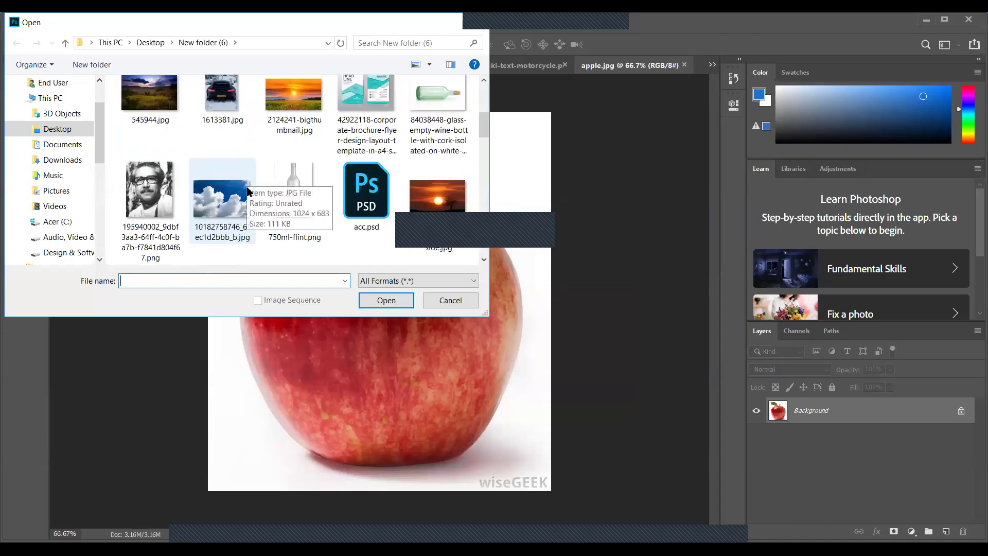
{"action": "scroll", "coordinate": [247, 188], "scroll_direction": "down", "scroll_amount": 4}
{"action": "scroll", "coordinate": [247, 191], "scroll_direction": "down", "scroll_amount": 2}
{"action": "scroll", "coordinate": [249, 193], "scroll_direction": "down", "scroll_amount": 2}
{"action": "scroll", "coordinate": [251, 195], "scroll_direction": "down", "scroll_amount": 2}
{"action": "left_click", "coordinate": [292, 200]}
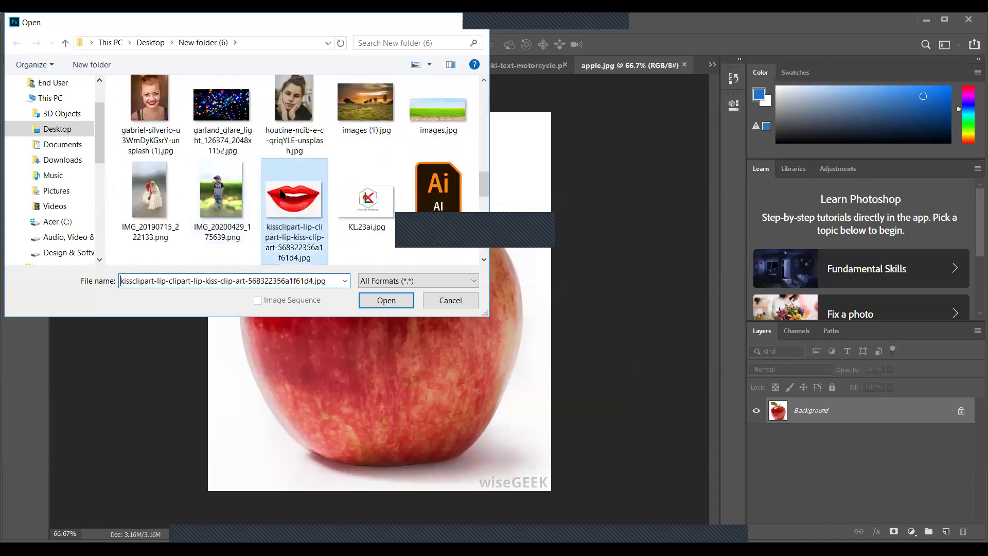
{"action": "left_click", "coordinate": [402, 300]}
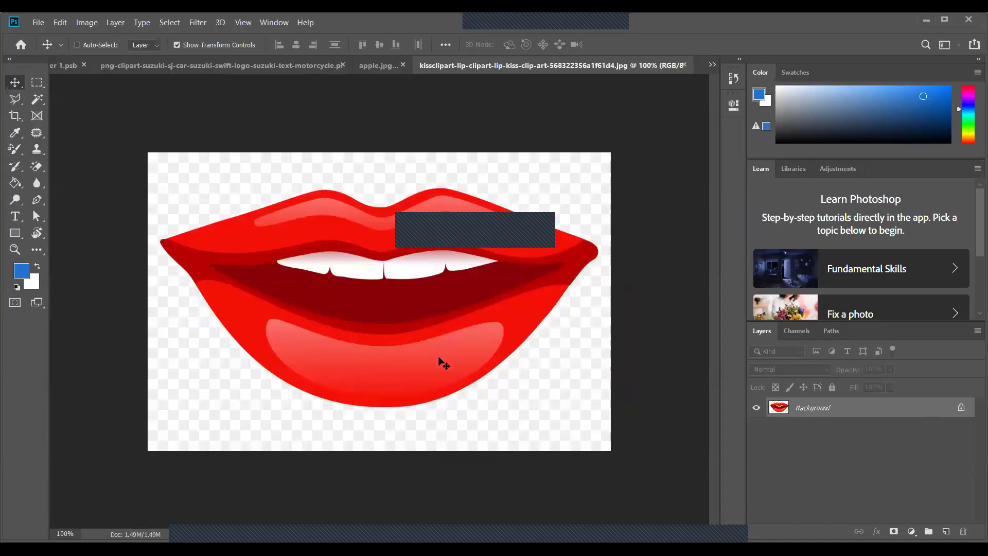
- Bring the lips image into apple.jpg as a new layer and unlock the Background layer
{"action": "left_click", "coordinate": [377, 65]}
{"action": "left_click_drag", "start_coordinate": [438, 304], "coordinate": [438, 307]}
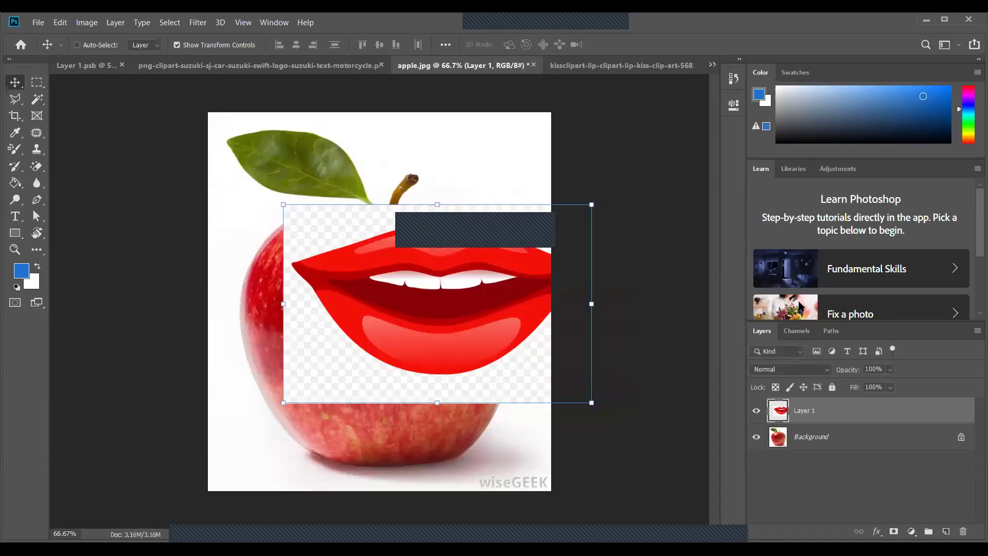
{"action": "left_click", "coordinate": [960, 438]}
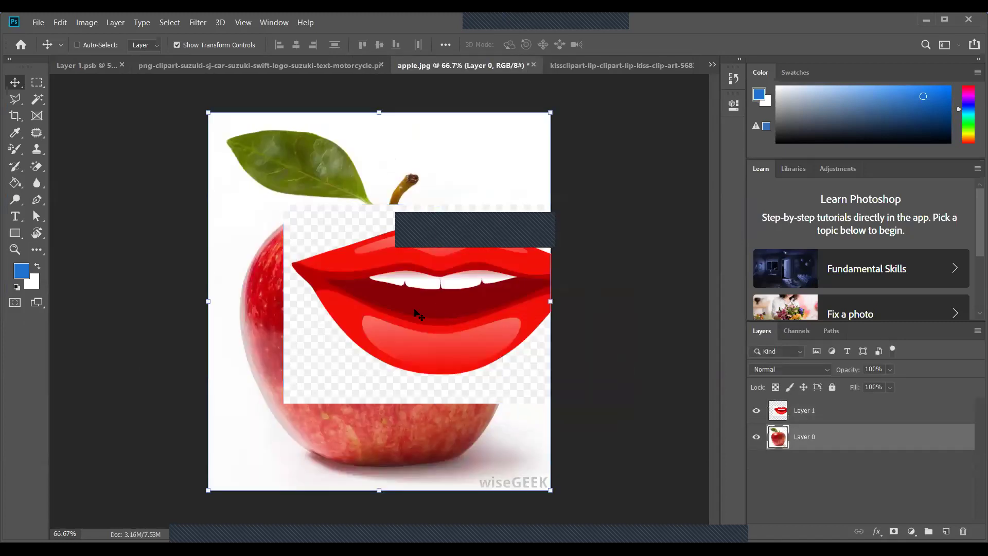
{"action": "left_click", "coordinate": [796, 419]}
- Scale the lips layer to about 57%, center it on the apple, and apply the transformation
{"action": "left_click_drag", "start_coordinate": [410, 339], "coordinate": [335, 359]}
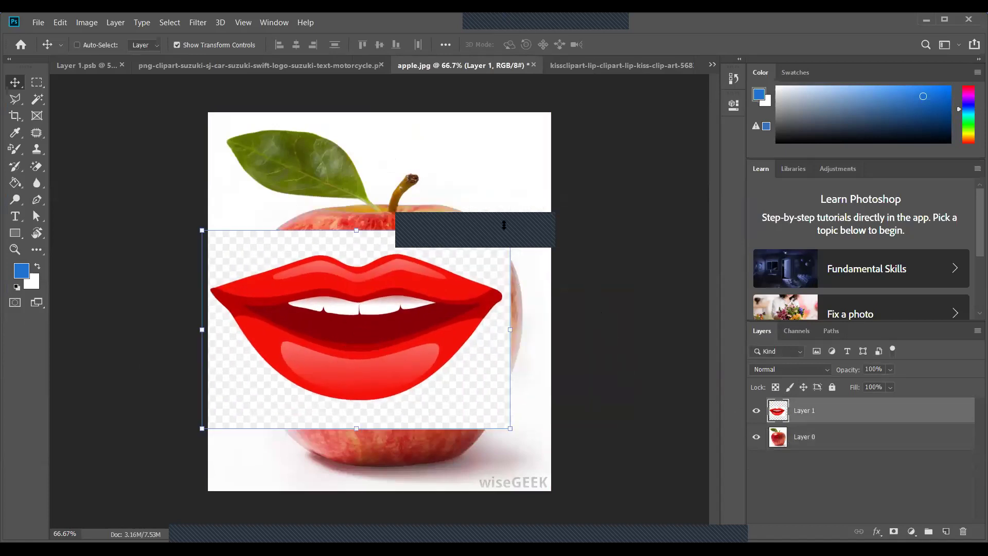
{"action": "left_click_drag", "start_coordinate": [508, 232], "coordinate": [386, 311]}
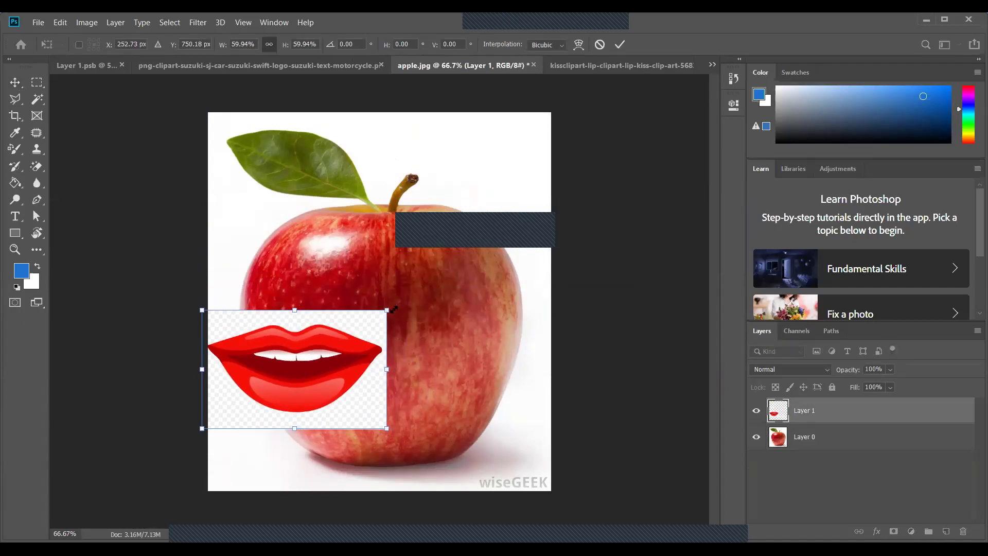
{"action": "left_click_drag", "start_coordinate": [386, 308], "coordinate": [381, 313]}
{"action": "left_click_drag", "start_coordinate": [319, 384], "coordinate": [412, 351]}
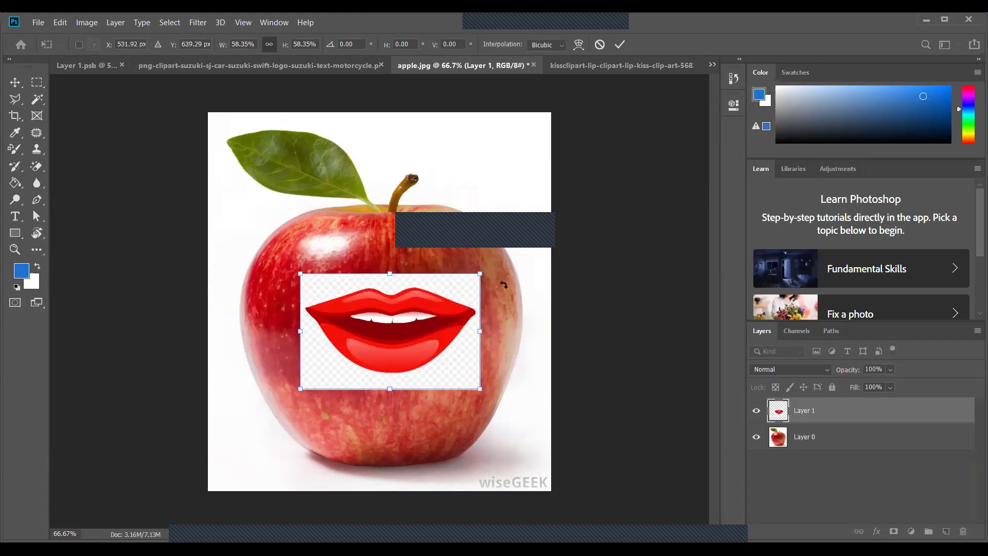
{"action": "left_click_drag", "start_coordinate": [478, 274], "coordinate": [474, 279]}
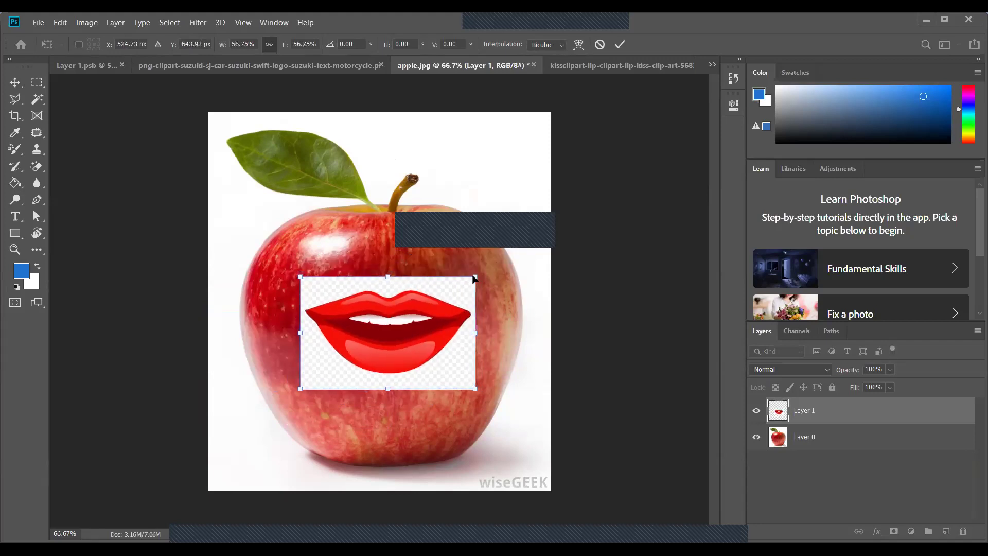
{"action": "left_click_drag", "start_coordinate": [413, 314], "coordinate": [408, 306]}
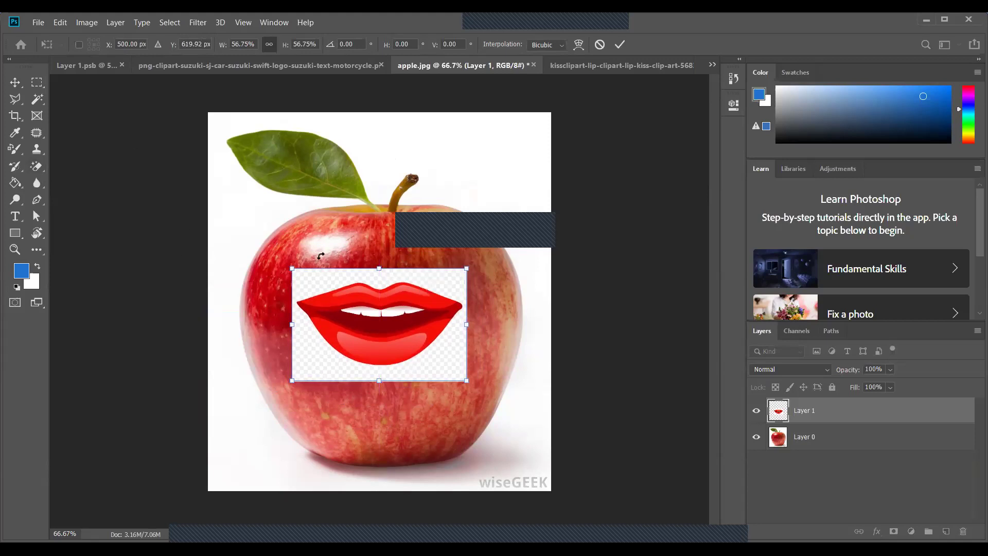
{"action": "left_click", "coordinate": [12, 87]}
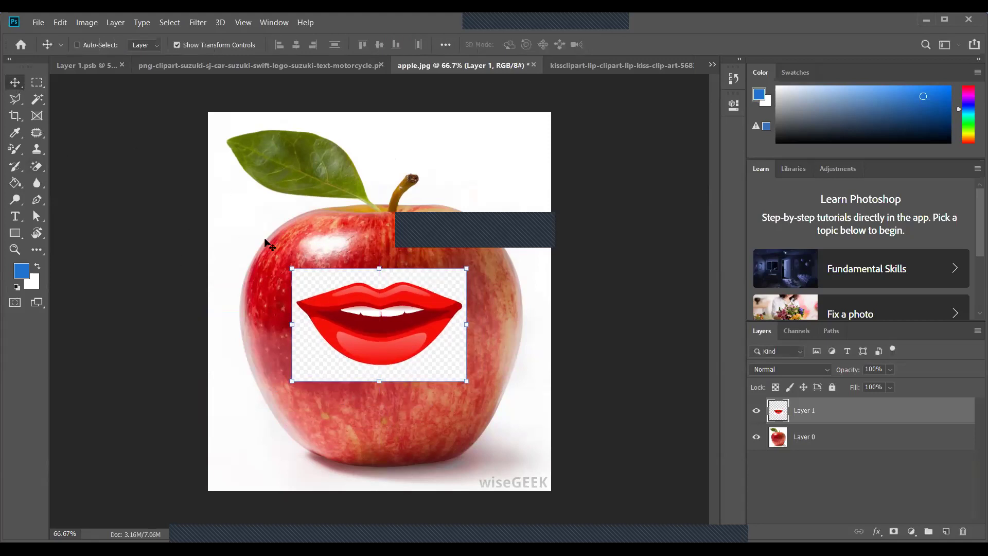
- Reset the colors to default black and white, try a Brush stroke on the lips layer, and undo it
{"action": "left_click", "coordinate": [17, 287]}
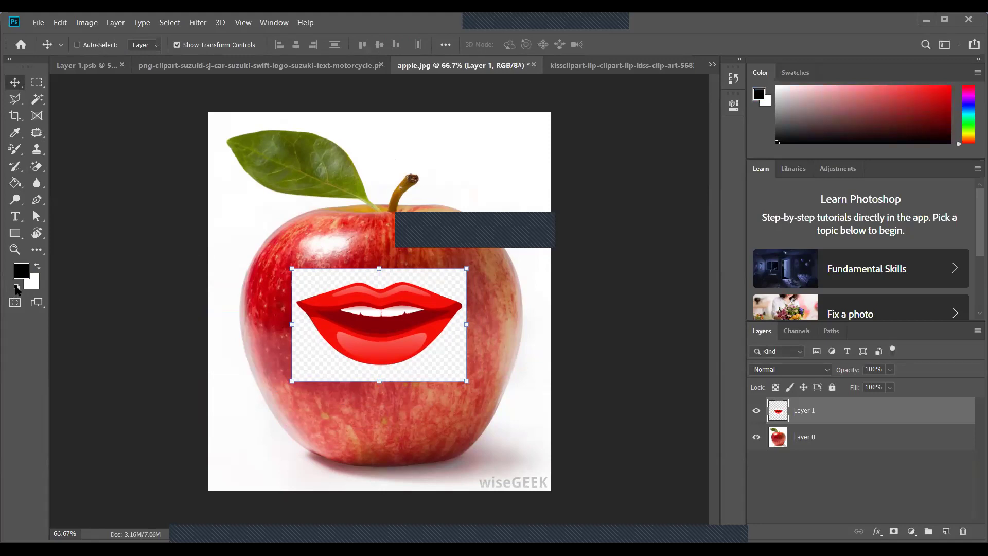
{"action": "left_click", "coordinate": [18, 149]}
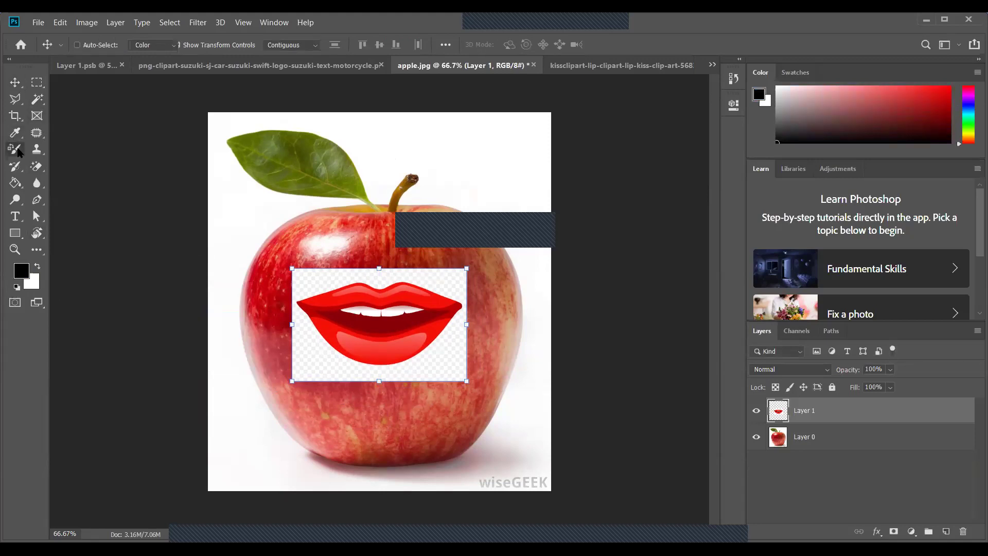
{"action": "right_click", "coordinate": [18, 149]}
{"action": "left_click", "coordinate": [56, 148]}
{"action": "left_click_drag", "start_coordinate": [307, 366], "coordinate": [318, 367]}
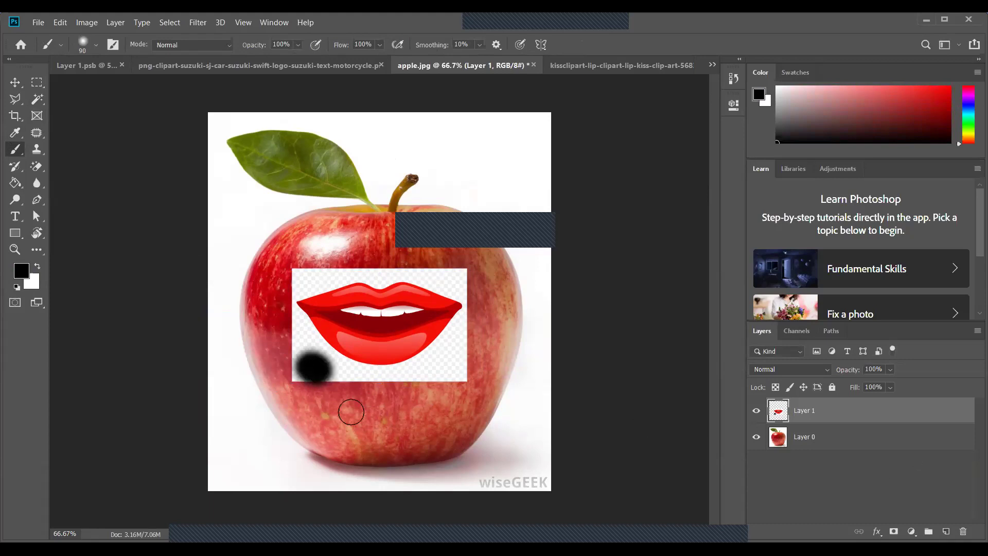
{"action": "key", "text": "ctrl+z"}
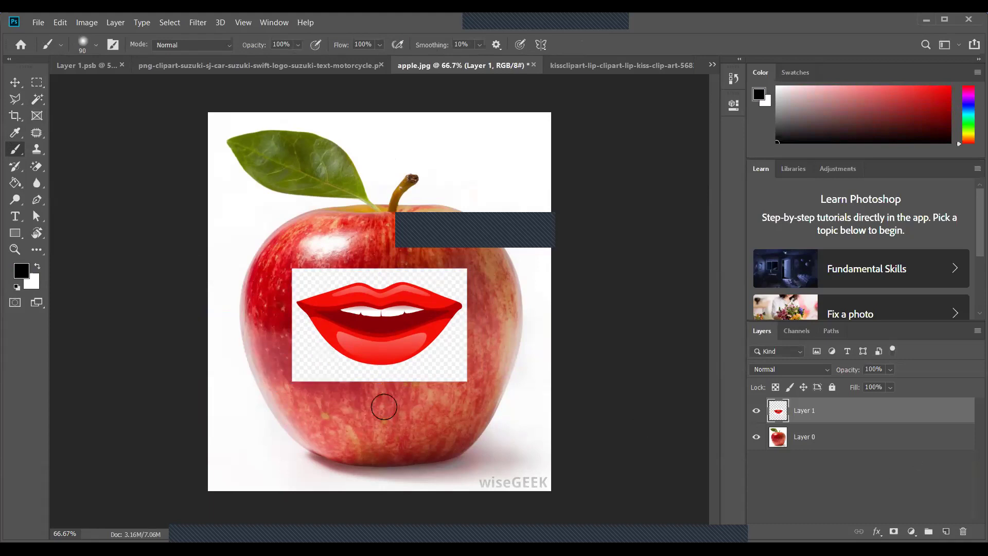
- Add a layer mask to Layer 1 and paint it black around the lips to hide their checkered background
{"action": "left_click", "coordinate": [894, 531]}
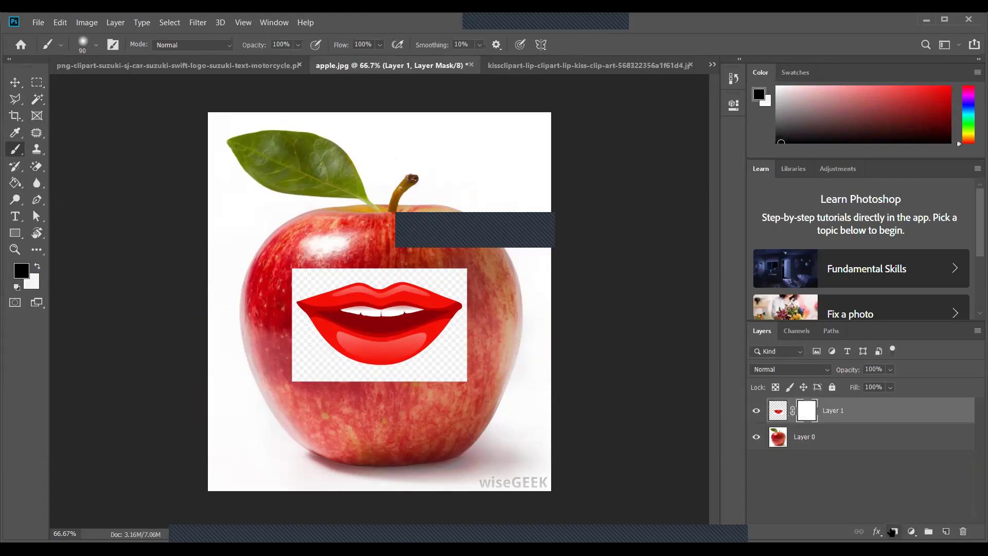
{"action": "mouse_move", "coordinate": [251, 351]}
{"action": "left_mouse_down"}
{"action": "mouse_move", "coordinate": [279, 344]}
{"action": "mouse_move", "coordinate": [330, 379]}
{"action": "mouse_move", "coordinate": [407, 377]}
{"action": "mouse_move", "coordinate": [430, 364]}
{"action": "mouse_move", "coordinate": [459, 321]}
{"action": "mouse_move", "coordinate": [466, 354]}
{"action": "mouse_move", "coordinate": [442, 387]}
{"action": "mouse_move", "coordinate": [325, 364]}
{"action": "mouse_move", "coordinate": [292, 314]}
{"action": "mouse_move", "coordinate": [318, 352]}
{"action": "mouse_move", "coordinate": [291, 384]}
{"action": "left_mouse_up"}
{"action": "key", "text": "ctrl+z"}
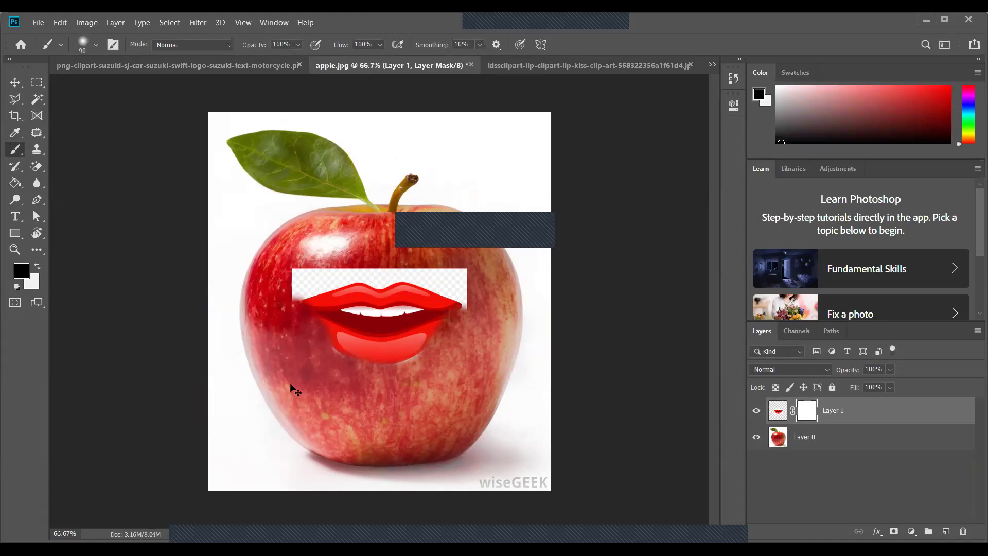
{"action": "mouse_move", "coordinate": [284, 321]}
{"action": "left_mouse_down"}
{"action": "mouse_move", "coordinate": [296, 308]}
{"action": "mouse_move", "coordinate": [307, 364]}
{"action": "mouse_move", "coordinate": [393, 378]}
{"action": "mouse_move", "coordinate": [434, 367]}
{"action": "mouse_move", "coordinate": [468, 320]}
{"action": "mouse_move", "coordinate": [458, 375]}
{"action": "mouse_move", "coordinate": [335, 387]}
{"action": "mouse_move", "coordinate": [282, 370]}
{"action": "mouse_move", "coordinate": [287, 338]}
{"action": "mouse_move", "coordinate": [328, 358]}
{"action": "mouse_move", "coordinate": [293, 324]}
{"action": "mouse_move", "coordinate": [277, 280]}
{"action": "mouse_move", "coordinate": [386, 260]}
{"action": "mouse_move", "coordinate": [430, 264]}
{"action": "mouse_move", "coordinate": [471, 293]}
{"action": "mouse_move", "coordinate": [394, 265]}
{"action": "mouse_move", "coordinate": [367, 283]}
{"action": "mouse_move", "coordinate": [394, 251]}
{"action": "mouse_move", "coordinate": [406, 252]}
{"action": "left_mouse_up"}
{"action": "key", "text": "ctrl+z"}
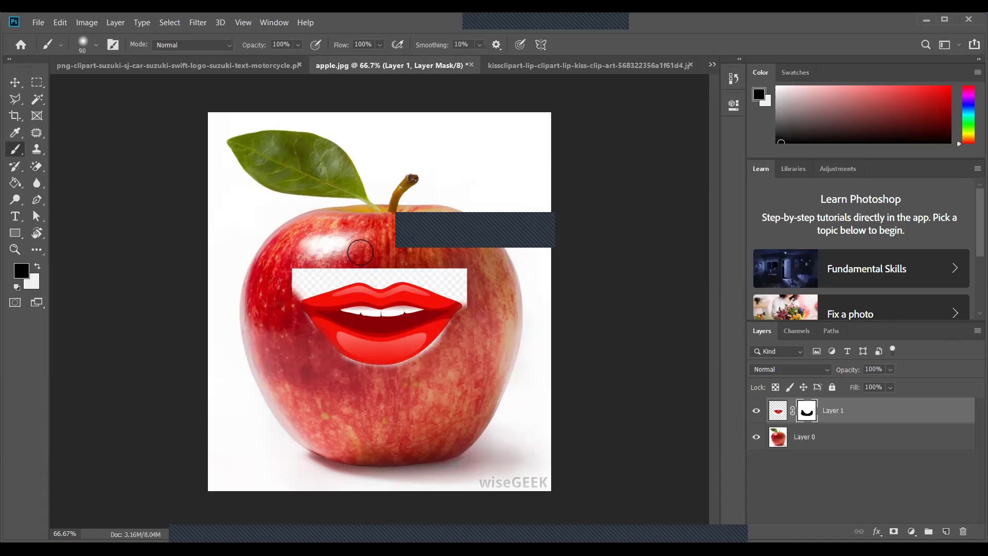
{"action": "mouse_move", "coordinate": [302, 268]}
{"action": "left_mouse_down"}
{"action": "mouse_move", "coordinate": [292, 272]}
{"action": "mouse_move", "coordinate": [332, 278]}
{"action": "mouse_move", "coordinate": [383, 266]}
{"action": "mouse_move", "coordinate": [385, 278]}
{"action": "mouse_move", "coordinate": [429, 269]}
{"action": "mouse_move", "coordinate": [469, 277]}
{"action": "mouse_move", "coordinate": [456, 256]}
{"action": "mouse_move", "coordinate": [466, 295]}
{"action": "left_mouse_up"}
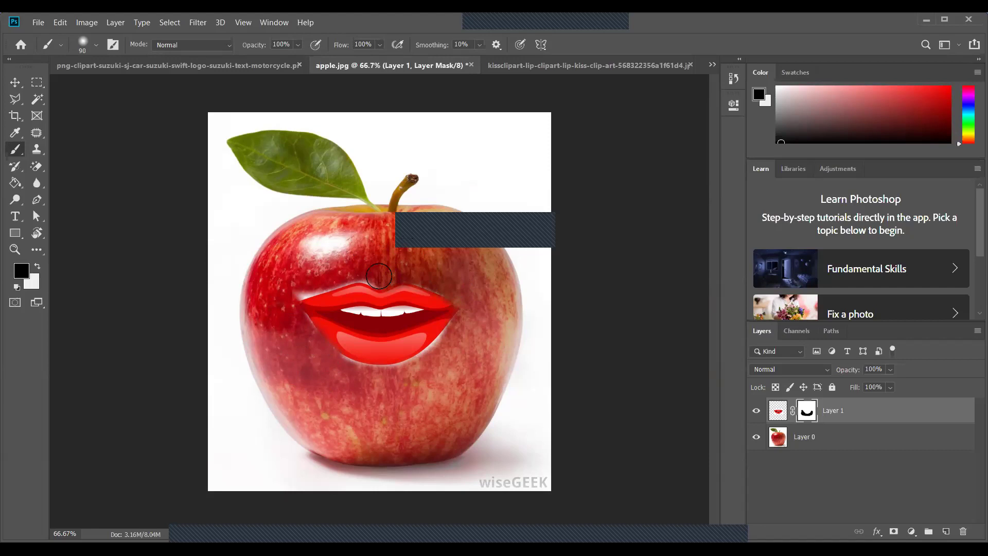
{"action": "left_click_drag", "start_coordinate": [338, 271], "coordinate": [276, 288]}
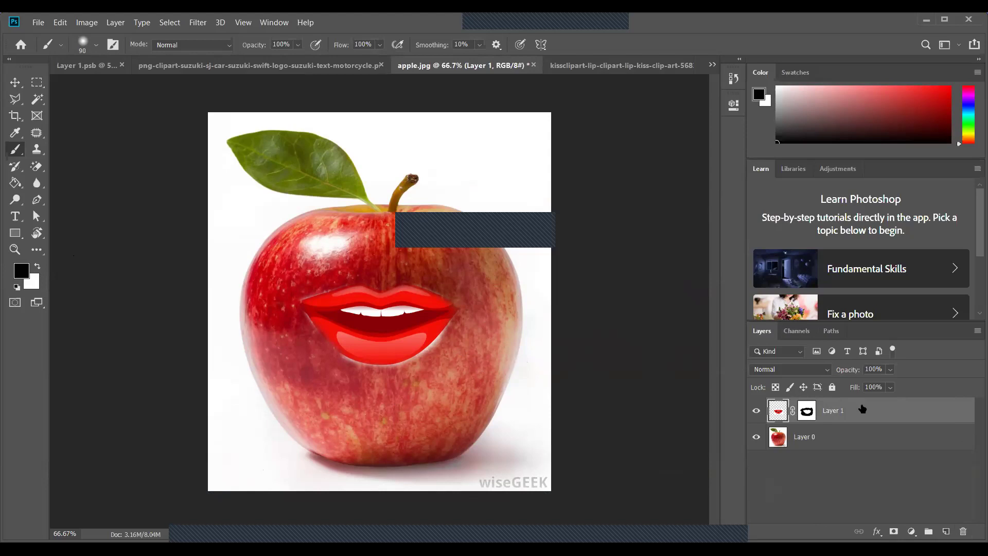
- Delete the masked lips layer from apple.jpg and copy the lips picture from the kissclipart document onto the apple
{"action": "left_click_drag", "start_coordinate": [862, 409], "coordinate": [967, 534]}
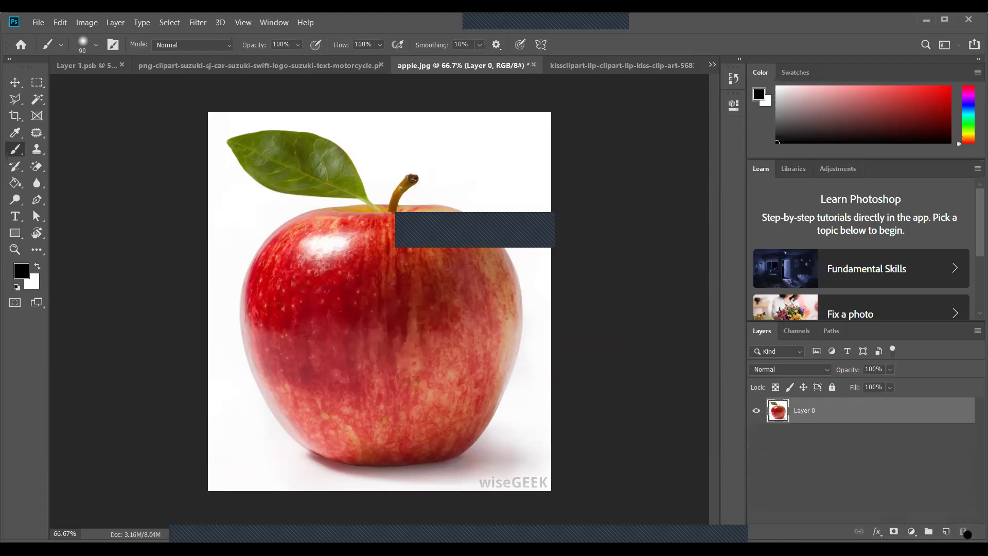
{"action": "left_click", "coordinate": [622, 66]}
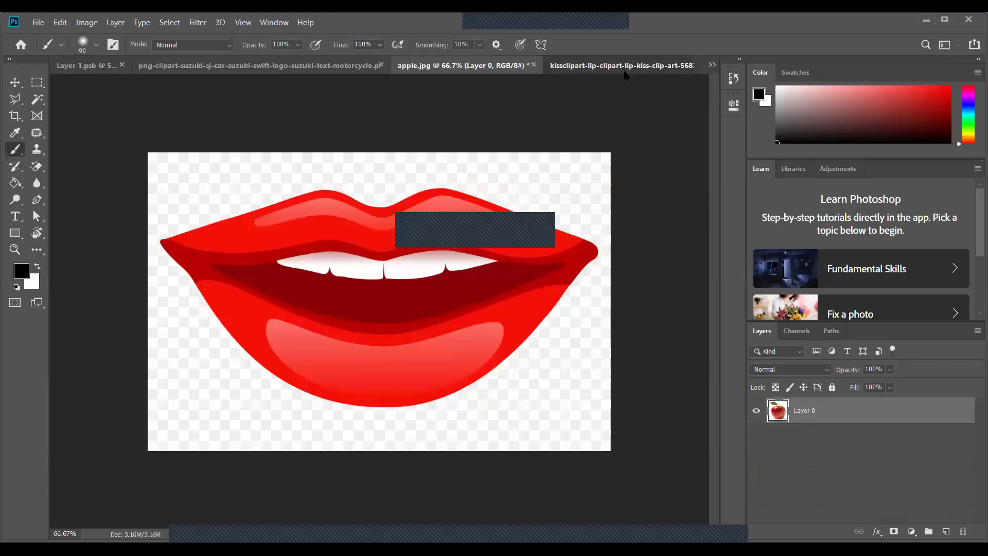
{"action": "left_click", "coordinate": [14, 82]}
{"action": "left_click_drag", "start_coordinate": [459, 371], "coordinate": [434, 343]}
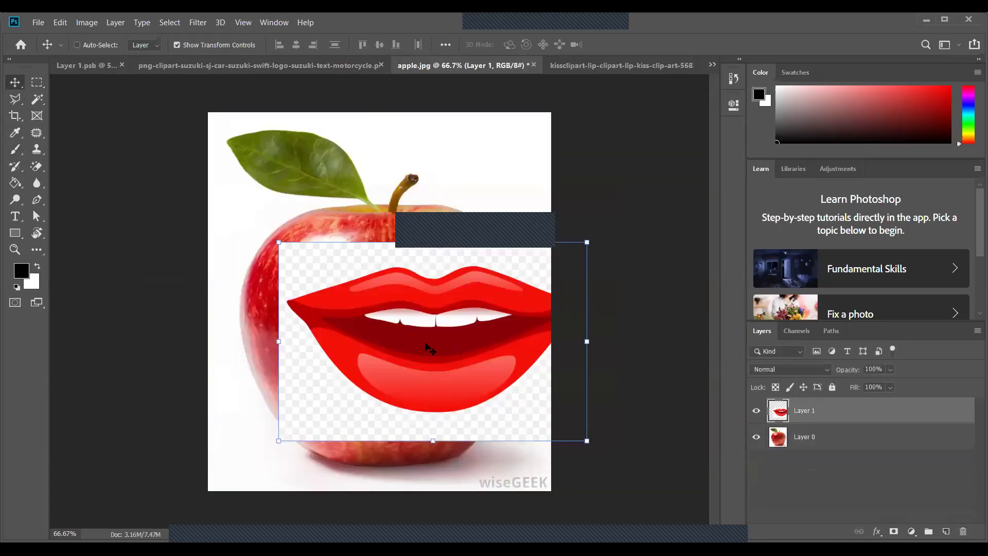
- Scale the copied lips layer to 62.18% and position it centrally on the apple at about X 500 px, Y 635 px
{"action": "left_click_drag", "start_coordinate": [423, 391], "coordinate": [370, 382]}
{"action": "left_click_drag", "start_coordinate": [538, 232], "coordinate": [479, 292]}
{"action": "left_click_drag", "start_coordinate": [452, 342], "coordinate": [441, 350]}
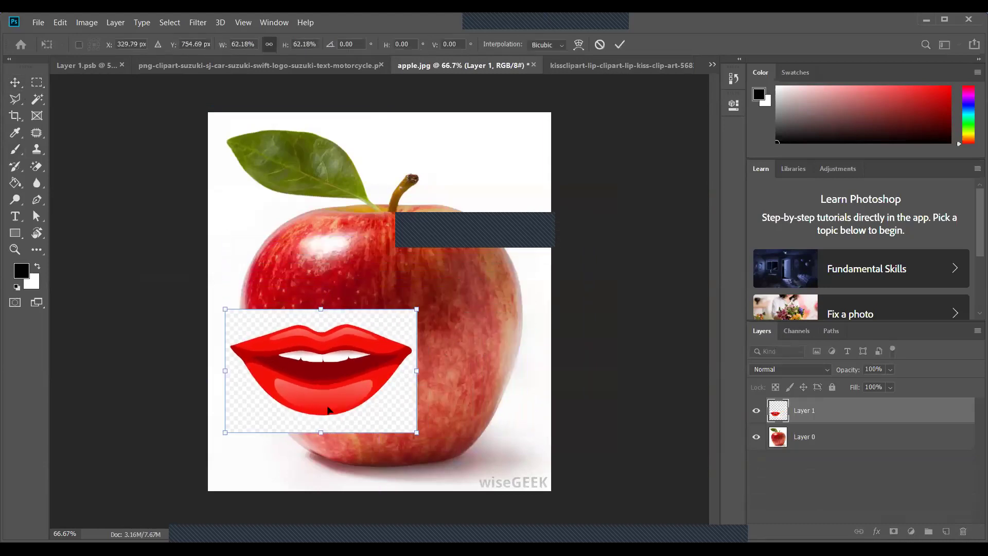
{"action": "left_click_drag", "start_coordinate": [356, 394], "coordinate": [391, 358]}
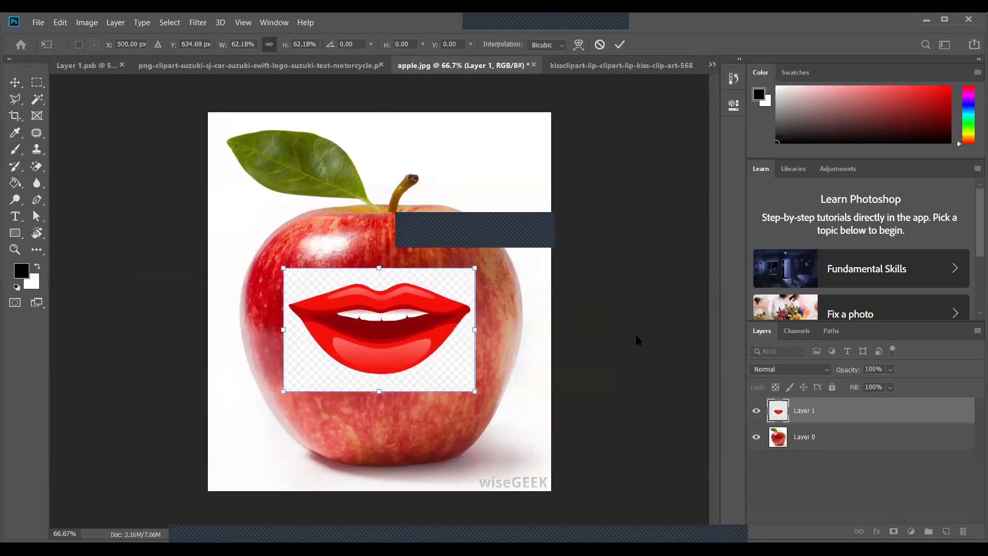
{"action": "key", "text": "Return"}
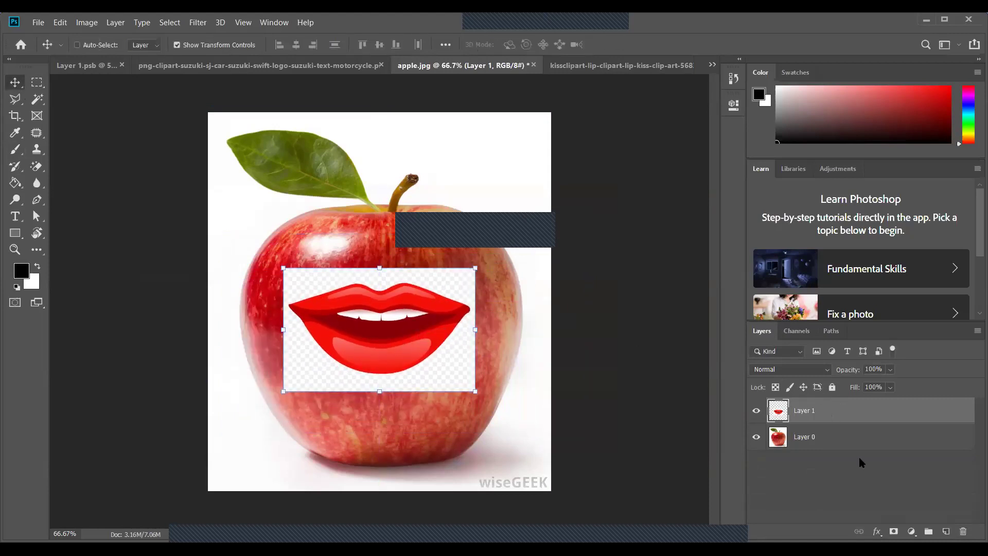
- Add a black layer mask to the lips layer and reveal the mouth by brushing white over it
{"action": "left_click", "coordinate": [893, 531], "text": "alt"}
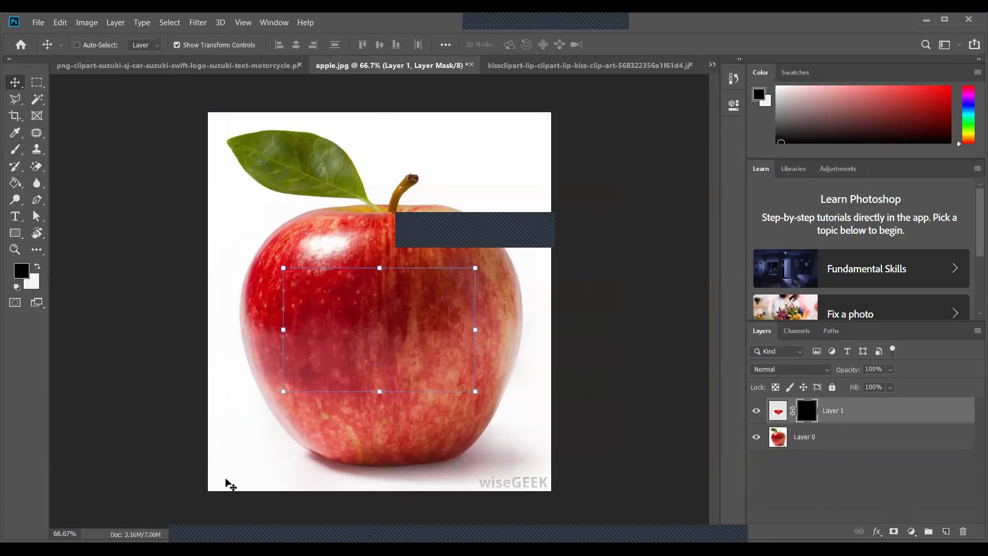
{"action": "left_click", "coordinate": [38, 268]}
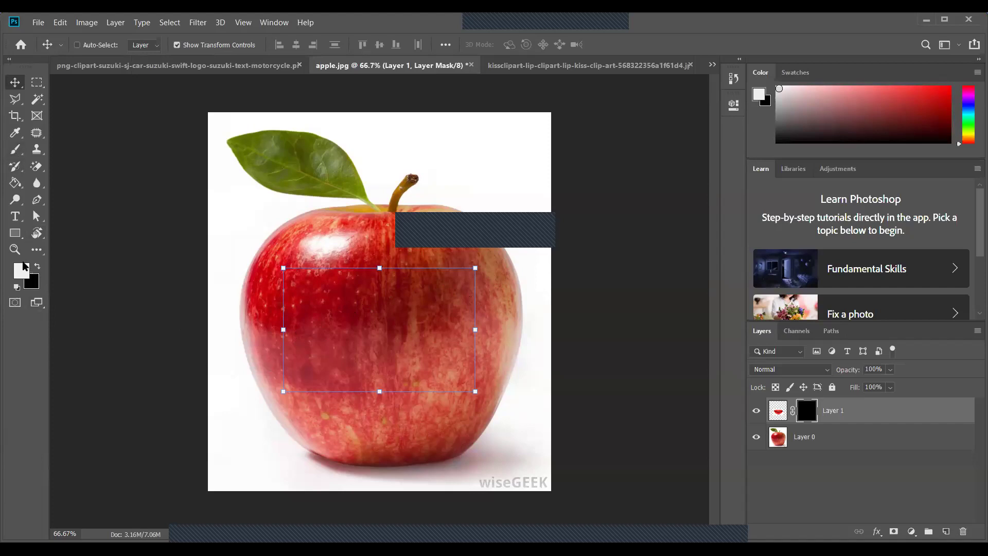
{"action": "left_click", "coordinate": [14, 149]}
{"action": "mouse_move", "coordinate": [346, 305]}
{"action": "left_mouse_down"}
{"action": "mouse_move", "coordinate": [329, 291]}
{"action": "mouse_move", "coordinate": [355, 319]}
{"action": "mouse_move", "coordinate": [386, 319]}
{"action": "mouse_move", "coordinate": [383, 287]}
{"action": "mouse_move", "coordinate": [353, 300]}
{"action": "mouse_move", "coordinate": [429, 276]}
{"action": "mouse_move", "coordinate": [420, 309]}
{"action": "mouse_move", "coordinate": [394, 330]}
{"action": "mouse_move", "coordinate": [402, 337]}
{"action": "mouse_move", "coordinate": [442, 308]}
{"action": "mouse_move", "coordinate": [439, 330]}
{"action": "mouse_move", "coordinate": [396, 360]}
{"action": "mouse_move", "coordinate": [360, 358]}
{"action": "mouse_move", "coordinate": [329, 338]}
{"action": "mouse_move", "coordinate": [305, 289]}
{"action": "mouse_move", "coordinate": [344, 348]}
{"action": "mouse_move", "coordinate": [401, 350]}
{"action": "mouse_move", "coordinate": [451, 294]}
{"action": "mouse_move", "coordinate": [460, 298]}
{"action": "mouse_move", "coordinate": [435, 340]}
{"action": "mouse_move", "coordinate": [369, 368]}
{"action": "mouse_move", "coordinate": [332, 355]}
{"action": "mouse_move", "coordinate": [299, 308]}
{"action": "mouse_move", "coordinate": [332, 280]}
{"action": "mouse_move", "coordinate": [416, 270]}
{"action": "mouse_move", "coordinate": [454, 279]}
{"action": "mouse_move", "coordinate": [462, 297]}
{"action": "mouse_move", "coordinate": [439, 348]}
{"action": "mouse_move", "coordinate": [342, 376]}
{"action": "mouse_move", "coordinate": [306, 374]}
{"action": "mouse_move", "coordinate": [287, 302]}
{"action": "left_mouse_up"}
- Brush black on the layer mask around the mouth to hide the lips picture's checkered background
{"action": "left_click", "coordinate": [37, 266]}
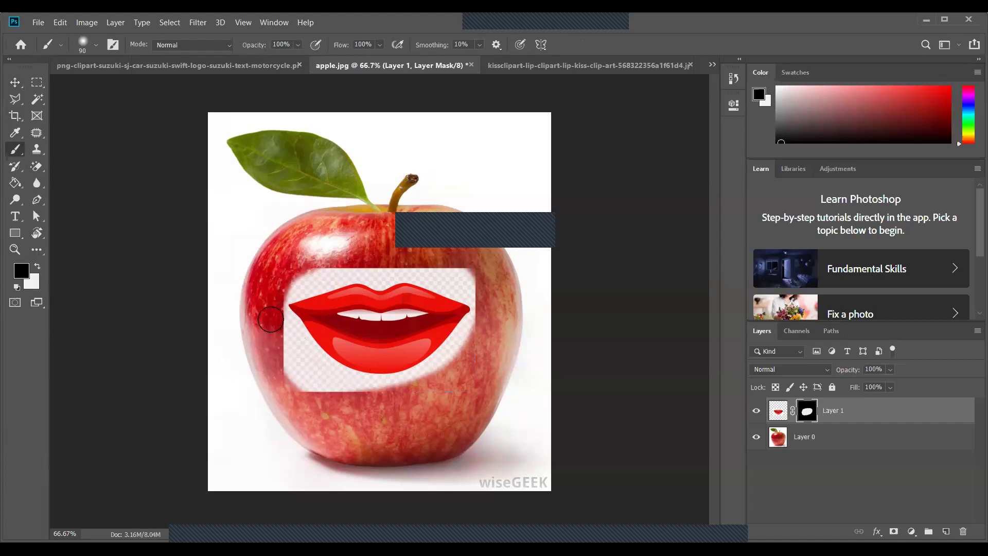
{"action": "mouse_move", "coordinate": [277, 314]}
{"action": "left_mouse_down"}
{"action": "mouse_move", "coordinate": [340, 380]}
{"action": "mouse_move", "coordinate": [424, 391]}
{"action": "mouse_move", "coordinate": [488, 328]}
{"action": "mouse_move", "coordinate": [463, 359]}
{"action": "mouse_move", "coordinate": [411, 385]}
{"action": "mouse_move", "coordinate": [459, 350]}
{"action": "mouse_move", "coordinate": [482, 301]}
{"action": "mouse_move", "coordinate": [418, 264]}
{"action": "mouse_move", "coordinate": [392, 260]}
{"action": "mouse_move", "coordinate": [385, 276]}
{"action": "mouse_move", "coordinate": [338, 260]}
{"action": "mouse_move", "coordinate": [280, 291]}
{"action": "mouse_move", "coordinate": [360, 267]}
{"action": "mouse_move", "coordinate": [456, 278]}
{"action": "mouse_move", "coordinate": [505, 324]}
{"action": "left_mouse_up"}
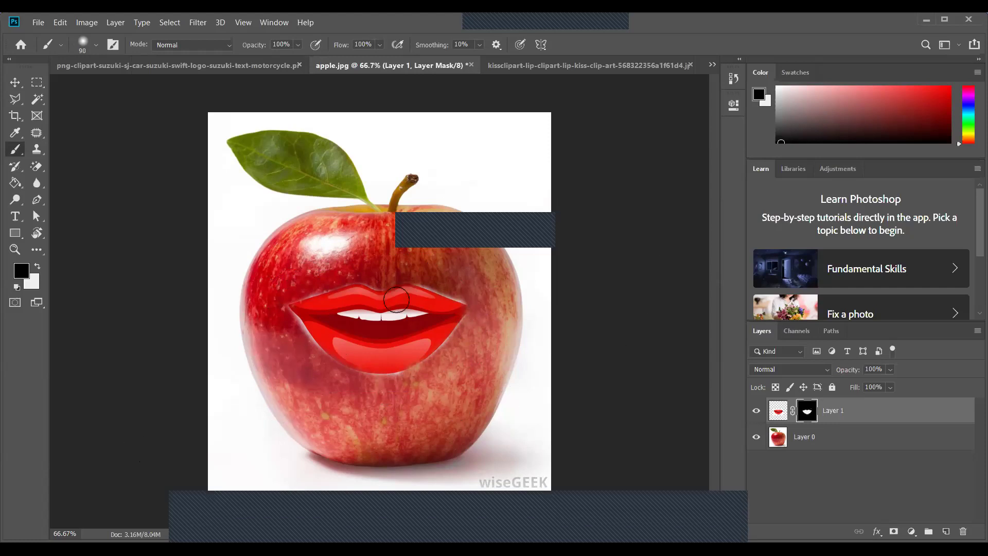
- Delete the masked lips layer and copy the lips picture from the kissclipart document onto the apple again
{"action": "left_click_drag", "start_coordinate": [910, 410], "coordinate": [964, 535]}
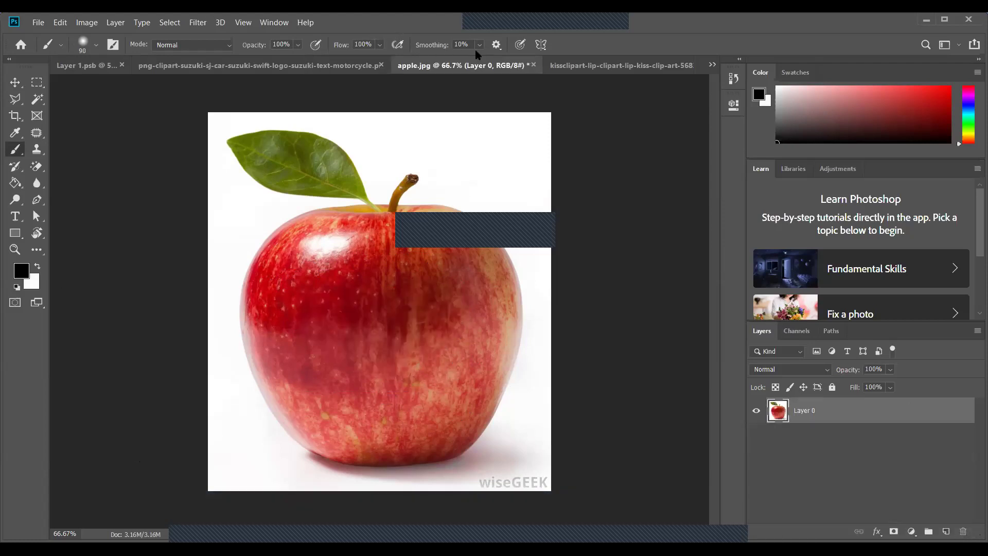
{"action": "left_click", "coordinate": [595, 65]}
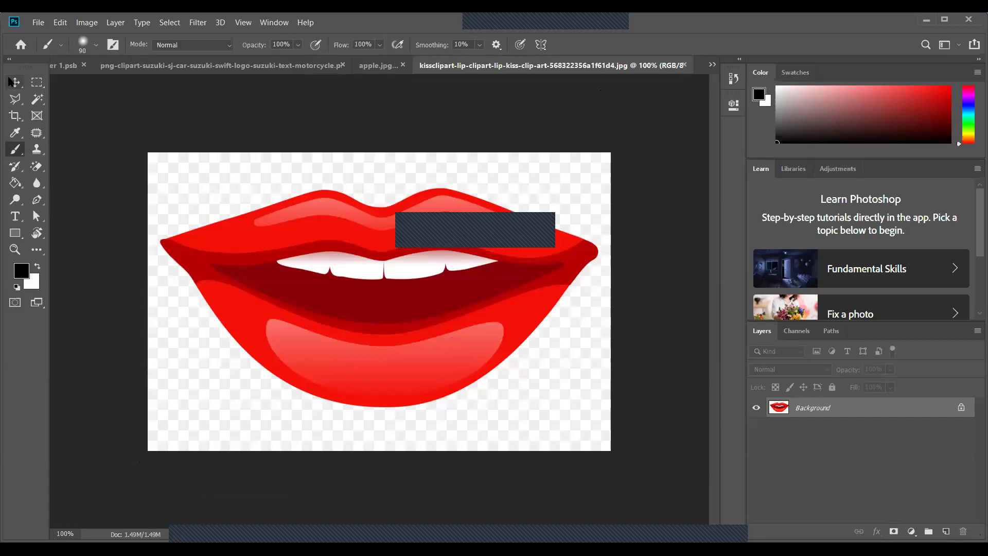
{"action": "left_click", "coordinate": [13, 81]}
{"action": "left_click_drag", "start_coordinate": [484, 369], "coordinate": [412, 280]}
{"action": "left_click_drag", "start_coordinate": [409, 342], "coordinate": [410, 342]}
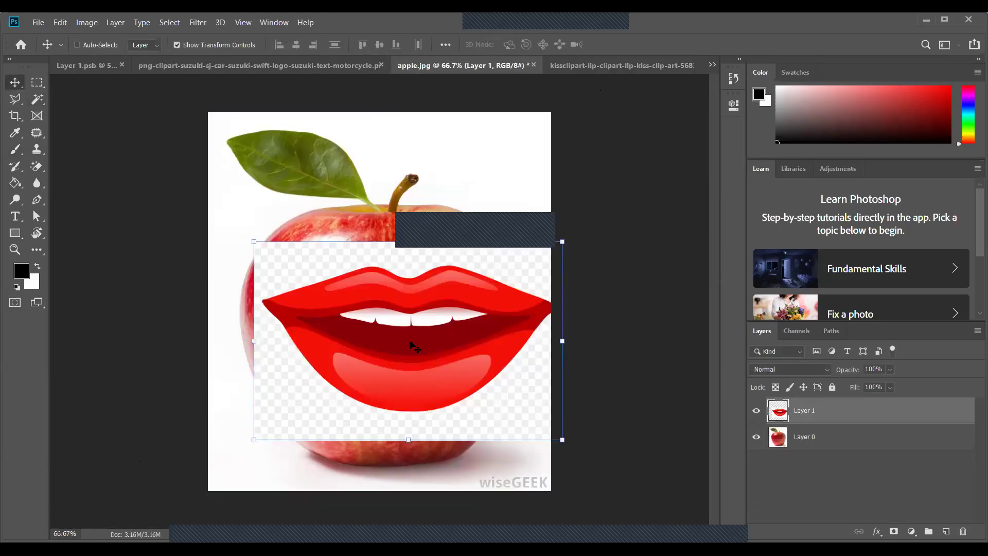
- Scale the new lips layer to 66.21% and place it on the apple at about X 500 px, Y 661.5 px
{"action": "left_click_drag", "start_coordinate": [560, 241], "coordinate": [457, 309]}
{"action": "left_click_drag", "start_coordinate": [378, 340], "coordinate": [402, 304]}
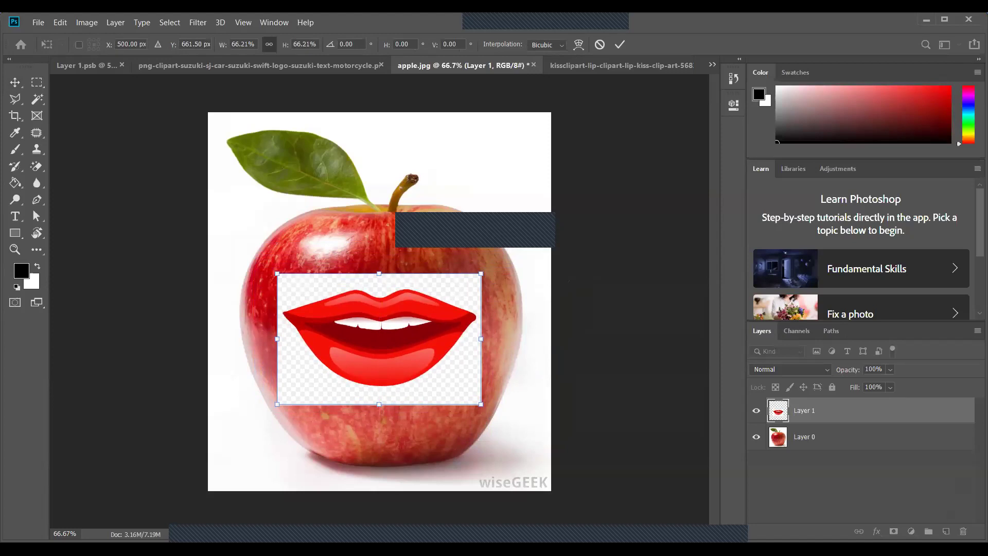
{"action": "key", "text": "Return"}
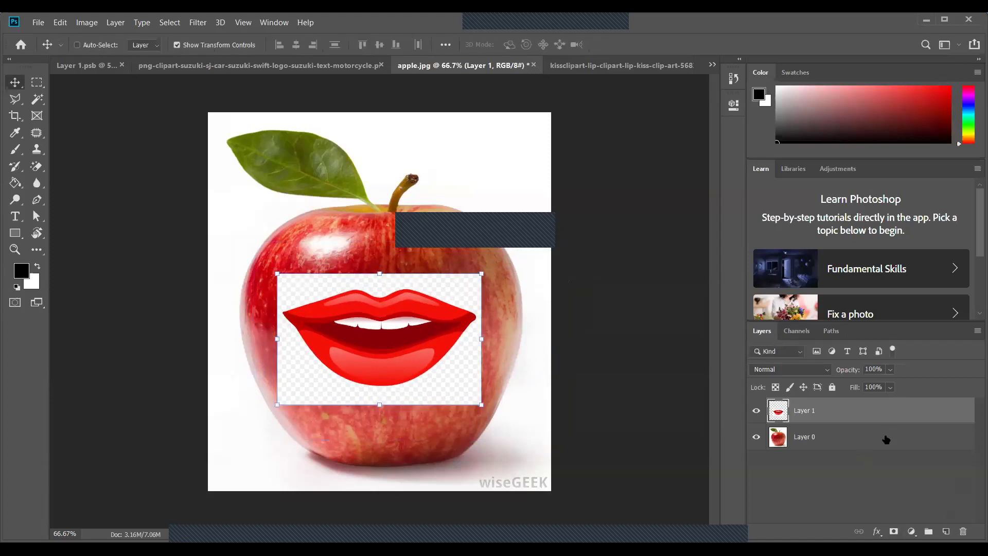
- Add a white layer mask to the lips layer and fill it with black using the Paint Bucket tool
{"action": "left_click", "coordinate": [893, 532]}
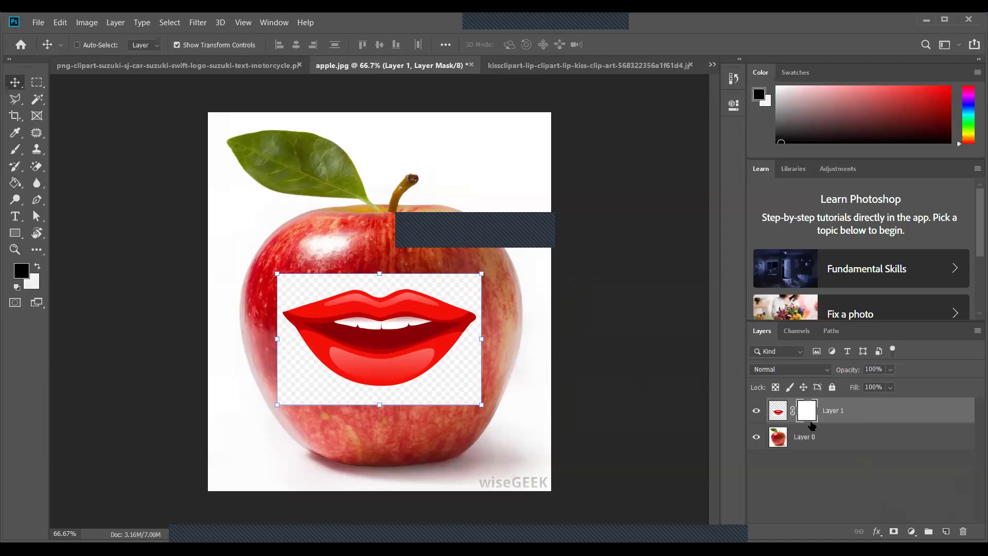
{"action": "left_click", "coordinate": [15, 184]}
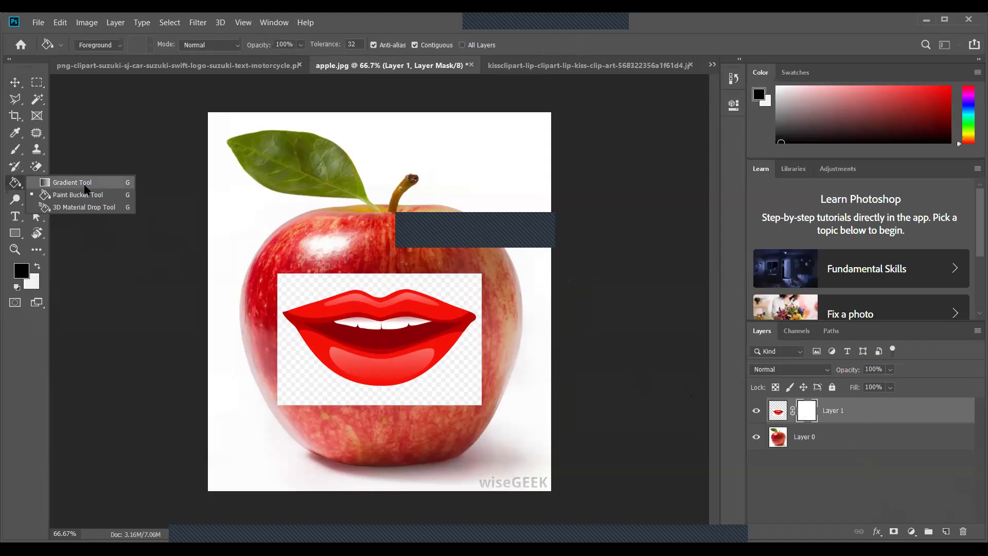
{"action": "left_click", "coordinate": [85, 189]}
{"action": "right_click", "coordinate": [15, 184]}
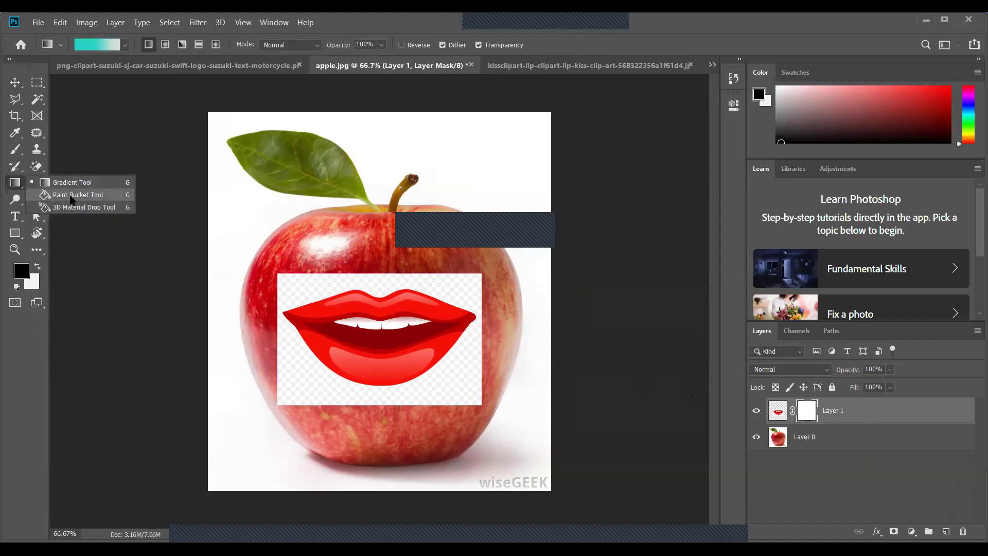
{"action": "left_click", "coordinate": [71, 195]}
{"action": "left_click", "coordinate": [324, 295]}
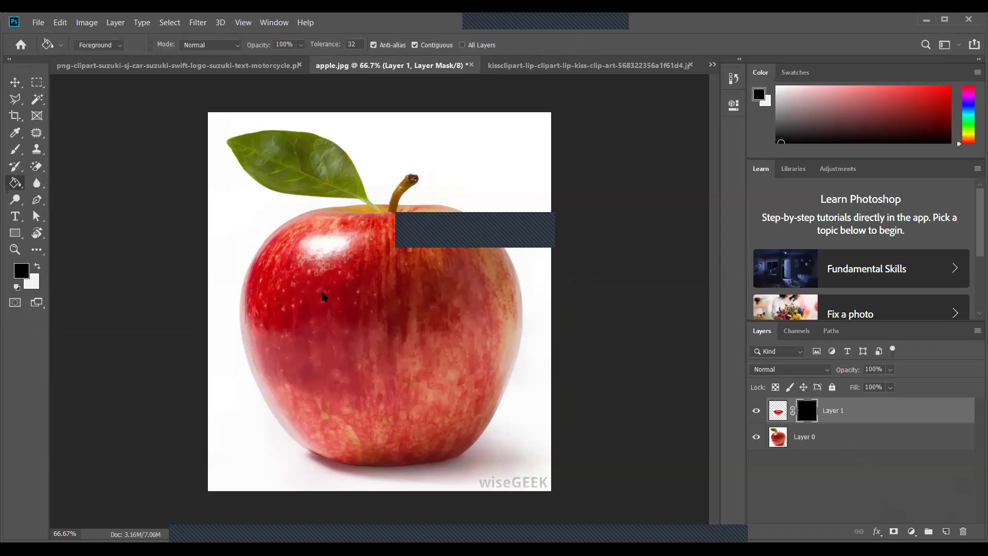
- Brush white on the black mask until the whole mouth is revealed, and set black as the foreground colour
{"action": "left_click", "coordinate": [38, 267]}
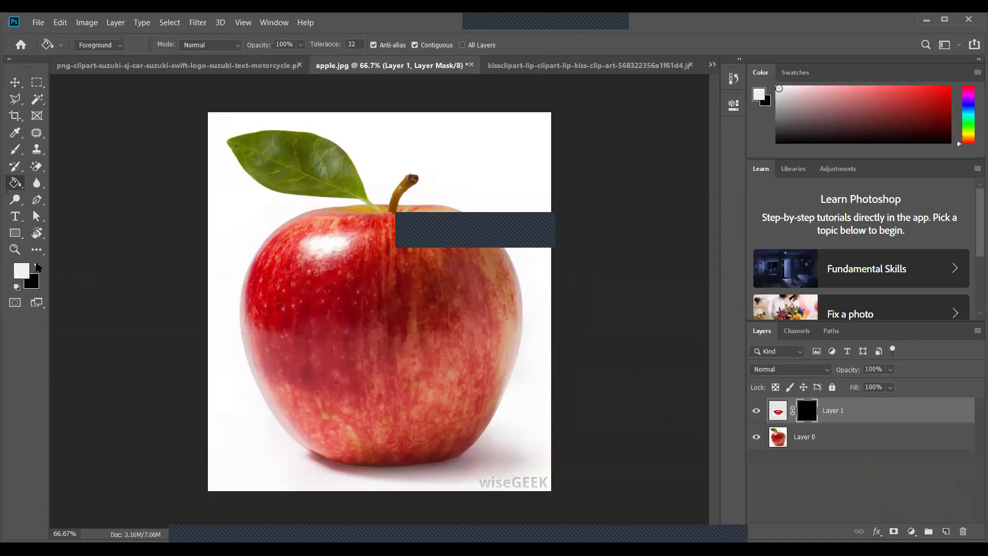
{"action": "left_click", "coordinate": [16, 150]}
{"action": "mouse_move", "coordinate": [319, 315]}
{"action": "left_mouse_down"}
{"action": "mouse_move", "coordinate": [432, 332]}
{"action": "mouse_move", "coordinate": [348, 309]}
{"action": "mouse_move", "coordinate": [386, 307]}
{"action": "mouse_move", "coordinate": [375, 299]}
{"action": "mouse_move", "coordinate": [395, 290]}
{"action": "mouse_move", "coordinate": [435, 342]}
{"action": "mouse_move", "coordinate": [393, 355]}
{"action": "mouse_move", "coordinate": [347, 352]}
{"action": "mouse_move", "coordinate": [385, 357]}
{"action": "mouse_move", "coordinate": [442, 335]}
{"action": "mouse_move", "coordinate": [456, 309]}
{"action": "mouse_move", "coordinate": [461, 316]}
{"action": "mouse_move", "coordinate": [454, 328]}
{"action": "mouse_move", "coordinate": [440, 301]}
{"action": "mouse_move", "coordinate": [334, 293]}
{"action": "mouse_move", "coordinate": [322, 339]}
{"action": "mouse_move", "coordinate": [414, 363]}
{"action": "mouse_move", "coordinate": [360, 366]}
{"action": "mouse_move", "coordinate": [309, 329]}
{"action": "mouse_move", "coordinate": [304, 304]}
{"action": "mouse_move", "coordinate": [290, 313]}
{"action": "mouse_move", "coordinate": [350, 367]}
{"action": "mouse_move", "coordinate": [415, 375]}
{"action": "mouse_move", "coordinate": [425, 374]}
{"action": "mouse_move", "coordinate": [350, 286]}
{"action": "mouse_move", "coordinate": [310, 310]}
{"action": "left_mouse_up"}
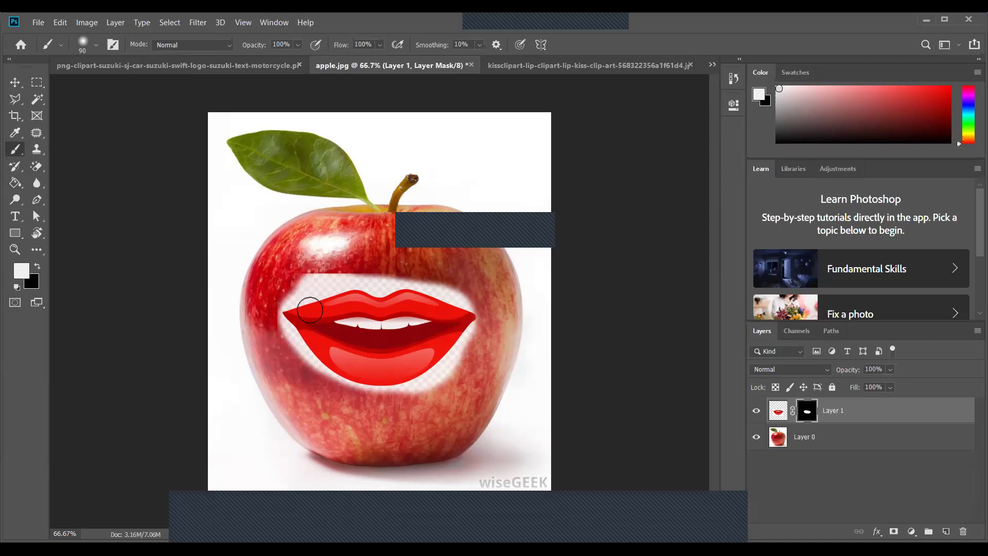
{"action": "mouse_move", "coordinate": [396, 361]}
{"action": "left_mouse_down"}
{"action": "mouse_move", "coordinate": [367, 377]}
{"action": "mouse_move", "coordinate": [311, 367]}
{"action": "mouse_move", "coordinate": [384, 385]}
{"action": "mouse_move", "coordinate": [419, 376]}
{"action": "mouse_move", "coordinate": [364, 372]}
{"action": "mouse_move", "coordinate": [309, 348]}
{"action": "left_mouse_up"}
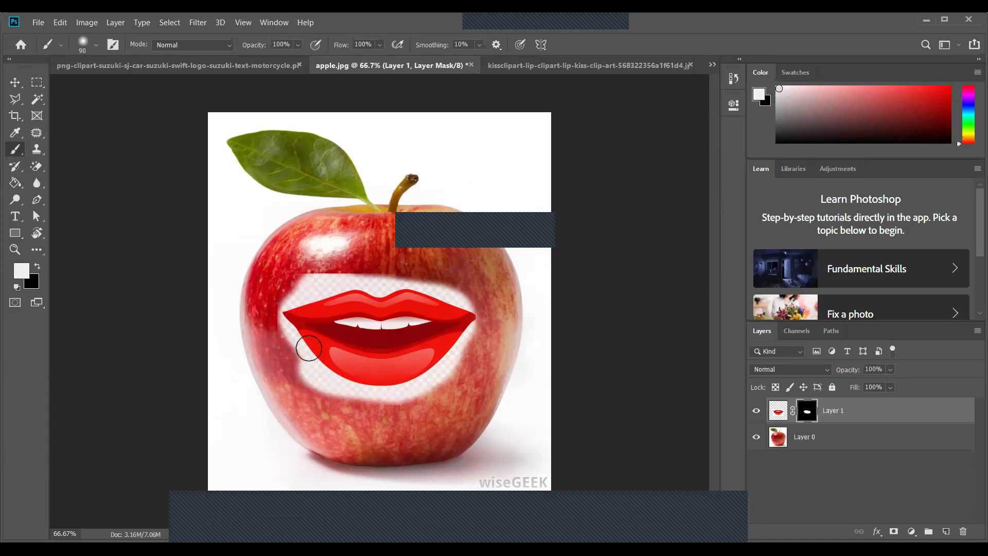
{"action": "mouse_move", "coordinate": [421, 321]}
{"action": "left_mouse_down"}
{"action": "mouse_move", "coordinate": [453, 299]}
{"action": "mouse_move", "coordinate": [469, 308]}
{"action": "mouse_move", "coordinate": [455, 342]}
{"action": "mouse_move", "coordinate": [428, 355]}
{"action": "left_mouse_up"}
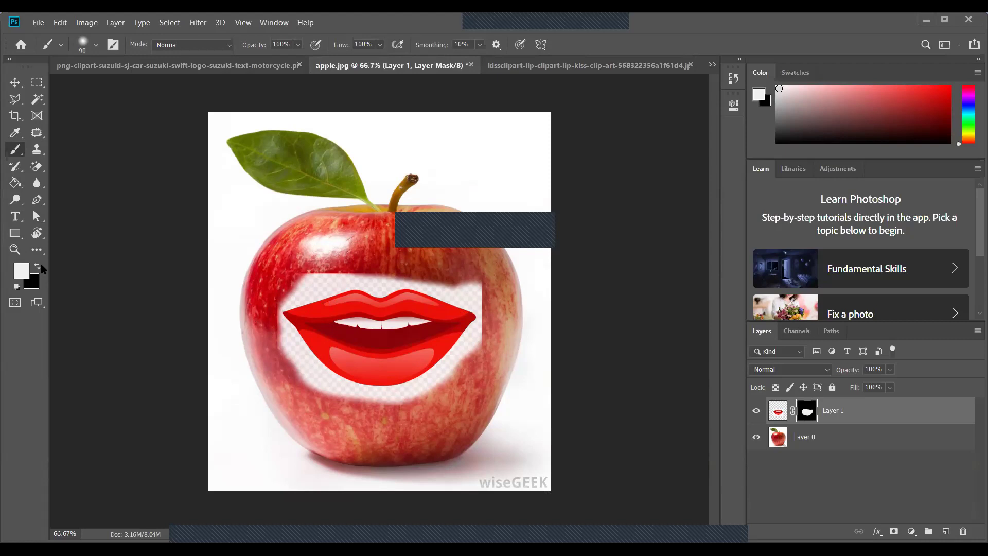
{"action": "left_click", "coordinate": [38, 266]}
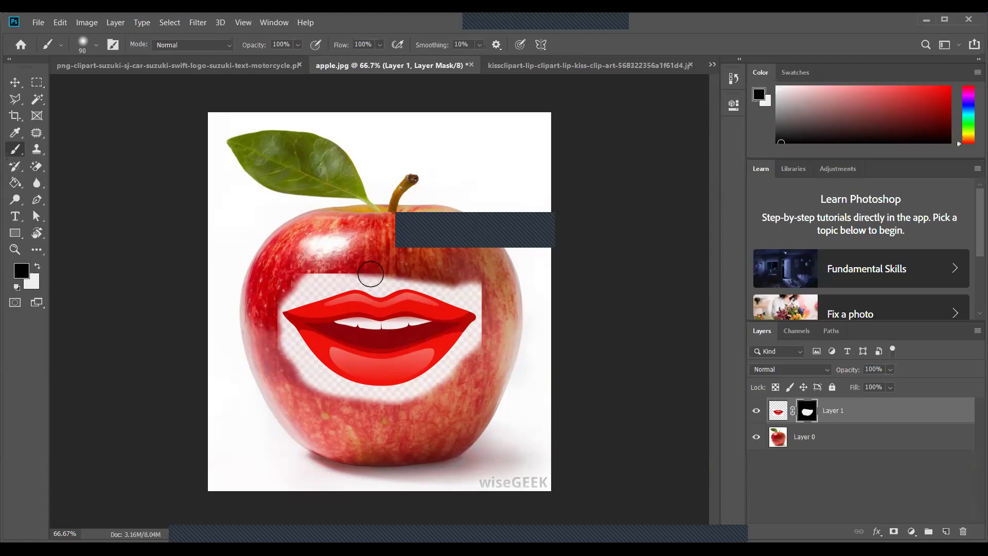
{"action": "mouse_move", "coordinate": [387, 268]}
{"action": "left_mouse_down"}
{"action": "mouse_move", "coordinate": [443, 282]}
{"action": "mouse_move", "coordinate": [478, 305]}
{"action": "mouse_move", "coordinate": [482, 288]}
{"action": "mouse_move", "coordinate": [430, 280]}
{"action": "mouse_move", "coordinate": [458, 278]}
{"action": "mouse_move", "coordinate": [492, 321]}
{"action": "mouse_move", "coordinate": [451, 390]}
{"action": "mouse_move", "coordinate": [410, 410]}
{"action": "mouse_move", "coordinate": [454, 386]}
{"action": "mouse_move", "coordinate": [480, 331]}
{"action": "mouse_move", "coordinate": [471, 351]}
{"action": "mouse_move", "coordinate": [416, 398]}
{"action": "mouse_move", "coordinate": [343, 394]}
{"action": "mouse_move", "coordinate": [306, 370]}
{"action": "mouse_move", "coordinate": [254, 289]}
{"action": "mouse_move", "coordinate": [300, 297]}
{"action": "mouse_move", "coordinate": [378, 282]}
{"action": "mouse_move", "coordinate": [282, 260]}
{"action": "left_mouse_up"}
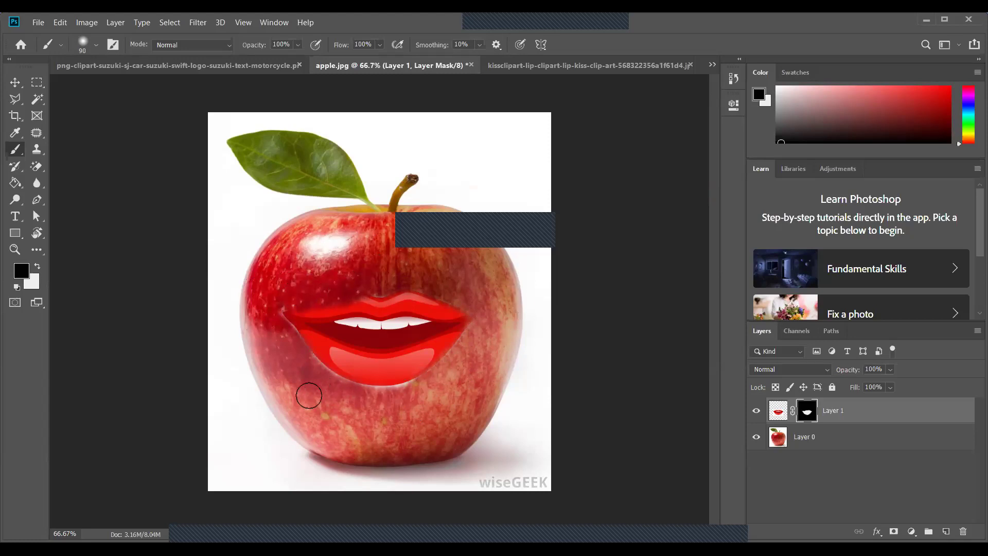
{"action": "key", "text": "ctrl+z"}
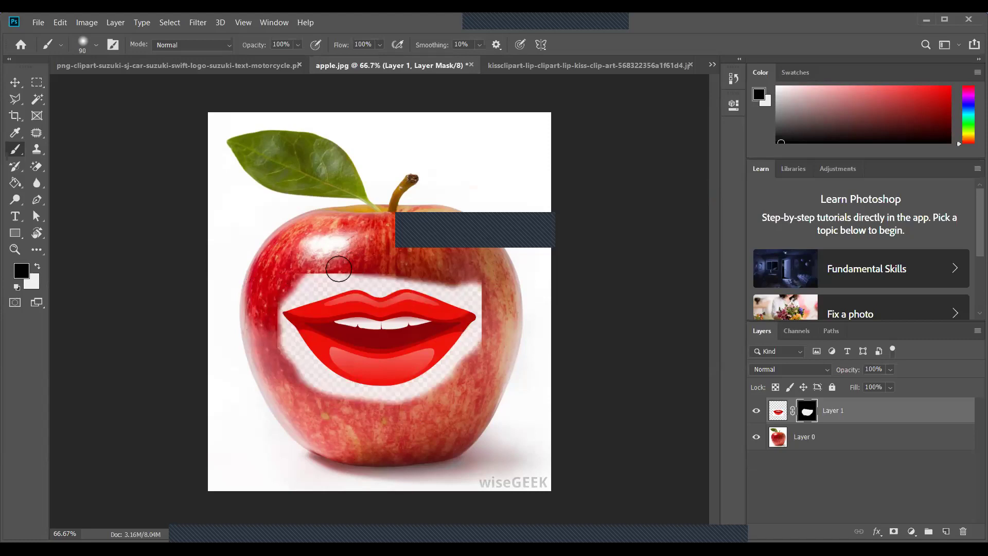
{"action": "mouse_move", "coordinate": [301, 278]}
{"action": "left_mouse_down"}
{"action": "mouse_move", "coordinate": [316, 291]}
{"action": "mouse_move", "coordinate": [368, 252]}
{"action": "left_mouse_up"}
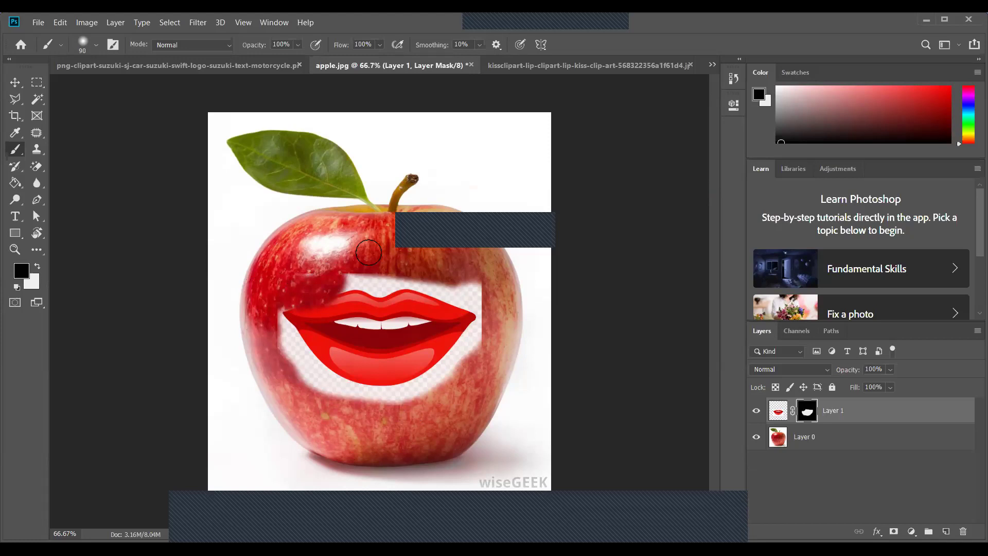
{"action": "key", "text": "ctrl+z"}
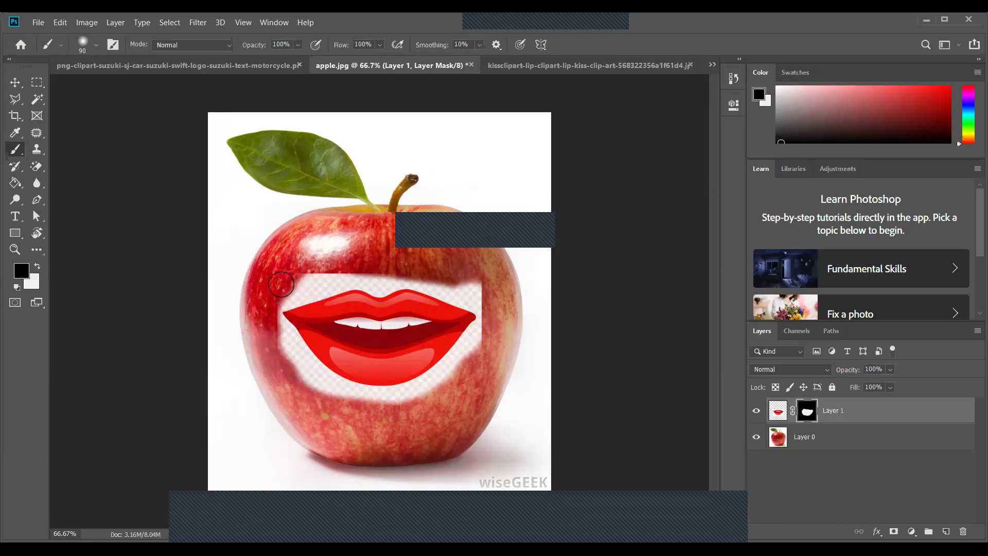
- Brush black on the mask all around the lips to hide the checkered background, and switch to the Move tool
{"action": "mouse_move", "coordinate": [281, 284]}
{"action": "left_mouse_down"}
{"action": "mouse_move", "coordinate": [348, 275]}
{"action": "mouse_move", "coordinate": [470, 284]}
{"action": "mouse_move", "coordinate": [478, 298]}
{"action": "mouse_move", "coordinate": [461, 291]}
{"action": "mouse_move", "coordinate": [484, 307]}
{"action": "mouse_move", "coordinate": [483, 335]}
{"action": "left_mouse_up"}
{"action": "mouse_move", "coordinate": [468, 354]}
{"action": "left_mouse_down"}
{"action": "mouse_move", "coordinate": [423, 397]}
{"action": "mouse_move", "coordinate": [330, 394]}
{"action": "mouse_move", "coordinate": [283, 345]}
{"action": "mouse_move", "coordinate": [270, 303]}
{"action": "mouse_move", "coordinate": [285, 293]}
{"action": "mouse_move", "coordinate": [276, 315]}
{"action": "mouse_move", "coordinate": [307, 373]}
{"action": "mouse_move", "coordinate": [373, 400]}
{"action": "mouse_move", "coordinate": [417, 401]}
{"action": "mouse_move", "coordinate": [508, 341]}
{"action": "left_mouse_up"}
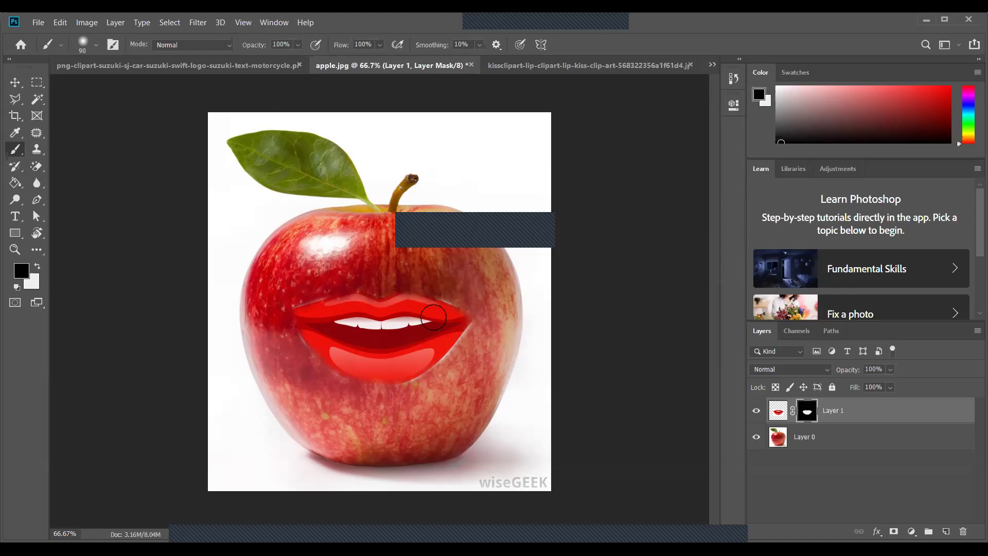
{"action": "left_click", "coordinate": [13, 83]}
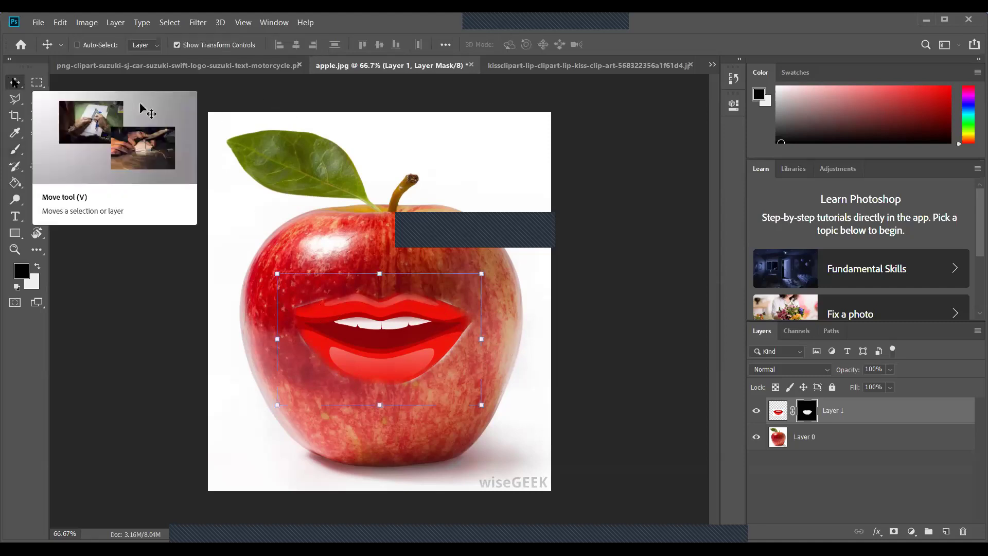
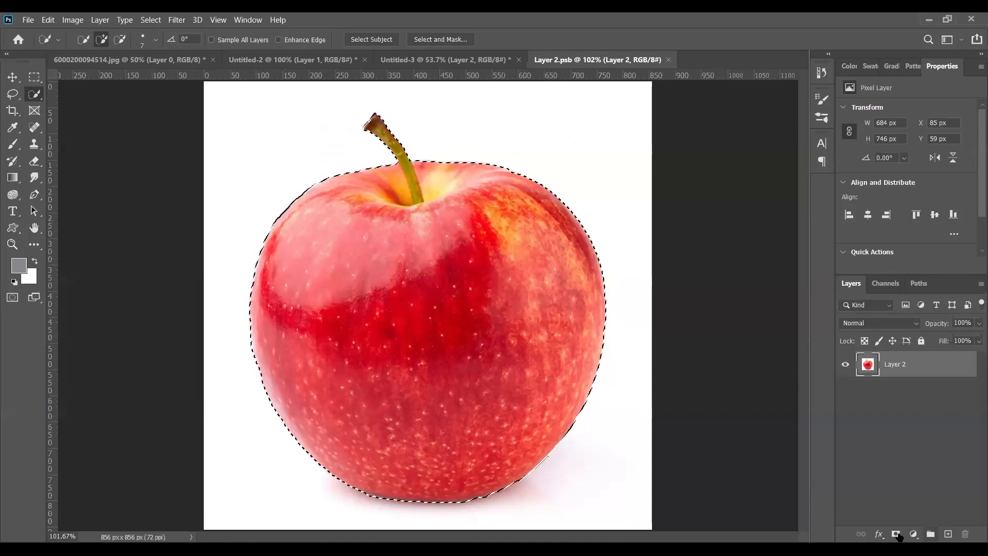
- Turn the apple selection in Layer 2.psb into a layer mask, and close the document with its changes saved
{"action": "left_click", "coordinate": [896, 534]}
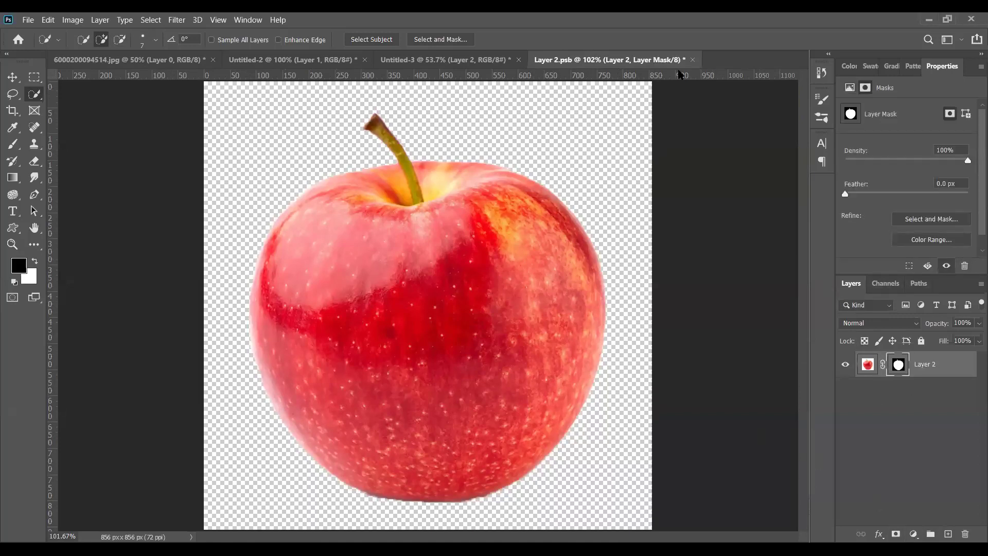
{"action": "left_click", "coordinate": [693, 61]}
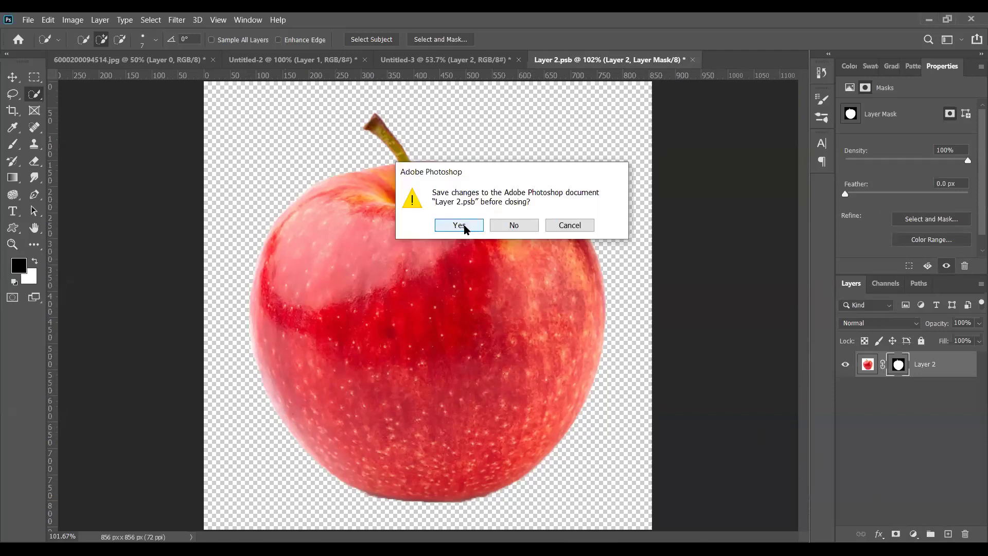
{"action": "left_click", "coordinate": [463, 225]}
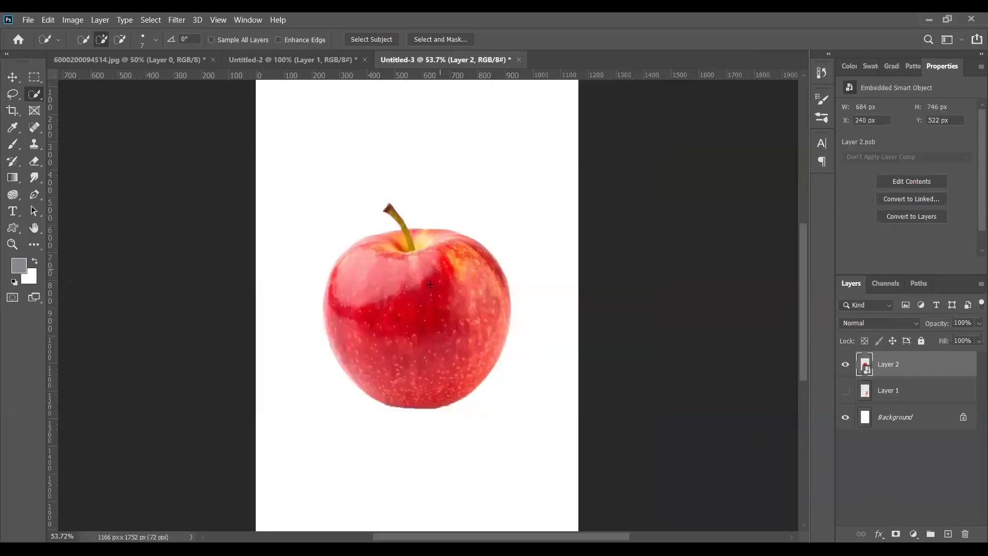
- Hide the Background layer in Untitled-3
{"action": "left_click", "coordinate": [845, 417]}
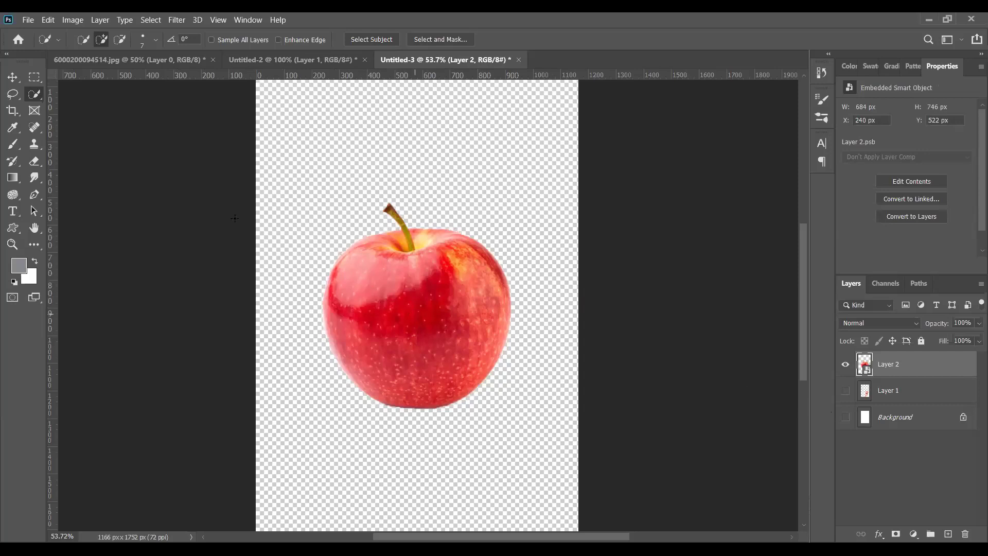
- Rename Layer 2 as apple and move the apple slightly up and to the left, to about X 194 px, Y 503 px
{"action": "key", "text": "v"}
{"action": "double_click", "coordinate": [896, 365]}
{"action": "type", "text": "apple"}
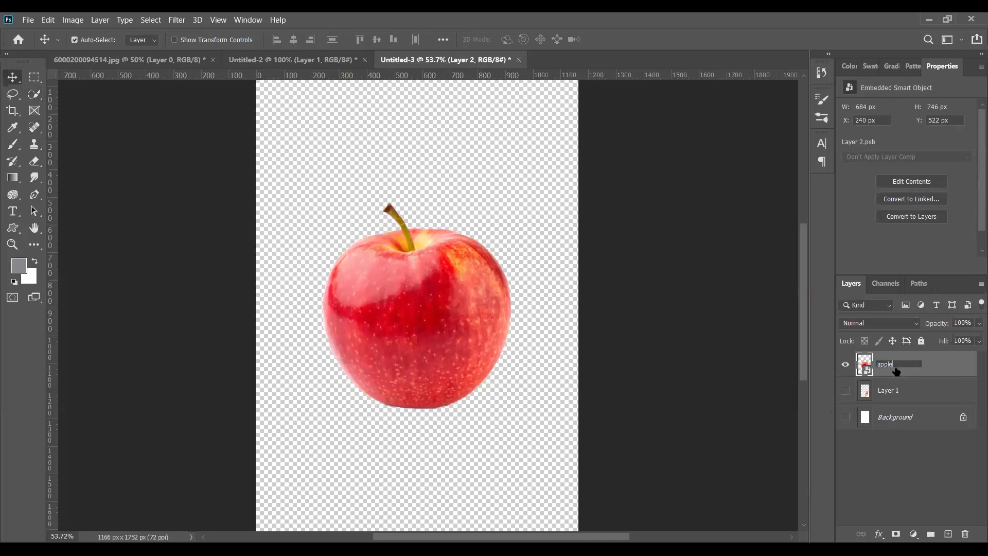
{"action": "key", "text": "Return"}
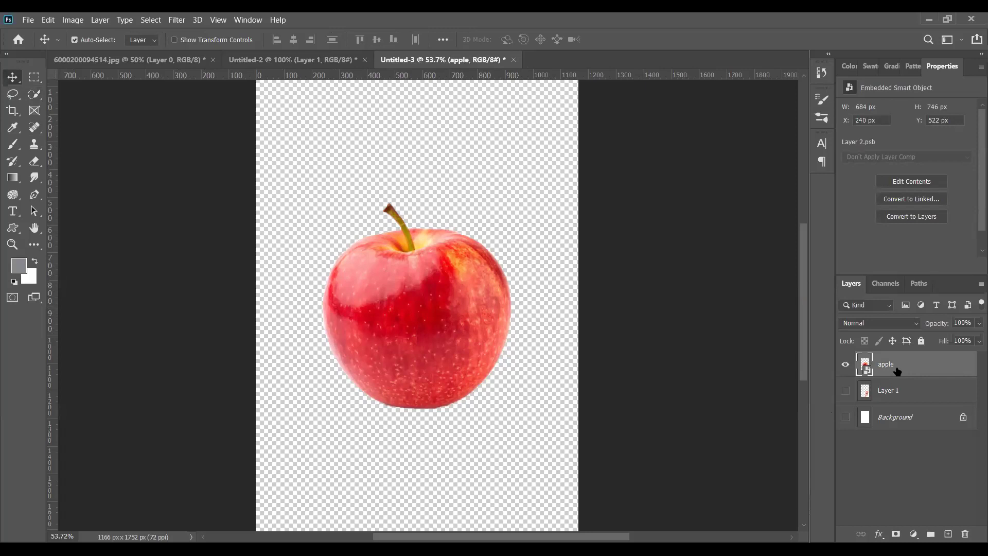
{"action": "mouse_move", "coordinate": [424, 348]}
{"action": "left_mouse_down"}
{"action": "mouse_move", "coordinate": [423, 322]}
{"action": "mouse_move", "coordinate": [412, 342]}
{"action": "left_mouse_up"}
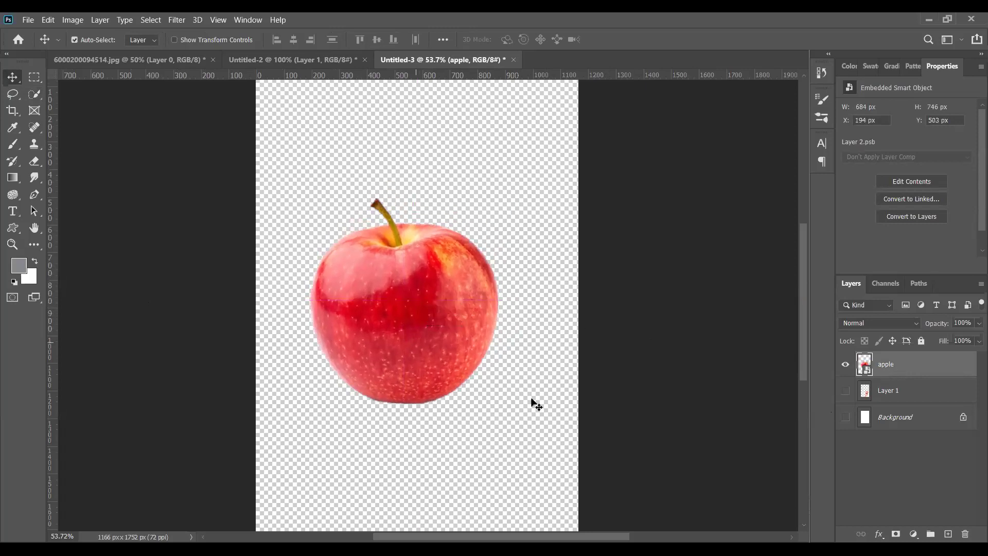
- Show Layer 1 and move the mouth picture up beside the apple, to about X 749 px, Y 411 px
{"action": "left_click", "coordinate": [844, 391]}
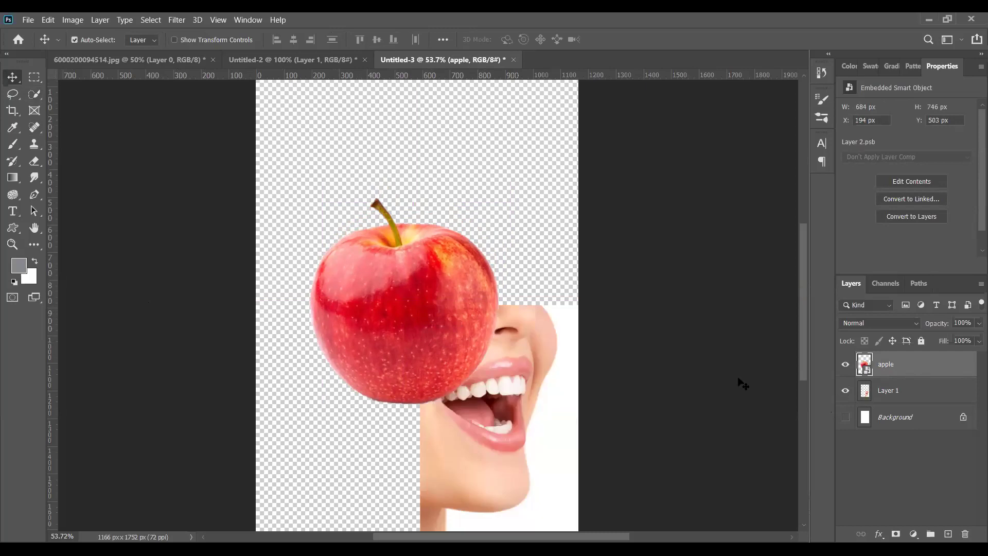
{"action": "left_click", "coordinate": [483, 410]}
{"action": "left_click_drag", "start_coordinate": [484, 410], "coordinate": [519, 295]}
- Convert Layer 1 to a smart object and open its contents for editing
{"action": "right_click", "coordinate": [944, 386]}
{"action": "left_click", "coordinate": [821, 178]}
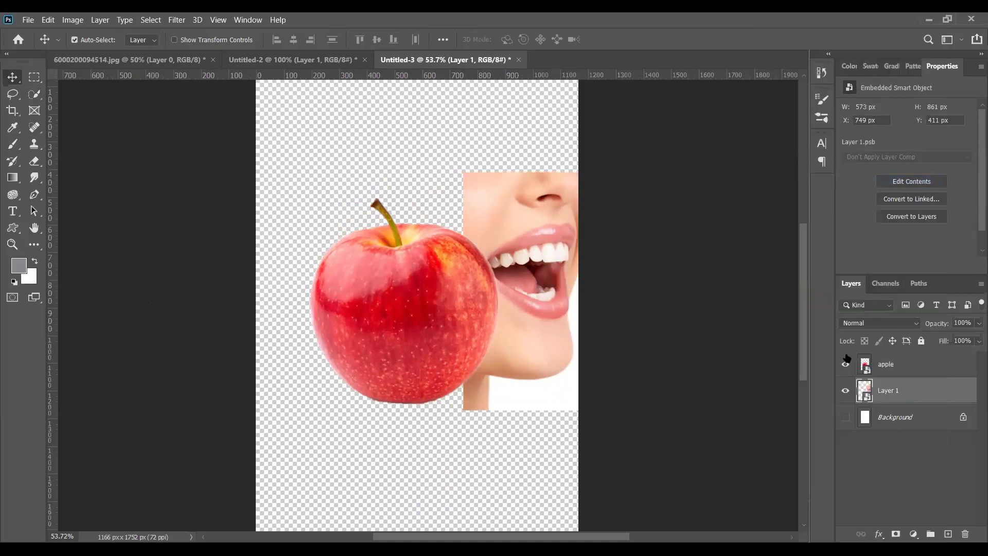
{"action": "double_click", "coordinate": [865, 394]}
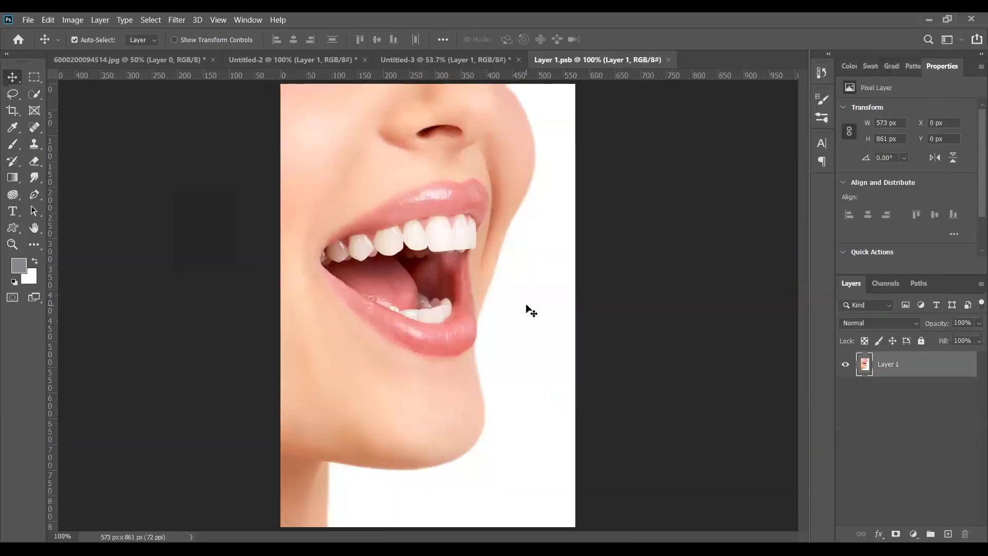
{"action": "scroll", "coordinate": [418, 157], "scroll_direction": "up", "scroll_amount": 2}
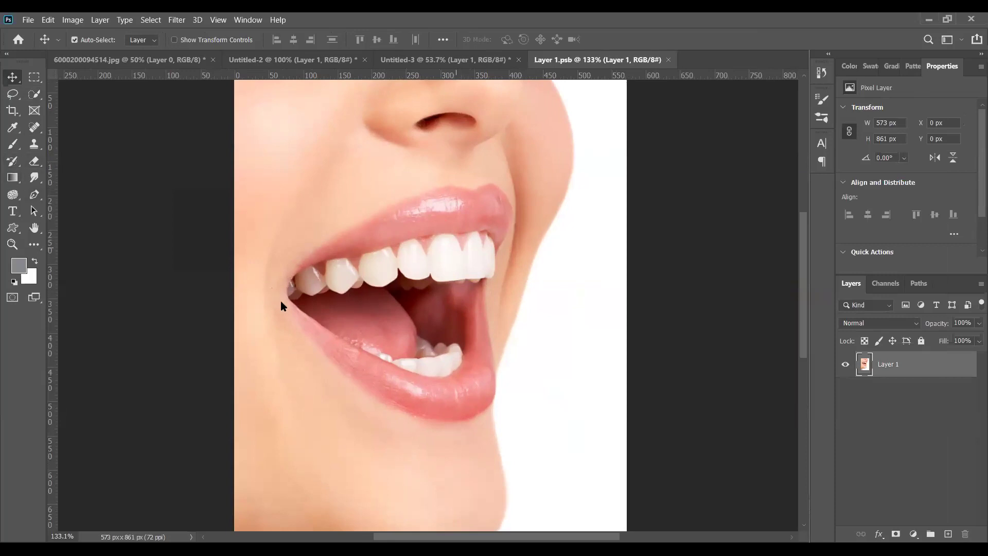
{"action": "scroll", "coordinate": [279, 301], "scroll_direction": "down", "scroll_amount": 1}
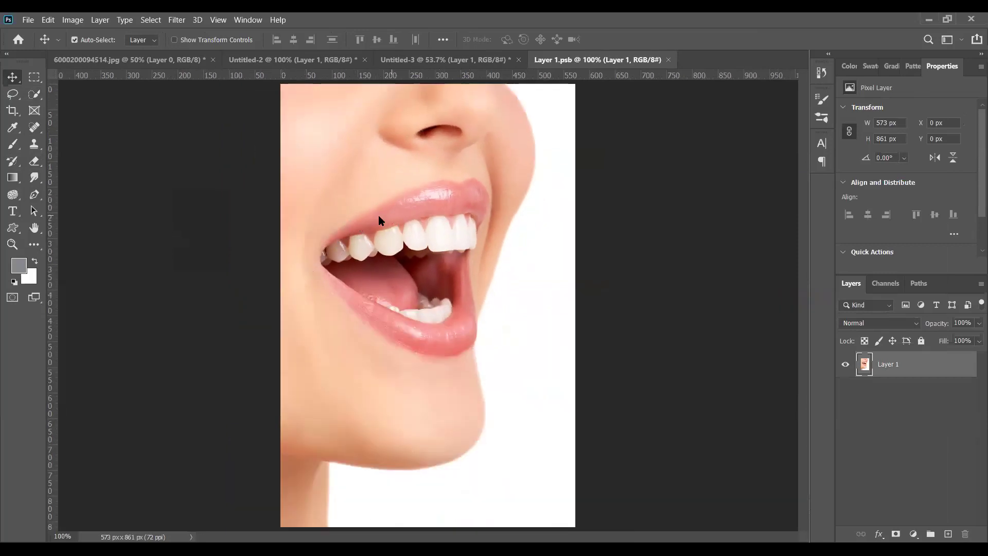
- Activate the standard Pen tool for tracing the mouth in Layer 1.psb
{"action": "left_click", "coordinate": [35, 194]}
{"action": "scroll", "coordinate": [301, 278], "scroll_direction": "up", "scroll_amount": 6}
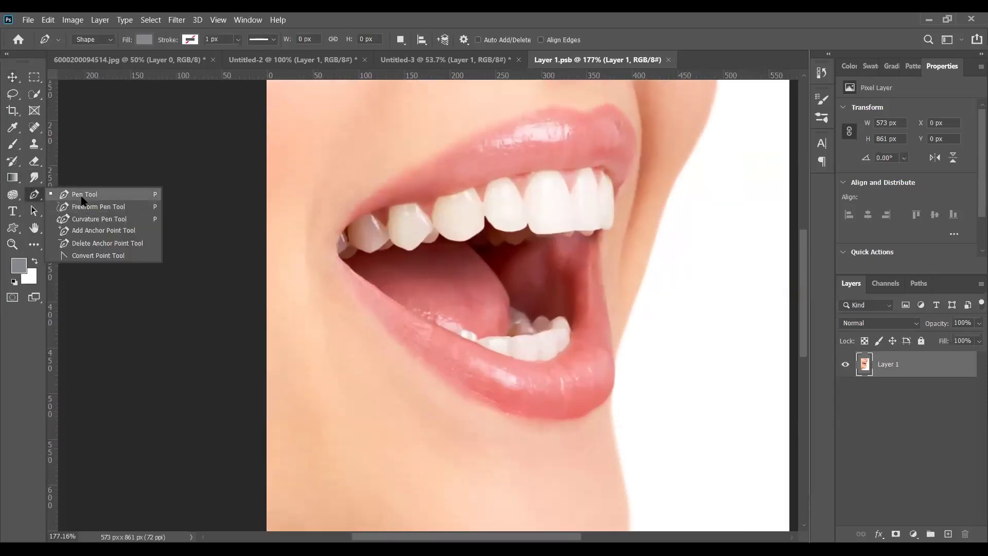
{"action": "left_click", "coordinate": [82, 195]}
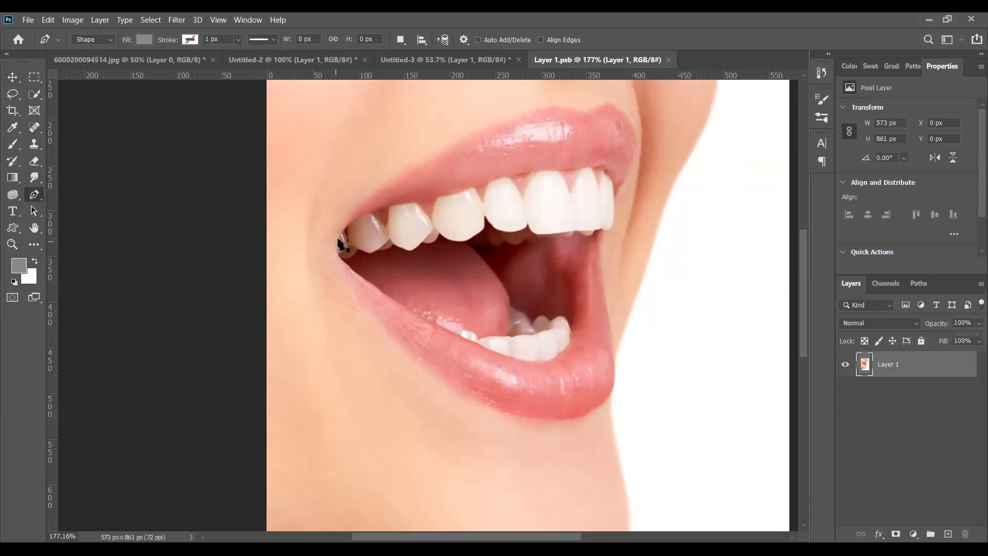
{"action": "left_click", "coordinate": [336, 237]}
{"action": "left_click", "coordinate": [374, 190]}
{"action": "left_click_drag", "start_coordinate": [376, 190], "coordinate": [398, 179]}
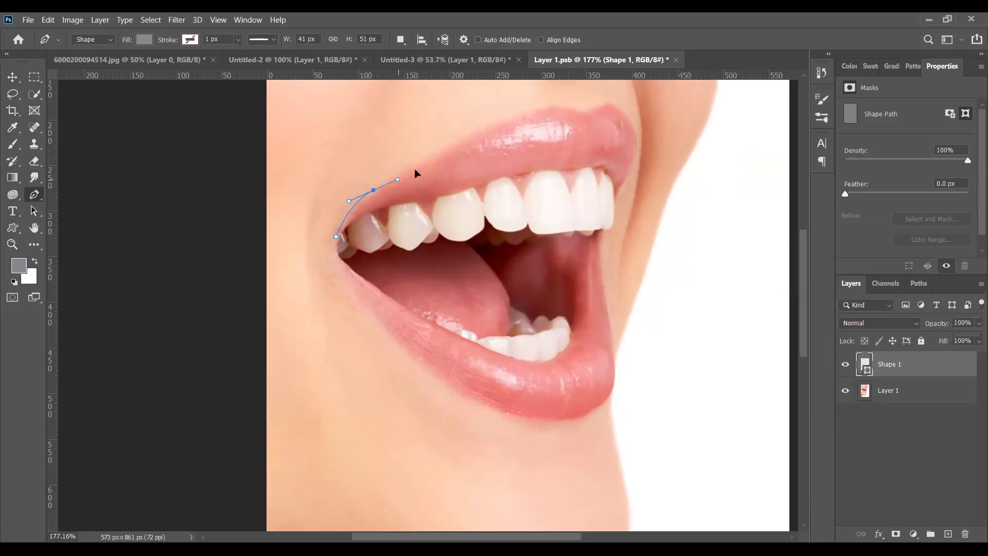
{"action": "left_click", "coordinate": [142, 41]}
{"action": "left_click", "coordinate": [69, 64]}
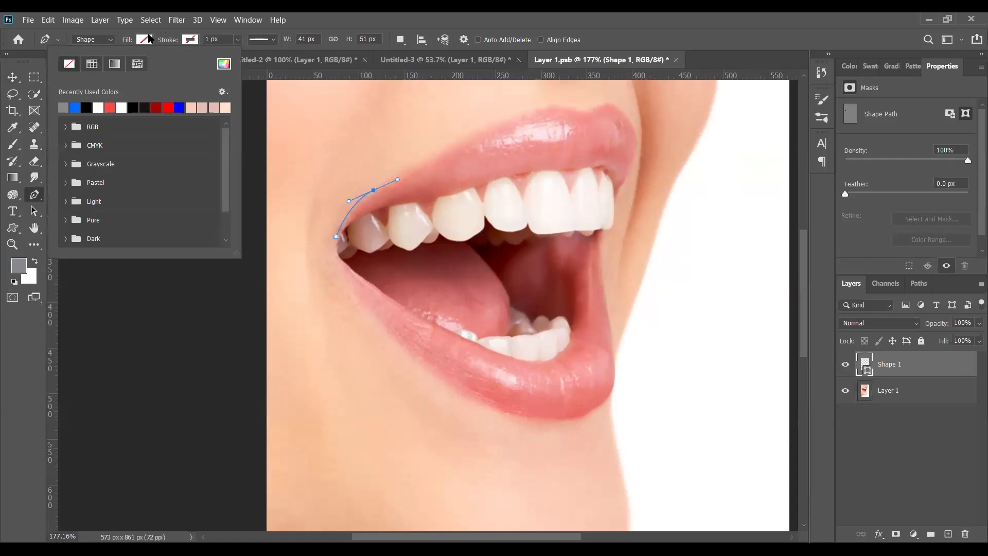
{"action": "left_click", "coordinate": [119, 41]}
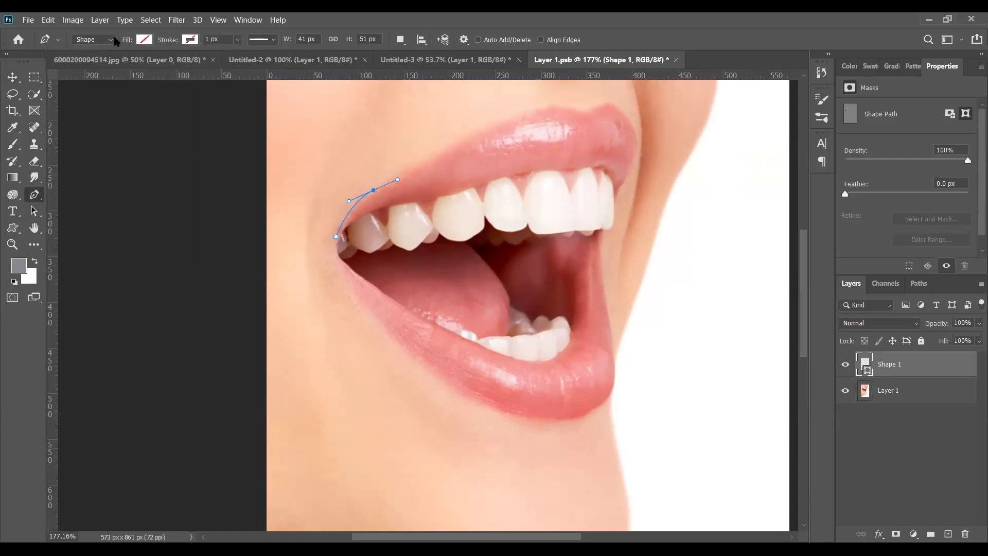
{"action": "left_click", "coordinate": [109, 41]}
{"action": "left_click", "coordinate": [111, 41]}
{"action": "key", "text": "ctrl+z"}
{"action": "key", "text": "ctrl+z"}
{"action": "key", "text": "ctrl+z"}
{"action": "key", "text": "ctrl+z"}
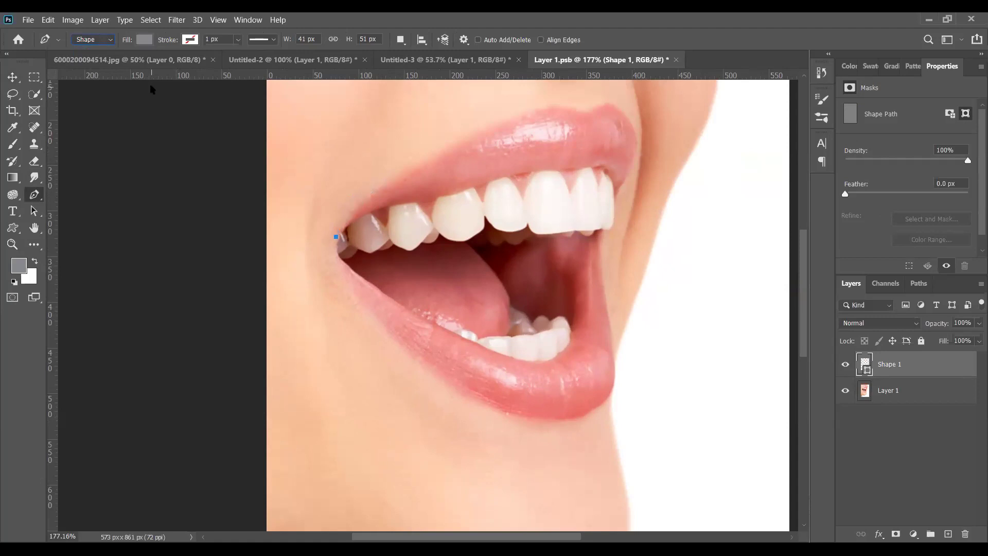
- Set the Pen tool to Path mode and start a path from the mouth's left corner up along the upper lip
{"action": "left_click", "coordinate": [105, 40]}
{"action": "left_click", "coordinate": [107, 57]}
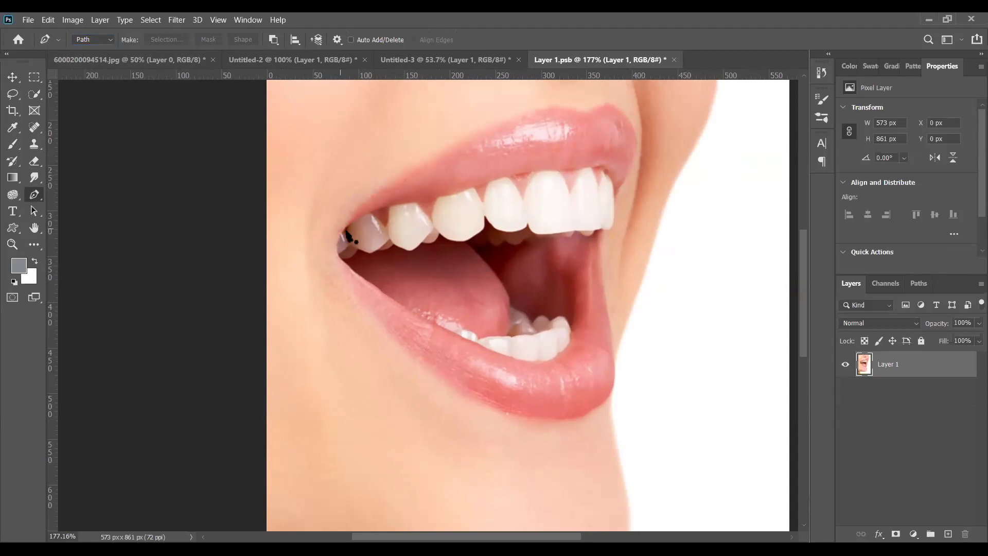
{"action": "left_click", "coordinate": [339, 231]}
{"action": "left_click", "coordinate": [379, 190]}
{"action": "left_click_drag", "start_coordinate": [393, 180], "coordinate": [398, 181]}
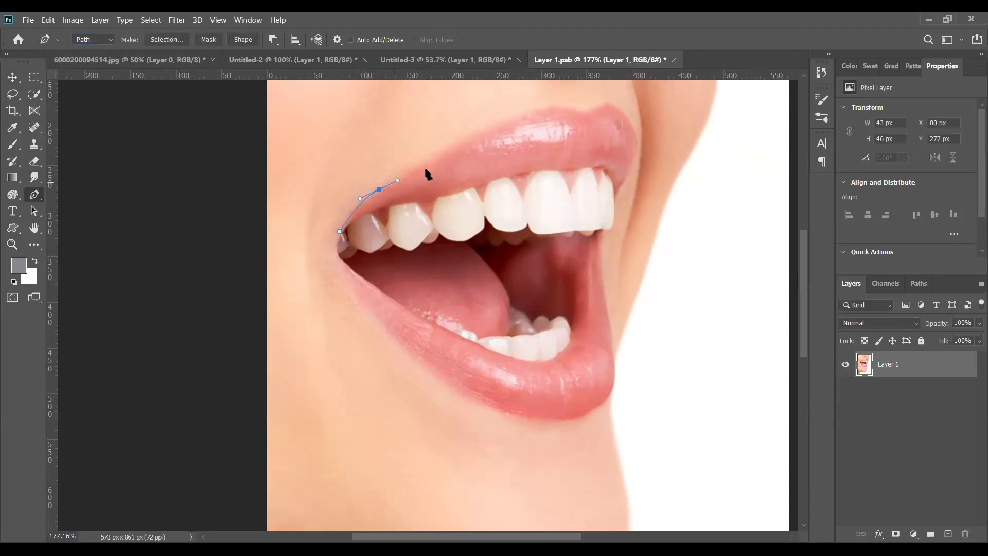
{"action": "left_click", "coordinate": [458, 143]}
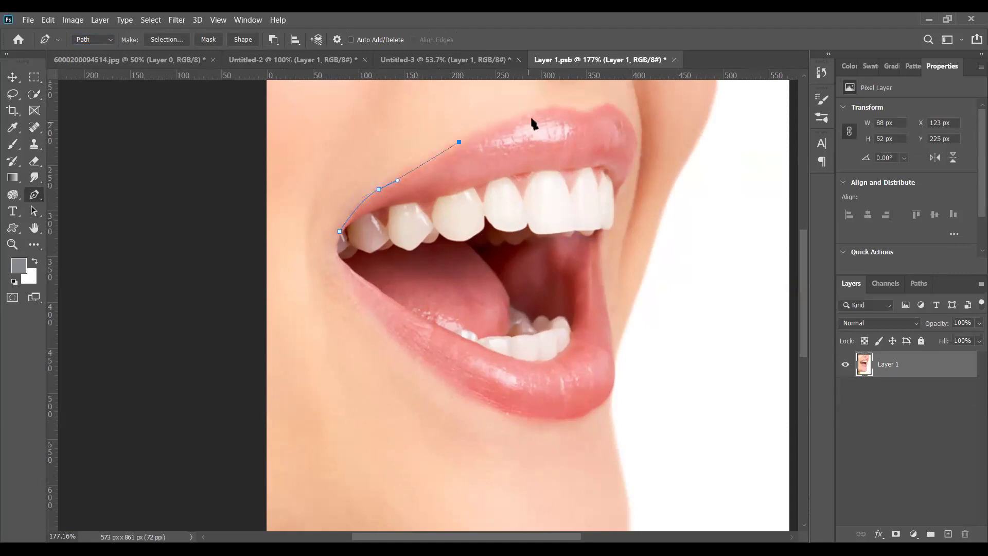
- Continue the path over the peak of the upper lip, through its central dip, and up to the second peak
{"action": "left_click", "coordinate": [552, 103]}
{"action": "left_click_drag", "start_coordinate": [563, 105], "coordinate": [573, 100]}
{"action": "left_click", "coordinate": [552, 103], "text": "alt"}
{"action": "left_click", "coordinate": [583, 111]}
{"action": "left_click", "coordinate": [587, 111]}
{"action": "left_click", "coordinate": [608, 102]}
- Curve the path around the right end of the upper lip down to the edge of the front teeth
{"action": "scroll", "coordinate": [617, 105], "scroll_direction": "up", "scroll_amount": 4}
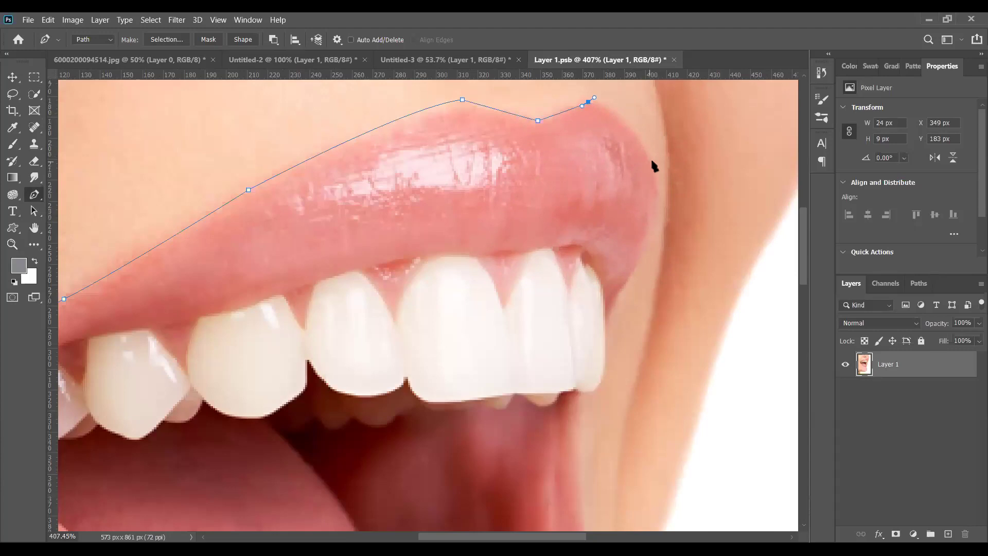
{"action": "left_click_drag", "start_coordinate": [653, 165], "coordinate": [674, 209]}
{"action": "scroll", "coordinate": [657, 172], "scroll_direction": "down", "scroll_amount": 2}
{"action": "left_click_drag", "start_coordinate": [636, 196], "coordinate": [607, 241]}
{"action": "scroll", "coordinate": [609, 238], "scroll_direction": "down", "scroll_amount": 1}
{"action": "left_click", "coordinate": [636, 164]}
{"action": "left_click", "coordinate": [608, 210]}
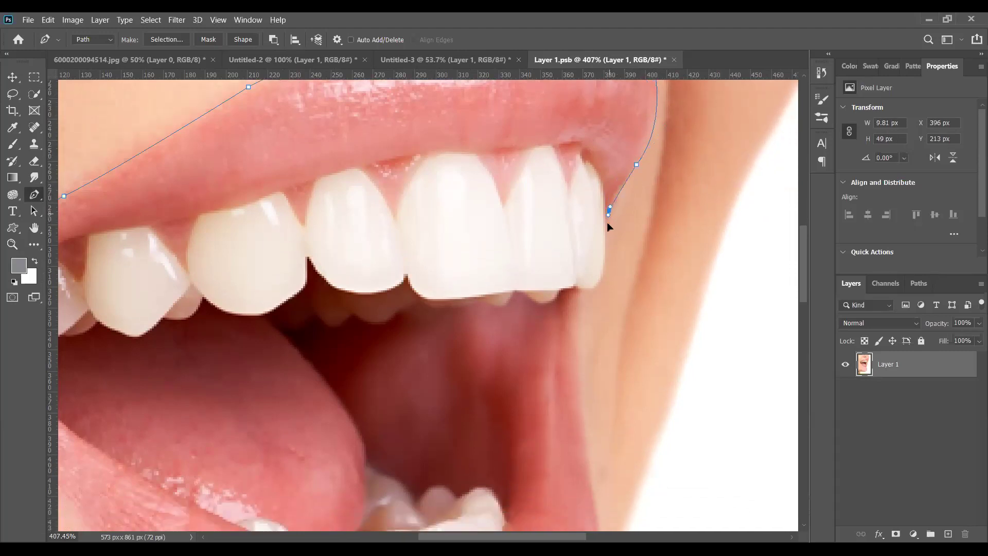
- Trace the path down the outer edge of the front teeth and around their lower corner
{"action": "left_click", "coordinate": [604, 215]}
{"action": "left_click", "coordinate": [605, 264]}
{"action": "left_click_drag", "start_coordinate": [603, 267], "coordinate": [587, 289]}
{"action": "left_click", "coordinate": [580, 289]}
- Extend the path down the right edge of the open mouth to the start of the lower lip
{"action": "scroll", "coordinate": [585, 308], "scroll_direction": "down", "scroll_amount": 2}
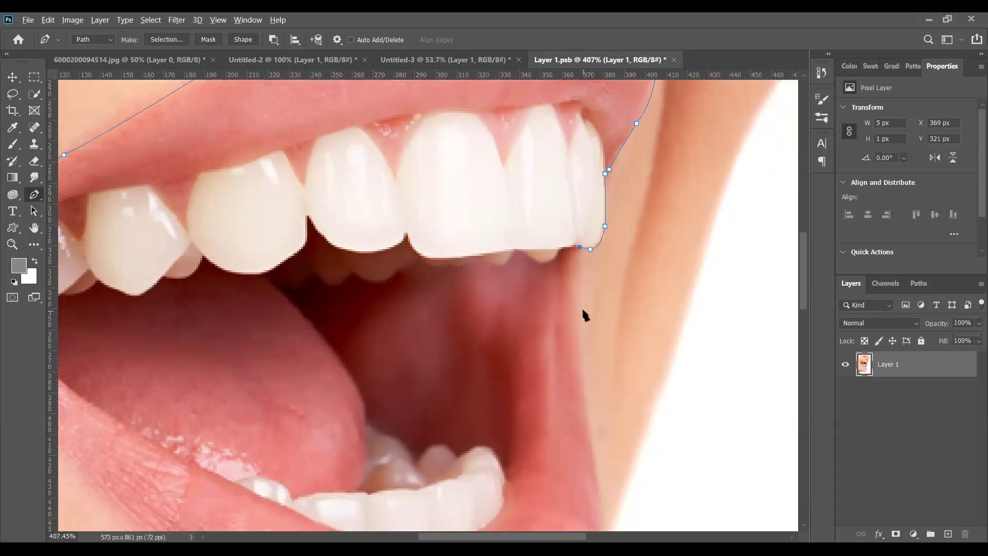
{"action": "scroll", "coordinate": [584, 315], "scroll_direction": "down", "scroll_amount": 3}
{"action": "scroll", "coordinate": [583, 315], "scroll_direction": "down", "scroll_amount": 1}
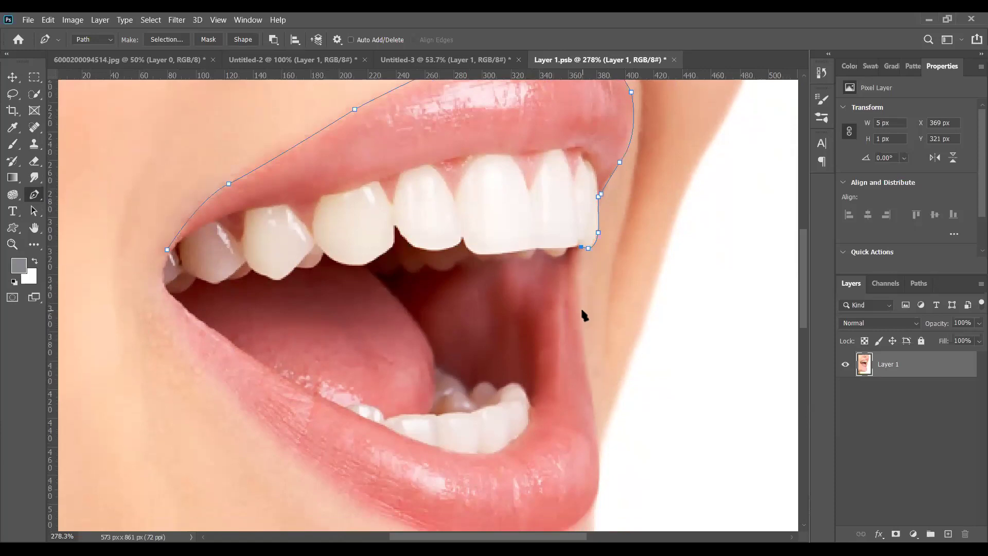
{"action": "scroll", "coordinate": [591, 347], "scroll_direction": "down", "scroll_amount": 2}
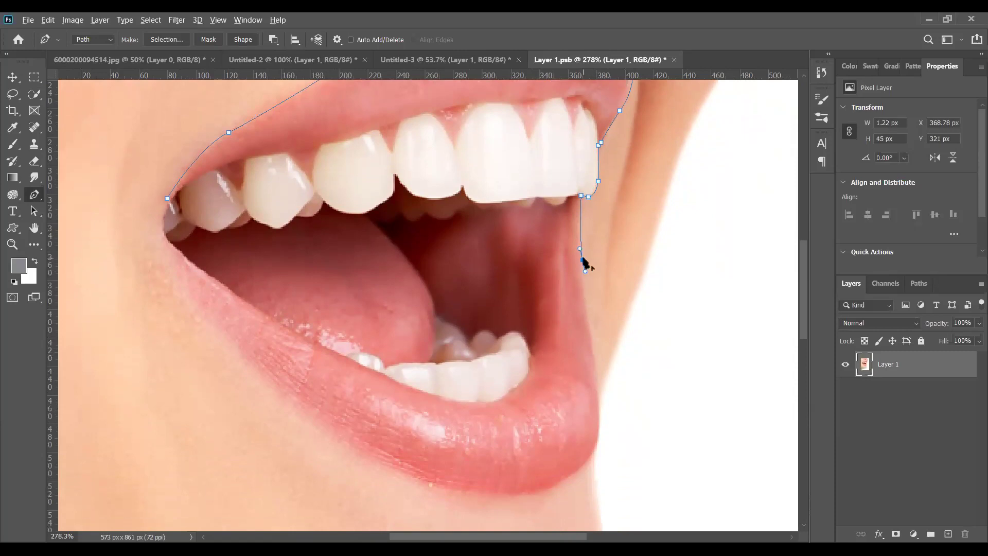
{"action": "left_click_drag", "start_coordinate": [595, 363], "coordinate": [597, 373]}
- Curve the path around the lower lip's right corner and along its underside, removing the last anchor's outgoing handle
{"action": "scroll", "coordinate": [597, 378], "scroll_direction": "up", "scroll_amount": 3}
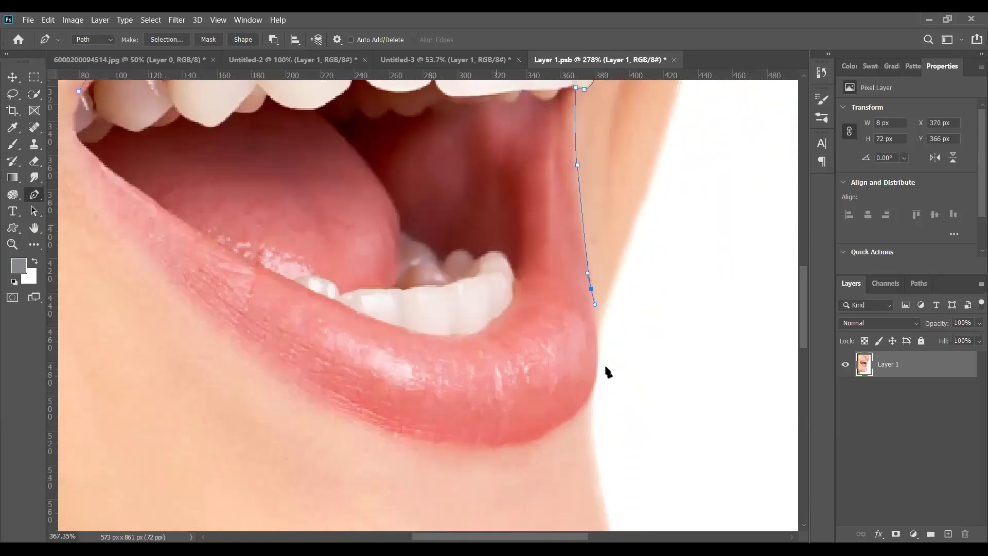
{"action": "left_click_drag", "start_coordinate": [580, 411], "coordinate": [555, 434]}
{"action": "scroll", "coordinate": [554, 419], "scroll_direction": "down", "scroll_amount": 1}
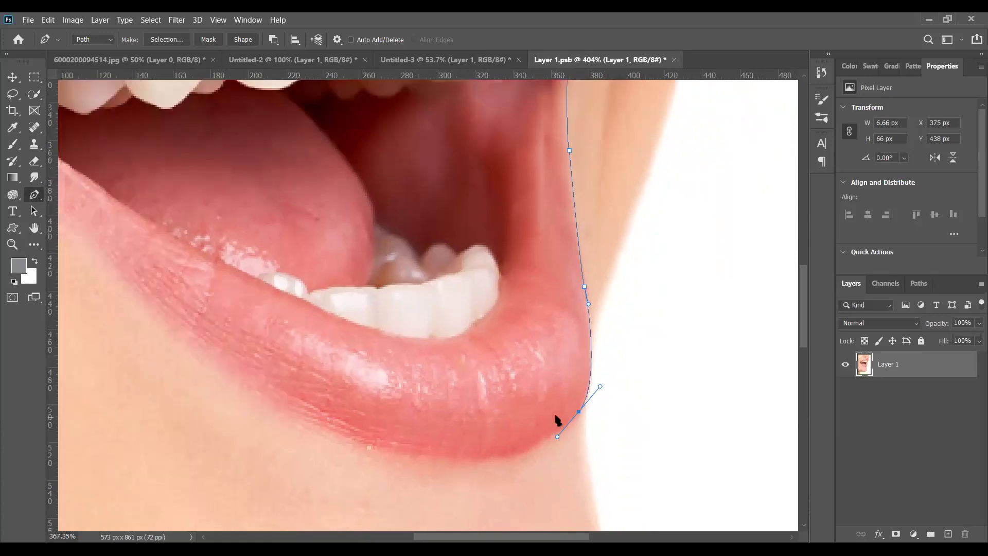
{"action": "scroll", "coordinate": [557, 419], "scroll_direction": "down", "scroll_amount": 8}
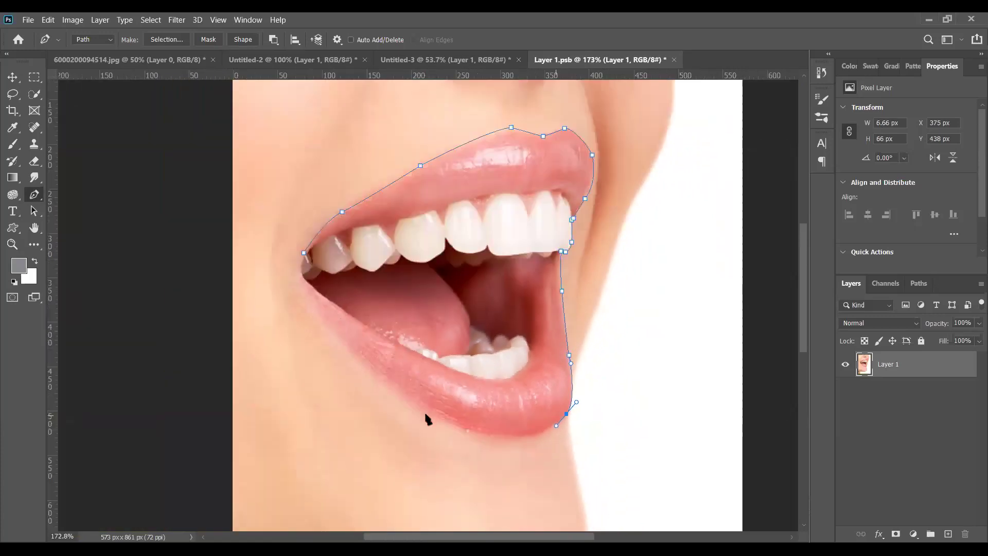
{"action": "left_click_drag", "start_coordinate": [426, 414], "coordinate": [310, 367]}
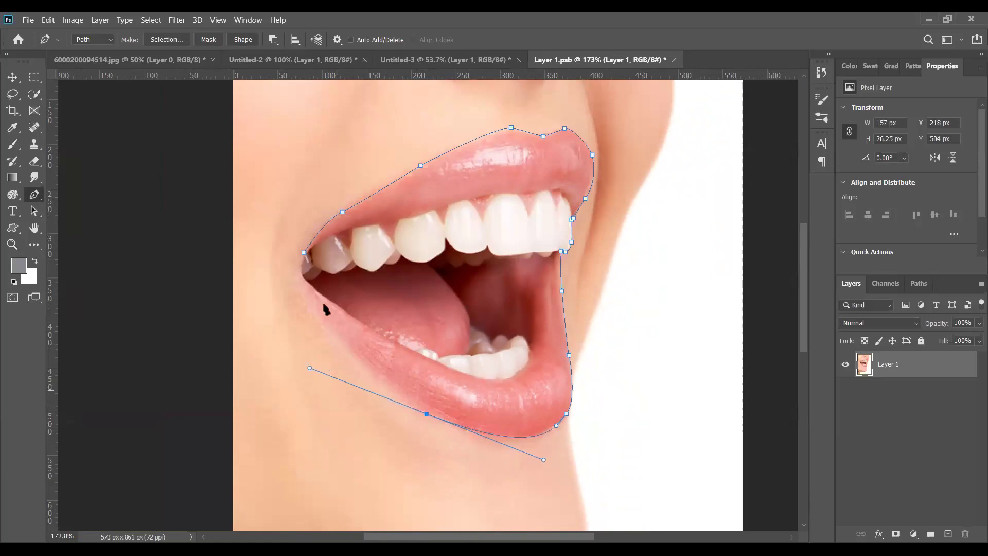
{"action": "key", "text": "ctrl+z"}
{"action": "left_click", "coordinate": [427, 413], "text": "alt"}
- Curve the path along the lower lip back to the mouth's left corner and close it at the starting anchor
{"action": "left_click", "coordinate": [307, 293]}
{"action": "left_click_drag", "start_coordinate": [301, 279], "coordinate": [259, 212]}
{"action": "left_click", "coordinate": [308, 294], "text": "alt"}
{"action": "left_click", "coordinate": [304, 252]}
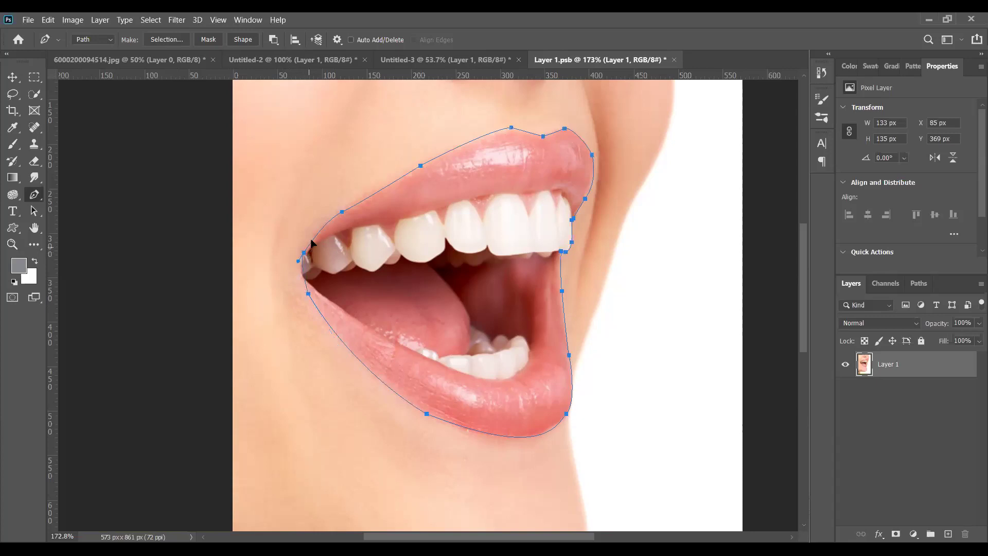
{"action": "left_click_drag", "start_coordinate": [316, 233], "coordinate": [313, 243]}
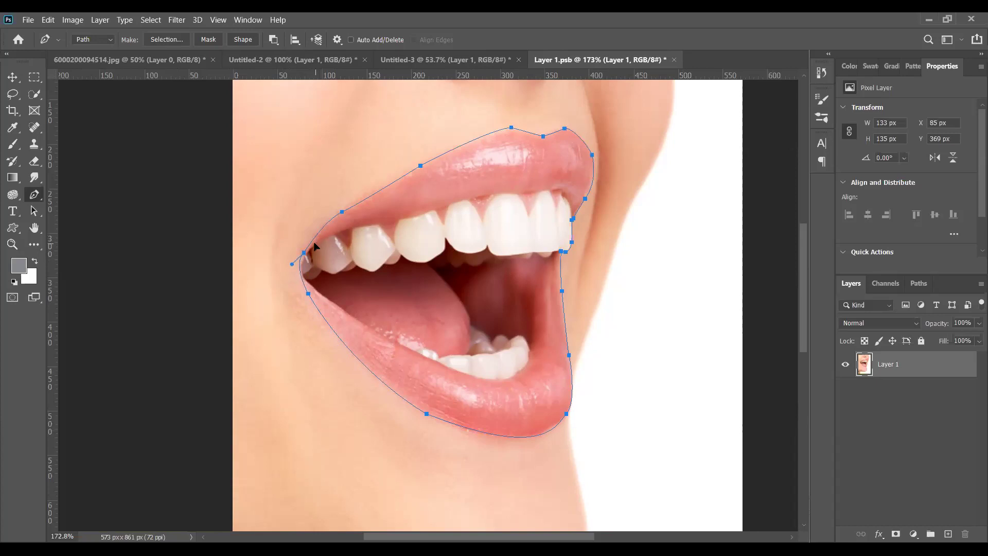
- Make a new selection from the closed mouth path with a feather radius of 1 pixel
{"action": "right_click", "coordinate": [508, 214]}
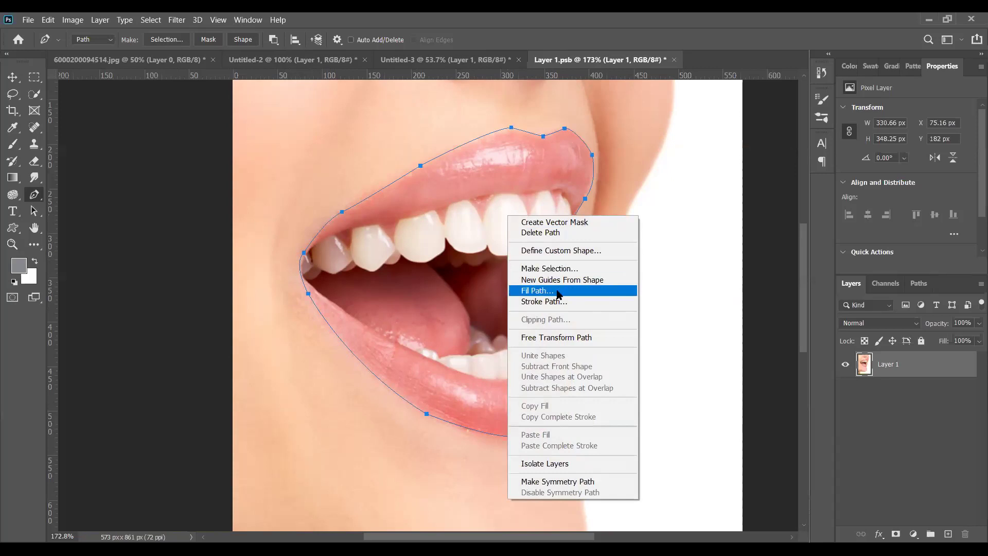
{"action": "left_click", "coordinate": [559, 268]}
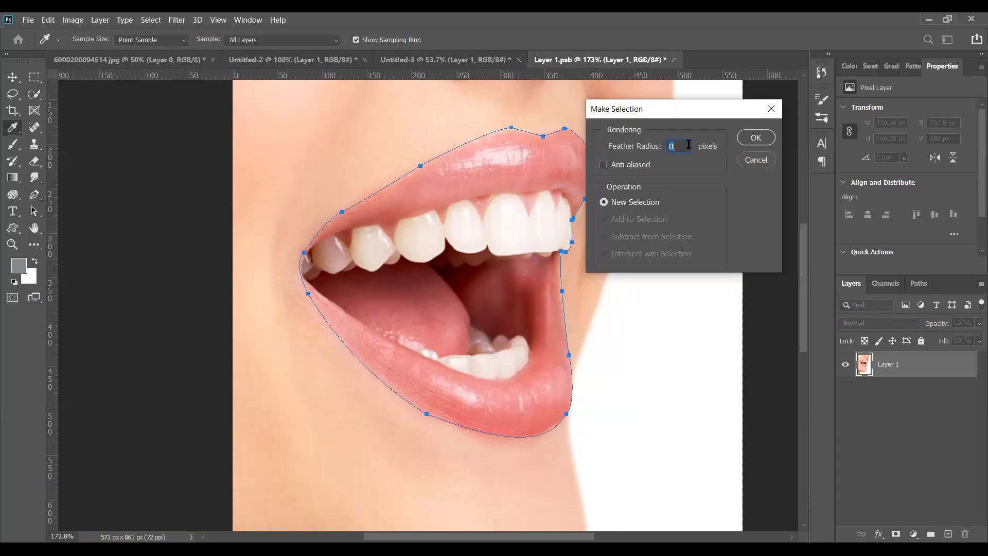
{"action": "type", "text": "1"}
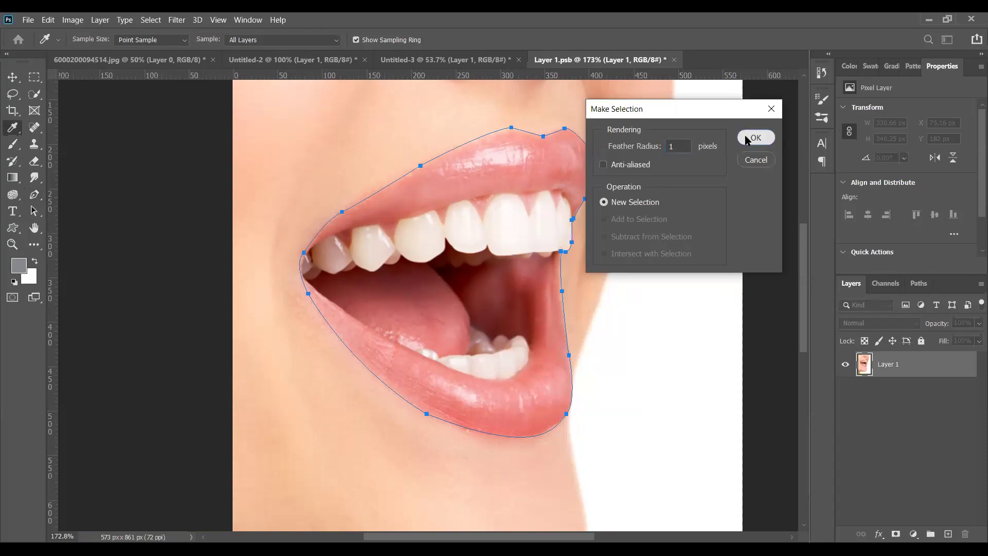
{"action": "left_click", "coordinate": [751, 138]}
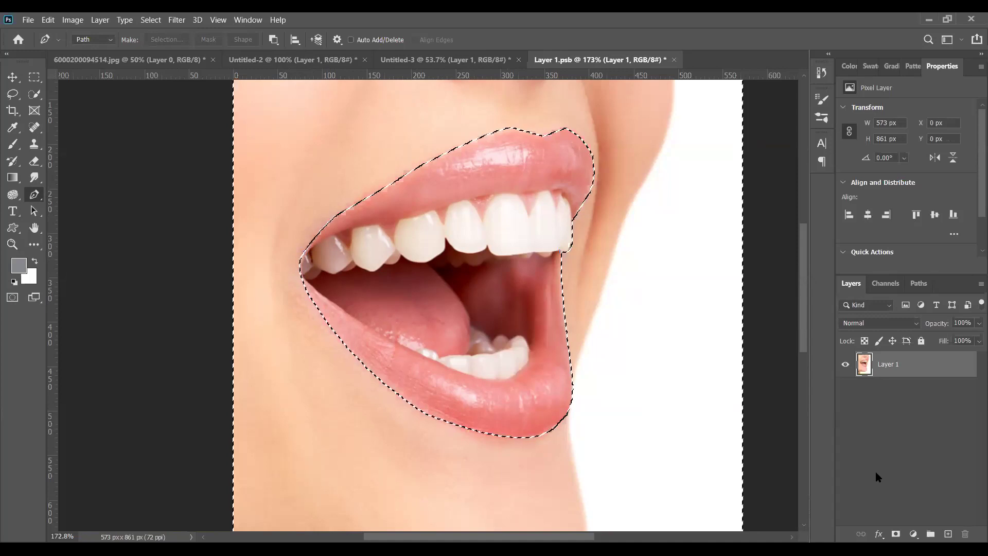
- Add a layer mask to Layer 1 from the selection, undo it, and add the mask again
{"action": "left_click", "coordinate": [896, 533]}
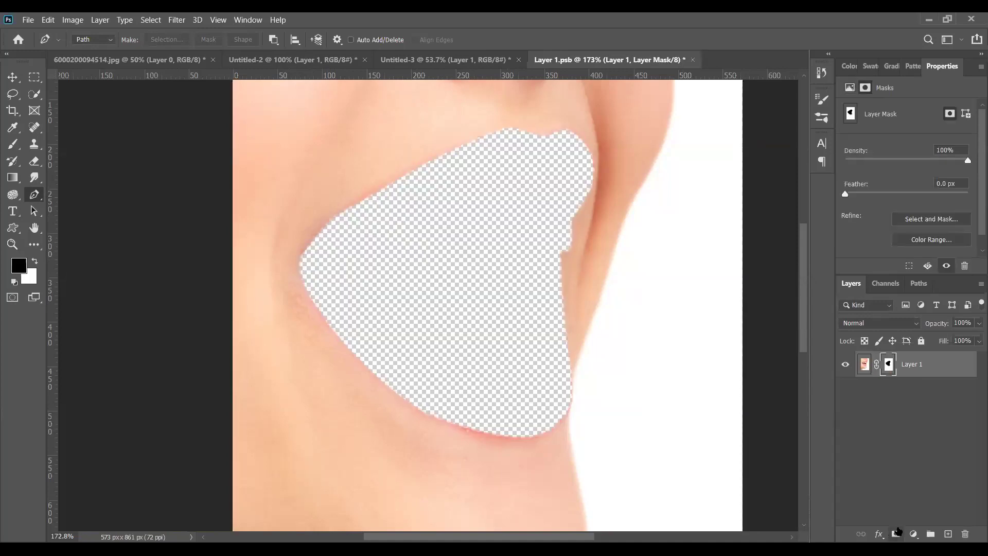
{"action": "key", "text": "ctrl+z"}
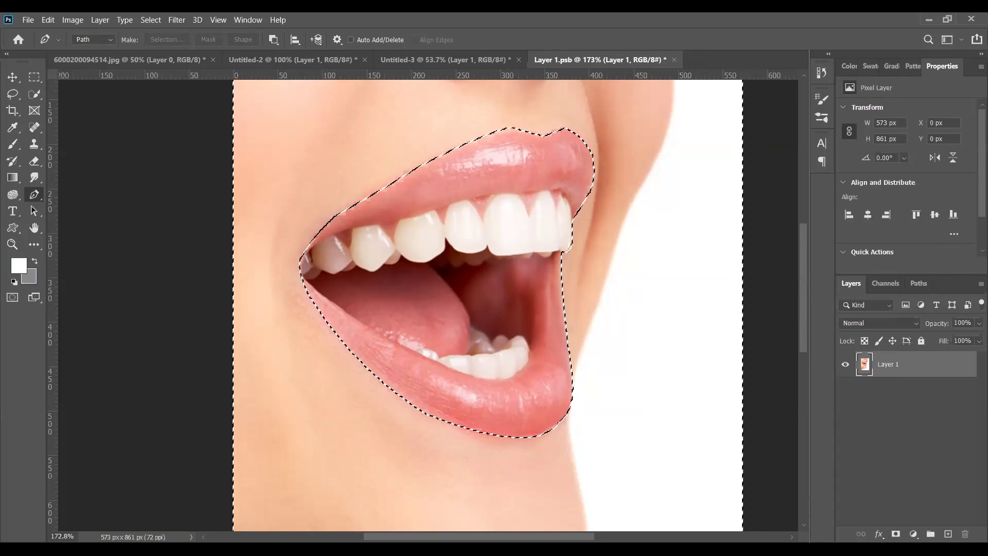
{"action": "left_click", "coordinate": [896, 534]}
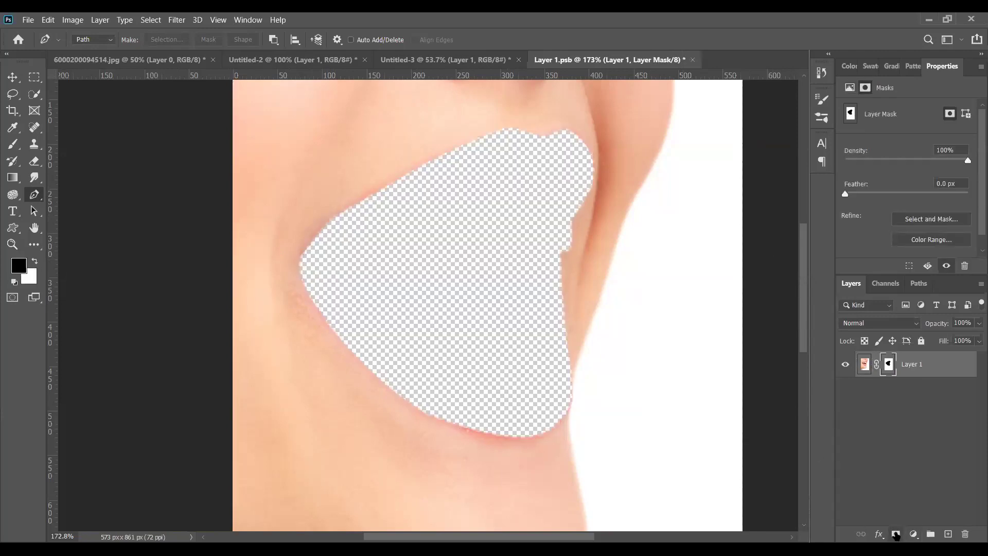
- Undo the inverted layer mask, reset the colours to default, and mask Layer 1 from the inverted selection so only the mouth shows
{"action": "key", "text": "ctrl+z"}
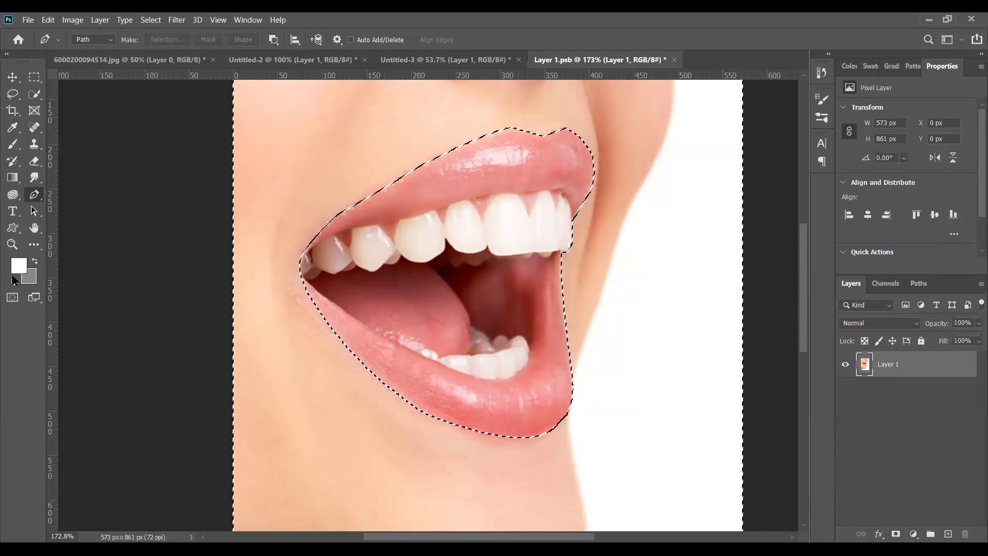
{"action": "left_click", "coordinate": [34, 261]}
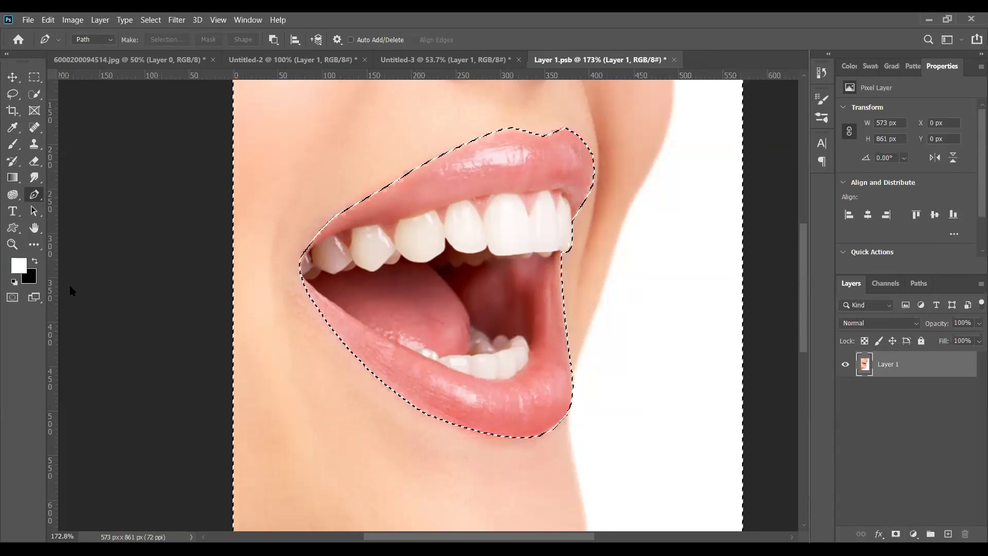
{"action": "scroll", "coordinate": [430, 403], "scroll_direction": "down", "scroll_amount": 5}
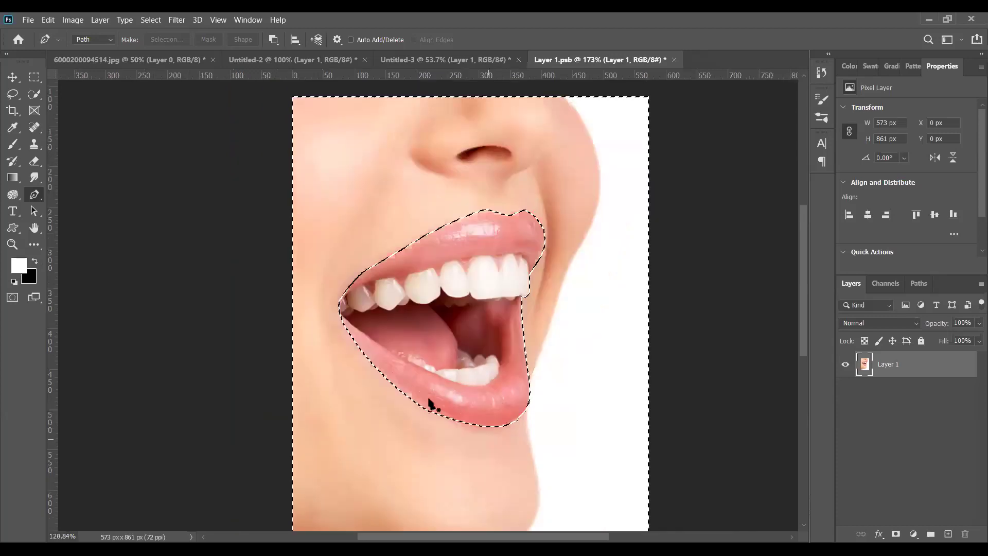
{"action": "left_click", "coordinate": [146, 21]}
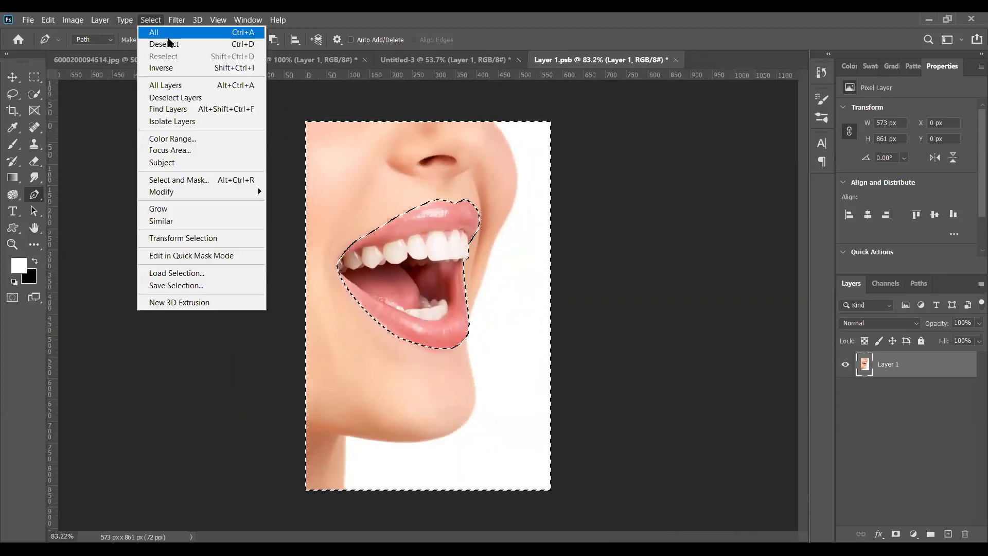
{"action": "left_click", "coordinate": [171, 68]}
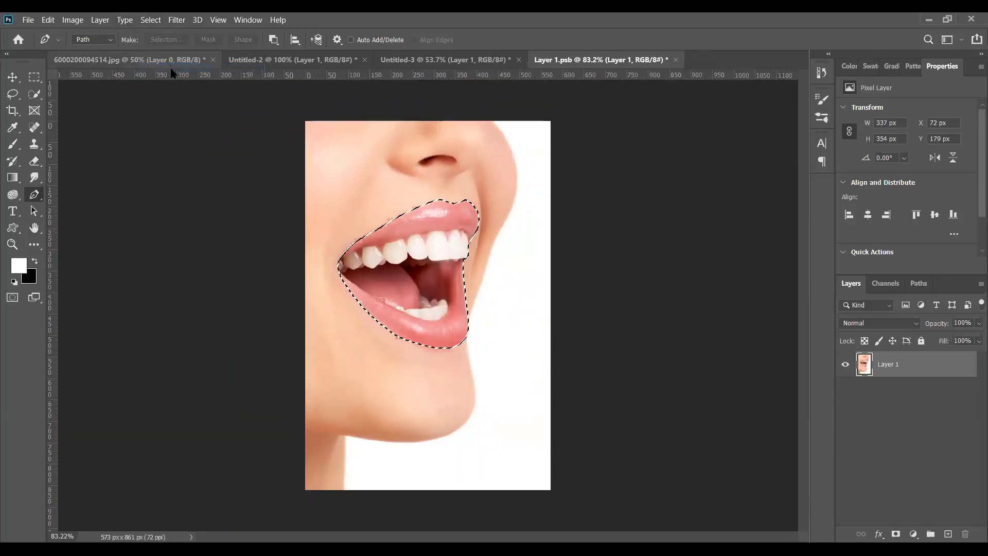
{"action": "left_click", "coordinate": [896, 534]}
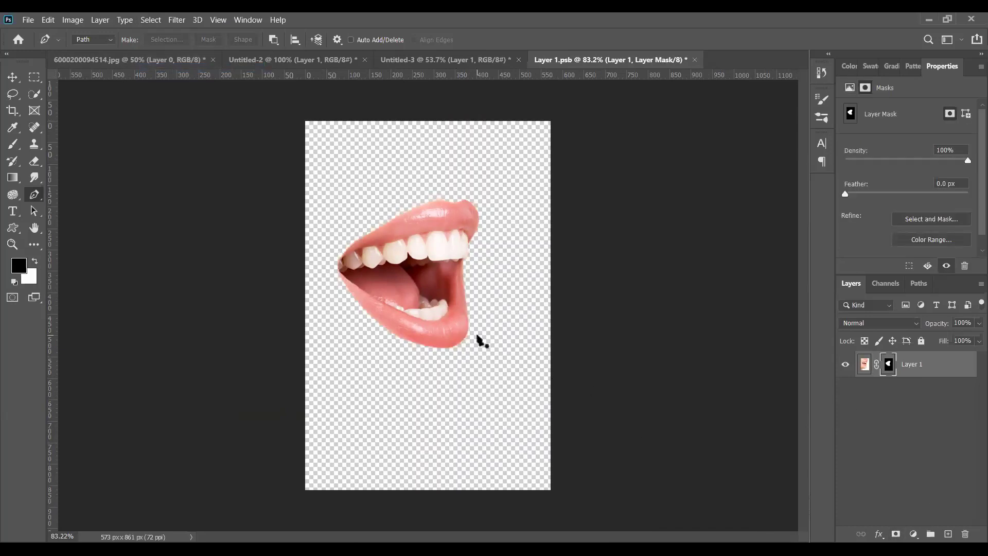
{"action": "scroll", "coordinate": [479, 337], "scroll_direction": "down", "scroll_amount": 2}
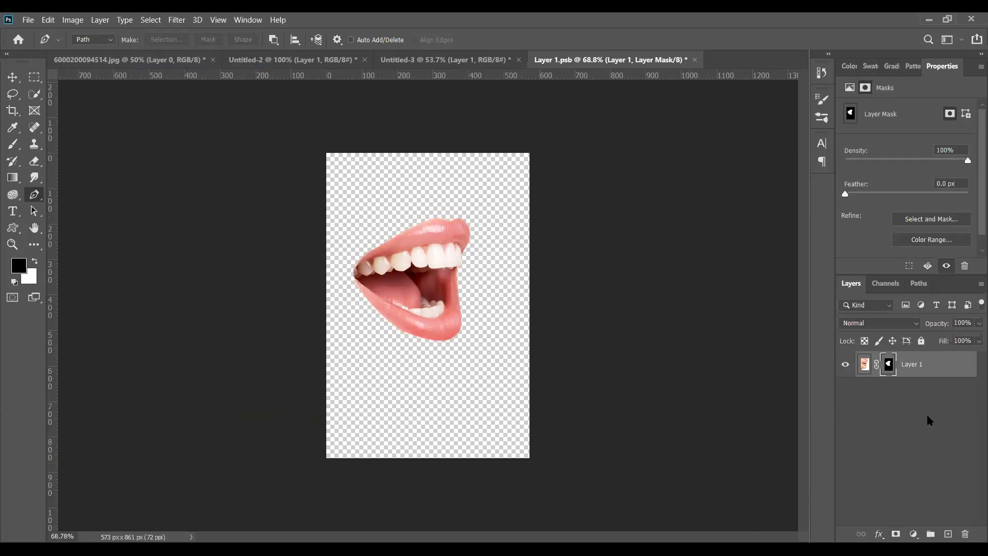
- Close Layer 1.psb with its changes saved and place Layer 1 above the apple layer in Untitled-3
{"action": "left_click", "coordinate": [694, 61]}
{"action": "left_click", "coordinate": [470, 227]}
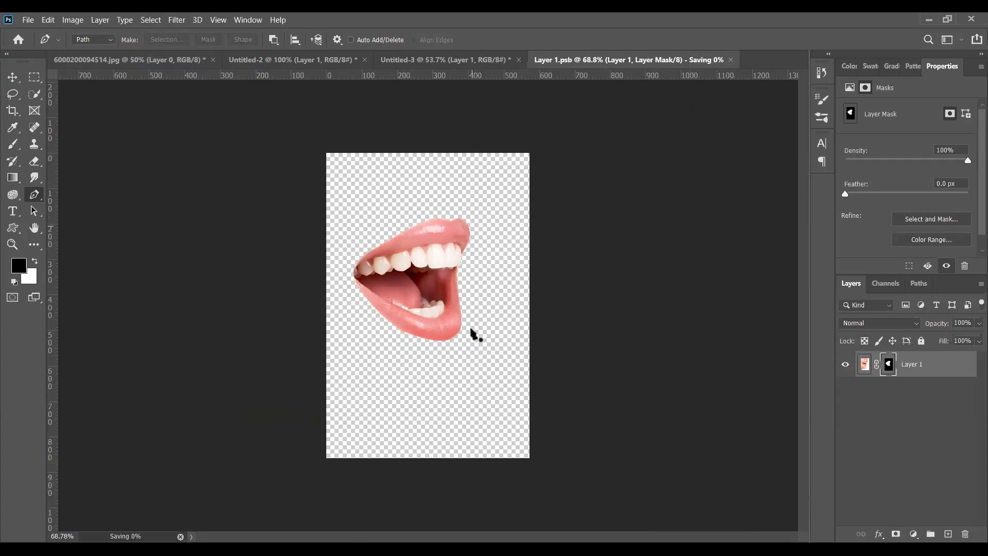
{"action": "left_click_drag", "start_coordinate": [899, 417], "coordinate": [900, 358]}
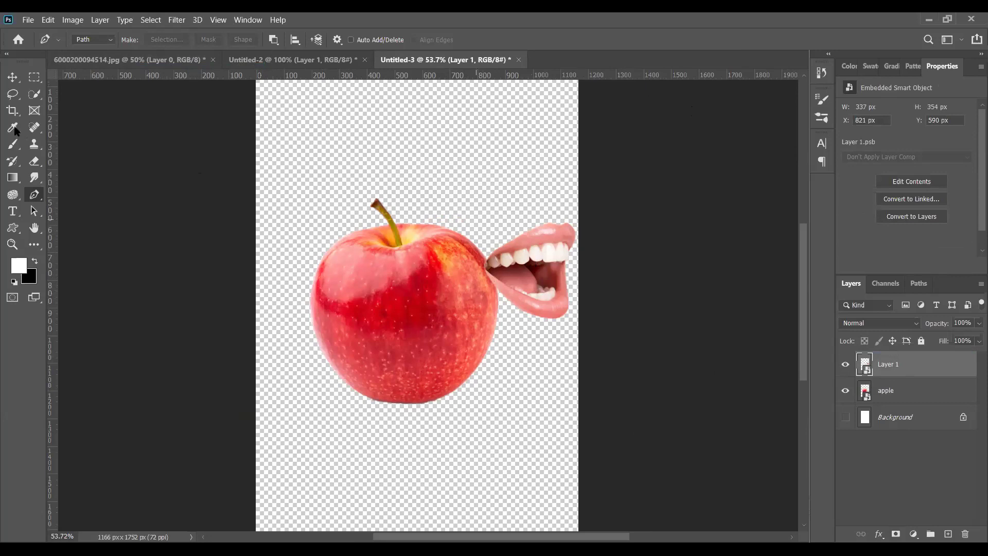
- Move the mouth onto the right side of the apple and scale it to about 80.84%
{"action": "left_click", "coordinate": [12, 77]}
{"action": "left_click_drag", "start_coordinate": [543, 254], "coordinate": [447, 299]}
{"action": "scroll", "coordinate": [450, 298], "scroll_direction": "up", "scroll_amount": 5}
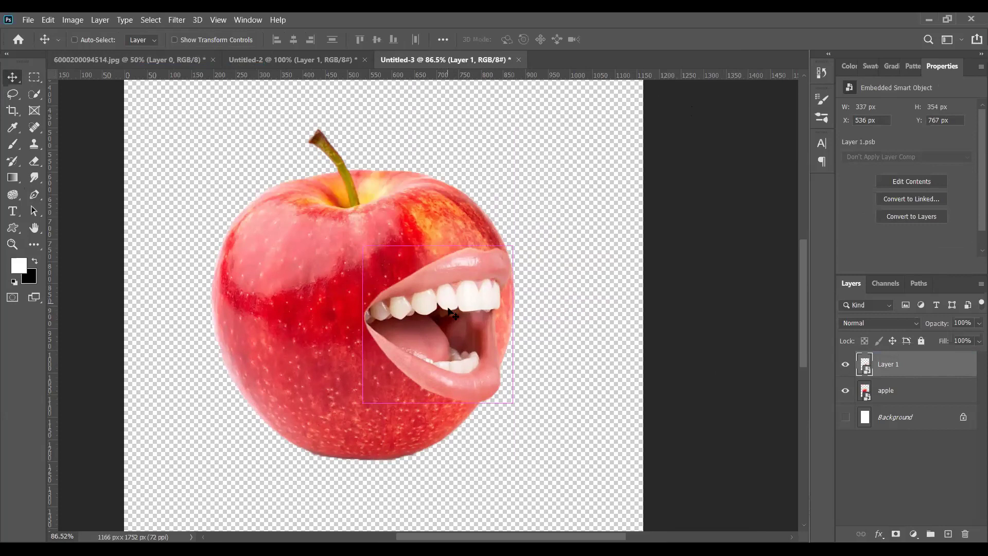
{"action": "key", "text": "ctrl+t"}
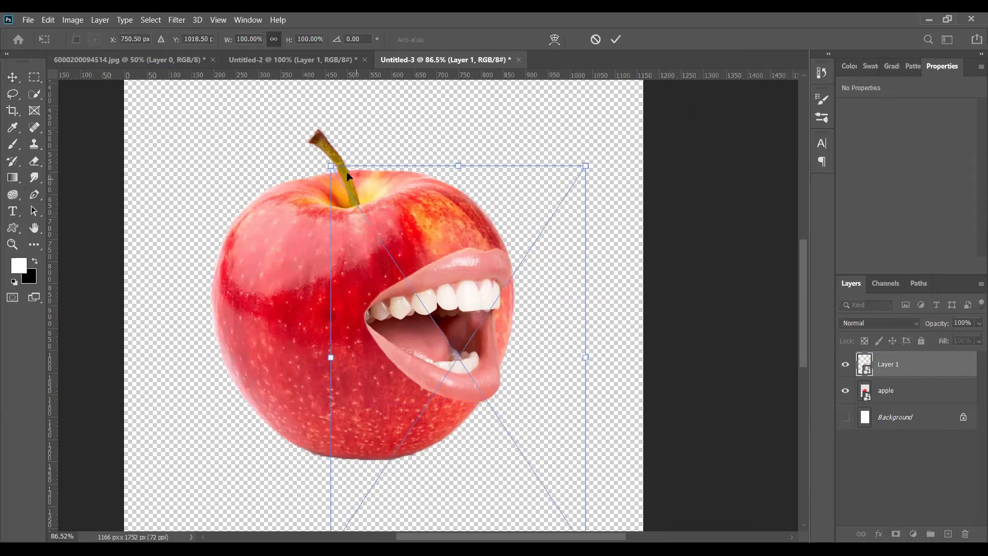
{"action": "left_click_drag", "start_coordinate": [330, 163], "coordinate": [379, 239]}
{"action": "left_click_drag", "start_coordinate": [514, 384], "coordinate": [504, 322]}
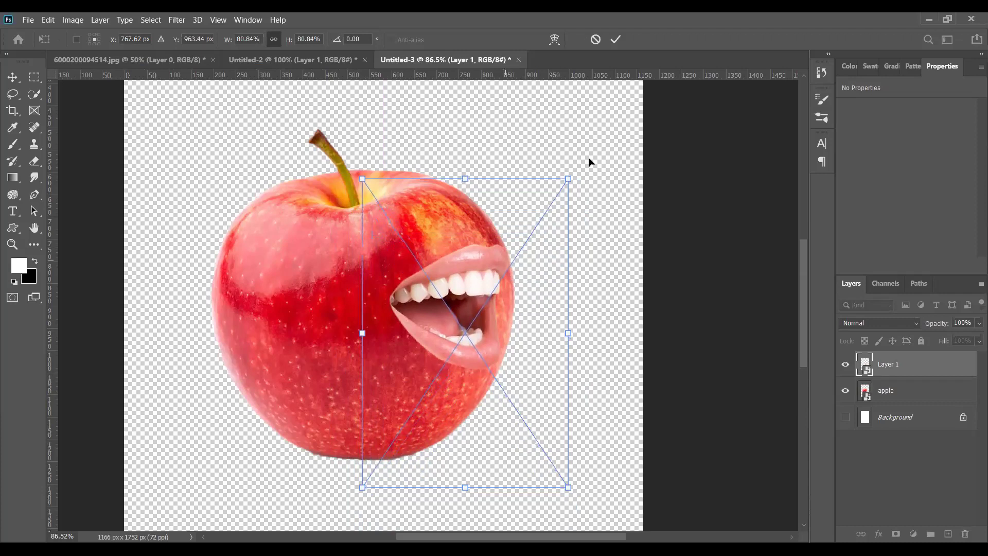
- Rotate the mouth to about -7.28 degrees, align it with the apple's right edge, and apply the transform
{"action": "left_click_drag", "start_coordinate": [584, 166], "coordinate": [570, 155]}
{"action": "left_click_drag", "start_coordinate": [480, 330], "coordinate": [482, 326]}
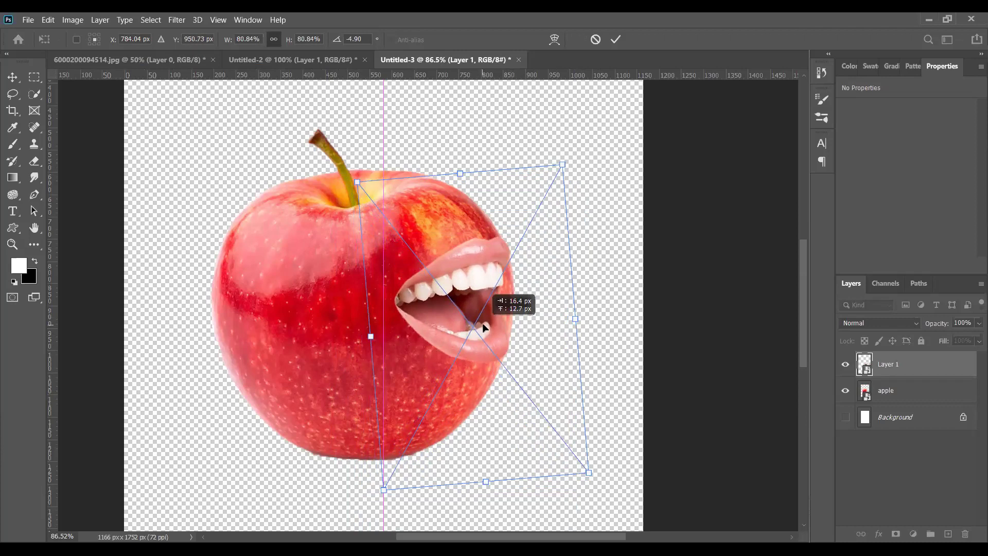
{"action": "left_click_drag", "start_coordinate": [482, 324], "coordinate": [496, 326]}
{"action": "left_click_drag", "start_coordinate": [583, 163], "coordinate": [573, 161]}
{"action": "left_click_drag", "start_coordinate": [539, 387], "coordinate": [529, 376]}
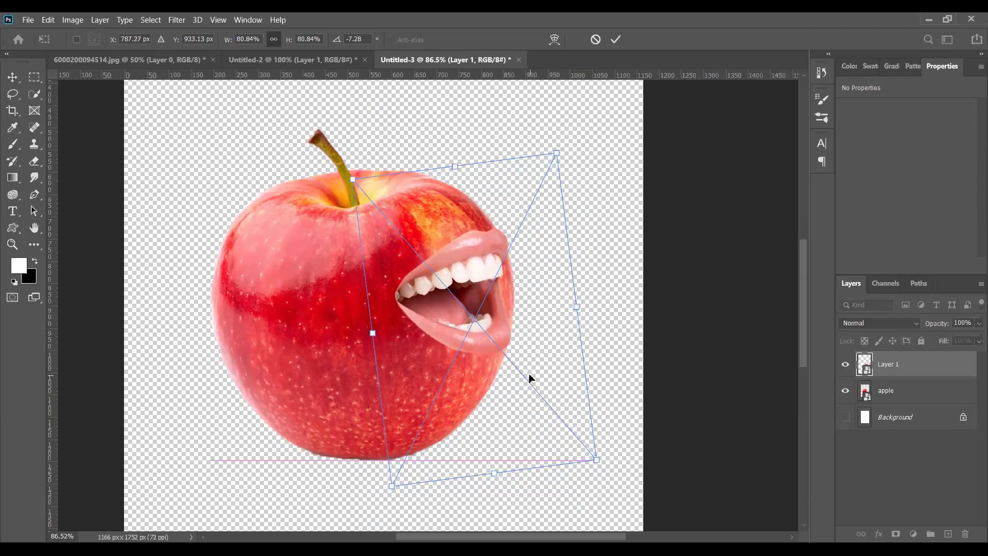
{"action": "left_click", "coordinate": [614, 40]}
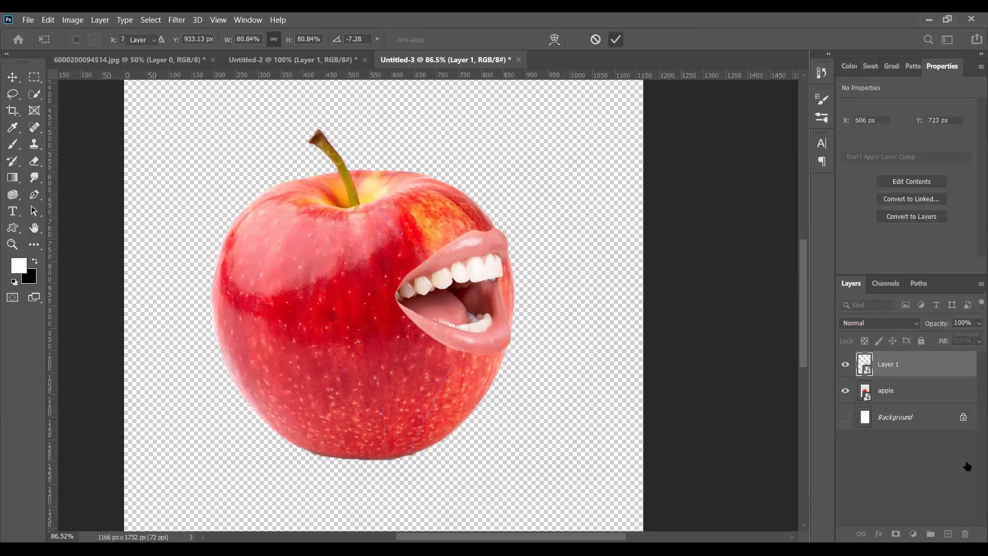
- Group Layer 1 and the apple layer, duplicate the group, and hide the original Group 1
{"action": "left_click", "coordinate": [915, 388], "text": "shift"}
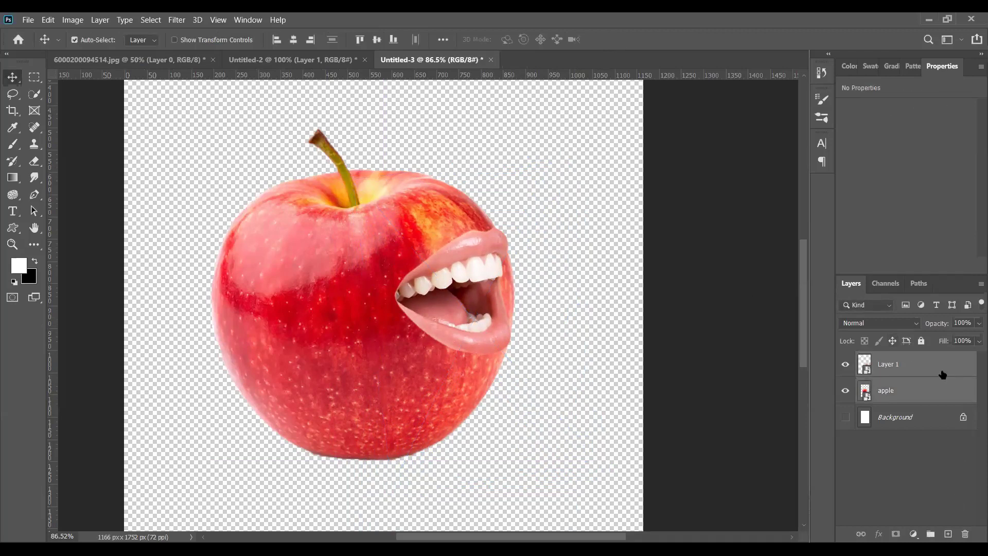
{"action": "left_click", "coordinate": [930, 533]}
{"action": "left_click_drag", "start_coordinate": [918, 360], "coordinate": [948, 533]}
{"action": "left_click", "coordinate": [905, 374]}
{"action": "left_click", "coordinate": [845, 375]}
{"action": "left_click", "coordinate": [860, 359]}
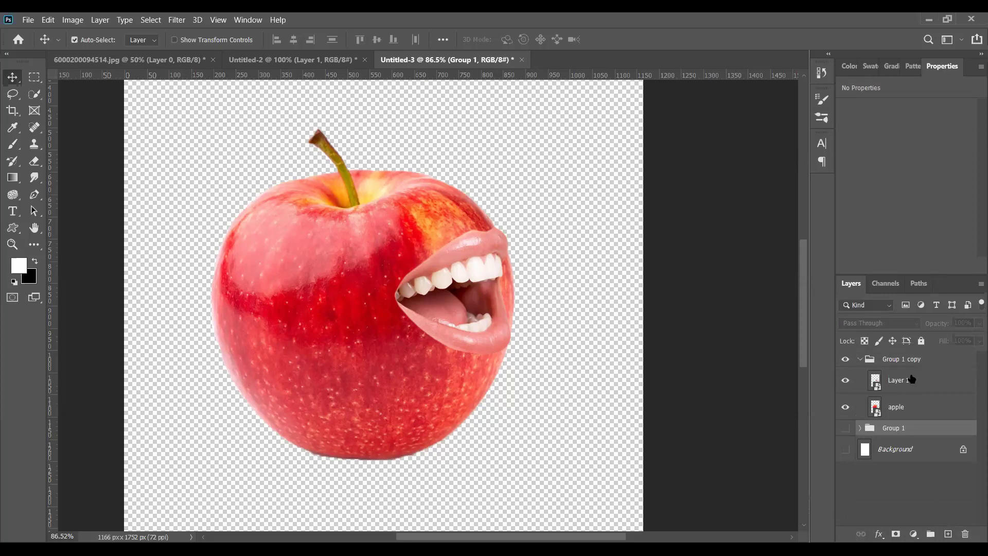
- Rasterize Layer 1 and the apple layer inside Group 1 copy
{"action": "left_click", "coordinate": [932, 390]}
{"action": "left_click", "coordinate": [920, 407], "text": "shift"}
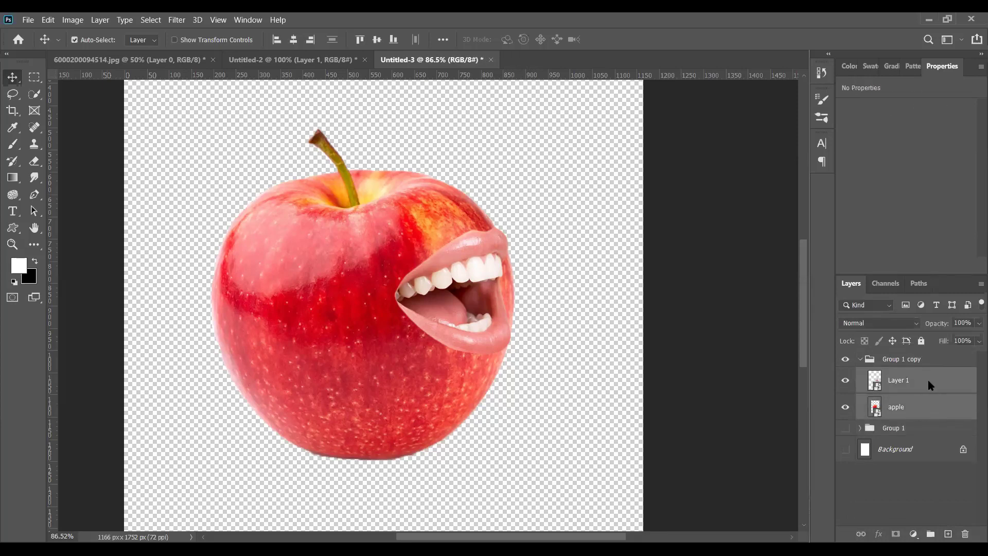
{"action": "right_click", "coordinate": [930, 385]}
{"action": "left_click", "coordinate": [819, 239]}
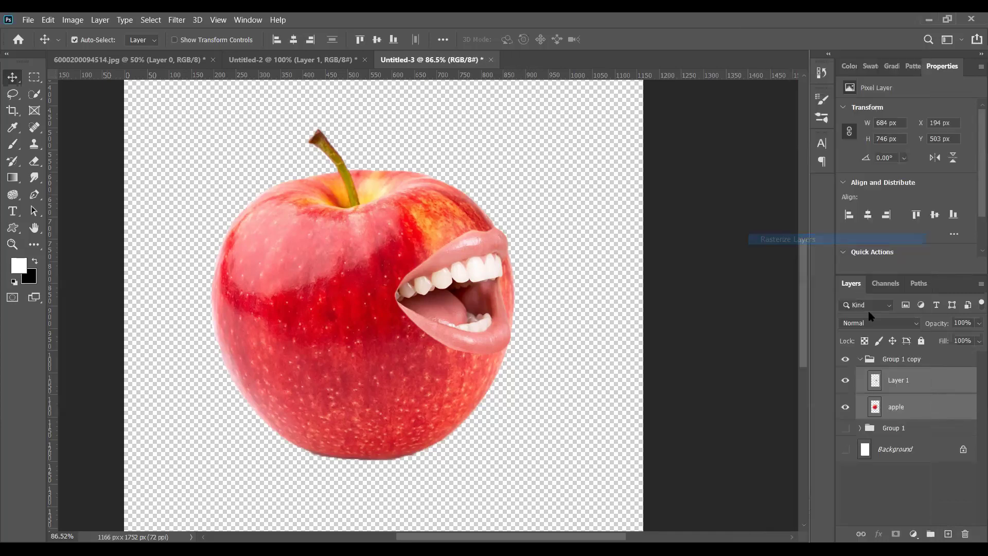
- Add a layer mask to the apple layer in Group 1 copy
{"action": "left_click", "coordinate": [934, 384]}
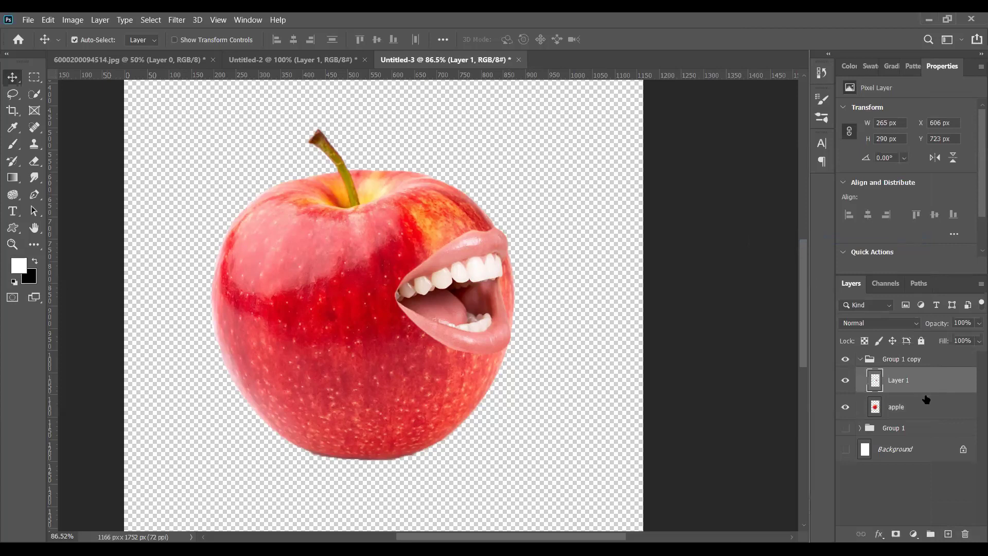
{"action": "left_click", "coordinate": [935, 409]}
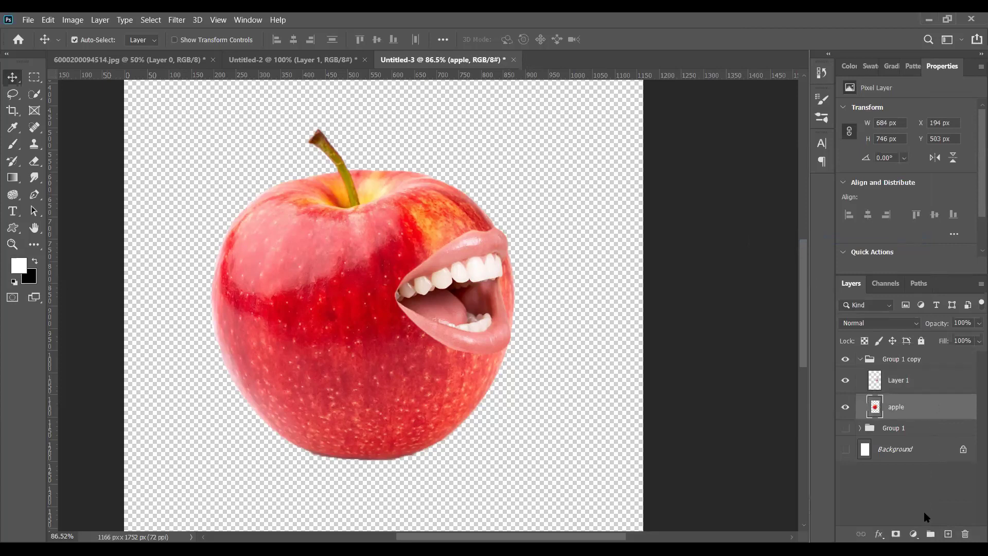
{"action": "left_click", "coordinate": [896, 533]}
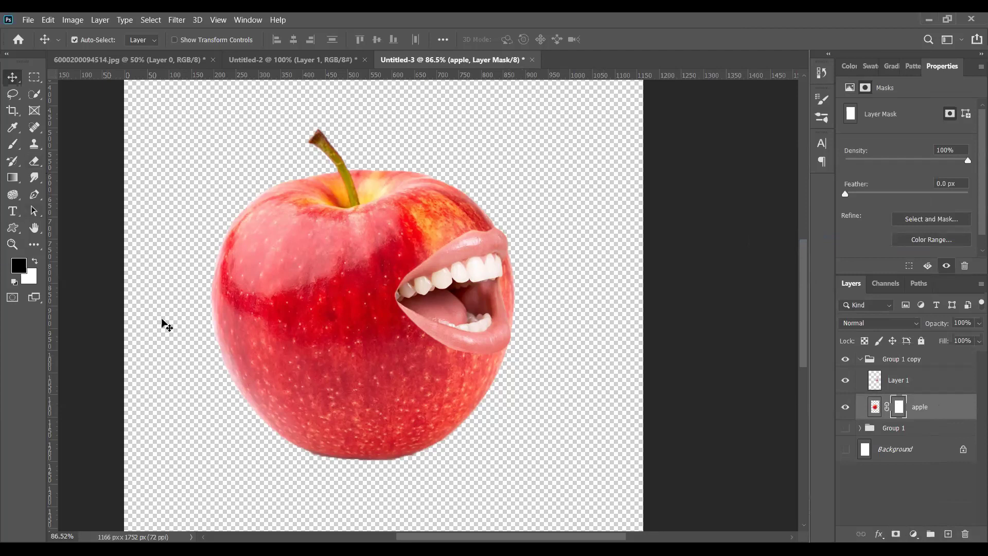
- Set up a round brush with a size of 77 px and a hardness of 67%
{"action": "left_click", "coordinate": [12, 144]}
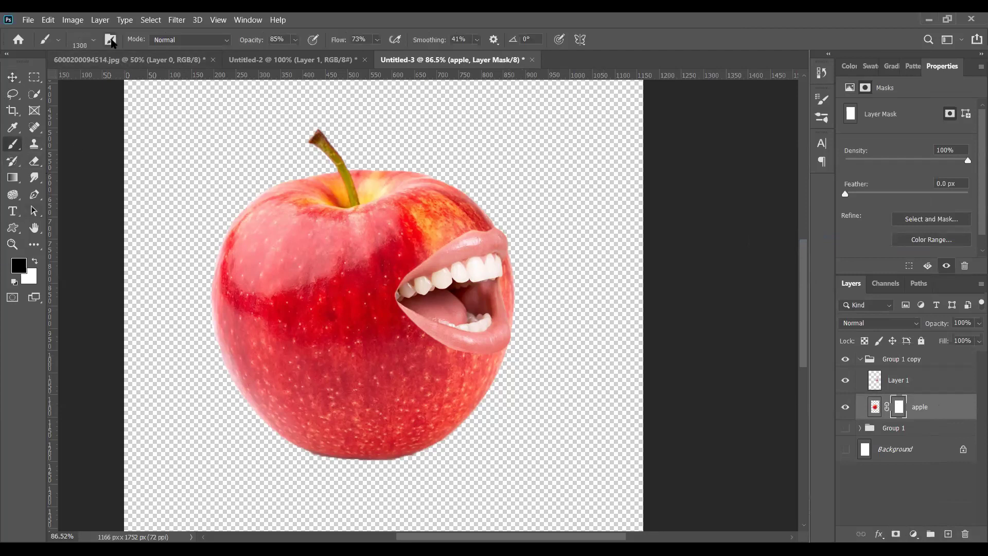
{"action": "left_click", "coordinate": [59, 40]}
{"action": "left_click", "coordinate": [93, 39]}
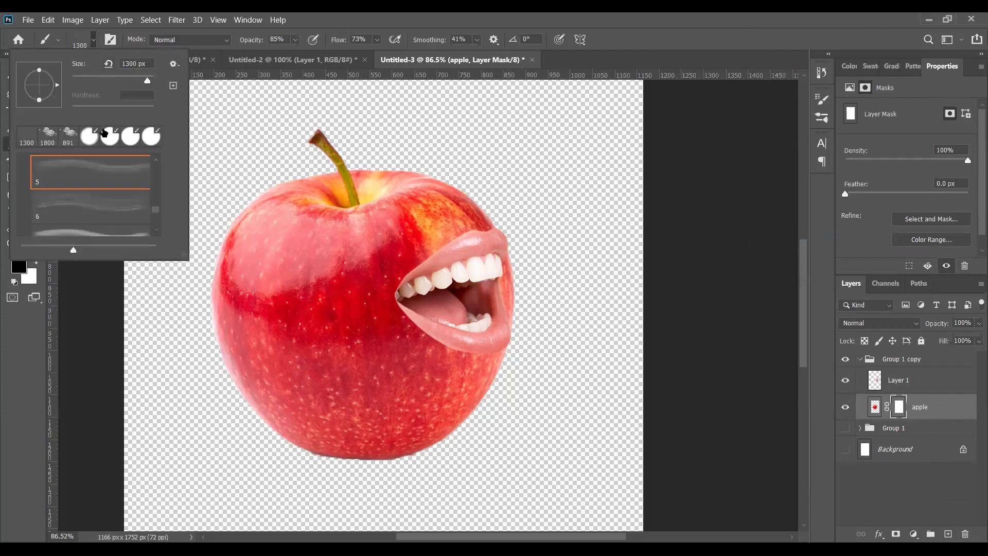
{"action": "left_click", "coordinate": [97, 137]}
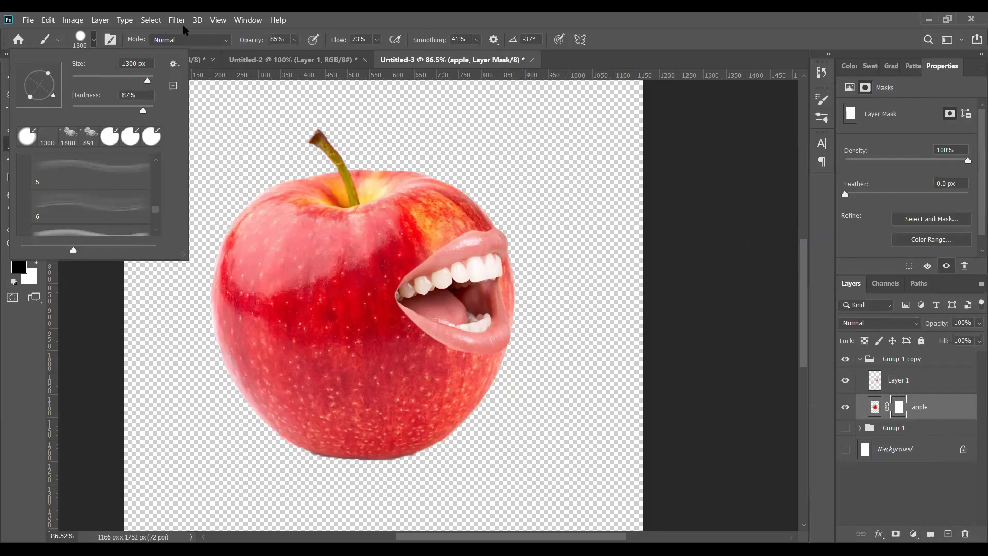
{"action": "left_click_drag", "start_coordinate": [148, 85], "coordinate": [110, 83]}
{"action": "left_click", "coordinate": [108, 81]}
{"action": "left_click_drag", "start_coordinate": [103, 81], "coordinate": [102, 81]}
{"action": "left_click_drag", "start_coordinate": [143, 114], "coordinate": [127, 114]}
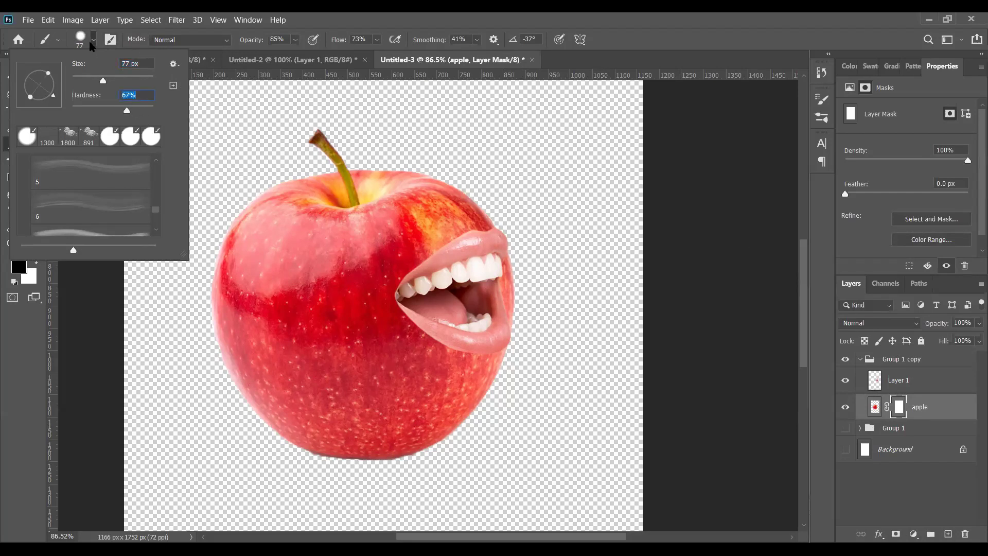
{"action": "key", "text": "Return"}
- Paint black on the apple's layer mask to hide the strip of apple protruding to the right of the mouth
{"action": "scroll", "coordinate": [557, 245], "scroll_direction": "up", "scroll_amount": 6}
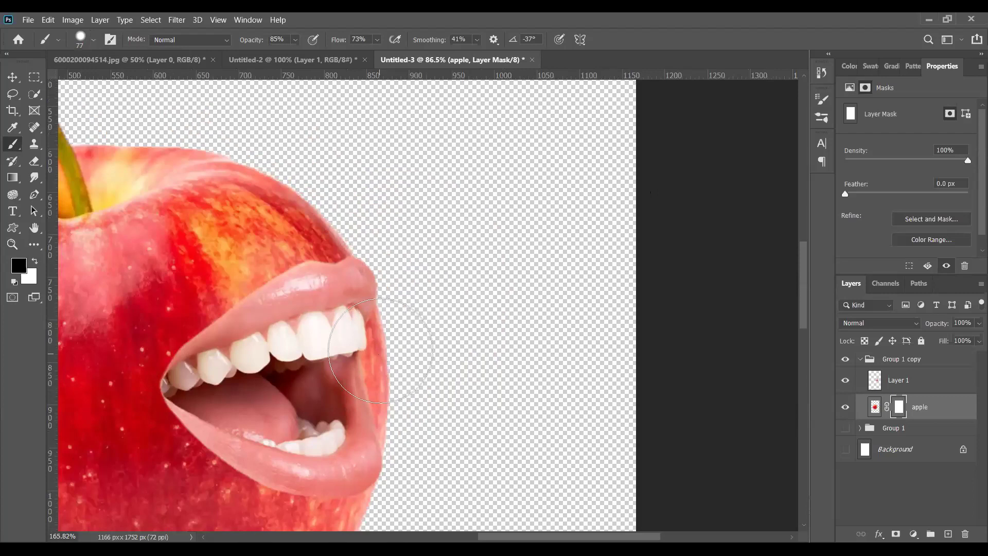
{"action": "scroll", "coordinate": [381, 350], "scroll_direction": "up", "scroll_amount": 3}
{"action": "mouse_move", "coordinate": [411, 275]}
{"action": "left_mouse_down"}
{"action": "mouse_move", "coordinate": [385, 307]}
{"action": "mouse_move", "coordinate": [407, 415]}
{"action": "mouse_move", "coordinate": [378, 322]}
{"action": "mouse_move", "coordinate": [395, 379]}
{"action": "mouse_move", "coordinate": [426, 389]}
{"action": "left_mouse_up"}
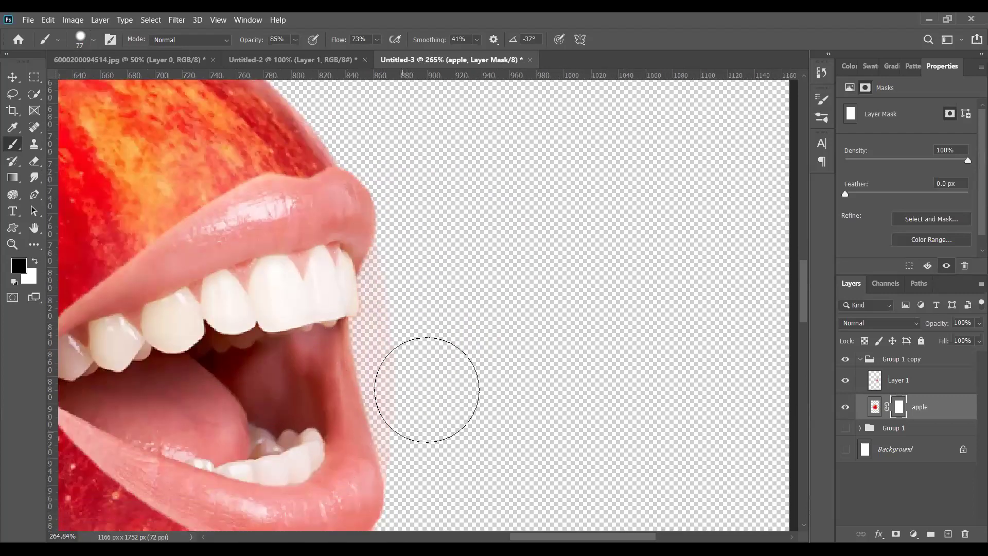
{"action": "scroll", "coordinate": [427, 390], "scroll_direction": "down", "scroll_amount": 2}
{"action": "scroll", "coordinate": [401, 221], "scroll_direction": "down", "scroll_amount": 2}
{"action": "mouse_move", "coordinate": [403, 228]}
{"action": "left_mouse_down"}
{"action": "mouse_move", "coordinate": [412, 353]}
{"action": "mouse_move", "coordinate": [421, 346]}
{"action": "left_mouse_up"}
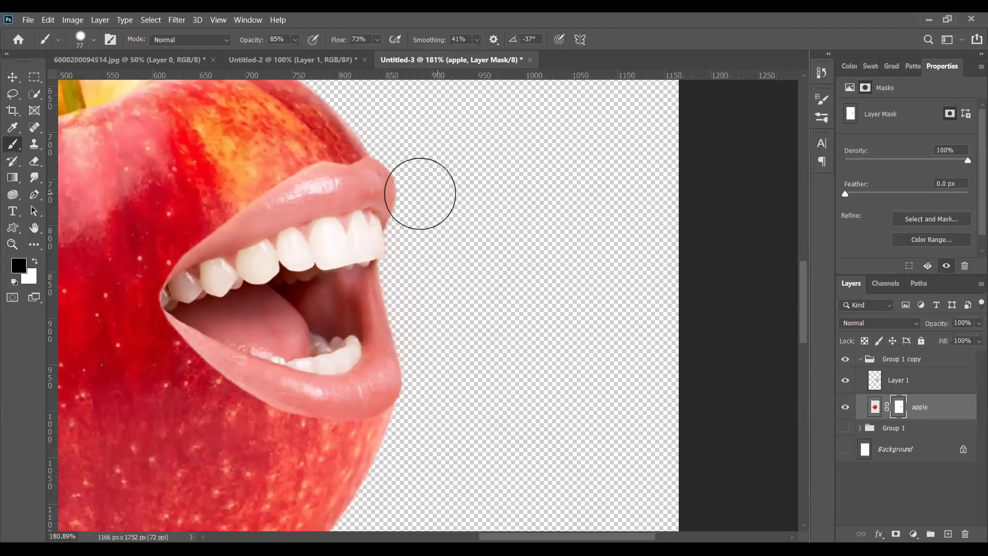
{"action": "scroll", "coordinate": [421, 242], "scroll_direction": "down", "scroll_amount": 2}
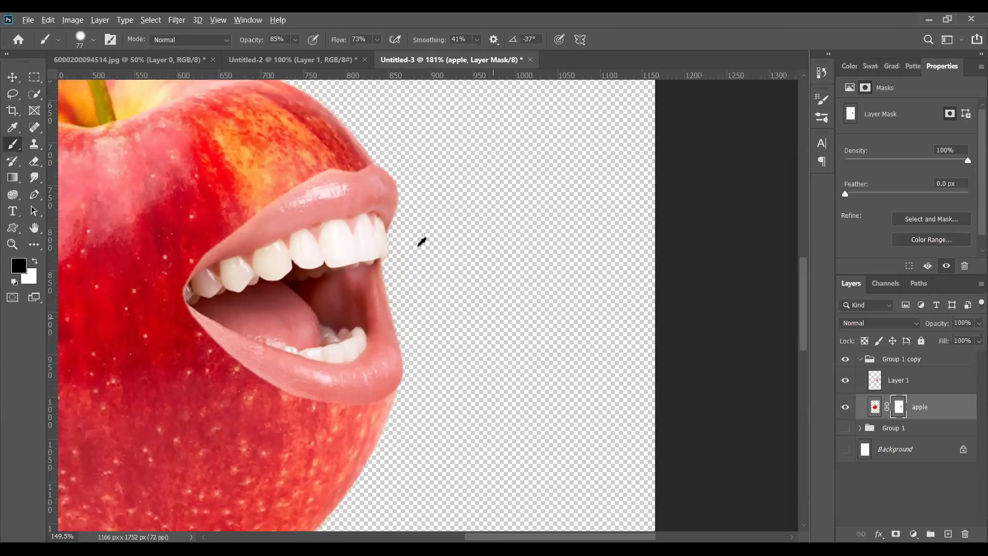
{"action": "scroll", "coordinate": [422, 242], "scroll_direction": "down", "scroll_amount": 3}
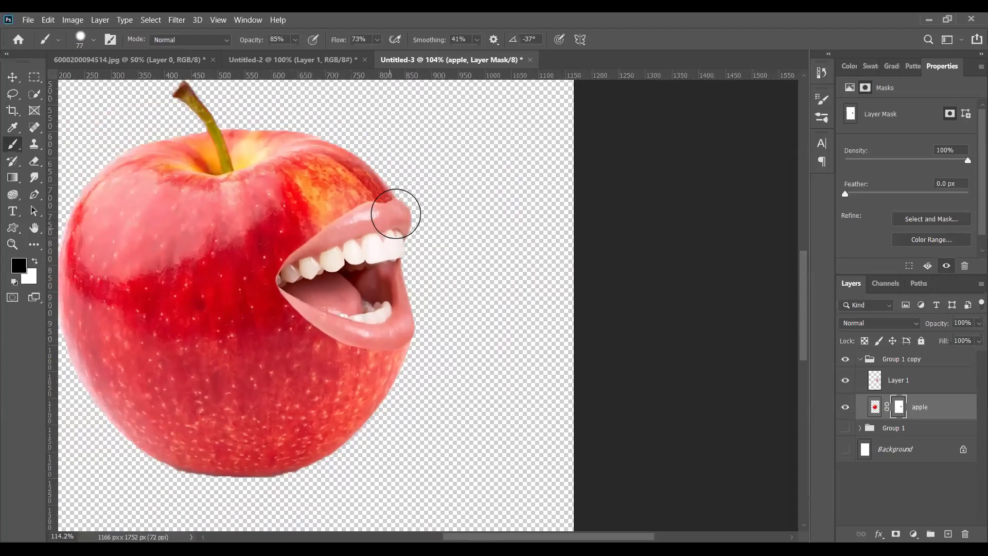
{"action": "scroll", "coordinate": [396, 213], "scroll_direction": "up", "scroll_amount": 1}
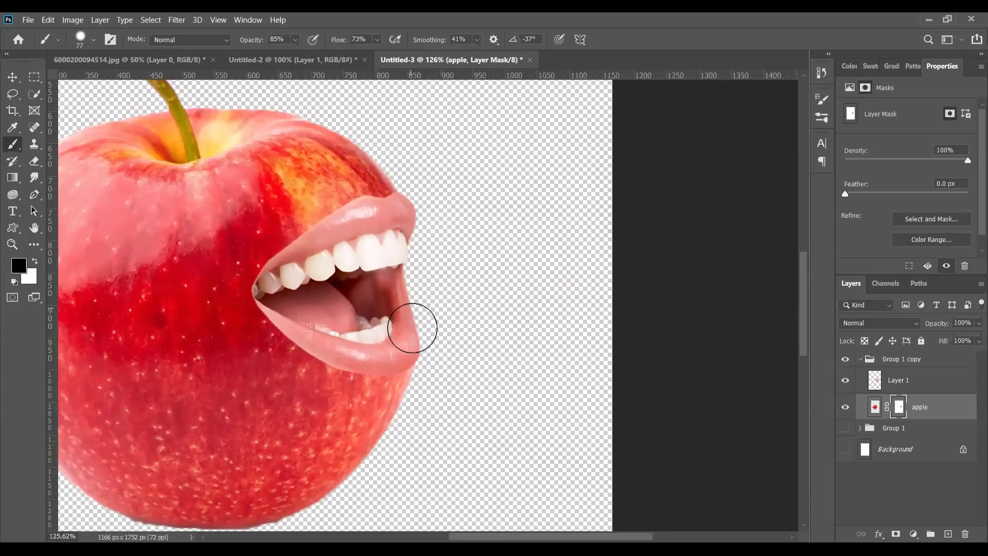
{"action": "scroll", "coordinate": [381, 290], "scroll_direction": "down", "scroll_amount": 1}
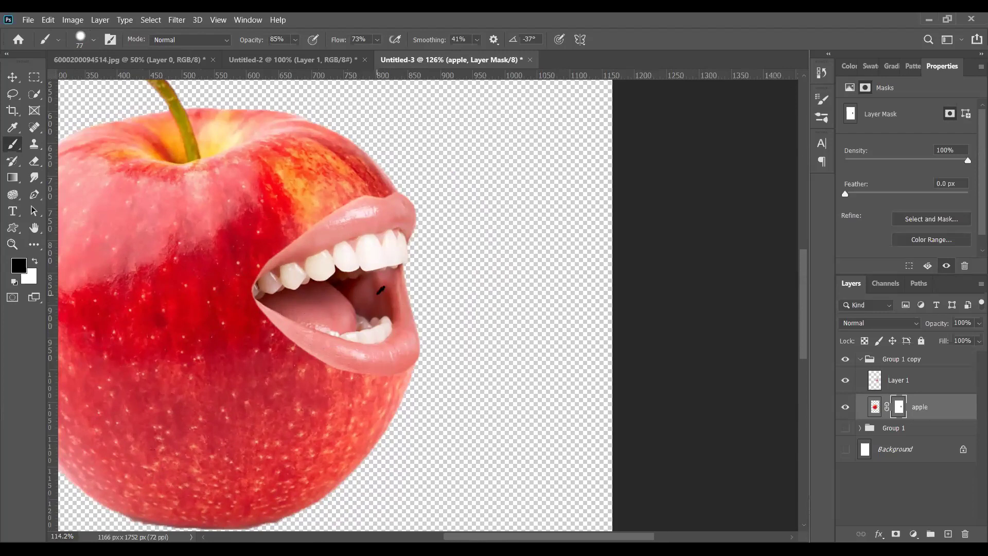
{"action": "scroll", "coordinate": [381, 290], "scroll_direction": "down", "scroll_amount": 4}
{"action": "scroll", "coordinate": [334, 283], "scroll_direction": "up", "scroll_amount": 2}
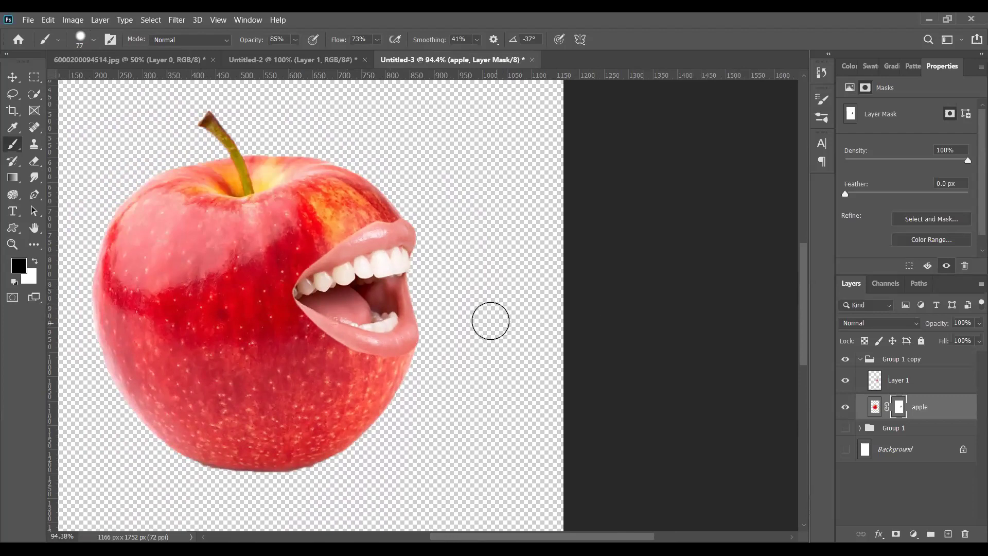
{"action": "scroll", "coordinate": [491, 316], "scroll_direction": "down", "scroll_amount": 3}
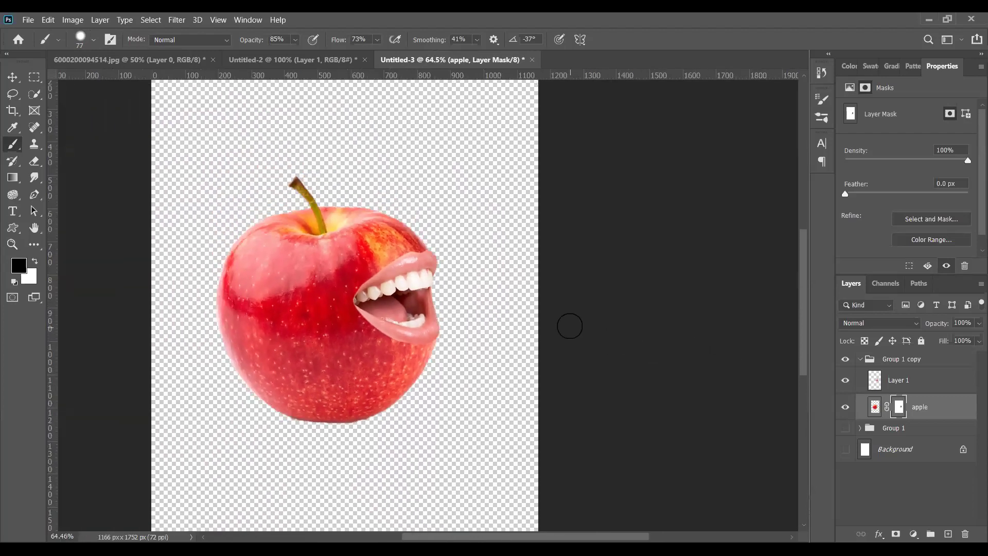
- Add a Levels adjustment above the mouth layer with a black input of 17 and midtones of 0.42
{"action": "scroll", "coordinate": [430, 311], "scroll_direction": "up", "scroll_amount": 5}
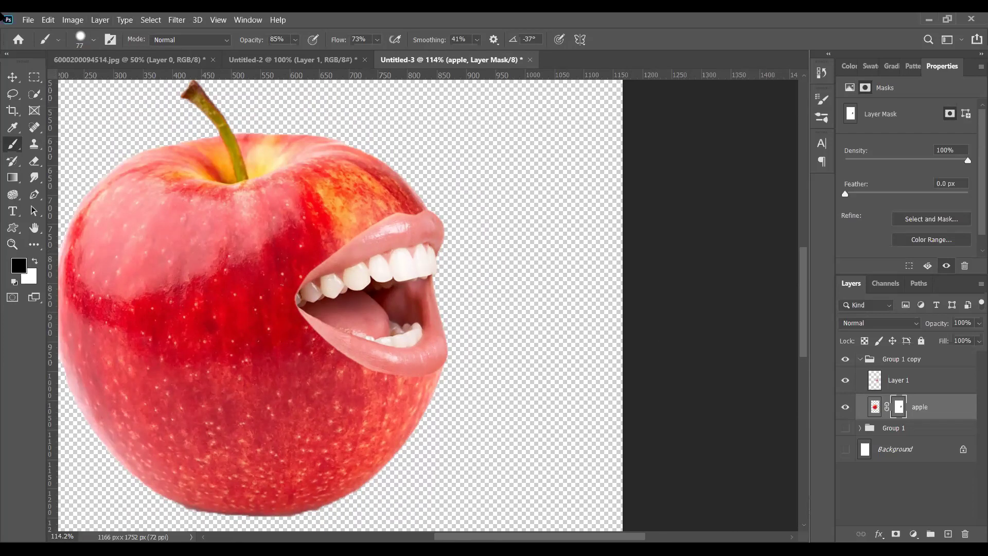
{"action": "left_click", "coordinate": [919, 380]}
{"action": "key", "text": "x"}
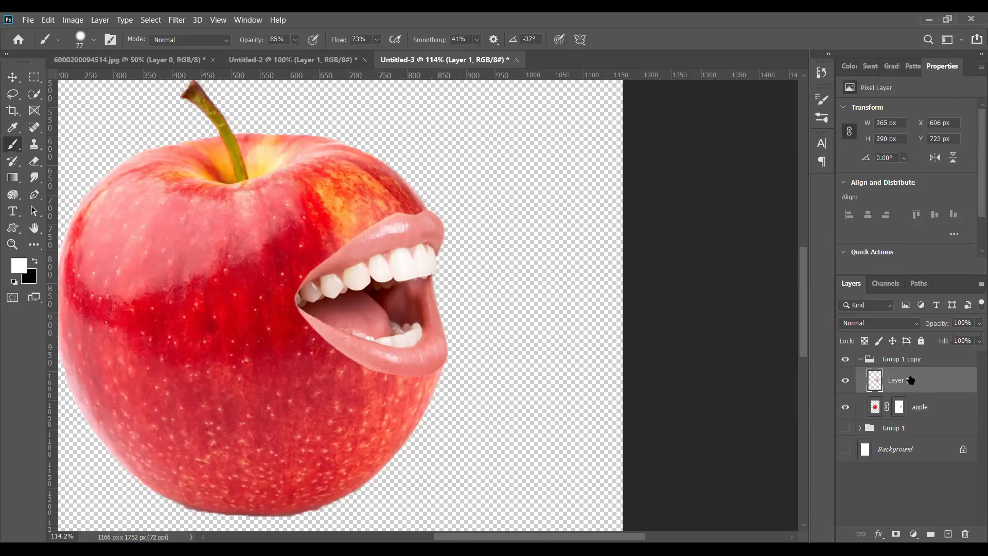
{"action": "left_click", "coordinate": [913, 534]}
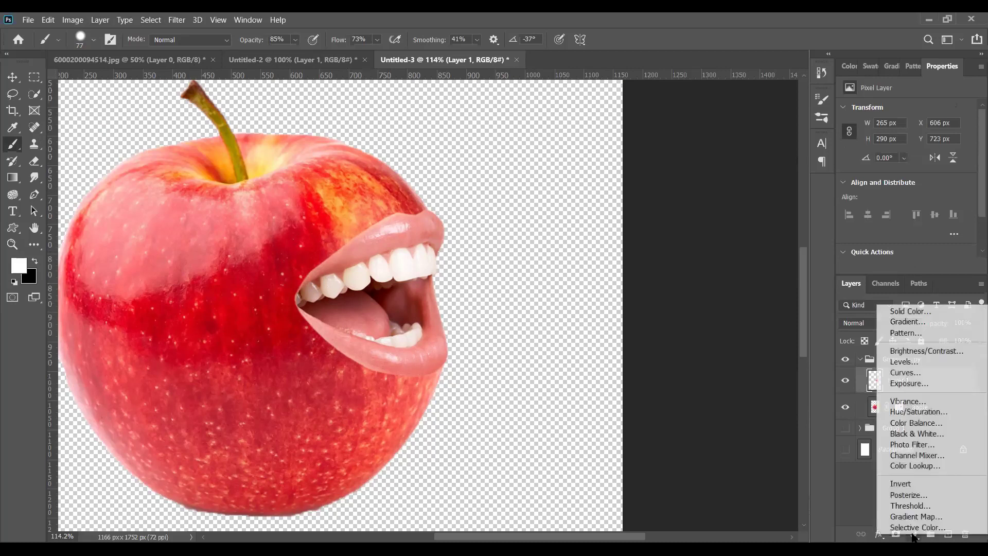
{"action": "left_click", "coordinate": [918, 362]}
{"action": "key", "text": "x"}
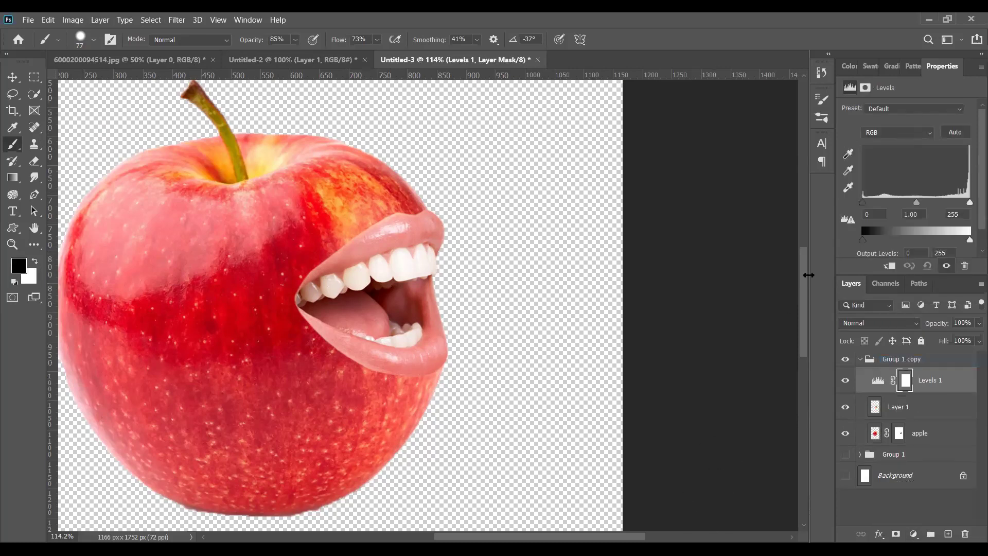
{"action": "left_click_drag", "start_coordinate": [915, 207], "coordinate": [942, 210]}
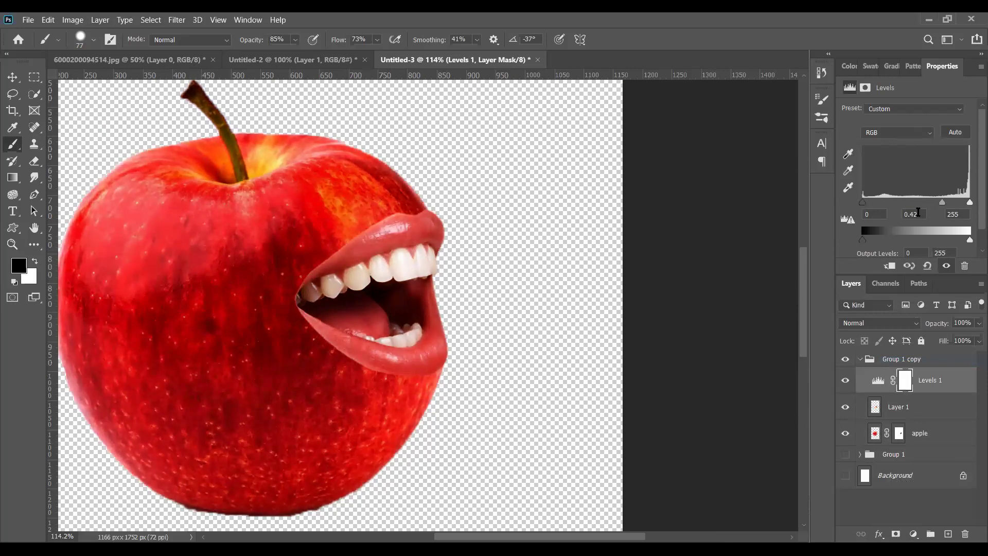
{"action": "left_click_drag", "start_coordinate": [863, 202], "coordinate": [869, 204]}
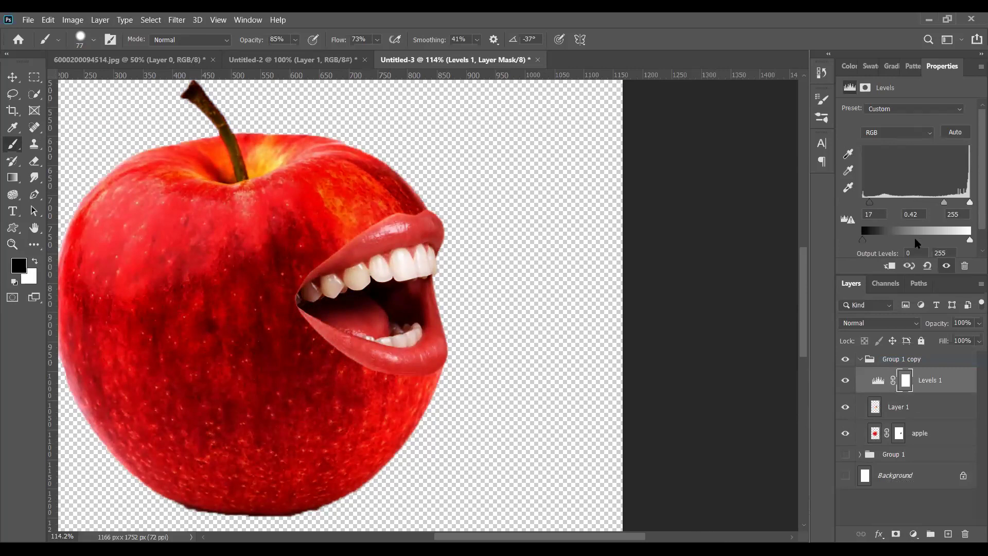
- Clip the Levels adjustment to the mouth layer and set midtones to 0.45, white input to 235 and white output to 217
{"action": "scroll", "coordinate": [916, 242], "scroll_direction": "down", "scroll_amount": 1}
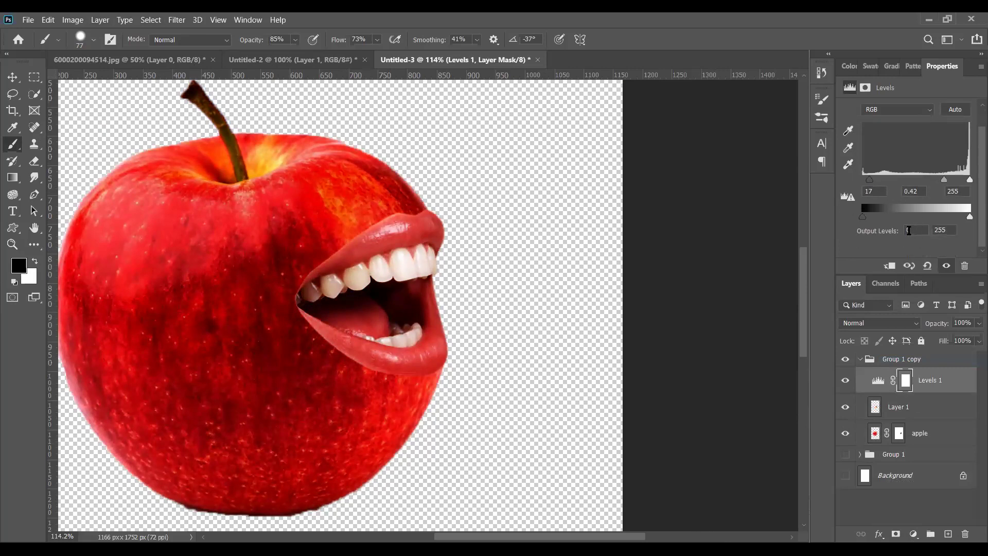
{"action": "left_click", "coordinate": [890, 265]}
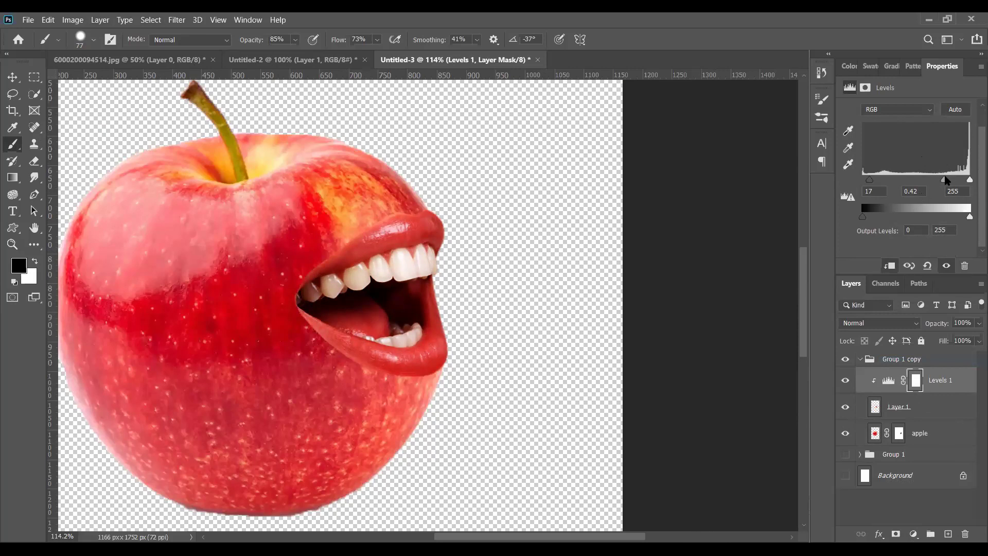
{"action": "left_click_drag", "start_coordinate": [943, 180], "coordinate": [963, 185]}
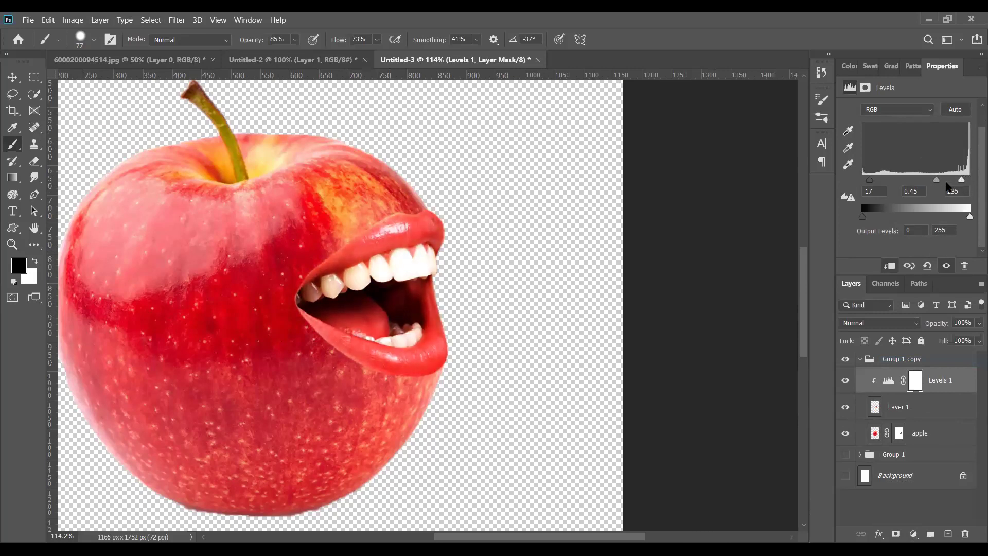
{"action": "mouse_move", "coordinate": [968, 217]}
{"action": "left_mouse_down"}
{"action": "mouse_move", "coordinate": [939, 217]}
{"action": "mouse_move", "coordinate": [955, 224]}
{"action": "left_mouse_up"}
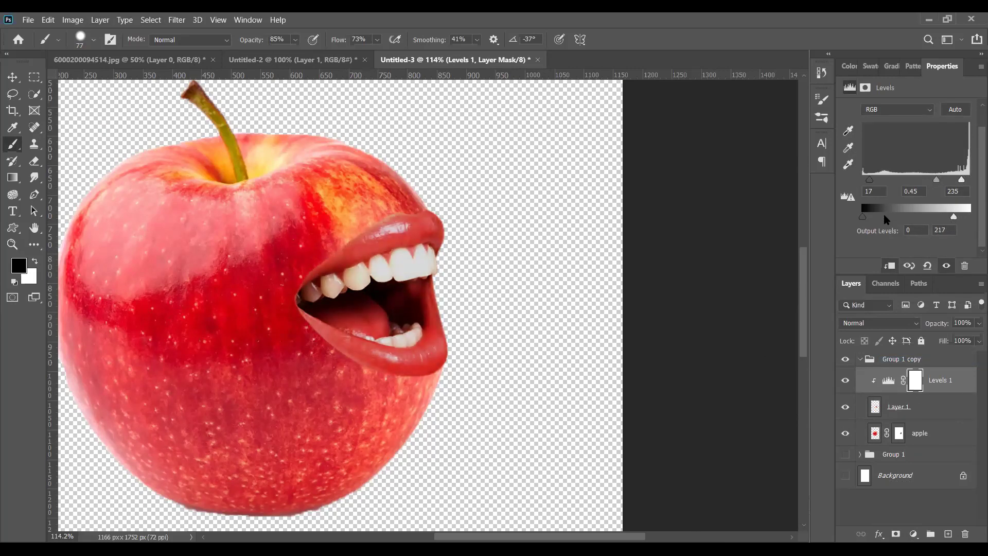
{"action": "mouse_move", "coordinate": [862, 218]}
{"action": "left_mouse_down"}
{"action": "mouse_move", "coordinate": [882, 219]}
{"action": "mouse_move", "coordinate": [845, 224]}
{"action": "left_mouse_up"}
- Add a Levels adjustment above the apple layer with a black input of 14 and midtones of 0.81
{"action": "left_click", "coordinate": [935, 435]}
{"action": "key", "text": "x"}
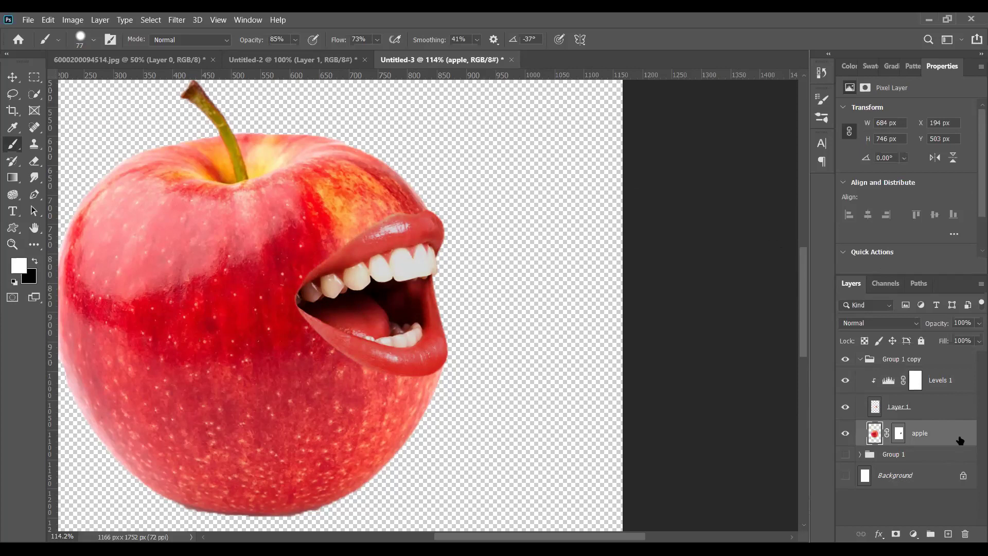
{"action": "left_click", "coordinate": [913, 533]}
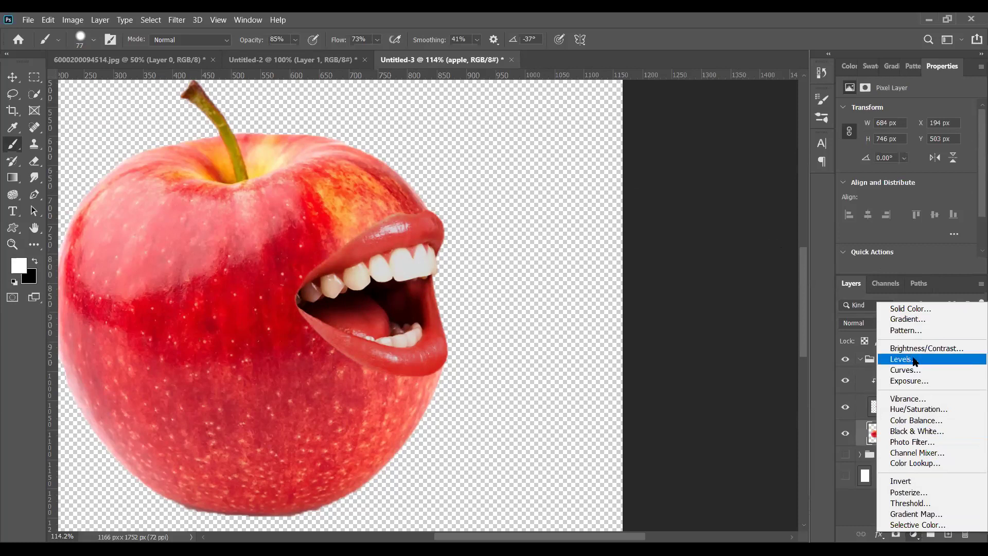
{"action": "left_click", "coordinate": [904, 359]}
{"action": "scroll", "coordinate": [945, 235], "scroll_direction": "down", "scroll_amount": 1}
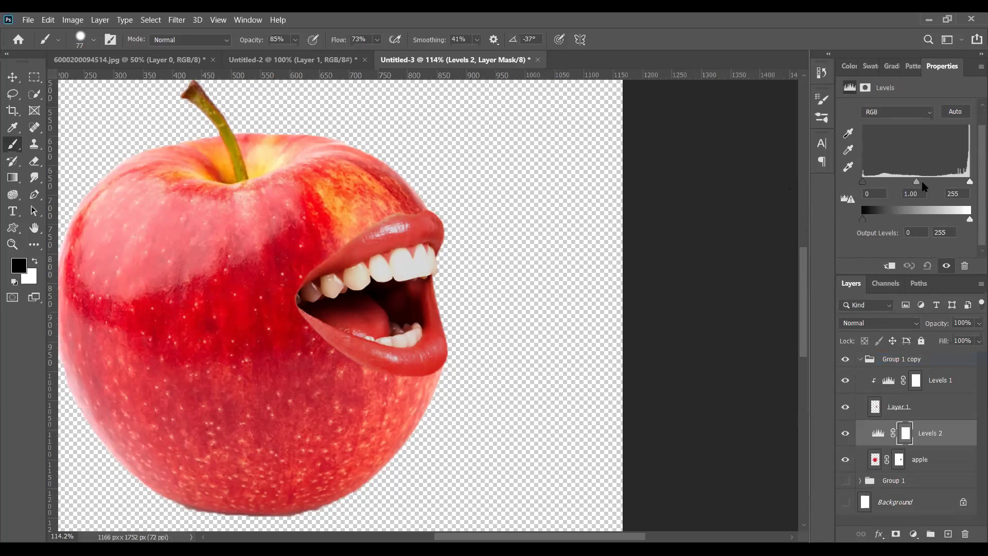
{"action": "left_click_drag", "start_coordinate": [914, 186], "coordinate": [956, 183]}
{"action": "left_click_drag", "start_coordinate": [964, 188], "coordinate": [970, 188]}
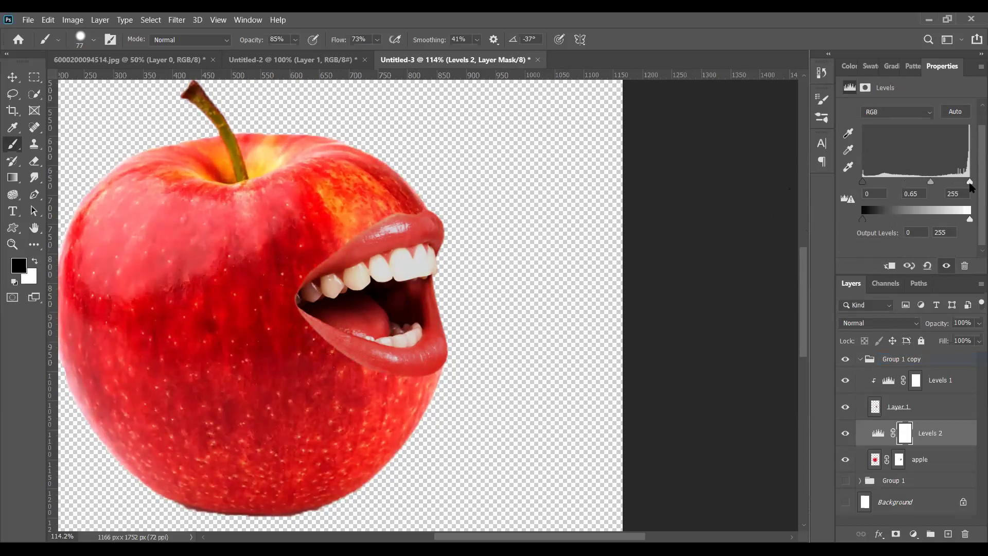
{"action": "left_click_drag", "start_coordinate": [863, 183], "coordinate": [871, 184]}
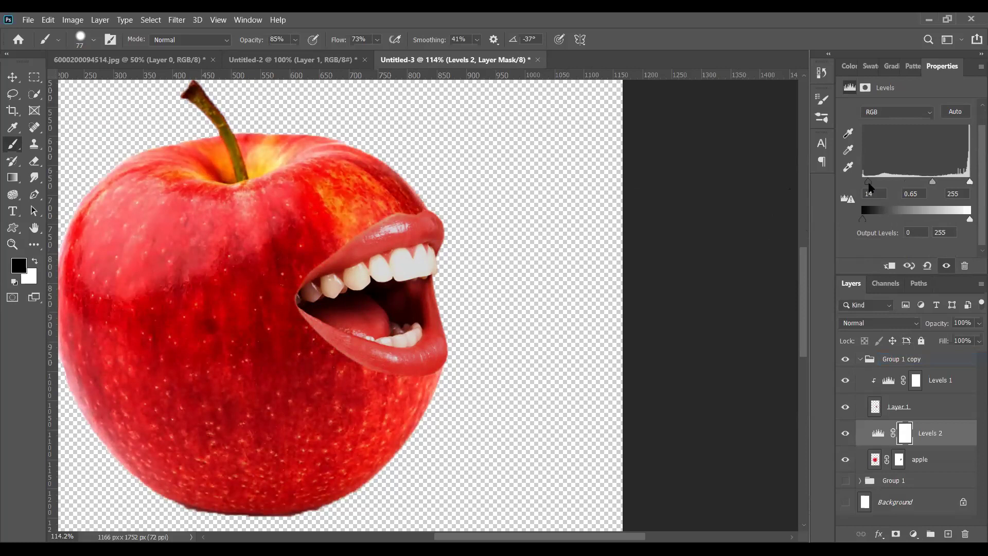
{"action": "left_click_drag", "start_coordinate": [931, 185], "coordinate": [929, 185]}
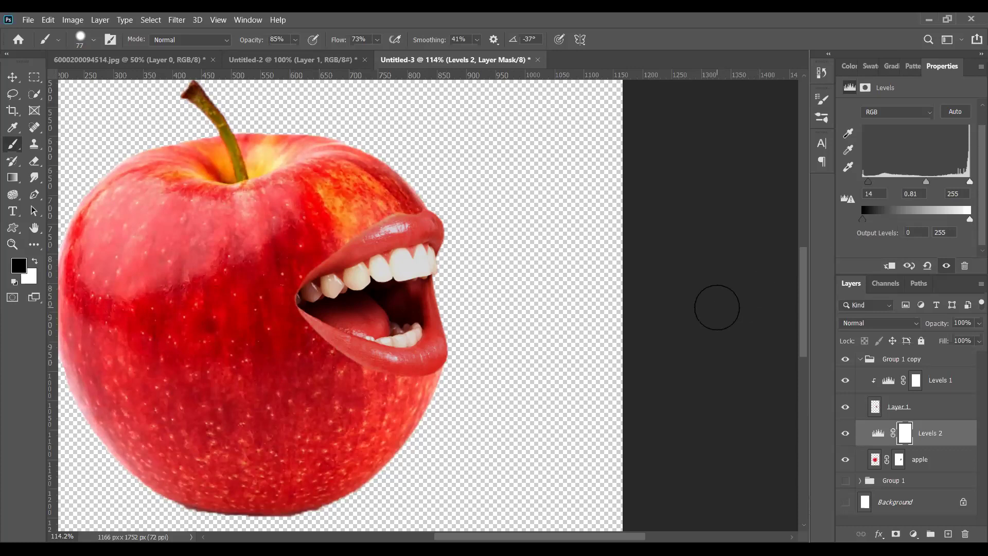
- Create an empty layer at the top of Group 1 copy and set a black brush to 30 px, 49% opacity and 28% flow
{"action": "left_click", "coordinate": [945, 520]}
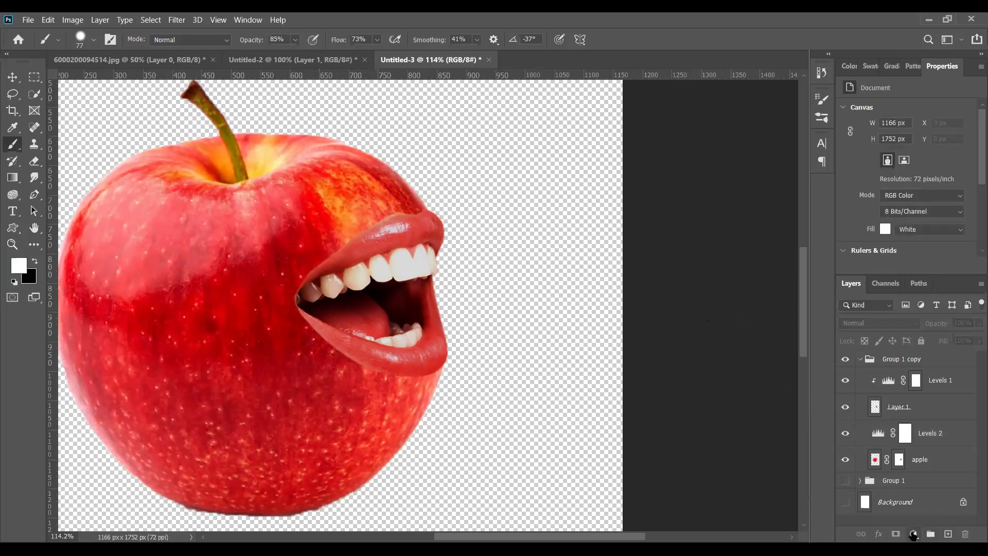
{"action": "left_click", "coordinate": [948, 534]}
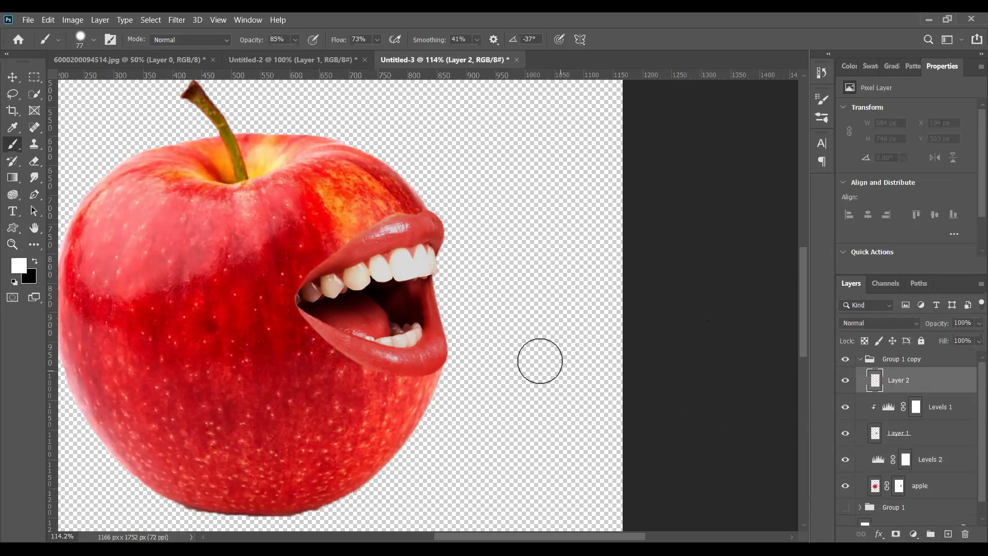
{"action": "scroll", "coordinate": [386, 180], "scroll_direction": "up", "scroll_amount": 4}
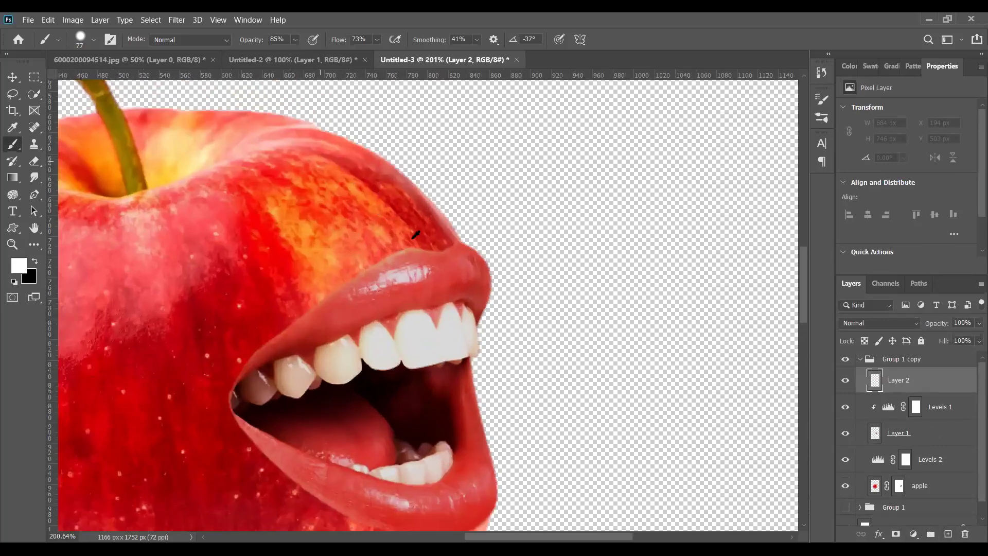
{"action": "scroll", "coordinate": [396, 276], "scroll_direction": "up", "scroll_amount": 2}
{"action": "key", "text": "bracketleft"}
{"action": "key", "text": "bracketleft"}
{"action": "key", "text": "bracketleft"}
{"action": "key", "text": "bracketleft"}
{"action": "key", "text": "bracketleft"}
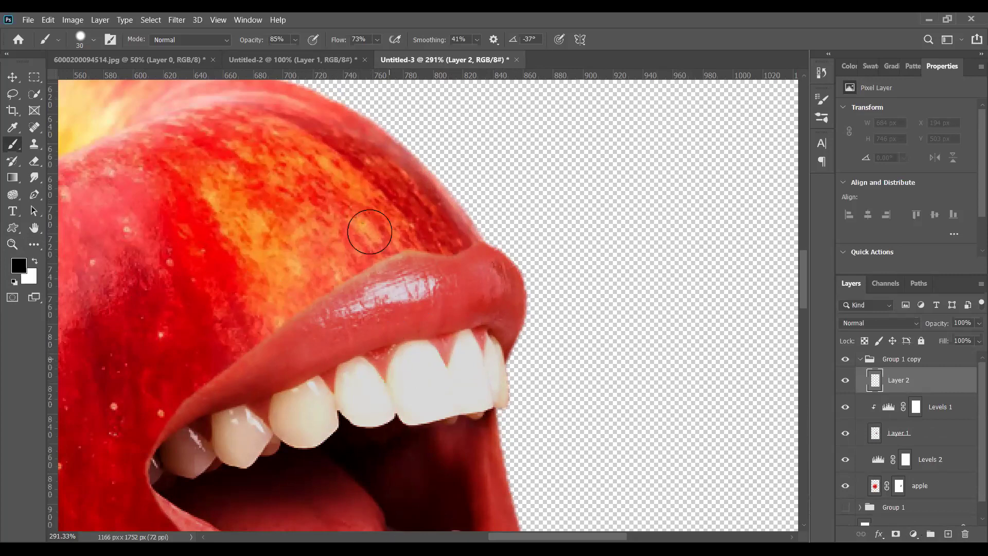
{"action": "left_click_drag", "start_coordinate": [340, 40], "coordinate": [247, 42]}
{"action": "left_click", "coordinate": [412, 60]}
- Undo the trial shadow stroke above the upper lip and move Layer 2 directly above the apple layer
{"action": "mouse_move", "coordinate": [471, 247]}
{"action": "left_mouse_down"}
{"action": "mouse_move", "coordinate": [329, 259]}
{"action": "mouse_move", "coordinate": [474, 258]}
{"action": "mouse_move", "coordinate": [433, 251]}
{"action": "mouse_move", "coordinate": [414, 222]}
{"action": "left_mouse_up"}
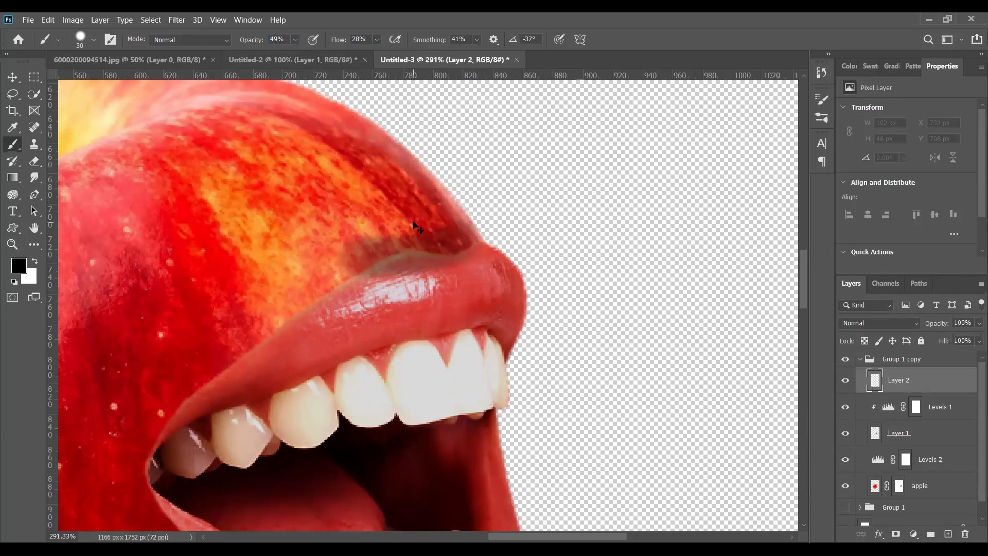
{"action": "key", "text": "ctrl+z"}
{"action": "left_click_drag", "start_coordinate": [932, 380], "coordinate": [935, 471]}
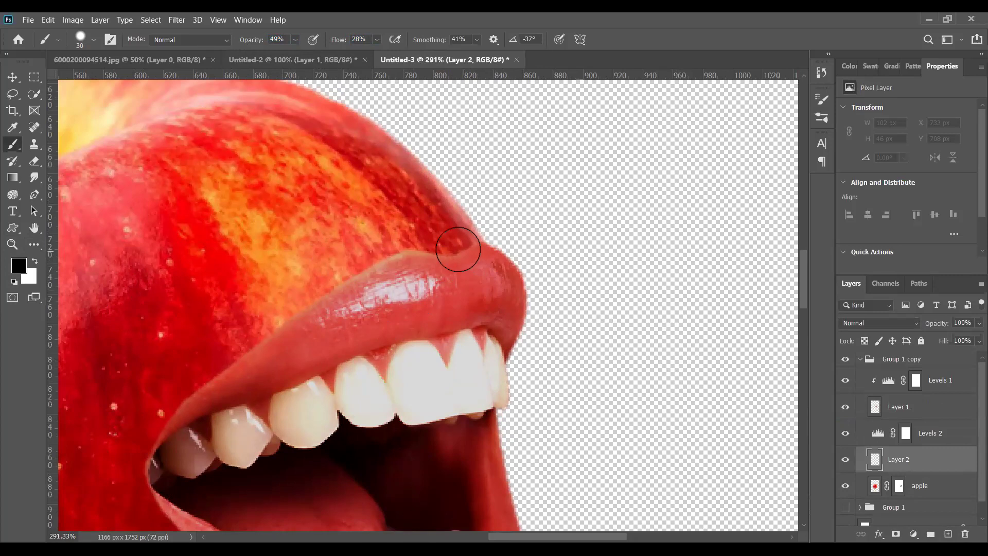
- Paint a black shadow on Layer 2 along the upper lip's outer edge down to the mouth's inner corner
{"action": "mouse_move", "coordinate": [476, 240]}
{"action": "left_mouse_down"}
{"action": "mouse_move", "coordinate": [352, 279]}
{"action": "mouse_move", "coordinate": [462, 256]}
{"action": "mouse_move", "coordinate": [419, 243]}
{"action": "mouse_move", "coordinate": [411, 262]}
{"action": "mouse_move", "coordinate": [434, 249]}
{"action": "mouse_move", "coordinate": [345, 270]}
{"action": "mouse_move", "coordinate": [269, 317]}
{"action": "left_mouse_up"}
{"action": "scroll", "coordinate": [269, 317], "scroll_direction": "down", "scroll_amount": 1}
{"action": "mouse_move", "coordinate": [280, 273]}
{"action": "left_mouse_down"}
{"action": "mouse_move", "coordinate": [367, 245]}
{"action": "mouse_move", "coordinate": [293, 281]}
{"action": "mouse_move", "coordinate": [181, 375]}
{"action": "mouse_move", "coordinate": [145, 444]}
{"action": "mouse_move", "coordinate": [170, 502]}
{"action": "left_mouse_up"}
{"action": "scroll", "coordinate": [175, 493], "scroll_direction": "down", "scroll_amount": 3}
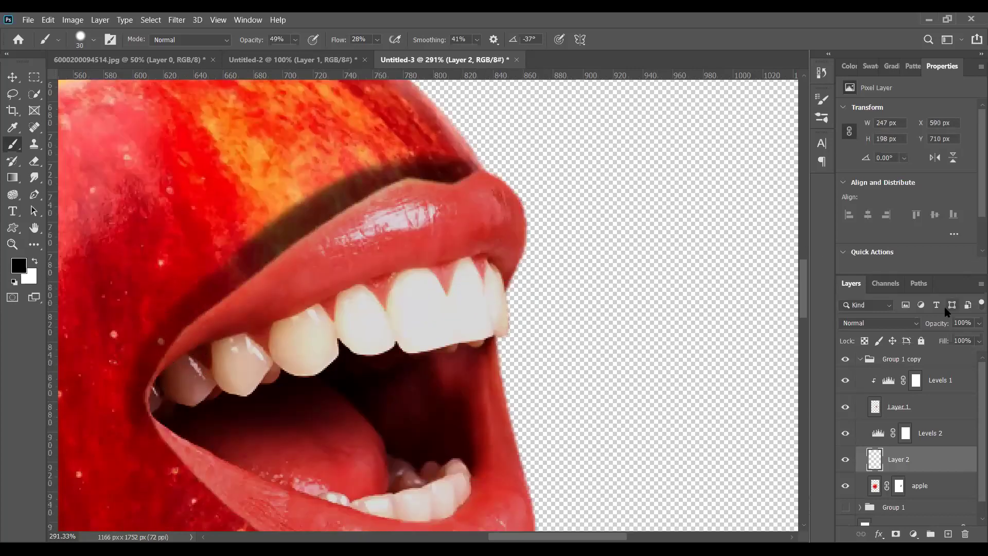
- Set the blend mode of Layer 2 to Soft Light
{"action": "left_click", "coordinate": [879, 324]}
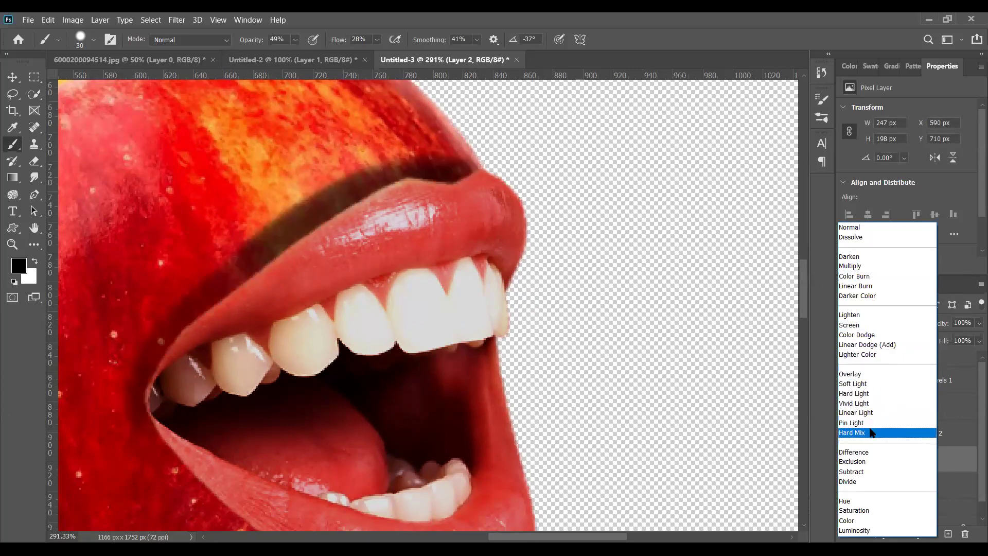
{"action": "left_click", "coordinate": [860, 390]}
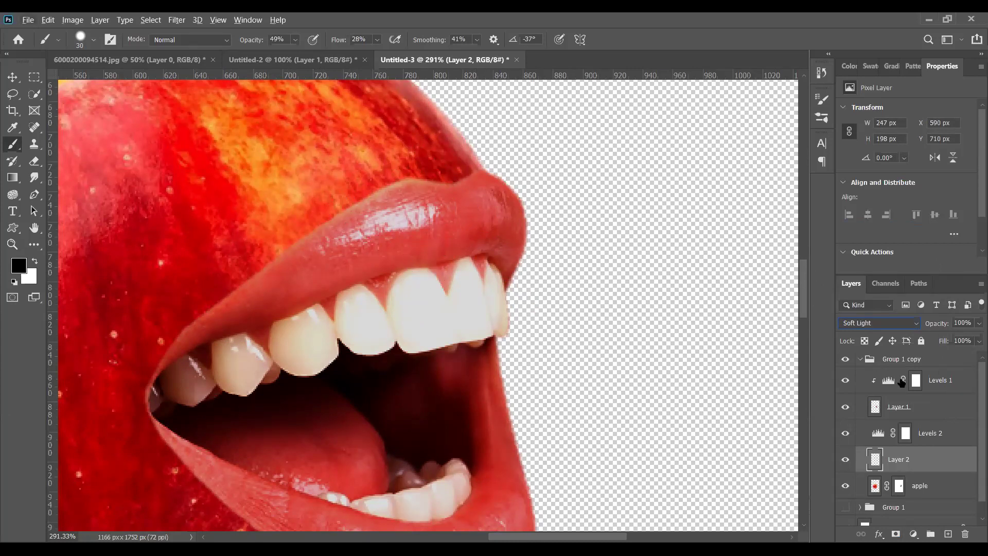
{"action": "left_click", "coordinate": [932, 434]}
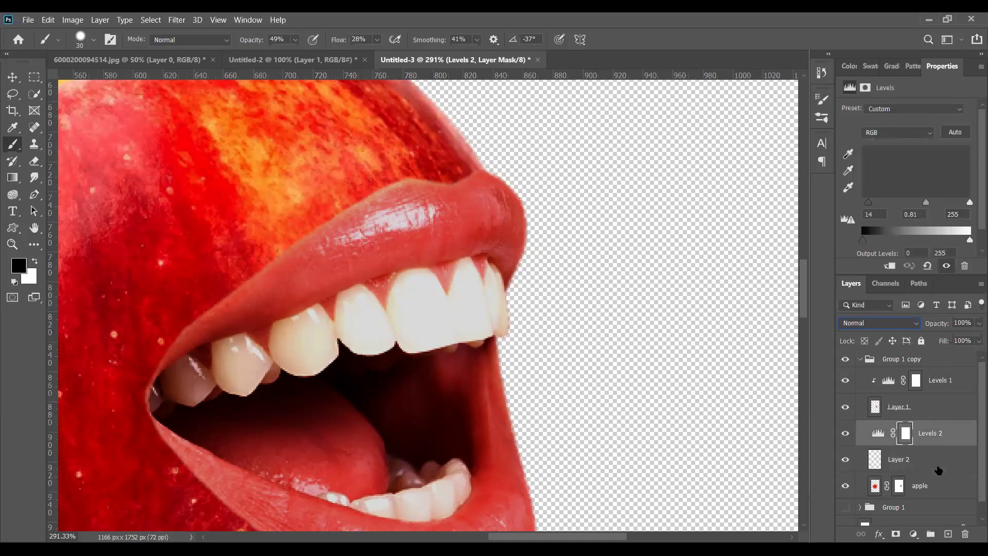
{"action": "left_click", "coordinate": [928, 460]}
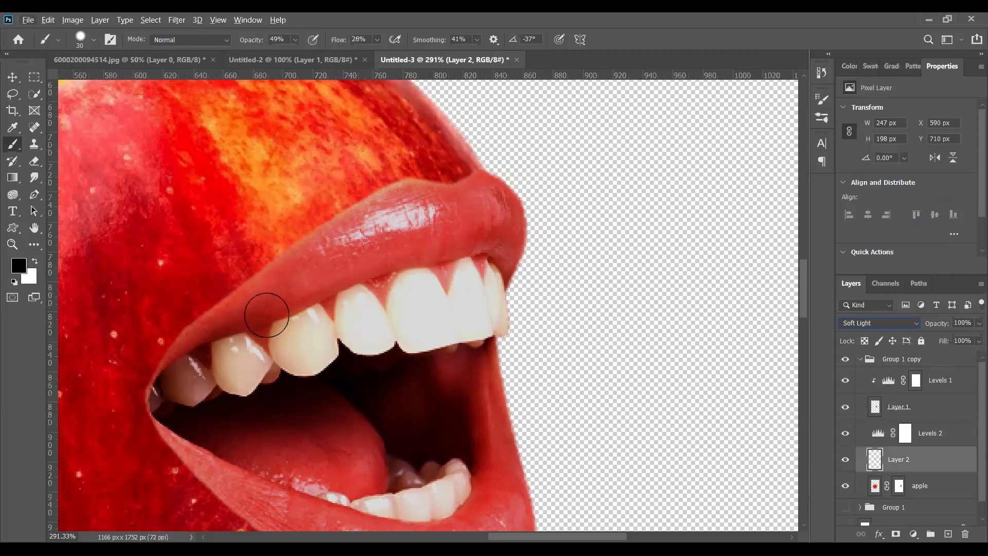
- Paint more black shadow on Layer 2 along the upper lip's edge and beneath the lower lip to the apple's right edge
{"action": "mouse_move", "coordinate": [302, 326]}
{"action": "left_mouse_down"}
{"action": "mouse_move", "coordinate": [372, 289]}
{"action": "mouse_move", "coordinate": [496, 249]}
{"action": "left_mouse_up"}
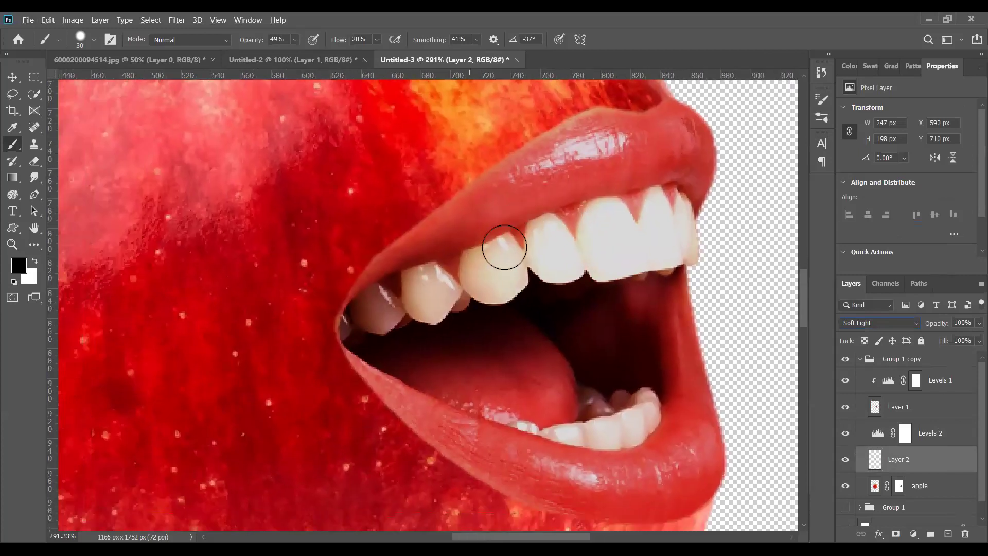
{"action": "scroll", "coordinate": [503, 249], "scroll_direction": "down", "scroll_amount": 2}
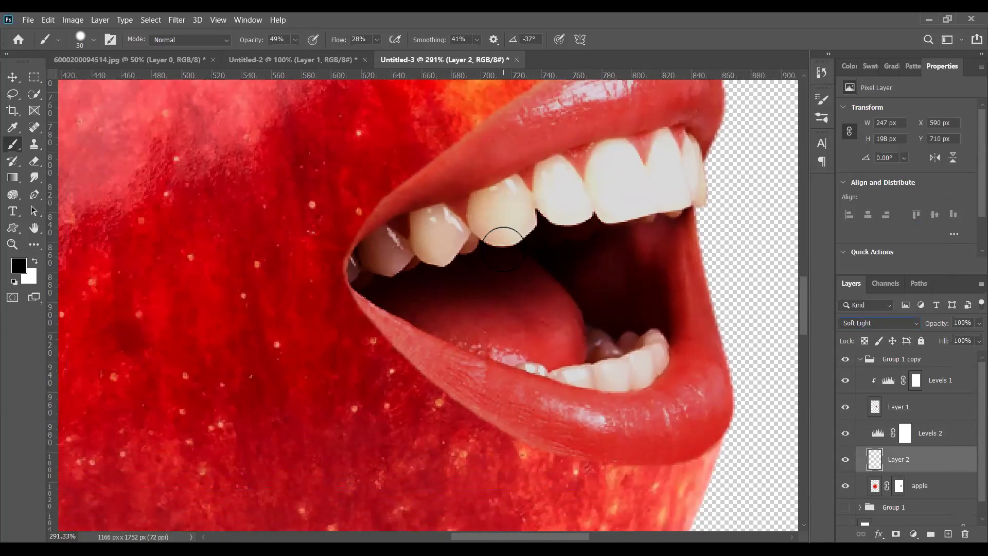
{"action": "scroll", "coordinate": [503, 246], "scroll_direction": "up", "scroll_amount": 1}
{"action": "scroll", "coordinate": [503, 246], "scroll_direction": "down", "scroll_amount": 3}
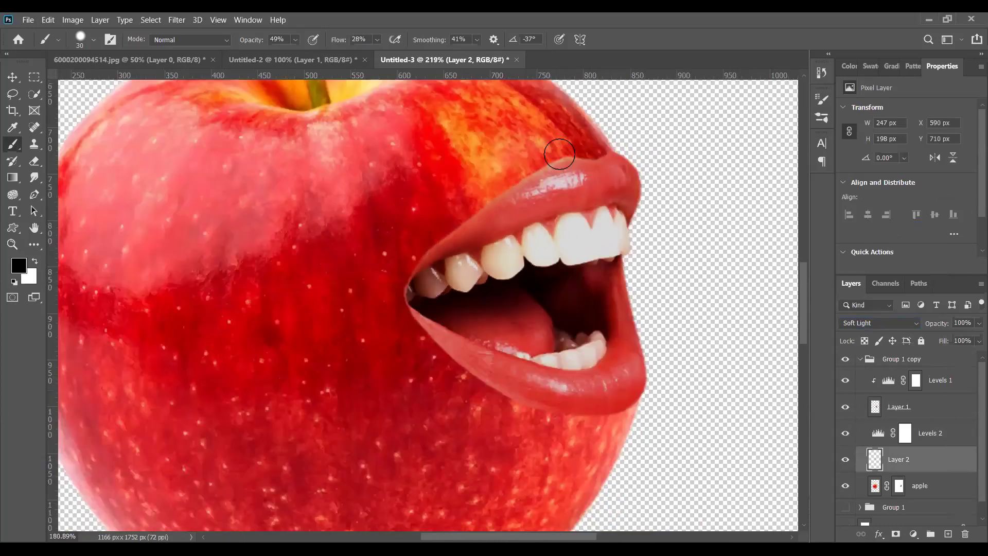
{"action": "scroll", "coordinate": [529, 165], "scroll_direction": "up", "scroll_amount": 1}
{"action": "mouse_move", "coordinate": [579, 151]}
{"action": "left_mouse_down"}
{"action": "mouse_move", "coordinate": [559, 139]}
{"action": "mouse_move", "coordinate": [488, 200]}
{"action": "mouse_move", "coordinate": [568, 168]}
{"action": "mouse_move", "coordinate": [606, 138]}
{"action": "mouse_move", "coordinate": [636, 158]}
{"action": "mouse_move", "coordinate": [604, 139]}
{"action": "mouse_move", "coordinate": [478, 218]}
{"action": "mouse_move", "coordinate": [527, 180]}
{"action": "mouse_move", "coordinate": [585, 164]}
{"action": "mouse_move", "coordinate": [576, 135]}
{"action": "mouse_move", "coordinate": [533, 148]}
{"action": "mouse_move", "coordinate": [492, 207]}
{"action": "left_mouse_up"}
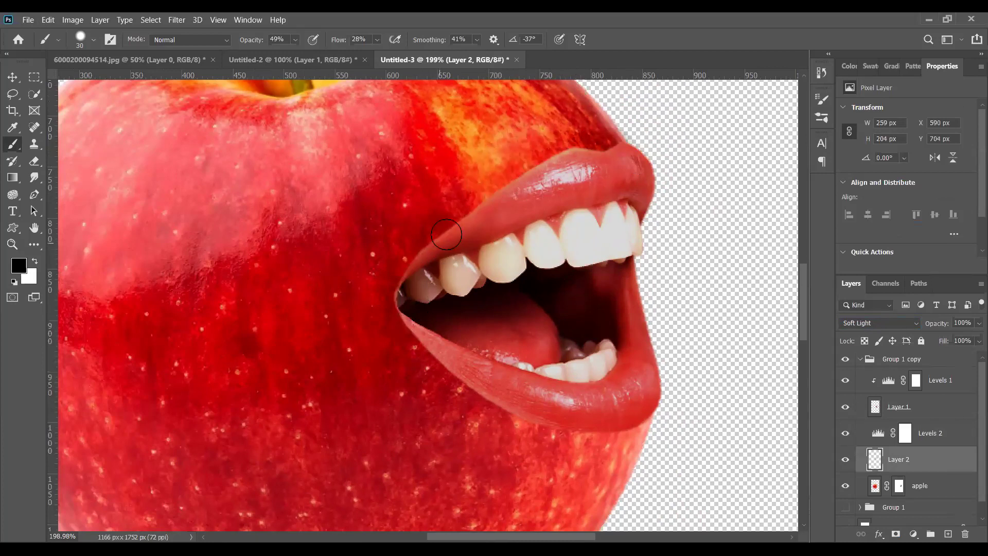
{"action": "mouse_move", "coordinate": [464, 391]}
{"action": "left_mouse_down"}
{"action": "mouse_move", "coordinate": [527, 419]}
{"action": "mouse_move", "coordinate": [633, 445]}
{"action": "mouse_move", "coordinate": [656, 424]}
{"action": "mouse_move", "coordinate": [636, 440]}
{"action": "mouse_move", "coordinate": [577, 448]}
{"action": "mouse_move", "coordinate": [499, 415]}
{"action": "mouse_move", "coordinate": [604, 430]}
{"action": "mouse_move", "coordinate": [686, 425]}
{"action": "mouse_move", "coordinate": [656, 410]}
{"action": "mouse_move", "coordinate": [628, 435]}
{"action": "mouse_move", "coordinate": [695, 415]}
{"action": "left_mouse_up"}
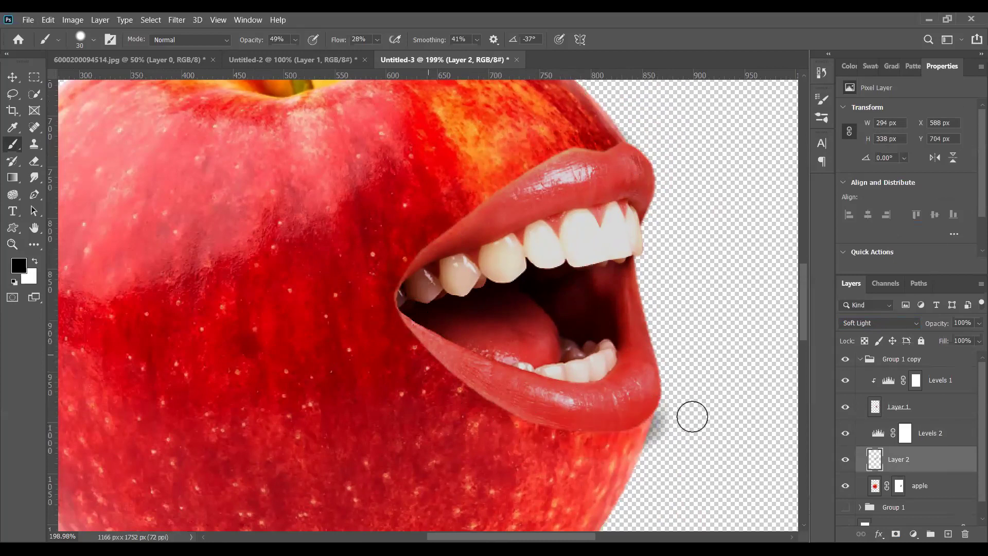
{"action": "scroll", "coordinate": [601, 368], "scroll_direction": "down", "scroll_amount": 2}
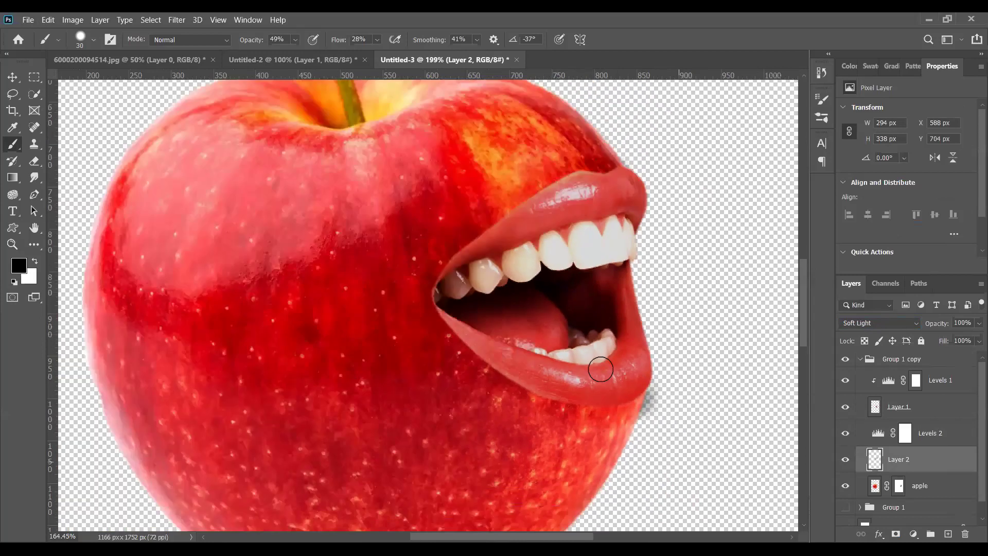
{"action": "scroll", "coordinate": [597, 363], "scroll_direction": "down", "scroll_amount": 2}
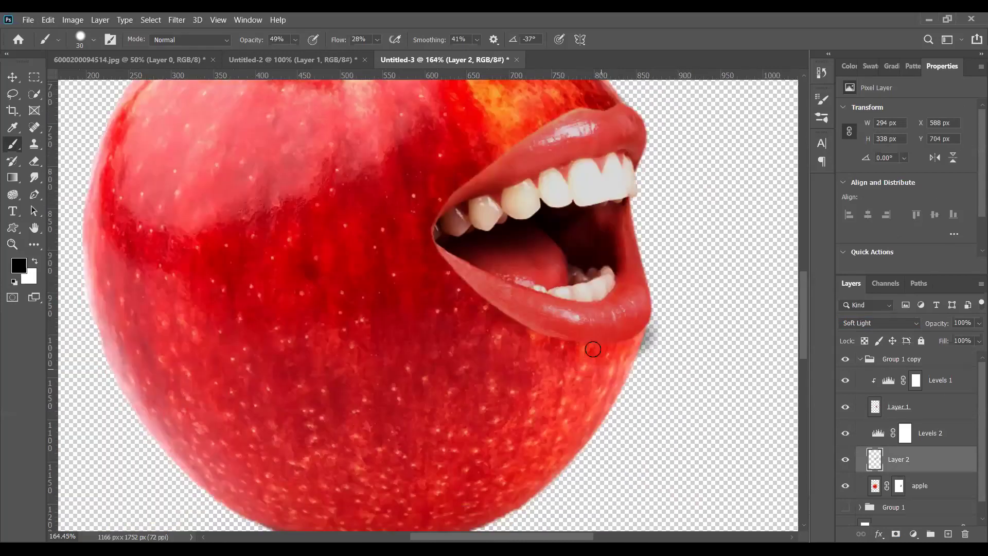
{"action": "scroll", "coordinate": [592, 342], "scroll_direction": "down", "scroll_amount": 5}
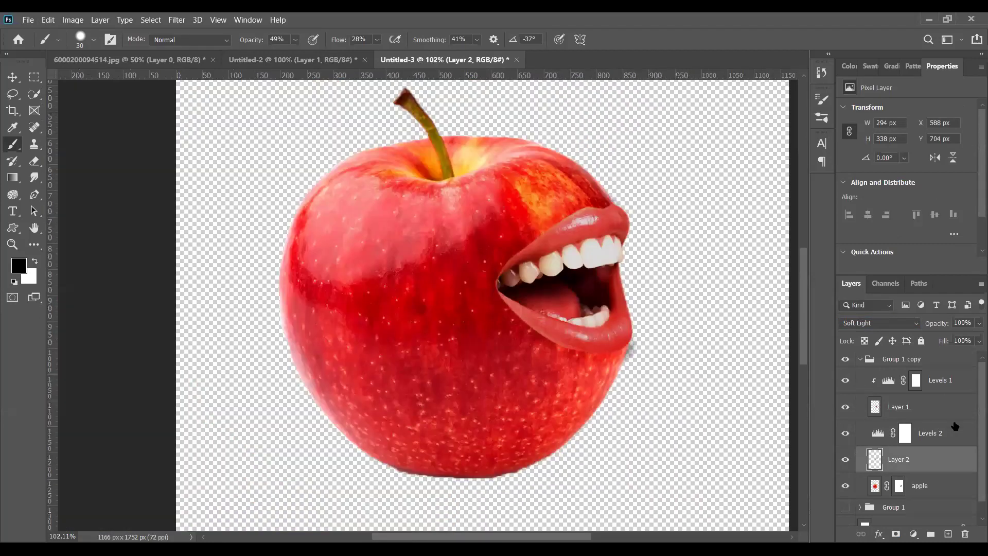
- Transform the mouth on Layer 1: scale it to about 102%, rotate it about -4.5° and nudge it outward past the apple's edge
{"action": "left_click", "coordinate": [922, 412]}
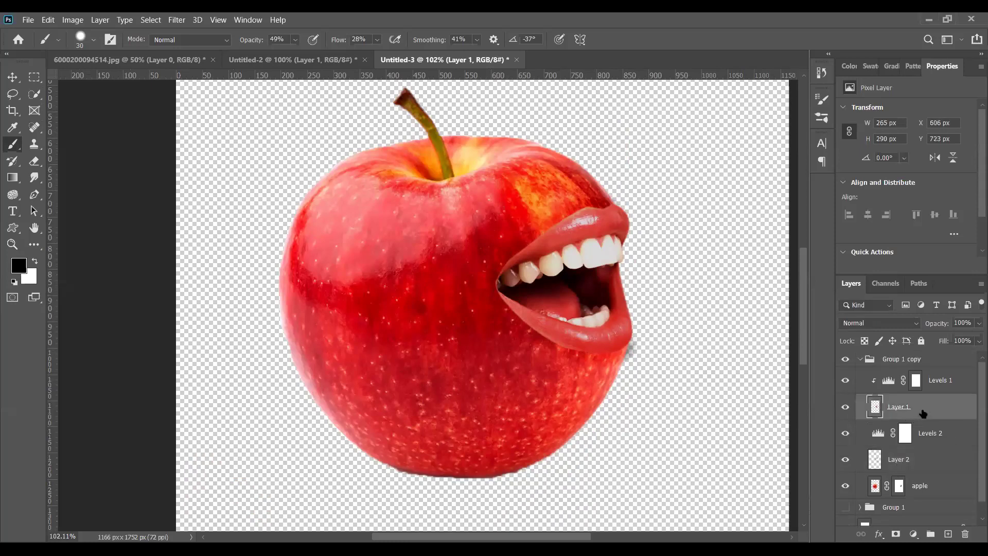
{"action": "key", "text": "ctrl+t"}
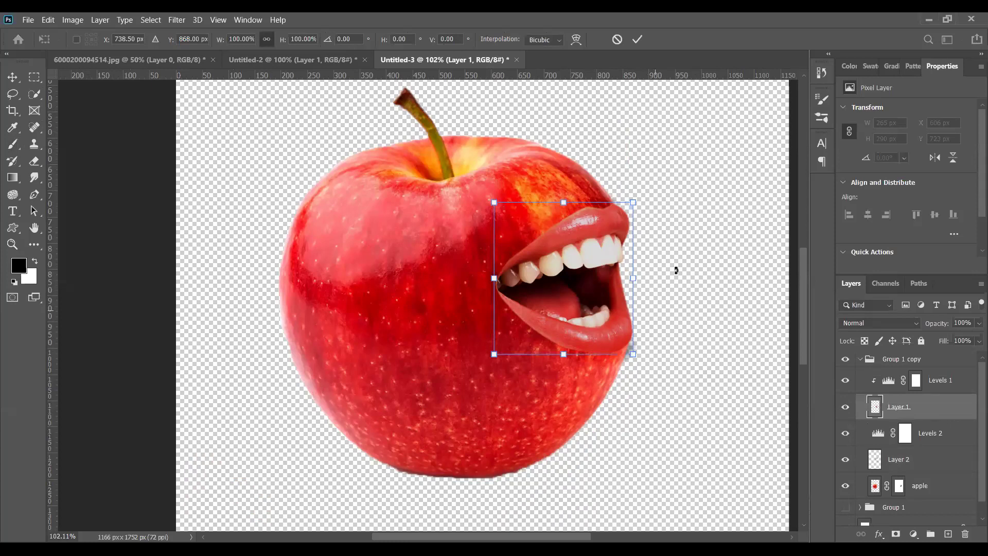
{"action": "left_click_drag", "start_coordinate": [634, 355], "coordinate": [638, 357]}
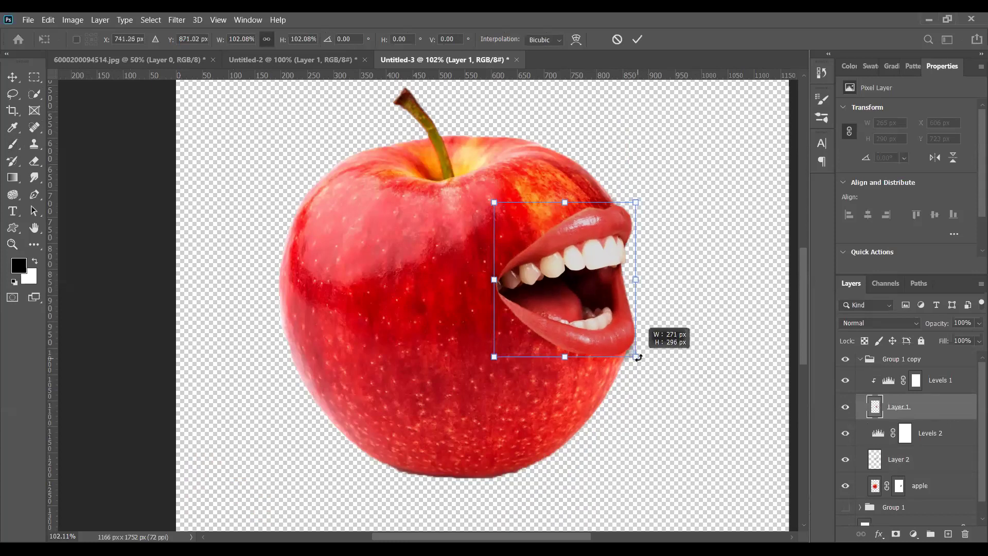
{"action": "left_click_drag", "start_coordinate": [647, 199], "coordinate": [640, 190]}
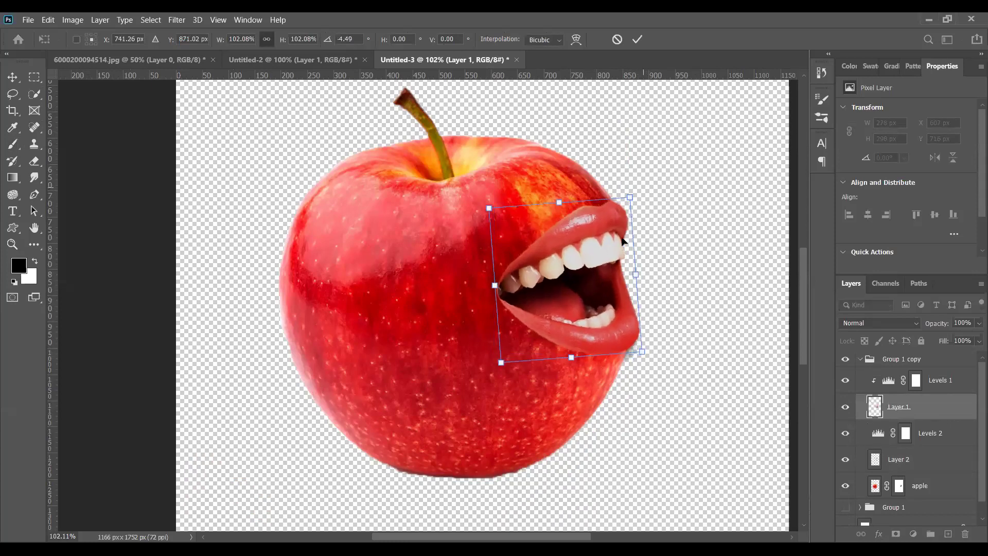
{"action": "left_click_drag", "start_coordinate": [603, 305], "coordinate": [611, 306]}
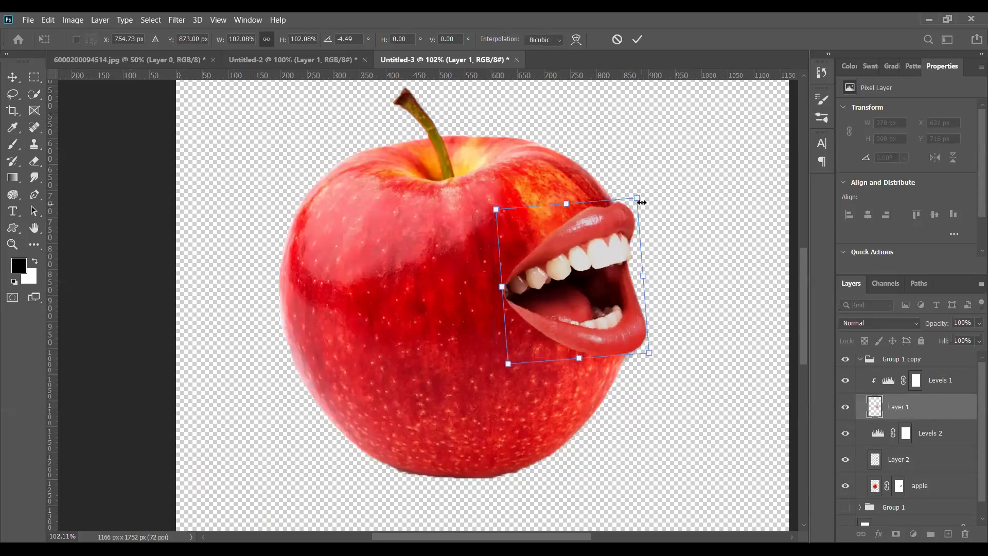
- Rotate the mouth to about -6°, try shifting it toward the apple's center, and undo that shift after comparing both positions
{"action": "left_click_drag", "start_coordinate": [643, 190], "coordinate": [637, 190]}
{"action": "left_click_drag", "start_coordinate": [602, 239], "coordinate": [599, 241]}
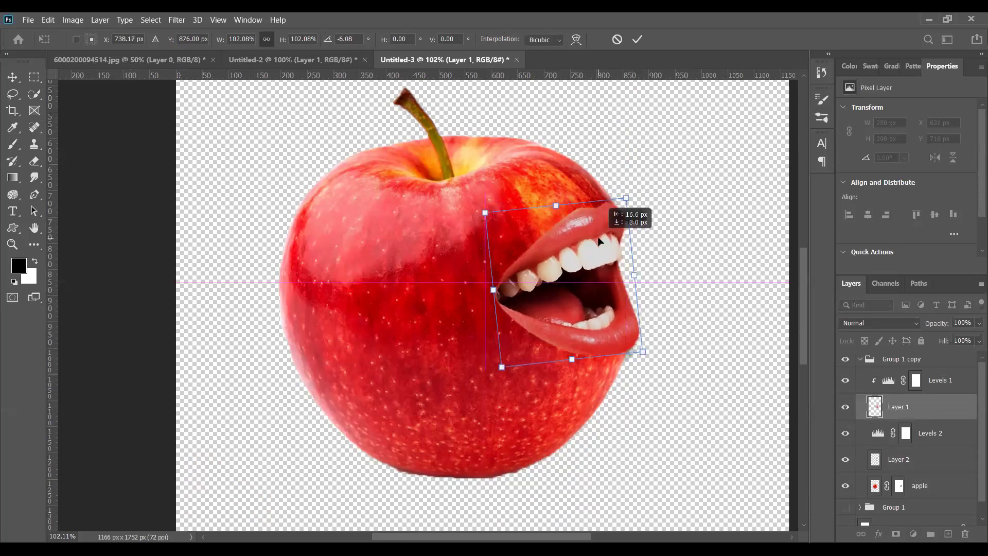
{"action": "key", "text": "ctrl+z"}
{"action": "key", "text": "ctrl+shift+z"}
{"action": "key", "text": "ctrl+z"}
{"action": "key", "text": "ctrl+shift+z"}
{"action": "key", "text": "ctrl+z"}
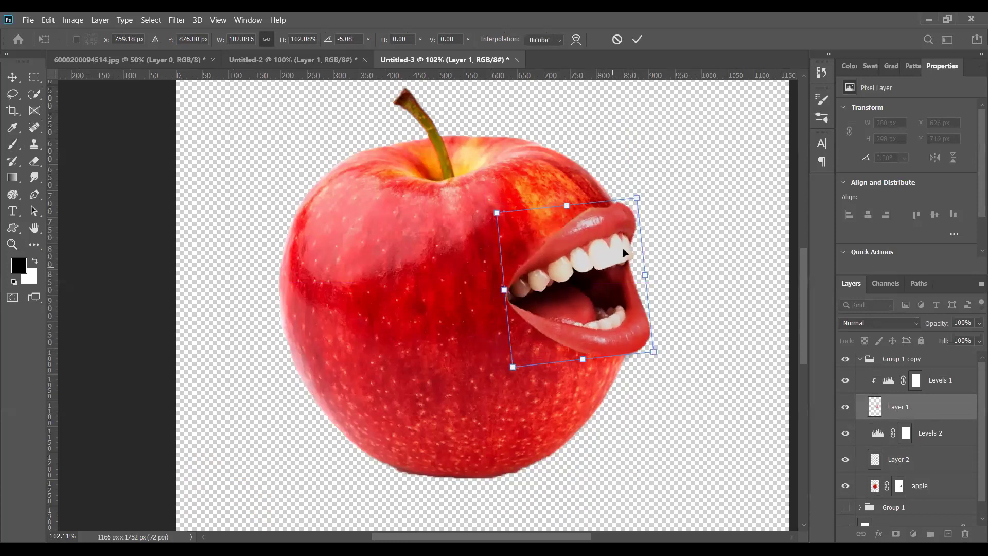
- Scale the mouth back to about 100%, set its rotation to about -4.85°, and apply the transform
{"action": "left_click_drag", "start_coordinate": [646, 193], "coordinate": [638, 190]}
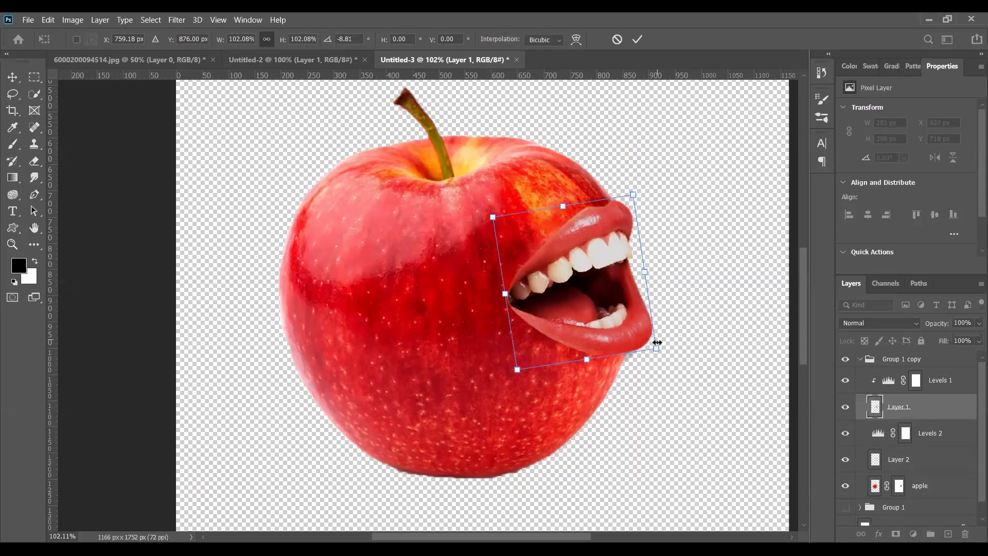
{"action": "left_click_drag", "start_coordinate": [654, 349], "coordinate": [634, 323]}
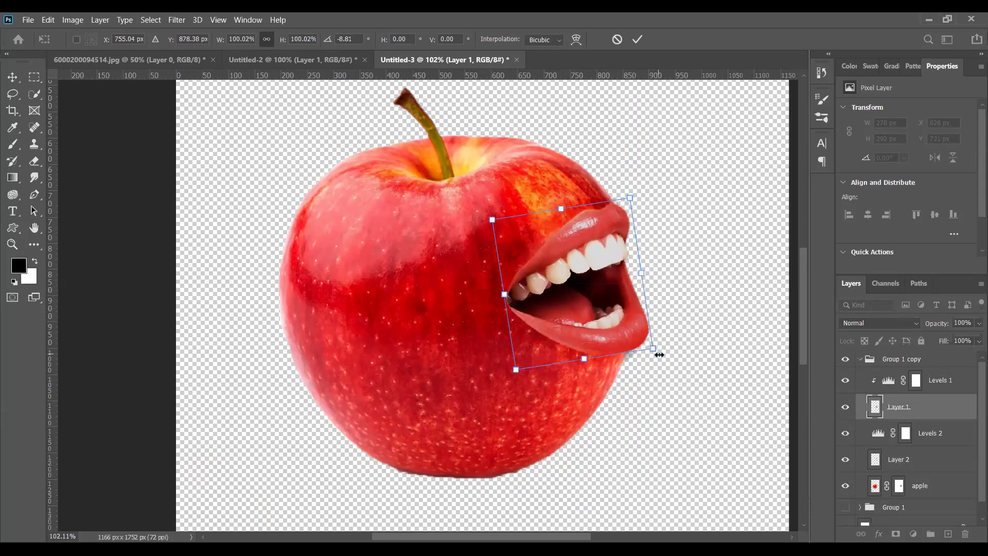
{"action": "left_click_drag", "start_coordinate": [660, 362], "coordinate": [658, 364]}
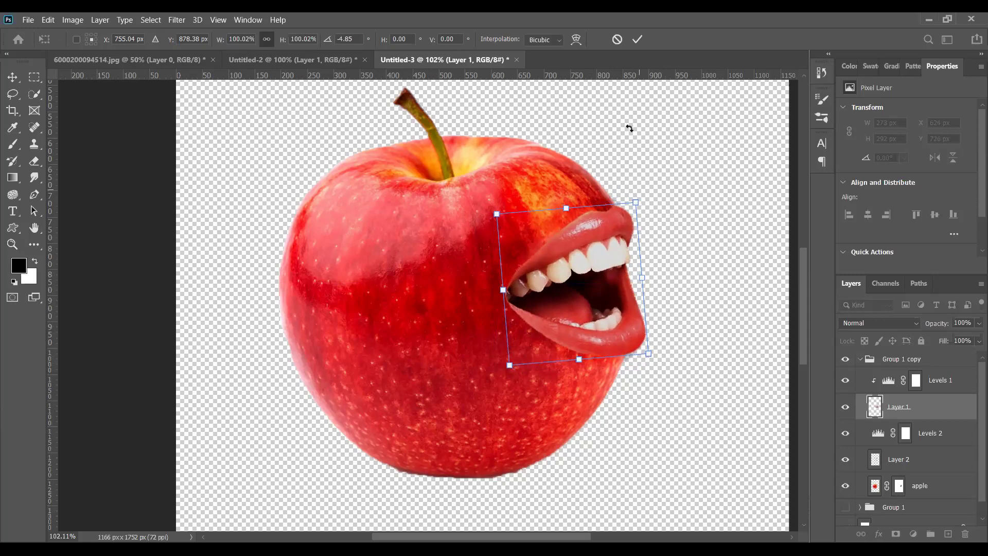
{"action": "left_click", "coordinate": [636, 40]}
- Select Layer 2 with the Brush tool ready for shading around the repositioned mouth
{"action": "key", "text": "b"}
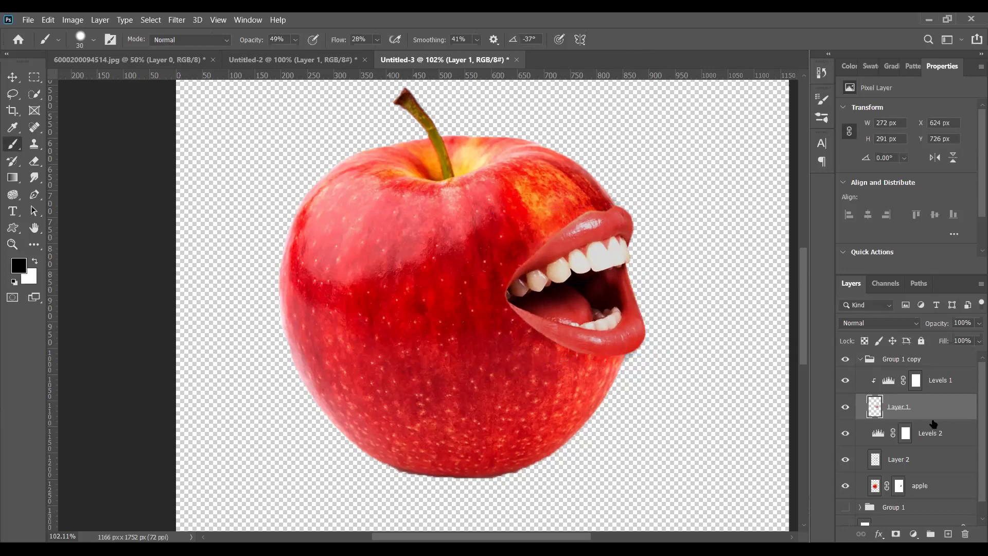
{"action": "left_click", "coordinate": [911, 462]}
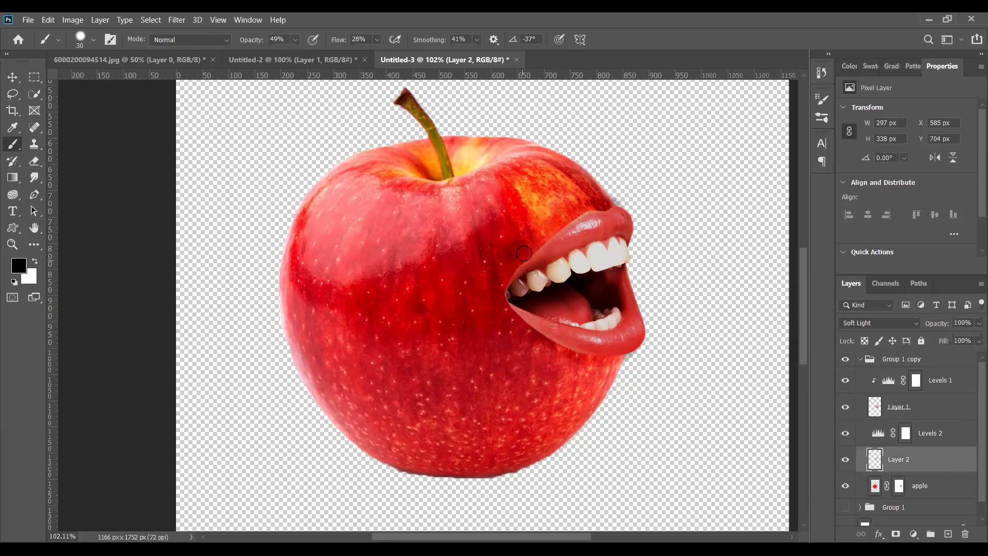
{"action": "scroll", "coordinate": [523, 253], "scroll_direction": "up", "scroll_amount": 2}
{"action": "scroll", "coordinate": [523, 253], "scroll_direction": "down", "scroll_amount": 1}
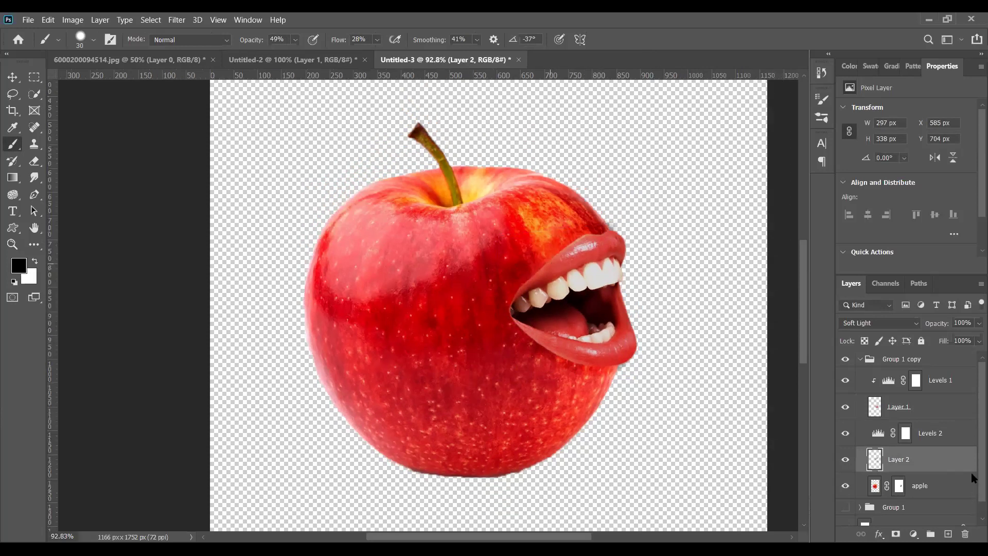
- Collapse Group 1 copy and select the hidden Group 1 beneath it, with the whole canvas in view
{"action": "left_click", "coordinate": [863, 360]}
{"action": "left_click", "coordinate": [907, 451]}
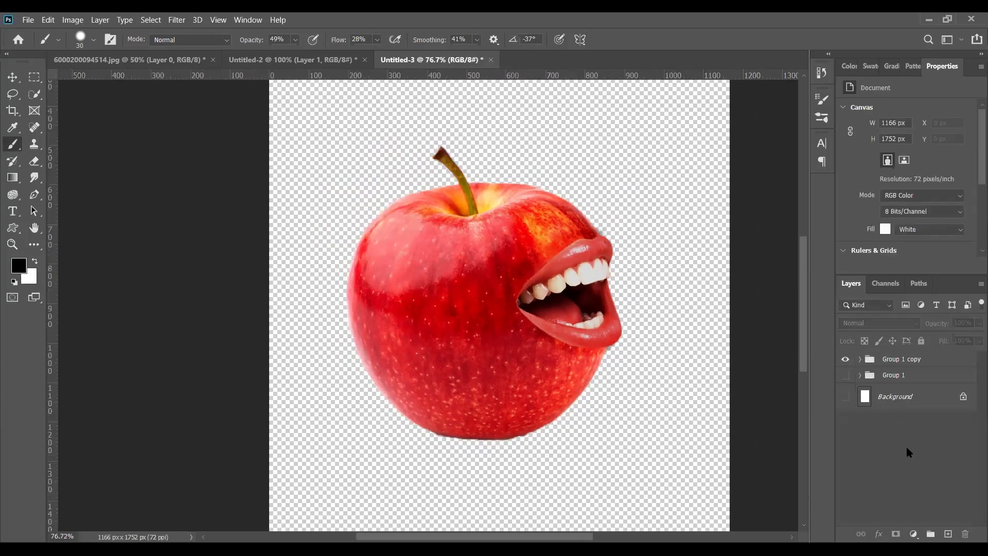
{"action": "left_click", "coordinate": [931, 374]}
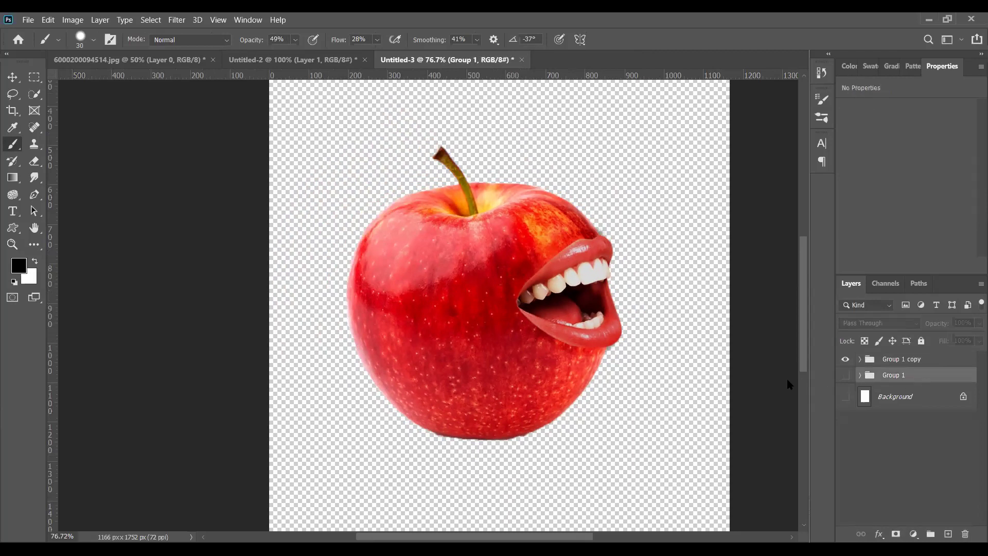
{"action": "scroll", "coordinate": [472, 312], "scroll_direction": "down", "scroll_amount": 1}
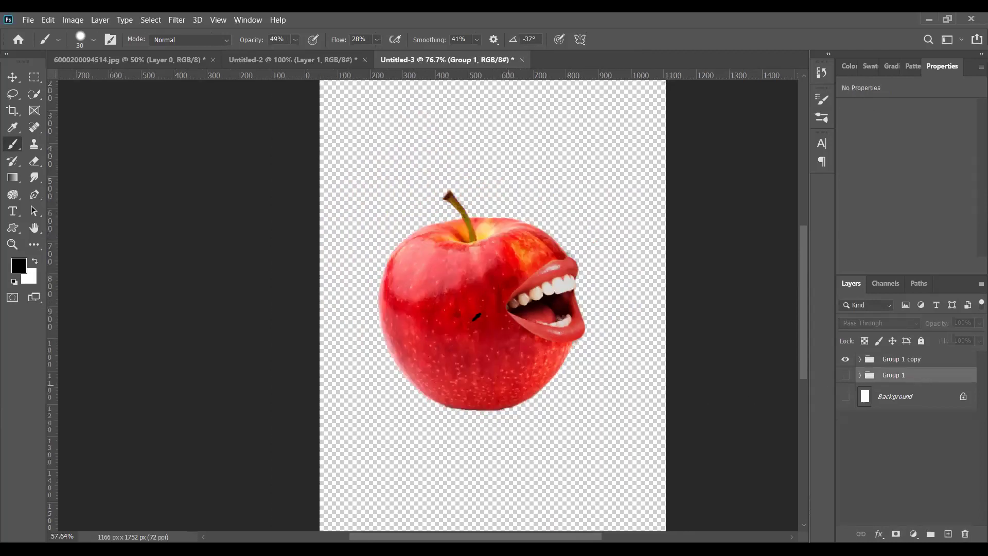
{"action": "scroll", "coordinate": [210, 190], "scroll_direction": "down", "scroll_amount": 1}
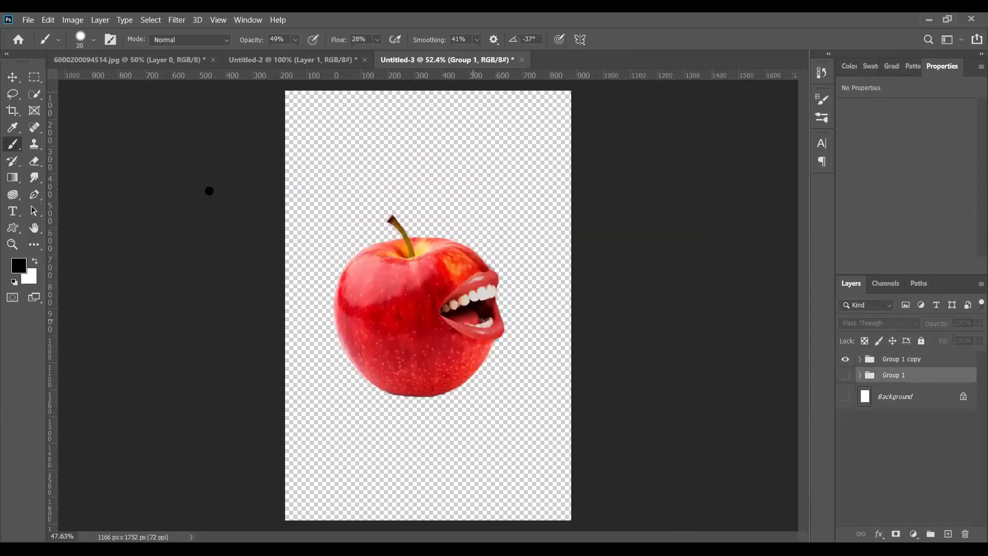
- Add a new layer above Group 1 and draw black-to-transparent linear gradients from the canvas's upper and lower edges toward the middle
{"action": "left_click", "coordinate": [13, 179]}
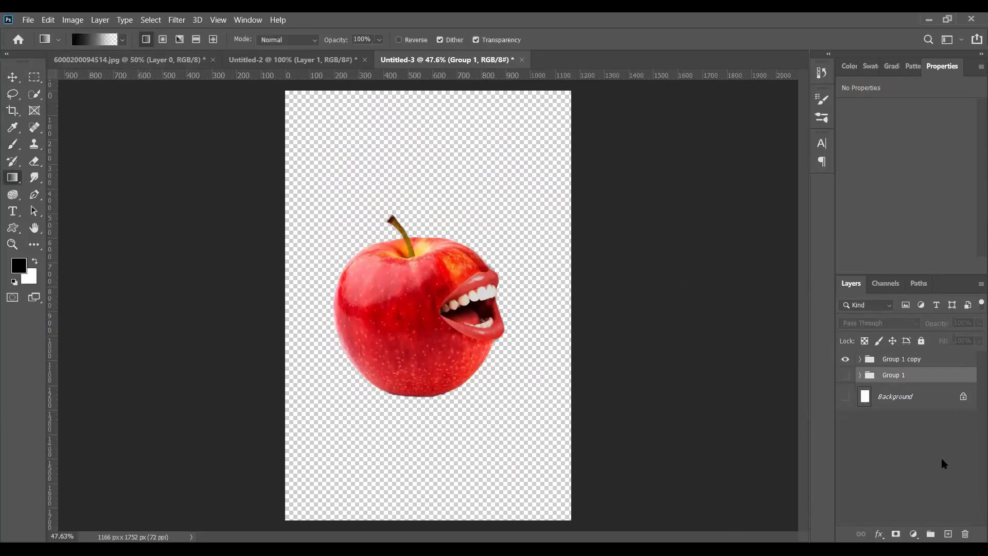
{"action": "left_click", "coordinate": [947, 534]}
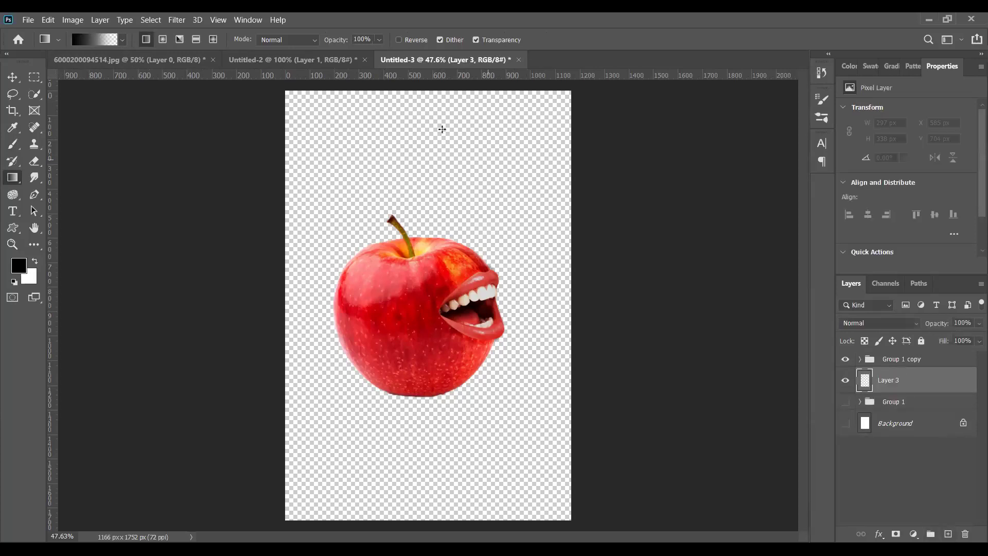
{"action": "left_click_drag", "start_coordinate": [426, 94], "coordinate": [429, 323]}
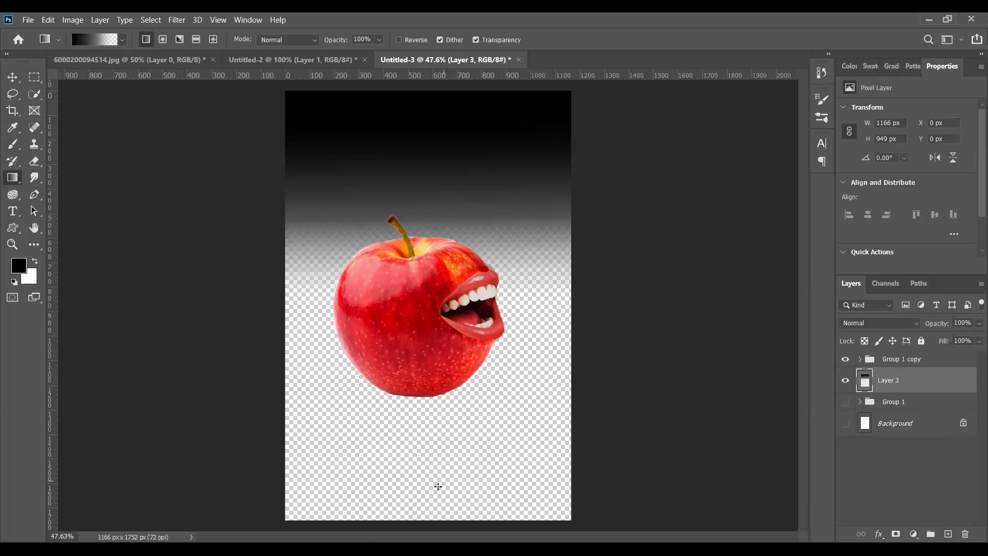
{"action": "left_click_drag", "start_coordinate": [428, 509], "coordinate": [429, 254]}
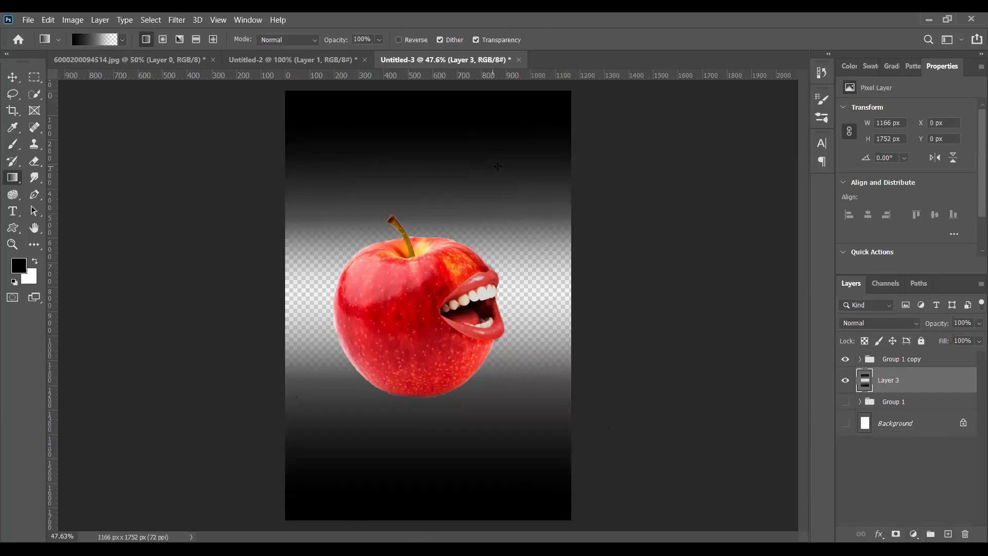
- Start opening a file and look through the Documents and Downloads folders for an image
{"action": "left_click", "coordinate": [29, 20]}
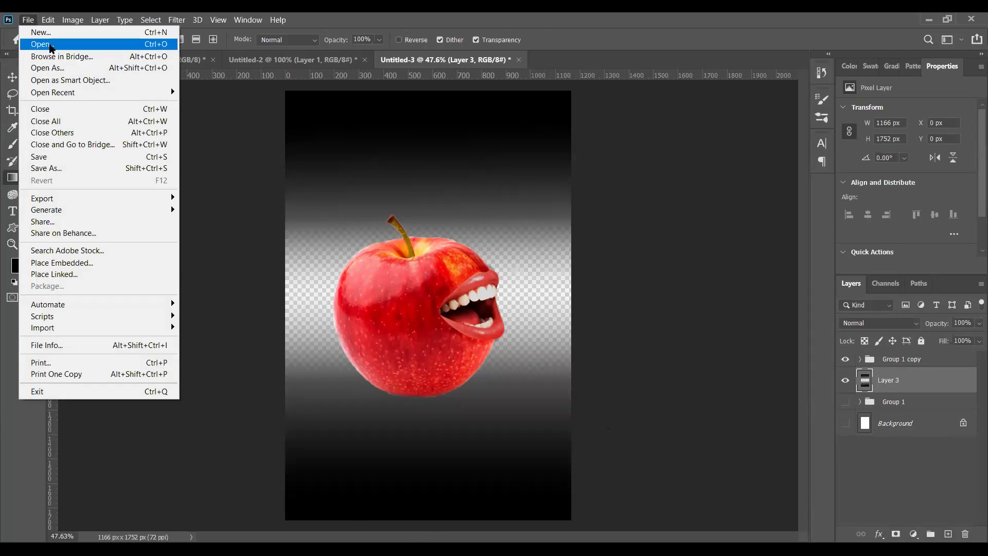
{"action": "left_click", "coordinate": [48, 44]}
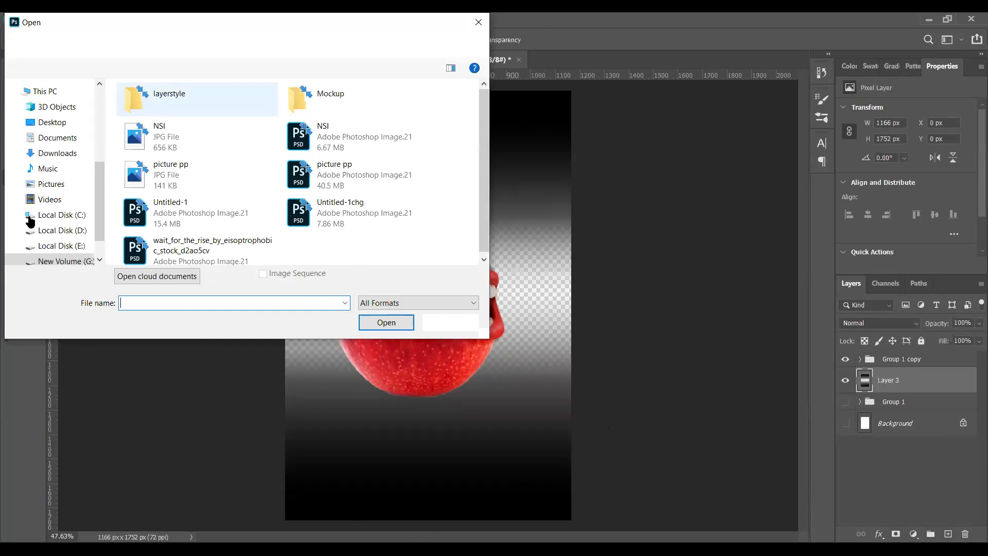
{"action": "left_click", "coordinate": [69, 138]}
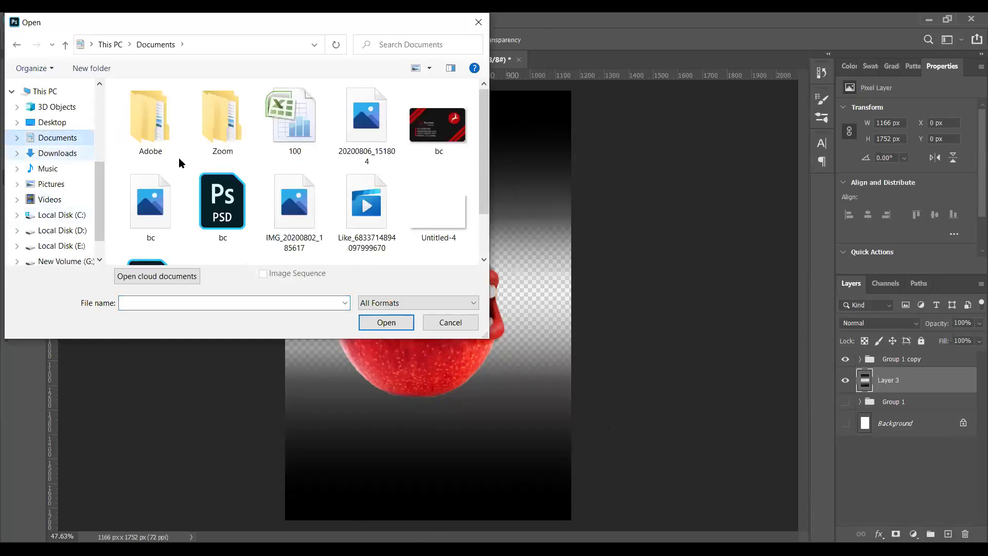
{"action": "scroll", "coordinate": [325, 180], "scroll_direction": "down", "scroll_amount": 3}
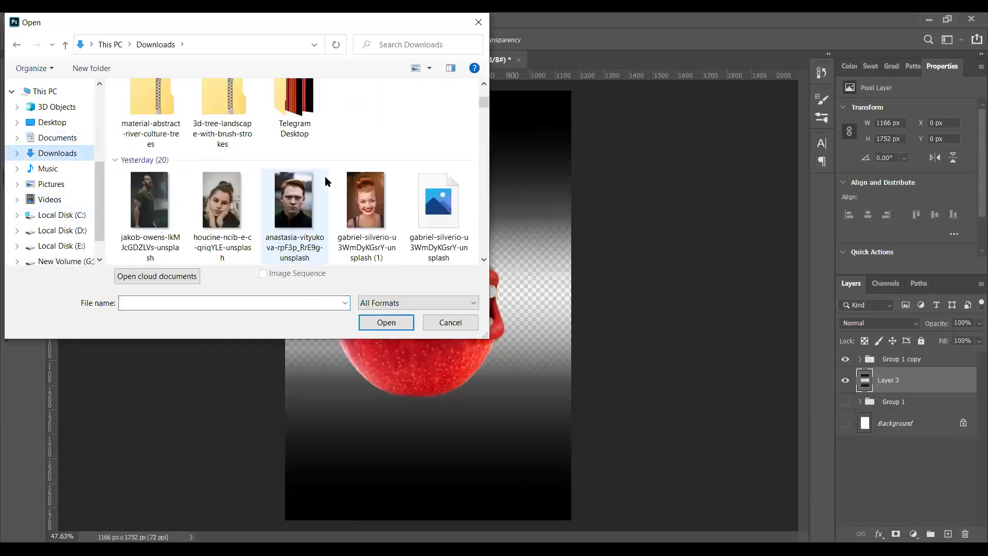
{"action": "scroll", "coordinate": [304, 168], "scroll_direction": "up", "scroll_amount": 1}
{"action": "scroll", "coordinate": [319, 165], "scroll_direction": "up", "scroll_amount": 2}
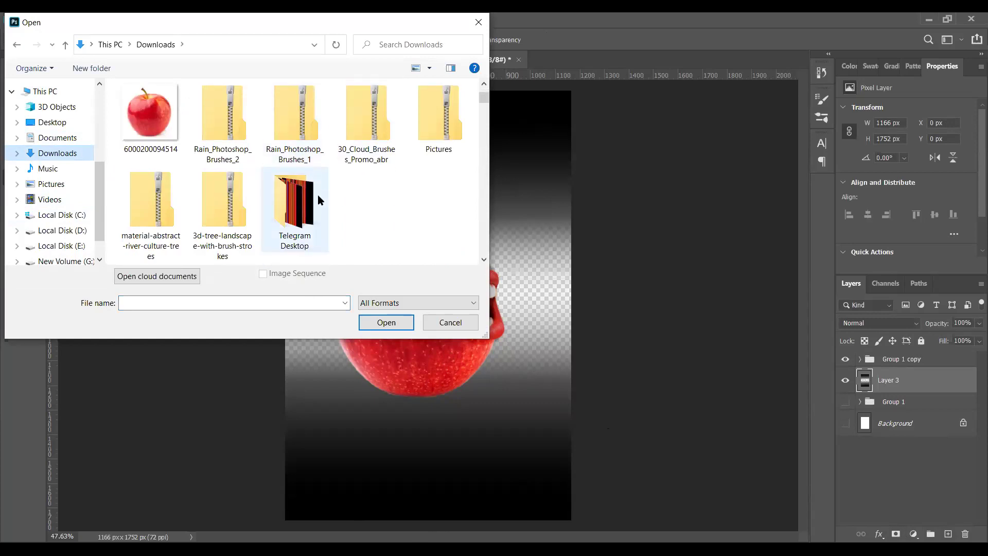
{"action": "scroll", "coordinate": [317, 195], "scroll_direction": "down", "scroll_amount": 2}
{"action": "scroll", "coordinate": [236, 138], "scroll_direction": "up", "scroll_amount": 3}
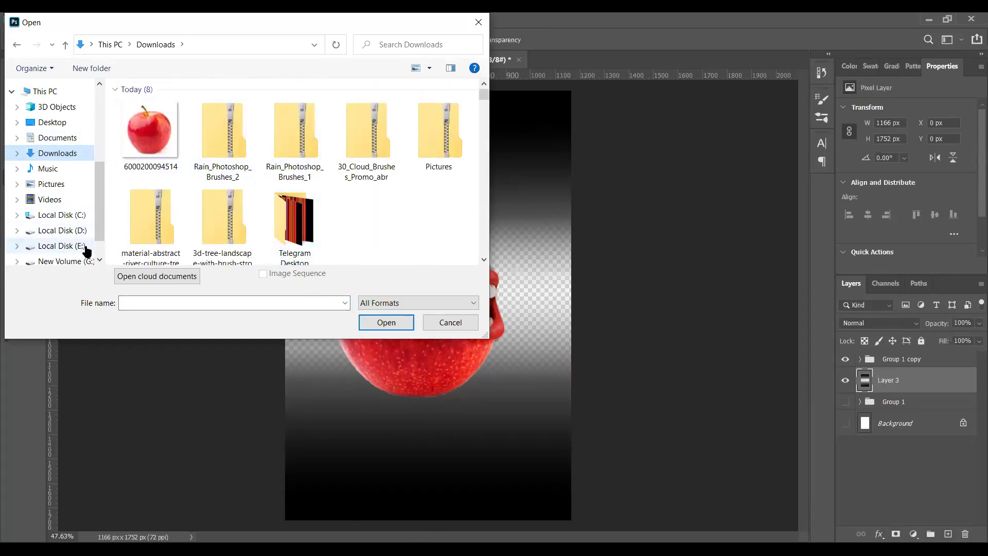
- Look through the images in the pkg_cosmos2 folder on New Volume (G:)
{"action": "left_click", "coordinate": [77, 261]}
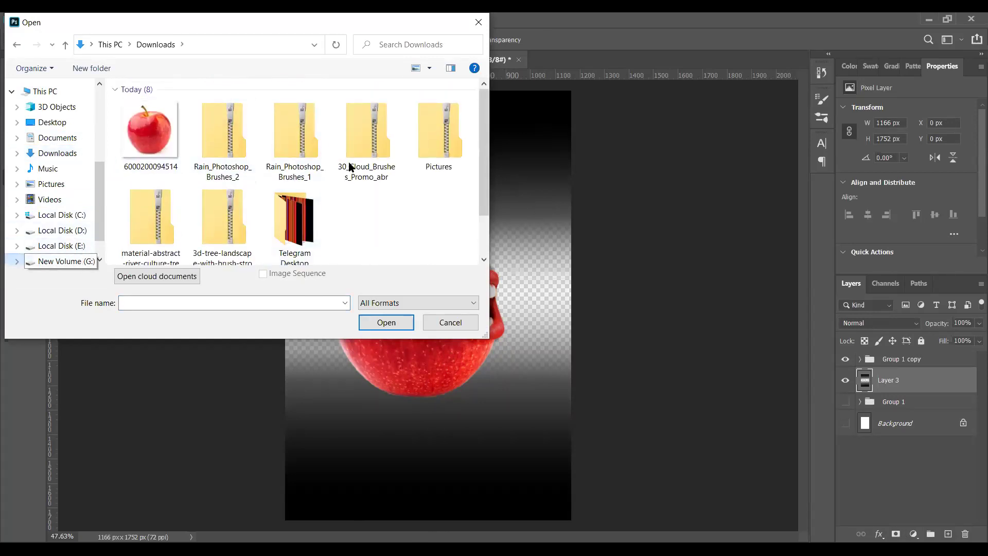
{"action": "scroll", "coordinate": [448, 149], "scroll_direction": "up", "scroll_amount": 1}
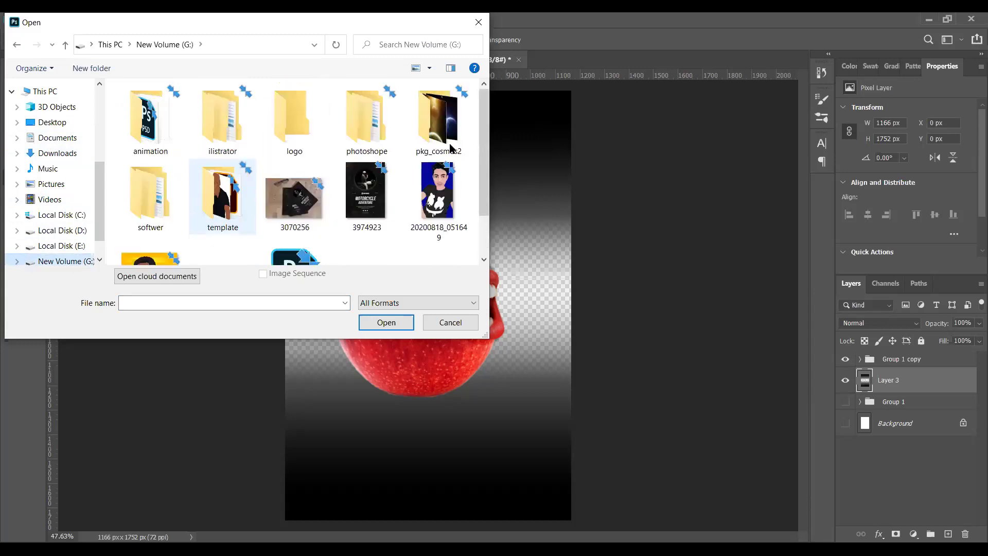
{"action": "double_click", "coordinate": [450, 149]}
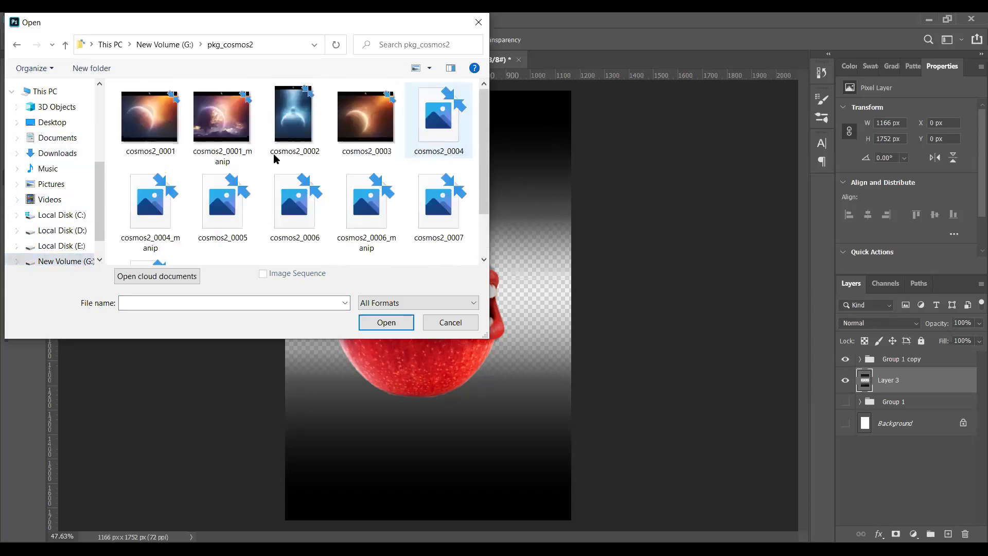
{"action": "scroll", "coordinate": [276, 159], "scroll_direction": "down", "scroll_amount": 2}
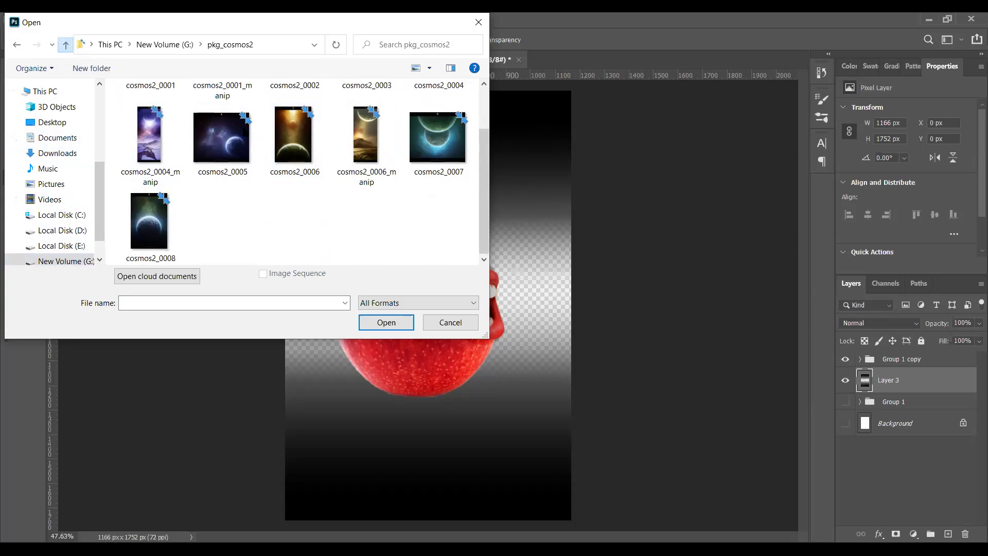
- Look through the photoshope and template folders on New Volume (G:) for a background image
{"action": "left_click", "coordinate": [65, 45]}
{"action": "double_click", "coordinate": [365, 123]}
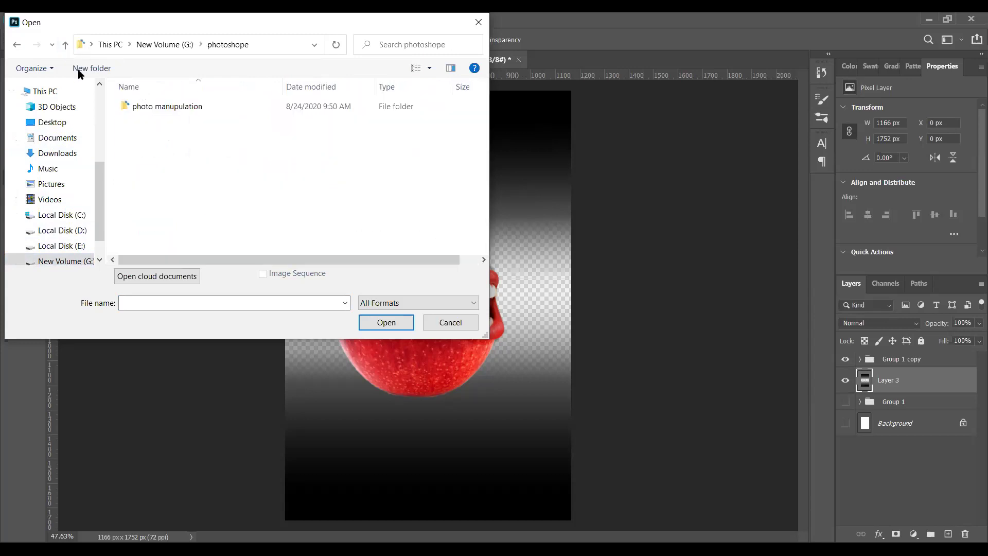
{"action": "left_click", "coordinate": [65, 44]}
{"action": "scroll", "coordinate": [205, 201], "scroll_direction": "down", "scroll_amount": 1}
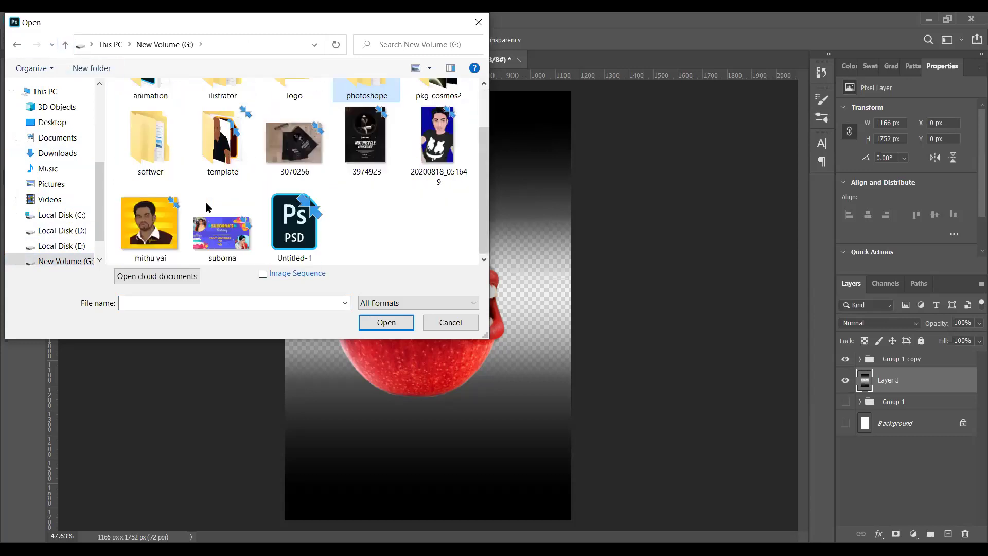
{"action": "left_click", "coordinate": [198, 162]}
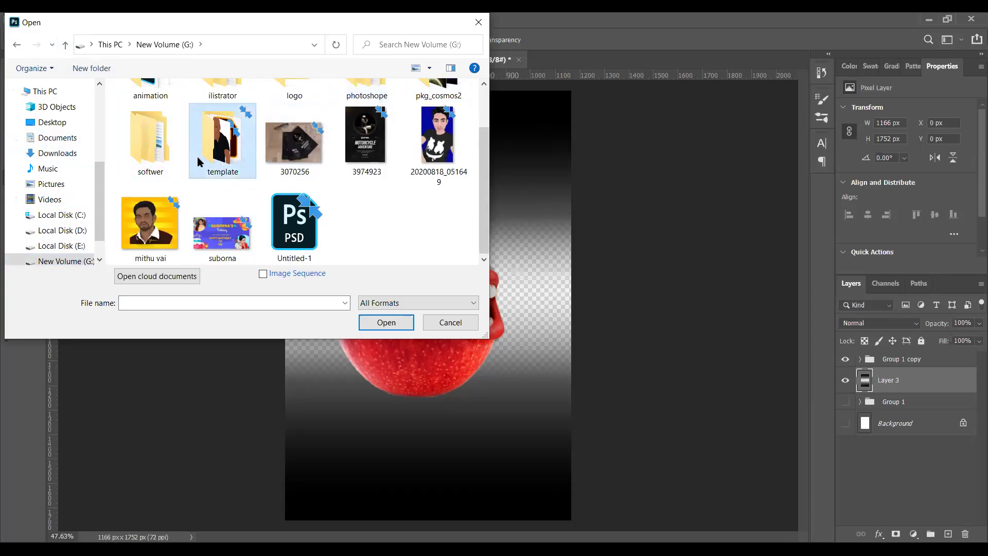
{"action": "double_click", "coordinate": [199, 162]}
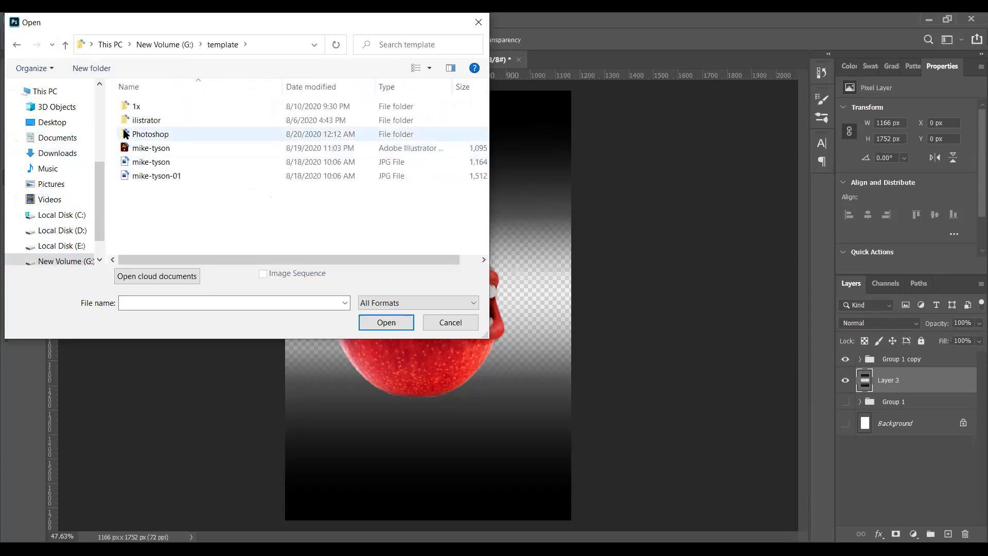
{"action": "left_click", "coordinate": [64, 45]}
{"action": "left_click", "coordinate": [63, 45]}
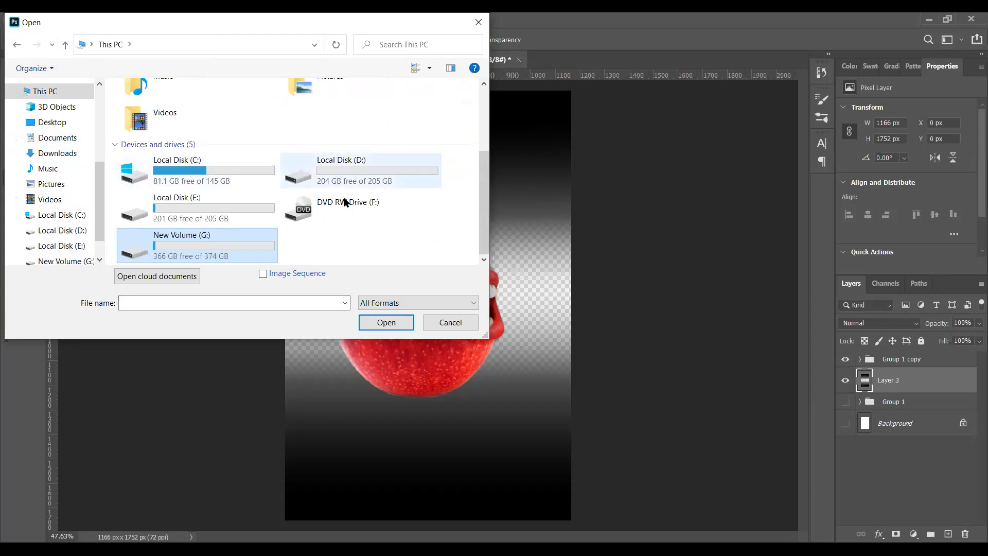
- Look through the softwer folder on New Volume (G:) and its nested Maxon CINEMA 4D folders
{"action": "double_click", "coordinate": [230, 246]}
{"action": "double_click", "coordinate": [155, 201]}
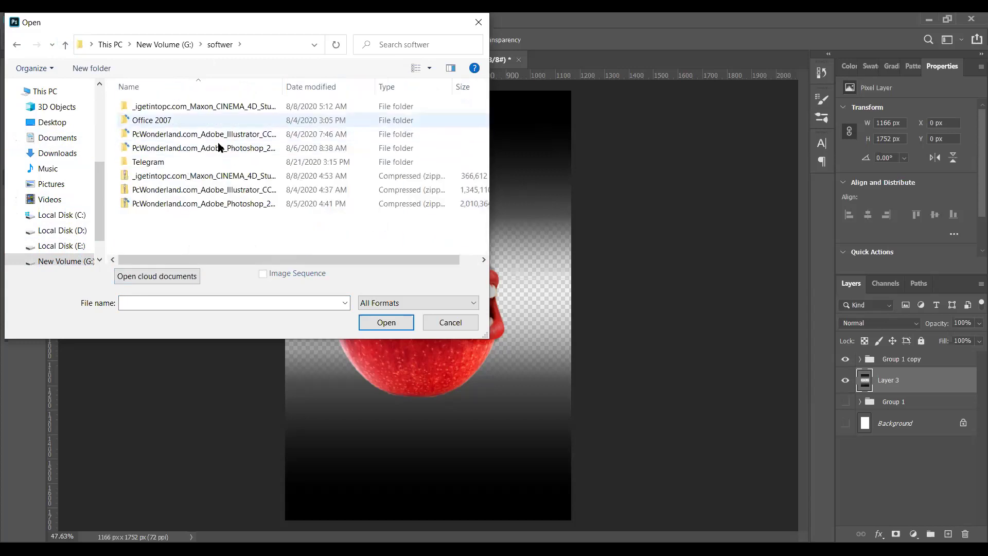
{"action": "double_click", "coordinate": [232, 110]}
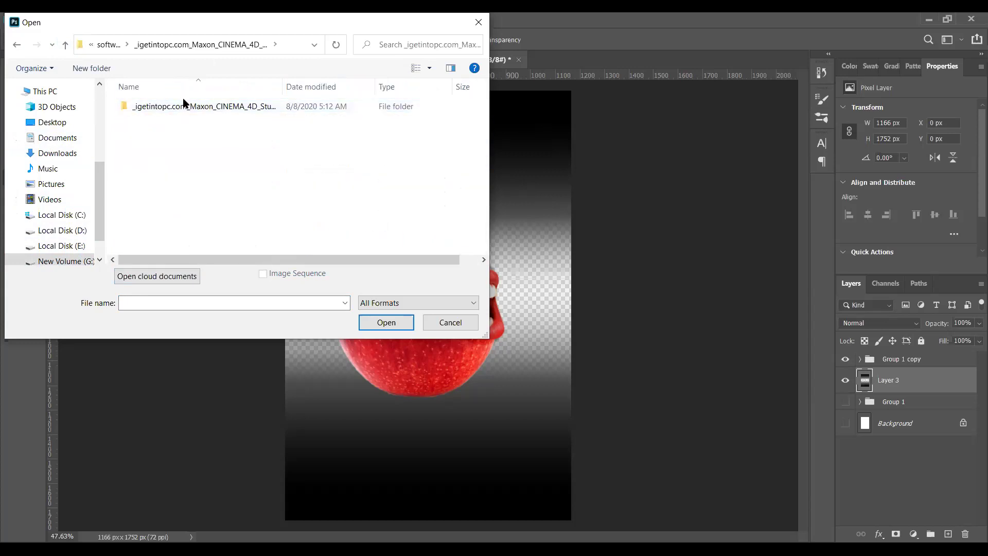
{"action": "double_click", "coordinate": [214, 110]}
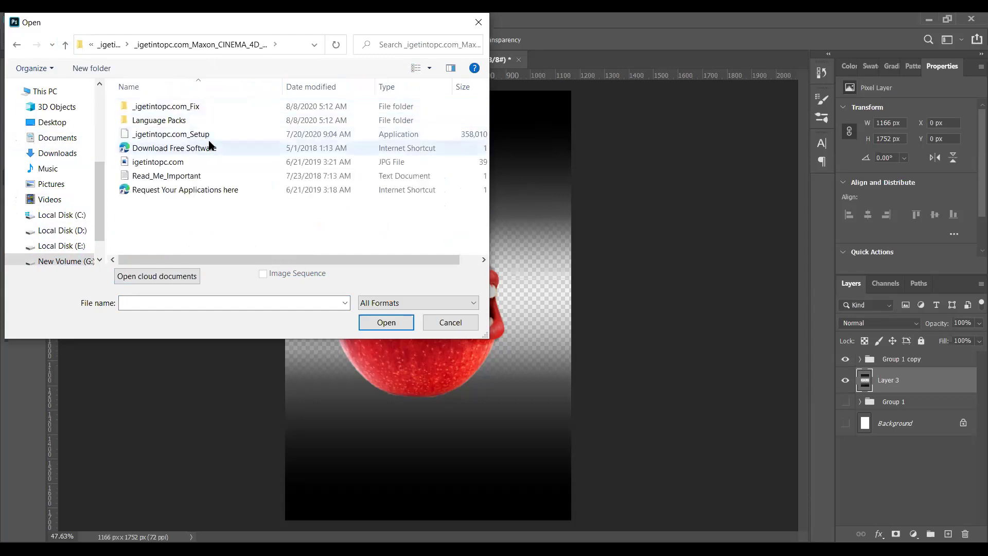
{"action": "left_click", "coordinate": [67, 45]}
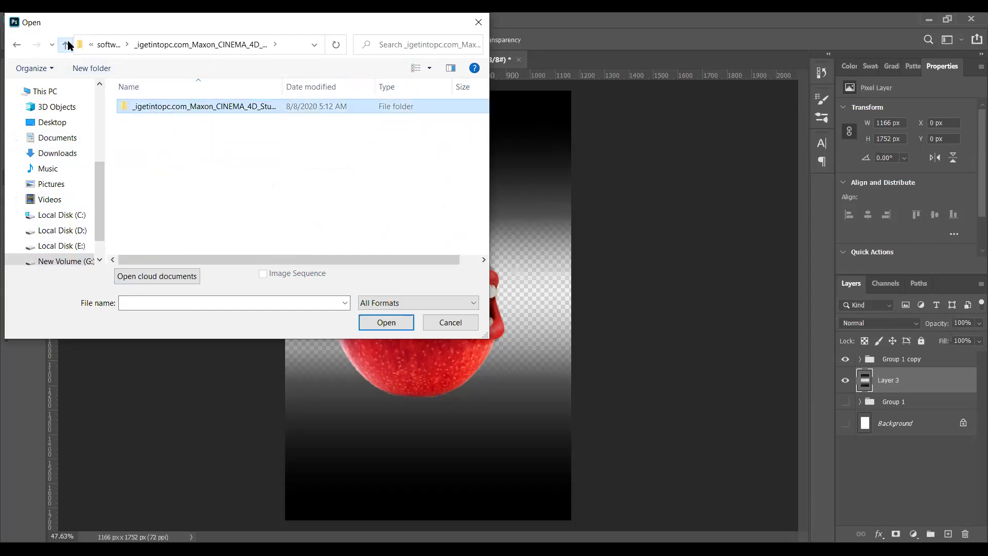
{"action": "left_click", "coordinate": [67, 45]}
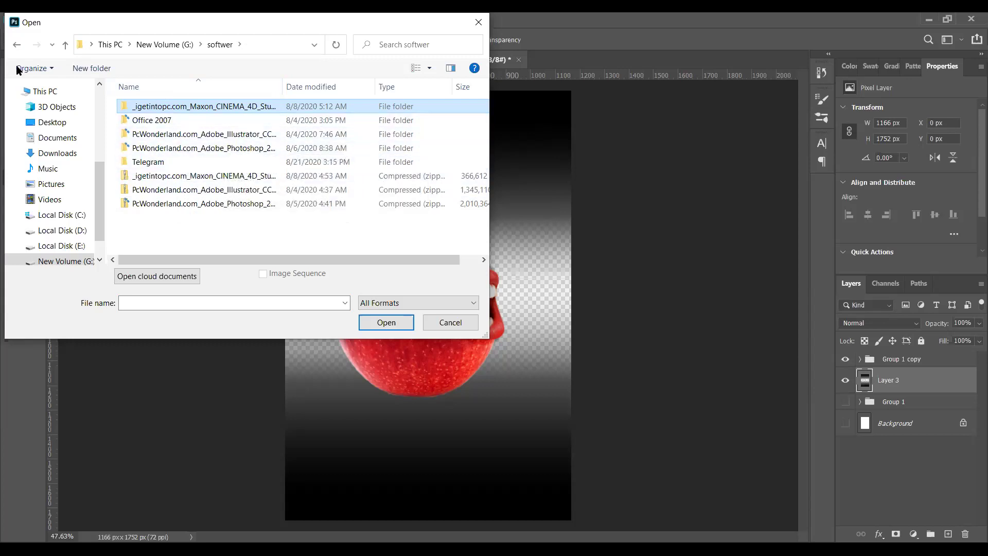
{"action": "left_click", "coordinate": [66, 47]}
- Recheck the template and softwer folders and look through the images in the animation folder
{"action": "double_click", "coordinate": [211, 169]}
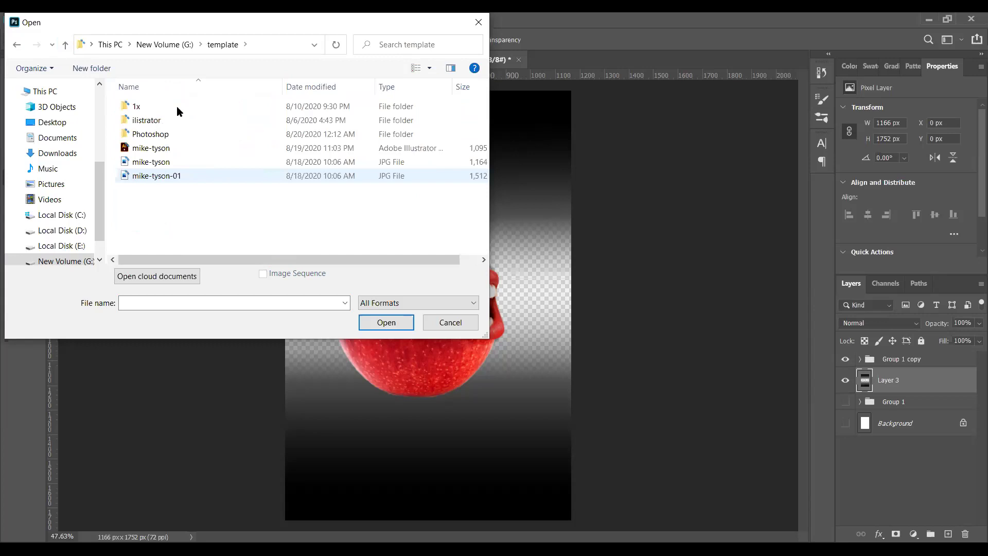
{"action": "key", "text": "BackSpace"}
{"action": "scroll", "coordinate": [249, 236], "scroll_direction": "down", "scroll_amount": 1}
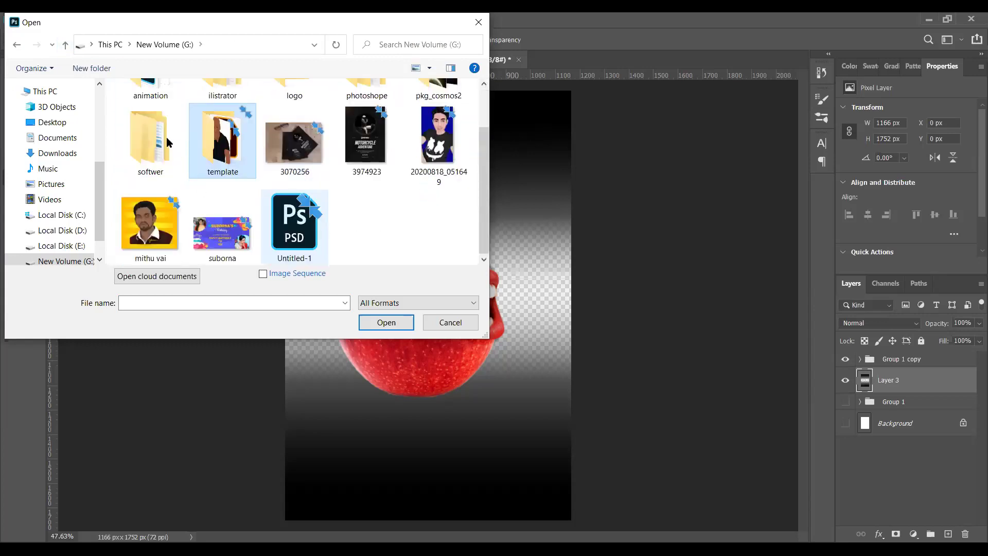
{"action": "left_click", "coordinate": [152, 157]}
{"action": "double_click", "coordinate": [155, 158]}
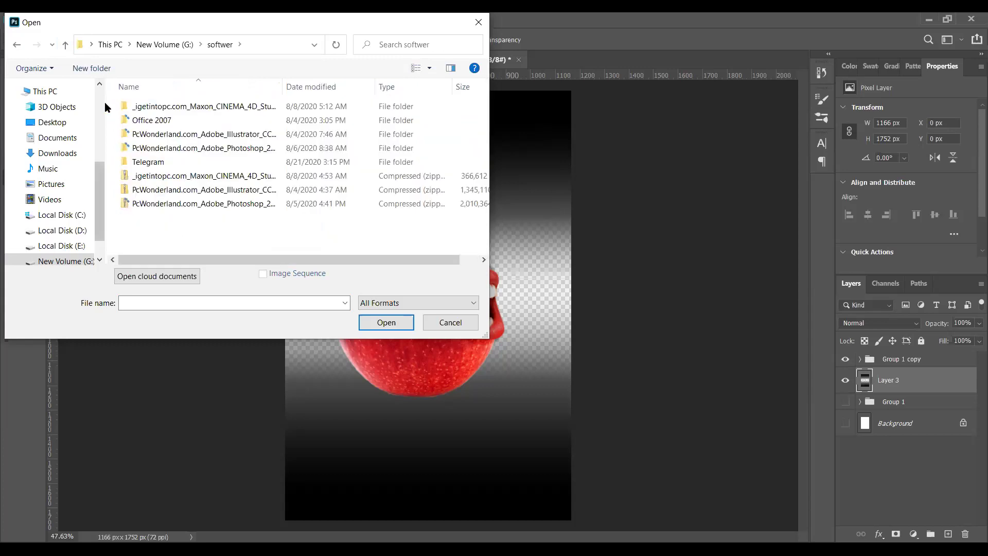
{"action": "key", "text": "BackSpace"}
{"action": "double_click", "coordinate": [131, 120]}
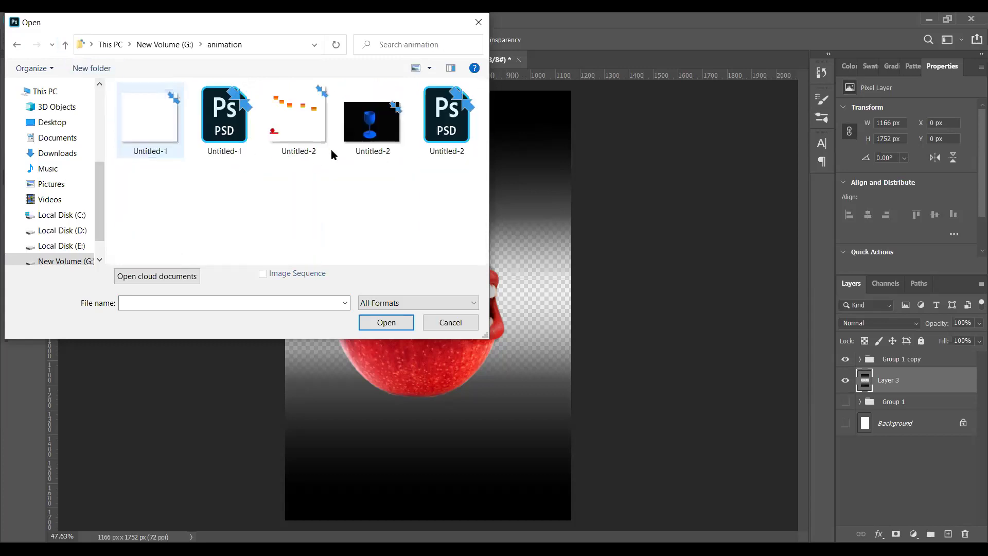
{"action": "left_click", "coordinate": [65, 44]}
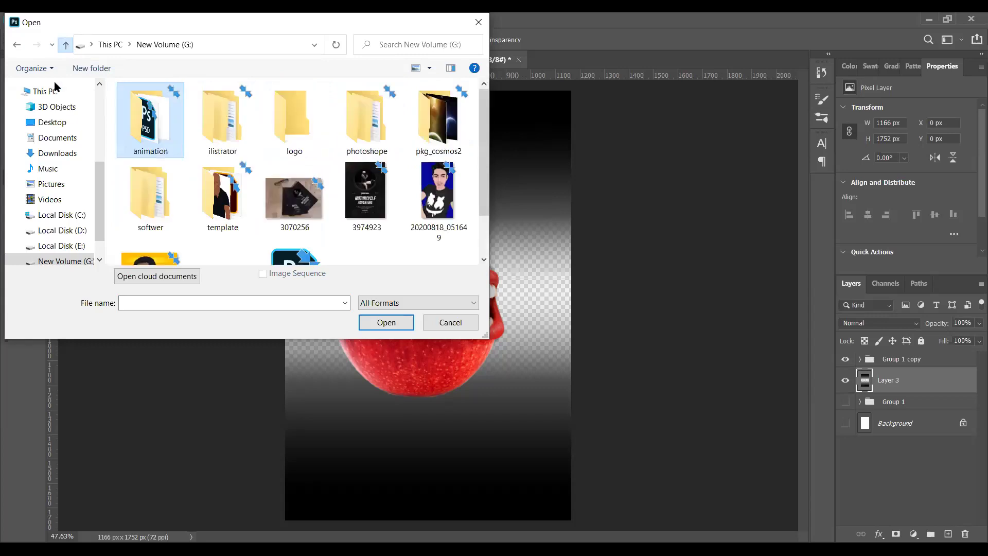
- Look at the newest files in the Downloads folder and inside its Telegram Desktop subfolder
{"action": "left_click", "coordinate": [63, 156]}
{"action": "left_click", "coordinate": [251, 168]}
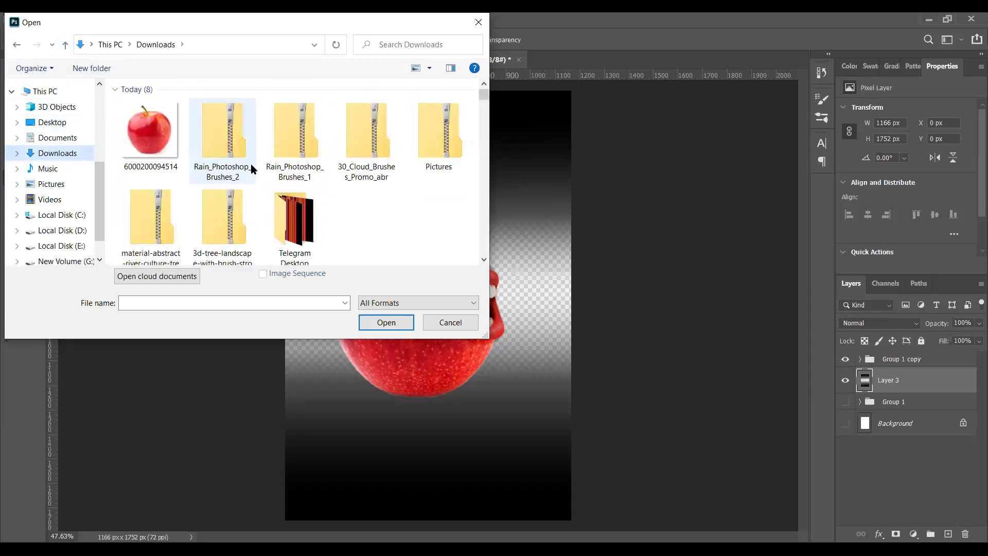
{"action": "scroll", "coordinate": [251, 168], "scroll_direction": "down", "scroll_amount": 3}
{"action": "scroll", "coordinate": [251, 168], "scroll_direction": "up", "scroll_amount": 3}
{"action": "left_click", "coordinate": [297, 246]}
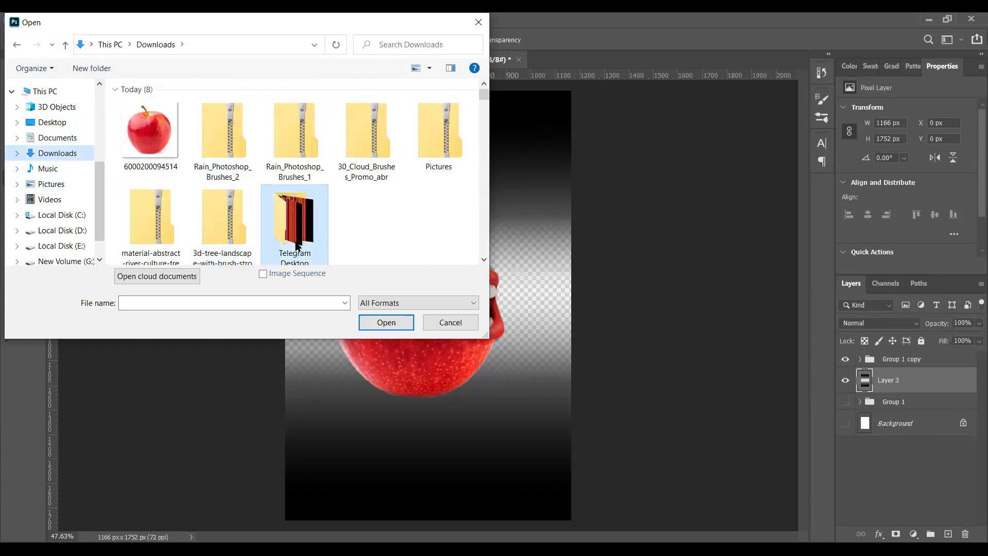
{"action": "double_click", "coordinate": [295, 232]}
{"action": "left_click", "coordinate": [66, 45]}
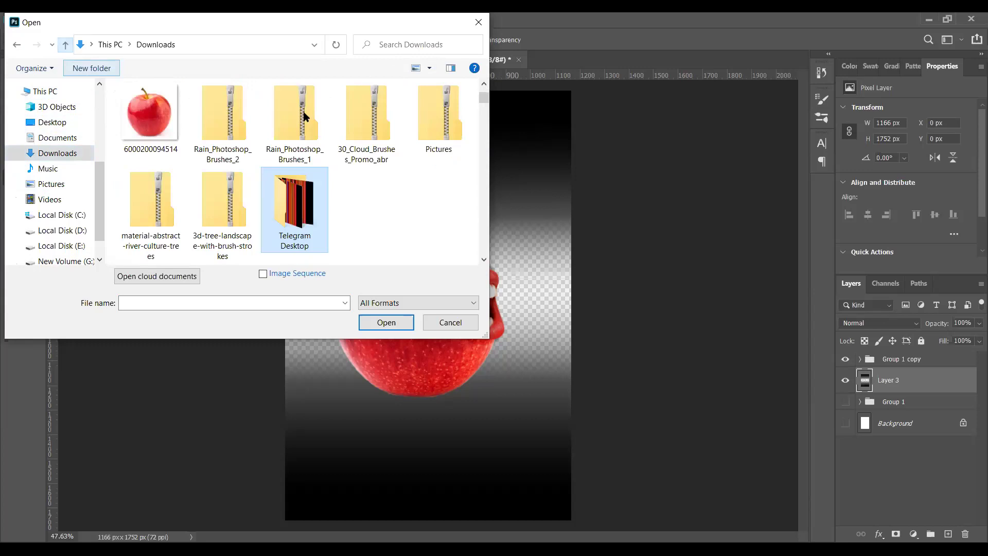
- Browse the older Downloads images and open the autumn forest path photo whose file name ends in 1591447
{"action": "scroll", "coordinate": [304, 116], "scroll_direction": "down", "scroll_amount": 3}
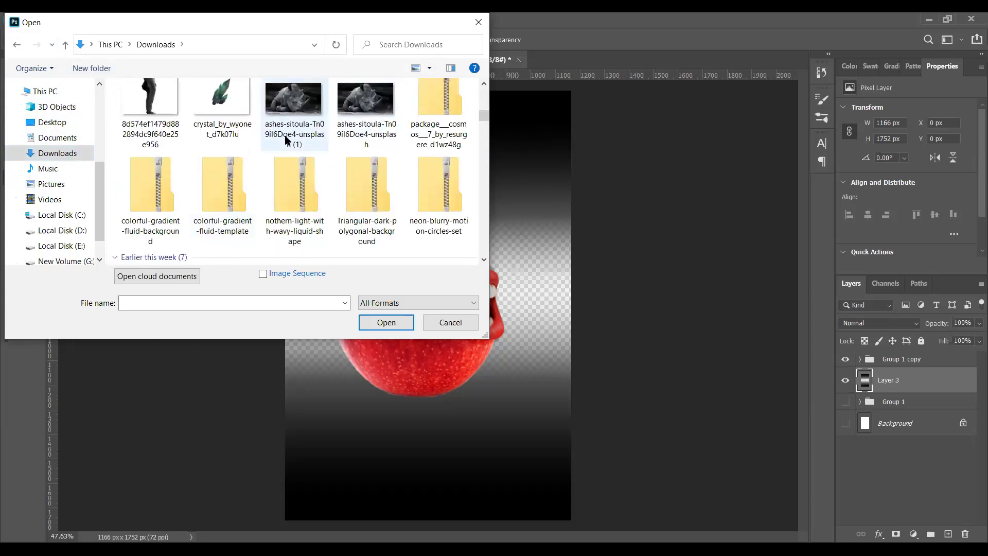
{"action": "scroll", "coordinate": [273, 143], "scroll_direction": "down", "scroll_amount": 5}
{"action": "scroll", "coordinate": [325, 144], "scroll_direction": "up", "scroll_amount": 2}
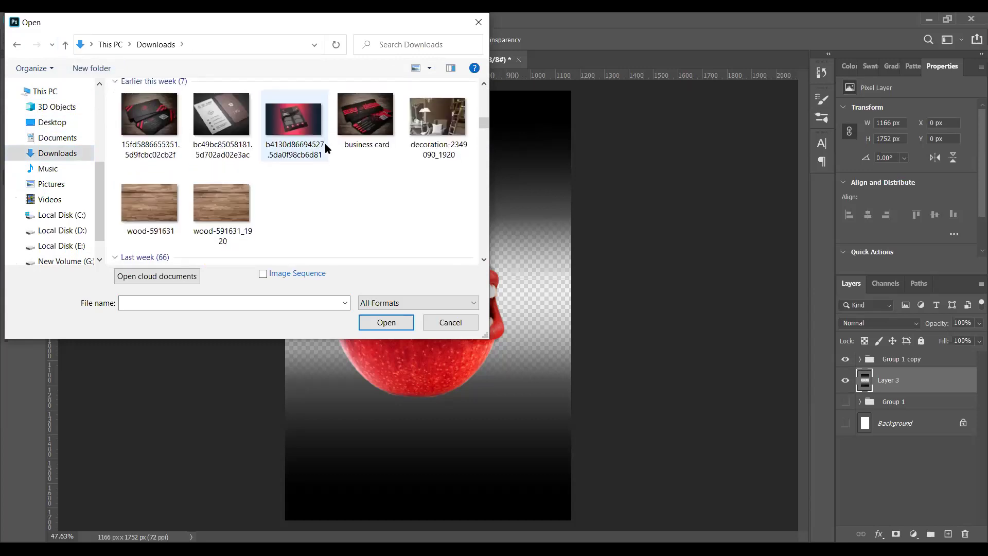
{"action": "scroll", "coordinate": [325, 144], "scroll_direction": "down", "scroll_amount": 5}
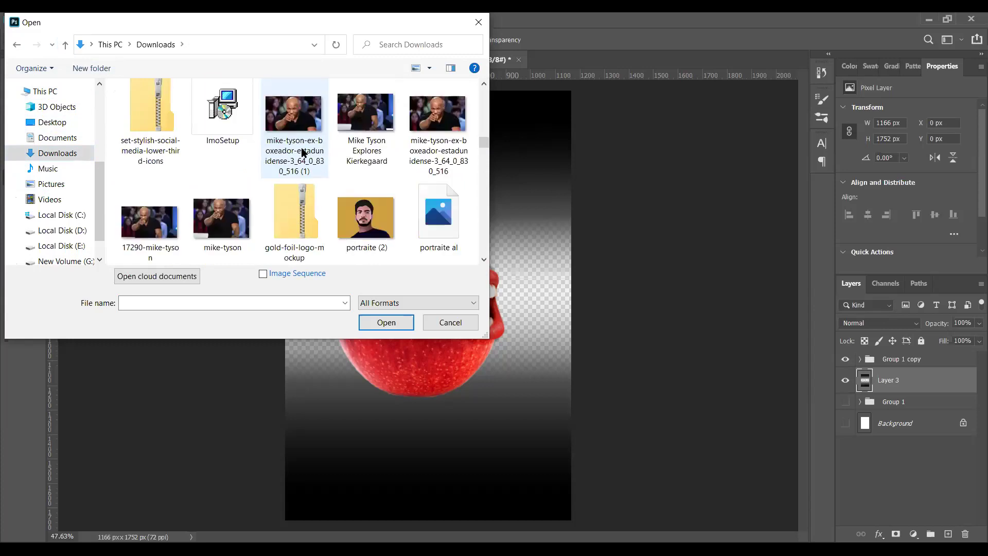
{"action": "scroll", "coordinate": [303, 151], "scroll_direction": "down", "scroll_amount": 5}
{"action": "scroll", "coordinate": [302, 152], "scroll_direction": "up", "scroll_amount": 4}
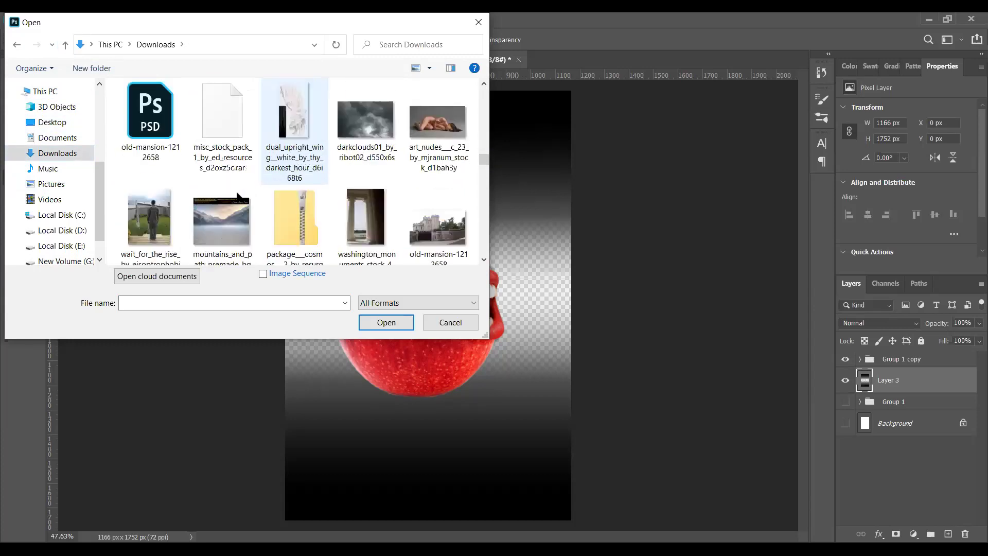
{"action": "scroll", "coordinate": [293, 205], "scroll_direction": "down", "scroll_amount": 1}
{"action": "scroll", "coordinate": [278, 221], "scroll_direction": "down", "scroll_amount": 3}
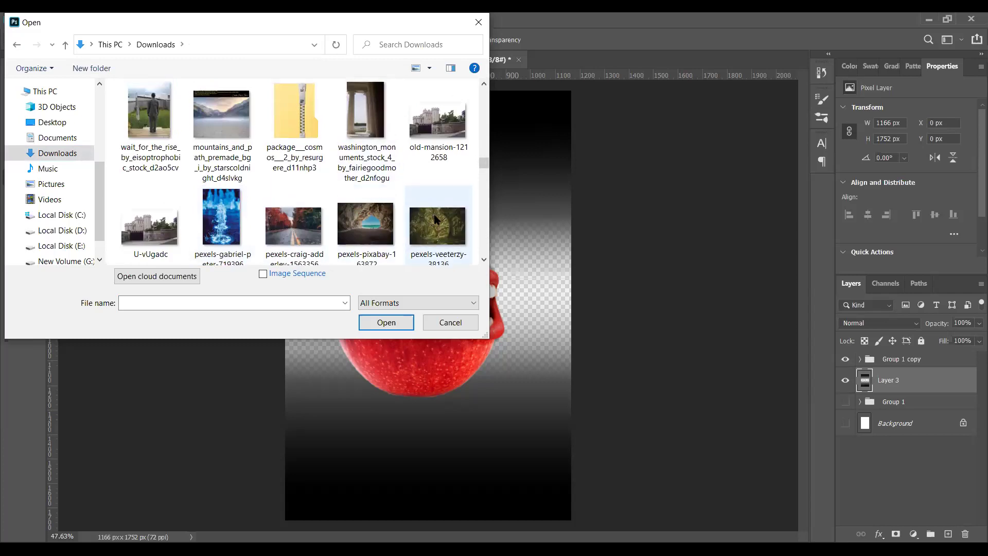
{"action": "scroll", "coordinate": [435, 220], "scroll_direction": "up", "scroll_amount": 3}
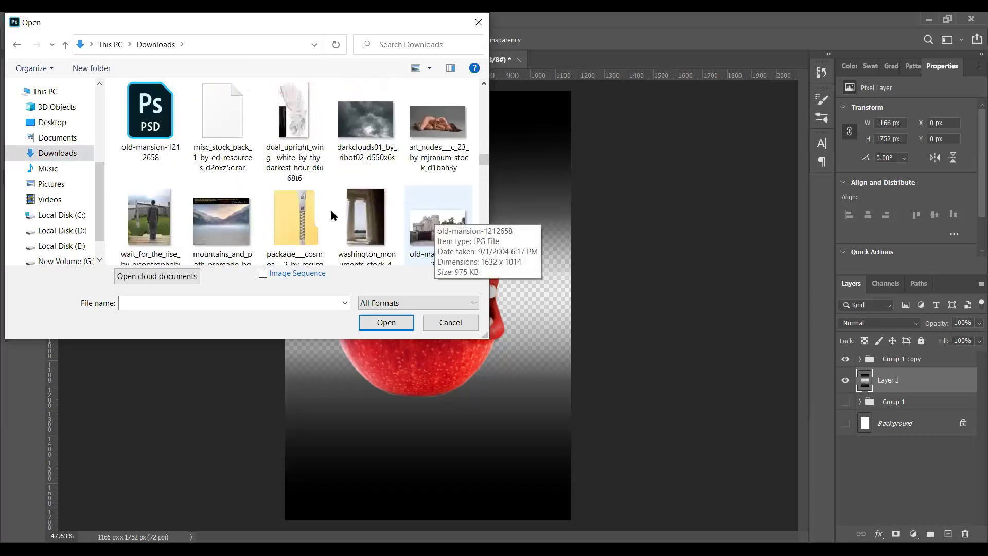
{"action": "scroll", "coordinate": [154, 196], "scroll_direction": "down", "scroll_amount": 1}
{"action": "scroll", "coordinate": [154, 195], "scroll_direction": "down", "scroll_amount": 5}
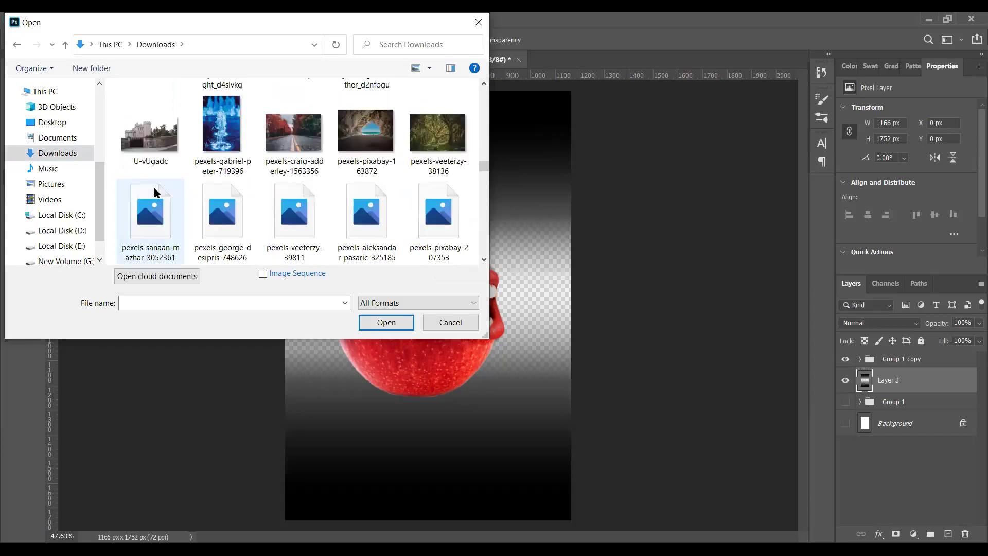
{"action": "scroll", "coordinate": [240, 201], "scroll_direction": "up", "scroll_amount": 2}
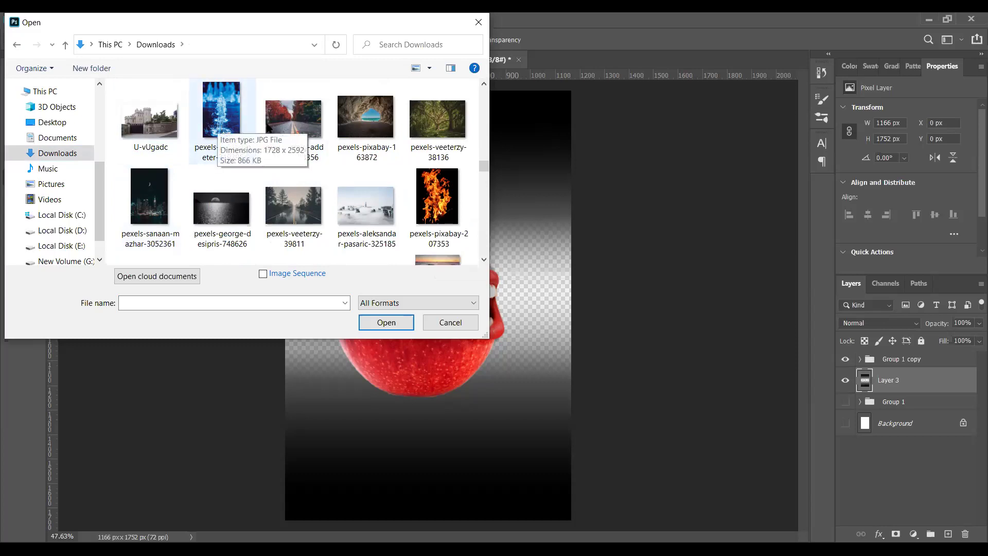
{"action": "scroll", "coordinate": [330, 162], "scroll_direction": "down", "scroll_amount": 10}
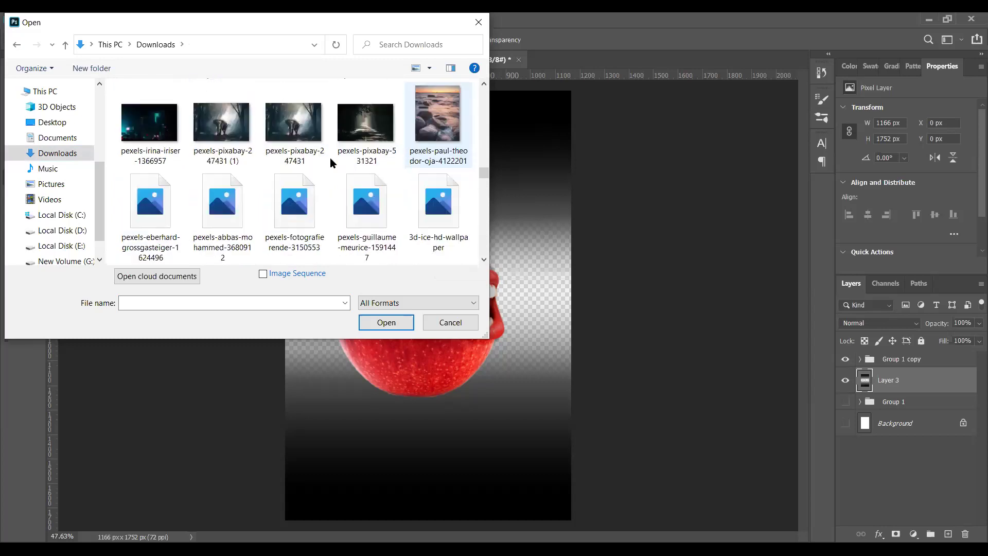
{"action": "scroll", "coordinate": [329, 159], "scroll_direction": "up", "scroll_amount": 5}
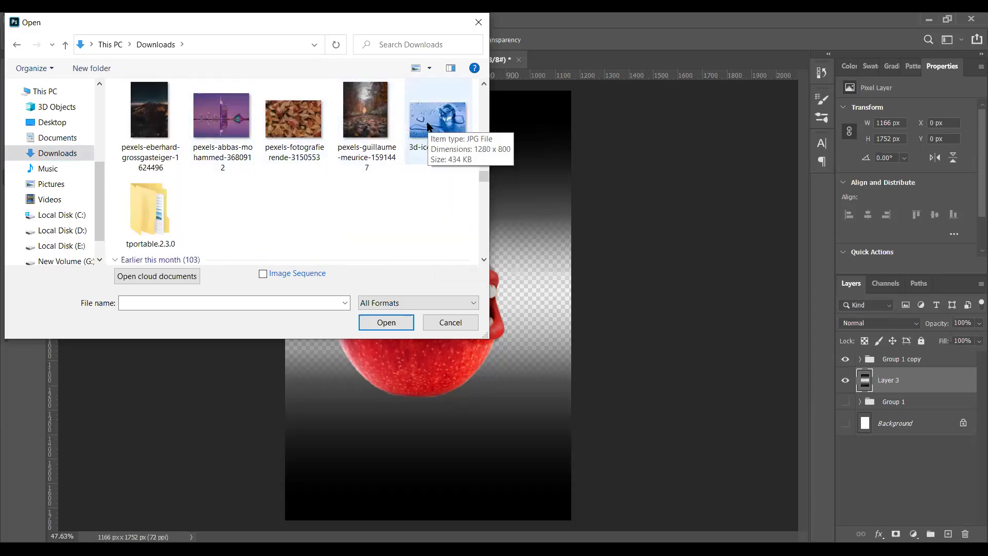
{"action": "left_click", "coordinate": [356, 129]}
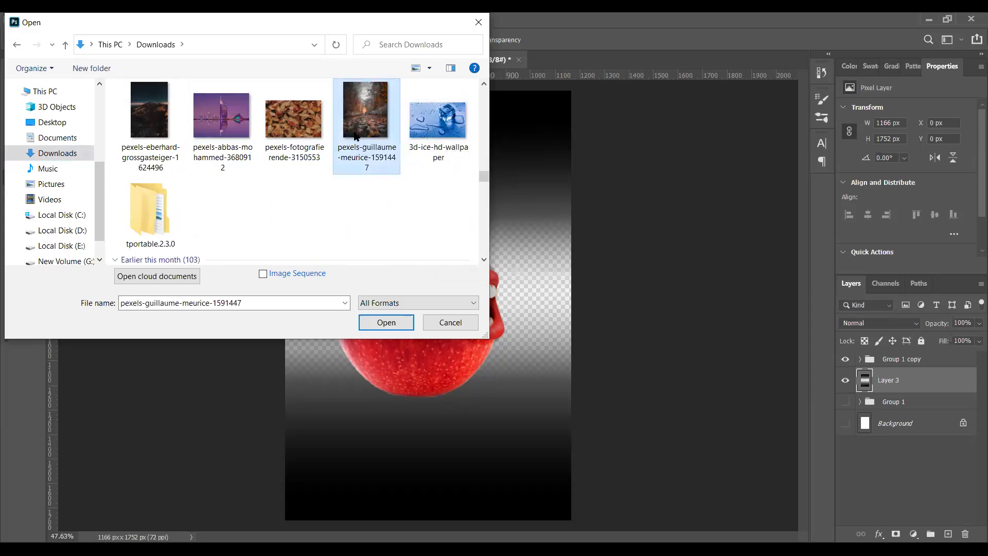
{"action": "left_click", "coordinate": [381, 325]}
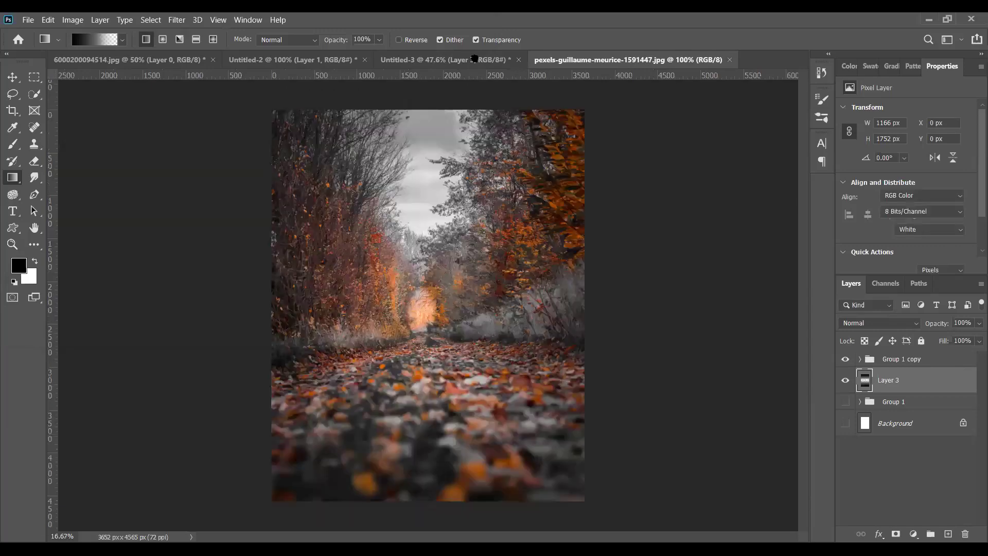
{"action": "left_click_drag", "start_coordinate": [439, 181], "coordinate": [434, 345]}
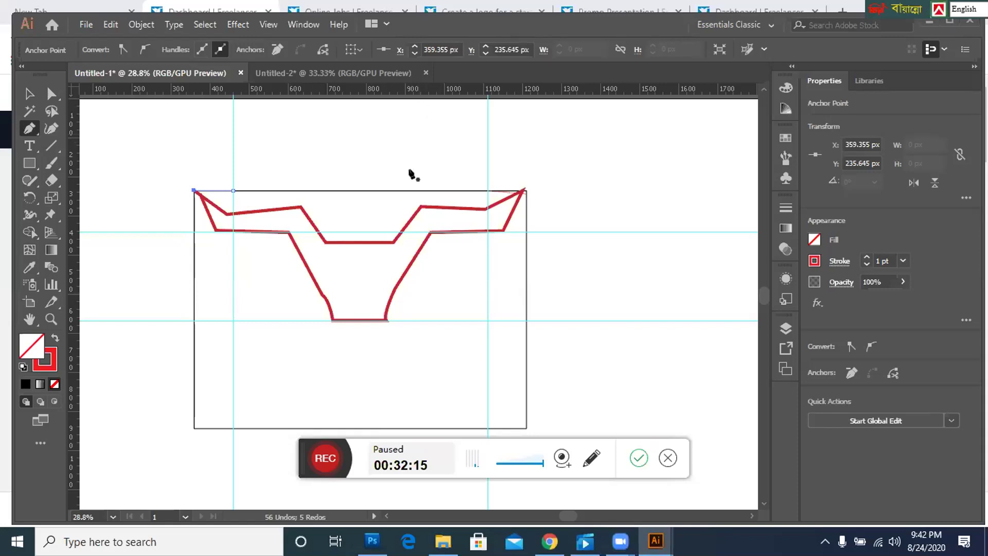
- In Illustrator, add a horizontal guide across the upper part of the red outline at Y 287 px, undoing the stray Pen point
{"action": "left_click_drag", "start_coordinate": [419, 91], "coordinate": [383, 210]}
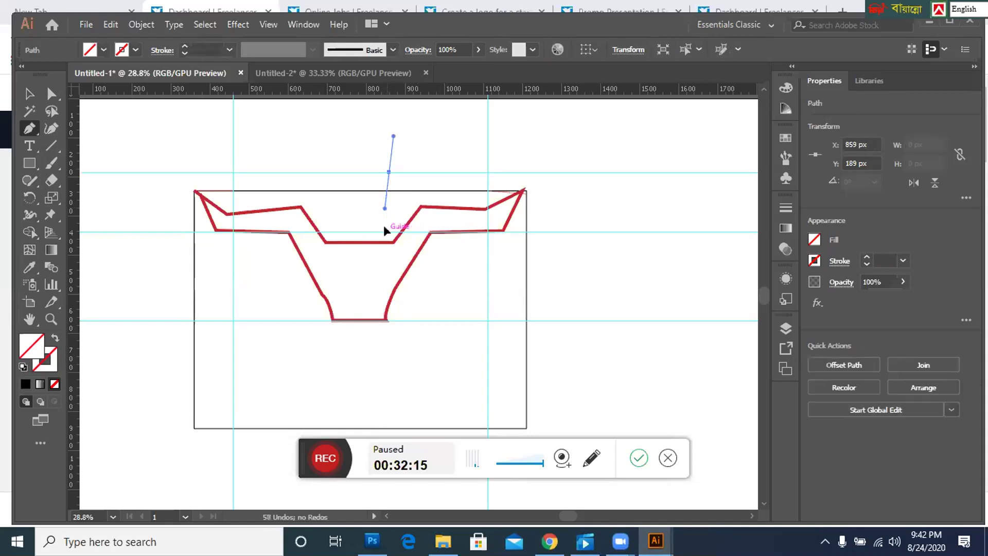
{"action": "key", "text": "ctrl+z"}
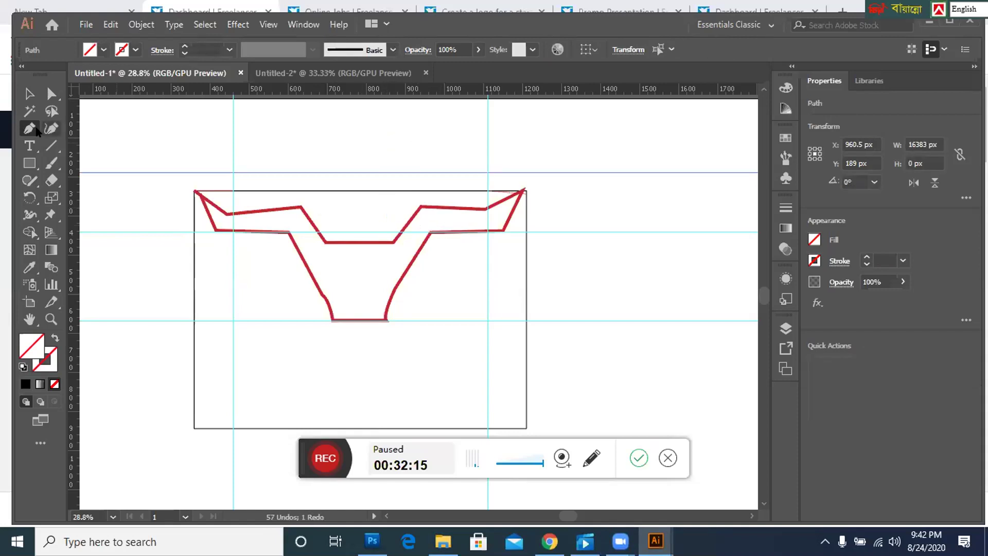
{"action": "key", "text": "v"}
{"action": "left_click_drag", "start_coordinate": [353, 172], "coordinate": [352, 214]}
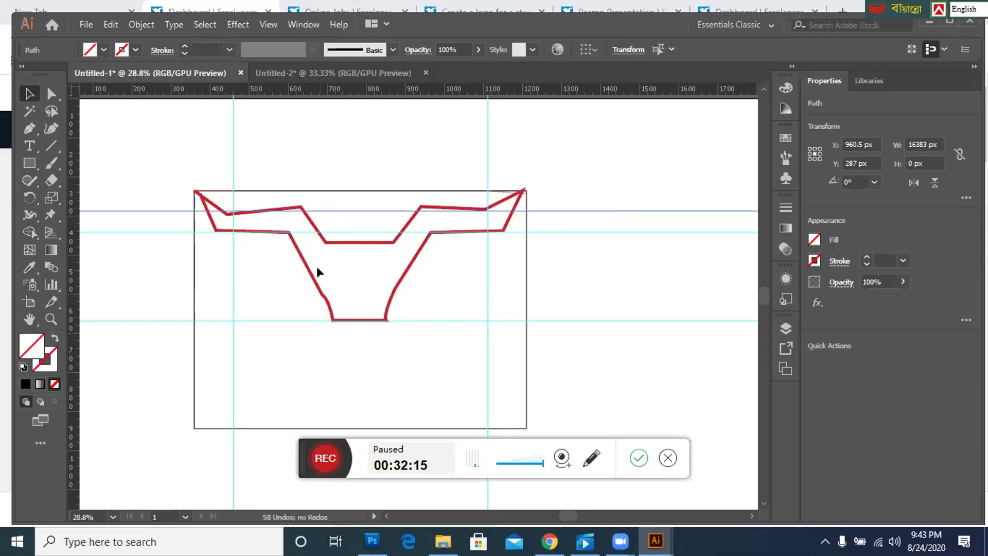
{"action": "left_click", "coordinate": [52, 98]}
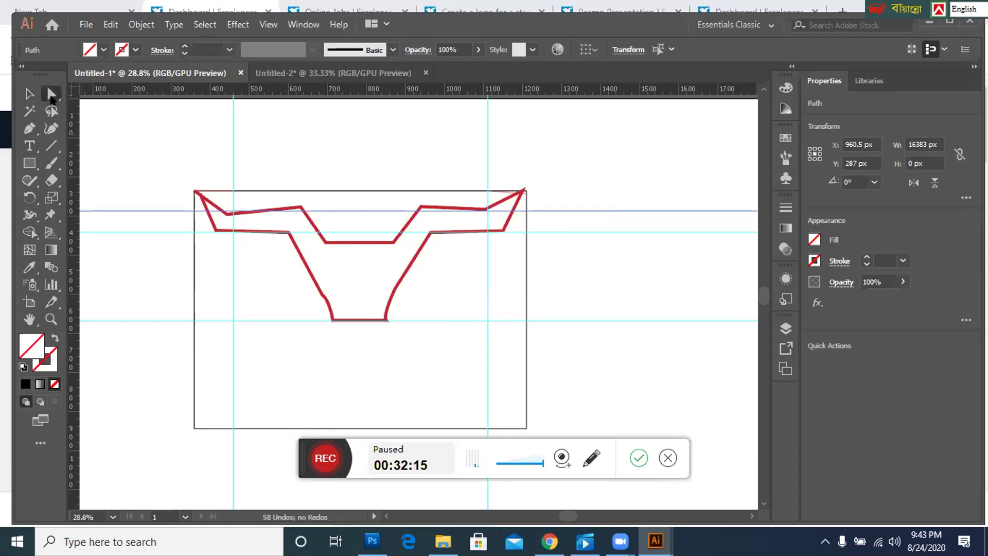
- Try to add anchor points along the upper edge of the red outline with the Add Anchor Point tool
{"action": "left_click", "coordinate": [51, 96]}
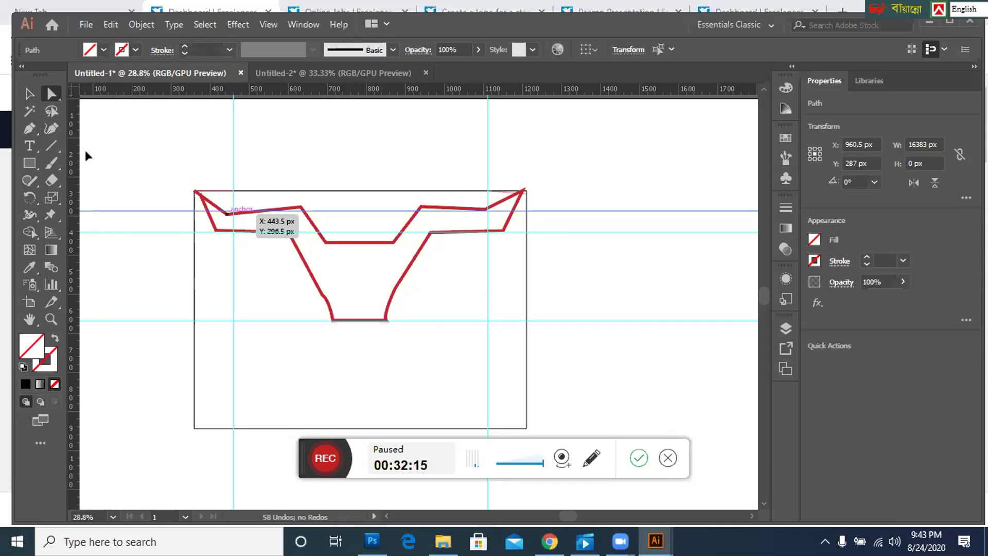
{"action": "left_click", "coordinate": [52, 147]}
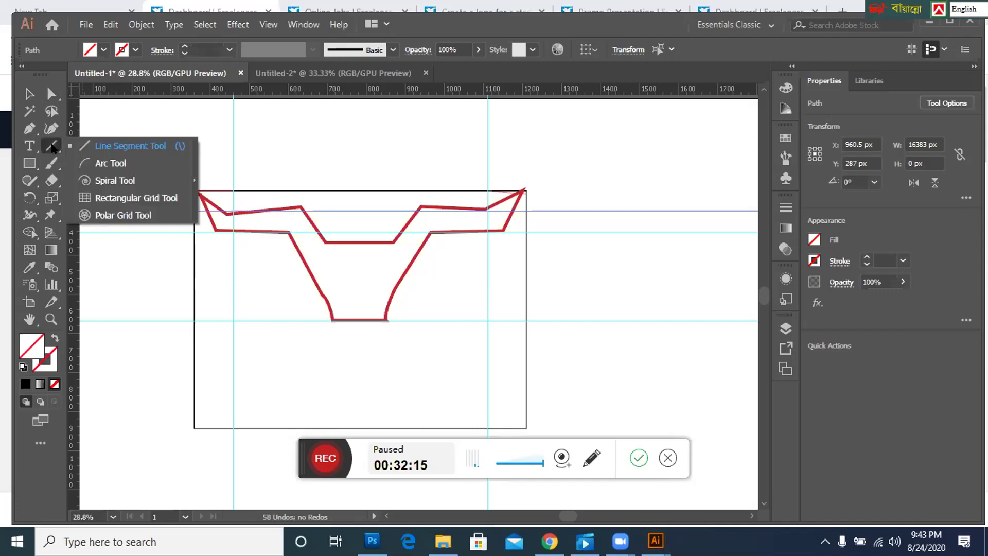
{"action": "left_click_drag", "start_coordinate": [32, 130], "coordinate": [90, 149]}
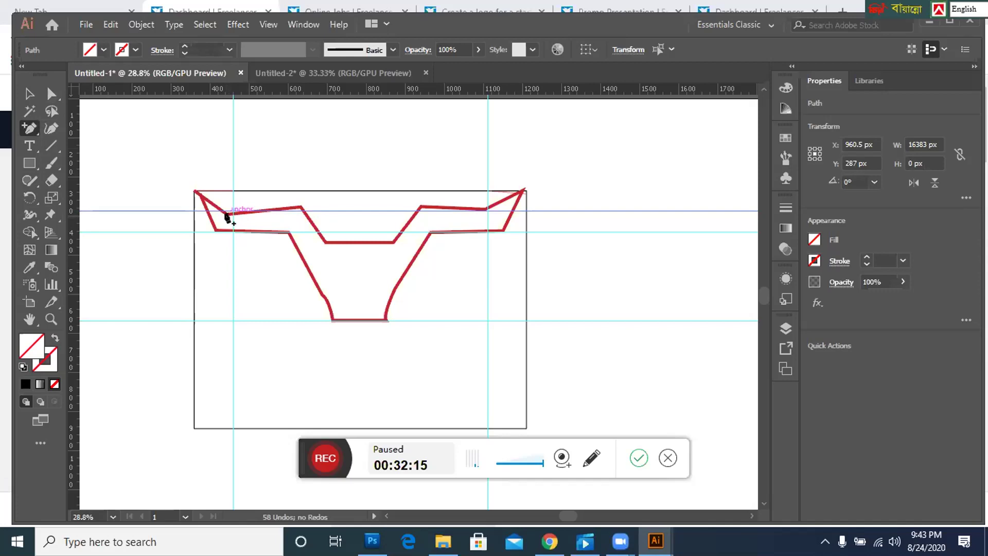
{"action": "left_click", "coordinate": [225, 214]}
{"action": "left_click", "coordinate": [615, 297]}
{"action": "left_click", "coordinate": [297, 211]}
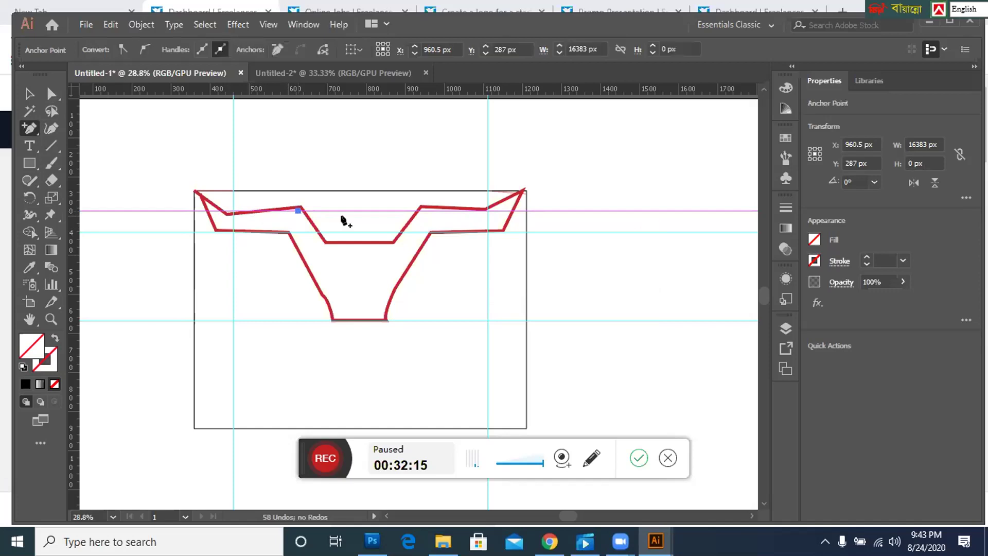
{"action": "left_click", "coordinate": [435, 206]}
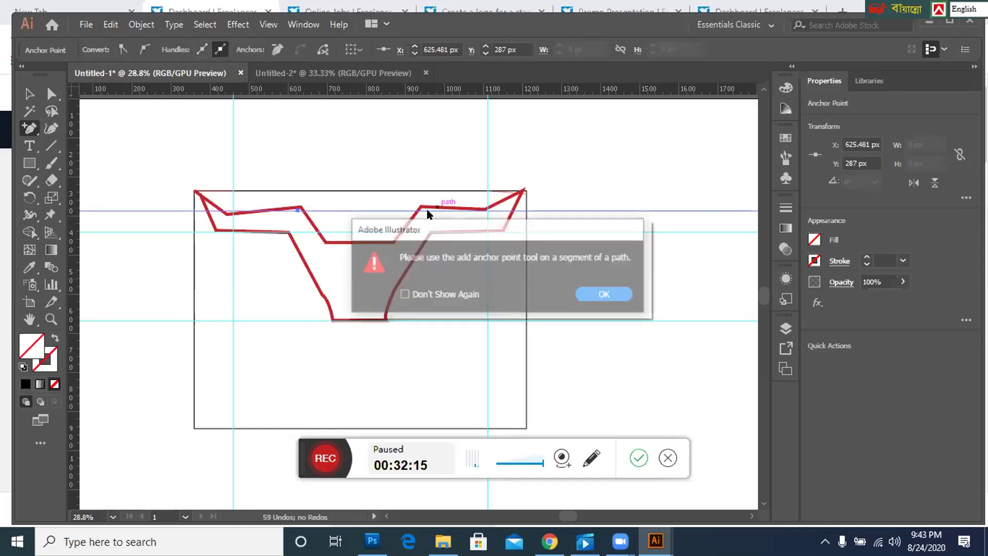
{"action": "left_click", "coordinate": [597, 294]}
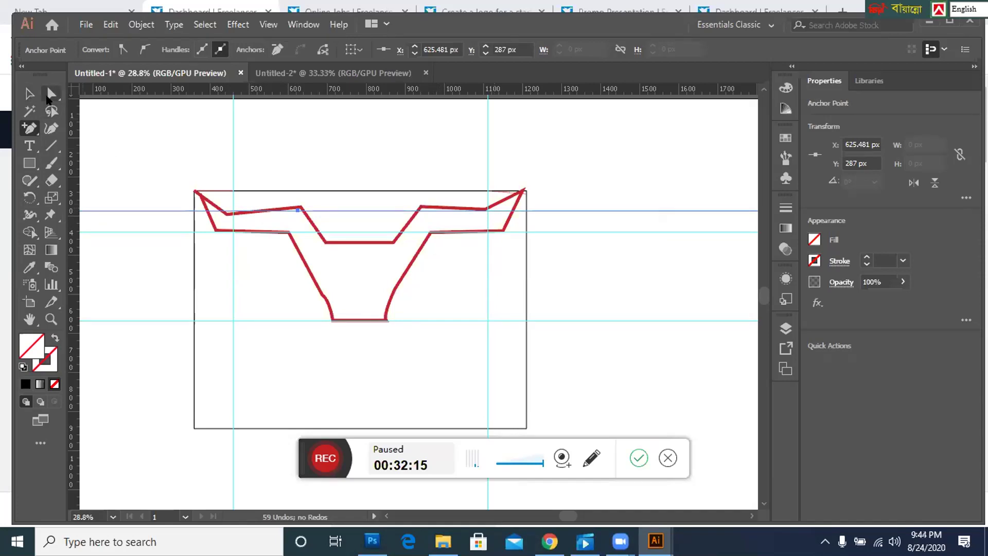
- Try to select the red outline with the Selection and Direct Selection tools, and clear the selection
{"action": "left_click", "coordinate": [30, 94]}
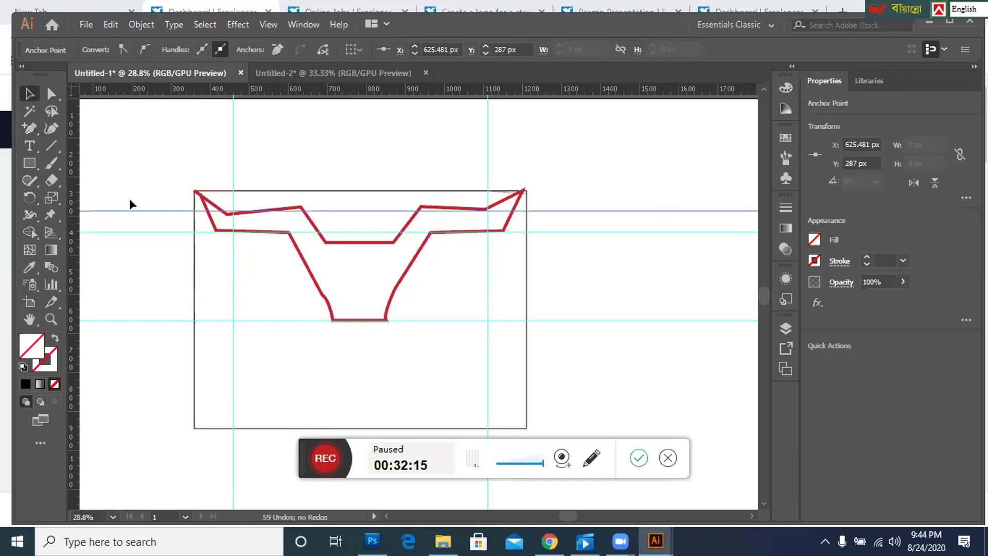
{"action": "left_click_drag", "start_coordinate": [51, 93], "coordinate": [86, 104]}
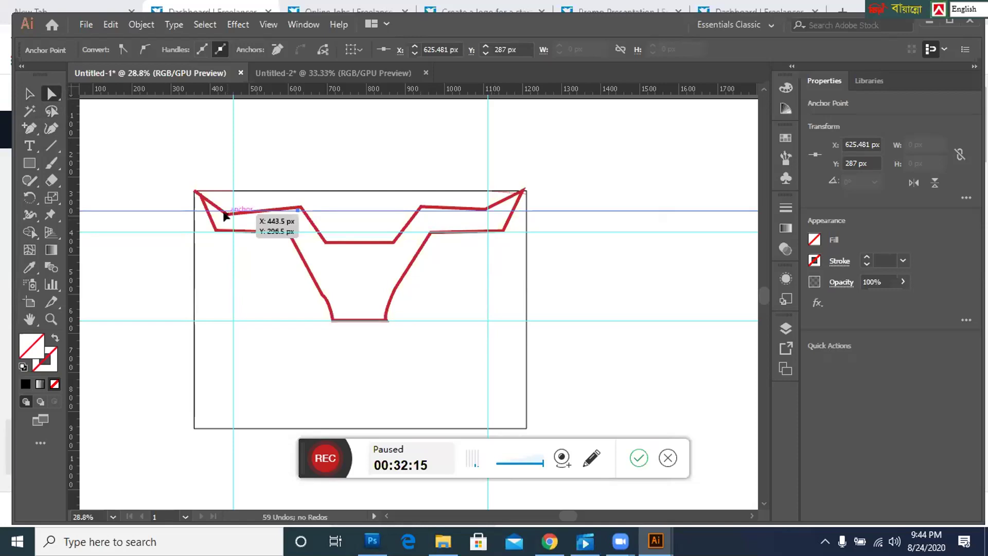
{"action": "key", "text": "ctrl+shift+a"}
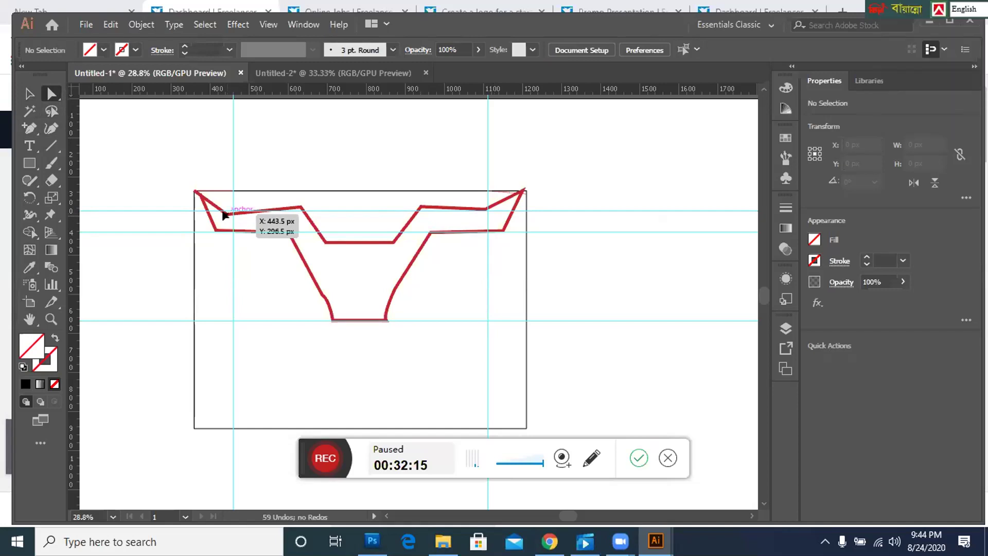
{"action": "key", "text": "v"}
{"action": "left_click_drag", "start_coordinate": [121, 157], "coordinate": [523, 415]}
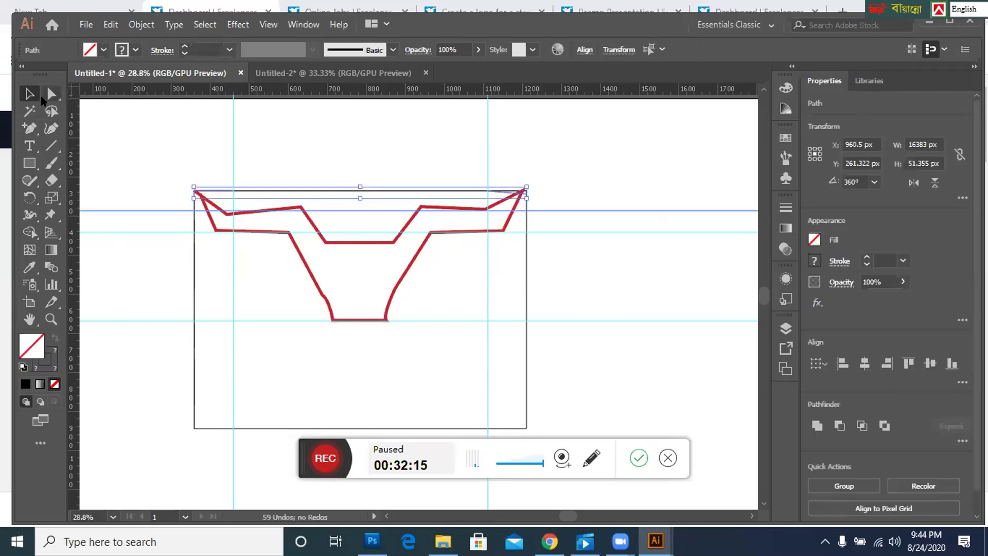
{"action": "left_click", "coordinate": [51, 93]}
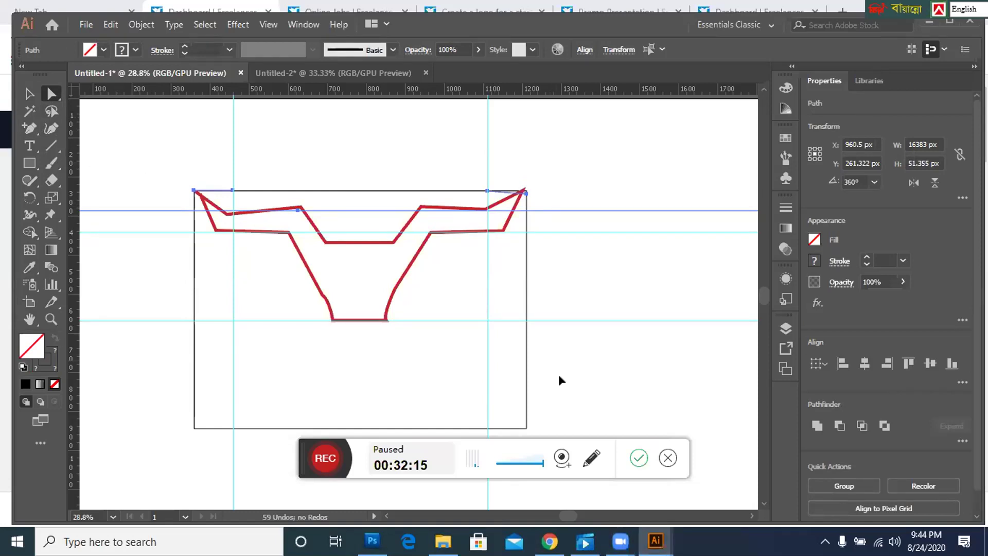
{"action": "left_click", "coordinate": [29, 93]}
{"action": "left_click_drag", "start_coordinate": [121, 143], "coordinate": [579, 437]}
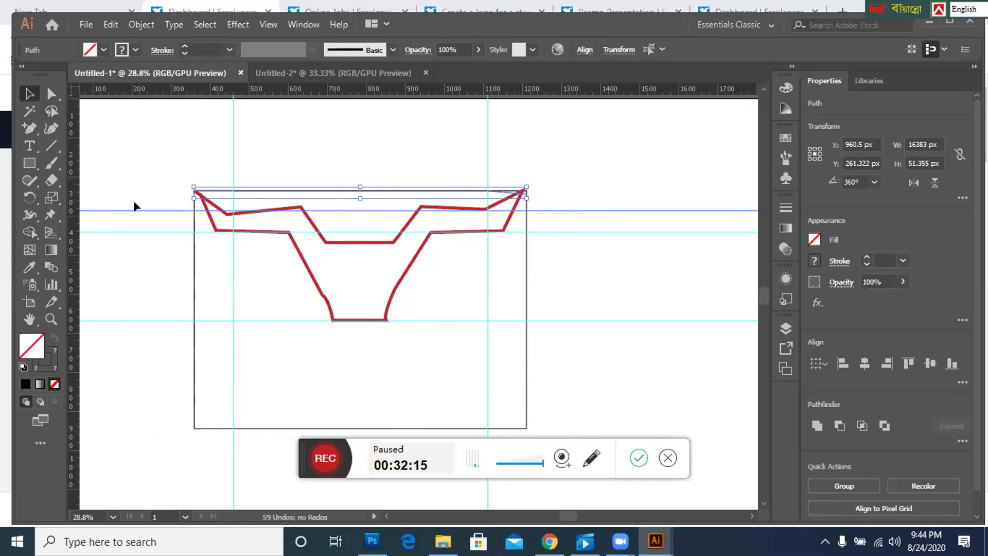
{"action": "left_click", "coordinate": [602, 323]}
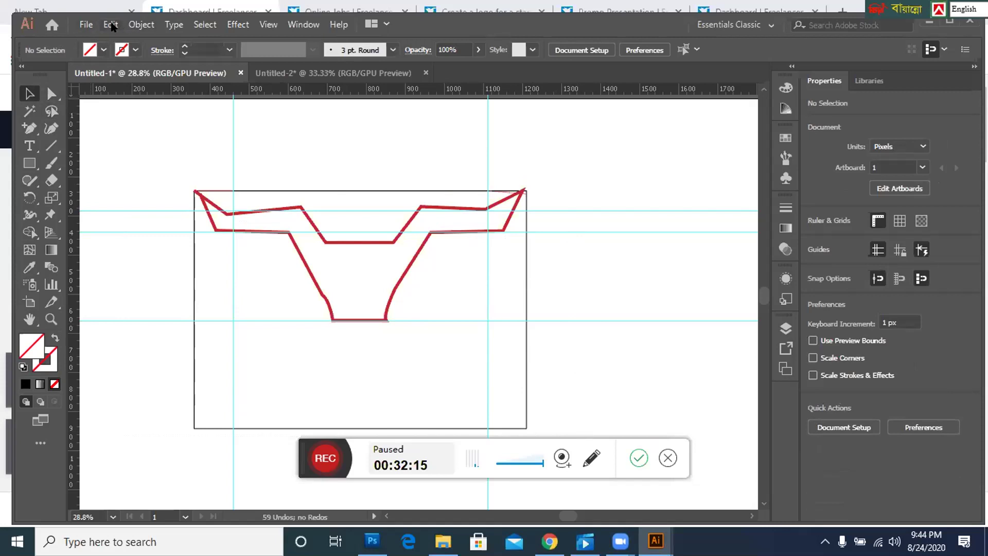
- Unlock all locked objects and select the whole red outline drawing together with its frame
{"action": "left_click", "coordinate": [173, 24]}
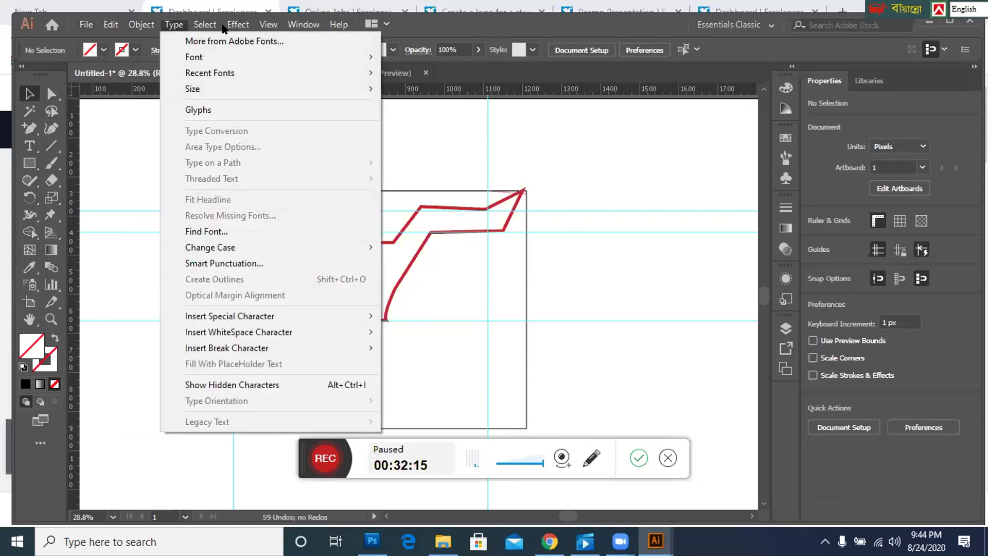
{"action": "mouse_move", "coordinate": [111, 26]}
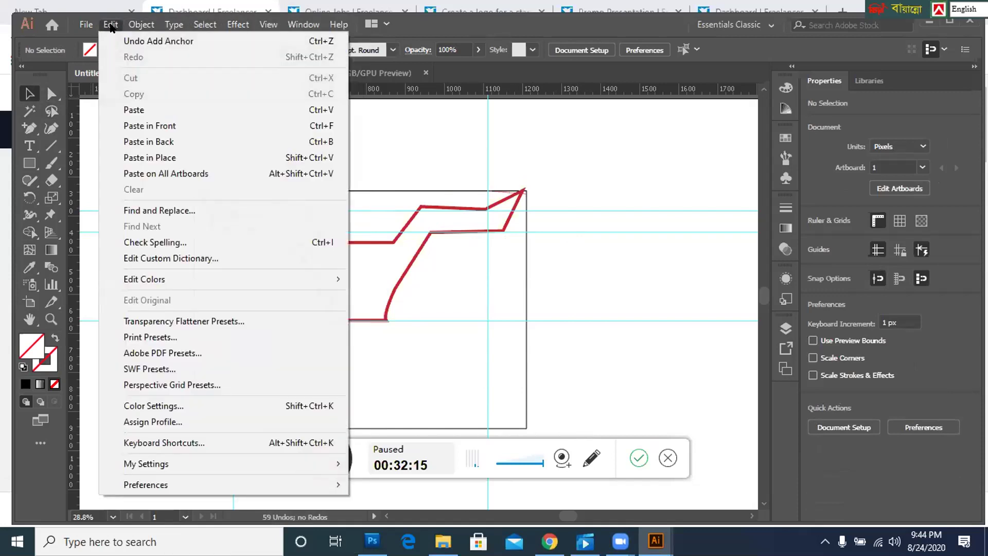
{"action": "mouse_move", "coordinate": [141, 24]}
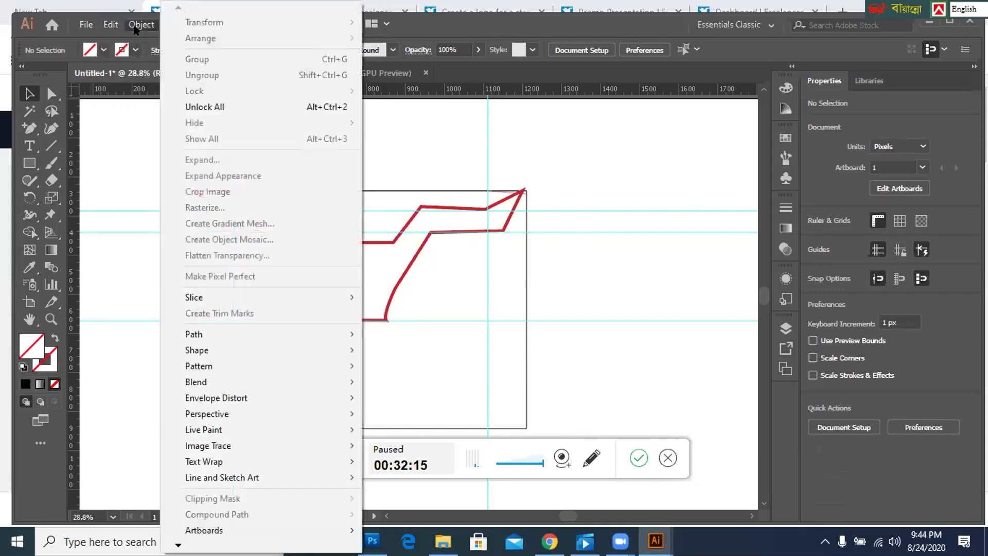
{"action": "left_click", "coordinate": [206, 107]}
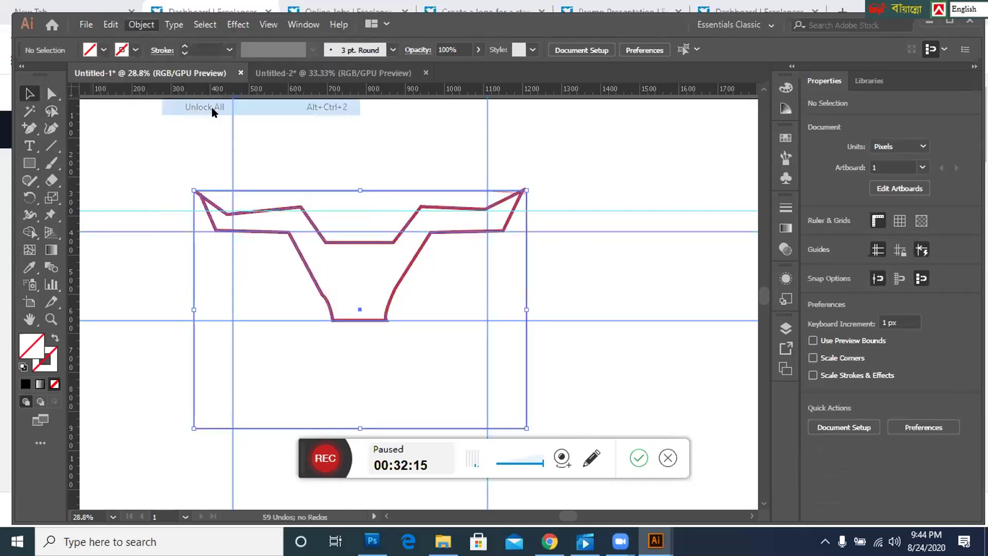
{"action": "left_click", "coordinate": [152, 165]}
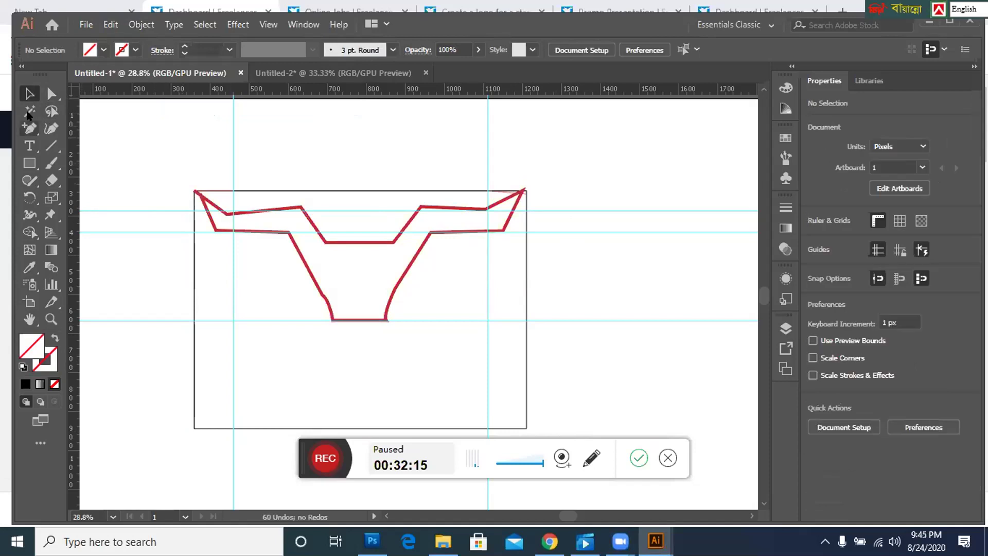
{"action": "left_click_drag", "start_coordinate": [154, 139], "coordinate": [568, 429]}
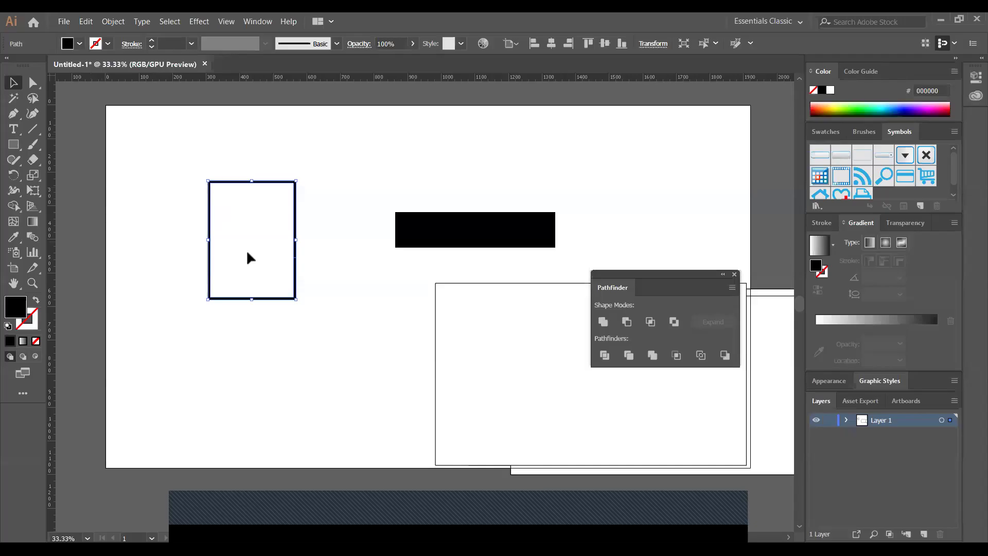
- In the document with the black bar, delete the outlined upright frame and draw a rectangle about 584 by 395 px there
{"action": "left_click", "coordinate": [216, 234]}
{"action": "left_click_drag", "start_coordinate": [223, 254], "coordinate": [301, 277]}
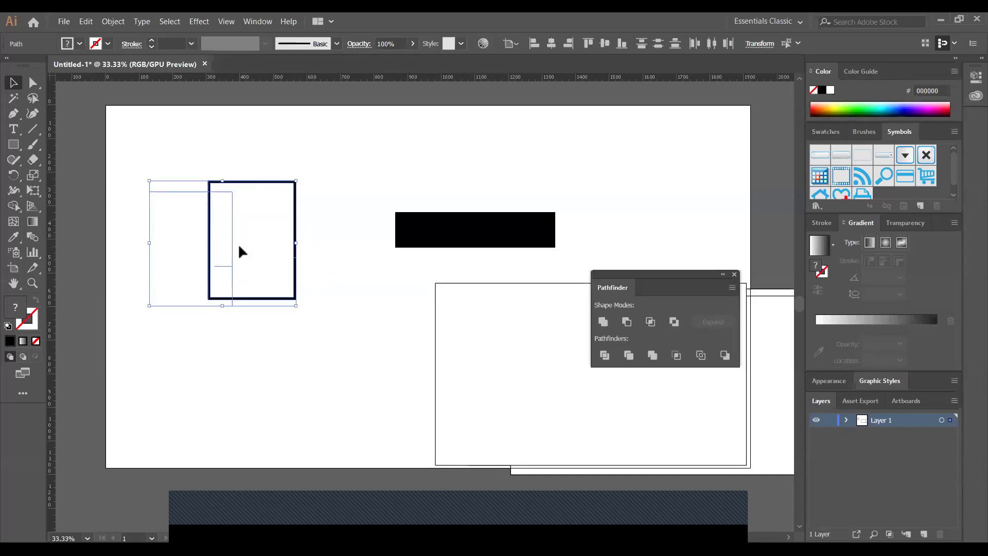
{"action": "key", "text": "Delete"}
{"action": "left_click", "coordinate": [13, 145]}
{"action": "left_click_drag", "start_coordinate": [171, 177], "coordinate": [367, 308]}
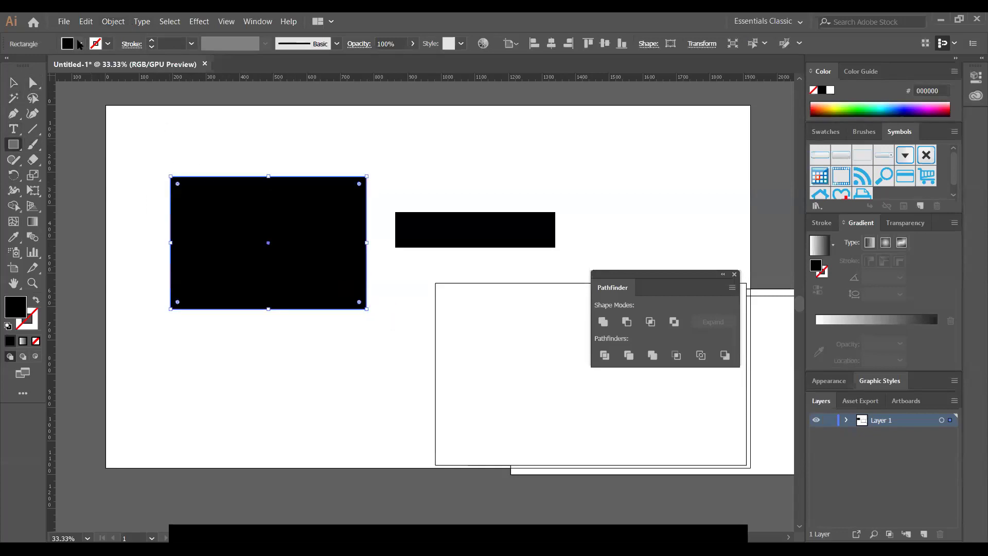
- Give the new rectangle no fill and a black 6 pt stroke
{"action": "left_click", "coordinate": [80, 45]}
{"action": "left_click", "coordinate": [9, 66]}
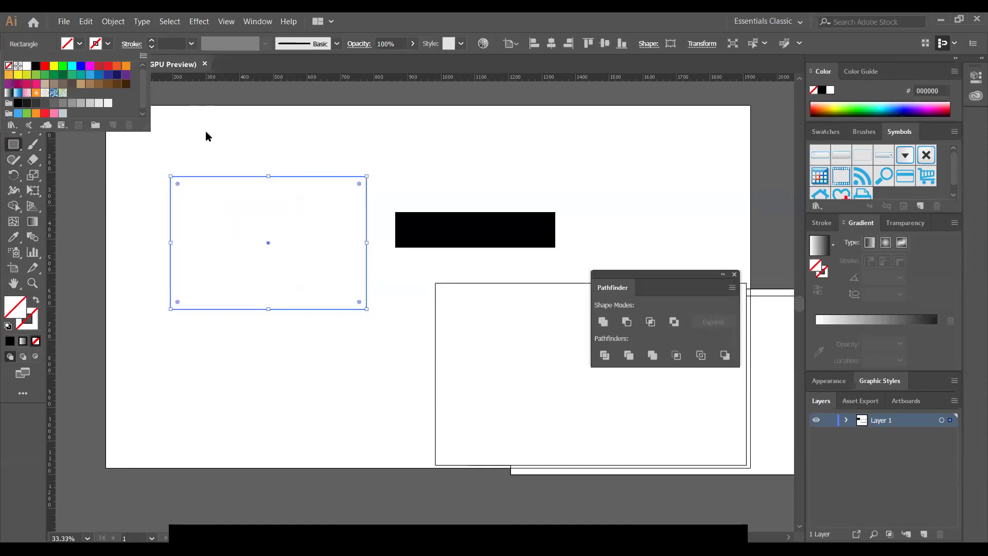
{"action": "left_click", "coordinate": [36, 65]}
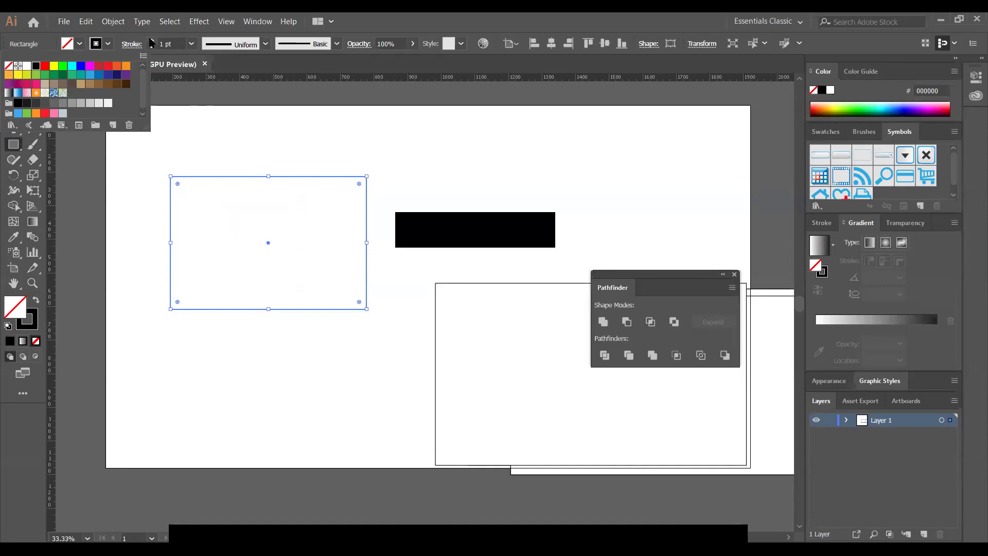
{"action": "left_click", "coordinate": [151, 41]}
{"action": "left_click", "coordinate": [152, 42]}
{"action": "left_click", "coordinate": [152, 42]}
{"action": "left_click", "coordinate": [152, 42]}
{"action": "left_click", "coordinate": [152, 41]}
- Round only the rectangle's upper-left corner to a radius of about 84 px
{"action": "left_click", "coordinate": [15, 83]}
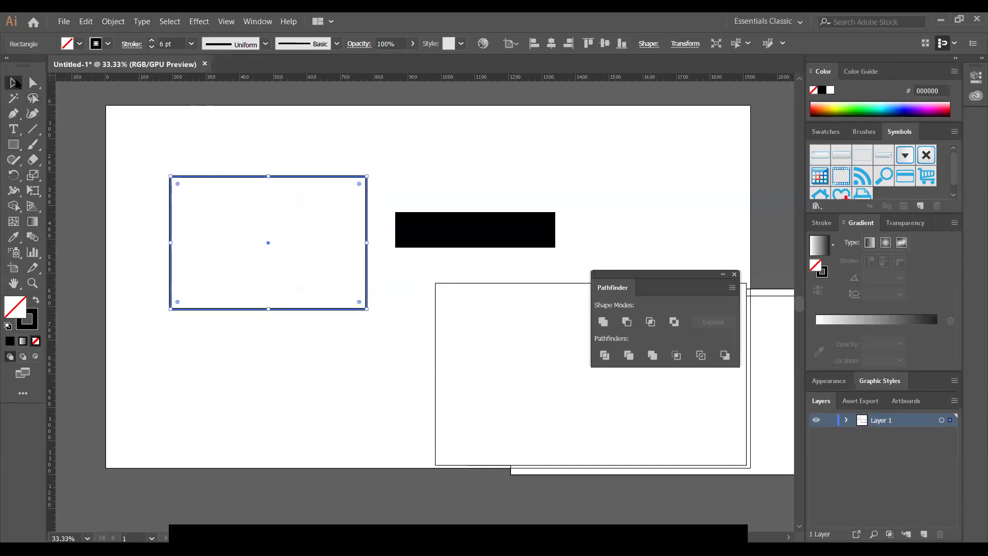
{"action": "left_click", "coordinate": [253, 178]}
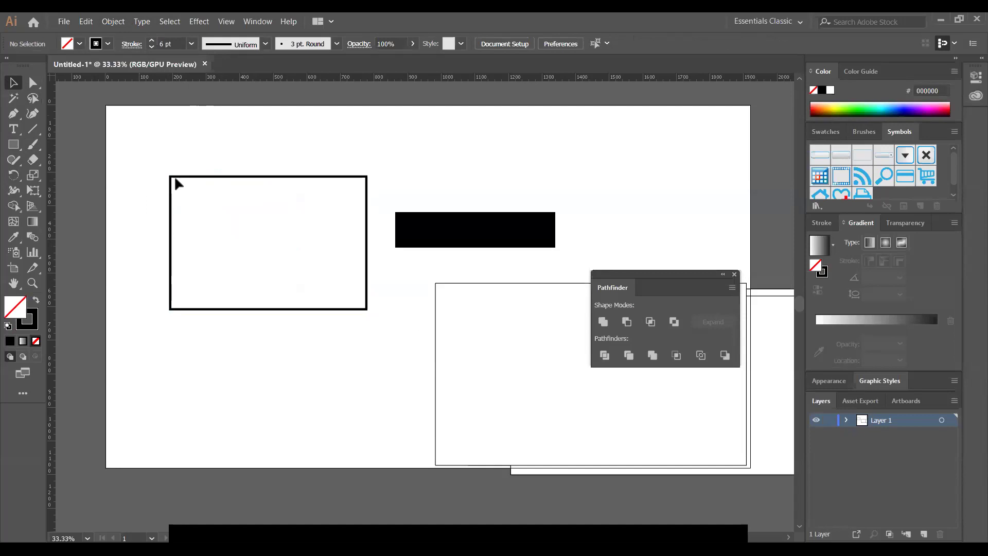
{"action": "left_click", "coordinate": [33, 83]}
{"action": "left_click", "coordinate": [242, 176]}
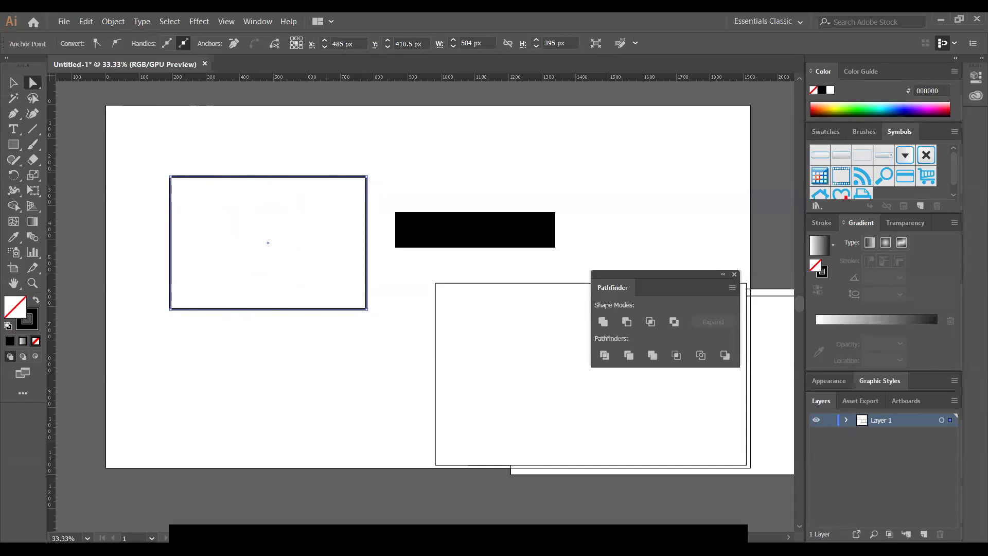
{"action": "left_click_drag", "start_coordinate": [157, 154], "coordinate": [200, 179]}
{"action": "left_click_drag", "start_coordinate": [201, 185], "coordinate": [198, 205]}
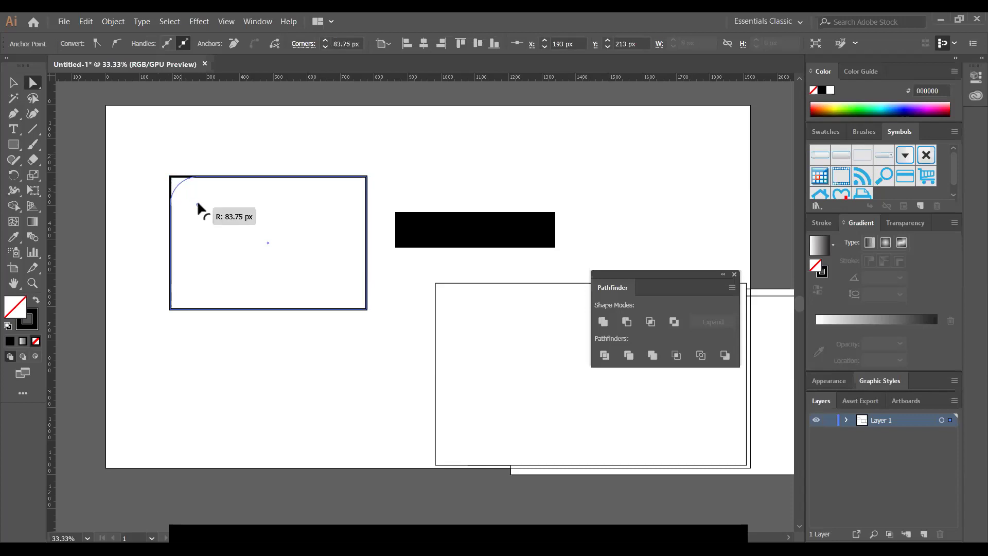
- Add anchor points on the rectangle's top edge at about X 422 and 622 px and lower both slightly to form a dip
{"action": "left_click", "coordinate": [18, 114]}
{"action": "left_click_drag", "start_coordinate": [41, 123], "coordinate": [72, 127]}
{"action": "left_click", "coordinate": [246, 177]}
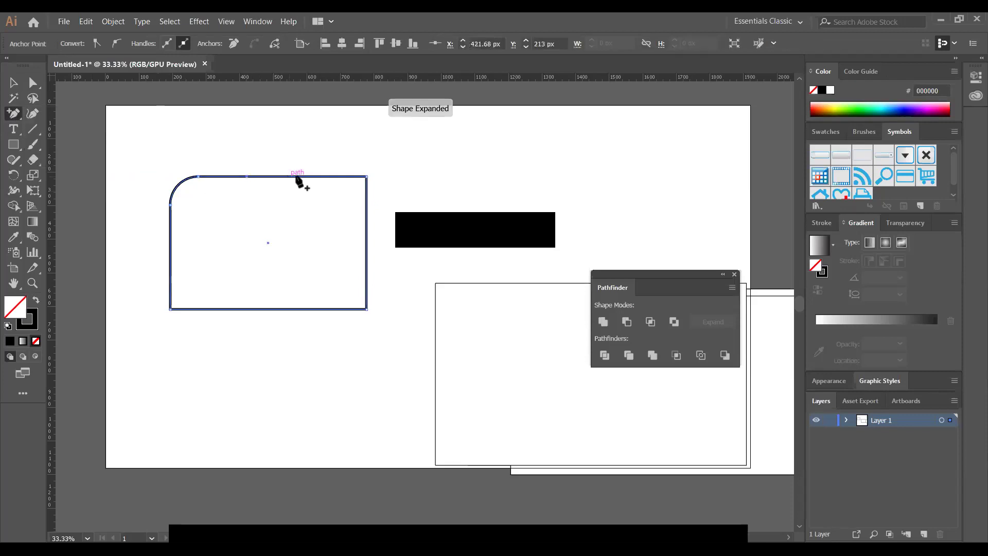
{"action": "left_click", "coordinate": [314, 176]}
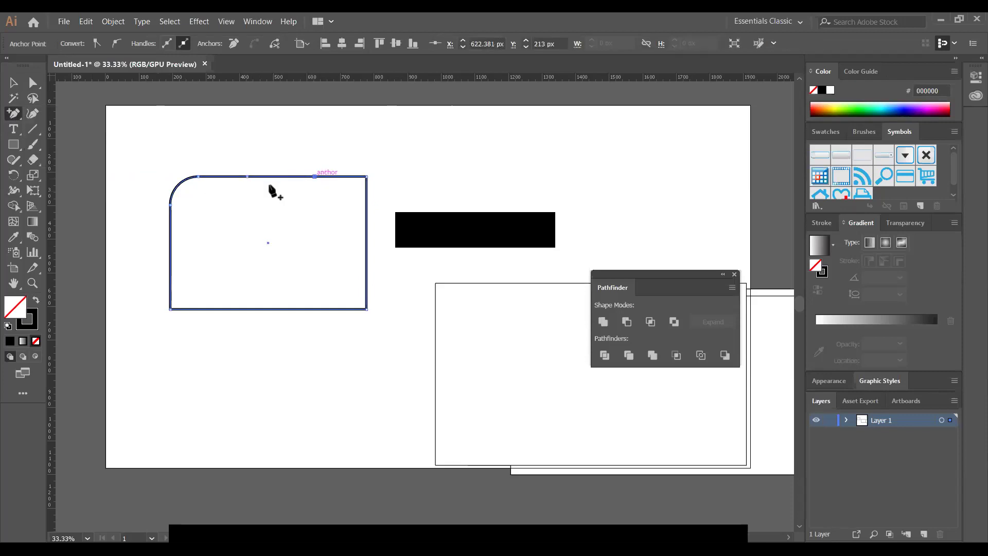
{"action": "key", "text": "a"}
{"action": "left_click_drag", "start_coordinate": [215, 151], "coordinate": [324, 185]}
{"action": "key", "text": "ctrl+shift+a"}
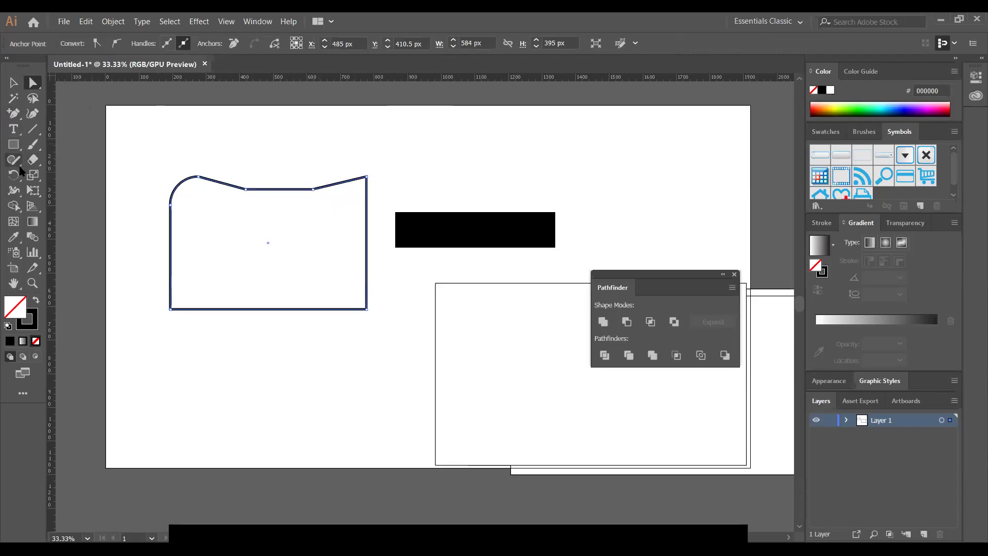
- Smooth the shape's upper-right corner and the bends along its dipped top edge with the Smooth tool
{"action": "left_click_drag", "start_coordinate": [18, 166], "coordinate": [66, 189]}
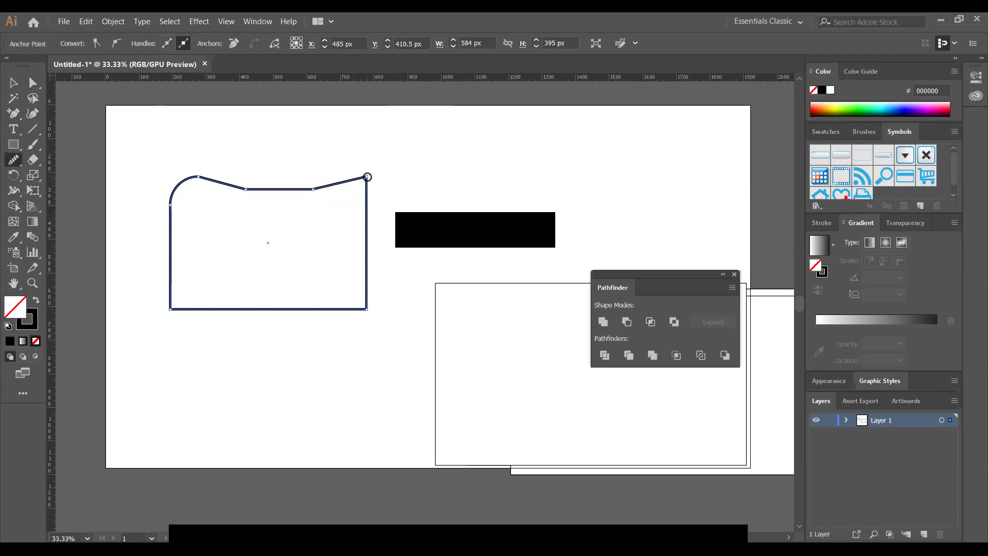
{"action": "mouse_move", "coordinate": [340, 196]}
{"action": "left_mouse_down"}
{"action": "mouse_move", "coordinate": [333, 204]}
{"action": "mouse_move", "coordinate": [367, 182]}
{"action": "left_mouse_up"}
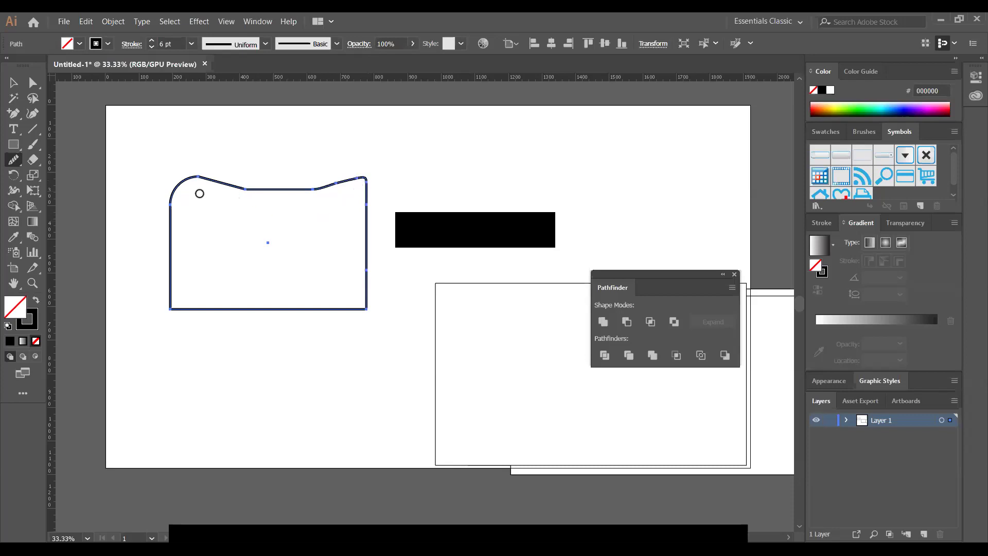
{"action": "mouse_move", "coordinate": [198, 176]}
{"action": "left_mouse_down"}
{"action": "mouse_move", "coordinate": [220, 215]}
{"action": "mouse_move", "coordinate": [165, 203]}
{"action": "mouse_move", "coordinate": [215, 228]}
{"action": "left_mouse_up"}
{"action": "left_click_drag", "start_coordinate": [361, 177], "coordinate": [344, 223]}
{"action": "left_click_drag", "start_coordinate": [313, 190], "coordinate": [327, 230]}
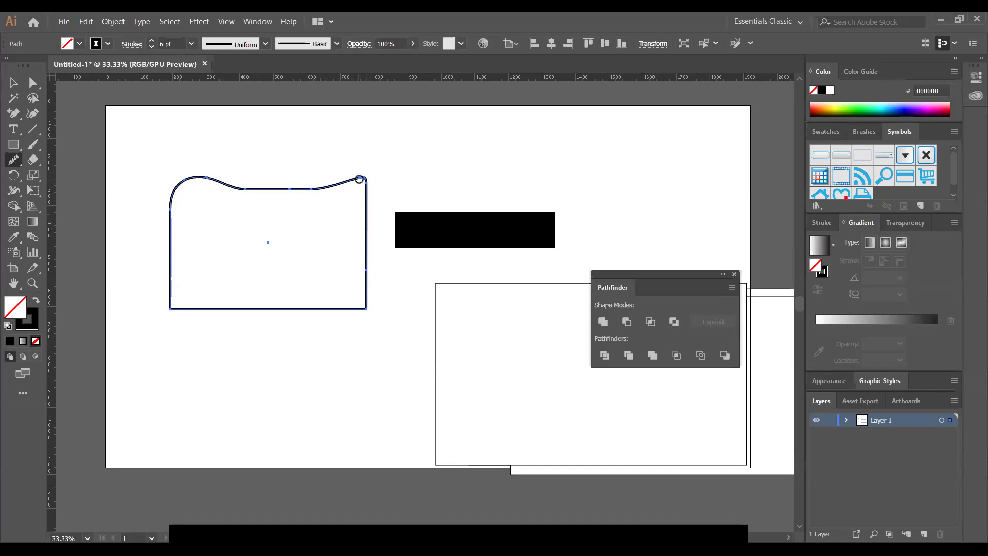
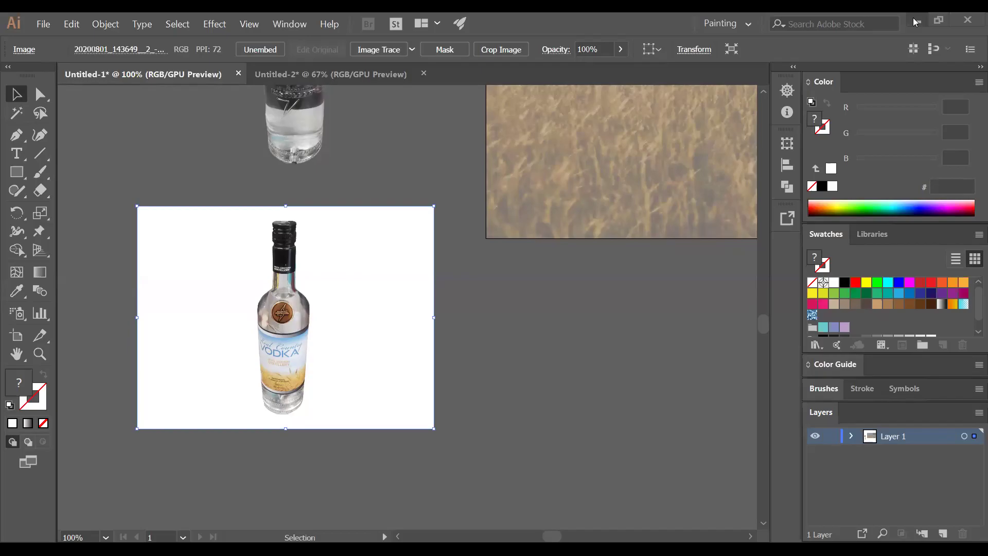
- Switch from Illustrator to the vodka bottle cut-out image in Photoshop
{"action": "left_click", "coordinate": [914, 21]}
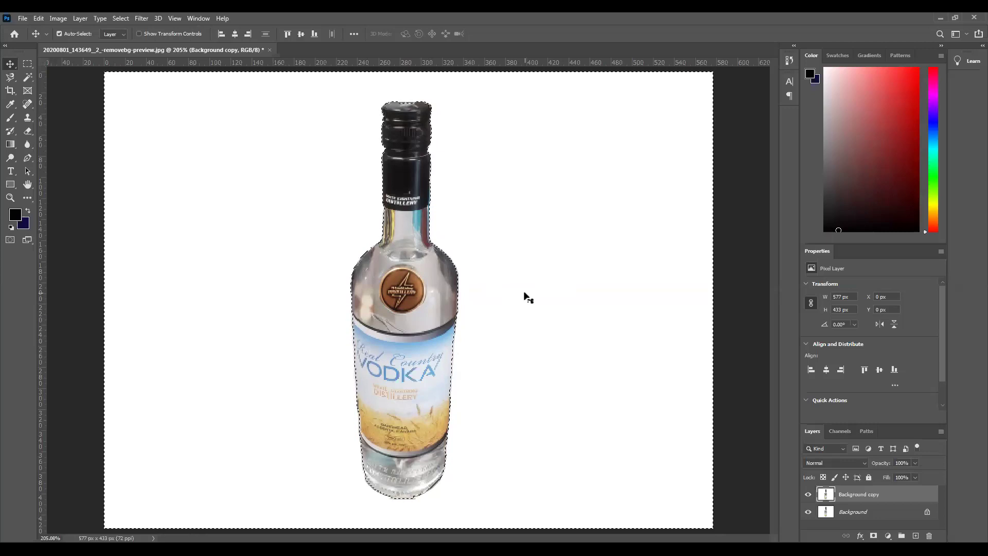
- Clear the active selection around the bottle
{"action": "key", "text": "ctrl+d"}
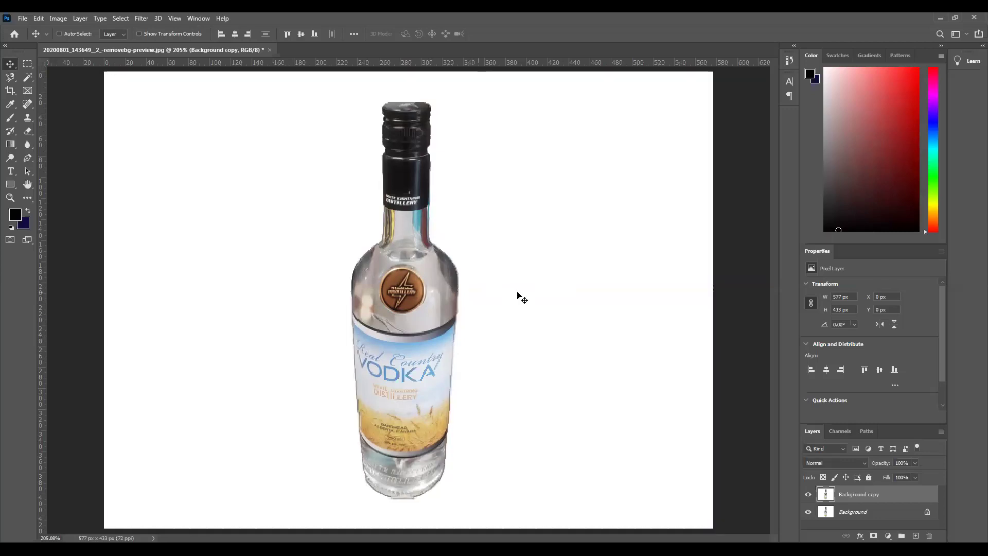
{"action": "left_click", "coordinate": [10, 78]}
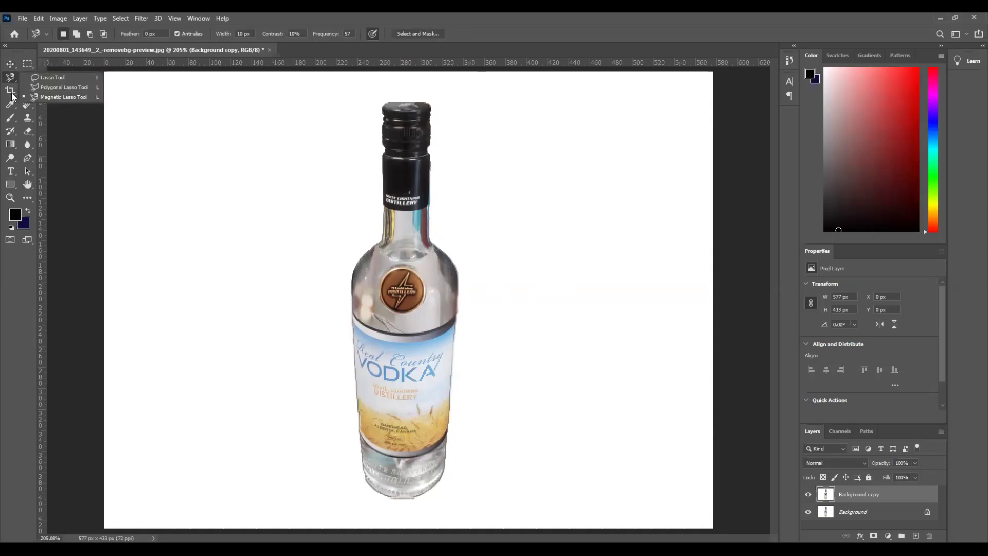
{"action": "left_click", "coordinate": [42, 135]}
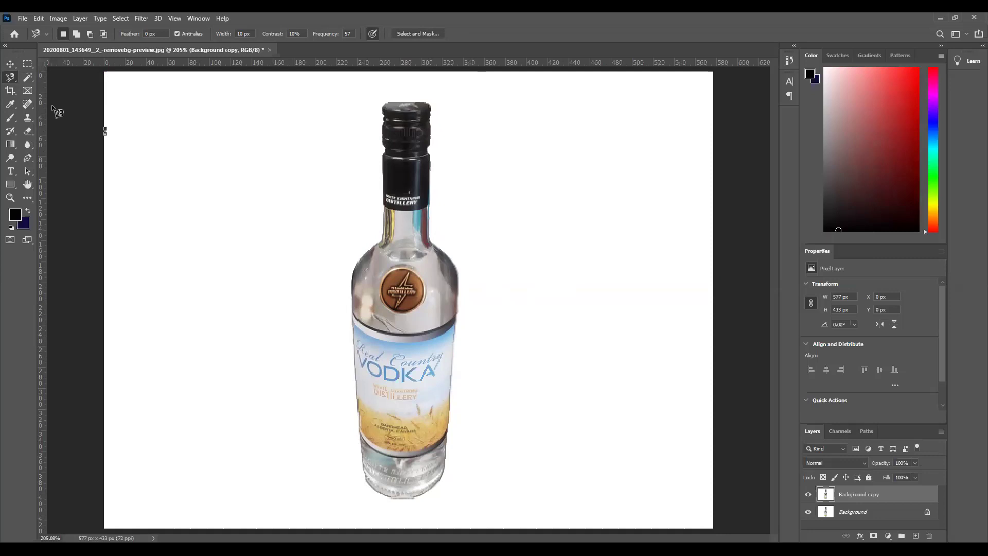
{"action": "key", "text": "Delete"}
{"action": "key", "text": "Escape"}
- Erase the white area around the bottle on the Background copy layer with the Magic Eraser tool
{"action": "left_click", "coordinate": [28, 133]}
{"action": "left_click_drag", "start_coordinate": [29, 132], "coordinate": [88, 153]}
{"action": "left_click", "coordinate": [87, 153]}
{"action": "left_click", "coordinate": [256, 175]}
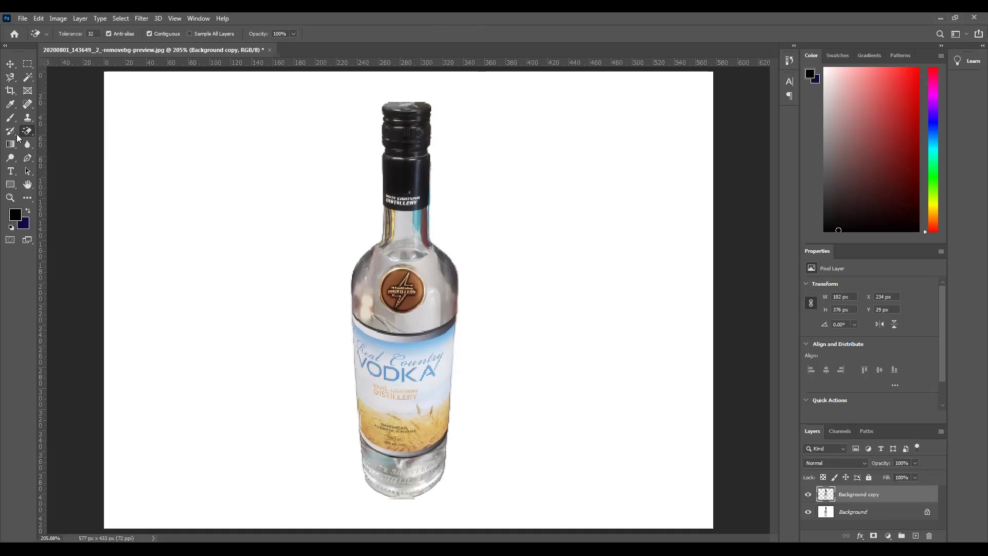
{"action": "left_click_drag", "start_coordinate": [25, 134], "coordinate": [60, 135]}
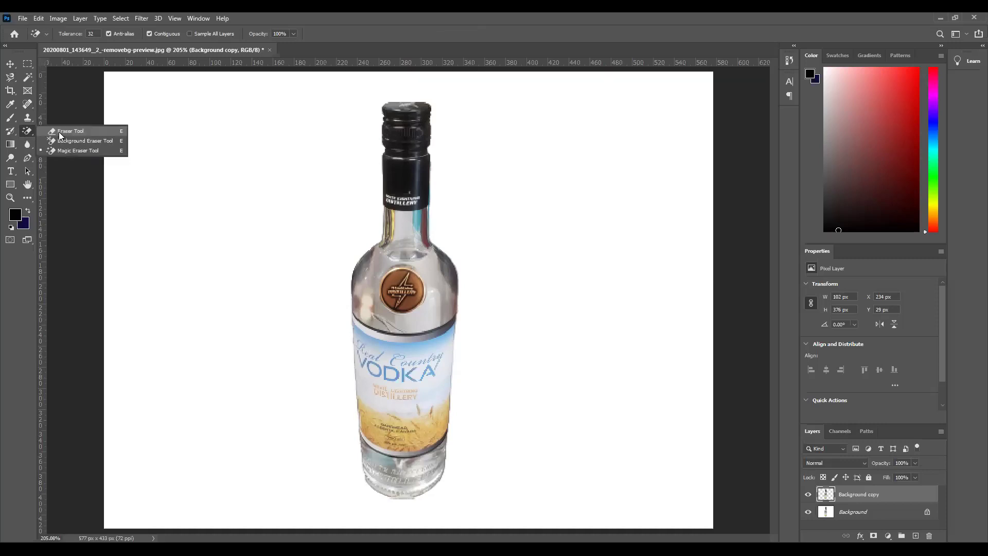
{"action": "left_click", "coordinate": [10, 78]}
{"action": "left_click", "coordinate": [10, 79]}
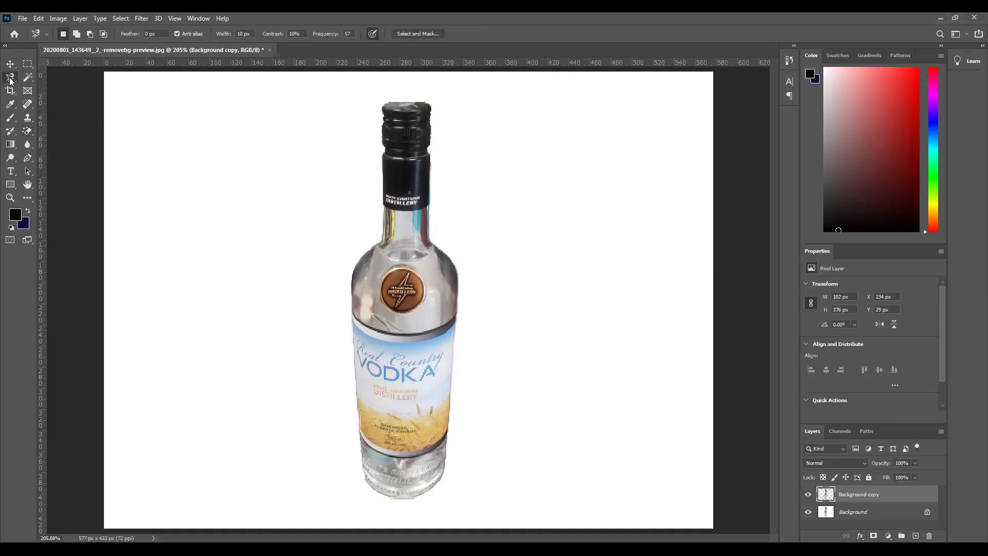
{"action": "left_click", "coordinate": [10, 78]}
- Select the empty area around the bottle on the Background copy layer with the Magic Wand at tolerance 32
{"action": "left_click", "coordinate": [29, 78]}
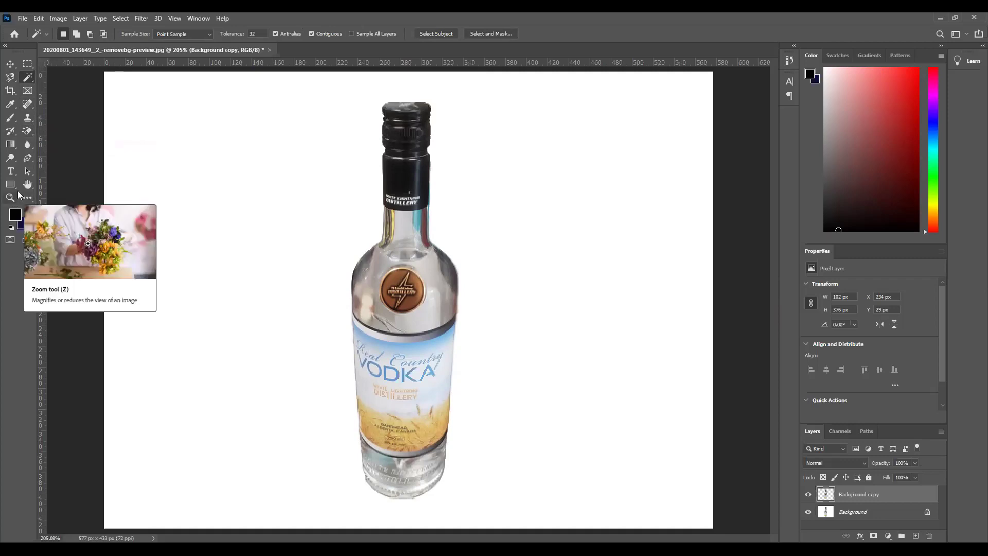
{"action": "right_click", "coordinate": [27, 80]}
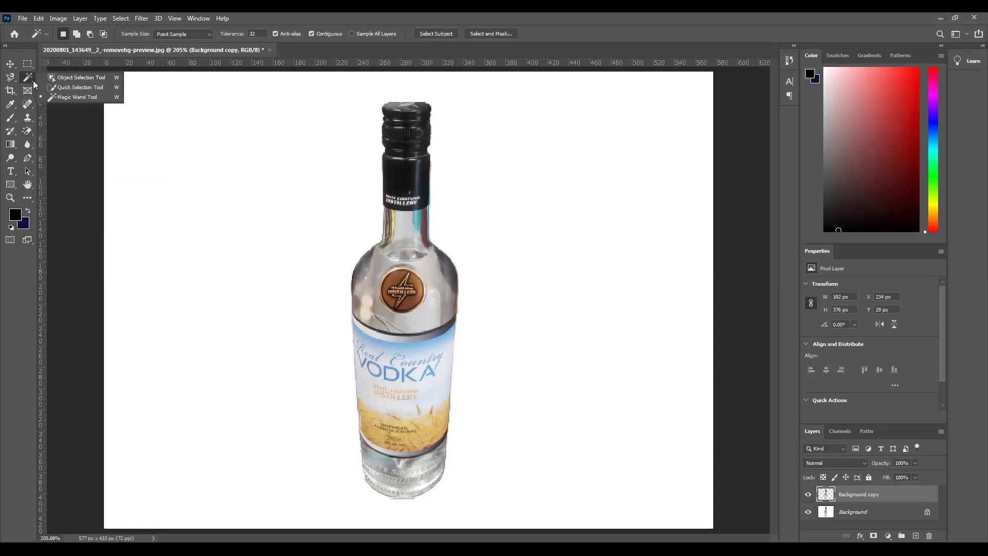
{"action": "left_click", "coordinate": [80, 99]}
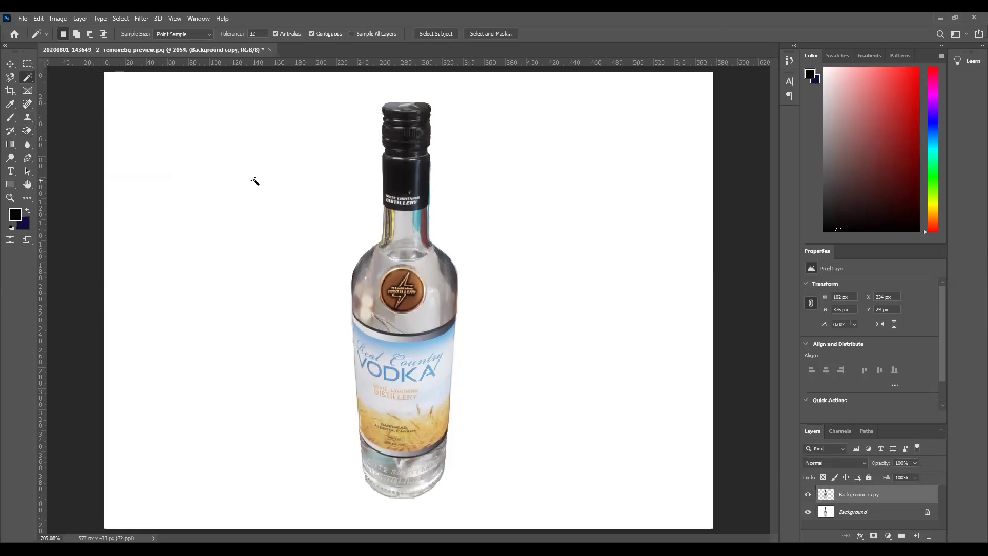
{"action": "left_click", "coordinate": [255, 180]}
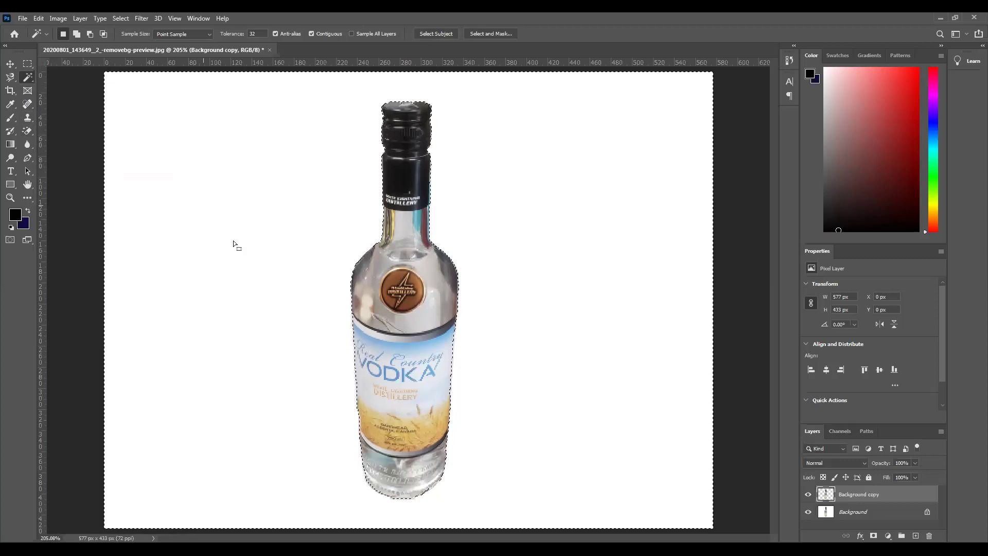
- Hide the Background layer and clear the selection around the bottle
{"action": "left_click", "coordinate": [808, 512]}
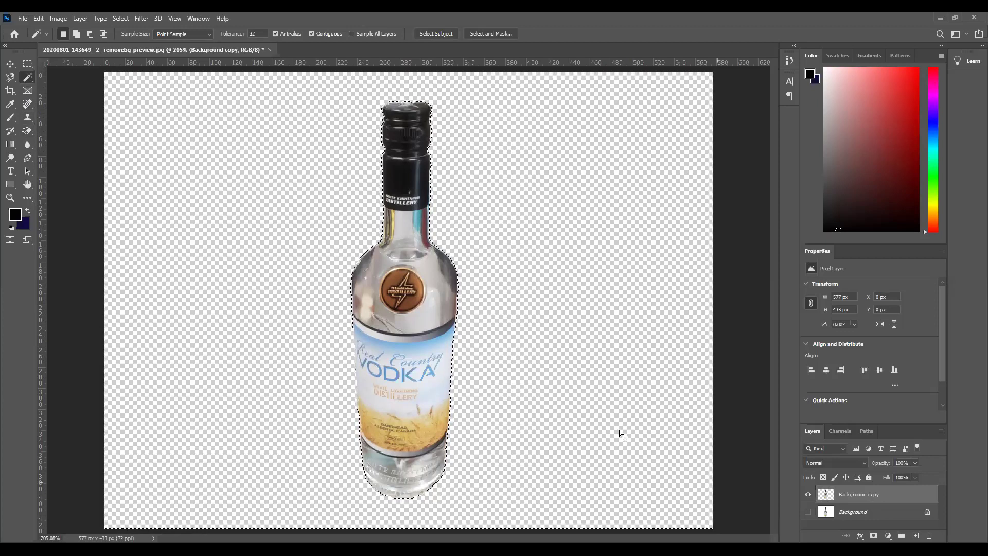
{"action": "left_click", "coordinate": [11, 67]}
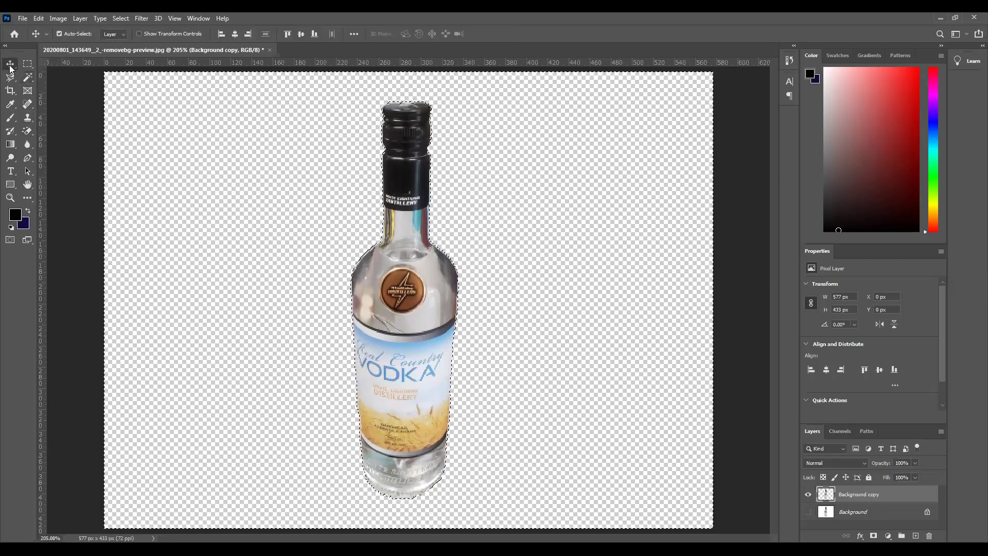
{"action": "key", "text": "ctrl+d"}
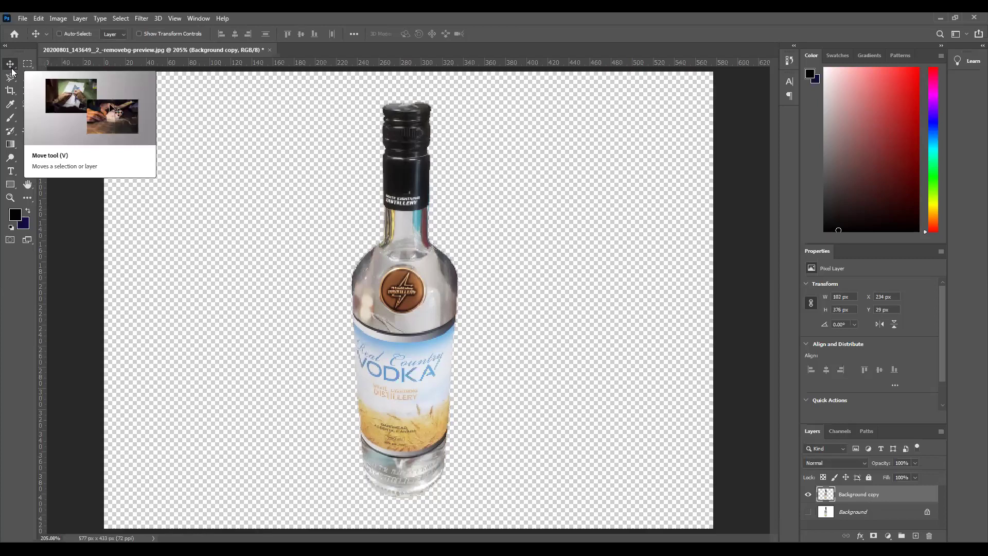
- Try moving the cut-out bottle toward the lower-left corner of the canvas and undo the move
{"action": "left_click_drag", "start_coordinate": [391, 360], "coordinate": [216, 555]}
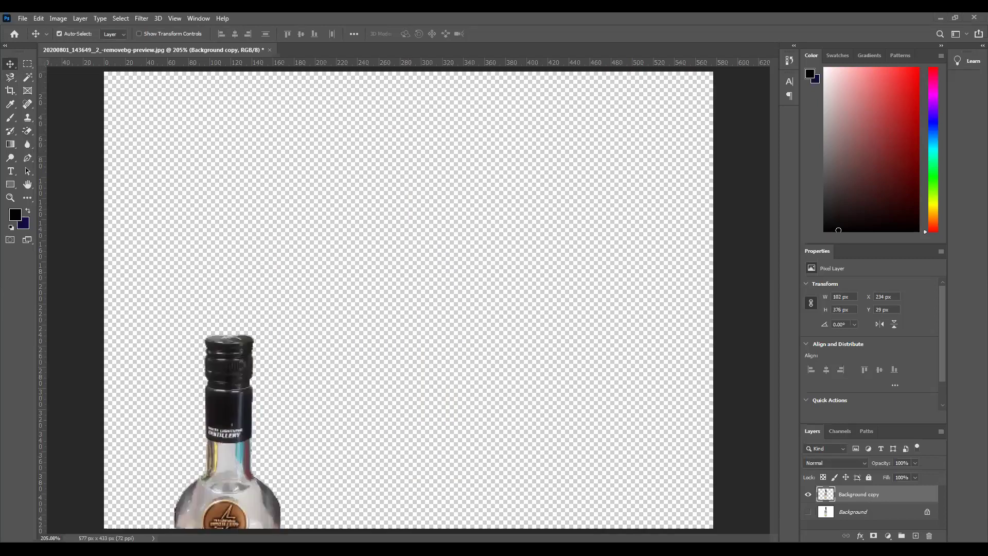
{"action": "key", "text": "ctrl+z"}
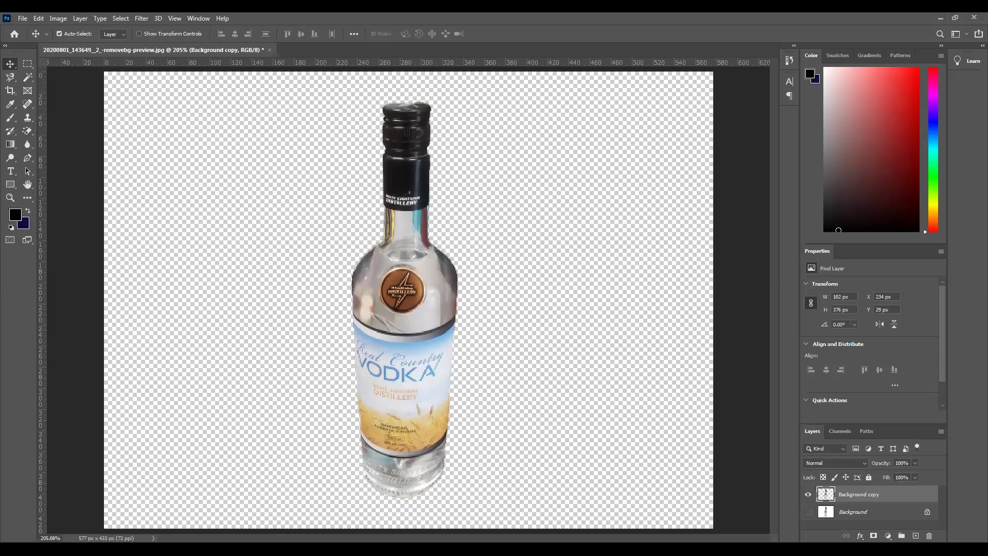
- Switch to Illustrator and move the narrow white-backed vodka bottle image to the empty area left of the dark-labelled bottle
{"action": "key", "text": "alt+Tab"}
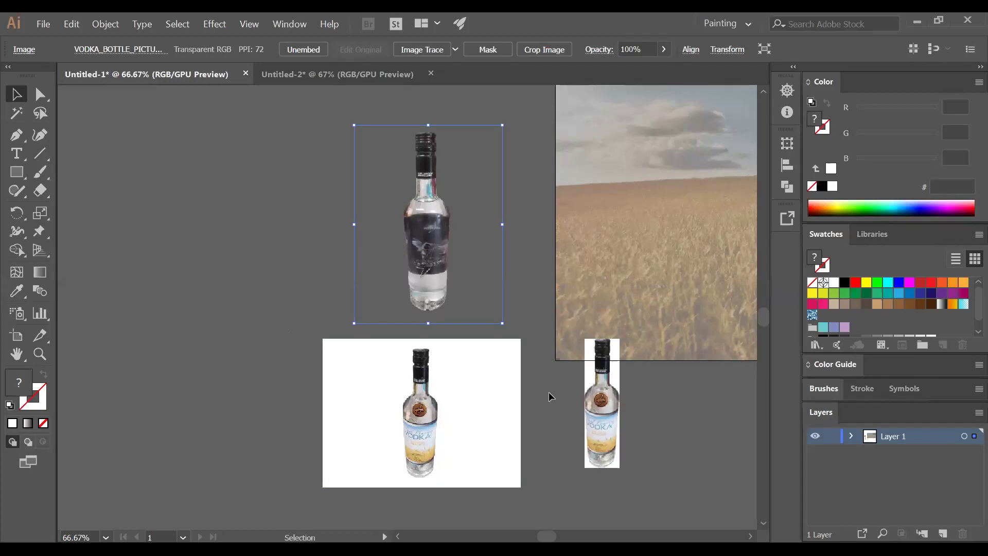
{"action": "left_click_drag", "start_coordinate": [602, 410], "coordinate": [209, 276]}
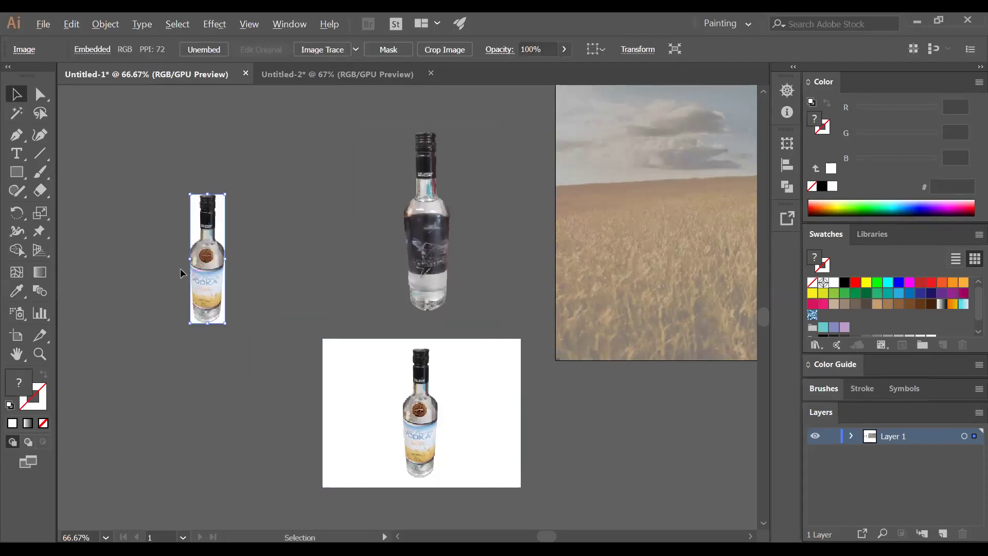
{"action": "scroll", "coordinate": [181, 271], "scroll_direction": "up", "scroll_amount": 2}
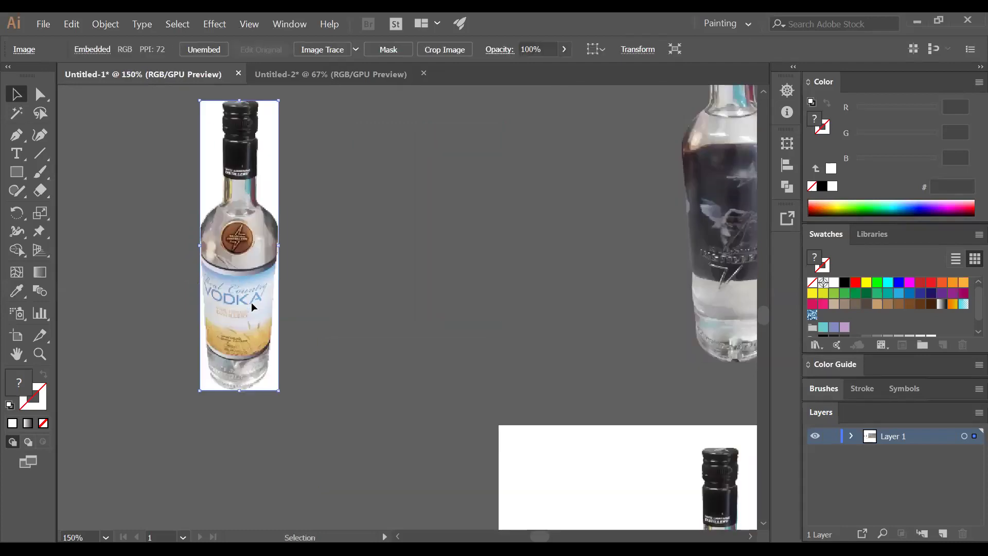
{"action": "key", "text": "ctrl+z"}
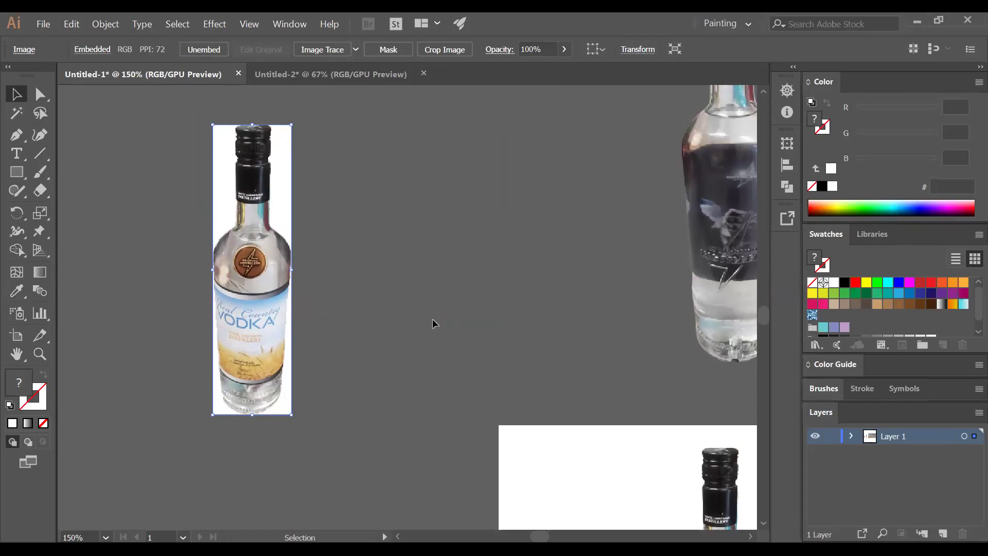
{"action": "key", "text": "Delete"}
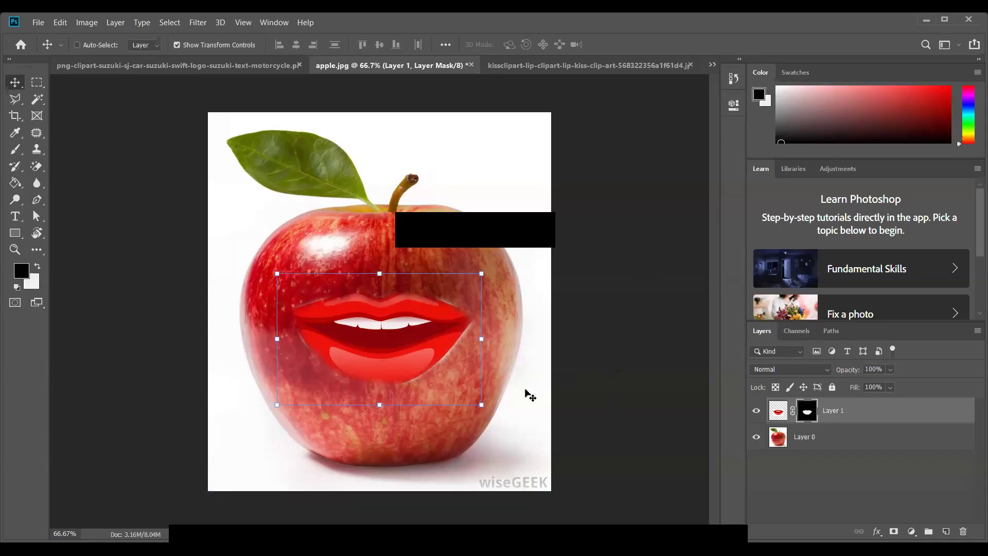
- Select the white background of Layer 0 in apple.jpg with the Magic Wand and delete it
{"action": "left_click", "coordinate": [810, 441]}
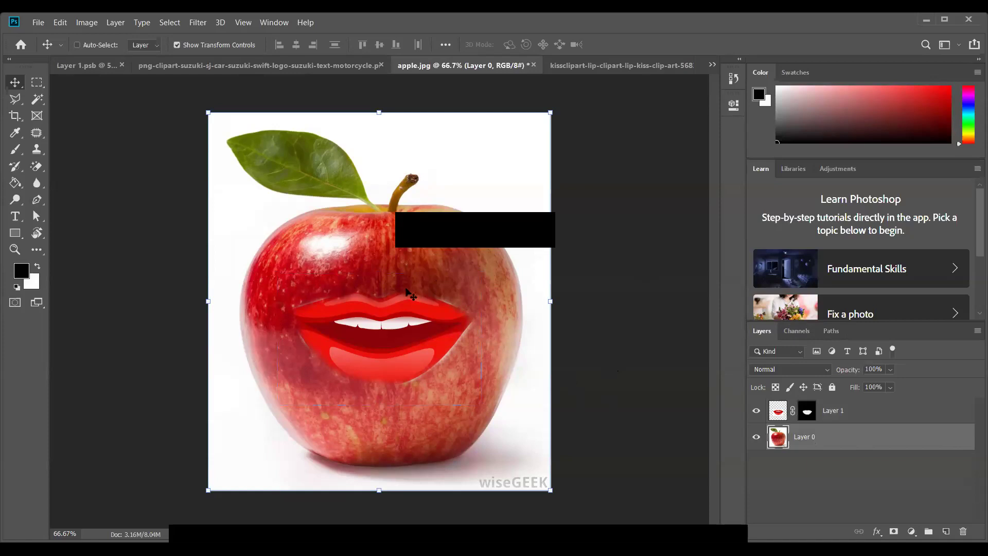
{"action": "left_click", "coordinate": [37, 99]}
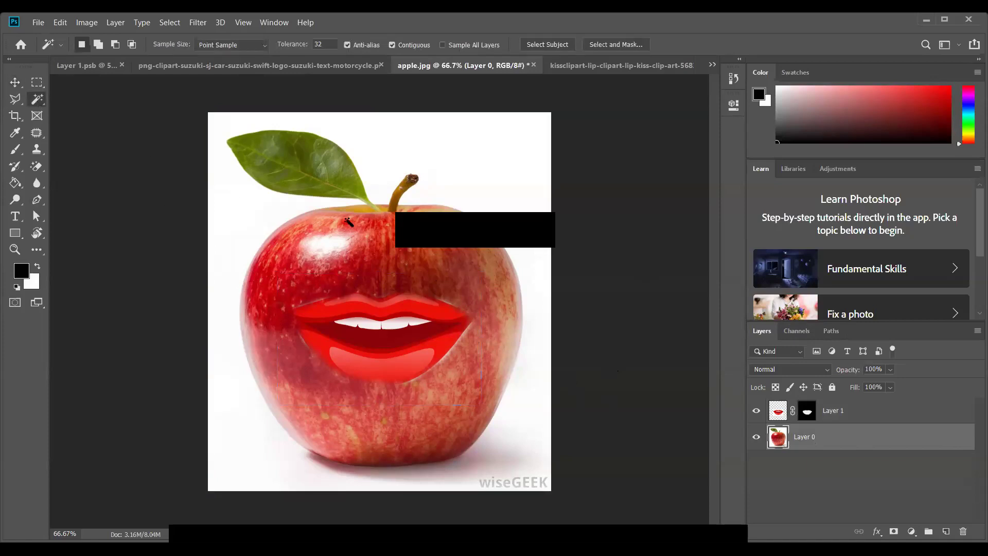
{"action": "left_click", "coordinate": [471, 187]}
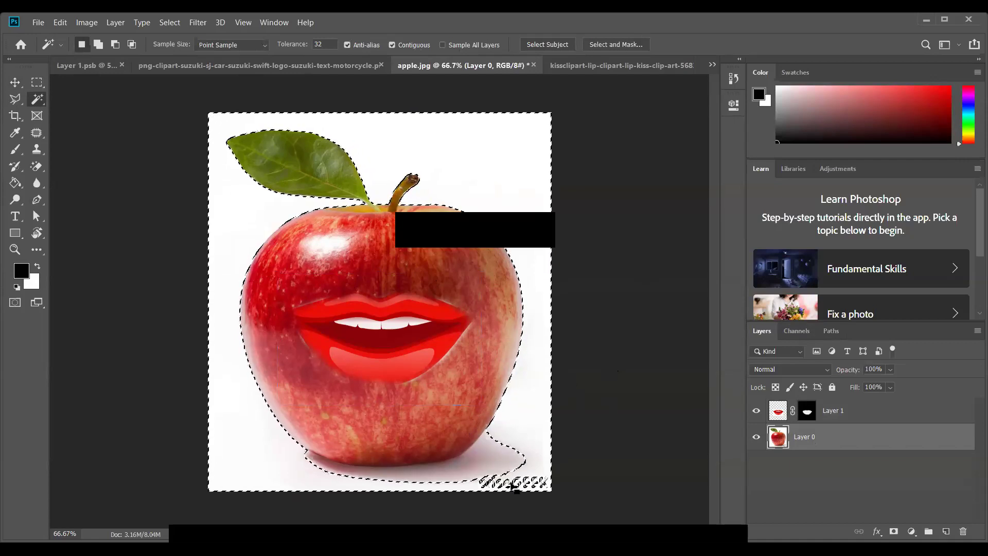
{"action": "key", "text": "Delete"}
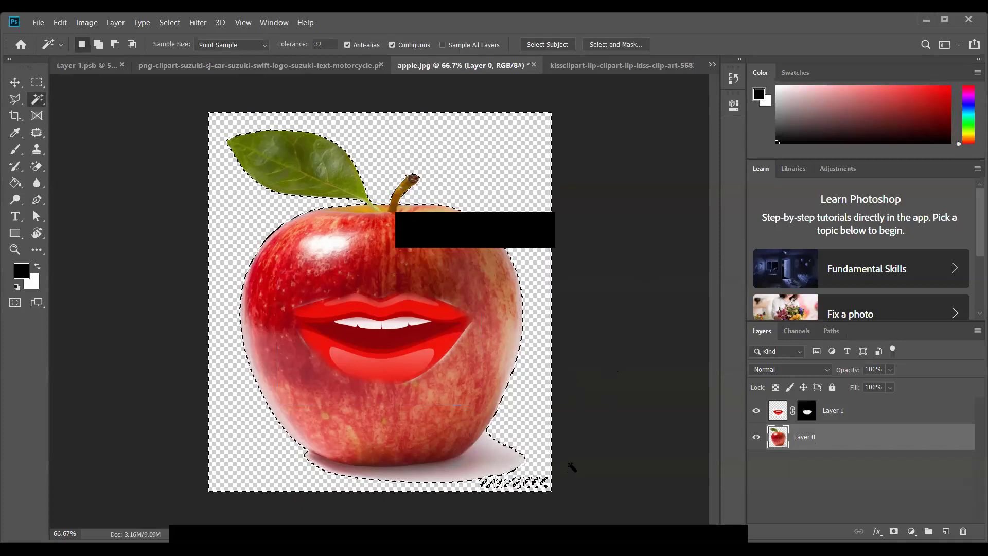
{"action": "key", "text": "ctrl+d"}
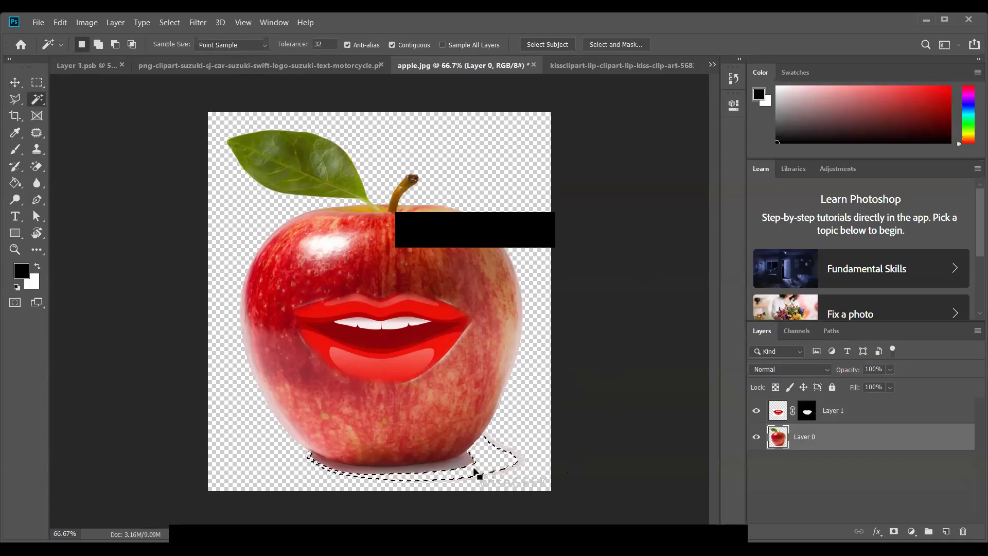
- Remove the leftover shadow and pale fringe around the apple's base and lower-left edge using Magic Wand selections
{"action": "left_click", "coordinate": [521, 465], "text": "shift"}
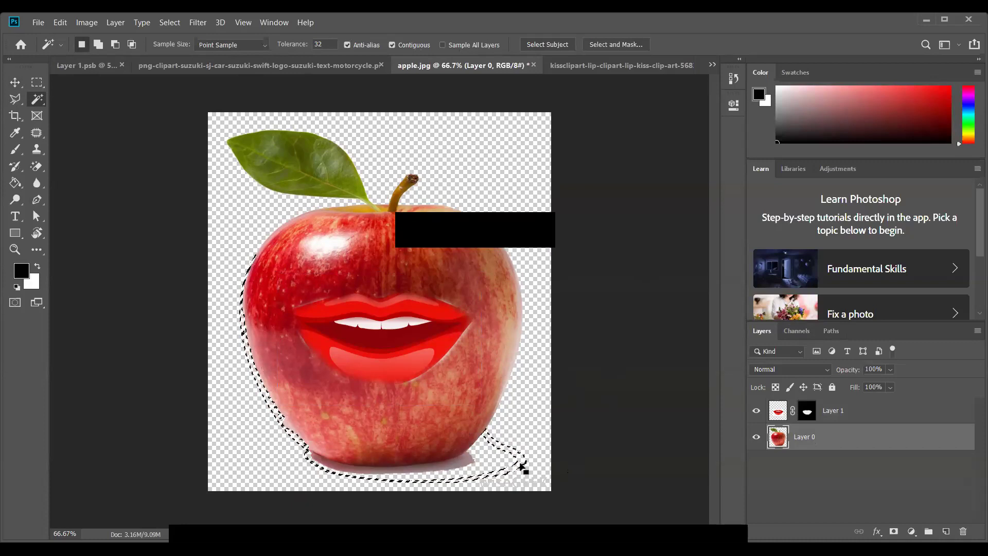
{"action": "key", "text": "ctrl+d"}
{"action": "left_click", "coordinate": [288, 423]}
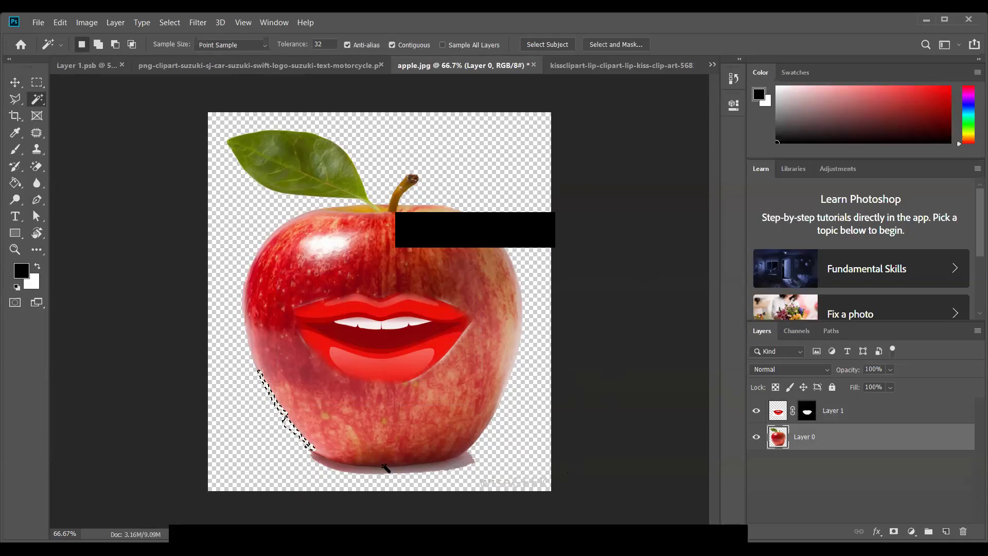
{"action": "left_click", "coordinate": [409, 470]}
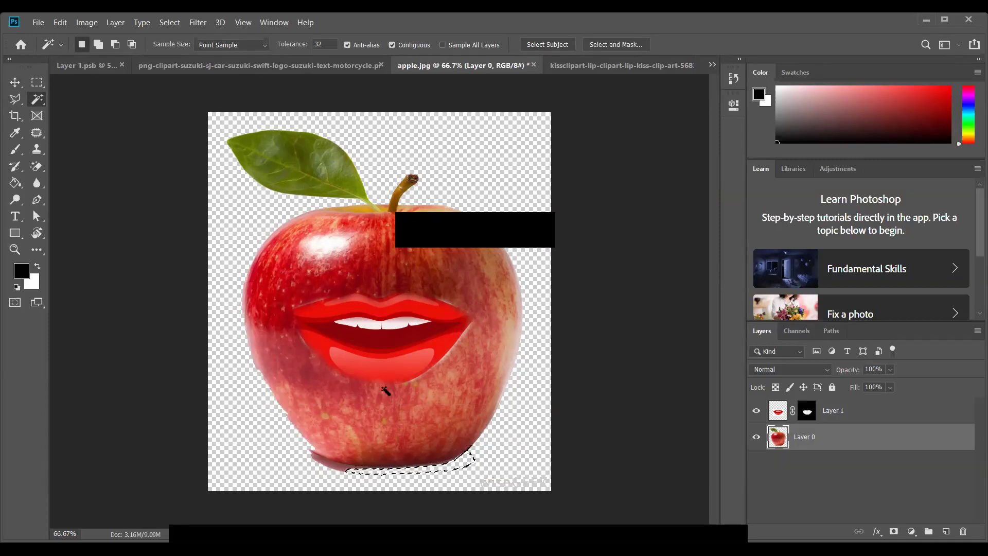
{"action": "key", "text": "Delete"}
{"action": "left_click", "coordinate": [335, 470]}
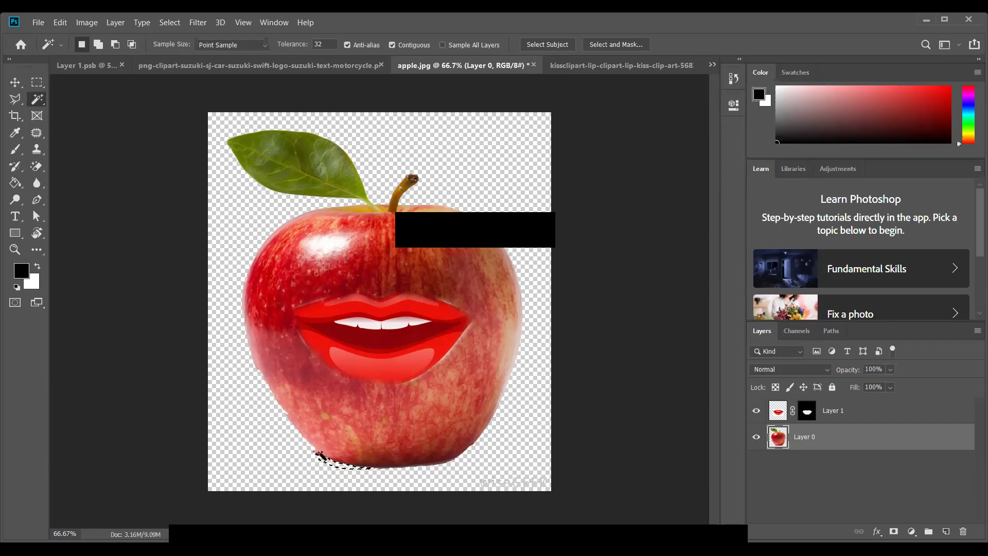
- Clear the selection and move the cut-out apple on Layer 0 toward the canvas's lower-left corner
{"action": "left_click", "coordinate": [15, 83]}
{"action": "key", "text": "ctrl"}
{"action": "key", "text": "ctrl+d"}
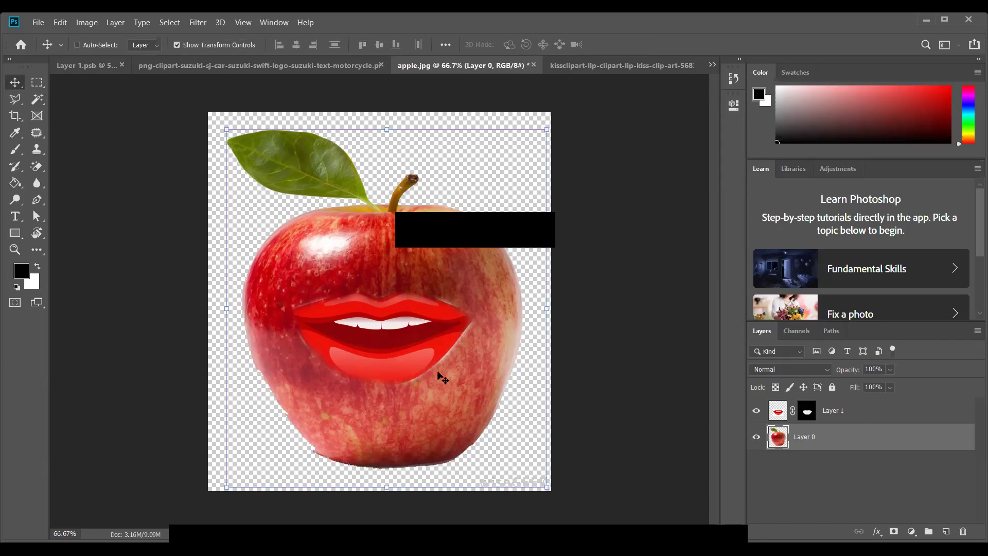
{"action": "left_click_drag", "start_coordinate": [491, 348], "coordinate": [211, 483]}
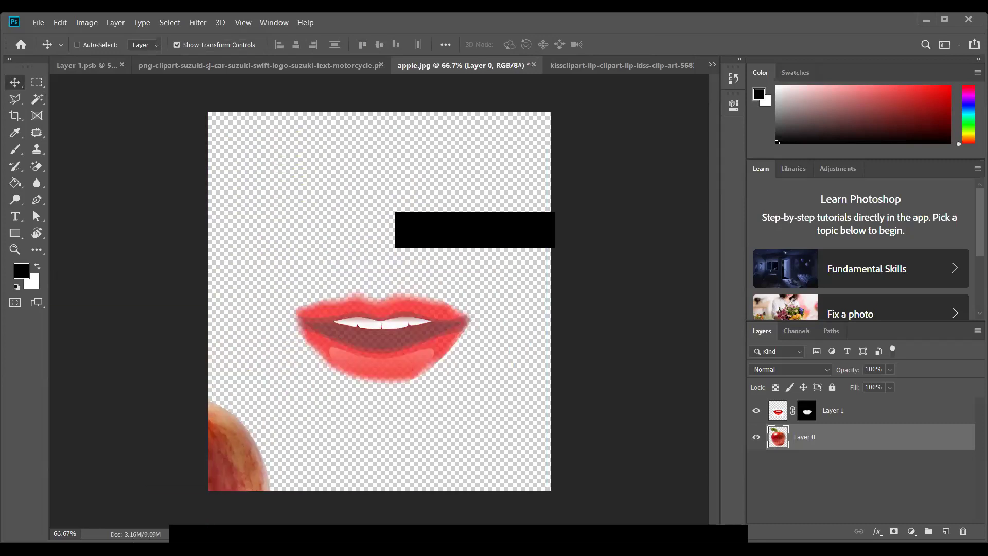
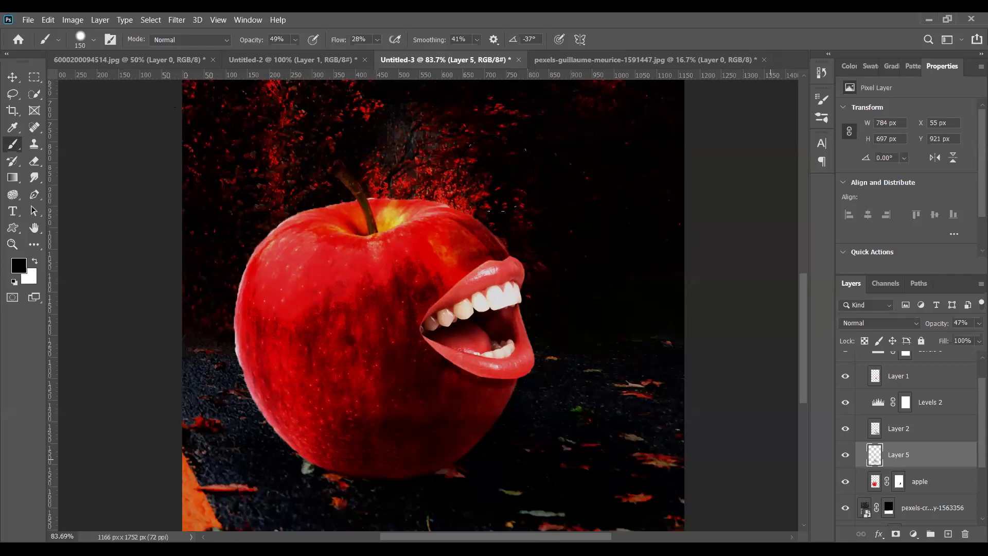
- Switch to Untitled-2 and select the snake's head on Layer 1 with the Quick Selection tool
{"action": "key", "text": "ctrl+shift+Tab"}
{"action": "scroll", "coordinate": [502, 195], "scroll_direction": "up", "scroll_amount": 1}
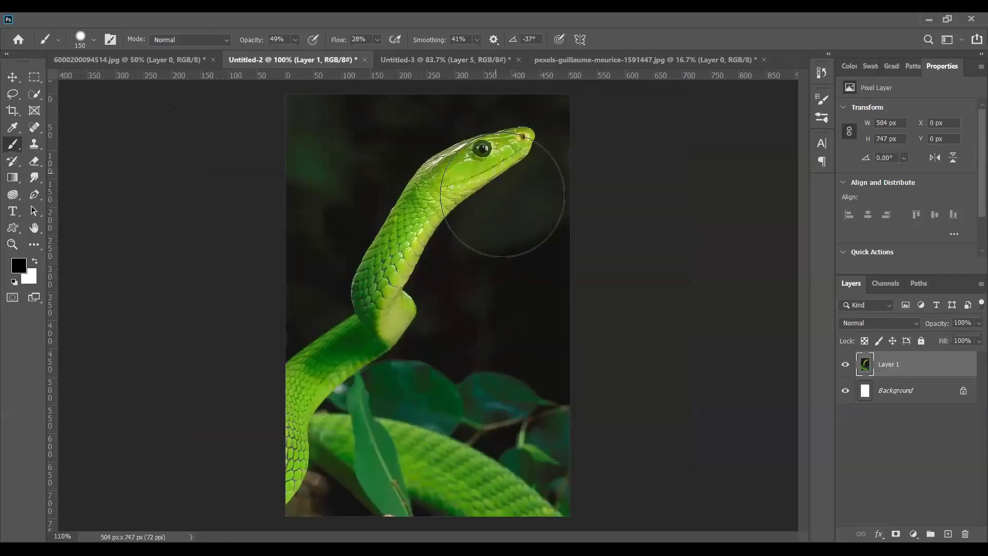
{"action": "scroll", "coordinate": [503, 195], "scroll_direction": "up", "scroll_amount": 1}
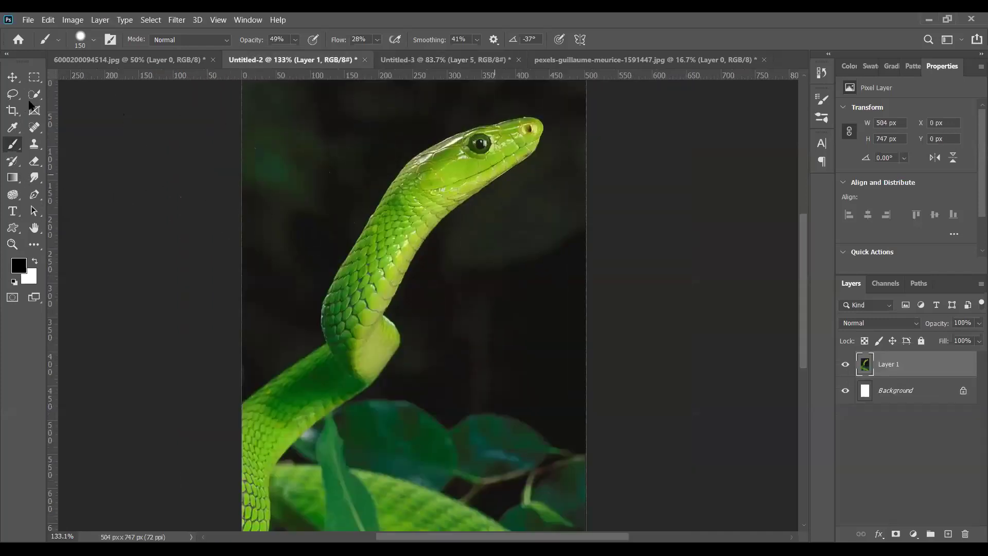
{"action": "scroll", "coordinate": [166, 119], "scroll_direction": "up", "scroll_amount": 2}
{"action": "key", "text": "w"}
{"action": "mouse_move", "coordinate": [535, 188]}
{"action": "left_mouse_down"}
{"action": "mouse_move", "coordinate": [461, 227]}
{"action": "mouse_move", "coordinate": [415, 229]}
{"action": "mouse_move", "coordinate": [381, 288]}
{"action": "mouse_move", "coordinate": [358, 278]}
{"action": "left_mouse_up"}
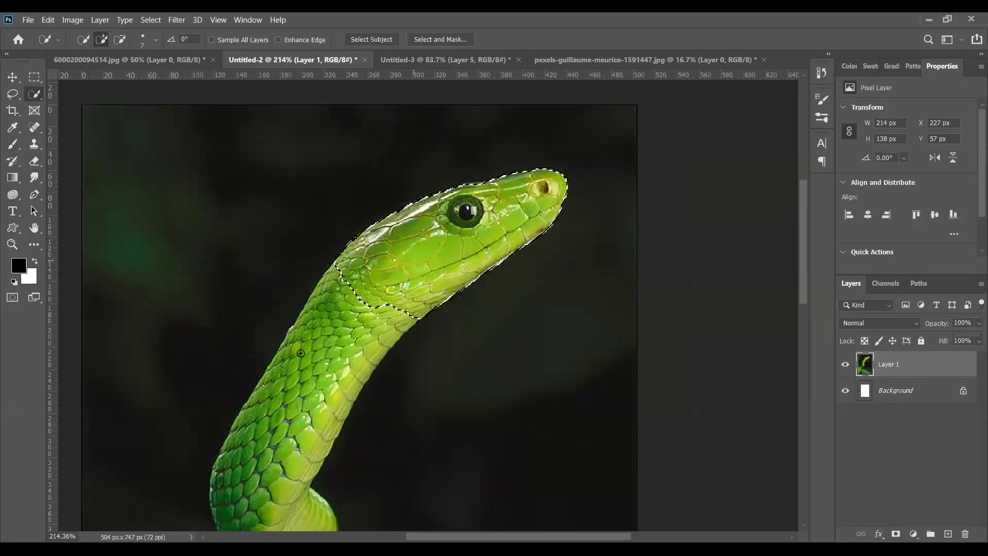
- Extend the quick selection from the snake's head along its neck and upper body to the image's left edge
{"action": "scroll", "coordinate": [301, 353], "scroll_direction": "down", "scroll_amount": 2}
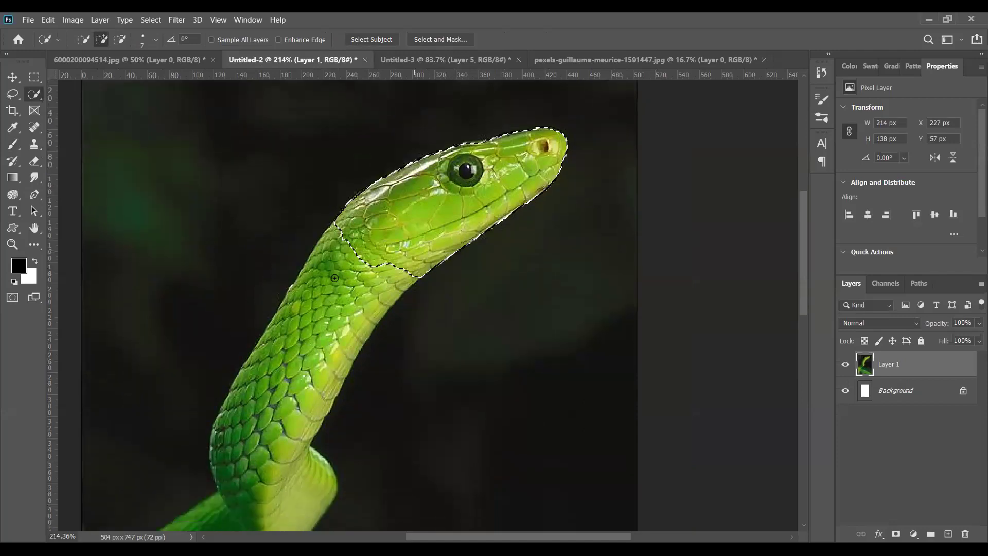
{"action": "left_click", "coordinate": [334, 277]}
{"action": "scroll", "coordinate": [334, 280], "scroll_direction": "down", "scroll_amount": 2}
{"action": "scroll", "coordinate": [285, 405], "scroll_direction": "down", "scroll_amount": 1}
{"action": "left_click_drag", "start_coordinate": [284, 407], "coordinate": [281, 419]}
{"action": "left_click_drag", "start_coordinate": [245, 457], "coordinate": [202, 497]}
{"action": "left_click", "coordinate": [182, 525]}
{"action": "scroll", "coordinate": [205, 442], "scroll_direction": "down", "scroll_amount": 1}
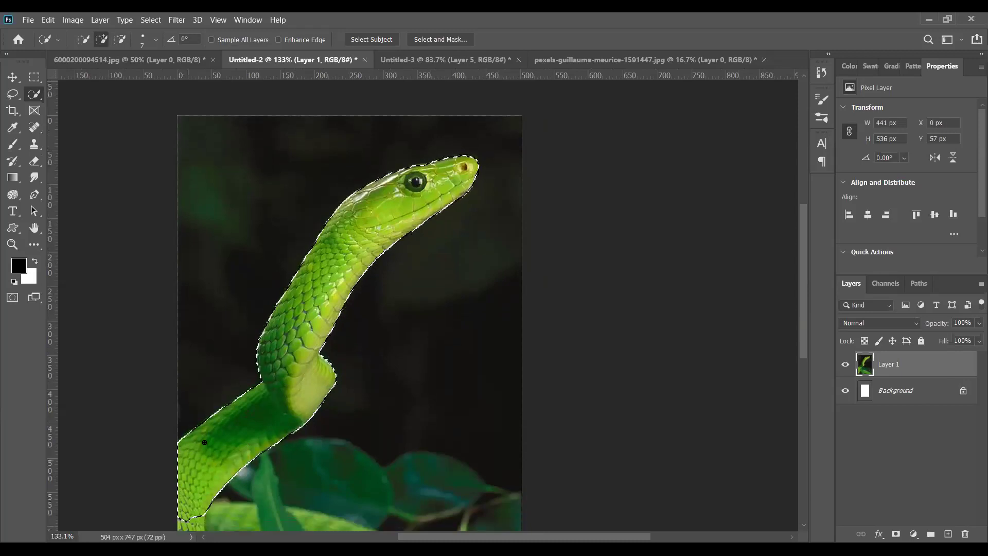
{"action": "scroll", "coordinate": [199, 435], "scroll_direction": "down", "scroll_amount": 2}
{"action": "scroll", "coordinate": [199, 350], "scroll_direction": "down", "scroll_amount": 4}
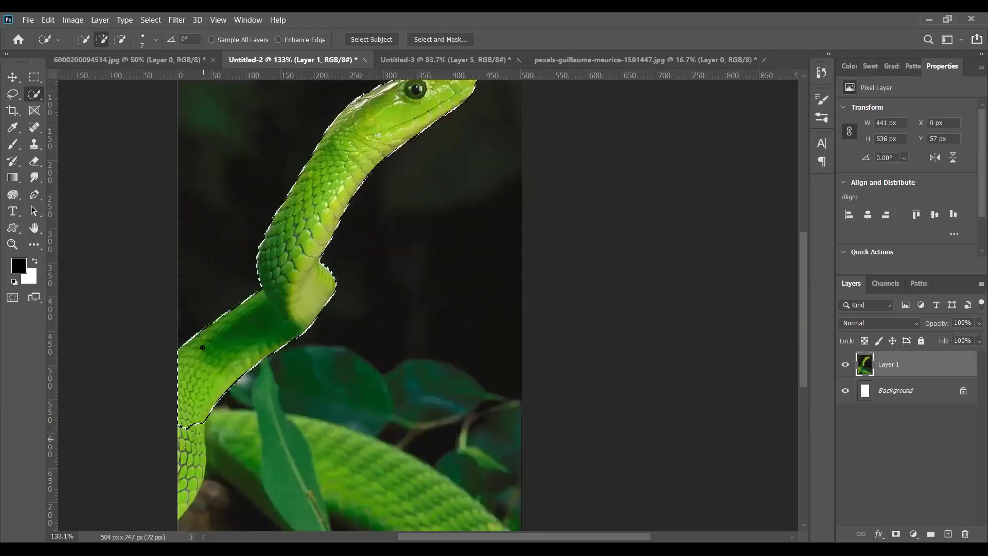
{"action": "scroll", "coordinate": [197, 355], "scroll_direction": "down", "scroll_amount": 2}
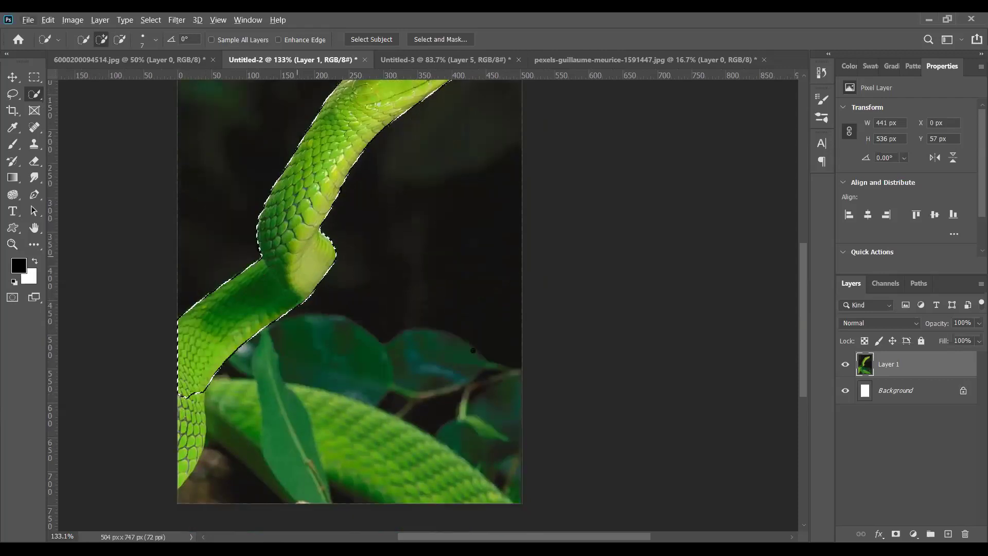
- Duplicate Layer 1, mask the copy with the snake selection and hide the original Layer 1
{"action": "left_click_drag", "start_coordinate": [906, 364], "coordinate": [947, 533]}
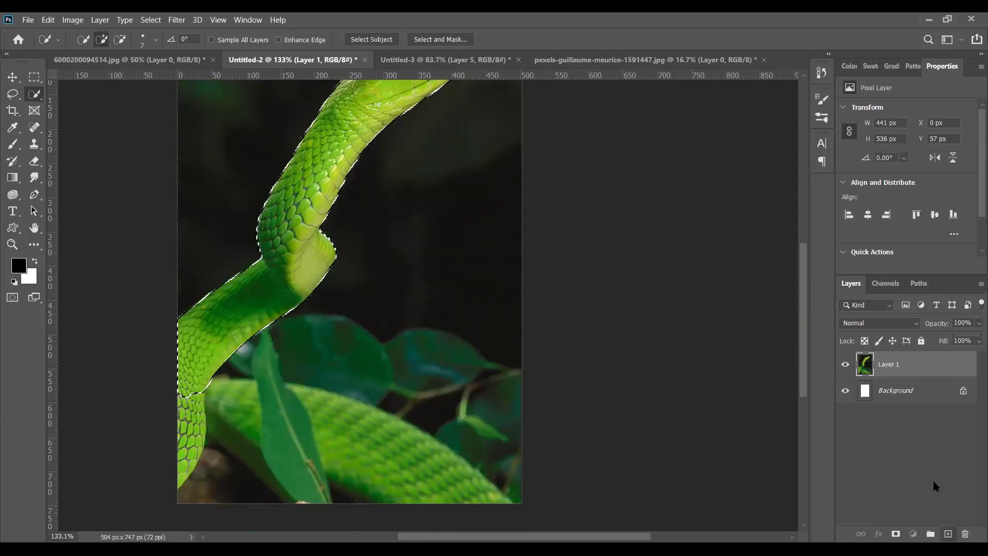
{"action": "left_click", "coordinate": [896, 535]}
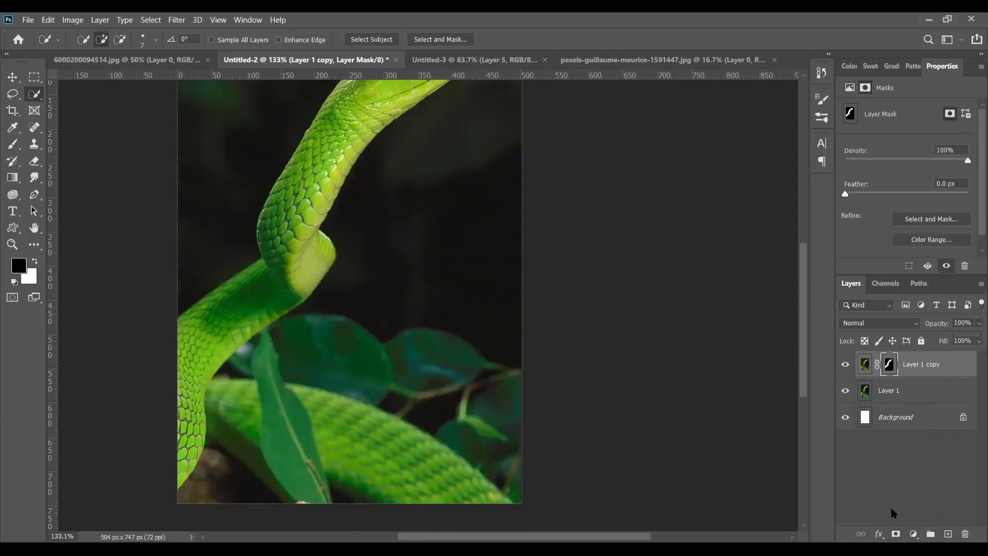
{"action": "left_click", "coordinate": [844, 390]}
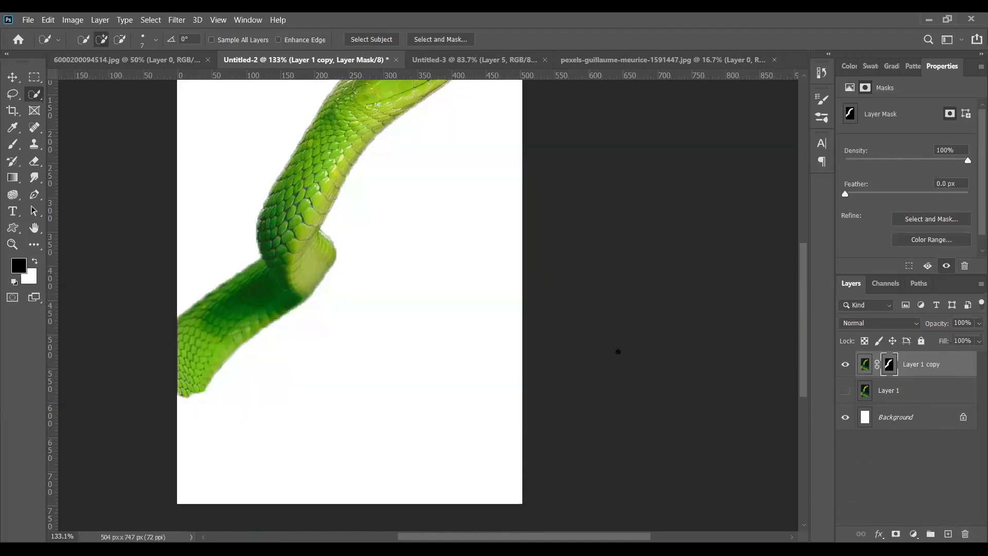
{"action": "scroll", "coordinate": [558, 337], "scroll_direction": "up", "scroll_amount": 3}
{"action": "scroll", "coordinate": [442, 308], "scroll_direction": "down", "scroll_amount": 3}
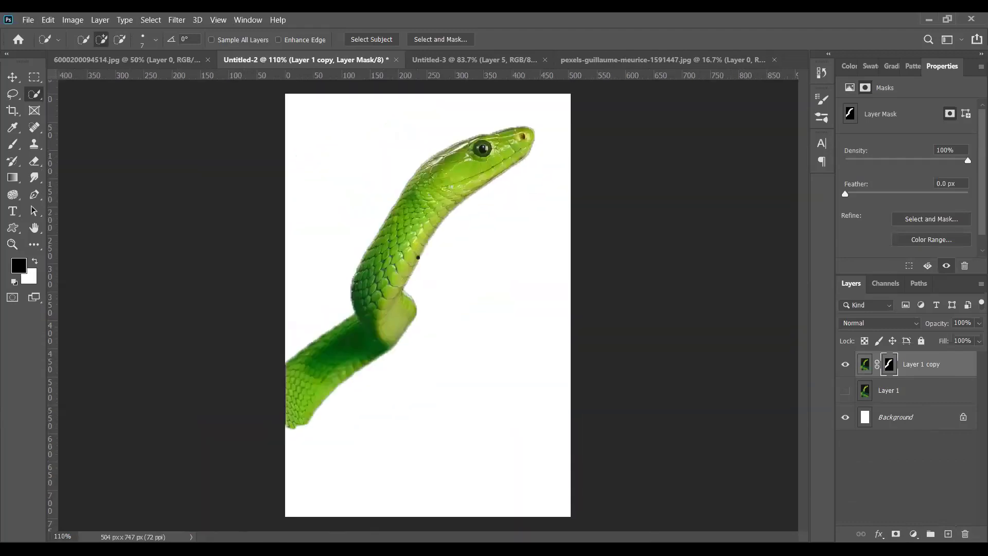
- Move the masked snake into Untitled-3, place it beside the apple's mouth and bring its layer above Group 1 copy
{"action": "left_click", "coordinate": [12, 77]}
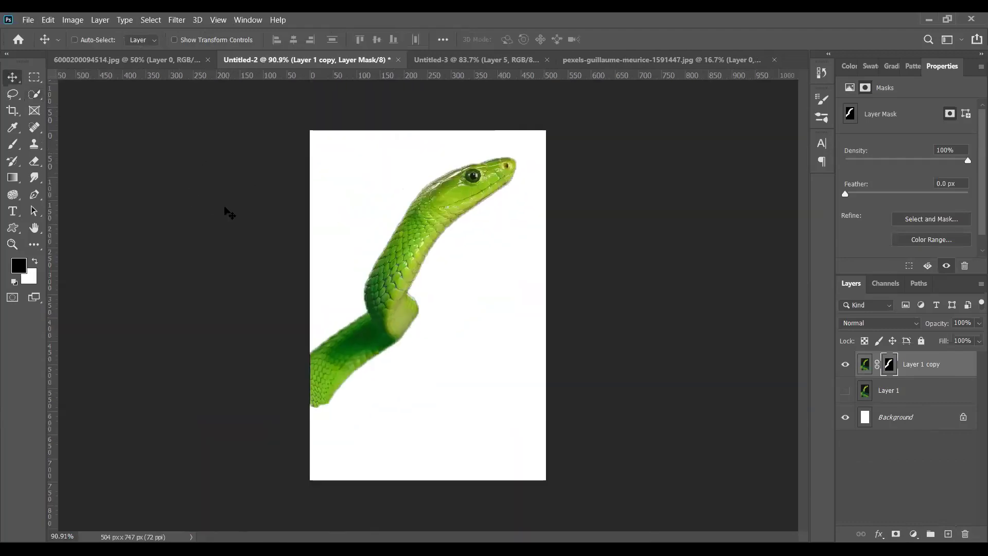
{"action": "left_click_drag", "start_coordinate": [390, 263], "coordinate": [456, 69]}
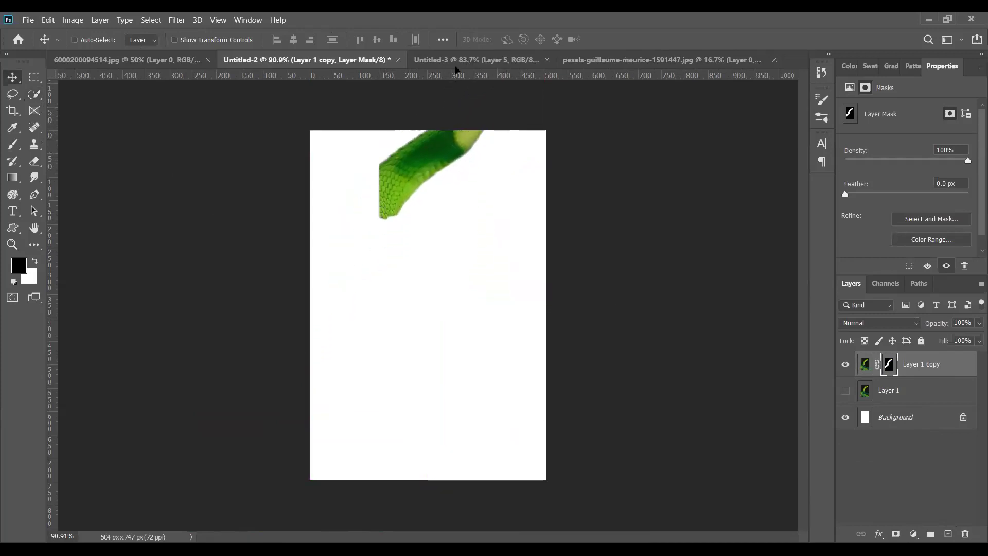
{"action": "left_click", "coordinate": [456, 62]}
{"action": "left_click_drag", "start_coordinate": [440, 322], "coordinate": [494, 281]}
{"action": "left_click_drag", "start_coordinate": [507, 246], "coordinate": [608, 220]}
{"action": "left_click_drag", "start_coordinate": [948, 486], "coordinate": [953, 355]}
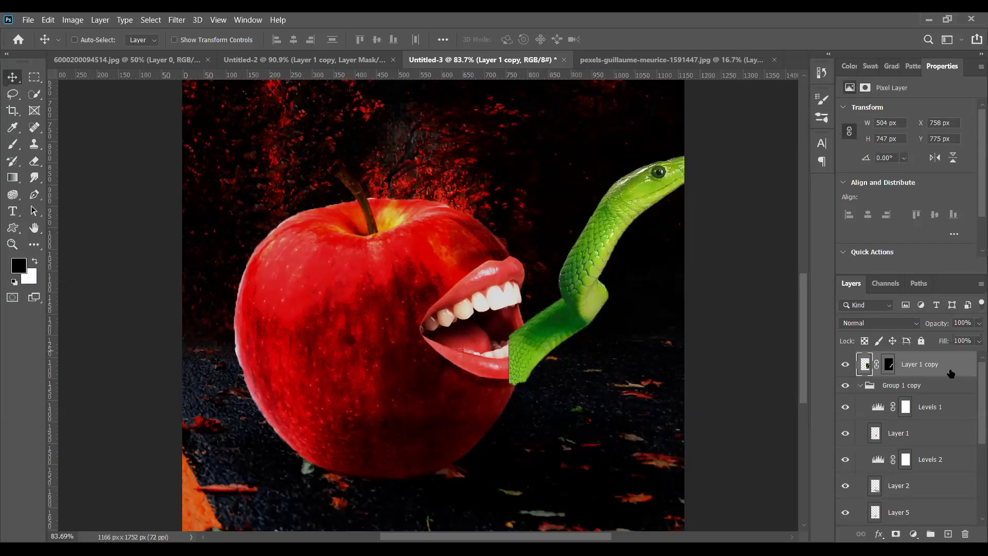
- Nudge the snake about 70 px left and 40 px up, and place its layer inside Group 1 copy directly below Levels 1
{"action": "key", "text": "shift+Left"}
{"action": "key", "text": "shift+Left"}
{"action": "key", "text": "shift+Left"}
{"action": "key", "text": "shift+Left"}
{"action": "key", "text": "shift+Left"}
{"action": "key", "text": "shift+Left"}
{"action": "key", "text": "shift+Left"}
{"action": "key", "text": "shift+Up"}
{"action": "key", "text": "shift+Up"}
{"action": "key", "text": "shift+Up"}
{"action": "key", "text": "shift+Up"}
{"action": "left_click_drag", "start_coordinate": [946, 409], "coordinate": [943, 423]}
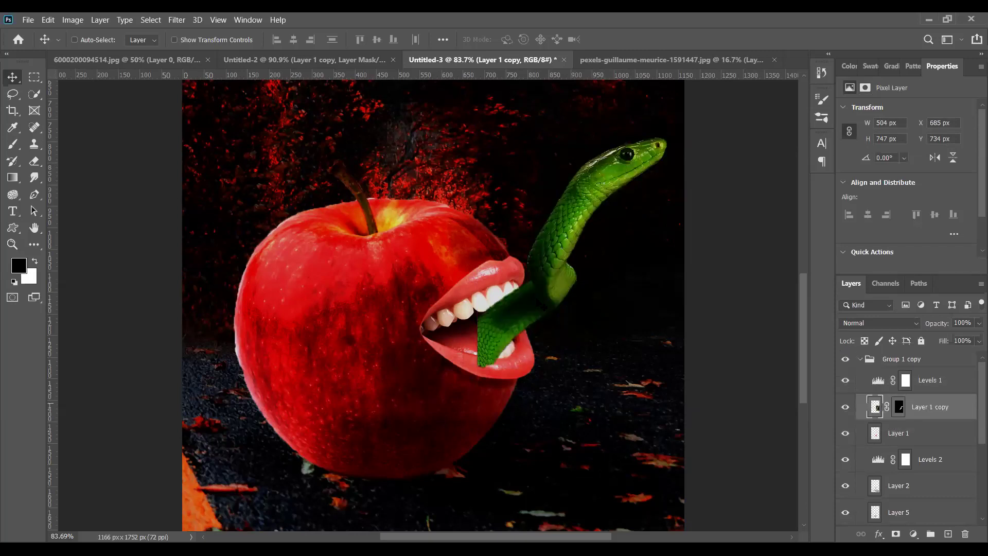
- Position the snake so it comes out of the mouth, rotated about 36° and scaled to about 92%
{"action": "left_click_drag", "start_coordinate": [537, 242], "coordinate": [473, 266]}
{"action": "key", "text": "ctrl+t"}
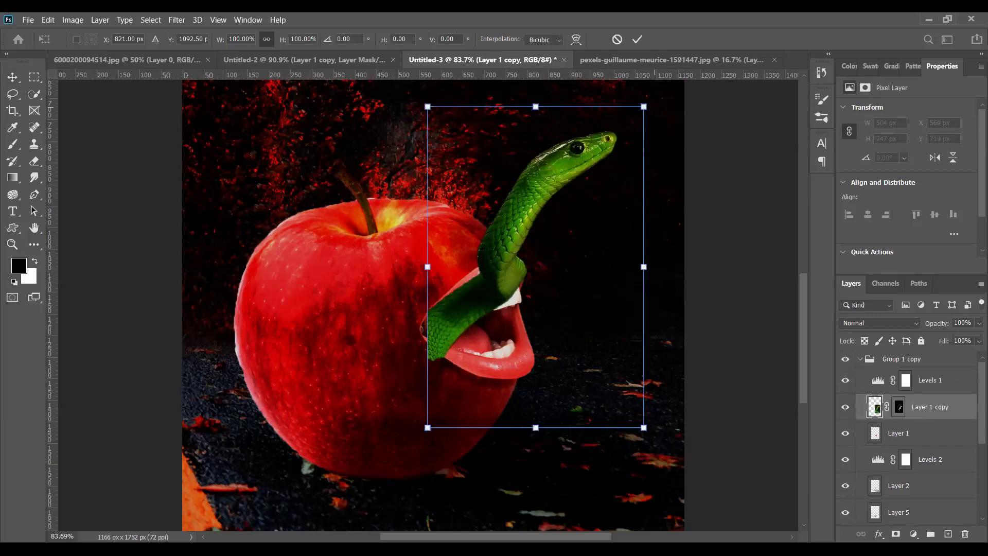
{"action": "left_click_drag", "start_coordinate": [654, 437], "coordinate": [550, 489]}
{"action": "left_click_drag", "start_coordinate": [557, 212], "coordinate": [566, 262]}
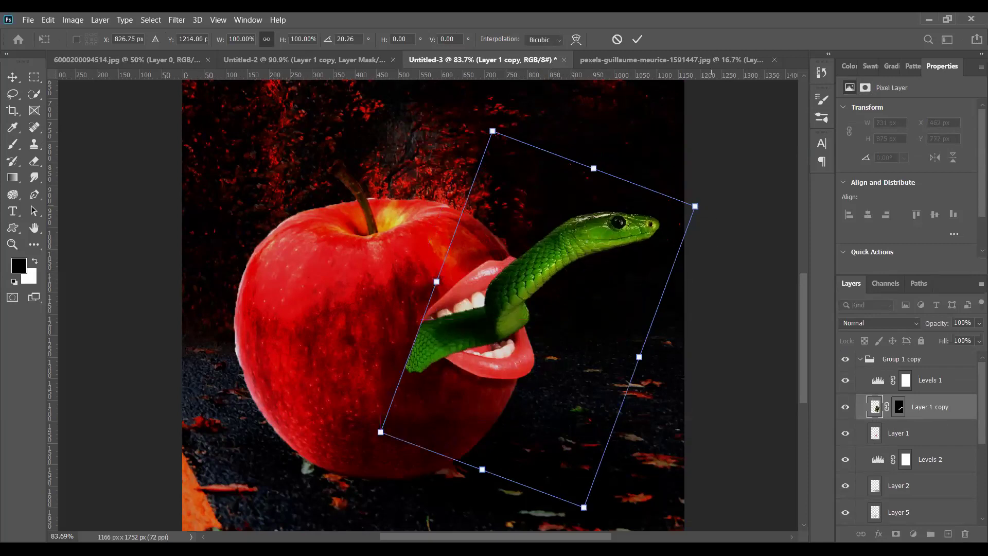
{"action": "left_click_drag", "start_coordinate": [704, 202], "coordinate": [729, 256]}
{"action": "left_click_drag", "start_coordinate": [600, 255], "coordinate": [599, 285]}
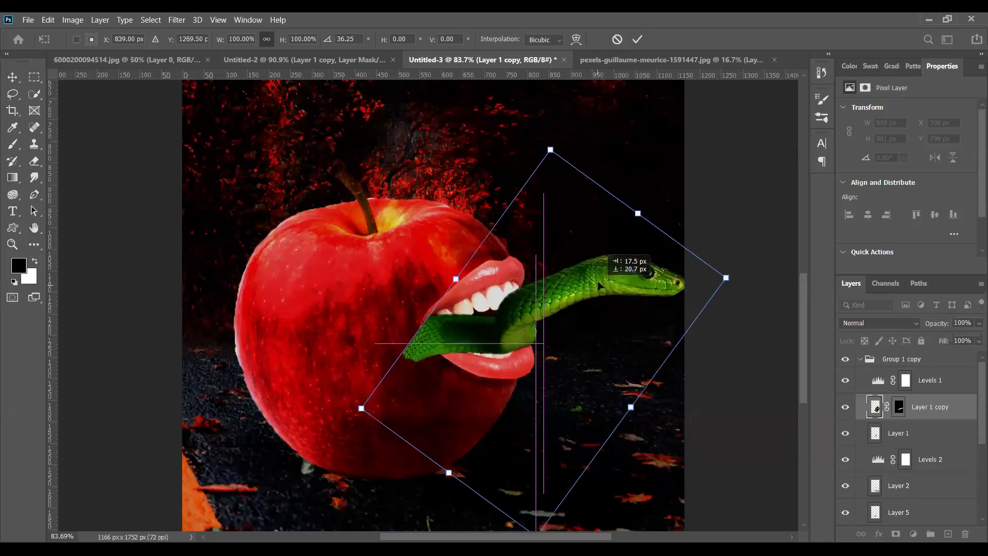
{"action": "key", "text": "ctrl+z"}
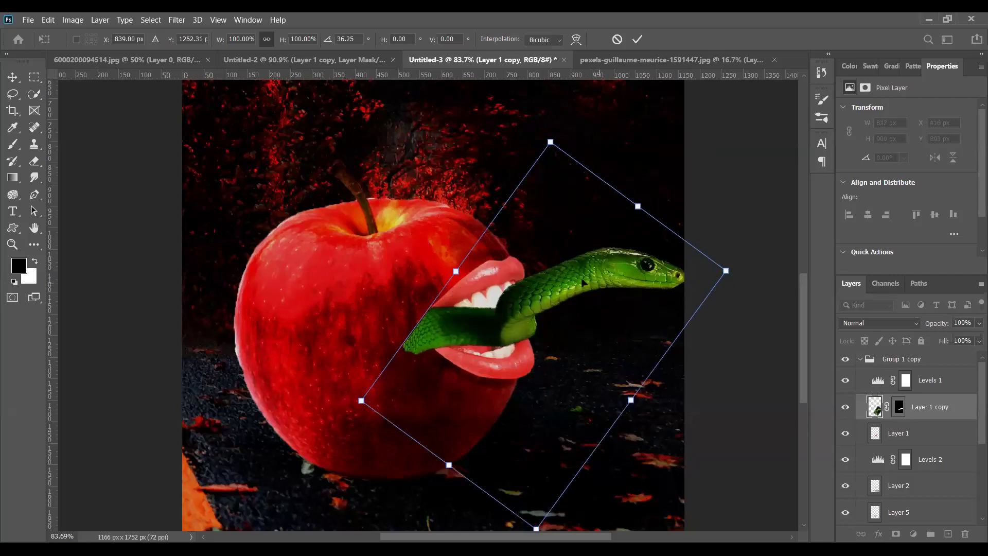
{"action": "left_click_drag", "start_coordinate": [589, 276], "coordinate": [593, 276]}
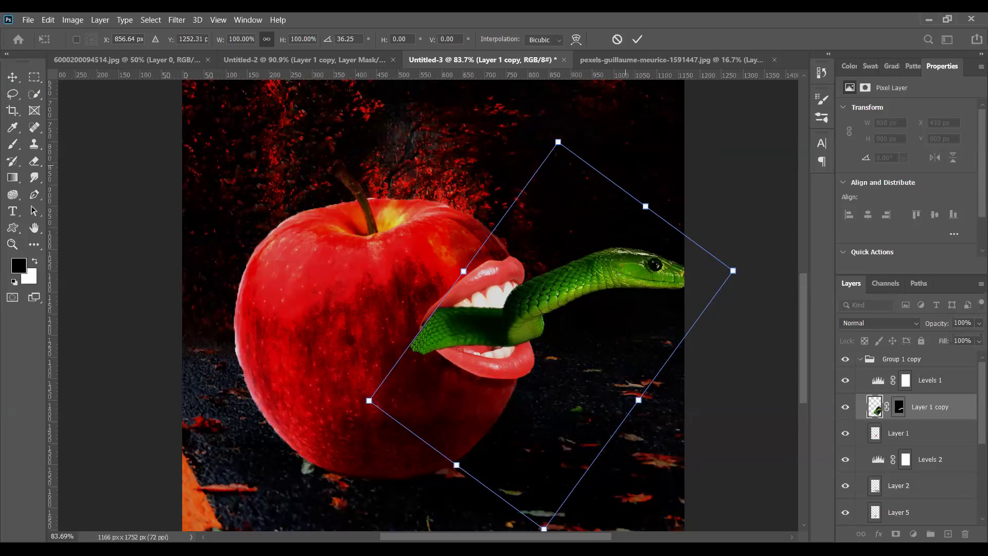
{"action": "left_click_drag", "start_coordinate": [618, 266], "coordinate": [611, 267]}
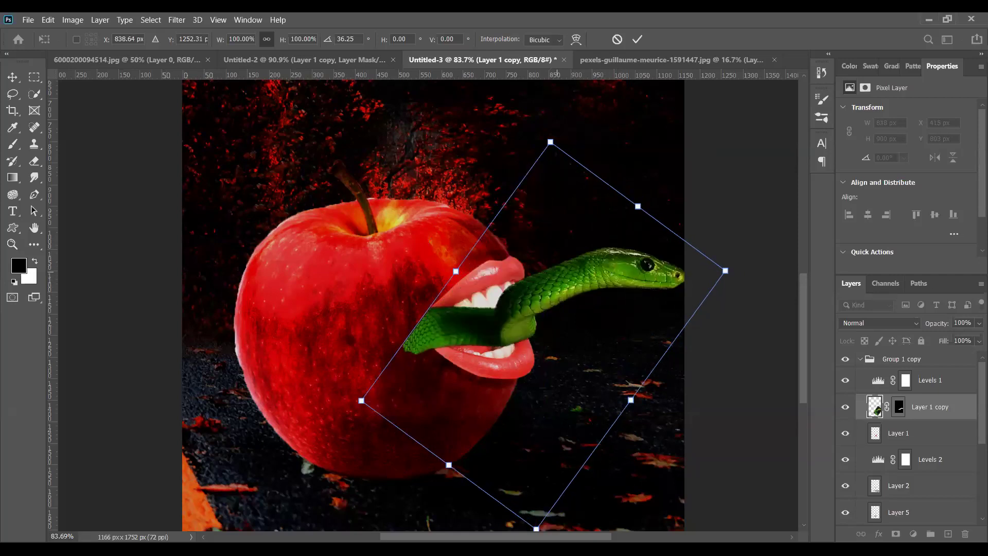
{"action": "left_click_drag", "start_coordinate": [572, 274], "coordinate": [575, 272]}
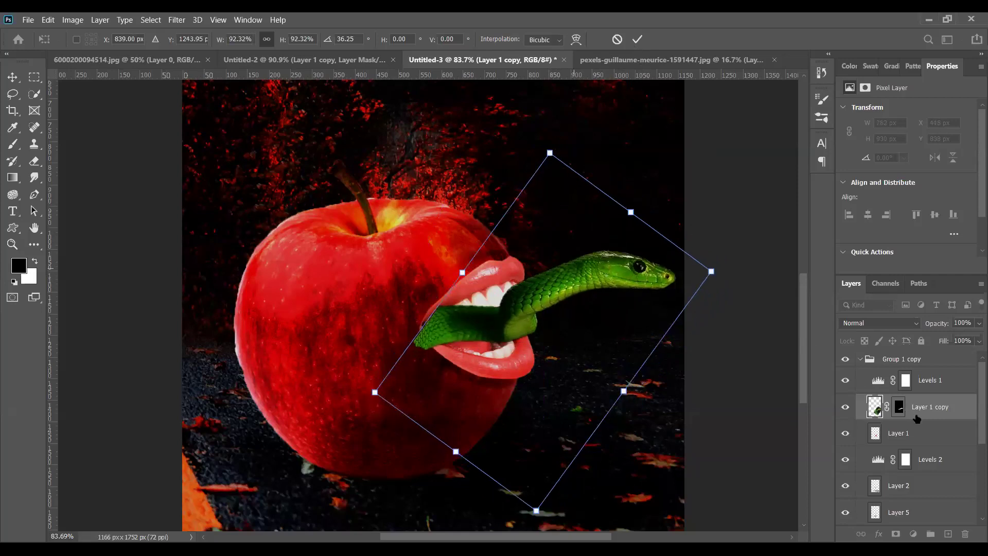
{"action": "key", "text": "Return"}
- Check Layer 1 by toggling its visibility, and activate the layer mask of Layer 1 copy for brushing
{"action": "scroll", "coordinate": [926, 424], "scroll_direction": "down", "scroll_amount": 2}
{"action": "scroll", "coordinate": [939, 451], "scroll_direction": "down", "scroll_amount": 1}
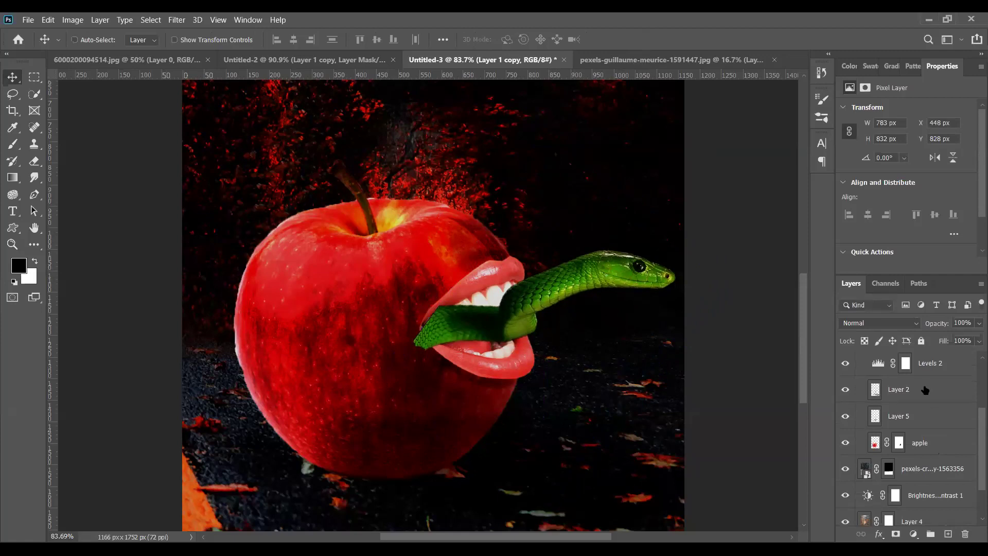
{"action": "scroll", "coordinate": [906, 412], "scroll_direction": "up", "scroll_amount": 3}
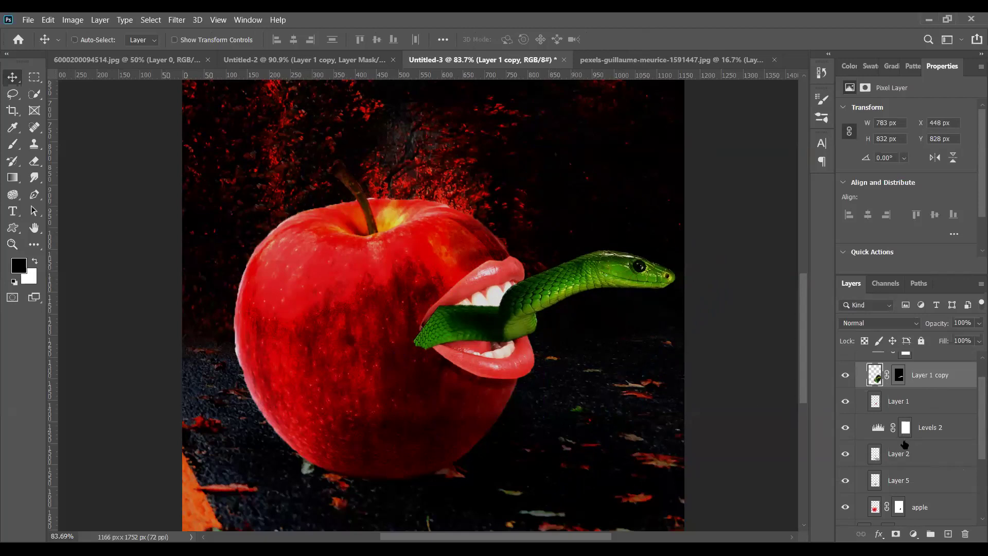
{"action": "scroll", "coordinate": [897, 437], "scroll_direction": "down", "scroll_amount": 1}
{"action": "scroll", "coordinate": [895, 434], "scroll_direction": "up", "scroll_amount": 1}
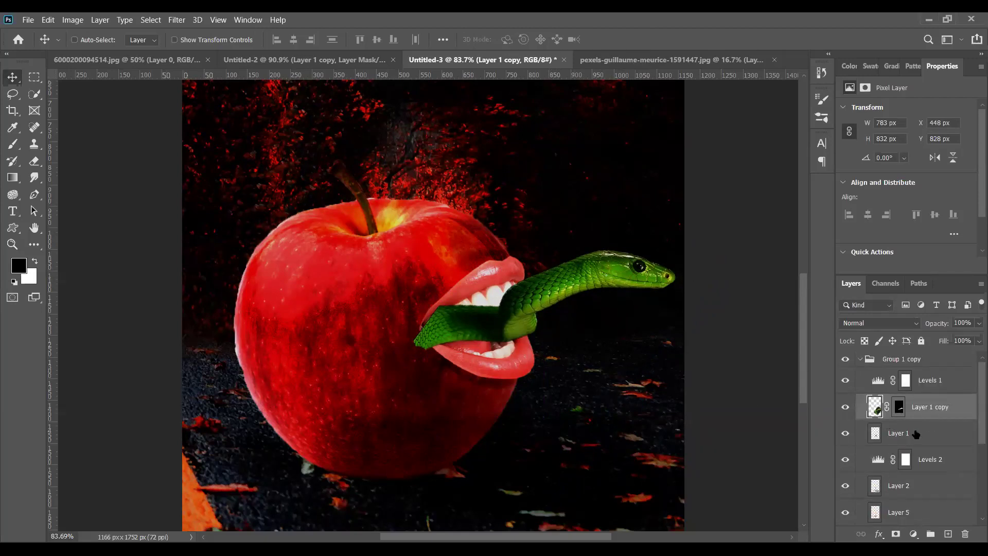
{"action": "left_click", "coordinate": [904, 434]}
{"action": "left_click", "coordinate": [845, 433]}
{"action": "left_click", "coordinate": [845, 433]}
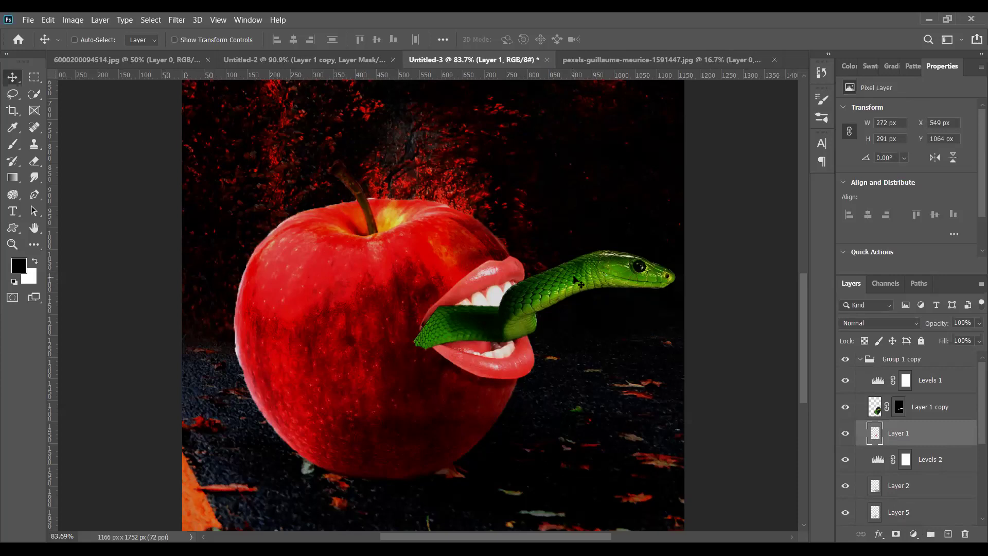
{"action": "left_click", "coordinate": [898, 406]}
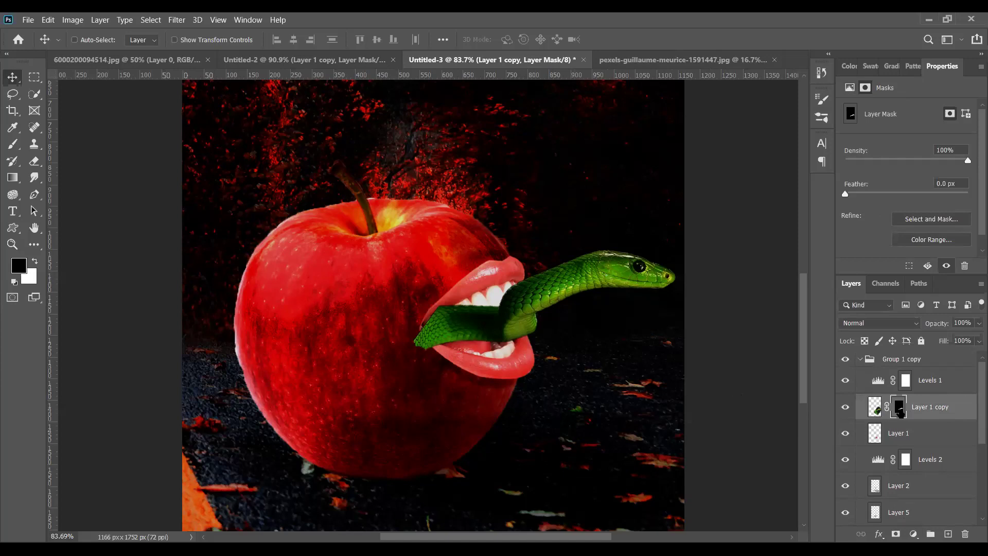
{"action": "scroll", "coordinate": [358, 334], "scroll_direction": "up", "scroll_amount": 1}
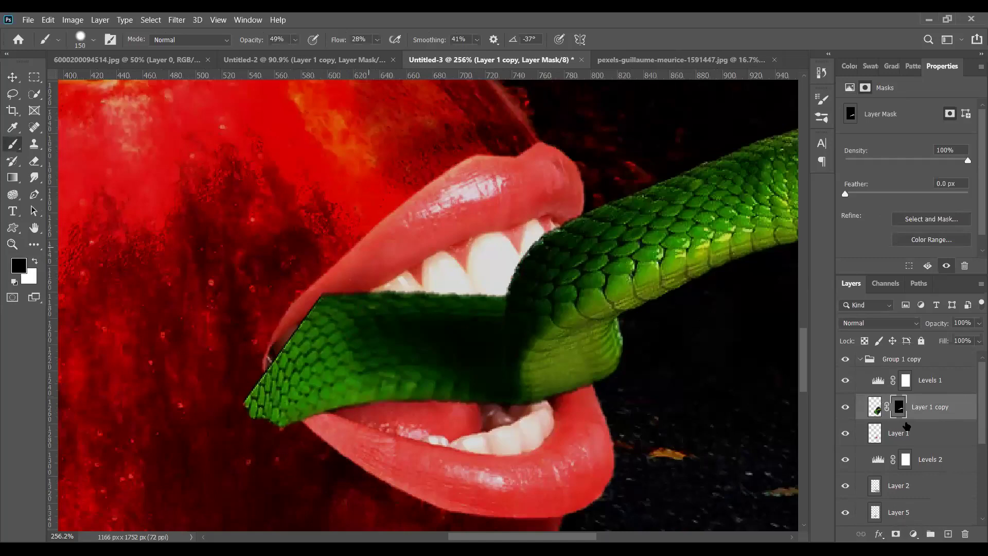
{"action": "scroll", "coordinate": [900, 453], "scroll_direction": "down", "scroll_amount": 3}
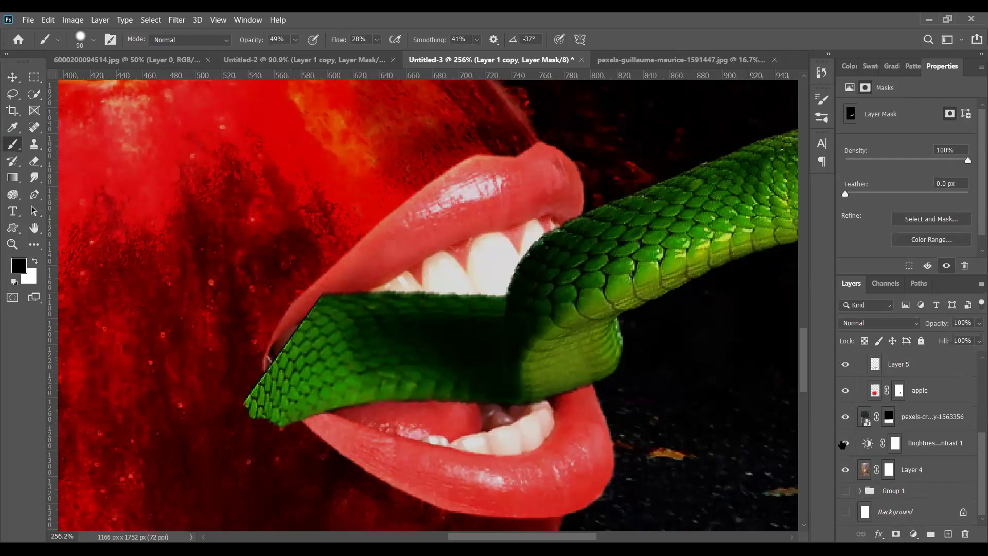
{"action": "scroll", "coordinate": [850, 471], "scroll_direction": "up", "scroll_amount": 3}
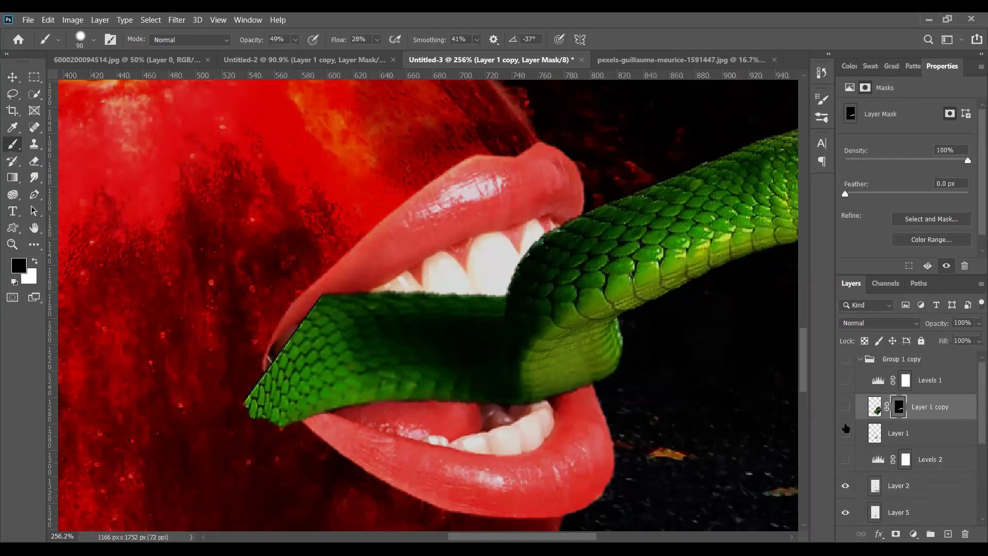
{"action": "left_click", "coordinate": [913, 406]}
{"action": "key", "text": "ctrl+z"}
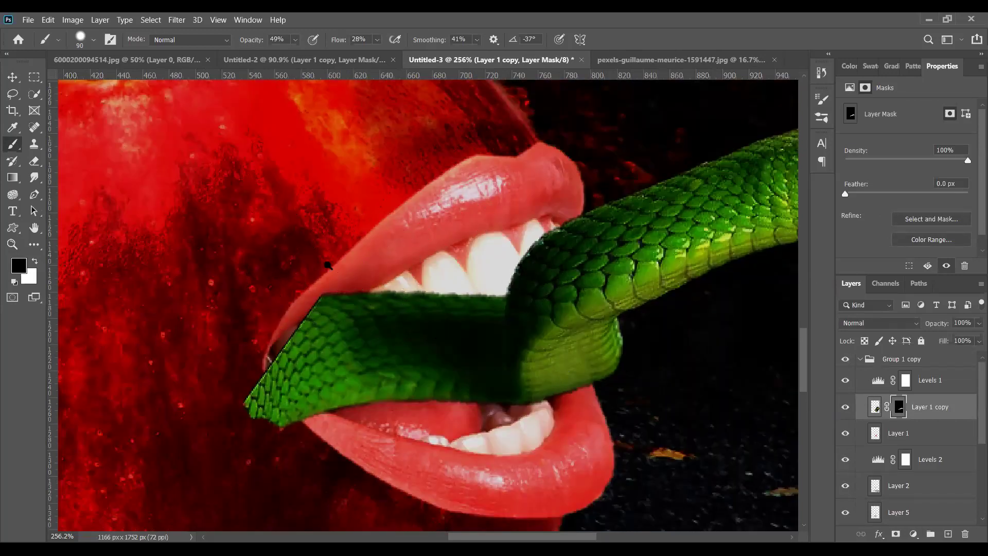
{"action": "key", "text": "z"}
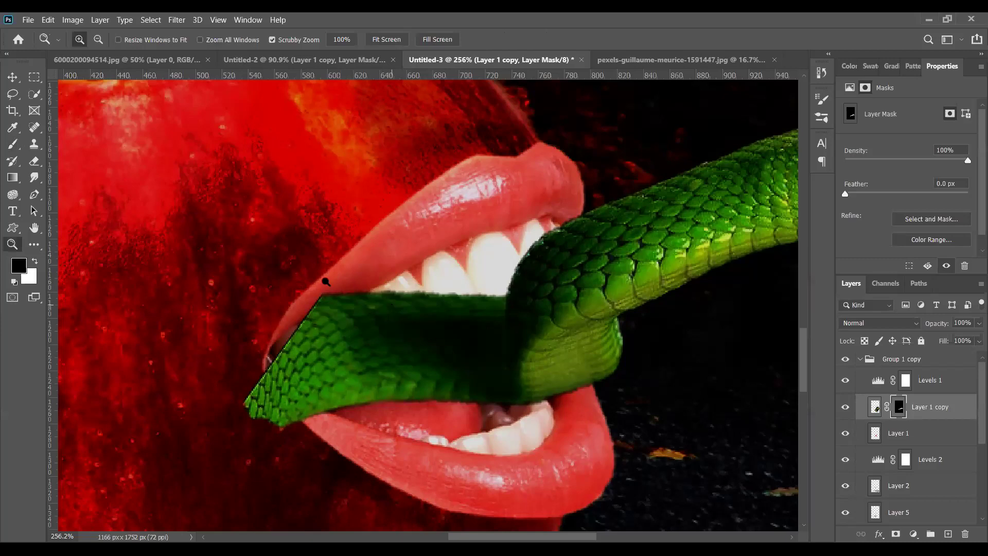
- Configure the Brush tool to 91% opacity, 44% flow and 93% hardness
{"action": "left_click", "coordinate": [12, 144]}
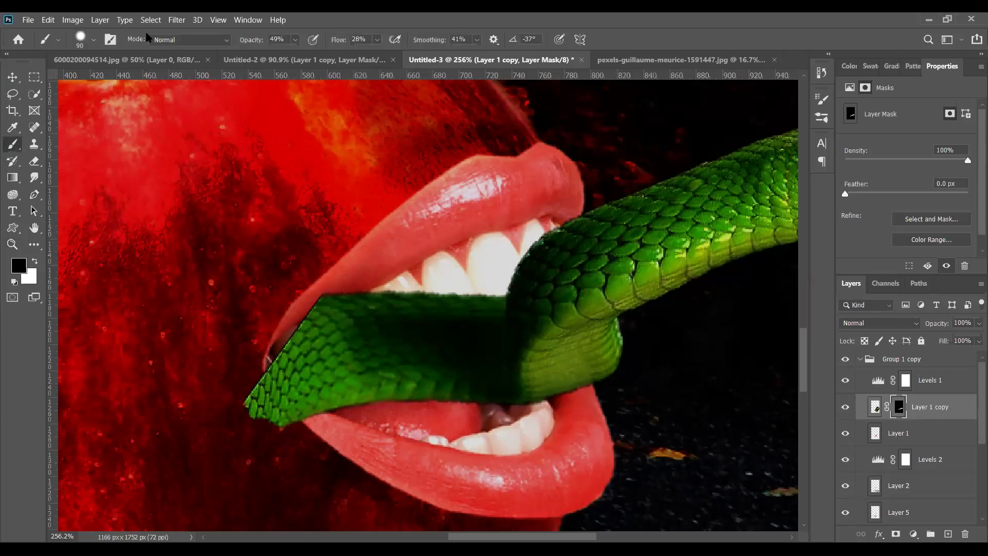
{"action": "left_click_drag", "start_coordinate": [252, 41], "coordinate": [271, 41]}
{"action": "left_click_drag", "start_coordinate": [341, 43], "coordinate": [386, 46]}
{"action": "type", "text": "91"}
{"action": "left_click", "coordinate": [94, 41]}
{"action": "left_click_drag", "start_coordinate": [137, 108], "coordinate": [152, 112]}
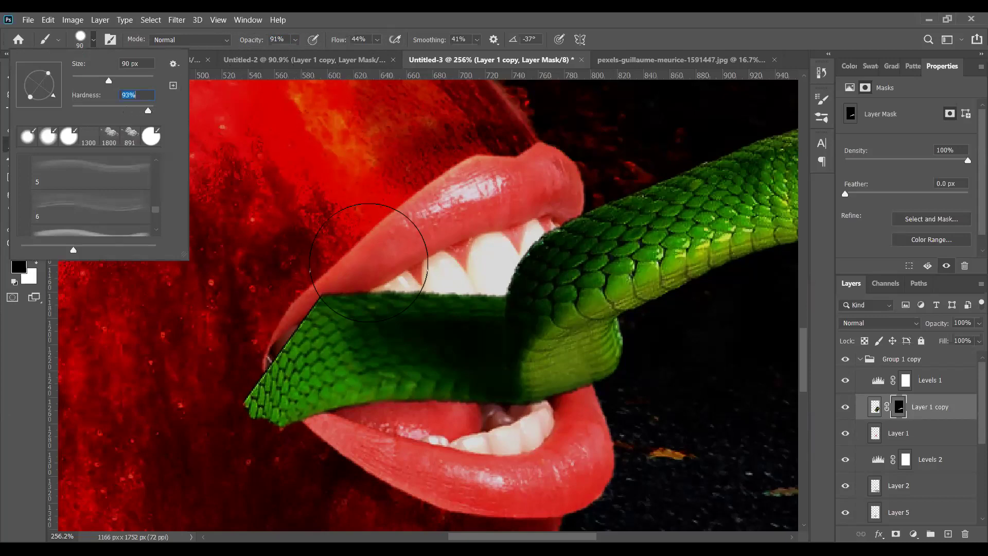
{"action": "key", "text": "Return"}
- Paint black on Layer 1 copy's mask to uncover the upper teeth above the snake, reducing the brush to 25 px
{"action": "key", "text": "bracketleft"}
{"action": "key", "text": "bracketleft"}
{"action": "mouse_move", "coordinate": [330, 277]}
{"action": "left_mouse_down"}
{"action": "mouse_move", "coordinate": [386, 221]}
{"action": "mouse_move", "coordinate": [381, 242]}
{"action": "left_mouse_up"}
{"action": "key", "text": "bracketleft"}
{"action": "key", "text": "bracketleft"}
{"action": "key", "text": "bracketleft"}
{"action": "key", "text": "bracketleft"}
{"action": "key", "text": "bracketleft"}
{"action": "key", "text": "bracketleft"}
{"action": "key", "text": "bracketleft"}
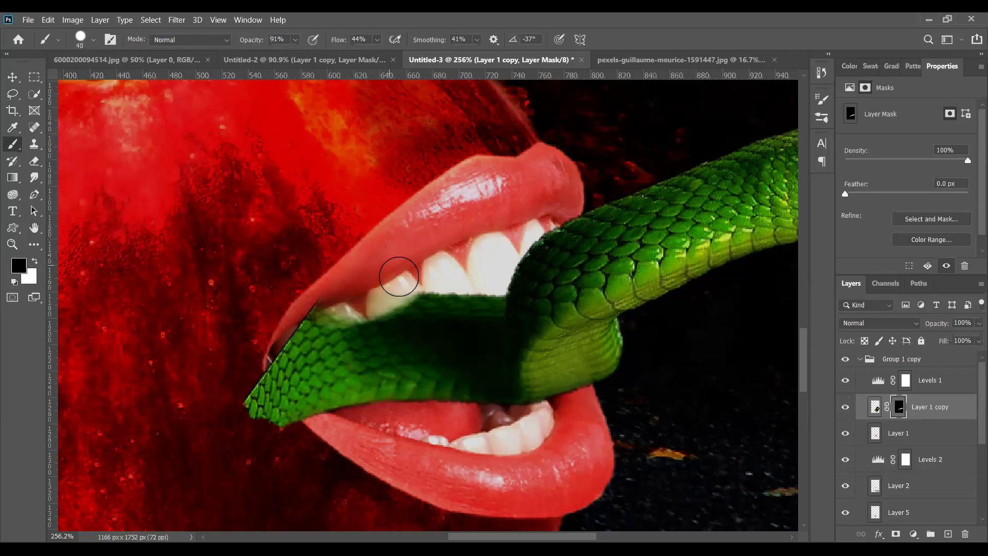
{"action": "left_click_drag", "start_coordinate": [459, 278], "coordinate": [438, 280]}
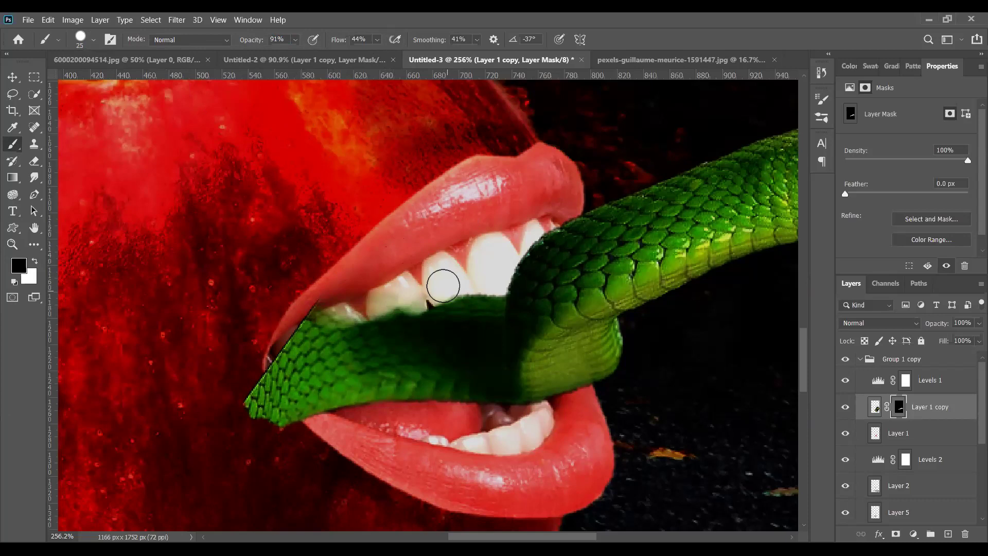
{"action": "mouse_move", "coordinate": [458, 289]}
{"action": "left_mouse_down"}
{"action": "mouse_move", "coordinate": [440, 284]}
{"action": "mouse_move", "coordinate": [441, 294]}
{"action": "mouse_move", "coordinate": [464, 295]}
{"action": "mouse_move", "coordinate": [458, 275]}
{"action": "mouse_move", "coordinate": [492, 281]}
{"action": "left_mouse_up"}
- With a 15 px brush, mask the snake off the back upper teeth, the mouth corner and the area outside the lips
{"action": "key", "text": "bracketleft"}
{"action": "key", "text": "bracketleft"}
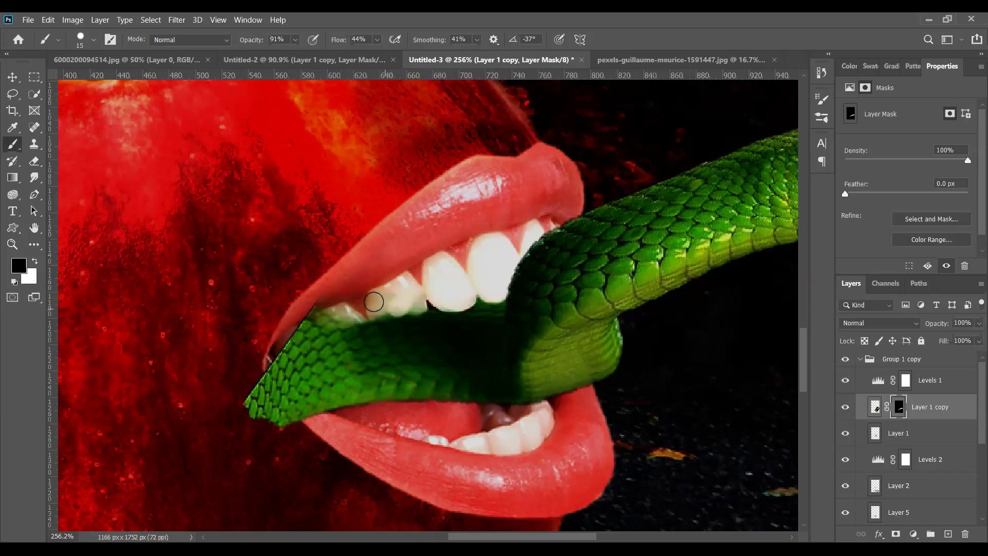
{"action": "mouse_move", "coordinate": [383, 312]}
{"action": "left_mouse_down"}
{"action": "mouse_move", "coordinate": [409, 295]}
{"action": "mouse_move", "coordinate": [413, 313]}
{"action": "mouse_move", "coordinate": [401, 318]}
{"action": "mouse_move", "coordinate": [413, 317]}
{"action": "mouse_move", "coordinate": [387, 329]}
{"action": "mouse_move", "coordinate": [419, 306]}
{"action": "mouse_move", "coordinate": [408, 322]}
{"action": "mouse_move", "coordinate": [380, 327]}
{"action": "mouse_move", "coordinate": [372, 313]}
{"action": "mouse_move", "coordinate": [390, 327]}
{"action": "mouse_move", "coordinate": [409, 322]}
{"action": "mouse_move", "coordinate": [379, 314]}
{"action": "mouse_move", "coordinate": [381, 328]}
{"action": "mouse_move", "coordinate": [413, 316]}
{"action": "mouse_move", "coordinate": [378, 318]}
{"action": "mouse_move", "coordinate": [404, 321]}
{"action": "left_mouse_up"}
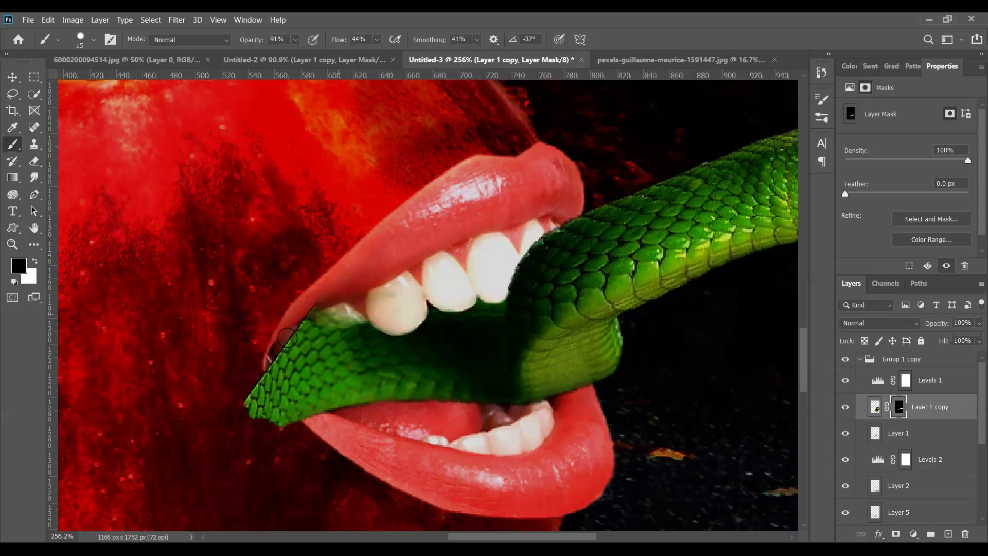
{"action": "left_click_drag", "start_coordinate": [287, 337], "coordinate": [313, 321]}
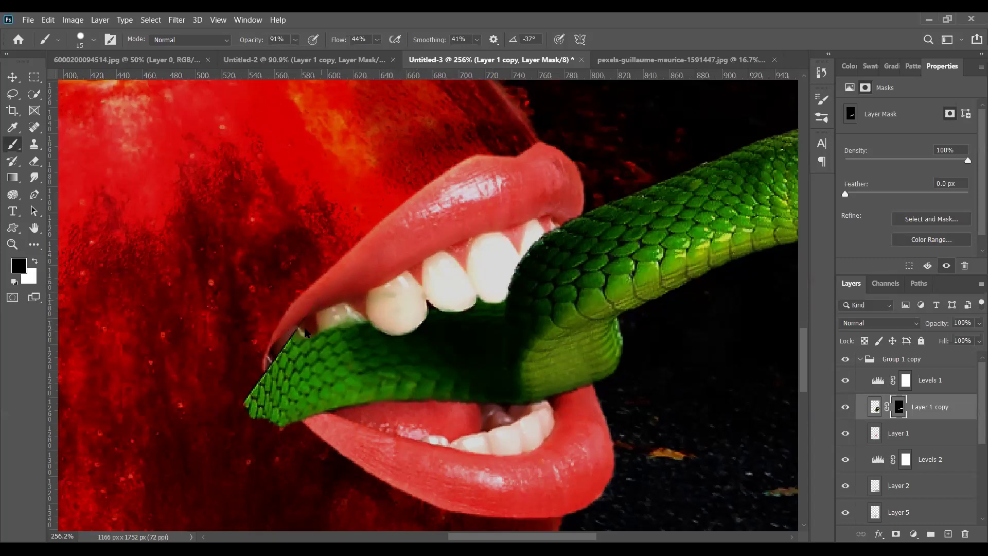
{"action": "mouse_move", "coordinate": [268, 360]}
{"action": "left_mouse_down"}
{"action": "mouse_move", "coordinate": [309, 330]}
{"action": "mouse_move", "coordinate": [276, 355]}
{"action": "mouse_move", "coordinate": [283, 377]}
{"action": "mouse_move", "coordinate": [313, 336]}
{"action": "mouse_move", "coordinate": [355, 327]}
{"action": "mouse_move", "coordinate": [337, 312]}
{"action": "left_mouse_up"}
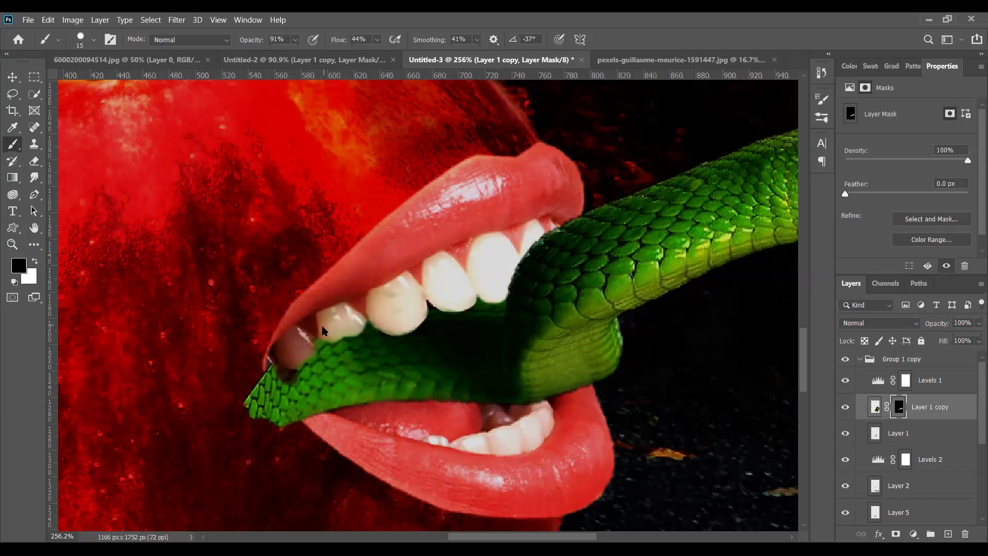
{"action": "mouse_move", "coordinate": [349, 326]}
{"action": "left_mouse_down"}
{"action": "mouse_move", "coordinate": [321, 335]}
{"action": "mouse_move", "coordinate": [330, 328]}
{"action": "mouse_move", "coordinate": [343, 343]}
{"action": "mouse_move", "coordinate": [363, 330]}
{"action": "mouse_move", "coordinate": [358, 322]}
{"action": "mouse_move", "coordinate": [351, 343]}
{"action": "mouse_move", "coordinate": [320, 350]}
{"action": "mouse_move", "coordinate": [310, 330]}
{"action": "mouse_move", "coordinate": [345, 335]}
{"action": "mouse_move", "coordinate": [362, 323]}
{"action": "mouse_move", "coordinate": [349, 351]}
{"action": "mouse_move", "coordinate": [331, 346]}
{"action": "mouse_move", "coordinate": [350, 348]}
{"action": "mouse_move", "coordinate": [341, 344]}
{"action": "mouse_move", "coordinate": [365, 322]}
{"action": "mouse_move", "coordinate": [282, 370]}
{"action": "mouse_move", "coordinate": [303, 362]}
{"action": "mouse_move", "coordinate": [279, 364]}
{"action": "mouse_move", "coordinate": [249, 413]}
{"action": "mouse_move", "coordinate": [257, 422]}
{"action": "mouse_move", "coordinate": [277, 402]}
{"action": "mouse_move", "coordinate": [284, 412]}
{"action": "mouse_move", "coordinate": [289, 385]}
{"action": "mouse_move", "coordinate": [308, 416]}
{"action": "mouse_move", "coordinate": [315, 412]}
{"action": "mouse_move", "coordinate": [243, 412]}
{"action": "mouse_move", "coordinate": [315, 409]}
{"action": "left_mouse_up"}
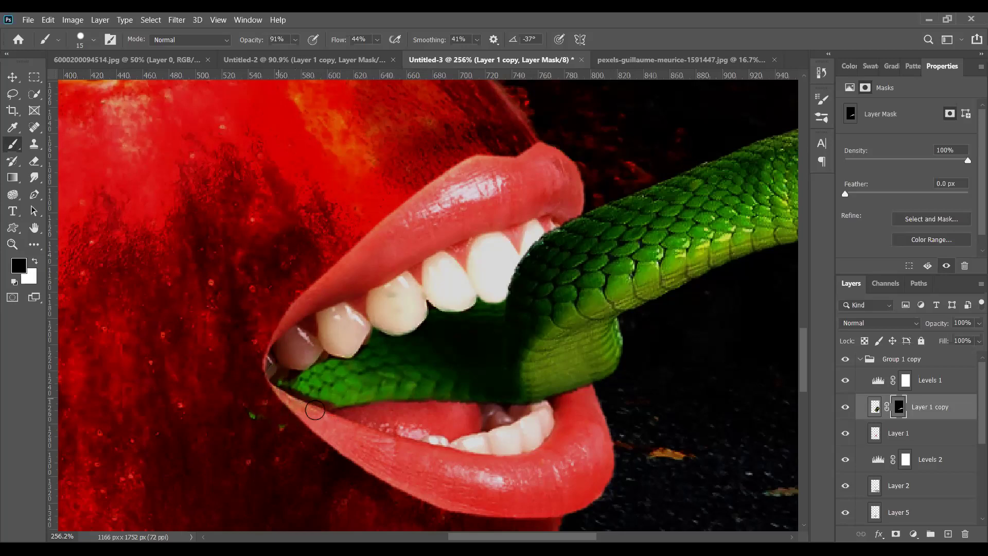
- Restore the snake's body in the inner corner of the mouth by painting the mask white, finishing with an 8 px brush
{"action": "scroll", "coordinate": [545, 387], "scroll_direction": "up", "scroll_amount": 2}
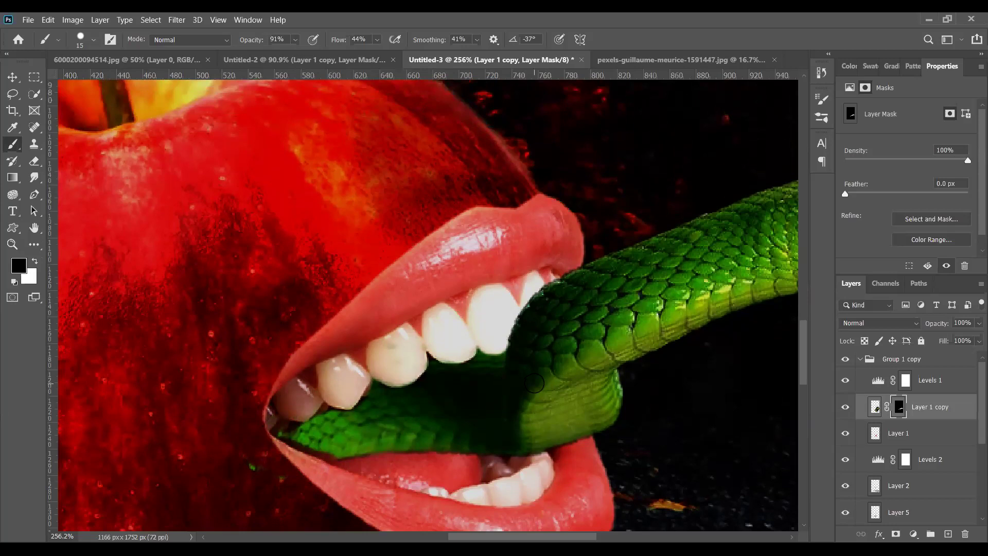
{"action": "scroll", "coordinate": [535, 378], "scroll_direction": "down", "scroll_amount": 4}
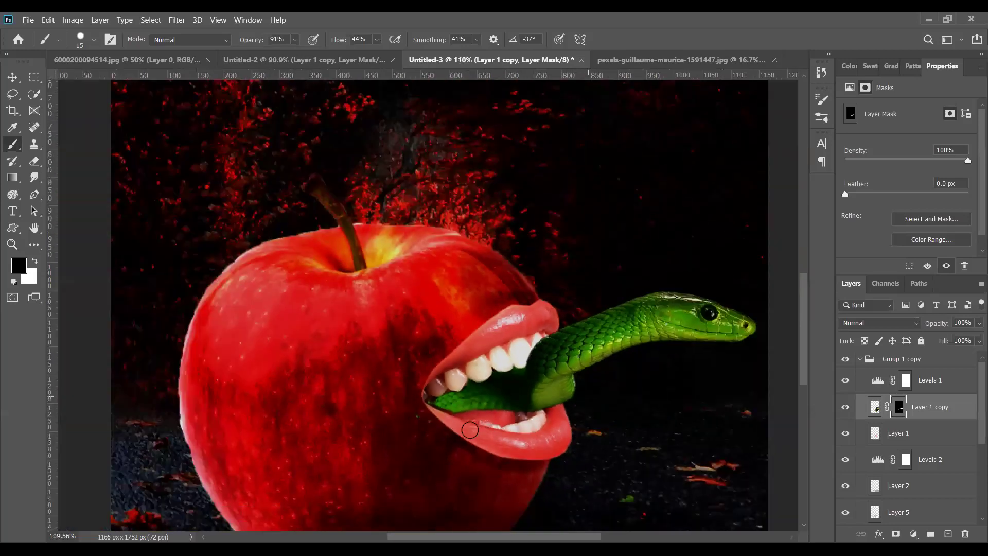
{"action": "scroll", "coordinate": [387, 424], "scroll_direction": "up", "scroll_amount": 1}
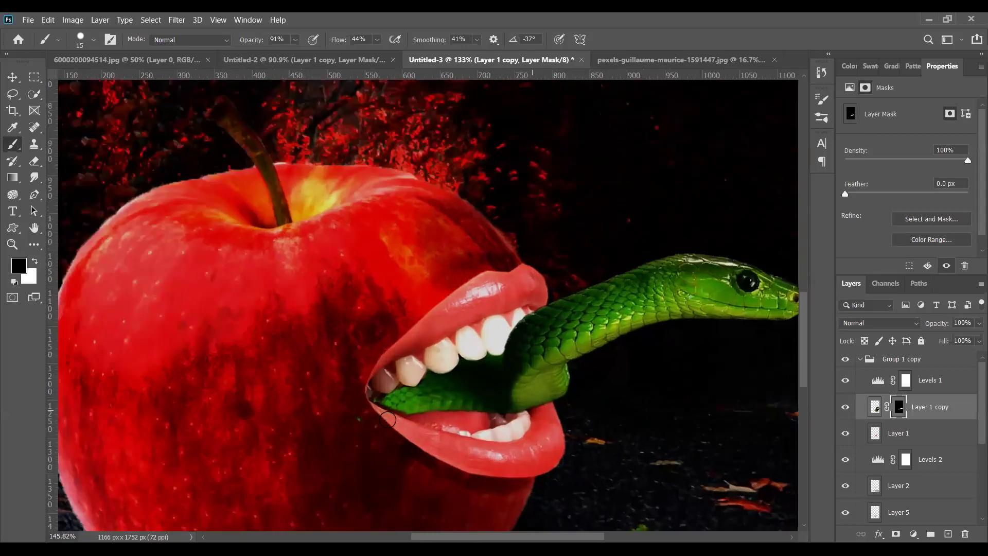
{"action": "scroll", "coordinate": [387, 419], "scroll_direction": "up", "scroll_amount": 1}
{"action": "scroll", "coordinate": [349, 414], "scroll_direction": "up", "scroll_amount": 1}
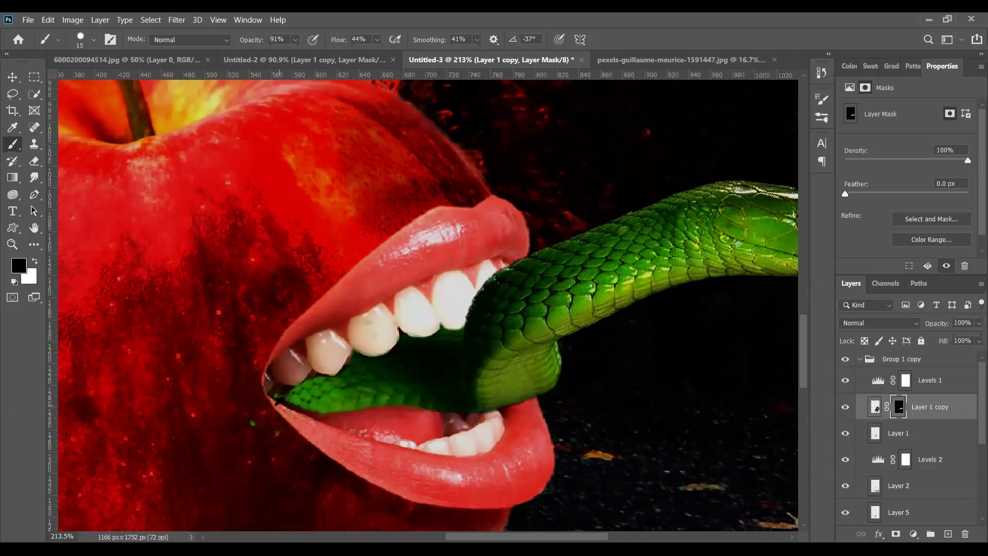
{"action": "scroll", "coordinate": [276, 400], "scroll_direction": "up", "scroll_amount": 6}
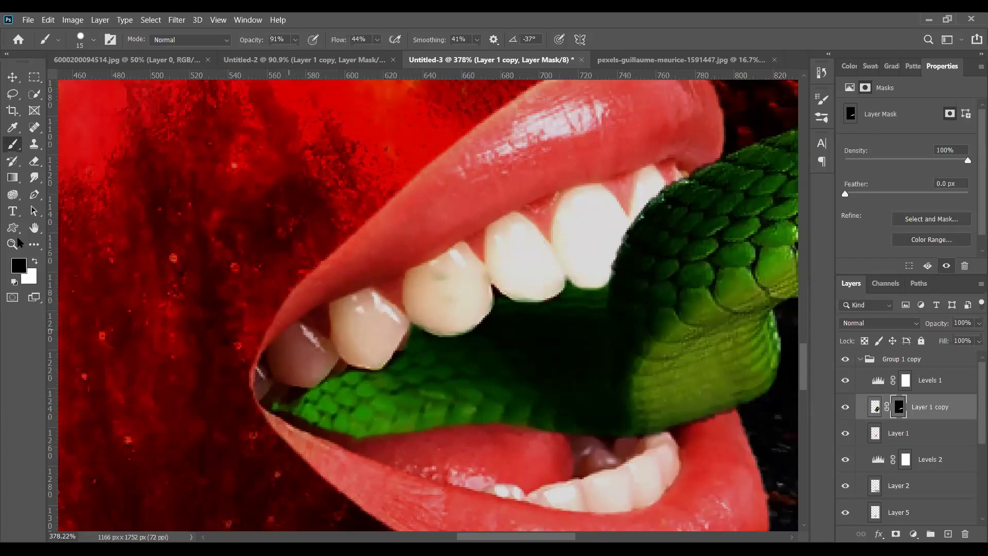
{"action": "key", "text": "x"}
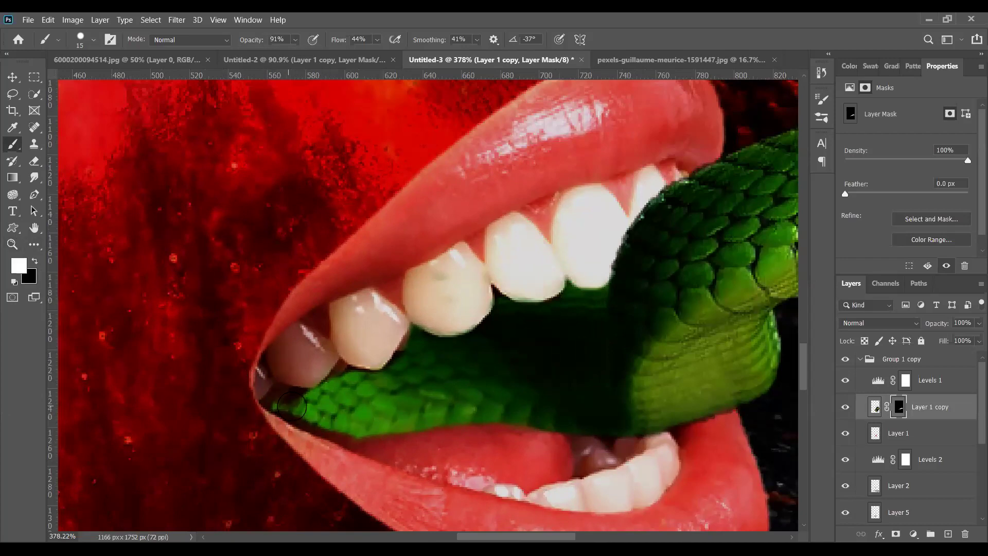
{"action": "left_click_drag", "start_coordinate": [292, 407], "coordinate": [351, 421]}
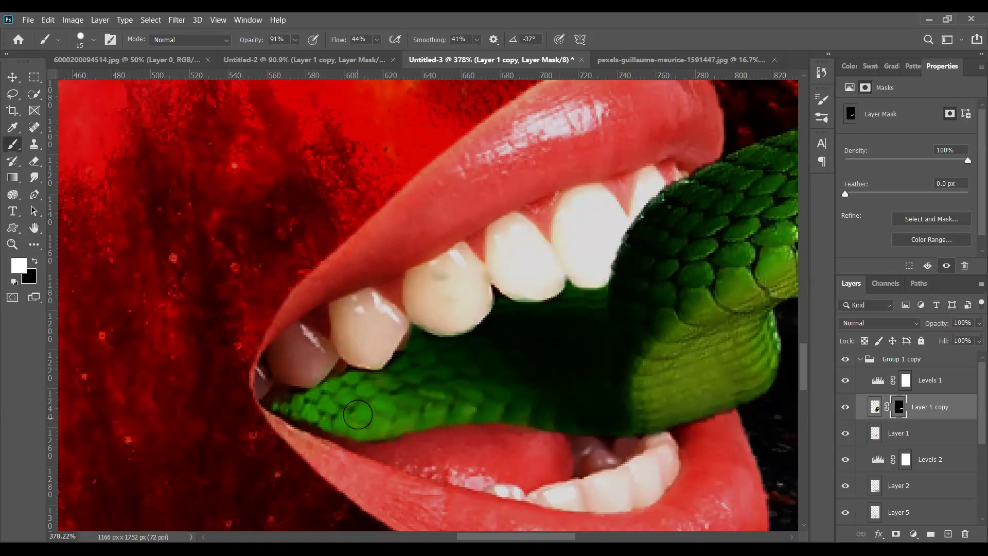
{"action": "key", "text": "bracketleft"}
{"action": "key", "text": "bracketleft"}
{"action": "key", "text": "bracketleft"}
{"action": "mouse_move", "coordinate": [304, 419]}
{"action": "left_mouse_down"}
{"action": "mouse_move", "coordinate": [343, 434]}
{"action": "mouse_move", "coordinate": [281, 407]}
{"action": "mouse_move", "coordinate": [347, 435]}
{"action": "mouse_move", "coordinate": [288, 409]}
{"action": "left_mouse_up"}
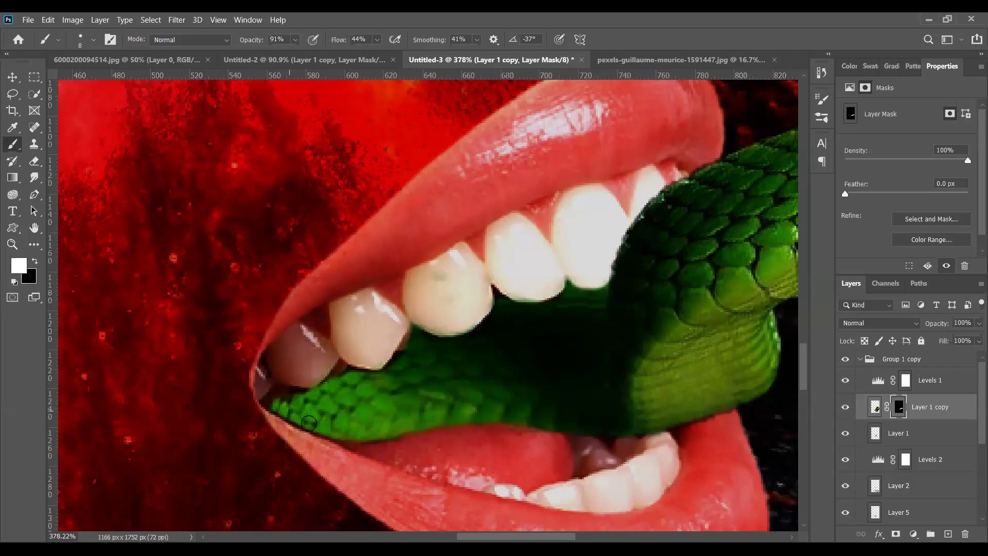
{"action": "mouse_move", "coordinate": [341, 433]}
{"action": "left_mouse_down"}
{"action": "mouse_move", "coordinate": [269, 408]}
{"action": "mouse_move", "coordinate": [286, 405]}
{"action": "mouse_move", "coordinate": [325, 427]}
{"action": "mouse_move", "coordinate": [276, 398]}
{"action": "mouse_move", "coordinate": [286, 391]}
{"action": "mouse_move", "coordinate": [329, 404]}
{"action": "mouse_move", "coordinate": [278, 392]}
{"action": "left_mouse_up"}
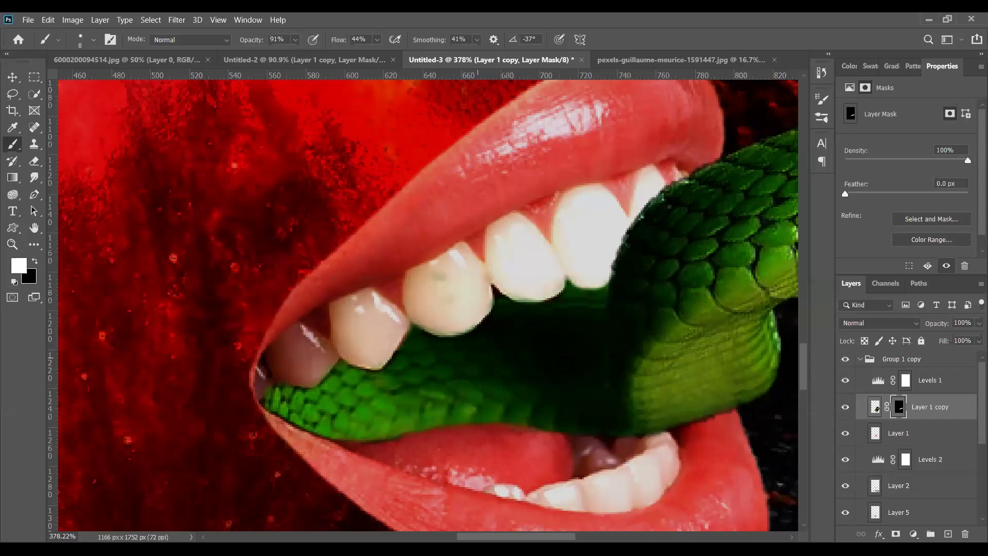
- Examine the whole composite and the masked snake in the apple's mouth
{"action": "scroll", "coordinate": [558, 365], "scroll_direction": "down", "scroll_amount": 1}
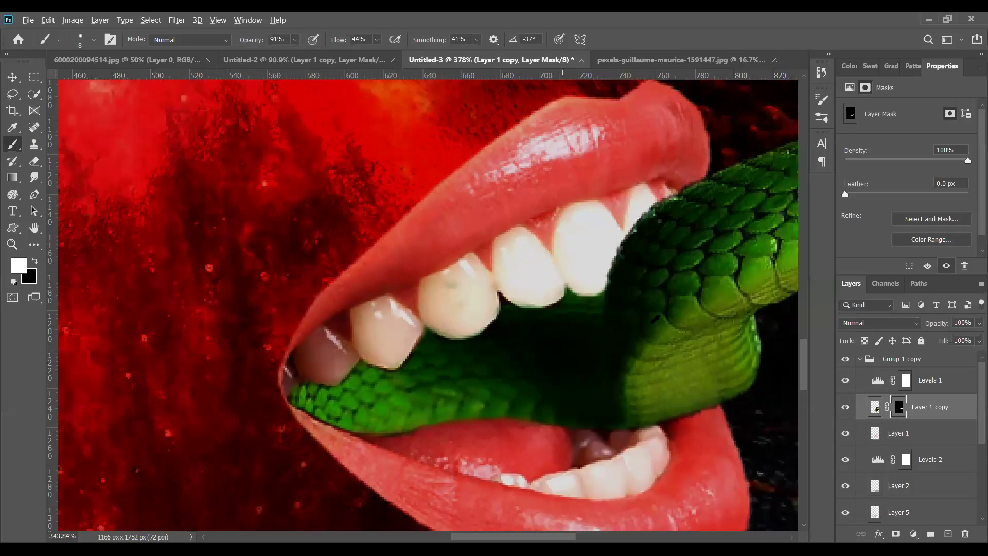
{"action": "scroll", "coordinate": [559, 366], "scroll_direction": "down", "scroll_amount": 15}
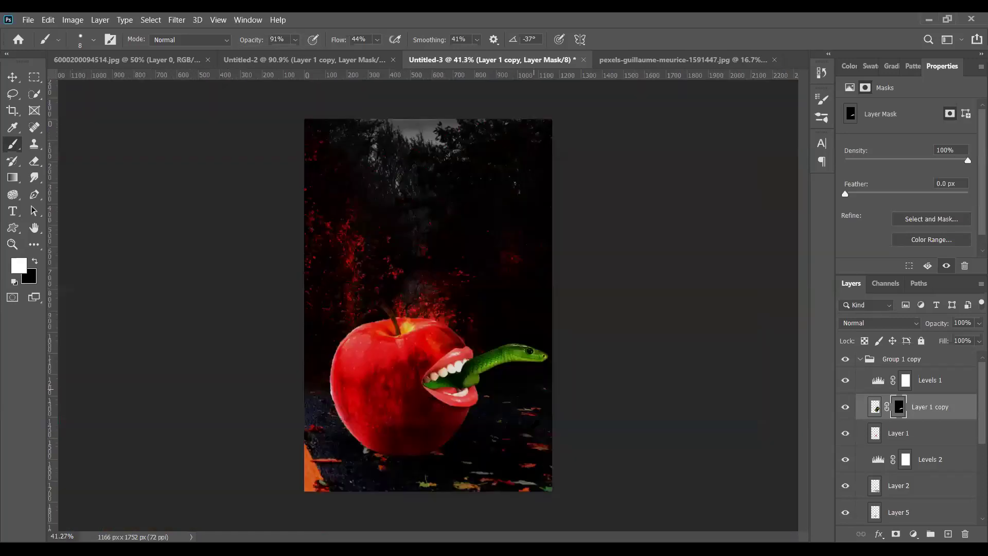
{"action": "scroll", "coordinate": [459, 433], "scroll_direction": "up", "scroll_amount": 4}
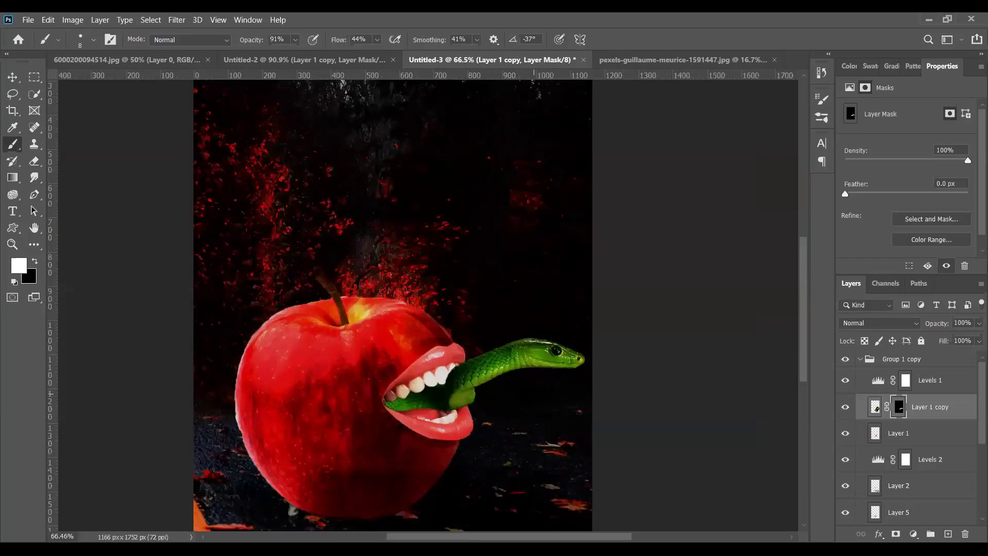
{"action": "scroll", "coordinate": [390, 418], "scroll_direction": "up", "scroll_amount": 2}
{"action": "scroll", "coordinate": [386, 416], "scroll_direction": "up", "scroll_amount": 1}
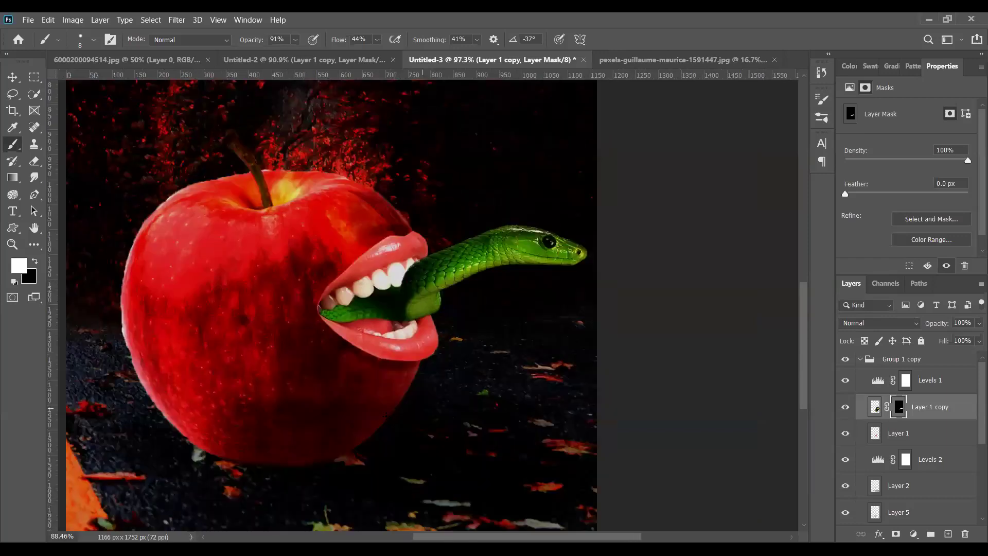
{"action": "scroll", "coordinate": [387, 406], "scroll_direction": "down", "scroll_amount": 3}
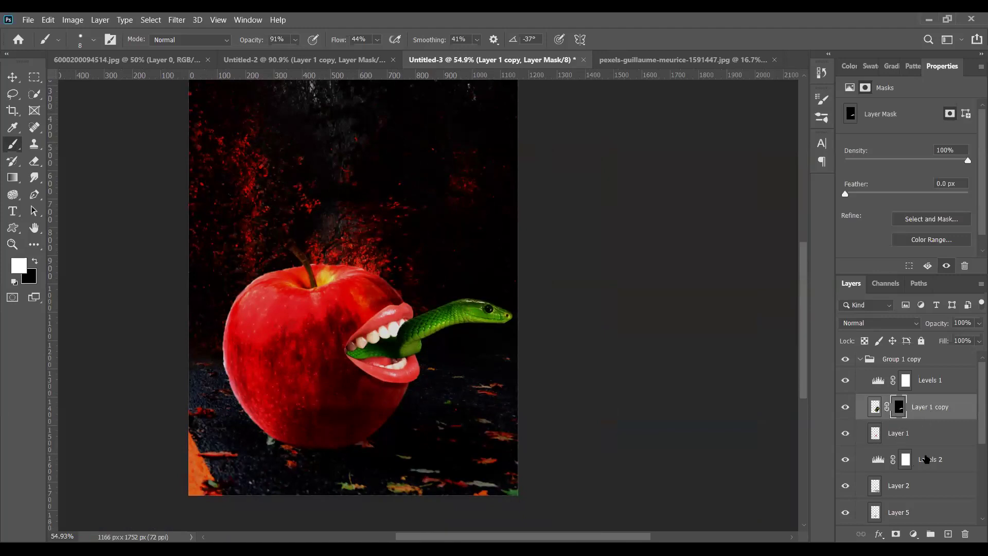
- Try a black 25 px brush stroke on Layer 5 along the apple's upper-left edge, and undo it
{"action": "scroll", "coordinate": [936, 447], "scroll_direction": "down", "scroll_amount": 3}
{"action": "left_click", "coordinate": [867, 445]}
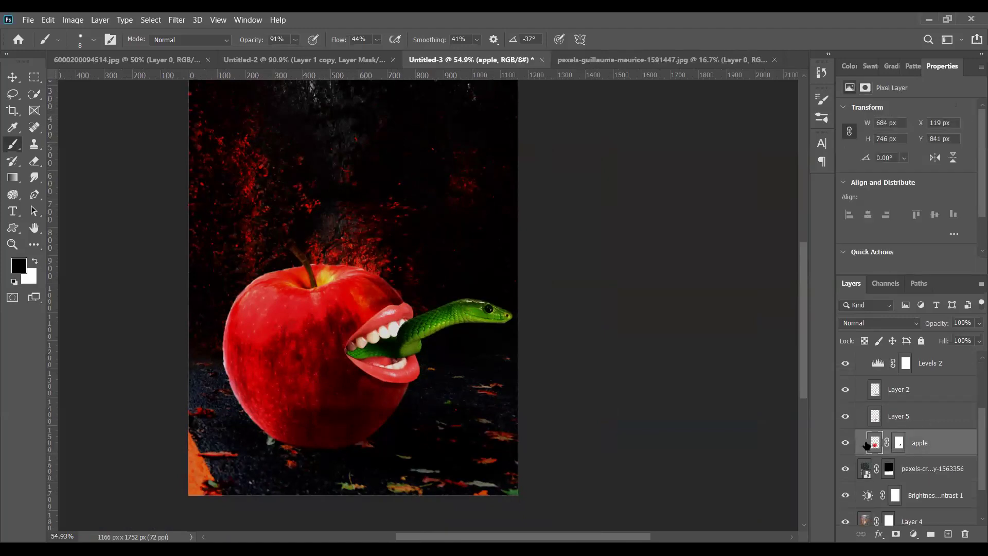
{"action": "left_click", "coordinate": [877, 417]}
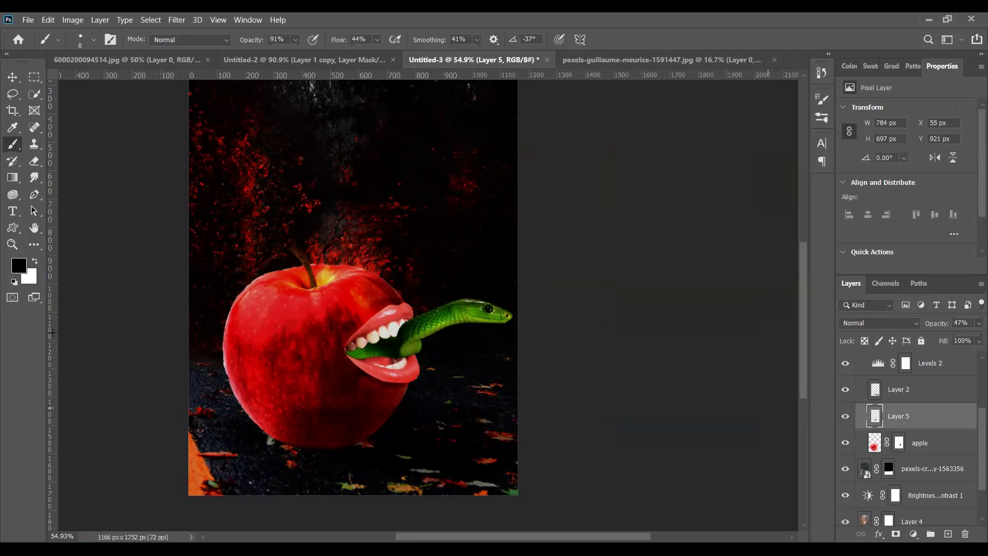
{"action": "scroll", "coordinate": [246, 322], "scroll_direction": "up", "scroll_amount": 1}
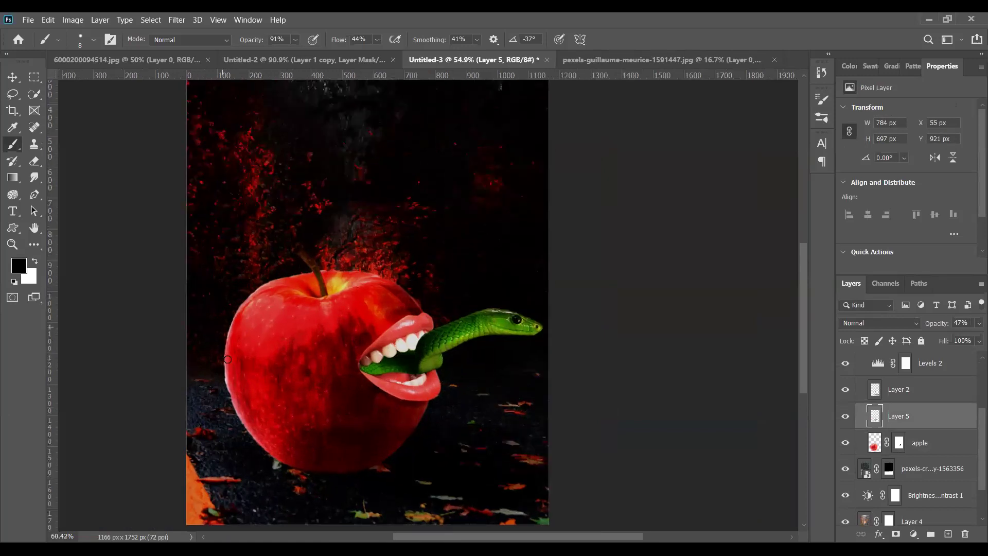
{"action": "scroll", "coordinate": [229, 330], "scroll_direction": "up", "scroll_amount": 3}
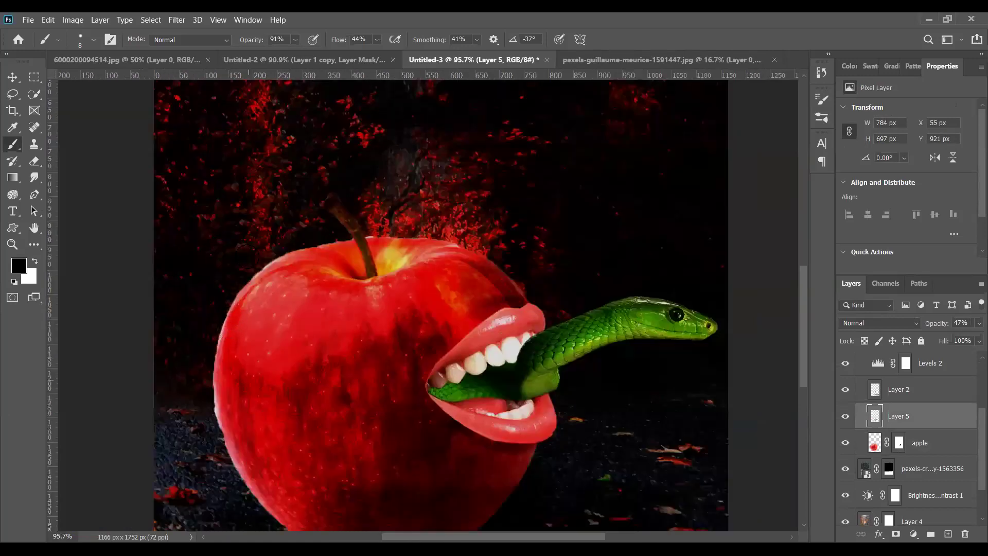
{"action": "scroll", "coordinate": [246, 383], "scroll_direction": "up", "scroll_amount": 3}
{"action": "key", "text": "bracketright"}
{"action": "key", "text": "bracketright"}
{"action": "key", "text": "bracketright"}
{"action": "key", "text": "bracketright"}
{"action": "key", "text": "bracketright"}
{"action": "left_click_drag", "start_coordinate": [315, 152], "coordinate": [297, 171]}
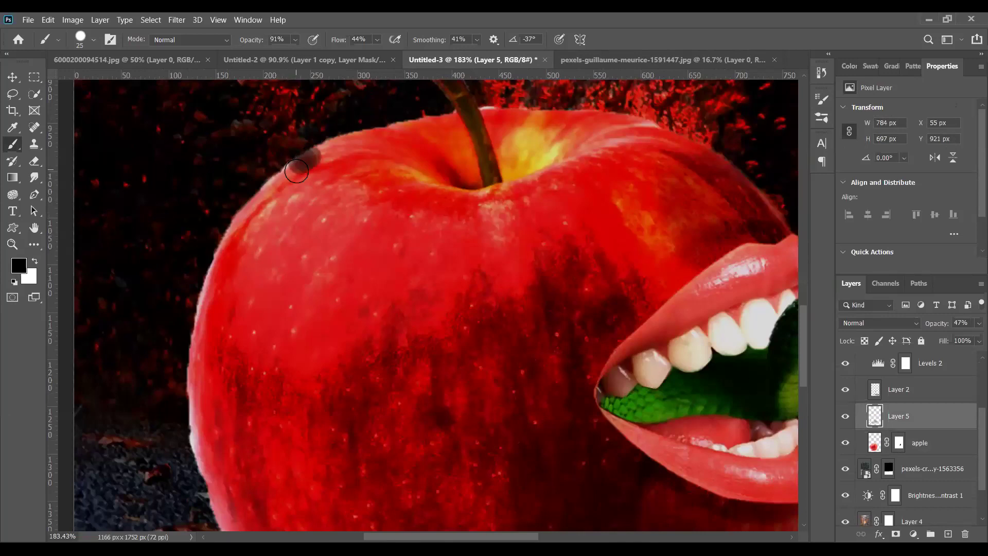
{"action": "key", "text": "ctrl+z"}
- Set the Brush tool to 53% opacity and 10% flow
{"action": "left_click_drag", "start_coordinate": [251, 40], "coordinate": [225, 47]}
{"action": "type", "text": "53"}
{"action": "key", "text": "Return"}
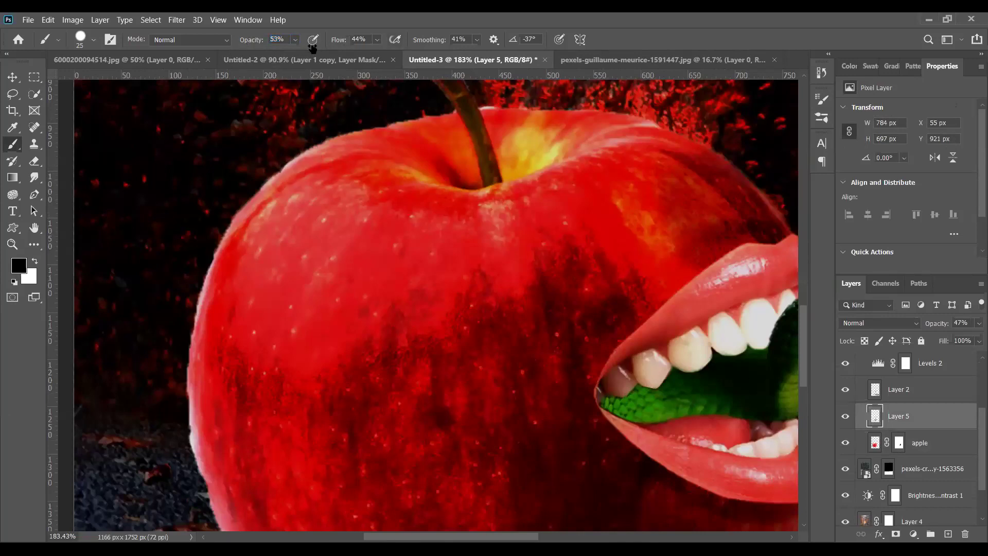
{"action": "type", "text": "10"}
{"action": "key", "text": "Return"}
- Try to darken the apple's pale left edge on Layer 5 with soft black strokes, and undo the strokes
{"action": "mouse_move", "coordinate": [288, 171]}
{"action": "left_mouse_down"}
{"action": "mouse_move", "coordinate": [229, 244]}
{"action": "mouse_move", "coordinate": [205, 313]}
{"action": "mouse_move", "coordinate": [198, 396]}
{"action": "mouse_move", "coordinate": [222, 493]}
{"action": "left_mouse_up"}
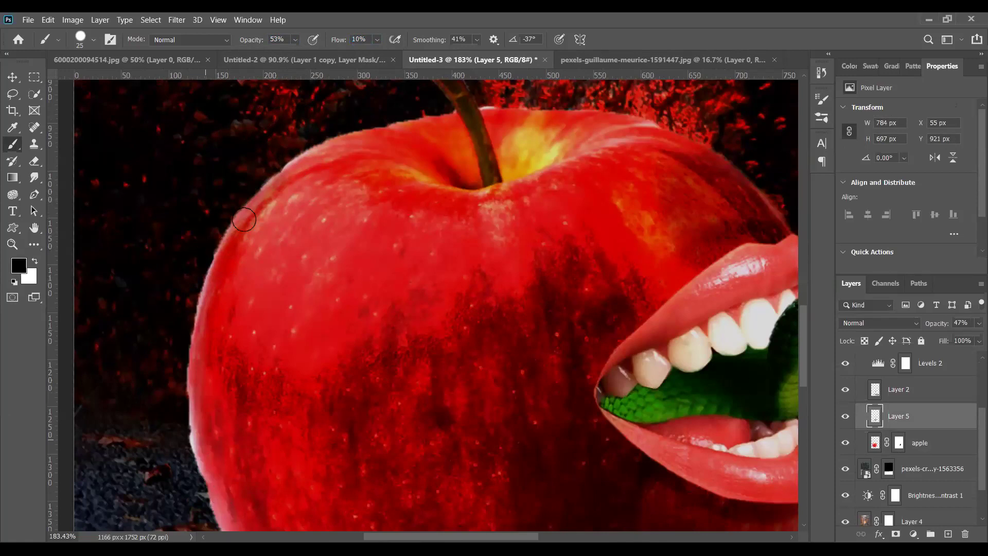
{"action": "mouse_move", "coordinate": [337, 138]}
{"action": "left_mouse_down"}
{"action": "mouse_move", "coordinate": [256, 205]}
{"action": "mouse_move", "coordinate": [213, 268]}
{"action": "left_mouse_up"}
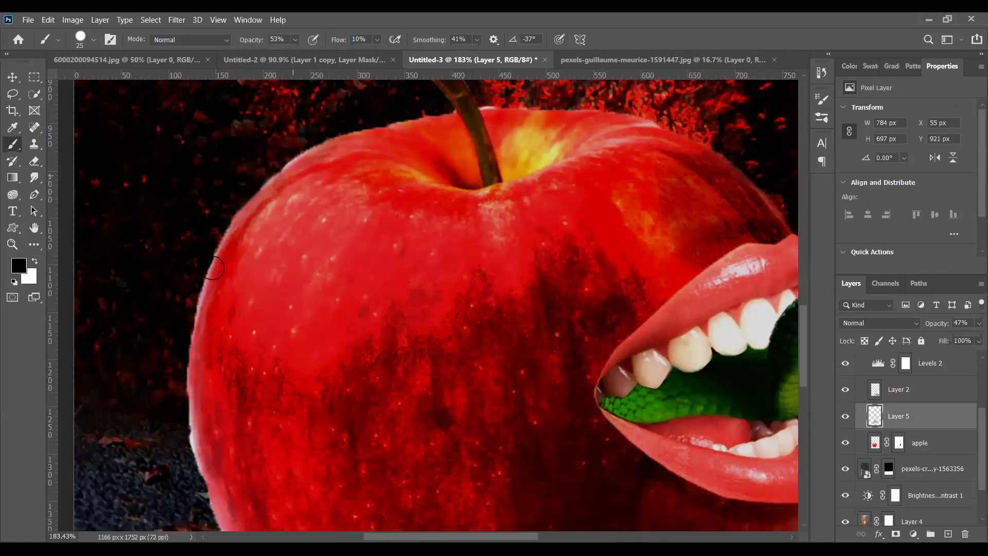
{"action": "left_click_drag", "start_coordinate": [292, 173], "coordinate": [218, 452]}
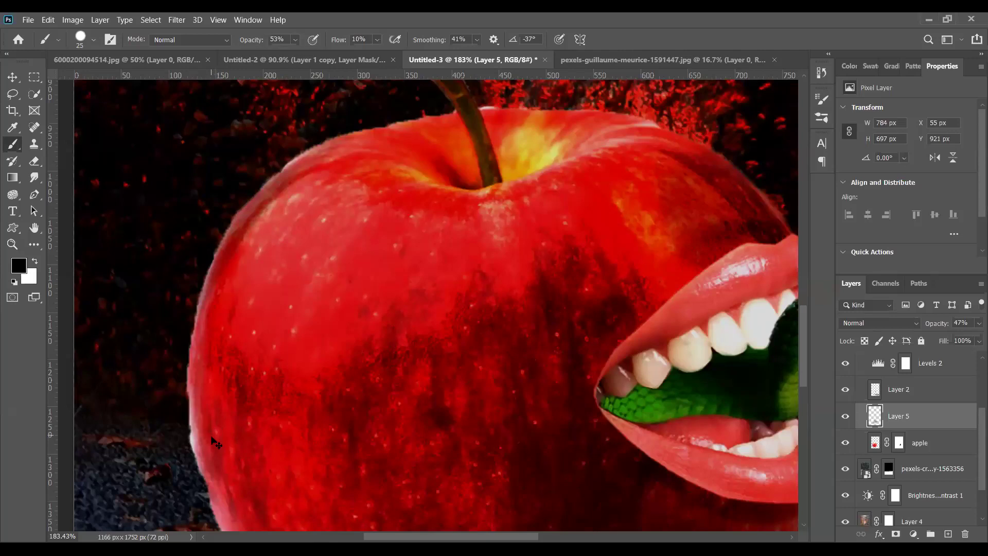
{"action": "key", "text": "ctrl+z"}
{"action": "key", "text": "ctrl+z"}
- Inspect the apple's left edge and make the apple layer's image active instead of its mask
{"action": "scroll", "coordinate": [204, 416], "scroll_direction": "down", "scroll_amount": 2}
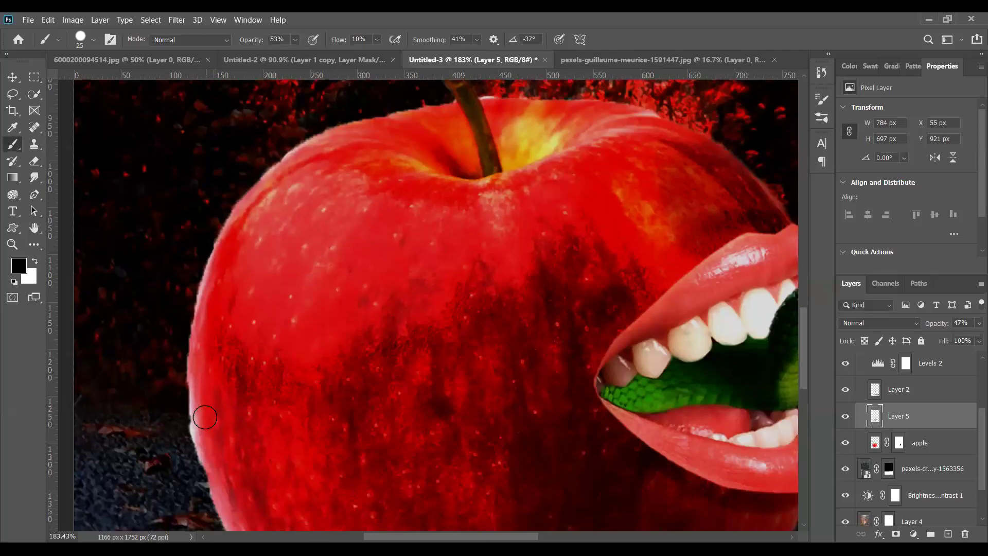
{"action": "scroll", "coordinate": [204, 417], "scroll_direction": "down", "scroll_amount": 2}
{"action": "scroll", "coordinate": [205, 414], "scroll_direction": "down", "scroll_amount": 3}
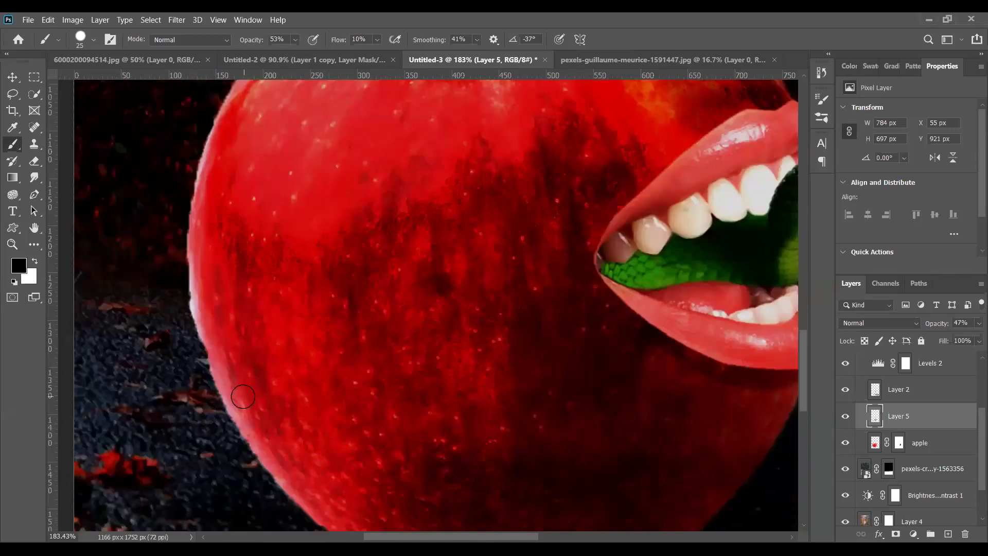
{"action": "scroll", "coordinate": [244, 397], "scroll_direction": "down", "scroll_amount": 2}
{"action": "scroll", "coordinate": [344, 359], "scroll_direction": "down", "scroll_amount": 2}
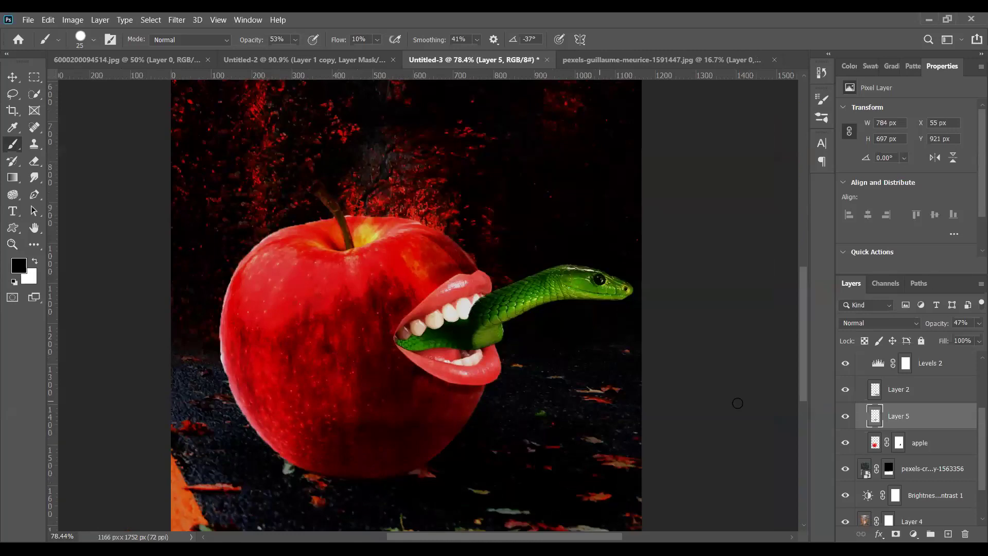
{"action": "left_click", "coordinate": [899, 442]}
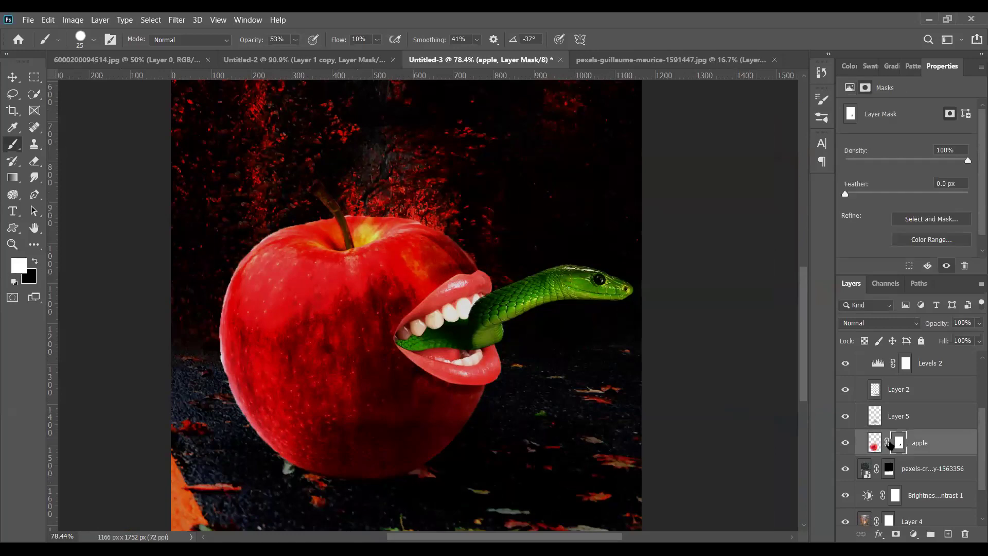
{"action": "left_click", "coordinate": [873, 444]}
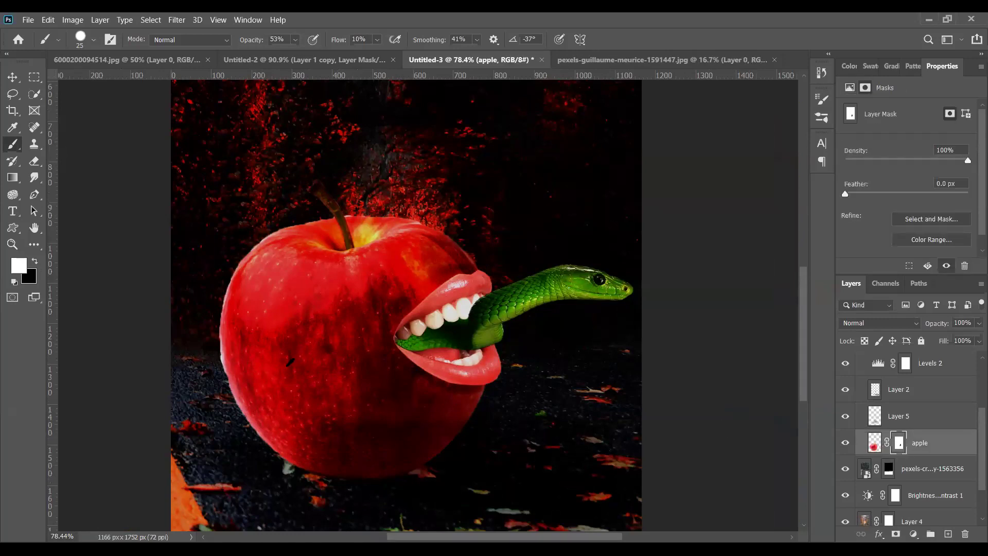
- Make the apple layer's mask active and examine the apple's pale left edge up close
{"action": "key", "text": "ctrl+backslash"}
{"action": "scroll", "coordinate": [277, 344], "scroll_direction": "up", "scroll_amount": 4}
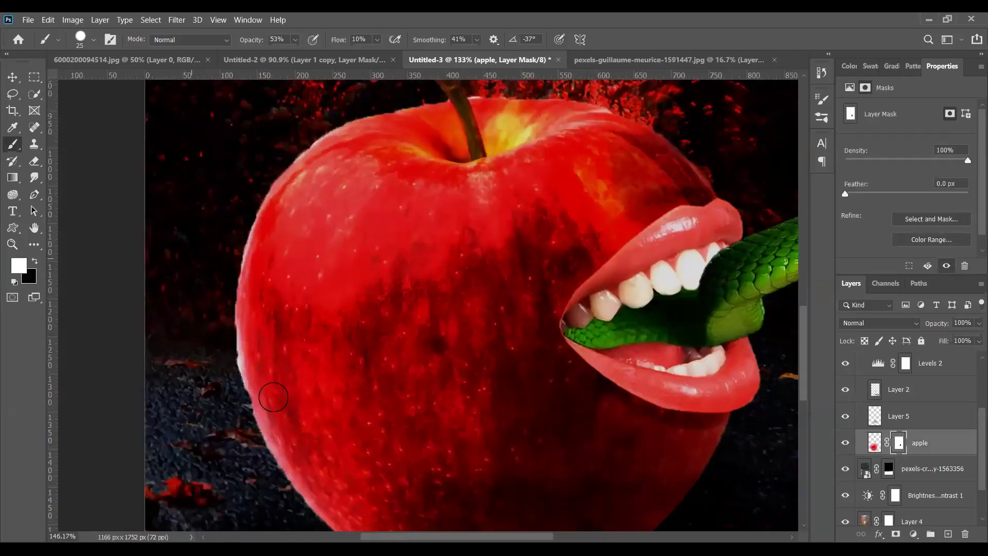
{"action": "scroll", "coordinate": [294, 452], "scroll_direction": "up", "scroll_amount": 2}
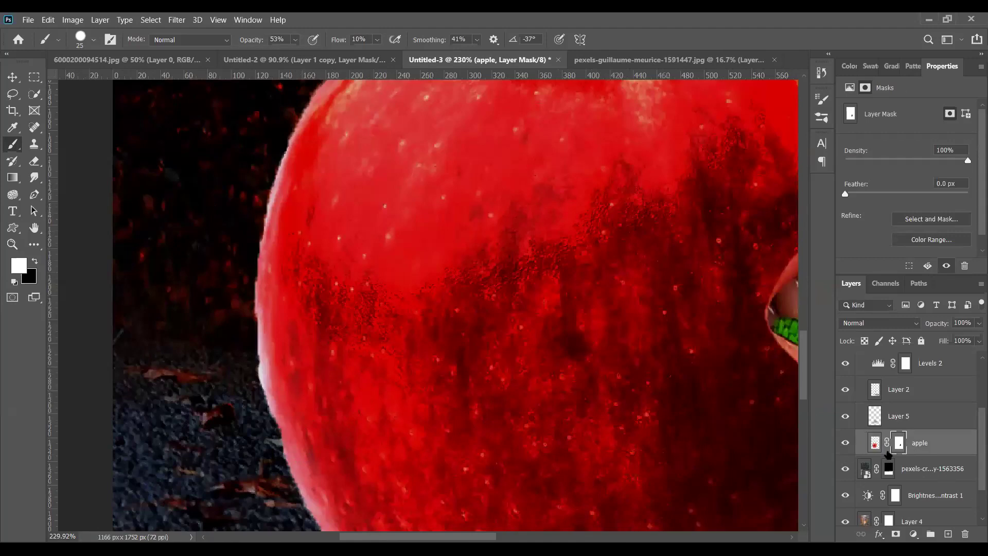
{"action": "scroll", "coordinate": [398, 333], "scroll_direction": "down", "scroll_amount": 1}
{"action": "scroll", "coordinate": [398, 333], "scroll_direction": "down", "scroll_amount": 3}
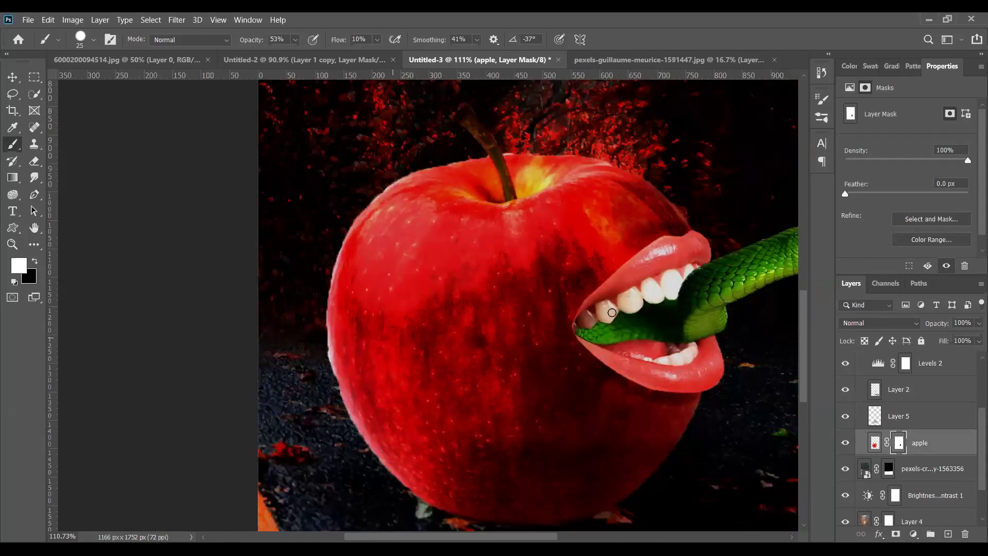
- Examine the overall composite and the corner of the mouth where the snake meets the lips and teeth
{"action": "scroll", "coordinate": [702, 304], "scroll_direction": "down", "scroll_amount": 2}
{"action": "scroll", "coordinate": [703, 303], "scroll_direction": "up", "scroll_amount": 1}
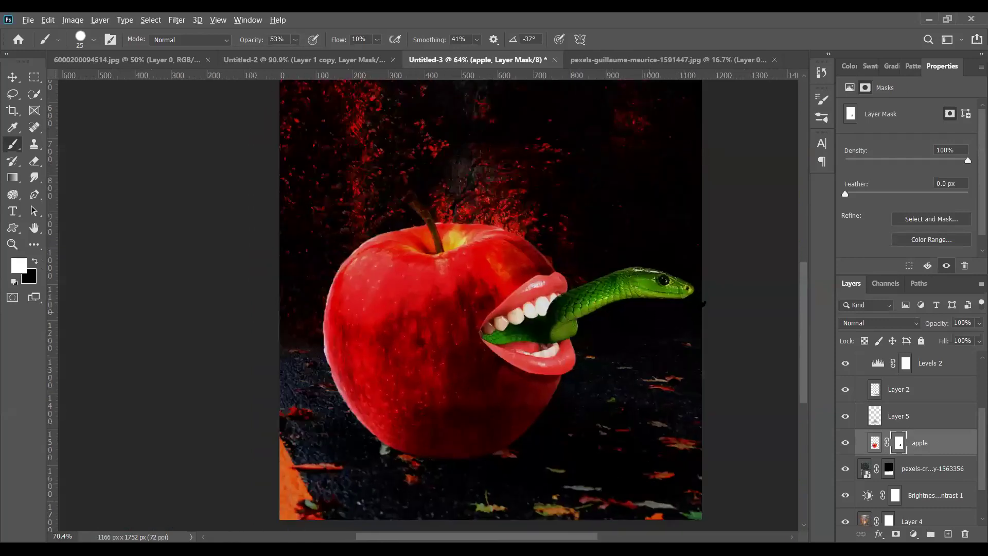
{"action": "scroll", "coordinate": [703, 304], "scroll_direction": "up", "scroll_amount": 2}
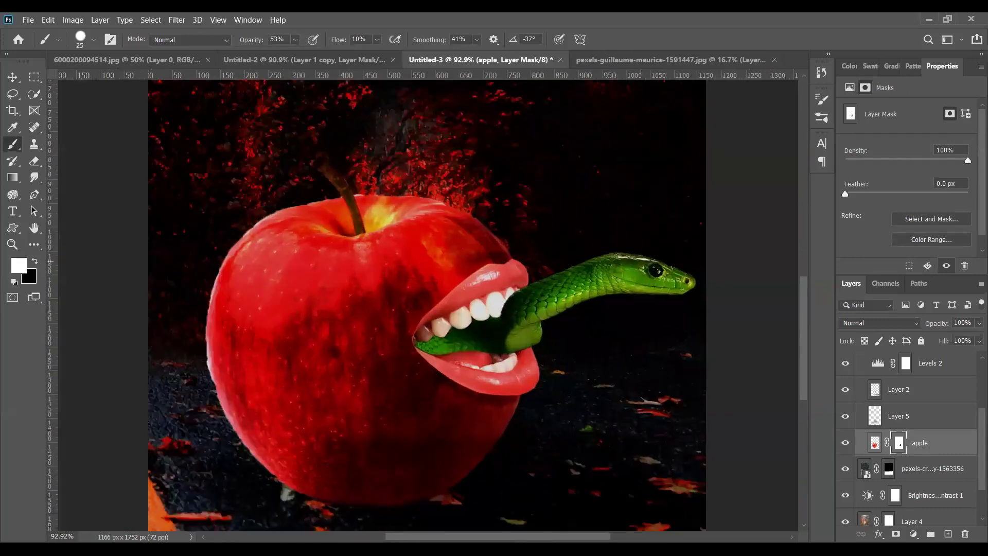
{"action": "scroll", "coordinate": [702, 304], "scroll_direction": "up", "scroll_amount": 1}
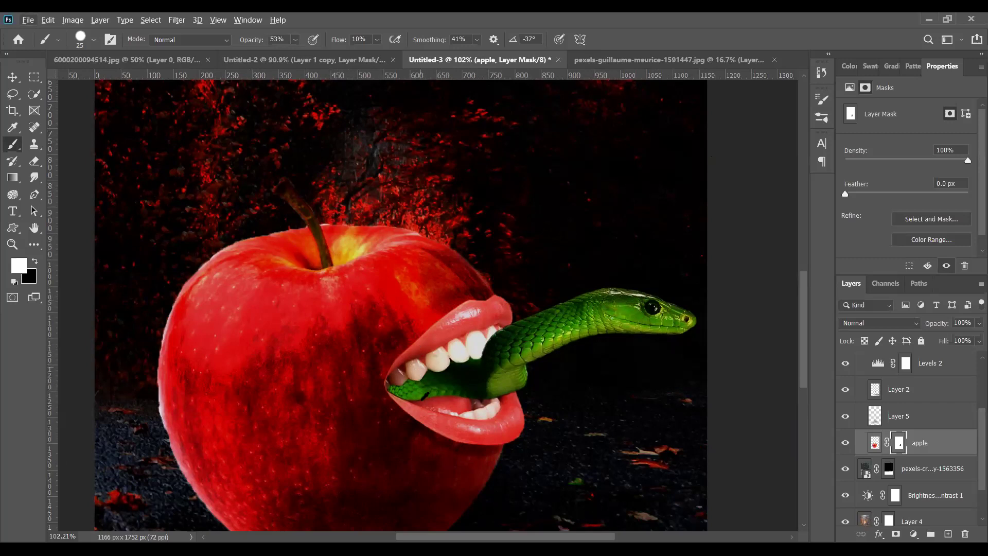
{"action": "scroll", "coordinate": [415, 365], "scroll_direction": "up", "scroll_amount": 2}
{"action": "scroll", "coordinate": [414, 361], "scroll_direction": "up", "scroll_amount": 5}
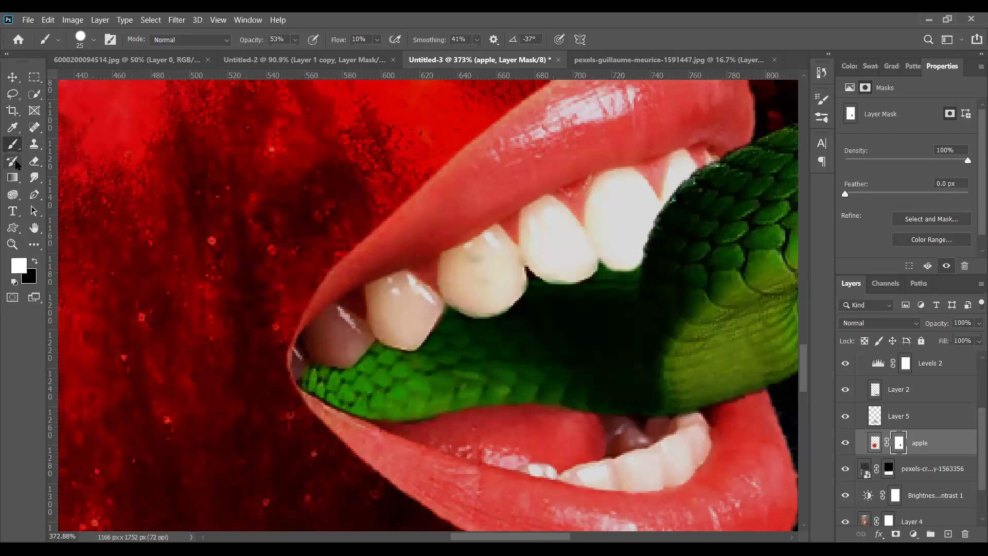
{"action": "scroll", "coordinate": [296, 401], "scroll_direction": "down", "scroll_amount": 5}
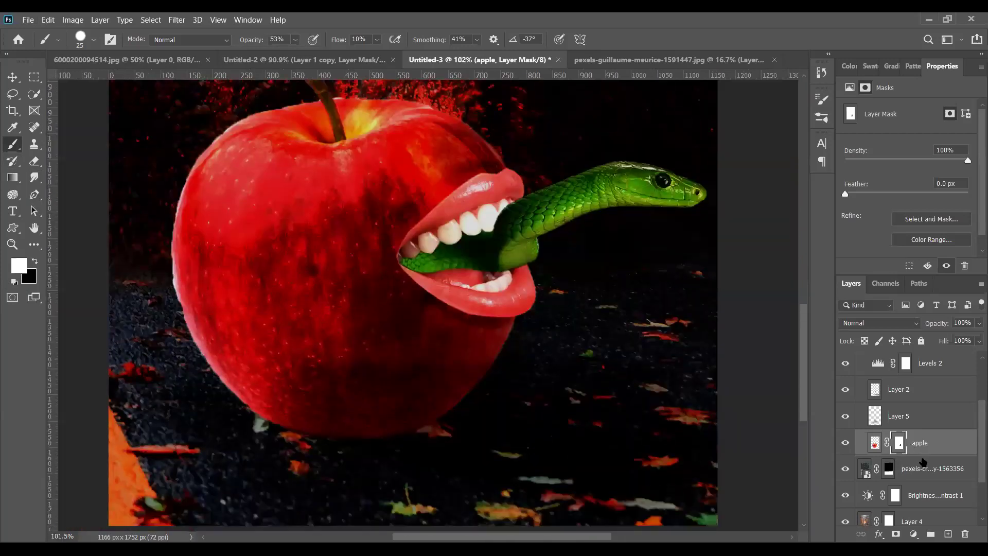
{"action": "scroll", "coordinate": [922, 458], "scroll_direction": "down", "scroll_amount": 1}
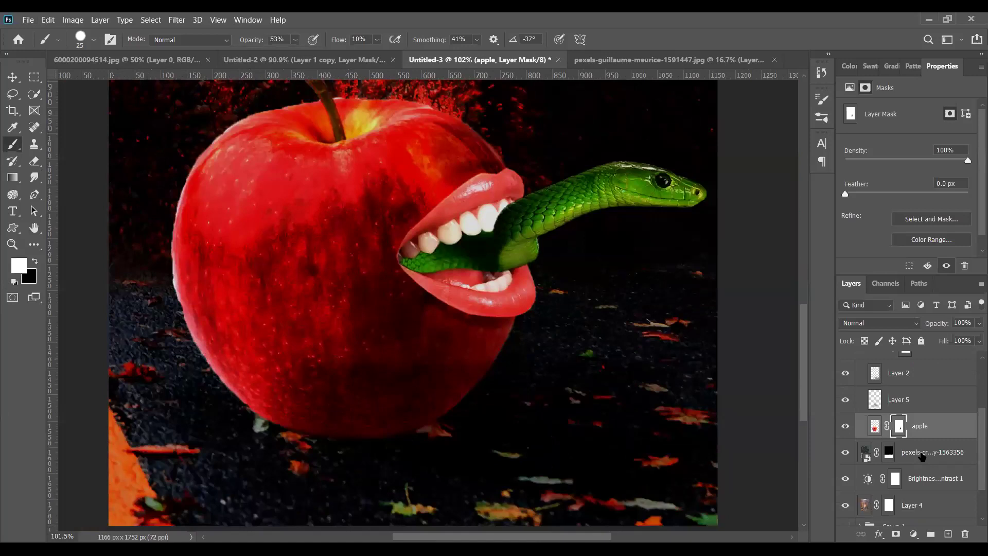
- Set the brush flow to 87% and paint black on the apple layer's mask along the apple's left edge
{"action": "scroll", "coordinate": [921, 456], "scroll_direction": "up", "scroll_amount": 4}
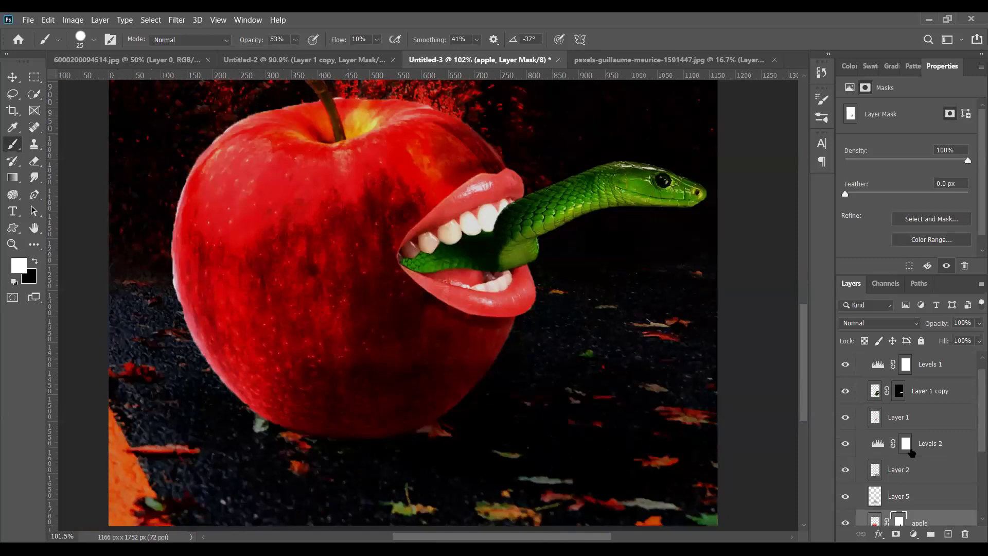
{"action": "scroll", "coordinate": [912, 453], "scroll_direction": "down", "scroll_amount": 2}
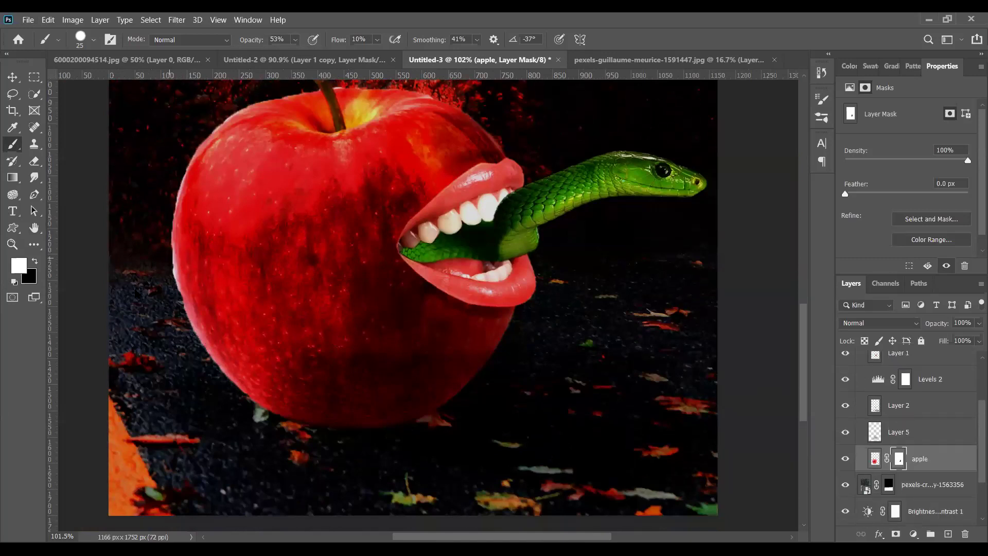
{"action": "scroll", "coordinate": [136, 291], "scroll_direction": "up", "scroll_amount": 1}
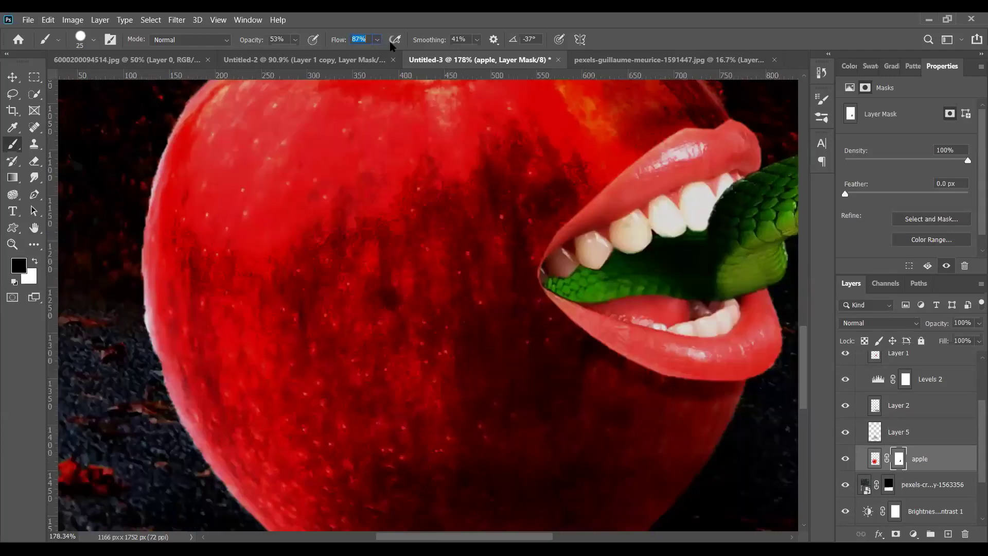
{"action": "mouse_move", "coordinate": [148, 316]}
{"action": "left_mouse_down"}
{"action": "mouse_move", "coordinate": [153, 372]}
{"action": "mouse_move", "coordinate": [183, 445]}
{"action": "left_mouse_up"}
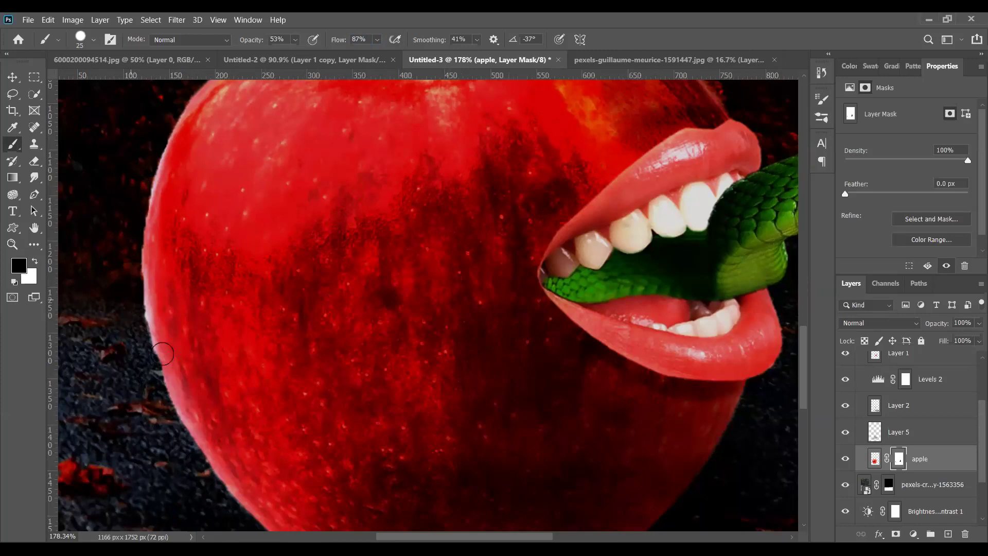
{"action": "scroll", "coordinate": [159, 303], "scroll_direction": "down", "scroll_amount": 2}
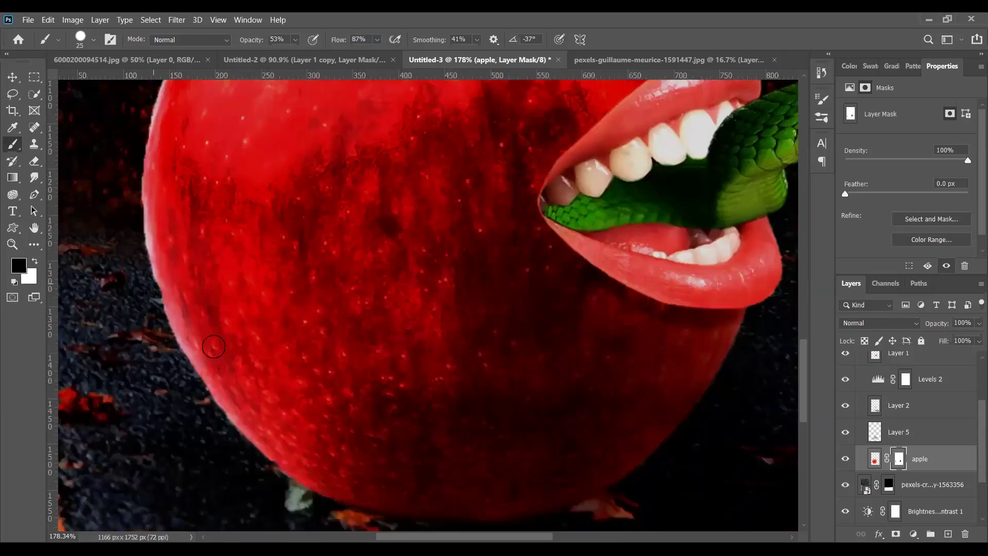
{"action": "scroll", "coordinate": [211, 342], "scroll_direction": "down", "scroll_amount": 3}
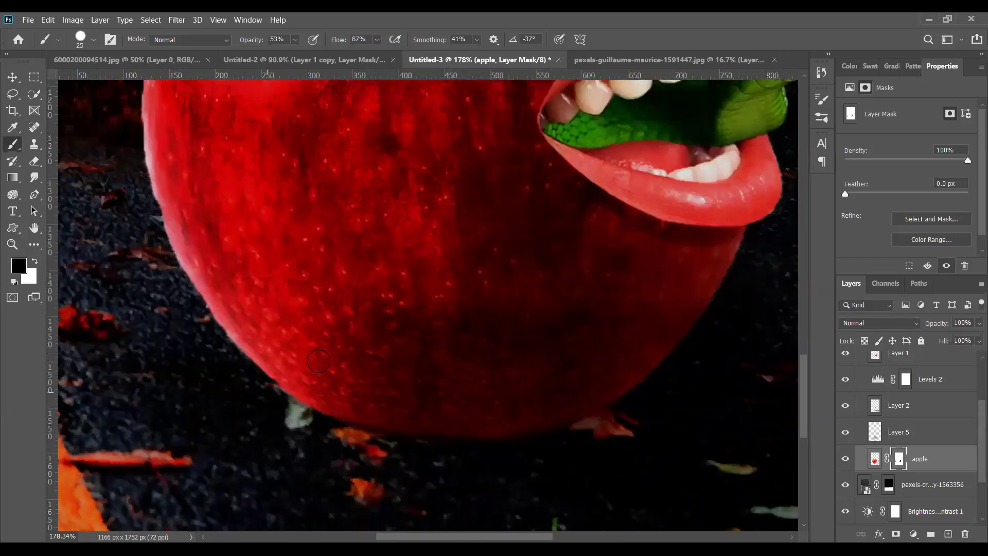
{"action": "scroll", "coordinate": [314, 345], "scroll_direction": "up", "scroll_amount": 3}
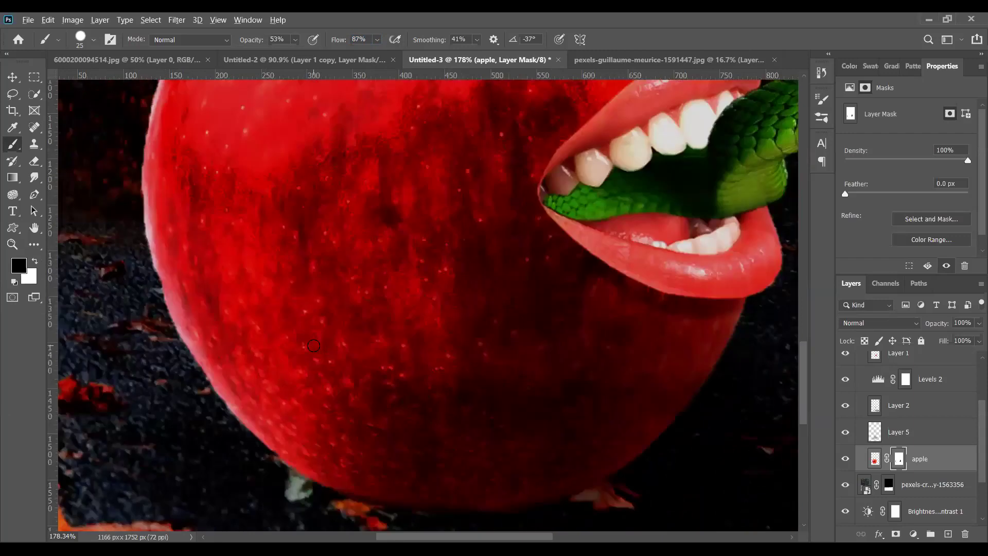
{"action": "scroll", "coordinate": [334, 325], "scroll_direction": "down", "scroll_amount": 3}
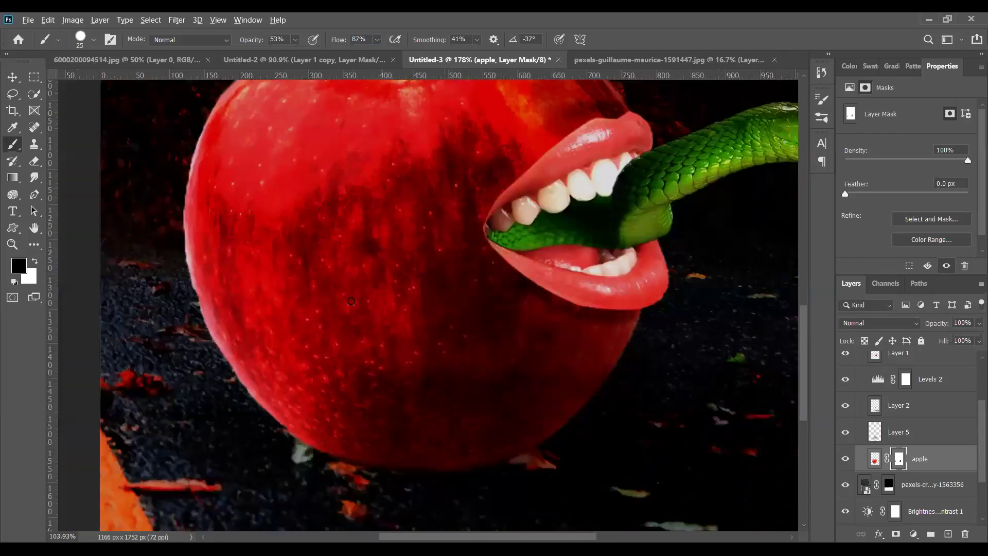
- Examine the whole apple, mouth and snake composition against the dark forest background at several magnifications
{"action": "scroll", "coordinate": [353, 281], "scroll_direction": "down", "scroll_amount": 1}
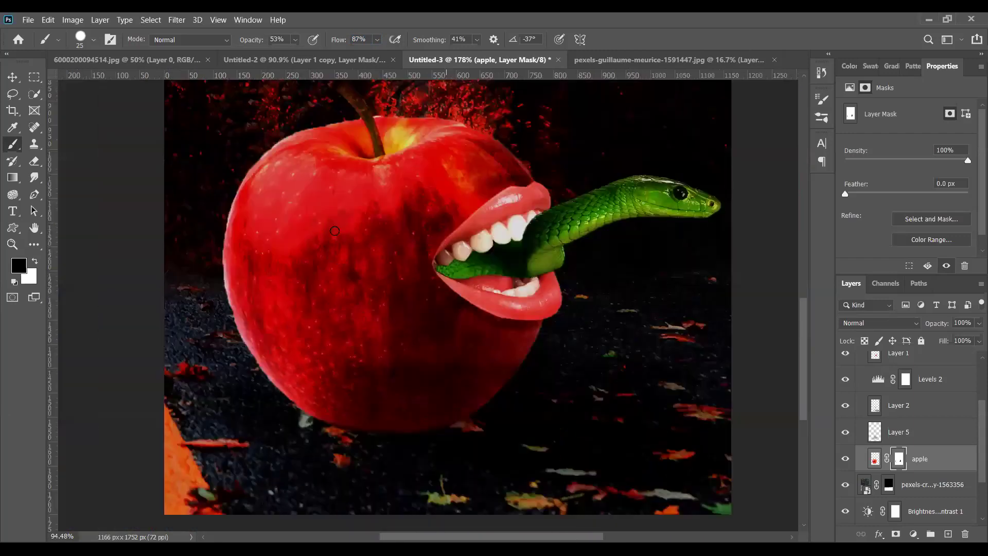
{"action": "scroll", "coordinate": [357, 323], "scroll_direction": "down", "scroll_amount": 2}
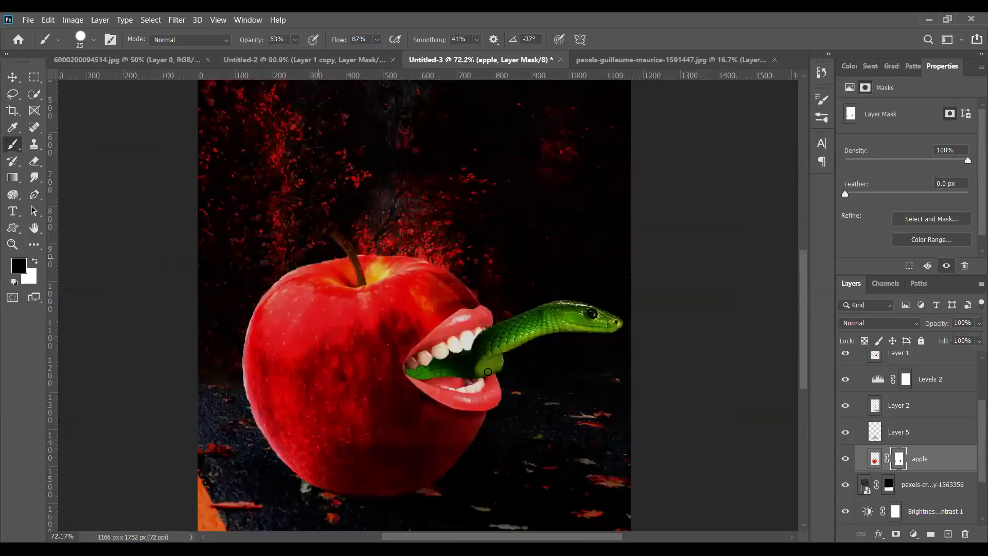
{"action": "scroll", "coordinate": [432, 380], "scroll_direction": "down", "scroll_amount": 1}
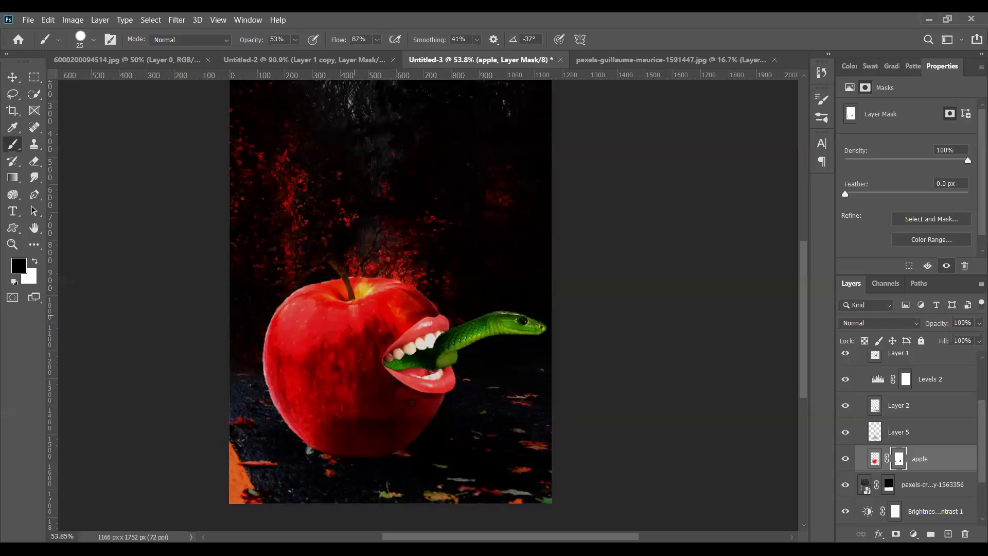
{"action": "scroll", "coordinate": [411, 400], "scroll_direction": "up", "scroll_amount": 1}
{"action": "scroll", "coordinate": [415, 288], "scroll_direction": "up", "scroll_amount": 1}
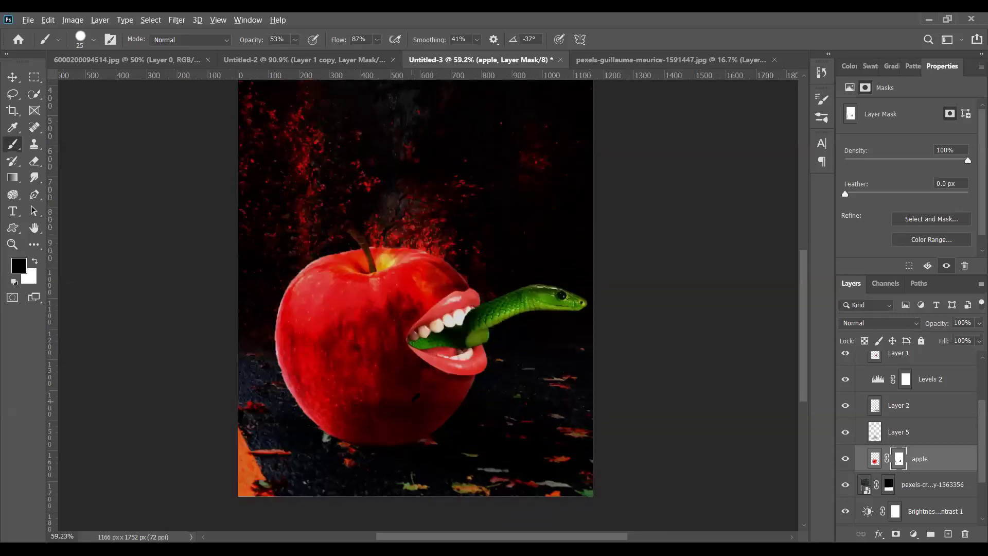
{"action": "scroll", "coordinate": [416, 396], "scroll_direction": "down", "scroll_amount": 1}
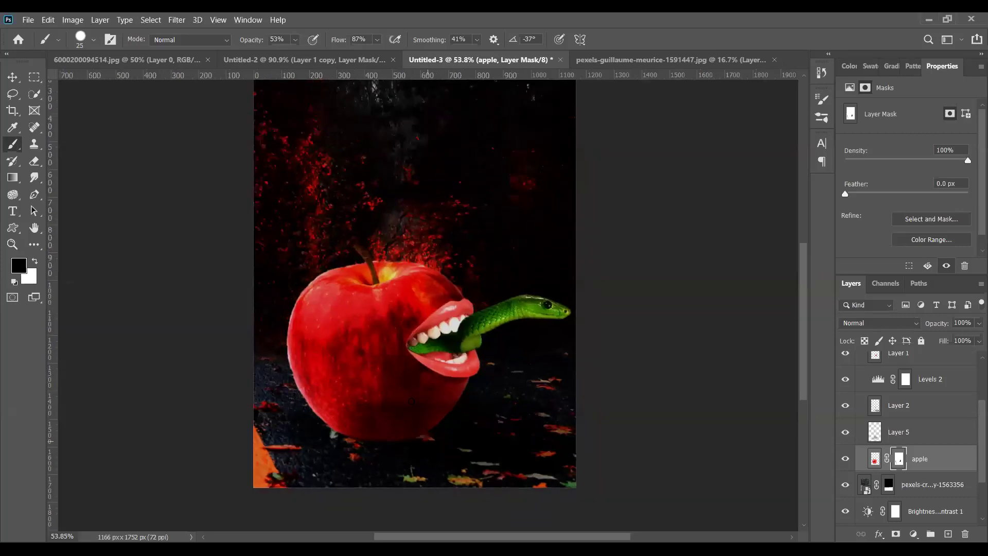
{"action": "scroll", "coordinate": [415, 396], "scroll_direction": "up", "scroll_amount": 2}
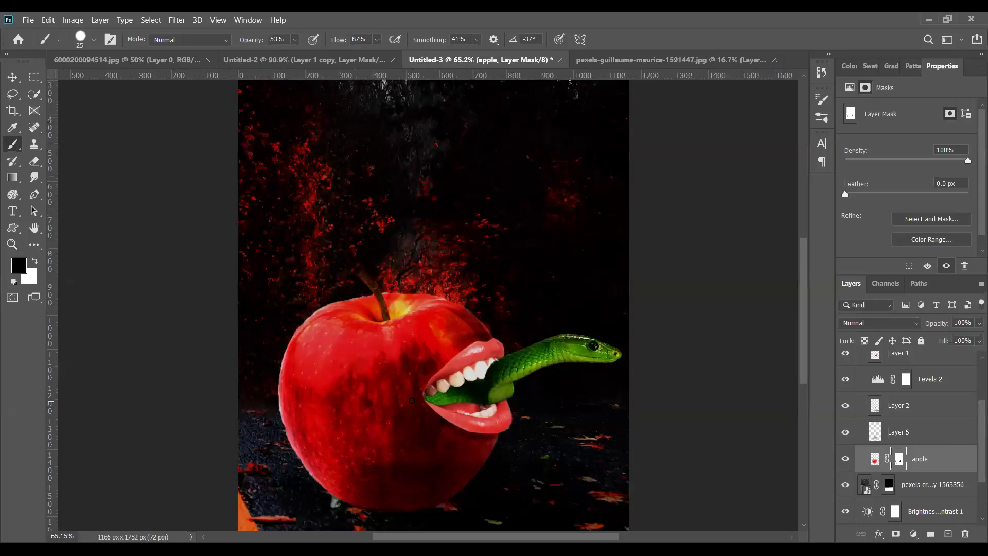
{"action": "scroll", "coordinate": [412, 401], "scroll_direction": "down", "scroll_amount": 5}
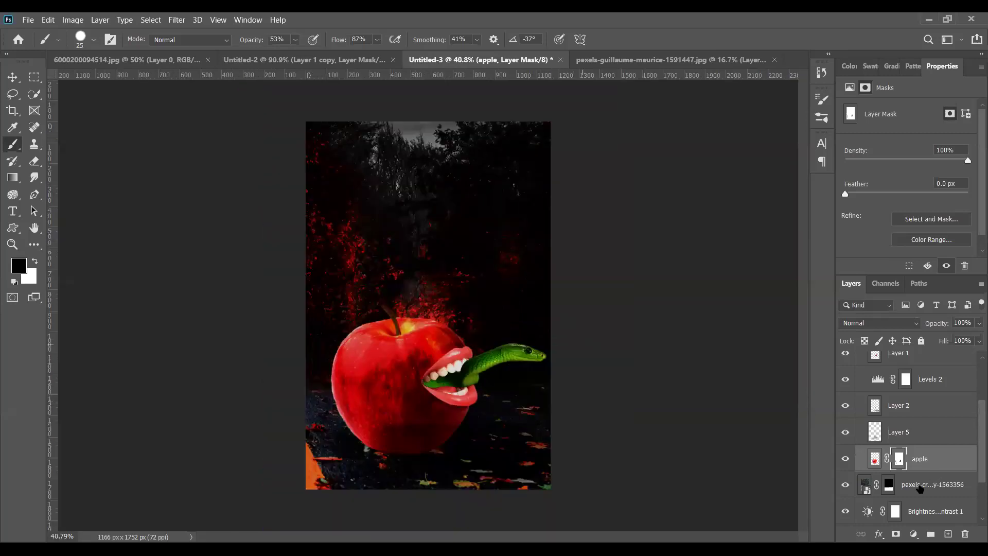
- Compare the image with and without Layer 4, the Brightness/Contrast 1 adjustment and the pexels road layer above it
{"action": "scroll", "coordinate": [945, 461], "scroll_direction": "down", "scroll_amount": 3}
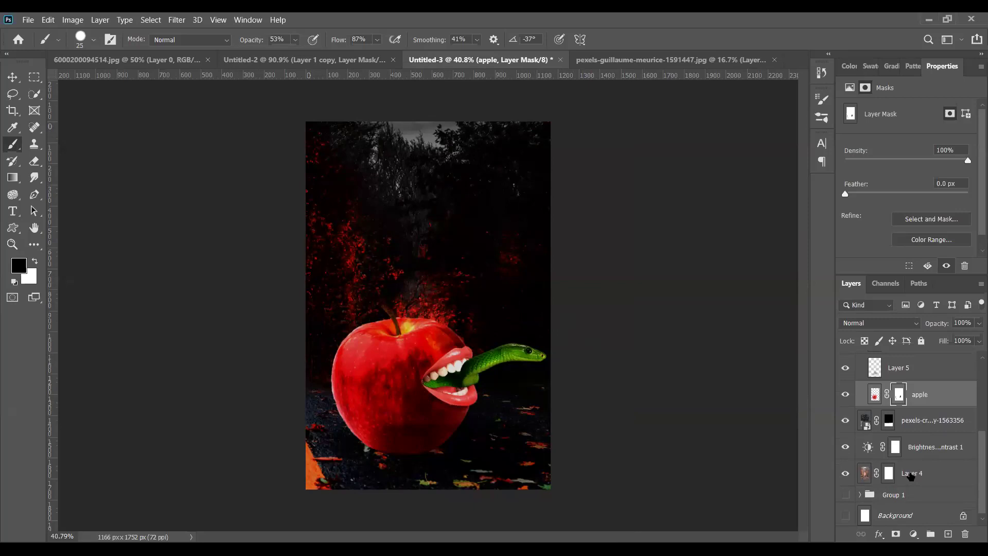
{"action": "left_click", "coordinate": [845, 471]}
{"action": "left_click", "coordinate": [846, 470]}
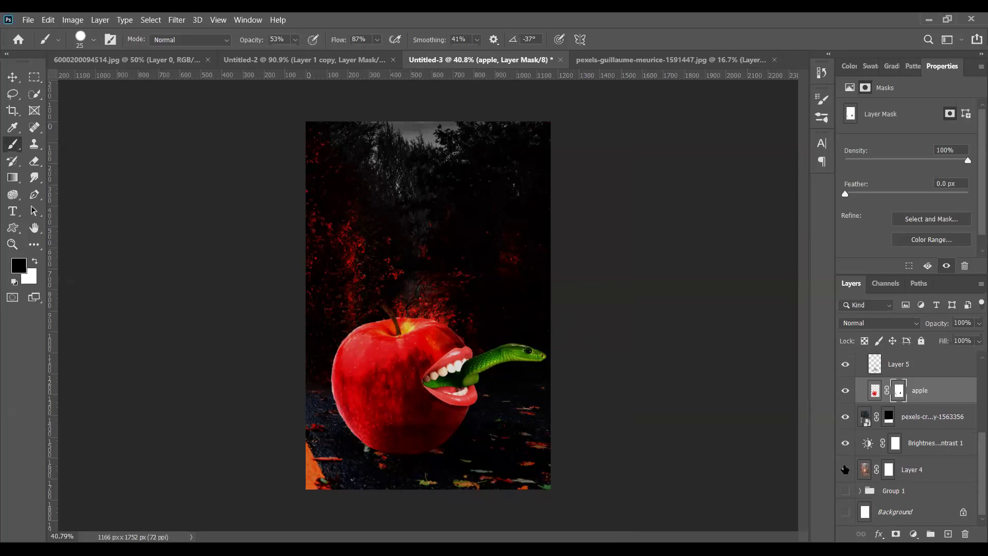
{"action": "left_click", "coordinate": [845, 444]}
{"action": "left_click", "coordinate": [845, 444]}
{"action": "left_click", "coordinate": [845, 417]}
{"action": "left_click", "coordinate": [845, 418]}
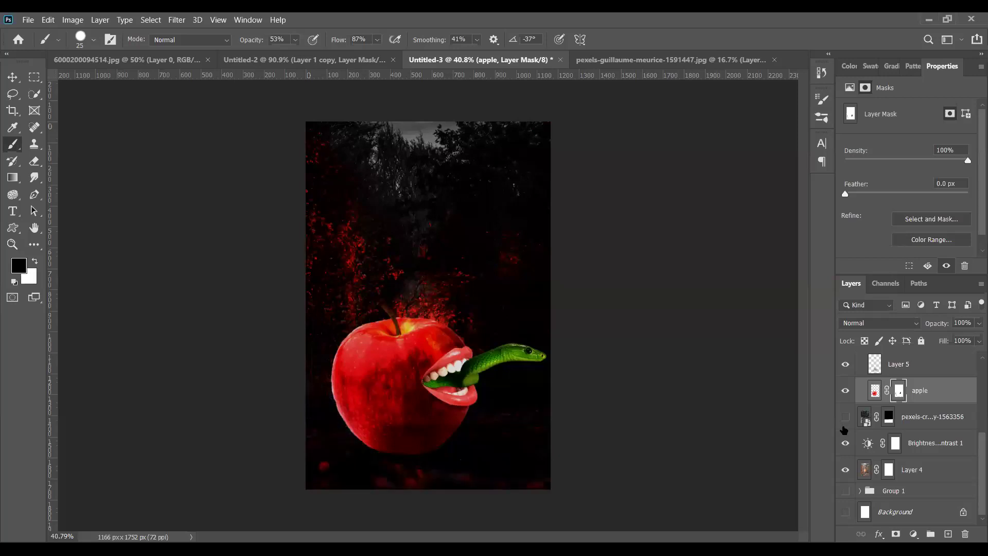
- Select the second upper tooth from the inner corner of the mouth on Layer 1 using the Quick Selection tool
{"action": "scroll", "coordinate": [850, 405], "scroll_direction": "up", "scroll_amount": 3}
{"action": "left_click", "coordinate": [897, 432]}
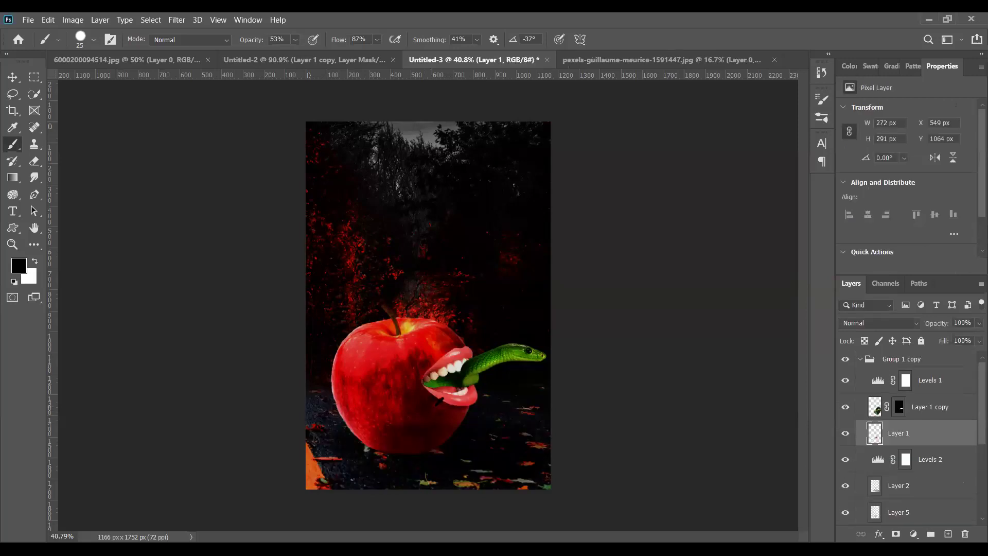
{"action": "scroll", "coordinate": [440, 396], "scroll_direction": "up", "scroll_amount": 2}
{"action": "scroll", "coordinate": [450, 378], "scroll_direction": "up", "scroll_amount": 1}
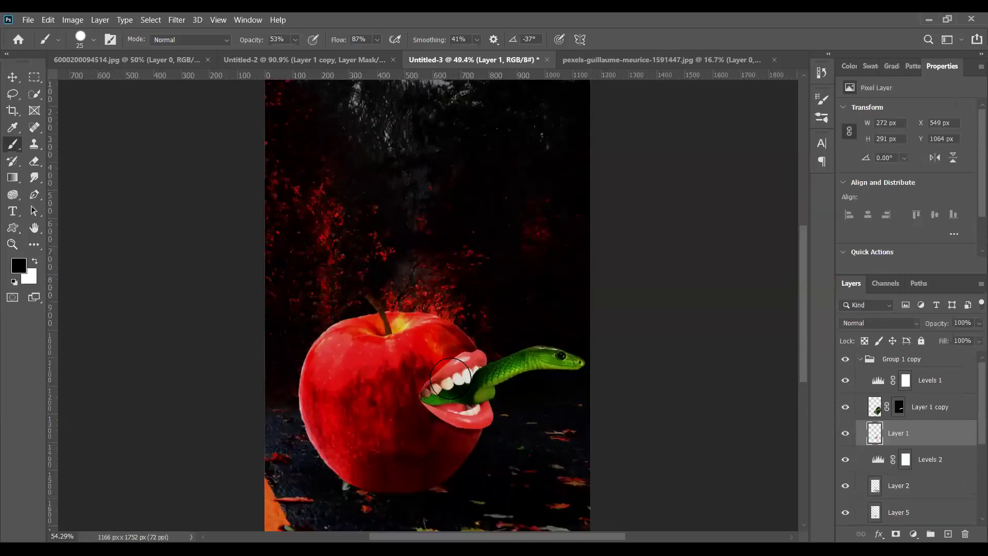
{"action": "key", "text": "bracketright"}
{"action": "key", "text": "bracketright"}
{"action": "scroll", "coordinate": [437, 393], "scroll_direction": "up", "scroll_amount": 5}
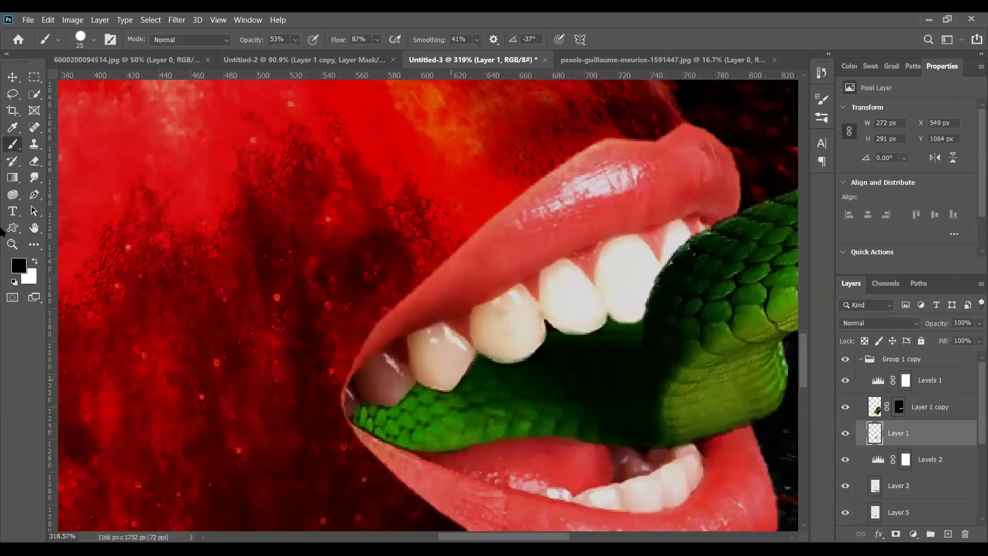
{"action": "scroll", "coordinate": [455, 310], "scroll_direction": "up", "scroll_amount": 2}
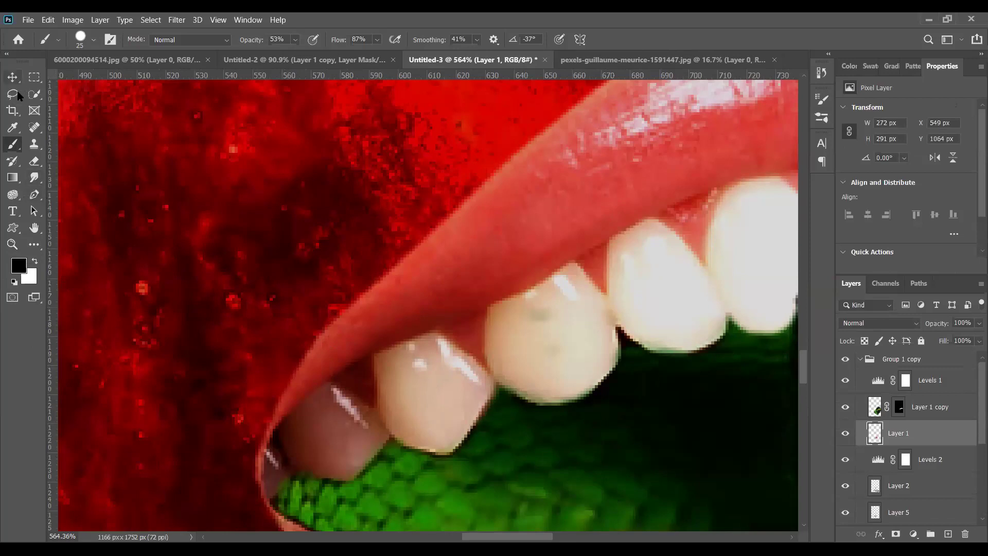
{"action": "left_click", "coordinate": [40, 95]}
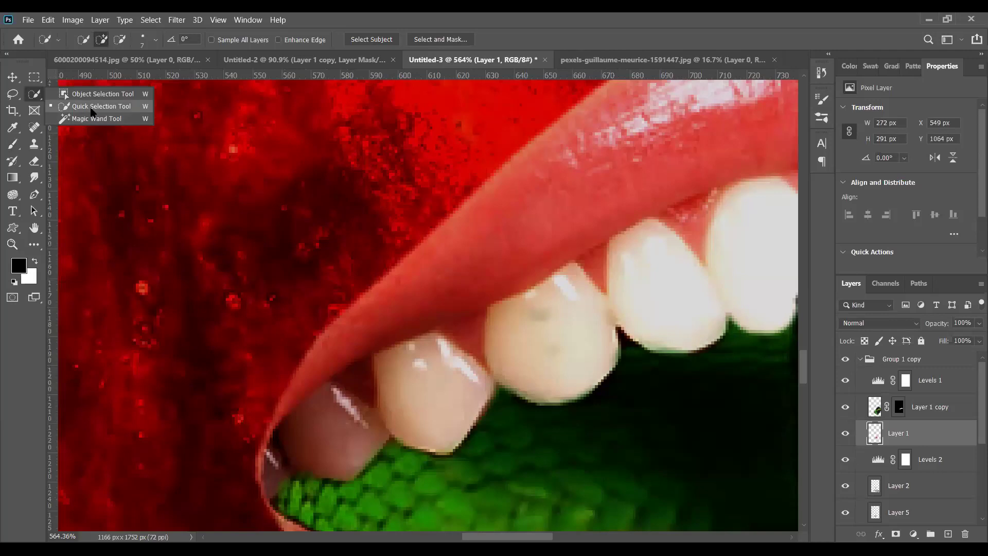
{"action": "left_click", "coordinate": [91, 109]}
{"action": "mouse_move", "coordinate": [412, 396]}
{"action": "left_mouse_down"}
{"action": "mouse_move", "coordinate": [436, 413]}
{"action": "mouse_move", "coordinate": [434, 434]}
{"action": "mouse_move", "coordinate": [408, 419]}
{"action": "left_mouse_up"}
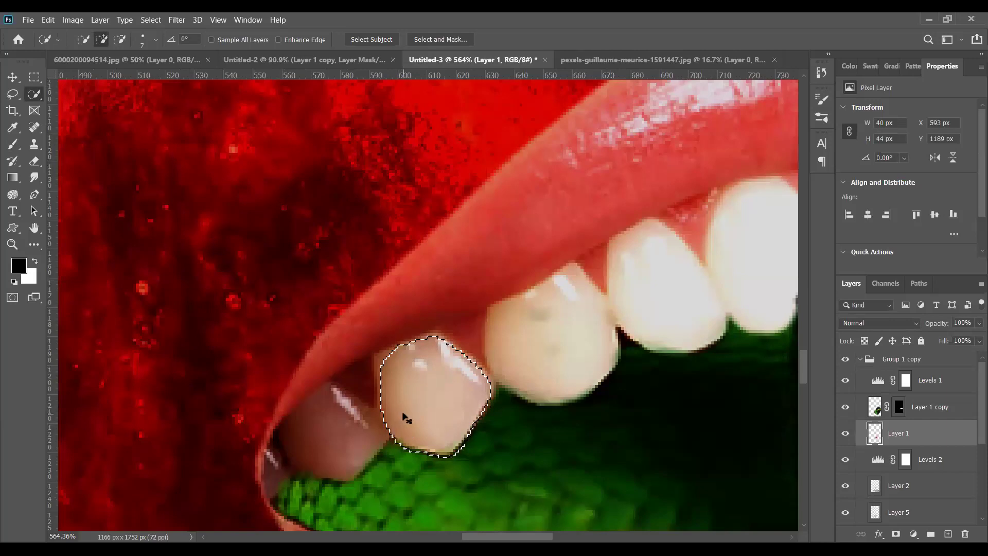
- Copy the selected tooth to a new layer and shift the copy slightly toward the mouth's inner corner
{"action": "key", "text": "j"}
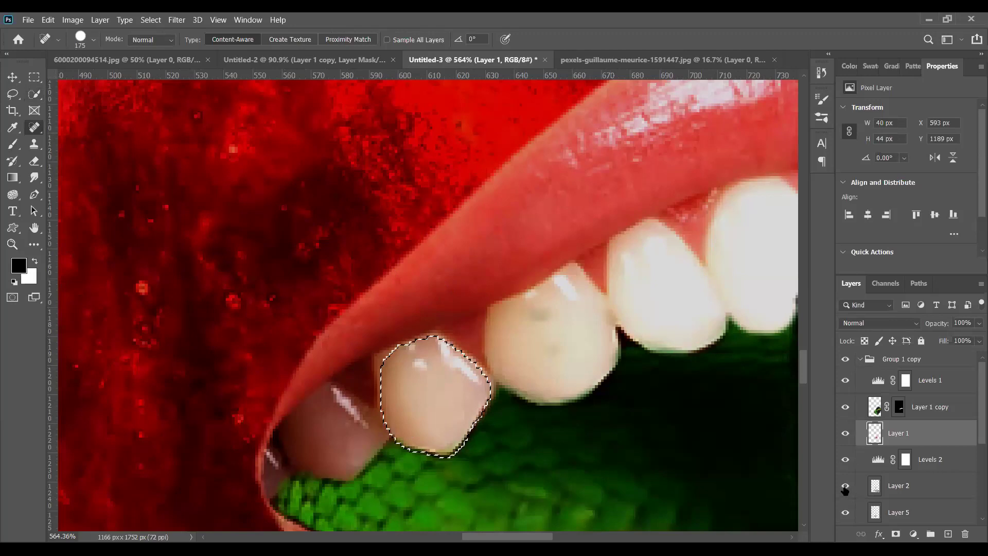
{"action": "key", "text": "v"}
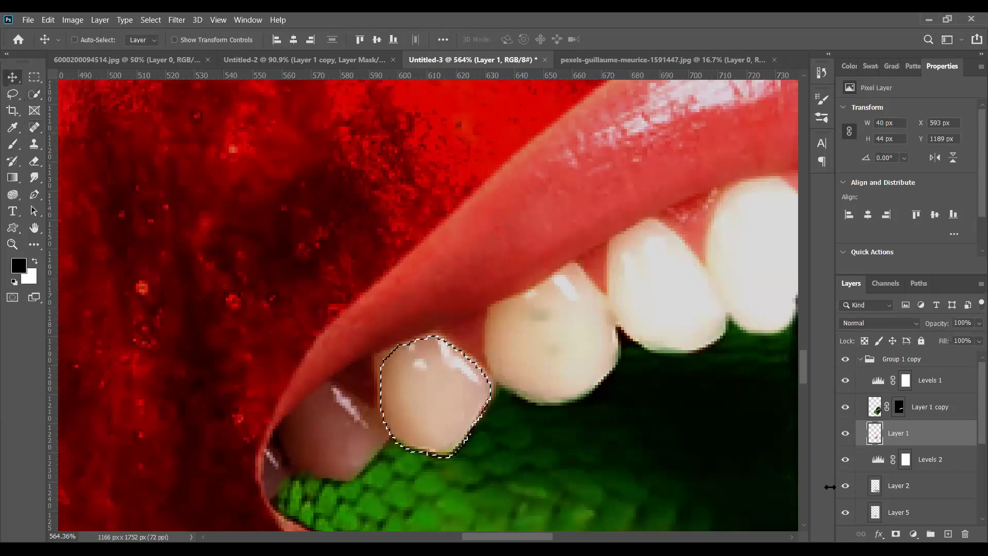
{"action": "key", "text": "ctrl+j"}
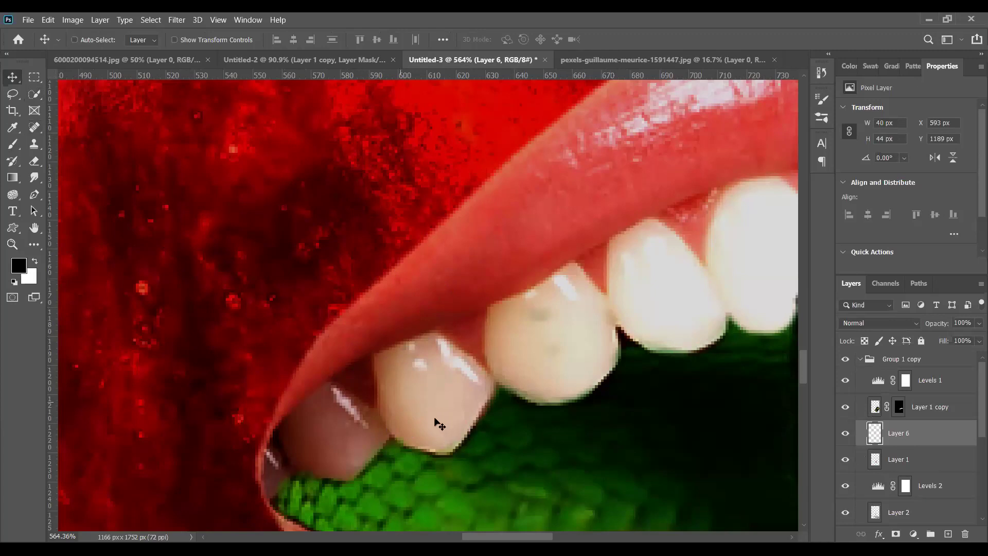
{"action": "mouse_move", "coordinate": [434, 429]}
{"action": "left_mouse_down"}
{"action": "mouse_move", "coordinate": [445, 436]}
{"action": "mouse_move", "coordinate": [430, 420]}
{"action": "left_mouse_up"}
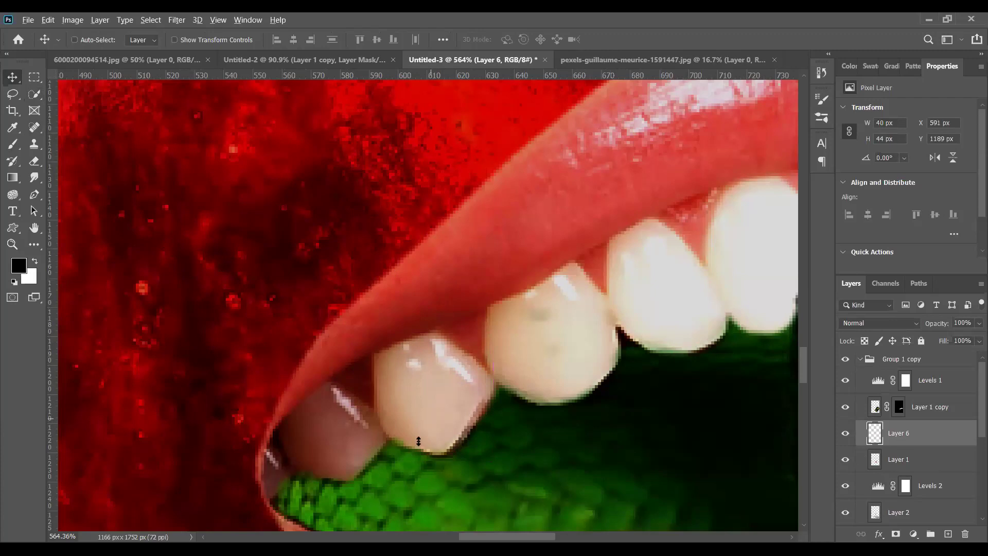
- Stretch and skew the tooth copy down toward the lower teeth to about 246% height, undoing the last corner distortion
{"action": "scroll", "coordinate": [417, 440], "scroll_direction": "down", "scroll_amount": 1}
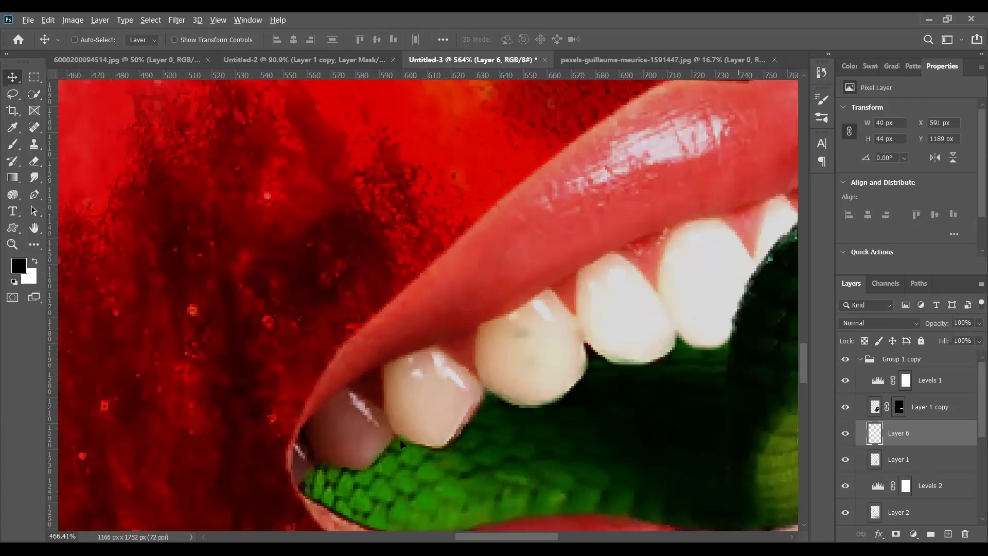
{"action": "scroll", "coordinate": [426, 462], "scroll_direction": "down", "scroll_amount": 1}
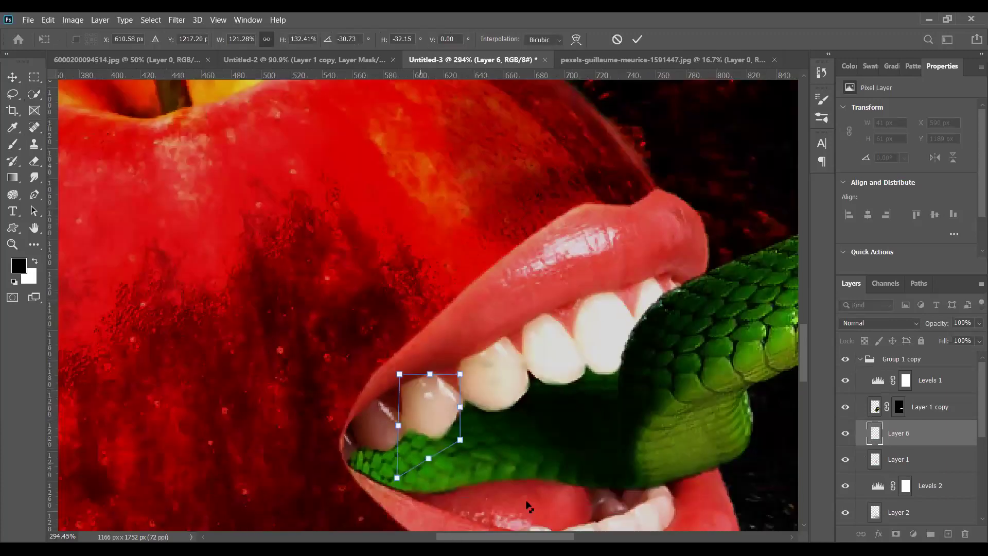
{"action": "mouse_move", "coordinate": [527, 502]}
{"action": "left_mouse_down"}
{"action": "mouse_move", "coordinate": [502, 488]}
{"action": "mouse_move", "coordinate": [493, 465]}
{"action": "mouse_move", "coordinate": [543, 489]}
{"action": "mouse_move", "coordinate": [540, 497]}
{"action": "mouse_move", "coordinate": [525, 485]}
{"action": "mouse_move", "coordinate": [518, 498]}
{"action": "left_mouse_up"}
{"action": "left_click_drag", "start_coordinate": [482, 466], "coordinate": [421, 465]}
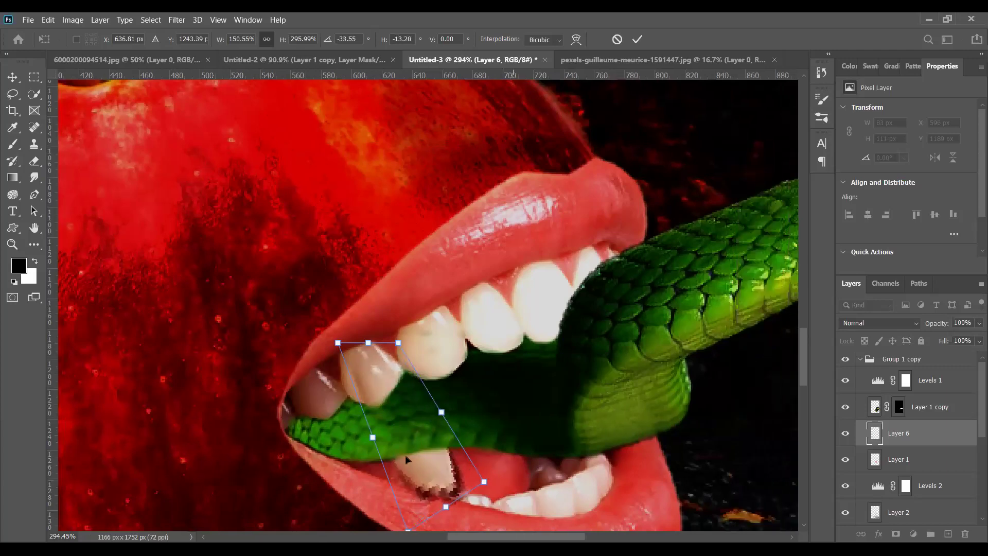
{"action": "scroll", "coordinate": [443, 436], "scroll_direction": "down", "scroll_amount": 2}
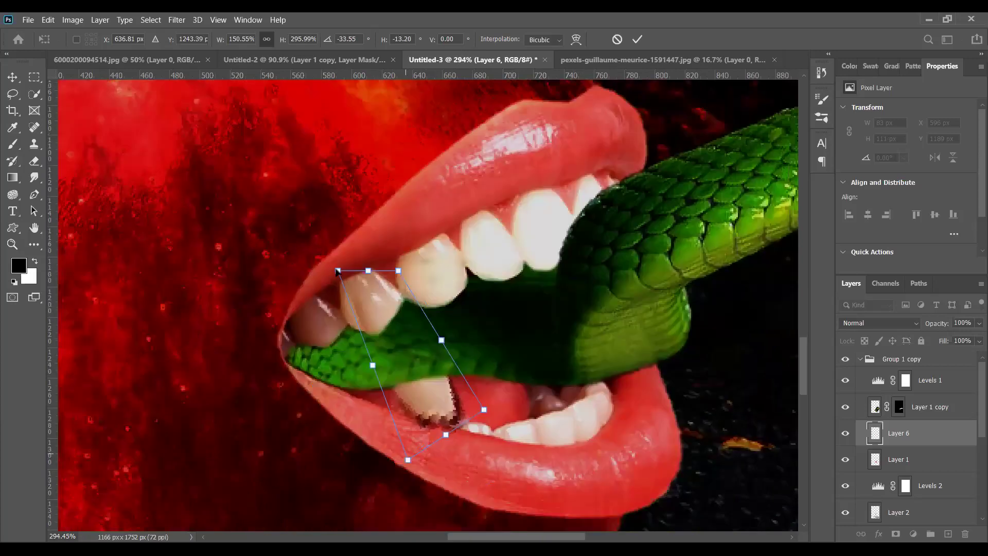
{"action": "key", "text": "ctrl+z"}
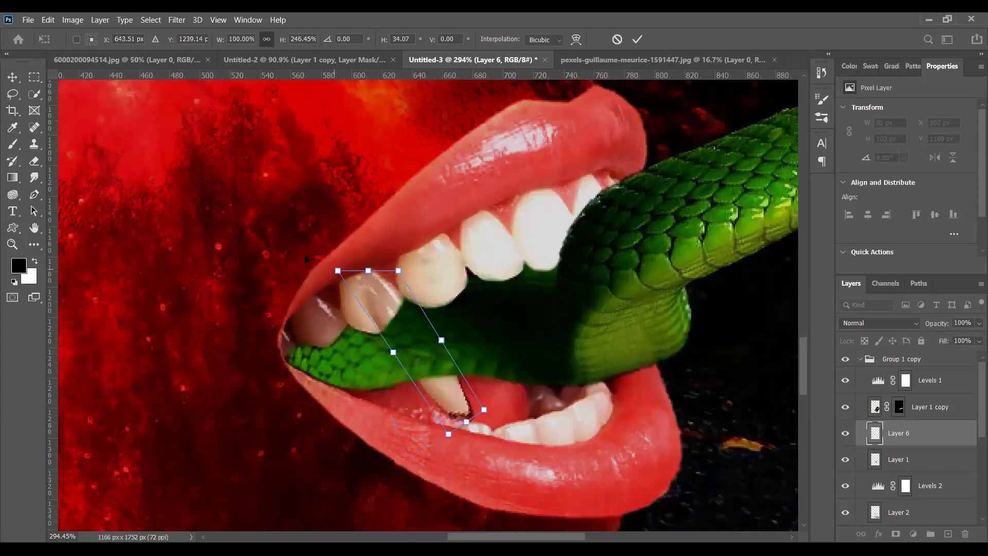
- Distort the tooth copy to a wider base and narrower tip, about 220% by 267%, and move Layer 6 above Layer 1 copy
{"action": "left_click_drag", "start_coordinate": [401, 273], "coordinate": [411, 257]}
{"action": "left_click_drag", "start_coordinate": [441, 340], "coordinate": [445, 337]}
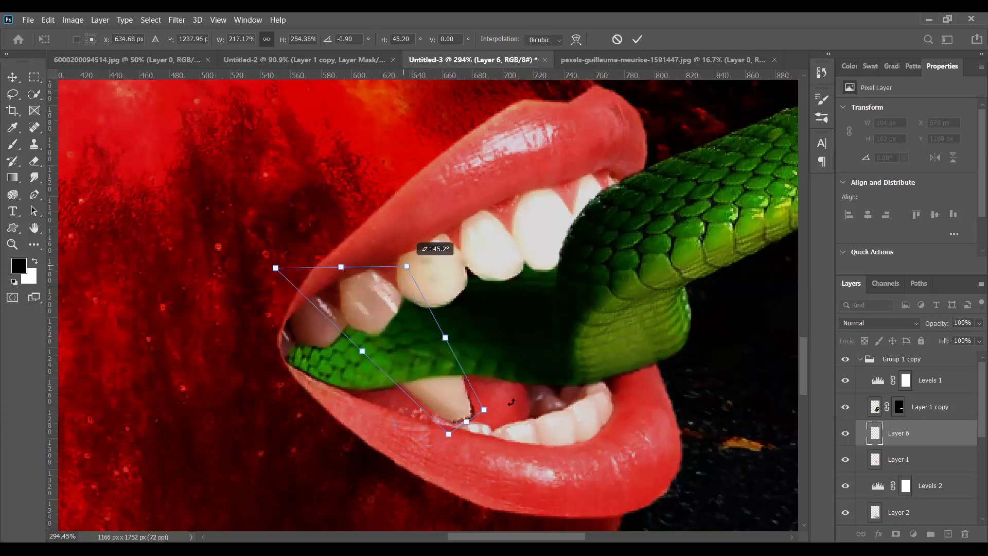
{"action": "left_click_drag", "start_coordinate": [484, 409], "coordinate": [453, 397]}
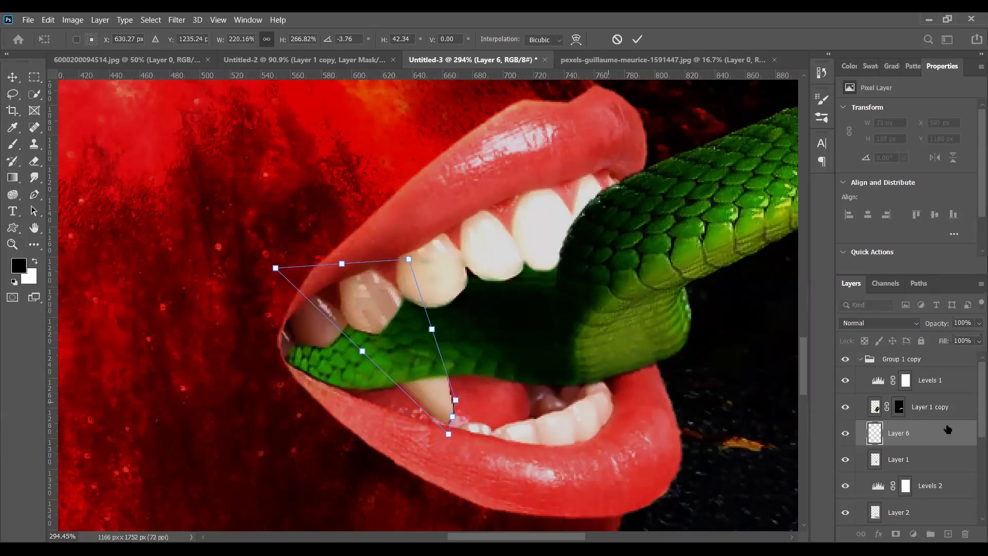
{"action": "left_click_drag", "start_coordinate": [941, 435], "coordinate": [898, 410]}
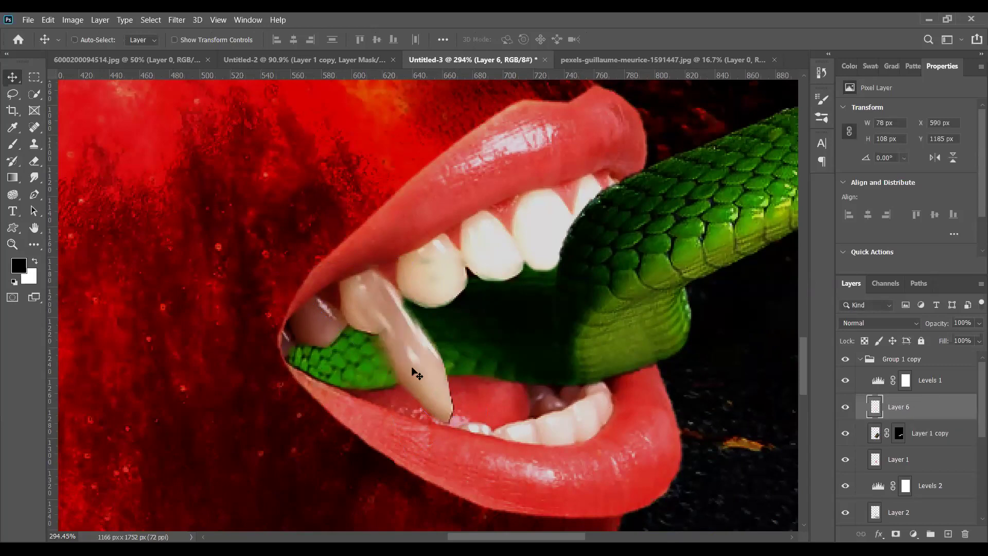
- Distort the tooth copy again to about 197% width and 92% height, thickening its lower part, and add a layer mask to Layer 6
{"action": "key", "text": "ctrl+t"}
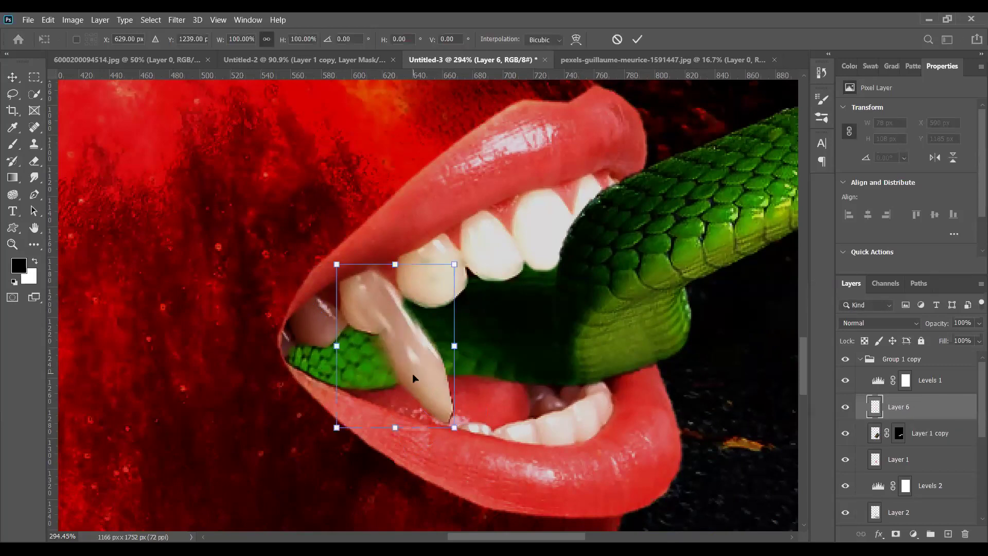
{"action": "left_click_drag", "start_coordinate": [332, 346], "coordinate": [334, 346]}
{"action": "left_click_drag", "start_coordinate": [333, 429], "coordinate": [223, 408]}
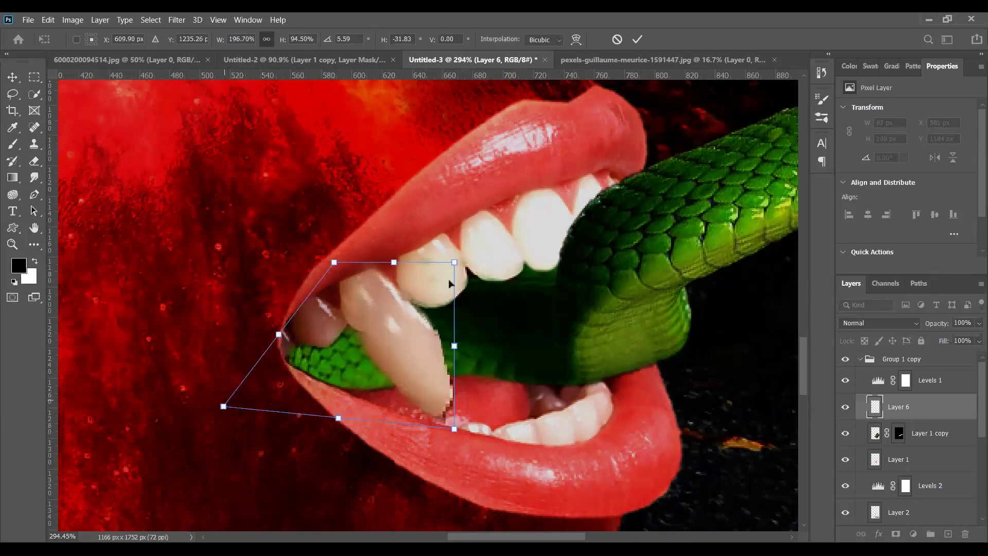
{"action": "mouse_move", "coordinate": [451, 271]}
{"action": "left_mouse_down"}
{"action": "mouse_move", "coordinate": [432, 273]}
{"action": "mouse_move", "coordinate": [451, 266]}
{"action": "left_mouse_up"}
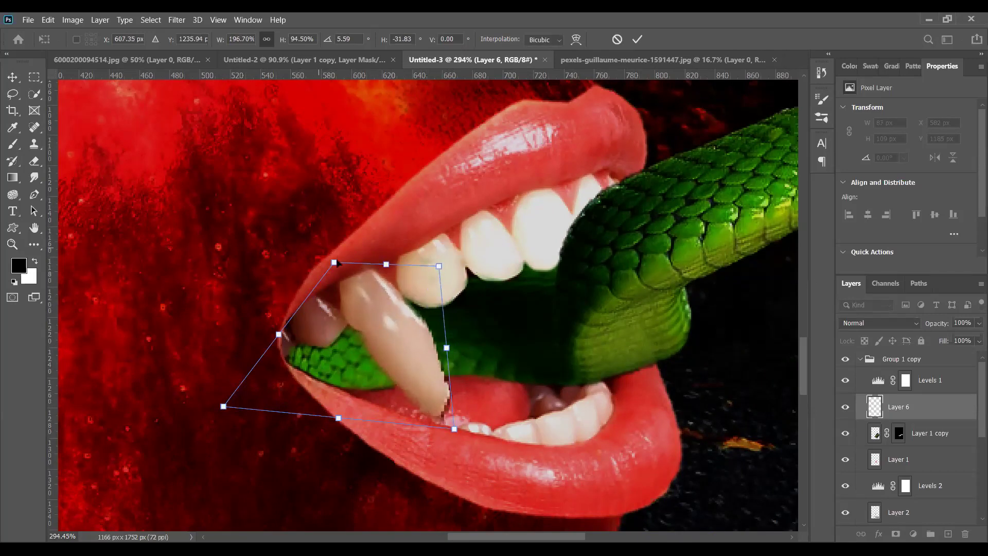
{"action": "left_click_drag", "start_coordinate": [334, 264], "coordinate": [337, 269]}
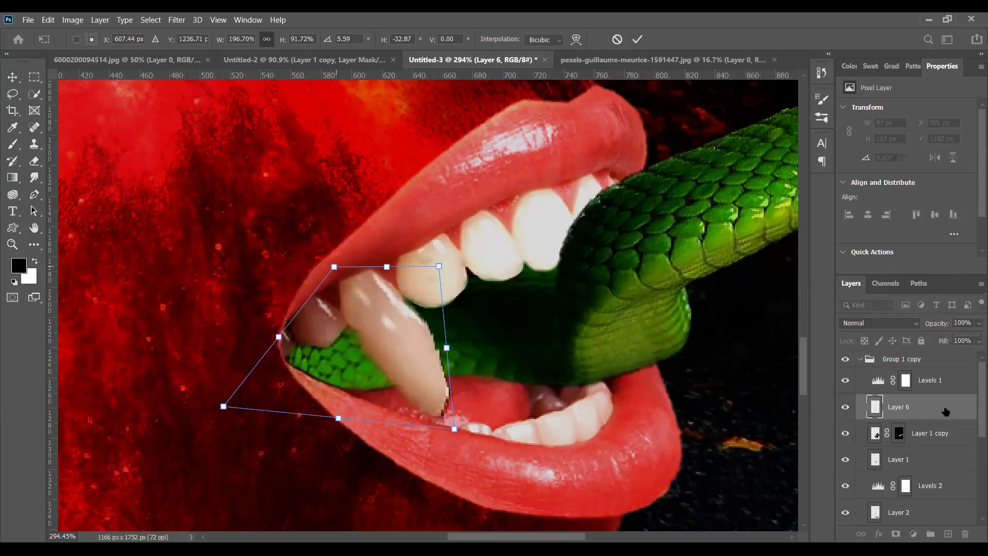
{"action": "left_click", "coordinate": [897, 535]}
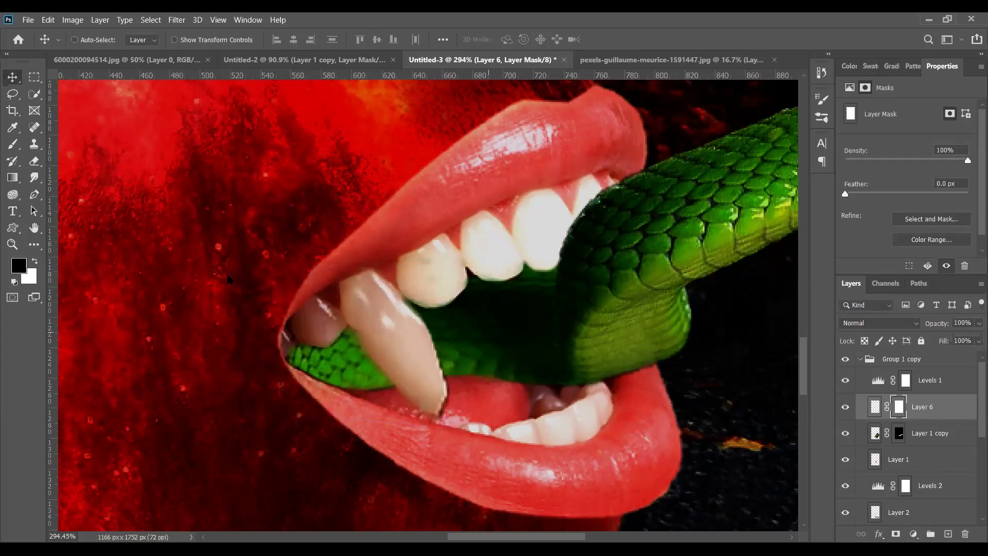
- Paint black on Layer 6's mask with the Brush tool to try trimming the tooth copy into a pointed fang
{"action": "key", "text": "b"}
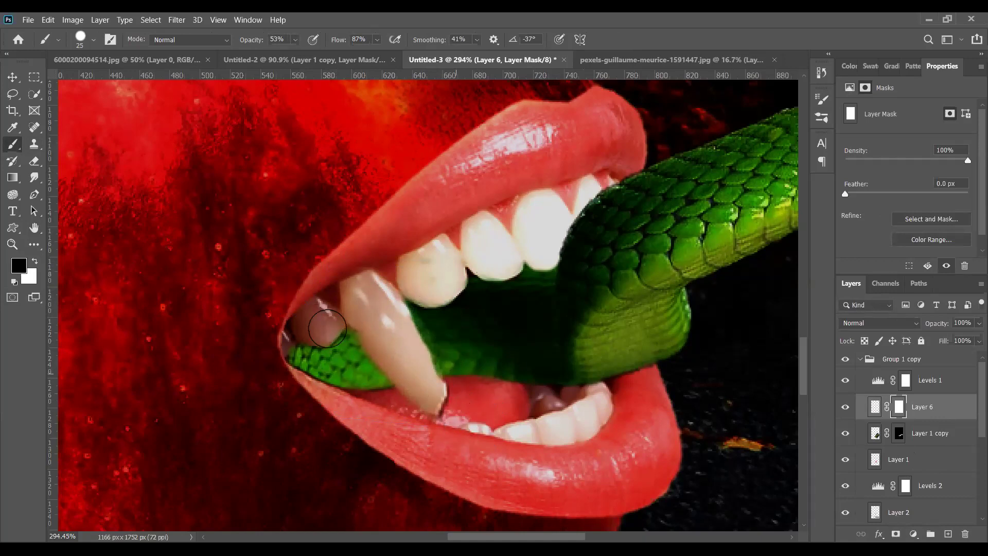
{"action": "key", "text": "ctrl+z"}
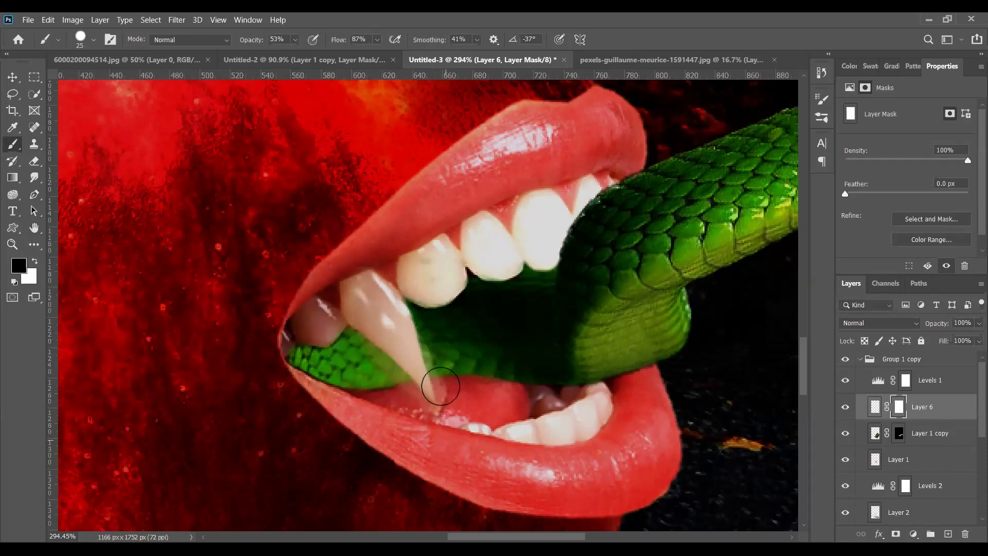
{"action": "left_click_drag", "start_coordinate": [440, 386], "coordinate": [458, 404]}
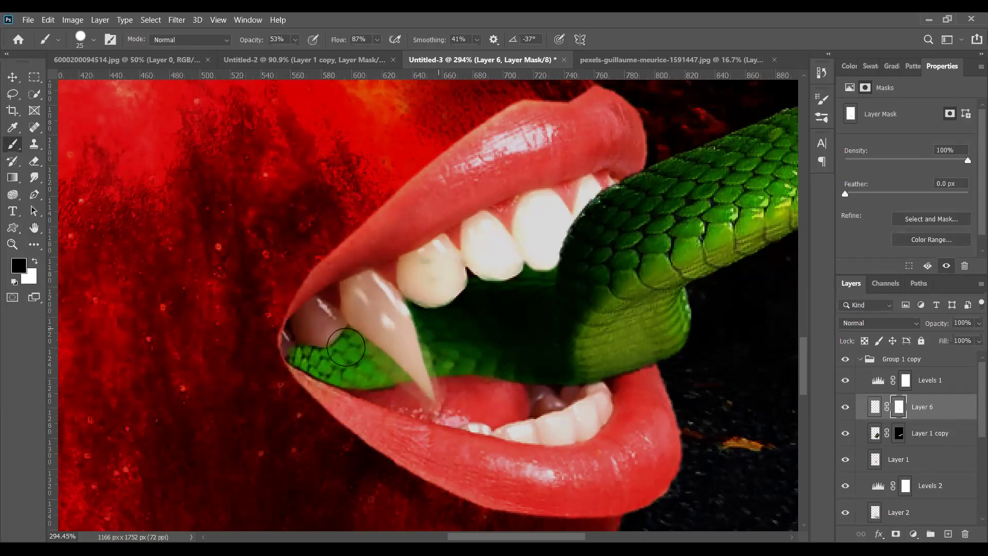
{"action": "left_click_drag", "start_coordinate": [352, 352], "coordinate": [434, 419]}
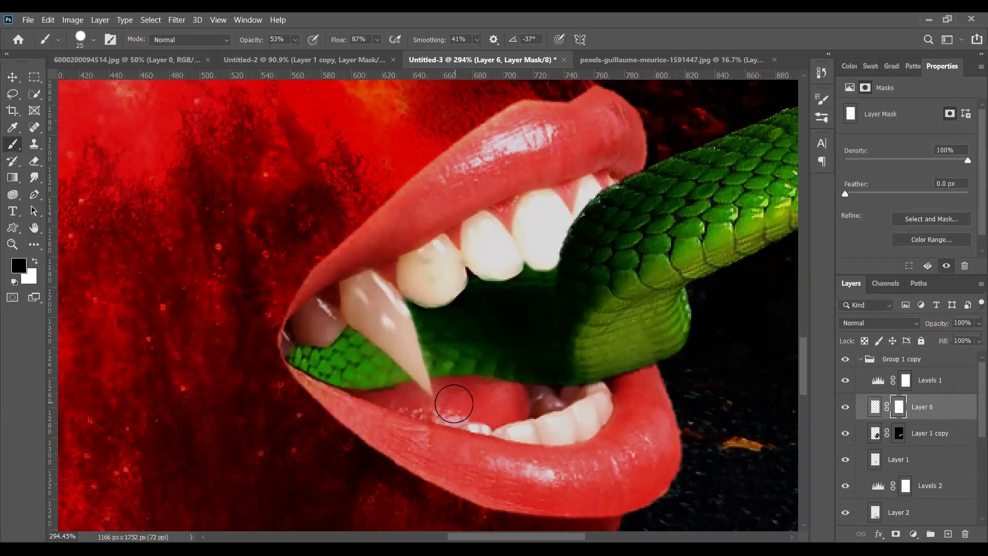
{"action": "scroll", "coordinate": [454, 403], "scroll_direction": "down", "scroll_amount": 1}
{"action": "scroll", "coordinate": [455, 390], "scroll_direction": "down", "scroll_amount": 1}
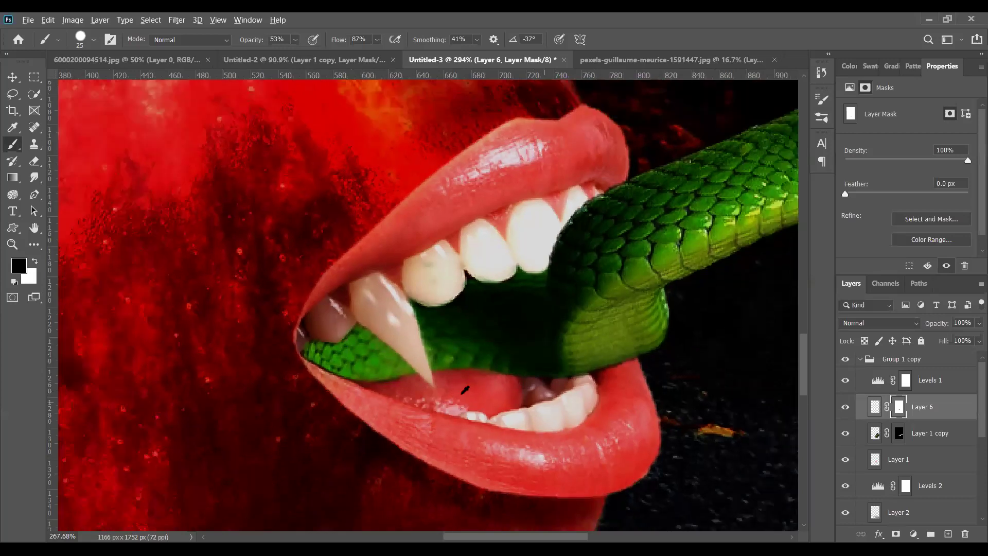
{"action": "scroll", "coordinate": [464, 389], "scroll_direction": "down", "scroll_amount": 5}
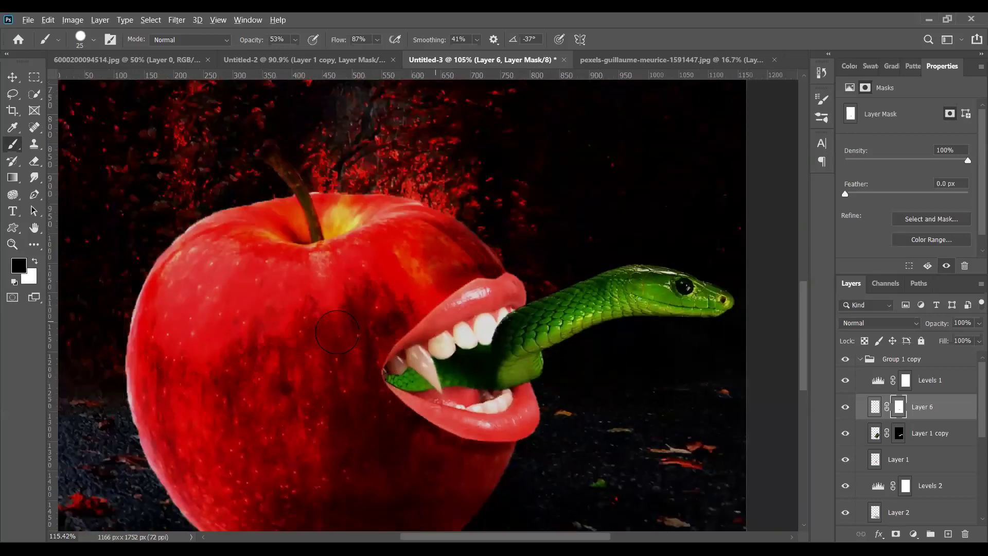
{"action": "scroll", "coordinate": [463, 388], "scroll_direction": "up", "scroll_amount": 5}
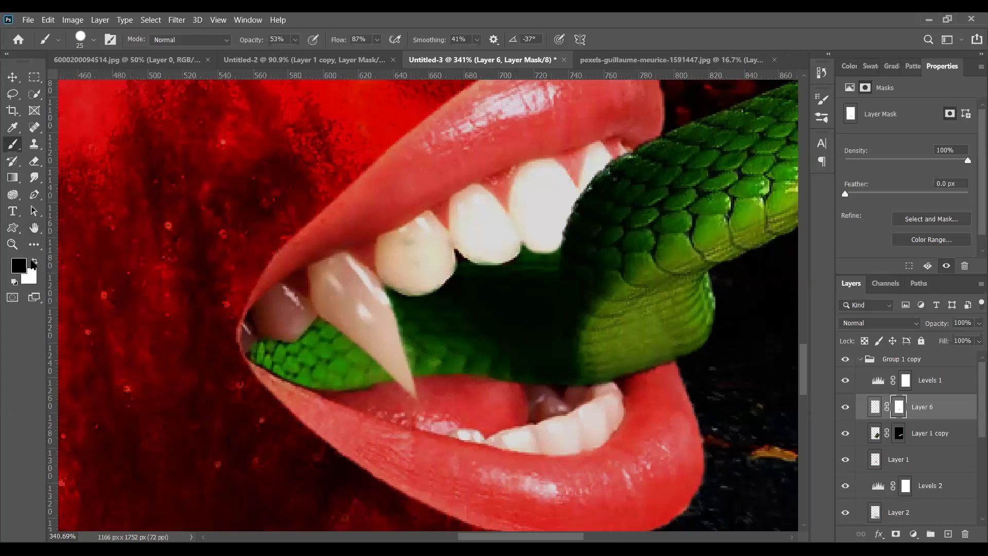
- Try restoring the fang's outer edge by painting white on Layer 6's mask, undoing and redoing strokes to compare
{"action": "key", "text": "x"}
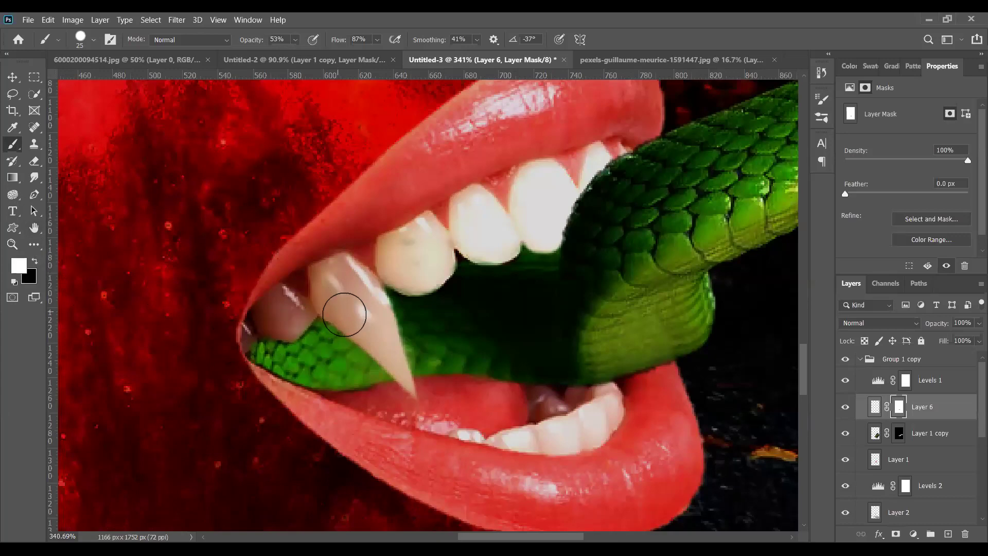
{"action": "left_click_drag", "start_coordinate": [359, 335], "coordinate": [372, 347]}
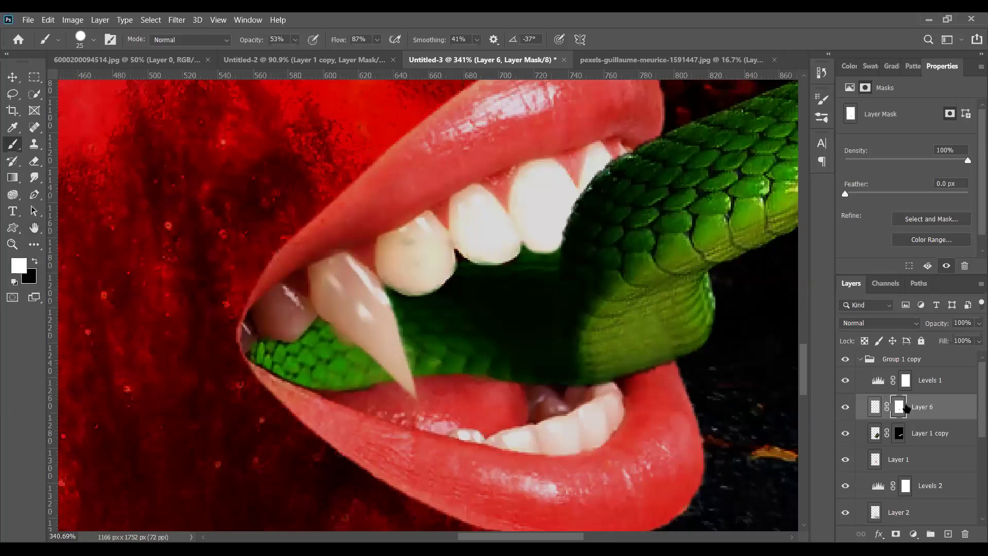
{"action": "mouse_move", "coordinate": [369, 309]}
{"action": "left_mouse_down"}
{"action": "mouse_move", "coordinate": [346, 309]}
{"action": "mouse_move", "coordinate": [370, 346]}
{"action": "mouse_move", "coordinate": [330, 299]}
{"action": "mouse_move", "coordinate": [337, 323]}
{"action": "mouse_move", "coordinate": [323, 295]}
{"action": "left_mouse_up"}
{"action": "key", "text": "ctrl+z"}
{"action": "key", "text": "ctrl+z"}
{"action": "key", "text": "ctrl+z"}
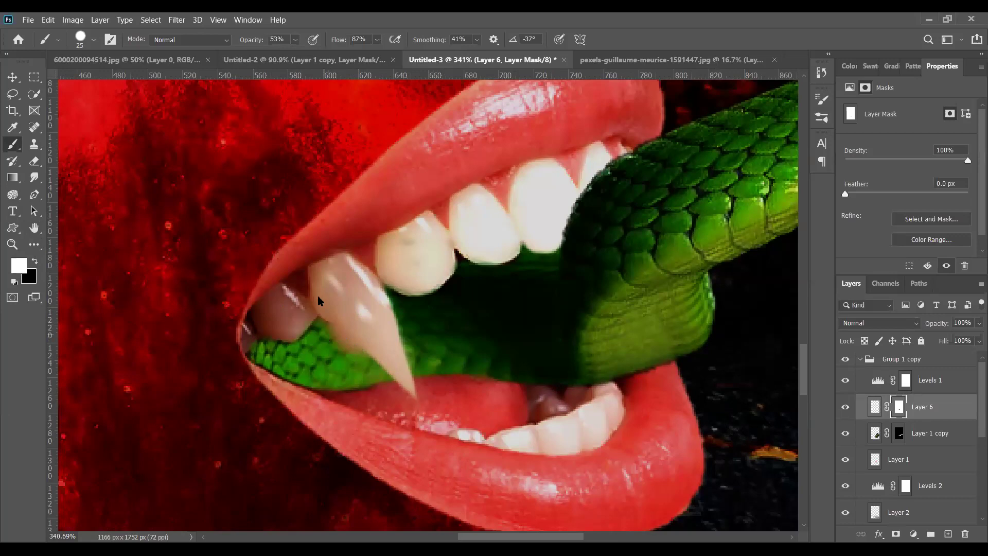
{"action": "mouse_move", "coordinate": [364, 326]}
{"action": "left_mouse_down"}
{"action": "mouse_move", "coordinate": [364, 361]}
{"action": "mouse_move", "coordinate": [388, 384]}
{"action": "left_mouse_up"}
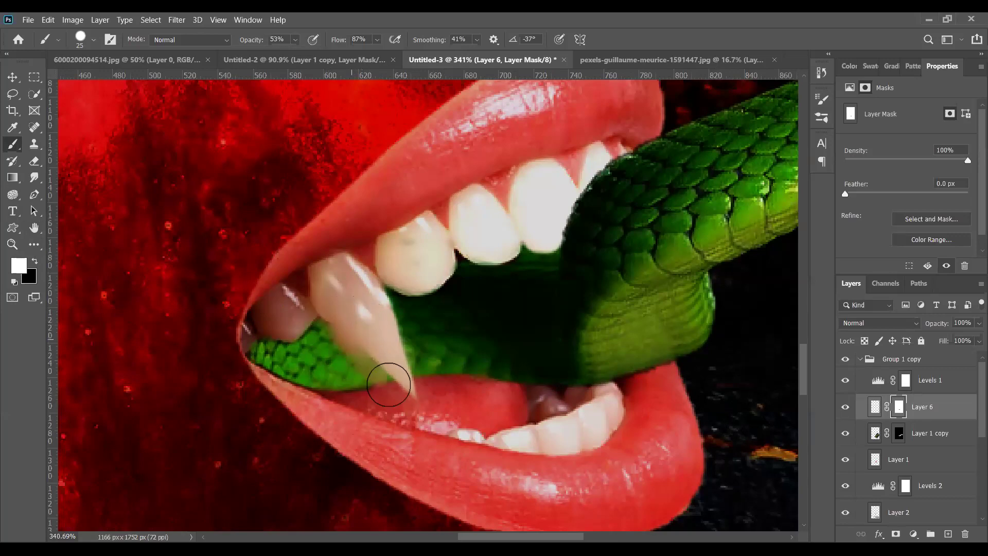
{"action": "key", "text": "ctrl+z"}
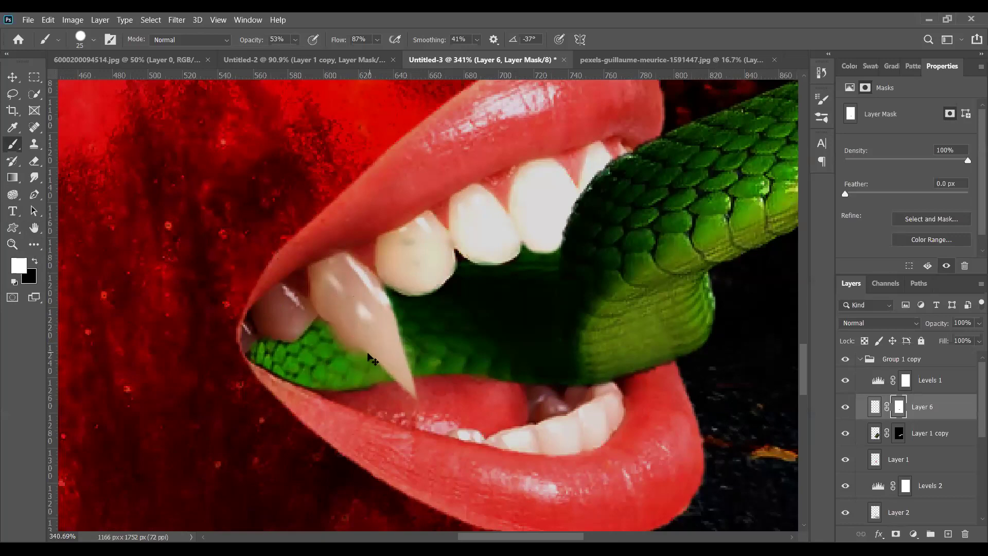
{"action": "key", "text": "ctrl+shift+z"}
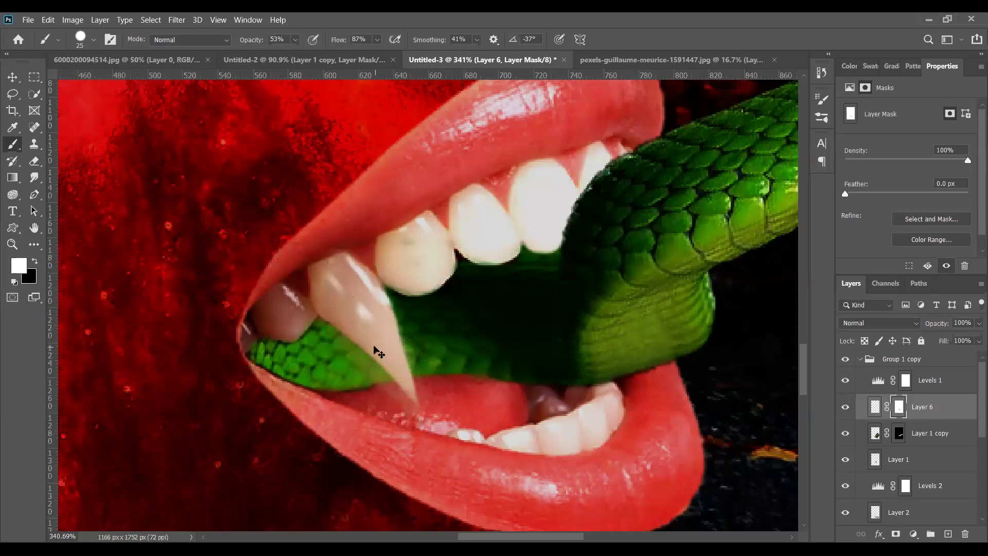
- Undo all the brush strokes made on Layer 6's mask
{"action": "key", "text": "ctrl+shift+z"}
{"action": "key", "text": "ctrl+shift+z"}
{"action": "key", "text": "ctrl+shift+z"}
{"action": "key", "text": "ctrl+shift+z"}
{"action": "key", "text": "ctrl+shift+z"}
{"action": "key", "text": "ctrl+shift+z"}
{"action": "key", "text": "ctrl+shift+z"}
{"action": "key", "text": "ctrl+shift+z"}
{"action": "key", "text": "ctrl+shift+z"}
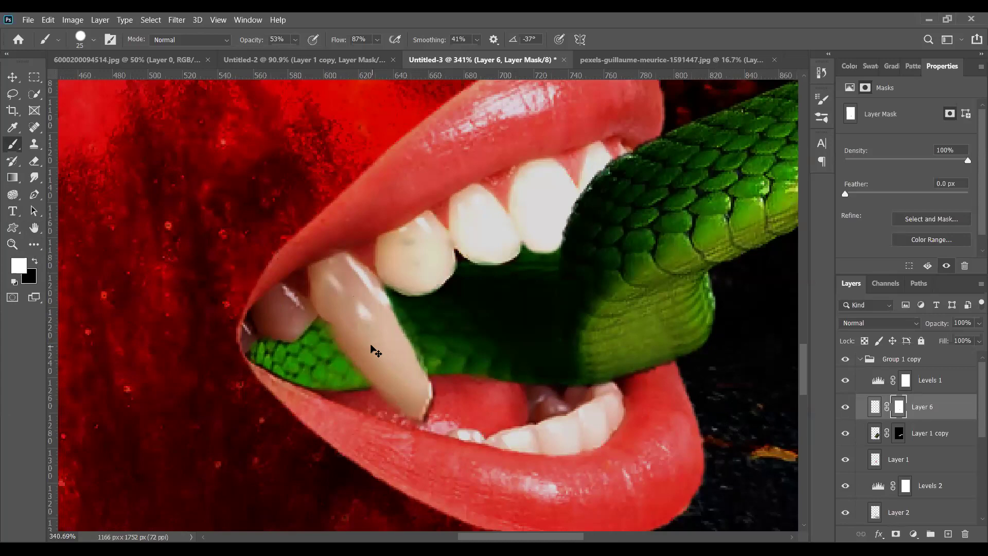
{"action": "key", "text": "x"}
{"action": "key", "text": "ctrl+z"}
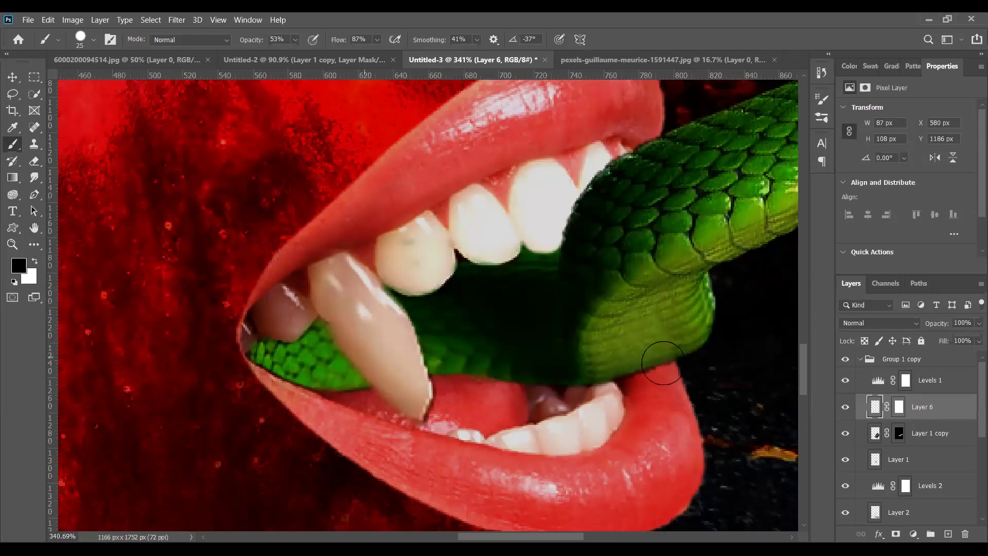
- Paint black on Layer 6's mask to hide the fang's lower outer edge and its blunt tip over the tongue
{"action": "left_click", "coordinate": [899, 408]}
{"action": "key", "text": "x"}
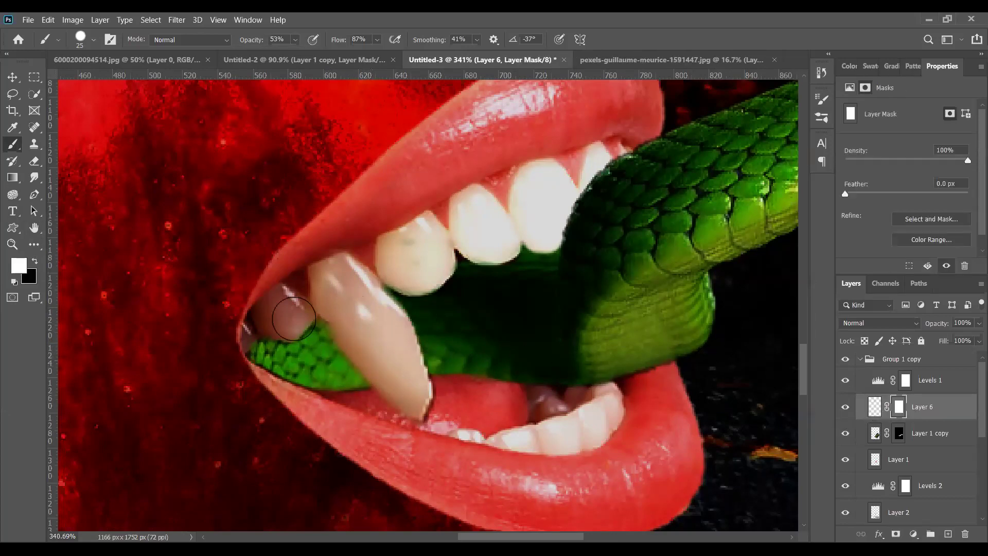
{"action": "left_click_drag", "start_coordinate": [298, 324], "coordinate": [339, 365]}
{"action": "left_click", "coordinate": [35, 260]}
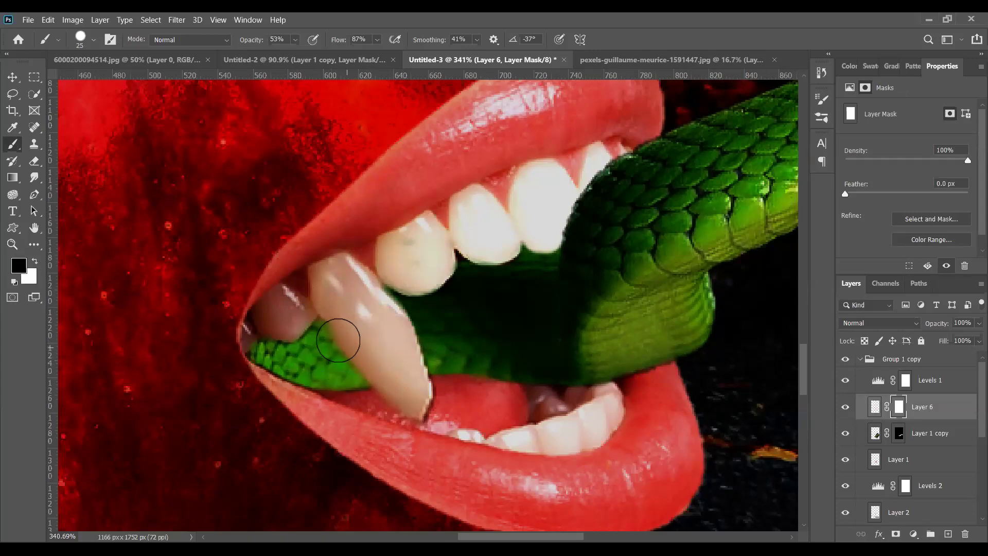
{"action": "mouse_move", "coordinate": [334, 348]}
{"action": "left_mouse_down"}
{"action": "mouse_move", "coordinate": [367, 392]}
{"action": "mouse_move", "coordinate": [339, 360]}
{"action": "mouse_move", "coordinate": [363, 381]}
{"action": "mouse_move", "coordinate": [350, 357]}
{"action": "mouse_move", "coordinate": [395, 402]}
{"action": "mouse_move", "coordinate": [347, 355]}
{"action": "mouse_move", "coordinate": [381, 362]}
{"action": "mouse_move", "coordinate": [422, 395]}
{"action": "mouse_move", "coordinate": [418, 408]}
{"action": "mouse_move", "coordinate": [434, 401]}
{"action": "mouse_move", "coordinate": [419, 408]}
{"action": "left_mouse_up"}
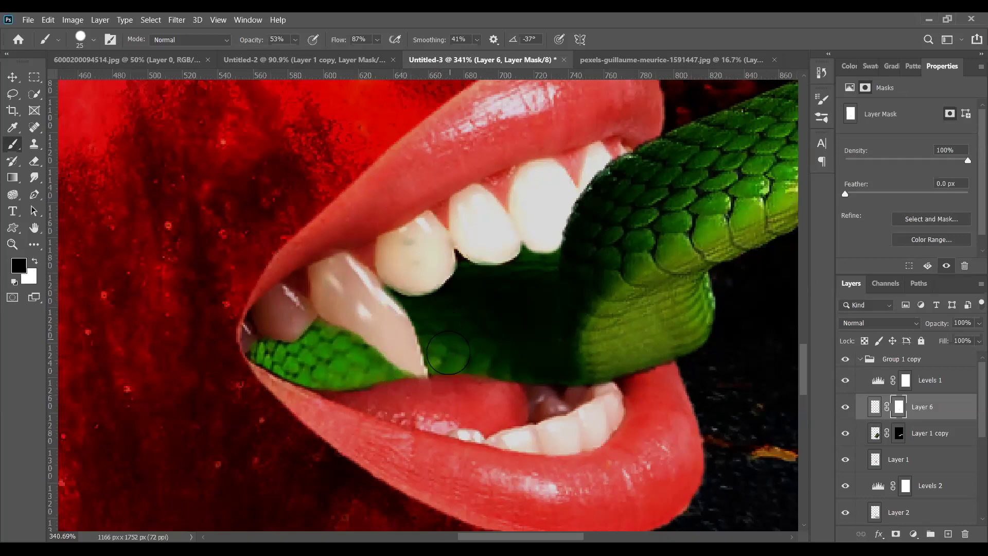
- Brush black along the fang's inner edge on Layer 6's mask to narrow it, and touch up its root near the lip
{"action": "left_click_drag", "start_coordinate": [433, 334], "coordinate": [425, 360]}
{"action": "left_click_drag", "start_coordinate": [416, 296], "coordinate": [437, 328]}
{"action": "mouse_move", "coordinate": [415, 278]}
{"action": "left_mouse_down"}
{"action": "mouse_move", "coordinate": [419, 319]}
{"action": "mouse_move", "coordinate": [436, 335]}
{"action": "left_mouse_up"}
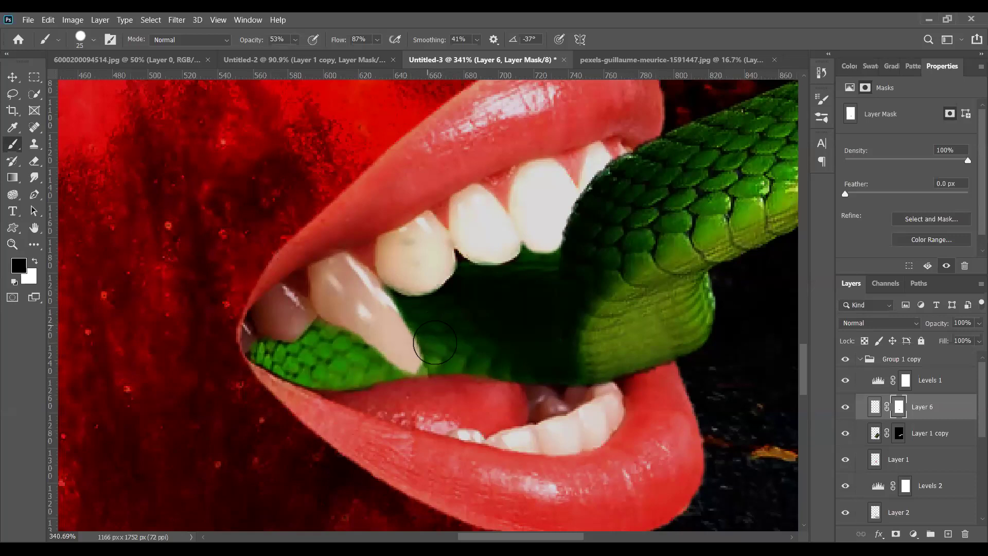
{"action": "left_click_drag", "start_coordinate": [324, 275], "coordinate": [331, 270]}
- Check the fang against the whole composition and refine its inner edge and tip to a sharper point on Layer 6's mask
{"action": "scroll", "coordinate": [363, 271], "scroll_direction": "down", "scroll_amount": 3}
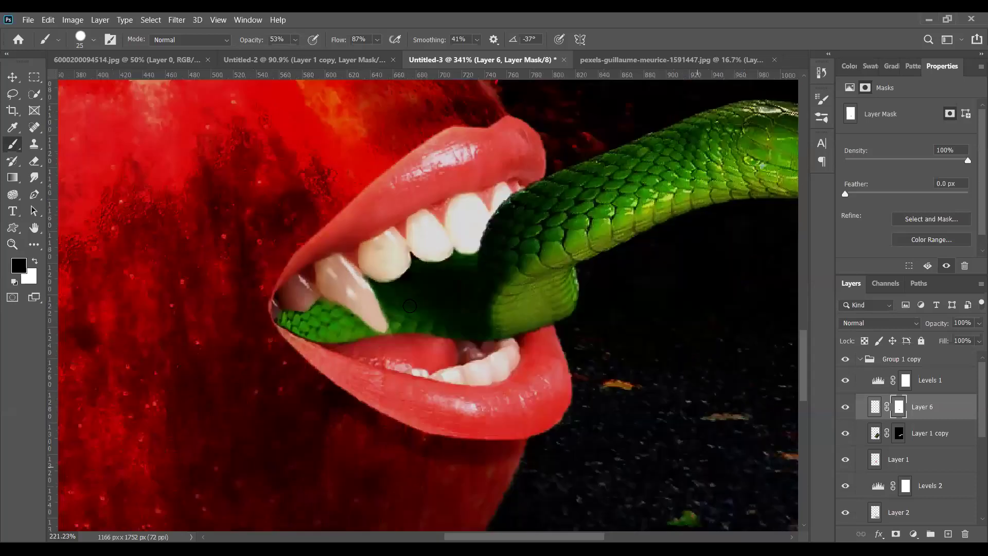
{"action": "scroll", "coordinate": [409, 305], "scroll_direction": "down", "scroll_amount": 4}
{"action": "scroll", "coordinate": [407, 331], "scroll_direction": "down", "scroll_amount": 3}
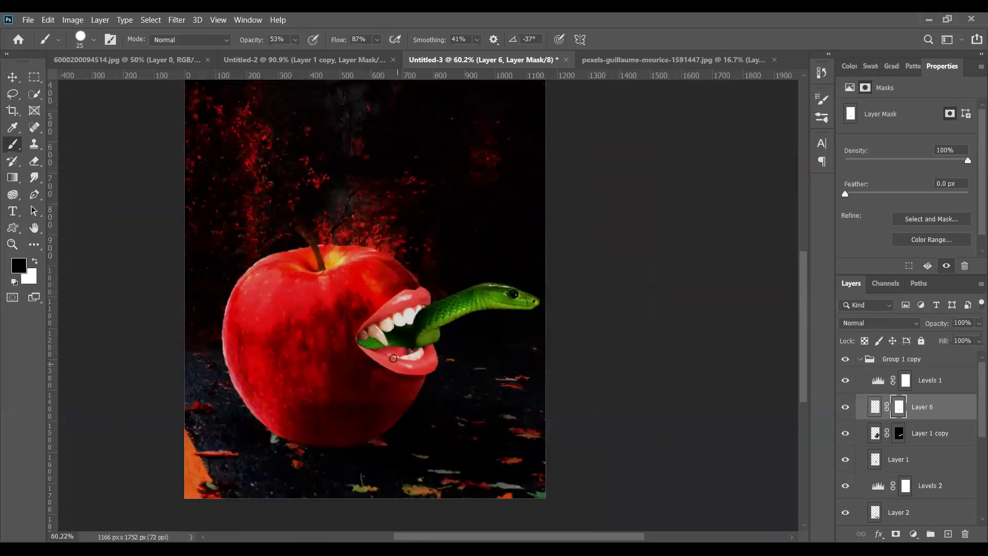
{"action": "scroll", "coordinate": [379, 325], "scroll_direction": "up", "scroll_amount": 4}
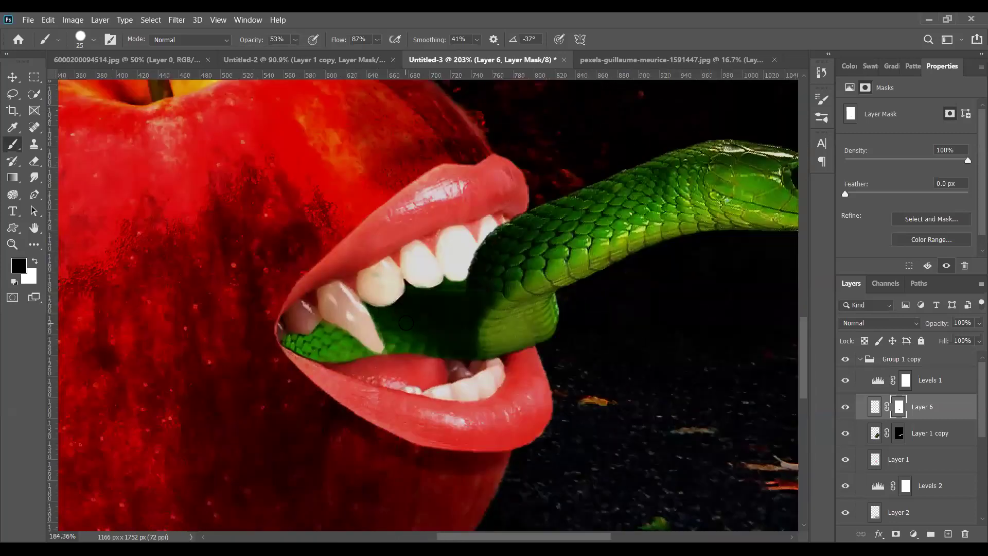
{"action": "scroll", "coordinate": [406, 322], "scroll_direction": "down", "scroll_amount": 3}
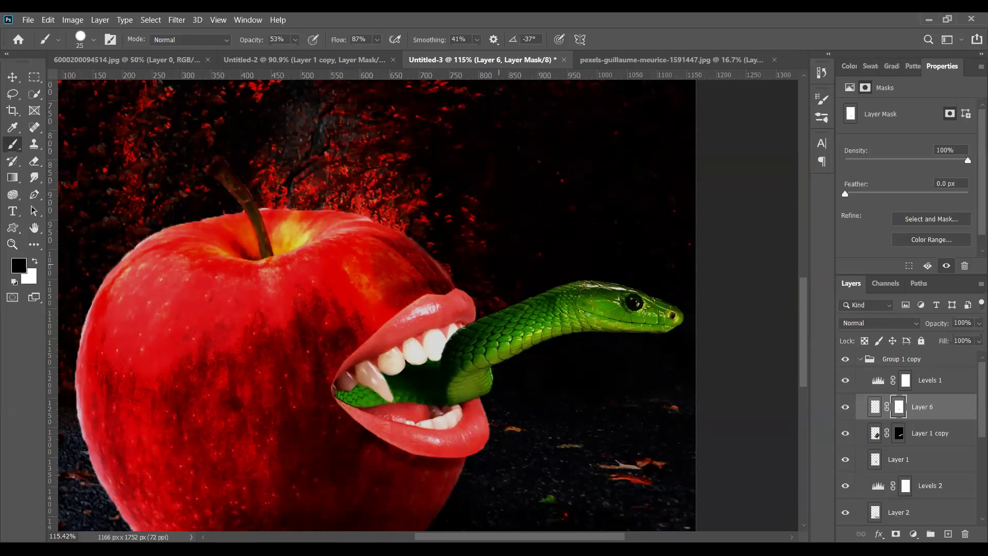
{"action": "scroll", "coordinate": [421, 397], "scroll_direction": "up", "scroll_amount": 2}
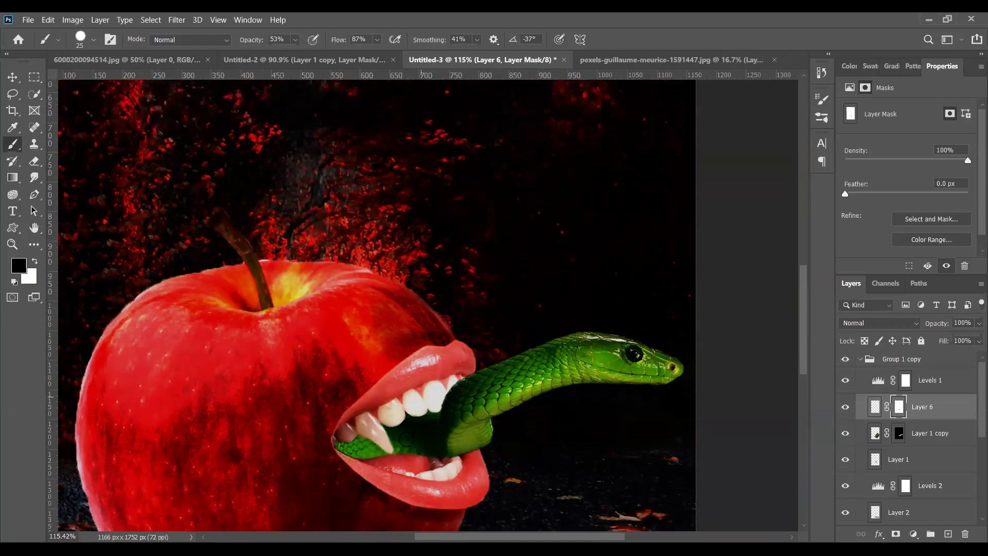
{"action": "scroll", "coordinate": [405, 438], "scroll_direction": "down", "scroll_amount": 4}
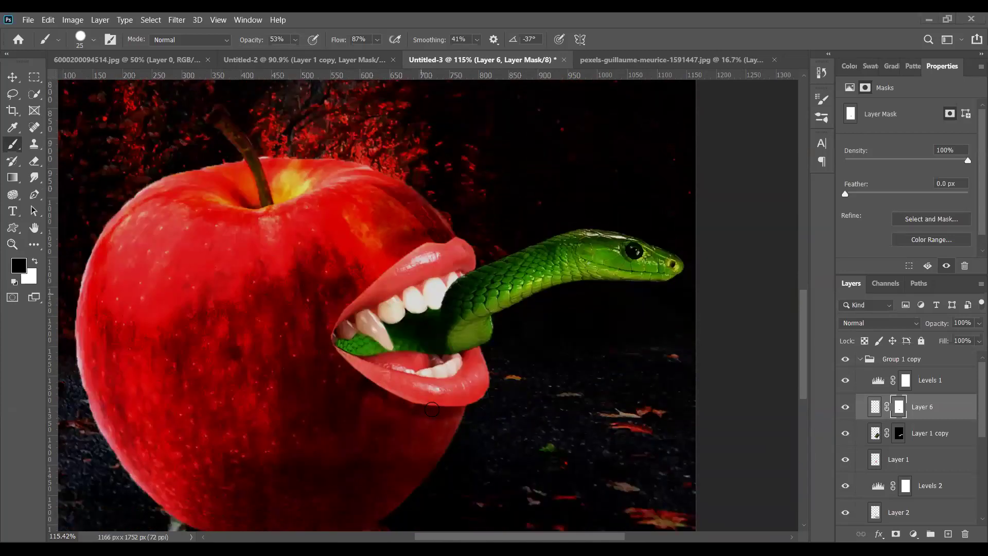
{"action": "scroll", "coordinate": [367, 296], "scroll_direction": "up", "scroll_amount": 5}
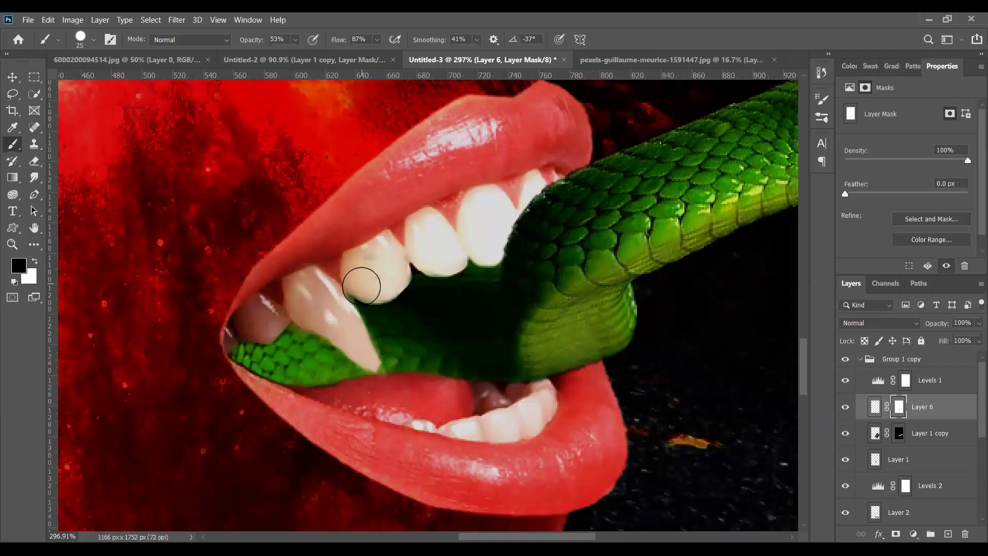
{"action": "left_click_drag", "start_coordinate": [376, 325], "coordinate": [399, 397]}
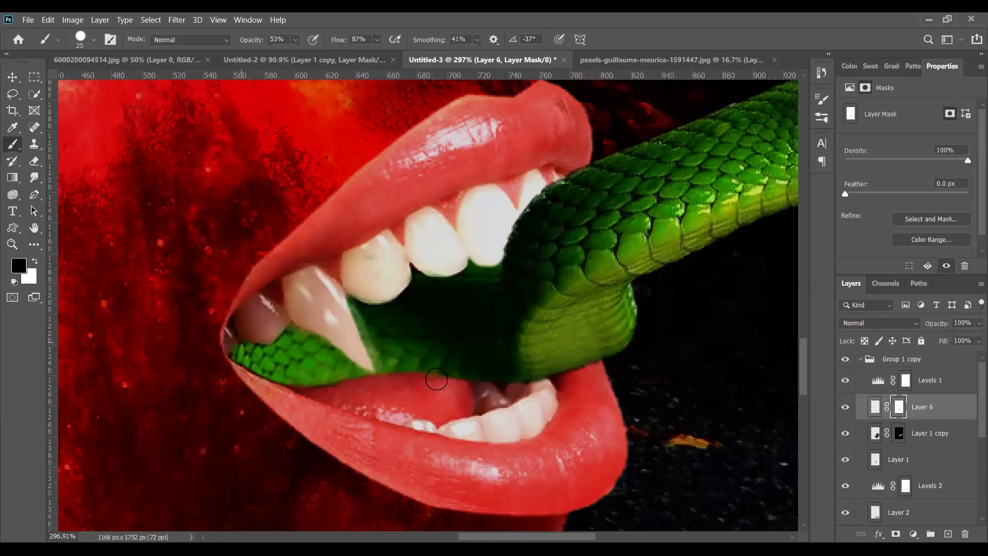
- Paint white with a 10 px brush on Layer 6's mask to restore the fang's outer edge beside the neighbouring tooth
{"action": "scroll", "coordinate": [438, 373], "scroll_direction": "down", "scroll_amount": 5}
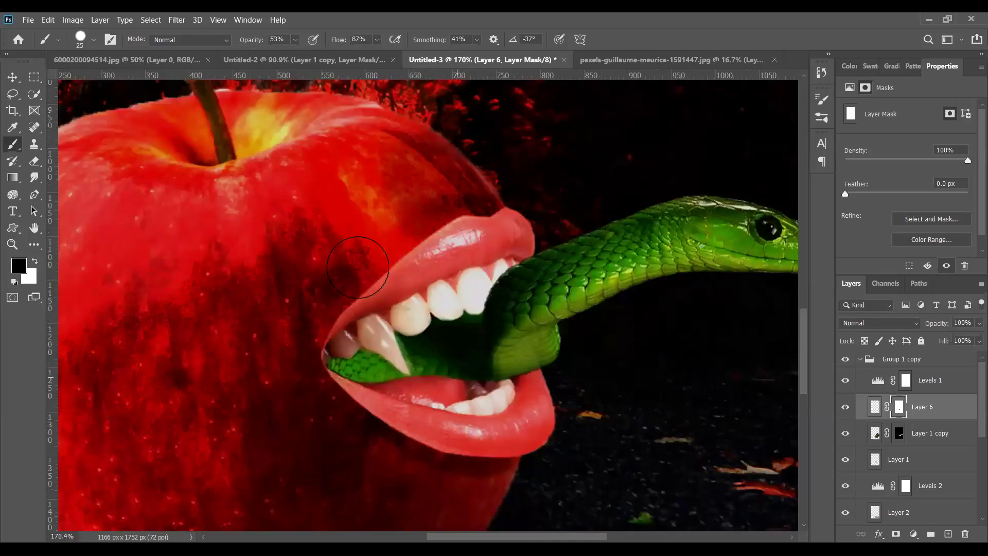
{"action": "scroll", "coordinate": [363, 269], "scroll_direction": "up", "scroll_amount": 5}
{"action": "scroll", "coordinate": [379, 425], "scroll_direction": "up", "scroll_amount": 3}
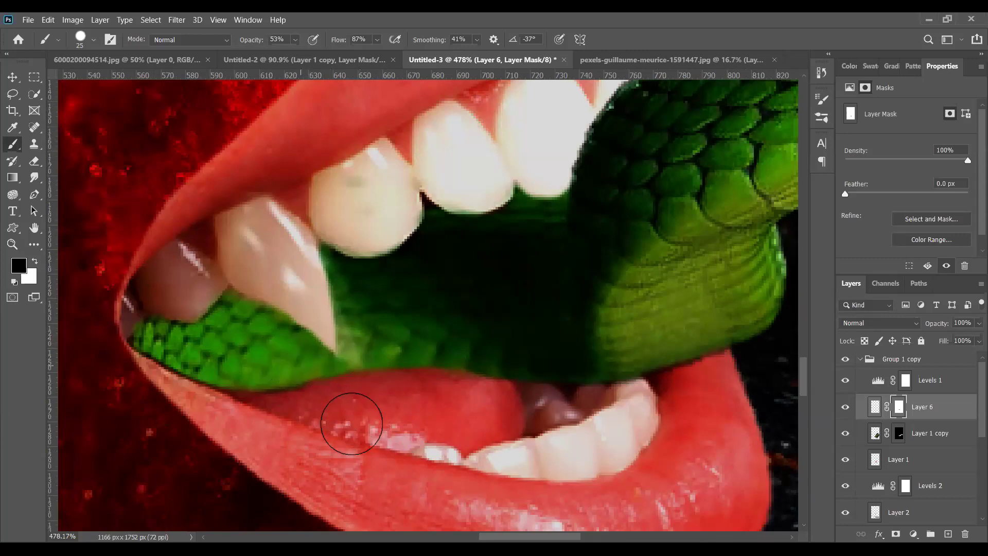
{"action": "scroll", "coordinate": [290, 393], "scroll_direction": "down", "scroll_amount": 1}
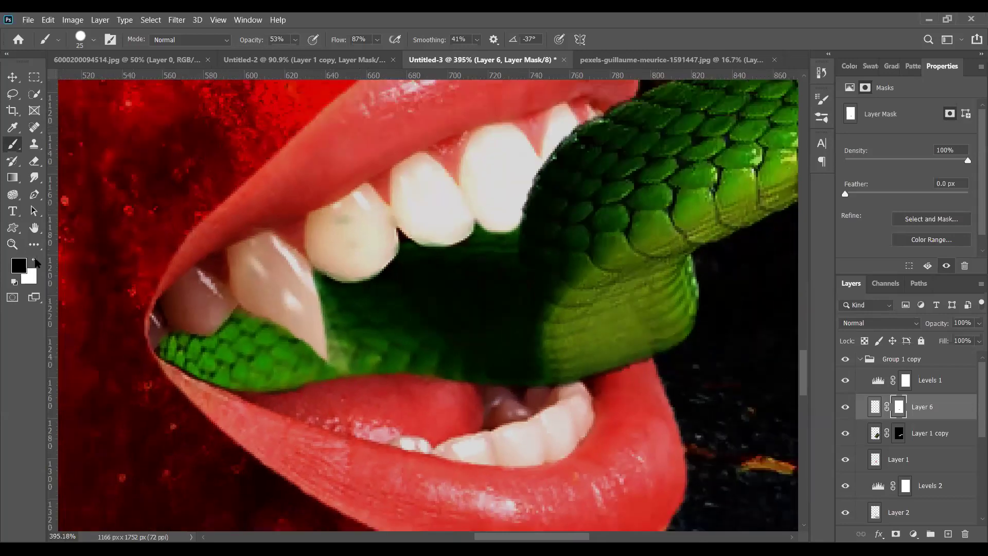
{"action": "left_click", "coordinate": [35, 262]}
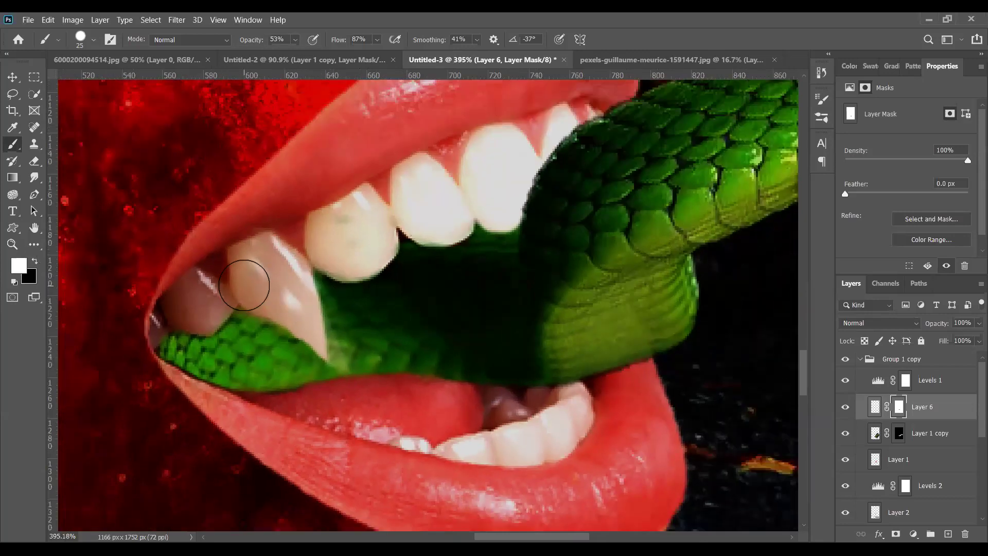
{"action": "key", "text": "bracketleft"}
{"action": "key", "text": "bracketleft"}
{"action": "key", "text": "bracketleft"}
{"action": "mouse_move", "coordinate": [268, 309]}
{"action": "left_mouse_down"}
{"action": "mouse_move", "coordinate": [291, 335]}
{"action": "mouse_move", "coordinate": [259, 309]}
{"action": "mouse_move", "coordinate": [310, 343]}
{"action": "mouse_move", "coordinate": [257, 308]}
{"action": "mouse_move", "coordinate": [315, 340]}
{"action": "mouse_move", "coordinate": [250, 306]}
{"action": "mouse_move", "coordinate": [334, 359]}
{"action": "mouse_move", "coordinate": [259, 301]}
{"action": "mouse_move", "coordinate": [322, 349]}
{"action": "mouse_move", "coordinate": [245, 264]}
{"action": "left_mouse_up"}
- Examine the fang's shape and how it fits the mouth in the whole apple-and-snake composition
{"action": "scroll", "coordinate": [244, 264], "scroll_direction": "down", "scroll_amount": 1}
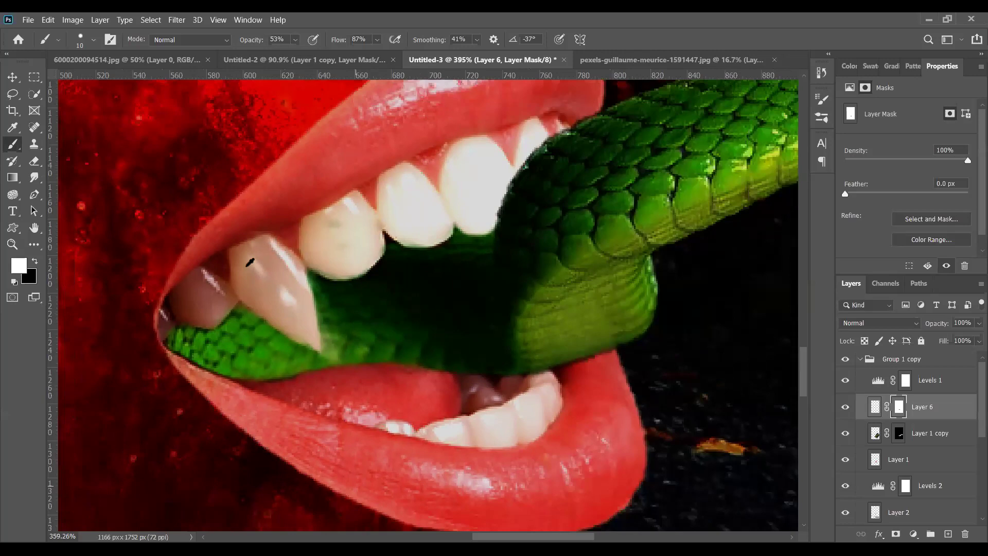
{"action": "scroll", "coordinate": [221, 255], "scroll_direction": "down", "scroll_amount": 6}
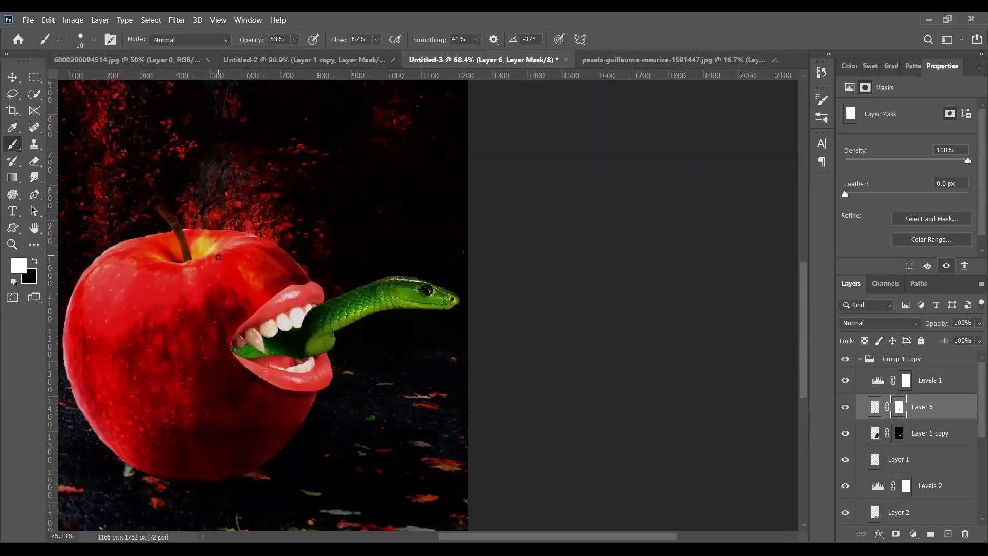
{"action": "scroll", "coordinate": [232, 270], "scroll_direction": "up", "scroll_amount": 3}
{"action": "scroll", "coordinate": [292, 341], "scroll_direction": "up", "scroll_amount": 1}
{"action": "scroll", "coordinate": [292, 340], "scroll_direction": "down", "scroll_amount": 1}
{"action": "scroll", "coordinate": [292, 338], "scroll_direction": "down", "scroll_amount": 3}
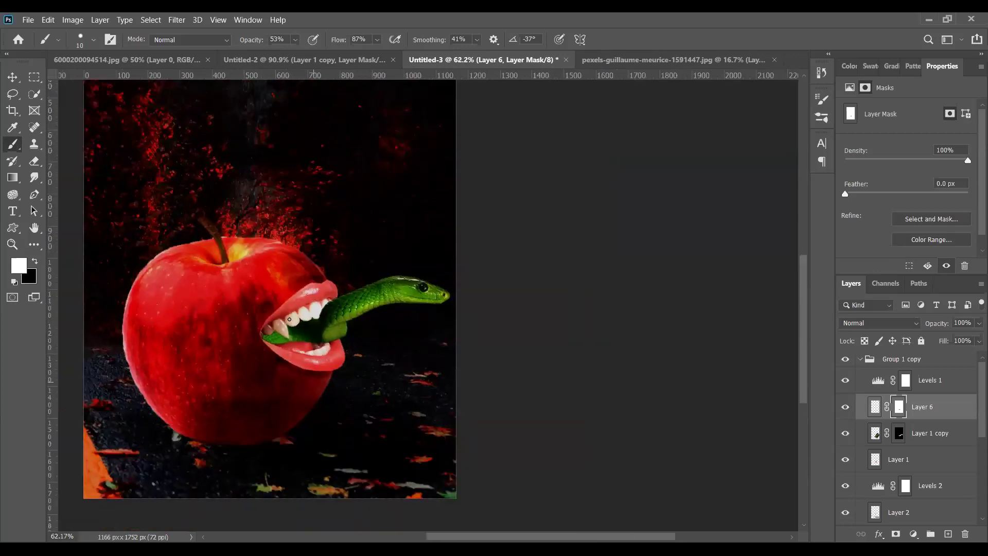
{"action": "scroll", "coordinate": [458, 421], "scroll_direction": "down", "scroll_amount": 2}
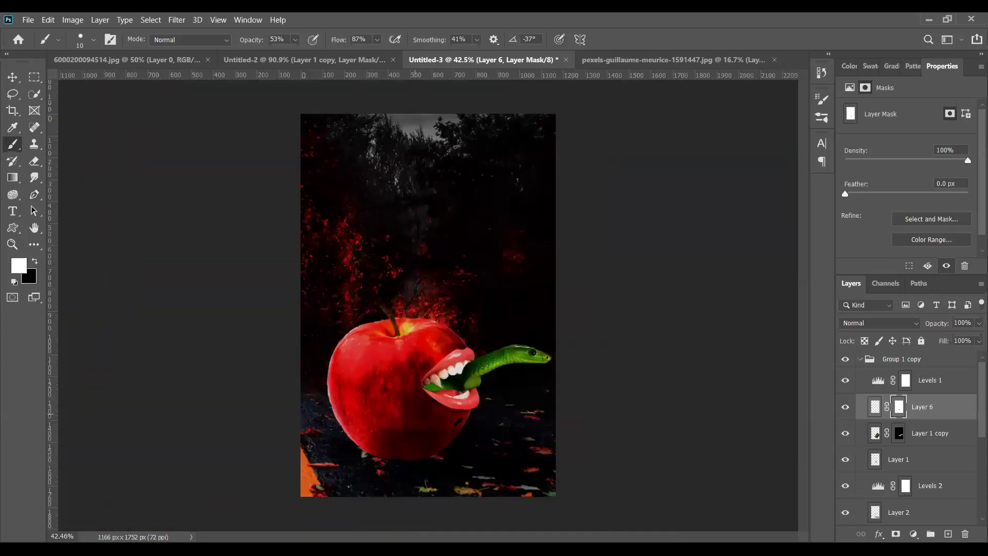
{"action": "scroll", "coordinate": [463, 419], "scroll_direction": "up", "scroll_amount": 1}
{"action": "scroll", "coordinate": [477, 408], "scroll_direction": "up", "scroll_amount": 2}
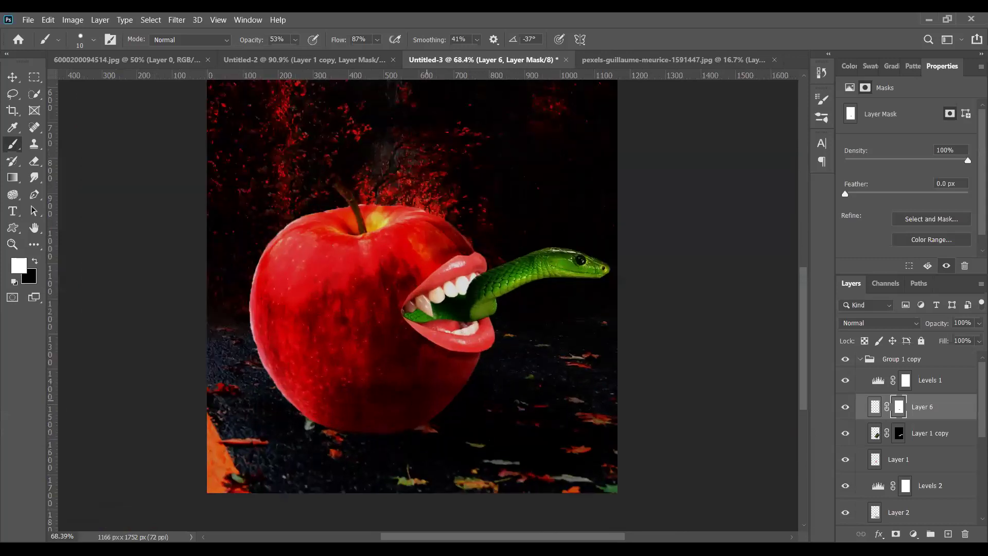
{"action": "scroll", "coordinate": [412, 304], "scroll_direction": "up", "scroll_amount": 2}
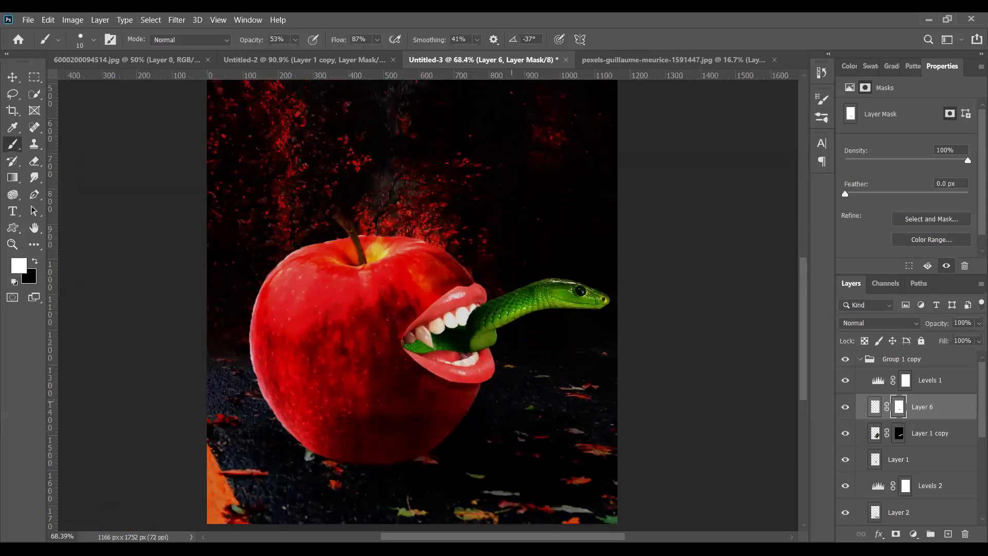
{"action": "scroll", "coordinate": [412, 303], "scroll_direction": "up", "scroll_amount": 2}
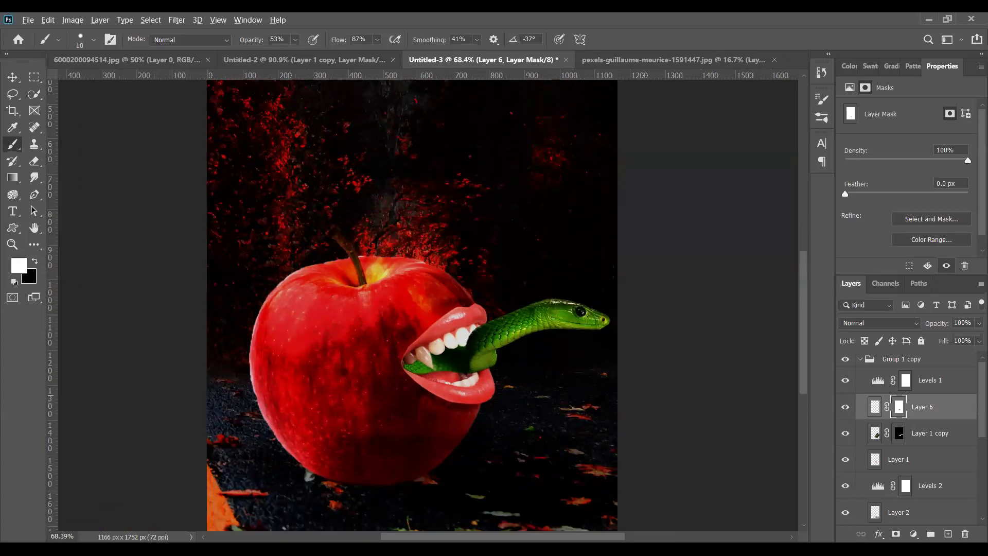
{"action": "scroll", "coordinate": [469, 380], "scroll_direction": "up", "scroll_amount": 1}
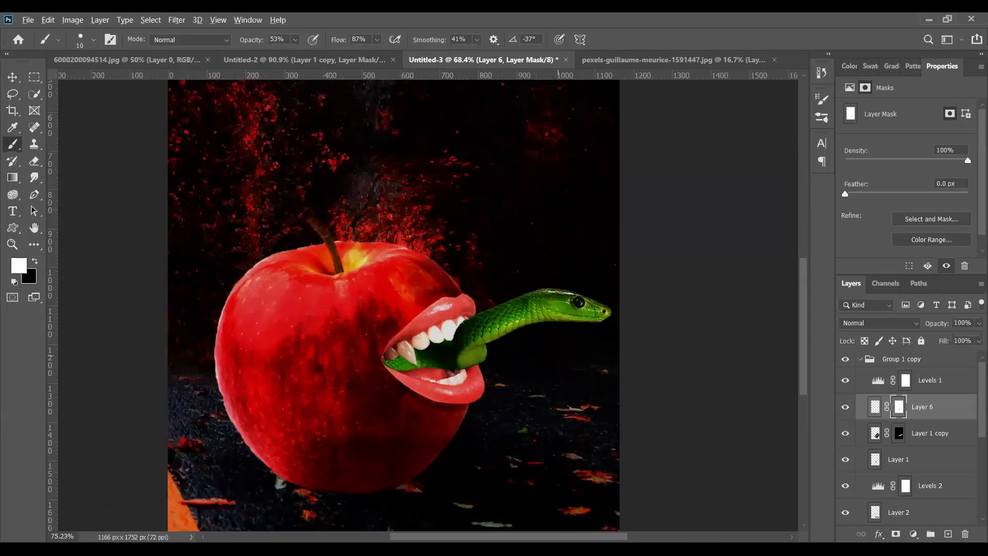
{"action": "scroll", "coordinate": [355, 281], "scroll_direction": "up", "scroll_amount": 3}
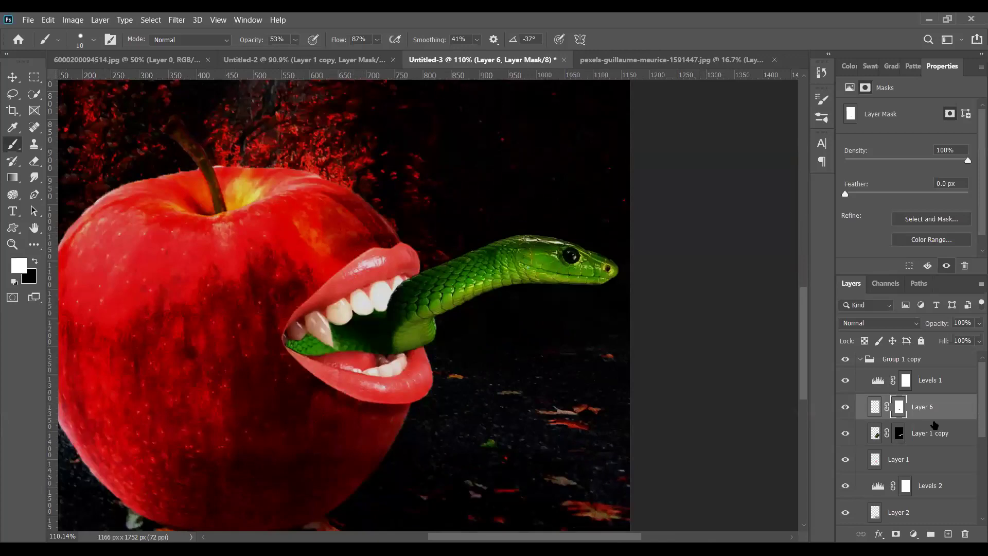
- Target the apple layer's image with a 25 px black brush at 31% opacity and 51% flow, and undo a trial stroke under the lower lip
{"action": "scroll", "coordinate": [921, 432], "scroll_direction": "down", "scroll_amount": 3}
{"action": "left_click", "coordinate": [901, 438]}
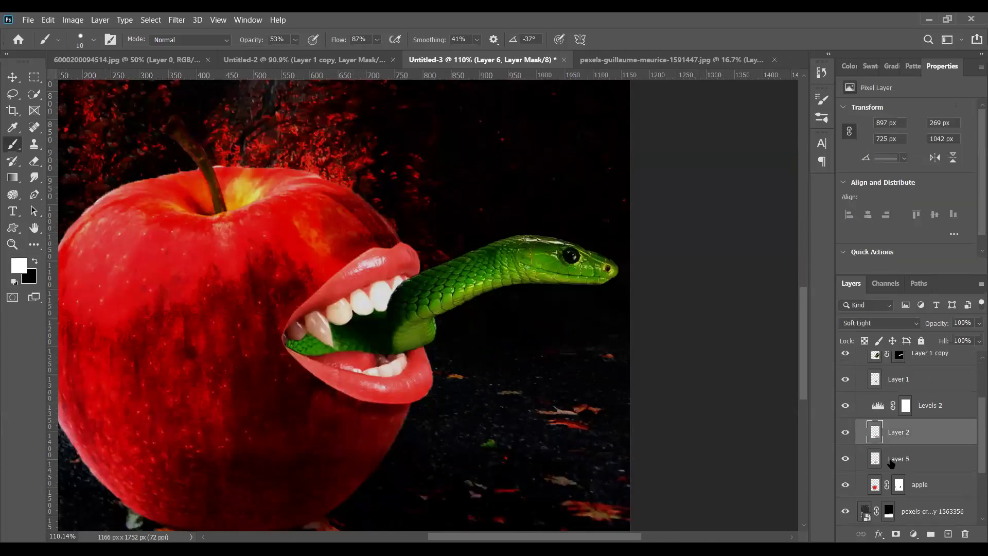
{"action": "left_click", "coordinate": [899, 486]}
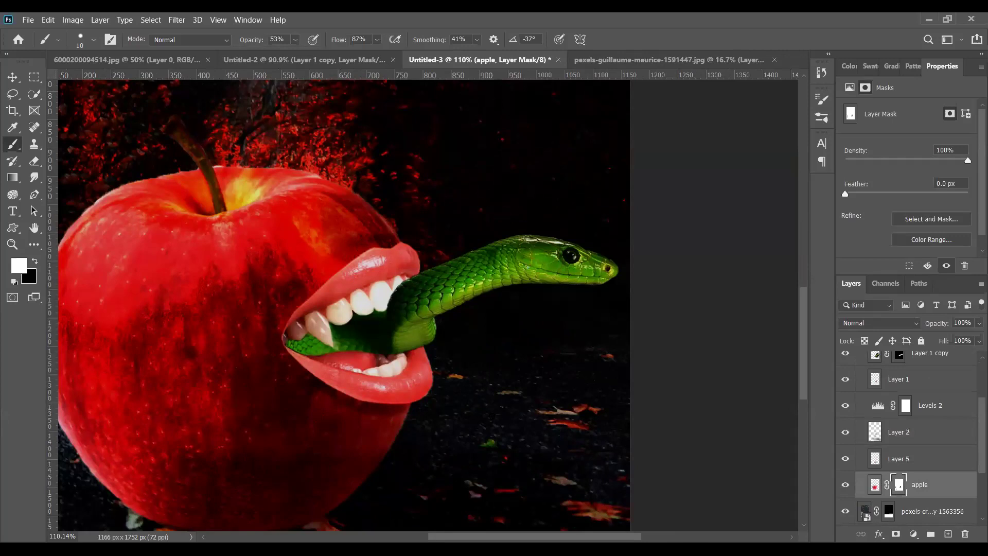
{"action": "key", "text": "ctrl+2"}
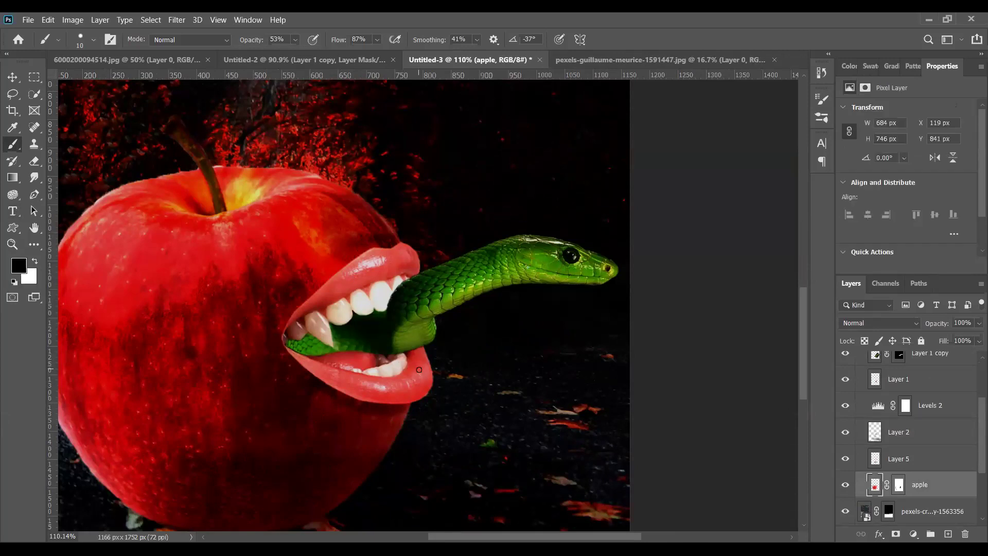
{"action": "key", "text": "bracketright"}
{"action": "key", "text": "bracketright"}
{"action": "key", "text": "bracketright"}
{"action": "left_click_drag", "start_coordinate": [340, 41], "coordinate": [239, 46]}
{"action": "mouse_move", "coordinate": [404, 363]}
{"action": "left_mouse_down"}
{"action": "mouse_move", "coordinate": [421, 398]}
{"action": "mouse_move", "coordinate": [405, 407]}
{"action": "mouse_move", "coordinate": [367, 401]}
{"action": "left_mouse_up"}
{"action": "key", "text": "ctrl+z"}
- Select Layer 6's image and toggle the visibility of Layer 6 and Layer 1 to check their contents
{"action": "scroll", "coordinate": [905, 417], "scroll_direction": "up", "scroll_amount": 3}
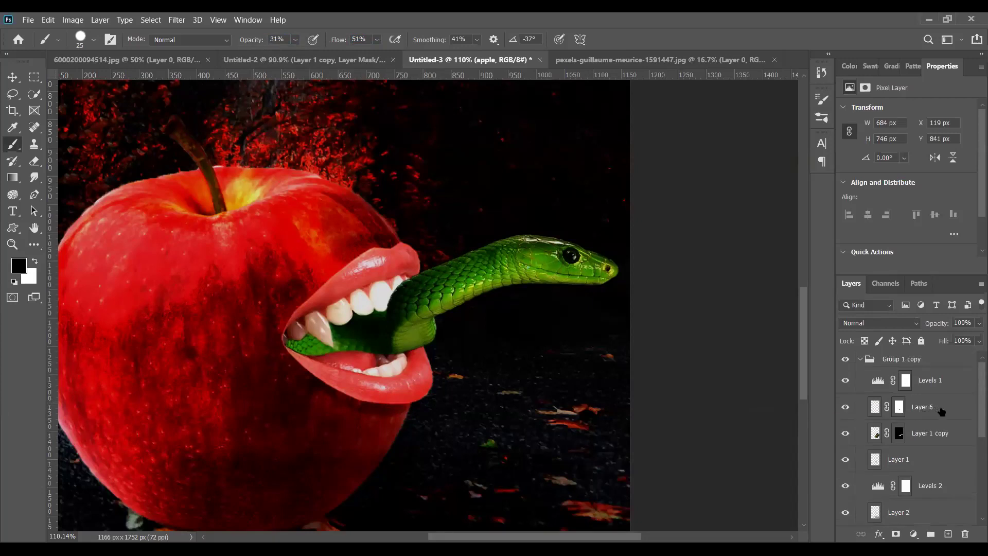
{"action": "left_click", "coordinate": [930, 409]}
{"action": "left_click", "coordinate": [845, 407]}
{"action": "left_click", "coordinate": [845, 406]}
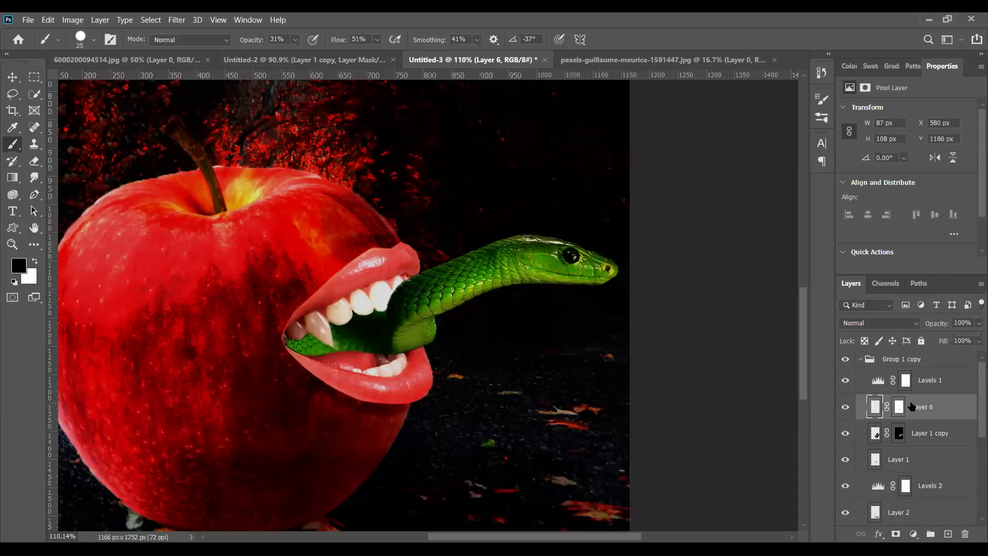
{"action": "left_click", "coordinate": [844, 459]}
{"action": "left_click", "coordinate": [845, 459]}
- Try black shading beneath the lower lip directly on Layer 6, test blend modes on it, and undo the strokes
{"action": "mouse_move", "coordinate": [376, 404]}
{"action": "left_mouse_down"}
{"action": "mouse_move", "coordinate": [411, 408]}
{"action": "mouse_move", "coordinate": [414, 395]}
{"action": "mouse_move", "coordinate": [373, 400]}
{"action": "mouse_move", "coordinate": [319, 382]}
{"action": "left_mouse_up"}
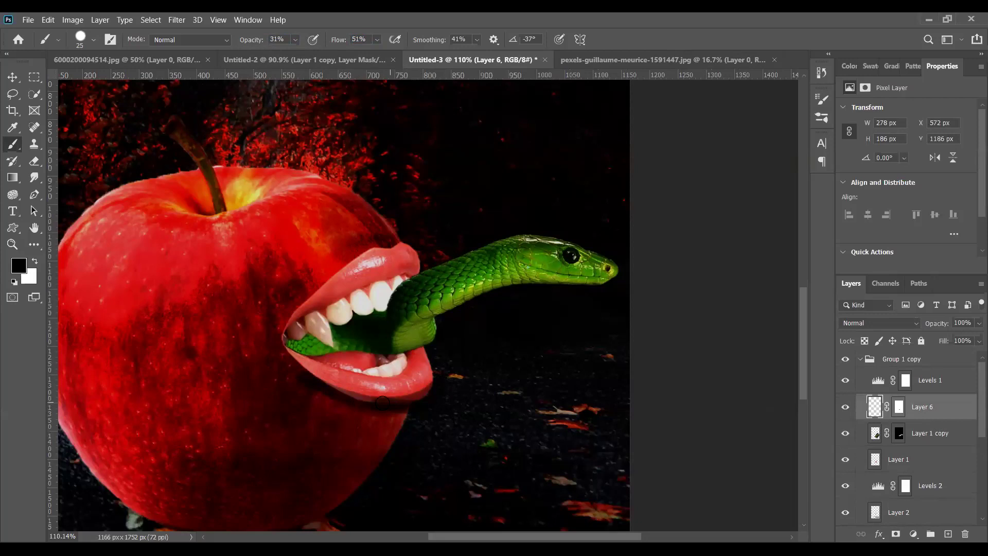
{"action": "mouse_move", "coordinate": [432, 374]}
{"action": "left_mouse_down"}
{"action": "mouse_move", "coordinate": [403, 400]}
{"action": "mouse_move", "coordinate": [357, 399]}
{"action": "left_mouse_up"}
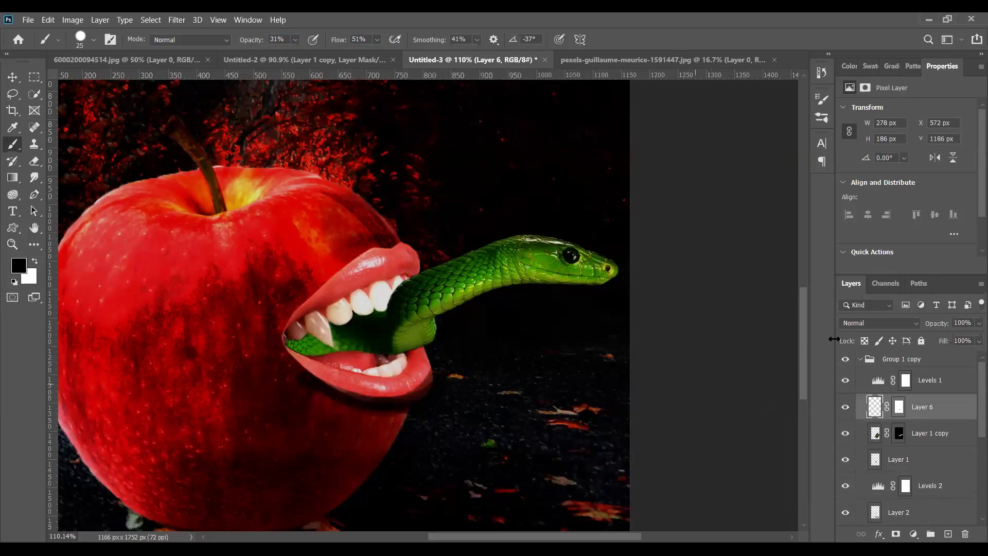
{"action": "left_click", "coordinate": [879, 323]}
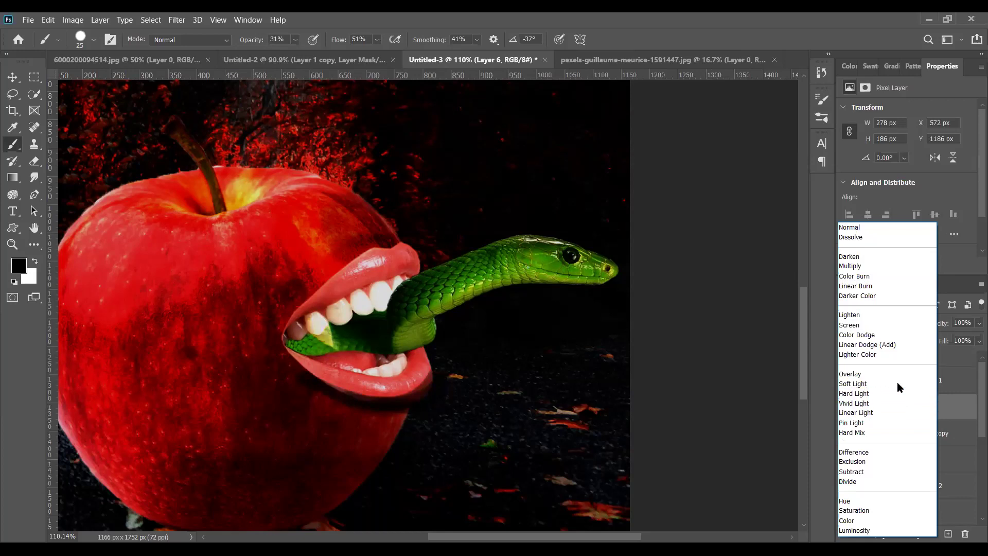
{"action": "left_click", "coordinate": [856, 227]}
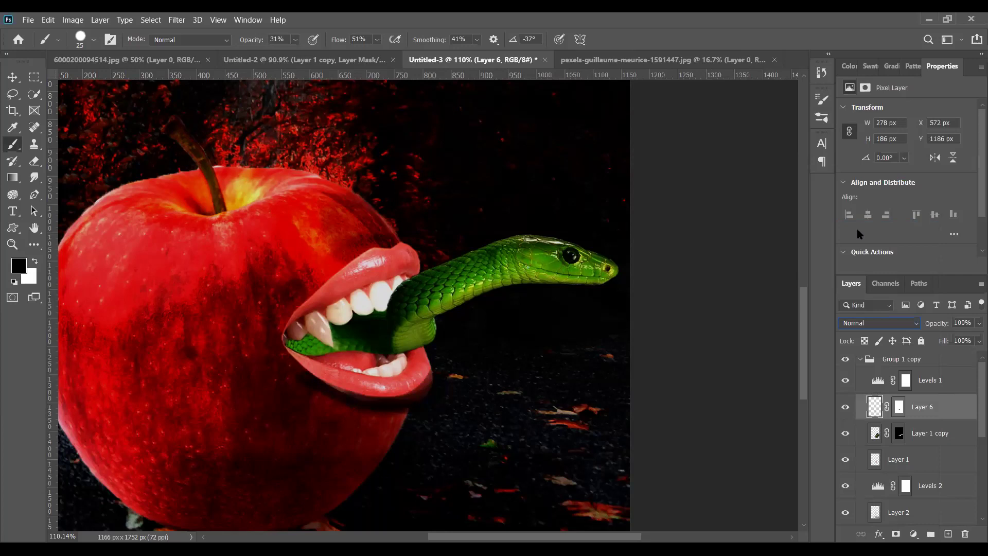
{"action": "key", "text": "ctrl+z"}
{"action": "key", "text": "ctrl+z"}
{"action": "key", "text": "ctrl+z"}
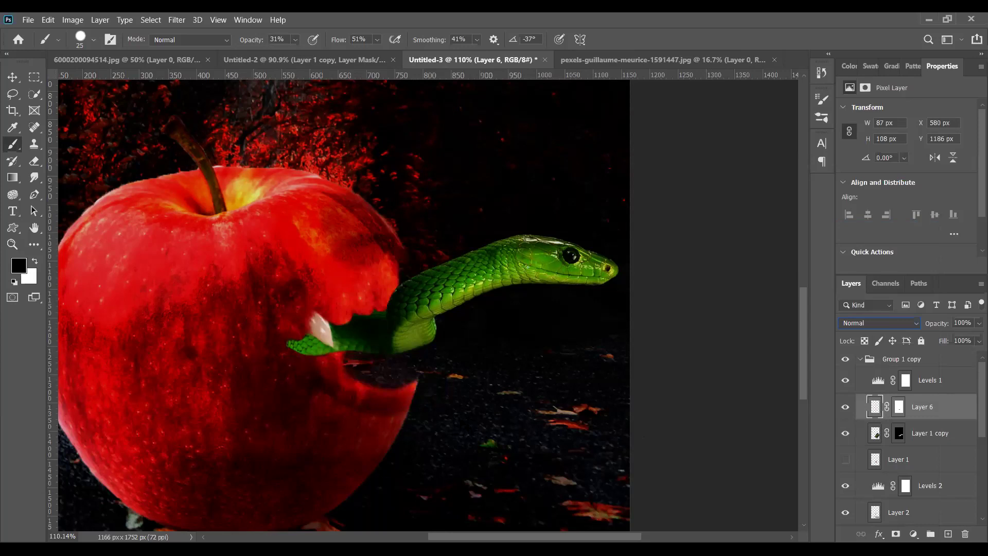
{"action": "key", "text": "ctrl+shift+z"}
- Create a new layer above Layer 6, paint a black shadow along the lower lip's underside, and set its blend mode to Soft Light
{"action": "left_click", "coordinate": [947, 534]}
{"action": "mouse_move", "coordinate": [330, 404]}
{"action": "left_mouse_down"}
{"action": "mouse_move", "coordinate": [429, 383]}
{"action": "mouse_move", "coordinate": [360, 395]}
{"action": "mouse_move", "coordinate": [289, 356]}
{"action": "left_mouse_up"}
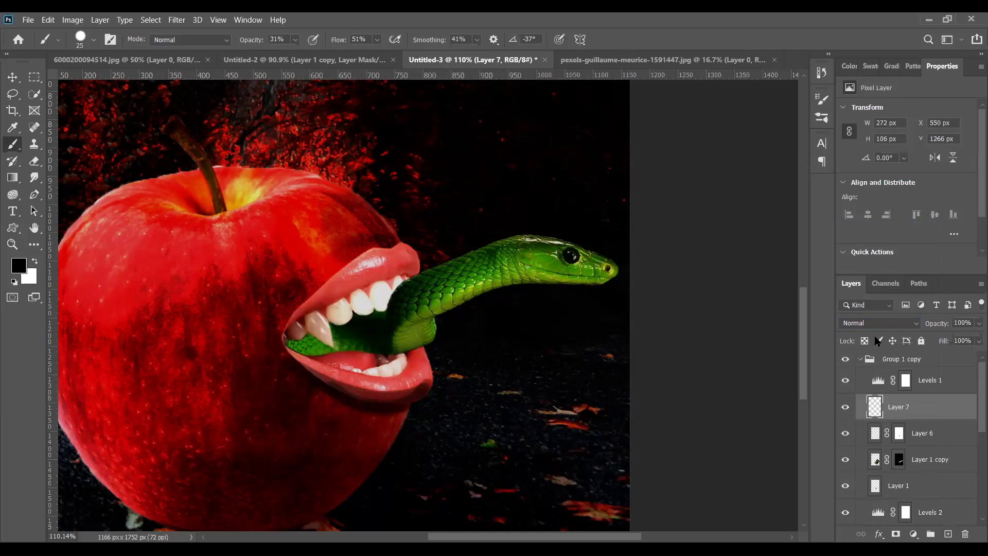
{"action": "left_click", "coordinate": [891, 325]}
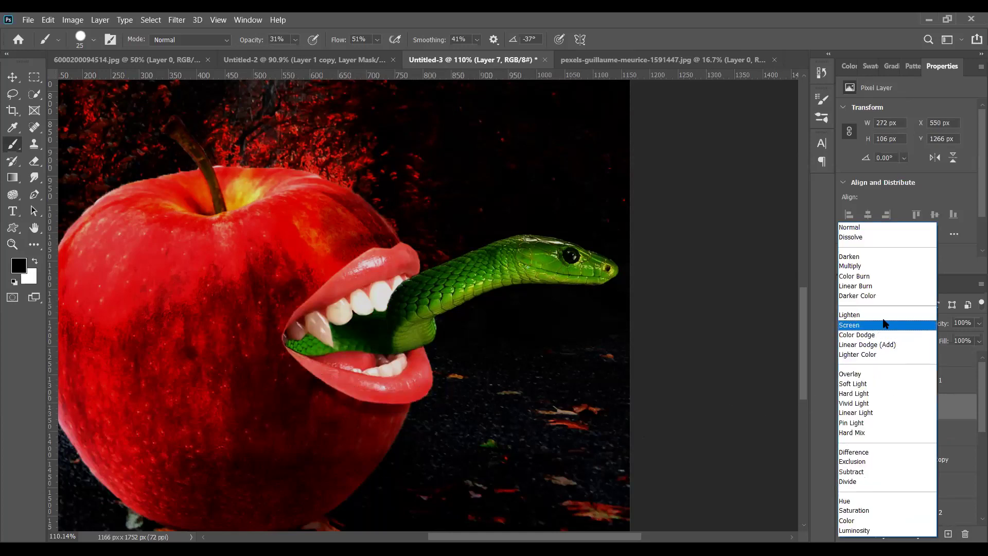
{"action": "left_click", "coordinate": [909, 388]}
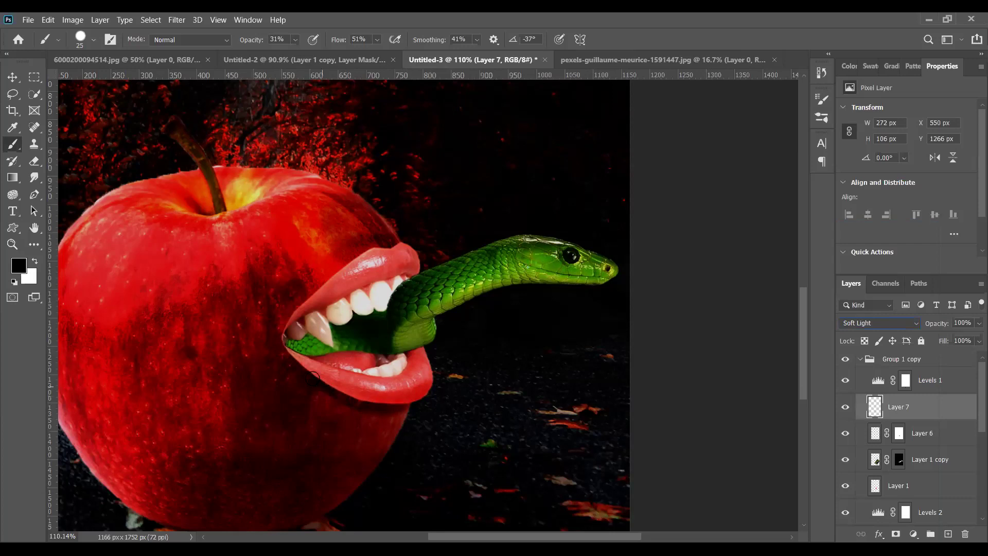
- Brush black on Layer 7 around the outer edges of both lips, at the mouth corner and across the lower lip to deepen their shading
{"action": "mouse_move", "coordinate": [381, 403]}
{"action": "left_mouse_down"}
{"action": "mouse_move", "coordinate": [418, 394]}
{"action": "mouse_move", "coordinate": [345, 394]}
{"action": "mouse_move", "coordinate": [414, 395]}
{"action": "mouse_move", "coordinate": [429, 378]}
{"action": "mouse_move", "coordinate": [403, 401]}
{"action": "mouse_move", "coordinate": [350, 392]}
{"action": "mouse_move", "coordinate": [263, 337]}
{"action": "mouse_move", "coordinate": [335, 372]}
{"action": "left_mouse_up"}
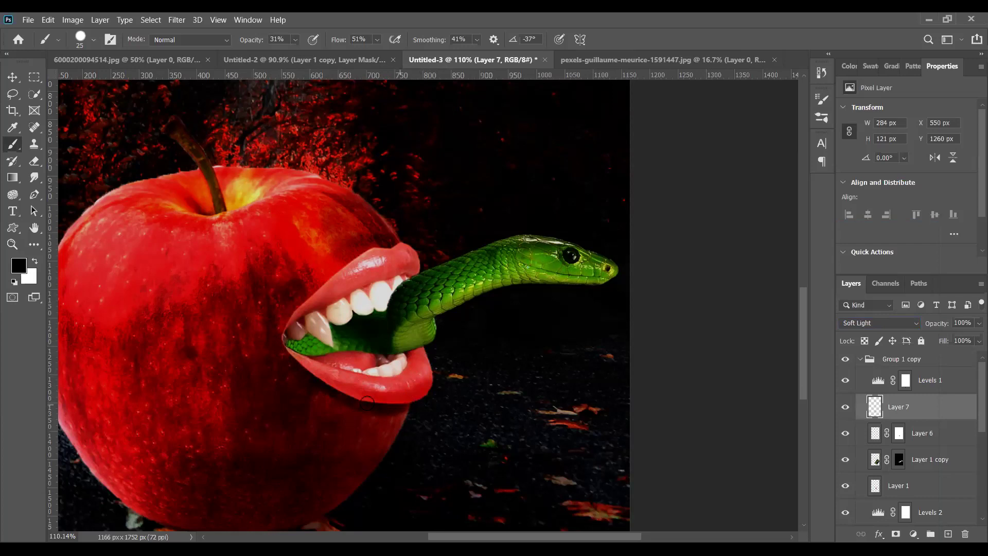
{"action": "left_click_drag", "start_coordinate": [378, 251], "coordinate": [307, 300]}
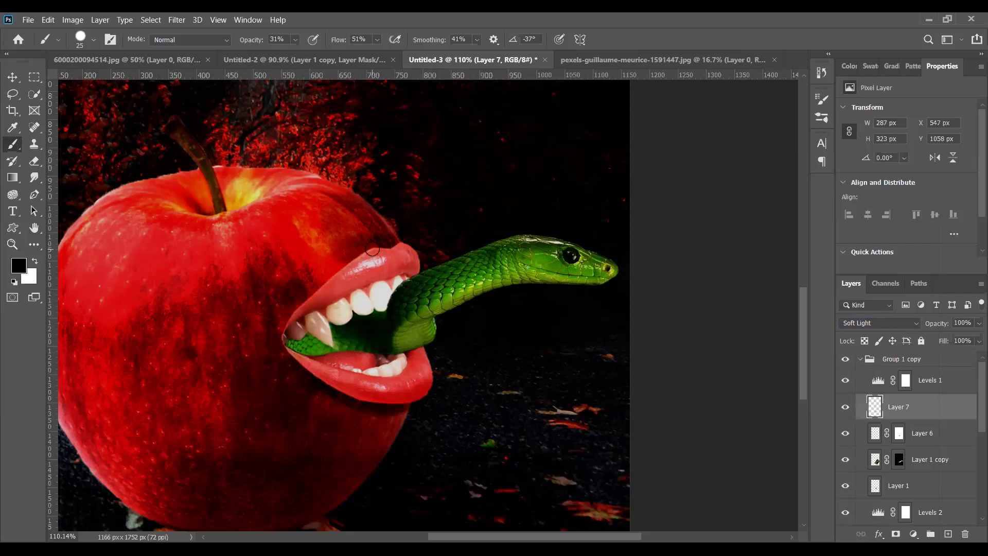
{"action": "mouse_move", "coordinate": [372, 255]}
{"action": "left_mouse_down"}
{"action": "mouse_move", "coordinate": [282, 320]}
{"action": "mouse_move", "coordinate": [295, 325]}
{"action": "mouse_move", "coordinate": [329, 302]}
{"action": "mouse_move", "coordinate": [340, 281]}
{"action": "mouse_move", "coordinate": [394, 252]}
{"action": "mouse_move", "coordinate": [383, 253]}
{"action": "mouse_move", "coordinate": [403, 249]}
{"action": "mouse_move", "coordinate": [412, 261]}
{"action": "left_mouse_up"}
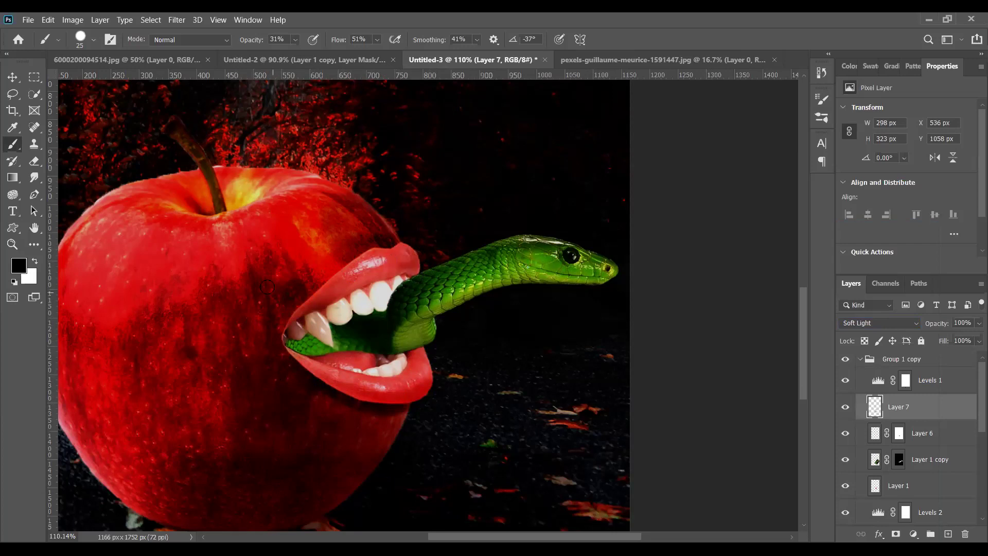
{"action": "mouse_move", "coordinate": [284, 328]}
{"action": "left_mouse_down"}
{"action": "mouse_move", "coordinate": [334, 281]}
{"action": "mouse_move", "coordinate": [390, 253]}
{"action": "mouse_move", "coordinate": [291, 326]}
{"action": "mouse_move", "coordinate": [287, 350]}
{"action": "mouse_move", "coordinate": [341, 309]}
{"action": "mouse_move", "coordinate": [323, 315]}
{"action": "left_mouse_up"}
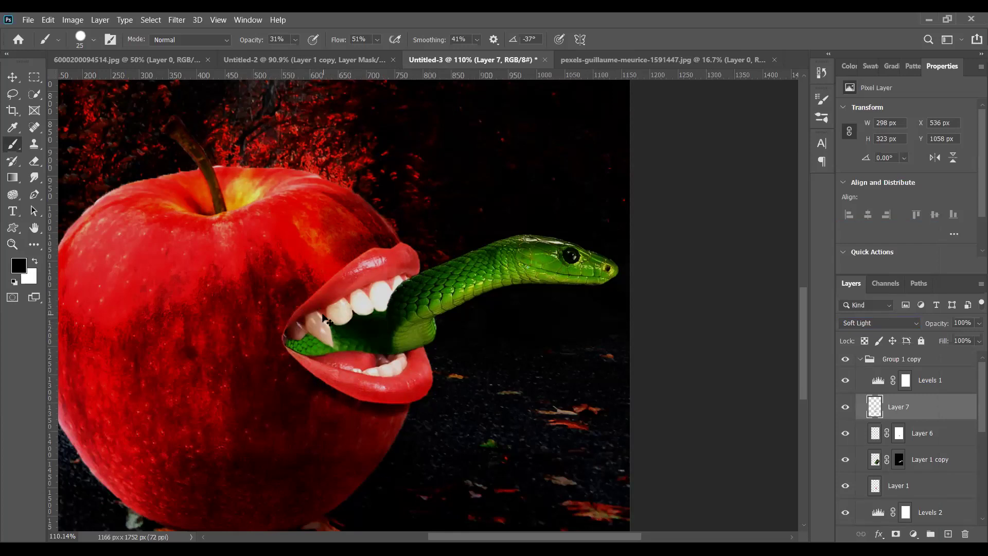
{"action": "left_click", "coordinate": [321, 316]}
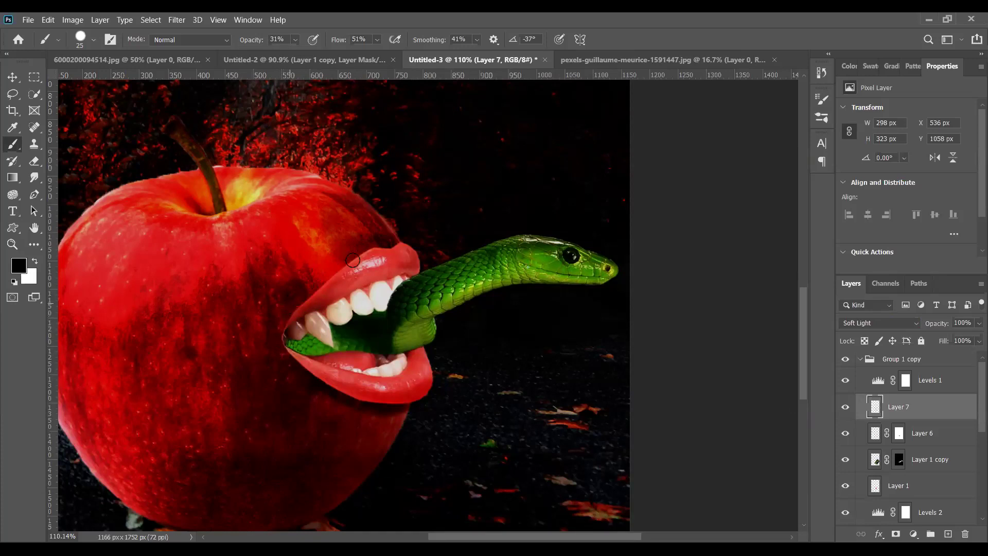
{"action": "left_click_drag", "start_coordinate": [364, 249], "coordinate": [384, 250]}
{"action": "left_click_drag", "start_coordinate": [303, 362], "coordinate": [406, 412]}
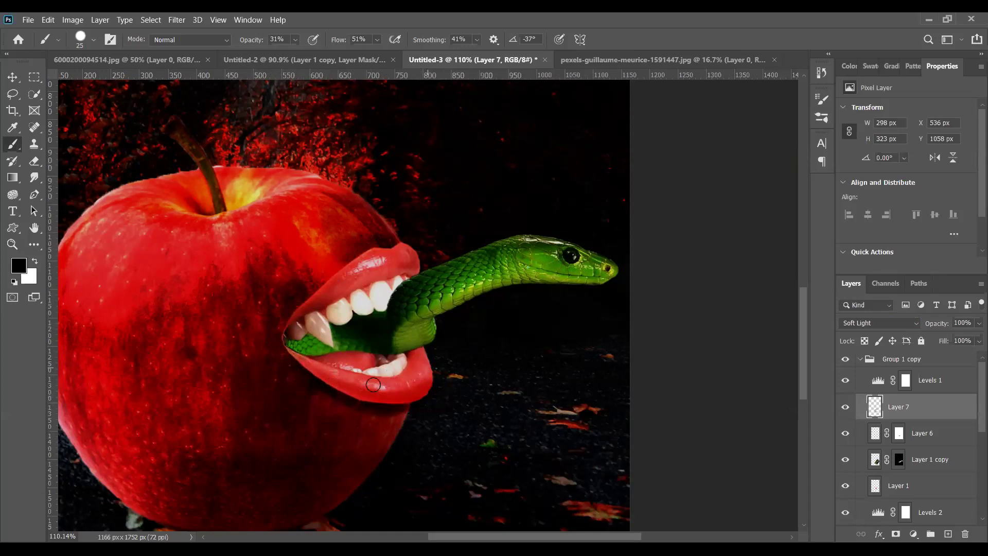
{"action": "left_click_drag", "start_coordinate": [360, 381], "coordinate": [421, 378]}
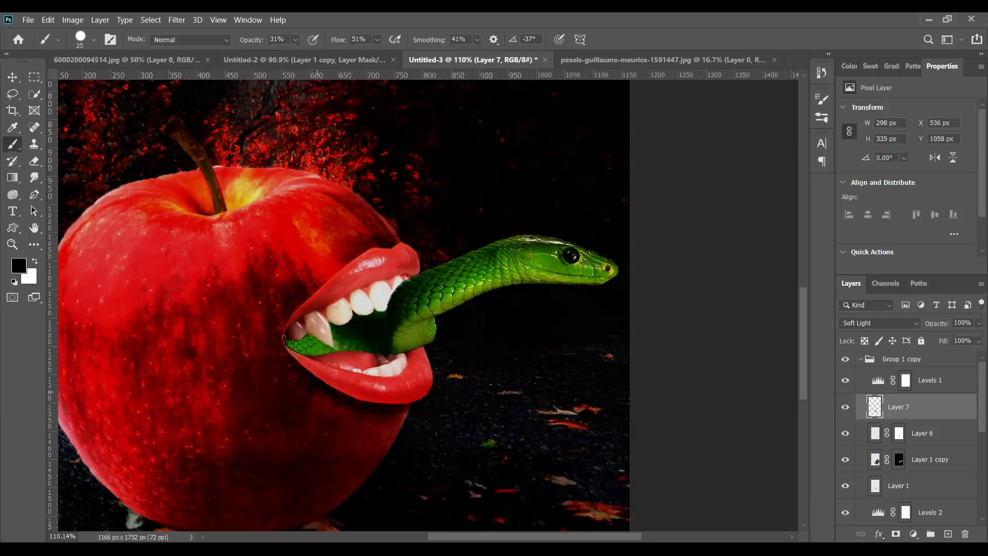
- Shade the apple's skin below the mouth and along its lower side on Layer 7, enlarging the black brush to 40 and 50 px
{"action": "left_click_drag", "start_coordinate": [394, 430], "coordinate": [394, 417]}
{"action": "left_click_drag", "start_coordinate": [384, 442], "coordinate": [353, 439]}
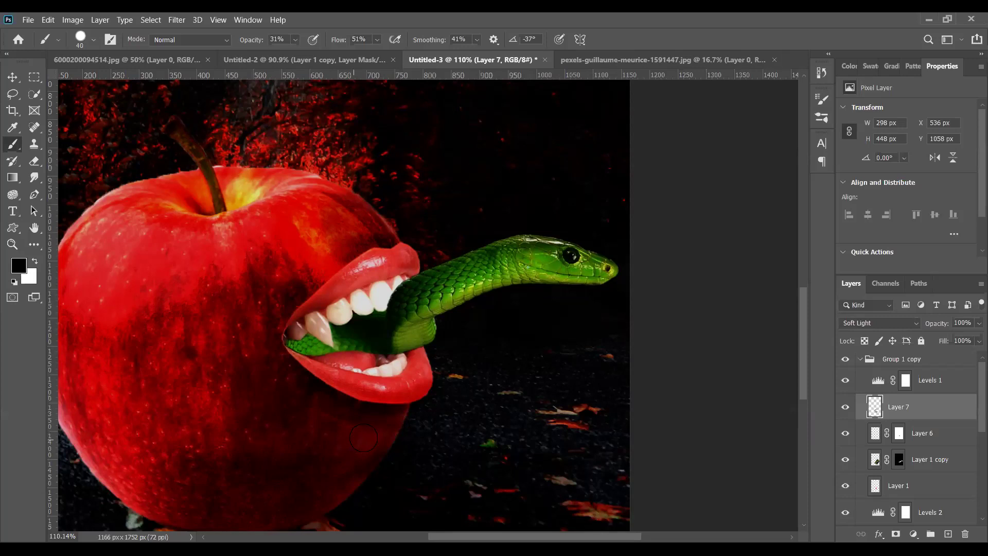
{"action": "scroll", "coordinate": [363, 438], "scroll_direction": "down", "scroll_amount": 2}
{"action": "key", "text": "bracketright"}
{"action": "left_click_drag", "start_coordinate": [332, 465], "coordinate": [395, 391]}
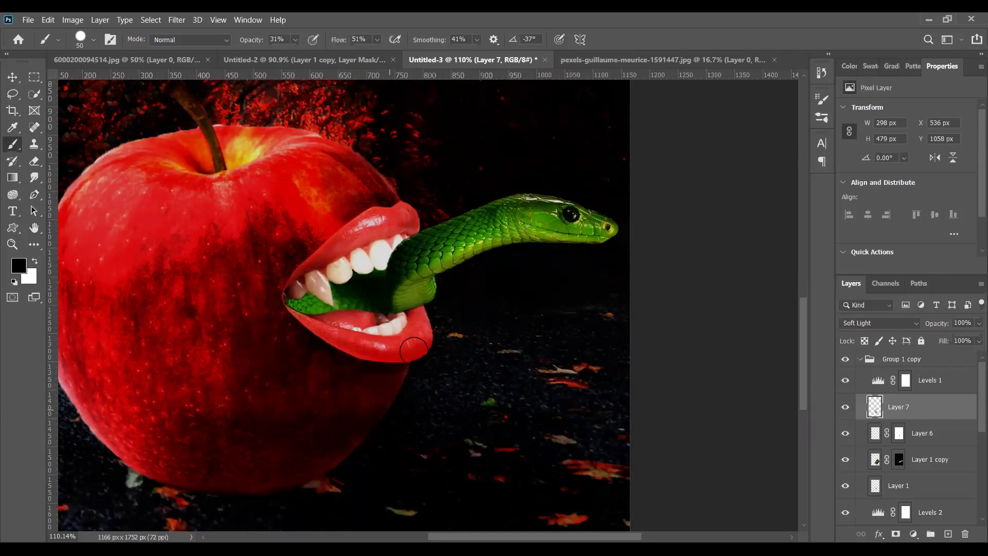
- Brush black on Layer 7 along the apple's upper edge from the lips toward the stem, and along its underside
{"action": "scroll", "coordinate": [414, 349], "scroll_direction": "up", "scroll_amount": 2}
{"action": "scroll", "coordinate": [414, 349], "scroll_direction": "up", "scroll_amount": 2}
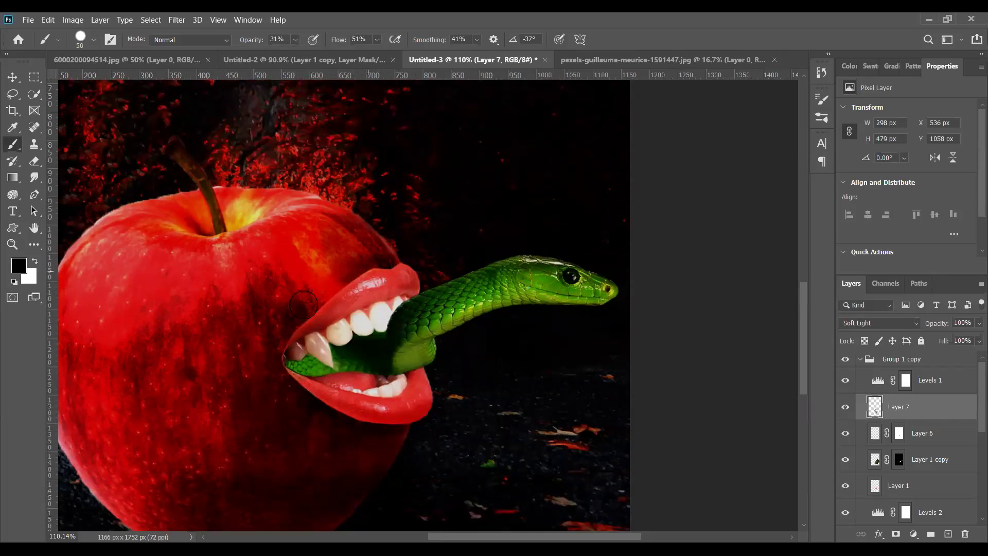
{"action": "mouse_move", "coordinate": [366, 235]}
{"action": "left_mouse_down"}
{"action": "mouse_move", "coordinate": [313, 303]}
{"action": "mouse_move", "coordinate": [278, 298]}
{"action": "mouse_move", "coordinate": [350, 256]}
{"action": "mouse_move", "coordinate": [385, 260]}
{"action": "mouse_move", "coordinate": [386, 250]}
{"action": "mouse_move", "coordinate": [303, 195]}
{"action": "mouse_move", "coordinate": [337, 209]}
{"action": "mouse_move", "coordinate": [440, 313]}
{"action": "mouse_move", "coordinate": [225, 240]}
{"action": "mouse_move", "coordinate": [212, 208]}
{"action": "left_mouse_up"}
{"action": "scroll", "coordinate": [212, 437], "scroll_direction": "down", "scroll_amount": 5}
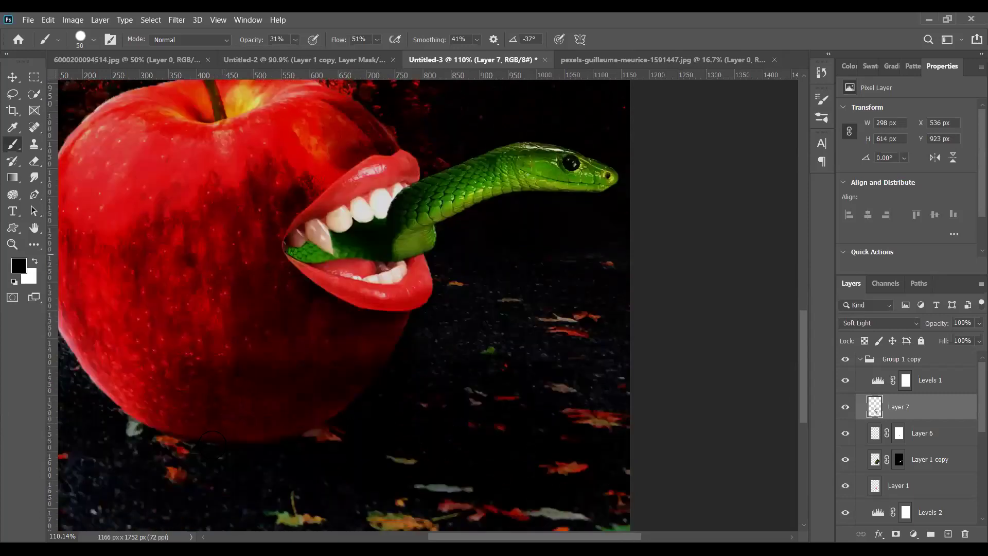
{"action": "mouse_move", "coordinate": [323, 431]}
{"action": "left_mouse_down"}
{"action": "mouse_move", "coordinate": [258, 427]}
{"action": "mouse_move", "coordinate": [300, 409]}
{"action": "left_mouse_up"}
{"action": "left_click", "coordinate": [323, 414]}
- Collapse the Group 1 copy layer group with the full composite in view
{"action": "scroll", "coordinate": [383, 272], "scroll_direction": "down", "scroll_amount": 3}
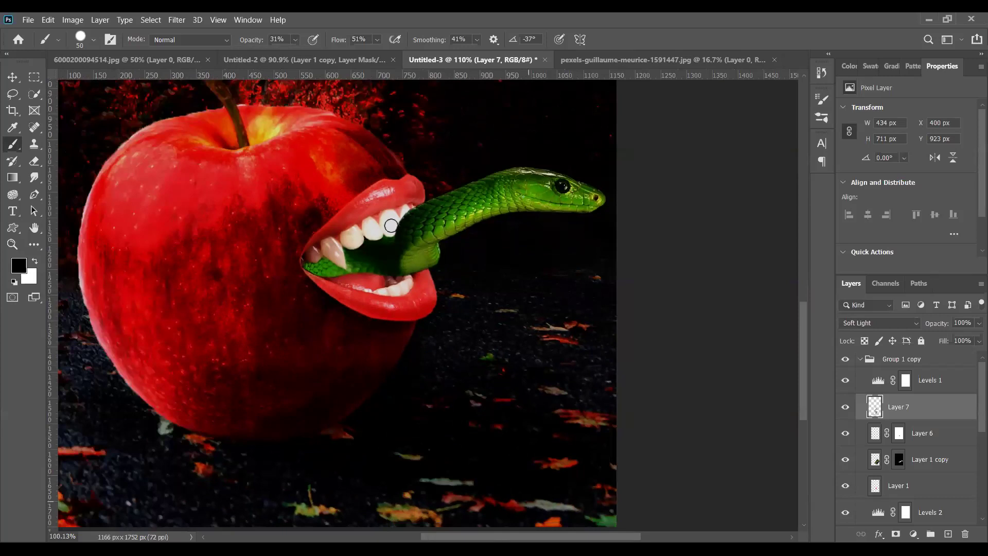
{"action": "scroll", "coordinate": [427, 303], "scroll_direction": "down", "scroll_amount": 2}
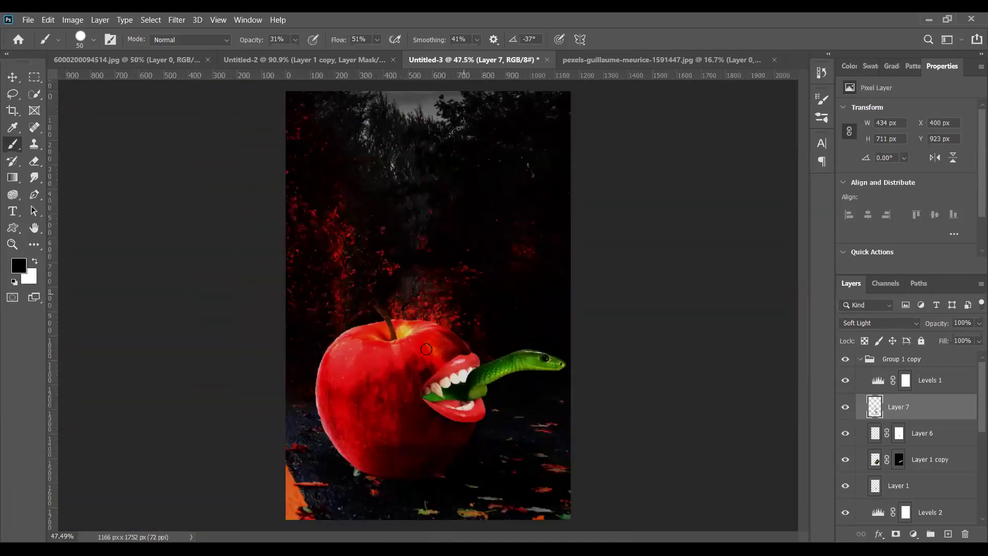
{"action": "scroll", "coordinate": [429, 345], "scroll_direction": "down", "scroll_amount": 2}
{"action": "scroll", "coordinate": [549, 355], "scroll_direction": "up", "scroll_amount": 1}
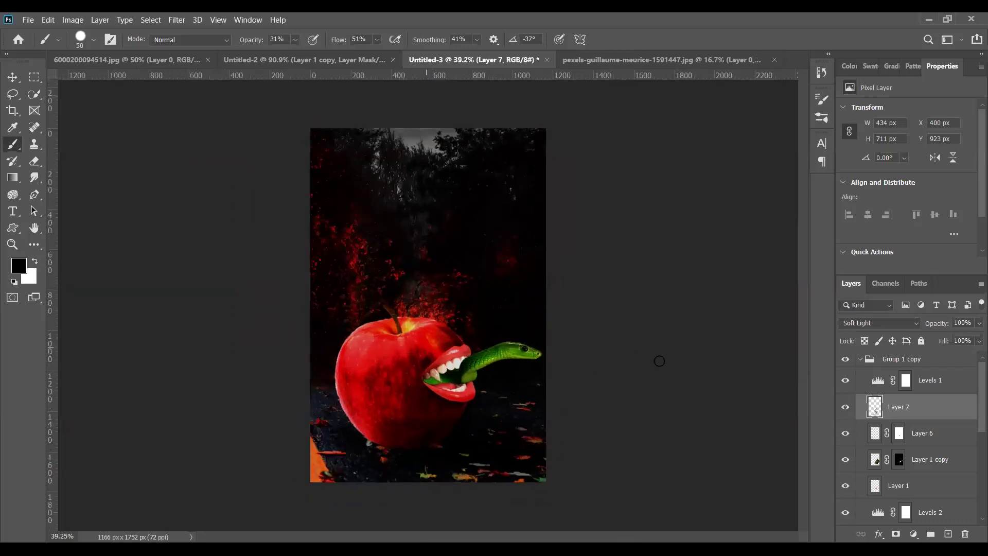
{"action": "left_click", "coordinate": [861, 360]}
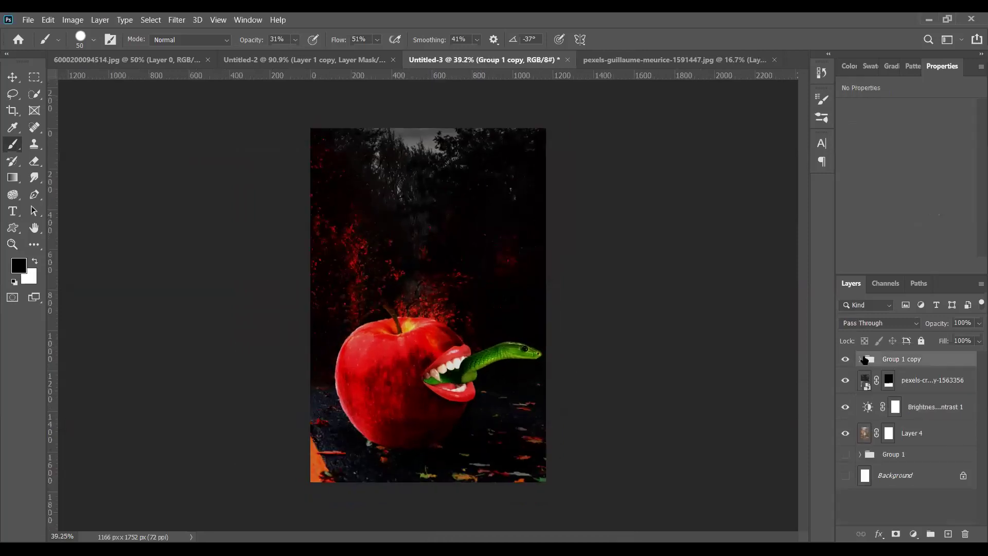
- Preview other blend modes on the Group 1 copy group and keep it at Pass Through
{"action": "left_click", "coordinate": [915, 496]}
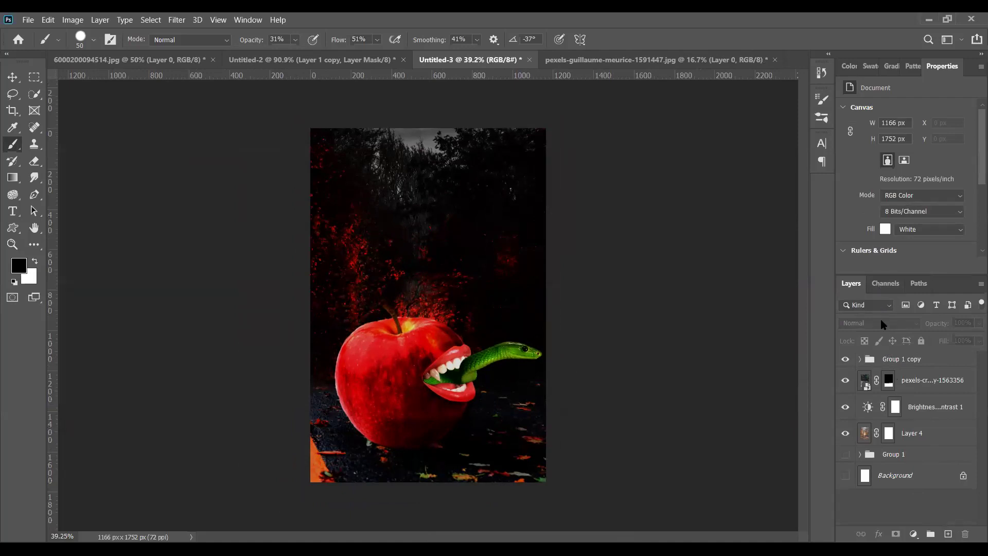
{"action": "left_click", "coordinate": [897, 353]}
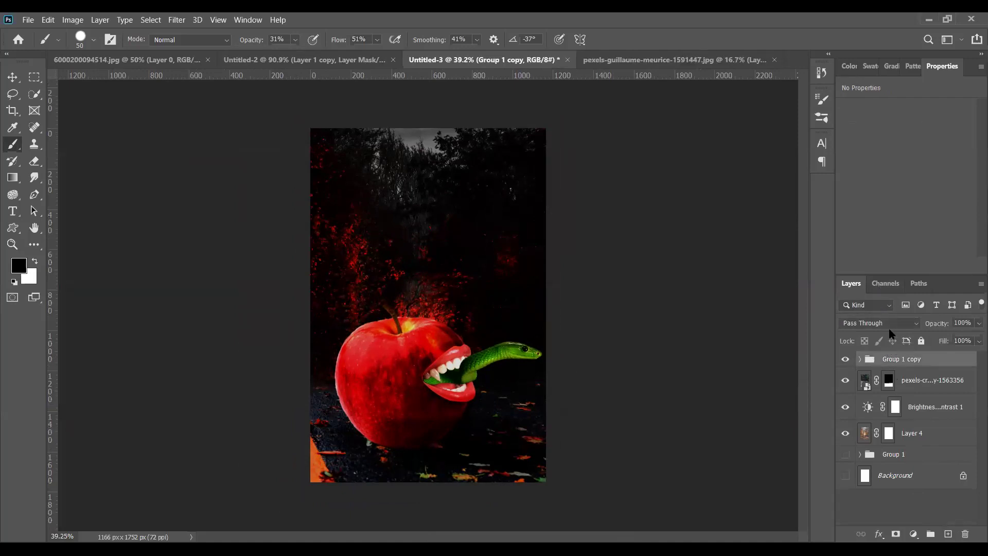
{"action": "left_click", "coordinate": [902, 323]}
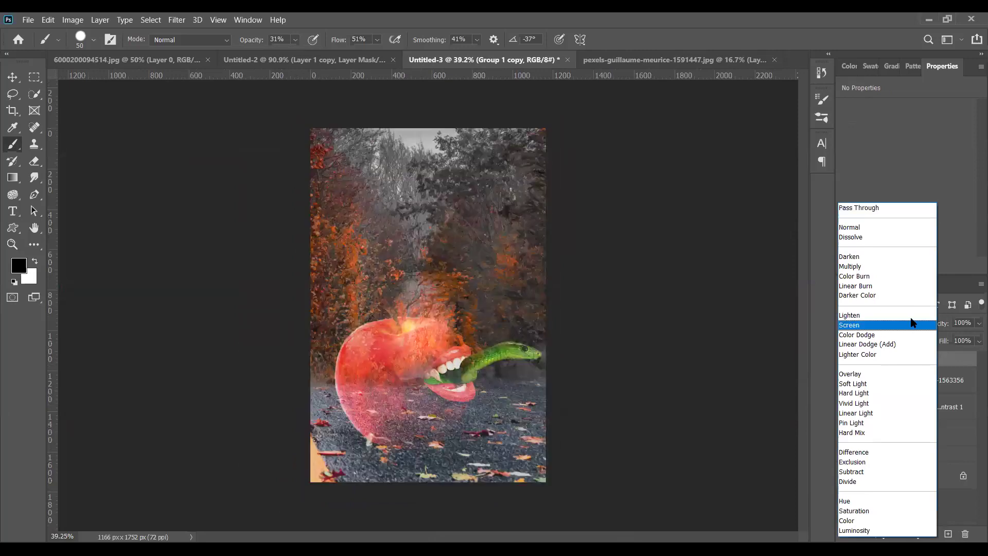
{"action": "left_click", "coordinate": [881, 206]}
{"action": "left_click", "coordinate": [920, 379]}
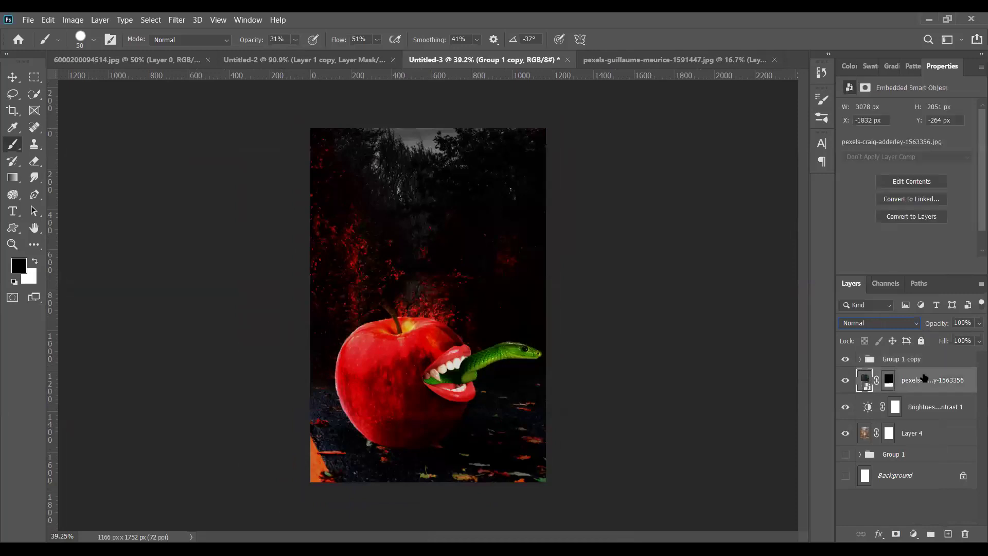
- Add a new empty layer at the very top of the layer stack and a Curves adjustment layer above it
{"action": "left_click", "coordinate": [931, 503]}
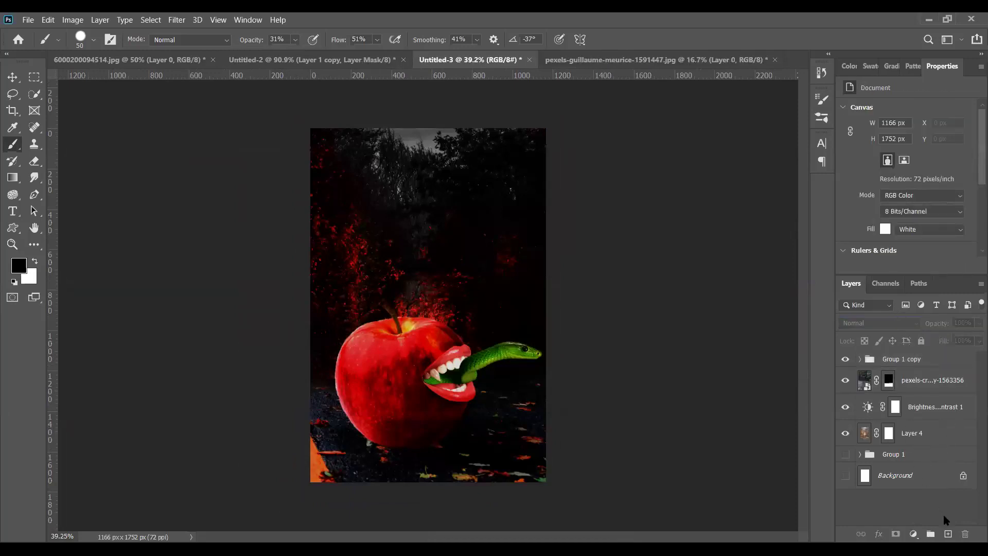
{"action": "left_click", "coordinate": [947, 533]}
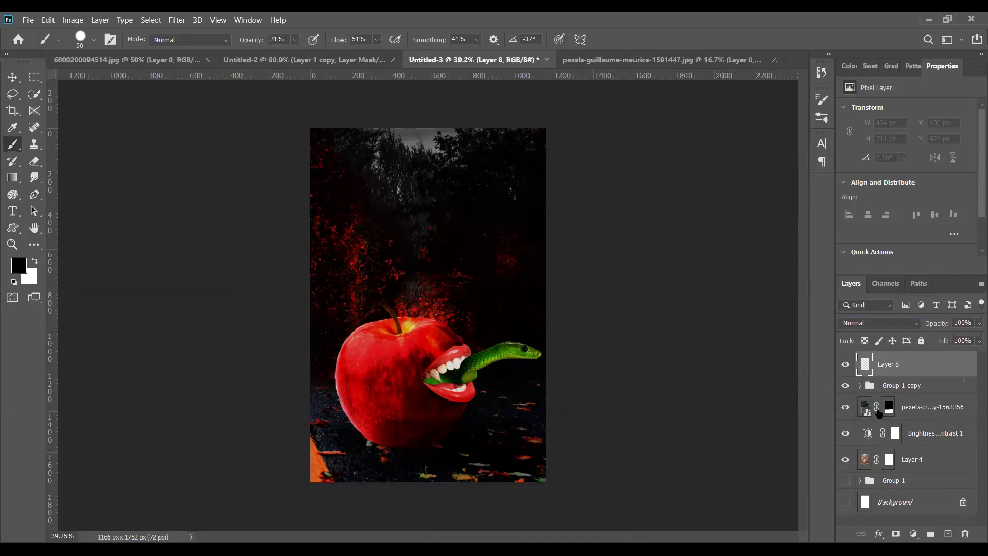
{"action": "left_click", "coordinate": [911, 533]}
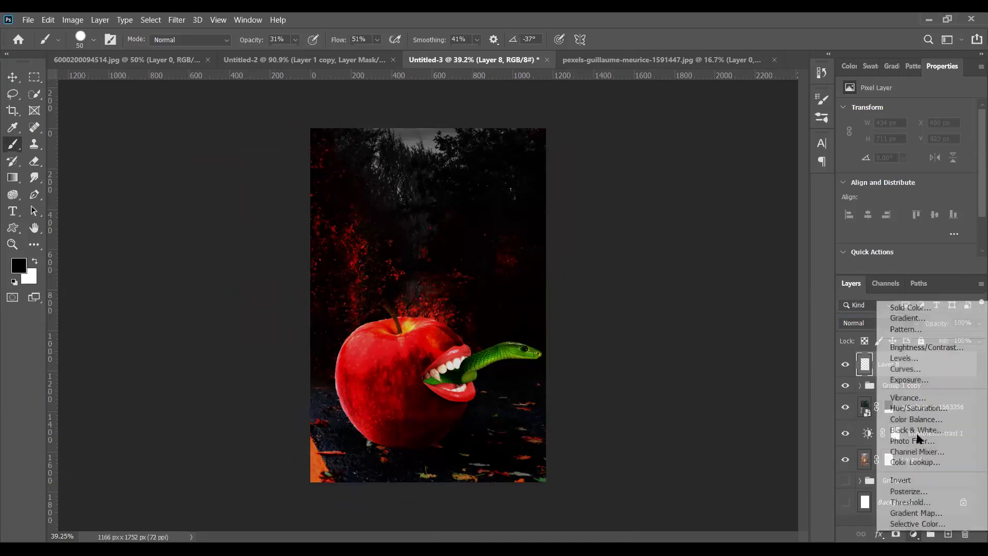
{"action": "left_click", "coordinate": [917, 370]}
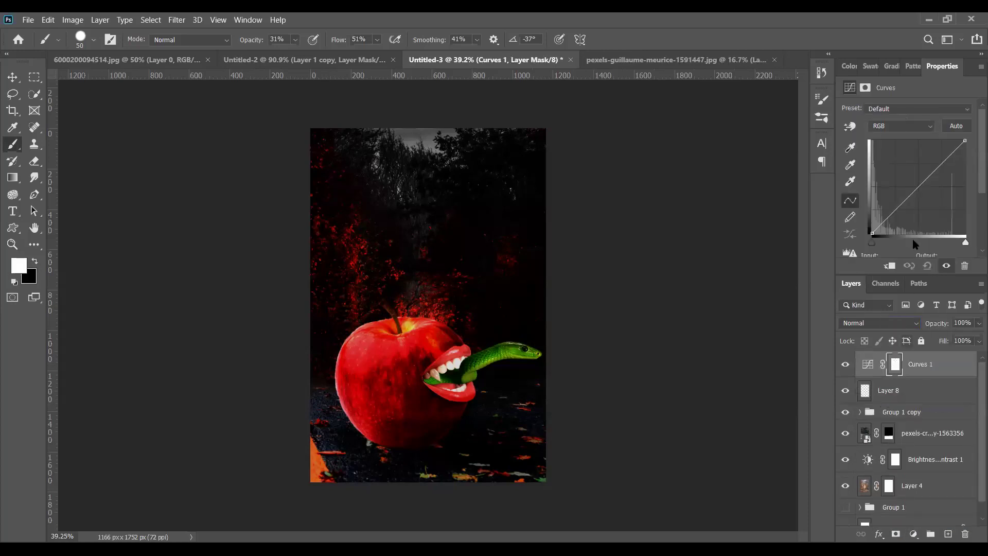
- Bend the RGB curve of Curves 1 upward to brighten the composite, and add further points to adjust its shape
{"action": "left_click_drag", "start_coordinate": [908, 198], "coordinate": [887, 189]}
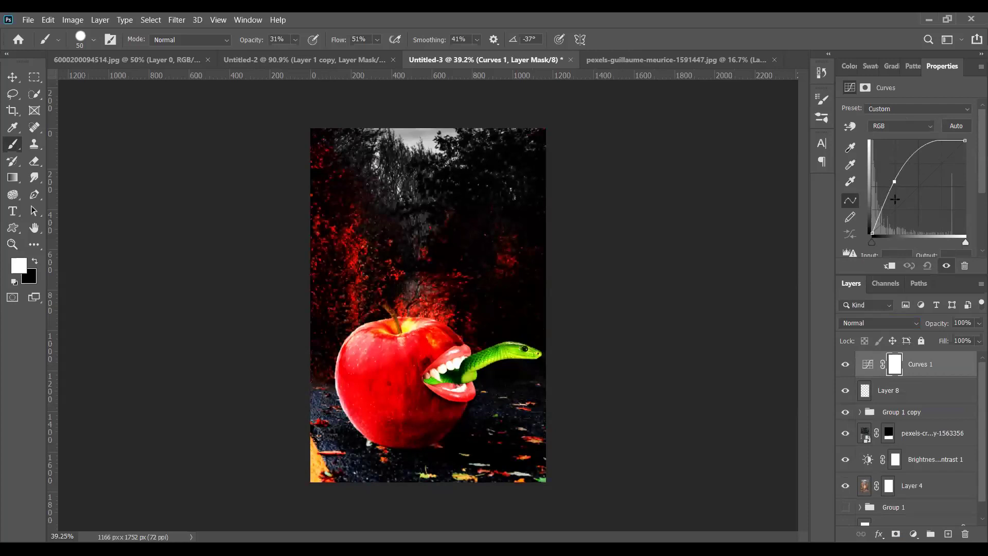
{"action": "left_click", "coordinate": [887, 213]}
{"action": "left_click", "coordinate": [929, 189]}
{"action": "left_click_drag", "start_coordinate": [942, 195], "coordinate": [919, 173]}
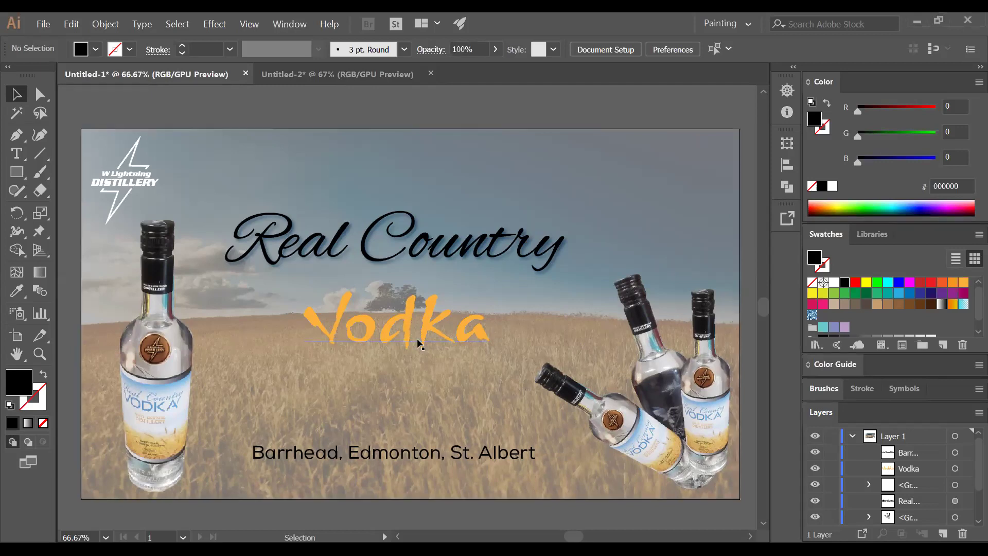
- Switch to the vodka banner in Illustrator and move the "Real Country" and "Vodka" texts lower on the artboard
{"action": "left_click_drag", "start_coordinate": [407, 338], "coordinate": [408, 363]}
{"action": "left_click_drag", "start_coordinate": [425, 267], "coordinate": [425, 291]}
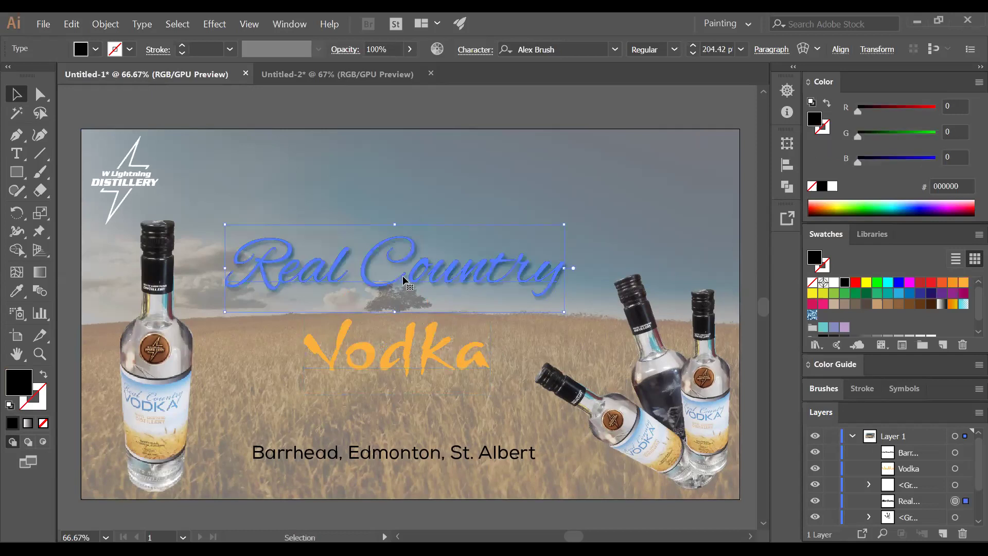
{"action": "left_click_drag", "start_coordinate": [407, 349], "coordinate": [396, 366]}
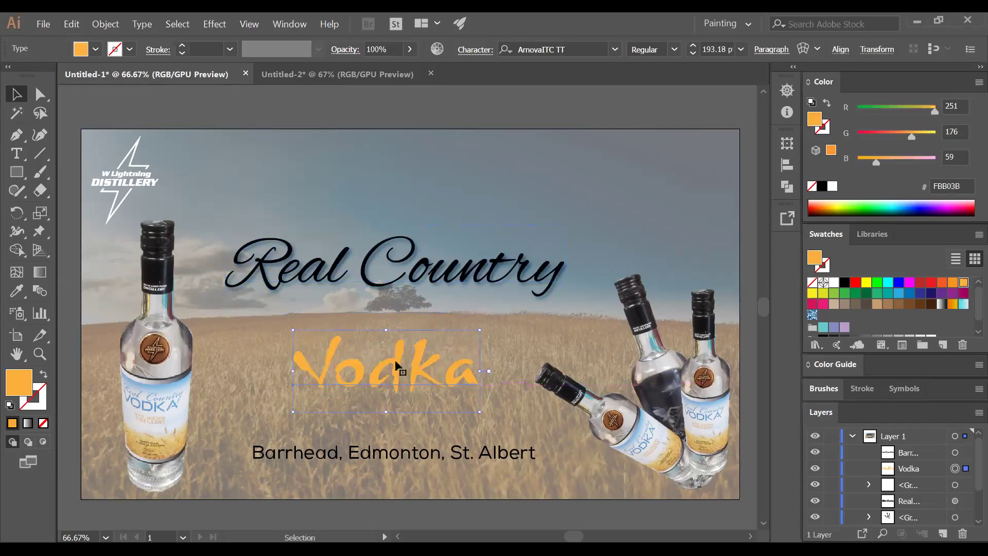
{"action": "left_click_drag", "start_coordinate": [421, 275], "coordinate": [424, 303]}
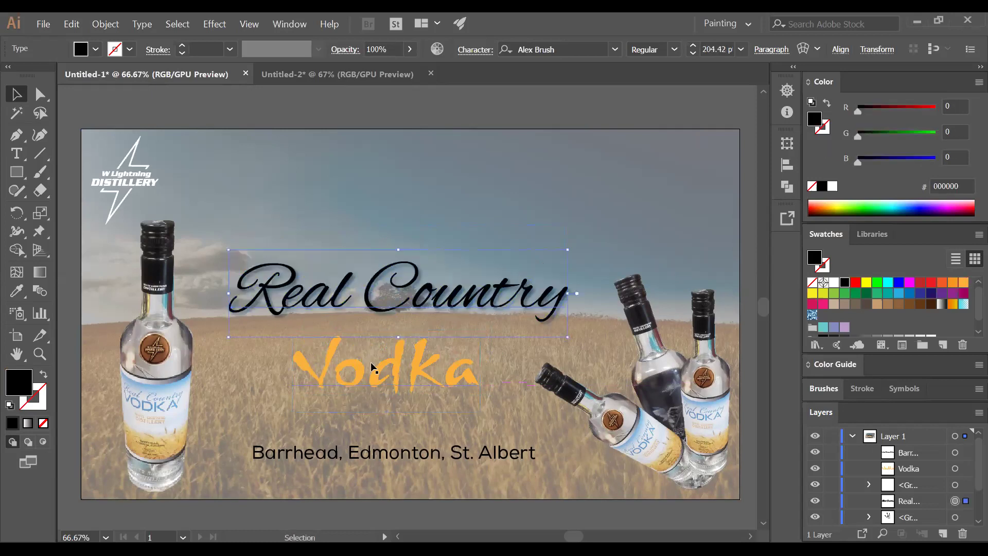
- Try yellow, brown, purple, pink and orange swatches as the fill of the "Vodka" text
{"action": "left_click", "coordinate": [96, 49]}
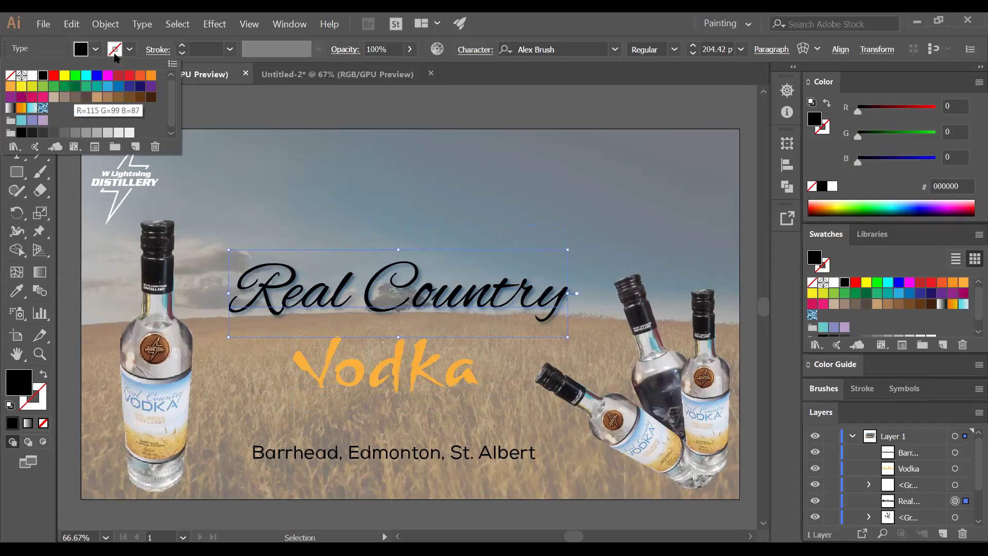
{"action": "left_click", "coordinate": [362, 387]}
{"action": "left_click", "coordinate": [362, 387]}
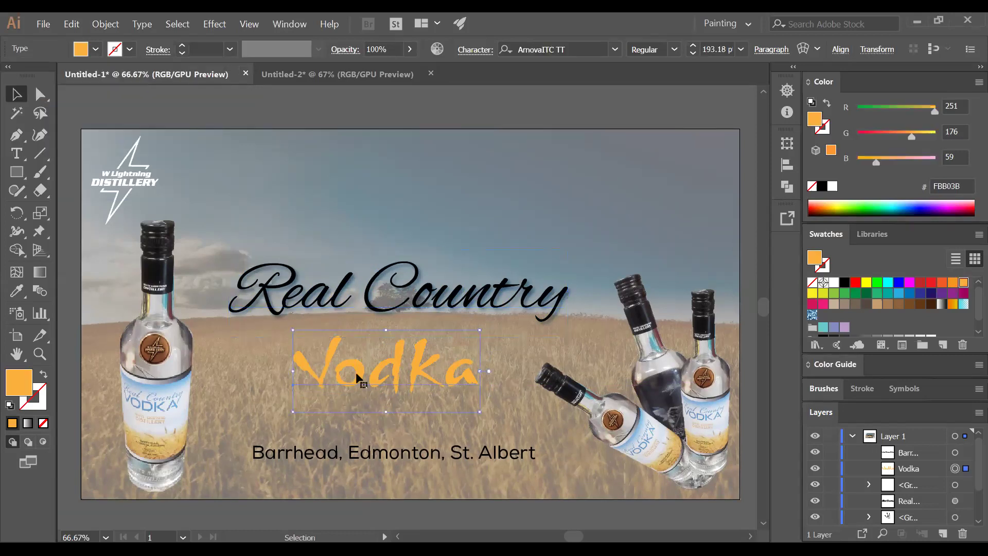
{"action": "left_click", "coordinate": [95, 49]}
{"action": "left_click", "coordinate": [68, 86]}
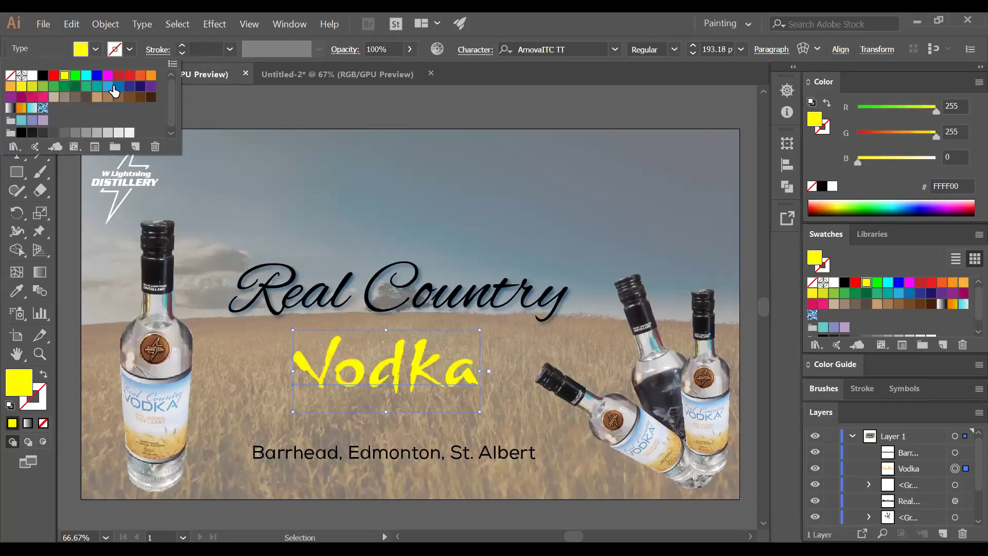
{"action": "left_click", "coordinate": [149, 98]}
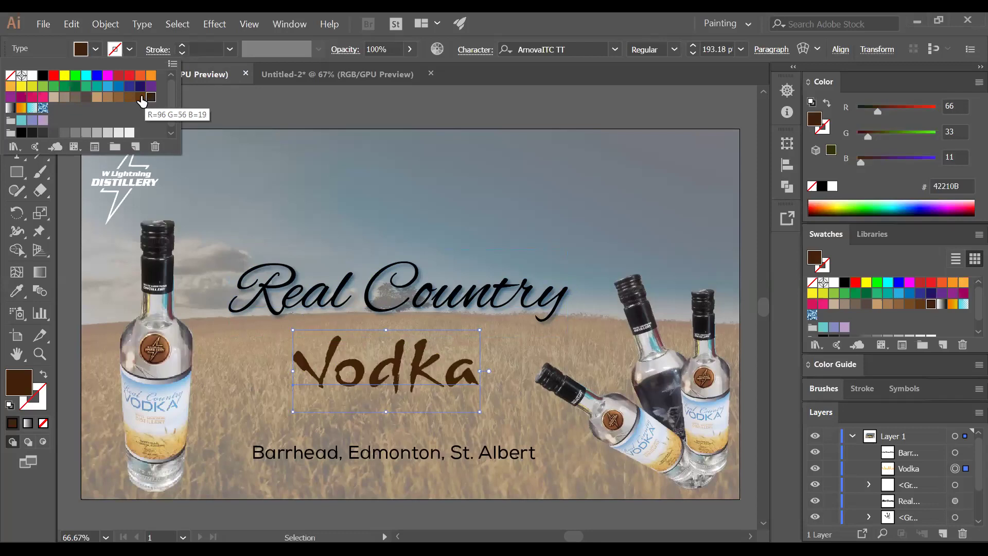
{"action": "left_click", "coordinate": [142, 101]}
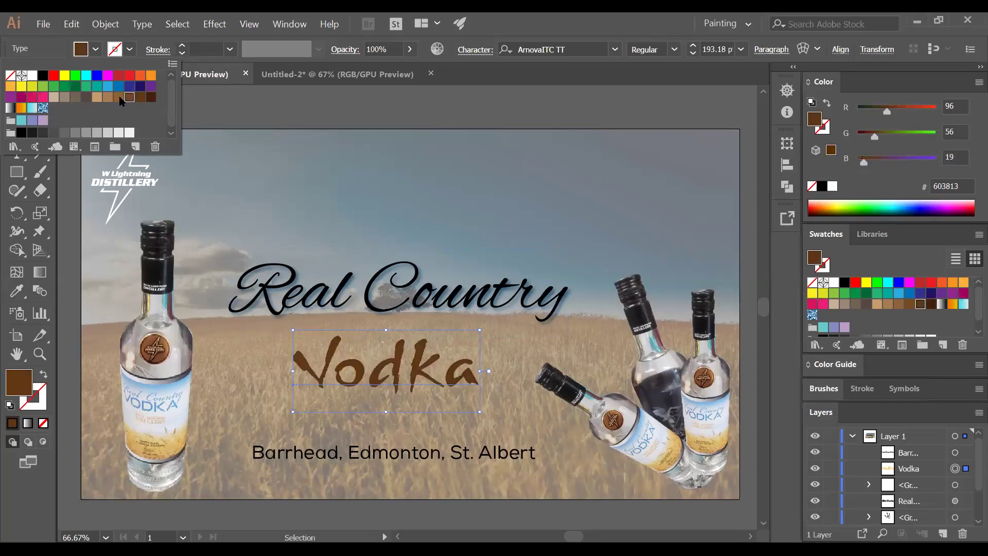
{"action": "left_click", "coordinate": [119, 98]}
{"action": "left_click", "coordinate": [10, 97]}
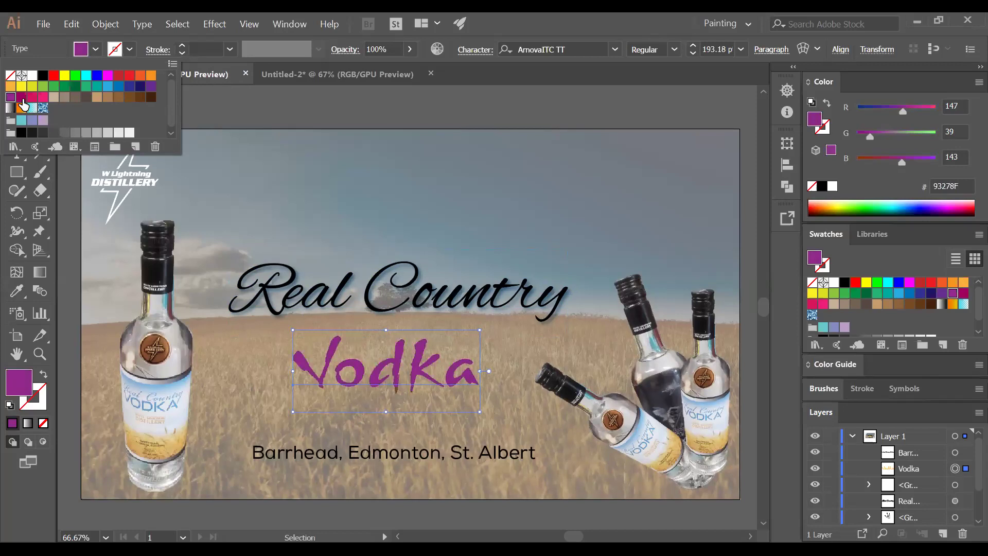
{"action": "left_click", "coordinate": [32, 98]}
{"action": "left_click", "coordinate": [43, 98]}
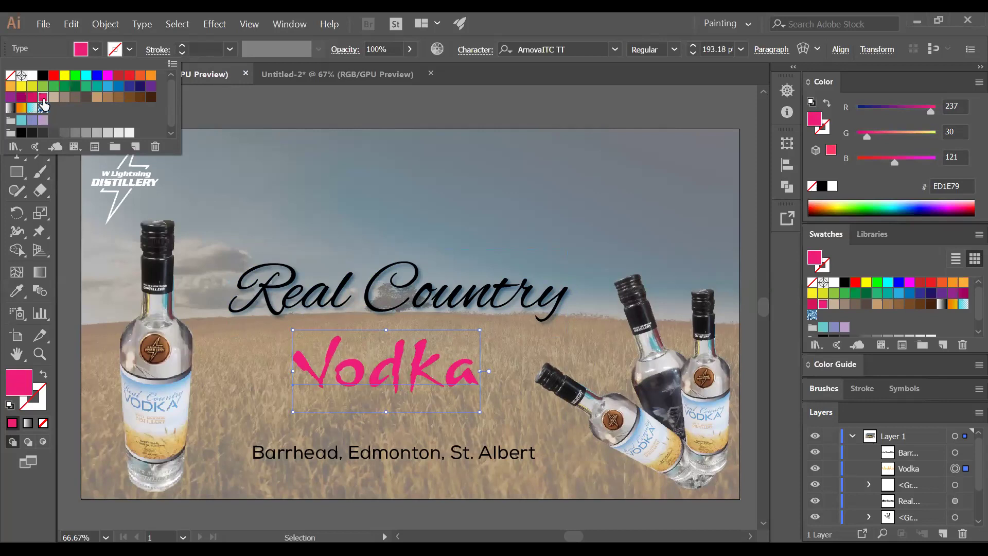
{"action": "left_click", "coordinate": [31, 98]}
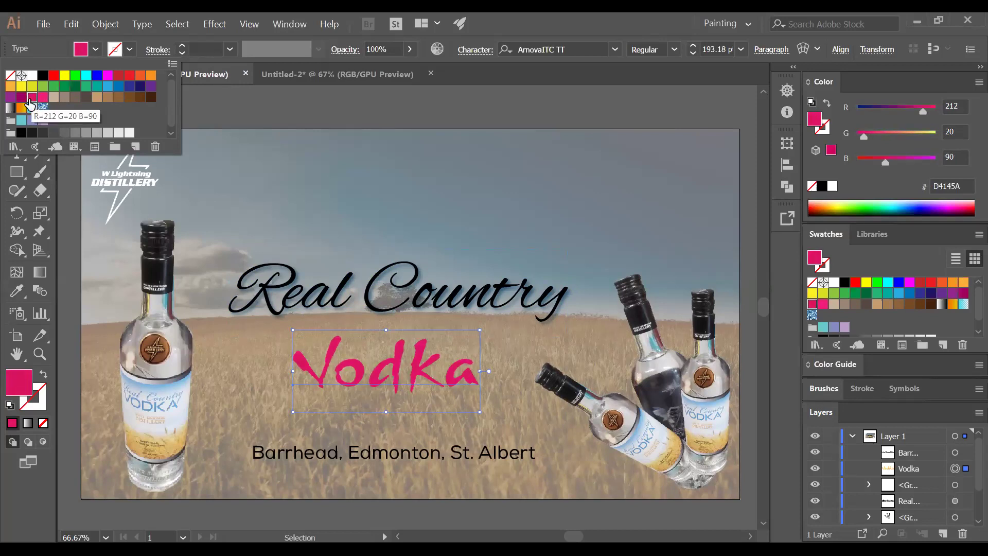
{"action": "left_click", "coordinate": [151, 76]}
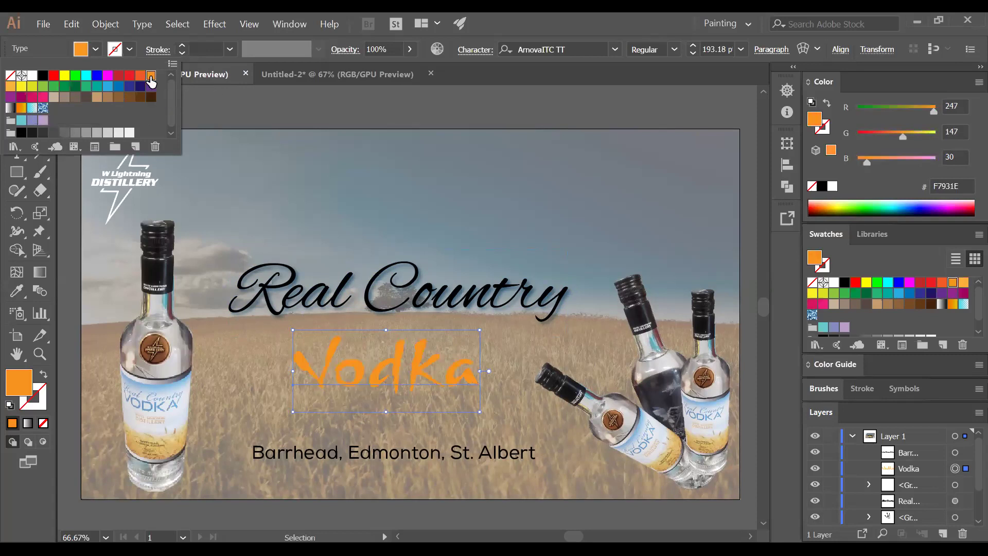
- Compare brown swatches on the "Vodka" text and set its fill to a dark brown, R 44, G 26, B 13
{"action": "left_click", "coordinate": [140, 97]}
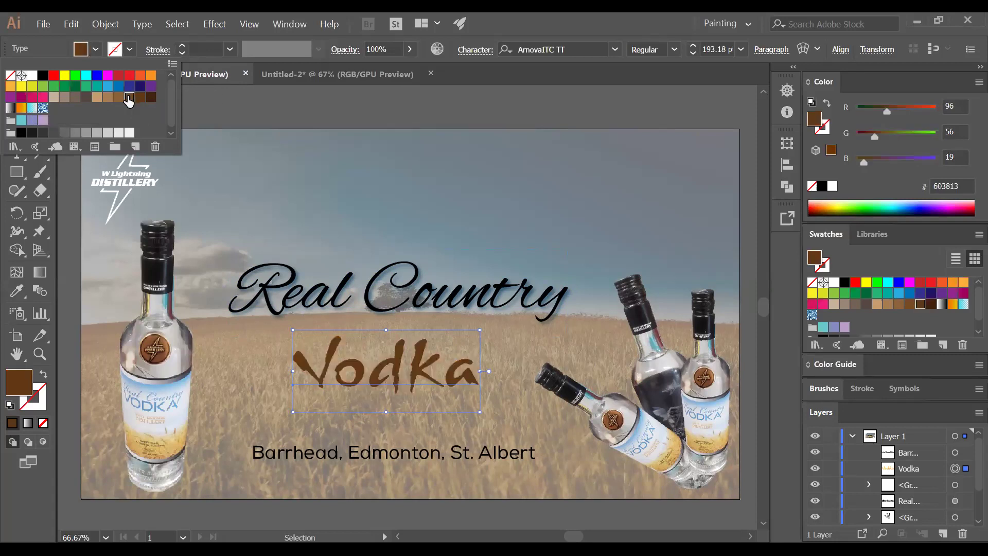
{"action": "left_click", "coordinate": [129, 99]}
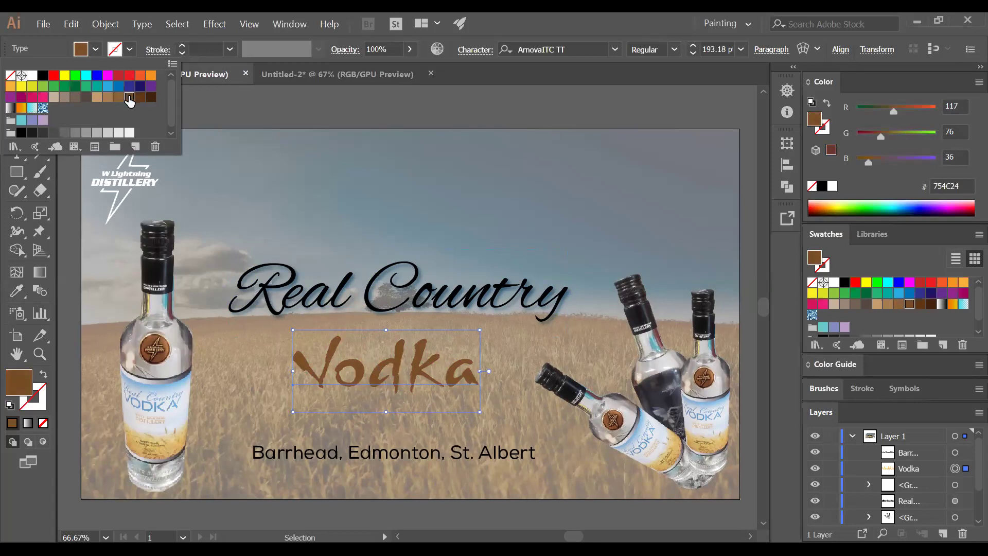
{"action": "left_click", "coordinate": [140, 98]}
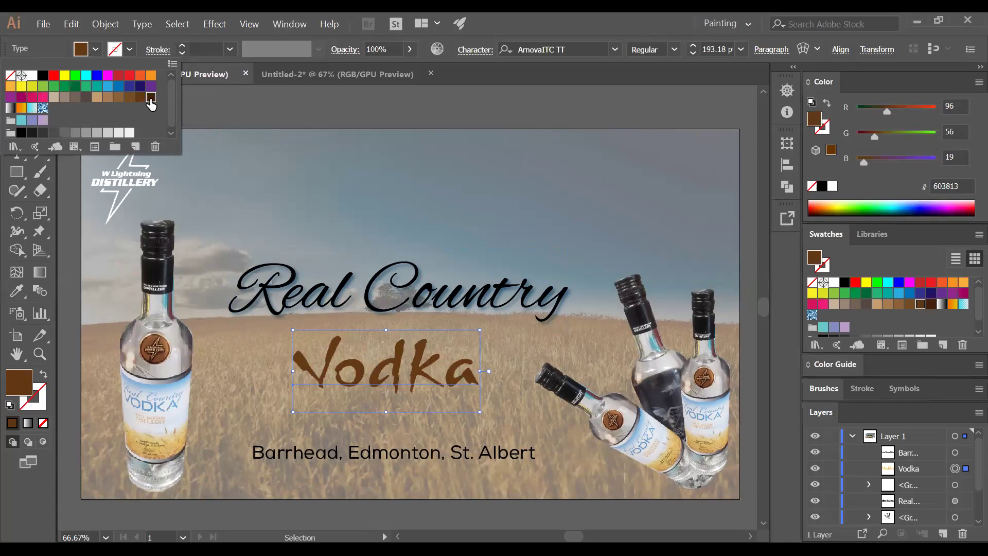
{"action": "left_click", "coordinate": [151, 98]}
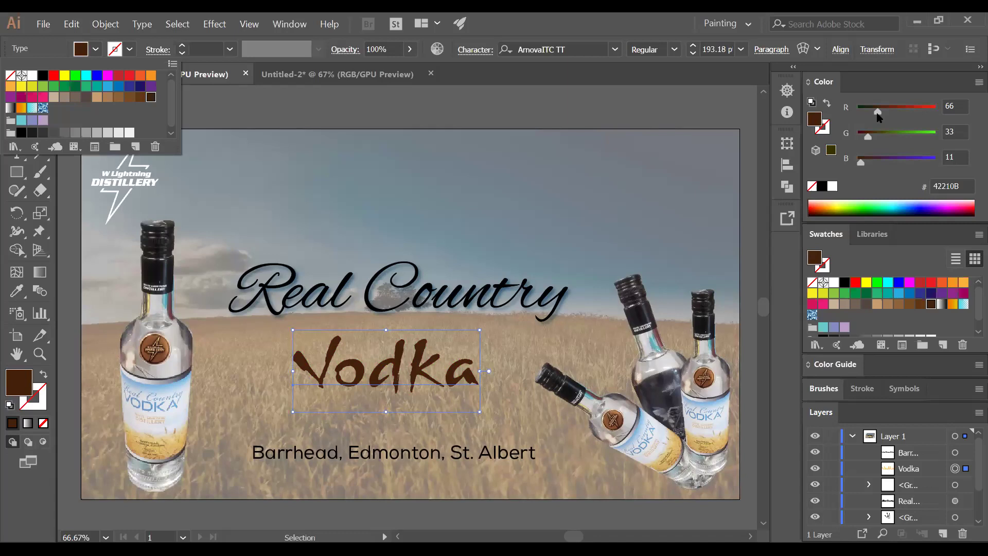
{"action": "left_click_drag", "start_coordinate": [861, 166], "coordinate": [872, 112]}
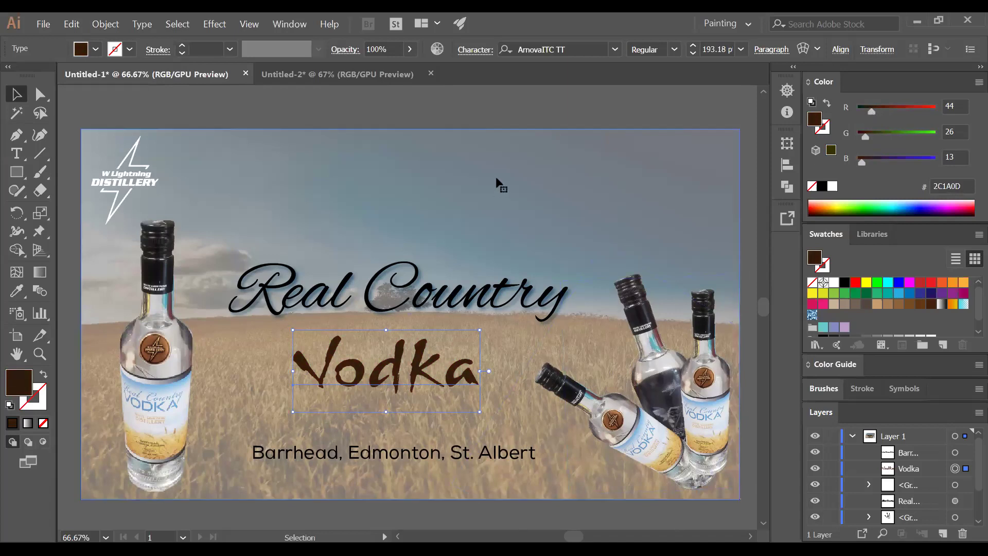
- Move the white W Lightning Distillery logo to just above the "Real Country" title and enlarge it
{"action": "left_click_drag", "start_coordinate": [162, 181], "coordinate": [418, 192]}
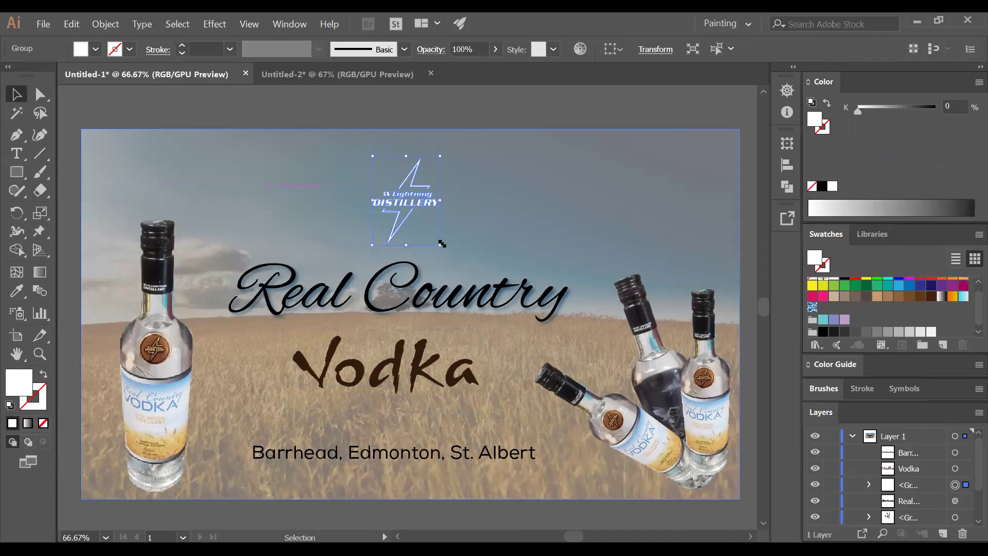
{"action": "left_click_drag", "start_coordinate": [442, 244], "coordinate": [504, 273]}
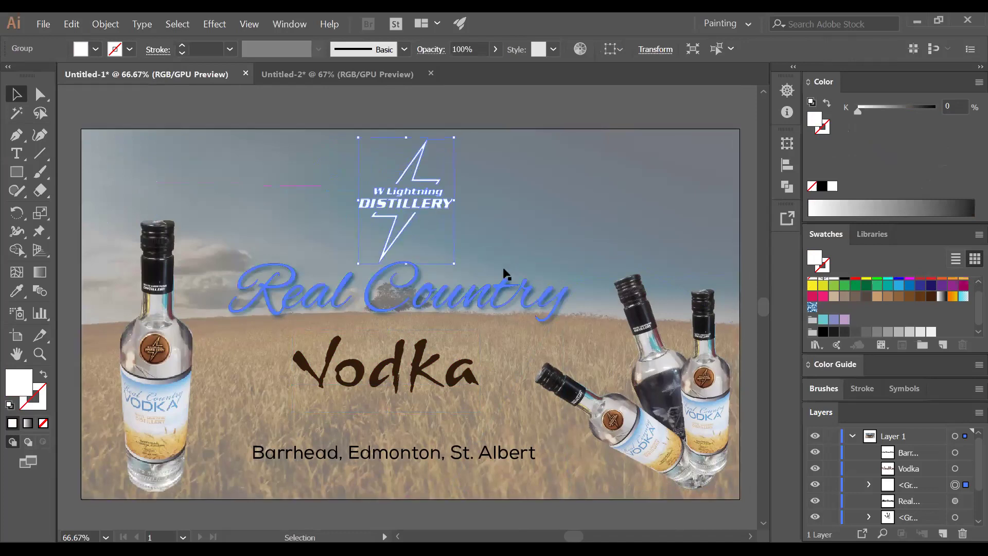
- Move the white W Lightning Distillery logo to the banner's upper-left corner above the single bottle and shrink it to about 220 px wide
{"action": "left_click", "coordinate": [533, 124]}
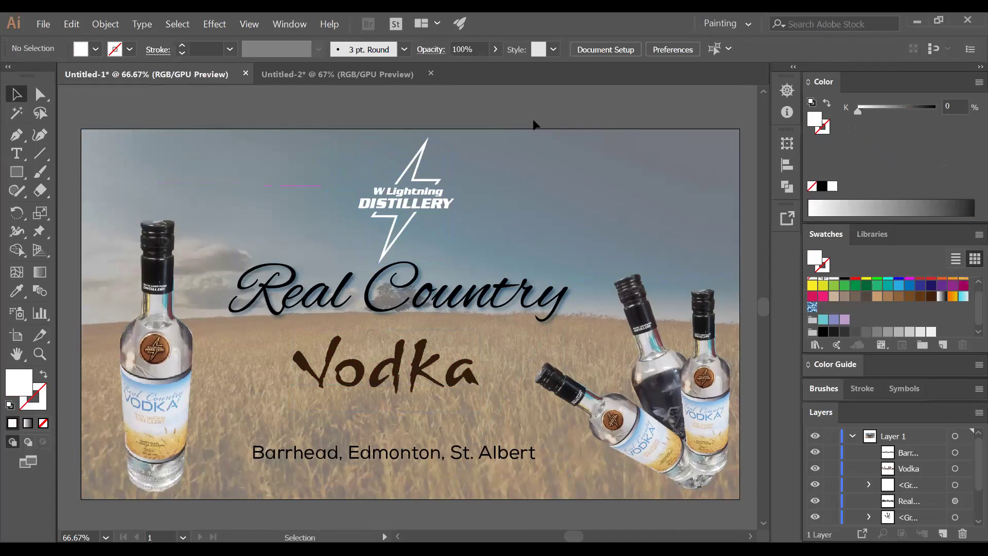
{"action": "left_click_drag", "start_coordinate": [431, 208], "coordinate": [161, 197]}
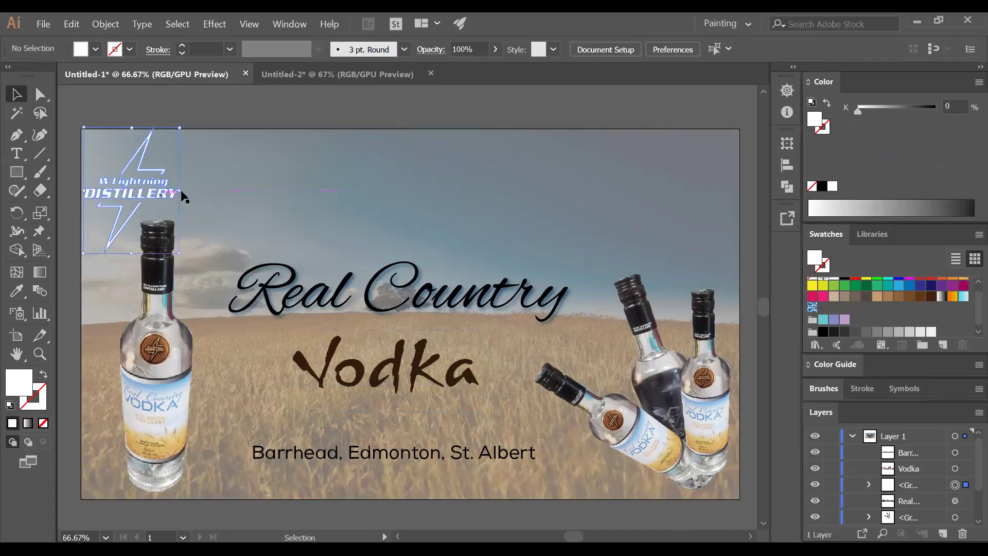
{"action": "left_click_drag", "start_coordinate": [179, 253], "coordinate": [164, 236]}
{"action": "left_click_drag", "start_coordinate": [112, 189], "coordinate": [119, 196]}
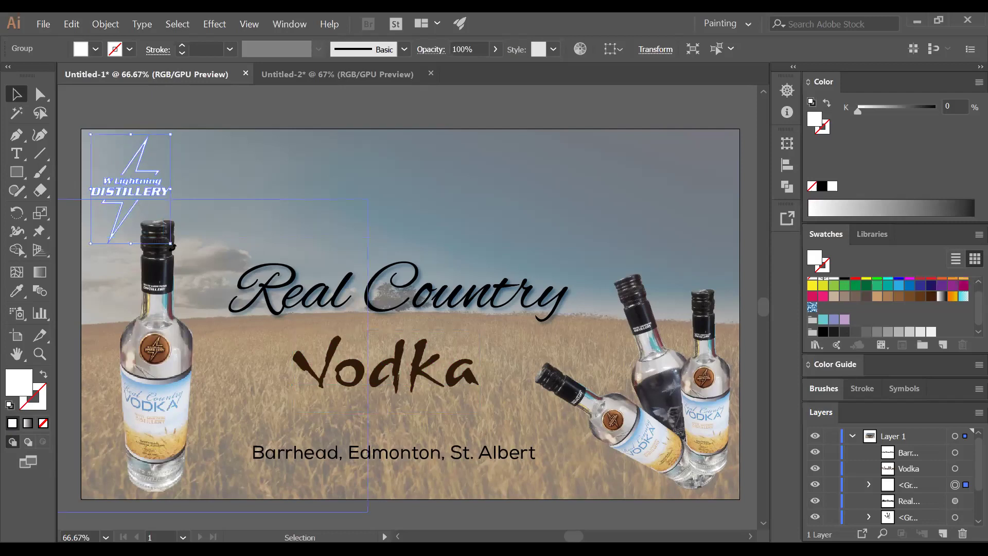
{"action": "left_click_drag", "start_coordinate": [168, 241], "coordinate": [164, 238]}
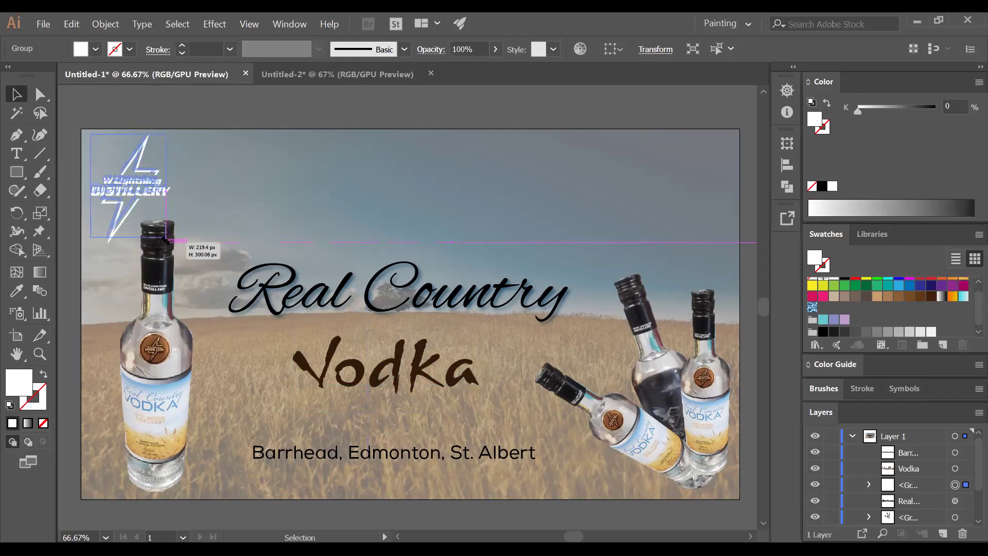
{"action": "left_click_drag", "start_coordinate": [165, 240], "coordinate": [166, 238]}
- Move the "Real Country" and "Vodka" texts up on the banner and shift the single bottle slightly left
{"action": "left_click_drag", "start_coordinate": [412, 315], "coordinate": [411, 228]}
{"action": "left_click_drag", "start_coordinate": [398, 356], "coordinate": [399, 322]}
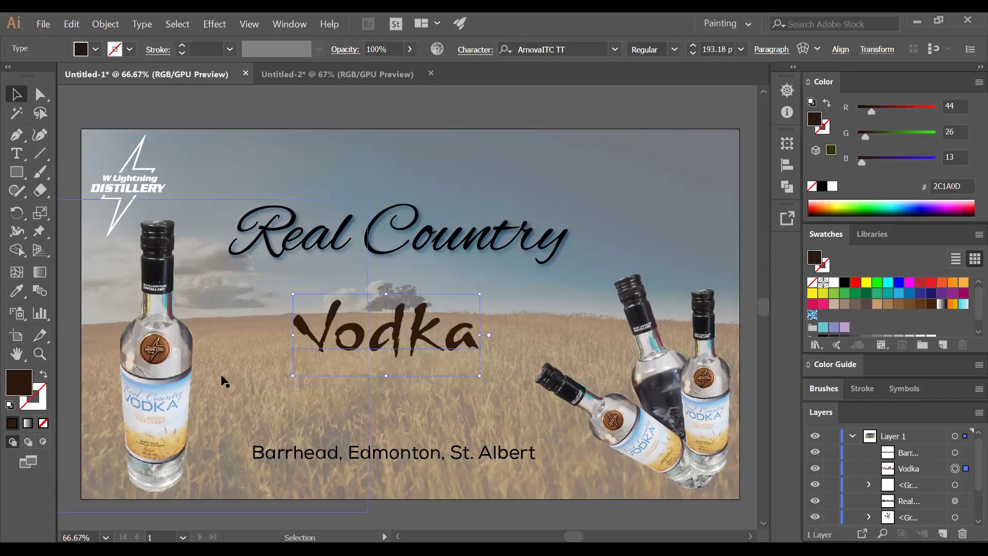
{"action": "left_click", "coordinate": [165, 360]}
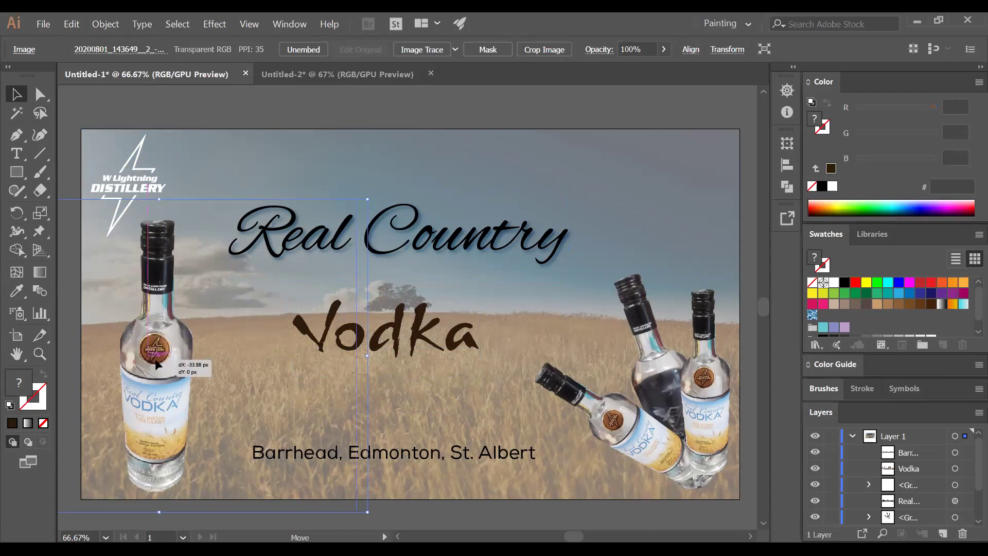
{"action": "left_click_drag", "start_coordinate": [161, 363], "coordinate": [145, 363]}
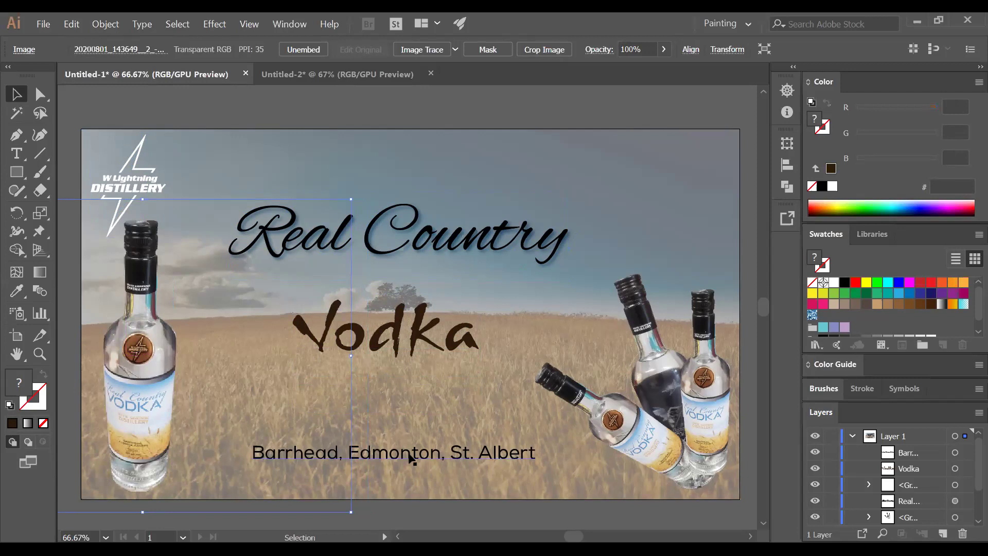
- Nudge the "Barrhead, Edmonton, St. Albert" line, "Vodka" and "Real Country" right so they line up between the bottles
{"action": "left_click_drag", "start_coordinate": [412, 458], "coordinate": [422, 458]}
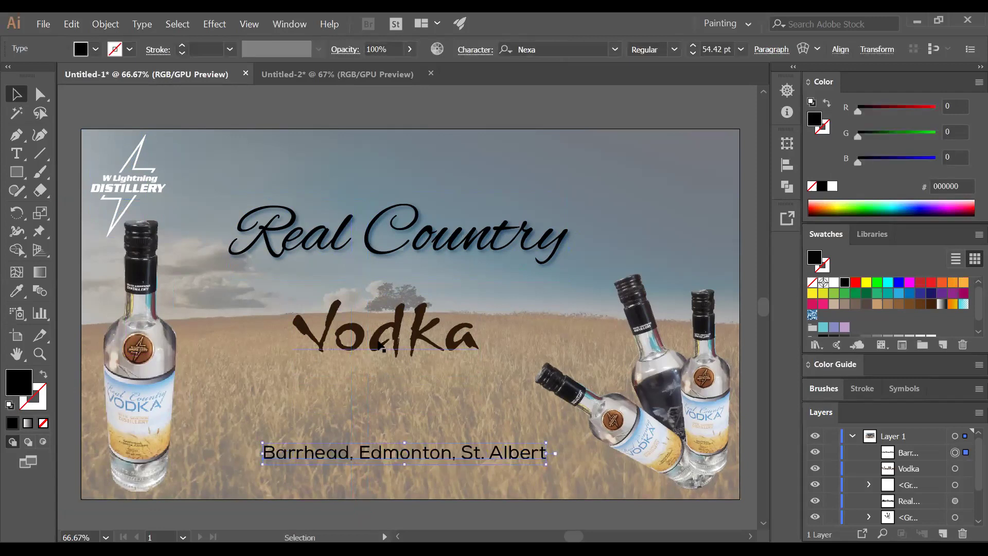
{"action": "left_click_drag", "start_coordinate": [382, 348], "coordinate": [405, 348]}
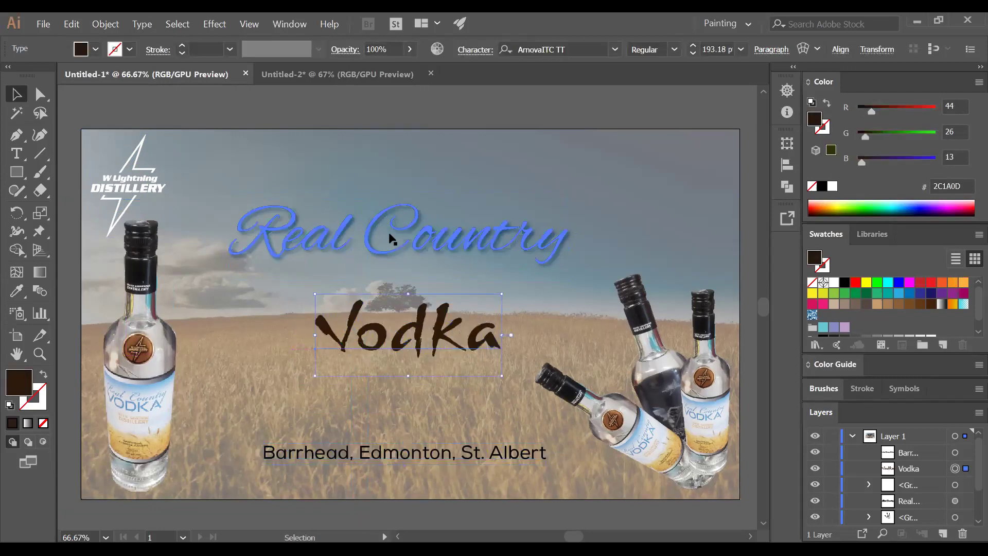
{"action": "left_click_drag", "start_coordinate": [390, 238], "coordinate": [399, 237]}
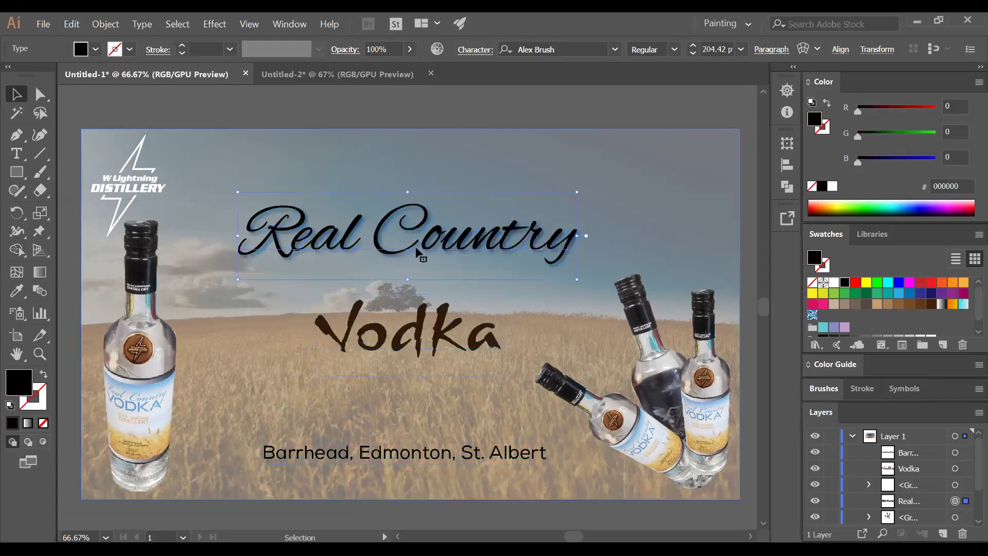
- Set the "Barrhead, Edmonton, St. Albert" line in Nexa Light and nudge it slightly right under the "Vodka" text
{"action": "left_click", "coordinate": [451, 454]}
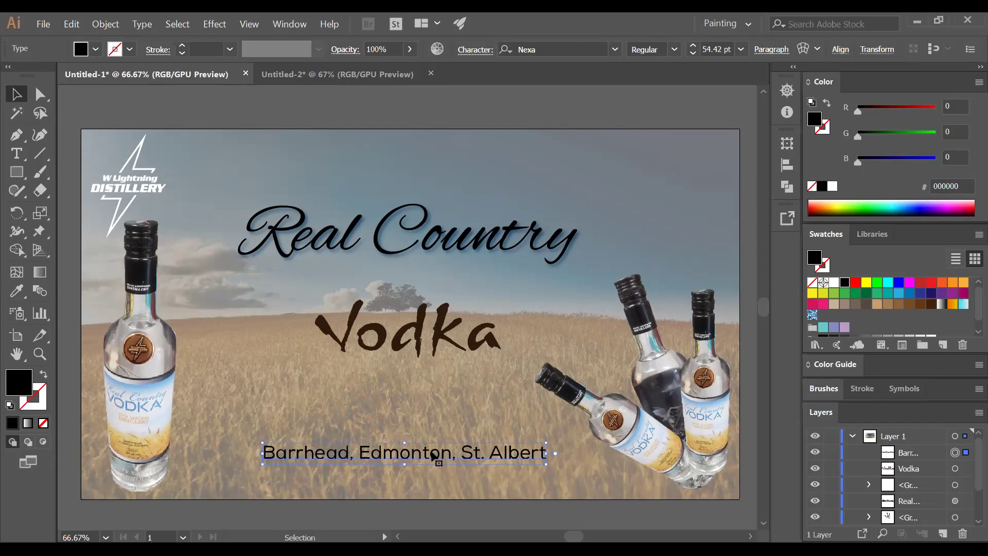
{"action": "left_click", "coordinate": [615, 50]}
{"action": "type", "text": "n"}
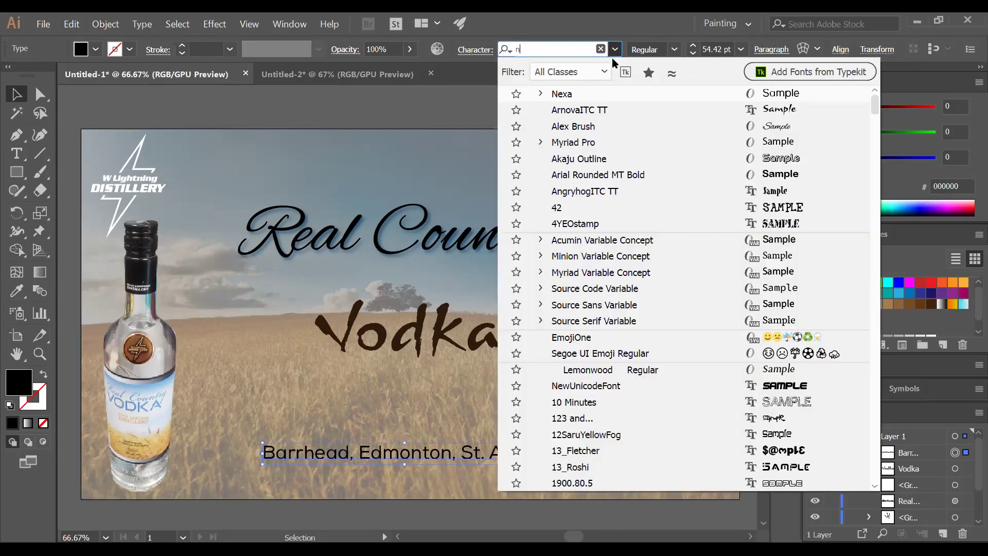
{"action": "type", "text": "ex"}
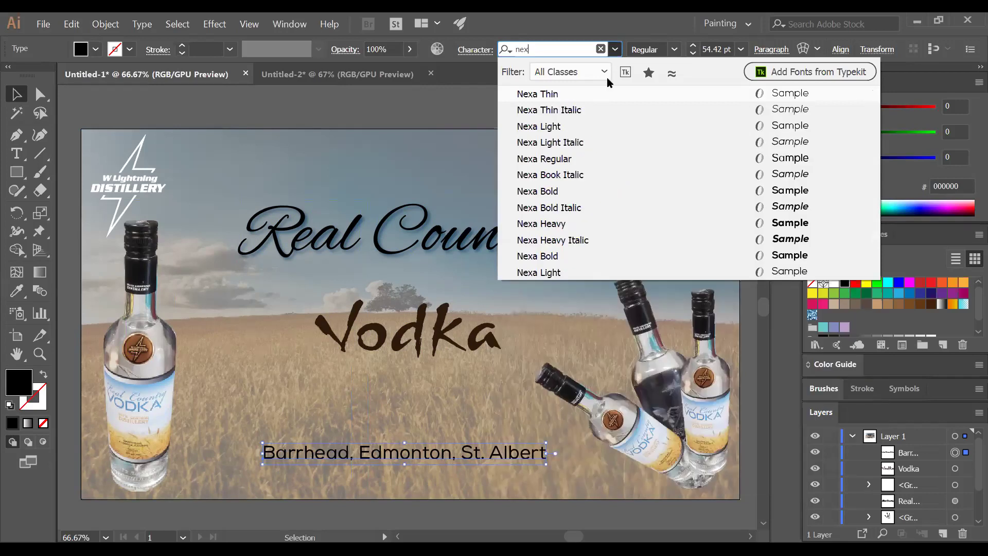
{"action": "left_click", "coordinate": [550, 131]}
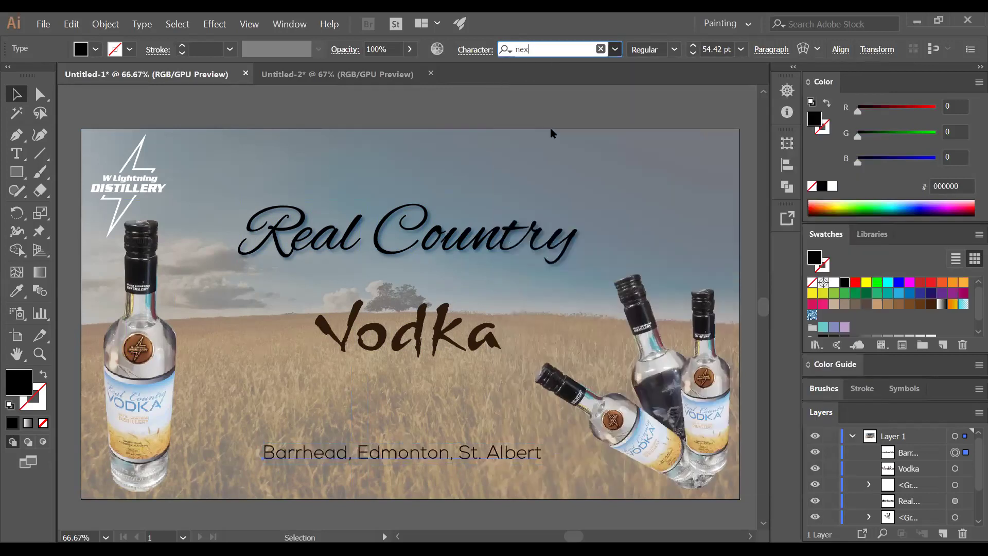
{"action": "left_click", "coordinate": [563, 109]}
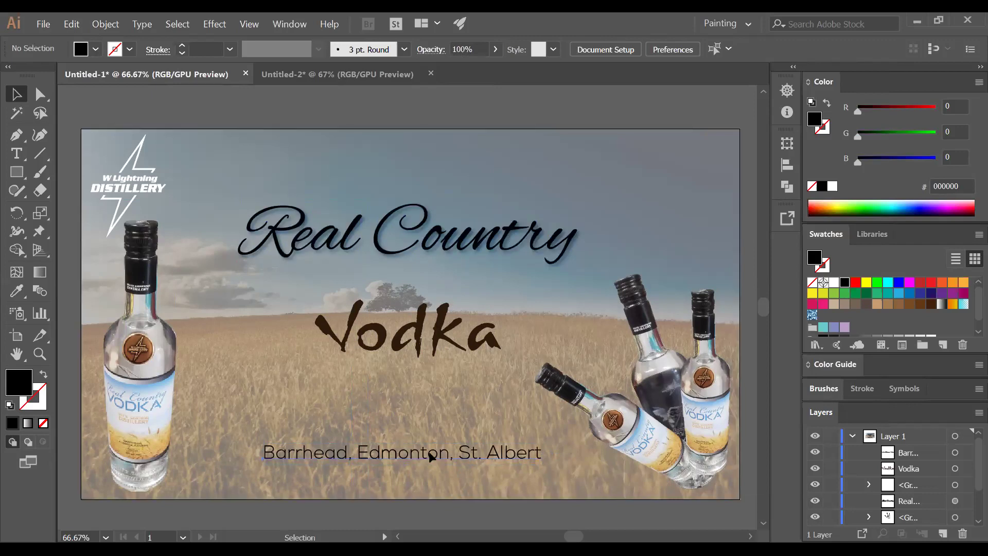
{"action": "left_click_drag", "start_coordinate": [456, 456], "coordinate": [462, 457]}
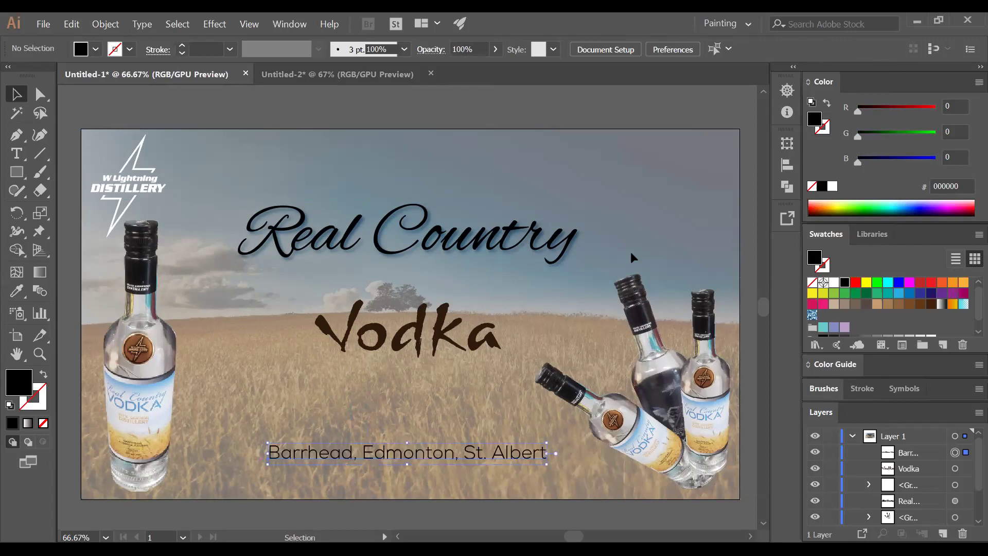
{"action": "left_click", "coordinate": [626, 101]}
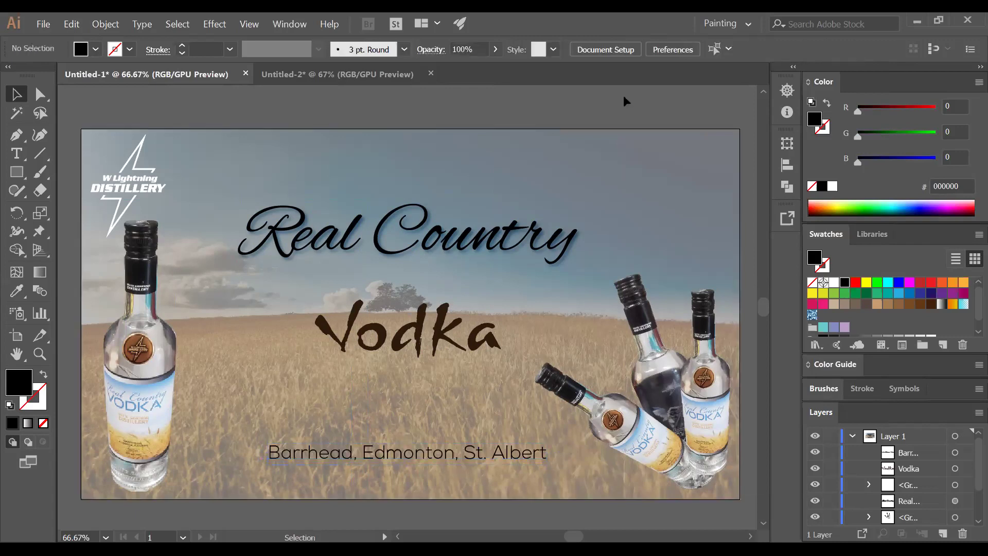
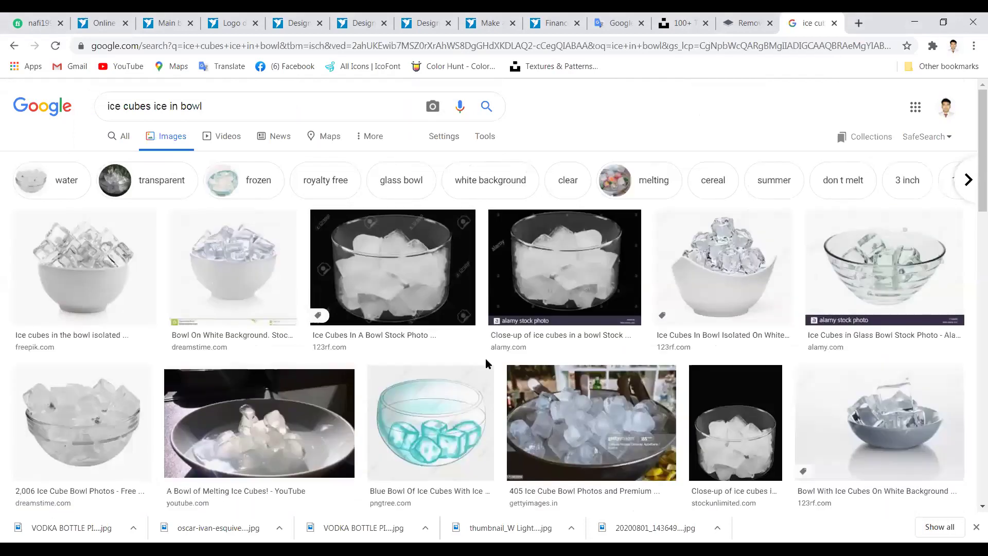
- Browse the "ice cubes ice in bowl" Google Images results in Chrome and restrict them to large images
{"action": "scroll", "coordinate": [485, 358], "scroll_direction": "down", "scroll_amount": 3}
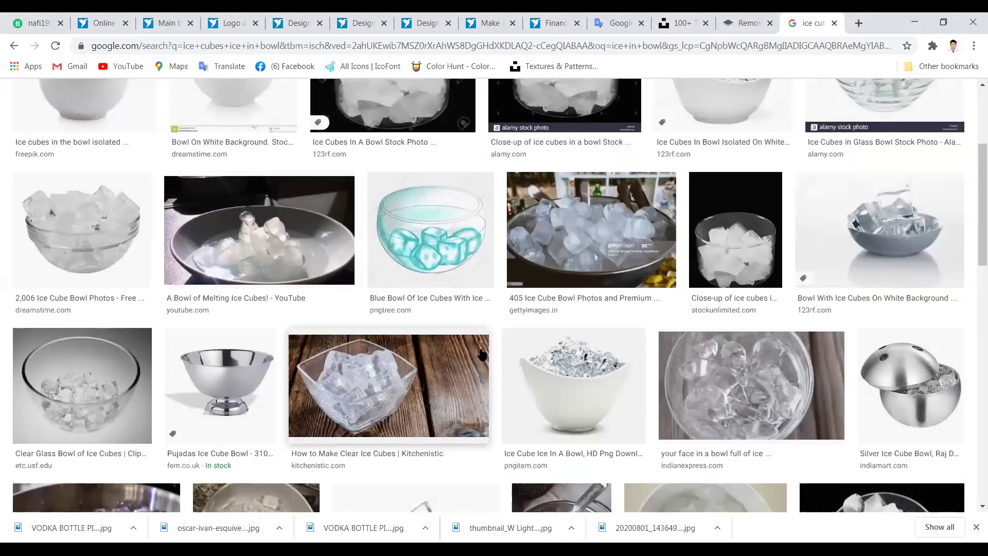
{"action": "scroll", "coordinate": [481, 353], "scroll_direction": "down", "scroll_amount": 3}
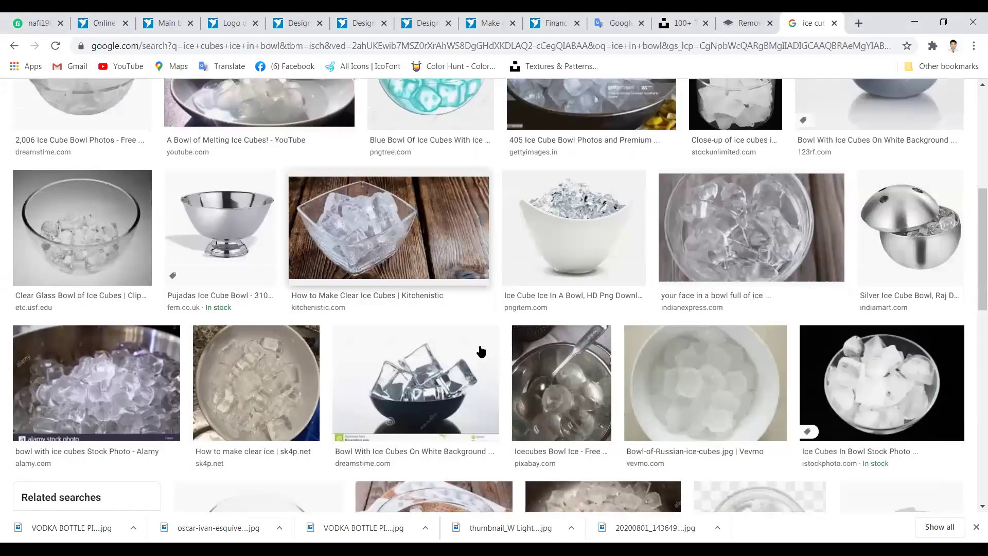
{"action": "scroll", "coordinate": [481, 352], "scroll_direction": "down", "scroll_amount": 2}
{"action": "scroll", "coordinate": [481, 348], "scroll_direction": "up", "scroll_amount": 9}
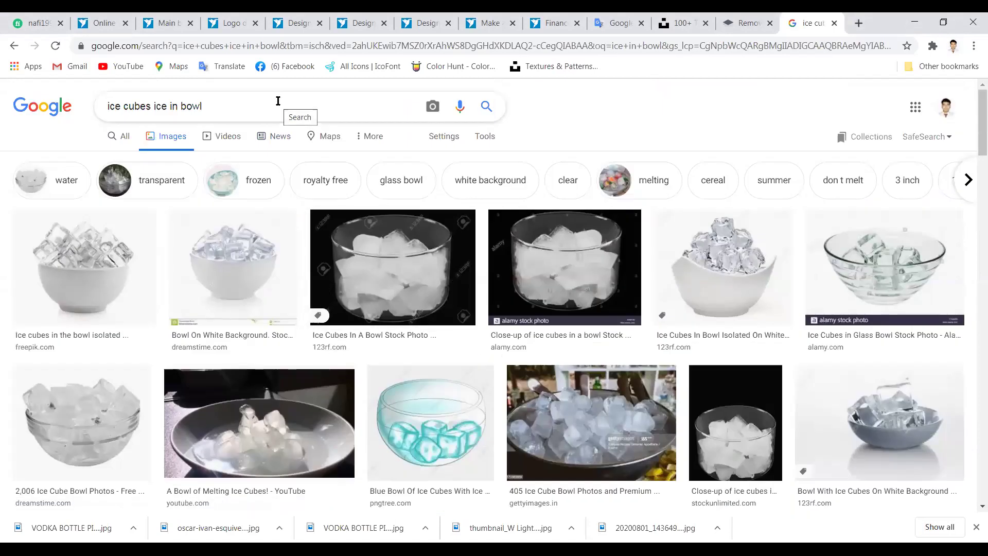
{"action": "scroll", "coordinate": [409, 326], "scroll_direction": "down", "scroll_amount": 1}
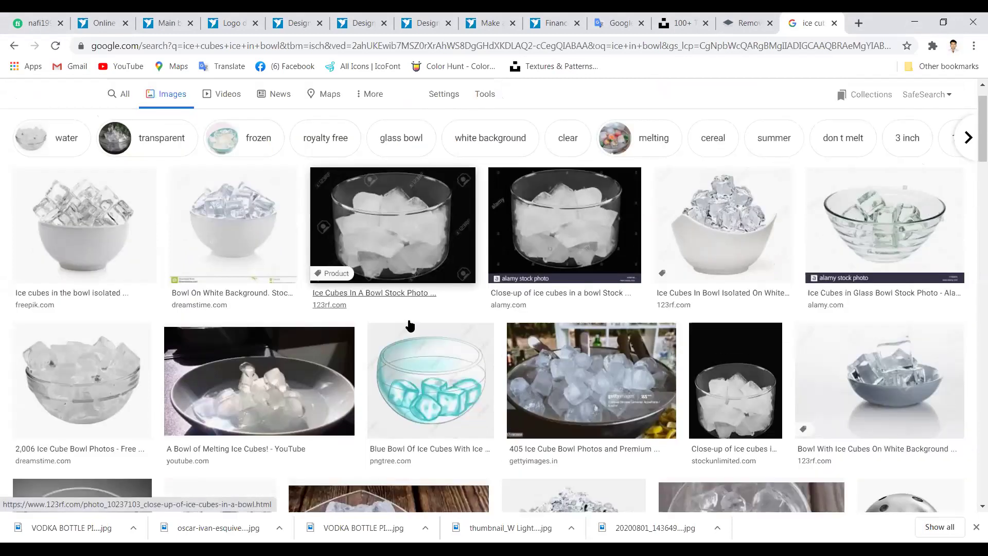
{"action": "scroll", "coordinate": [408, 325], "scroll_direction": "up", "scroll_amount": 1}
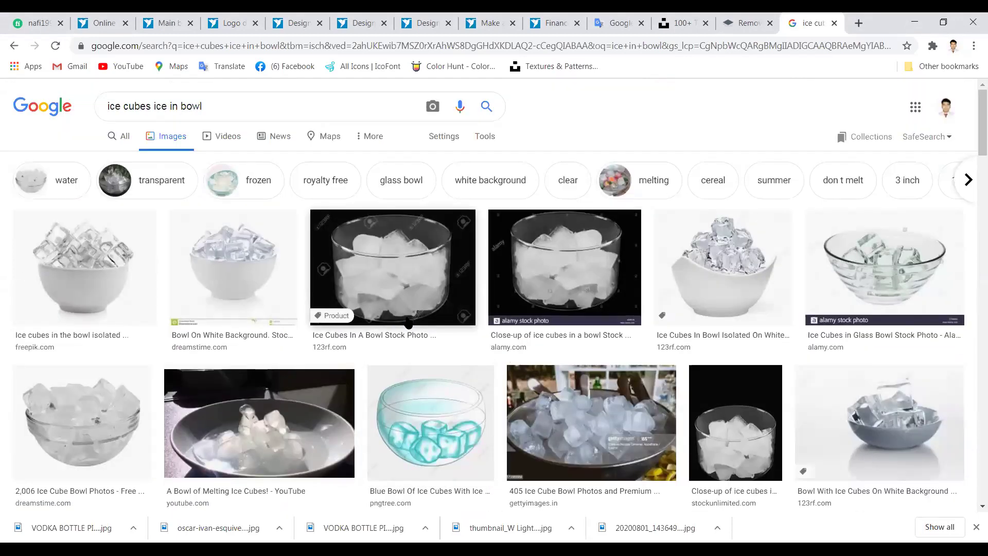
{"action": "left_click", "coordinate": [484, 138]}
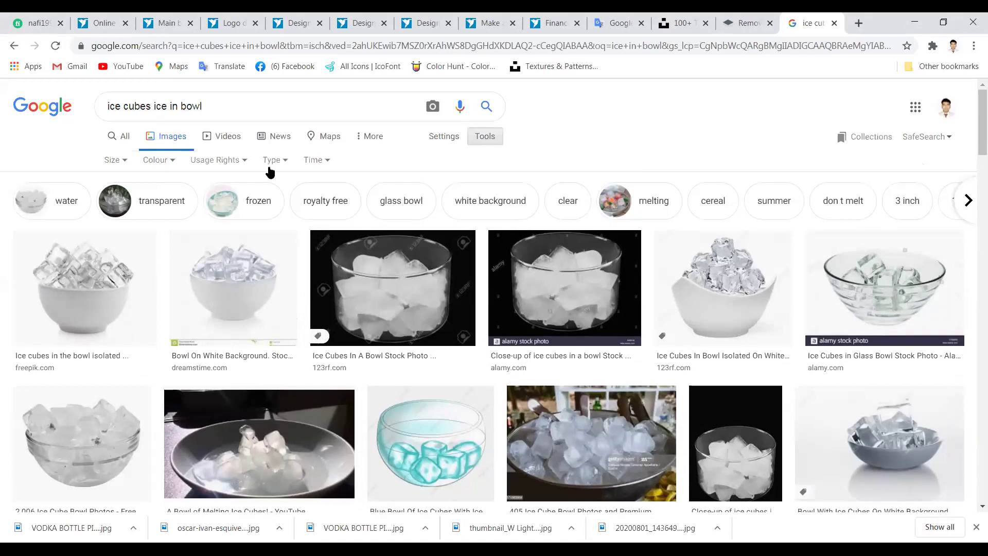
{"action": "left_click", "coordinate": [123, 162]}
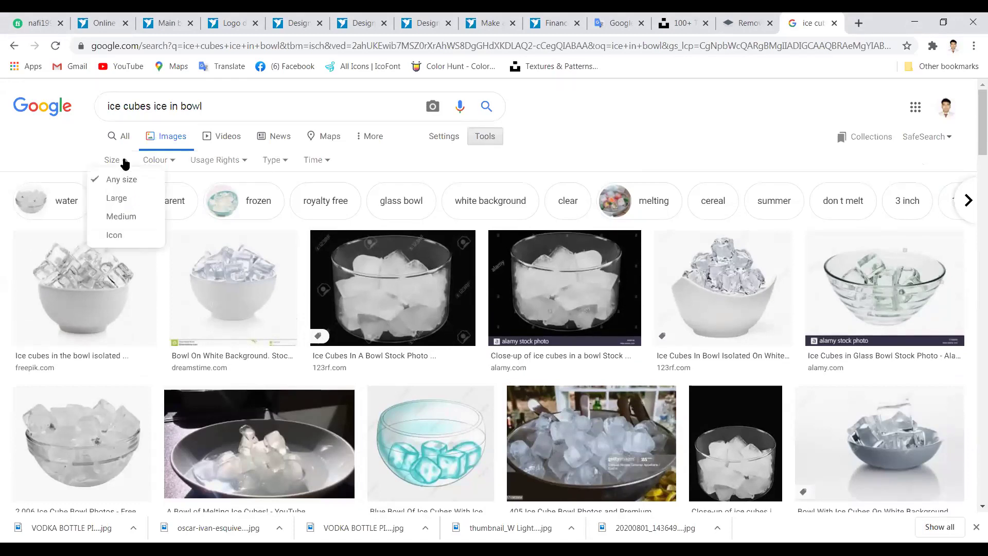
{"action": "left_click", "coordinate": [126, 199]}
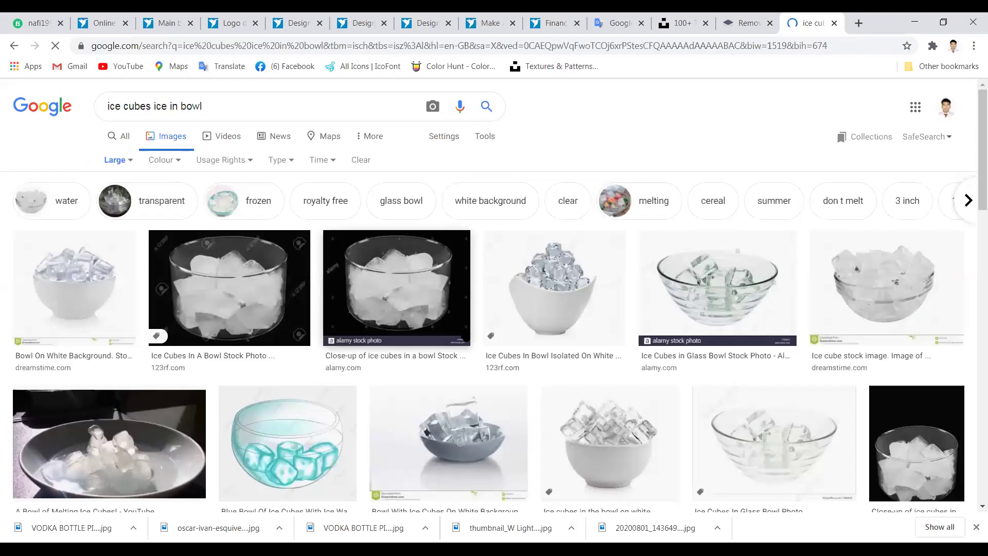
- Examine the large-size "ice cubes ice in bowl" image results for a bowl of ice cubes suited to the banner
{"action": "scroll", "coordinate": [470, 328], "scroll_direction": "down", "scroll_amount": 1}
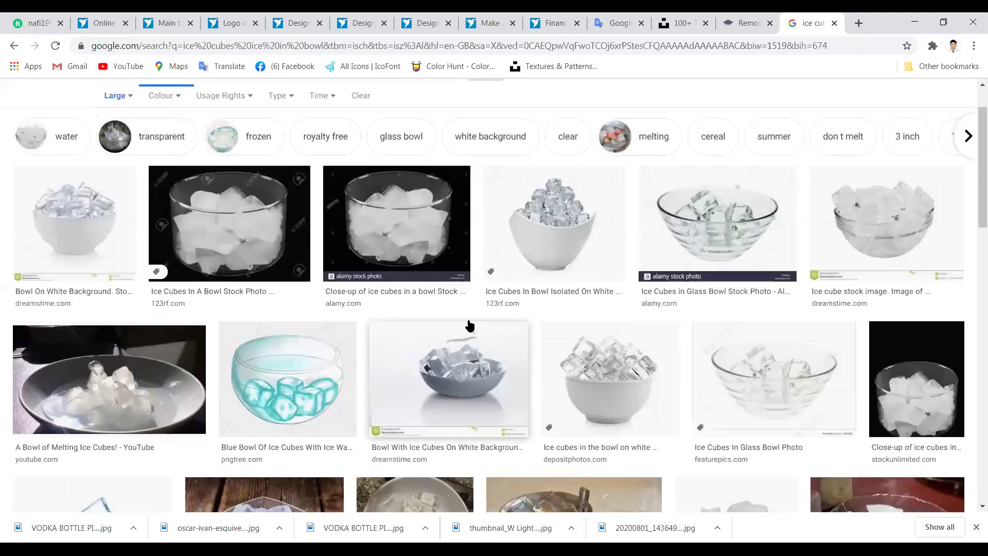
{"action": "scroll", "coordinate": [470, 325], "scroll_direction": "down", "scroll_amount": 3}
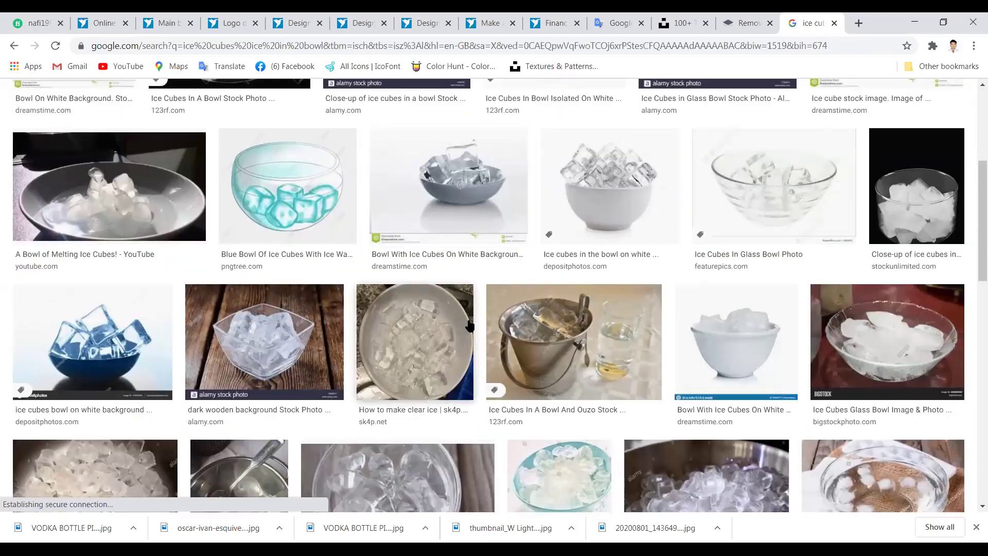
{"action": "scroll", "coordinate": [469, 325], "scroll_direction": "down", "scroll_amount": 4}
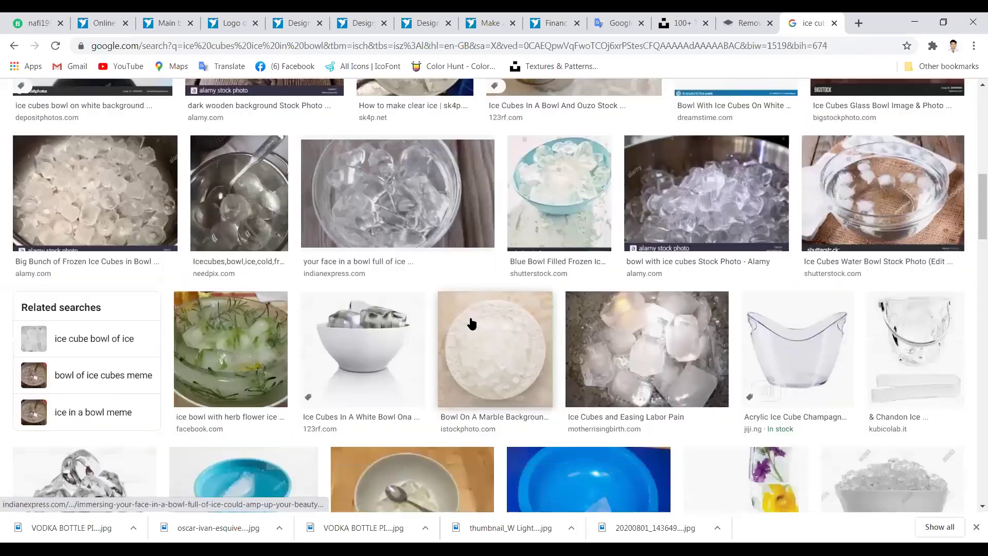
{"action": "scroll", "coordinate": [471, 323], "scroll_direction": "down", "scroll_amount": 5}
{"action": "scroll", "coordinate": [471, 323], "scroll_direction": "down", "scroll_amount": 3}
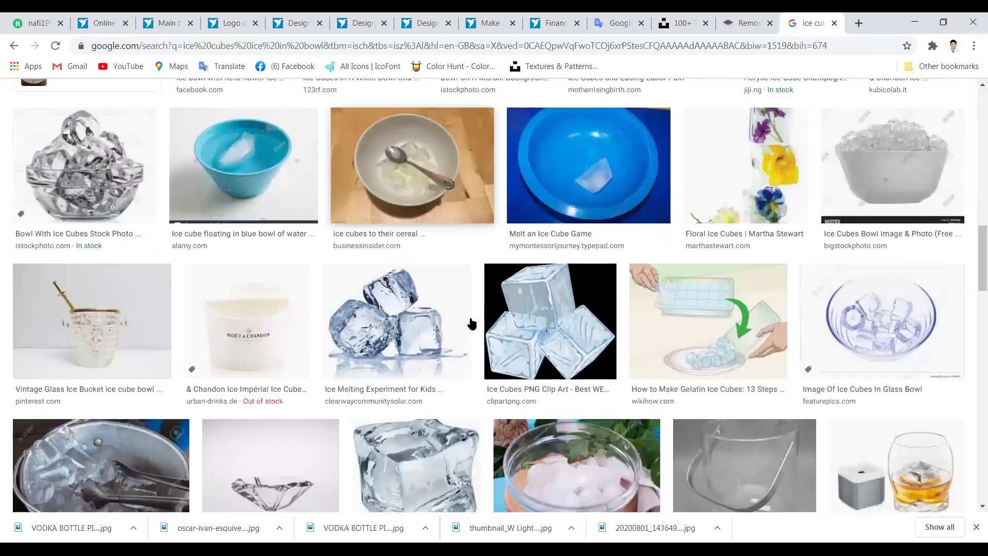
{"action": "scroll", "coordinate": [472, 321], "scroll_direction": "down", "scroll_amount": 4}
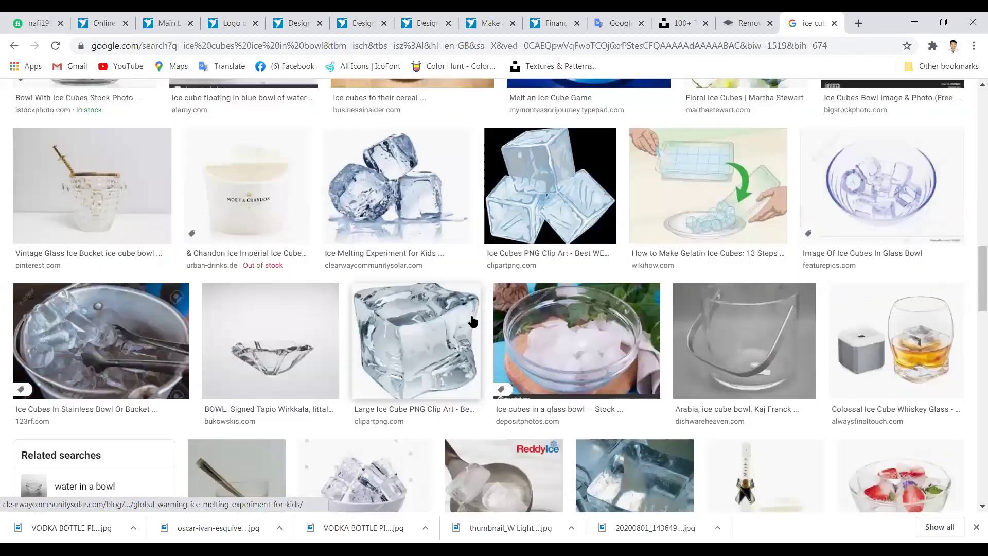
{"action": "scroll", "coordinate": [471, 320], "scroll_direction": "down", "scroll_amount": 6}
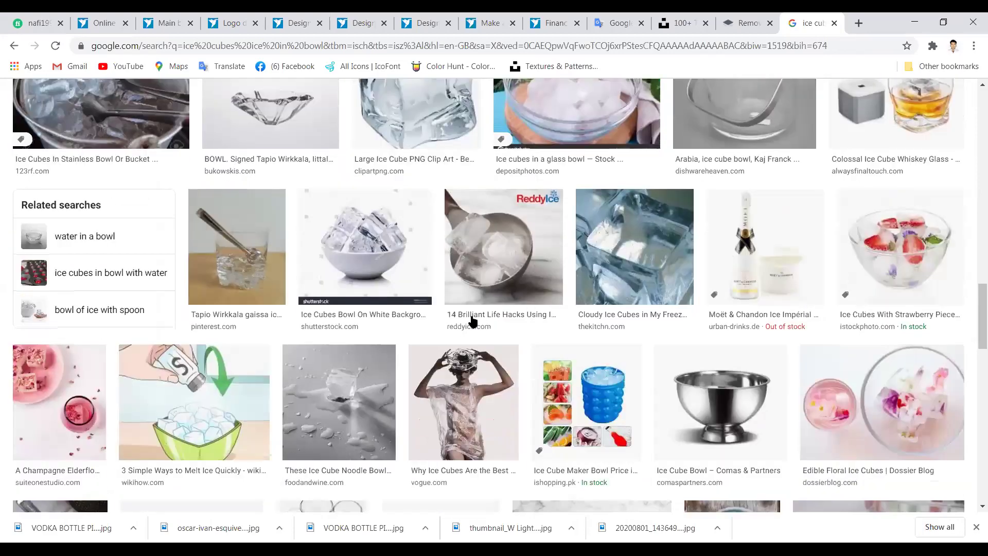
{"action": "scroll", "coordinate": [472, 322], "scroll_direction": "down", "scroll_amount": 6}
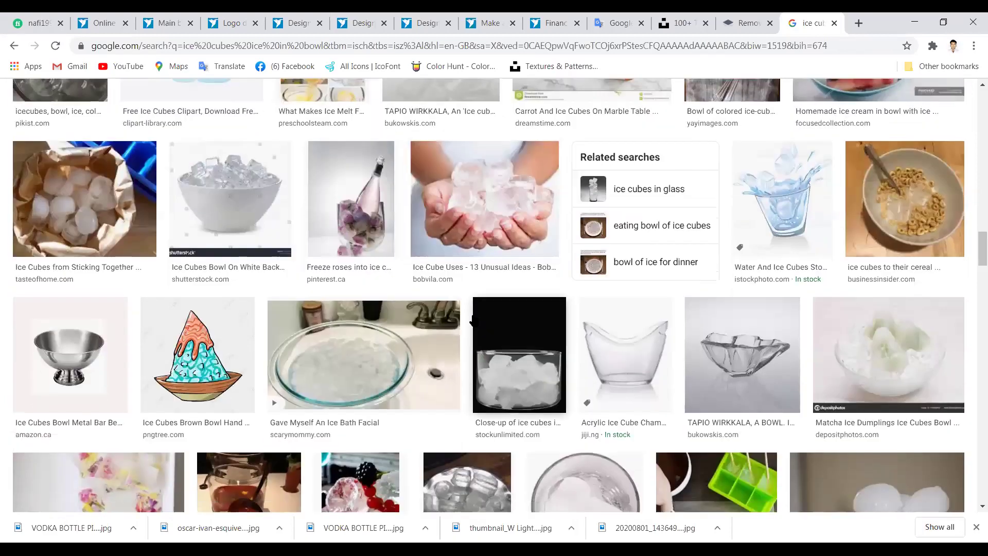
{"action": "scroll", "coordinate": [474, 320], "scroll_direction": "down", "scroll_amount": 6}
{"action": "scroll", "coordinate": [474, 320], "scroll_direction": "down", "scroll_amount": 2}
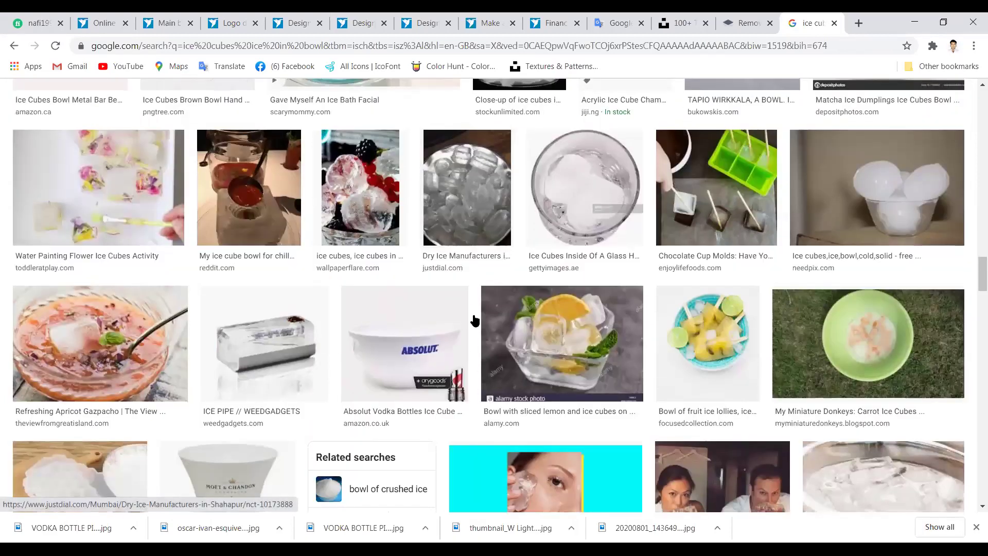
{"action": "scroll", "coordinate": [474, 320], "scroll_direction": "down", "scroll_amount": 3}
{"action": "scroll", "coordinate": [477, 310], "scroll_direction": "down", "scroll_amount": 2}
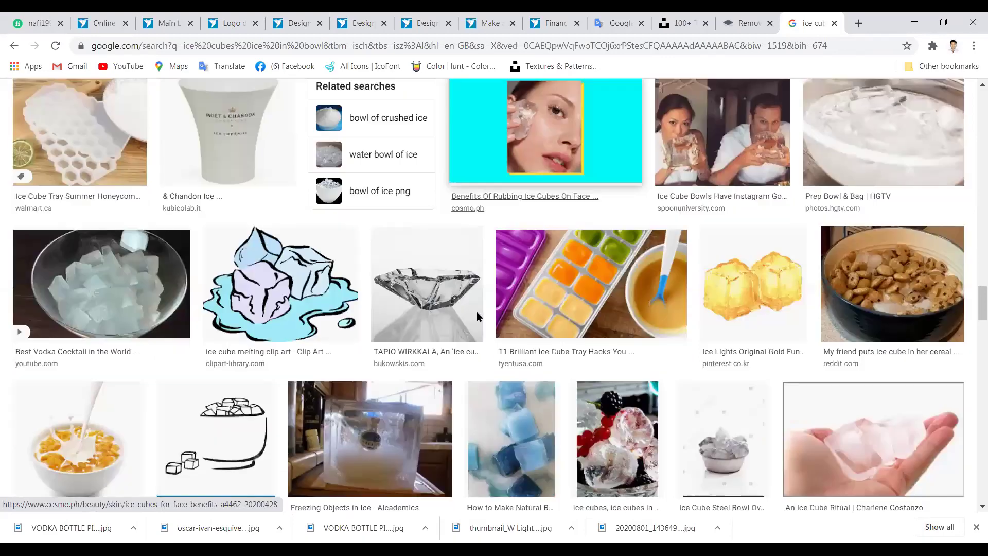
{"action": "scroll", "coordinate": [477, 309], "scroll_direction": "up", "scroll_amount": 20}
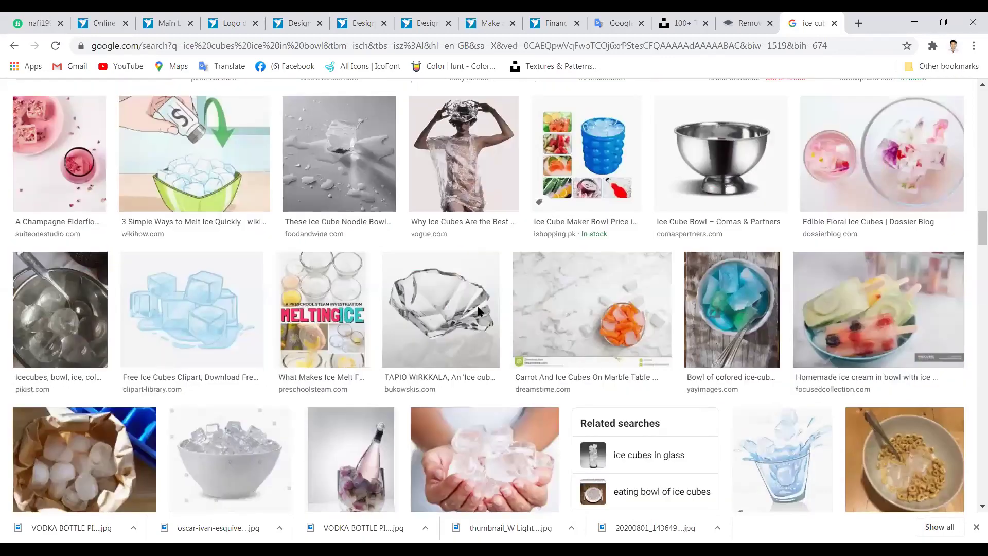
{"action": "scroll", "coordinate": [477, 306], "scroll_direction": "up", "scroll_amount": 15}
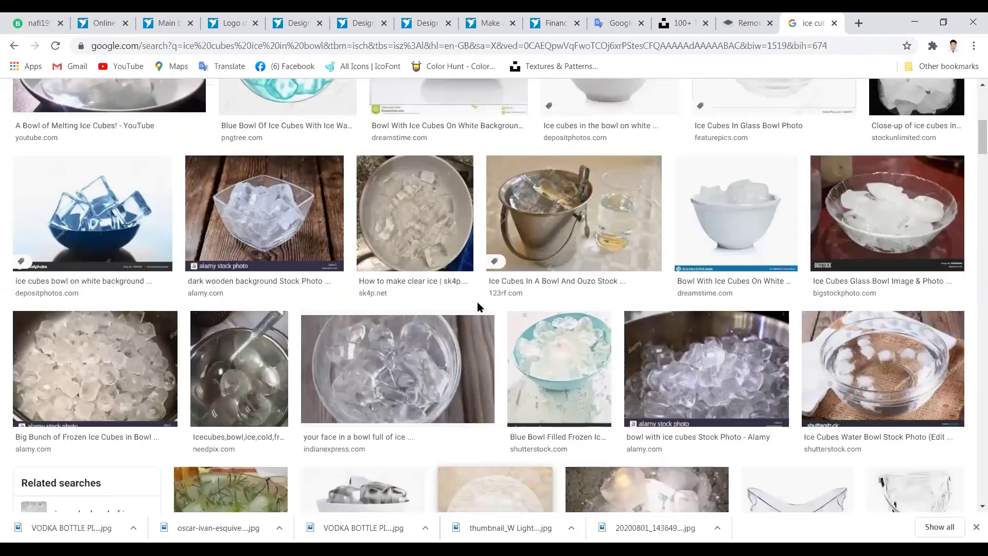
{"action": "scroll", "coordinate": [477, 306], "scroll_direction": "up", "scroll_amount": 4}
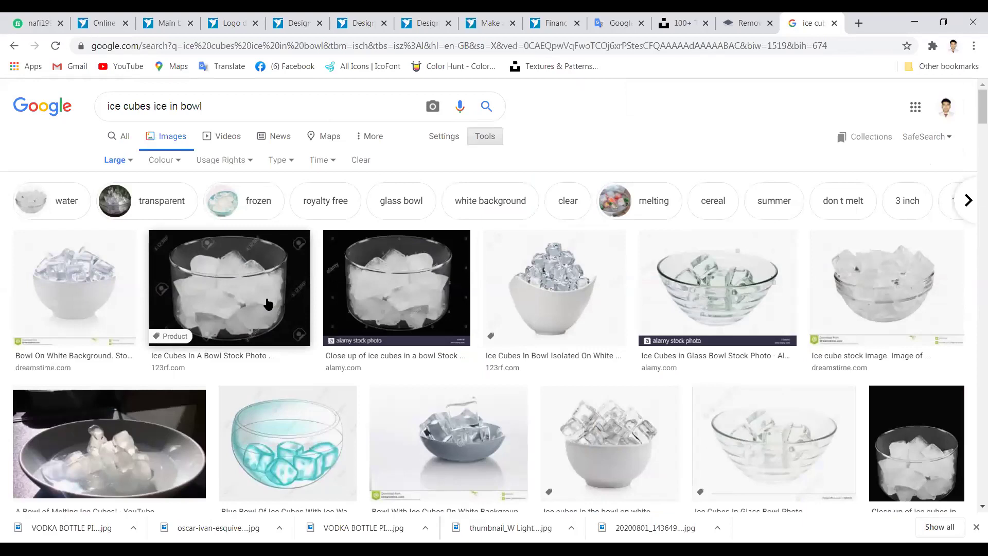
{"action": "scroll", "coordinate": [400, 363], "scroll_direction": "down", "scroll_amount": 3}
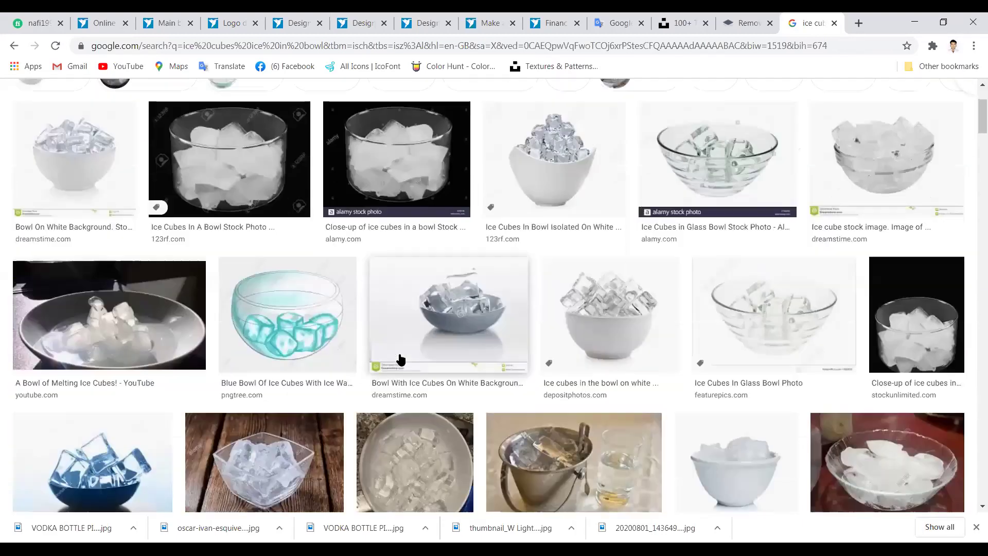
{"action": "scroll", "coordinate": [400, 359], "scroll_direction": "up", "scroll_amount": 3}
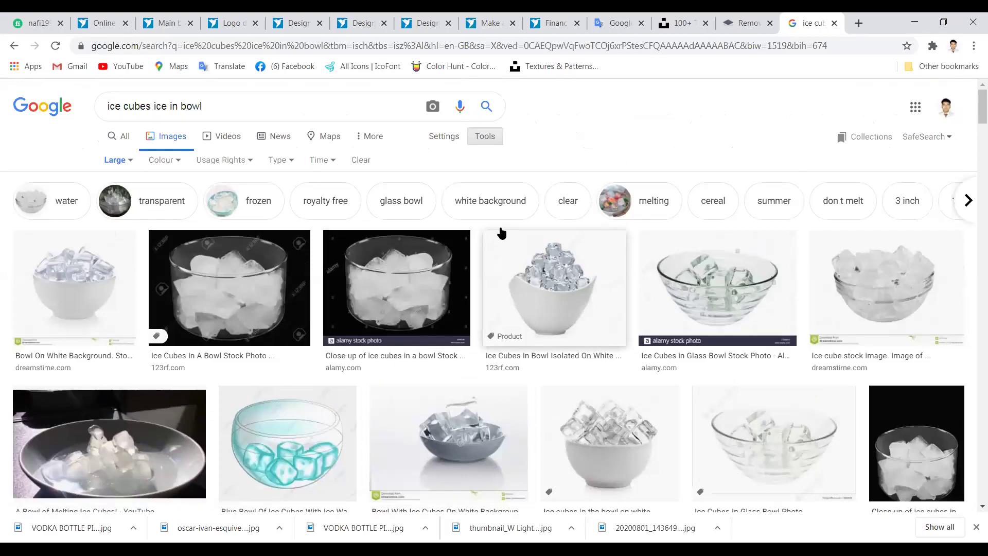
- Narrow the Google Images results to "white background" and look through them for a suitable bowl of ice cubes
{"action": "left_click", "coordinate": [492, 205]}
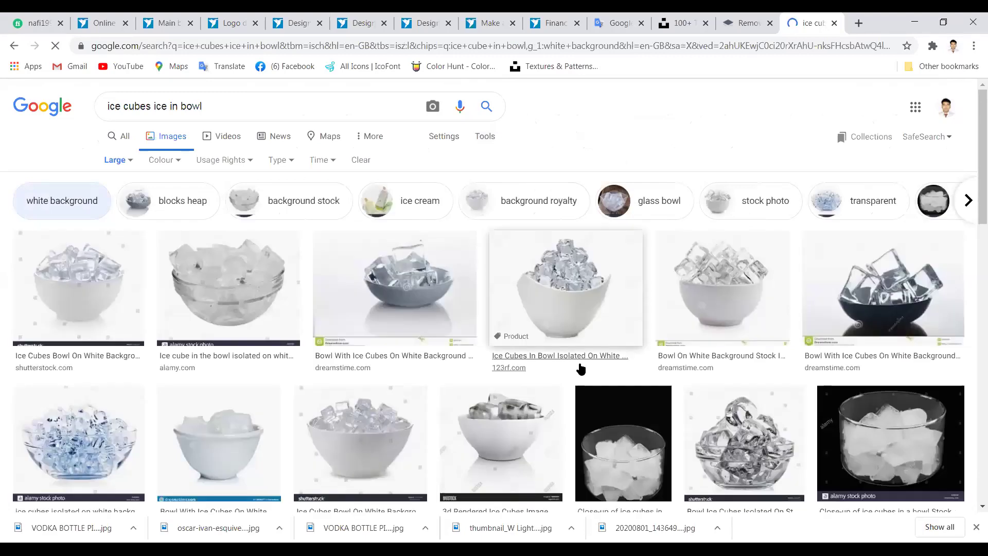
{"action": "scroll", "coordinate": [580, 368], "scroll_direction": "down", "scroll_amount": 6}
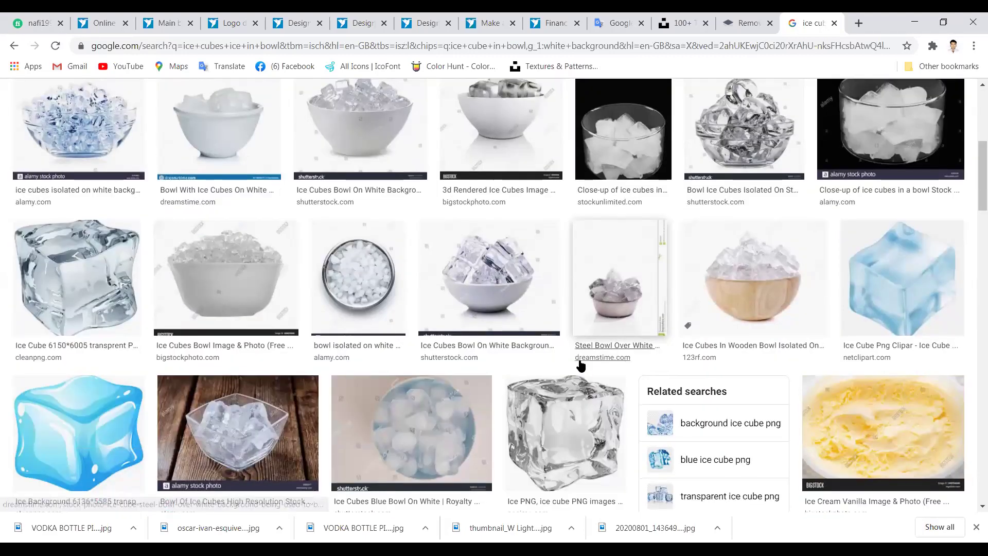
{"action": "scroll", "coordinate": [581, 366], "scroll_direction": "down", "scroll_amount": 2}
{"action": "scroll", "coordinate": [581, 364], "scroll_direction": "down", "scroll_amount": 3}
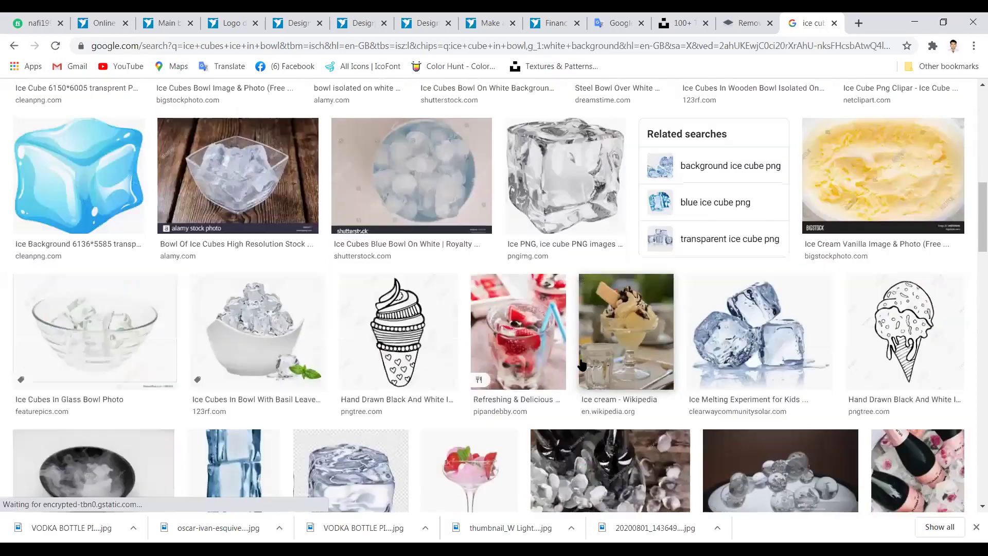
{"action": "scroll", "coordinate": [583, 364], "scroll_direction": "down", "scroll_amount": 10}
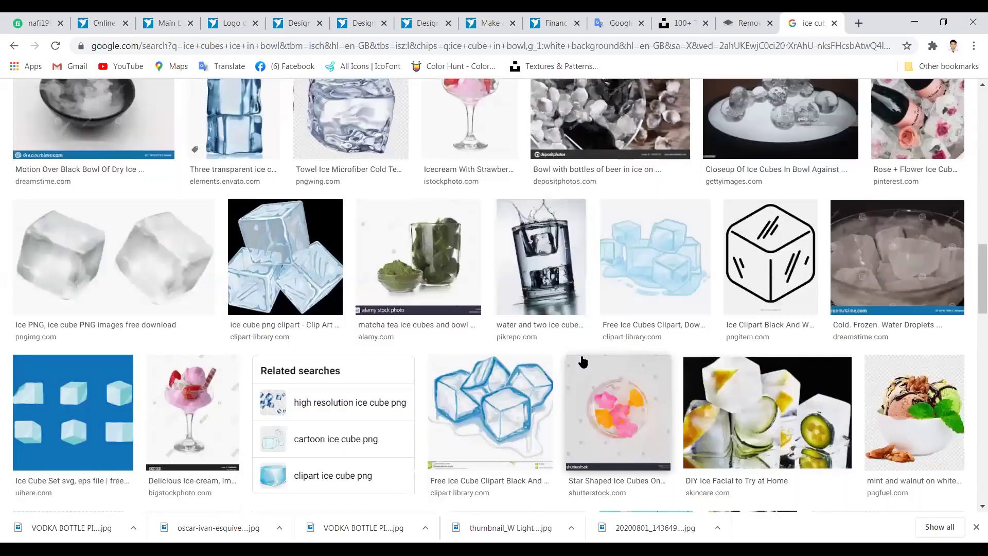
{"action": "scroll", "coordinate": [582, 362], "scroll_direction": "down", "scroll_amount": 6}
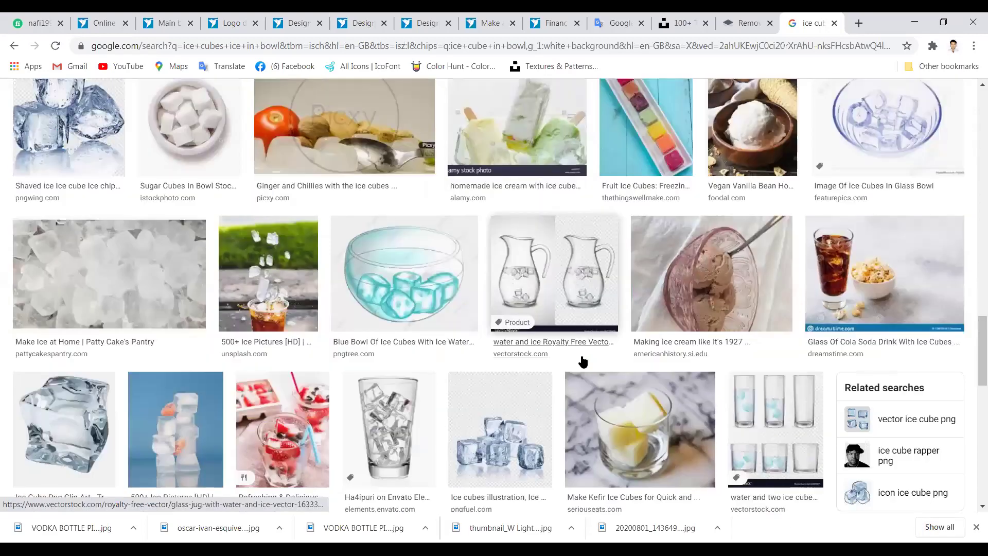
{"action": "scroll", "coordinate": [583, 362], "scroll_direction": "down", "scroll_amount": 6}
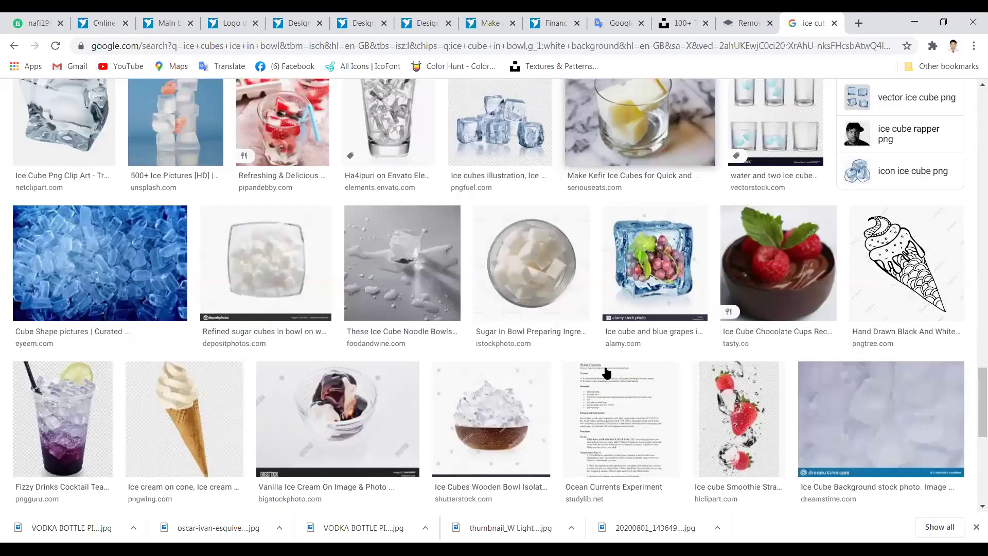
{"action": "scroll", "coordinate": [656, 362], "scroll_direction": "up", "scroll_amount": 10}
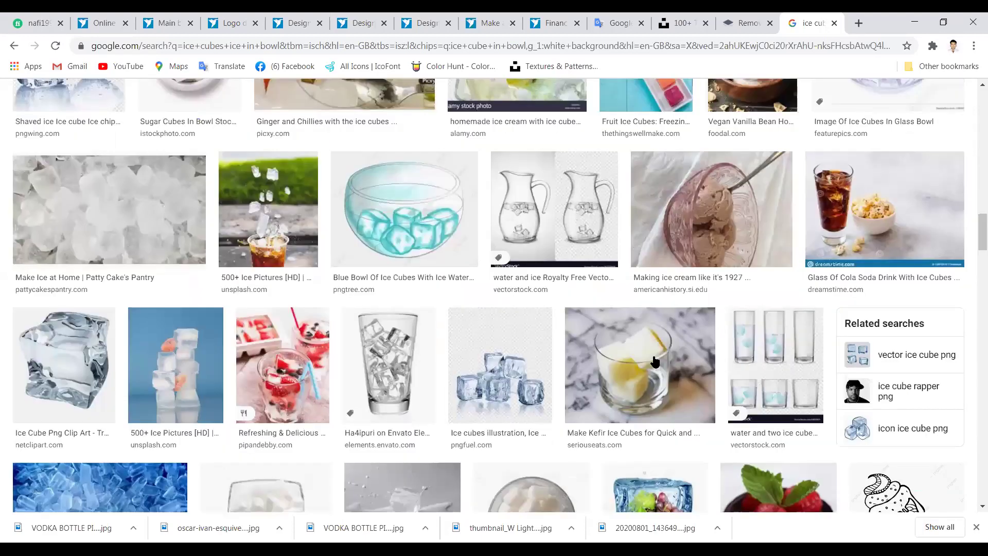
{"action": "scroll", "coordinate": [654, 358], "scroll_direction": "up", "scroll_amount": 10}
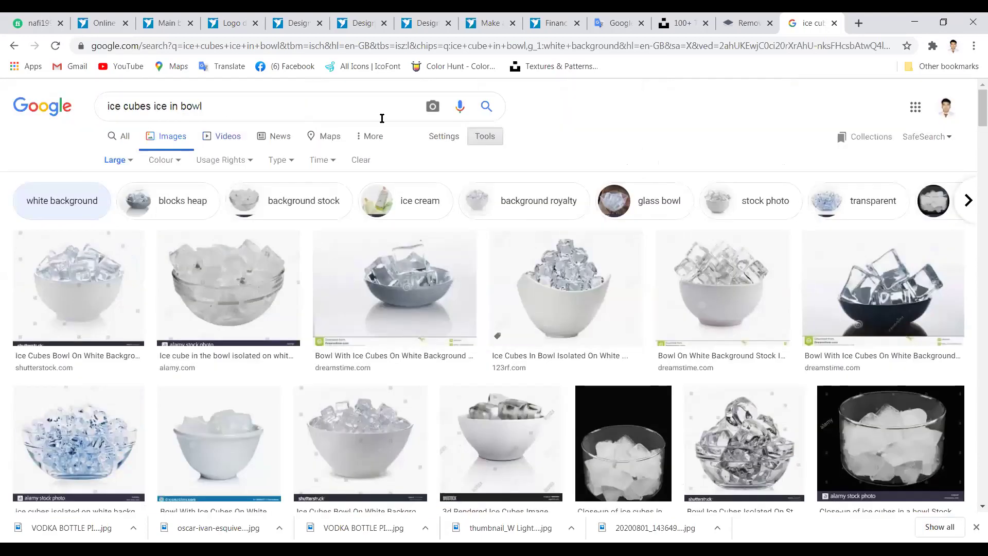
- Open Freepik in a new browser tab and add Photos to the free resource types it searches
{"action": "left_click", "coordinate": [858, 23]}
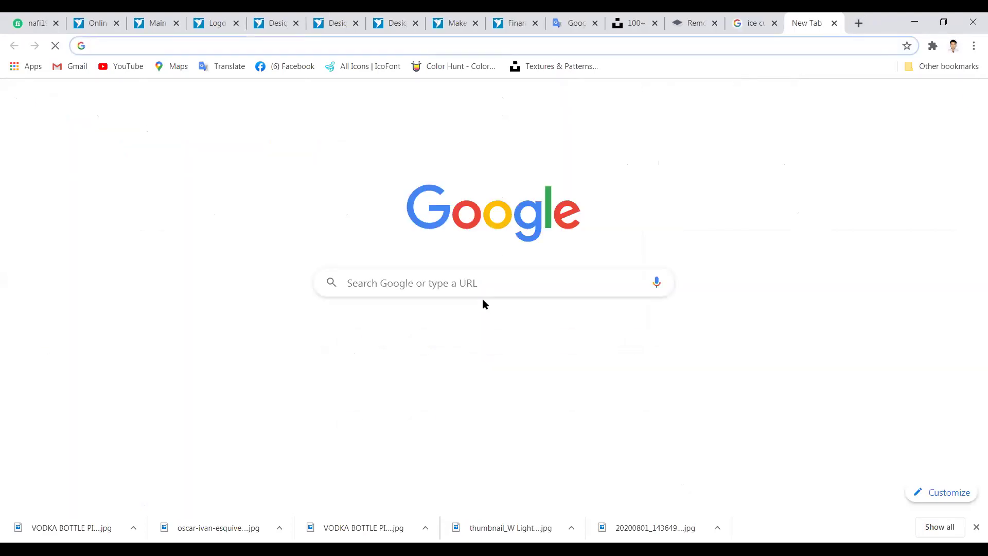
{"action": "left_click", "coordinate": [628, 348]}
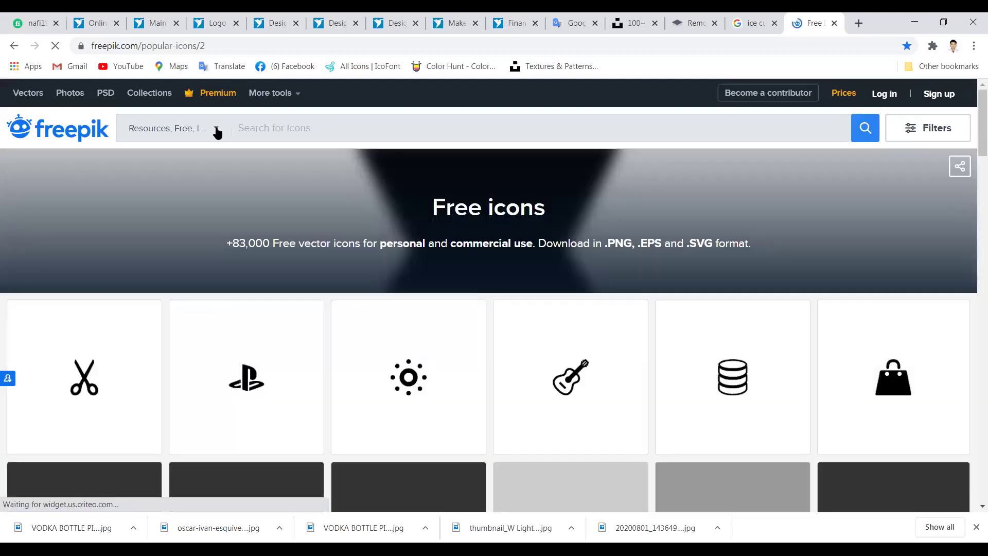
{"action": "left_click", "coordinate": [216, 129]}
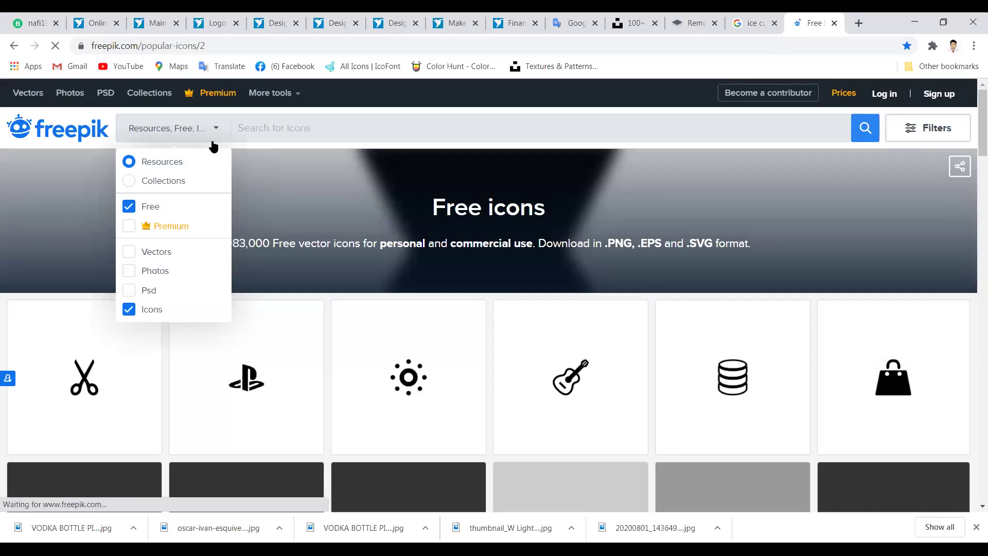
{"action": "left_click", "coordinate": [129, 273]}
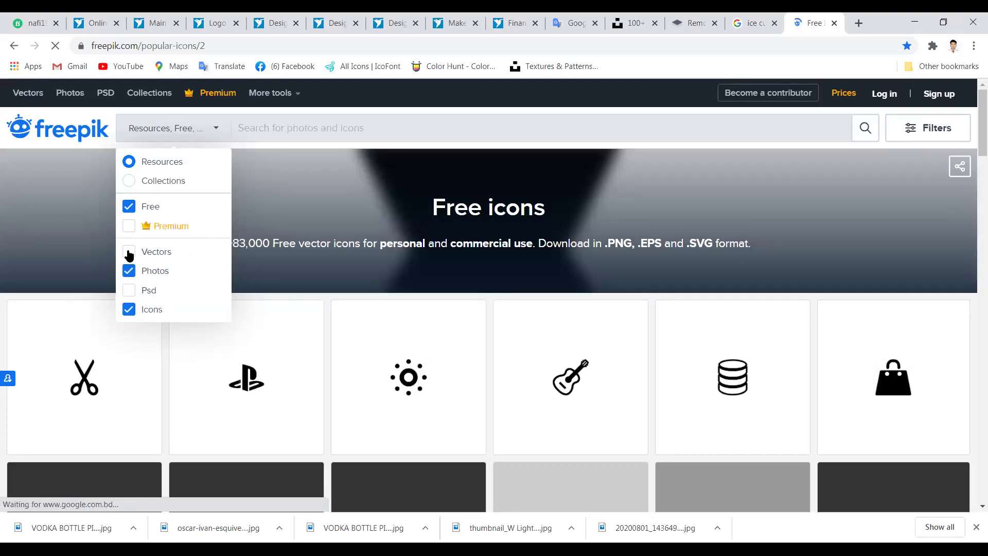
{"action": "left_click", "coordinate": [129, 251]}
{"action": "left_click", "coordinate": [129, 252]}
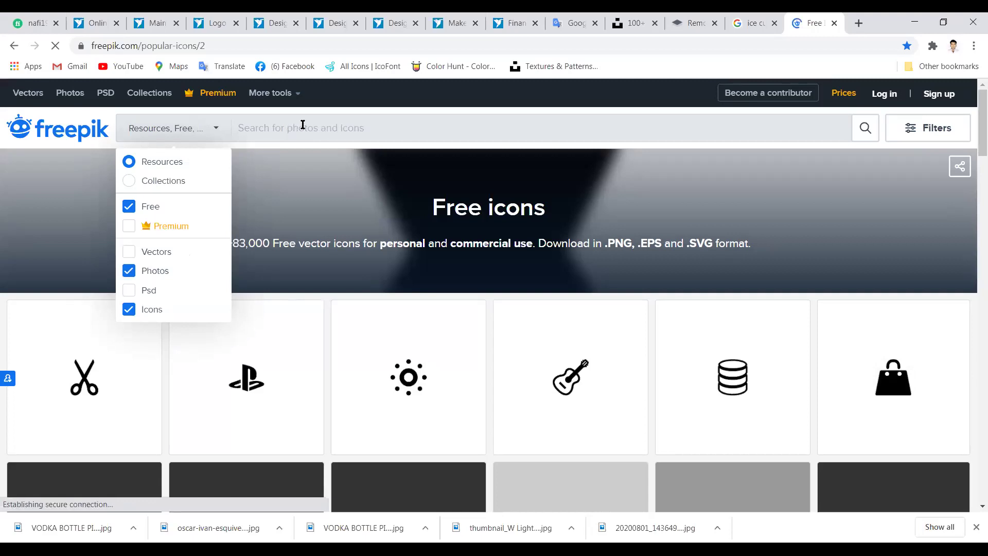
- Search Freepik for "ice in bowl" and look through the photo results for a bowl of ice cubes
{"action": "left_click", "coordinate": [308, 124]}
{"action": "type", "text": "ice in bowl"}
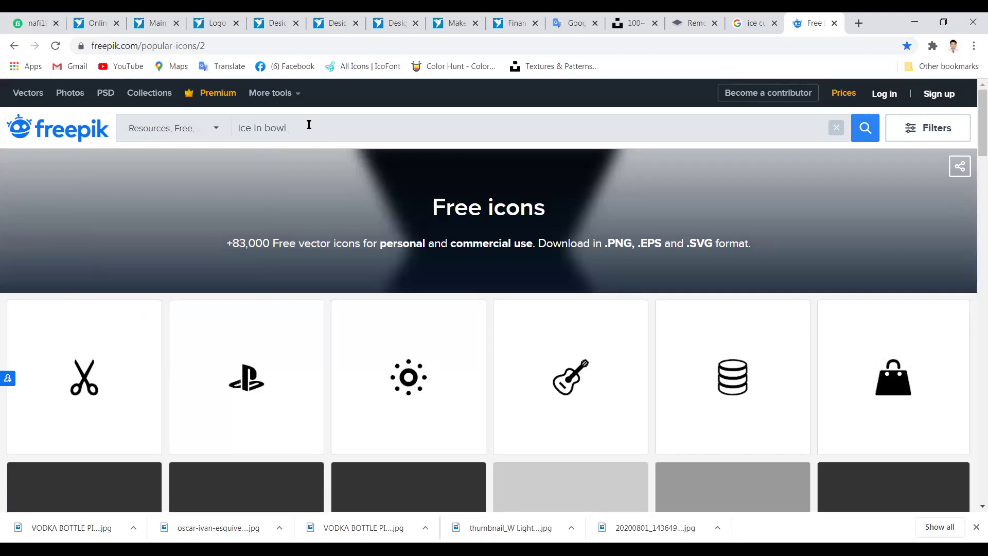
{"action": "key", "text": "Return"}
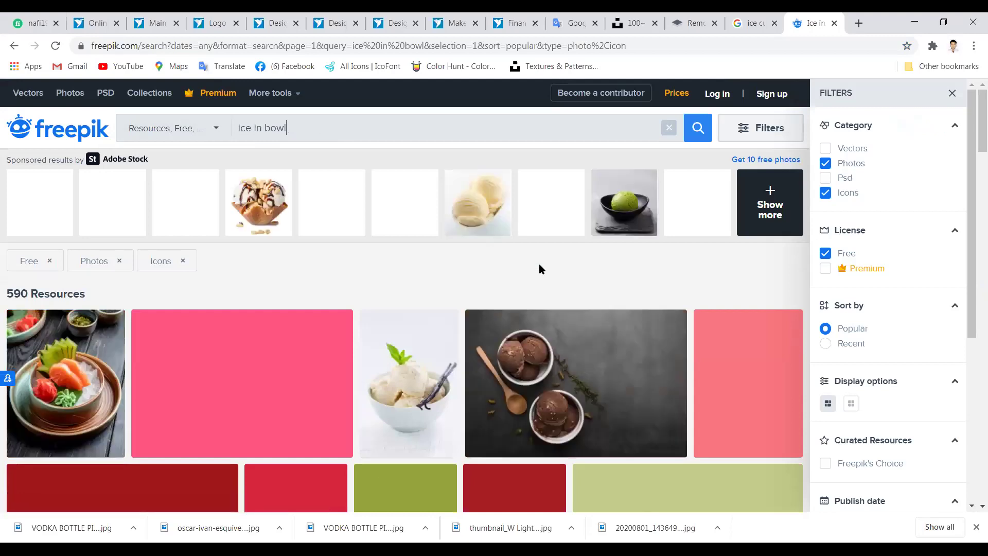
{"action": "scroll", "coordinate": [628, 340], "scroll_direction": "down", "scroll_amount": 1}
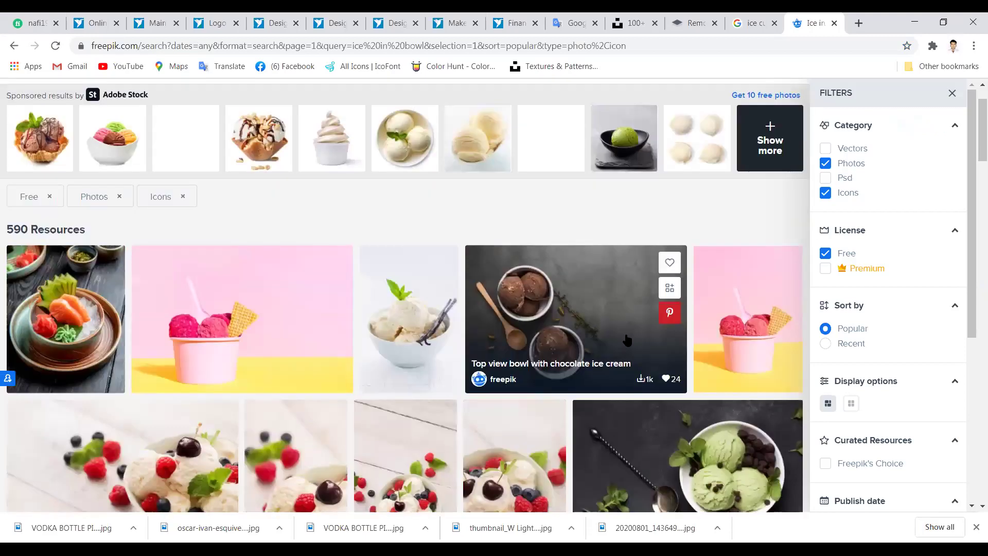
{"action": "scroll", "coordinate": [626, 339], "scroll_direction": "down", "scroll_amount": 7}
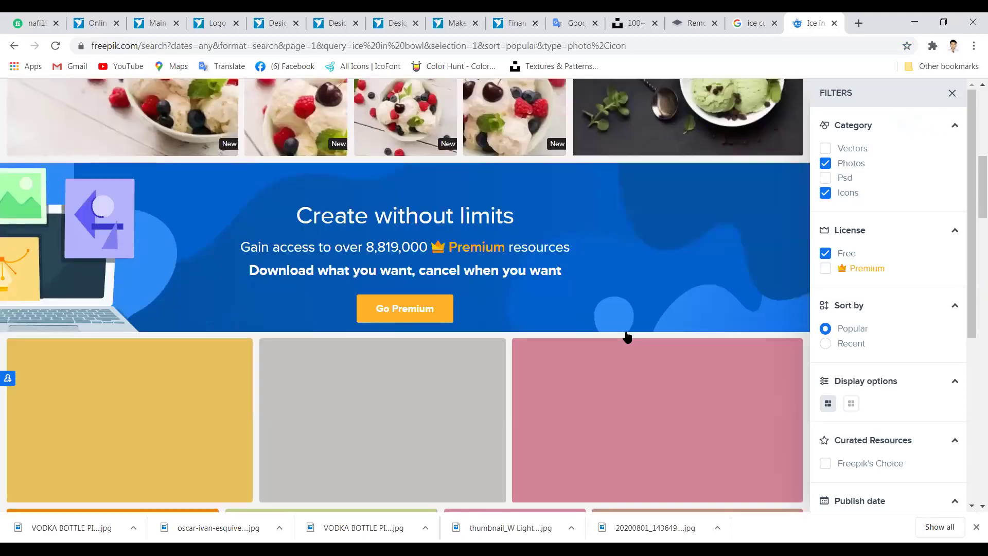
{"action": "scroll", "coordinate": [627, 337], "scroll_direction": "down", "scroll_amount": 10}
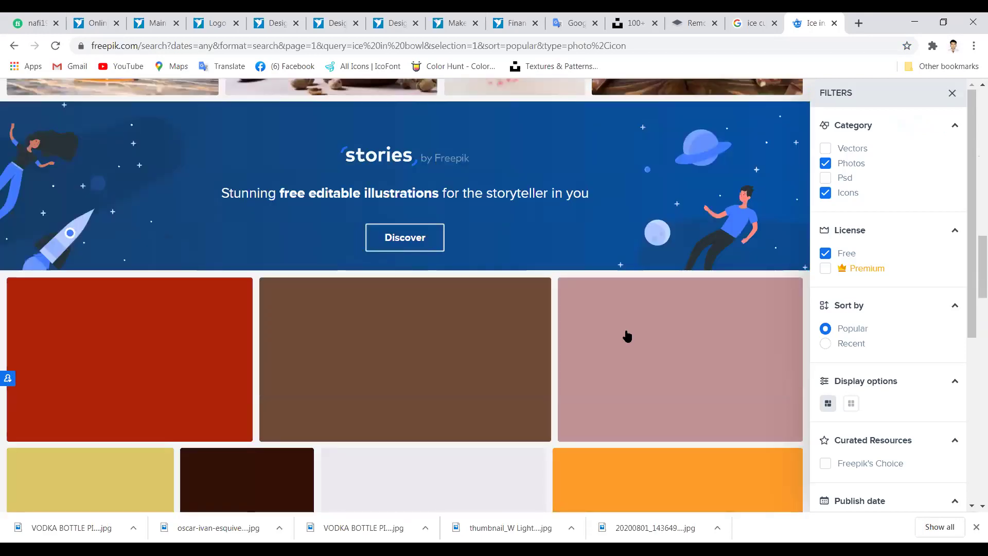
{"action": "scroll", "coordinate": [626, 337], "scroll_direction": "down", "scroll_amount": 3}
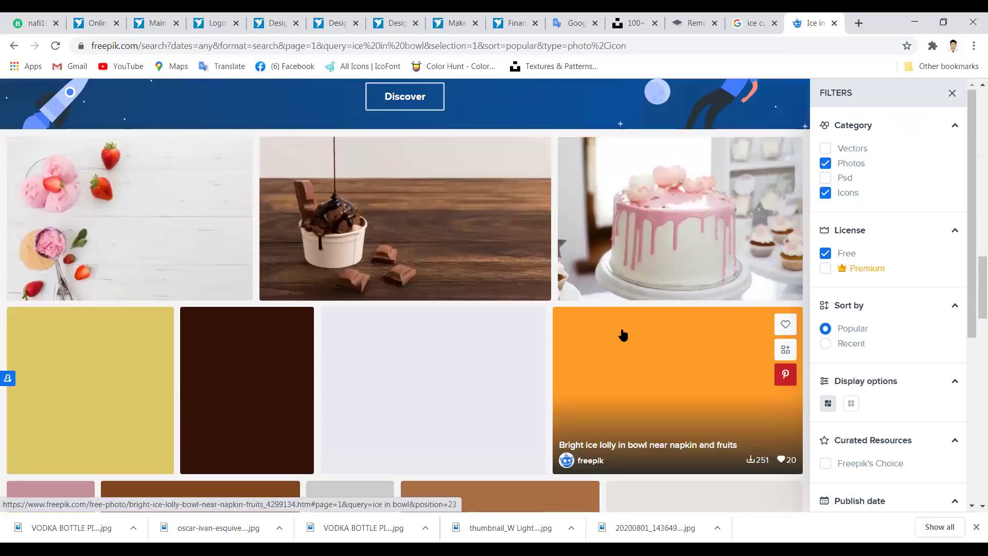
{"action": "scroll", "coordinate": [622, 335], "scroll_direction": "down", "scroll_amount": 5}
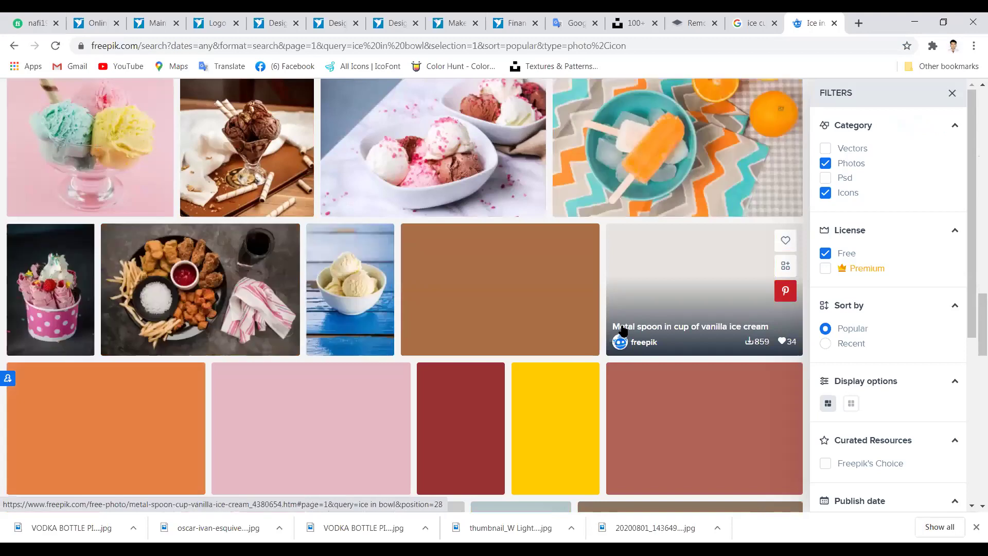
{"action": "scroll", "coordinate": [623, 330], "scroll_direction": "down", "scroll_amount": 5}
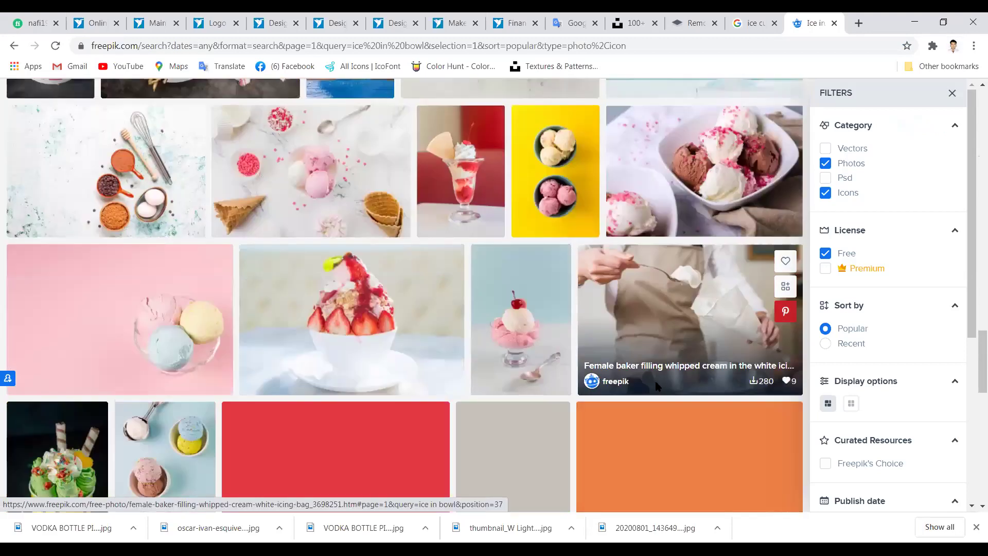
- Search Freepik for "ice cube in bowl", look through the photo results, and close the Freepik tab
{"action": "scroll", "coordinate": [649, 370], "scroll_direction": "down", "scroll_amount": 1}
{"action": "scroll", "coordinate": [642, 363], "scroll_direction": "up", "scroll_amount": 15}
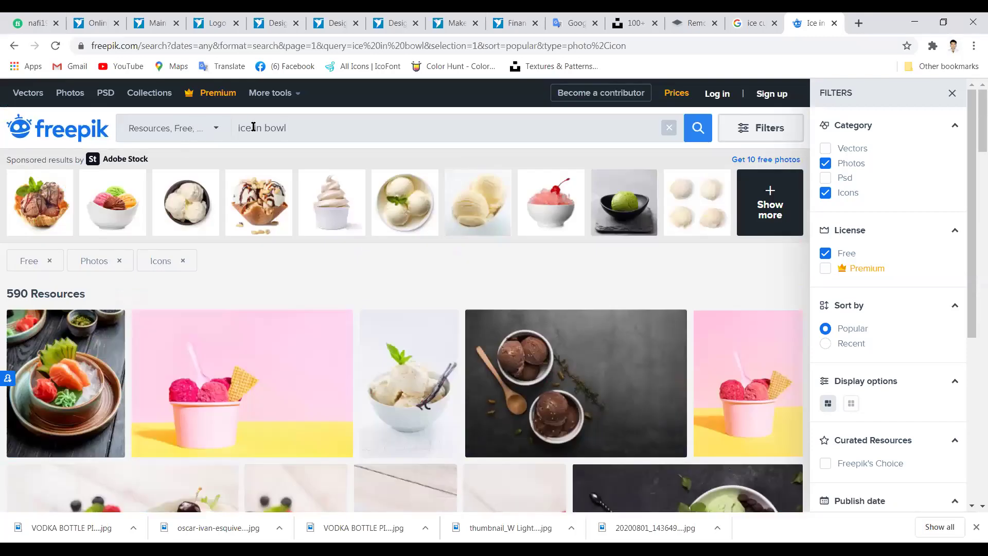
{"action": "type", "text": "cube"}
{"action": "key", "text": "Return"}
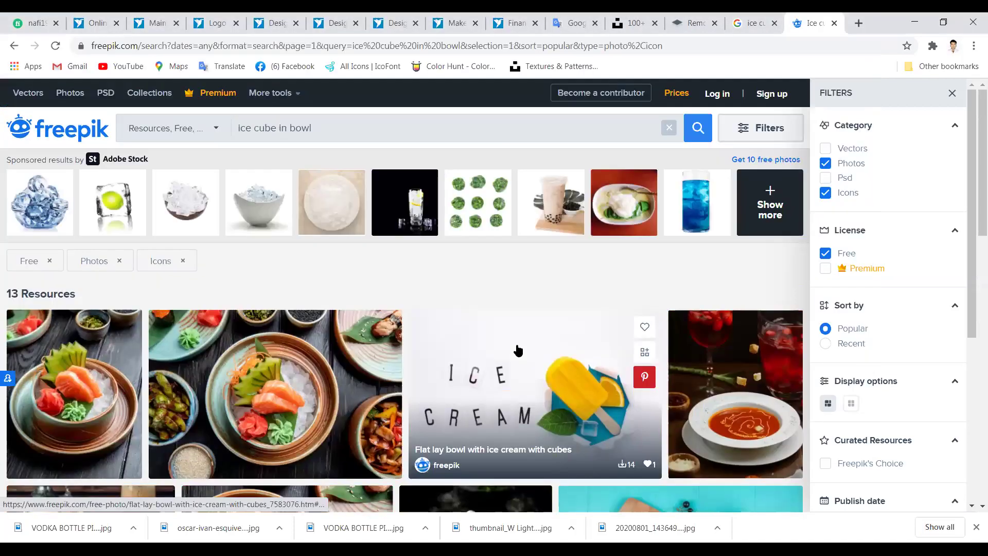
{"action": "scroll", "coordinate": [516, 348], "scroll_direction": "down", "scroll_amount": 10}
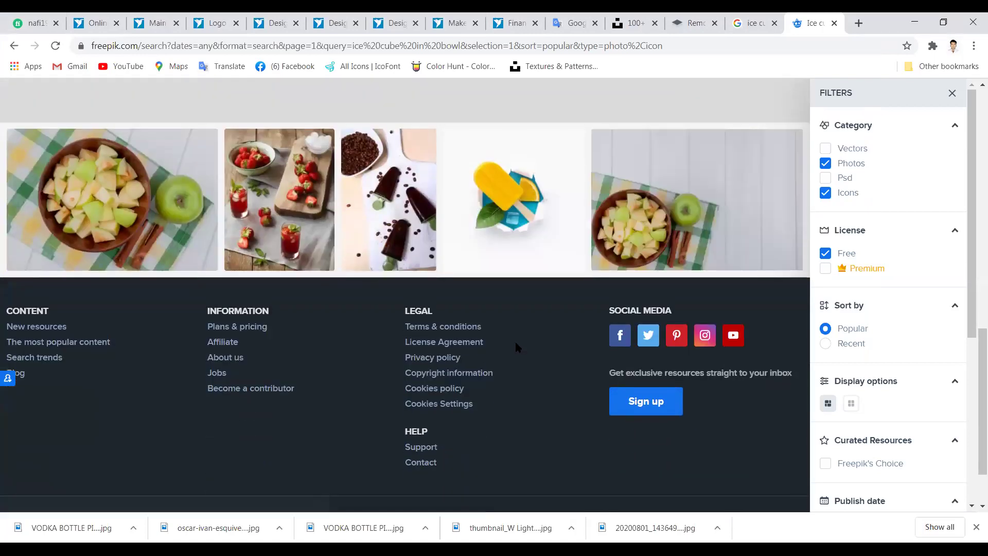
{"action": "scroll", "coordinate": [517, 349], "scroll_direction": "up", "scroll_amount": 5}
{"action": "scroll", "coordinate": [515, 348], "scroll_direction": "up", "scroll_amount": 5}
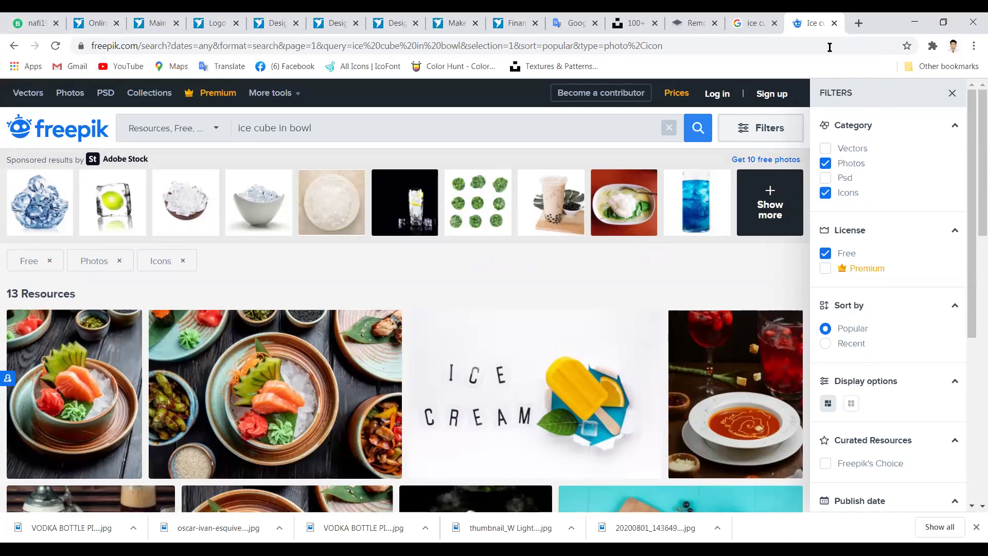
{"action": "key", "text": "ctrl+w"}
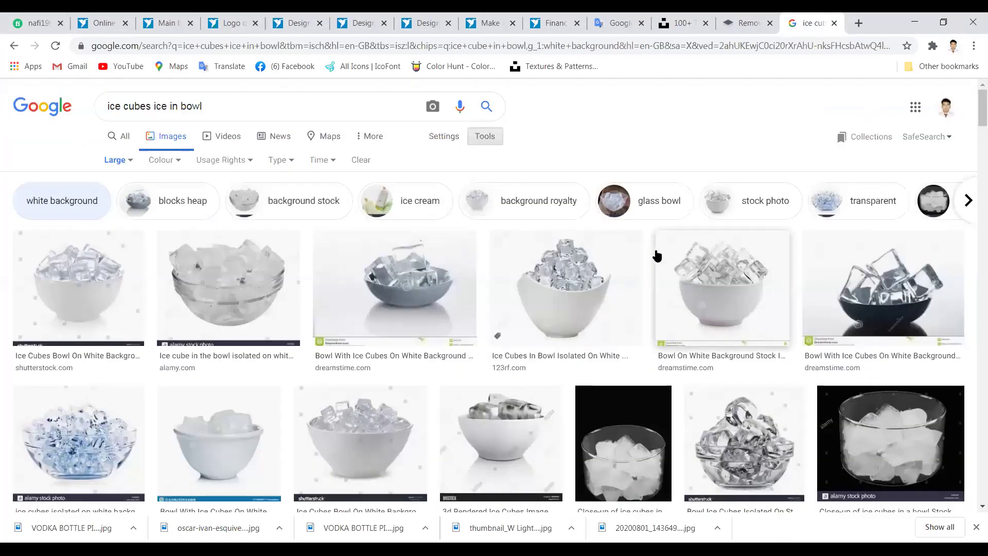
- Search Google Images for "ice cube png" and look through the large-size results for ice cubes suited to the banner
{"action": "left_click_drag", "start_coordinate": [223, 108], "coordinate": [101, 115]}
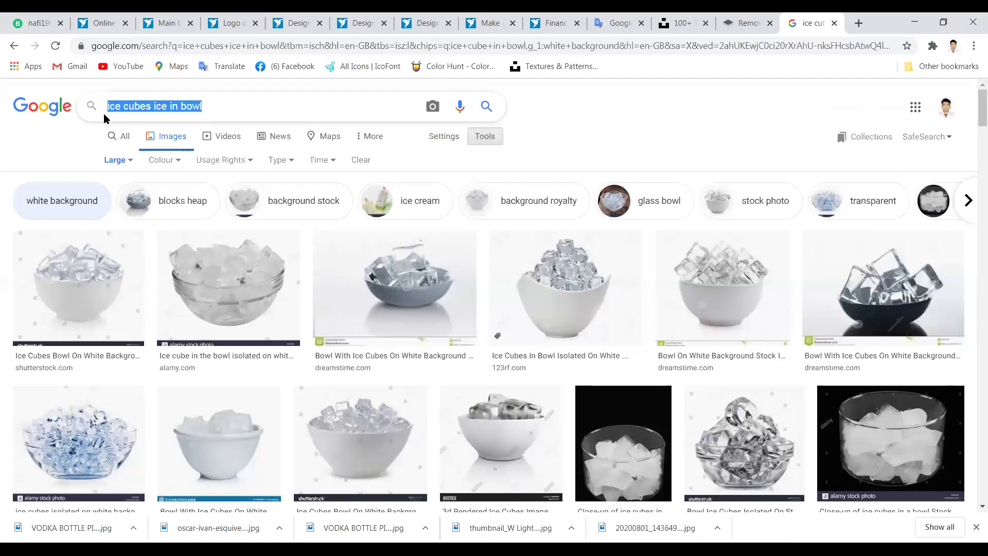
{"action": "type", "text": "ice cube"}
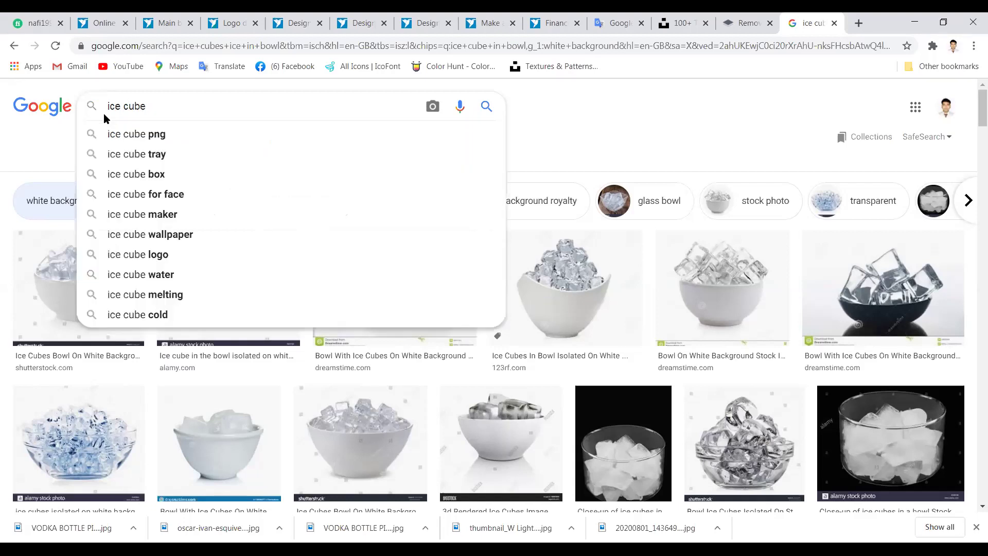
{"action": "left_click", "coordinate": [137, 133]}
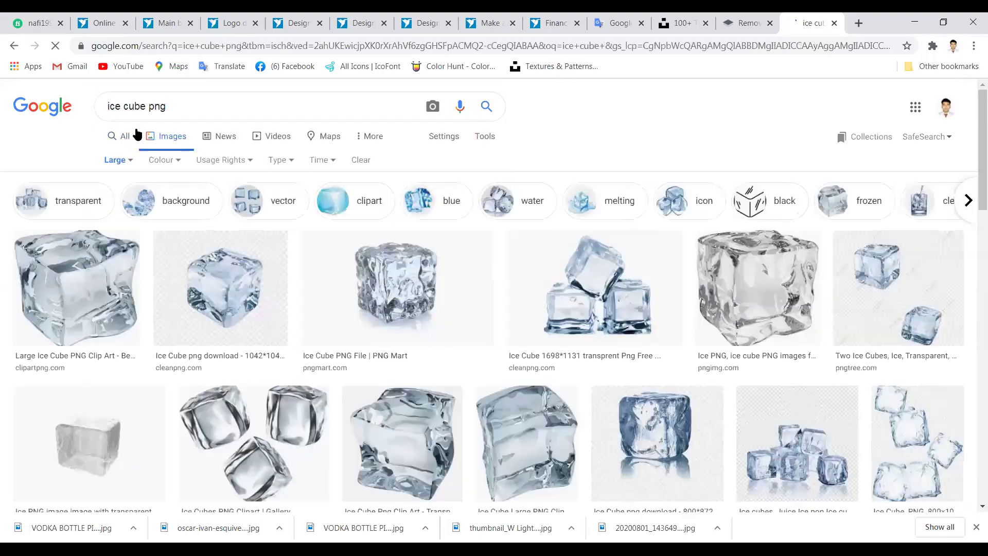
{"action": "scroll", "coordinate": [359, 303], "scroll_direction": "down", "scroll_amount": 6}
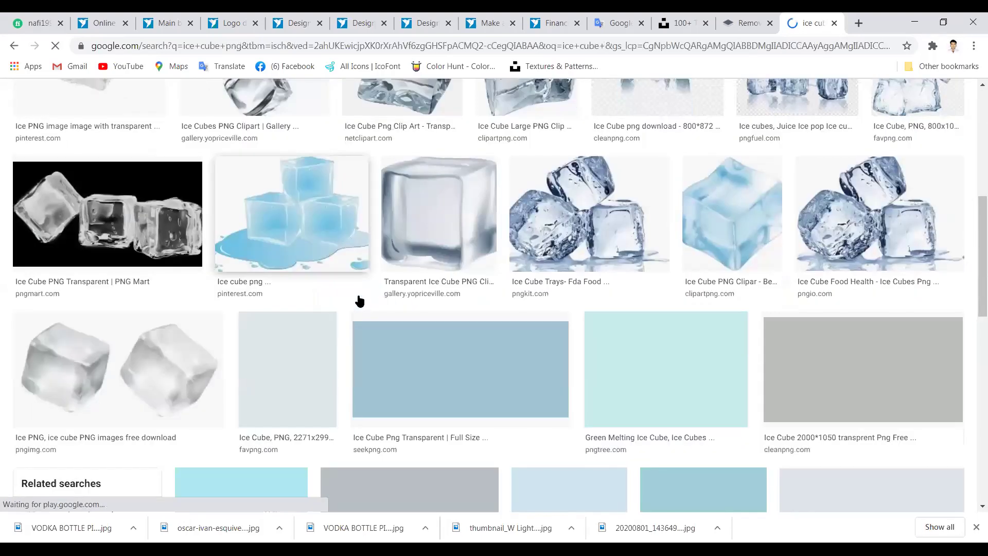
{"action": "scroll", "coordinate": [358, 301], "scroll_direction": "up", "scroll_amount": 3}
{"action": "scroll", "coordinate": [358, 301], "scroll_direction": "up", "scroll_amount": 4}
{"action": "scroll", "coordinate": [358, 301], "scroll_direction": "down", "scroll_amount": 1}
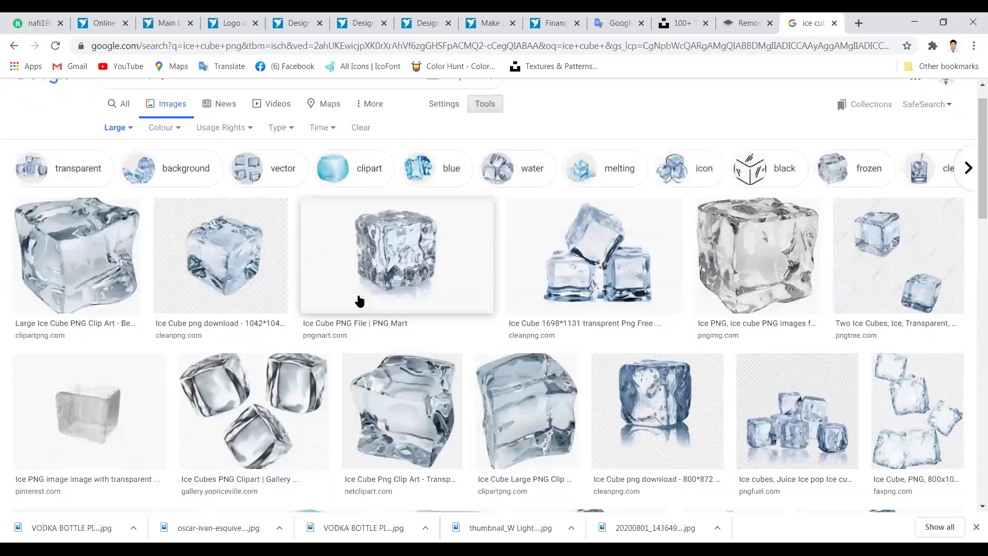
{"action": "scroll", "coordinate": [357, 297], "scroll_direction": "down", "scroll_amount": 2}
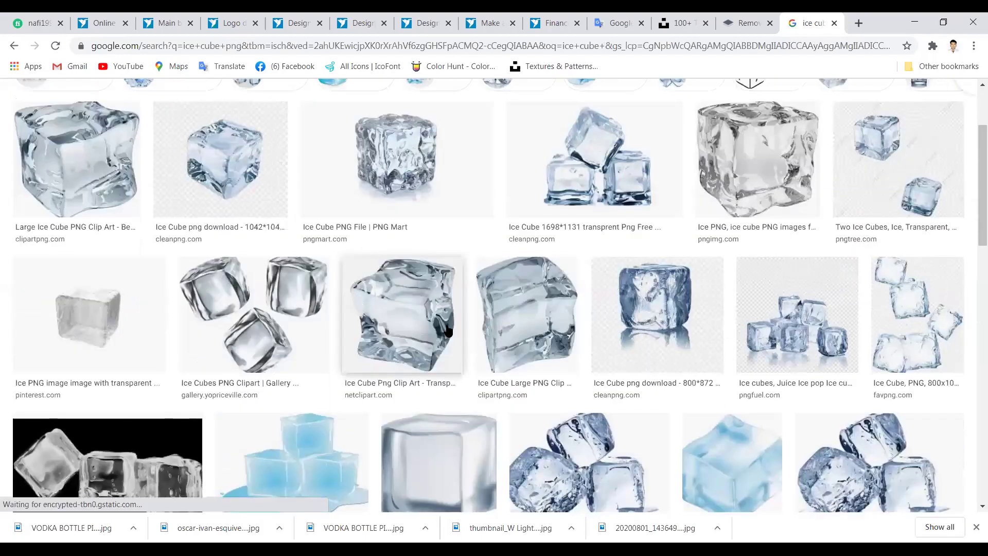
{"action": "scroll", "coordinate": [448, 324], "scroll_direction": "down", "scroll_amount": 3}
{"action": "scroll", "coordinate": [448, 325], "scroll_direction": "down", "scroll_amount": 3}
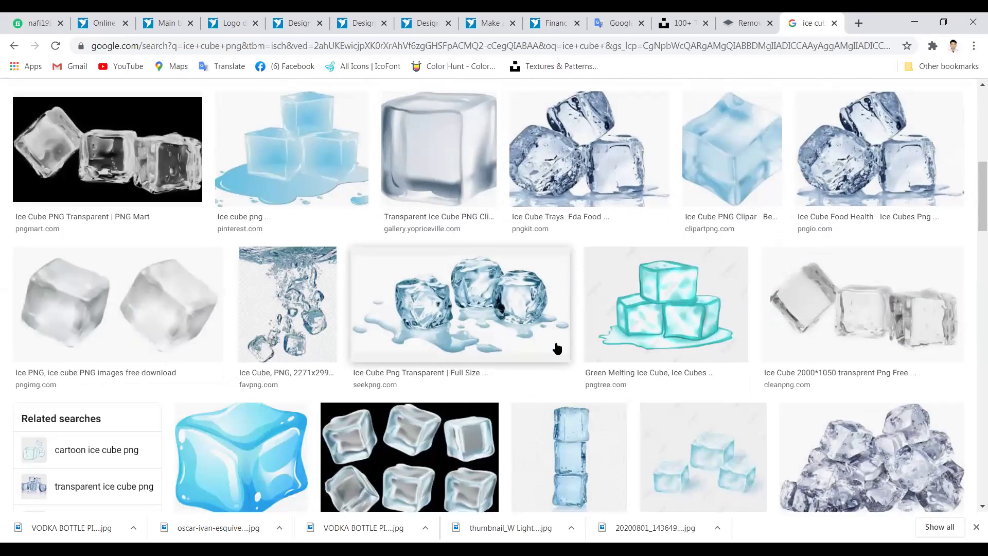
{"action": "scroll", "coordinate": [590, 158], "scroll_direction": "up", "scroll_amount": 2}
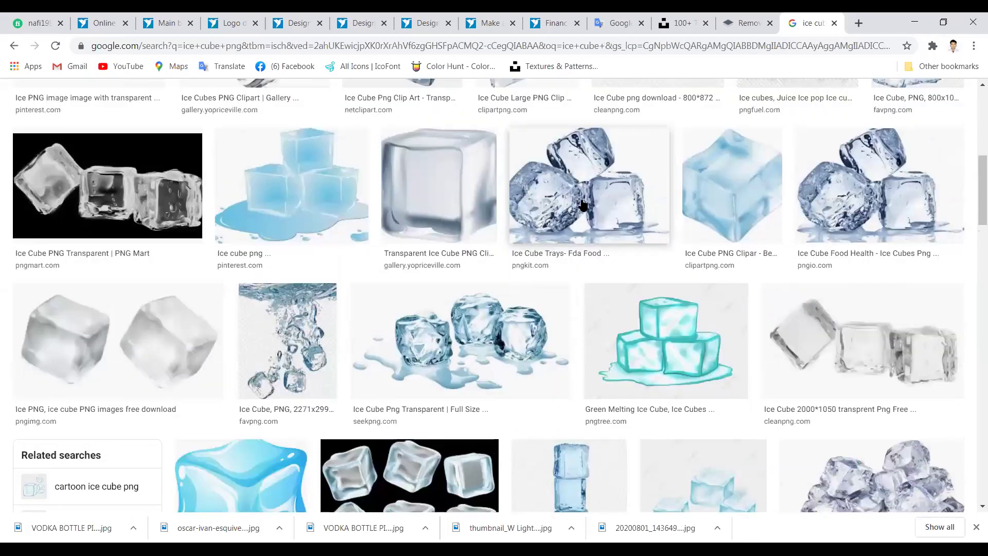
- Save the PNGkit image of three stacked ice cubes as a PNG in the Work > Home folder on drive G, and close its preview
{"action": "left_click", "coordinate": [594, 212]}
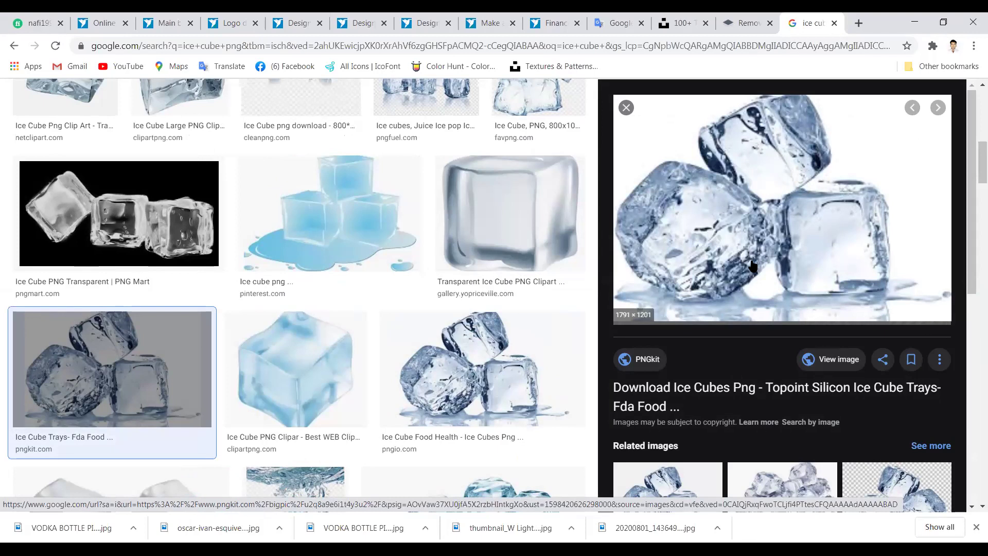
{"action": "right_click", "coordinate": [693, 182]}
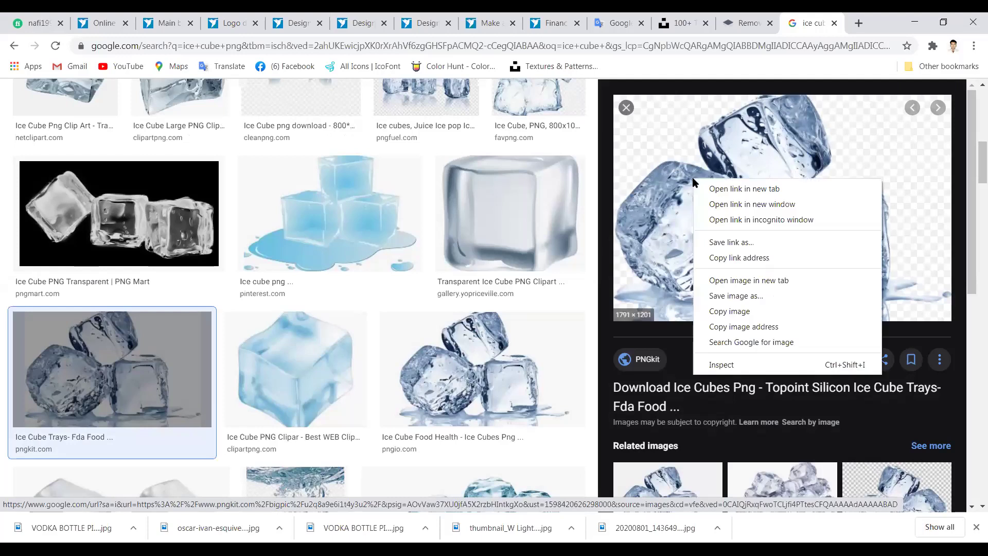
{"action": "left_click", "coordinate": [726, 295]}
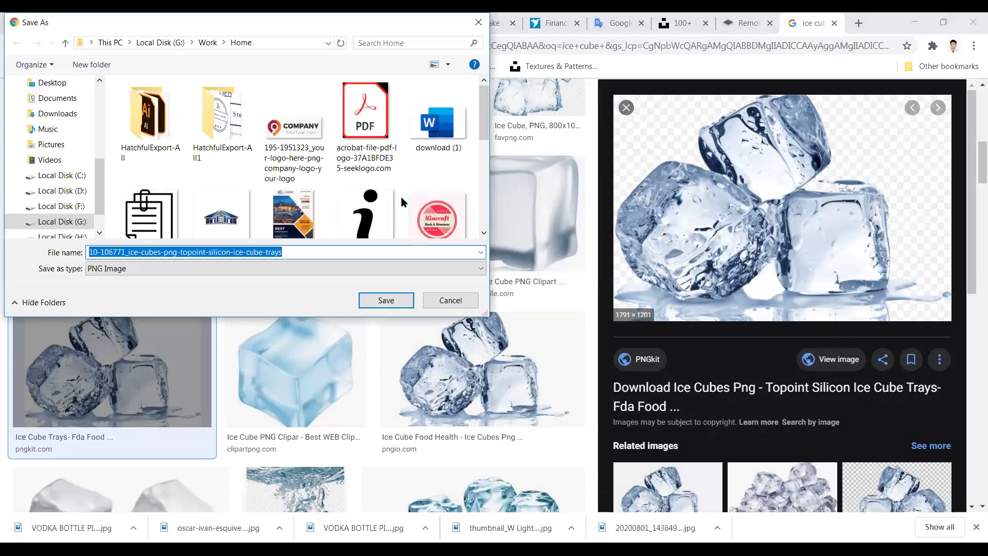
{"action": "left_click", "coordinate": [383, 300]}
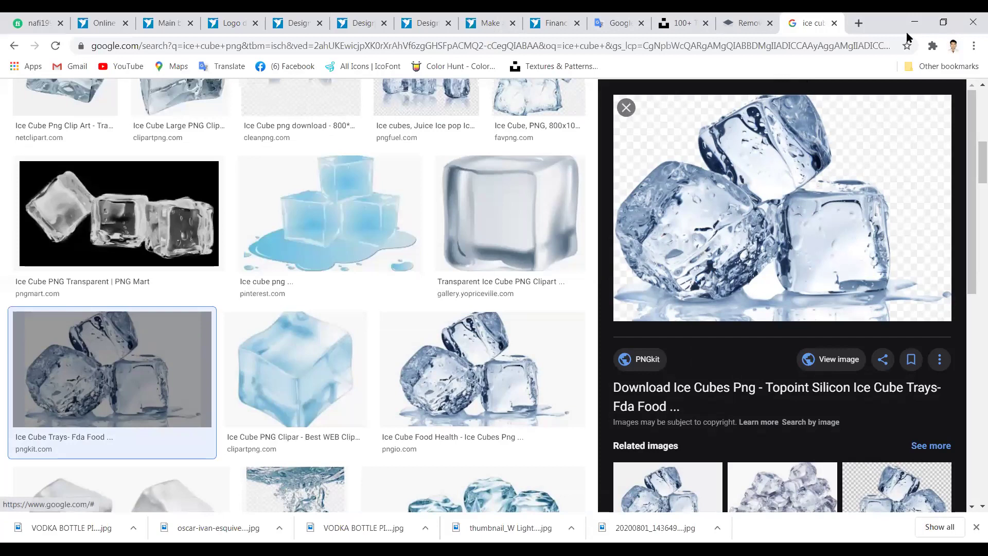
{"action": "key", "text": "Escape"}
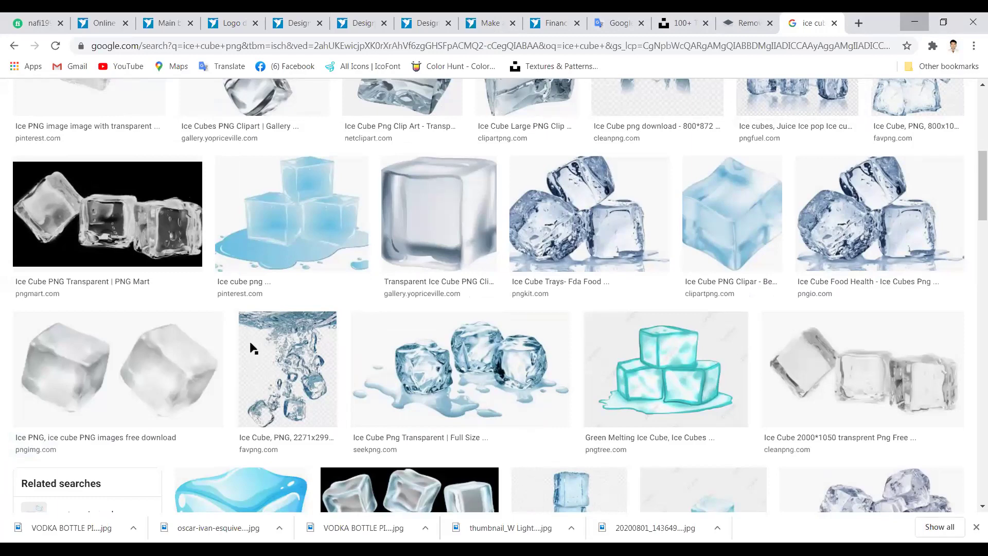
- Switch to Illustrator and load 10-106771_ice-cubes-png-topoint-silicon-ice-cube-trays from G:\Work\Home for placing
{"action": "key", "text": "alt+Tab"}
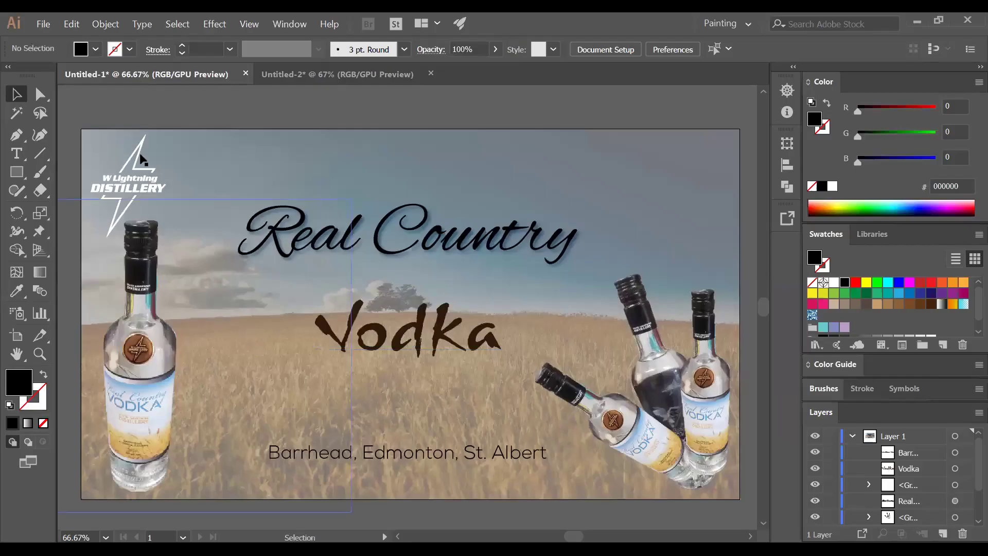
{"action": "left_click", "coordinate": [45, 23]}
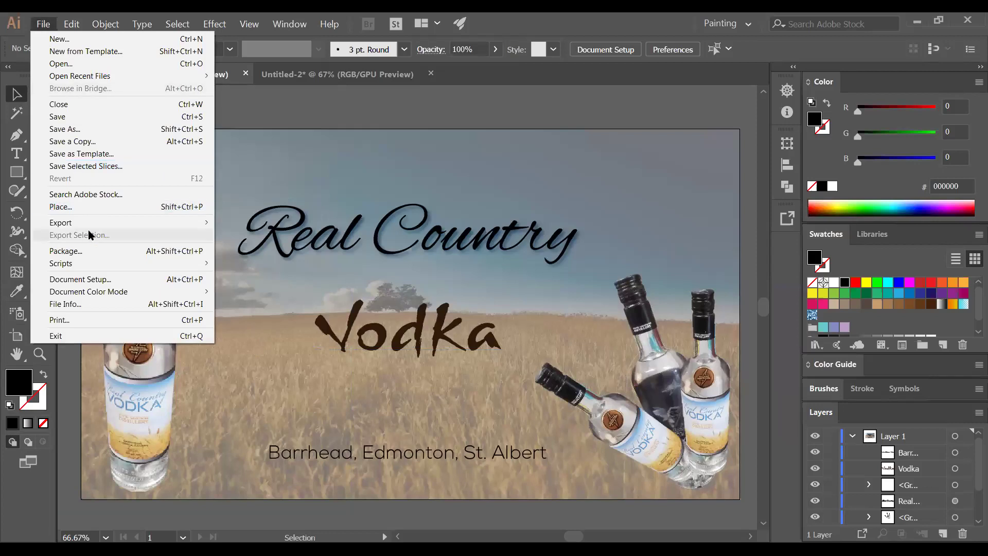
{"action": "left_click", "coordinate": [85, 208]}
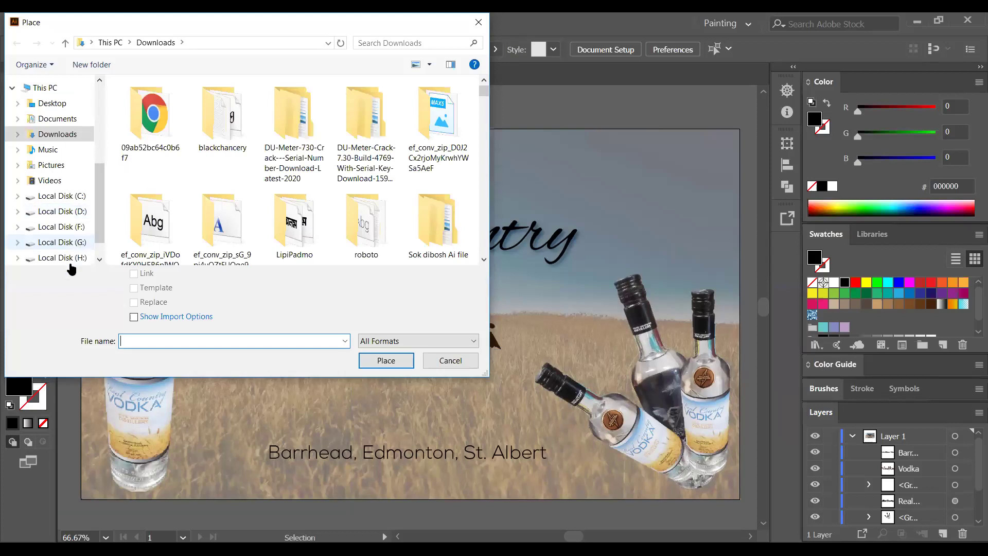
{"action": "left_click", "coordinate": [62, 242]}
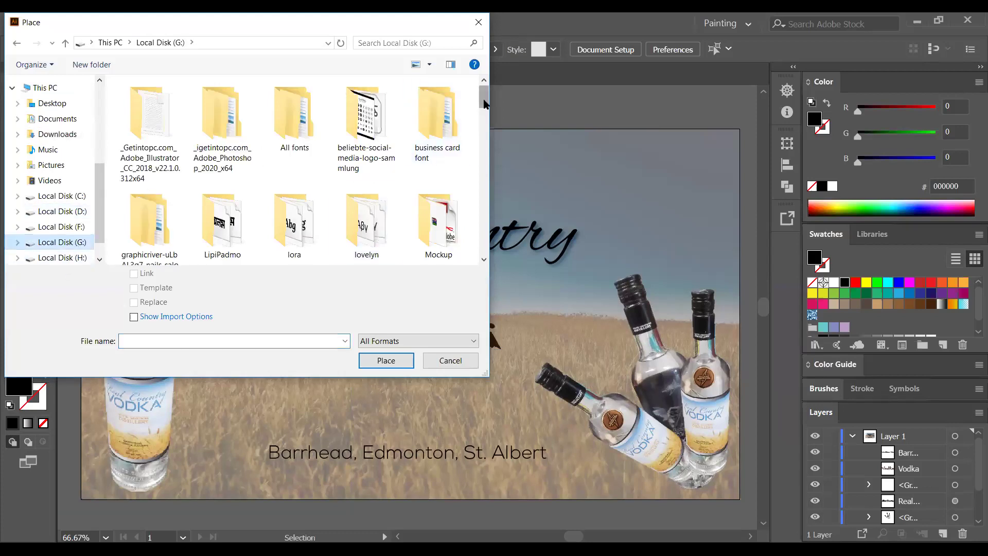
{"action": "scroll", "coordinate": [483, 144], "scroll_direction": "down", "scroll_amount": 3}
{"action": "scroll", "coordinate": [483, 144], "scroll_direction": "down", "scroll_amount": 5}
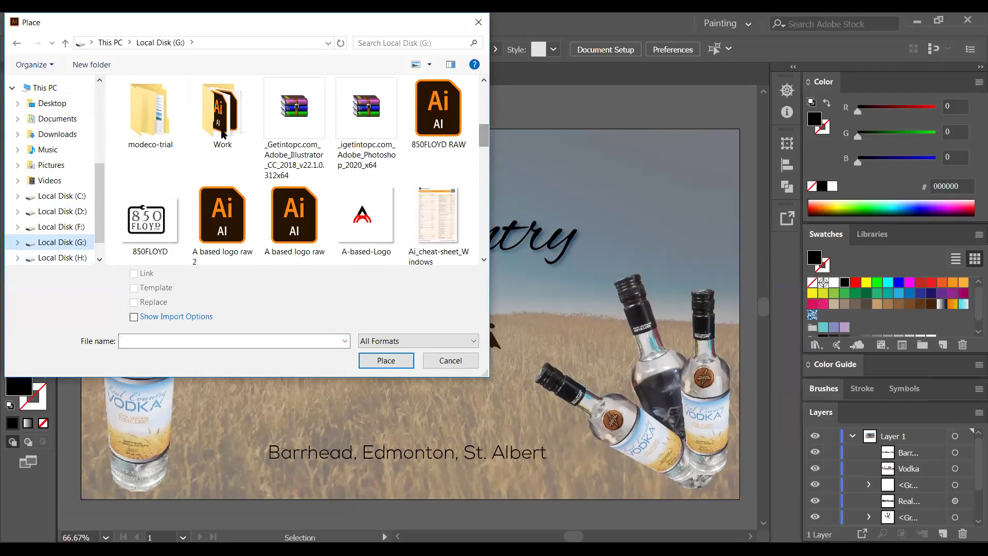
{"action": "double_click", "coordinate": [222, 111]}
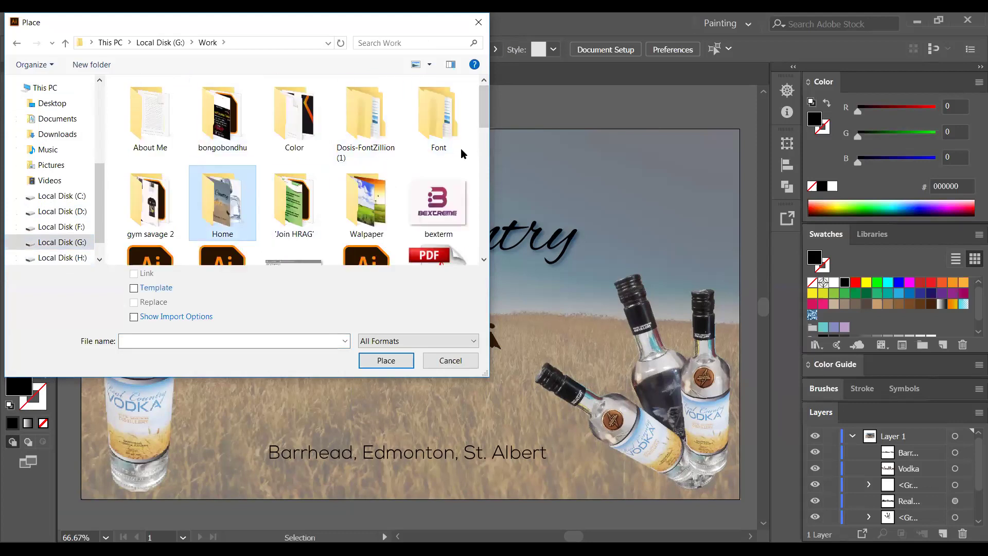
{"action": "double_click", "coordinate": [245, 195]}
{"action": "left_click", "coordinate": [294, 122]}
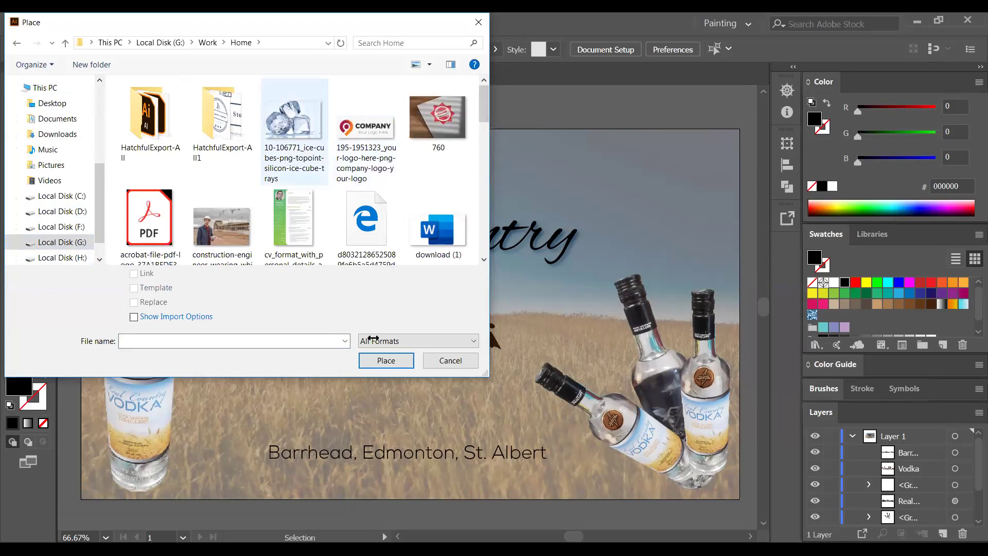
{"action": "left_click", "coordinate": [386, 362]}
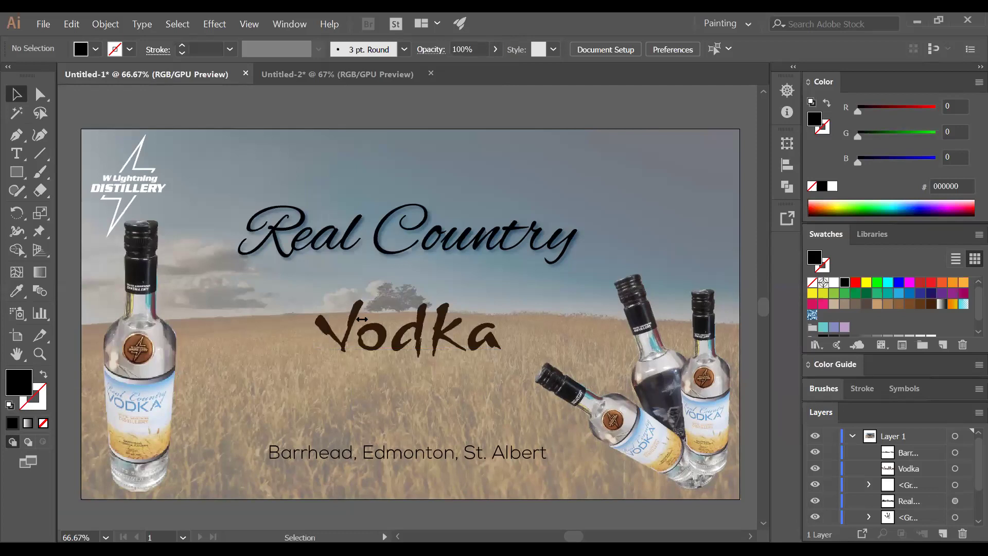
- Place the loaded ice cube image at its full size in the empty area below the banner
{"action": "key", "text": "alt+Tab"}
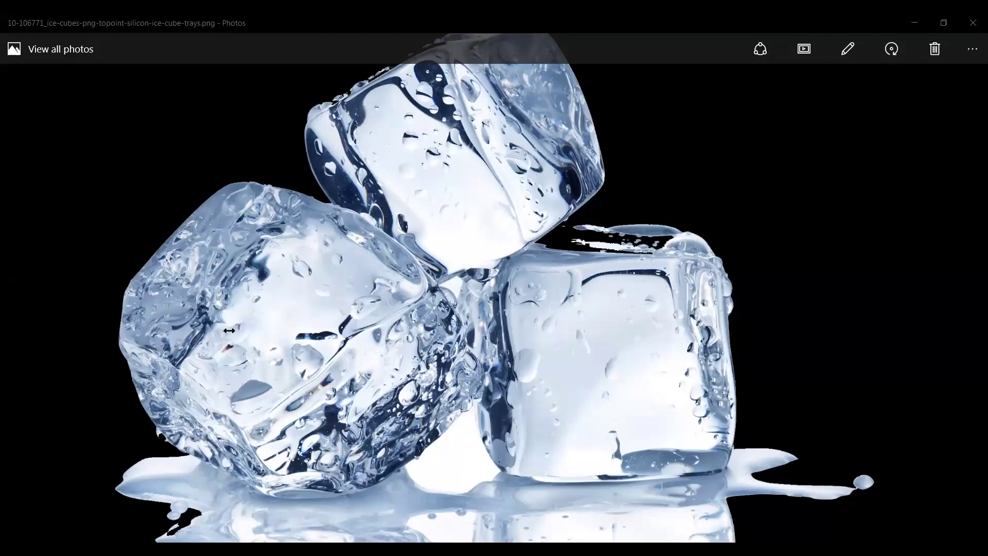
{"action": "left_click_drag", "start_coordinate": [229, 331], "coordinate": [301, 363]}
{"action": "key", "text": "alt+Tab"}
{"action": "scroll", "coordinate": [329, 373], "scroll_direction": "down", "scroll_amount": 5}
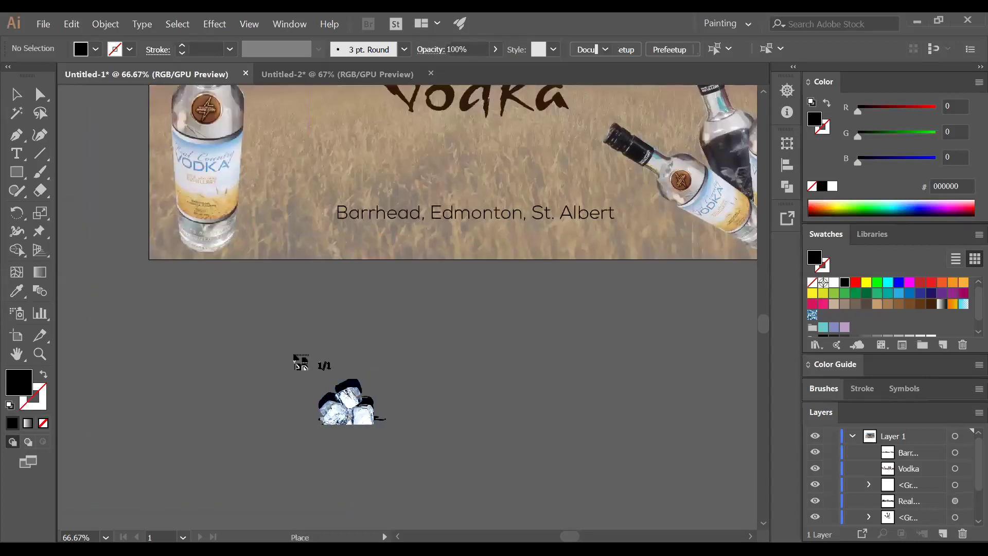
{"action": "left_click", "coordinate": [294, 356]}
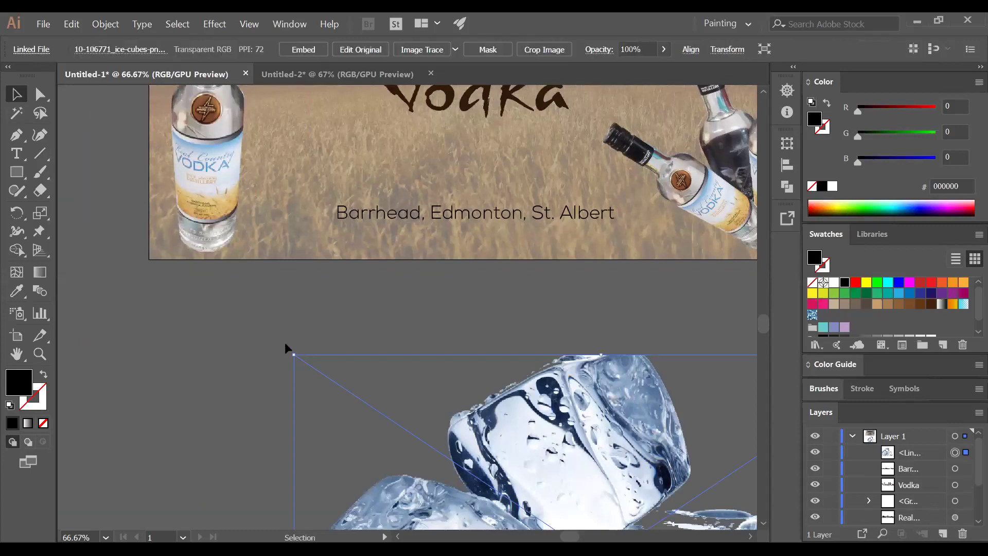
- Scale the ice cube image down and position it at the base of the single bottle in the banner's lower-left corner
{"action": "mouse_move", "coordinate": [293, 354]}
{"action": "left_mouse_down"}
{"action": "mouse_move", "coordinate": [409, 438]}
{"action": "mouse_move", "coordinate": [343, 314]}
{"action": "mouse_move", "coordinate": [190, 281]}
{"action": "mouse_move", "coordinate": [300, 354]}
{"action": "left_mouse_up"}
{"action": "left_click_drag", "start_coordinate": [383, 386], "coordinate": [302, 138]}
{"action": "key", "text": "space"}
{"action": "left_click_drag", "start_coordinate": [375, 353], "coordinate": [376, 356]}
{"action": "left_click_drag", "start_coordinate": [361, 316], "coordinate": [379, 470]}
{"action": "left_click_drag", "start_coordinate": [306, 341], "coordinate": [313, 385]}
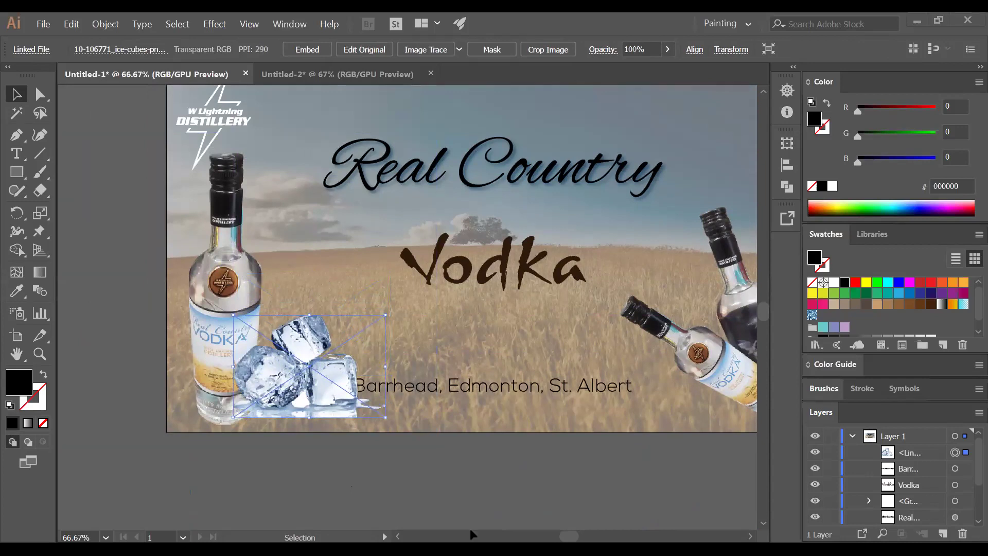
- Move the "Barrhead, Edmonton, St. Albert" text down and to the right so it clears the ice cubes
{"action": "left_click_drag", "start_coordinate": [523, 391], "coordinate": [551, 410]}
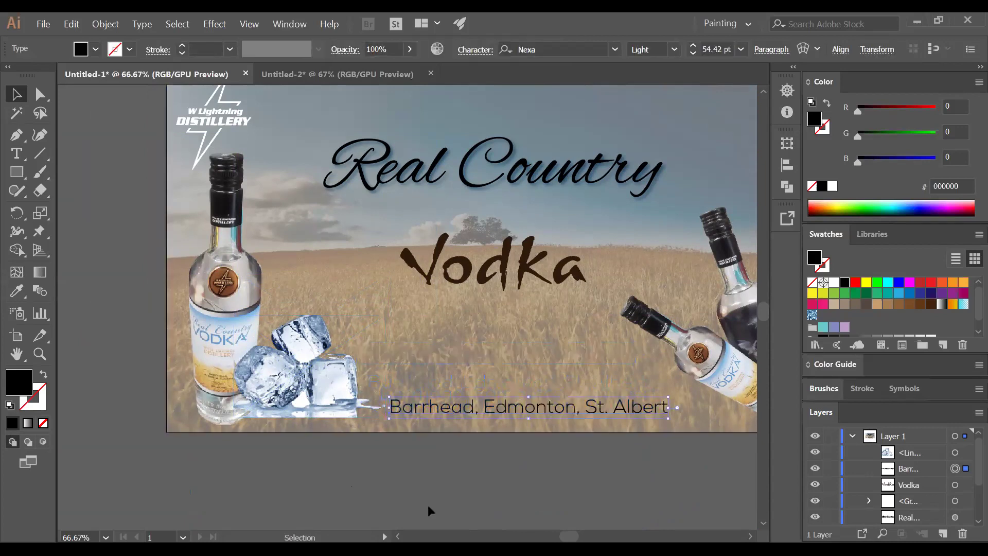
{"action": "left_click", "coordinate": [360, 474]}
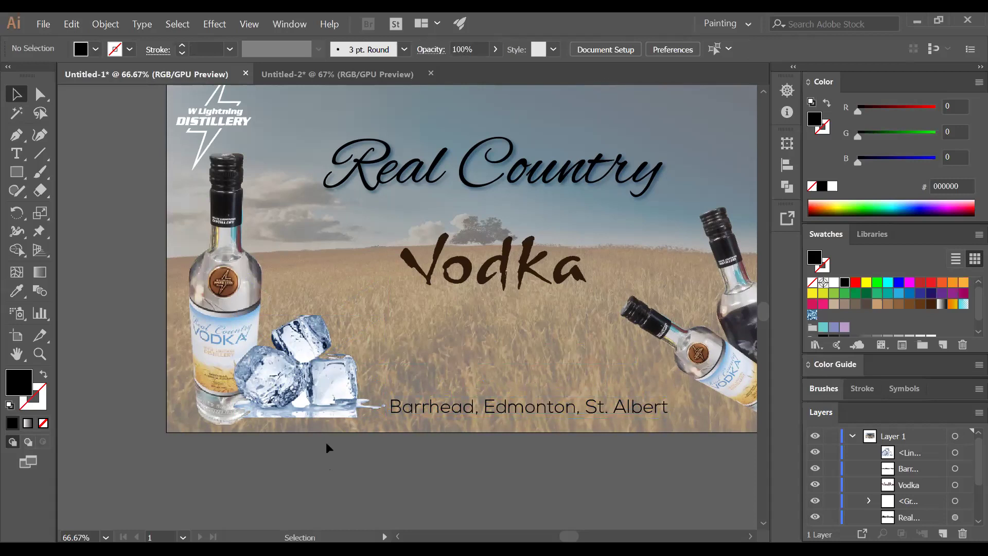
- Embed the linked ice cube image in the document
{"action": "left_click", "coordinate": [315, 374]}
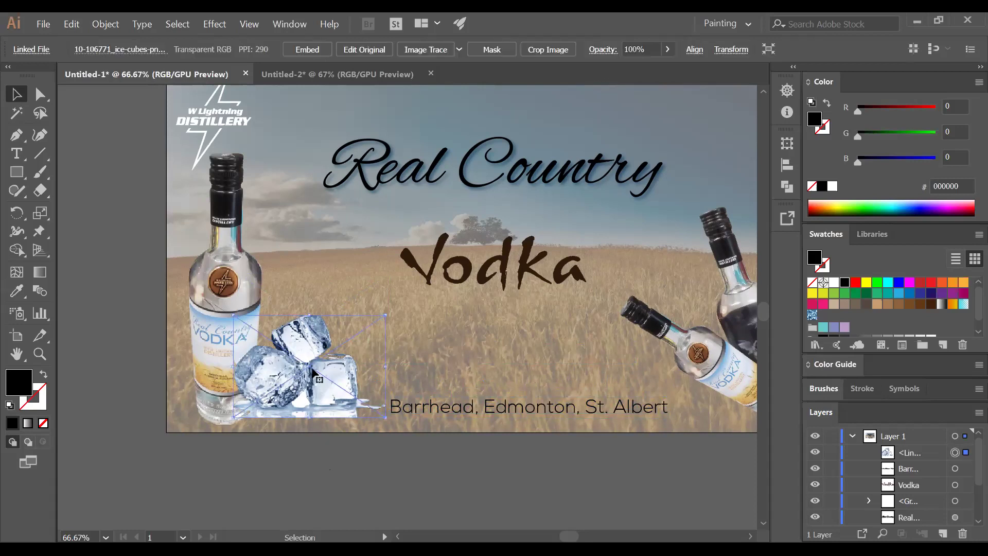
{"action": "left_click", "coordinate": [317, 52]}
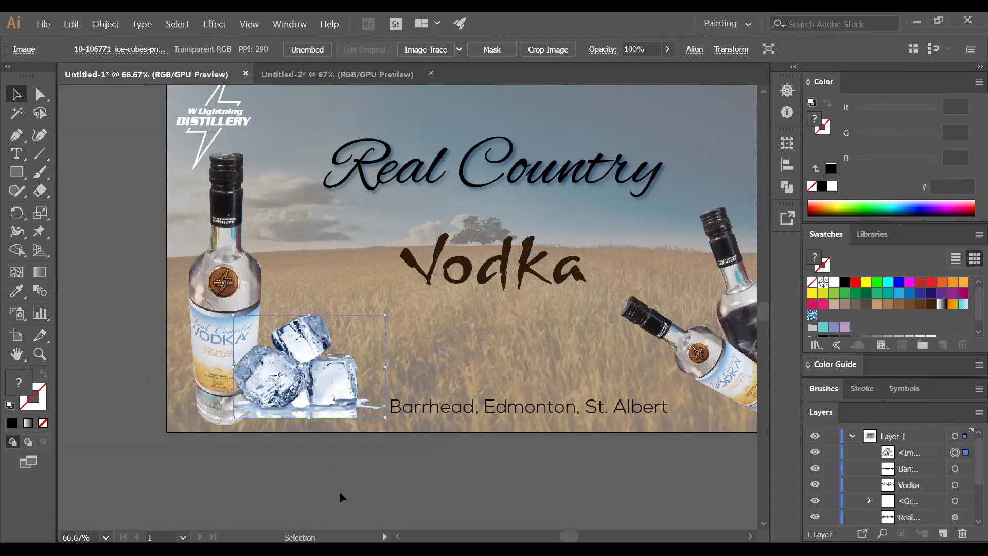
- Send the ice cube image one level backward and bring it forward again
{"action": "right_click", "coordinate": [284, 371]}
{"action": "mouse_move", "coordinate": [375, 464]}
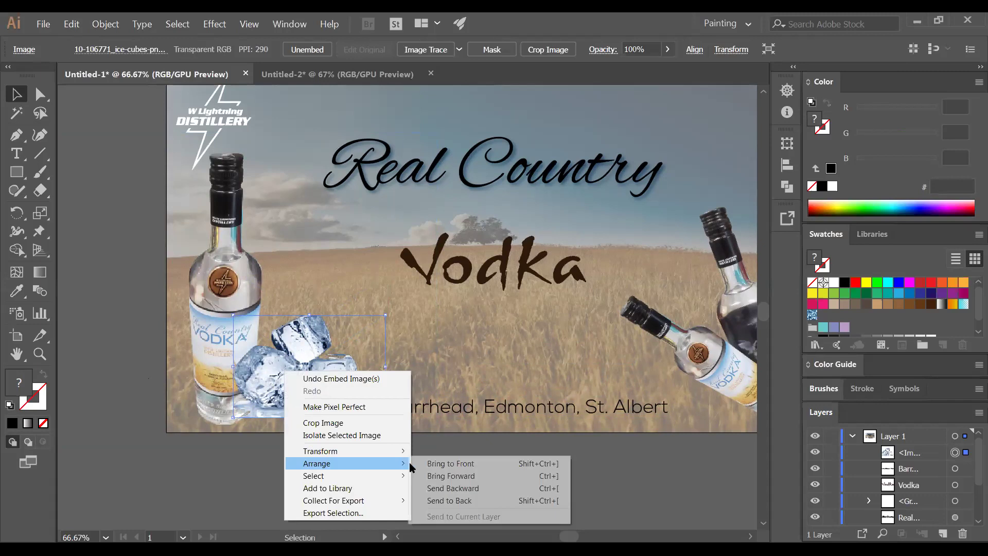
{"action": "left_click", "coordinate": [439, 487]}
{"action": "right_click", "coordinate": [293, 374]}
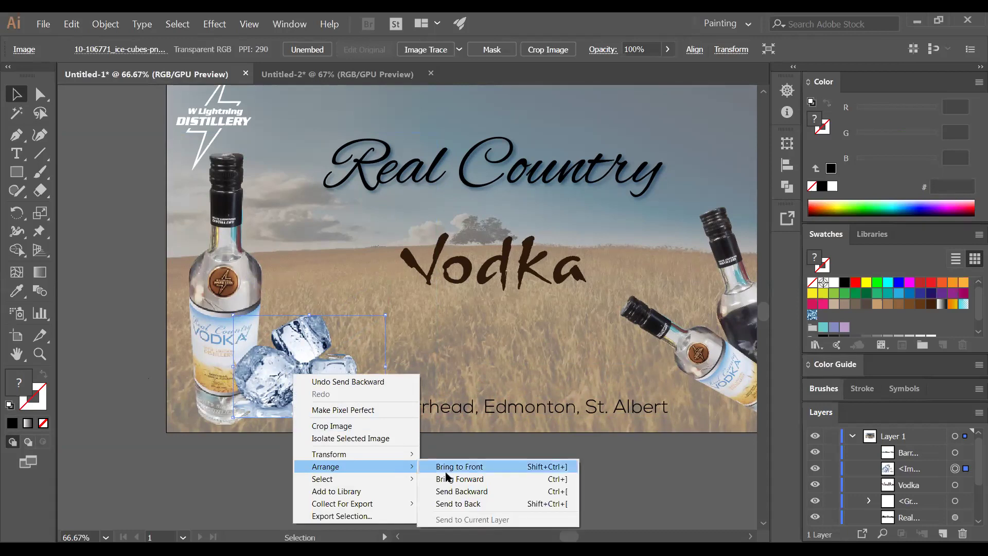
{"action": "left_click", "coordinate": [446, 477]}
{"action": "left_click", "coordinate": [332, 492]}
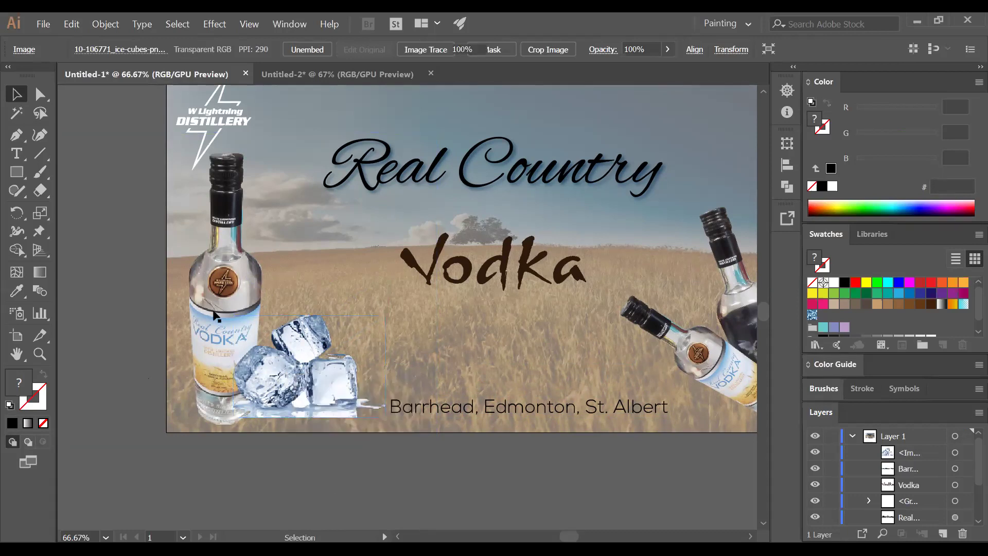
- Bring the single left bottle to the front so it overlaps the ice cubes
{"action": "right_click", "coordinate": [230, 299]}
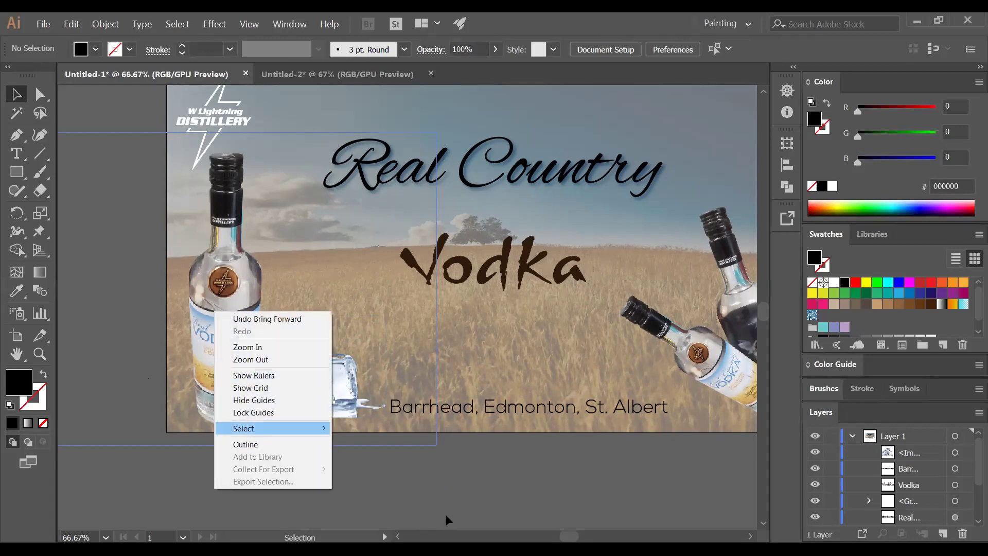
{"action": "left_click", "coordinate": [209, 319]}
{"action": "right_click", "coordinate": [208, 319]}
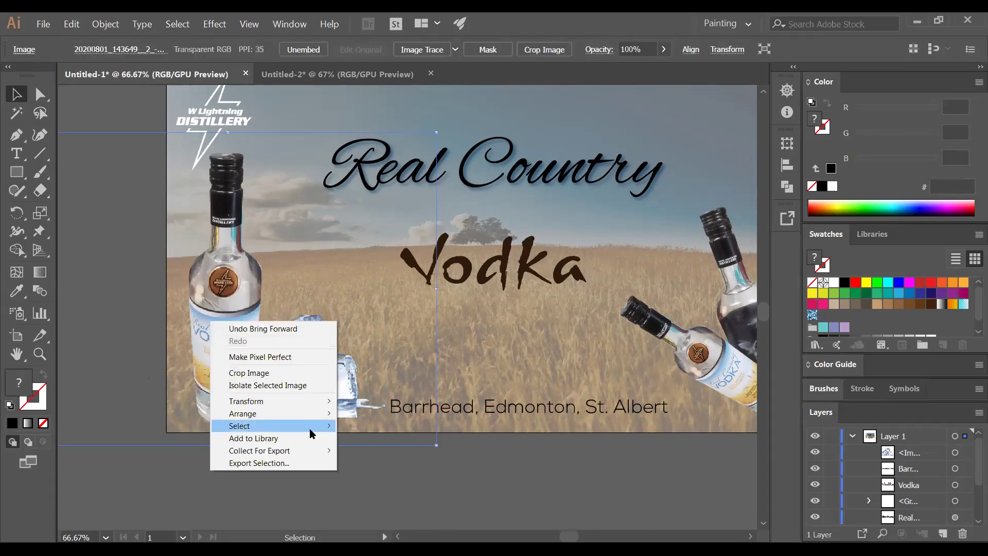
{"action": "mouse_move", "coordinate": [326, 415]}
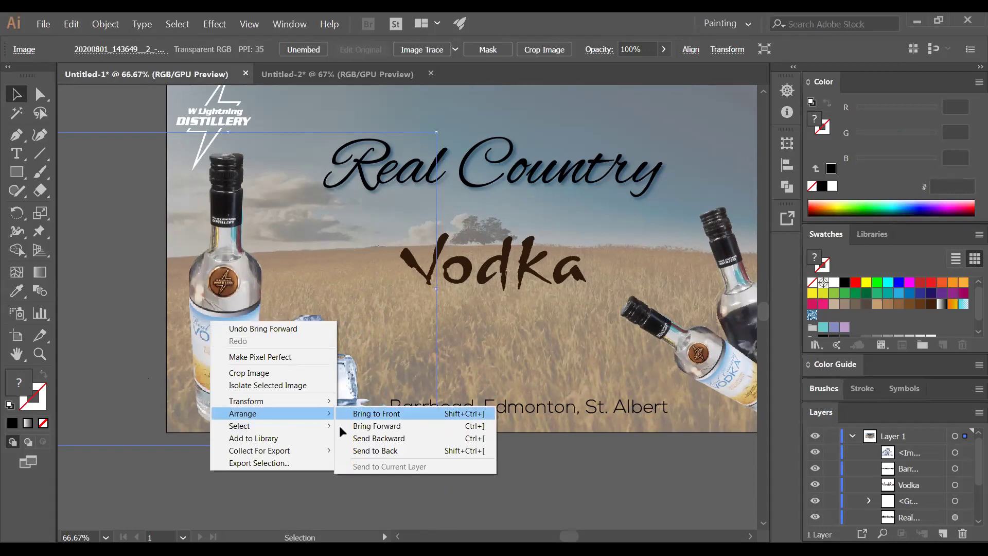
{"action": "left_click", "coordinate": [360, 410]}
{"action": "key", "text": "ctrl+z"}
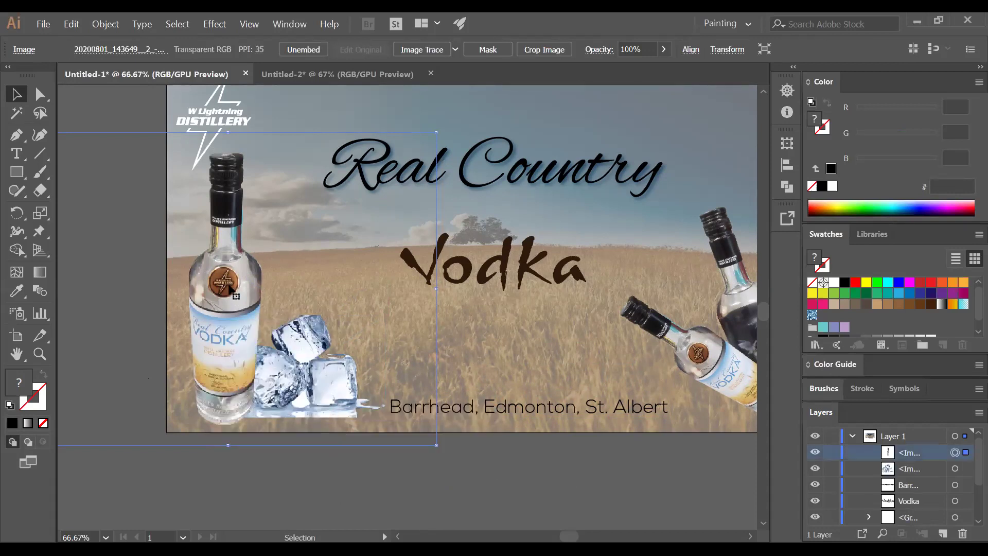
{"action": "left_click", "coordinate": [350, 499]}
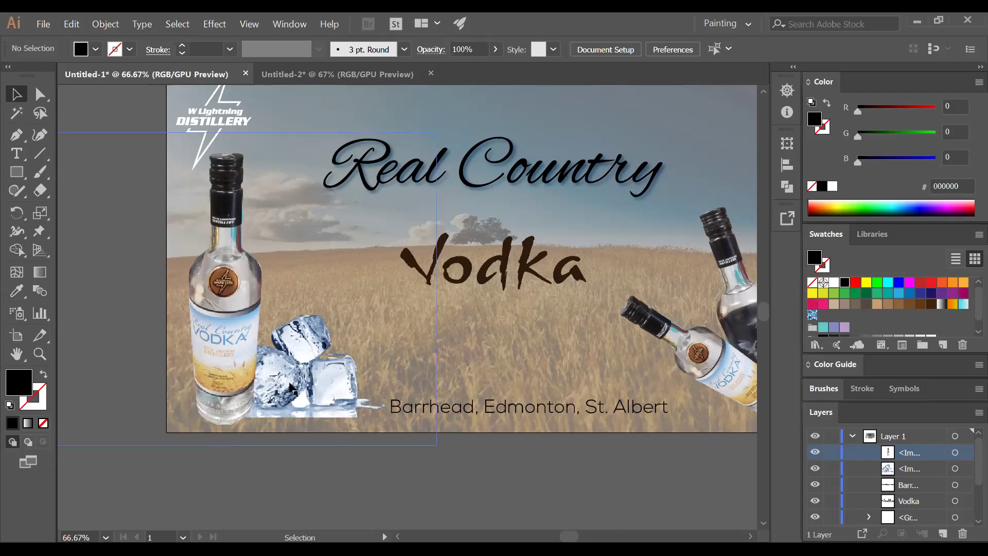
- Reposition the left bottle against the ice cubes, ending slightly higher and farther left
{"action": "left_click", "coordinate": [224, 346]}
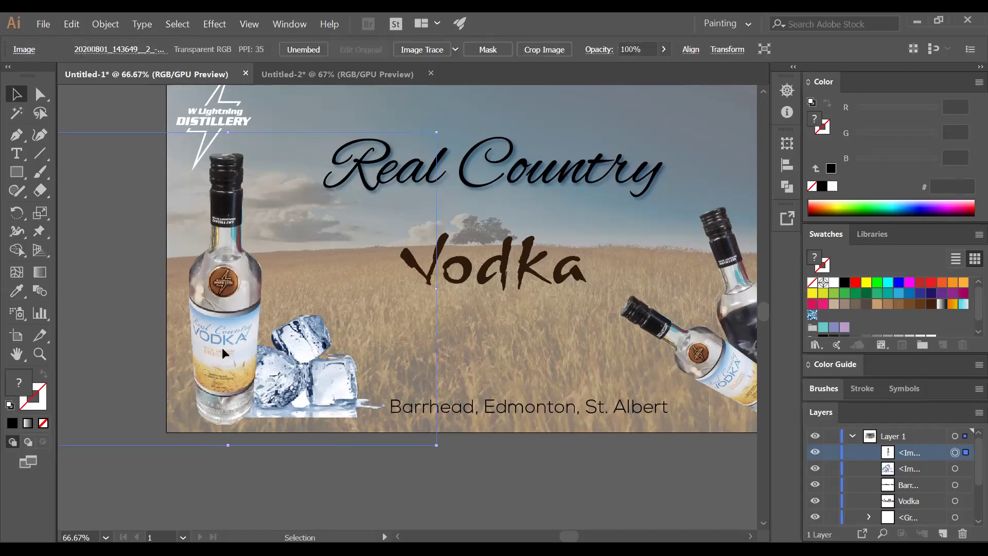
{"action": "left_click_drag", "start_coordinate": [222, 347], "coordinate": [252, 455]}
{"action": "left_click", "coordinate": [260, 477]}
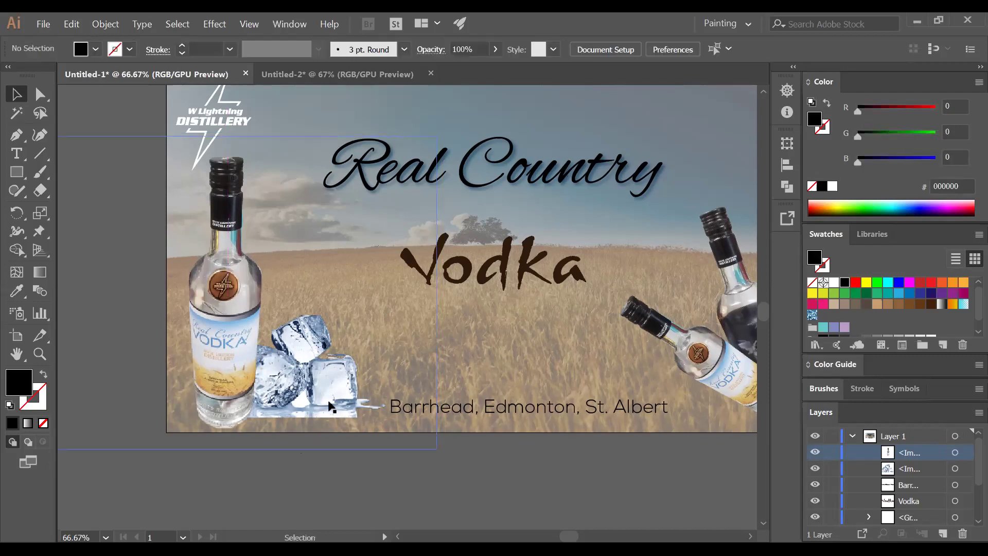
{"action": "left_click", "coordinate": [332, 390]}
{"action": "left_click_drag", "start_coordinate": [331, 390], "coordinate": [329, 397]}
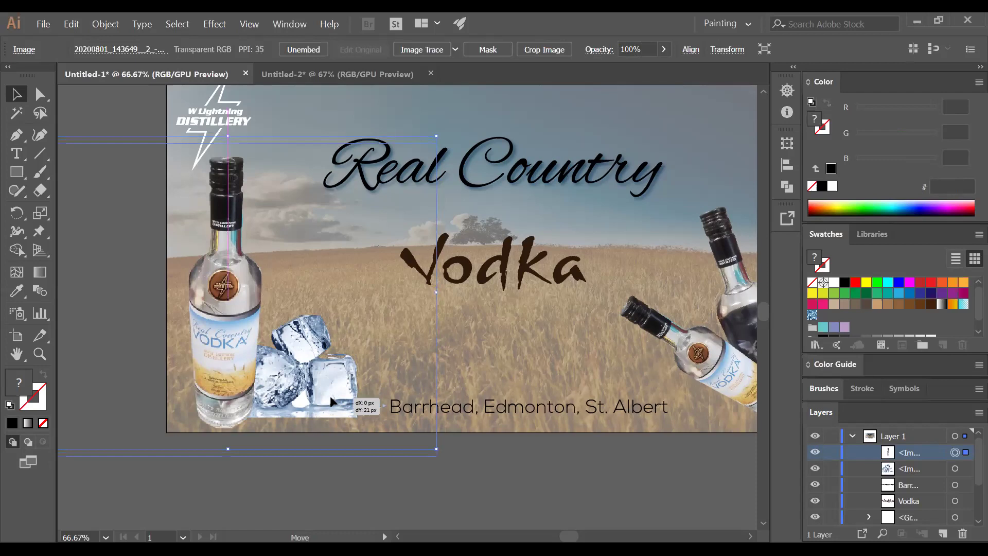
{"action": "left_click_drag", "start_coordinate": [233, 378], "coordinate": [230, 366]}
{"action": "left_click", "coordinate": [341, 477]}
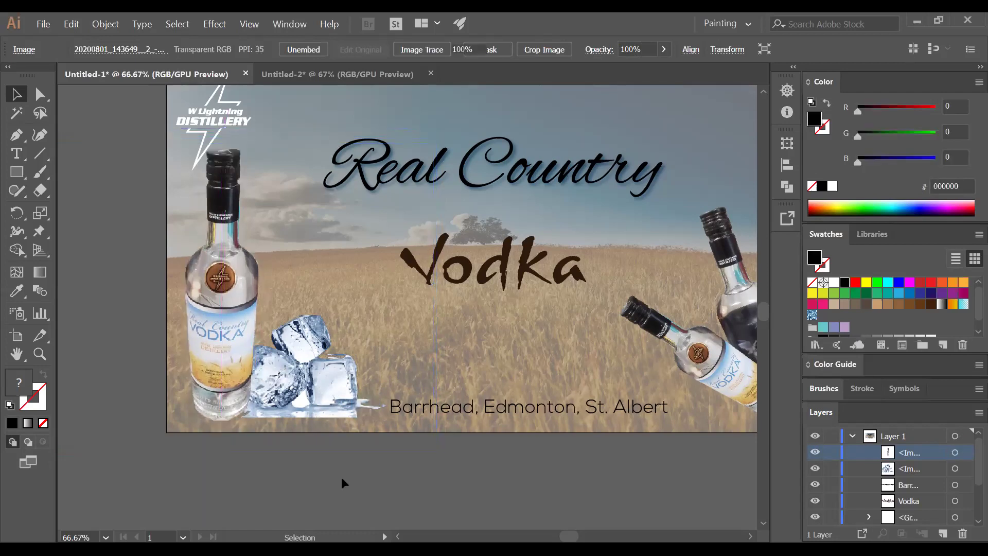
- Try to move the ice cube image lower while it sits behind the left bottle
{"action": "left_click", "coordinate": [955, 468]}
{"action": "left_click_drag", "start_coordinate": [285, 374], "coordinate": [292, 385]}
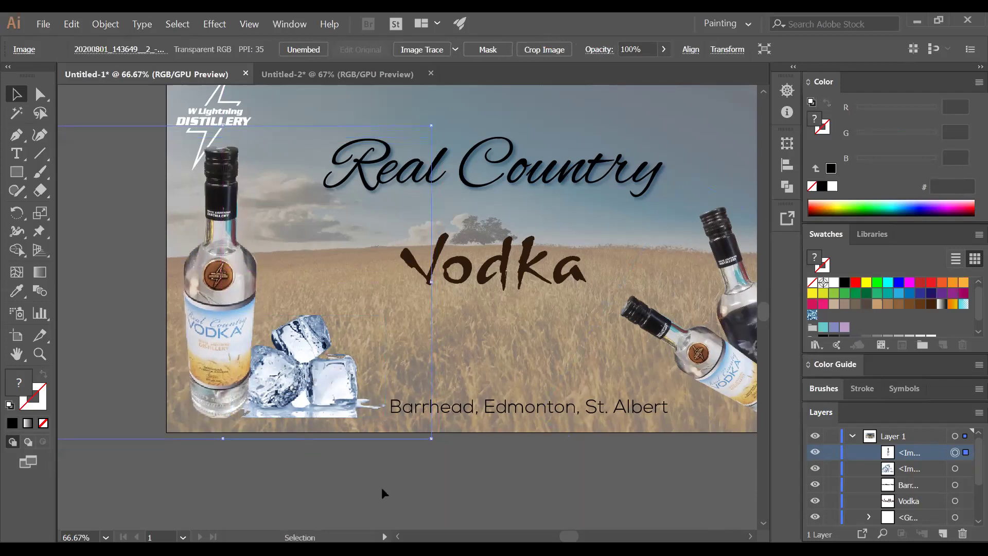
{"action": "left_click", "coordinate": [534, 475]}
{"action": "left_click", "coordinate": [965, 469]}
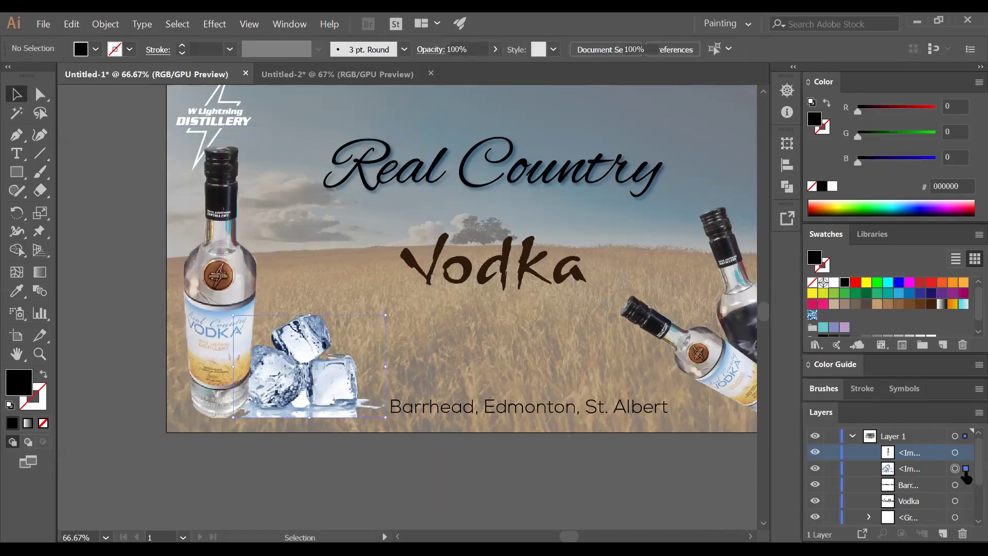
{"action": "left_click_drag", "start_coordinate": [335, 379], "coordinate": [335, 384]}
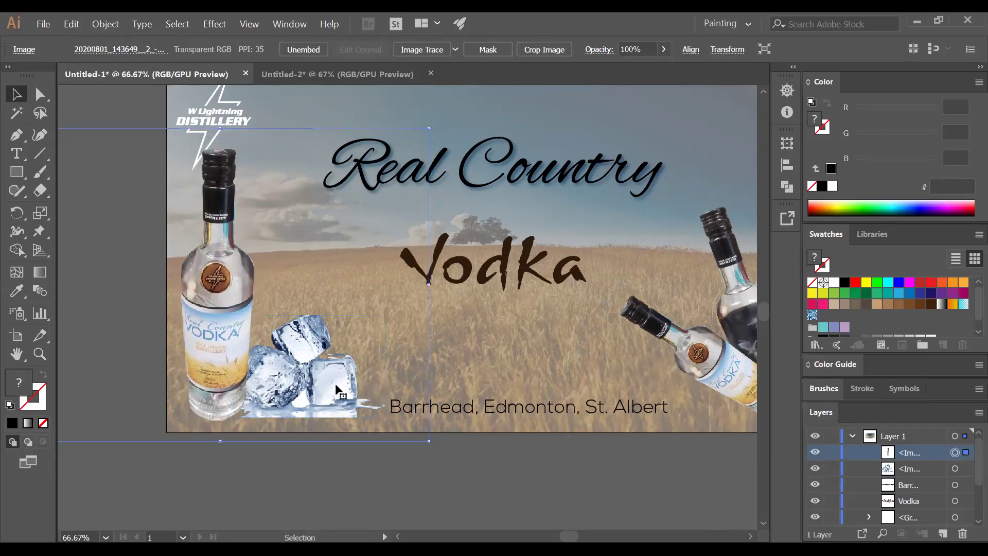
{"action": "left_click", "coordinate": [965, 468]}
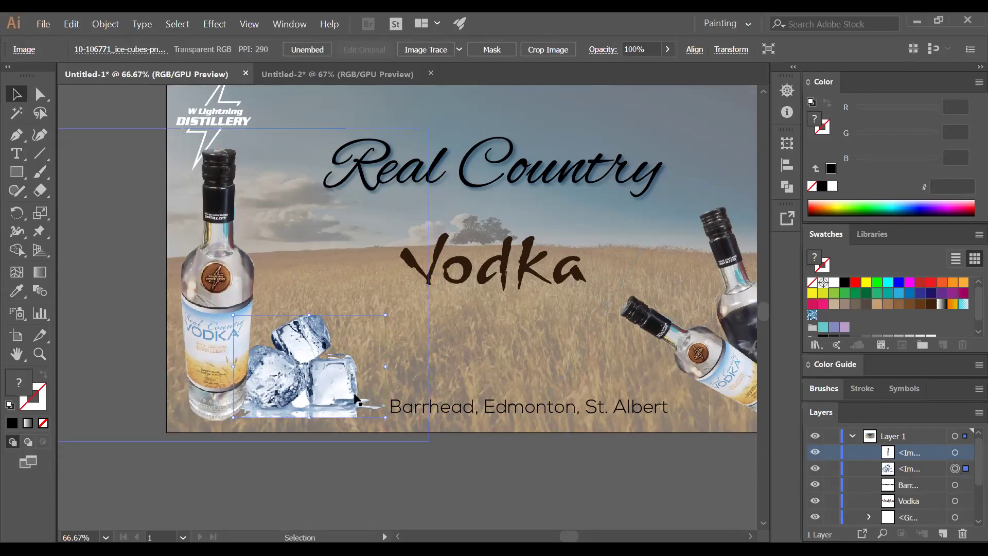
{"action": "left_click_drag", "start_coordinate": [345, 384], "coordinate": [347, 386]}
{"action": "left_click", "coordinate": [311, 468]}
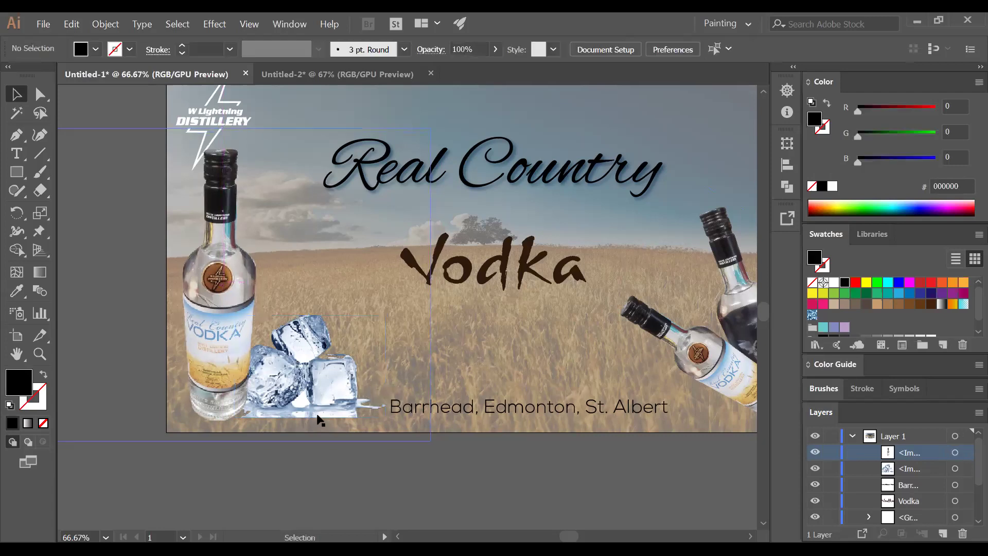
- Open the ice cube image's layer options, close them, and try again to shift the ice cubes
{"action": "left_click", "coordinate": [965, 470]}
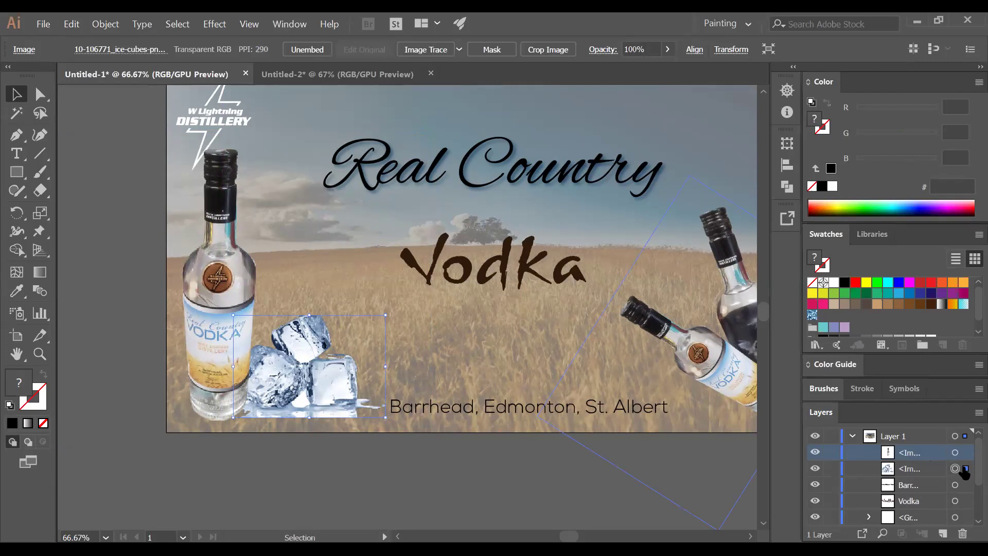
{"action": "double_click", "coordinate": [912, 468]}
{"action": "key", "text": "Return"}
{"action": "left_click", "coordinate": [394, 419]}
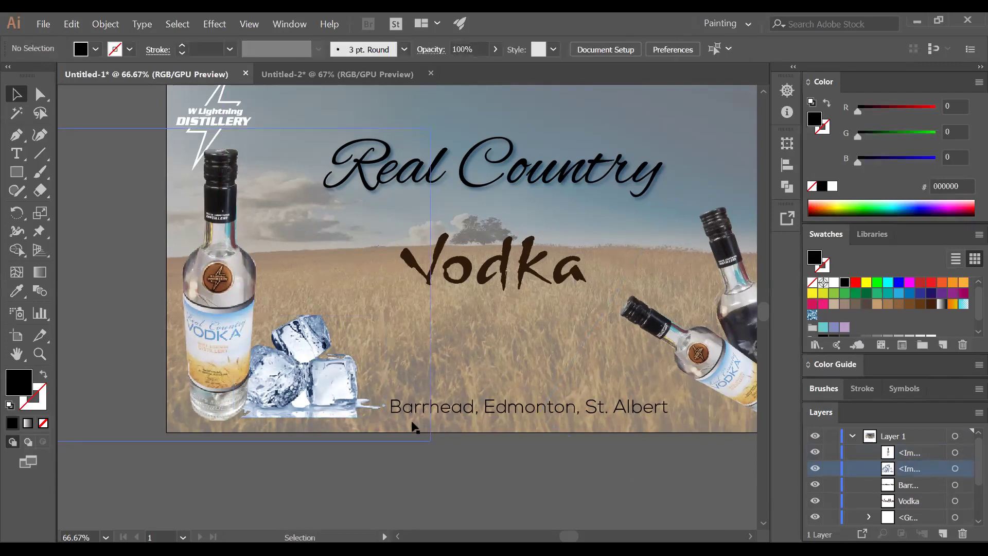
{"action": "left_click", "coordinate": [967, 468]}
{"action": "left_click_drag", "start_coordinate": [298, 393], "coordinate": [305, 392]}
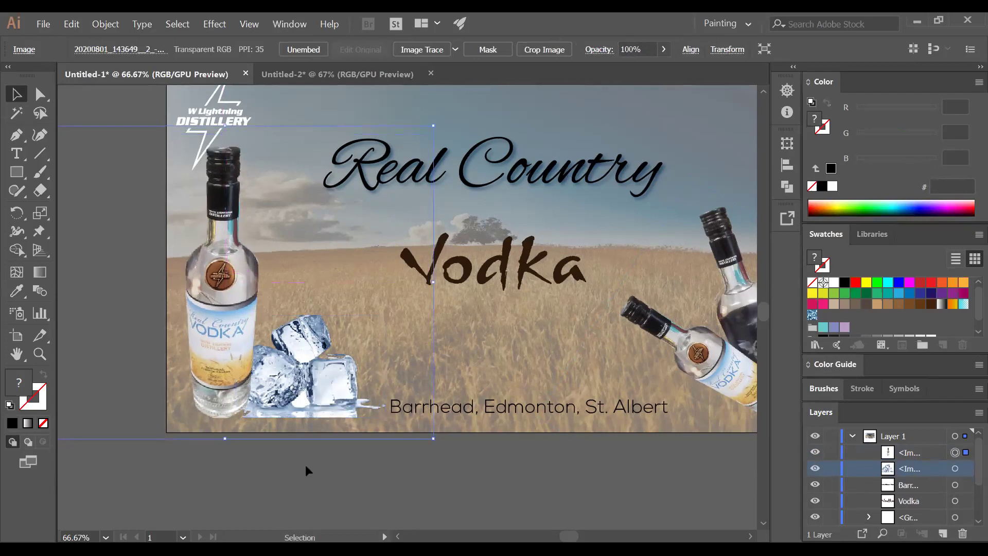
{"action": "left_click", "coordinate": [305, 465]}
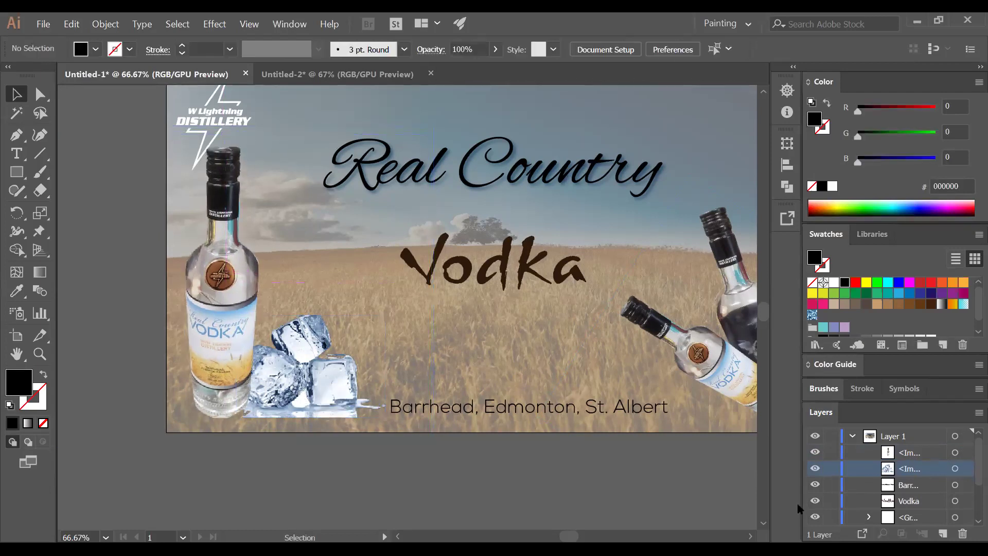
- Bring the ice cube image to the front, above the left bottle
{"action": "left_click", "coordinate": [955, 468]}
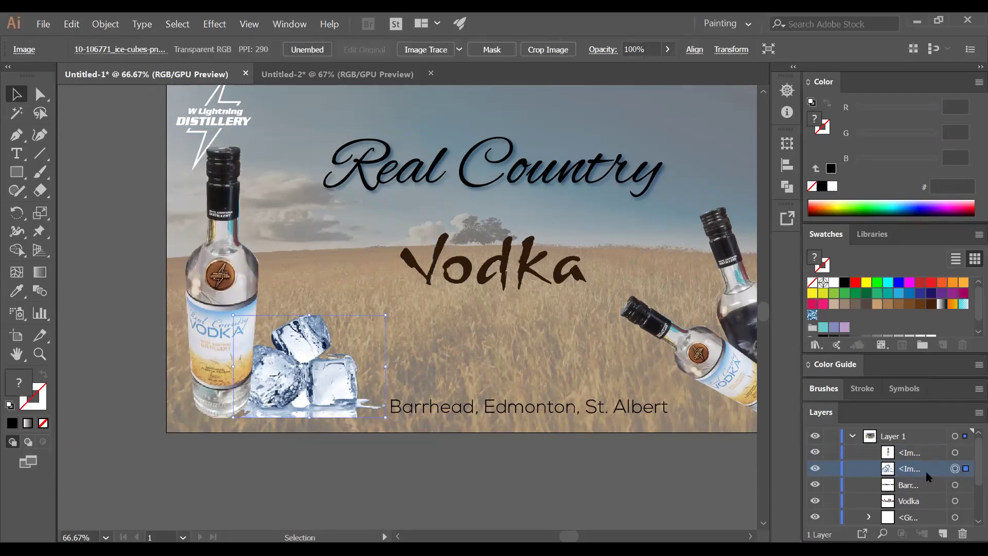
{"action": "left_click", "coordinate": [912, 454]}
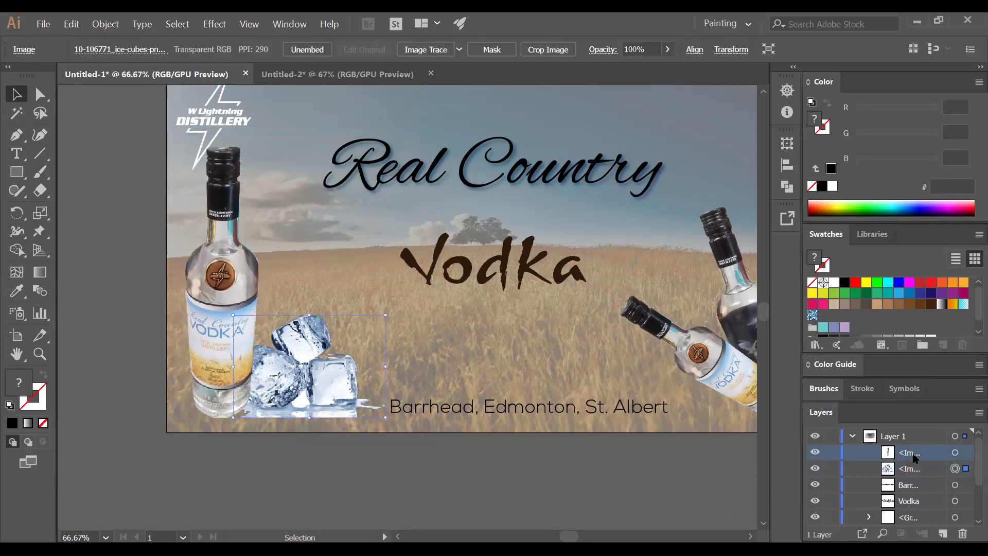
{"action": "left_click", "coordinate": [915, 468]}
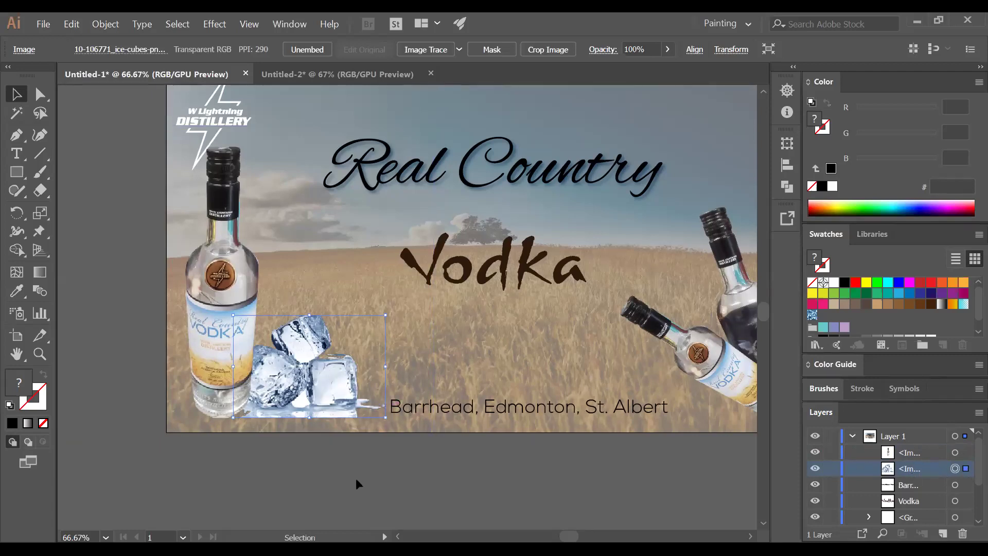
{"action": "right_click", "coordinate": [316, 385]}
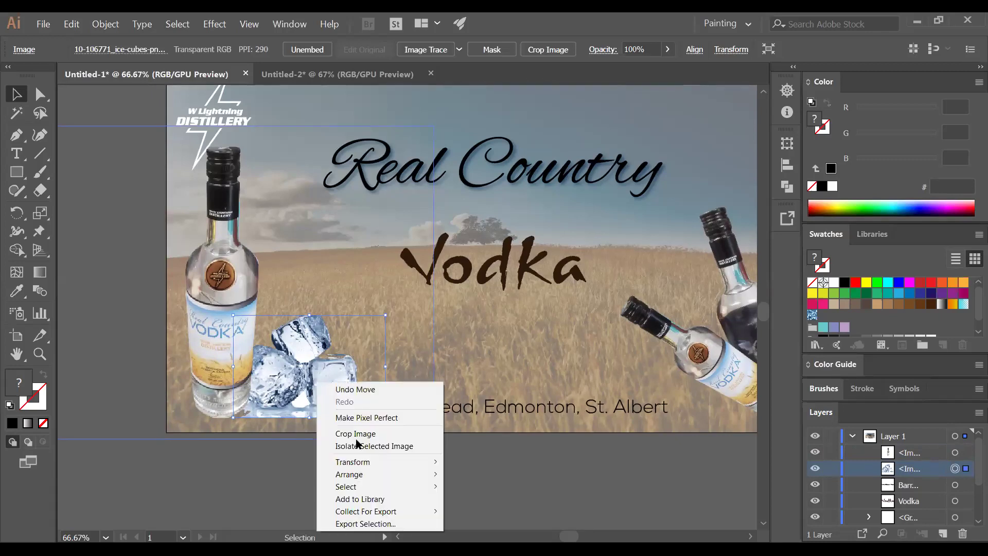
{"action": "mouse_move", "coordinate": [419, 480]}
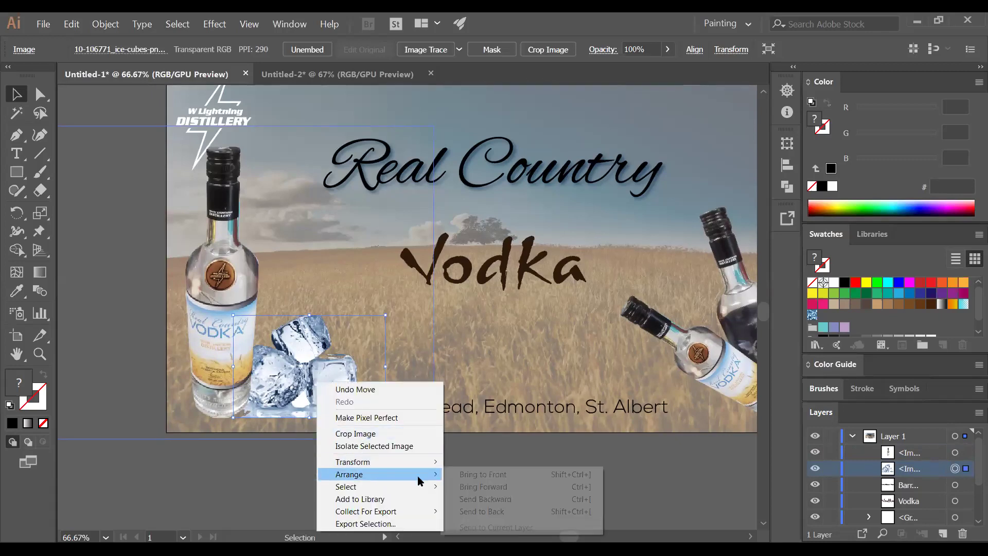
{"action": "left_click", "coordinate": [490, 475]}
- Move the ice cubes straight down so their base rests on the banner's bottom edge
{"action": "key", "text": "shift+Down"}
{"action": "key", "text": "shift+Down"}
{"action": "key", "text": "shift+Down"}
{"action": "key", "text": "shift+Down"}
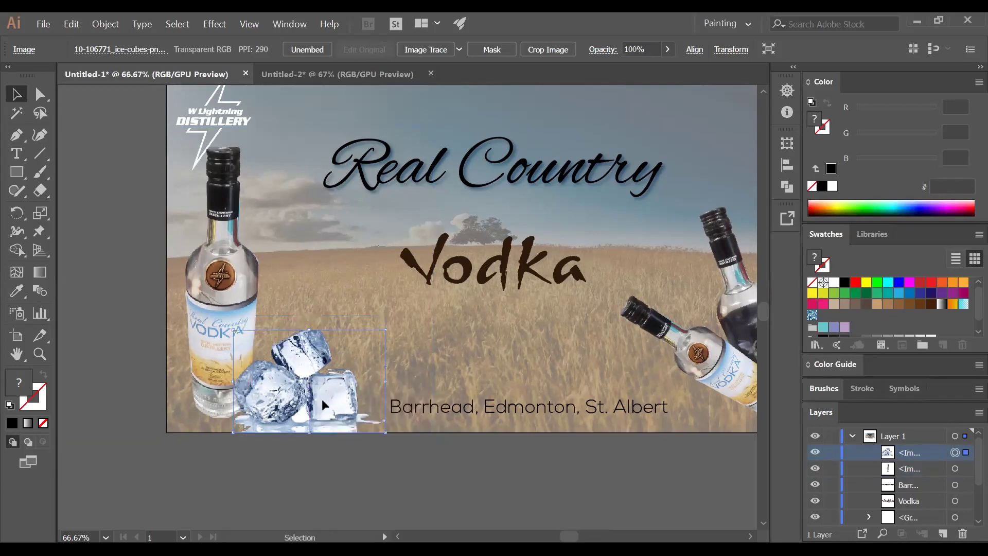
{"action": "key", "text": "shift+Up"}
{"action": "left_click_drag", "start_coordinate": [319, 394], "coordinate": [319, 399]}
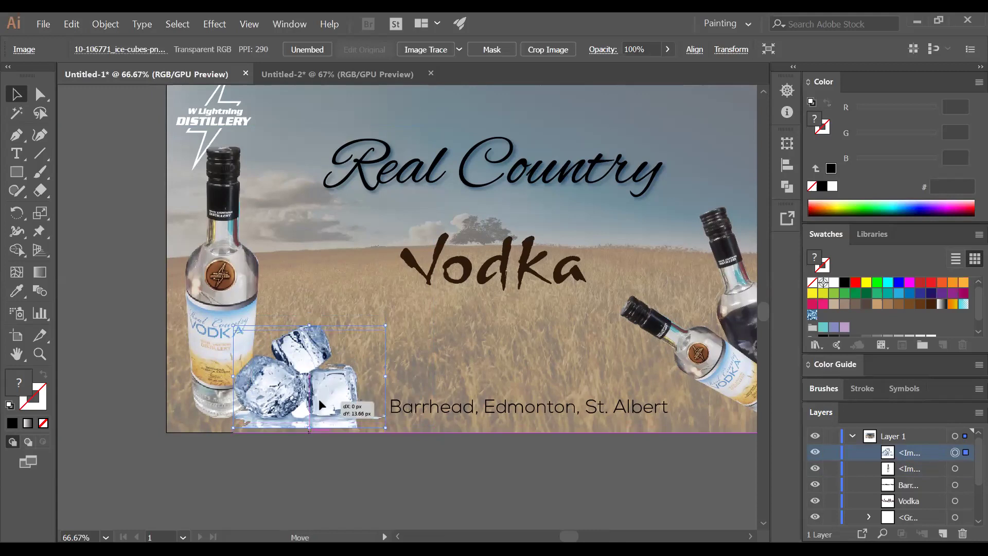
{"action": "left_click", "coordinate": [302, 467]}
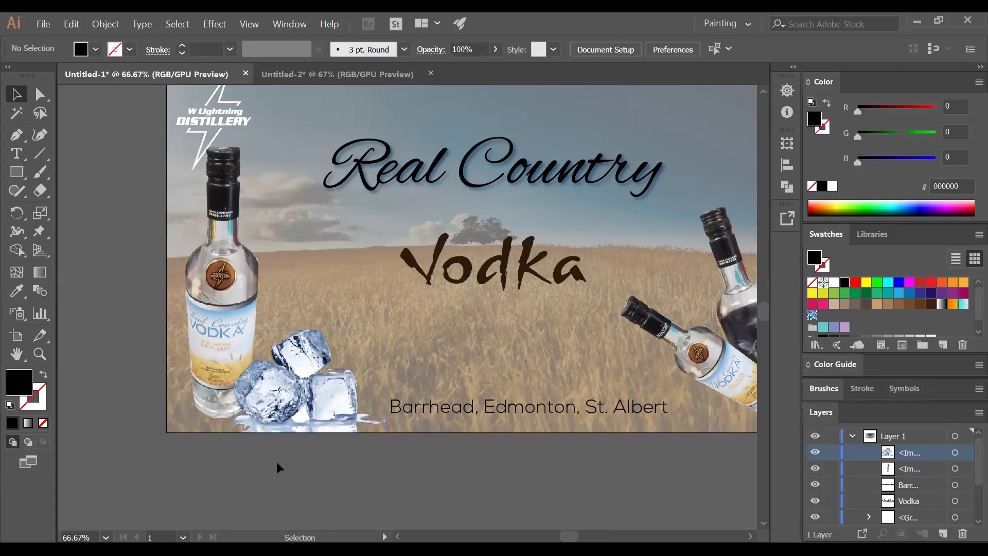
- Lower the left bottle to the ice cubes' base and bring it to the front so it overlaps them
{"action": "left_click", "coordinate": [222, 283]}
{"action": "left_click_drag", "start_coordinate": [222, 285], "coordinate": [221, 311]}
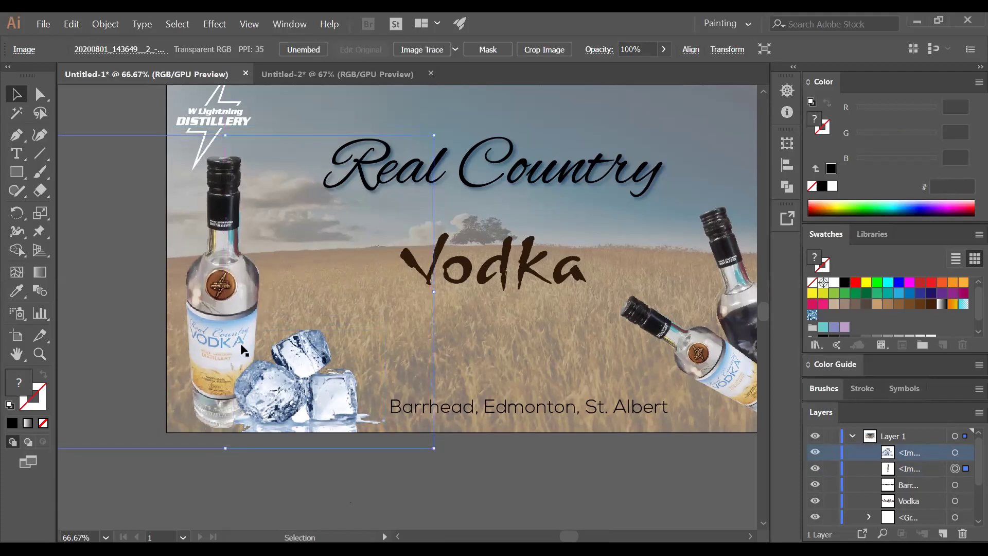
{"action": "right_click", "coordinate": [225, 283]}
{"action": "mouse_move", "coordinate": [325, 380]}
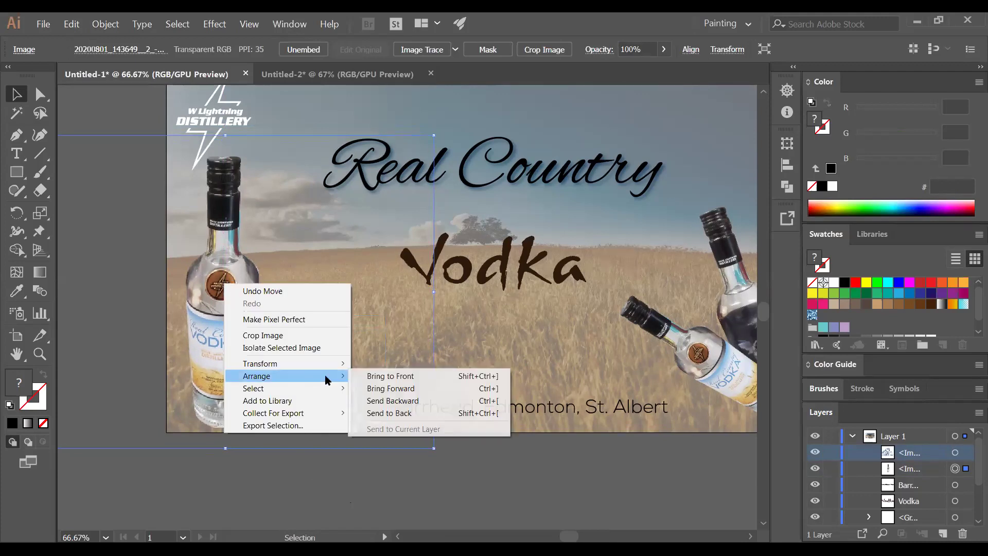
{"action": "left_click", "coordinate": [365, 376]}
{"action": "left_click", "coordinate": [394, 480]}
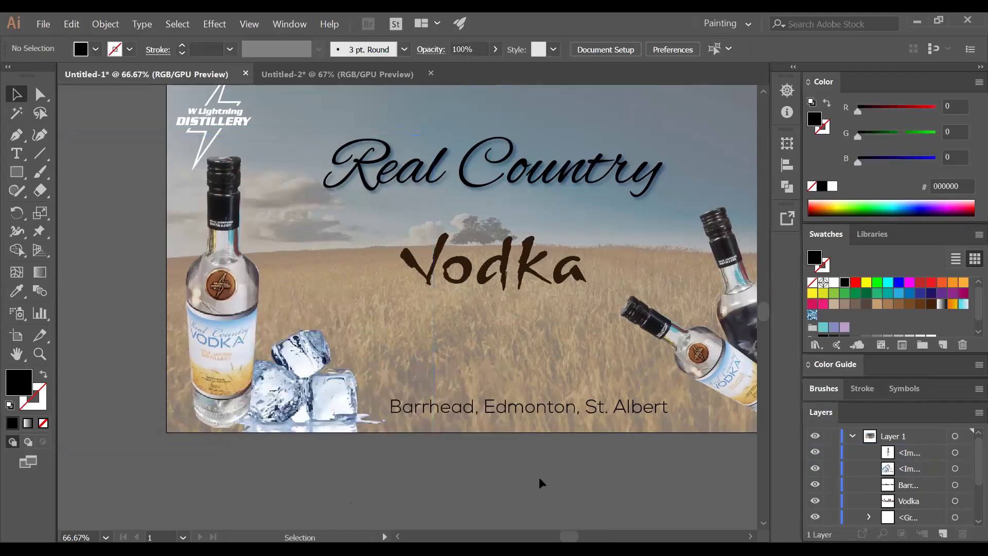
{"action": "scroll", "coordinate": [538, 477], "scroll_direction": "down", "scroll_amount": 1}
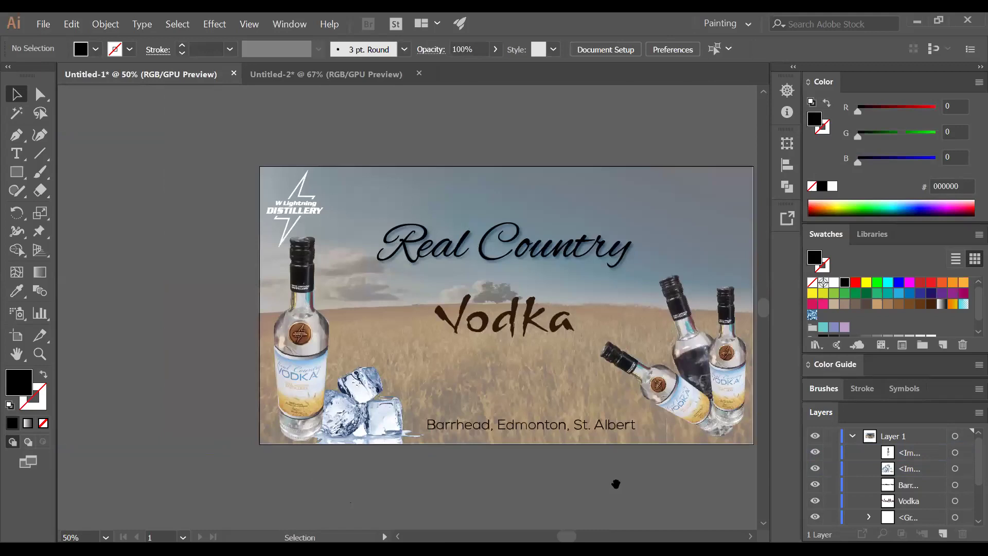
- Recolor the word Vodka with the medium brown swatch (#754C24)
{"action": "left_click_drag", "start_coordinate": [552, 480], "coordinate": [481, 472]}
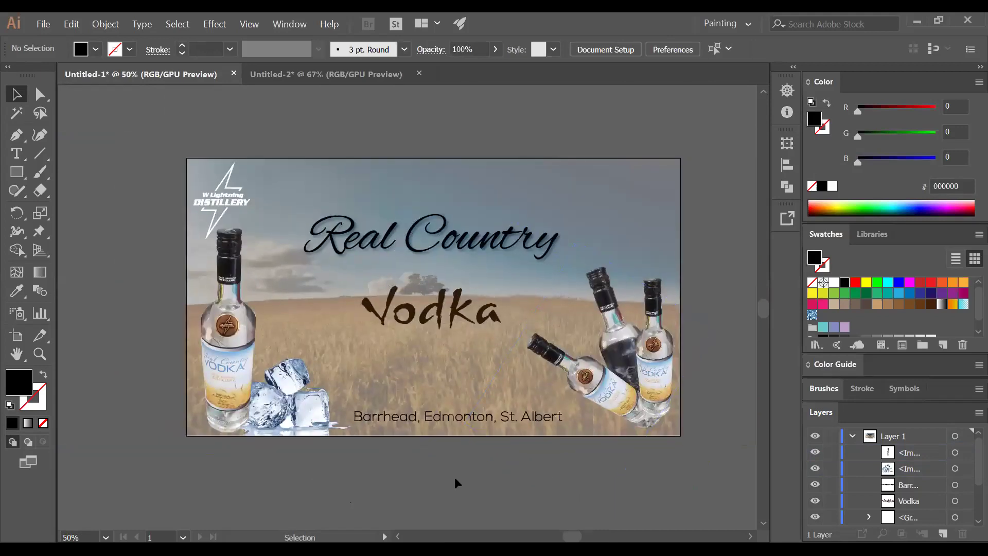
{"action": "left_click", "coordinate": [419, 324]}
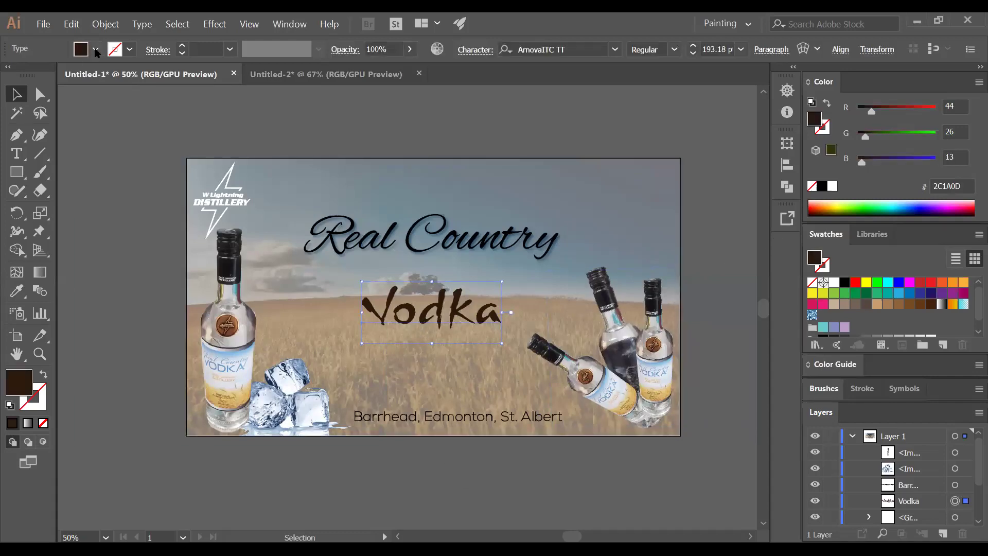
{"action": "left_click", "coordinate": [96, 50]}
{"action": "left_click", "coordinate": [130, 98]}
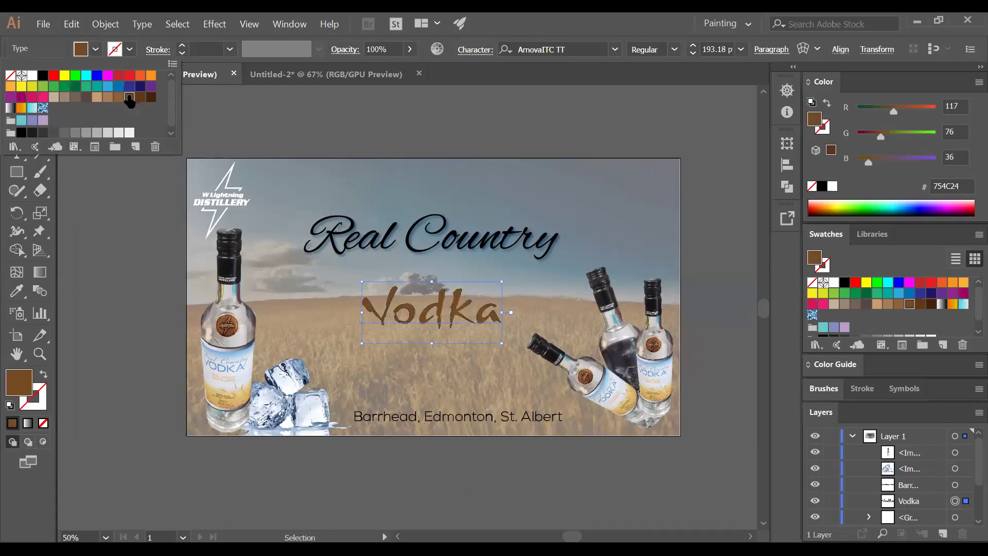
{"action": "left_click", "coordinate": [415, 111]}
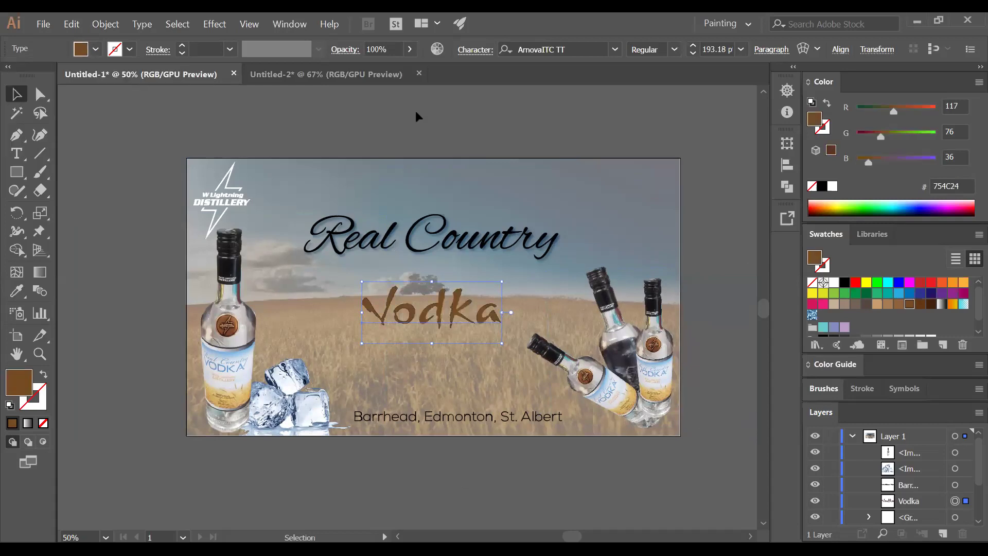
{"action": "left_click", "coordinate": [415, 110]}
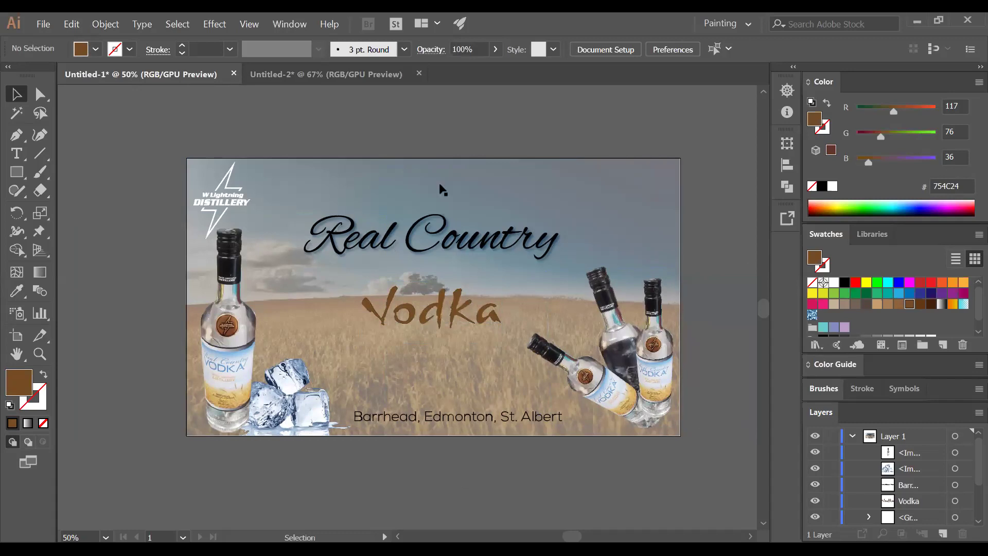
- Nudge the word Vodka slightly left and lower the Real Country title slightly toward it
{"action": "left_click", "coordinate": [442, 309]}
{"action": "left_click", "coordinate": [443, 234]}
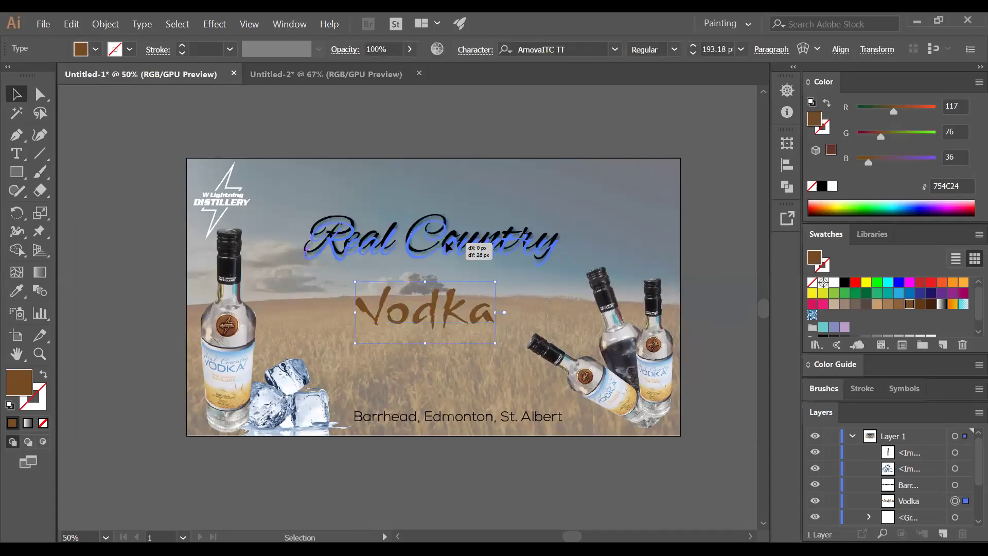
{"action": "left_click", "coordinate": [452, 317]}
{"action": "left_click", "coordinate": [715, 220]}
- Enlarge the Real Country title evenly about its centre to about 225 pt
{"action": "left_click", "coordinate": [554, 276]}
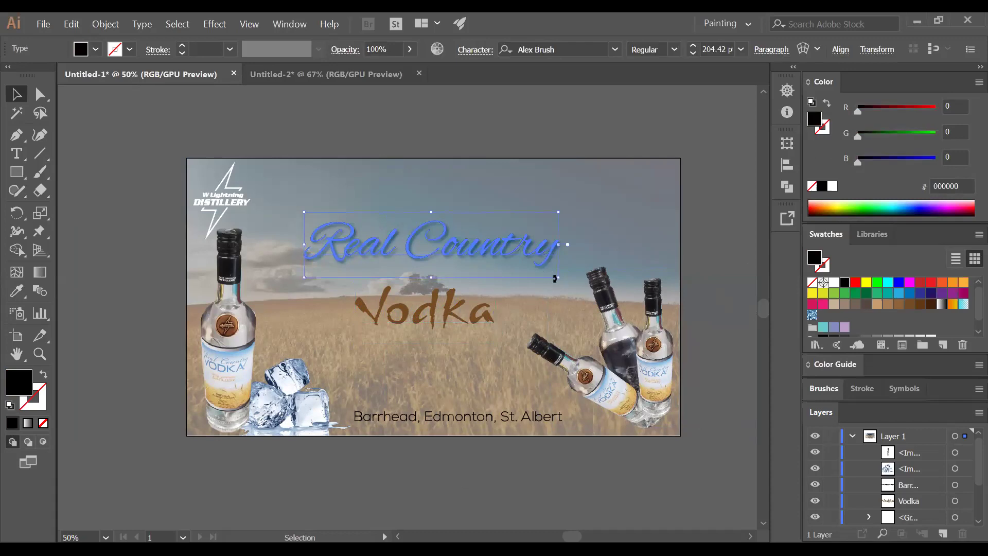
{"action": "left_click_drag", "start_coordinate": [558, 281], "coordinate": [571, 281]}
{"action": "left_click", "coordinate": [720, 230]}
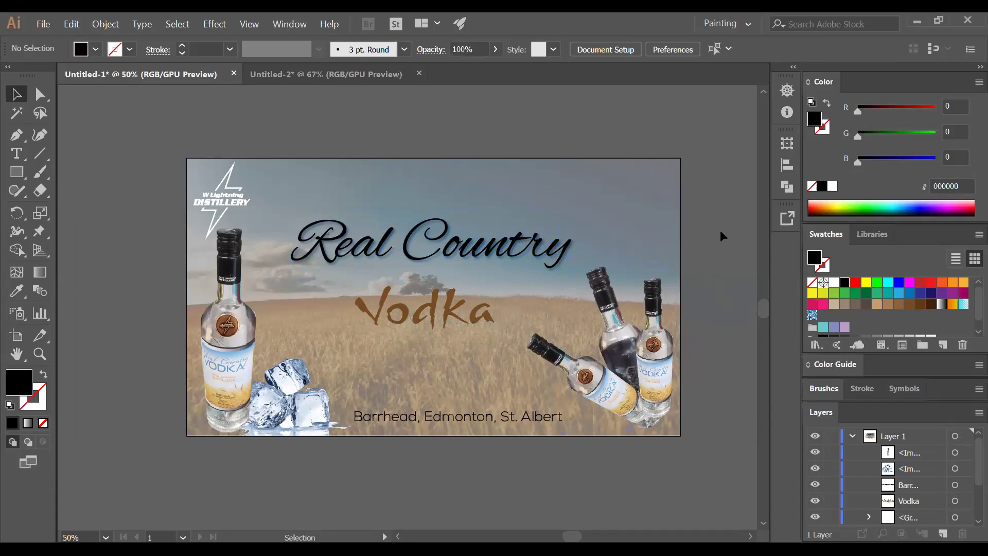
- Change the font of the word Vodka to Myriad Pro
{"action": "left_click", "coordinate": [448, 313]}
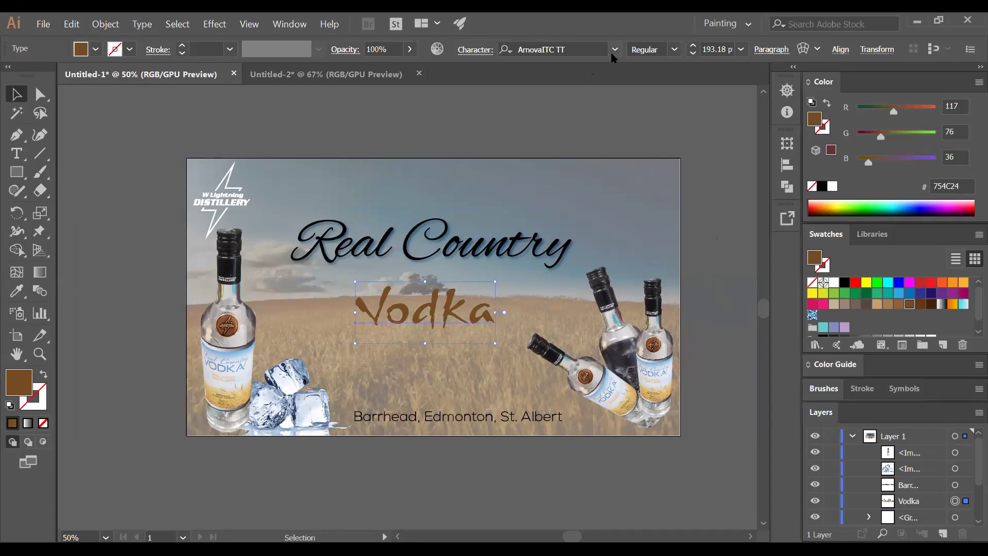
{"action": "left_click", "coordinate": [614, 49]}
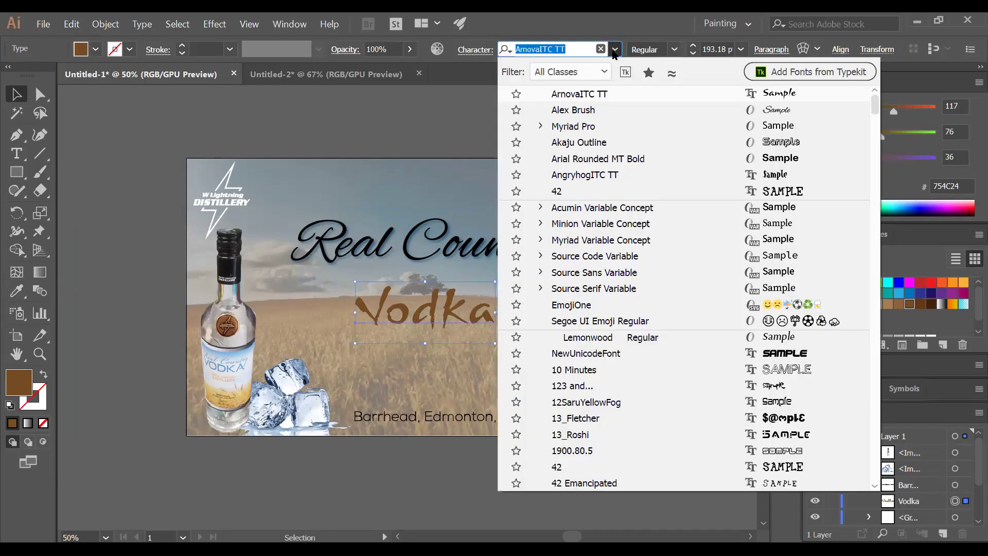
{"action": "left_click", "coordinate": [590, 128]}
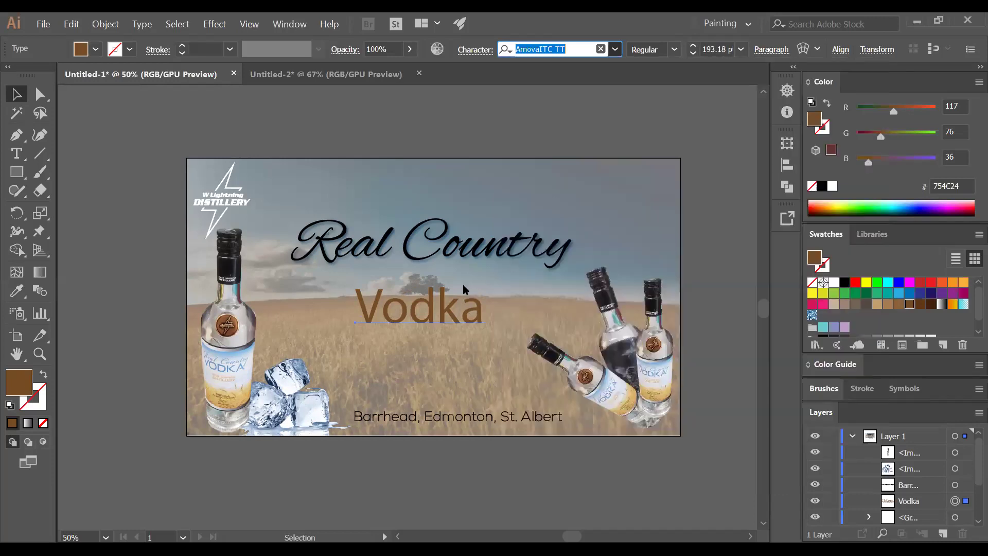
{"action": "left_click", "coordinate": [467, 316]}
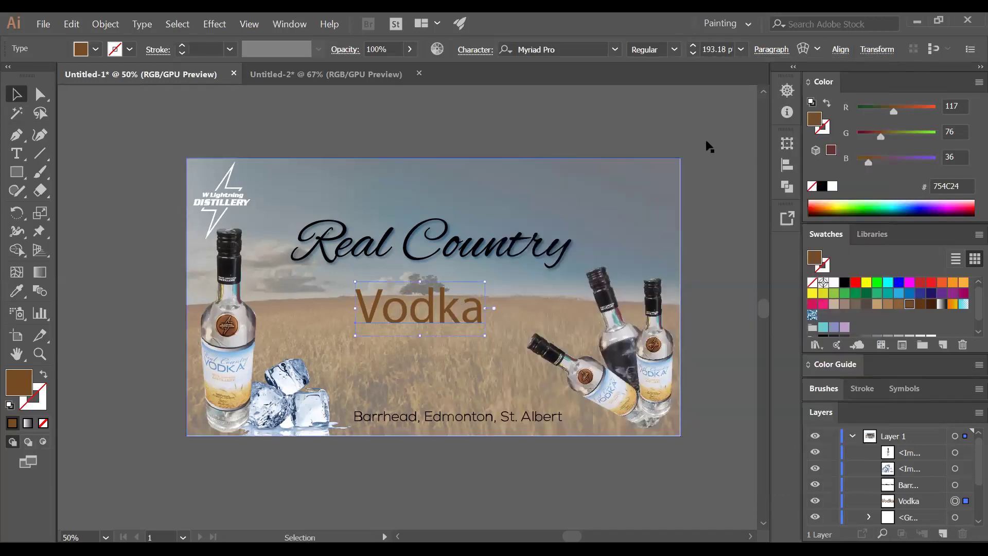
{"action": "left_click", "coordinate": [769, 52]}
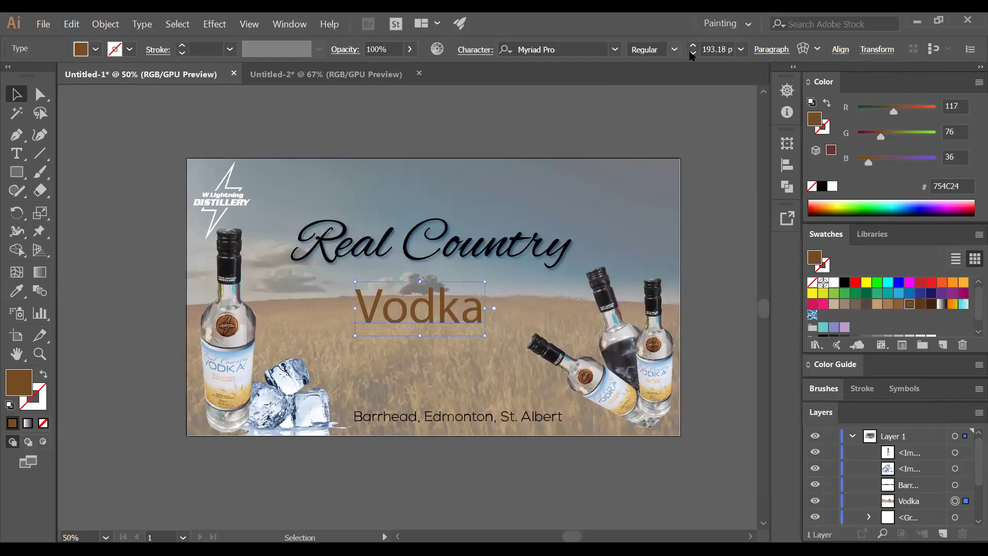
{"action": "left_click", "coordinate": [770, 49]}
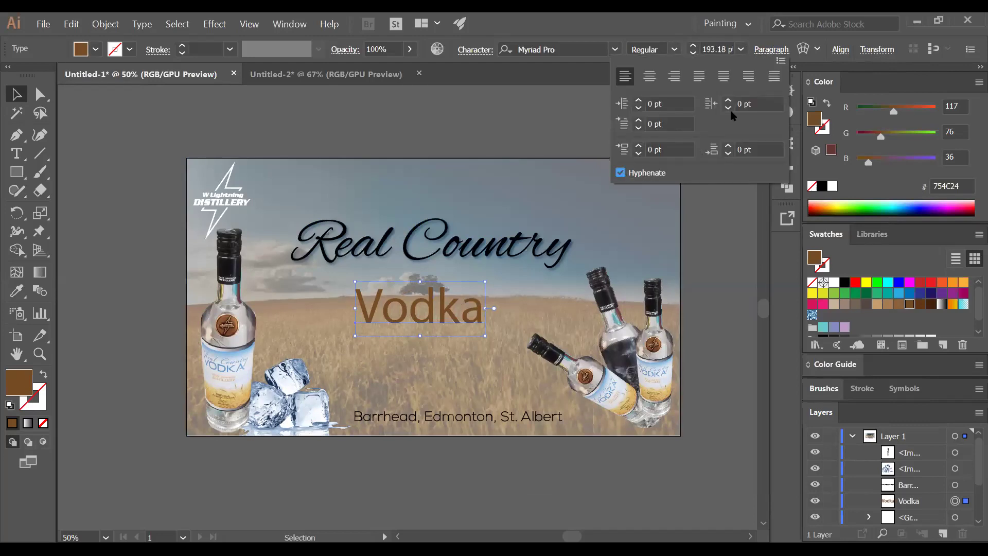
{"action": "left_click", "coordinate": [770, 50]}
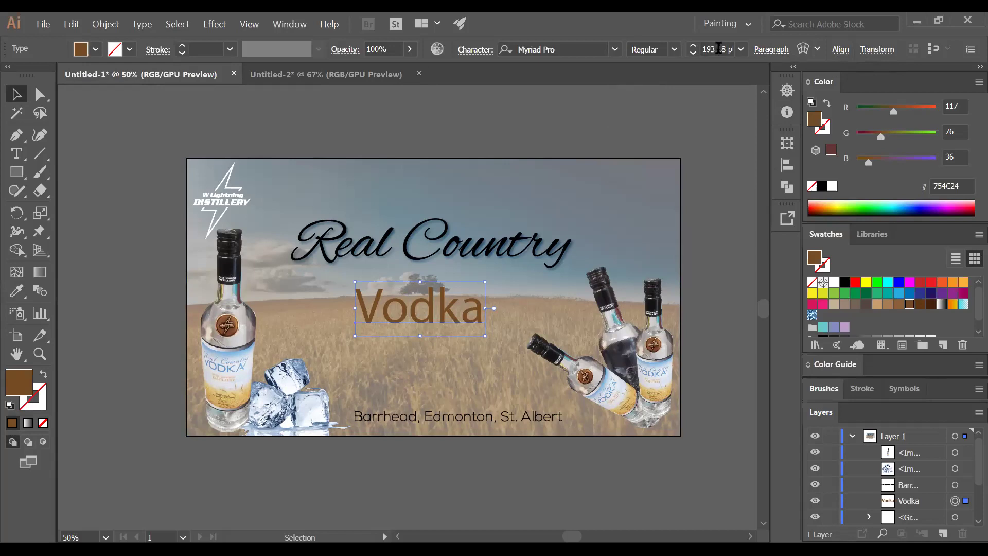
- Apply the All Caps character style to the word Vodka and deselect it
{"action": "left_click", "coordinate": [475, 50]}
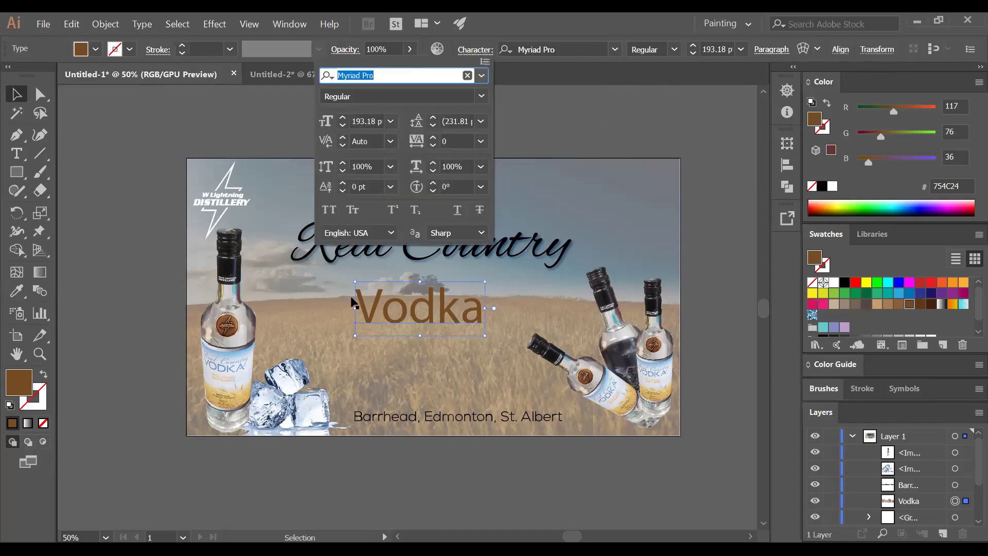
{"action": "left_click", "coordinate": [329, 210]}
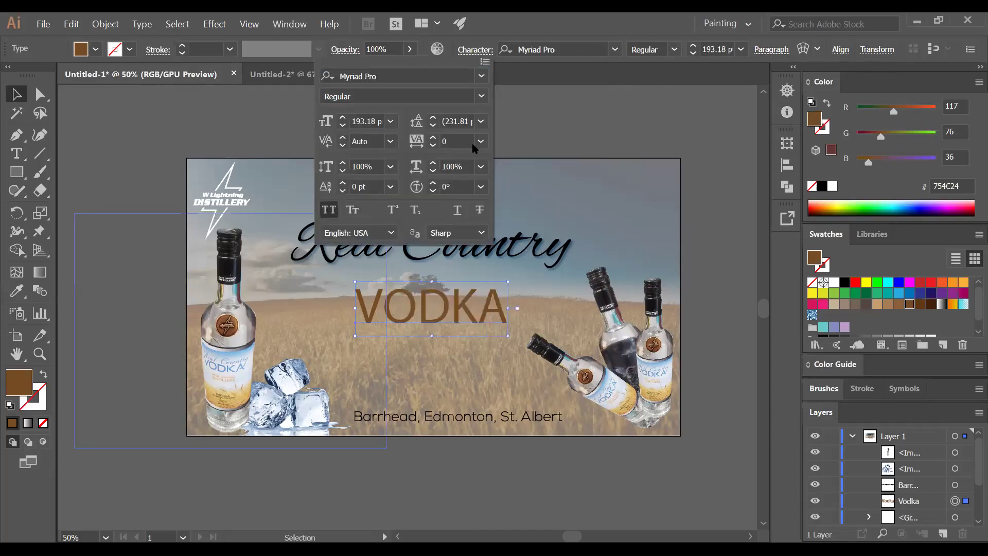
{"action": "left_click", "coordinate": [430, 332]}
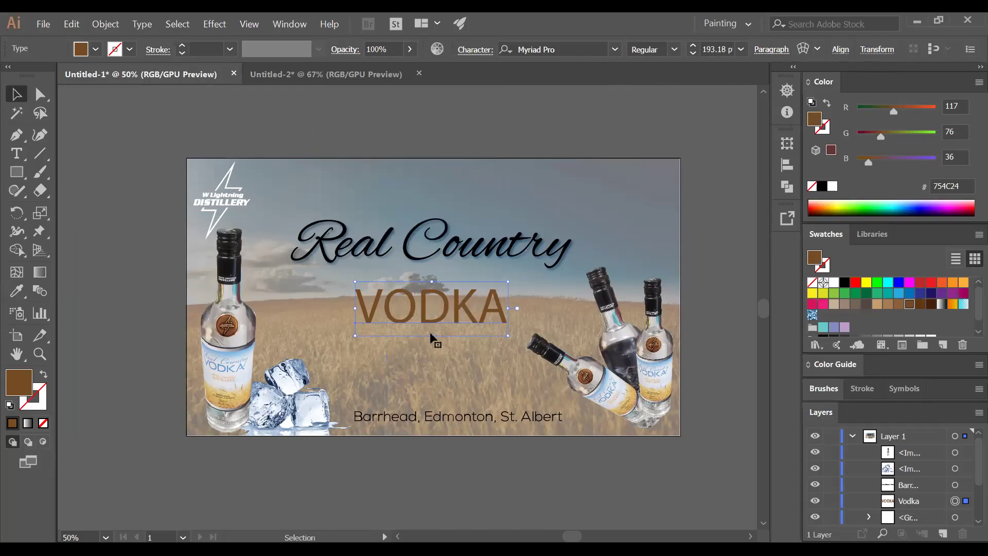
{"action": "left_click", "coordinate": [507, 130]}
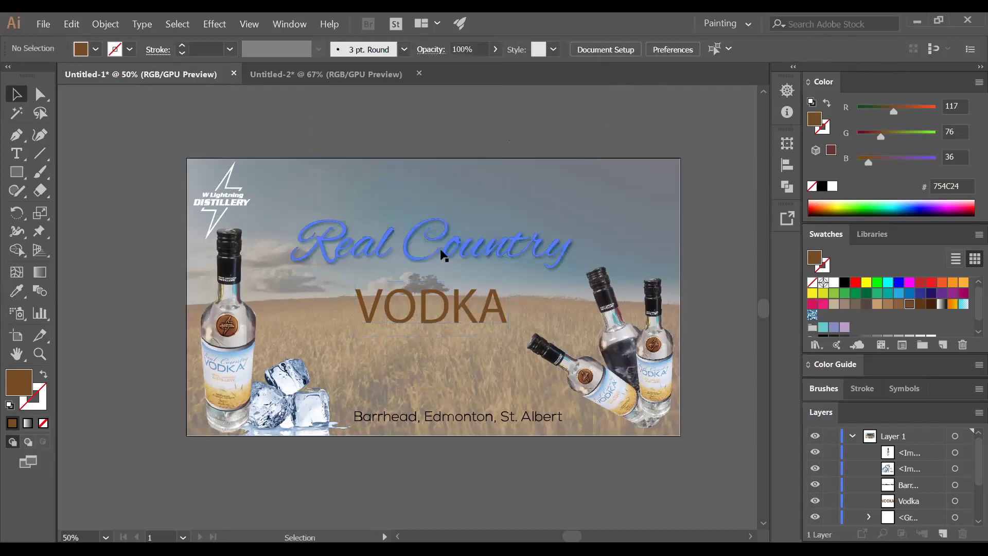
- Select Real Country and VODKA together, try aligning them by their vertical centres, and undo the alignment
{"action": "left_click", "coordinate": [431, 292]}
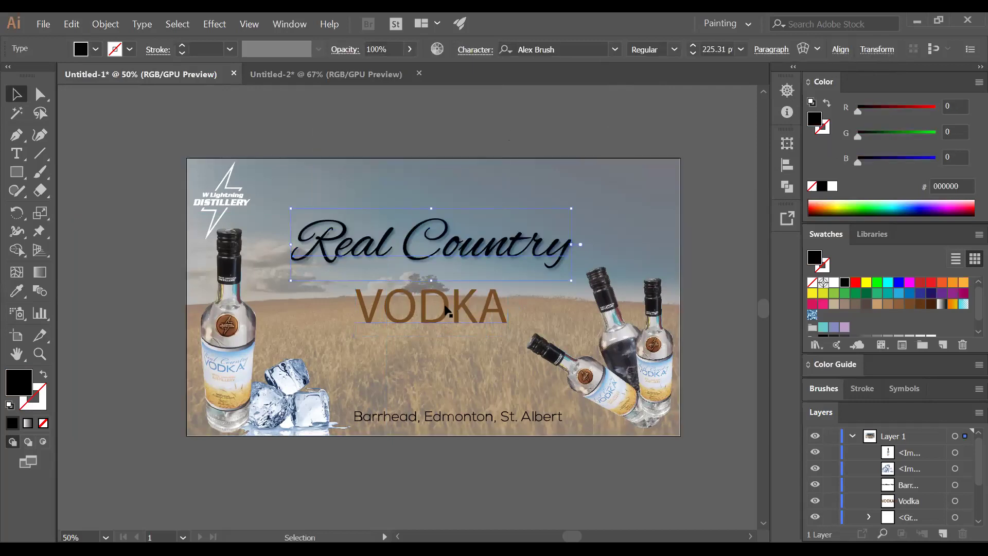
{"action": "left_click", "coordinate": [447, 311], "text": "shift"}
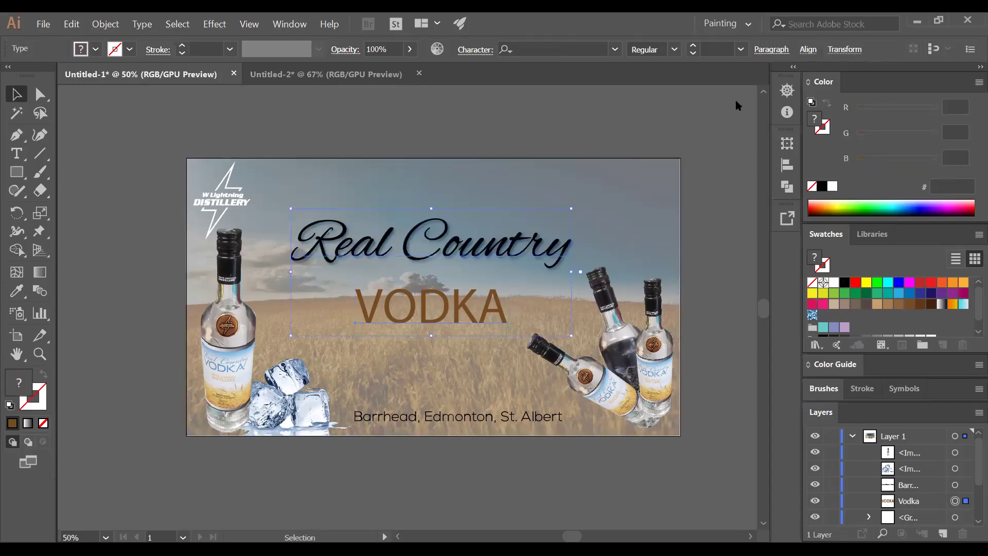
{"action": "left_click", "coordinate": [807, 51]}
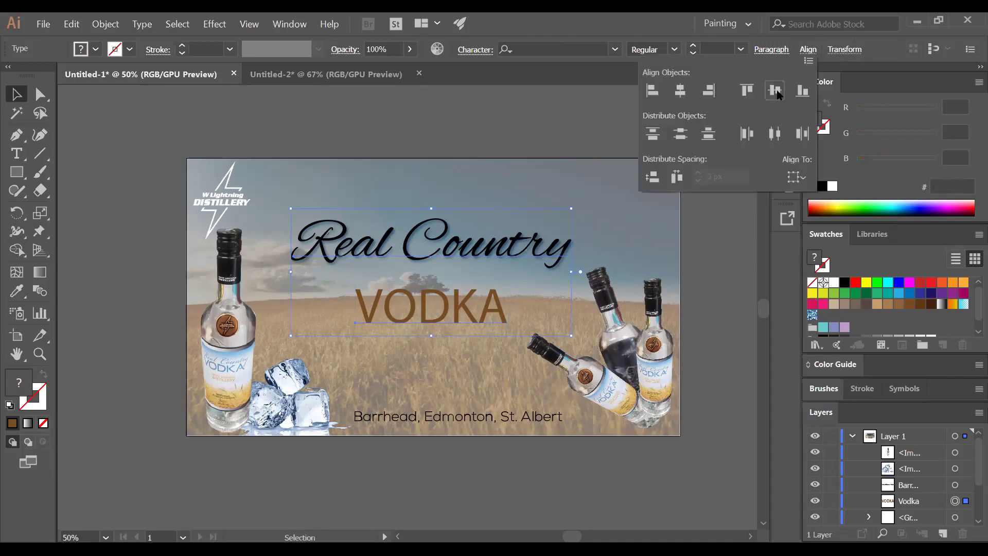
{"action": "left_click", "coordinate": [775, 91]}
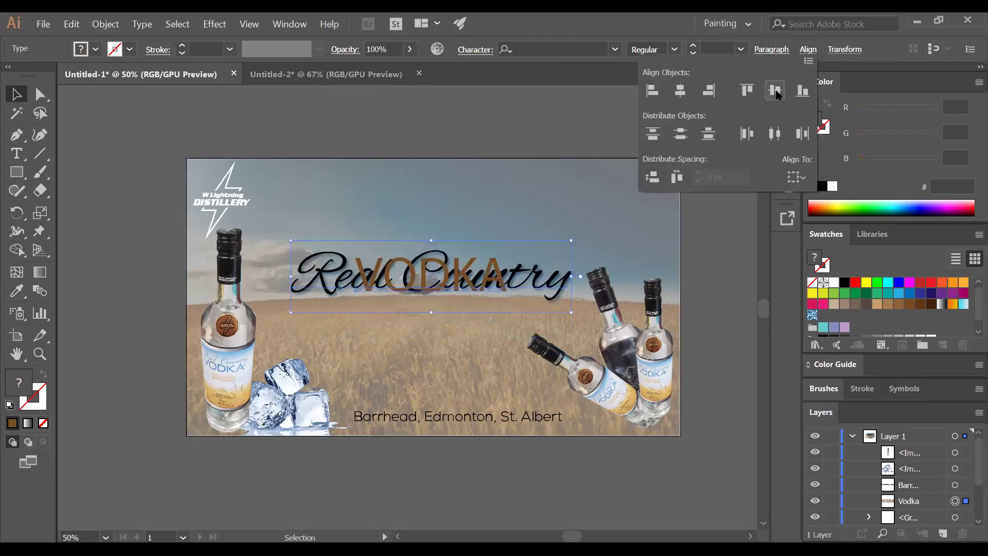
{"action": "key", "text": "ctrl+z"}
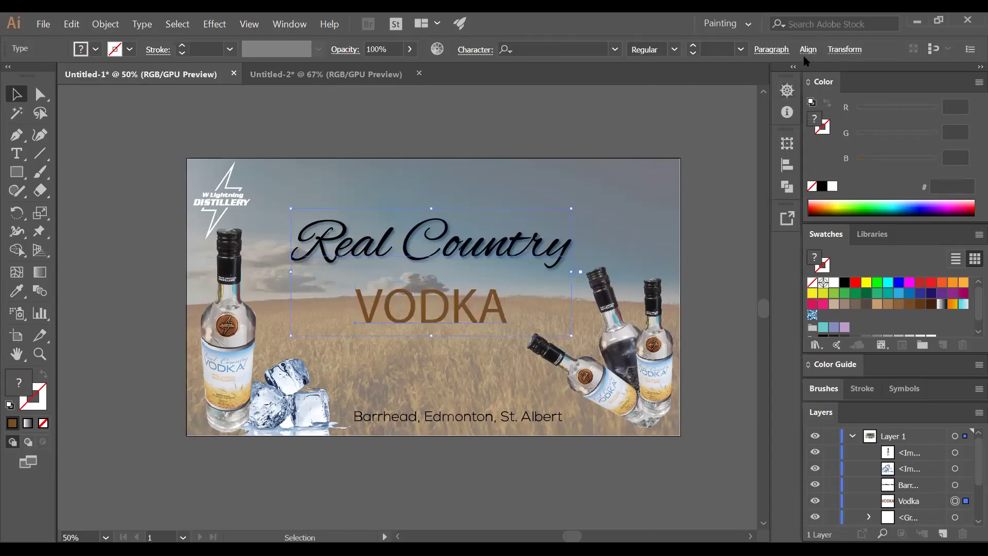
- Align Real Country and VODKA by their horizontal centres and deselect them
{"action": "left_click", "coordinate": [808, 50]}
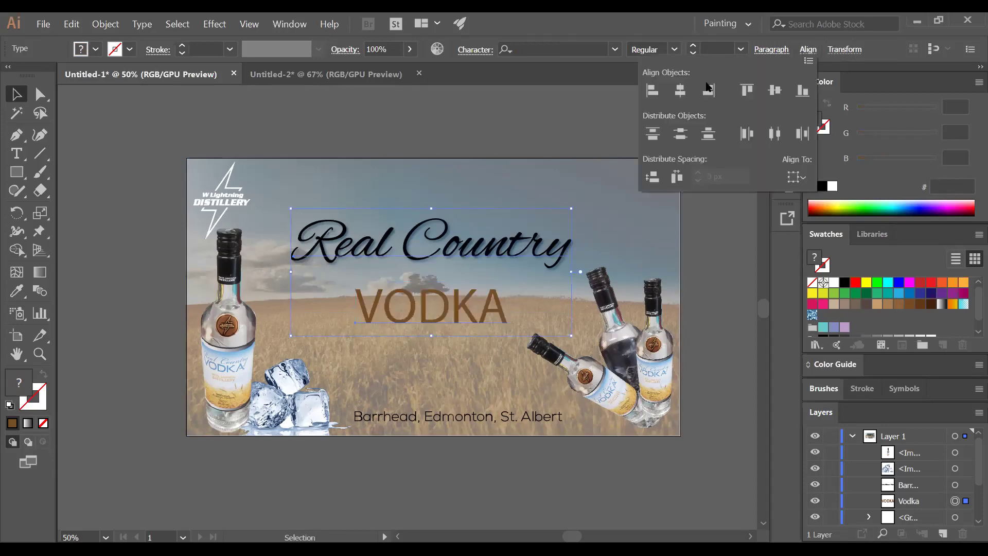
{"action": "left_click", "coordinate": [675, 92]}
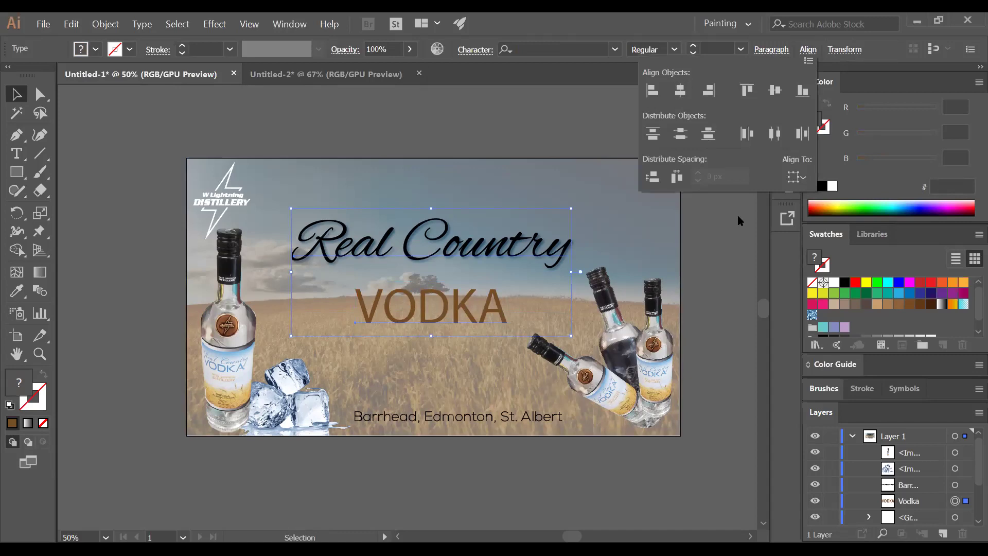
{"action": "left_click", "coordinate": [739, 193]}
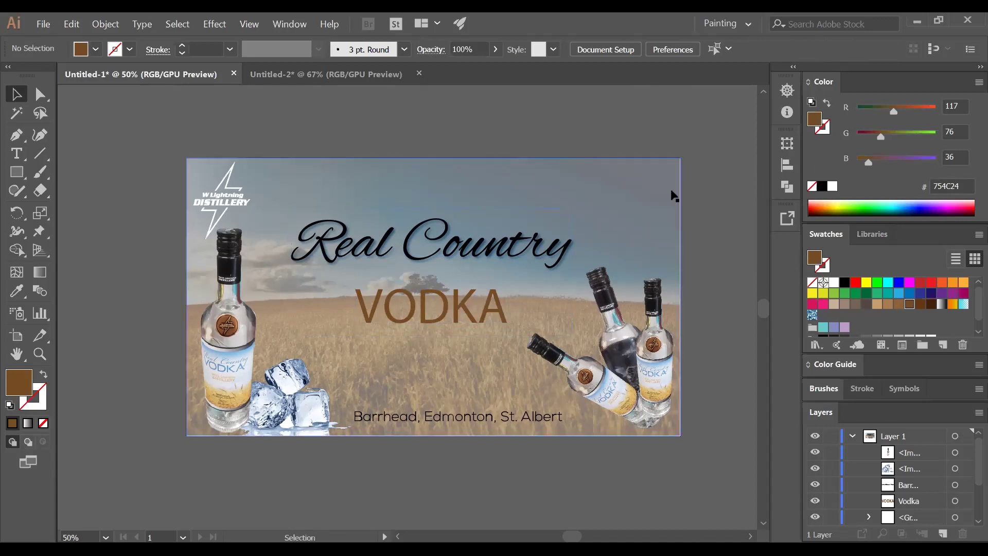
- Open the banner in Save for Web and set the preview zoom to 65%
{"action": "left_click", "coordinate": [43, 23]}
{"action": "mouse_move", "coordinate": [199, 227]}
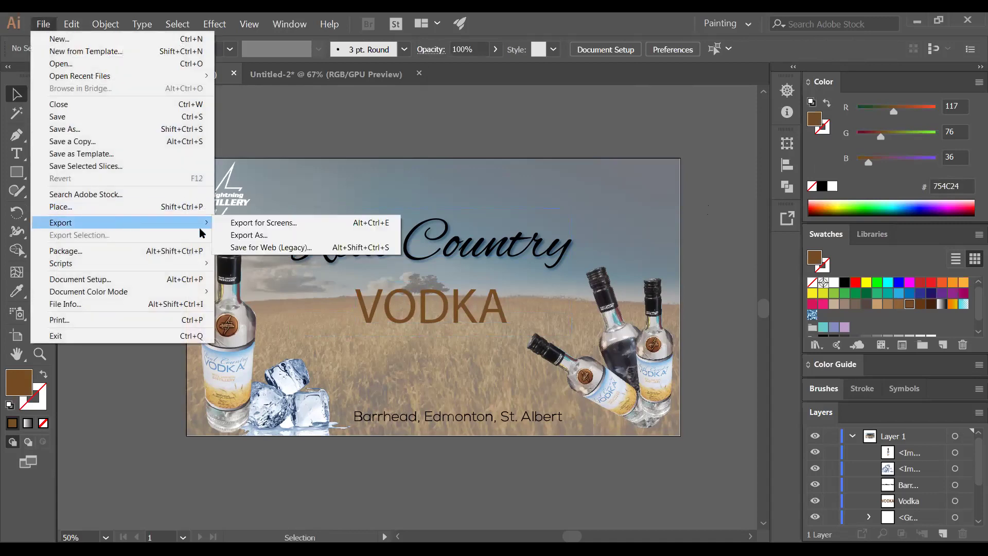
{"action": "left_click", "coordinate": [277, 248]}
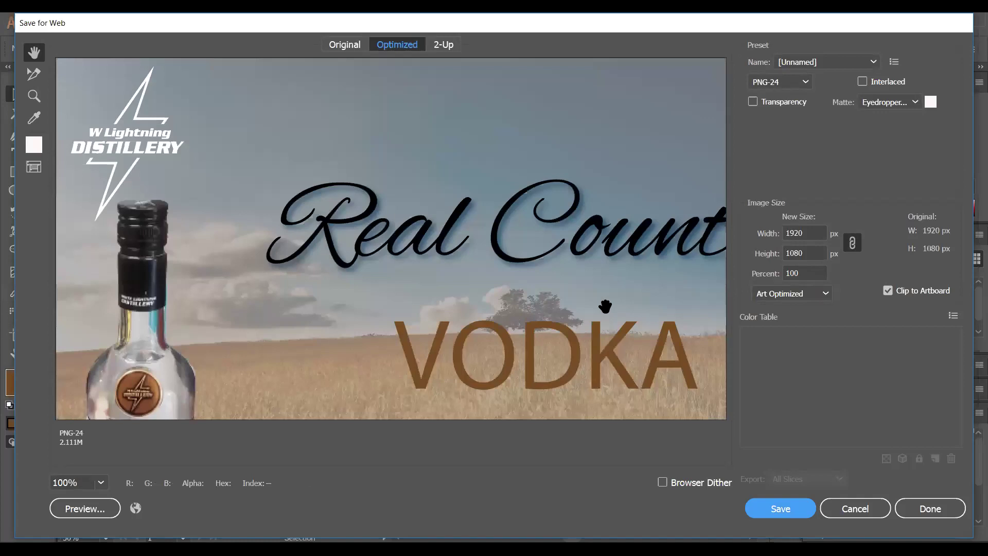
{"action": "left_click", "coordinate": [96, 482]}
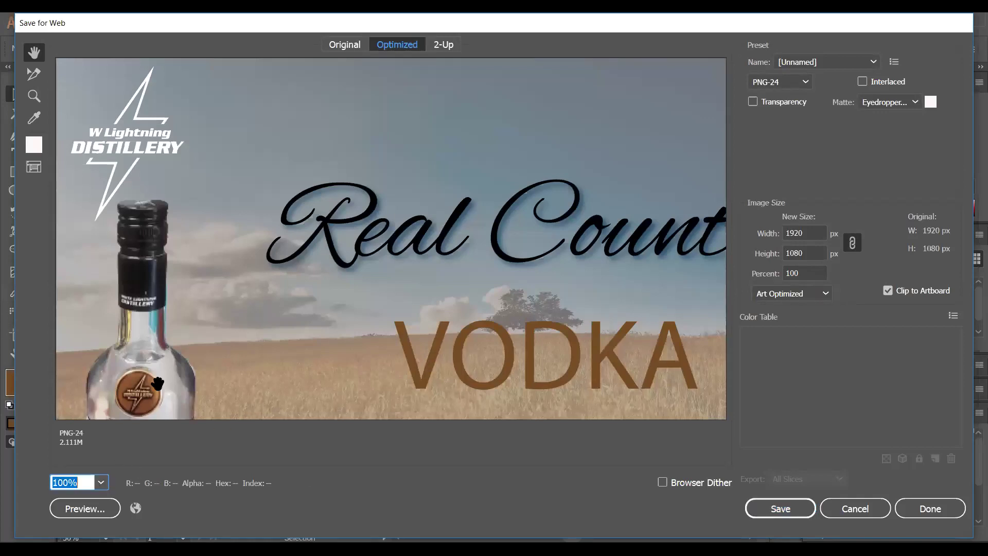
{"action": "type", "text": "65"}
{"action": "key", "text": "Return"}
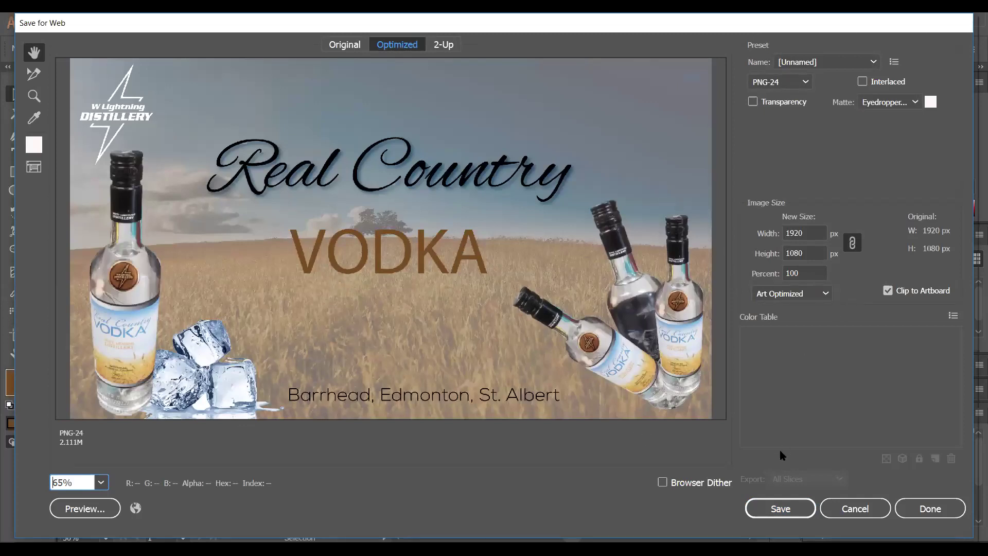
- Save the optimized PNG-24 image of the banner as voka1 in the Home folder
{"action": "left_click", "coordinate": [778, 514]}
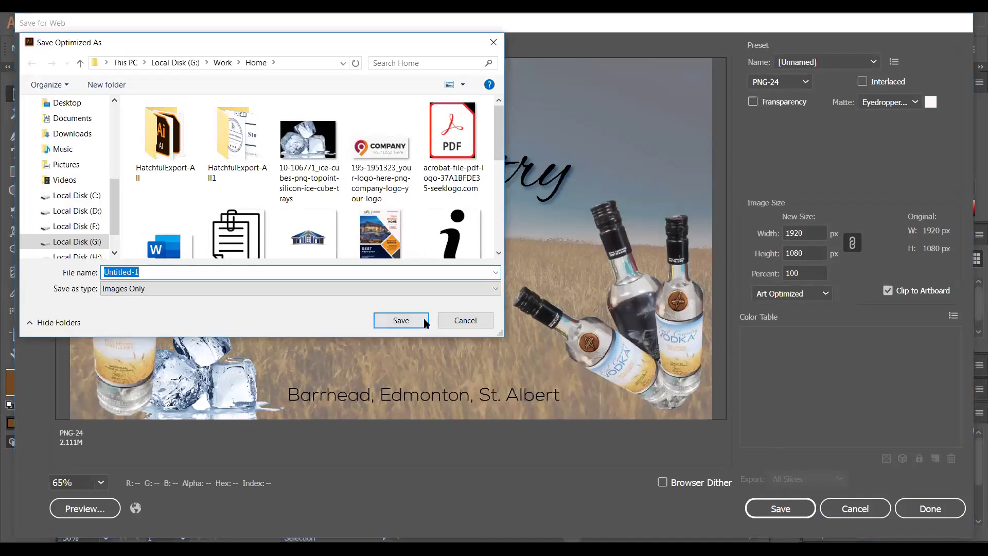
{"action": "type", "text": "voka1"}
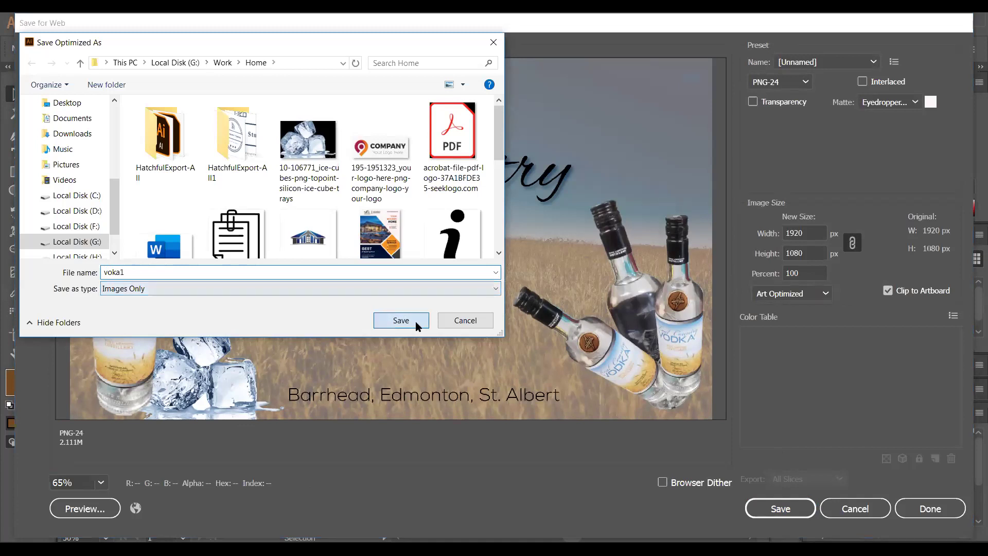
{"action": "key", "text": "Return"}
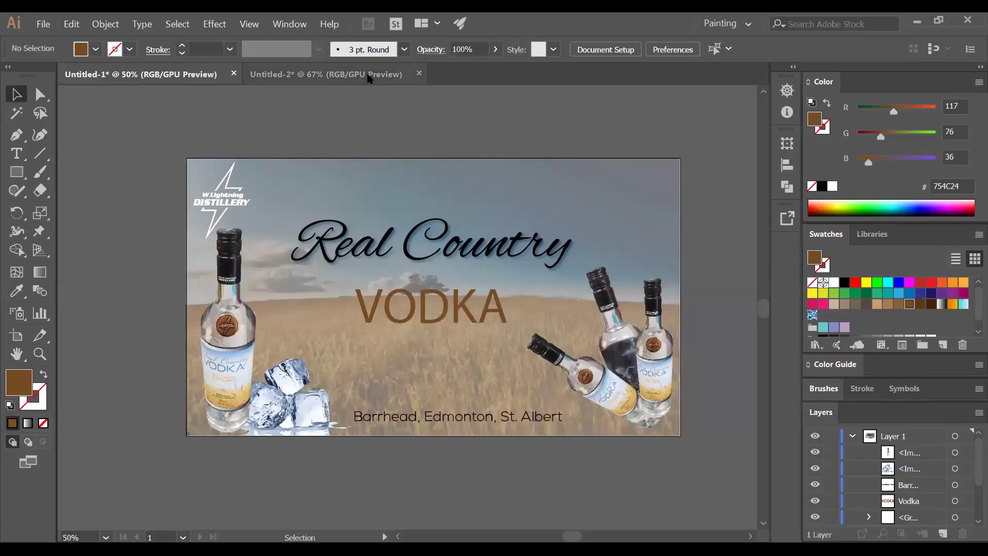
- Close the Untitled-2 bottle document without saving its changes
{"action": "left_click", "coordinate": [382, 81]}
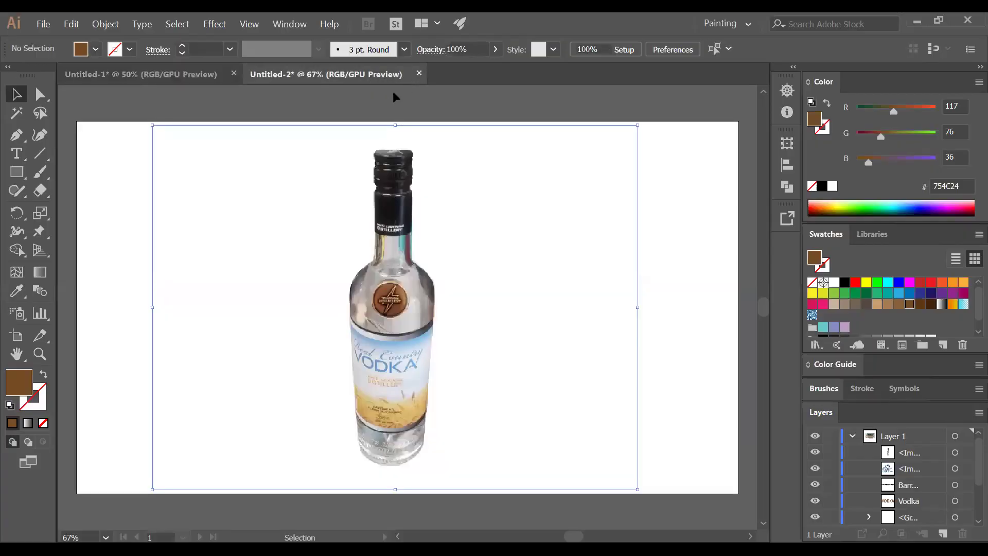
{"action": "key", "text": "ctrl+w"}
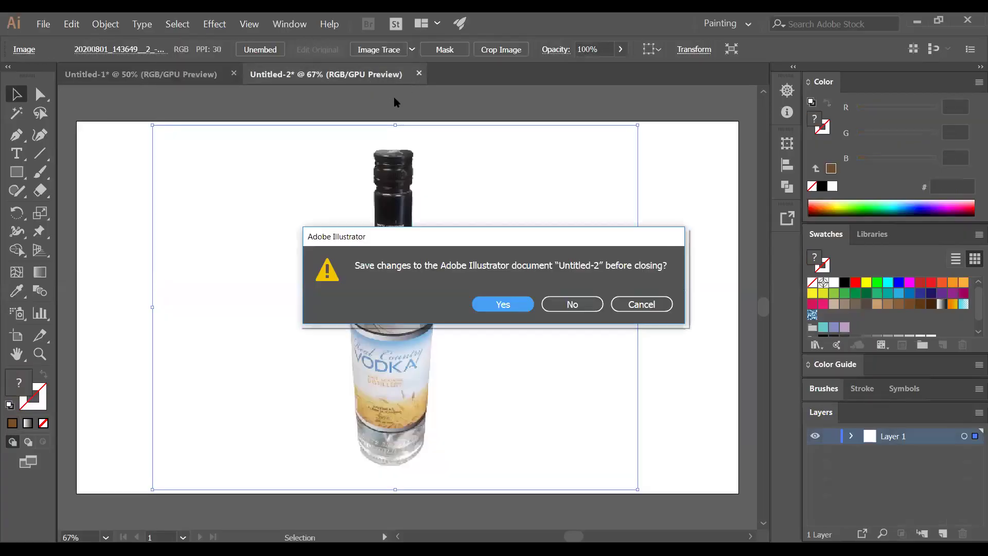
{"action": "left_click", "coordinate": [569, 304]}
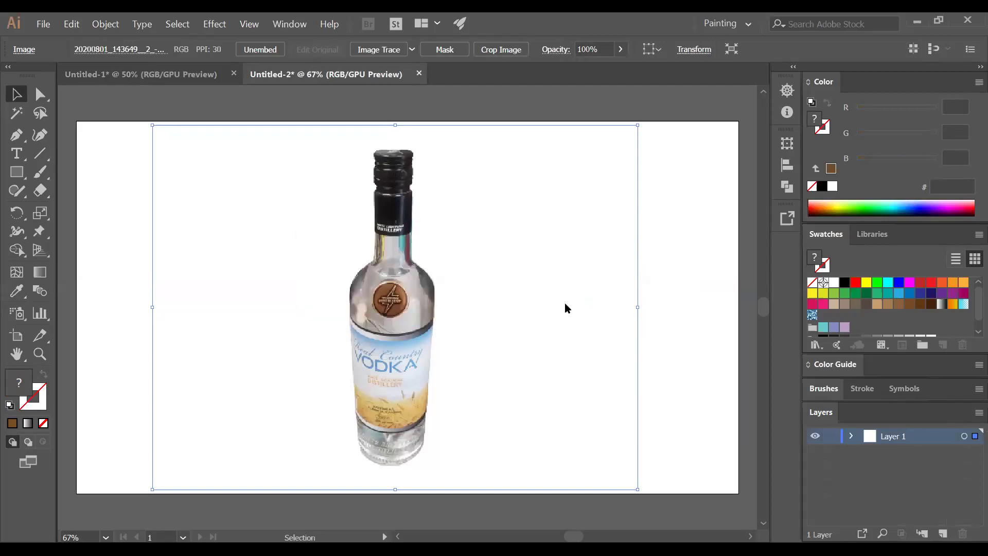
- Open the image images (2).jpg from New folder (6) on the Desktop
{"action": "left_click", "coordinate": [44, 24]}
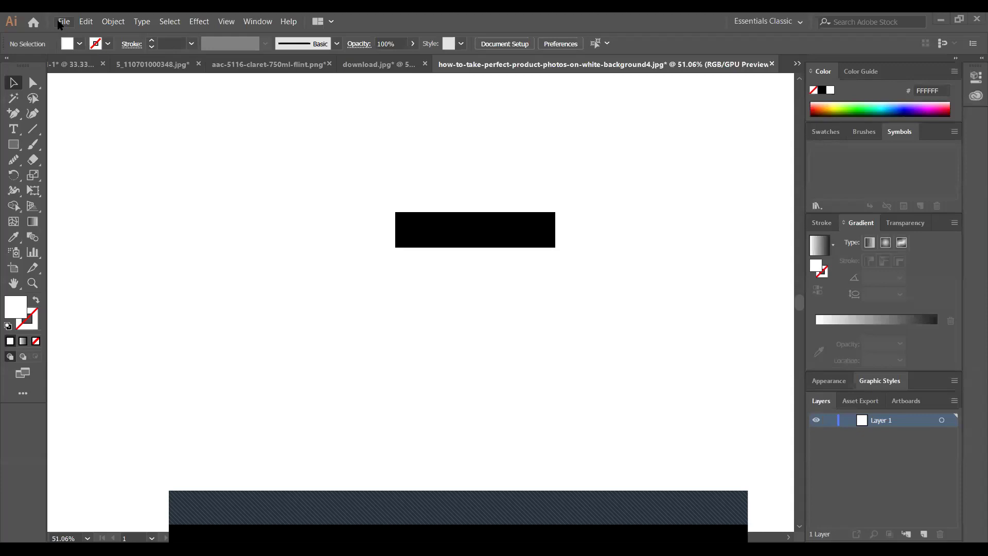
{"action": "left_click", "coordinate": [62, 22]}
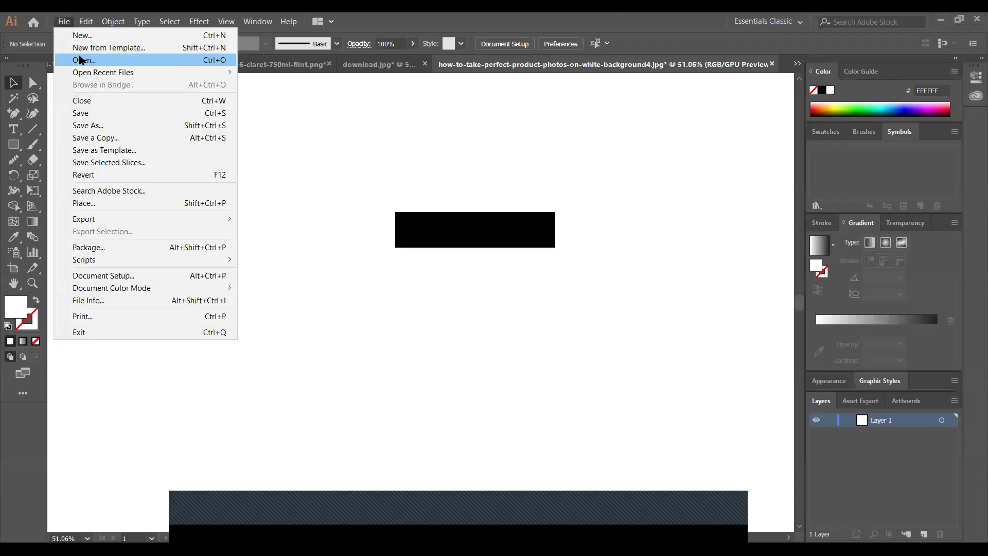
{"action": "left_click", "coordinate": [82, 60]}
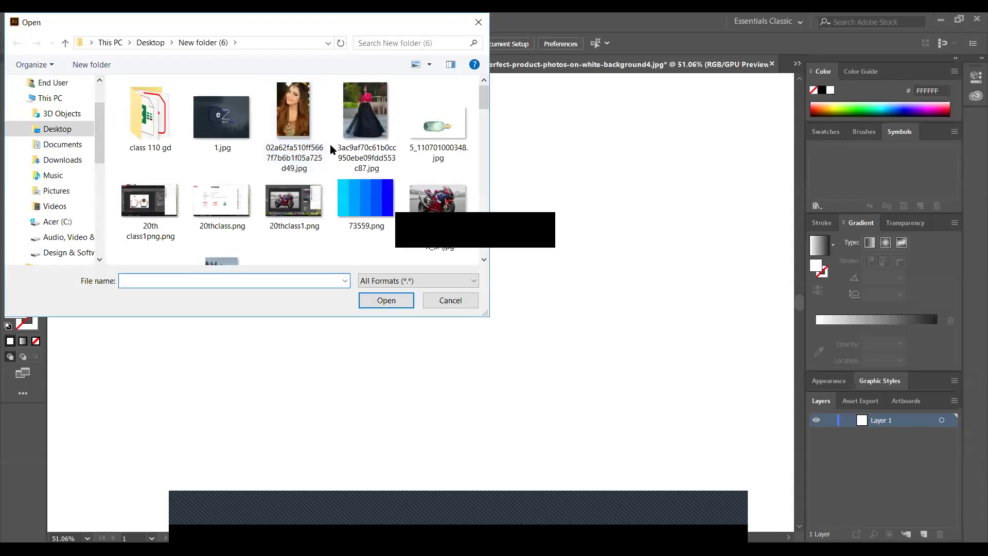
{"action": "scroll", "coordinate": [331, 148], "scroll_direction": "down", "scroll_amount": 2}
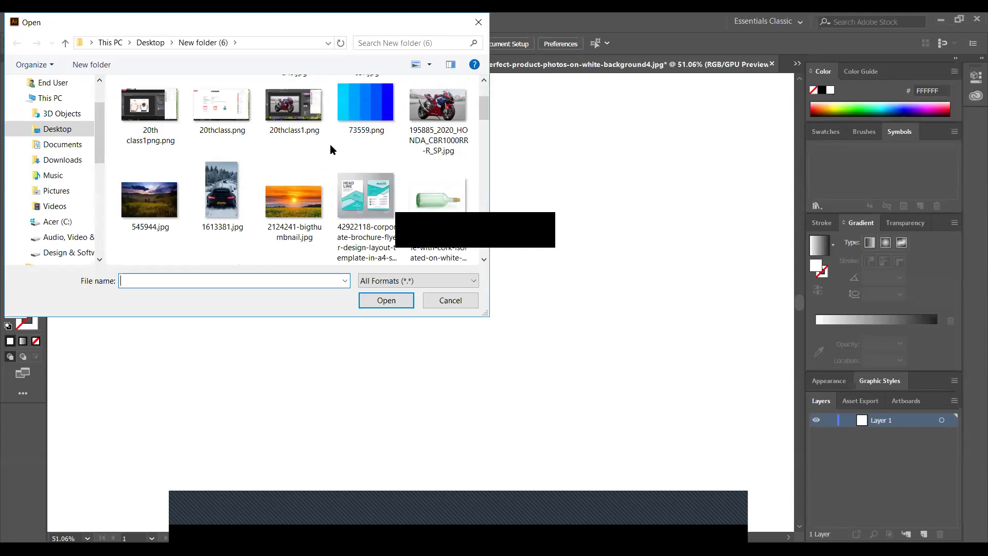
{"action": "scroll", "coordinate": [331, 149], "scroll_direction": "down", "scroll_amount": 3}
{"action": "scroll", "coordinate": [331, 148], "scroll_direction": "down", "scroll_amount": 1}
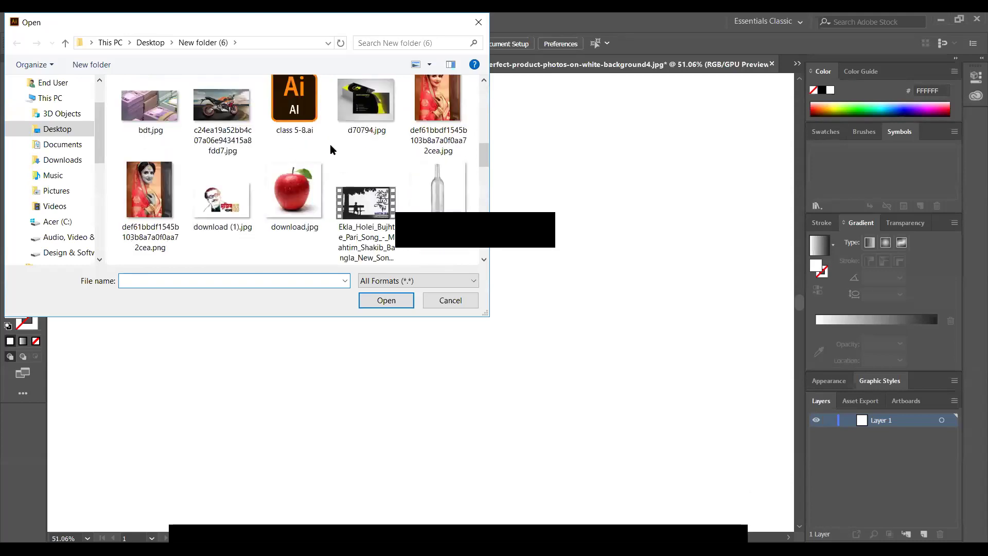
{"action": "scroll", "coordinate": [329, 144], "scroll_direction": "down", "scroll_amount": 2}
{"action": "scroll", "coordinate": [329, 144], "scroll_direction": "up", "scroll_amount": 1}
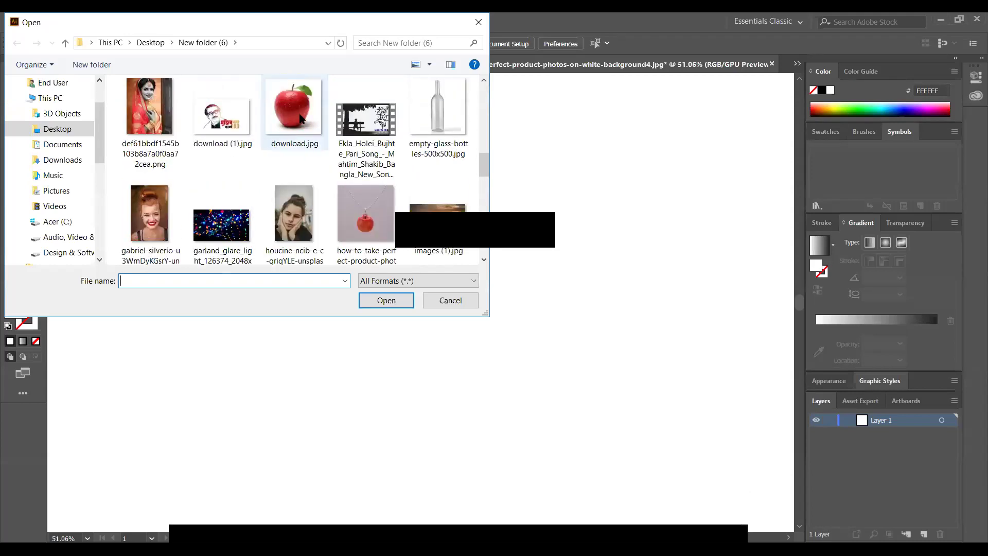
{"action": "scroll", "coordinate": [342, 170], "scroll_direction": "down", "scroll_amount": 1}
{"action": "scroll", "coordinate": [341, 180], "scroll_direction": "down", "scroll_amount": 4}
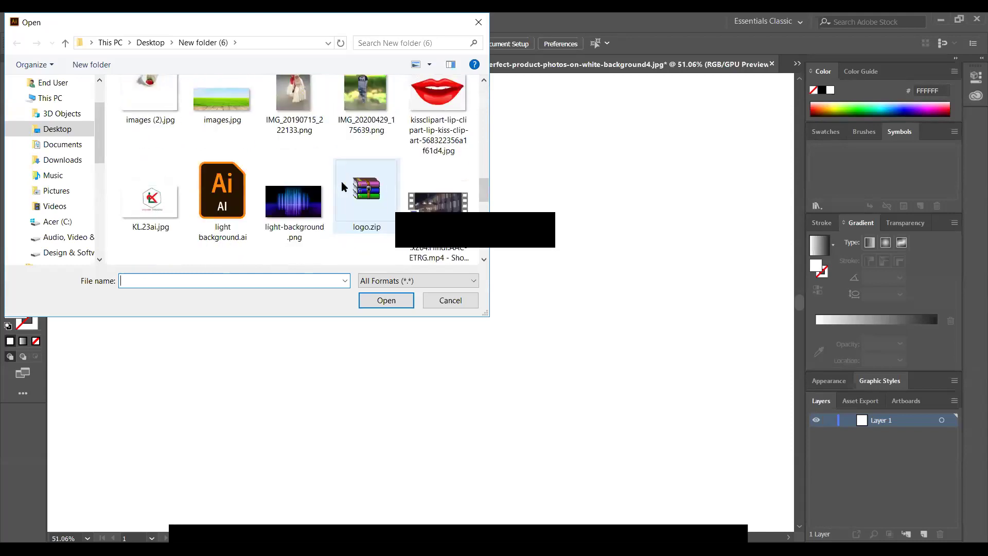
{"action": "scroll", "coordinate": [341, 181], "scroll_direction": "up", "scroll_amount": 1}
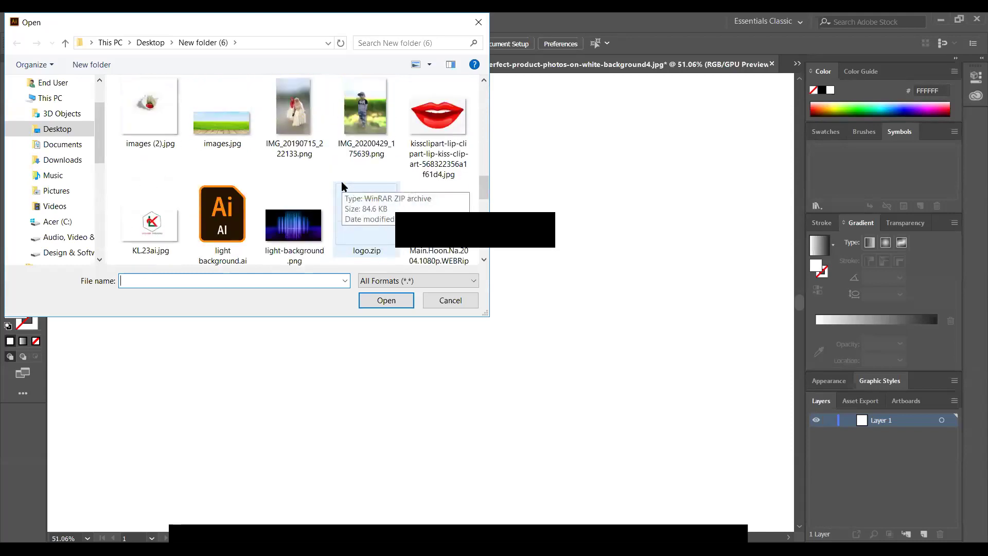
{"action": "left_click", "coordinate": [131, 98]}
{"action": "left_click", "coordinate": [400, 302]}
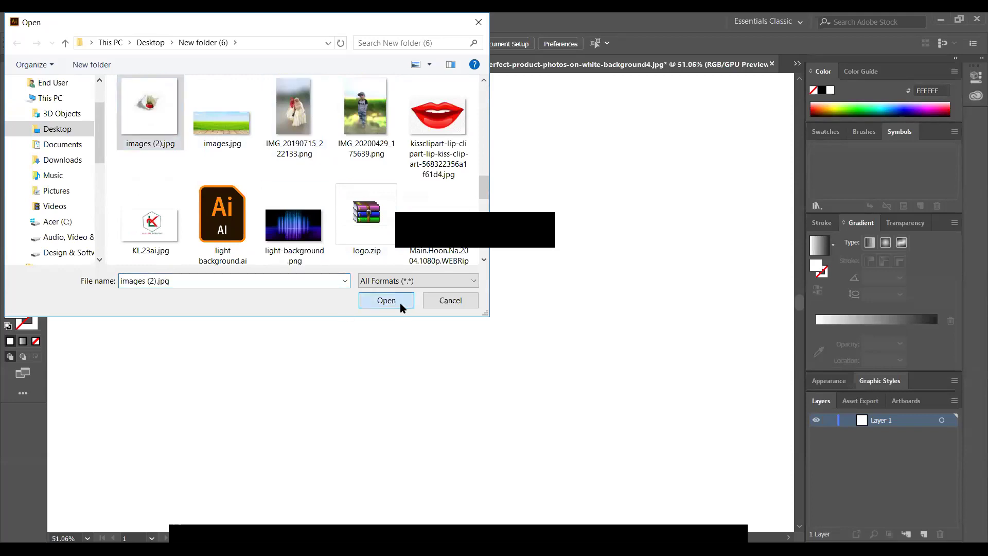
- Reposition the opened image on the artboard and stretch it larger, taller than it is wide
{"action": "left_click_drag", "start_coordinate": [419, 304], "coordinate": [365, 264]}
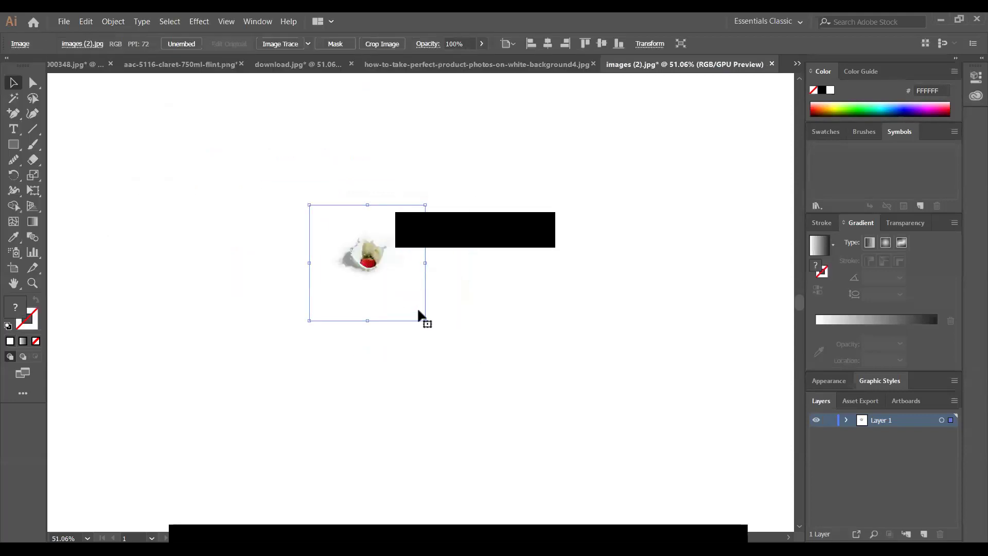
{"action": "left_click_drag", "start_coordinate": [426, 322], "coordinate": [498, 417]}
{"action": "left_click_drag", "start_coordinate": [433, 347], "coordinate": [409, 324]}
- Draw a large rectangle covering the whole image and fill it with bright green 5BFF2A
{"action": "left_click", "coordinate": [13, 145]}
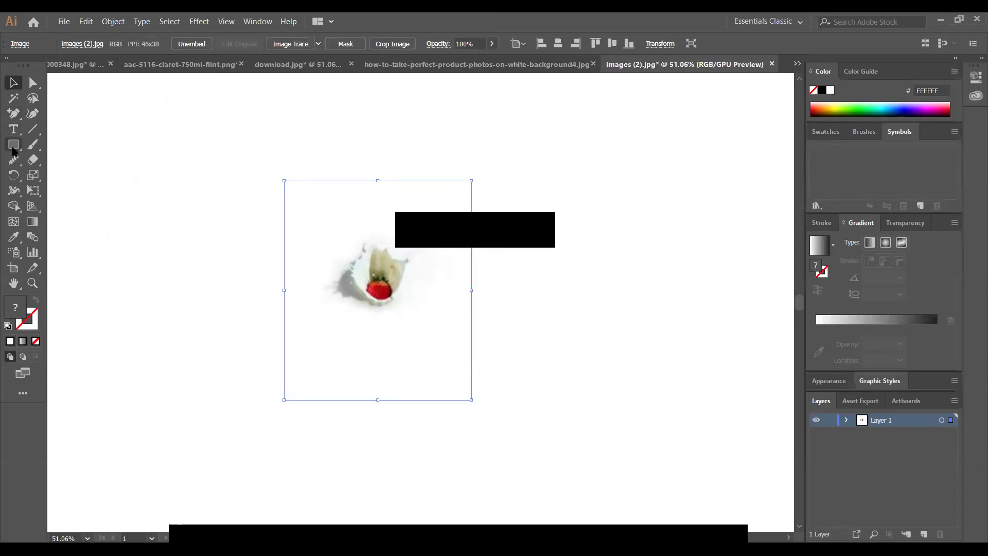
{"action": "mouse_move", "coordinate": [161, 132]}
{"action": "left_mouse_down"}
{"action": "mouse_move", "coordinate": [450, 362]}
{"action": "mouse_move", "coordinate": [663, 453]}
{"action": "left_mouse_up"}
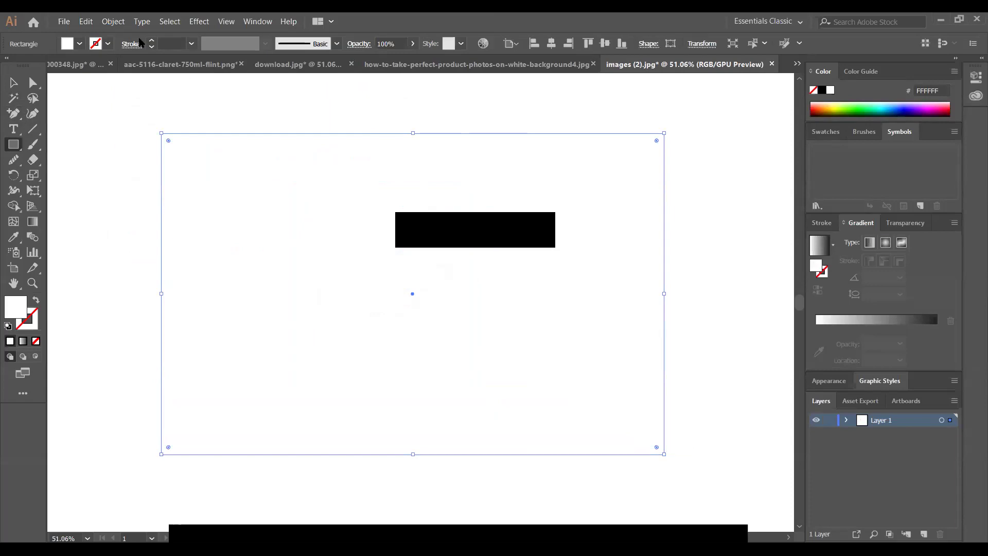
{"action": "left_click", "coordinate": [80, 45]}
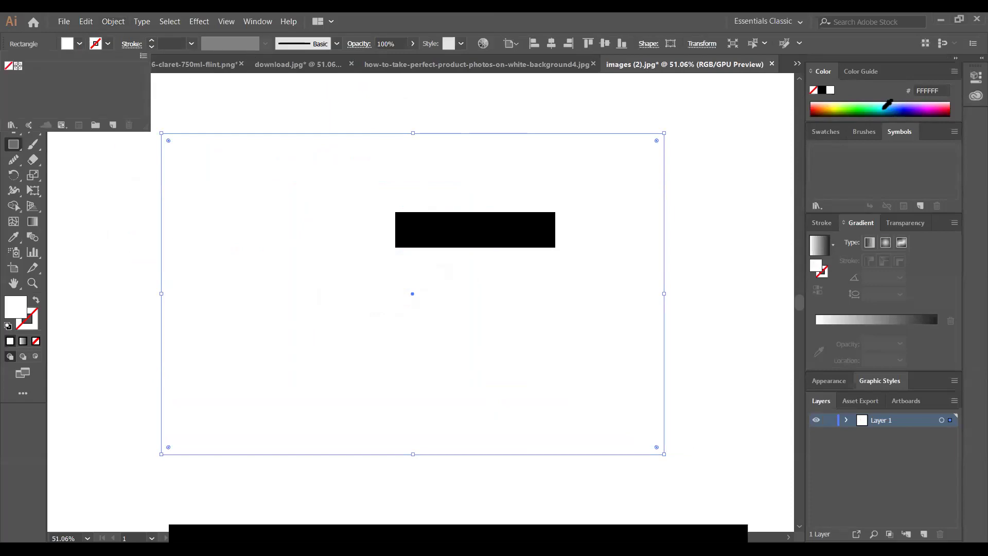
{"action": "left_click", "coordinate": [855, 105]}
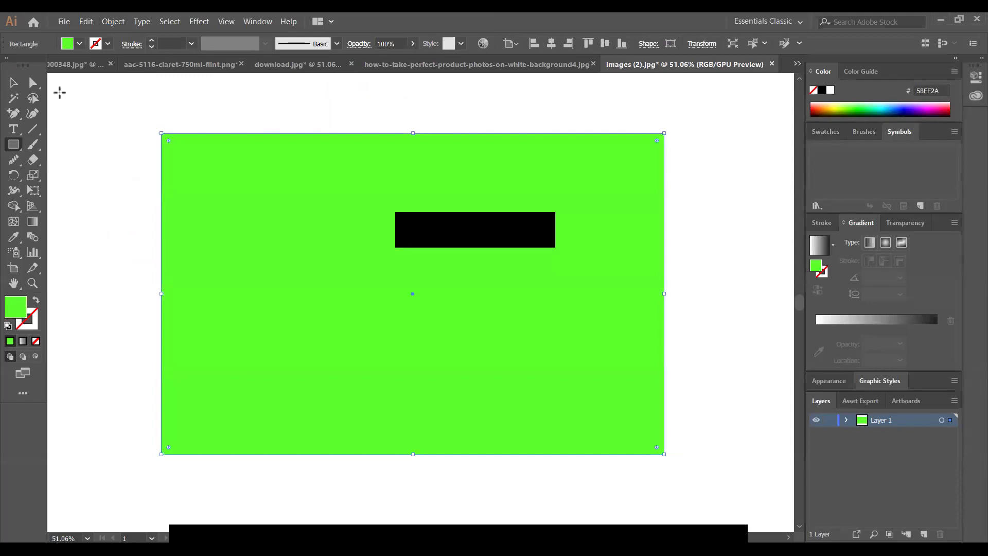
- Send the green rectangle to the back, behind the image, and deselect it
{"action": "left_click", "coordinate": [14, 83]}
{"action": "right_click", "coordinate": [325, 215]}
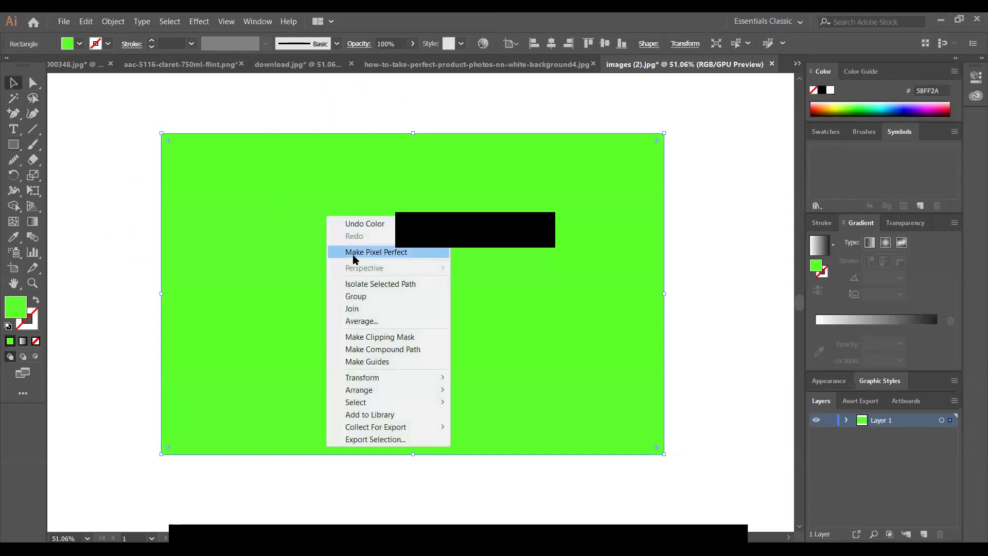
{"action": "mouse_move", "coordinate": [380, 395]}
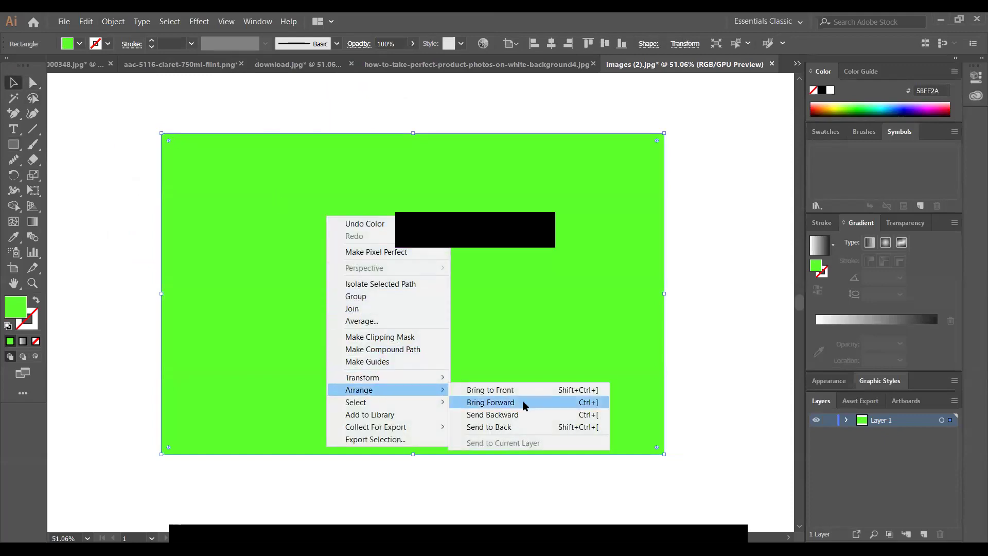
{"action": "left_click", "coordinate": [532, 430]}
{"action": "left_click", "coordinate": [430, 480]}
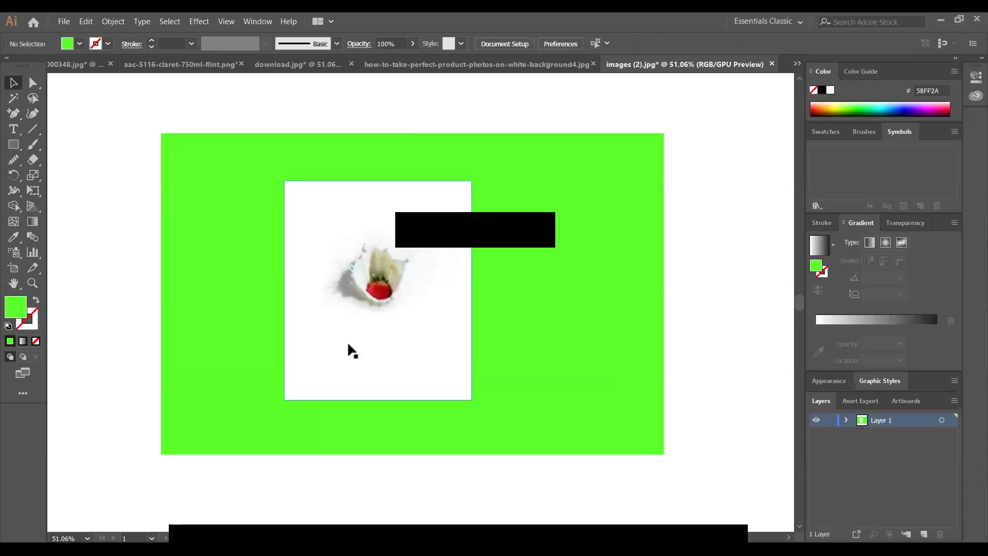
{"action": "left_click", "coordinate": [362, 282]}
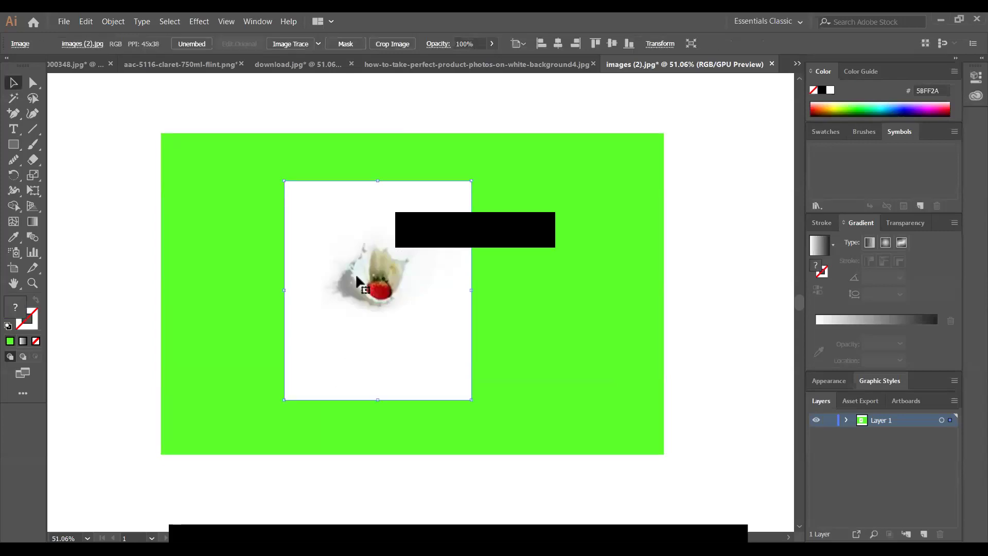
{"action": "left_click", "coordinate": [264, 21]}
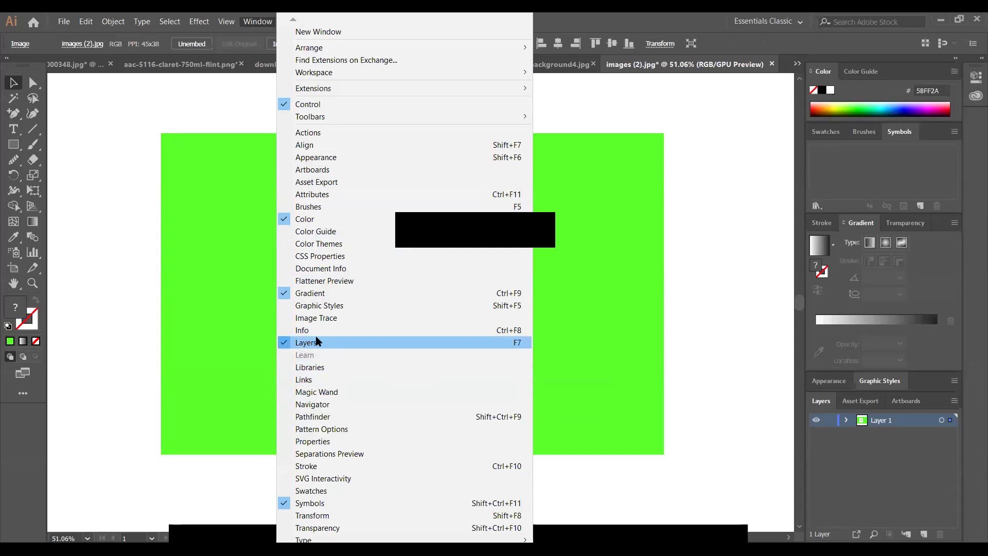
{"action": "left_click", "coordinate": [316, 318]}
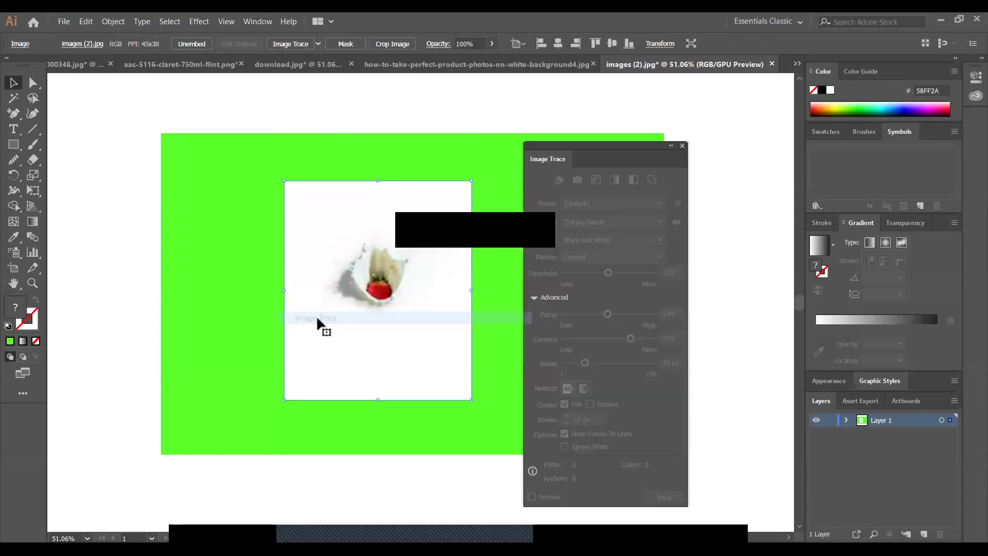
{"action": "left_click", "coordinate": [534, 298]}
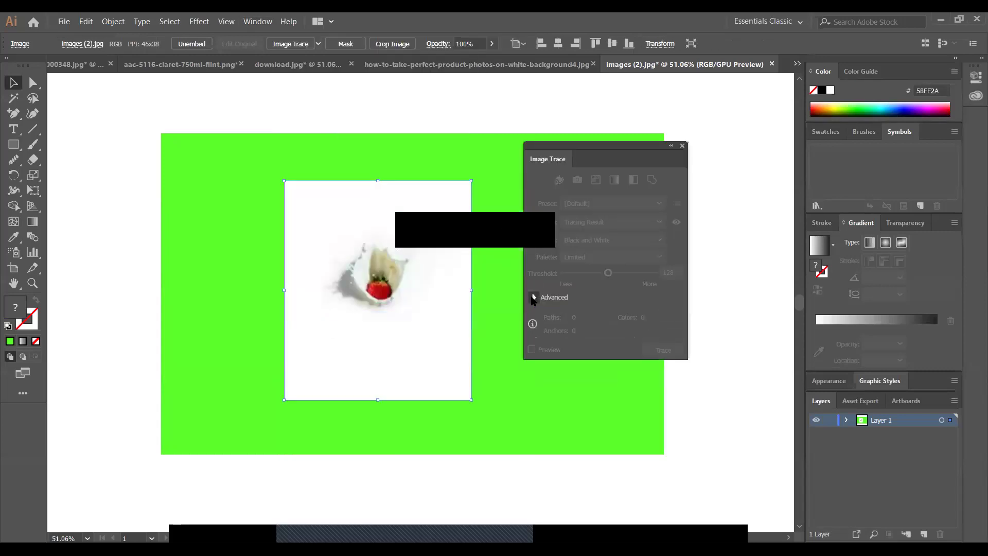
{"action": "left_click_drag", "start_coordinate": [608, 149], "coordinate": [686, 107]}
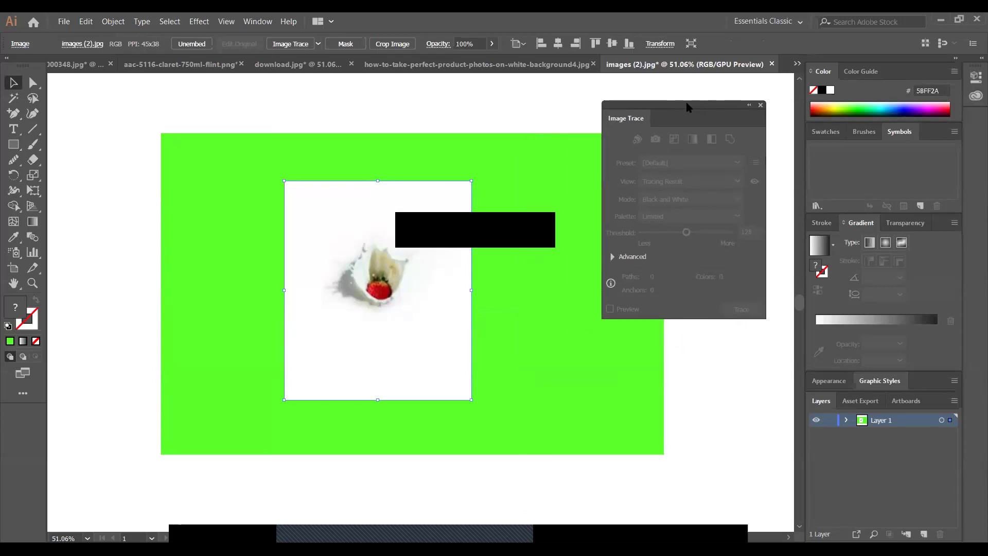
{"action": "left_click", "coordinate": [612, 256]}
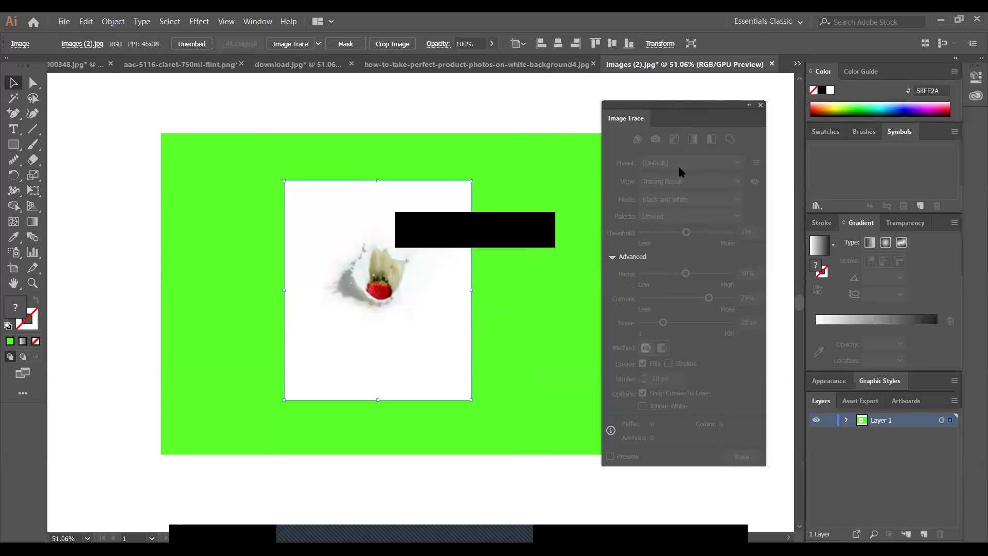
{"action": "double_click", "coordinate": [632, 119]}
{"action": "double_click", "coordinate": [632, 119]}
{"action": "left_click", "coordinate": [504, 299]}
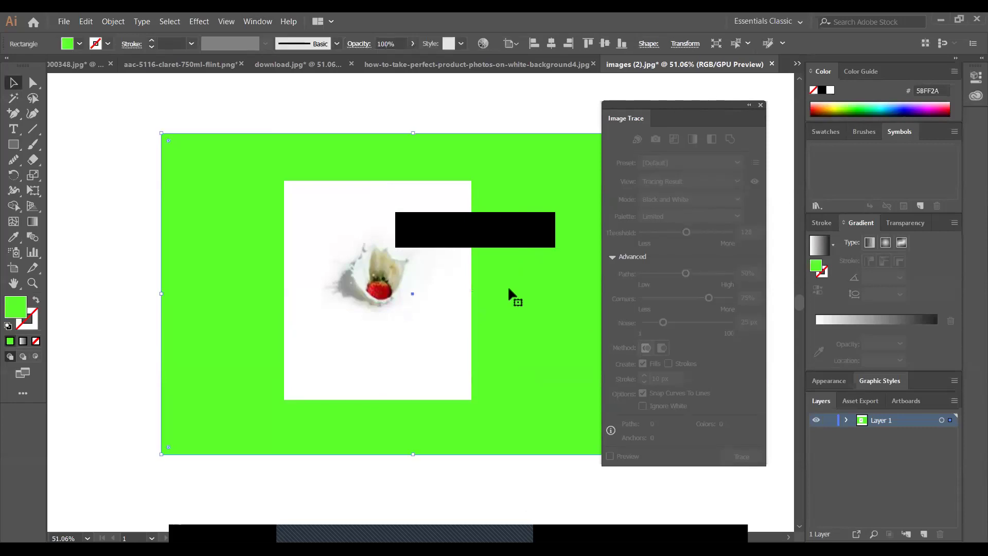
{"action": "left_click", "coordinate": [761, 105]}
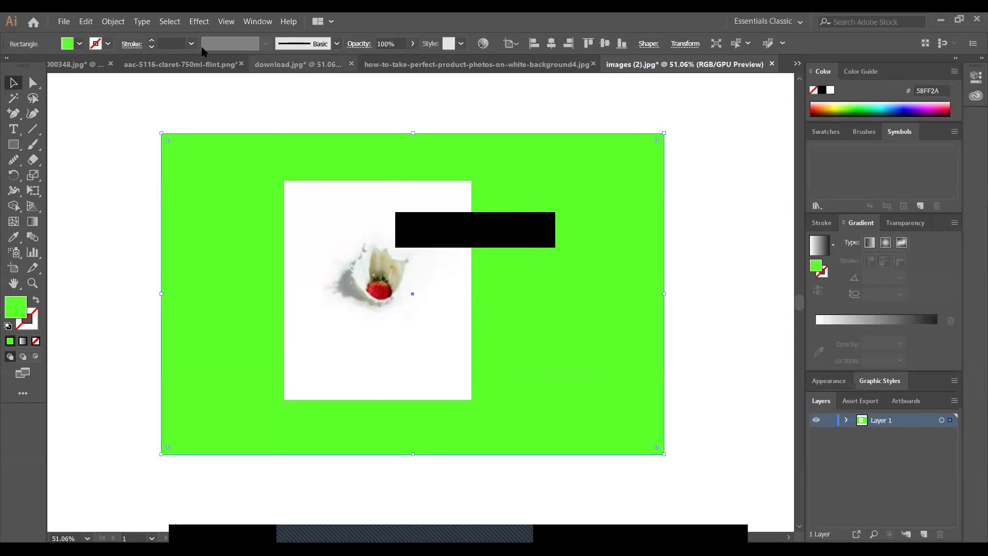
- Show the Image Trace settings with the advanced options expanded, select the image on the green rectangle, and place the settings clear of it
{"action": "left_click", "coordinate": [258, 21]}
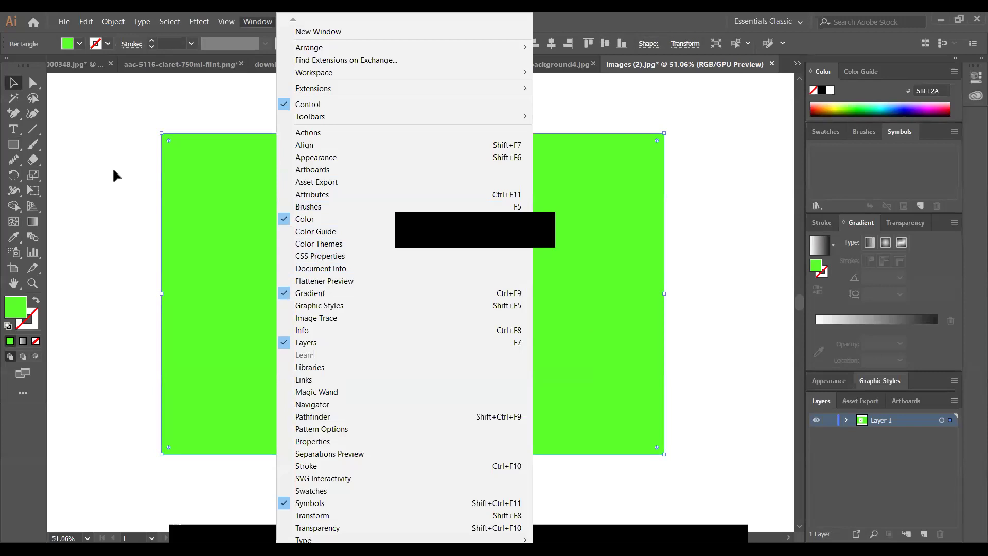
{"action": "left_click", "coordinate": [249, 82]}
{"action": "left_click", "coordinate": [257, 21]}
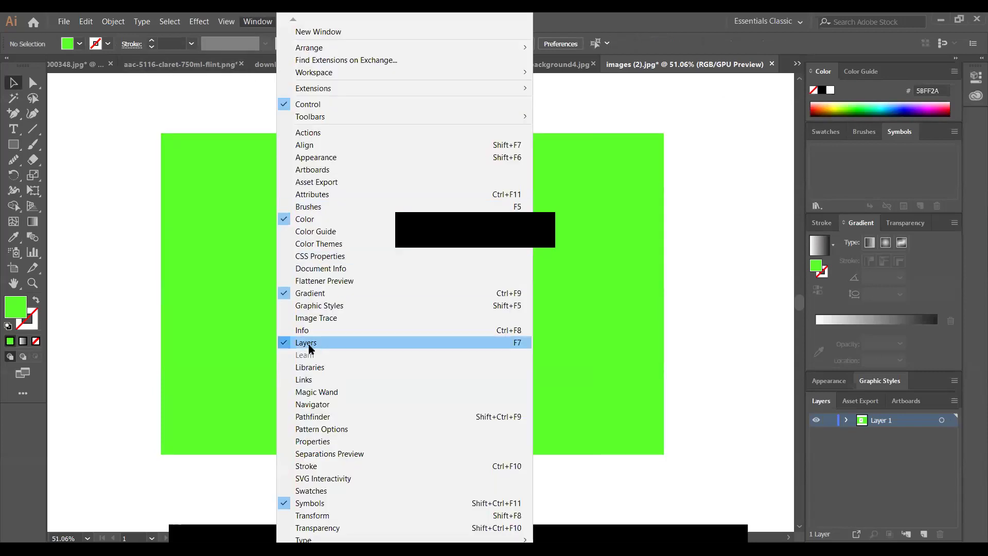
{"action": "left_click", "coordinate": [312, 317]}
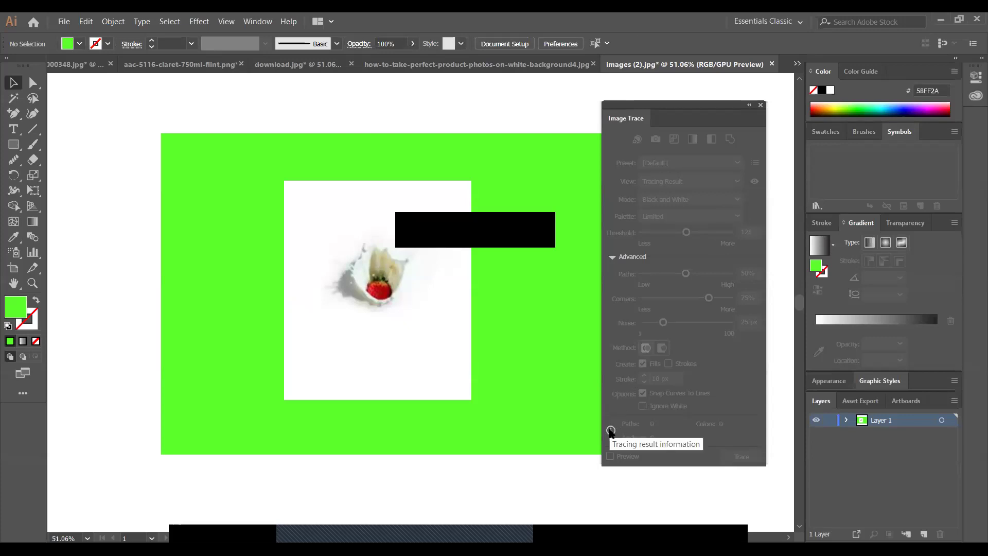
{"action": "left_click", "coordinate": [749, 105]}
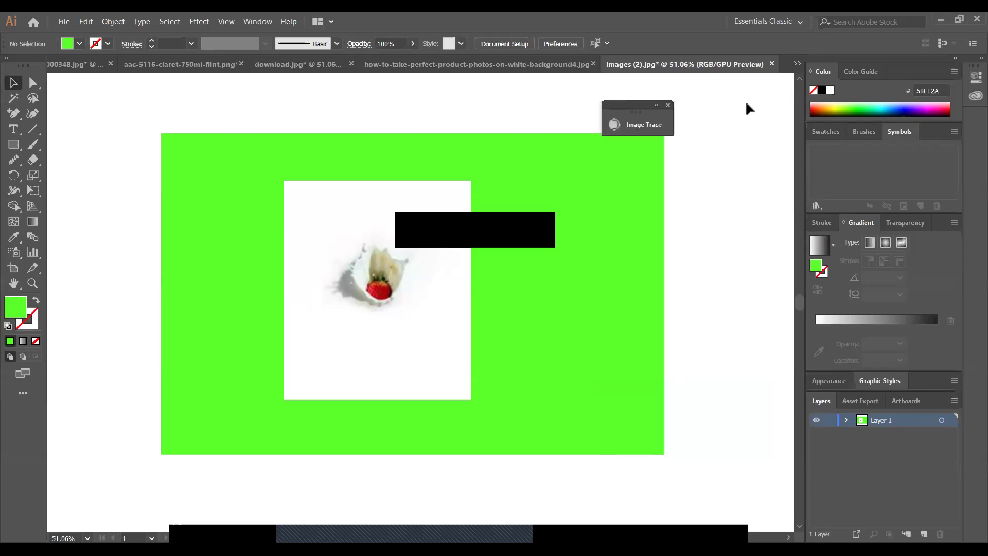
{"action": "left_click", "coordinate": [646, 124]}
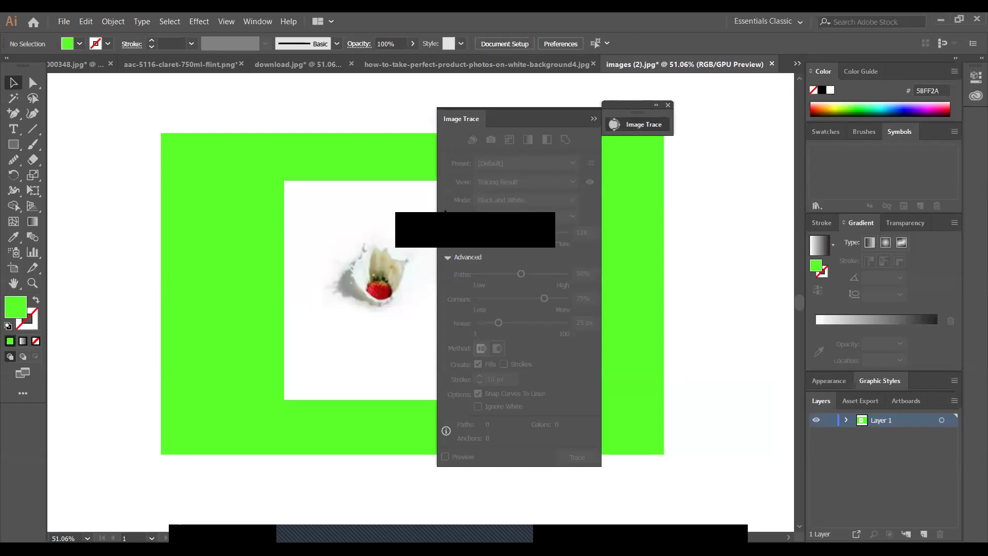
{"action": "left_click", "coordinate": [447, 257]}
{"action": "left_click", "coordinate": [447, 258]}
{"action": "left_click", "coordinate": [402, 328]}
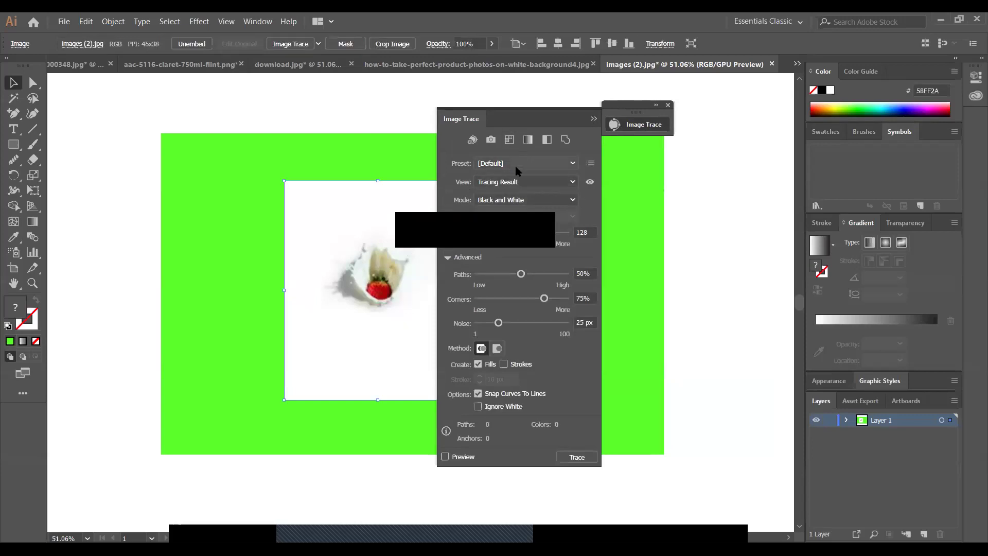
{"action": "left_click_drag", "start_coordinate": [522, 117], "coordinate": [643, 130]}
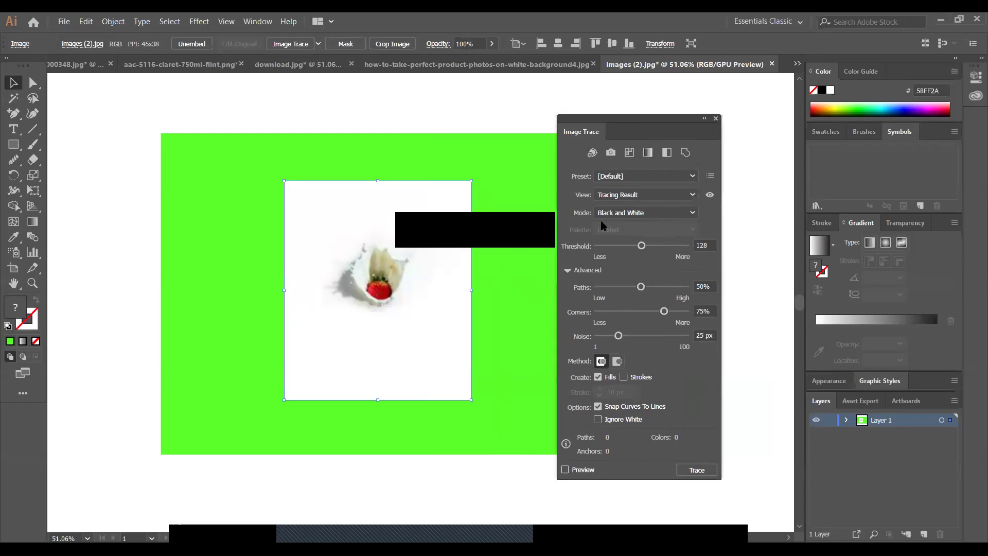
- Set the image's trace to Color mode with Ignore White enabled, and preview the tracing result over the green rectangle
{"action": "left_click", "coordinate": [692, 215]}
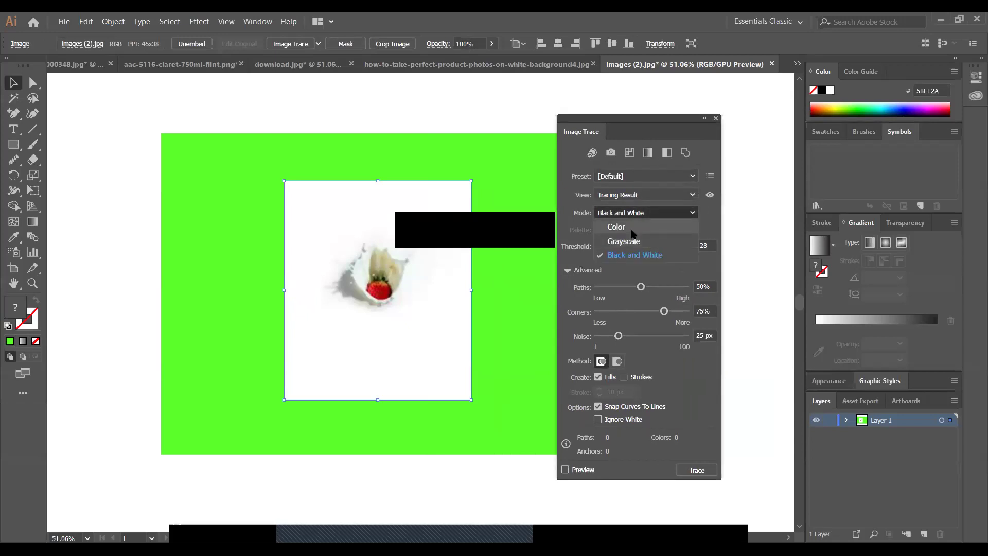
{"action": "left_click", "coordinate": [632, 234]}
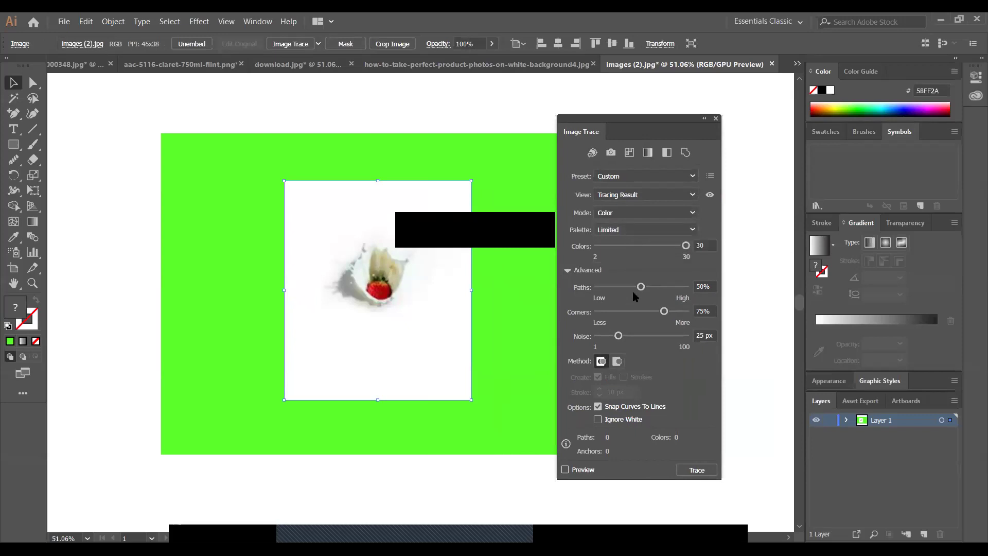
{"action": "left_click", "coordinate": [597, 419]}
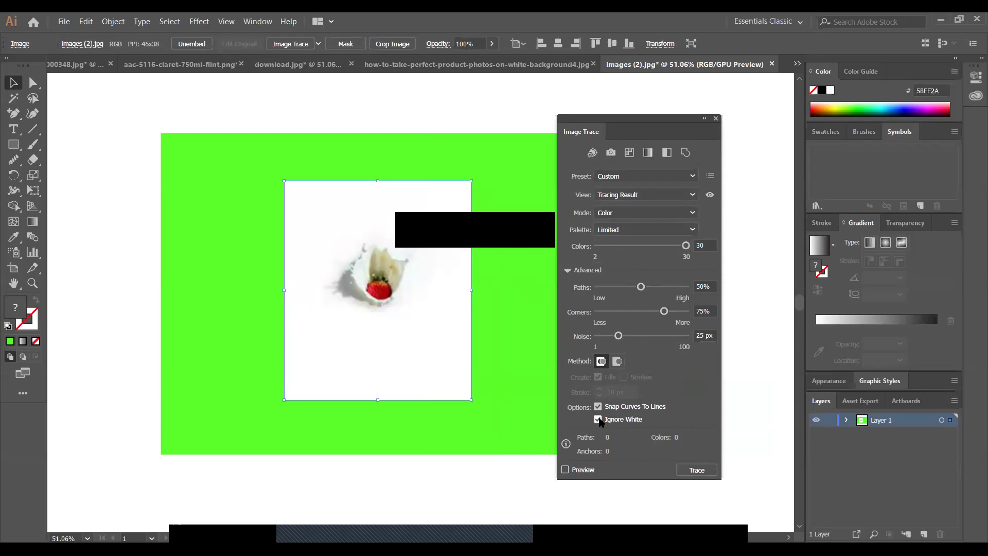
{"action": "left_click", "coordinate": [564, 470]}
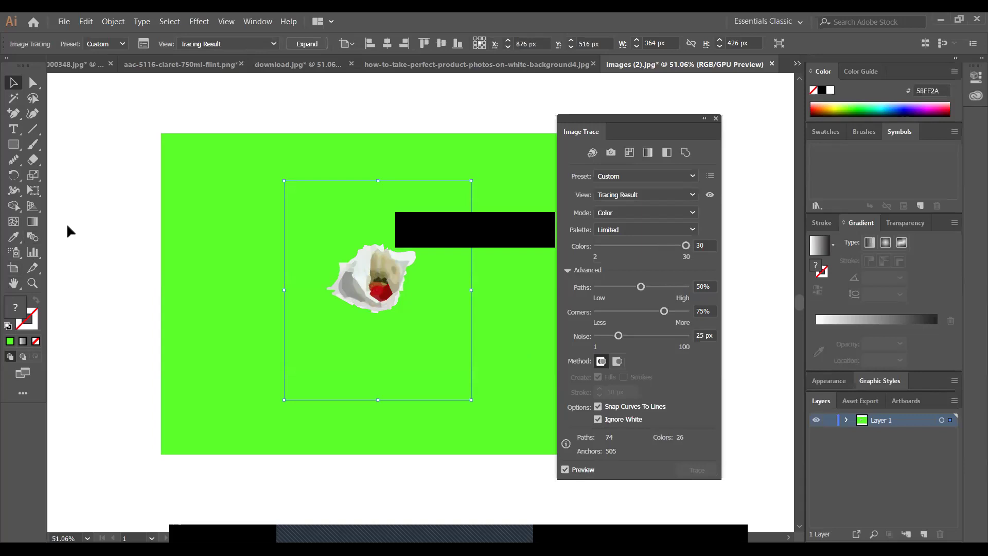
- Shift the previewed image slightly down on the green rectangle, trace it without the live preview, and close the Image Trace settings
{"action": "left_click", "coordinate": [369, 485]}
{"action": "mouse_move", "coordinate": [371, 295]}
{"action": "left_mouse_down"}
{"action": "mouse_move", "coordinate": [362, 323]}
{"action": "mouse_move", "coordinate": [364, 247]}
{"action": "mouse_move", "coordinate": [429, 208]}
{"action": "mouse_move", "coordinate": [360, 359]}
{"action": "mouse_move", "coordinate": [380, 329]}
{"action": "left_mouse_up"}
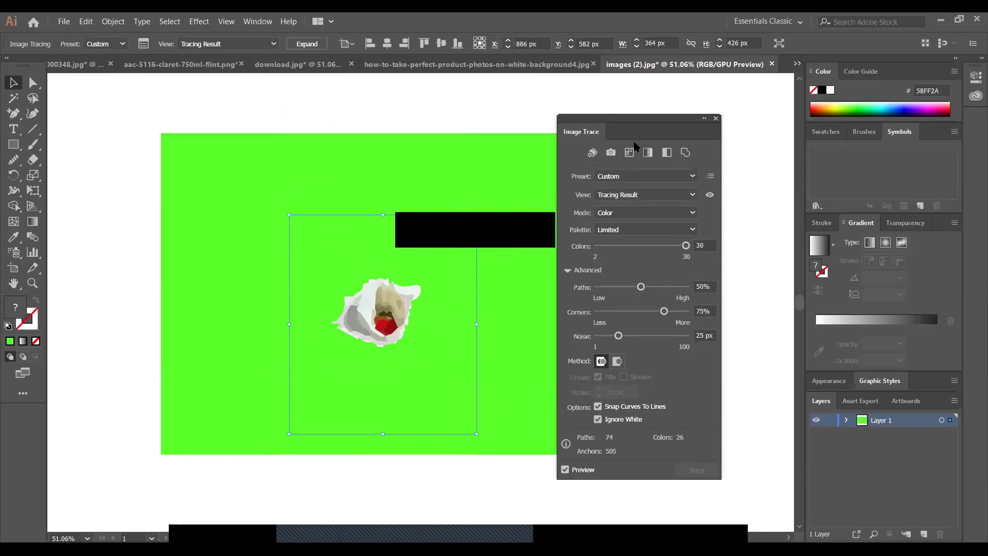
{"action": "left_click", "coordinate": [565, 469]}
{"action": "left_click", "coordinate": [697, 470]}
{"action": "left_click", "coordinate": [465, 508]}
{"action": "left_click", "coordinate": [715, 118]}
- Centre and expand the traced image, and move the green rectangle up and left until it is clear of the artwork
{"action": "mouse_move", "coordinate": [412, 311]}
{"action": "left_mouse_down"}
{"action": "mouse_move", "coordinate": [520, 215]}
{"action": "mouse_move", "coordinate": [417, 283]}
{"action": "left_mouse_up"}
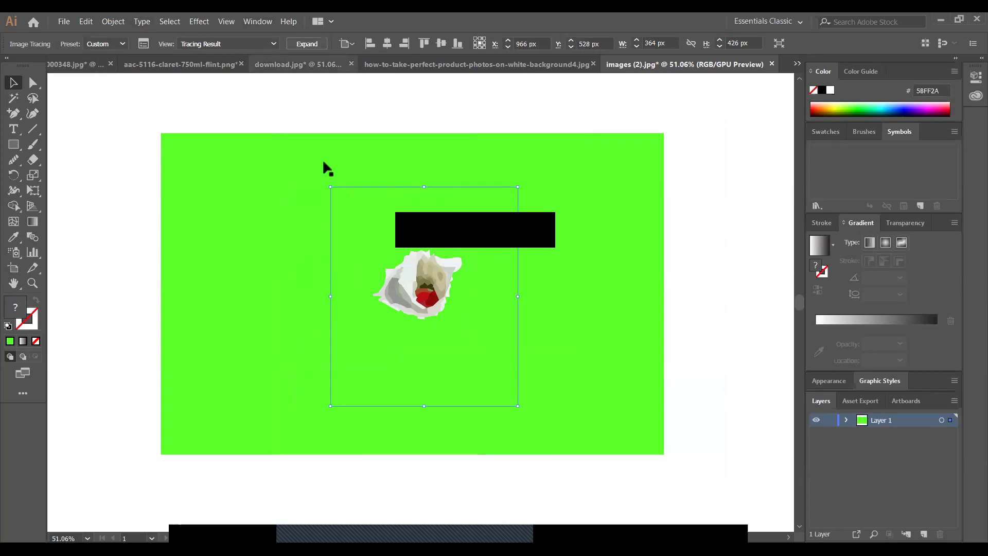
{"action": "left_click", "coordinate": [307, 44]}
{"action": "left_click", "coordinate": [346, 180]}
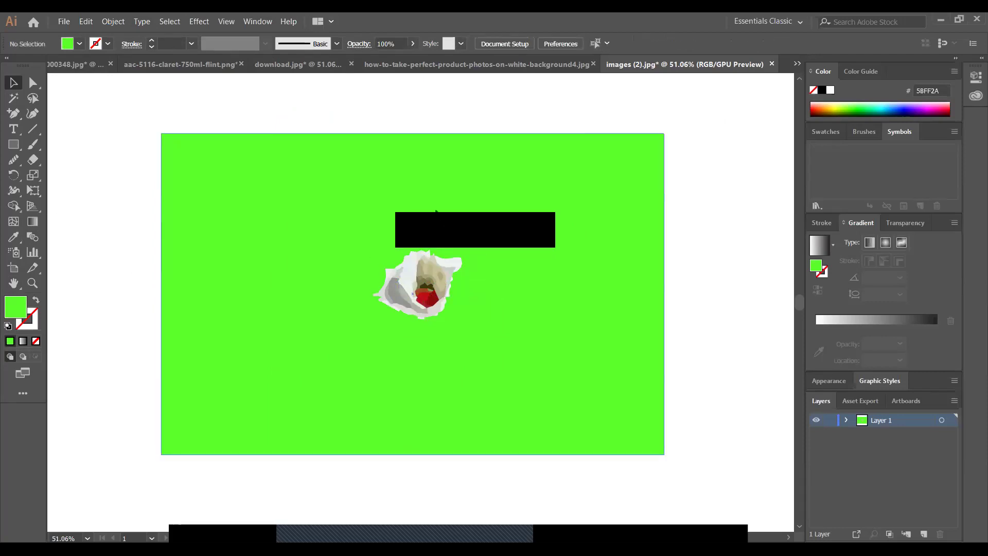
{"action": "left_click_drag", "start_coordinate": [705, 522], "coordinate": [204, 441]}
{"action": "left_click_drag", "start_coordinate": [421, 392], "coordinate": [129, 95]}
- Ungroup the expanded tracing and move it up and to the right on the empty canvas, leaving it deselected
{"action": "left_click", "coordinate": [443, 288]}
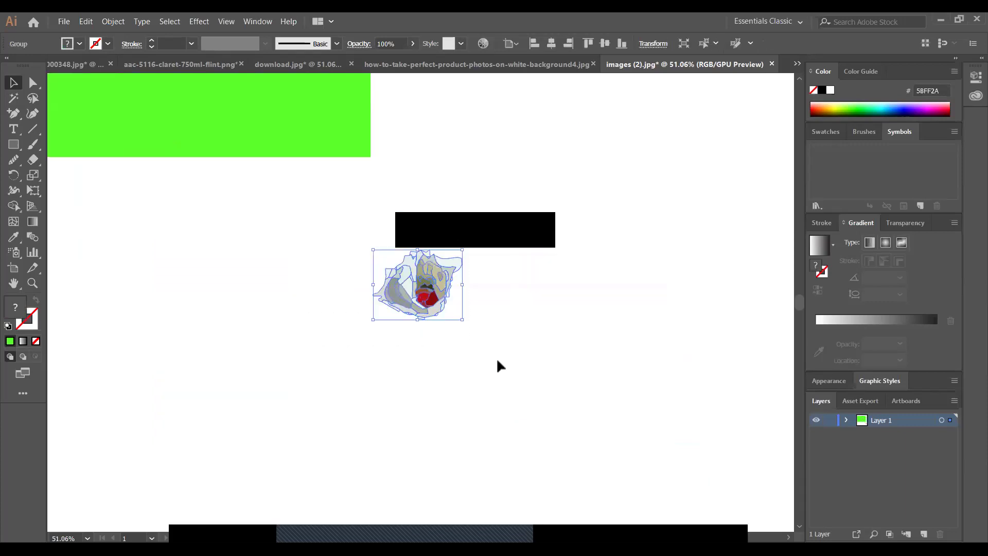
{"action": "right_click", "coordinate": [455, 277]}
{"action": "left_click", "coordinate": [489, 368]}
{"action": "left_click", "coordinate": [573, 242]}
{"action": "left_click_drag", "start_coordinate": [442, 276], "coordinate": [503, 235]}
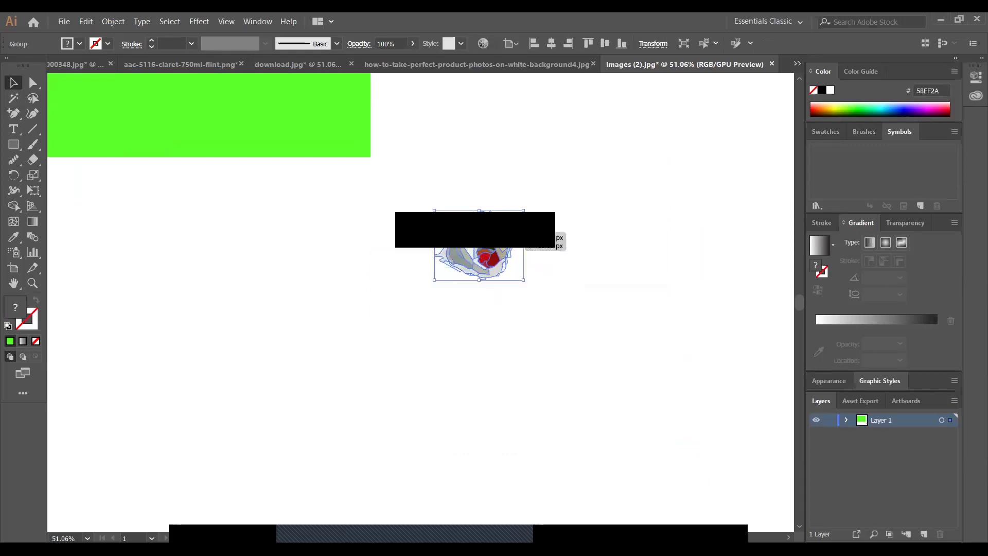
{"action": "left_click", "coordinate": [455, 316]}
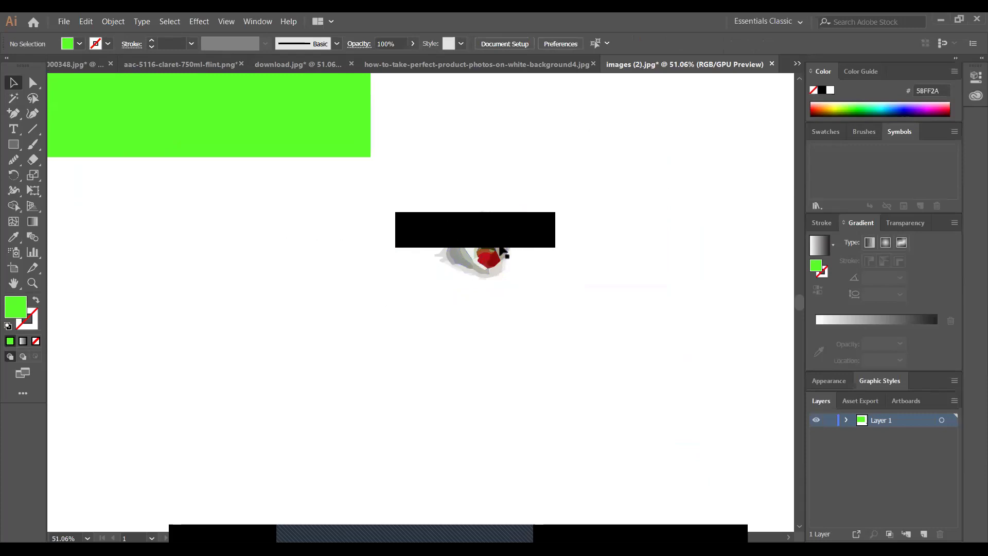
- Delete the traced artwork and move the green rectangle back to the middle of the canvas
{"action": "left_click_drag", "start_coordinate": [500, 250], "coordinate": [409, 292]}
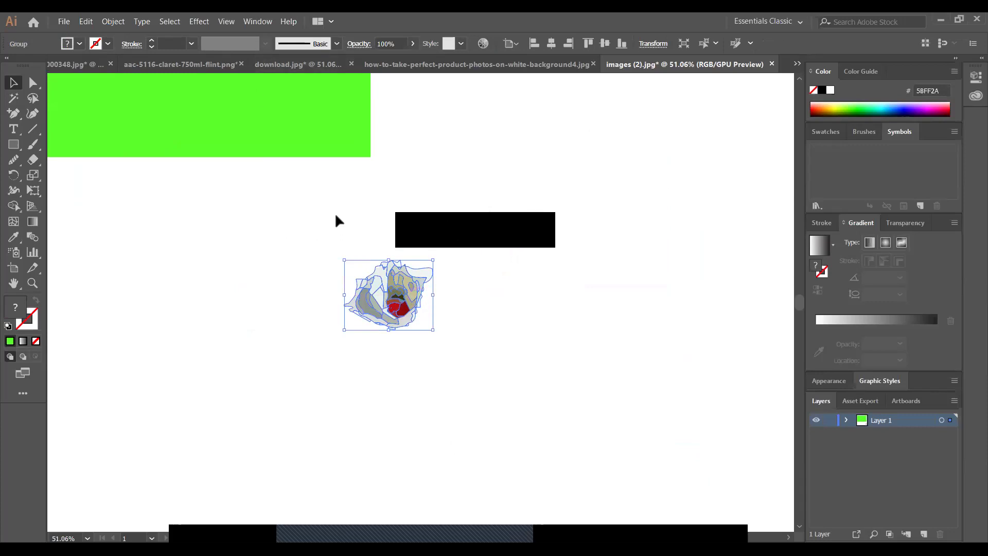
{"action": "key", "text": "Delete"}
{"action": "left_click_drag", "start_coordinate": [248, 105], "coordinate": [527, 437]}
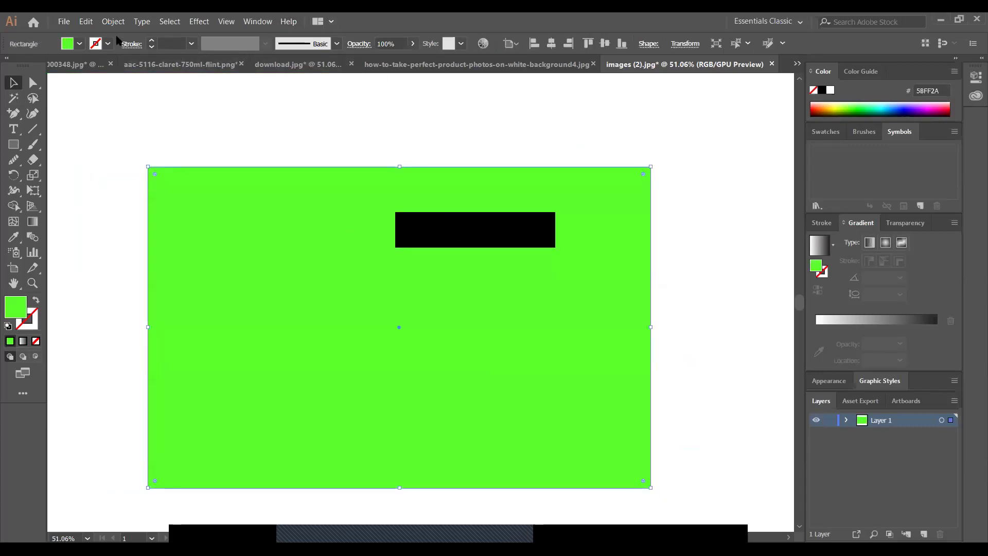
- Open the image 5_110701000348.jpg from New folder (6) on the Desktop
{"action": "left_click", "coordinate": [65, 22]}
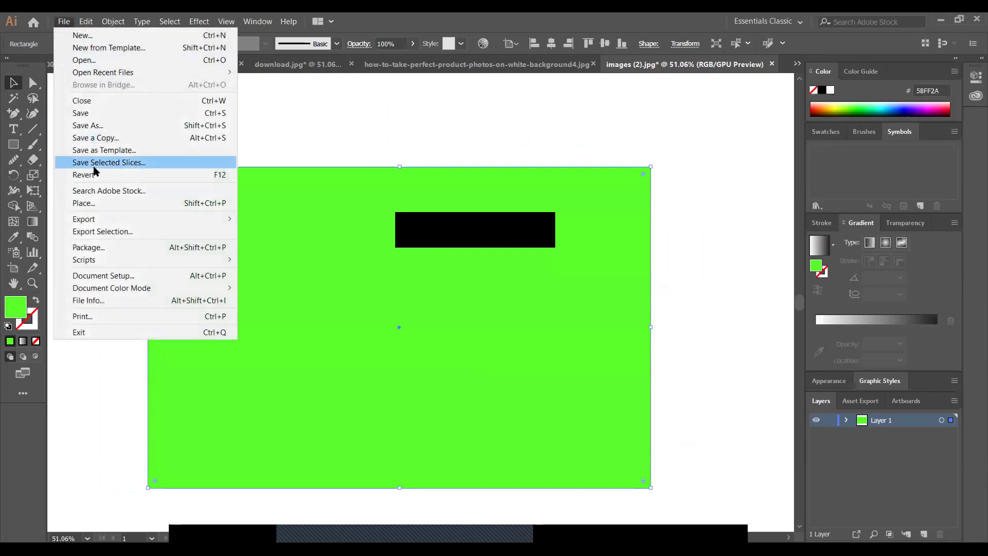
{"action": "left_click", "coordinate": [106, 60]}
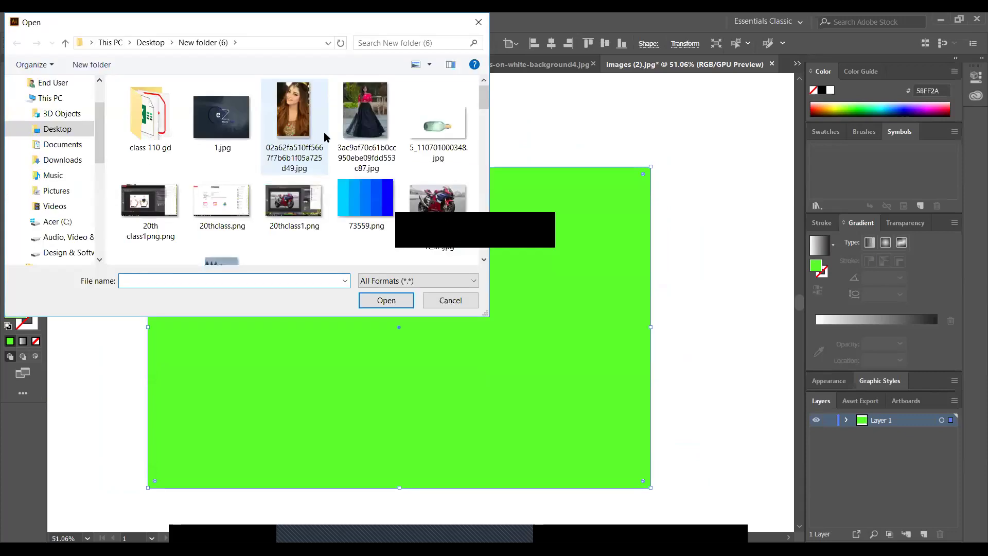
{"action": "left_click", "coordinate": [453, 131]}
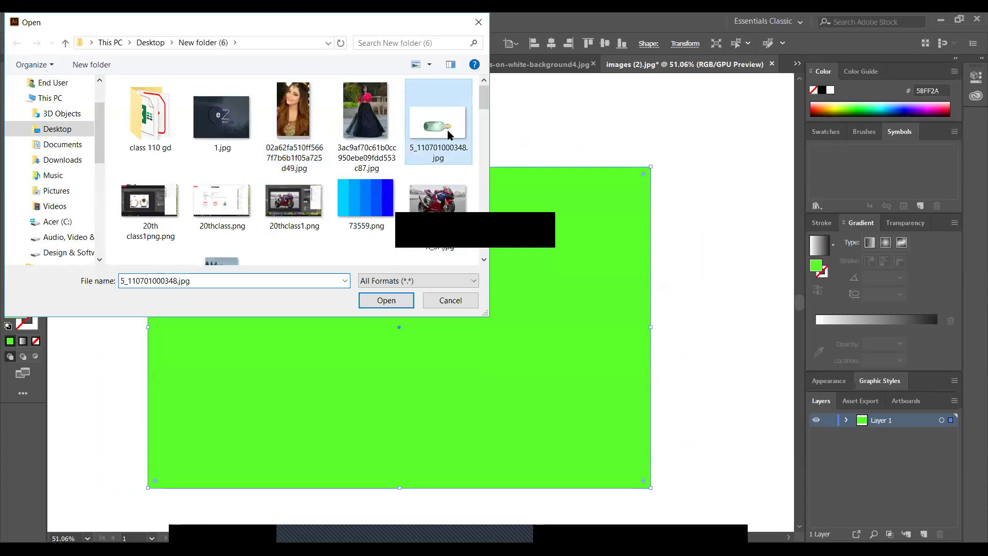
{"action": "left_click", "coordinate": [397, 301]}
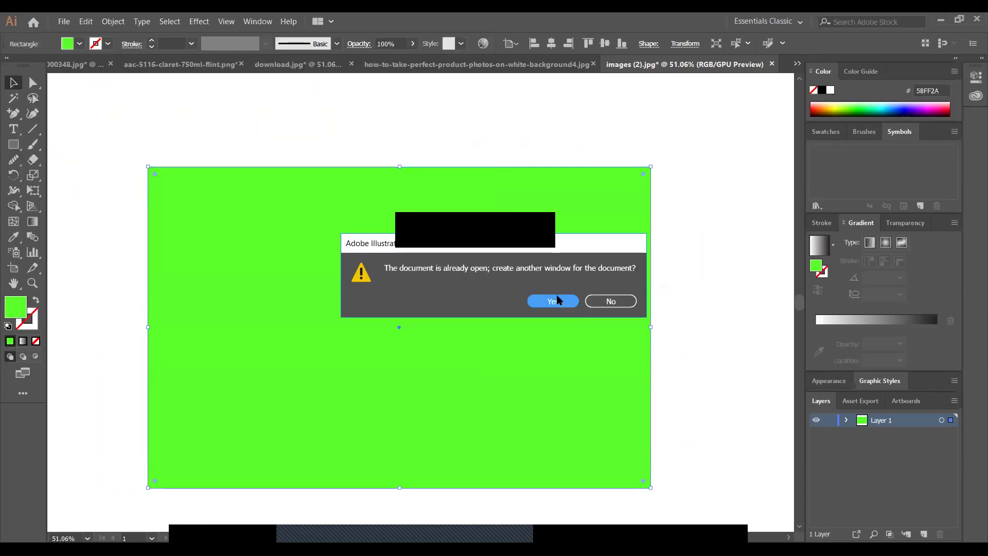
- Create another window for 5_110701000348.jpg and return to the images (2).jpg document with the green rectangle
{"action": "left_click", "coordinate": [557, 300]}
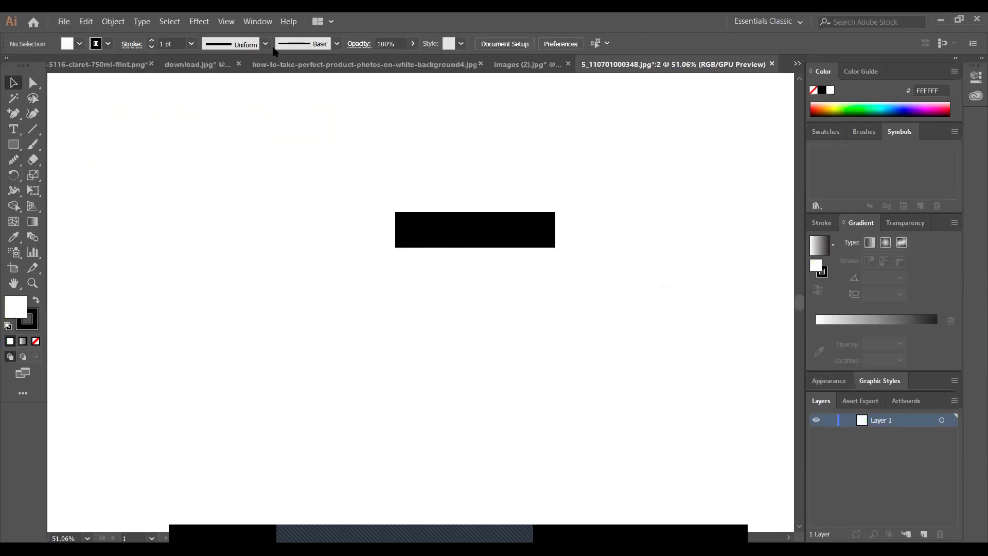
{"action": "left_click", "coordinate": [502, 64]}
{"action": "left_click", "coordinate": [159, 66]}
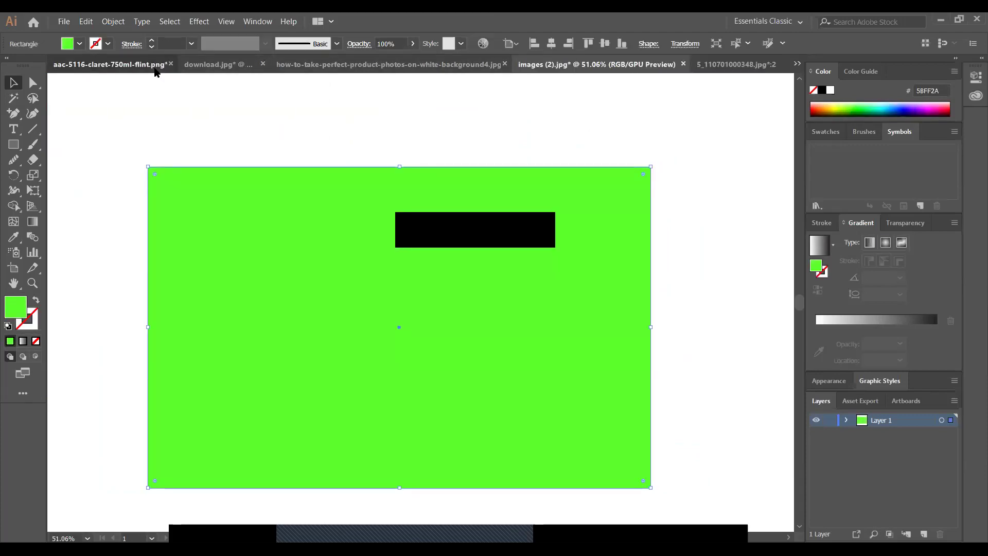
{"action": "left_click", "coordinate": [329, 66]}
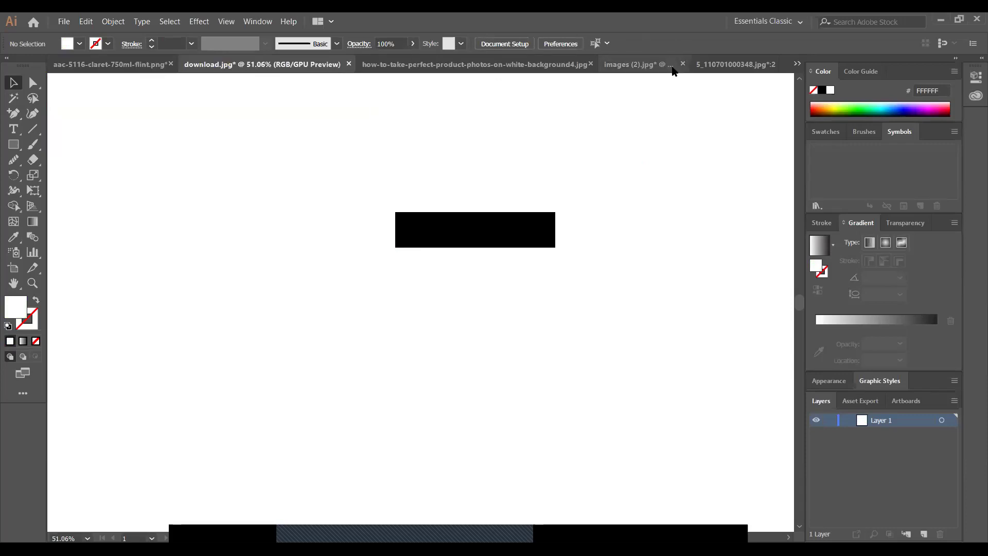
{"action": "left_click", "coordinate": [728, 68]}
{"action": "left_click", "coordinate": [527, 65]}
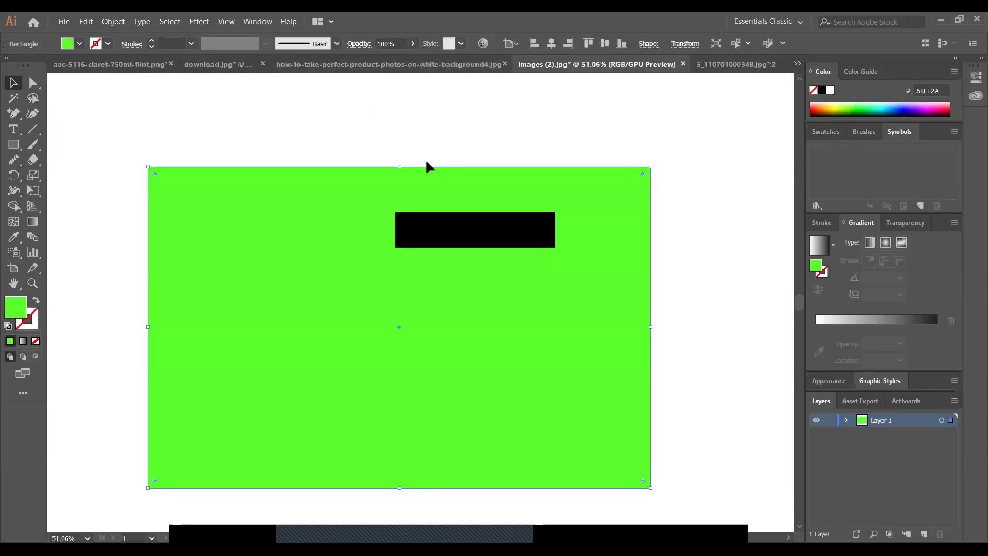
- Place the linked image 5_110701000348.jpg over the green rectangle, continuing despite the file's unsaved changes
{"action": "left_click", "coordinate": [63, 21]}
{"action": "left_click", "coordinate": [87, 203]}
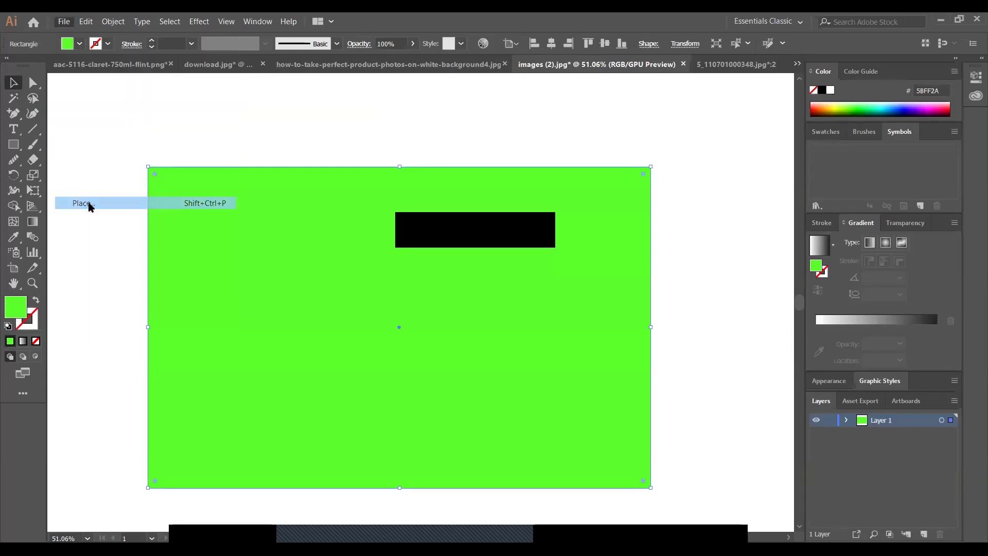
{"action": "left_click", "coordinate": [452, 126]}
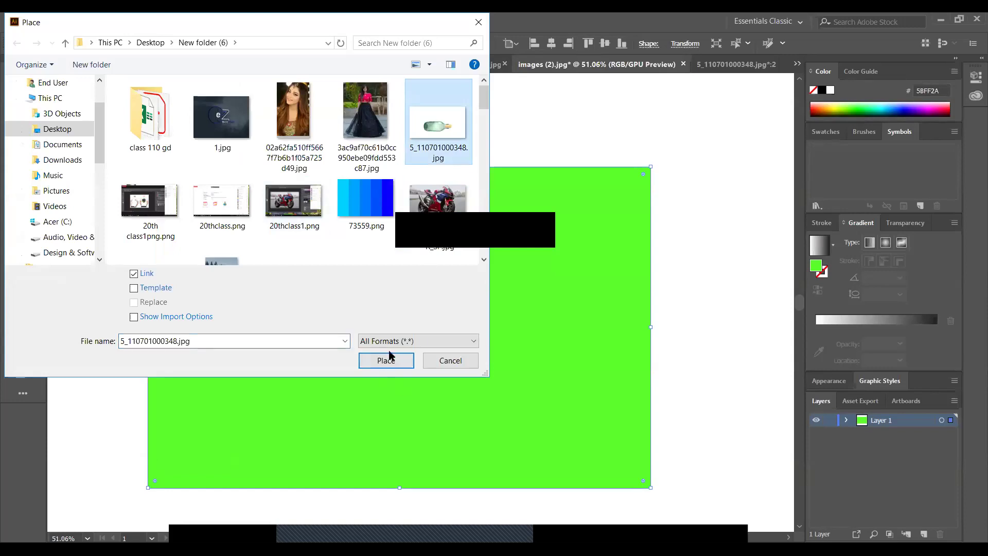
{"action": "left_click", "coordinate": [393, 370]}
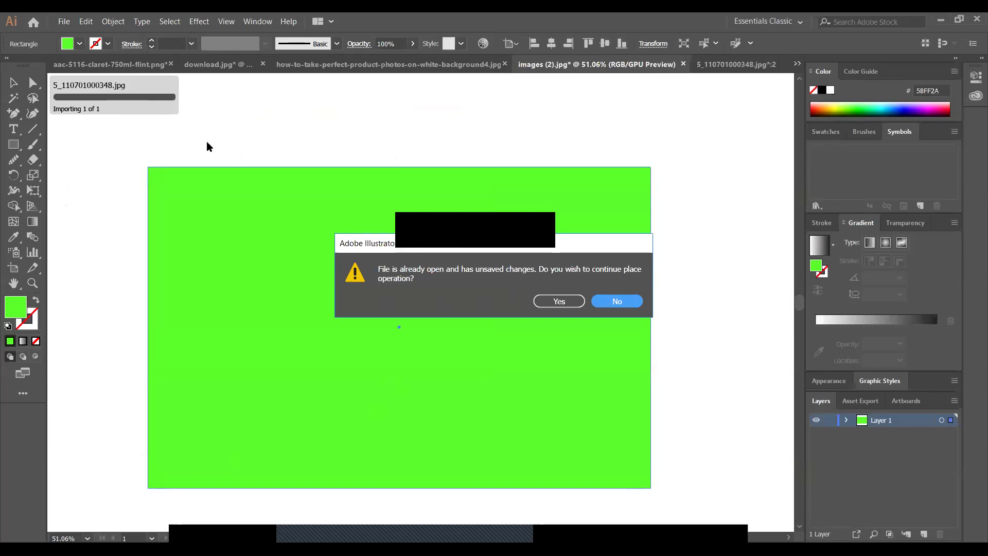
{"action": "left_click", "coordinate": [557, 302]}
{"action": "left_click", "coordinate": [327, 258]}
- Scale the placed bottle image to about 390 × 166 px, position it near the middle of the green rectangle, and deselect it
{"action": "left_click_drag", "start_coordinate": [558, 414], "coordinate": [337, 287]}
{"action": "left_click_drag", "start_coordinate": [109, 126], "coordinate": [314, 308]}
{"action": "left_click_drag", "start_coordinate": [520, 396], "coordinate": [359, 298]}
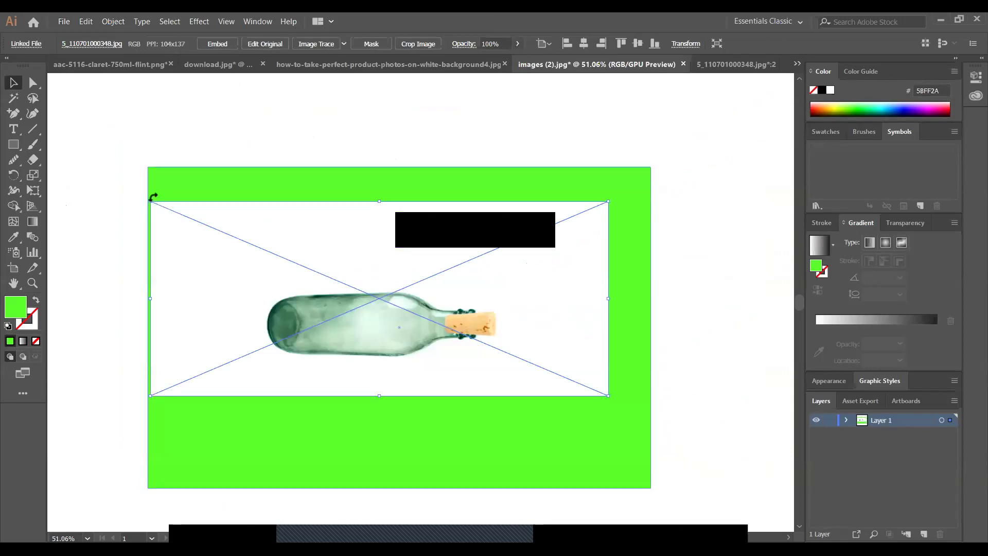
{"action": "left_click_drag", "start_coordinate": [152, 199], "coordinate": [332, 304]}
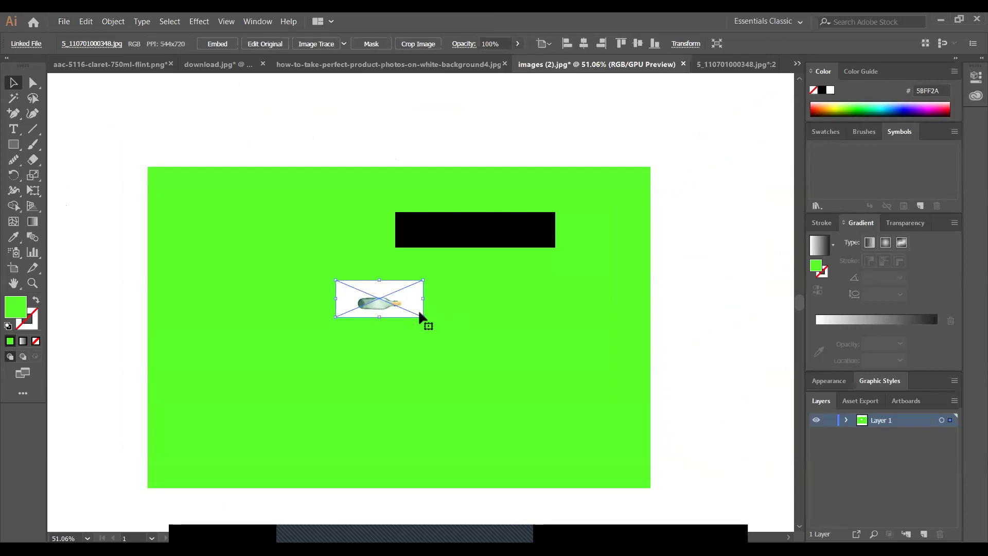
{"action": "left_click_drag", "start_coordinate": [425, 318], "coordinate": [481, 391]}
{"action": "left_click_drag", "start_coordinate": [389, 298], "coordinate": [410, 337]}
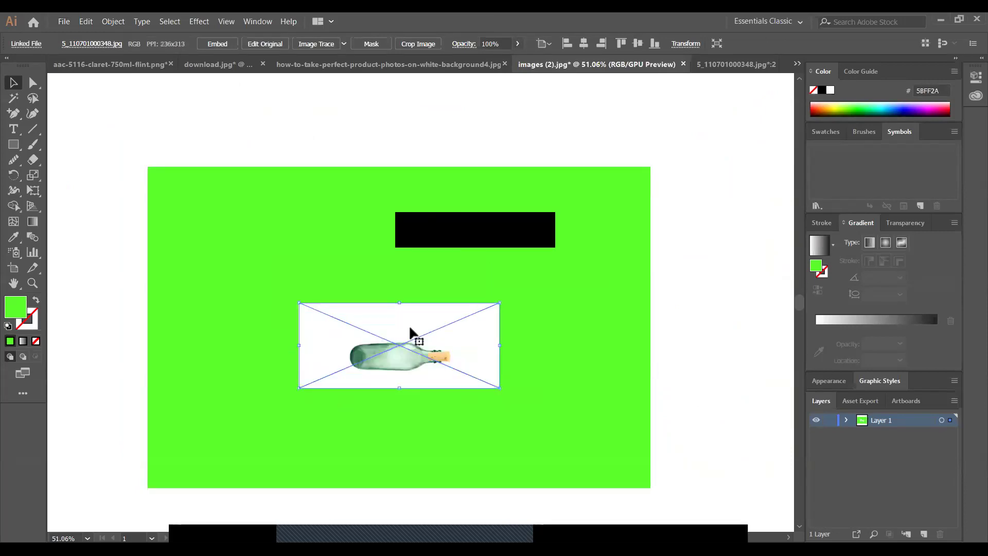
{"action": "left_click", "coordinate": [451, 262]}
{"action": "left_click", "coordinate": [278, 124]}
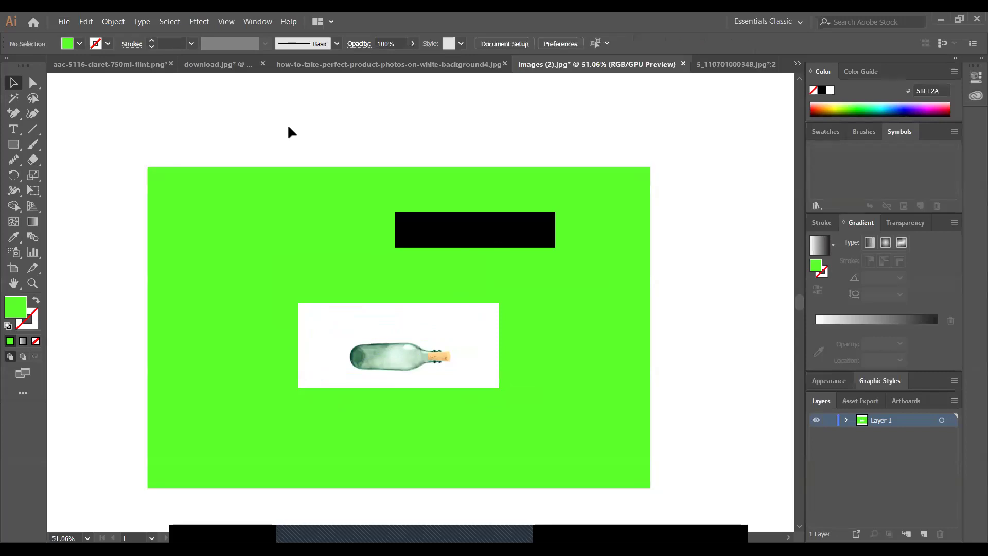
- Start configuring Image Trace for the placed bottle image with Color as the tracing mode
{"action": "left_click", "coordinate": [257, 21]}
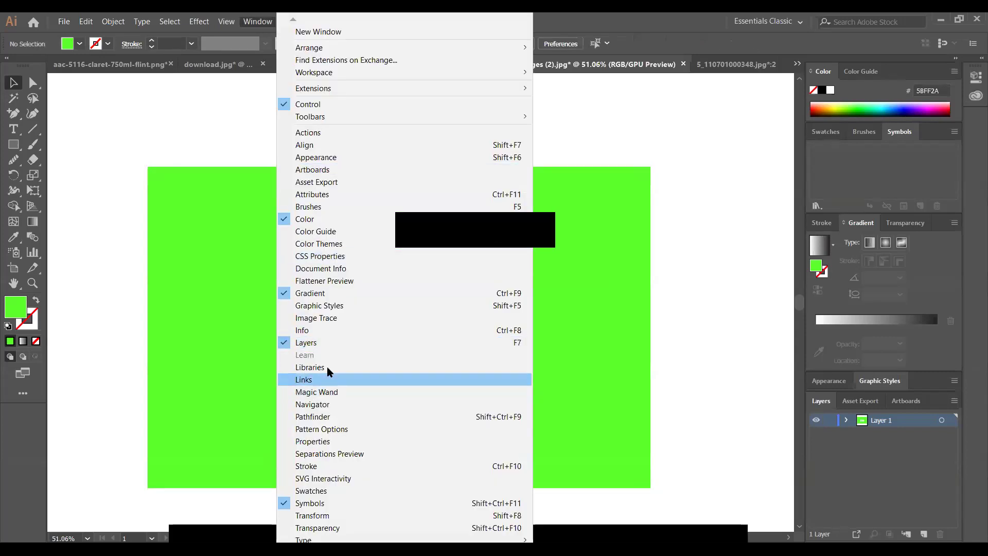
{"action": "left_click", "coordinate": [324, 318]}
{"action": "left_click", "coordinate": [492, 308]}
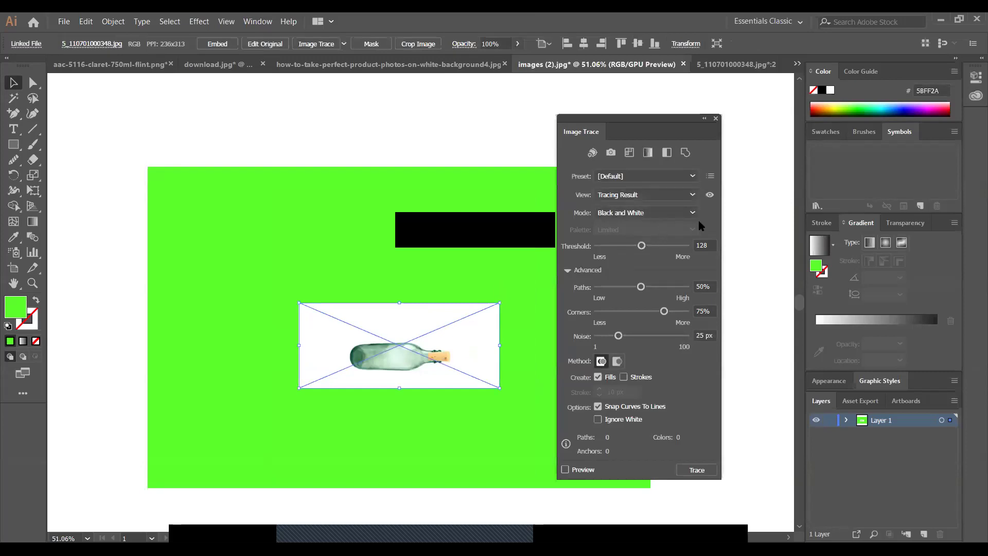
{"action": "left_click", "coordinate": [688, 215]}
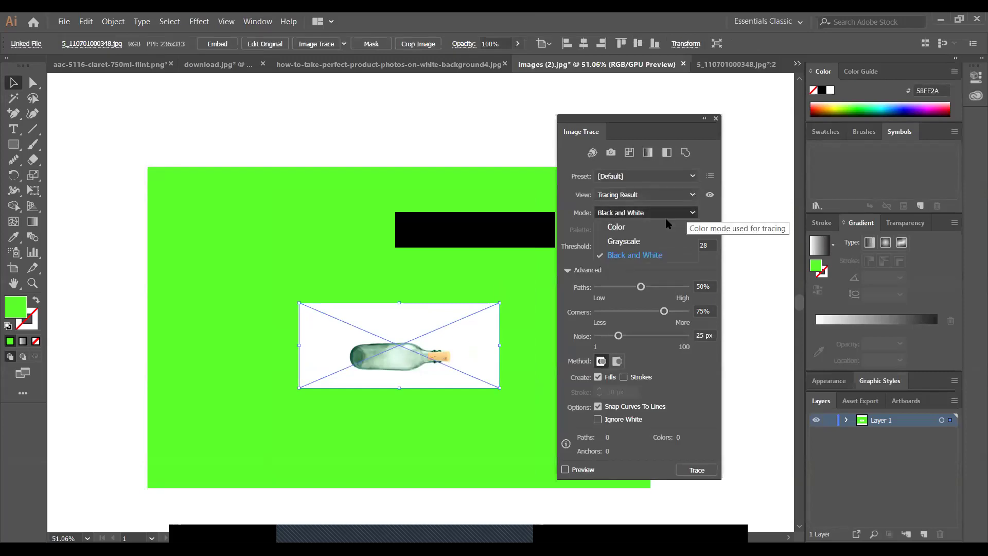
{"action": "left_click", "coordinate": [620, 230]}
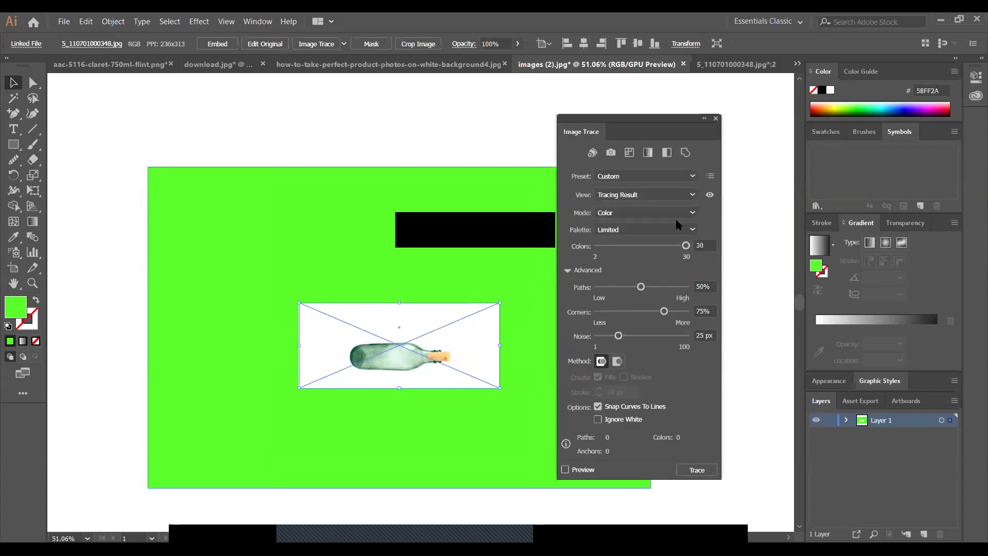
- Ignore white in the trace, set corners to 37% and paths to 19%, and preview the tracing result
{"action": "left_click", "coordinate": [599, 420]}
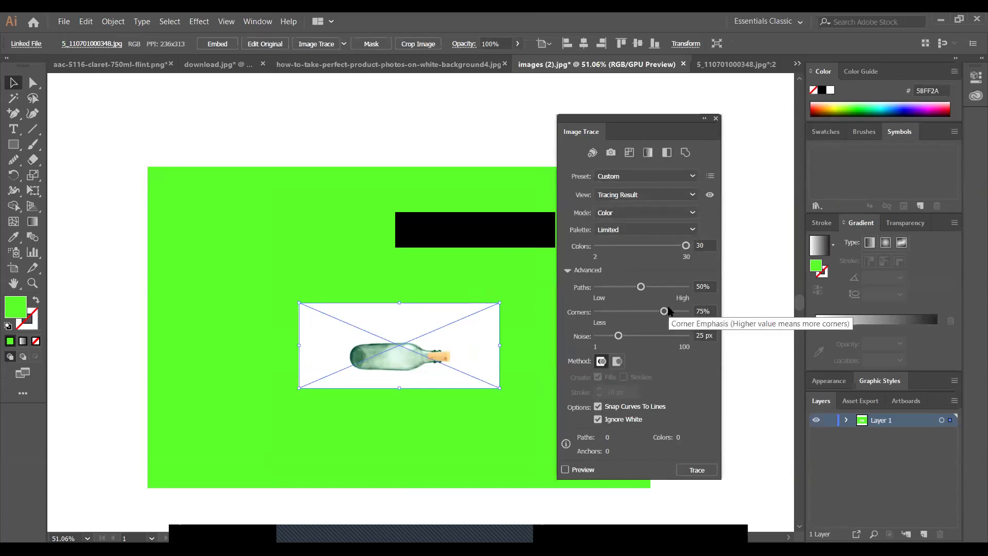
{"action": "left_click_drag", "start_coordinate": [667, 311], "coordinate": [614, 287]}
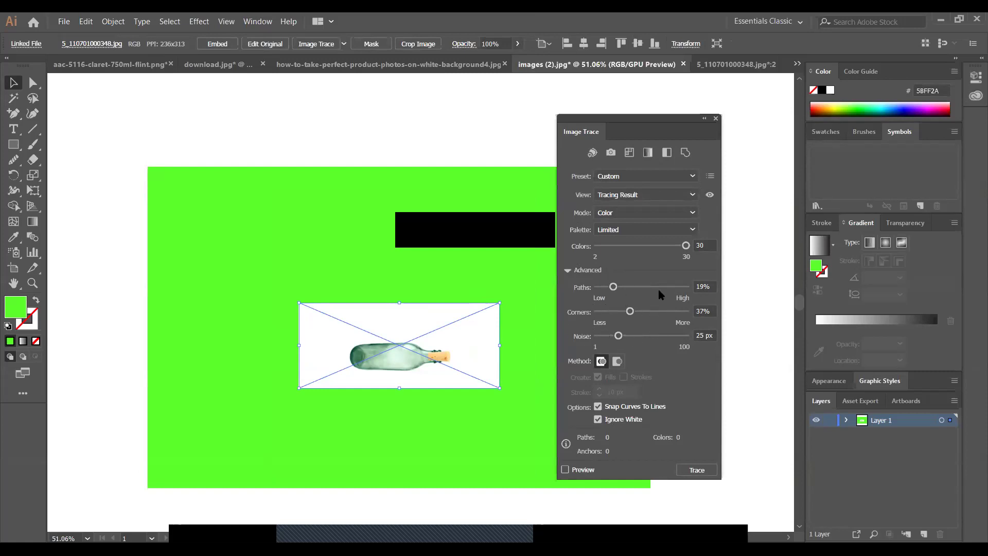
{"action": "left_click", "coordinate": [565, 469]}
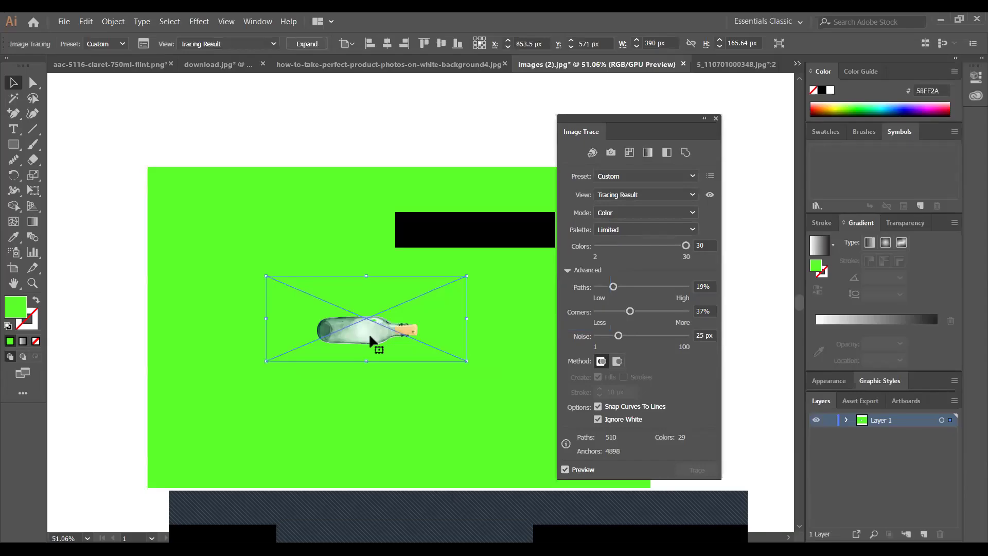
- Expand the traced bottle into vector paths and move the green rectangle away from it
{"action": "left_click", "coordinate": [324, 133]}
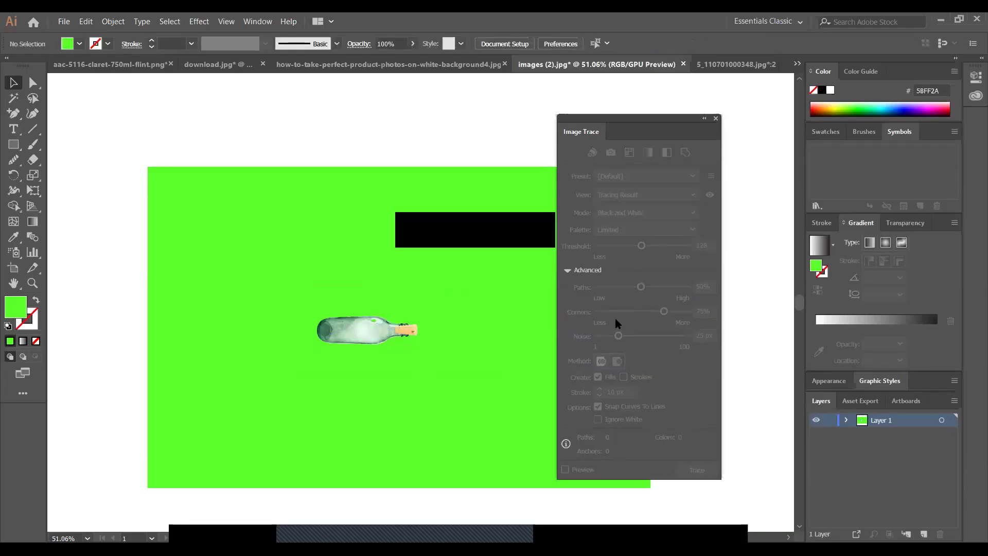
{"action": "left_click", "coordinate": [379, 318]}
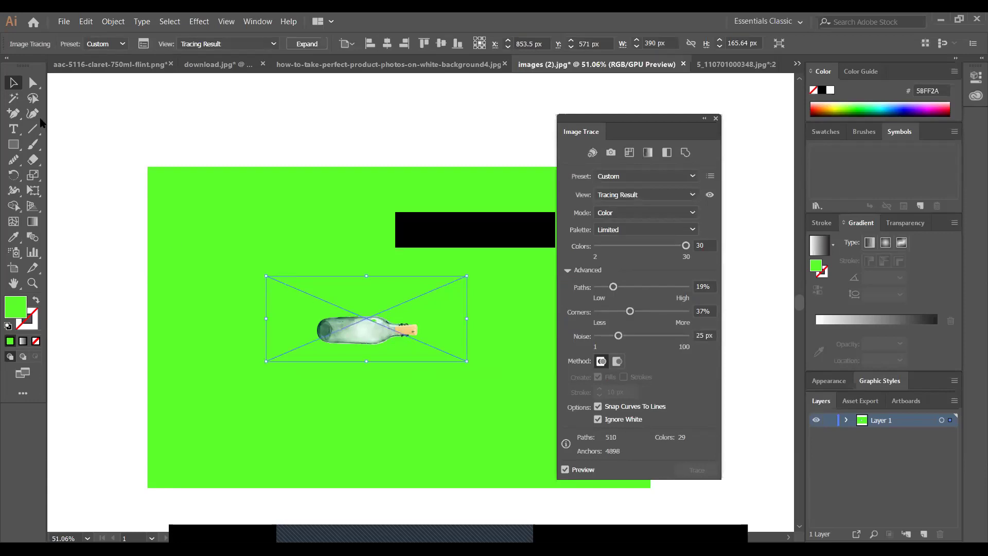
{"action": "left_click", "coordinate": [304, 44]}
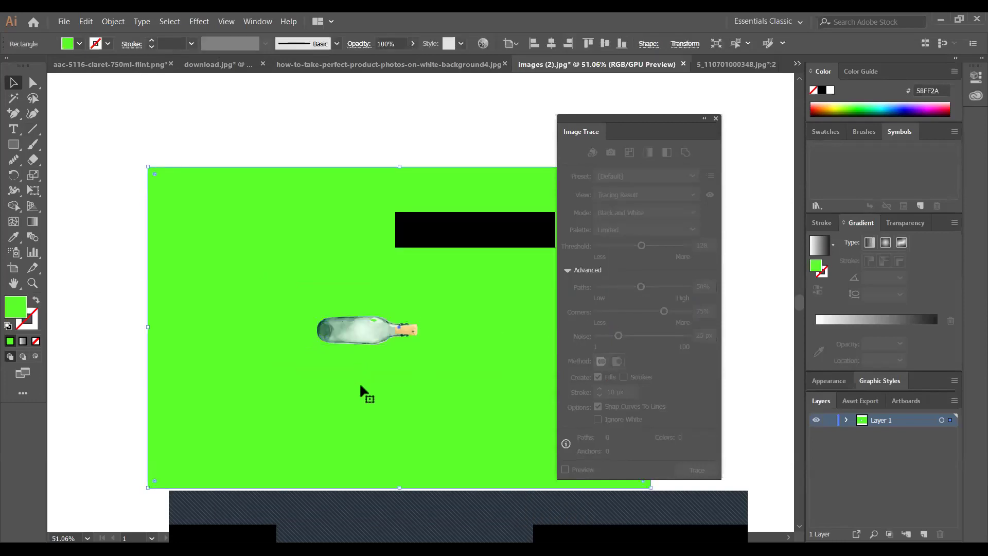
{"action": "left_click_drag", "start_coordinate": [289, 287], "coordinate": [306, 547]}
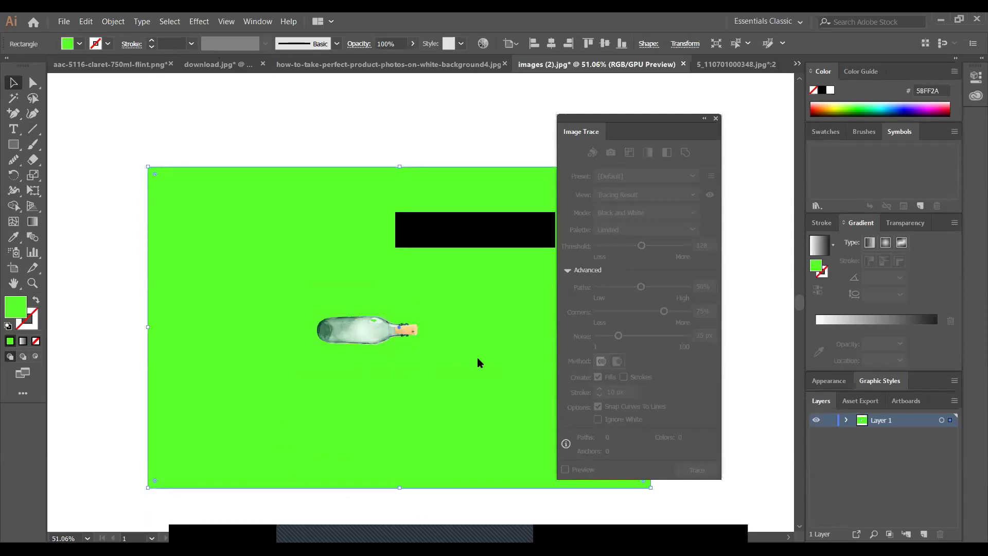
{"action": "key", "text": "ctrl+z"}
- Enlarge the expanded bottle group to nearly three times its size and shift it up and left on the blank canvas
{"action": "mouse_move", "coordinate": [252, 285]}
{"action": "left_mouse_down"}
{"action": "mouse_move", "coordinate": [326, 352]}
{"action": "mouse_move", "coordinate": [465, 368]}
{"action": "left_mouse_up"}
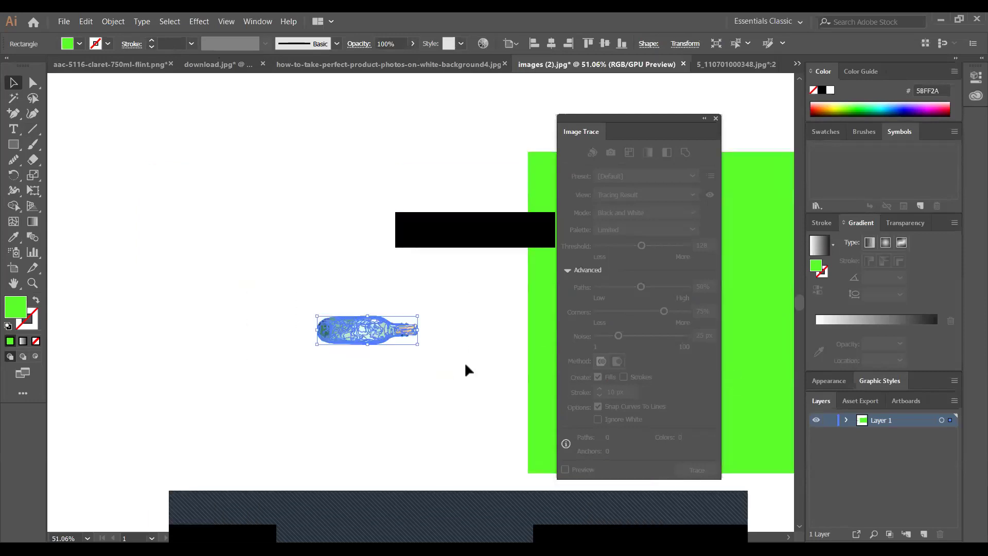
{"action": "right_click", "coordinate": [373, 337]}
{"action": "left_click", "coordinate": [438, 277]}
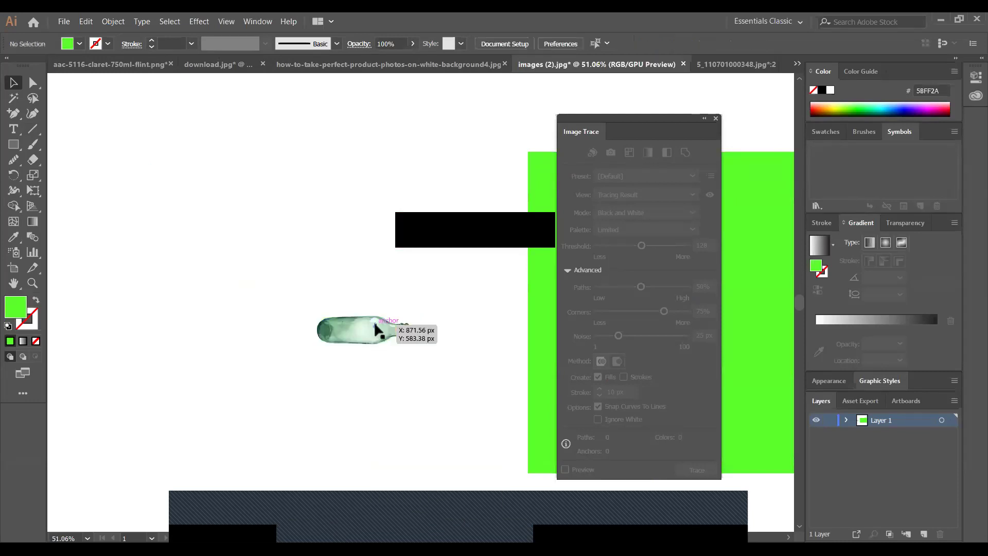
{"action": "key", "text": "ctrl+z"}
{"action": "left_click", "coordinate": [375, 317]}
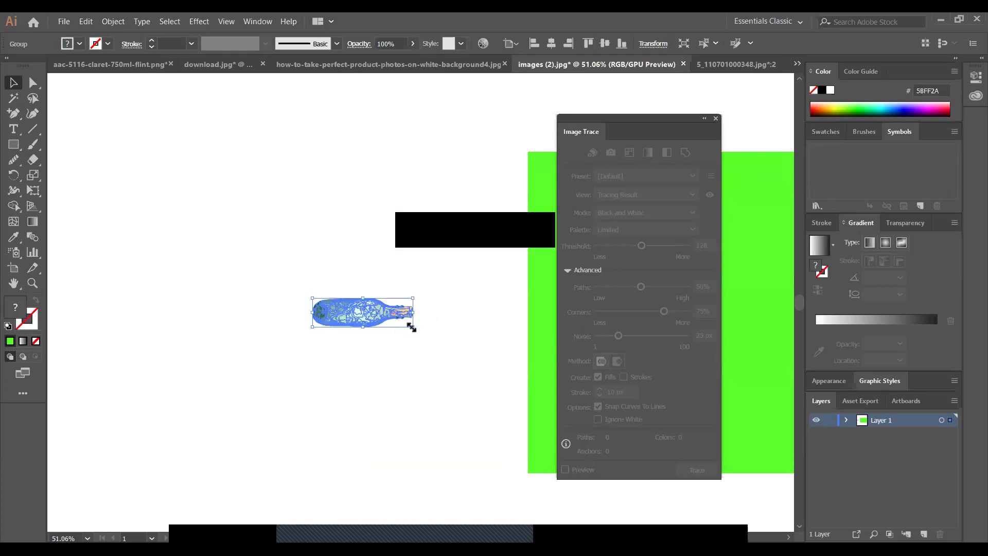
{"action": "left_click_drag", "start_coordinate": [410, 327], "coordinate": [510, 473]}
{"action": "left_click_drag", "start_coordinate": [378, 335], "coordinate": [342, 301]}
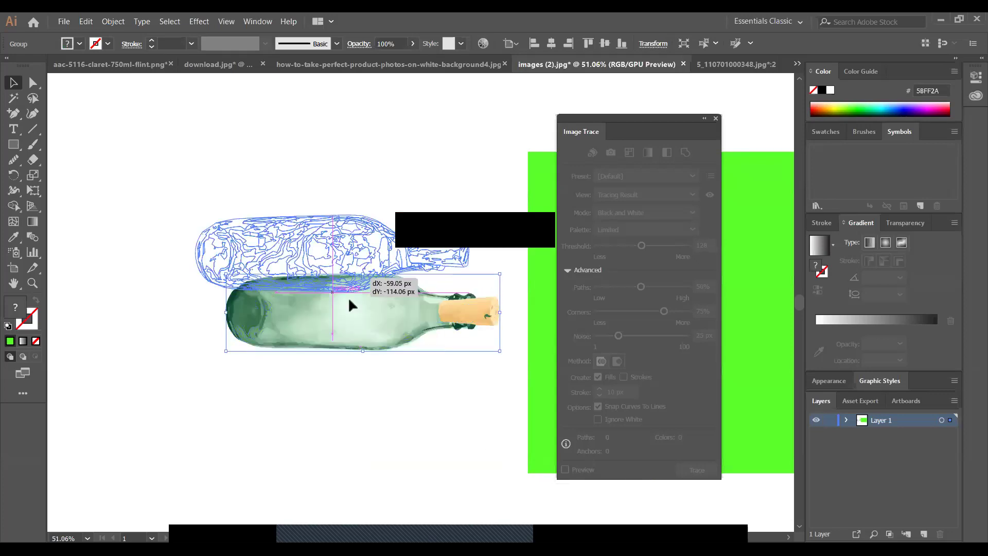
- Delete the enlarged bottle group from the canvas
{"action": "left_click", "coordinate": [380, 410]}
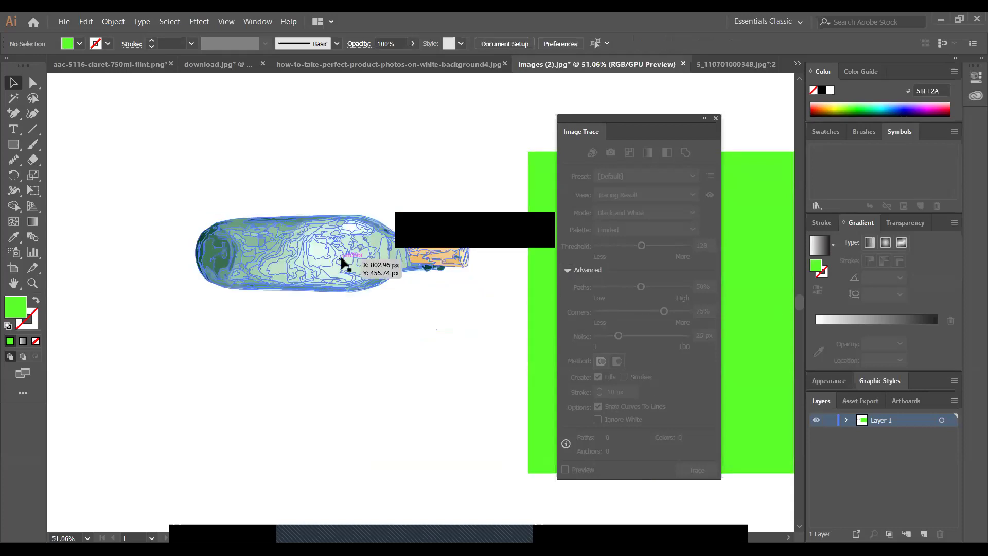
{"action": "left_click", "coordinate": [342, 260]}
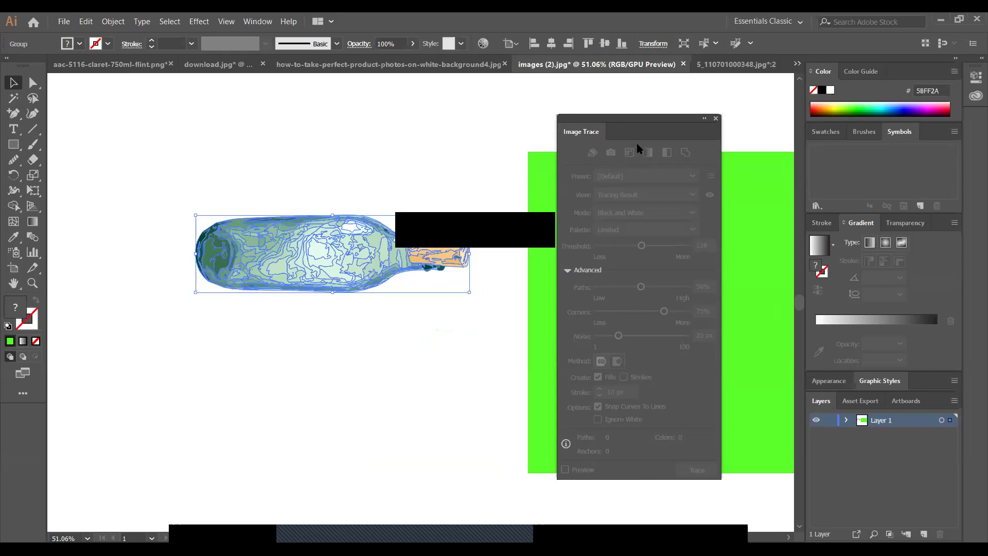
{"action": "key", "text": "a"}
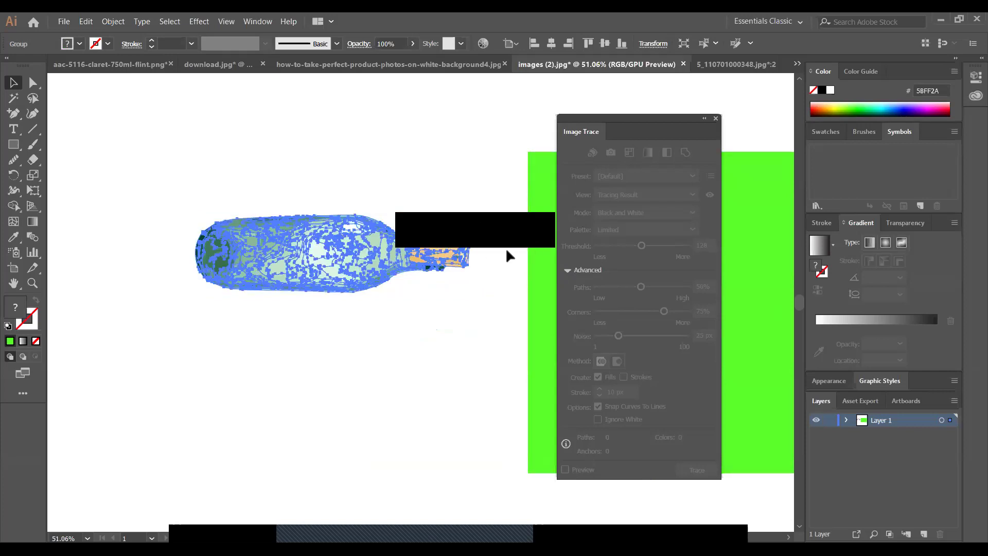
{"action": "key", "text": "v"}
{"action": "key", "text": "Delete"}
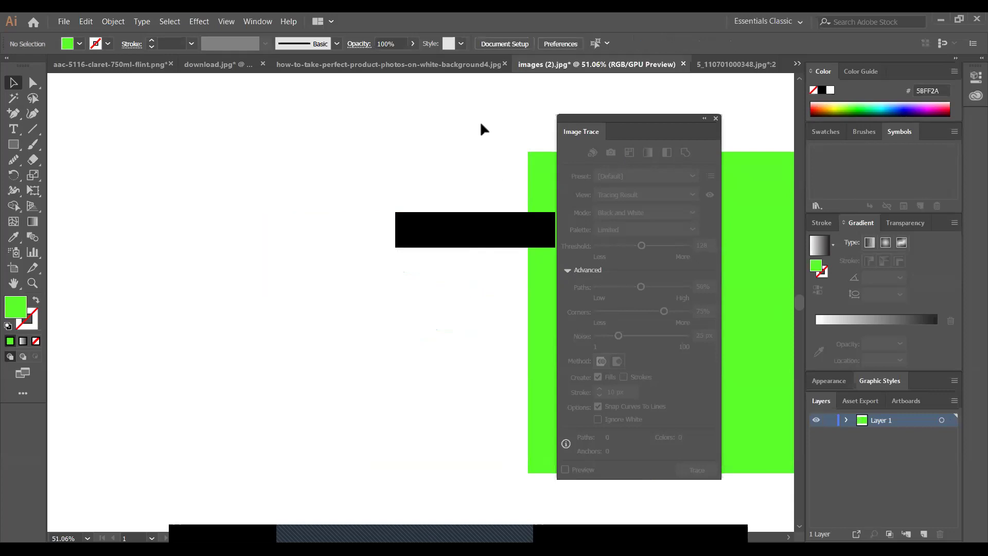
- Open how-to-take-perfect-product-photos-on-white-background4.jpg from New folder (6) in another document window
{"action": "left_click", "coordinate": [71, 20]}
{"action": "left_click", "coordinate": [79, 58]}
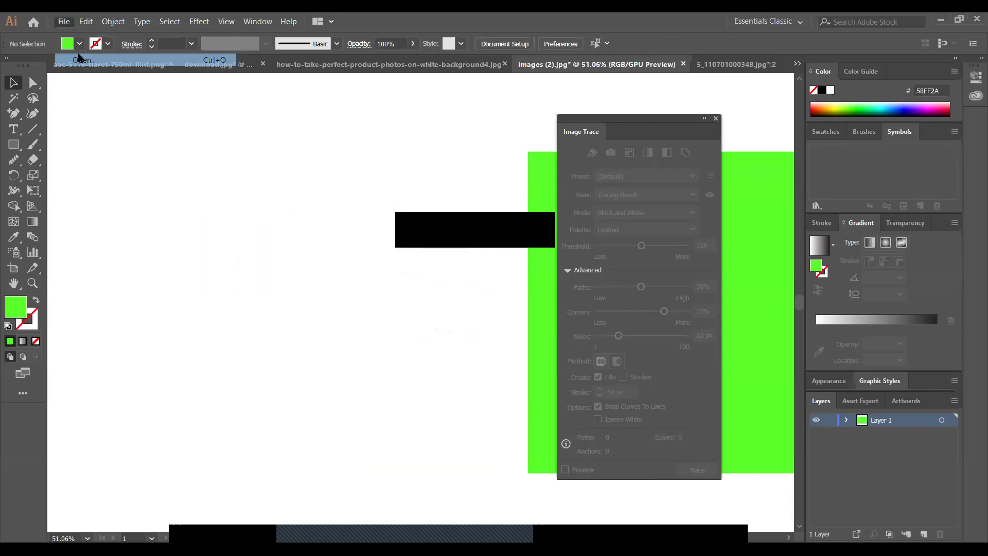
{"action": "scroll", "coordinate": [361, 156], "scroll_direction": "down", "scroll_amount": 10}
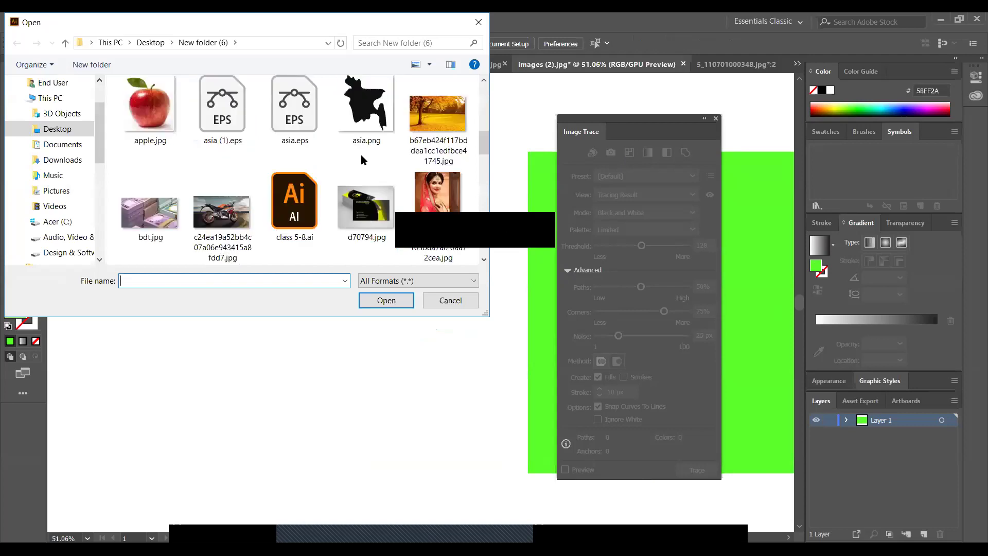
{"action": "left_click", "coordinate": [360, 192]}
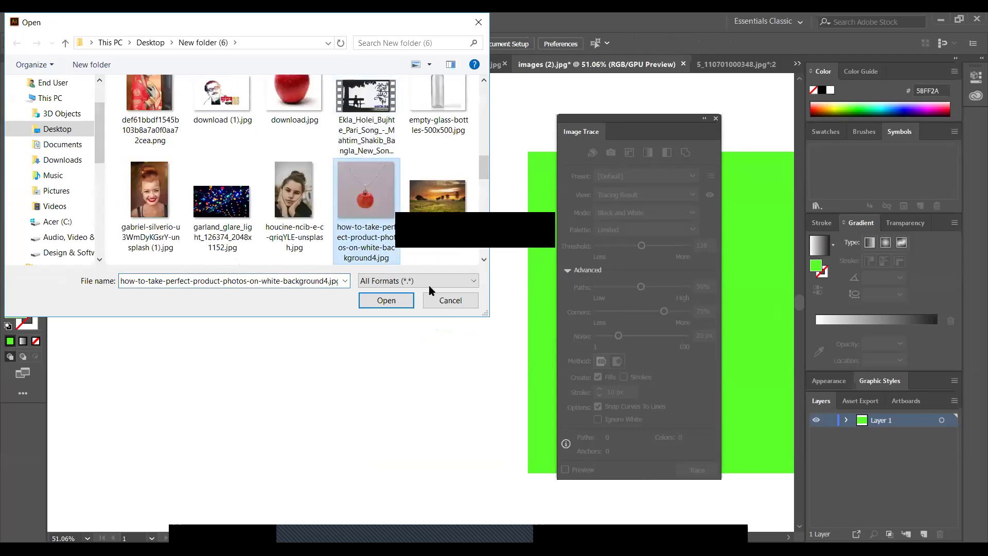
{"action": "left_click", "coordinate": [399, 303]}
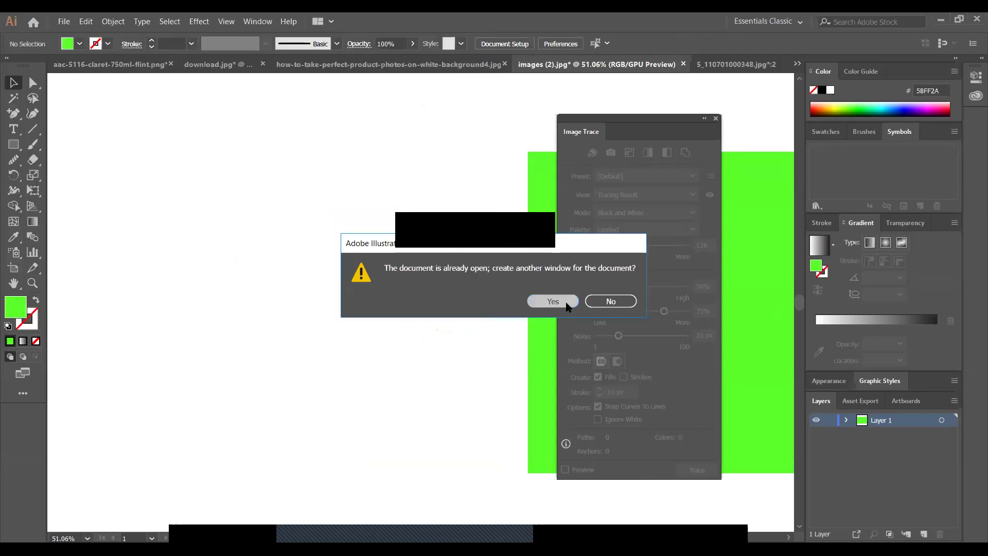
{"action": "left_click", "coordinate": [565, 304]}
- Place how-to-take-perfect-product-photos-on-white-background4.jpg on the blank canvas, shift it up and left, and deselect it
{"action": "left_click", "coordinate": [64, 21]}
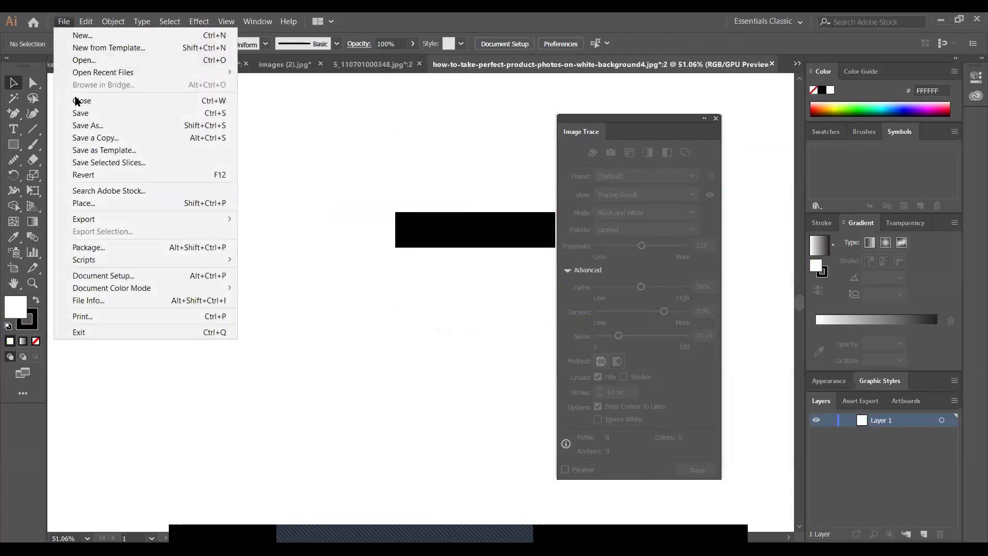
{"action": "left_click", "coordinate": [105, 203]}
{"action": "scroll", "coordinate": [347, 164], "scroll_direction": "down", "scroll_amount": 2}
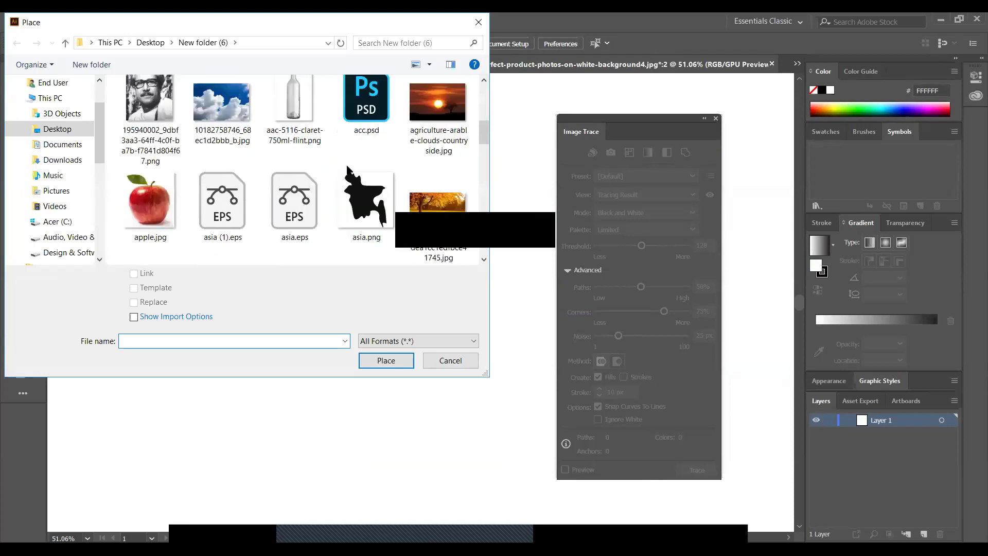
{"action": "scroll", "coordinate": [346, 164], "scroll_direction": "down", "scroll_amount": 5}
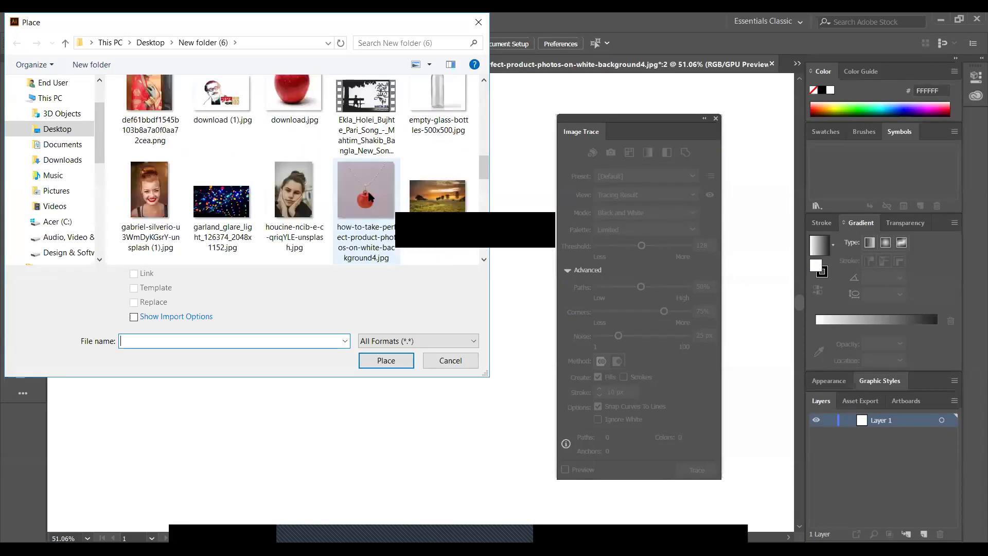
{"action": "left_click", "coordinate": [369, 197]}
{"action": "left_click", "coordinate": [386, 362]}
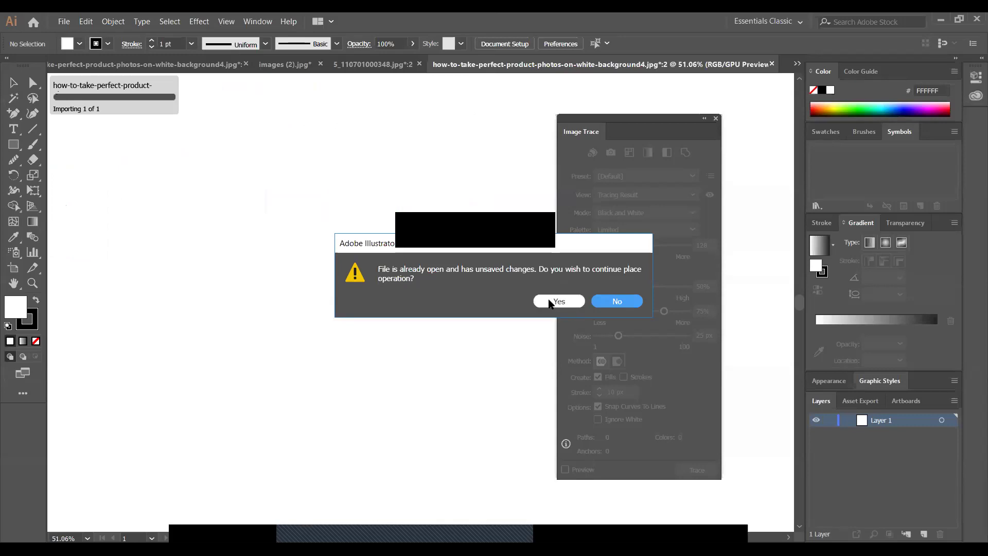
{"action": "left_click", "coordinate": [551, 302]}
{"action": "left_click", "coordinate": [204, 207]}
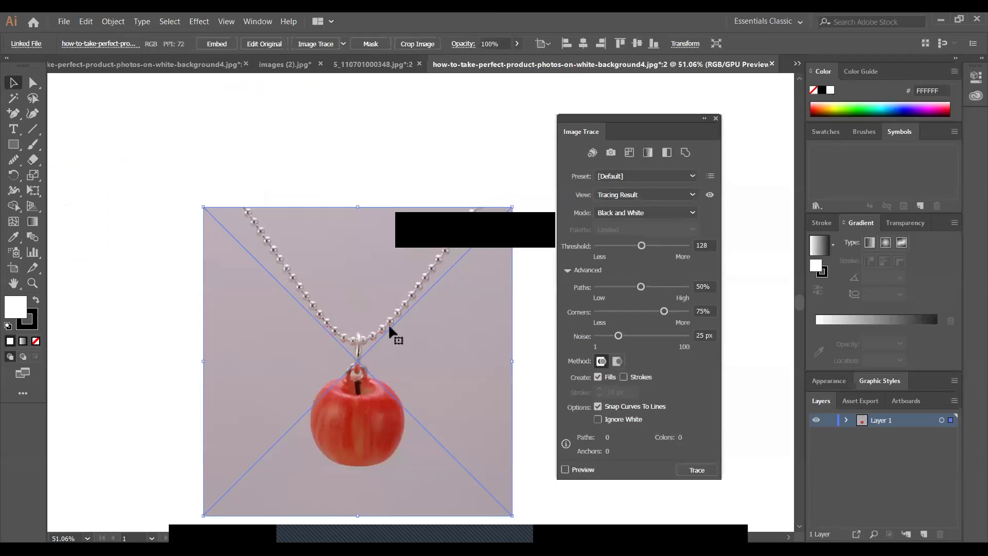
{"action": "left_click_drag", "start_coordinate": [324, 265], "coordinate": [257, 181]}
{"action": "left_click", "coordinate": [457, 297]}
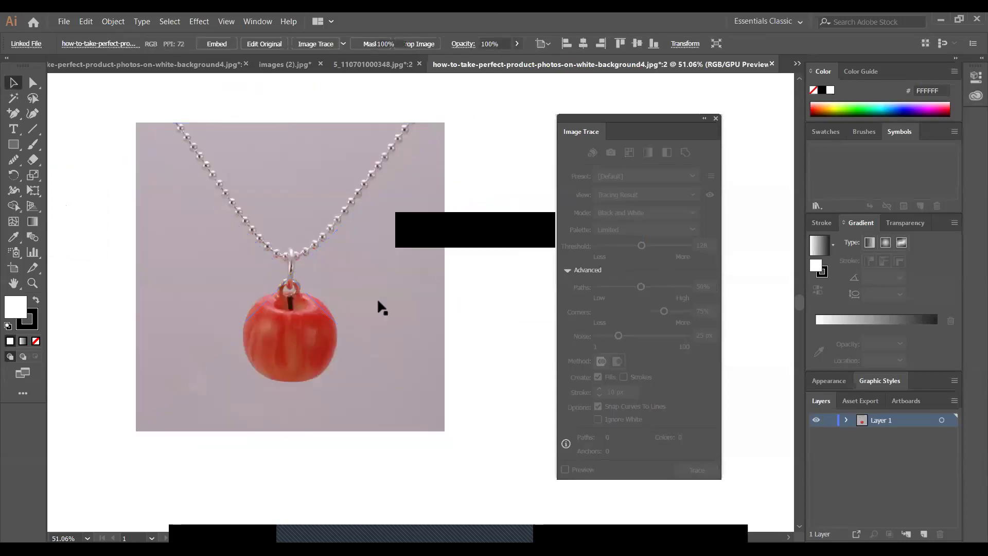
- Set up an Image Trace of the pendant photo in Color mode with white ignored, and preview the result
{"action": "left_click", "coordinate": [433, 291]}
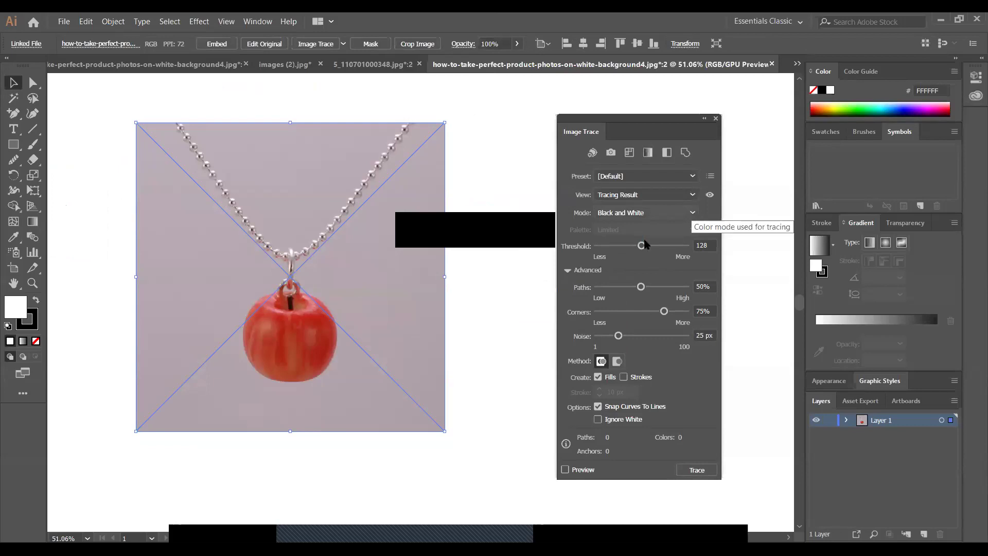
{"action": "left_click", "coordinate": [641, 213]}
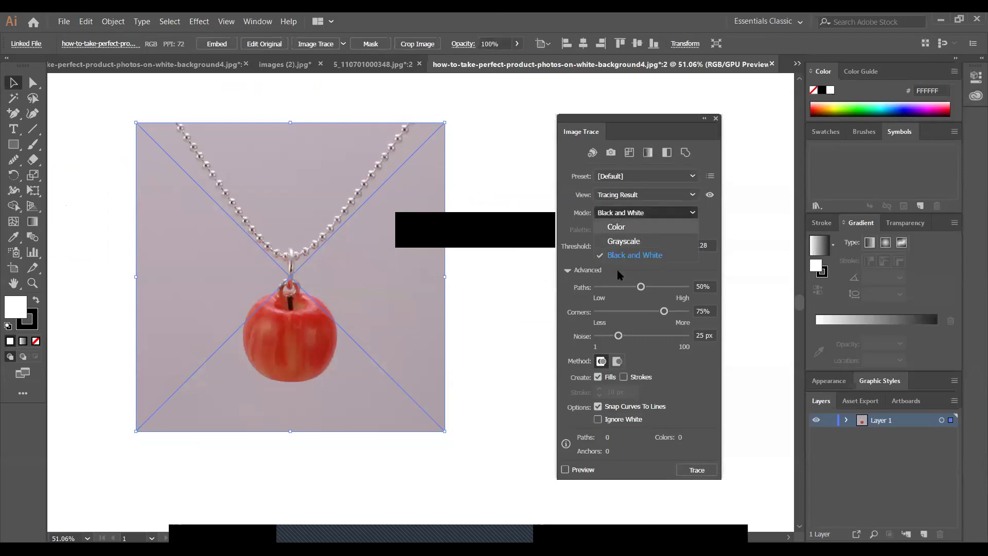
{"action": "left_click", "coordinate": [615, 226]}
{"action": "left_click", "coordinate": [597, 419]}
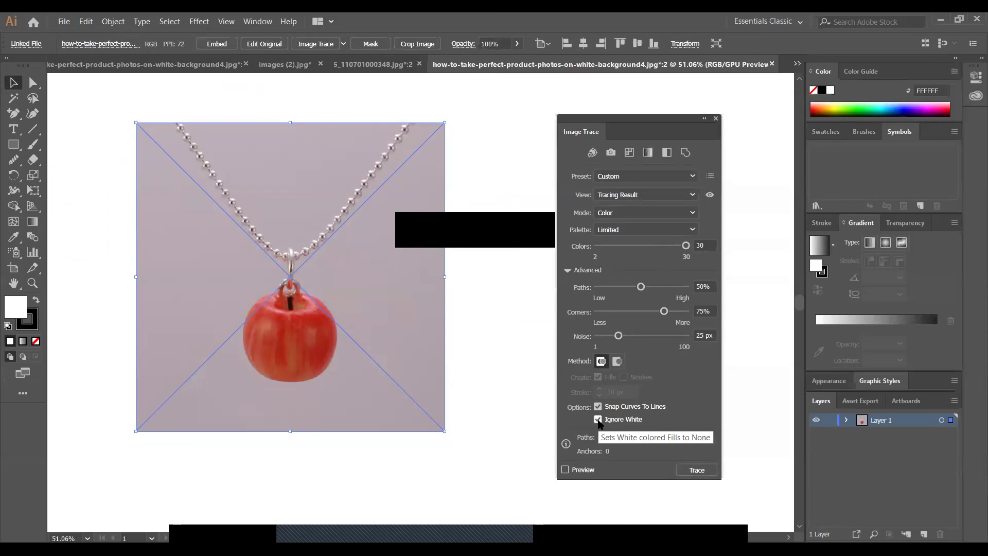
{"action": "left_click", "coordinate": [564, 469]}
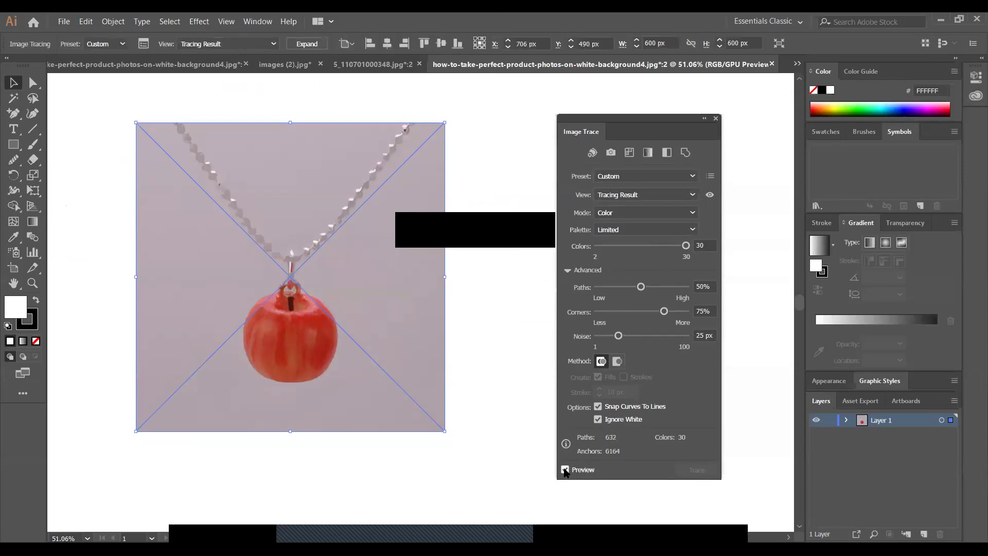
- Reposition the traced pendant image on the canvas and close the Image Trace settings
{"action": "mouse_move", "coordinate": [334, 329]}
{"action": "left_mouse_down"}
{"action": "mouse_move", "coordinate": [349, 281]}
{"action": "mouse_move", "coordinate": [368, 264]}
{"action": "mouse_move", "coordinate": [373, 274]}
{"action": "left_mouse_up"}
{"action": "left_click_drag", "start_coordinate": [429, 254], "coordinate": [399, 331]}
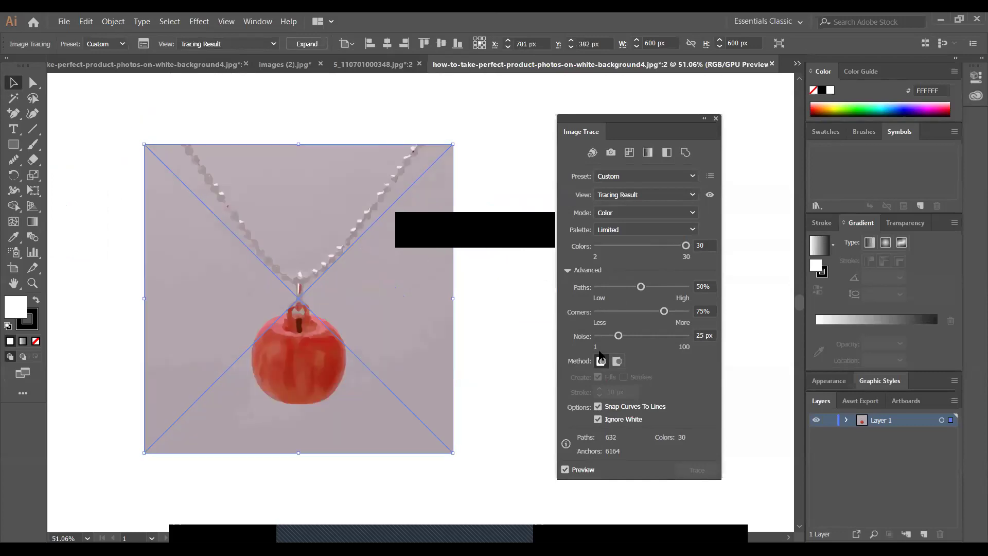
{"action": "left_click", "coordinate": [693, 230]}
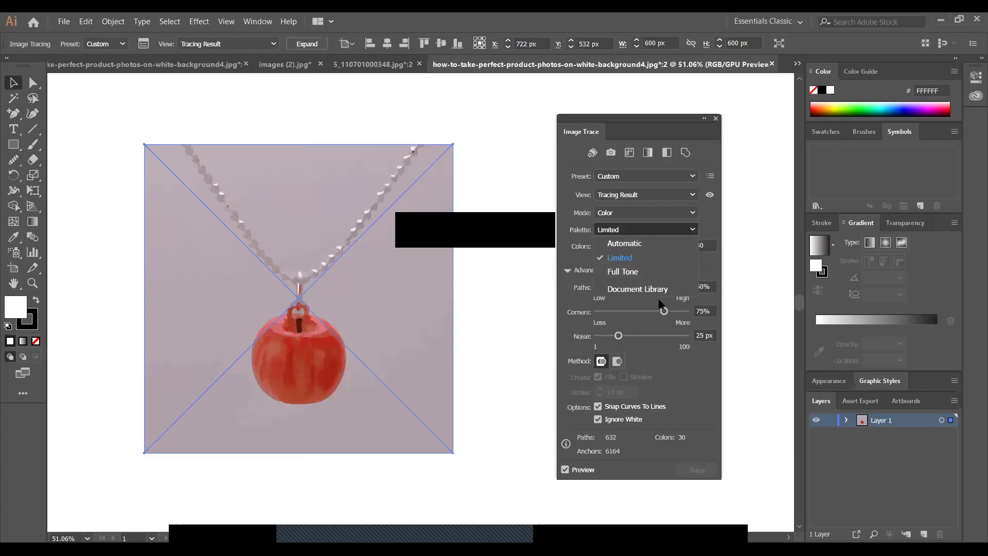
{"action": "left_click", "coordinate": [520, 202]}
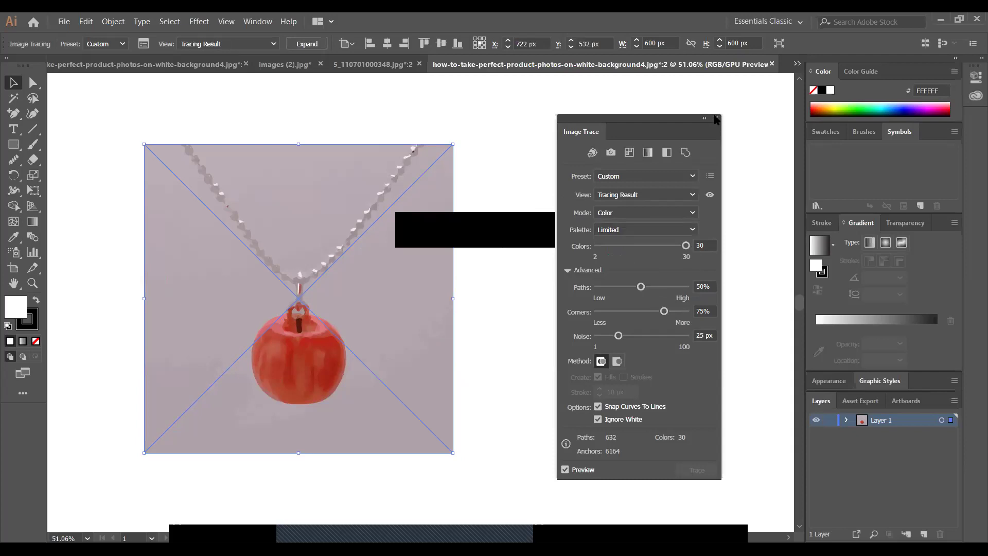
{"action": "left_click", "coordinate": [715, 118]}
{"action": "left_click_drag", "start_coordinate": [405, 302], "coordinate": [507, 240]}
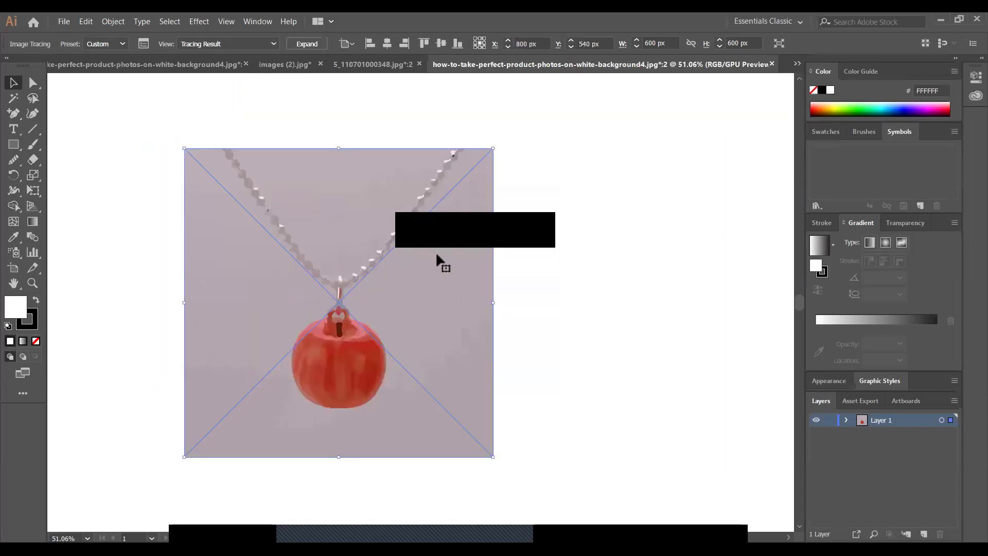
{"action": "key", "text": "ctrl+shift+z"}
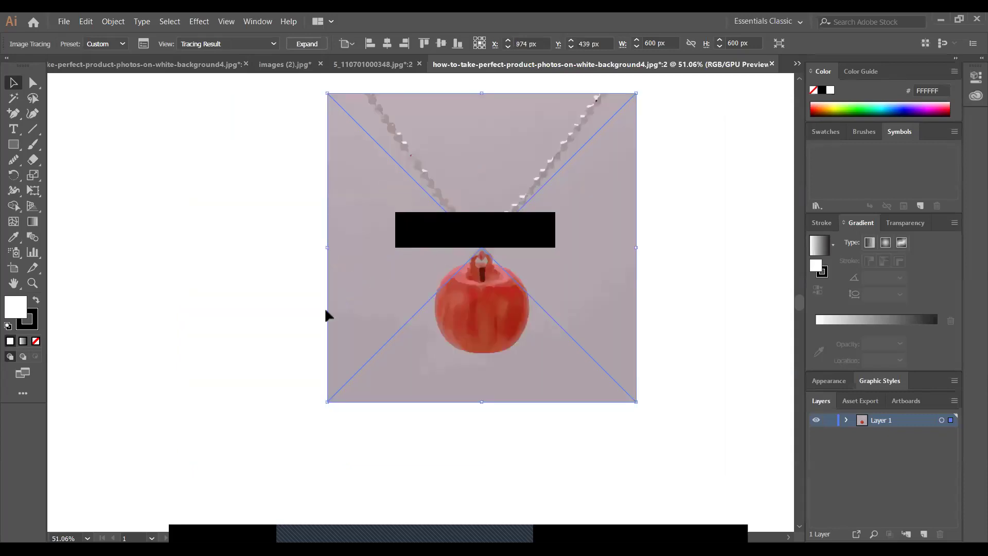
{"action": "key", "text": "ctrl+z"}
- Close the pendant document window and exit the program, discarding the unsaved changes in the open documents
{"action": "left_click", "coordinate": [771, 64]}
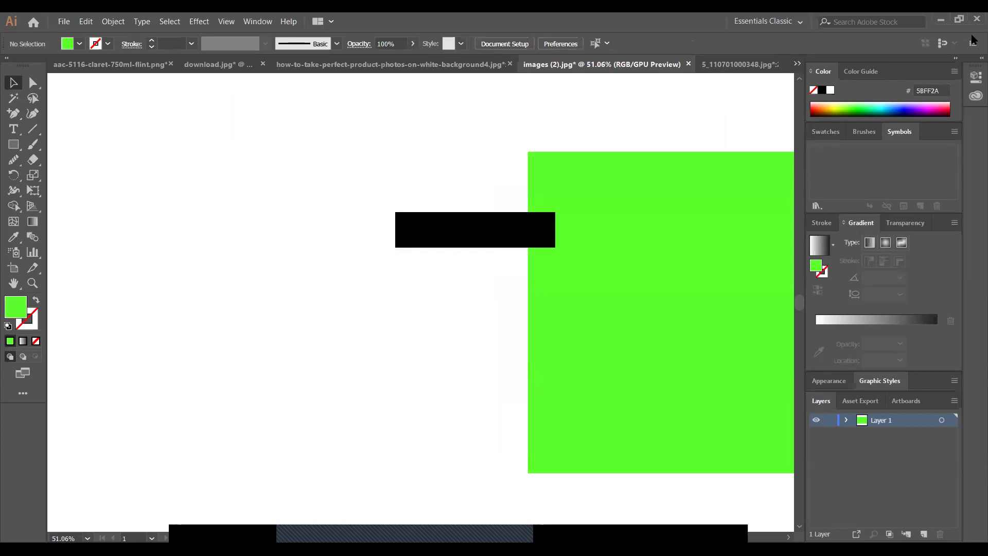
{"action": "left_click", "coordinate": [974, 18]}
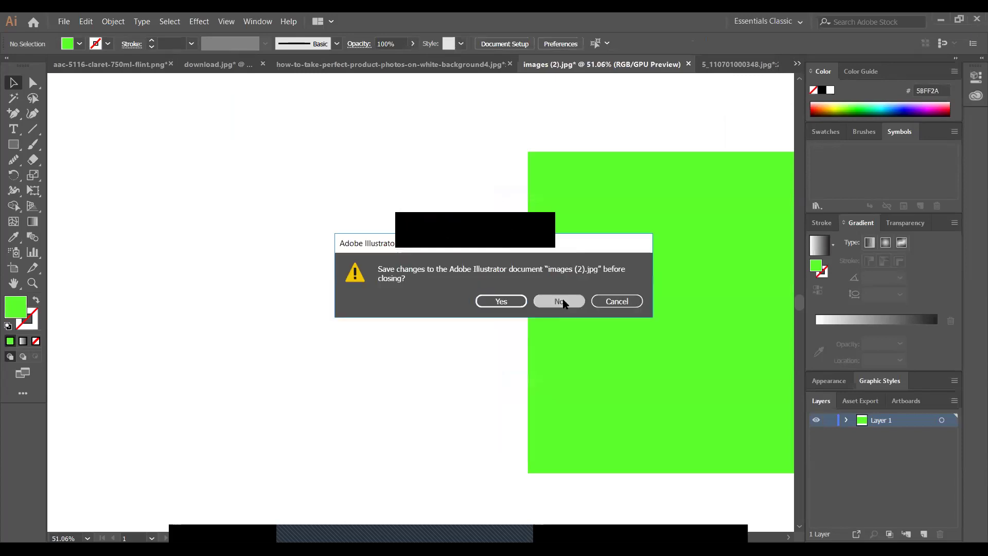
{"action": "left_click", "coordinate": [559, 303]}
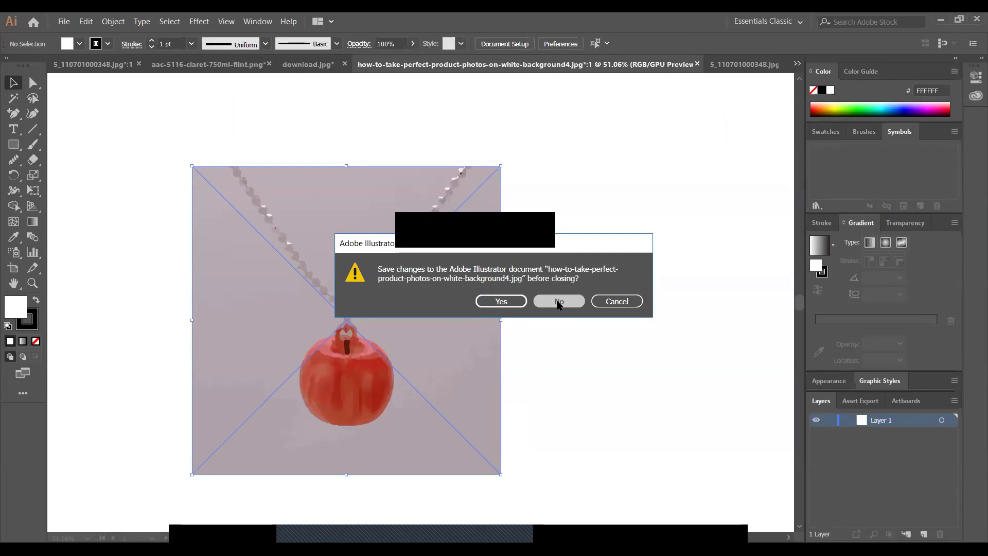
{"action": "left_click", "coordinate": [558, 303]}
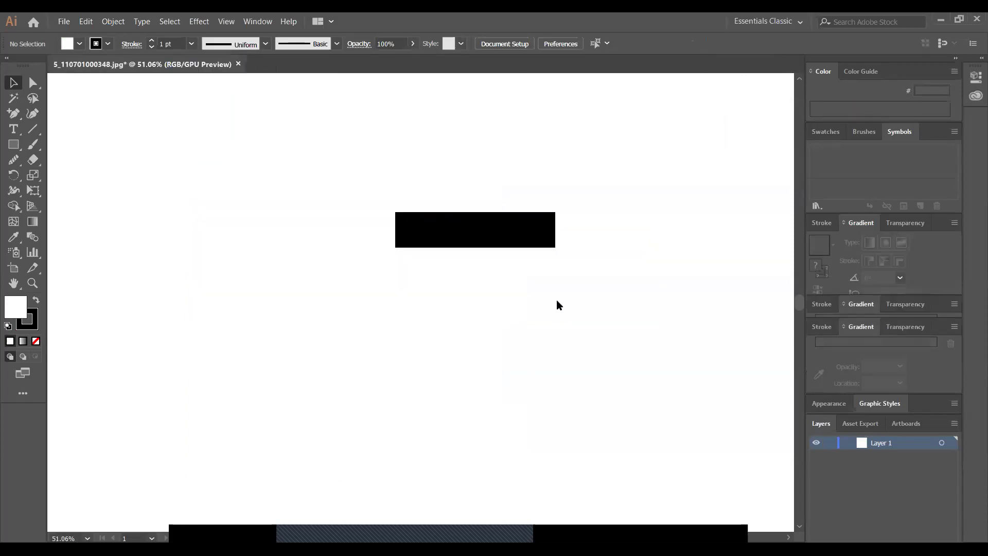
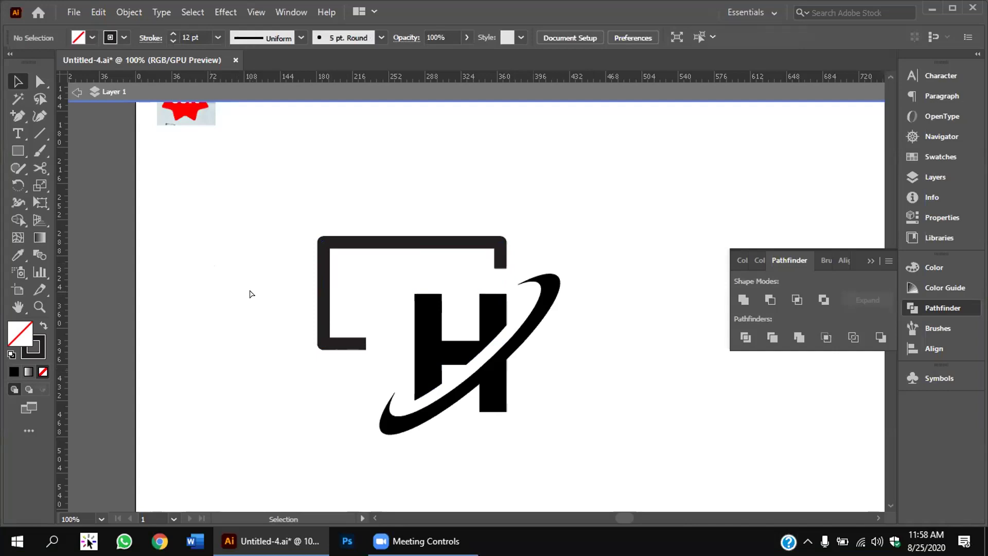
- Draw a diagonal line across the open lower end of the rectangular frame and give it a 1 pt stroke
{"action": "key", "text": "ctrl+plus"}
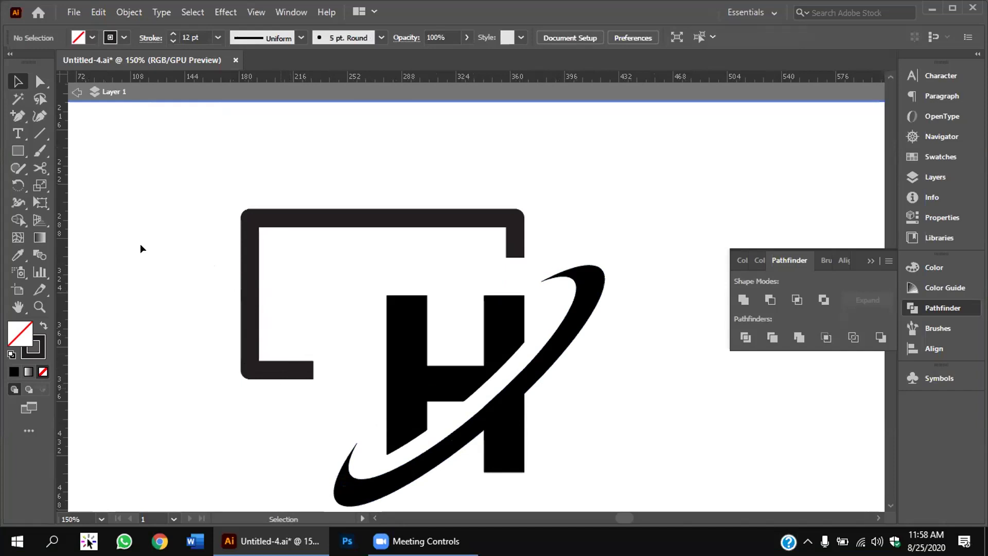
{"action": "left_click", "coordinate": [39, 133]}
{"action": "left_click_drag", "start_coordinate": [312, 353], "coordinate": [267, 386]}
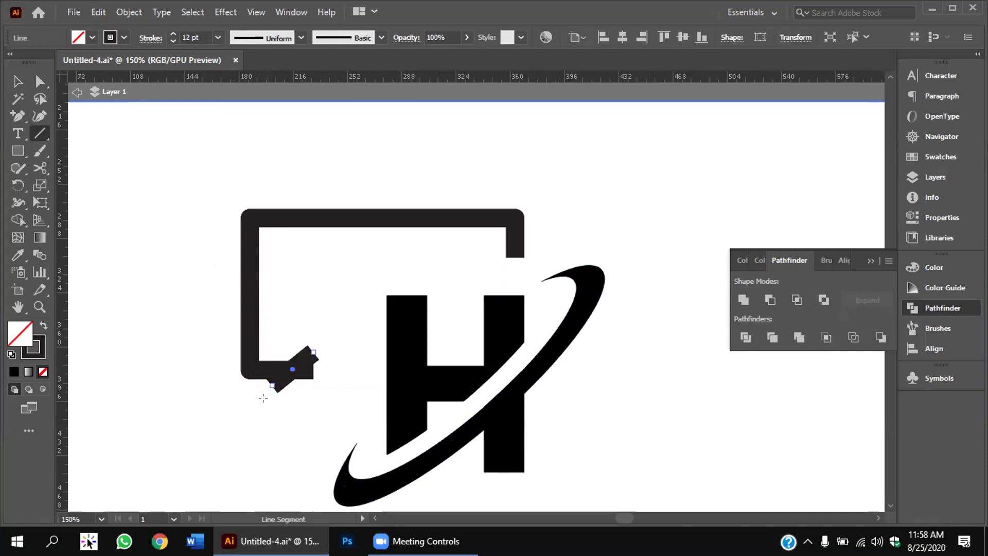
{"action": "left_click", "coordinate": [217, 37]}
{"action": "left_click", "coordinate": [238, 134]}
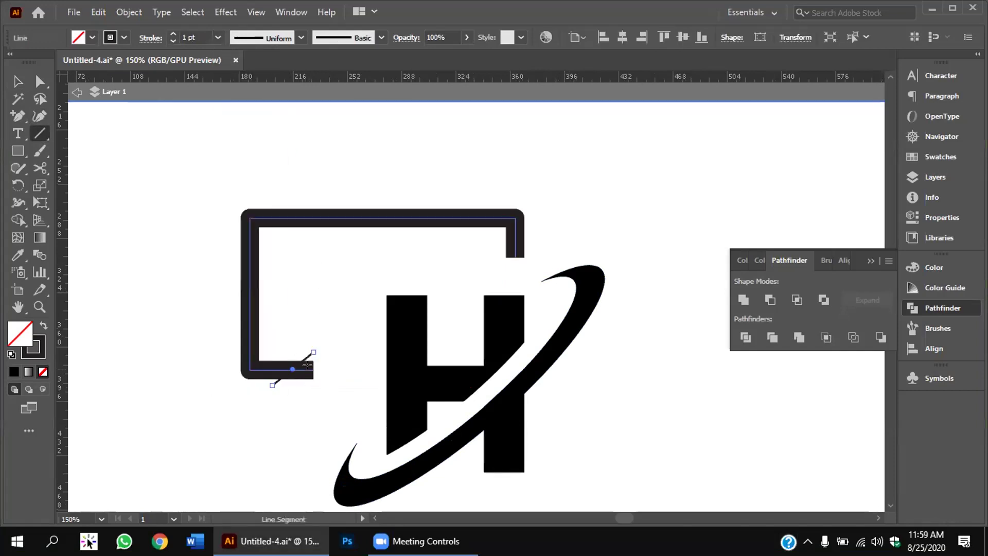
- Try to remove the frame's lower end beyond the diagonal line with Shape Builder, and undo the attempts
{"action": "left_click", "coordinate": [27, 82]}
{"action": "key", "text": "ctrl+a"}
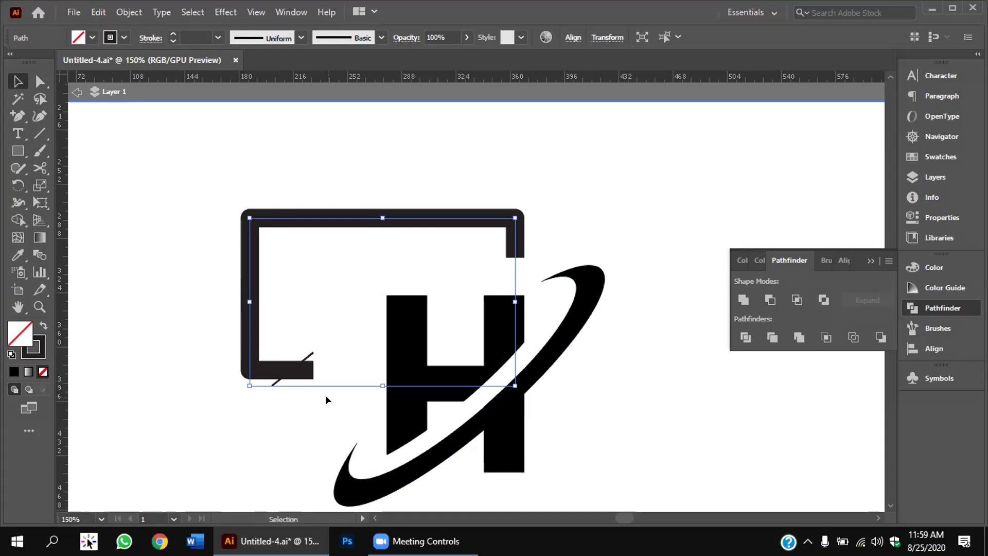
{"action": "left_click", "coordinate": [18, 221]}
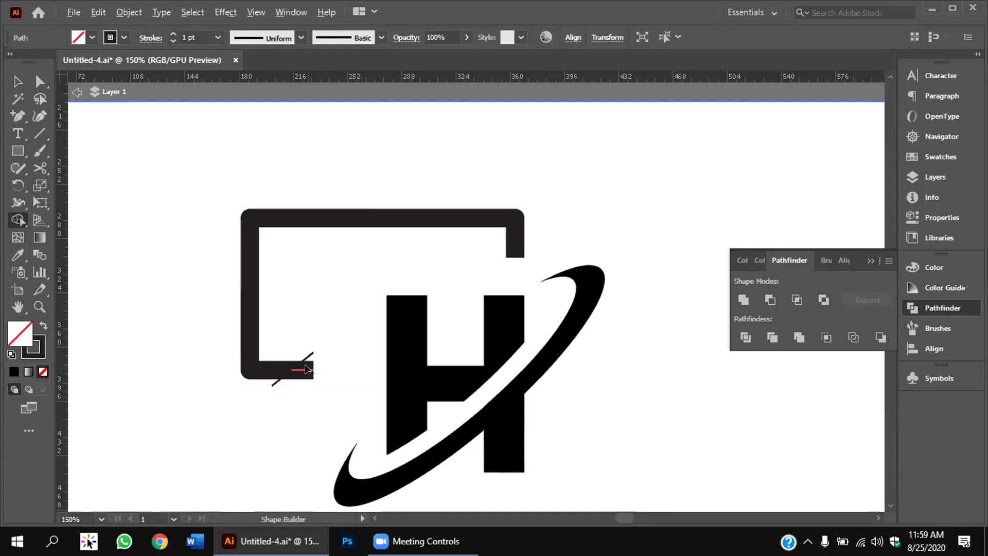
{"action": "left_click_drag", "start_coordinate": [307, 369], "coordinate": [304, 376]}
{"action": "key", "text": "ctrl+z"}
{"action": "left_click", "coordinate": [302, 374], "text": "alt"}
{"action": "key", "text": "v"}
{"action": "key", "text": "shift+m"}
{"action": "key", "text": "ctrl+z"}
- Select the frame path together with the diagonal line and fill them with white
{"action": "left_click", "coordinate": [16, 80]}
{"action": "left_click_drag", "start_coordinate": [221, 326], "coordinate": [319, 384]}
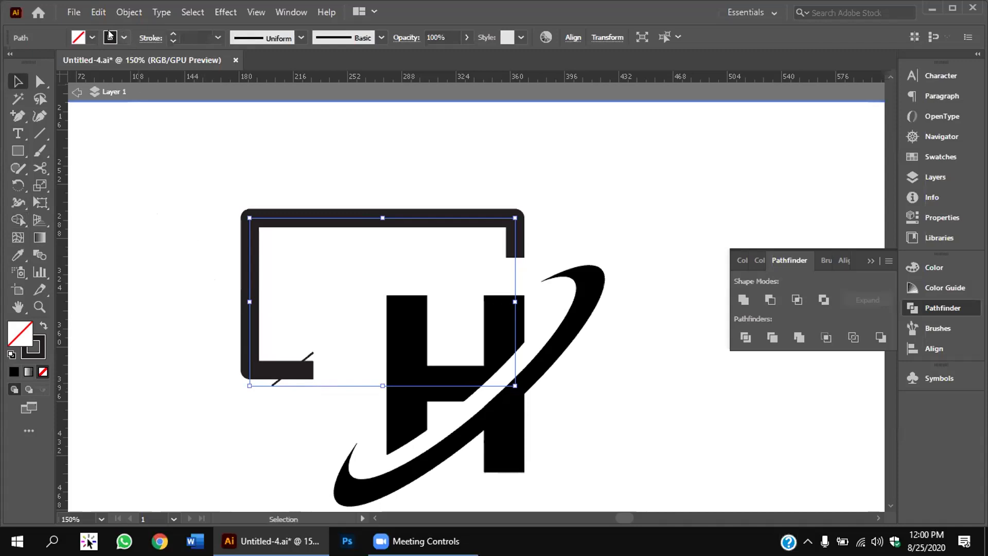
{"action": "left_click", "coordinate": [92, 37]}
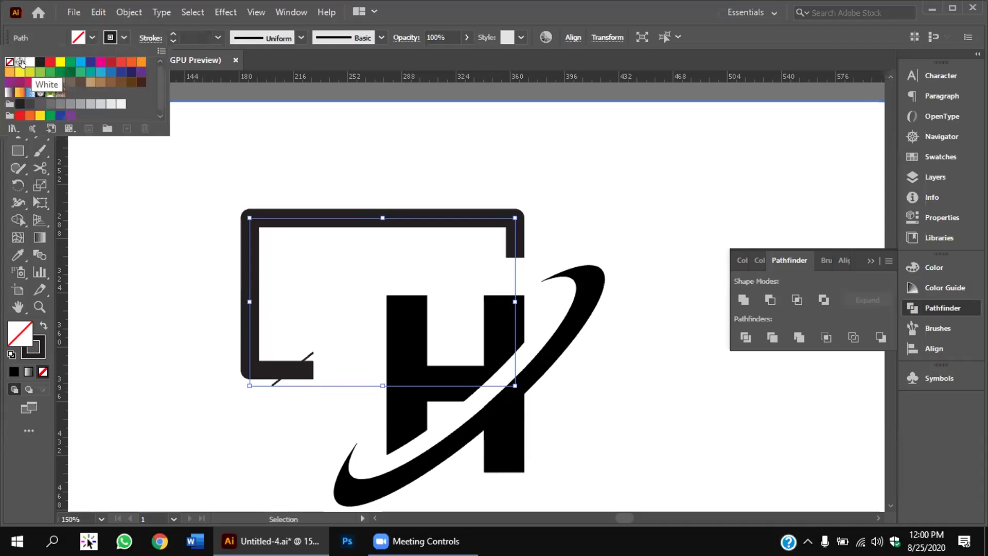
{"action": "left_click", "coordinate": [29, 62]}
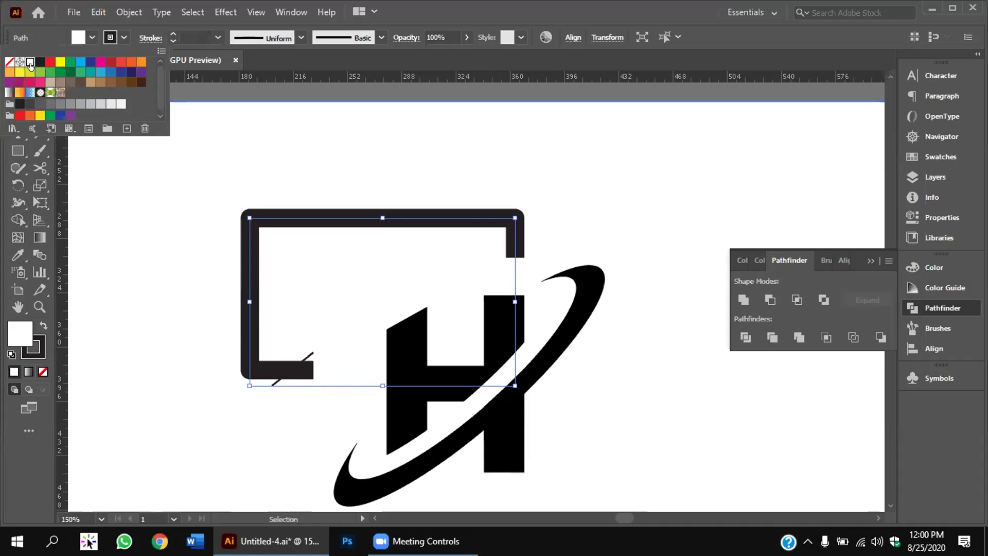
{"action": "left_click", "coordinate": [132, 241]}
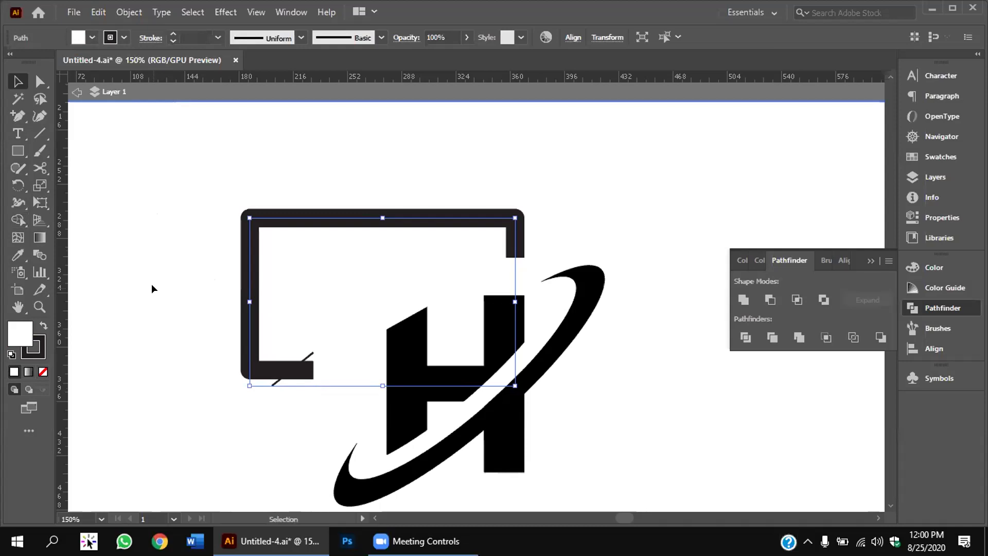
- Apply Shape Builder to the white-filled frame's interior and to its lower end at the diagonal line
{"action": "left_click", "coordinate": [18, 220]}
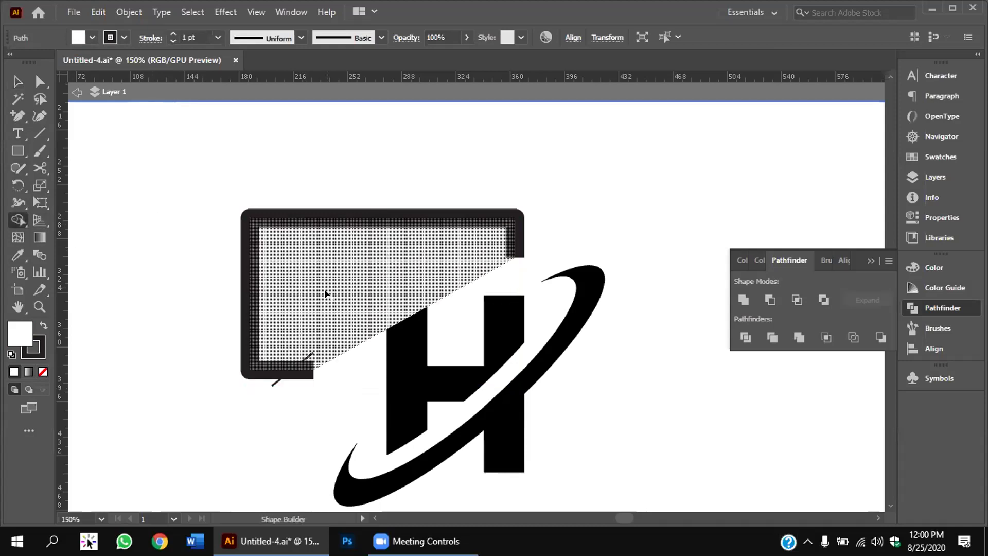
{"action": "left_click", "coordinate": [313, 316]}
{"action": "left_click", "coordinate": [312, 372]}
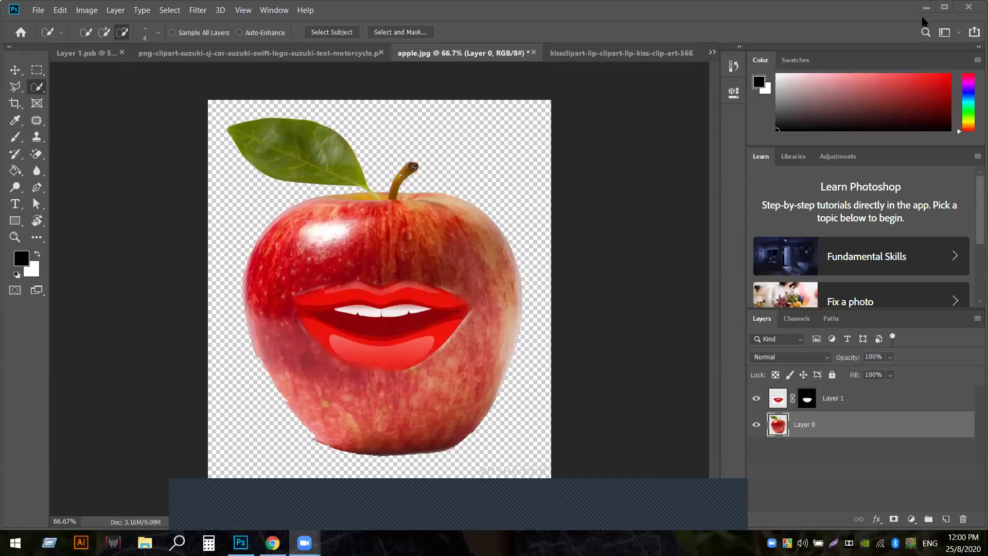
- Switch to Illustrator and create a new 1920 x 1080 px document from the Web-Large preset
{"action": "left_click", "coordinate": [238, 535]}
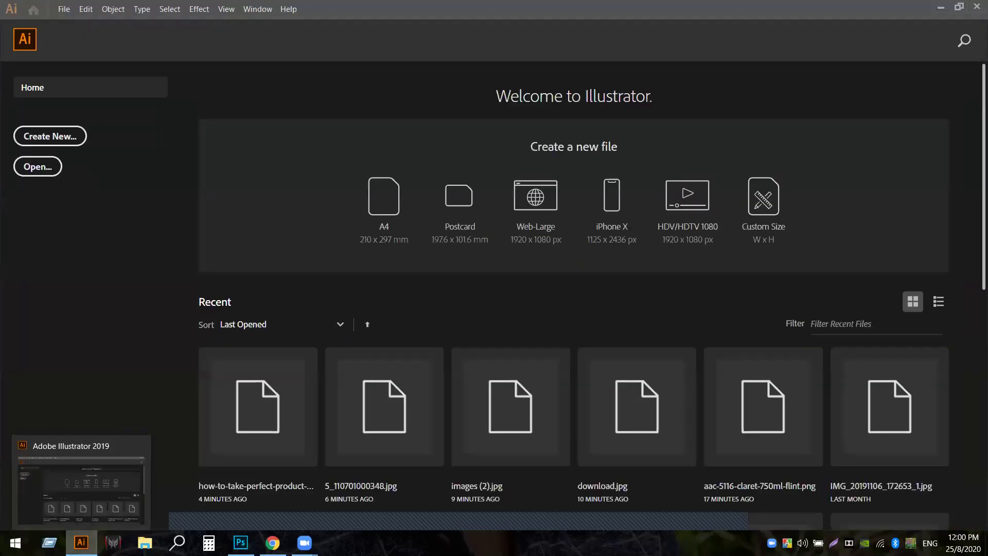
{"action": "left_click", "coordinate": [68, 137]}
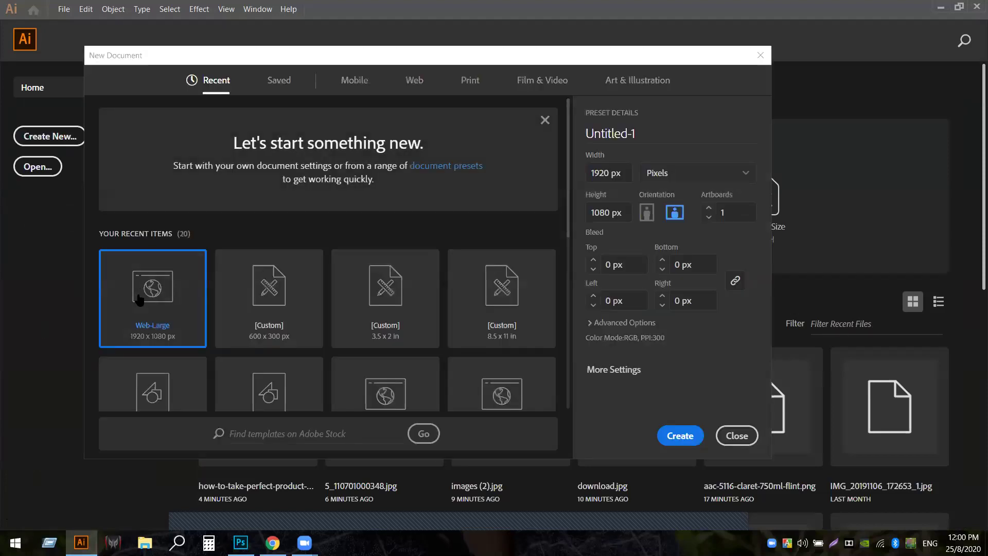
{"action": "left_click", "coordinate": [680, 436]}
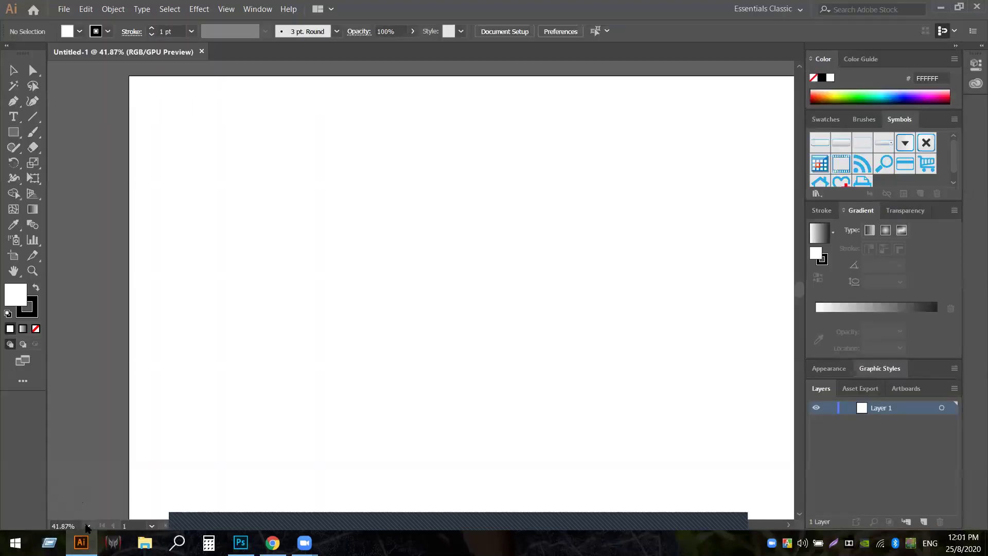
- Draw a square in the upper-left area of the artboard and set its fill to none
{"action": "left_click", "coordinate": [87, 525]}
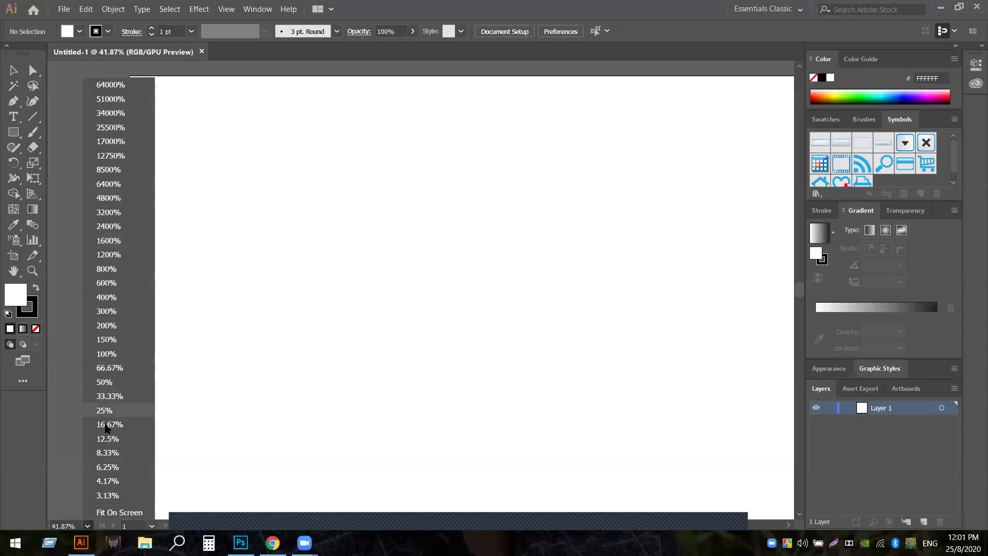
{"action": "left_click", "coordinate": [118, 397]}
{"action": "left_click", "coordinate": [14, 271]}
{"action": "left_click_drag", "start_coordinate": [419, 278], "coordinate": [293, 267]}
{"action": "left_click", "coordinate": [13, 132]}
{"action": "left_click_drag", "start_coordinate": [119, 161], "coordinate": [241, 283]}
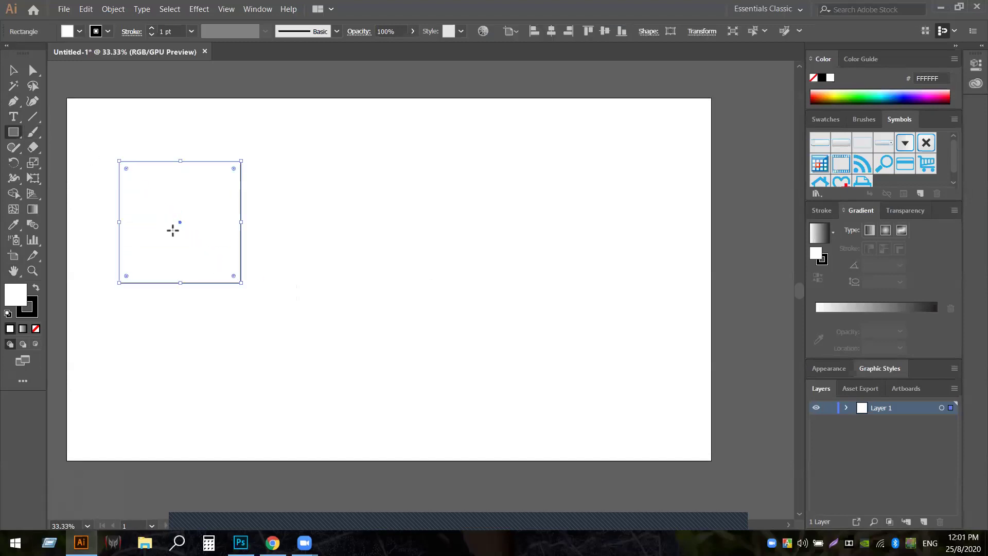
{"action": "left_click", "coordinate": [80, 32]}
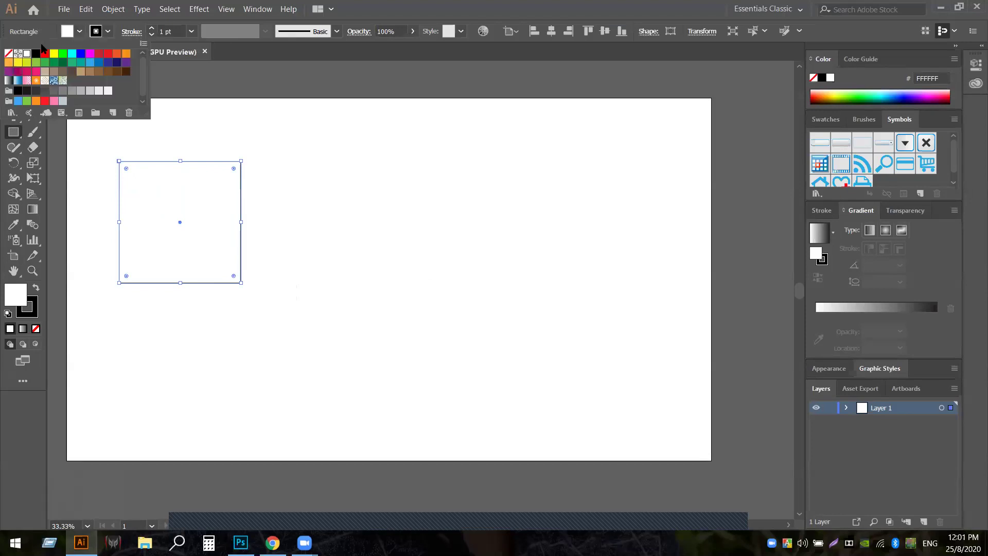
{"action": "left_click", "coordinate": [9, 54]}
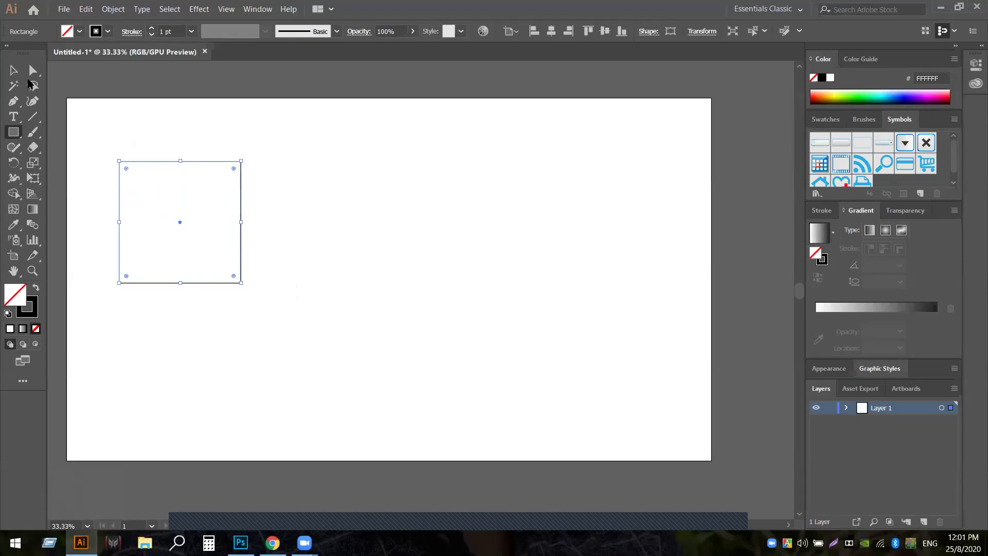
- Increase the square's black stroke weight to 18 pt and deselect it
{"action": "left_click", "coordinate": [13, 73]}
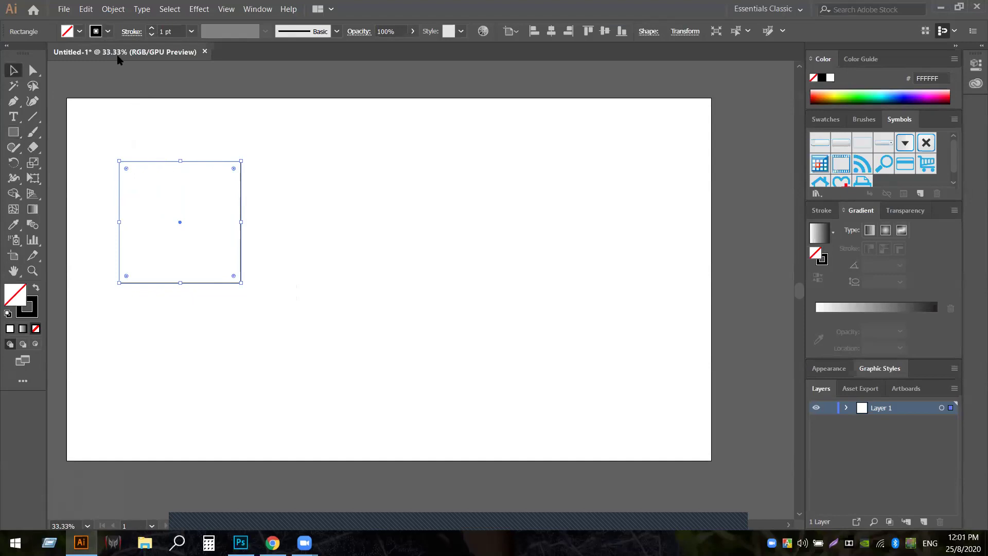
{"action": "left_click", "coordinate": [150, 29]}
{"action": "left_click", "coordinate": [150, 29]}
{"action": "left_click", "coordinate": [150, 29]}
{"action": "left_click", "coordinate": [151, 29]}
{"action": "left_click", "coordinate": [151, 29]}
{"action": "left_click", "coordinate": [151, 29]}
{"action": "left_click", "coordinate": [151, 29]}
{"action": "left_click", "coordinate": [151, 29]}
{"action": "left_click", "coordinate": [150, 29]}
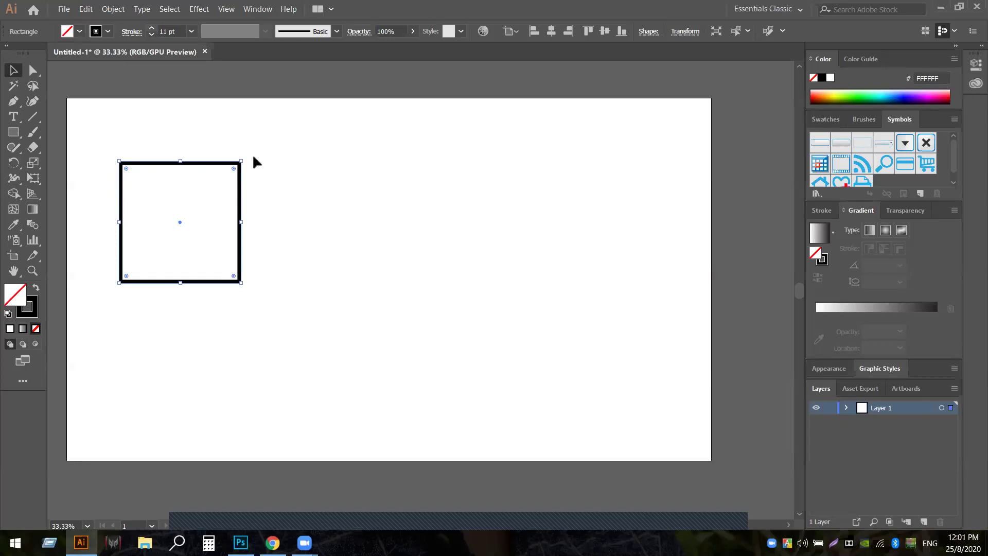
{"action": "left_click", "coordinate": [196, 119]}
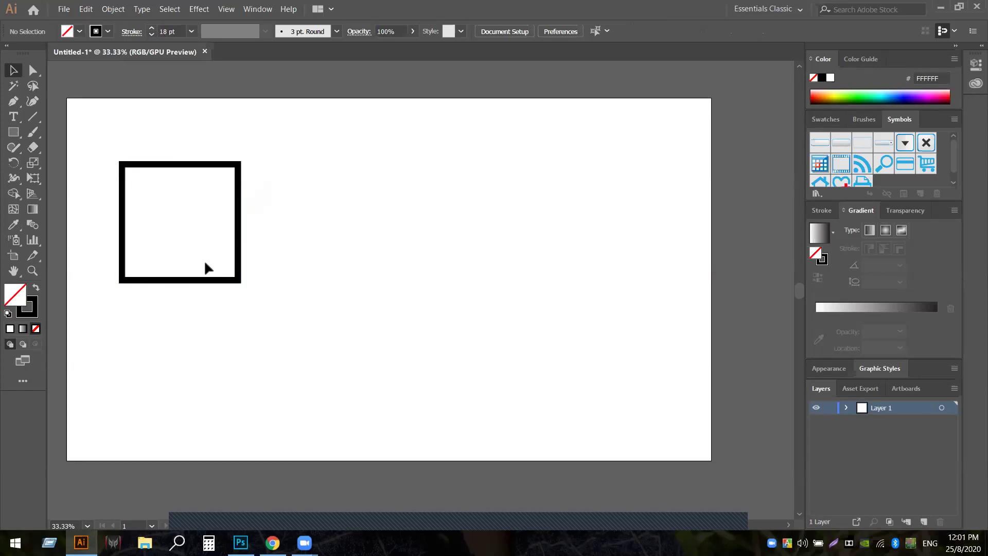
- Draw two slanted lines side by side across the square's lower edge, both with a 0.75 pt stroke
{"action": "left_click", "coordinate": [33, 117]}
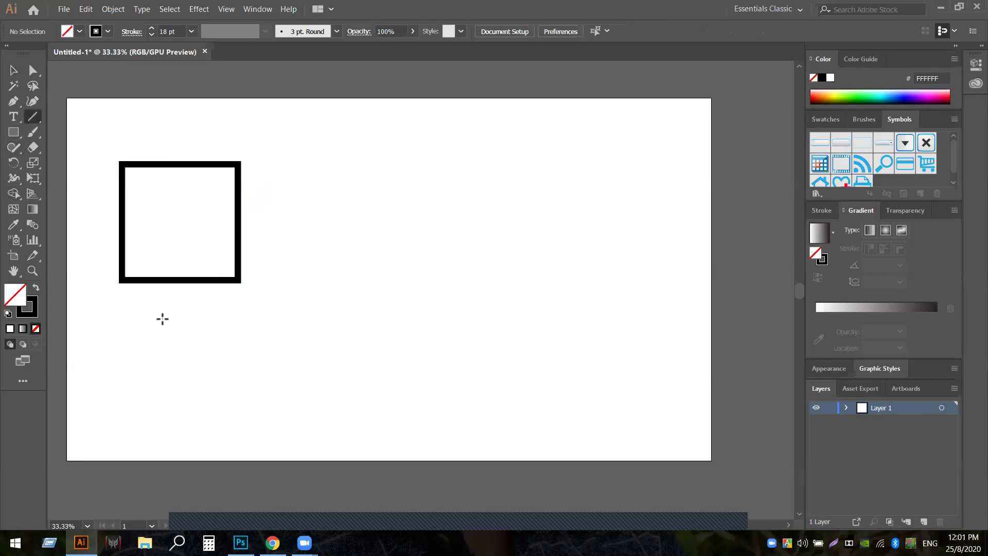
{"action": "left_click_drag", "start_coordinate": [161, 259], "coordinate": [152, 326]}
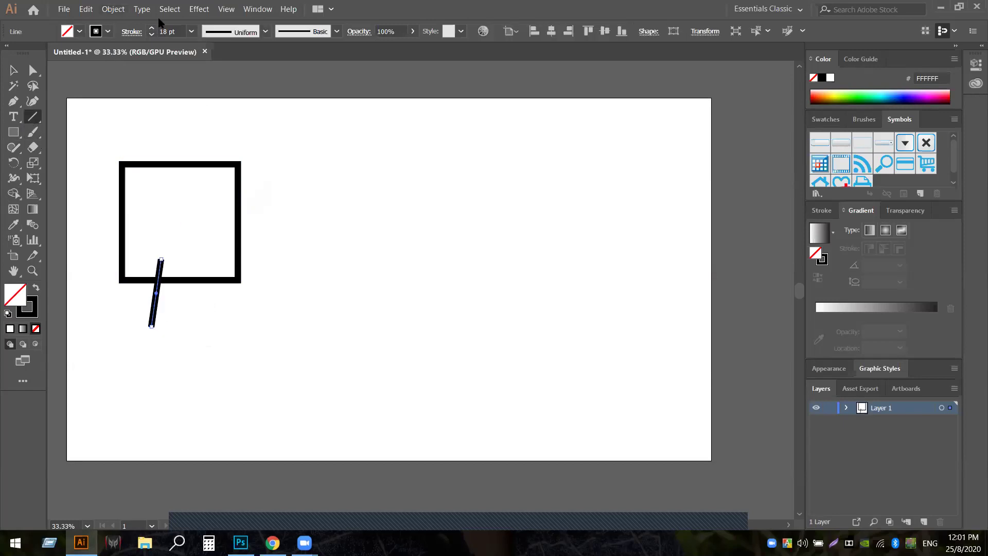
{"action": "left_click", "coordinate": [152, 35]}
{"action": "left_click", "coordinate": [152, 35]}
{"action": "left_click", "coordinate": [152, 29]}
{"action": "left_click", "coordinate": [151, 29]}
{"action": "left_click", "coordinate": [152, 29]}
{"action": "left_click", "coordinate": [152, 29]}
{"action": "left_click", "coordinate": [152, 29]}
{"action": "left_click", "coordinate": [151, 29]}
{"action": "left_click", "coordinate": [152, 28]}
{"action": "left_click", "coordinate": [152, 29]}
{"action": "left_click", "coordinate": [151, 29]}
{"action": "left_click", "coordinate": [152, 29]}
{"action": "left_click", "coordinate": [152, 29]}
{"action": "left_click", "coordinate": [151, 29]}
{"action": "left_click", "coordinate": [151, 29]}
{"action": "left_click", "coordinate": [151, 29]}
{"action": "left_click", "coordinate": [152, 29]}
{"action": "left_click", "coordinate": [152, 29]}
{"action": "left_click", "coordinate": [152, 29]}
{"action": "left_click", "coordinate": [151, 34]}
{"action": "left_click", "coordinate": [151, 34]}
{"action": "left_click", "coordinate": [152, 35]}
{"action": "left_click", "coordinate": [152, 35]}
{"action": "left_click", "coordinate": [151, 34]}
{"action": "left_click", "coordinate": [152, 35]}
{"action": "left_click", "coordinate": [152, 35]}
{"action": "left_click", "coordinate": [152, 34]}
{"action": "left_click", "coordinate": [152, 34]}
{"action": "left_click", "coordinate": [151, 34]}
{"action": "left_click", "coordinate": [152, 34]}
{"action": "left_click", "coordinate": [152, 34]}
{"action": "left_click", "coordinate": [152, 35]}
{"action": "left_click", "coordinate": [152, 35]}
{"action": "left_click", "coordinate": [151, 34]}
{"action": "left_click", "coordinate": [152, 34]}
{"action": "left_click", "coordinate": [151, 34]}
{"action": "left_click", "coordinate": [152, 34]}
{"action": "left_click", "coordinate": [152, 34]}
{"action": "left_click", "coordinate": [151, 34]}
{"action": "left_click", "coordinate": [152, 34]}
{"action": "left_click", "coordinate": [152, 35]}
{"action": "left_click", "coordinate": [152, 35]}
{"action": "left_click", "coordinate": [152, 34]}
{"action": "left_click", "coordinate": [152, 35]}
{"action": "left_click", "coordinate": [151, 34]}
{"action": "left_click", "coordinate": [152, 34]}
{"action": "left_click", "coordinate": [152, 34]}
{"action": "left_click", "coordinate": [152, 34]}
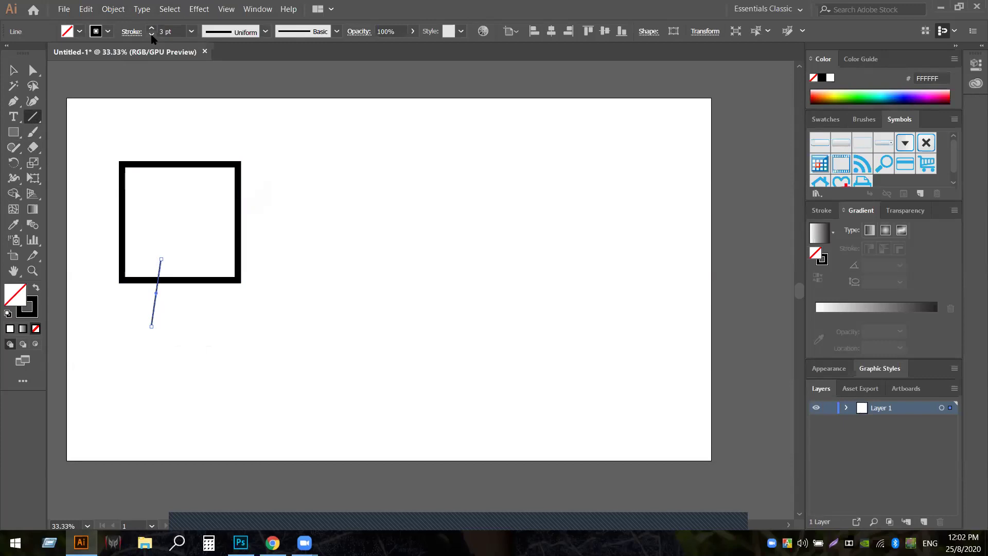
{"action": "left_click", "coordinate": [152, 35]}
{"action": "left_click", "coordinate": [152, 34]}
{"action": "left_click_drag", "start_coordinate": [191, 259], "coordinate": [188, 326]}
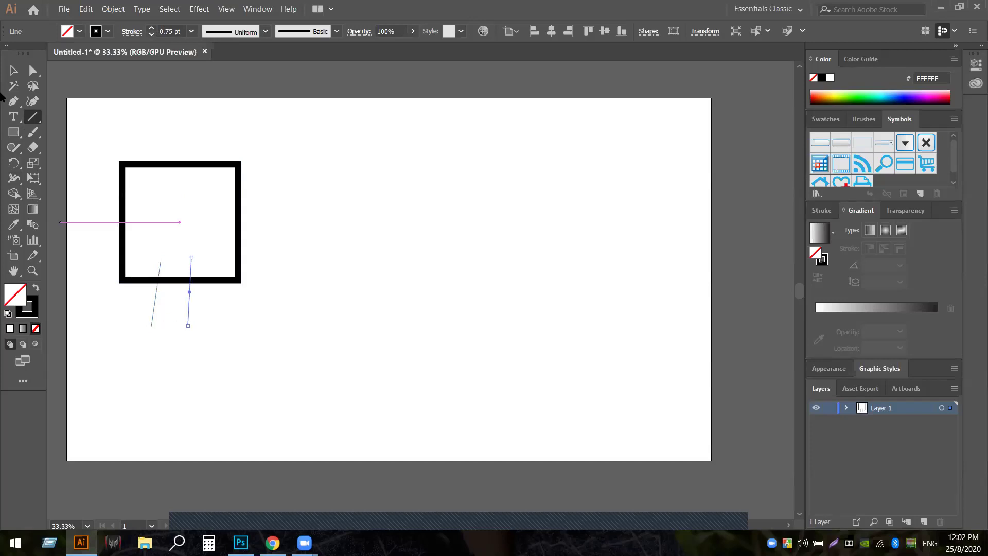
- Select the stroked square with both lines and try to remove the lower edge between the lines with Shape Builder
{"action": "left_click", "coordinate": [13, 70]}
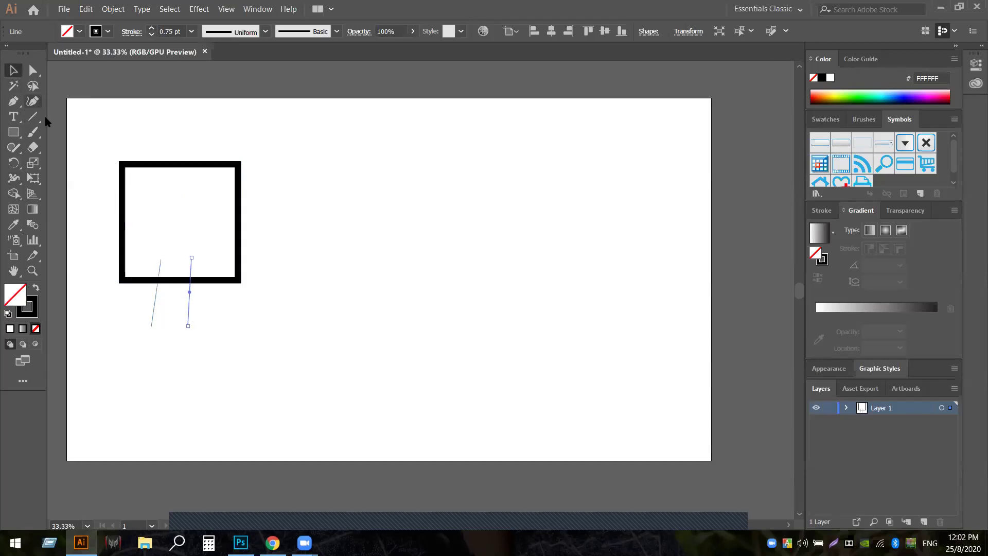
{"action": "left_click_drag", "start_coordinate": [97, 134], "coordinate": [226, 313]}
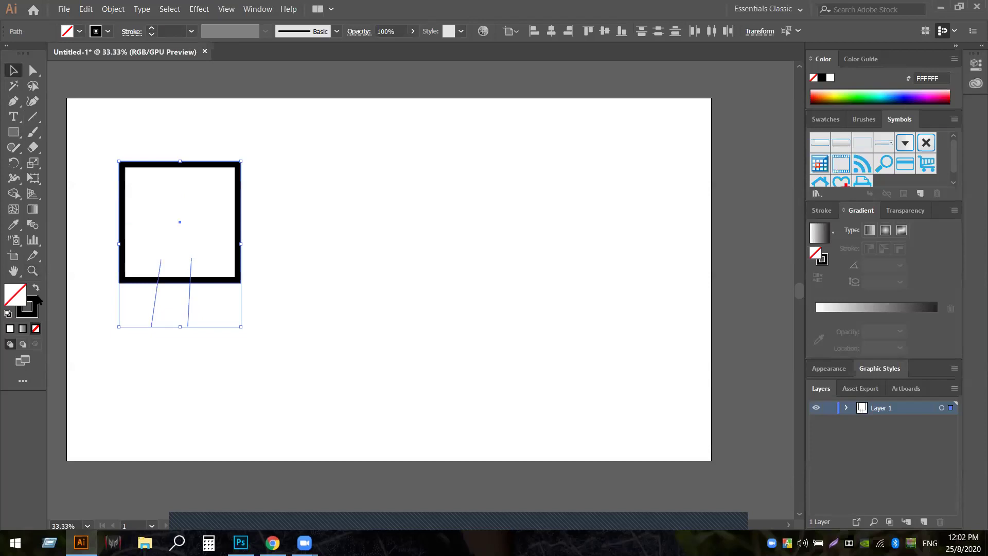
{"action": "left_click", "coordinate": [14, 193]}
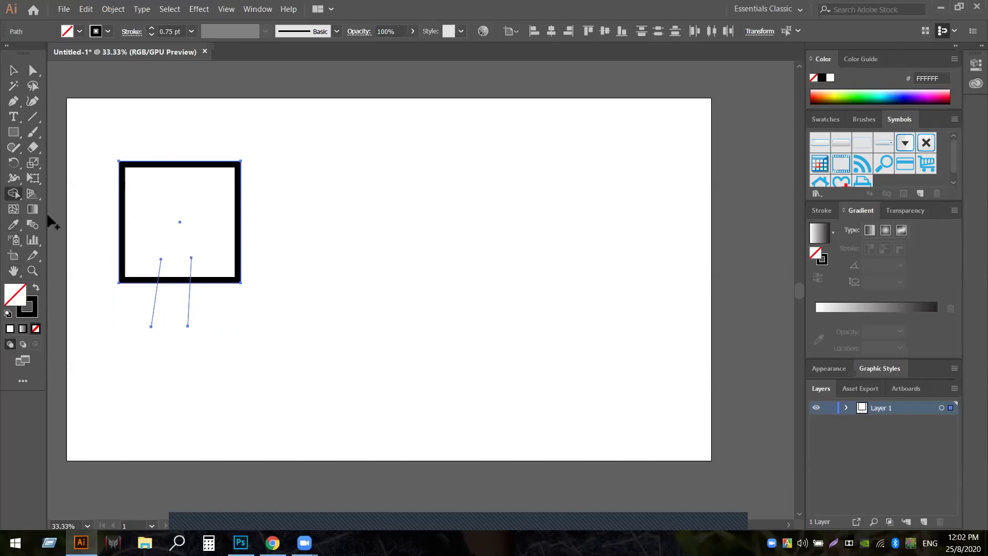
{"action": "left_click", "coordinate": [174, 282], "text": "alt"}
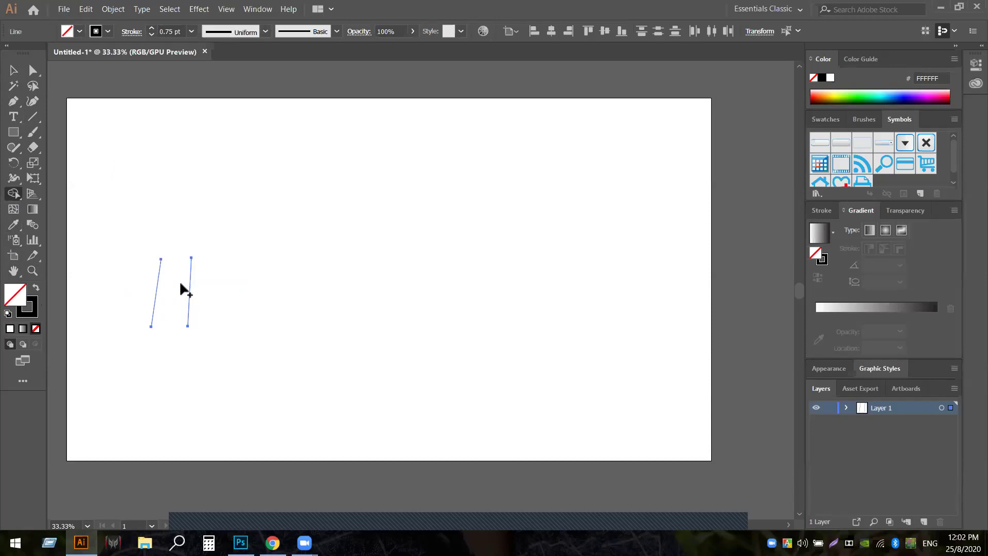
- Delete the two slanted lines from the artboard
{"action": "left_click", "coordinate": [14, 70]}
{"action": "left_click_drag", "start_coordinate": [204, 326], "coordinate": [99, 207]}
{"action": "key", "text": "Delete"}
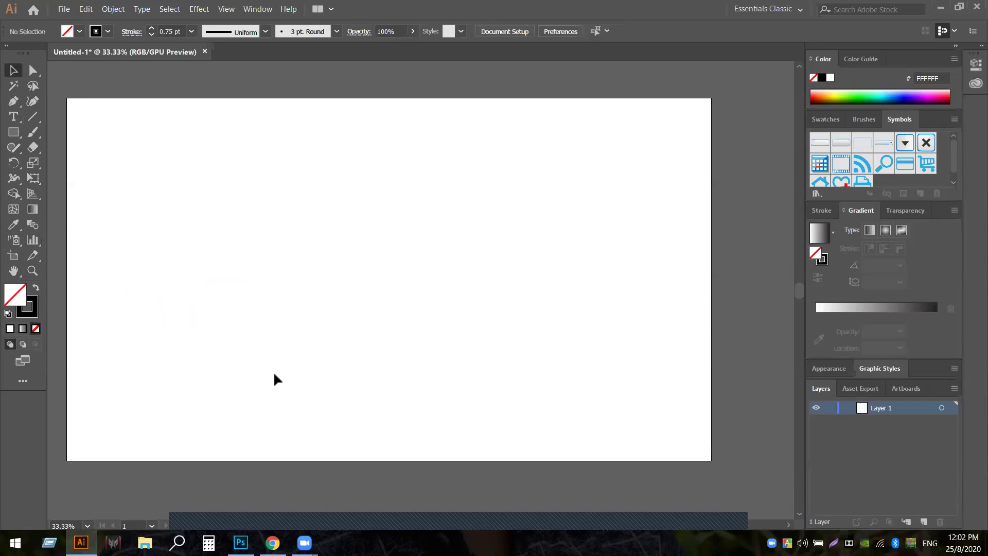
- Draw an upright rectangle in the upper-left area of the artboard with a black fill and no stroke
{"action": "left_click", "coordinate": [14, 131]}
{"action": "left_click_drag", "start_coordinate": [109, 164], "coordinate": [231, 316]}
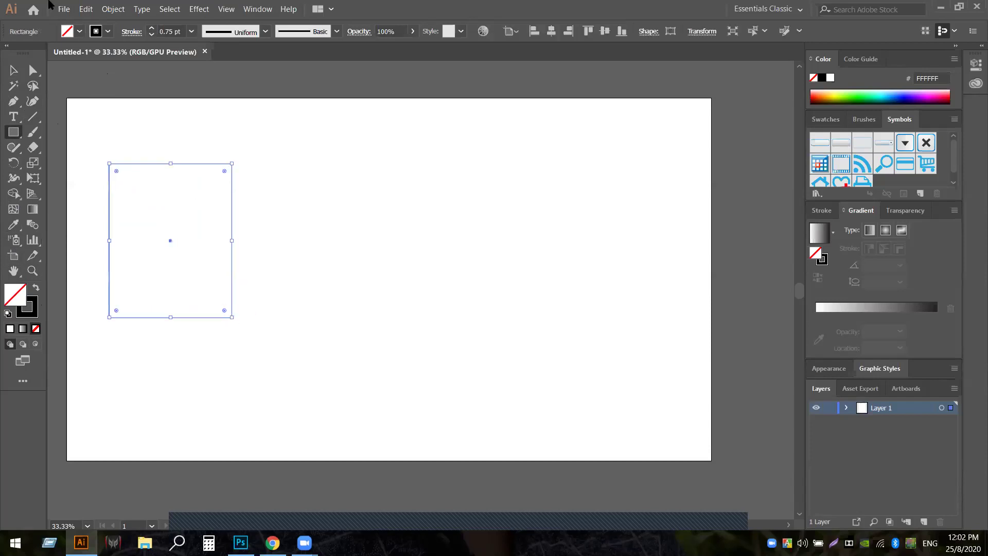
{"action": "left_click", "coordinate": [80, 31]}
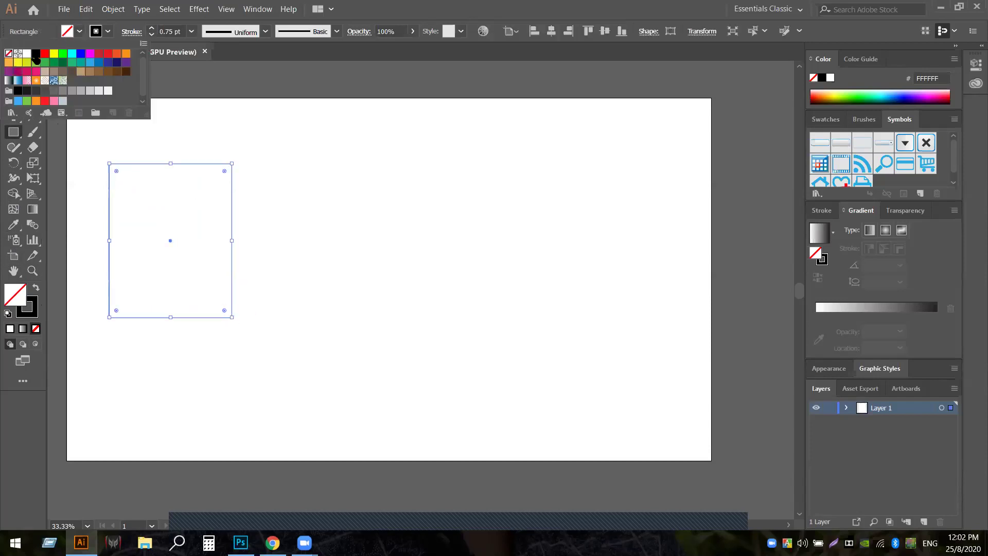
{"action": "left_click", "coordinate": [35, 53]}
{"action": "left_click", "coordinate": [108, 31]}
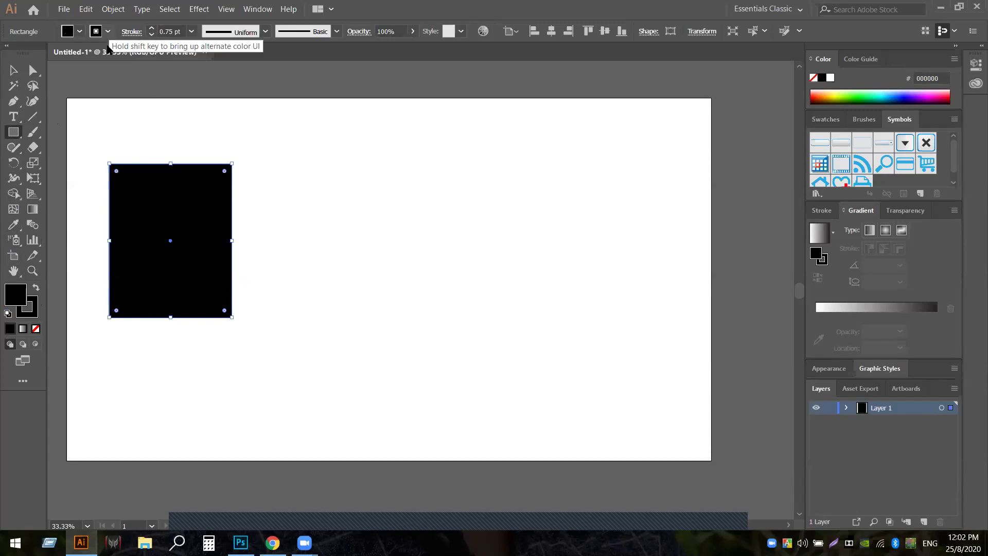
{"action": "left_click", "coordinate": [108, 32]}
{"action": "left_click", "coordinate": [9, 53]}
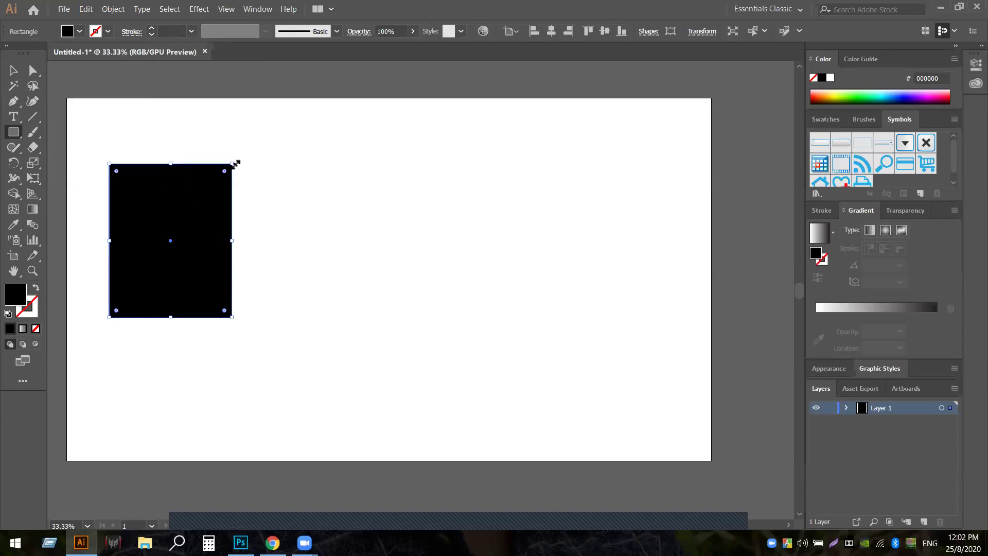
- Place a slightly smaller centred copy inside the black rectangle and subtract that inner area with Shape Builder to form a frame
{"action": "left_click_drag", "start_coordinate": [235, 163], "coordinate": [235, 167]}
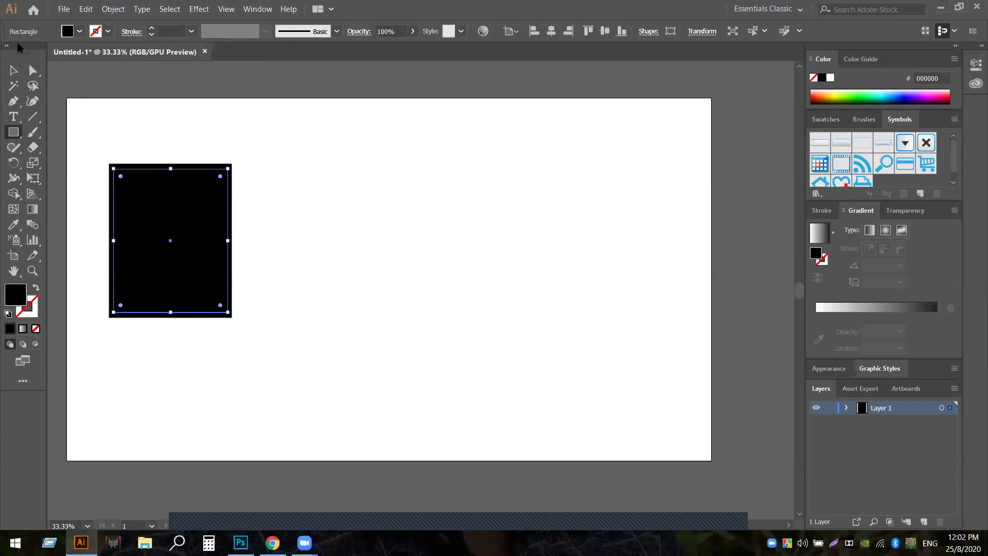
{"action": "left_click", "coordinate": [15, 71]}
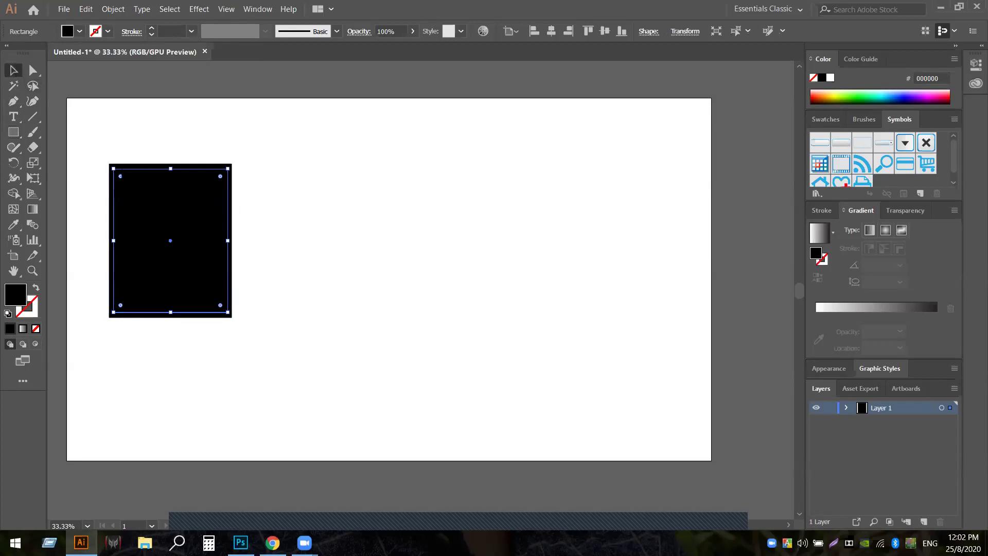
{"action": "left_click_drag", "start_coordinate": [103, 168], "coordinate": [326, 386]}
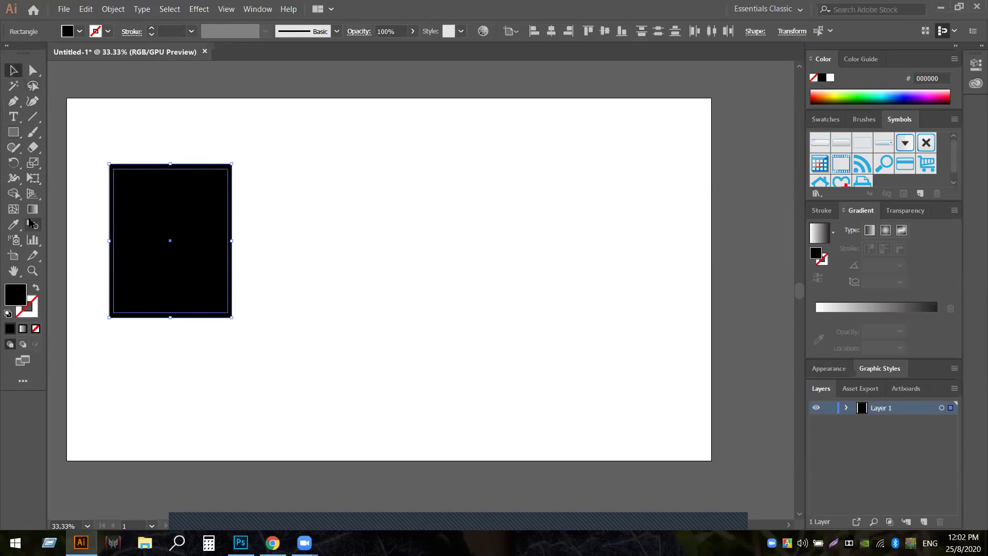
{"action": "left_click", "coordinate": [14, 194]}
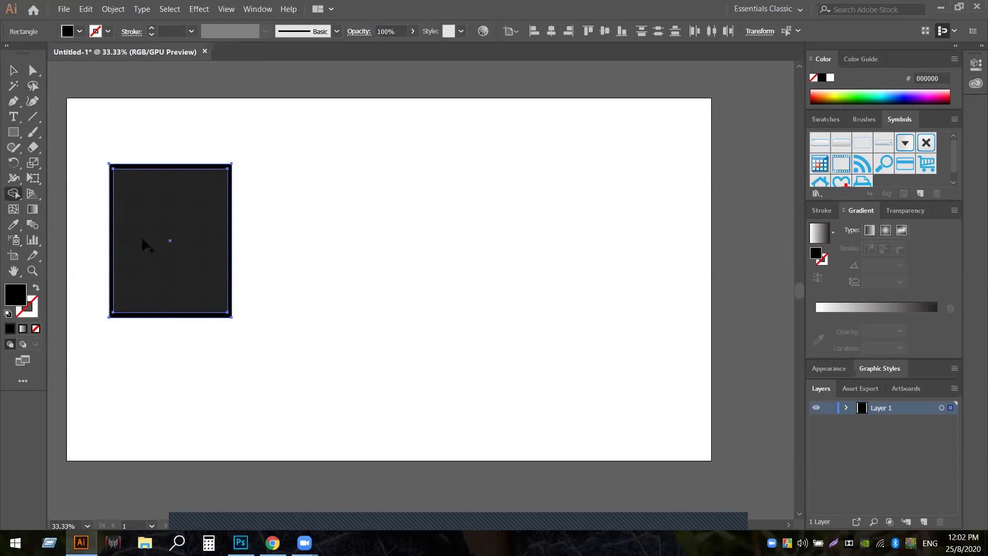
{"action": "left_click", "coordinate": [171, 293], "text": "alt"}
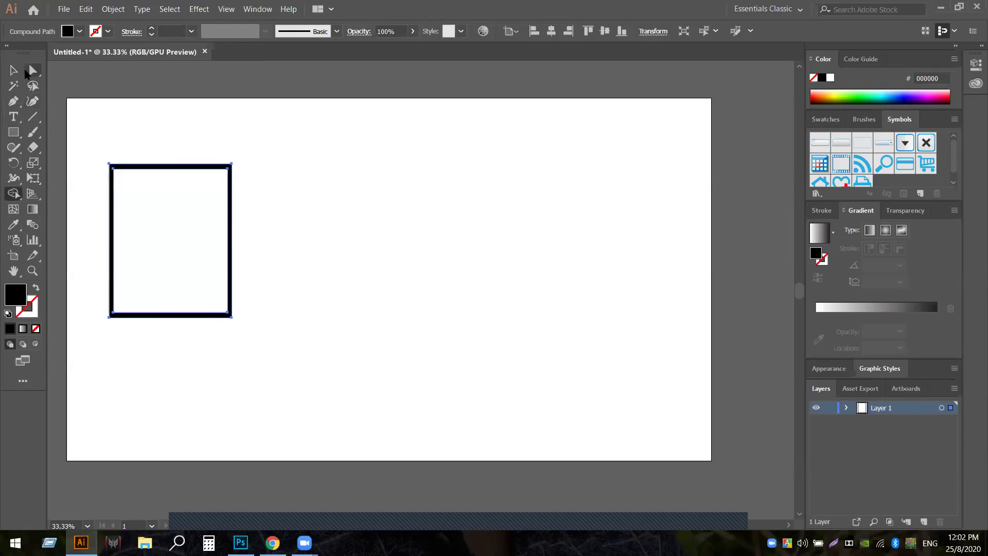
{"action": "left_click", "coordinate": [14, 71]}
{"action": "left_click", "coordinate": [270, 214]}
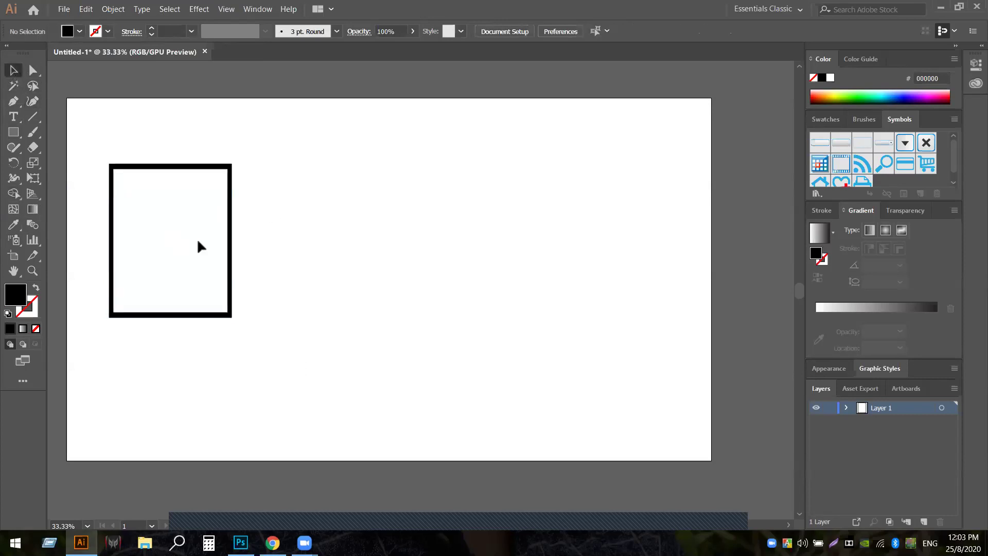
- Draw one diagonal line across the frame's lower edge and a second one across its right side
{"action": "left_click", "coordinate": [32, 116]}
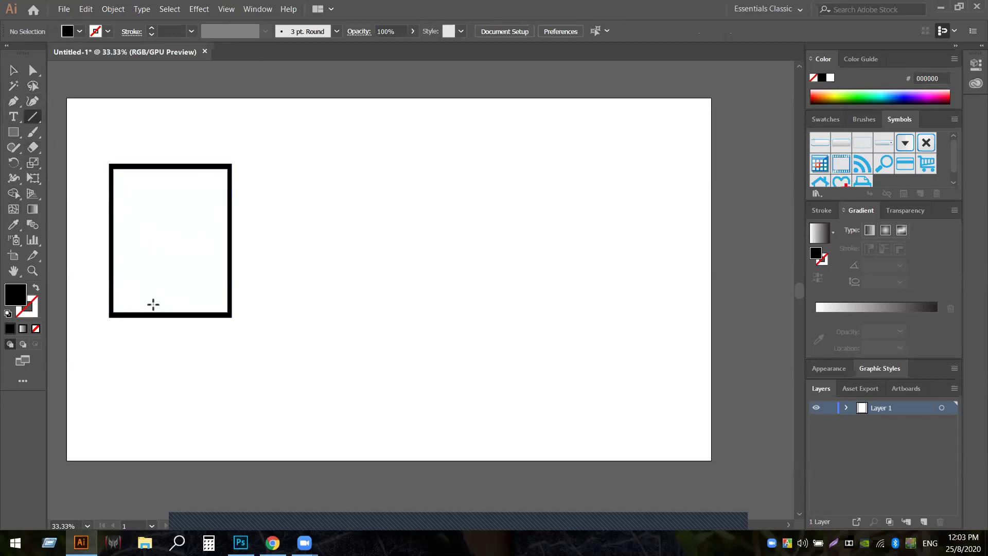
{"action": "left_click_drag", "start_coordinate": [160, 291], "coordinate": [135, 340]}
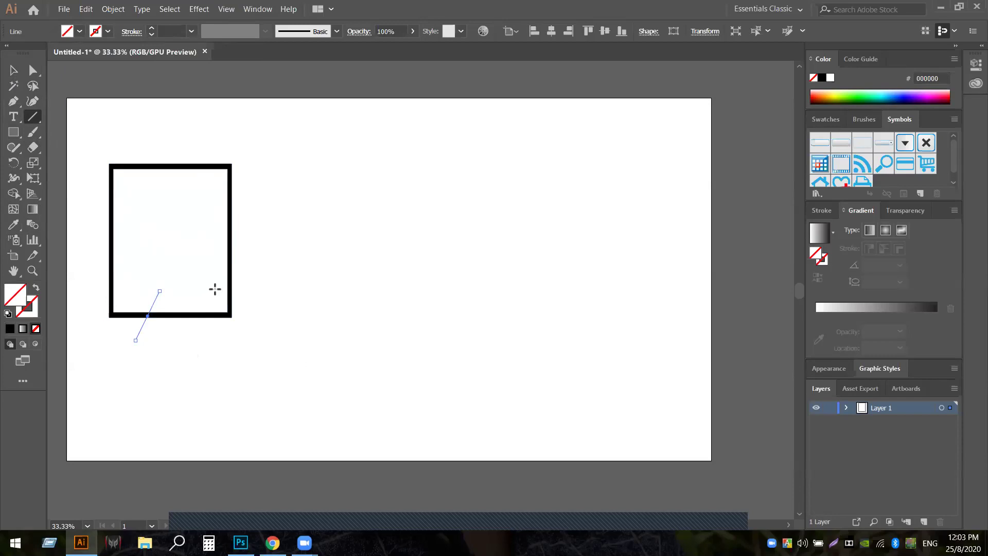
{"action": "left_click_drag", "start_coordinate": [218, 250], "coordinate": [306, 348]}
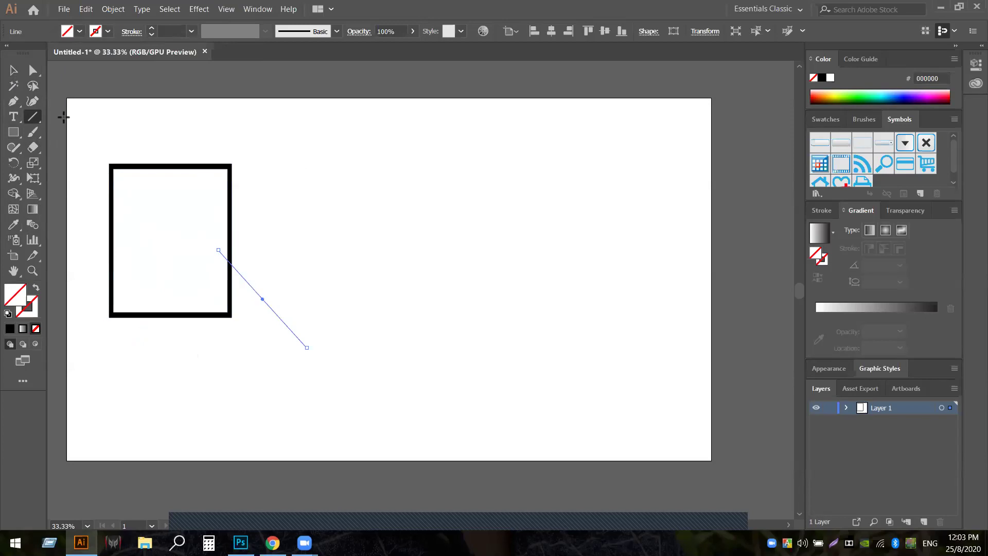
- Select the frame with both diagonal lines and remove the lower-right corner section between them with Shape Builder
{"action": "left_click", "coordinate": [14, 70]}
{"action": "left_click_drag", "start_coordinate": [67, 136], "coordinate": [295, 357]}
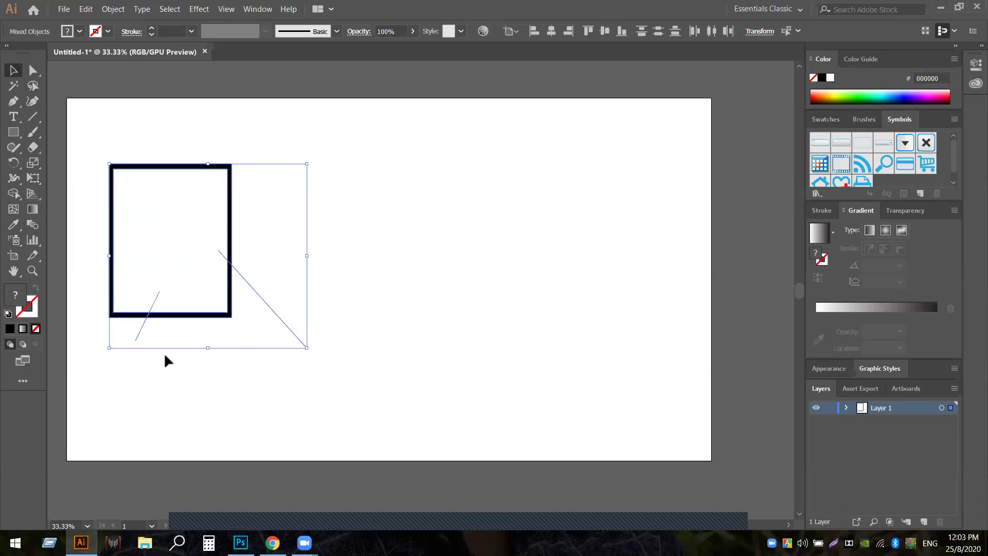
{"action": "left_click", "coordinate": [13, 194]}
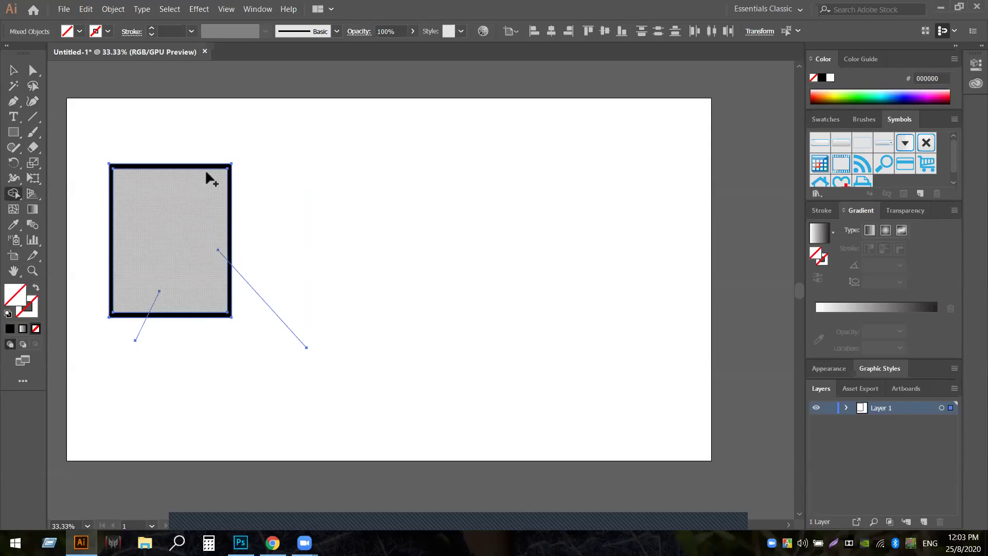
{"action": "left_click", "coordinate": [200, 316], "text": "alt"}
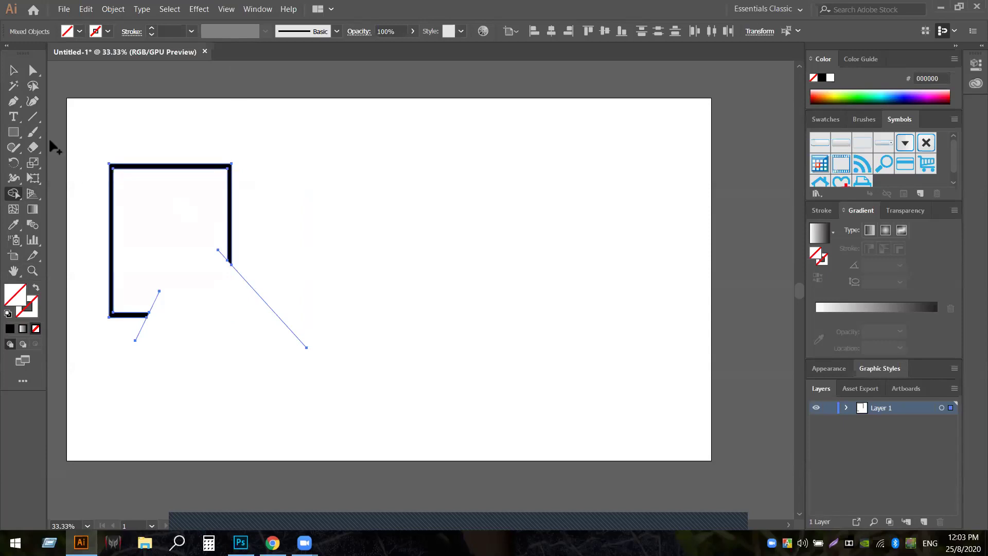
- Draw a near-square rectangle to the right of the cut frame with no fill and a 13 pt black stroke
{"action": "left_click", "coordinate": [14, 132]}
{"action": "left_click_drag", "start_coordinate": [307, 140], "coordinate": [473, 324]}
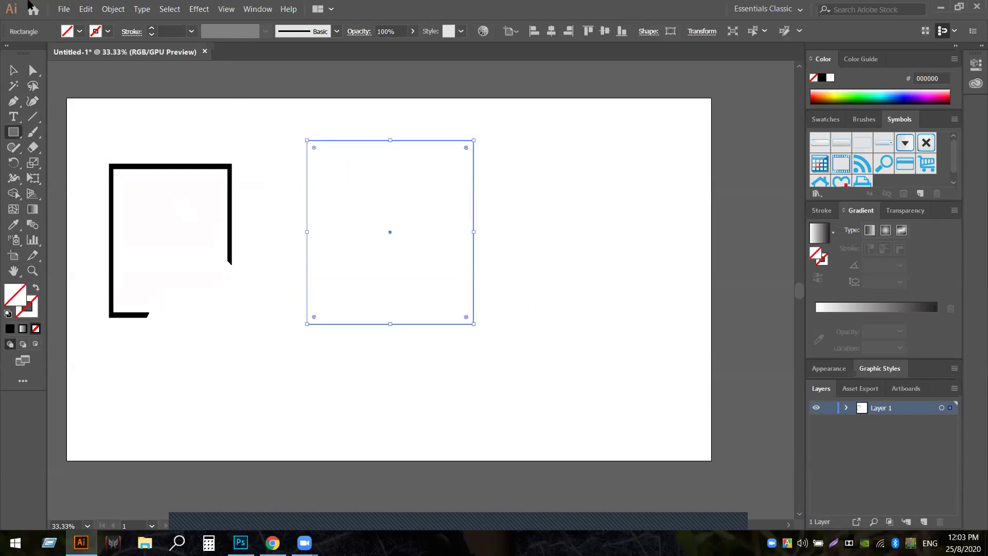
{"action": "left_click", "coordinate": [79, 32]}
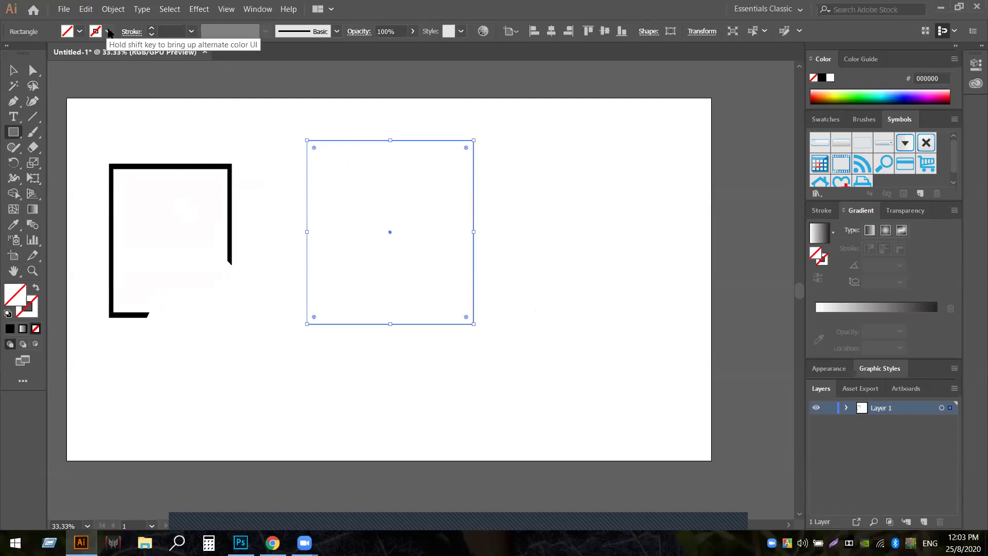
{"action": "left_click", "coordinate": [108, 31]}
{"action": "left_click", "coordinate": [35, 54]}
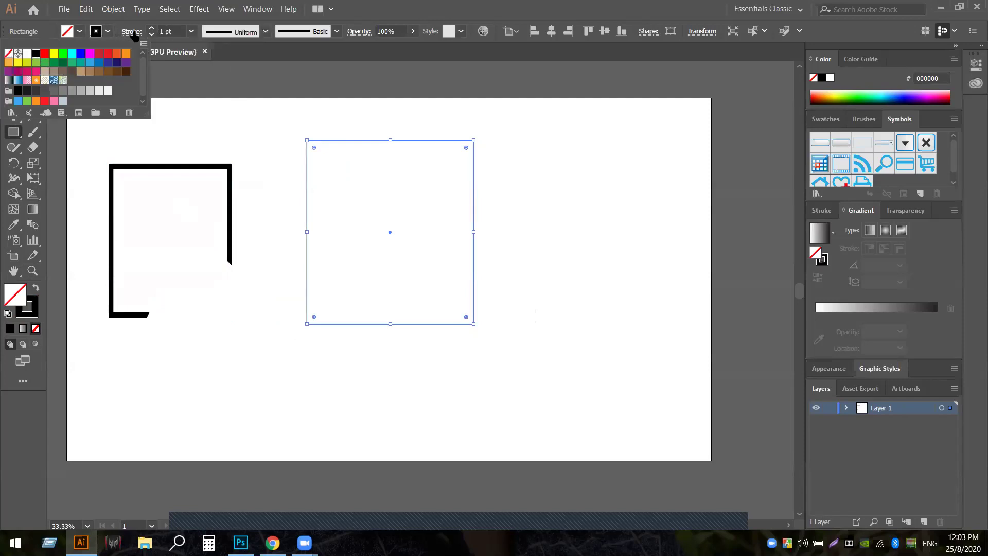
{"action": "left_click", "coordinate": [151, 28]}
{"action": "left_click", "coordinate": [151, 28]}
{"action": "left_click", "coordinate": [151, 29]}
{"action": "left_click", "coordinate": [151, 29]}
{"action": "left_click", "coordinate": [152, 29]}
{"action": "left_click", "coordinate": [151, 29]}
{"action": "left_click", "coordinate": [152, 29]}
{"action": "left_click", "coordinate": [151, 29]}
{"action": "left_click", "coordinate": [151, 29]}
{"action": "left_click", "coordinate": [151, 28]}
{"action": "left_click", "coordinate": [151, 29]}
{"action": "left_click", "coordinate": [151, 29]}
- Expand the fill and stroke of the 13 pt stroked rectangle into an outlined shape
{"action": "left_click", "coordinate": [14, 70]}
{"action": "left_click", "coordinate": [260, 115]}
{"action": "left_click", "coordinate": [339, 141]}
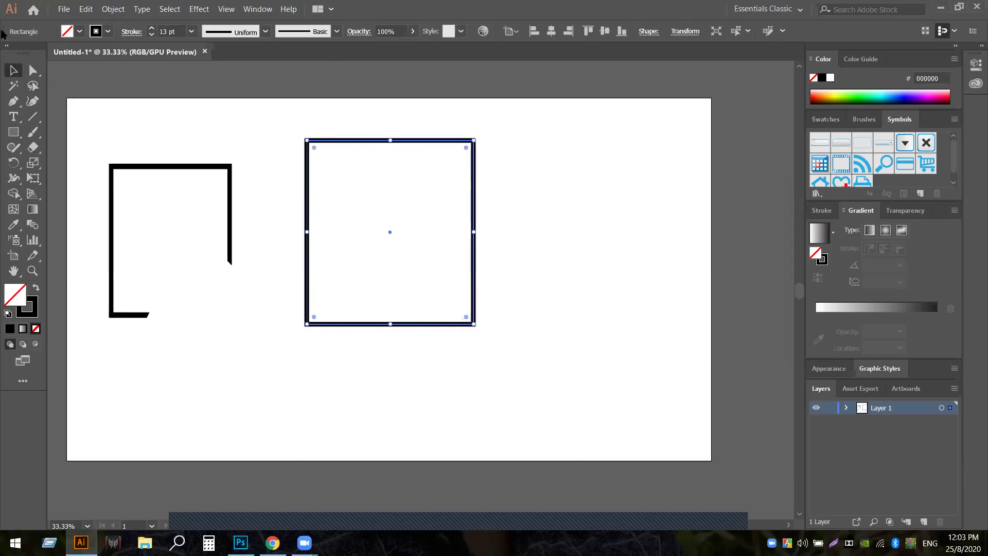
{"action": "left_click", "coordinate": [117, 10]}
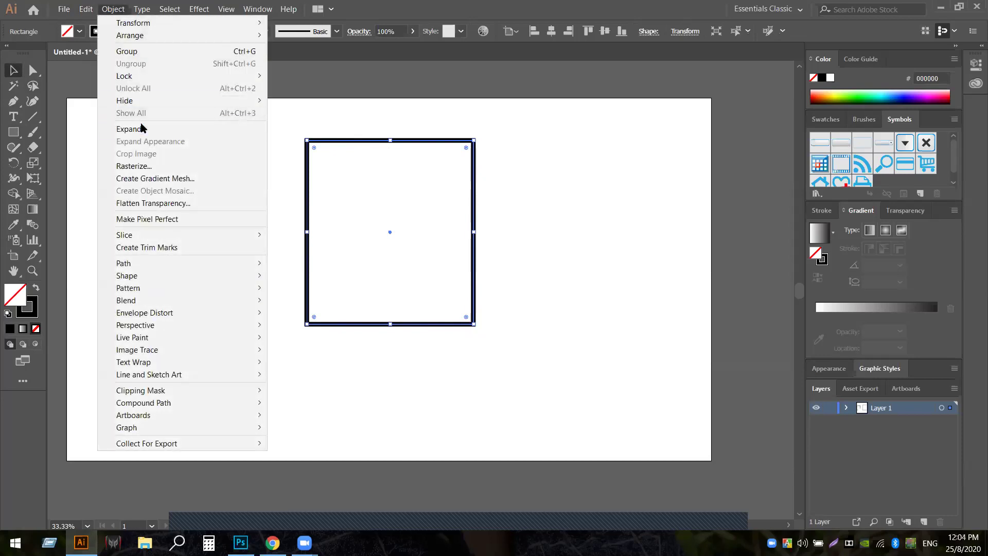
{"action": "left_click", "coordinate": [140, 129]}
{"action": "left_click", "coordinate": [463, 345]}
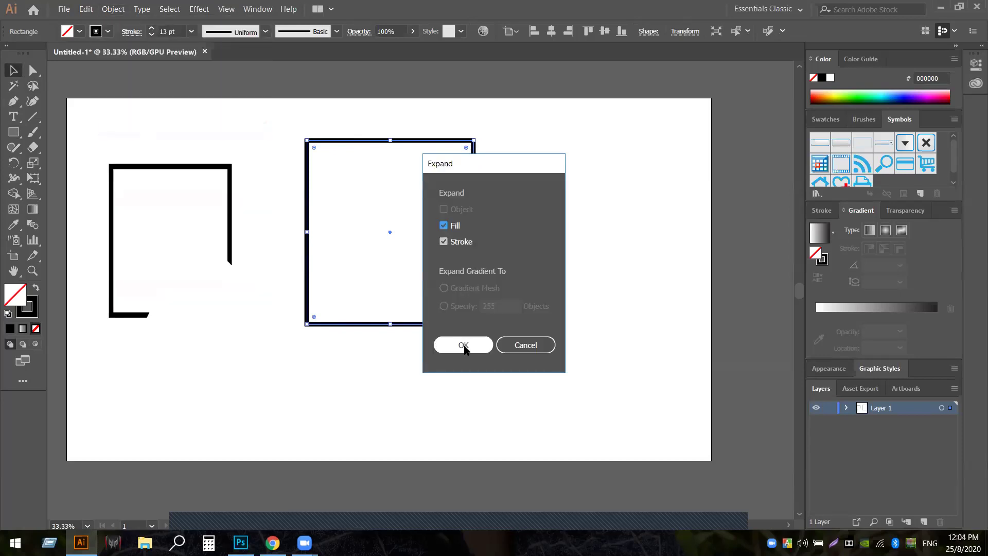
{"action": "left_click", "coordinate": [386, 364]}
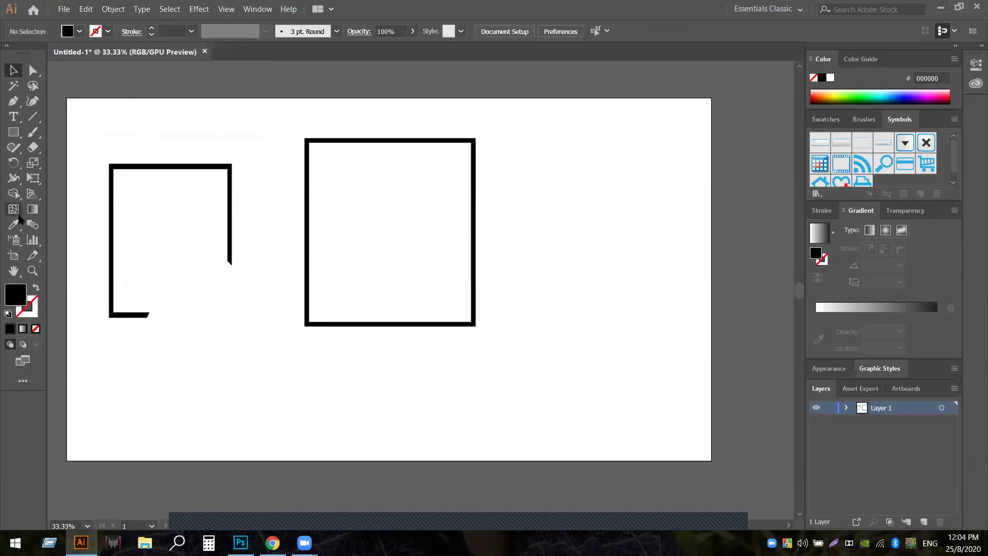
- Draw two slanted lines across the expanded frame's lower edge and remove the section between them with Shape Builder
{"action": "left_click", "coordinate": [33, 117]}
{"action": "mouse_move", "coordinate": [385, 388]}
{"action": "left_mouse_down"}
{"action": "mouse_move", "coordinate": [402, 298]}
{"action": "mouse_move", "coordinate": [465, 381]}
{"action": "left_mouse_up"}
{"action": "left_click", "coordinate": [10, 70]}
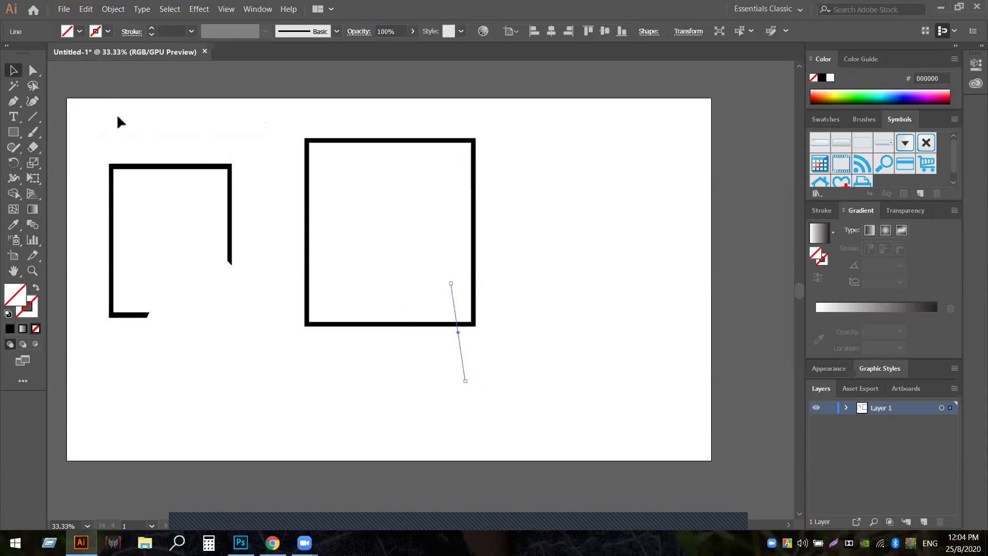
{"action": "left_click_drag", "start_coordinate": [274, 138], "coordinate": [538, 354]}
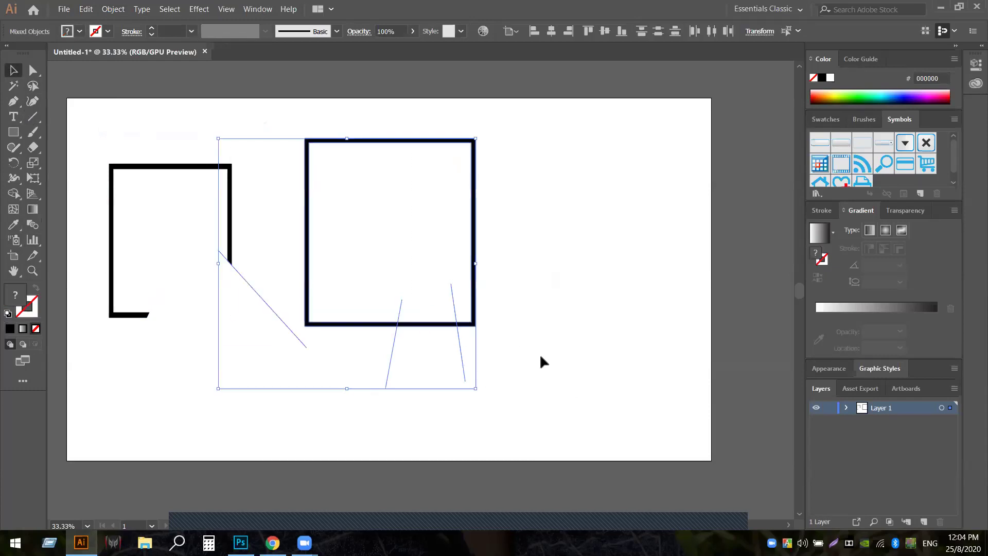
{"action": "left_click", "coordinate": [13, 193]}
{"action": "left_click", "coordinate": [432, 324], "text": "alt"}
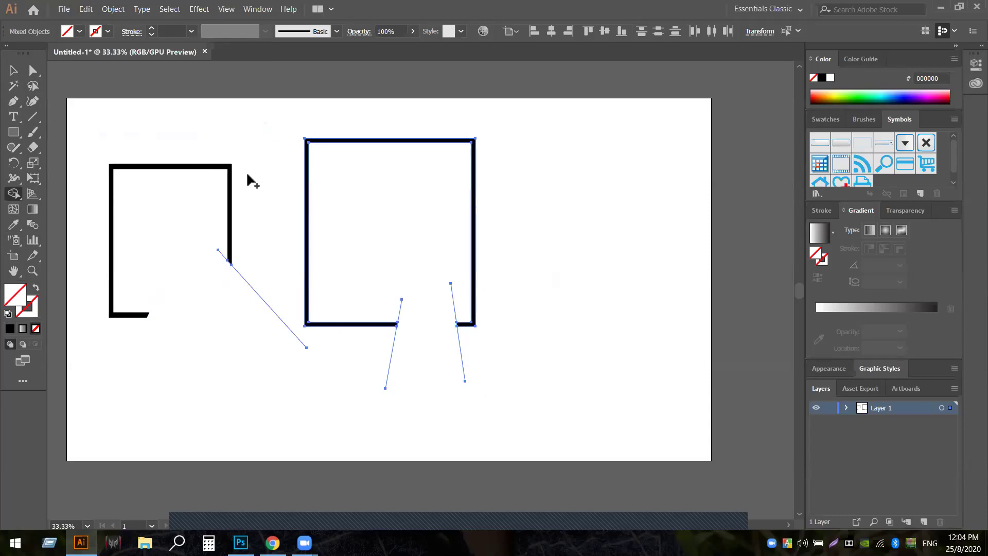
- Delete the two leftover slanted lines at the gap in the second frame's lower edge
{"action": "left_click", "coordinate": [14, 74]}
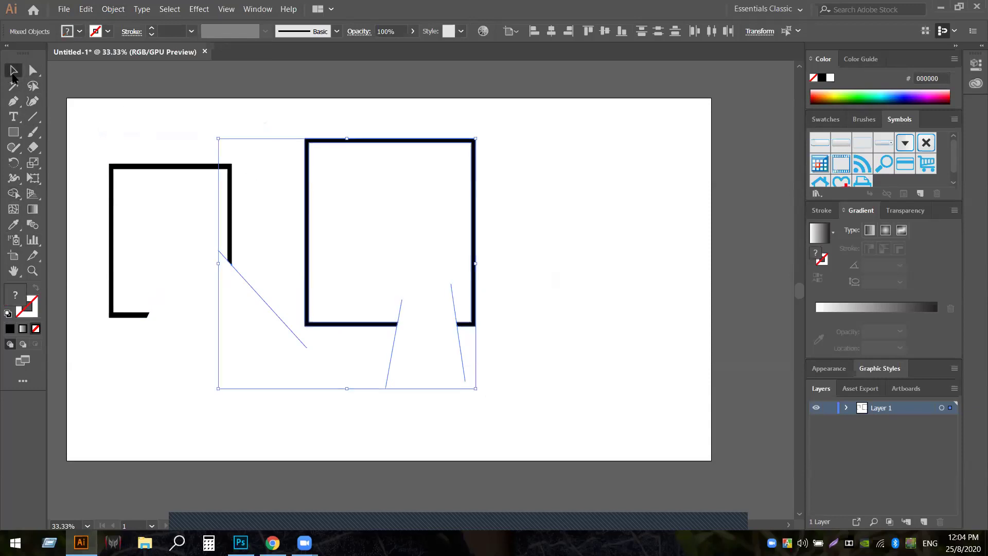
{"action": "left_click", "coordinate": [513, 308]}
{"action": "left_click_drag", "start_coordinate": [365, 347], "coordinate": [479, 365]}
{"action": "key", "text": "Delete"}
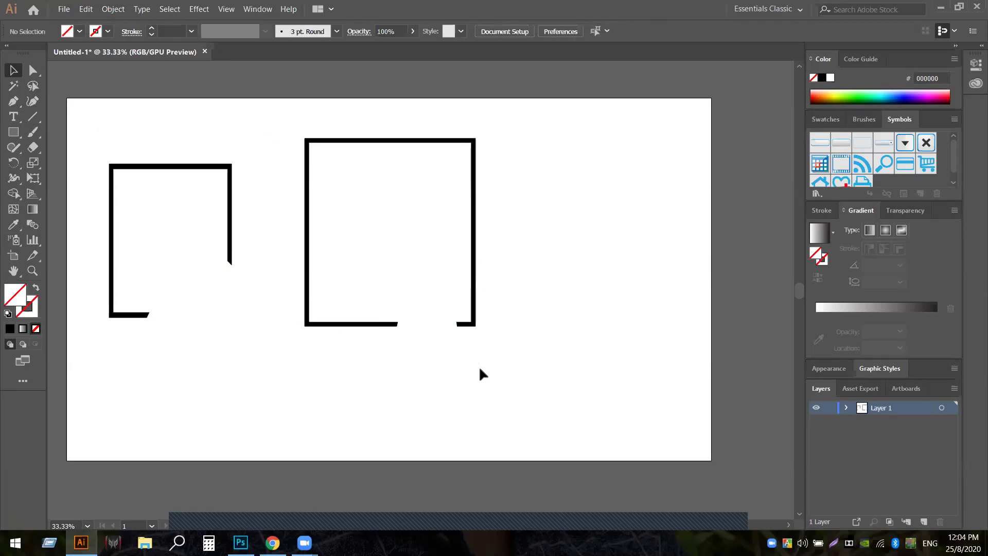
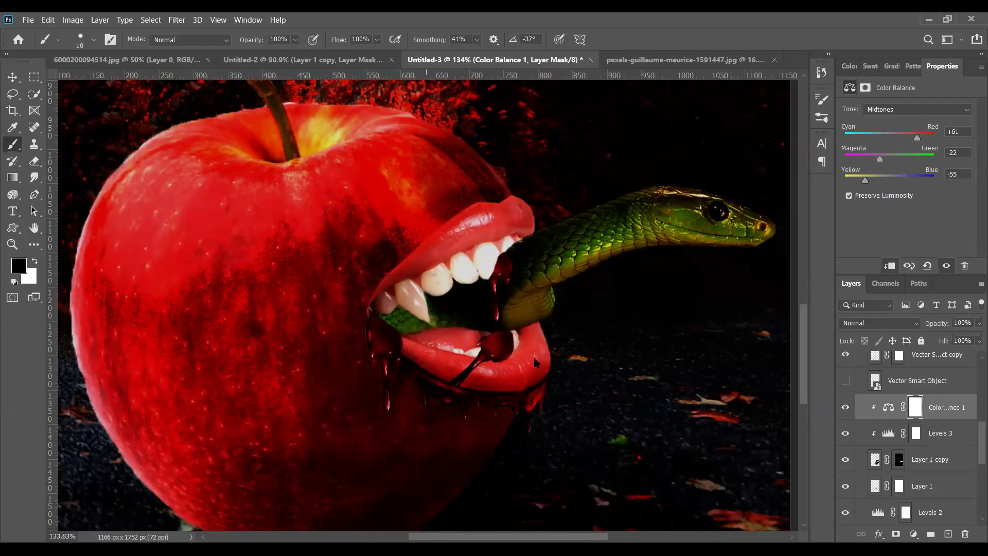
- Examine the apple and snake composite in Photoshop, both the whole picture and the mouth area close up
{"action": "scroll", "coordinate": [535, 363], "scroll_direction": "down", "scroll_amount": 1}
{"action": "scroll", "coordinate": [535, 363], "scroll_direction": "down", "scroll_amount": 1}
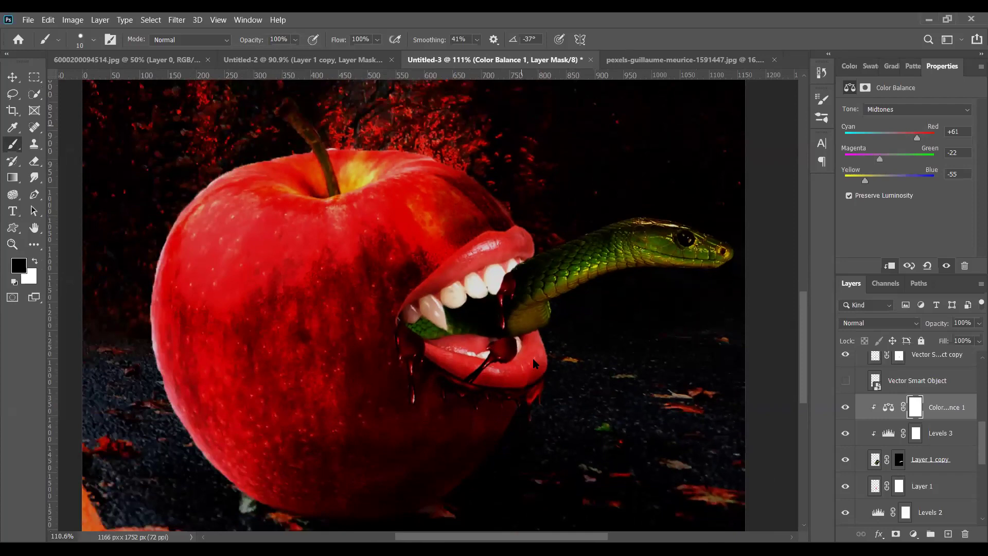
{"action": "scroll", "coordinate": [535, 363], "scroll_direction": "down", "scroll_amount": 3}
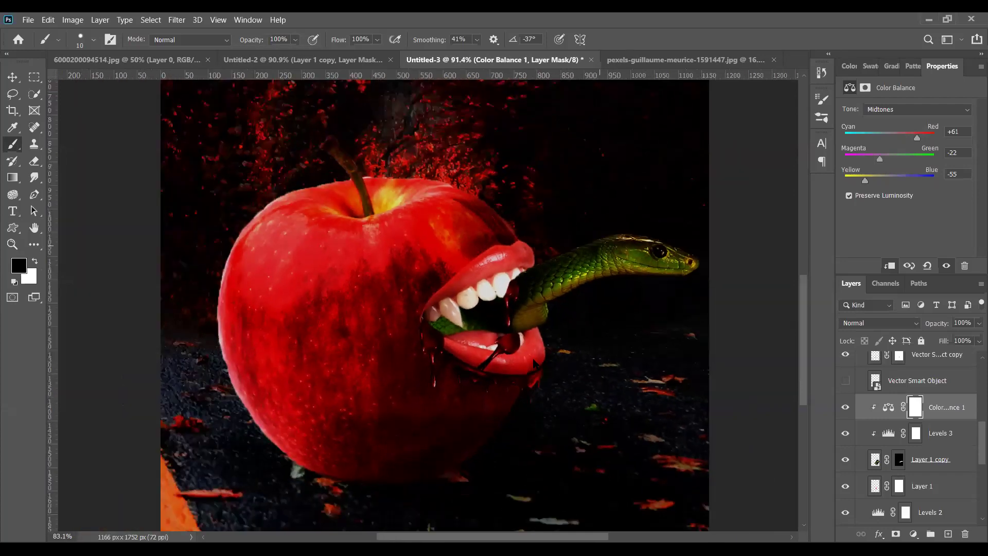
{"action": "scroll", "coordinate": [535, 362], "scroll_direction": "down", "scroll_amount": 4}
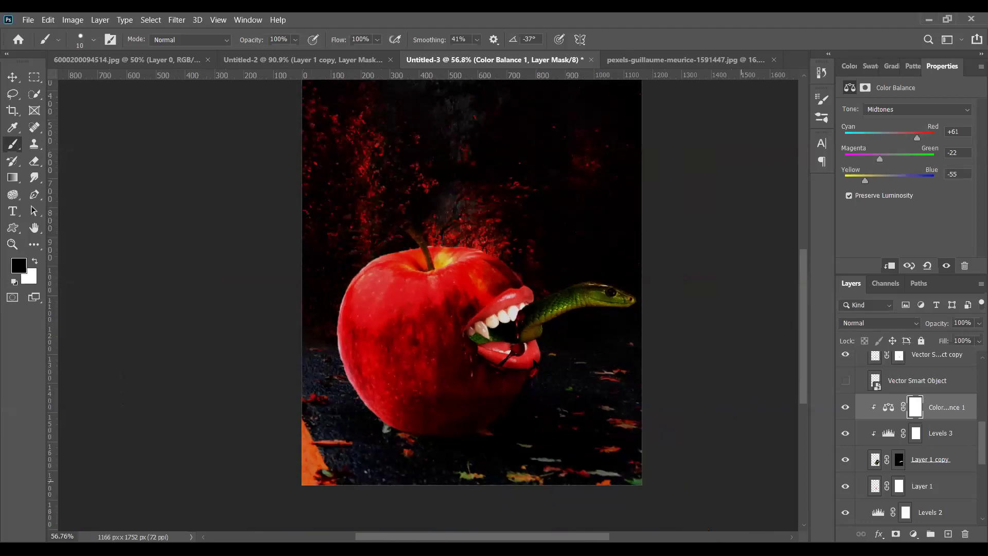
{"action": "scroll", "coordinate": [535, 363], "scroll_direction": "down", "scroll_amount": 2}
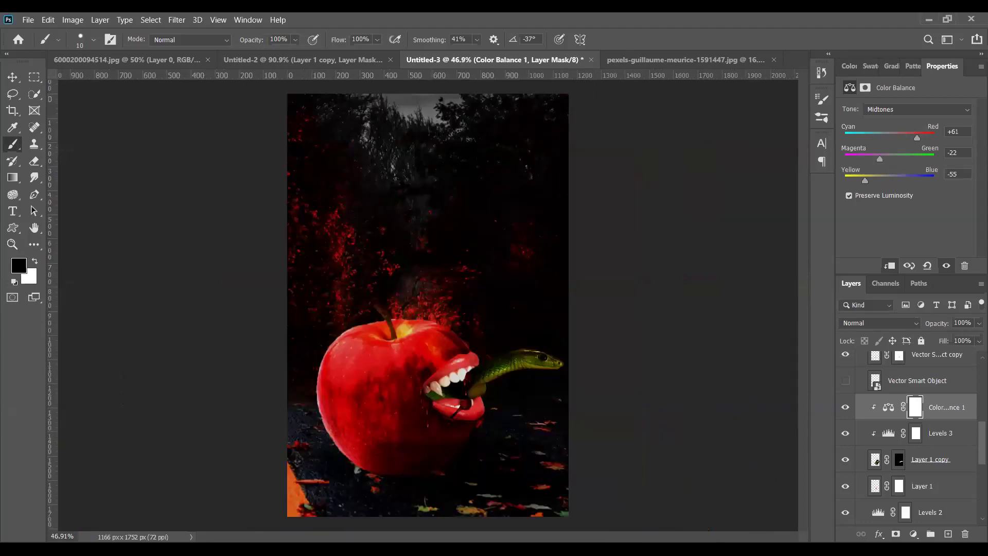
{"action": "scroll", "coordinate": [515, 364], "scroll_direction": "up", "scroll_amount": 1}
{"action": "scroll", "coordinate": [428, 305], "scroll_direction": "down", "scroll_amount": 1}
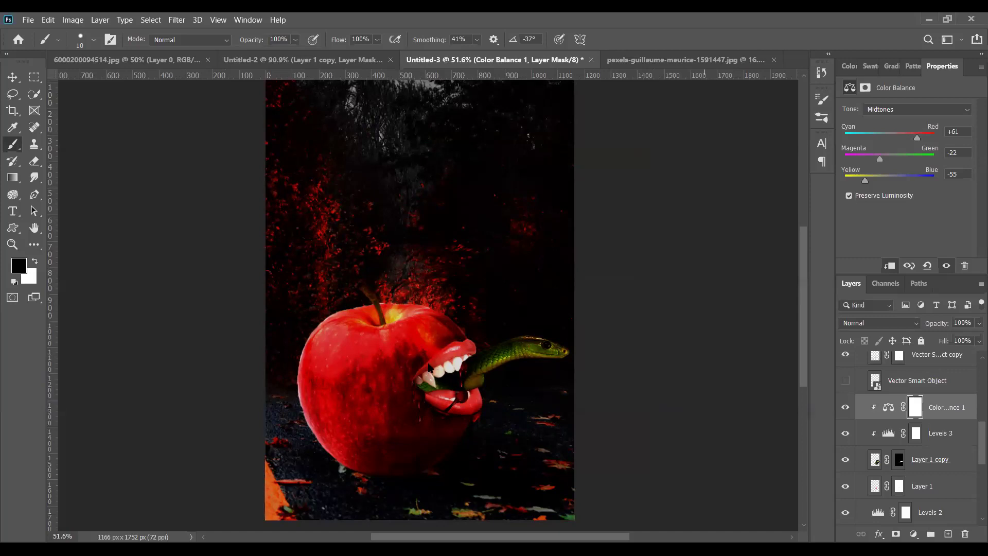
{"action": "scroll", "coordinate": [431, 367], "scroll_direction": "up", "scroll_amount": 2}
{"action": "scroll", "coordinate": [453, 417], "scroll_direction": "up", "scroll_amount": 4}
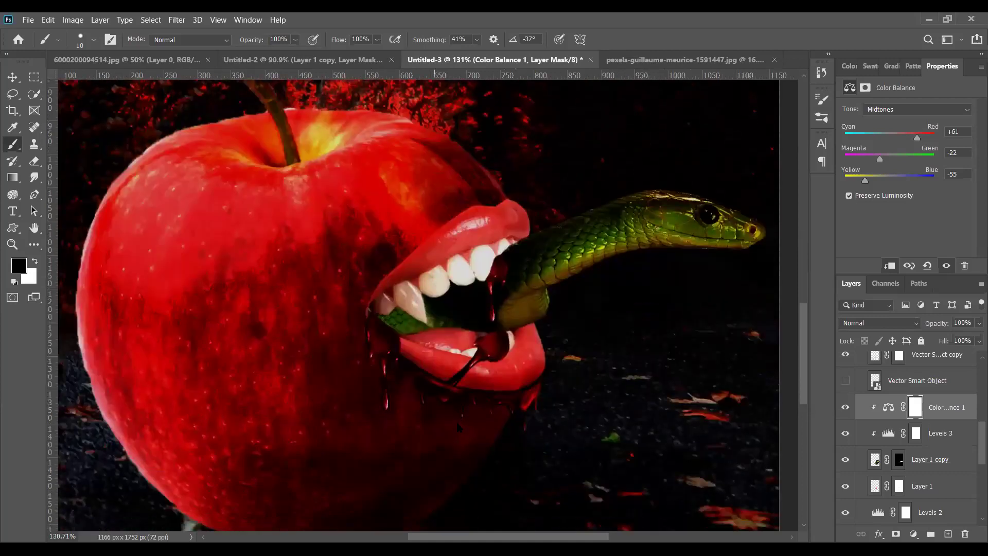
{"action": "scroll", "coordinate": [458, 426], "scroll_direction": "down", "scroll_amount": 2}
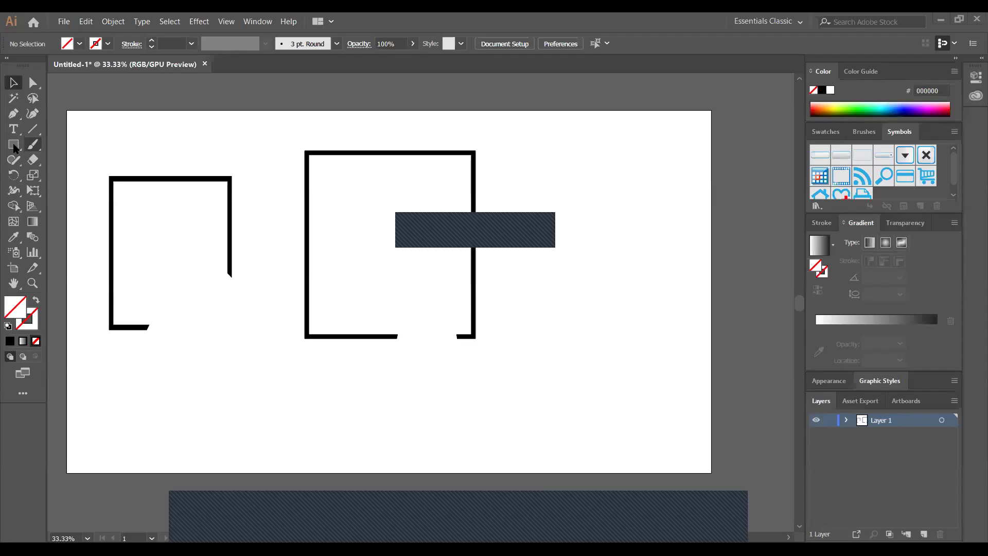
- In Illustrator, draw an upright rectangle to the right of the second frame with no fill and a 15 pt black stroke
{"action": "key", "text": "m"}
{"action": "left_click_drag", "start_coordinate": [549, 168], "coordinate": [691, 338]}
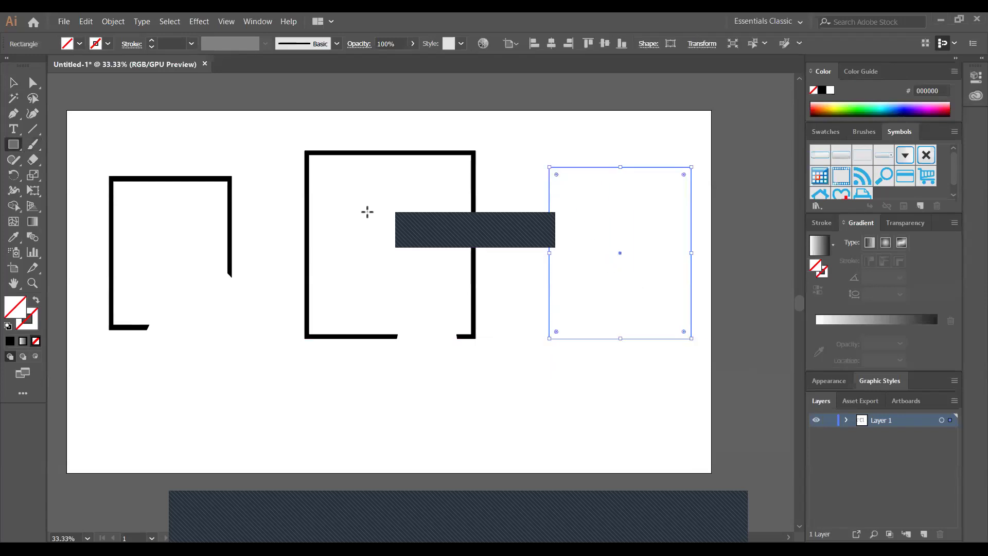
{"action": "left_click", "coordinate": [108, 43]}
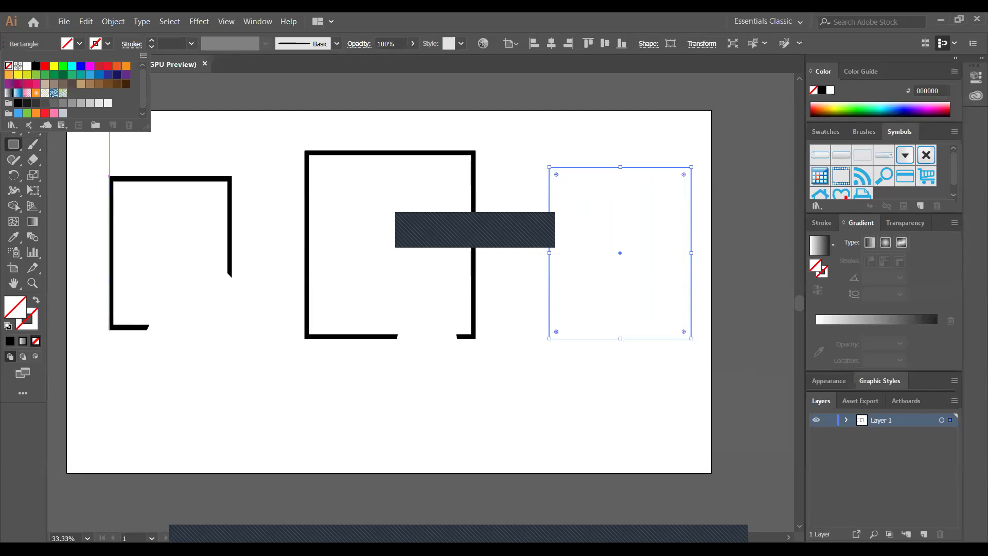
{"action": "left_click", "coordinate": [35, 65]}
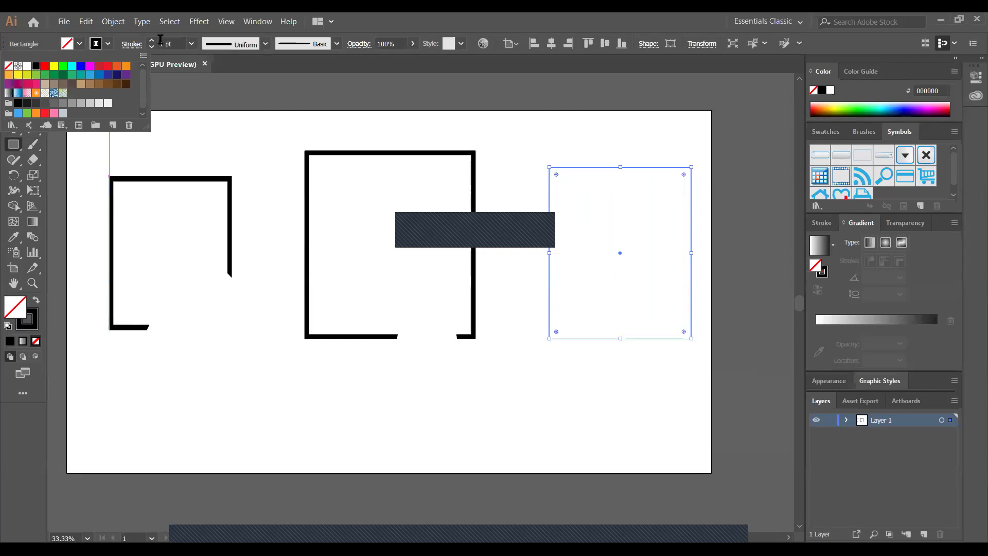
{"action": "left_click", "coordinate": [150, 40]}
{"action": "left_click", "coordinate": [150, 41]}
{"action": "left_click", "coordinate": [150, 41]}
{"action": "left_click", "coordinate": [151, 41]}
{"action": "left_click", "coordinate": [151, 41]}
{"action": "left_click", "coordinate": [151, 41]}
{"action": "left_click", "coordinate": [151, 41]}
{"action": "left_click", "coordinate": [151, 41]}
{"action": "left_click", "coordinate": [151, 41]}
{"action": "left_click", "coordinate": [150, 41]}
{"action": "left_click", "coordinate": [151, 41]}
{"action": "left_click", "coordinate": [151, 41]}
{"action": "left_click", "coordinate": [151, 42]}
{"action": "left_click", "coordinate": [151, 41]}
- Expand the 15 pt stroked rectangle into an outlined shape and deselect it
{"action": "left_click", "coordinate": [14, 83]}
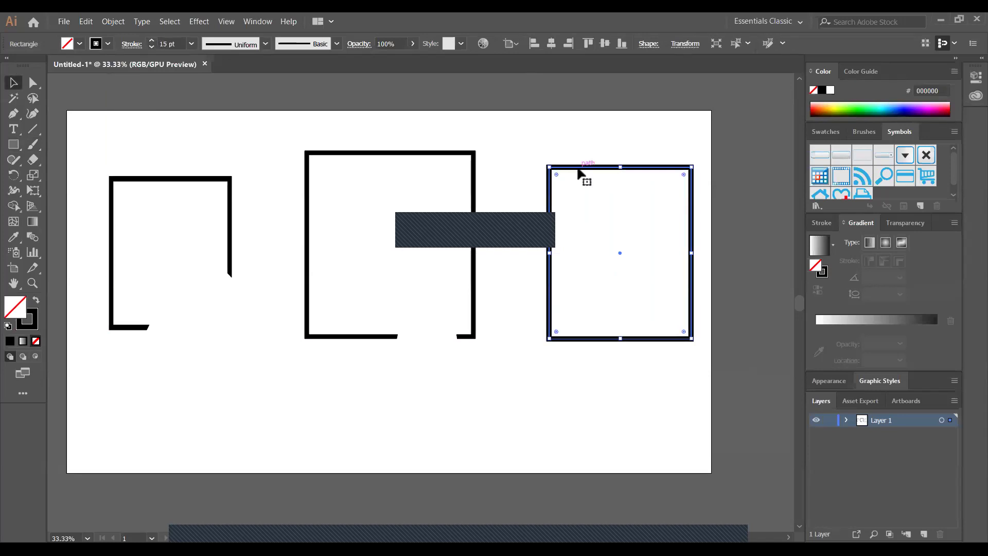
{"action": "left_click", "coordinate": [113, 22]}
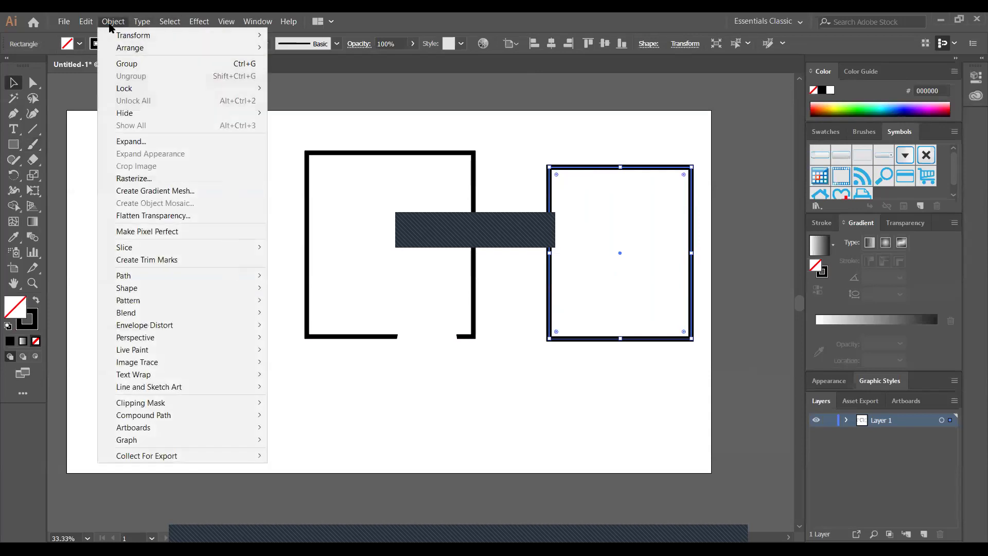
{"action": "left_click", "coordinate": [139, 143]}
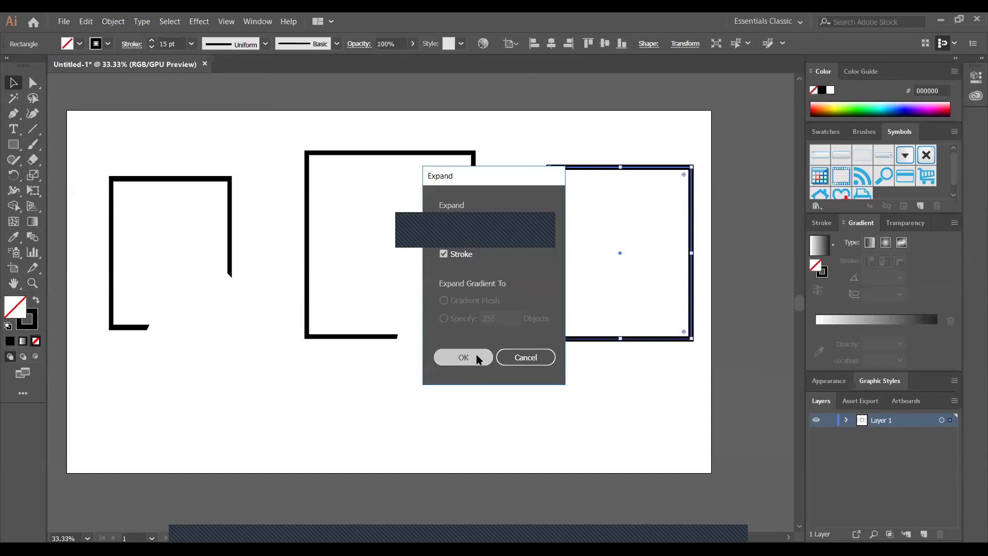
{"action": "key", "text": "Return"}
{"action": "left_click", "coordinate": [506, 394]}
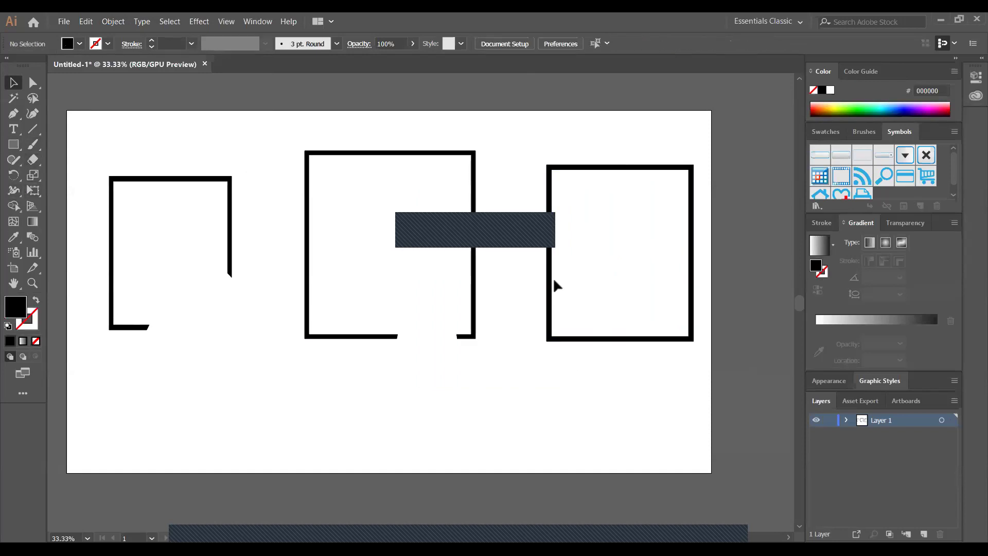
- Move the third frame up and closer to the second frame
{"action": "left_click_drag", "start_coordinate": [551, 280], "coordinate": [521, 242]}
{"action": "left_click_drag", "start_coordinate": [576, 302], "coordinate": [561, 321]}
{"action": "left_click", "coordinate": [555, 326]}
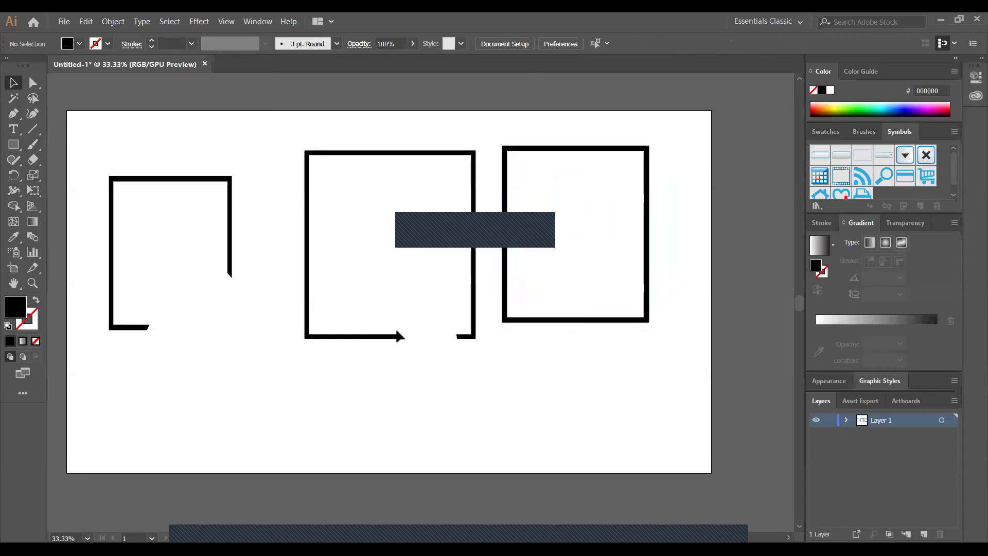
- Delete the two leftover diagonal lines at the cut ends of the first frame
{"action": "left_click", "coordinate": [145, 331]}
{"action": "key", "text": "Delete"}
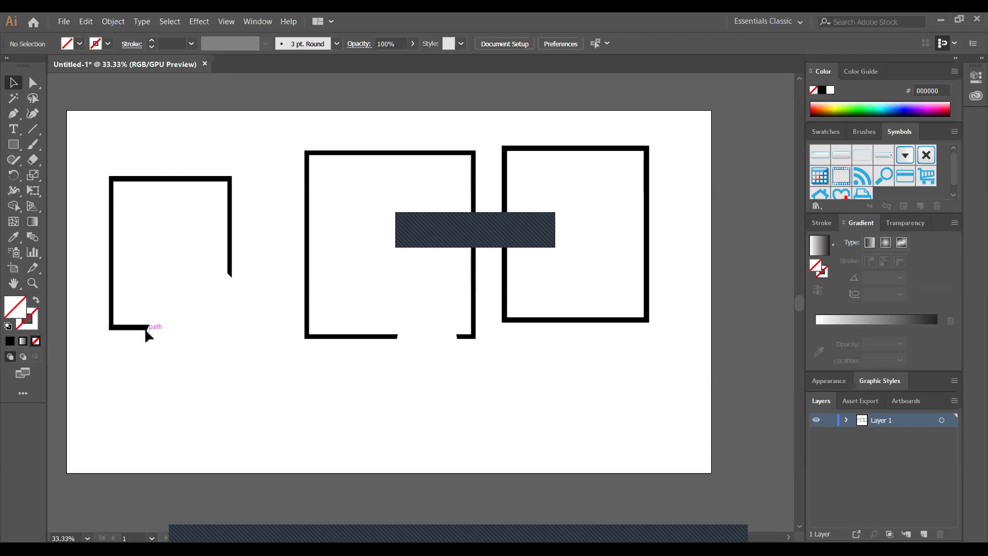
{"action": "key", "text": "ctrl+z"}
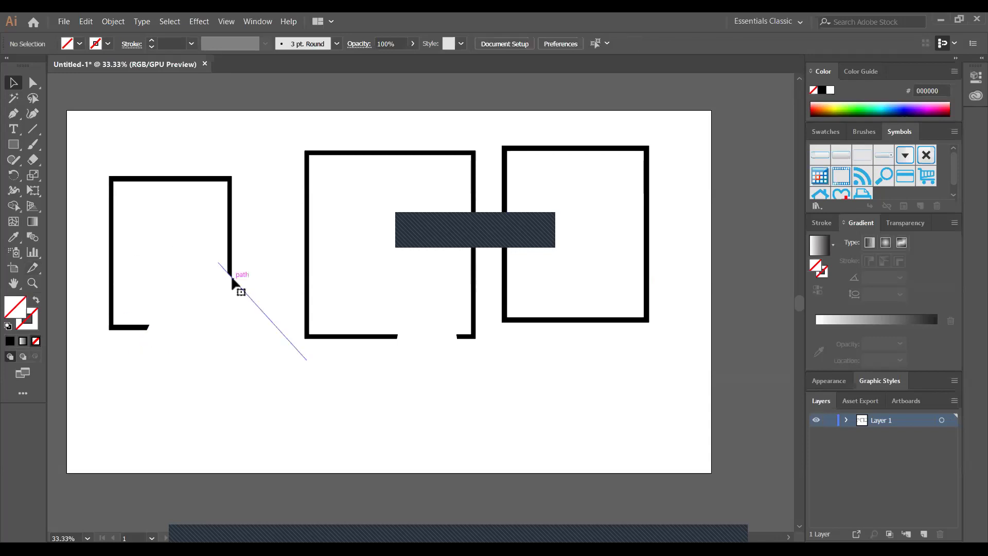
{"action": "left_click", "coordinate": [228, 277]}
{"action": "key", "text": "Delete"}
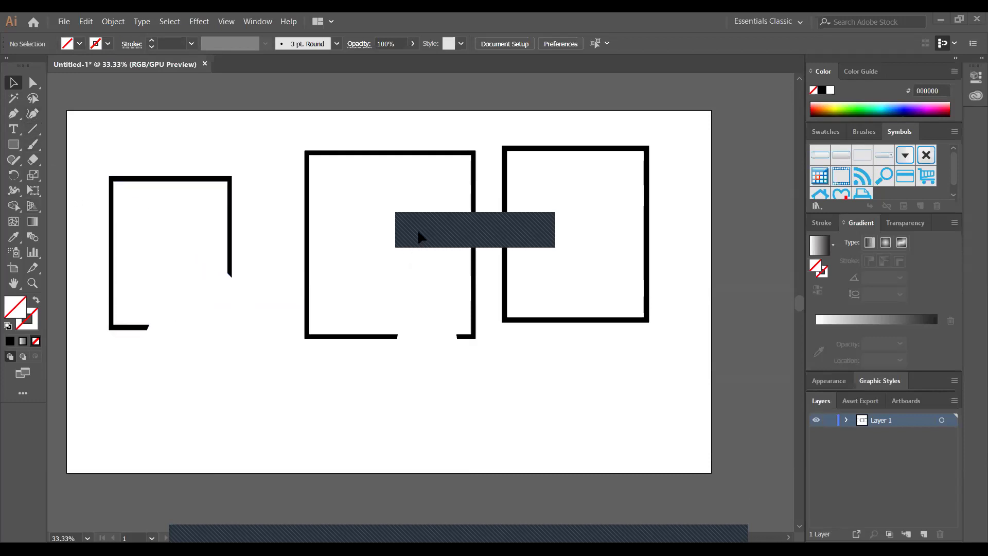
- Draw two overlapping wide, flat rectangles below the frames with no fill and a 6 pt black stroke
{"action": "left_click", "coordinate": [14, 144]}
{"action": "left_click_drag", "start_coordinate": [157, 372], "coordinate": [394, 386]}
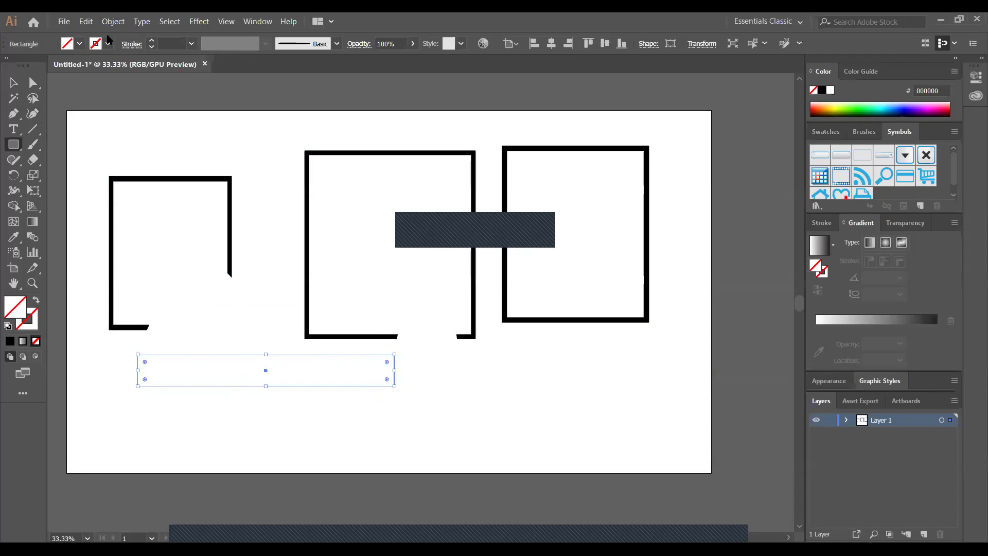
{"action": "left_click", "coordinate": [108, 44]}
{"action": "left_click", "coordinate": [35, 66]}
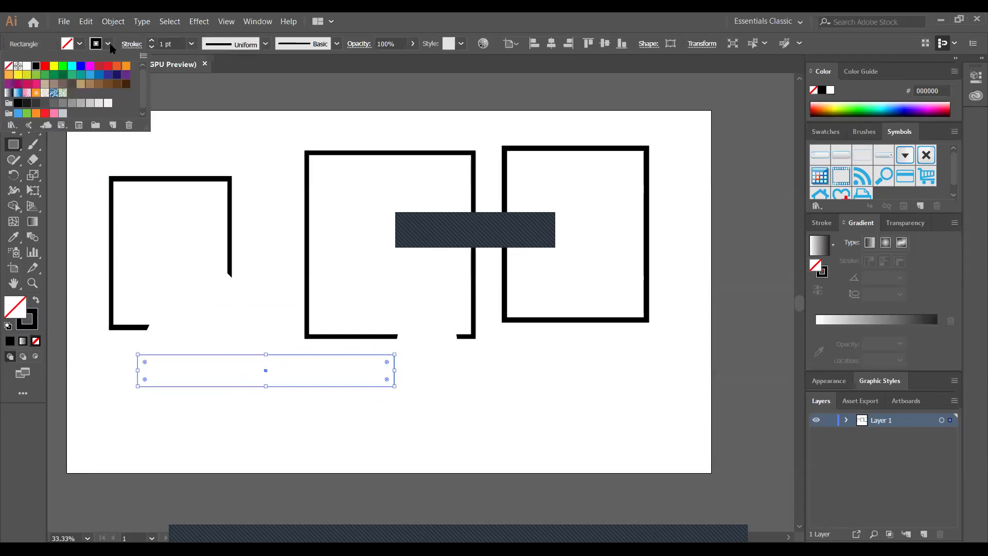
{"action": "left_click", "coordinate": [151, 41]}
{"action": "left_click", "coordinate": [151, 40]}
{"action": "left_click", "coordinate": [151, 41]}
{"action": "left_click", "coordinate": [151, 41]}
{"action": "left_click", "coordinate": [152, 40]}
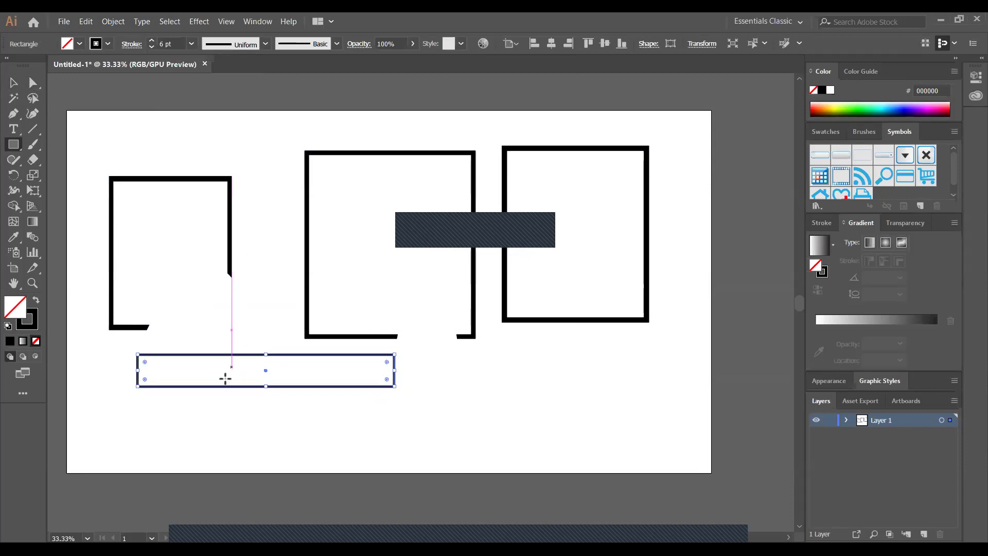
{"action": "left_click_drag", "start_coordinate": [157, 374], "coordinate": [428, 399]}
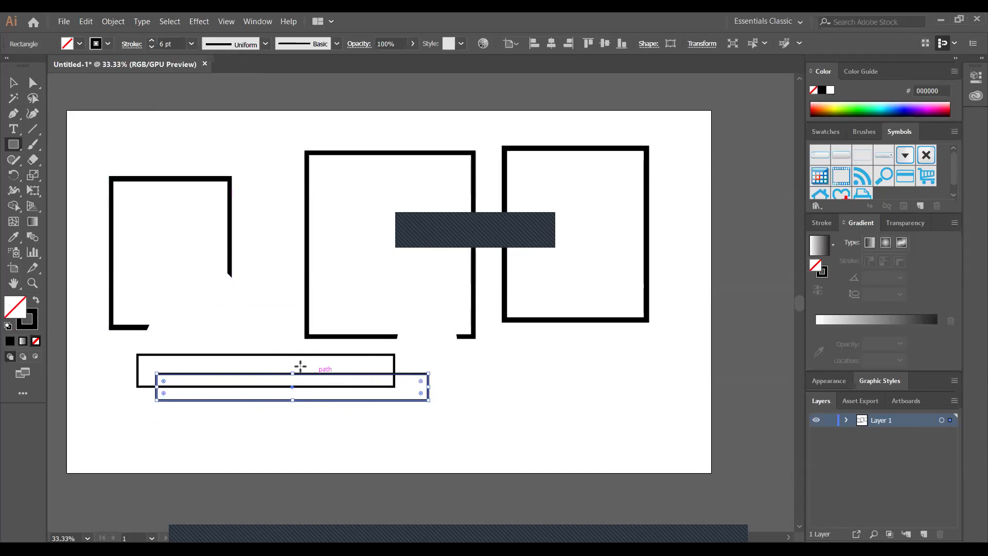
- Move the second flat rectangle up and left so it overlaps the first one almost completely, slightly offset below it, and deselect it
{"action": "left_click", "coordinate": [14, 83]}
{"action": "left_click_drag", "start_coordinate": [226, 373], "coordinate": [213, 363]}
{"action": "left_click", "coordinate": [239, 432]}
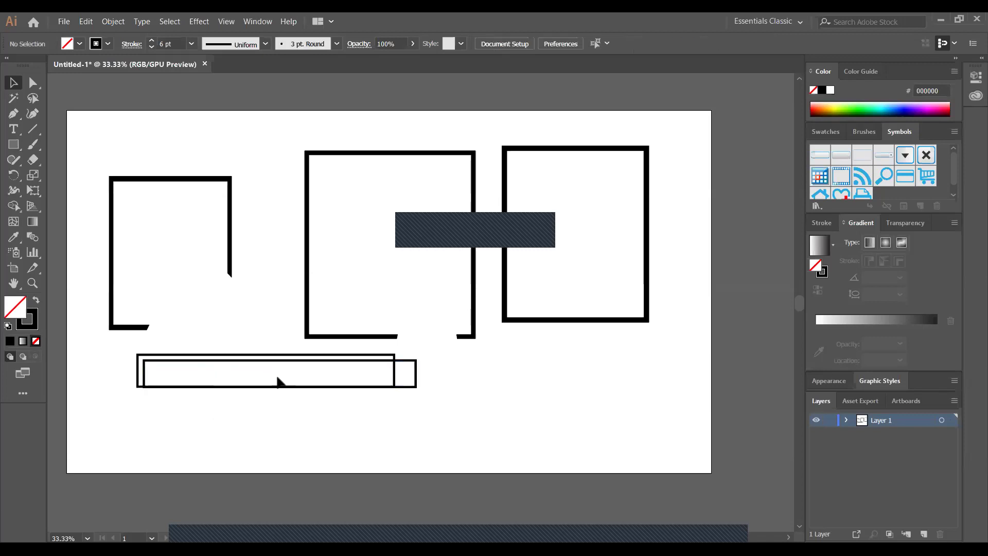
{"action": "left_click", "coordinate": [285, 361]}
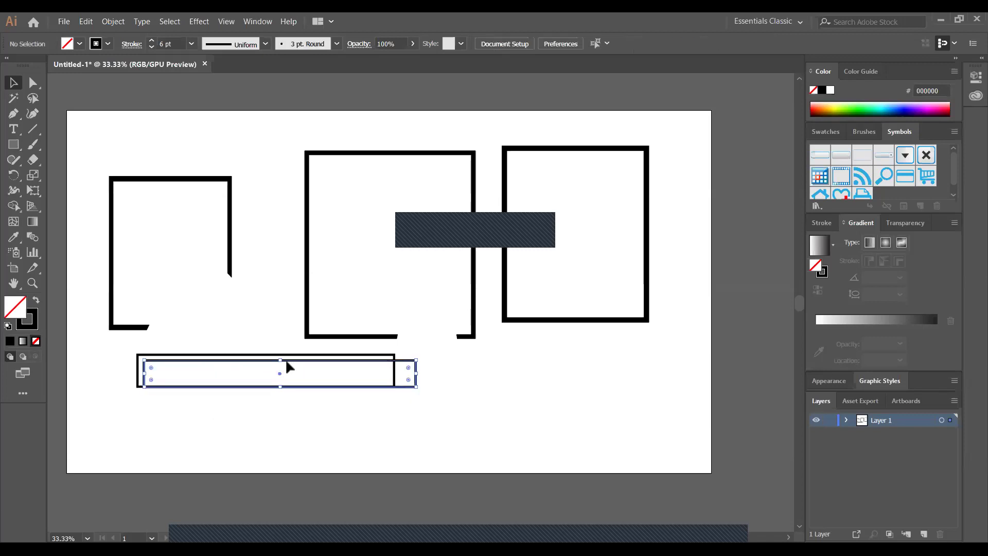
{"action": "left_click_drag", "start_coordinate": [281, 370], "coordinate": [287, 365]}
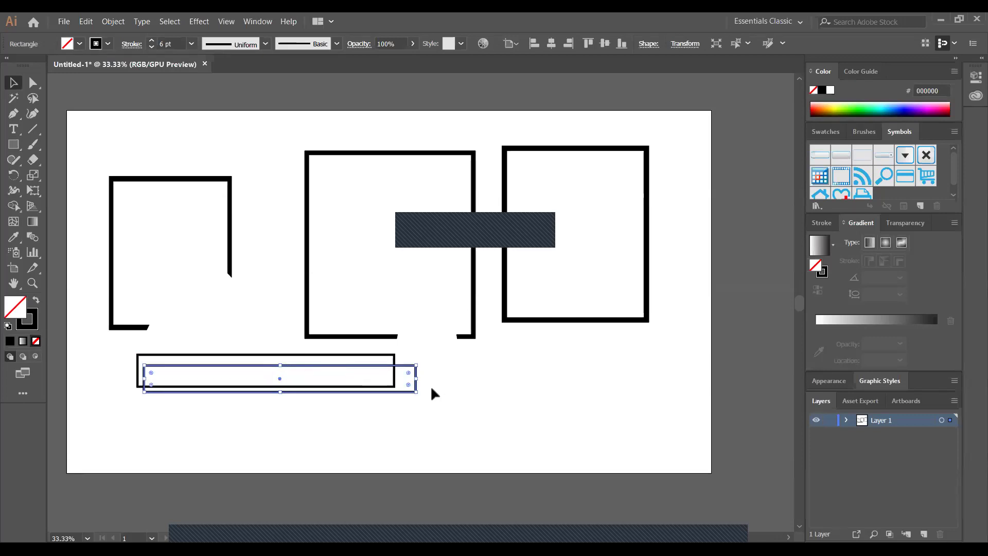
{"action": "left_click_drag", "start_coordinate": [420, 378], "coordinate": [401, 384]}
{"action": "left_click", "coordinate": [317, 418]}
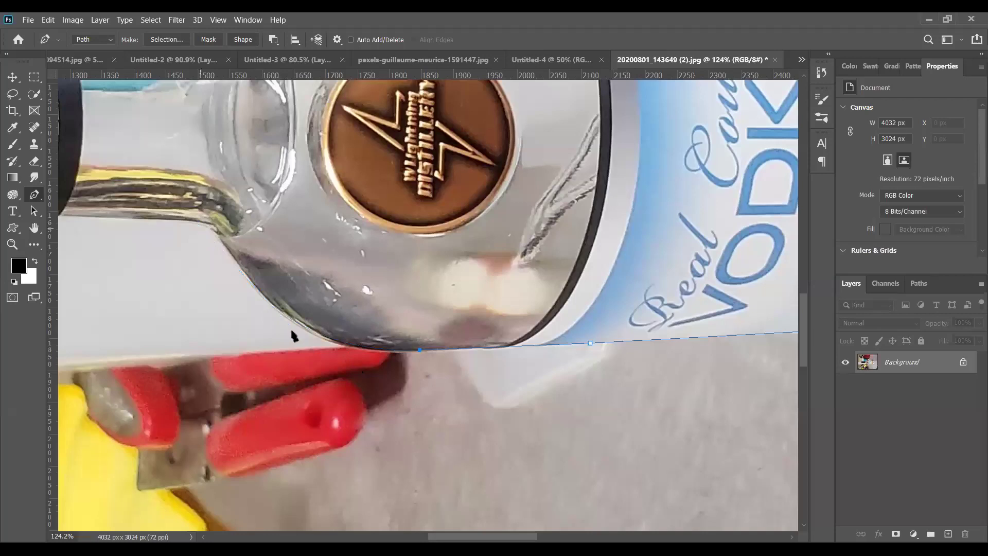
- In Photoshop, continue the Pen path along the bottle's lower shoulder with two curved anchor points, removing the first point's outgoing handle
{"action": "scroll", "coordinate": [292, 335], "scroll_direction": "up", "scroll_amount": 3}
{"action": "left_click_drag", "start_coordinate": [292, 329], "coordinate": [249, 299]}
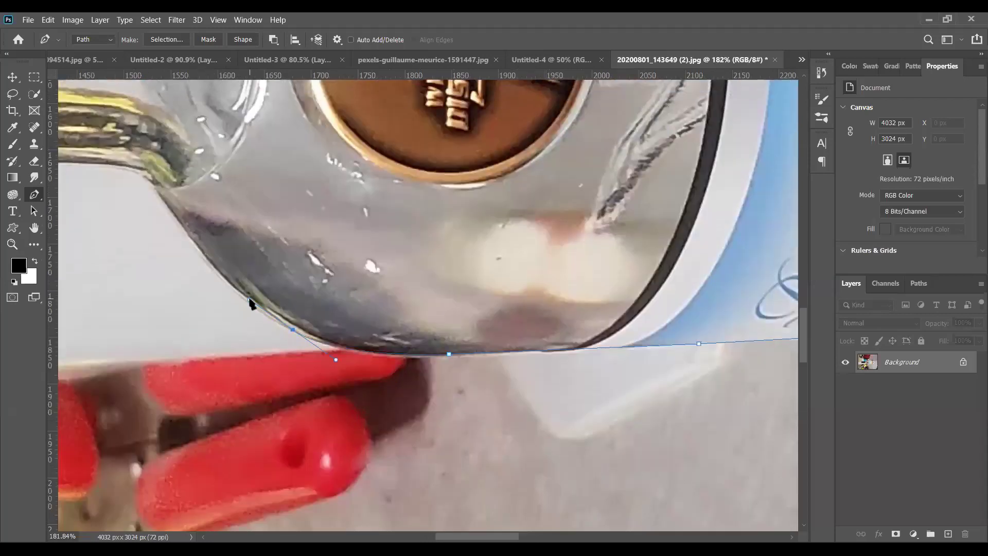
{"action": "left_click", "coordinate": [292, 330], "text": "alt"}
{"action": "left_click", "coordinate": [182, 231]}
{"action": "left_click_drag", "start_coordinate": [152, 189], "coordinate": [178, 210]}
{"action": "left_click_drag", "start_coordinate": [125, 152], "coordinate": [126, 155]}
{"action": "left_click_drag", "start_coordinate": [163, 232], "coordinate": [165, 232]}
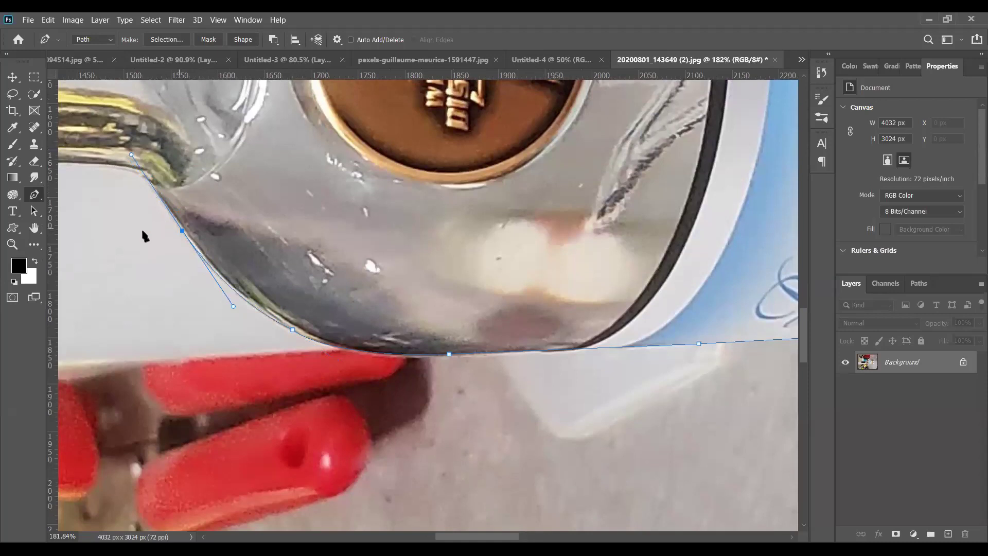
- Continue the path around the bend between shoulder and neck with a curved anchor point on the neck's lower edge
{"action": "scroll", "coordinate": [149, 232], "scroll_direction": "down", "scroll_amount": 2}
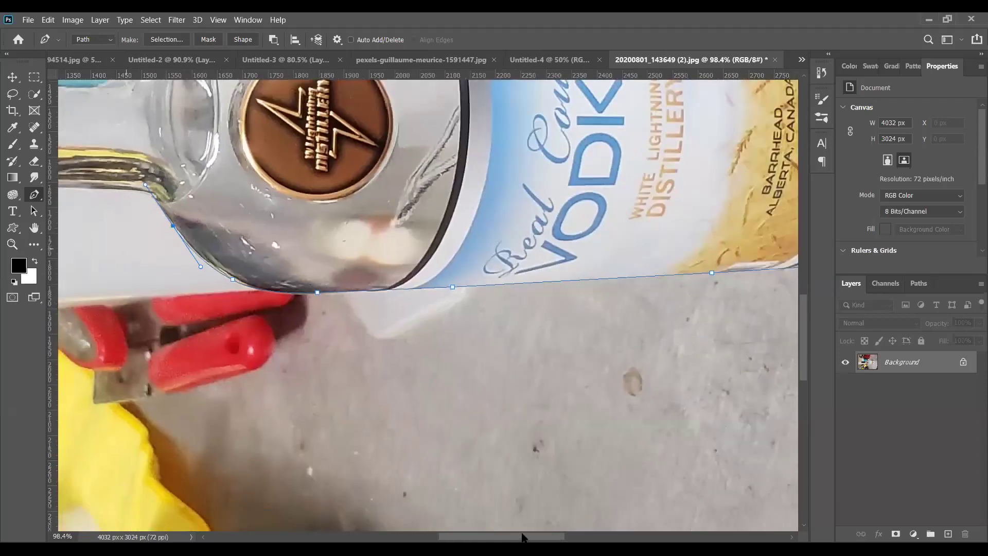
{"action": "scroll", "coordinate": [524, 538], "scroll_direction": "left", "scroll_amount": 1}
{"action": "scroll", "coordinate": [272, 164], "scroll_direction": "left", "scroll_amount": 5}
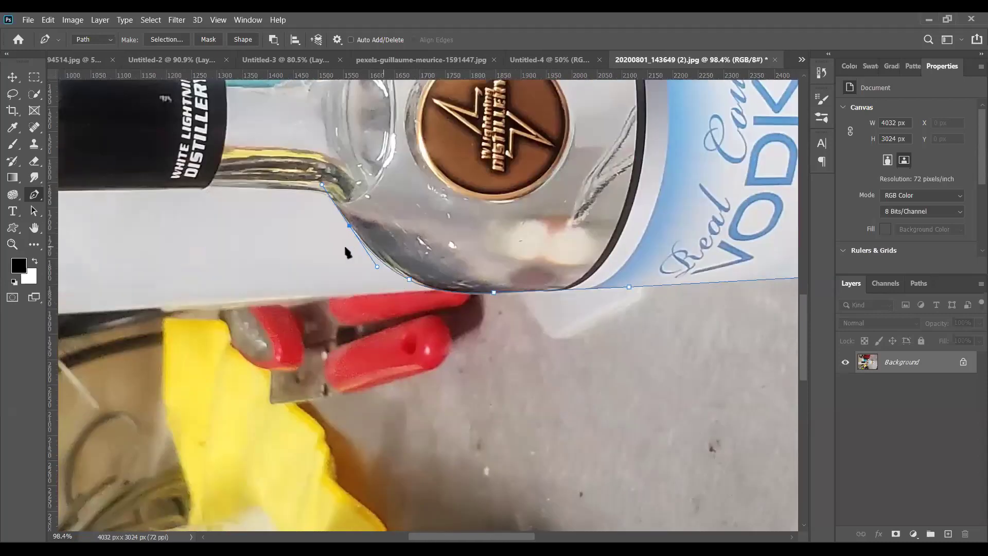
{"action": "scroll", "coordinate": [333, 237], "scroll_direction": "up", "scroll_amount": 3}
{"action": "left_click", "coordinate": [307, 226]}
{"action": "left_click_drag", "start_coordinate": [307, 225], "coordinate": [204, 213]}
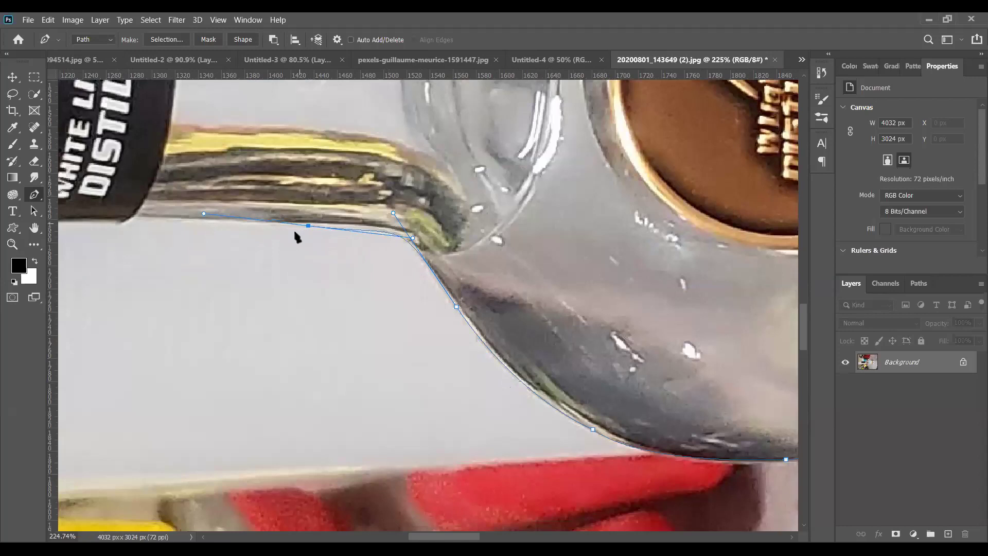
- Extend the path along the neck's lower edge and add anchor points around the corner of the black sleeve
{"action": "scroll", "coordinate": [240, 260], "scroll_direction": "down", "scroll_amount": 1}
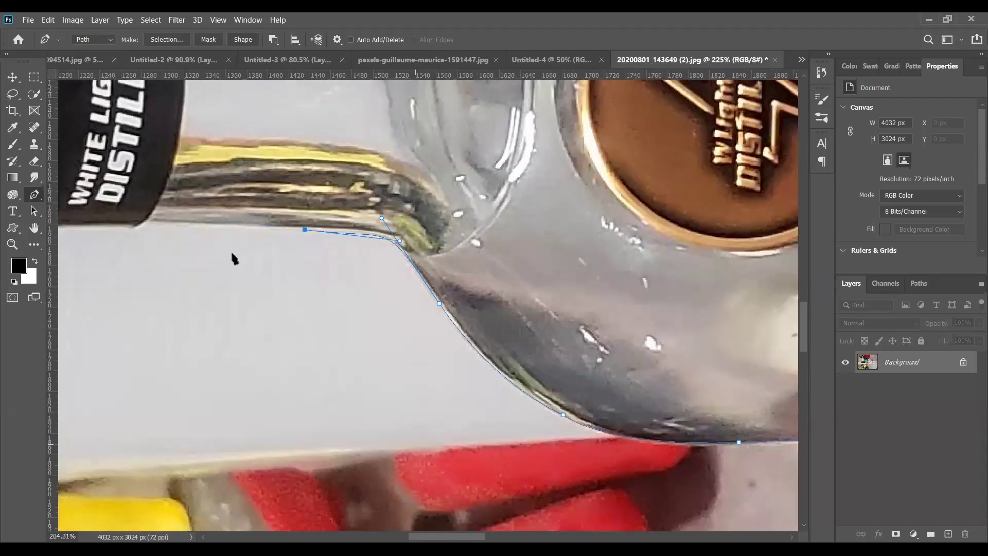
{"action": "scroll", "coordinate": [201, 248], "scroll_direction": "down", "scroll_amount": 2}
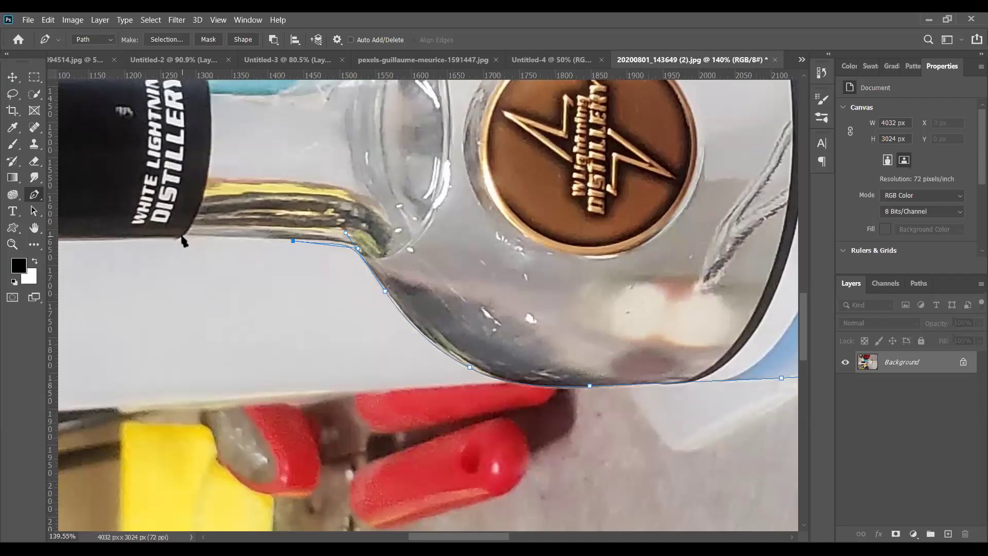
{"action": "left_click", "coordinate": [182, 237]}
{"action": "scroll", "coordinate": [181, 237], "scroll_direction": "up", "scroll_amount": 2}
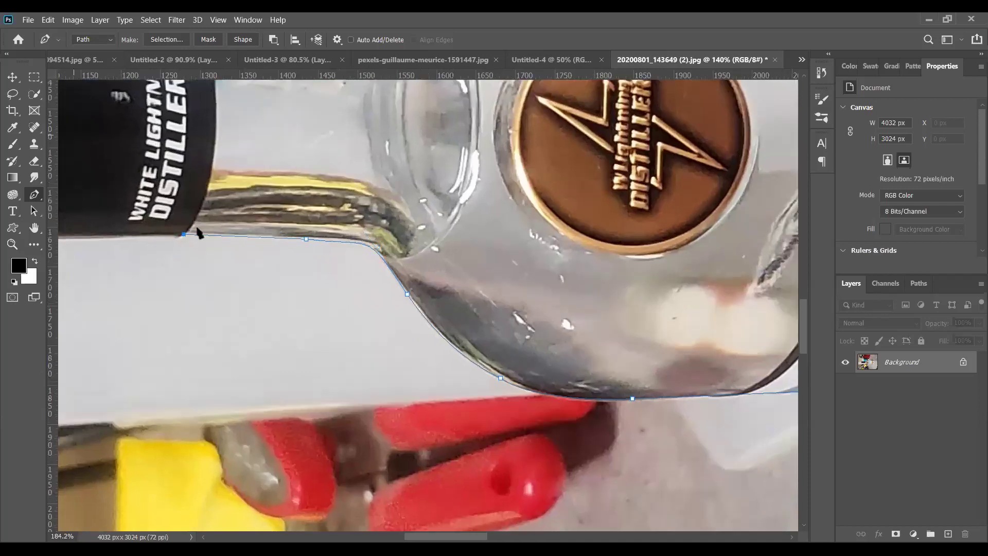
{"action": "scroll", "coordinate": [197, 232], "scroll_direction": "up", "scroll_amount": 1}
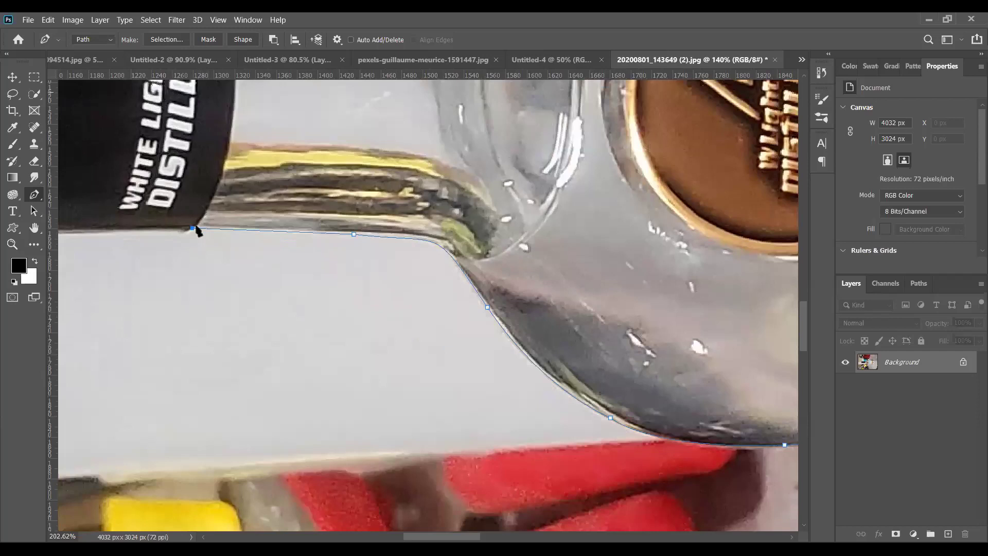
{"action": "scroll", "coordinate": [197, 232], "scroll_direction": "up", "scroll_amount": 2}
{"action": "left_click", "coordinate": [197, 227]}
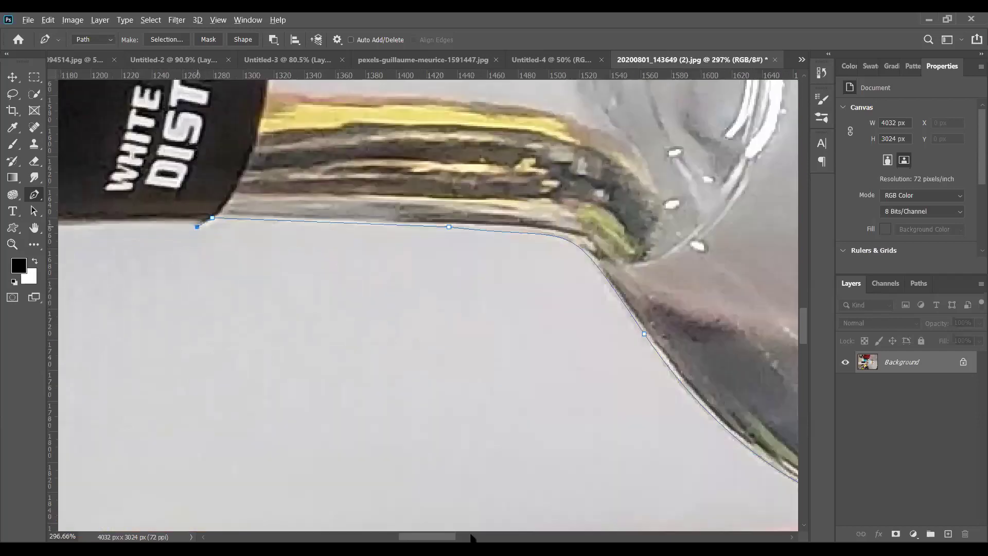
- Extend the path along the black sleeve's lower edge with an anchor point at its end near the ribbed cap
{"action": "scroll", "coordinate": [434, 246], "scroll_direction": "down", "scroll_amount": 6}
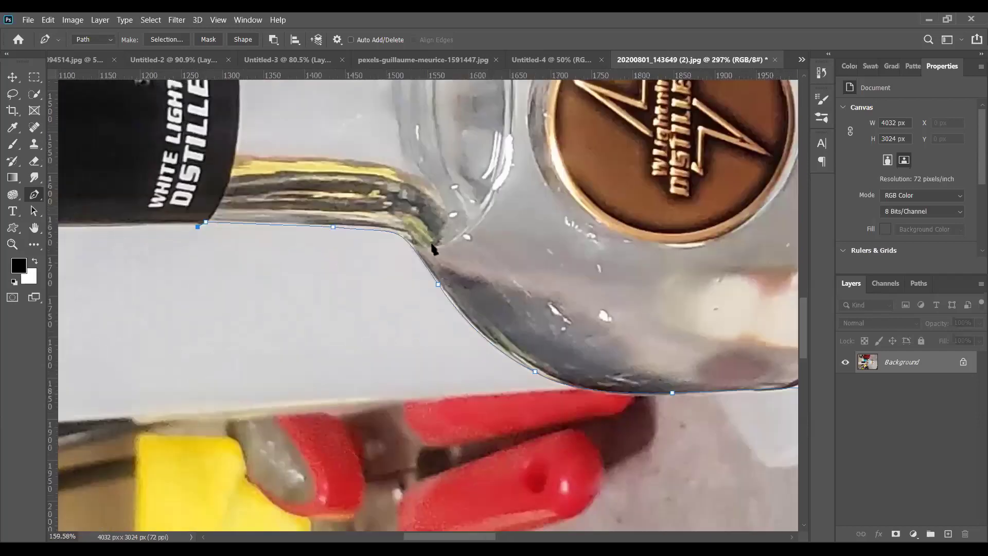
{"action": "scroll", "coordinate": [450, 287], "scroll_direction": "up", "scroll_amount": 1}
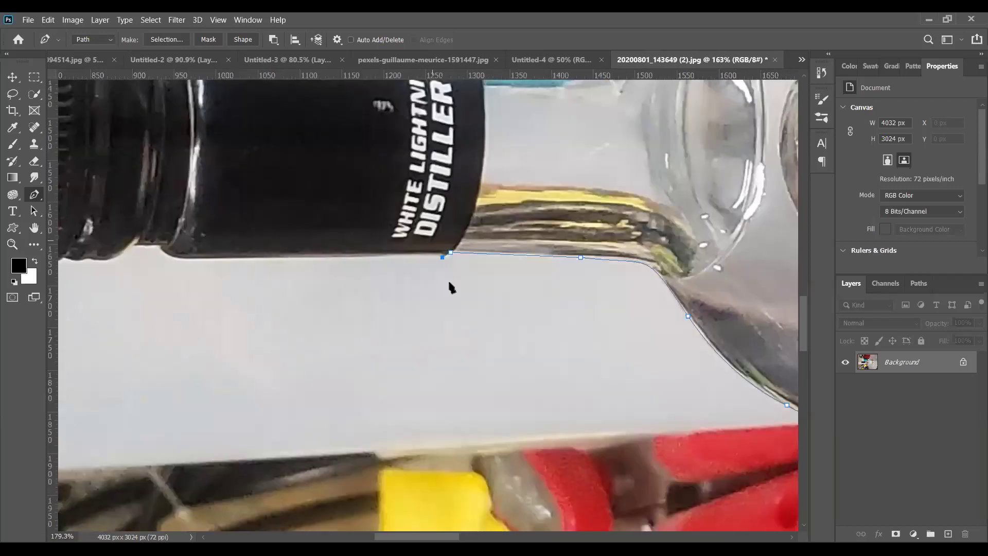
{"action": "scroll", "coordinate": [450, 287], "scroll_direction": "up", "scroll_amount": 3}
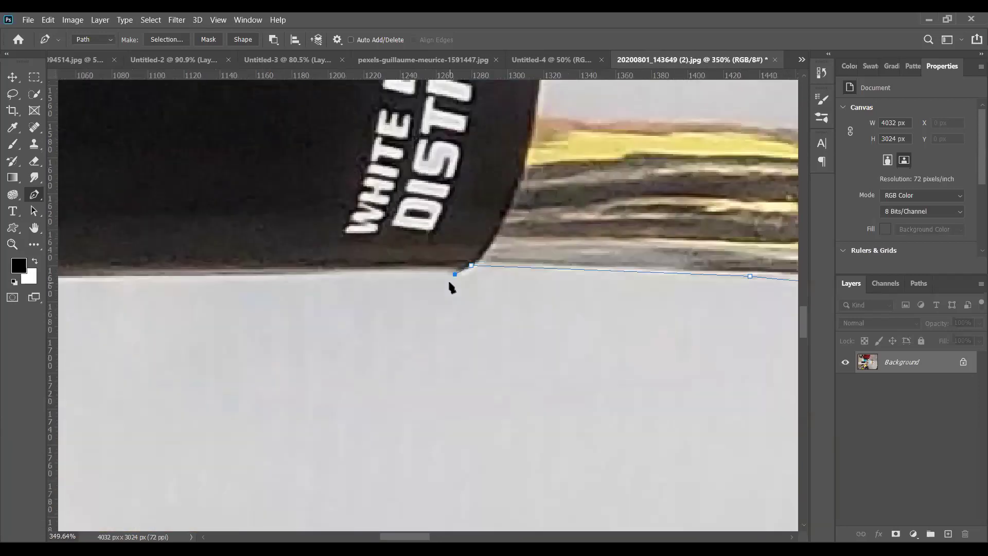
{"action": "scroll", "coordinate": [396, 456], "scroll_direction": "down", "scroll_amount": 2}
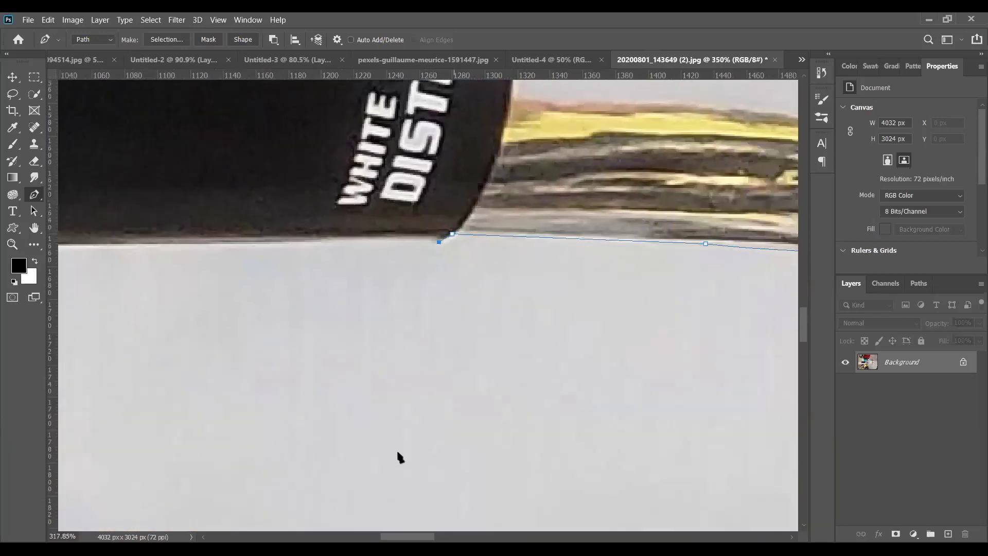
{"action": "scroll", "coordinate": [397, 456], "scroll_direction": "down", "scroll_amount": 2}
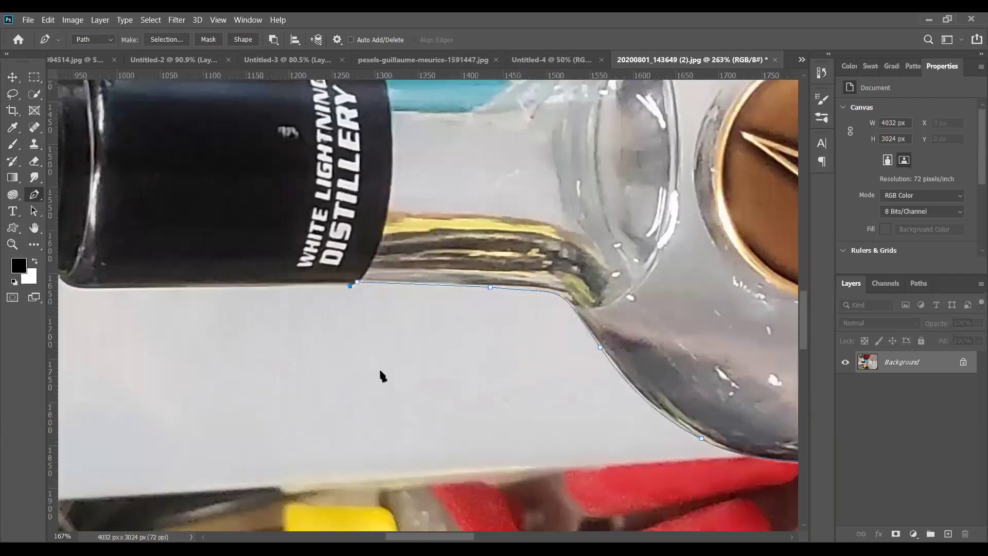
{"action": "scroll", "coordinate": [265, 291], "scroll_direction": "left", "scroll_amount": 3}
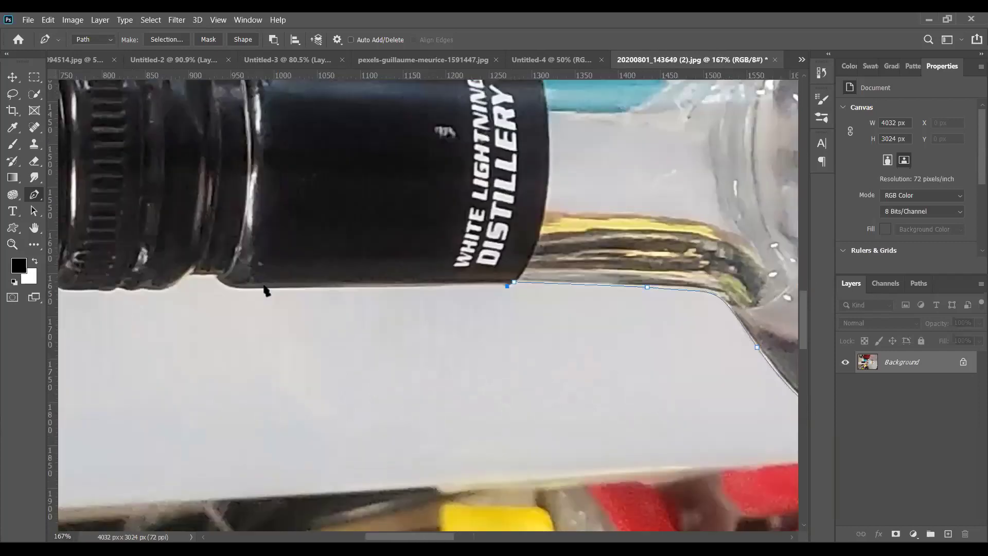
{"action": "left_click", "coordinate": [251, 286]}
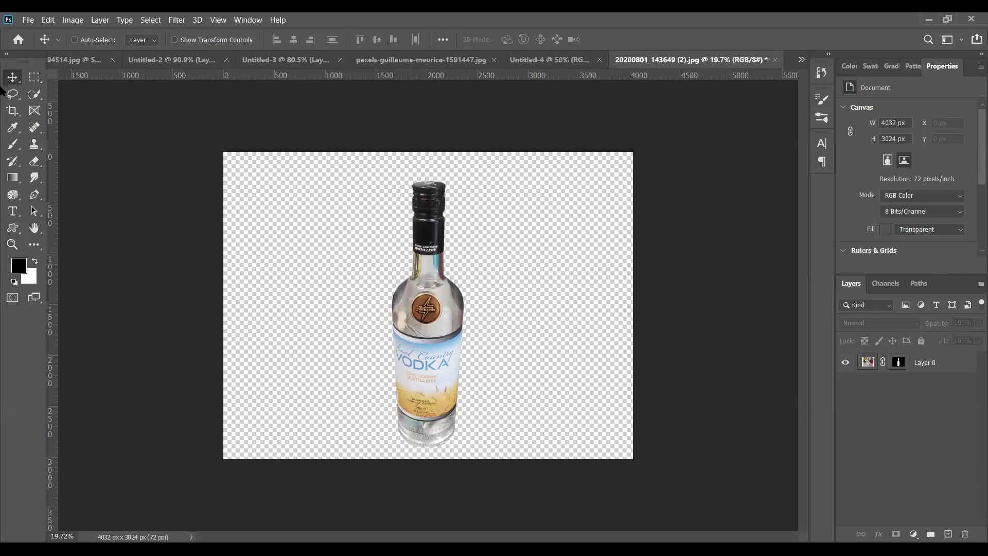
- Select the masked bottle layer, Layer 0, for moving
{"action": "left_click", "coordinate": [403, 333]}
{"action": "left_click", "coordinate": [516, 225]}
{"action": "left_click", "coordinate": [932, 362]}
{"action": "mouse_move", "coordinate": [415, 335]}
{"action": "left_mouse_down"}
{"action": "mouse_move", "coordinate": [381, 335]}
{"action": "mouse_move", "coordinate": [413, 332]}
{"action": "left_mouse_up"}
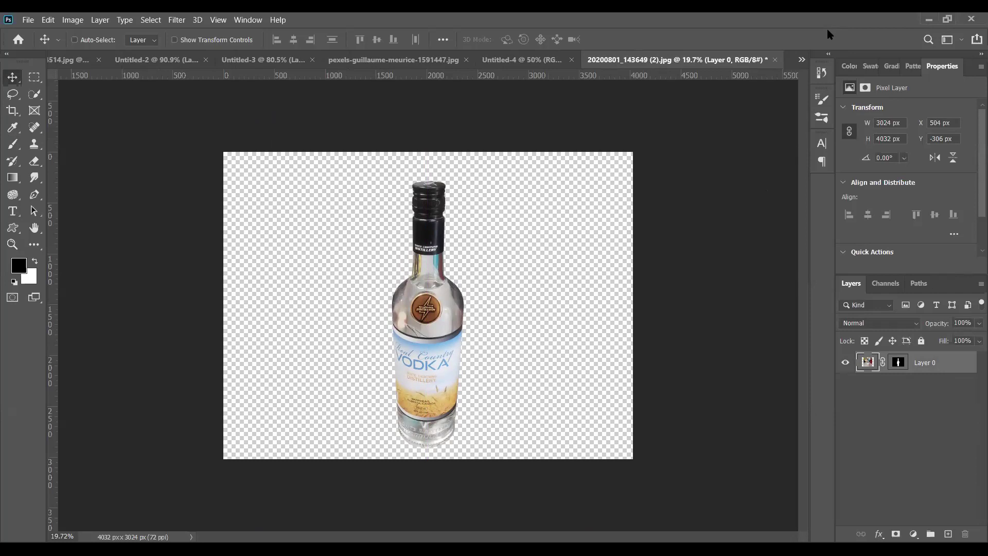
{"action": "double_click", "coordinate": [192, 28]}
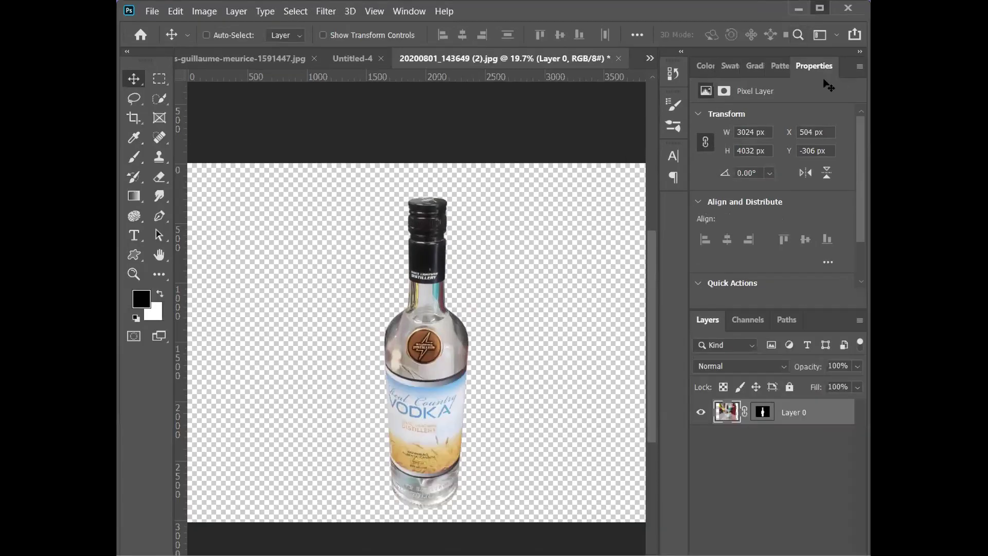
{"action": "left_click", "coordinate": [819, 9]}
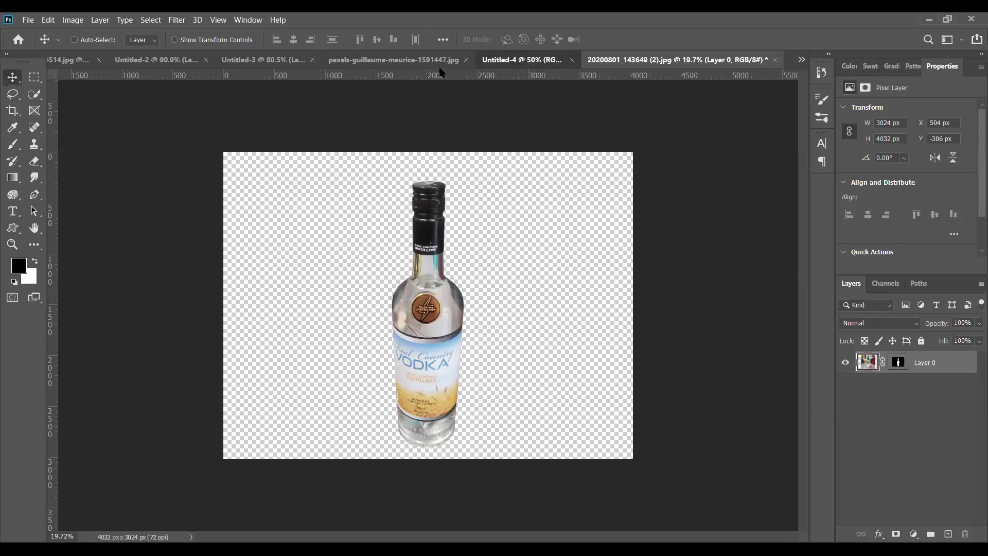
{"action": "key", "text": "ctrl+shift+Tab"}
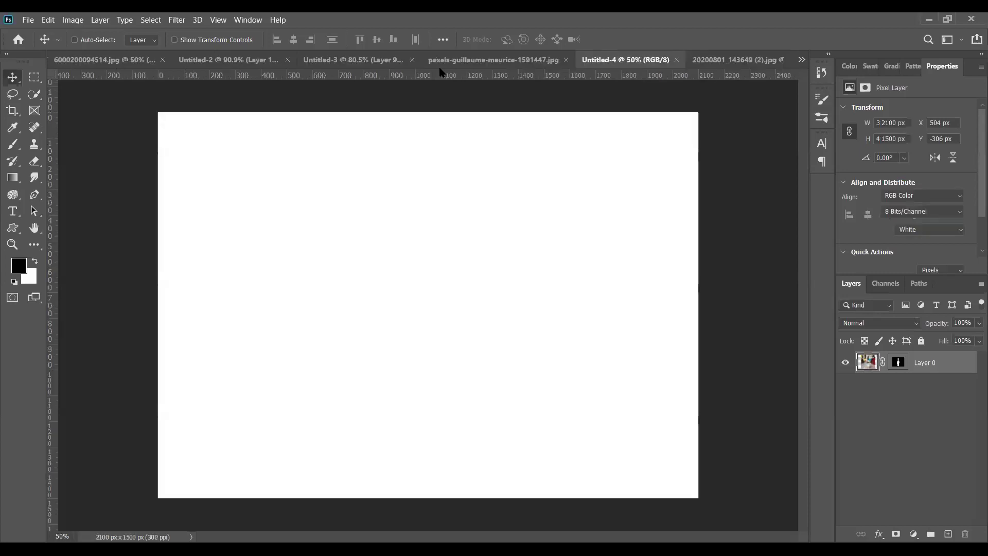
{"action": "key", "text": "ctrl+Tab"}
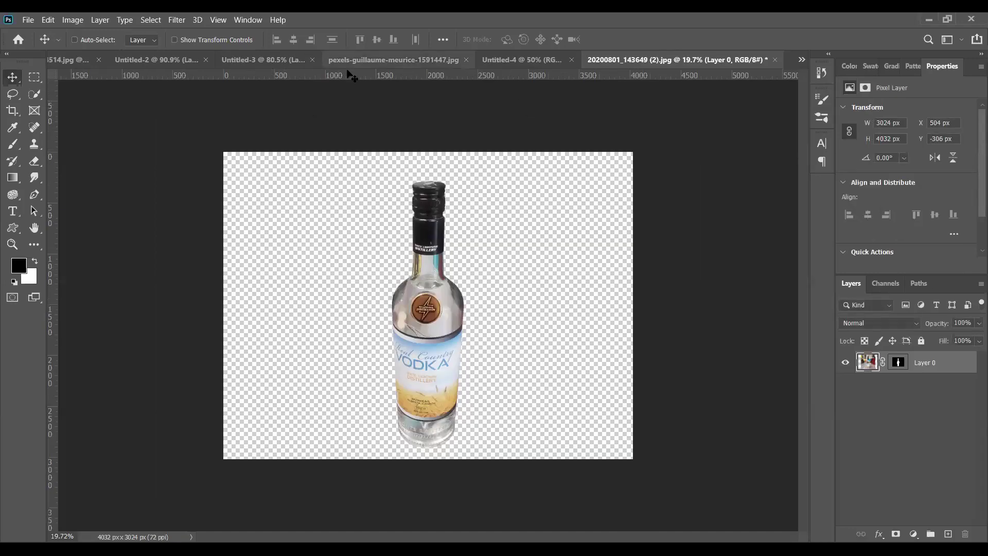
- Move the masked bottle up and to the right on the canvas, to about X 1274 px, Y -504 px
{"action": "left_click_drag", "start_coordinate": [414, 305], "coordinate": [326, 250]}
{"action": "left_click_drag", "start_coordinate": [251, 261], "coordinate": [493, 281]}
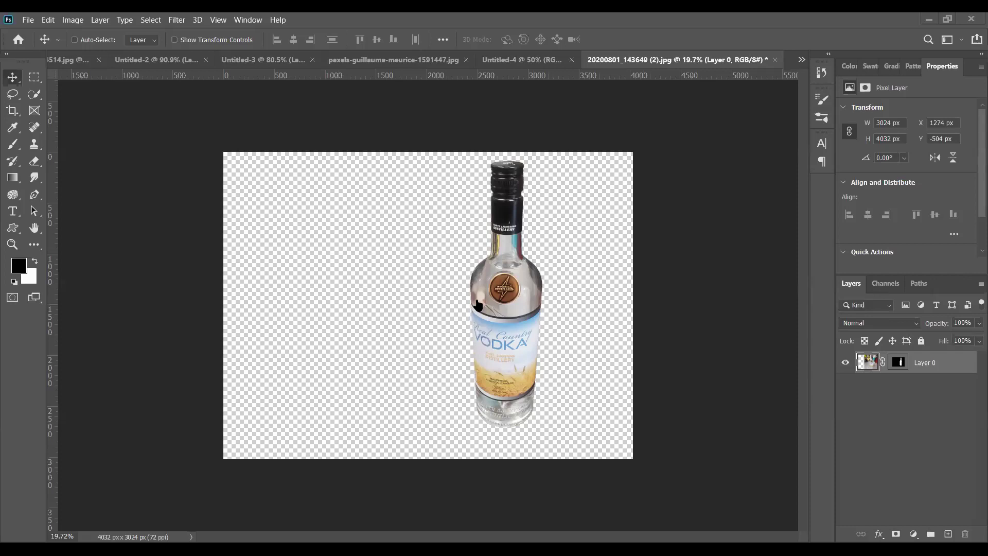
- Switch to Chrome and look through the Google image results for "real country vodka canada" for the photographed bottle
{"action": "key", "text": "alt+Tab"}
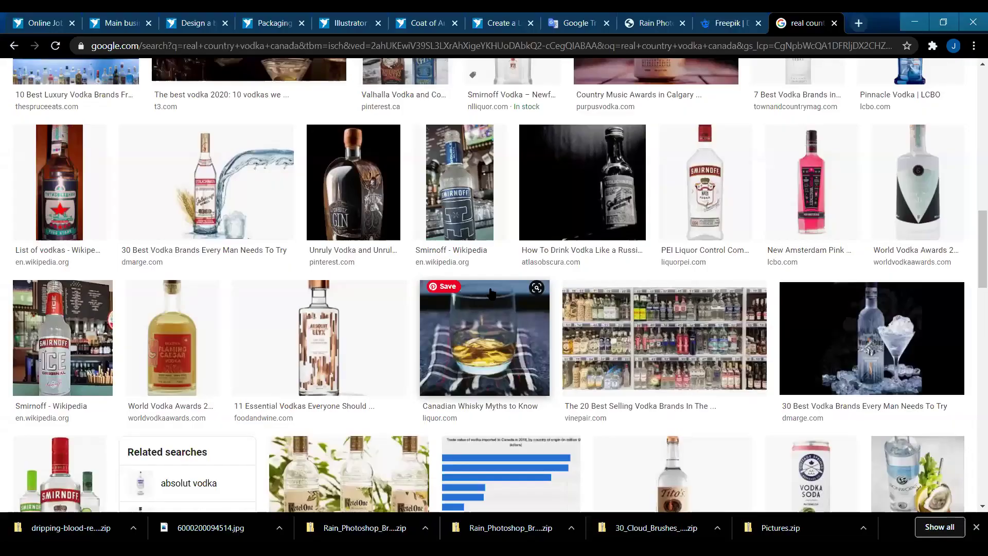
{"action": "scroll", "coordinate": [492, 292], "scroll_direction": "up", "scroll_amount": 5}
{"action": "scroll", "coordinate": [585, 370], "scroll_direction": "up", "scroll_amount": 8}
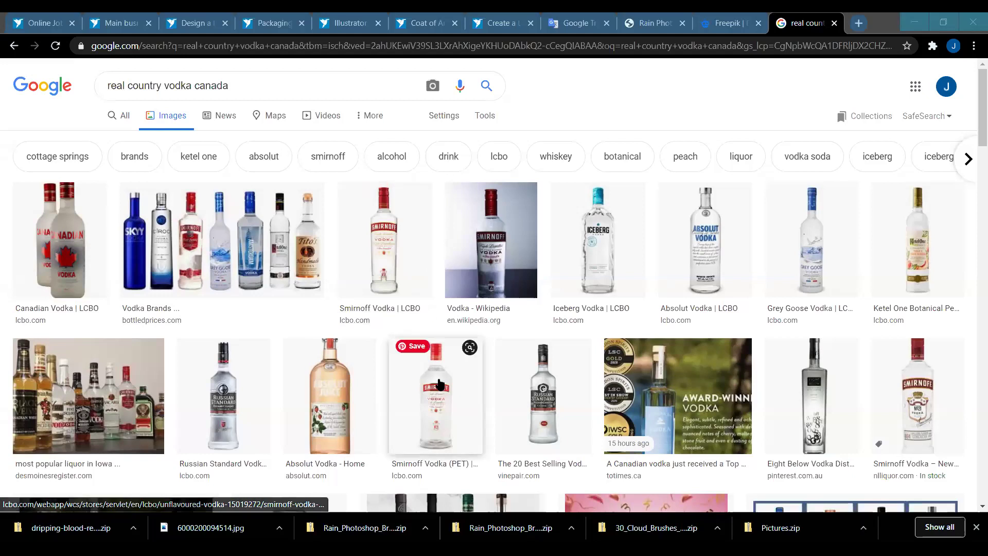
{"action": "scroll", "coordinate": [427, 396], "scroll_direction": "down", "scroll_amount": 1}
{"action": "scroll", "coordinate": [2, 281], "scroll_direction": "up", "scroll_amount": 1}
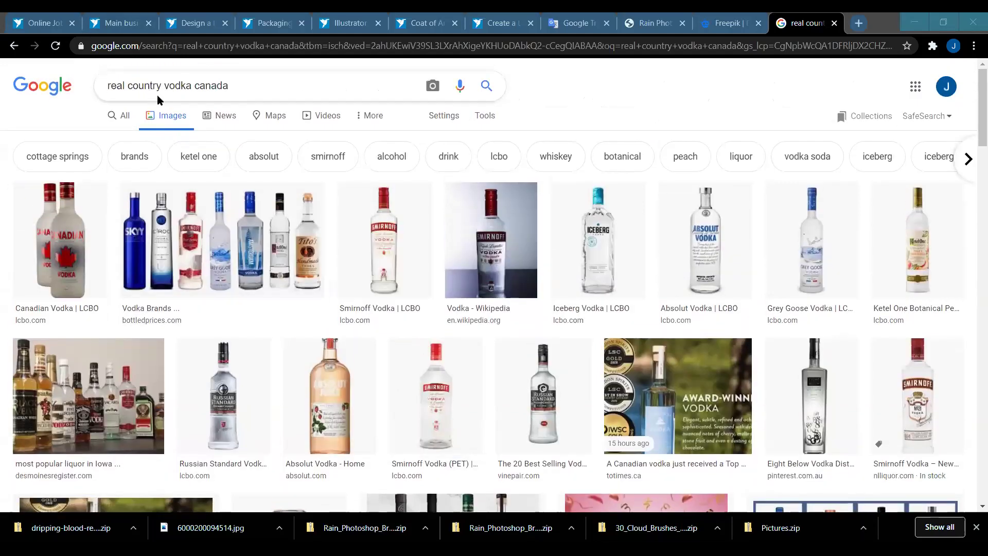
{"action": "scroll", "coordinate": [379, 260], "scroll_direction": "down", "scroll_amount": 1}
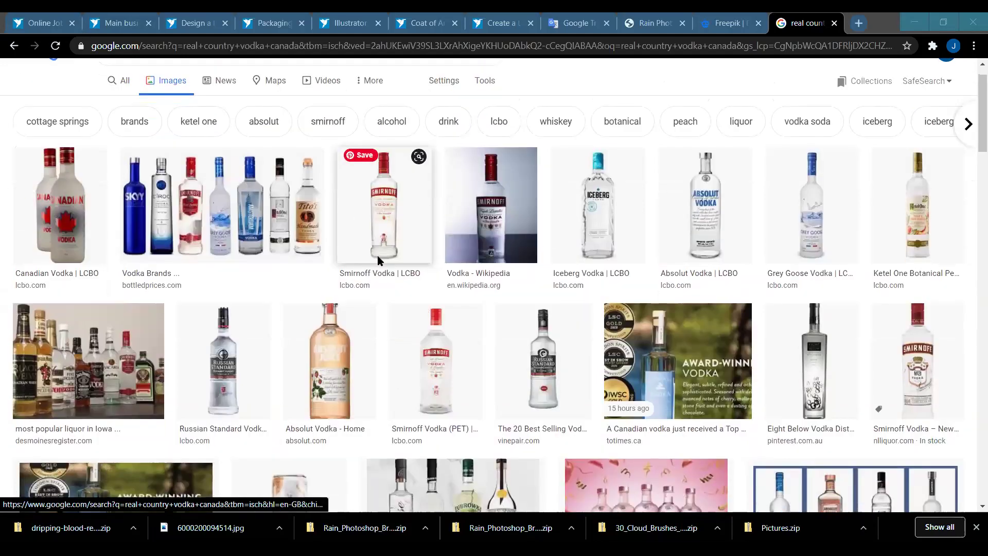
{"action": "scroll", "coordinate": [419, 312], "scroll_direction": "down", "scroll_amount": 2}
{"action": "scroll", "coordinate": [416, 316], "scroll_direction": "down", "scroll_amount": 2}
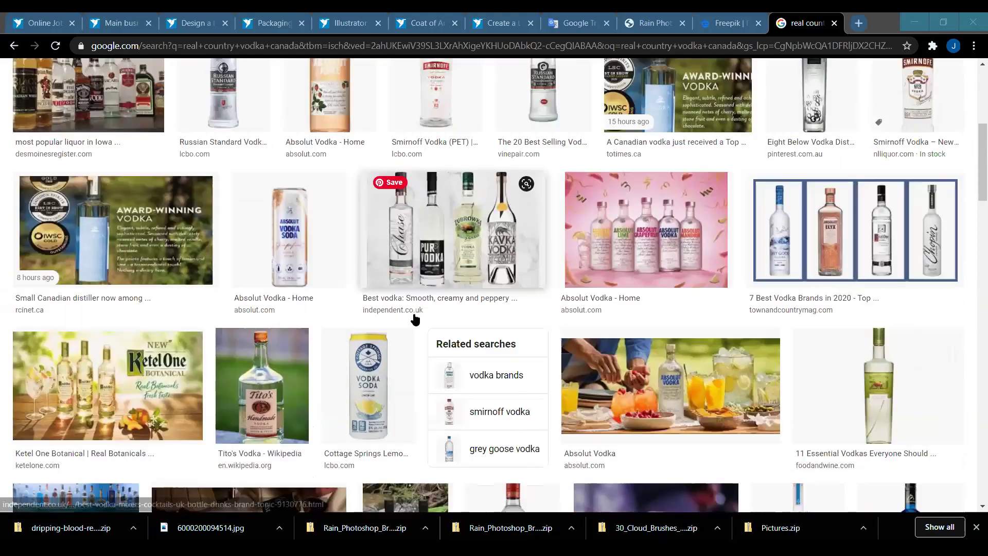
{"action": "scroll", "coordinate": [416, 319], "scroll_direction": "down", "scroll_amount": 6}
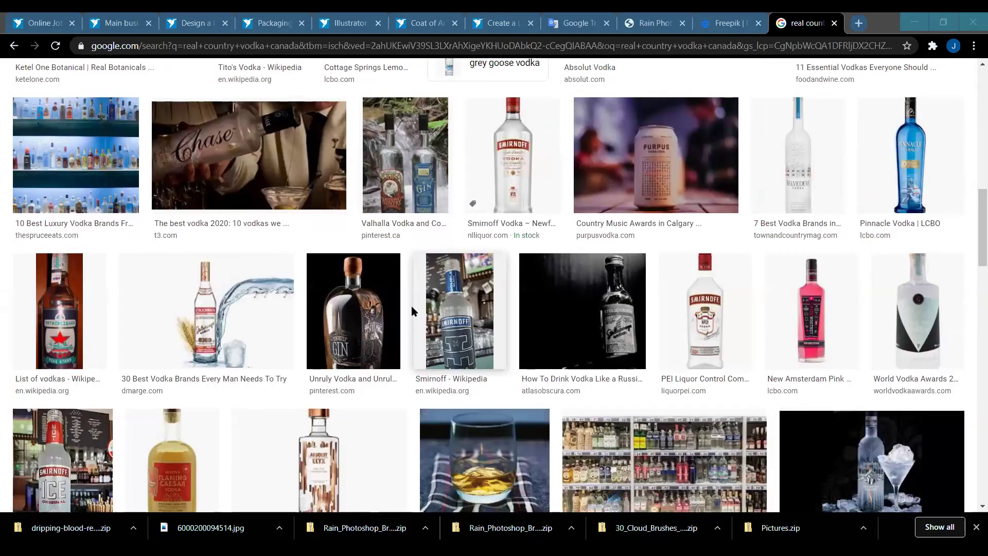
{"action": "scroll", "coordinate": [416, 299], "scroll_direction": "down", "scroll_amount": 2}
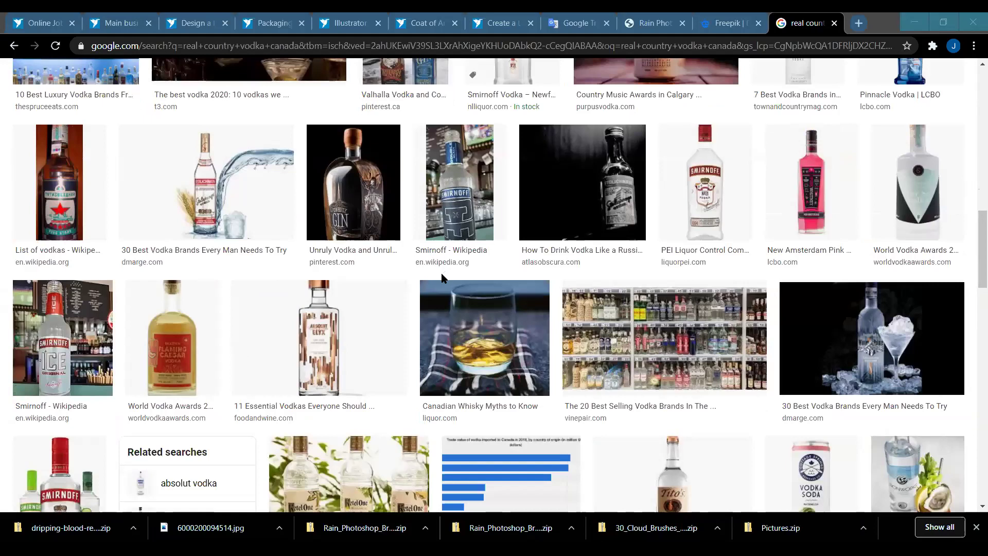
{"action": "scroll", "coordinate": [419, 308], "scroll_direction": "up", "scroll_amount": 1}
{"action": "scroll", "coordinate": [420, 307], "scroll_direction": "up", "scroll_amount": 1}
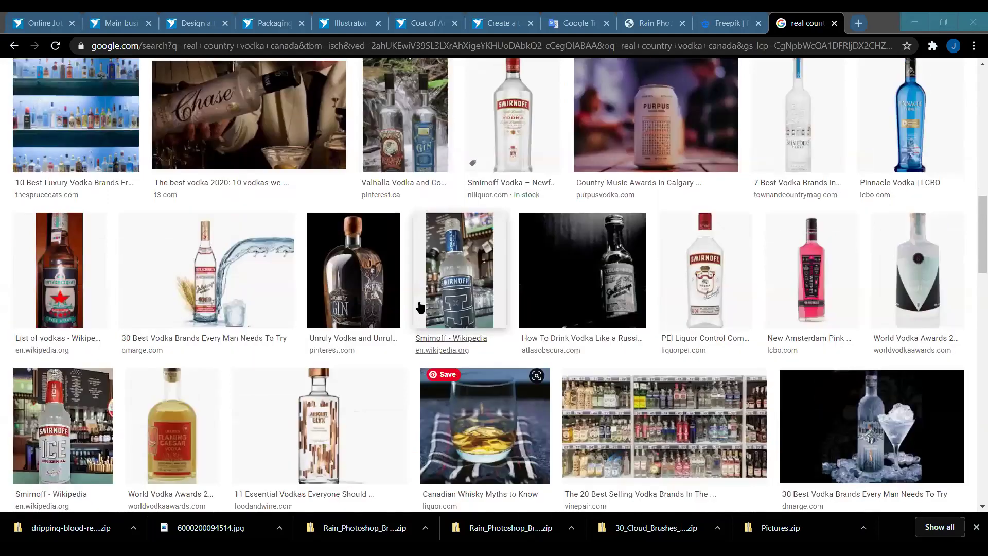
- Search Google Images for "real country vodka rassian" and look through the results for the photographed bottle
{"action": "scroll", "coordinate": [278, 149], "scroll_direction": "up", "scroll_amount": 10}
{"action": "left_click_drag", "start_coordinate": [237, 89], "coordinate": [198, 90]}
{"action": "type", "text": "r"}
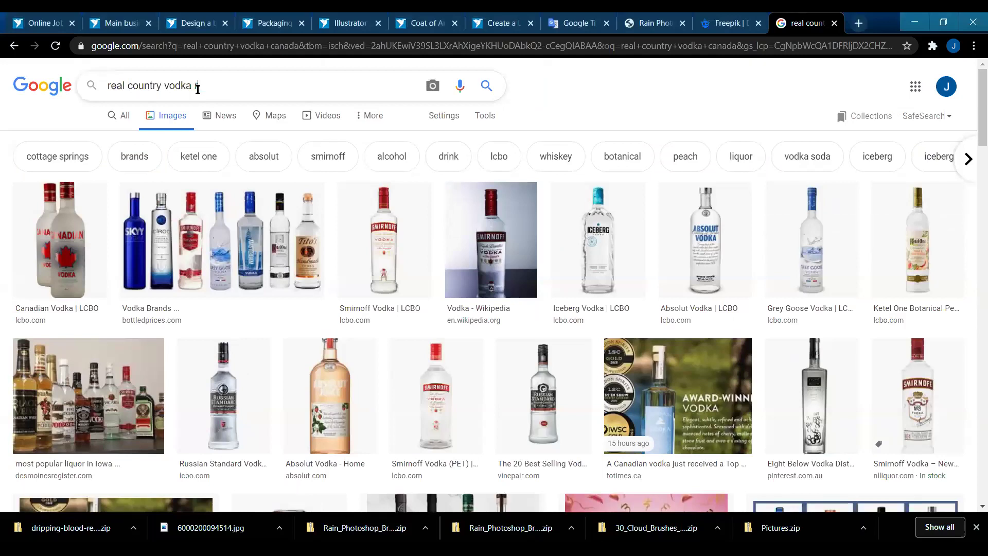
{"action": "type", "text": "ossian"}
{"action": "key", "text": "Return"}
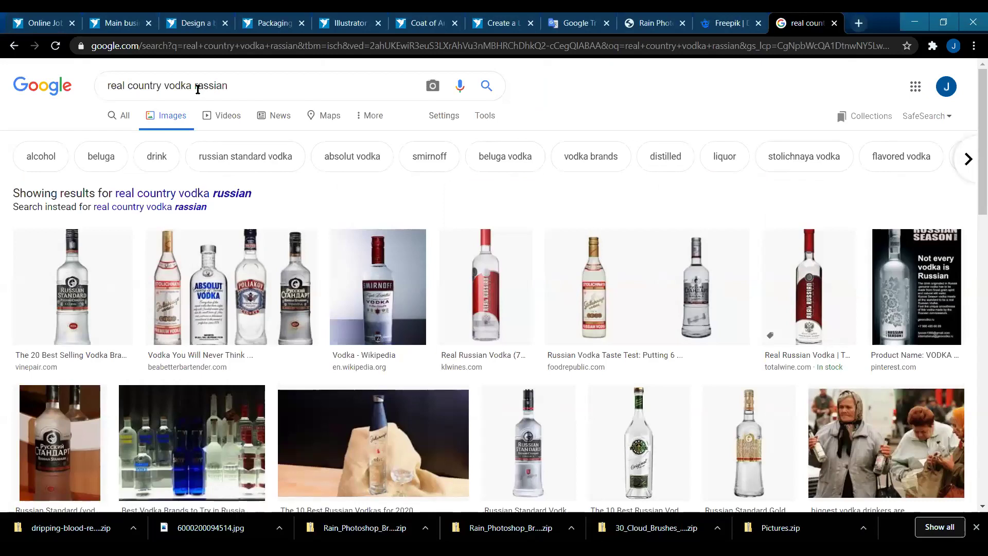
{"action": "scroll", "coordinate": [296, 308], "scroll_direction": "down", "scroll_amount": 3}
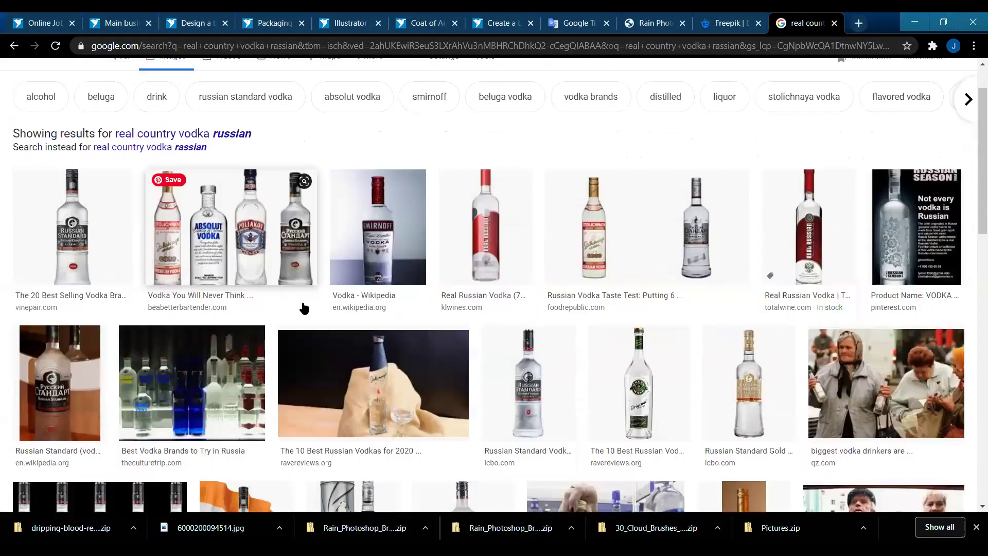
{"action": "scroll", "coordinate": [337, 312], "scroll_direction": "down", "scroll_amount": 3}
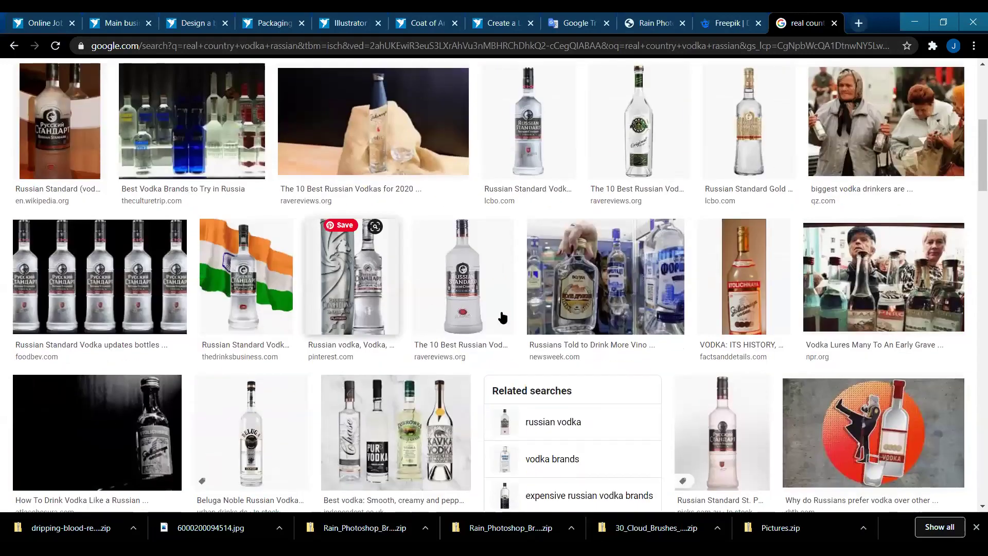
{"action": "scroll", "coordinate": [235, 382], "scroll_direction": "down", "scroll_amount": 1}
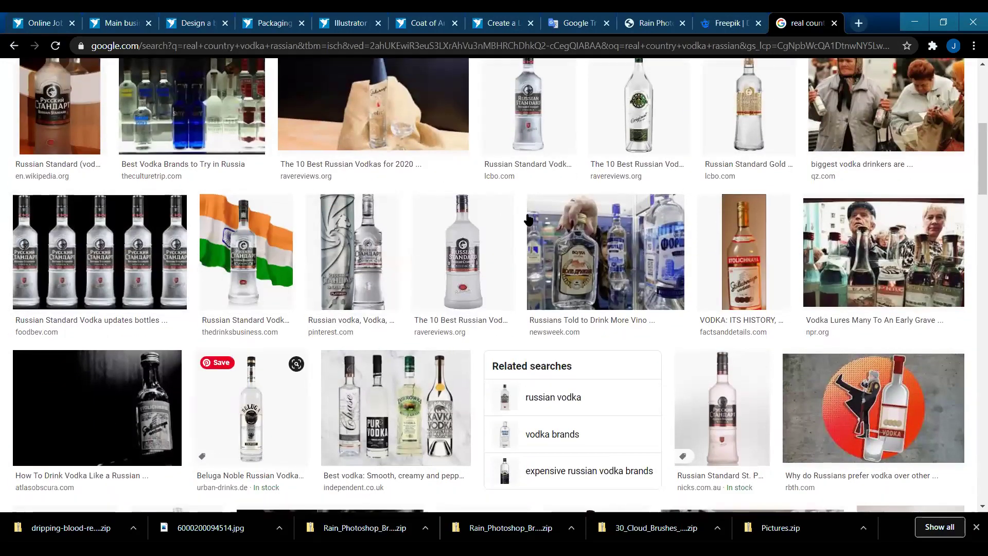
{"action": "scroll", "coordinate": [512, 163], "scroll_direction": "down", "scroll_amount": 1}
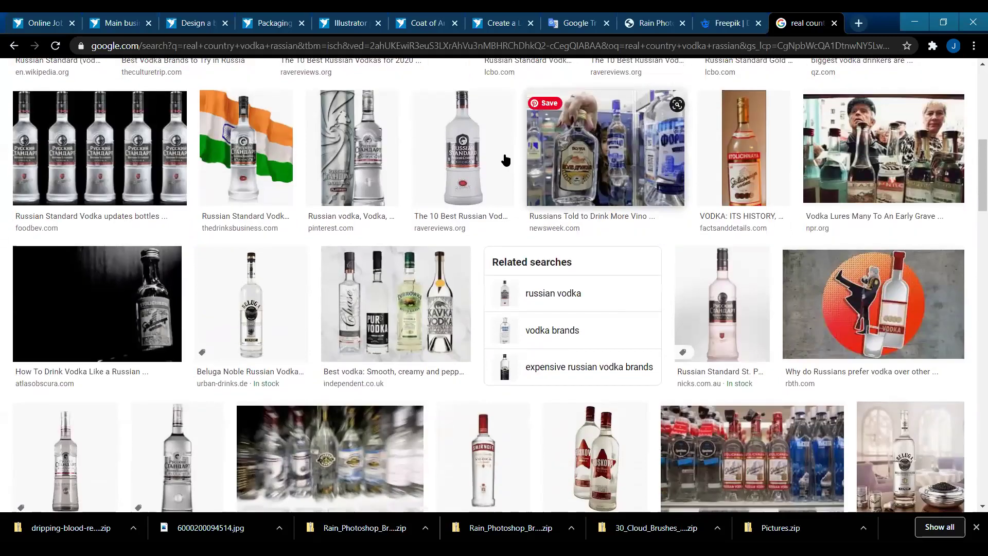
{"action": "scroll", "coordinate": [499, 158], "scroll_direction": "up", "scroll_amount": 3}
{"action": "scroll", "coordinate": [488, 168], "scroll_direction": "up", "scroll_amount": 6}
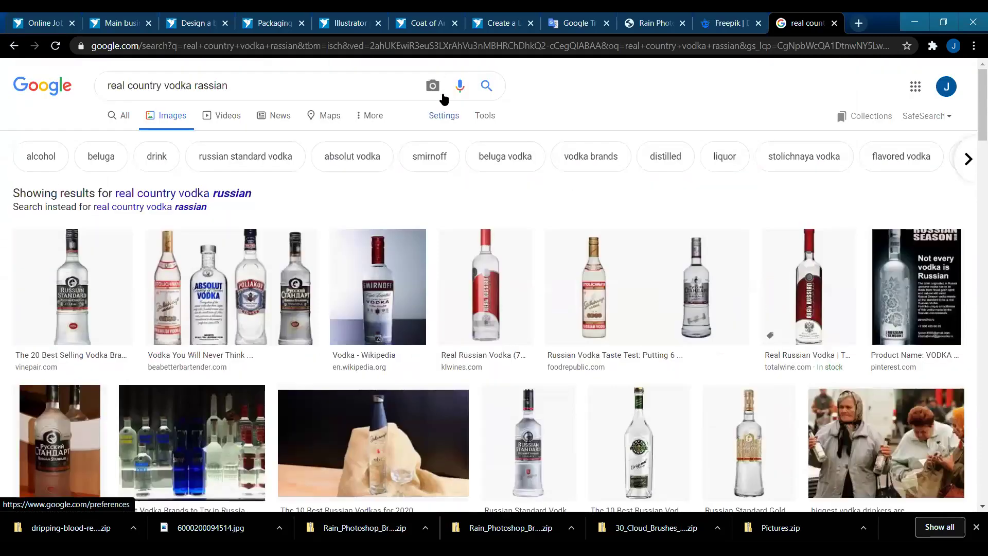
- Search Google by image with the original photo 20200801_143649 (2) from Downloads and look through the matches for the bottle
{"action": "left_click", "coordinate": [437, 91]}
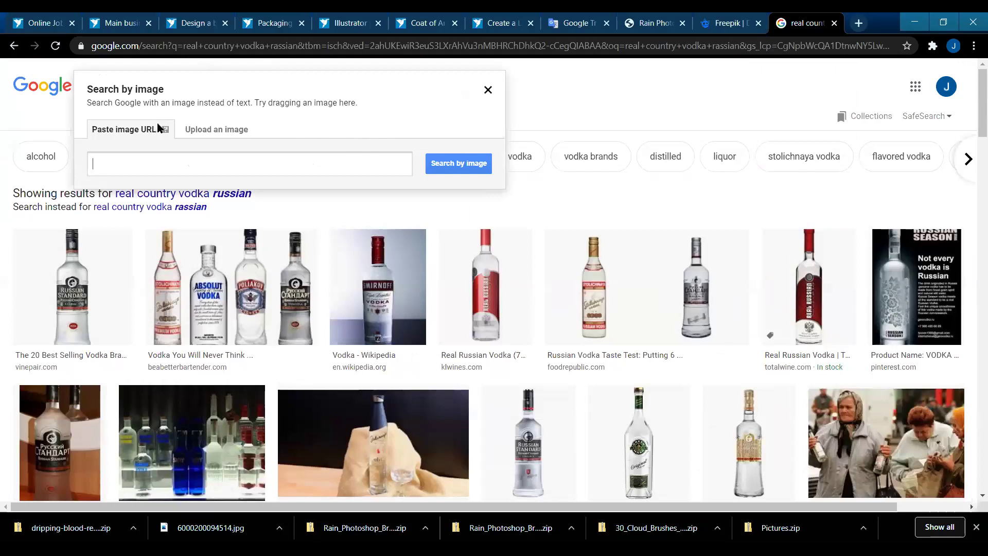
{"action": "left_click", "coordinate": [196, 130]}
{"action": "left_click", "coordinate": [169, 164]}
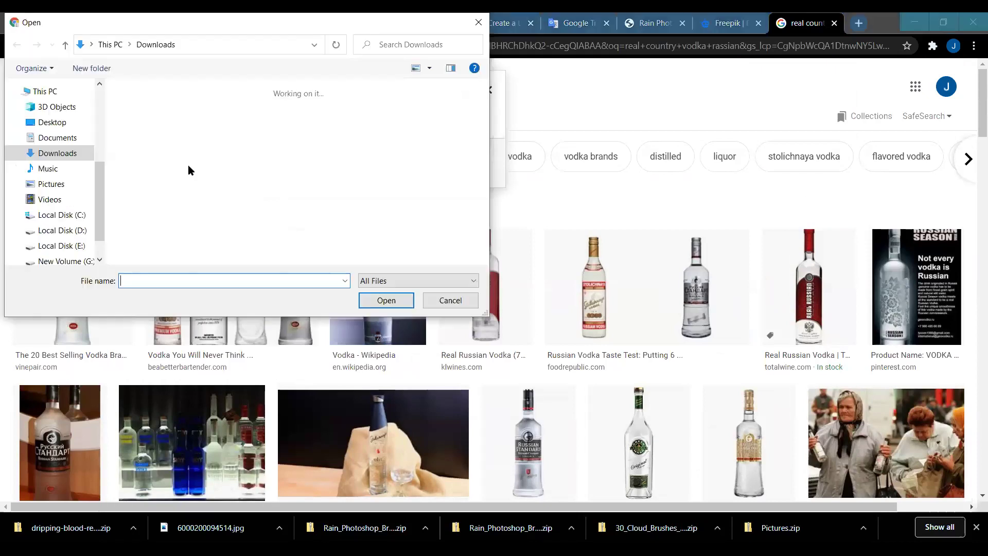
{"action": "left_click", "coordinate": [162, 131]}
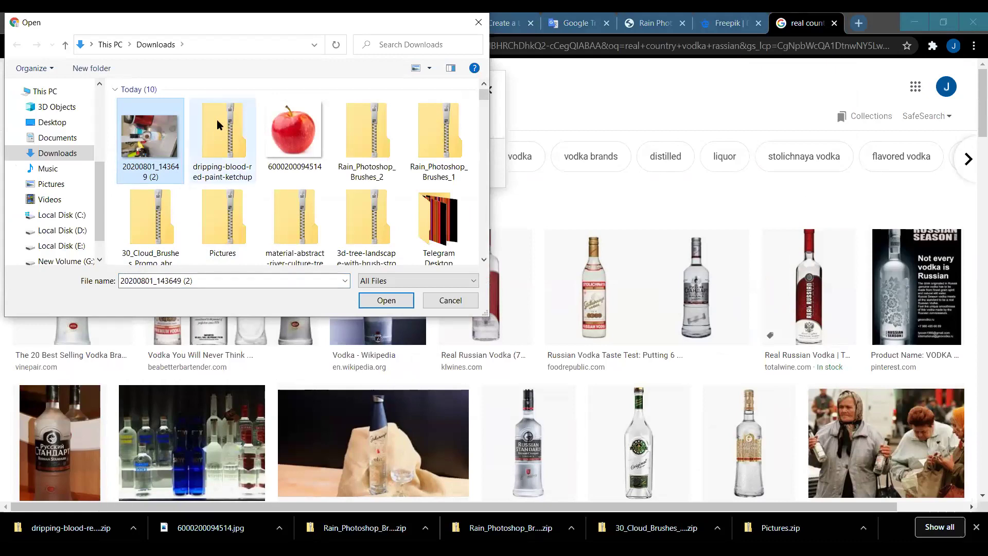
{"action": "left_click", "coordinate": [376, 300]}
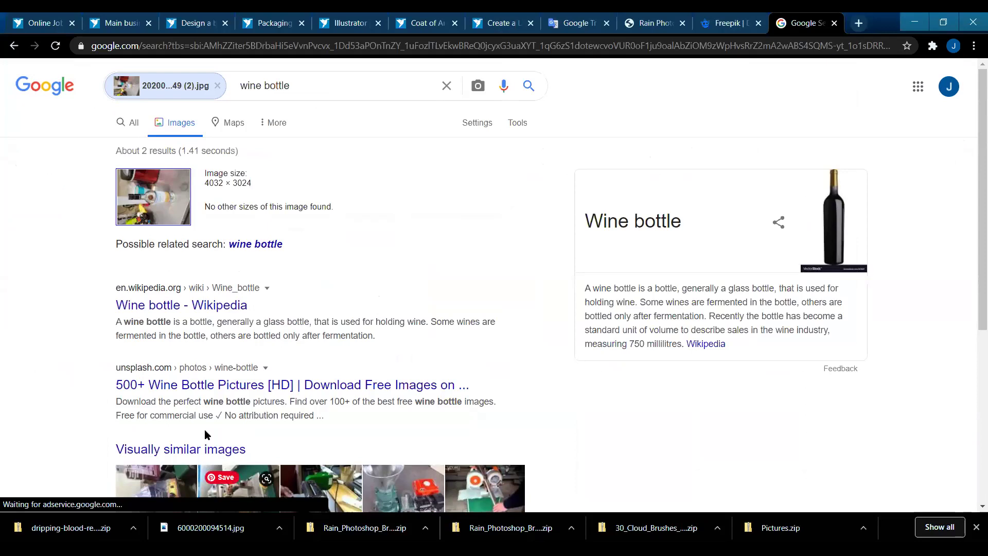
{"action": "scroll", "coordinate": [278, 333], "scroll_direction": "down", "scroll_amount": 4}
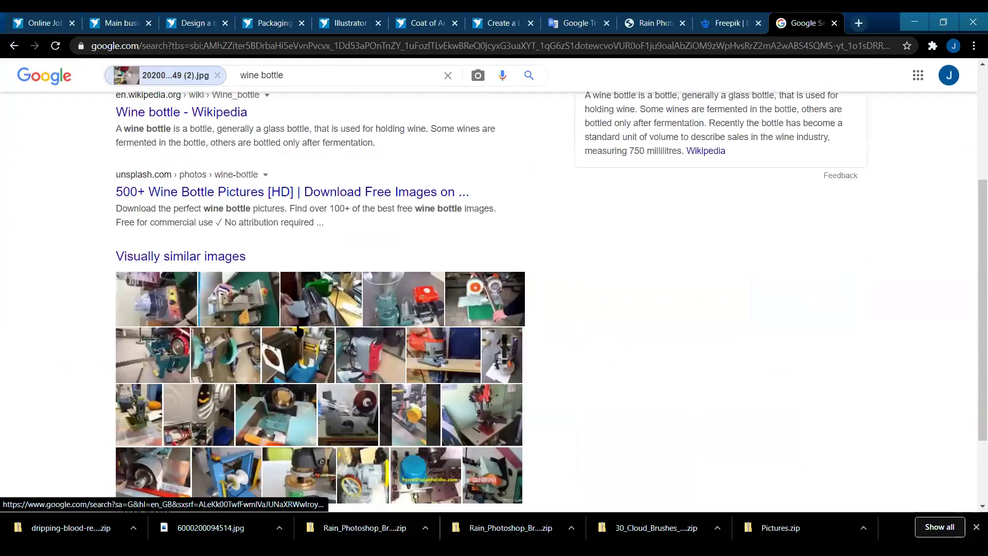
{"action": "scroll", "coordinate": [277, 332], "scroll_direction": "down", "scroll_amount": 2}
{"action": "scroll", "coordinate": [257, 313], "scroll_direction": "up", "scroll_amount": 6}
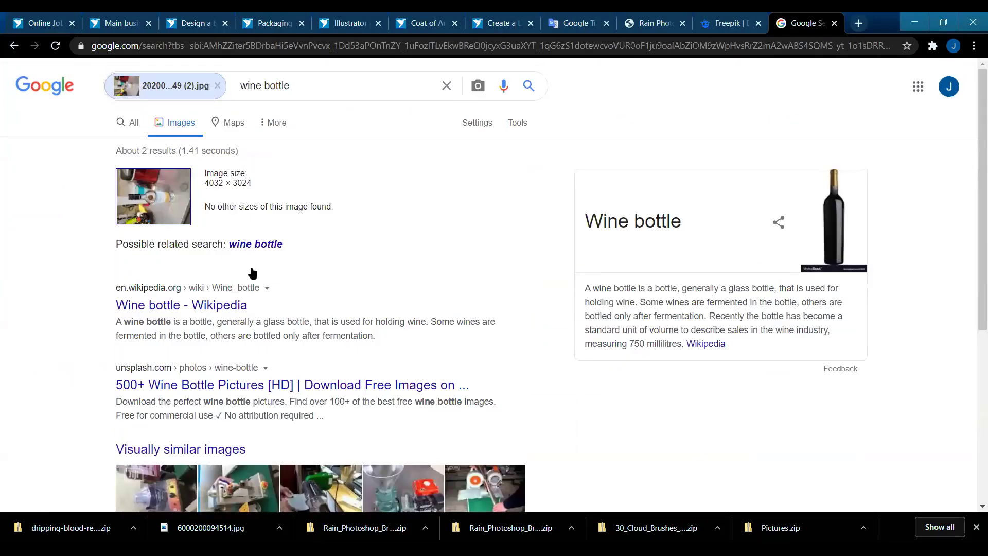
{"action": "scroll", "coordinate": [254, 269], "scroll_direction": "down", "scroll_amount": 5}
{"action": "scroll", "coordinate": [332, 399], "scroll_direction": "up", "scroll_amount": 5}
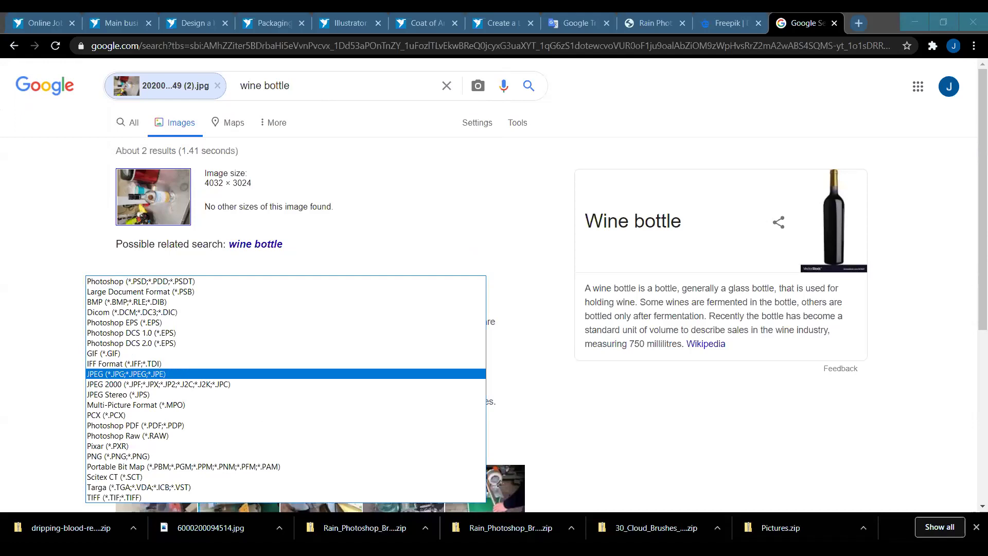
- Save the cut-out bottle from Photoshop as the JPEG file 20200801_143649 (2)b in Downloads
{"action": "key", "text": "Return"}
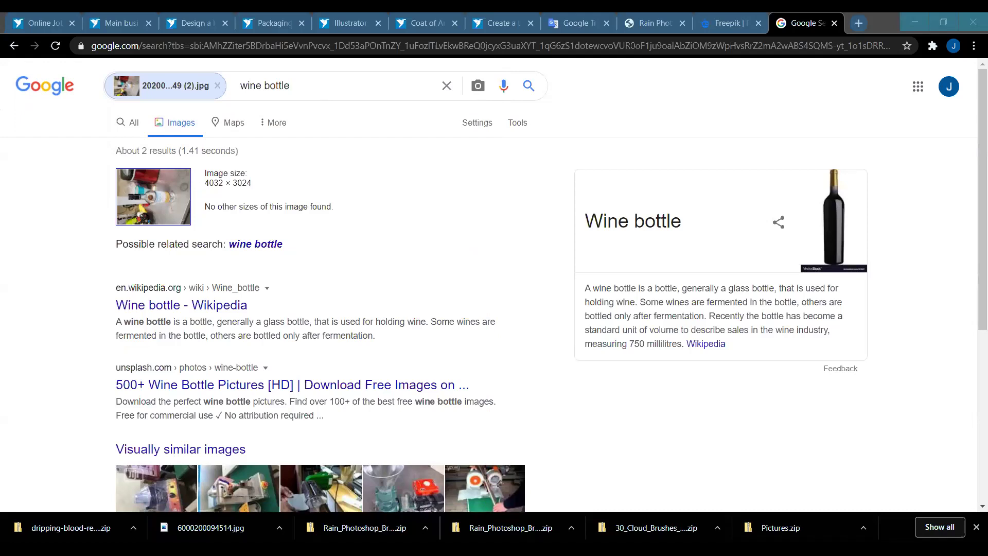
{"action": "key", "text": "y"}
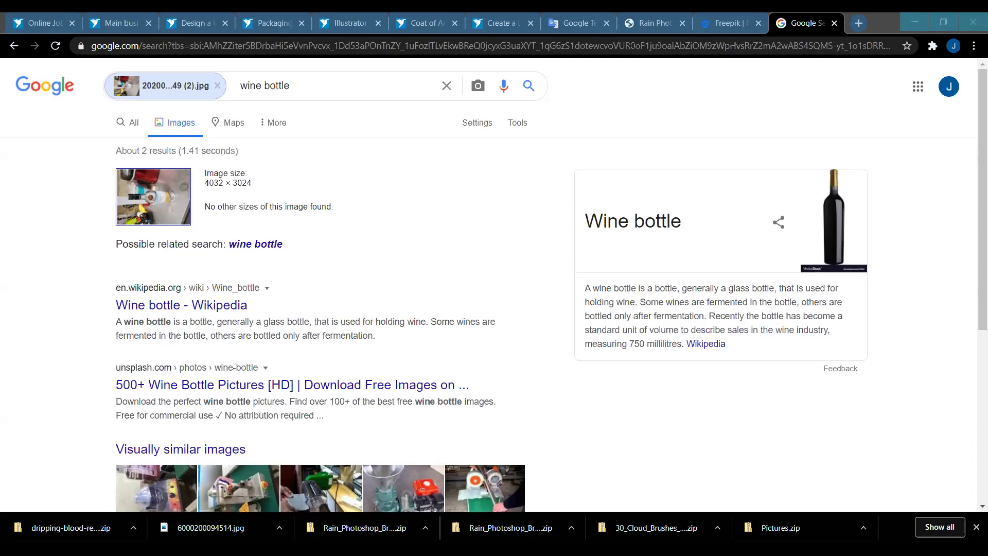
{"action": "left_click", "coordinate": [216, 84]}
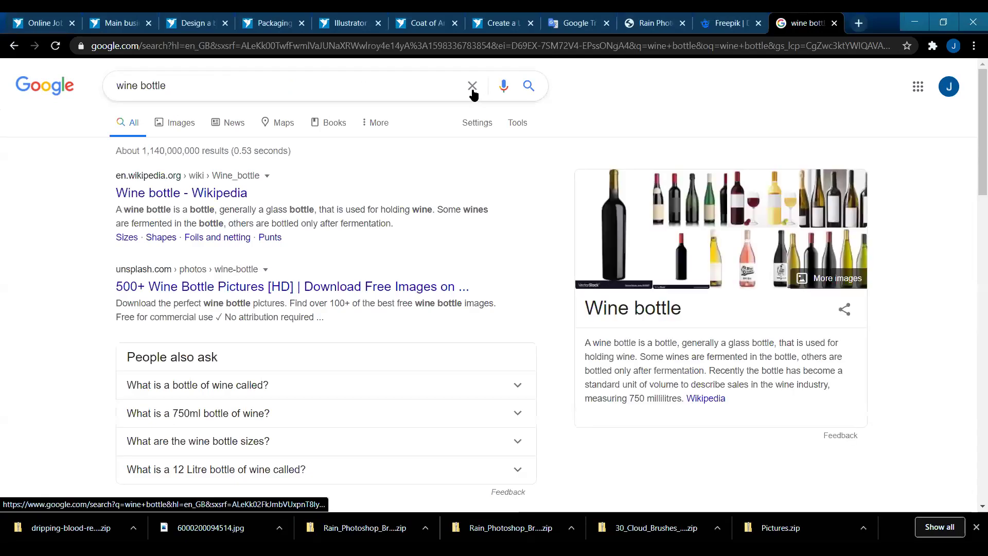
{"action": "left_click", "coordinate": [472, 86]}
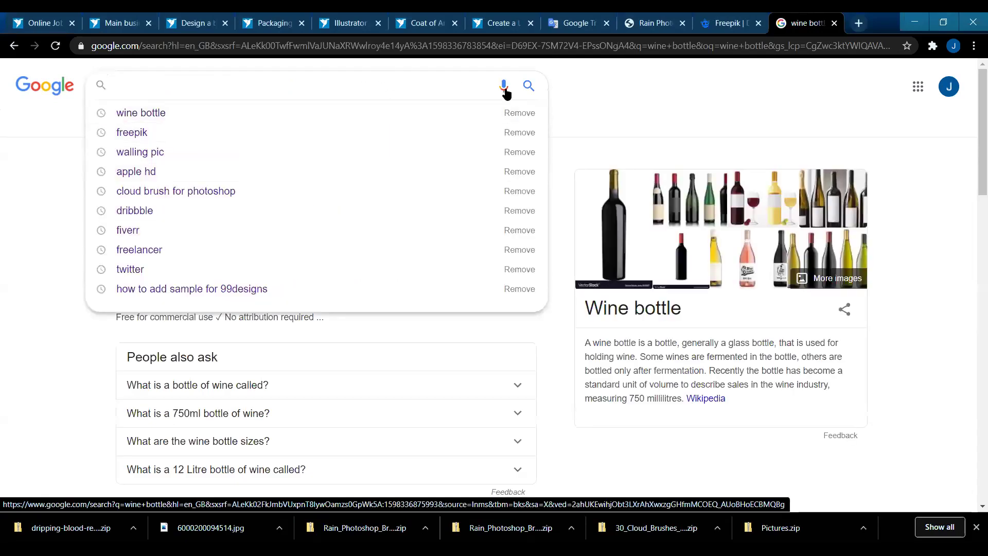
{"action": "left_click", "coordinate": [628, 90]}
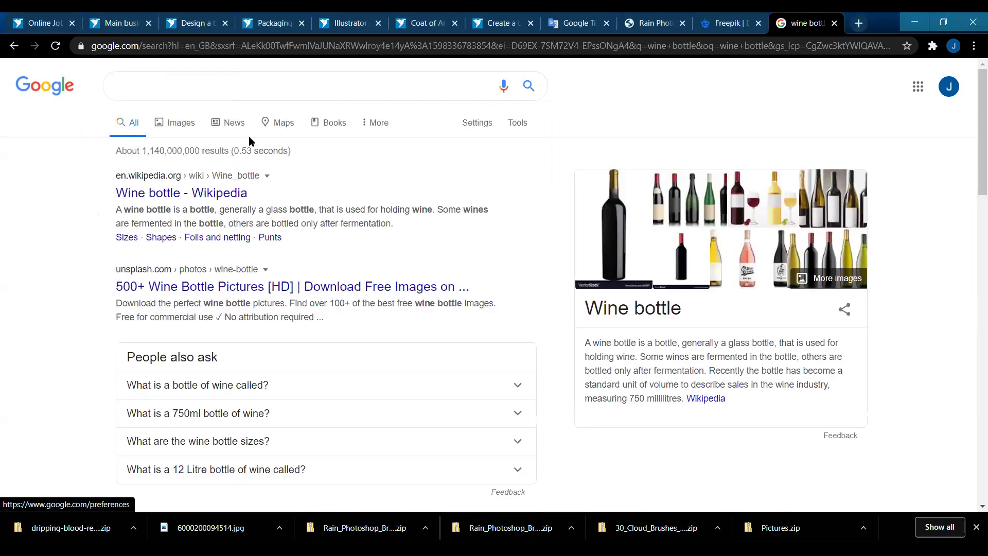
{"action": "left_click", "coordinate": [14, 45]}
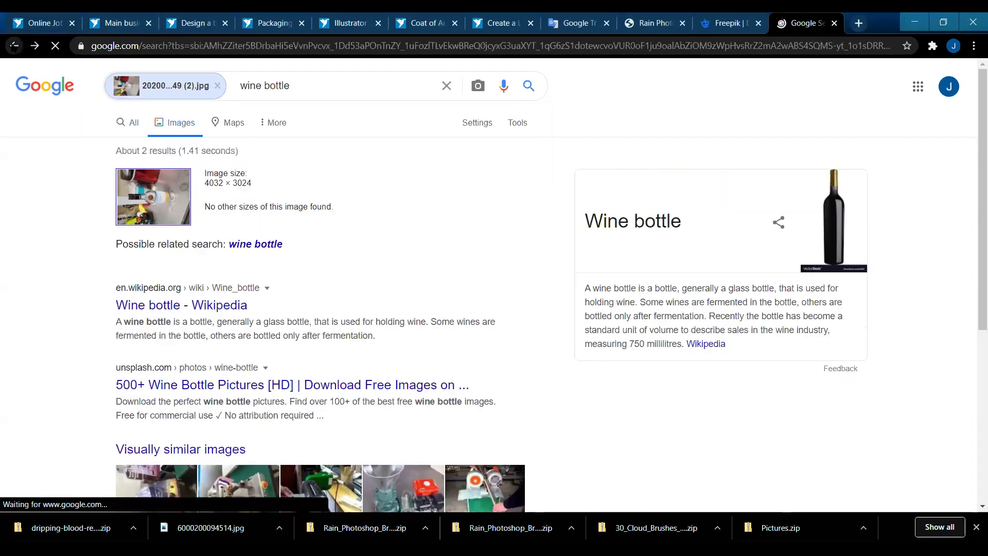
- Search Google by image with the cut-out bottle file 20200801_143649 (2)b from Downloads
{"action": "left_click", "coordinate": [475, 88]}
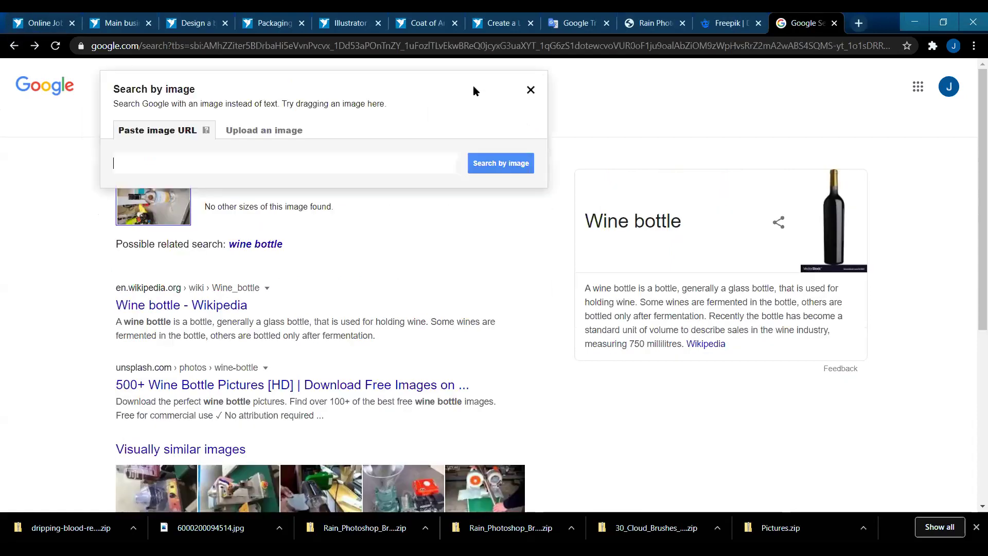
{"action": "left_click", "coordinate": [269, 133]}
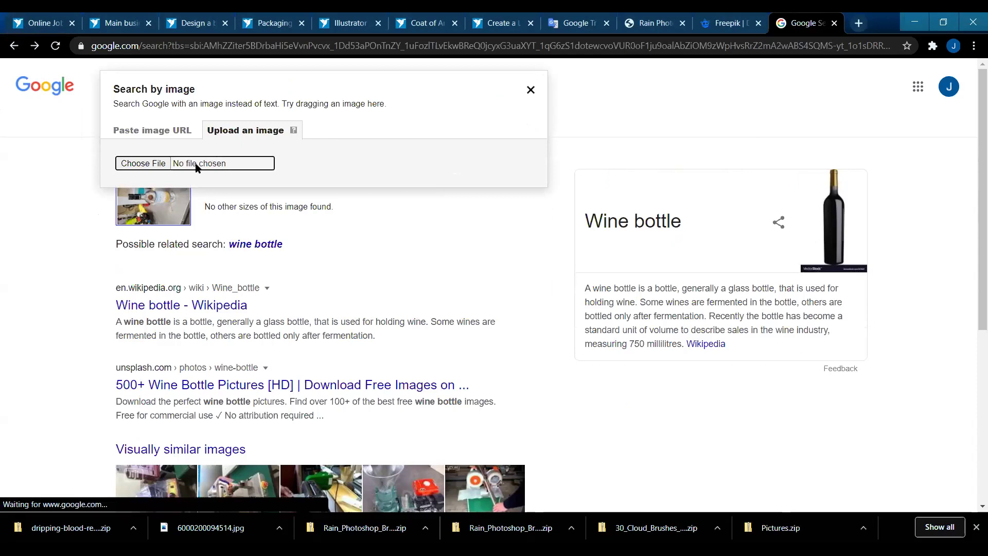
{"action": "left_click", "coordinate": [165, 161]}
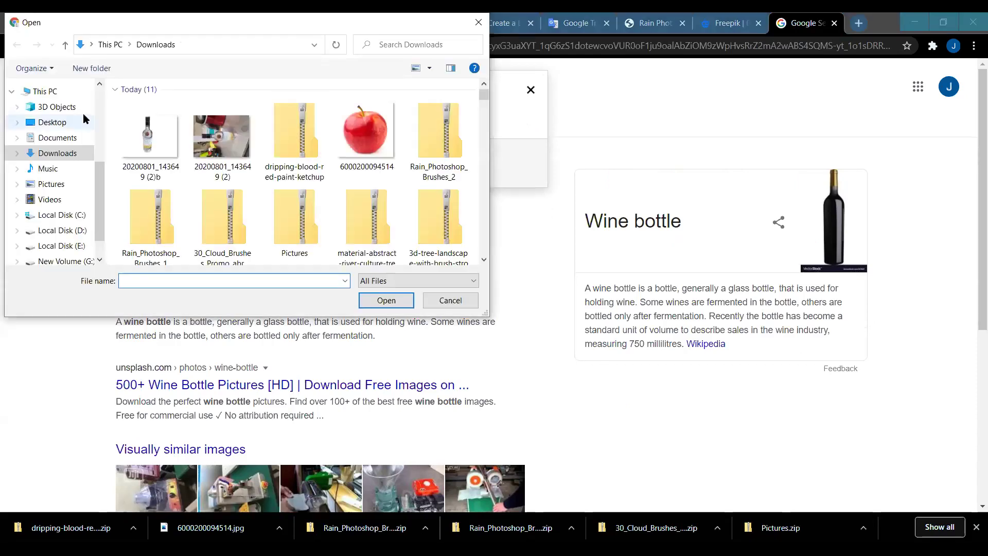
{"action": "left_click", "coordinate": [131, 135]}
{"action": "left_click", "coordinate": [398, 304]}
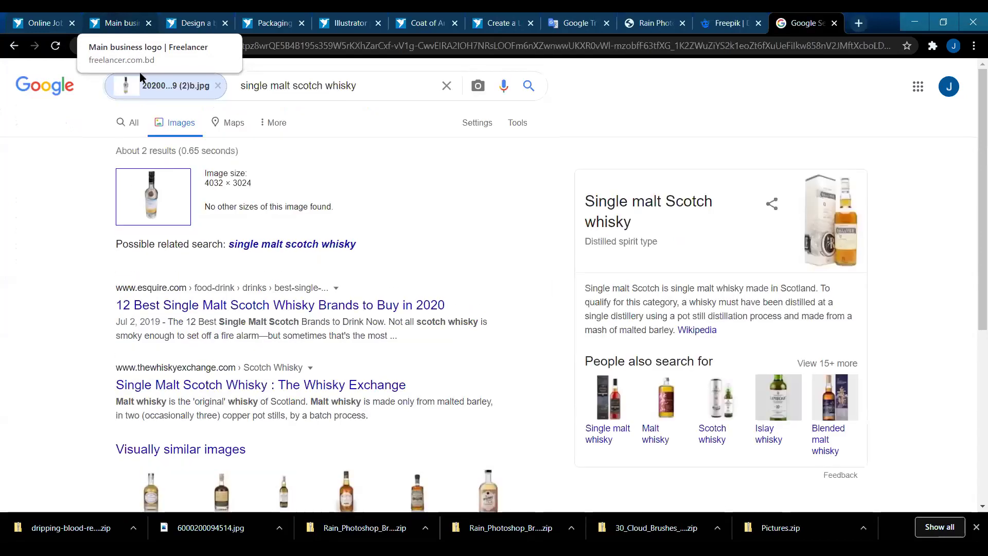
- Examine the visually similar images in the cut-out bottle's results for one that matches the photographed bottle
{"action": "scroll", "coordinate": [193, 206], "scroll_direction": "down", "scroll_amount": 2}
{"action": "scroll", "coordinate": [193, 204], "scroll_direction": "up", "scroll_amount": 1}
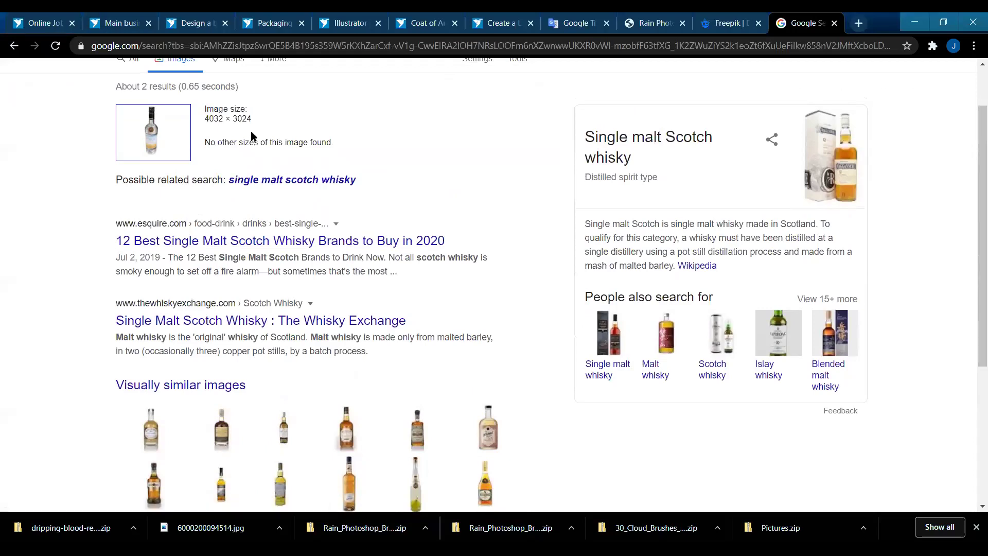
{"action": "scroll", "coordinate": [442, 390], "scroll_direction": "down", "scroll_amount": 2}
{"action": "scroll", "coordinate": [442, 390], "scroll_direction": "down", "scroll_amount": 2}
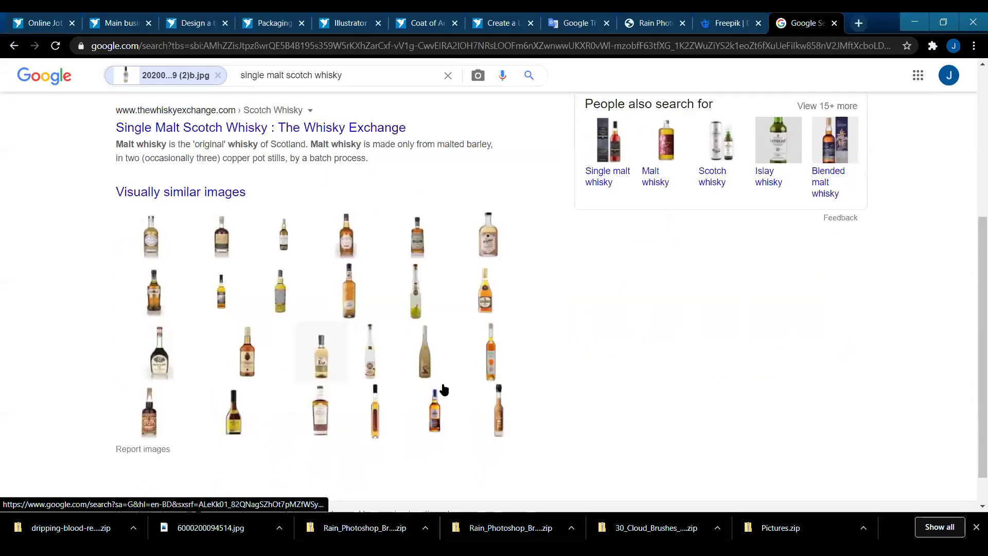
{"action": "scroll", "coordinate": [442, 384], "scroll_direction": "up", "scroll_amount": 5}
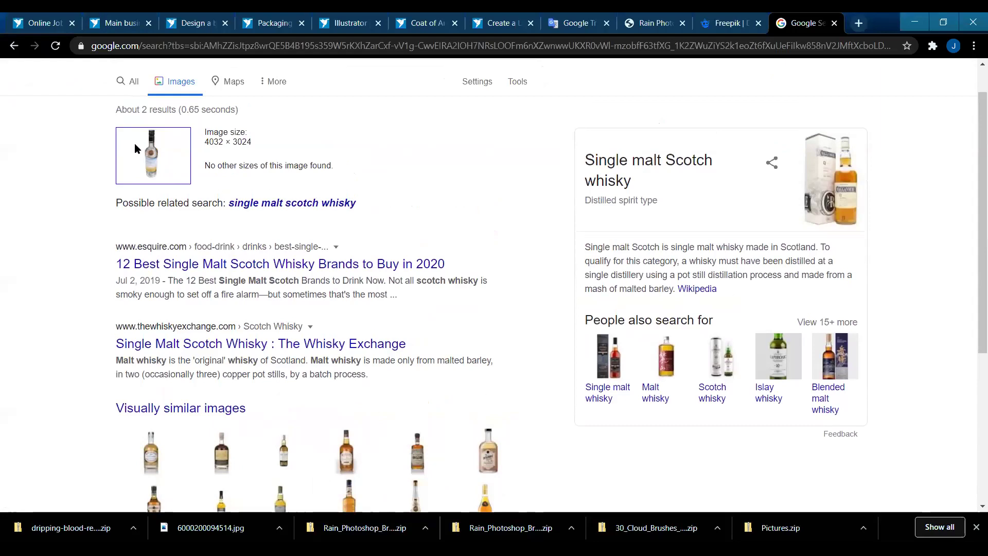
{"action": "scroll", "coordinate": [148, 158], "scroll_direction": "down", "scroll_amount": 5}
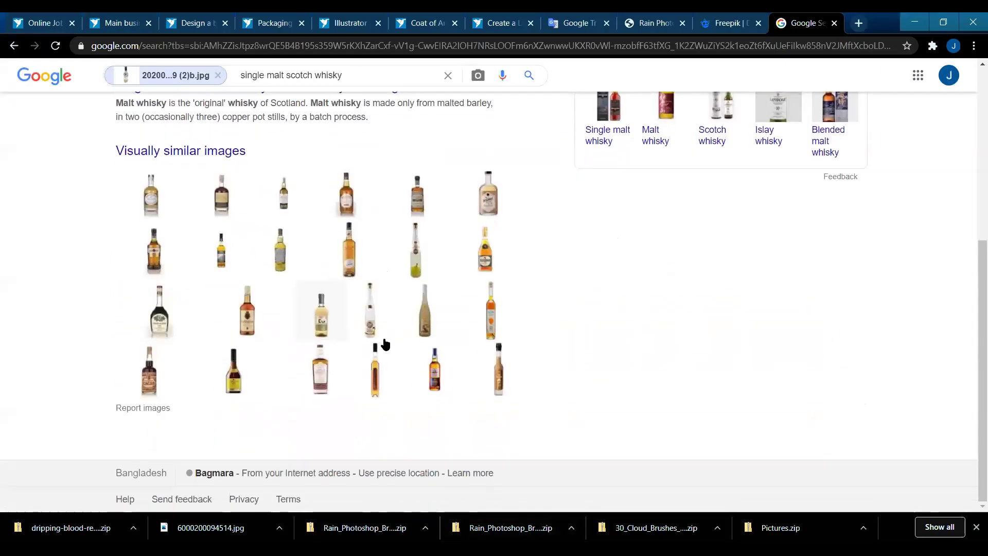
{"action": "scroll", "coordinate": [395, 338], "scroll_direction": "up", "scroll_amount": 1}
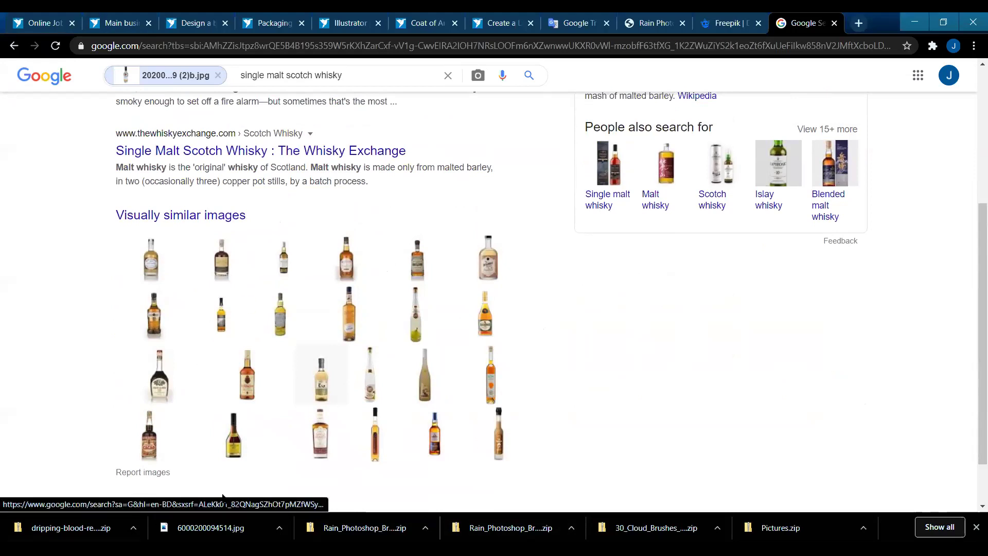
{"action": "scroll", "coordinate": [408, 394], "scroll_direction": "down", "scroll_amount": 2}
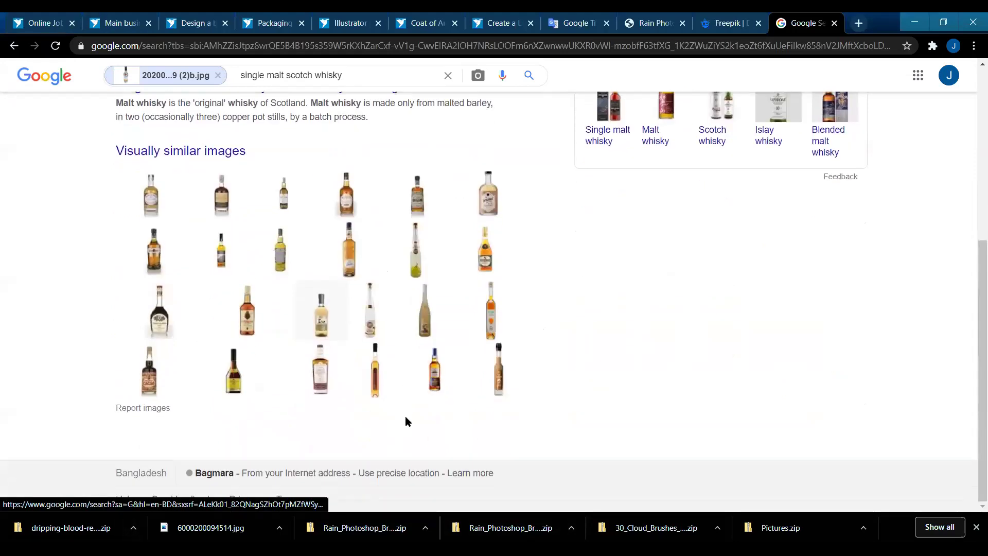
{"action": "scroll", "coordinate": [405, 416], "scroll_direction": "up", "scroll_amount": 3}
{"action": "scroll", "coordinate": [397, 412], "scroll_direction": "up", "scroll_amount": 3}
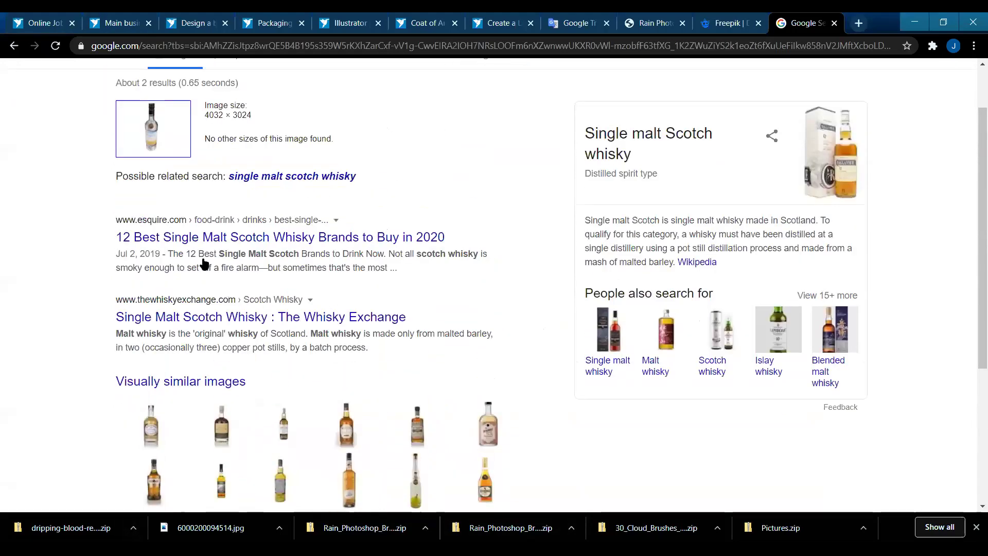
{"action": "scroll", "coordinate": [288, 267], "scroll_direction": "down", "scroll_amount": 3}
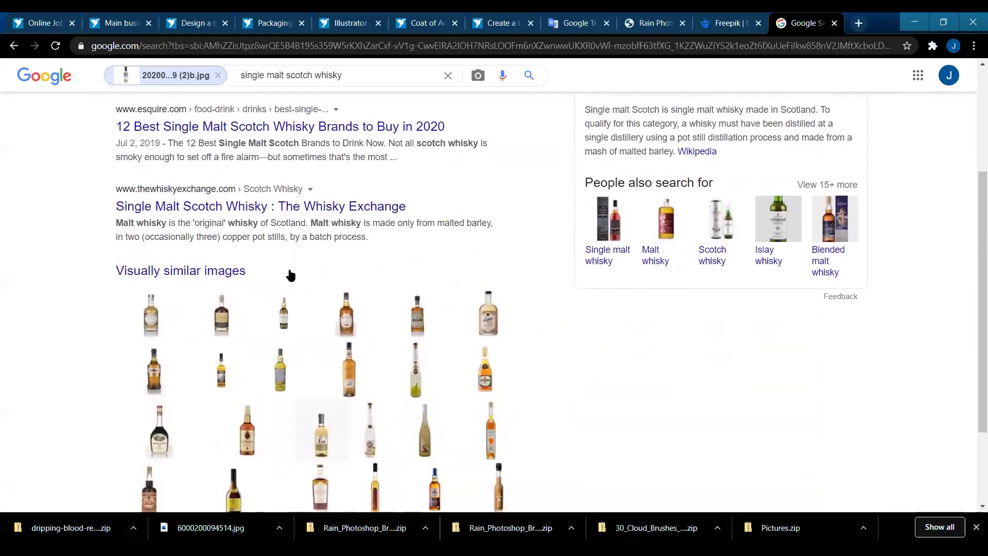
{"action": "scroll", "coordinate": [353, 224], "scroll_direction": "down", "scroll_amount": 1}
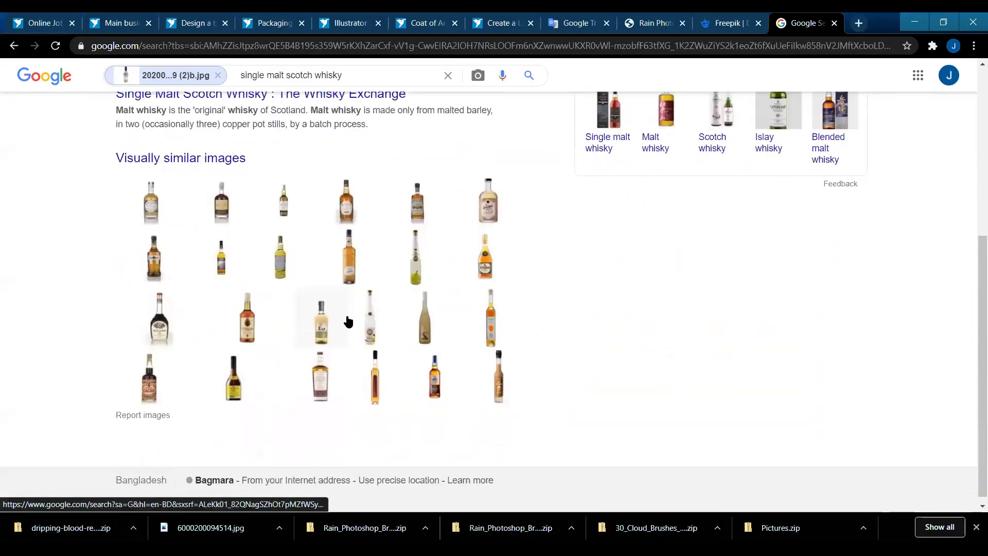
{"action": "scroll", "coordinate": [579, 322], "scroll_direction": "up", "scroll_amount": 1}
{"action": "scroll", "coordinate": [579, 322], "scroll_direction": "up", "scroll_amount": 5}
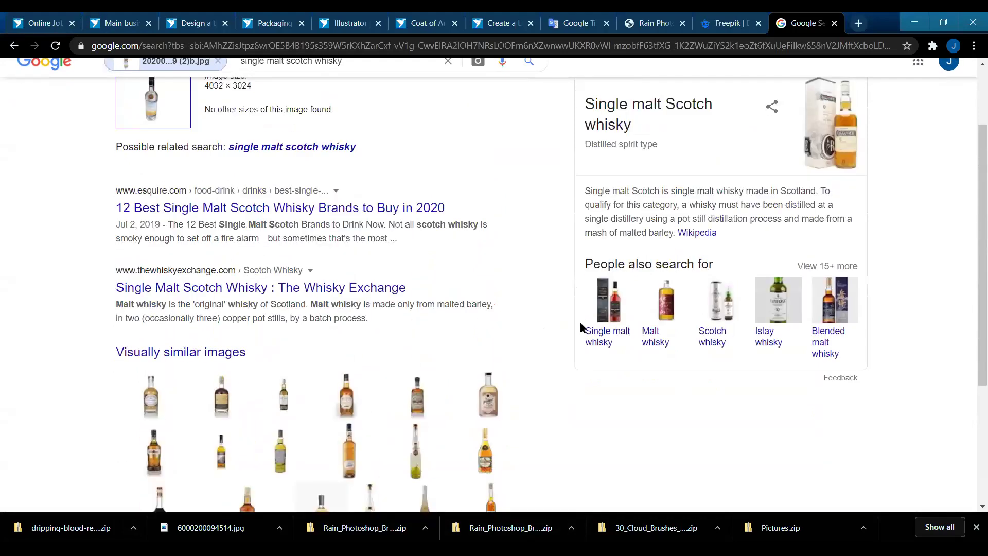
{"action": "scroll", "coordinate": [579, 322], "scroll_direction": "down", "scroll_amount": 5}
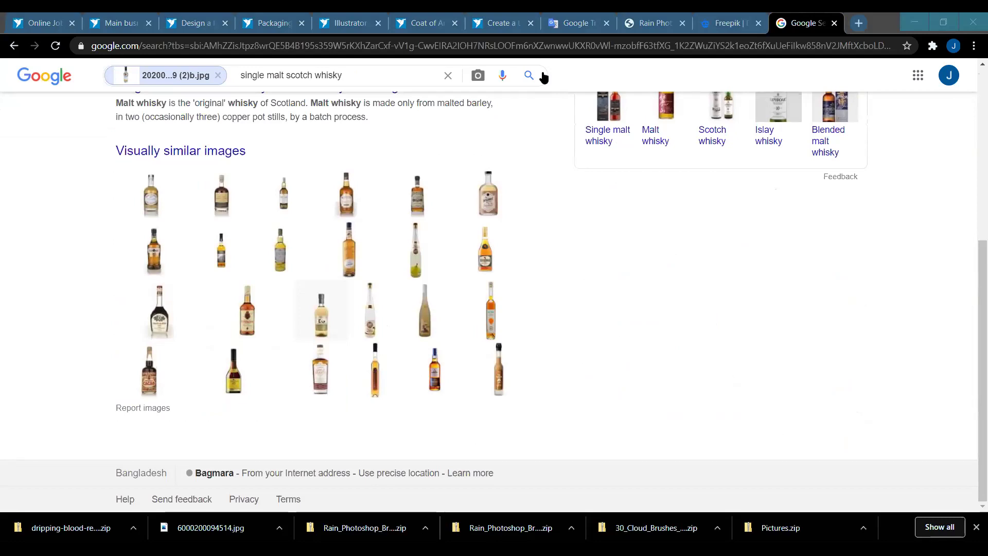
- Switch to Photoshop and create a new white 3904 × 2471 px clipboard-sized document with a resolution of 300 pixels/inch
{"action": "key", "text": "alt+Tab"}
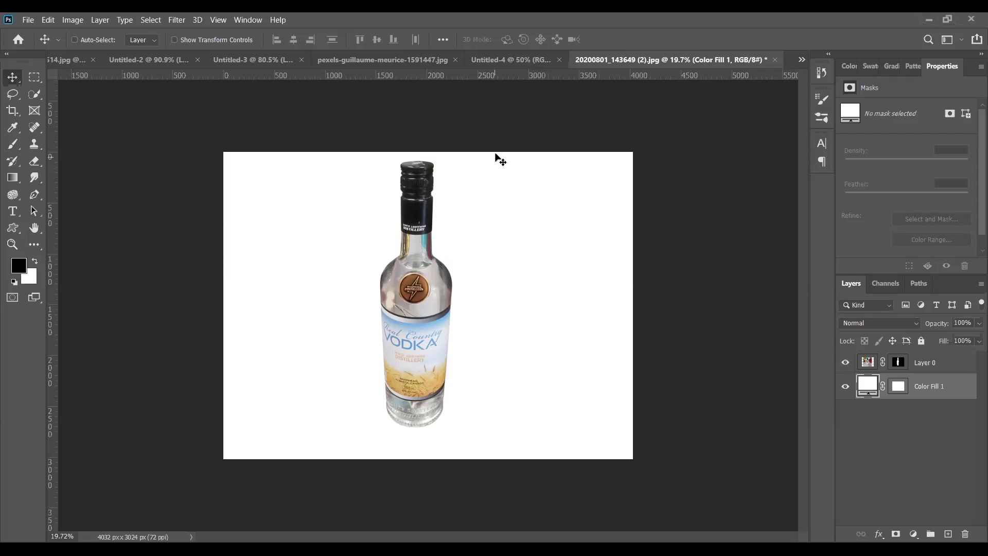
{"action": "left_click", "coordinate": [28, 20]}
{"action": "left_click", "coordinate": [31, 32]}
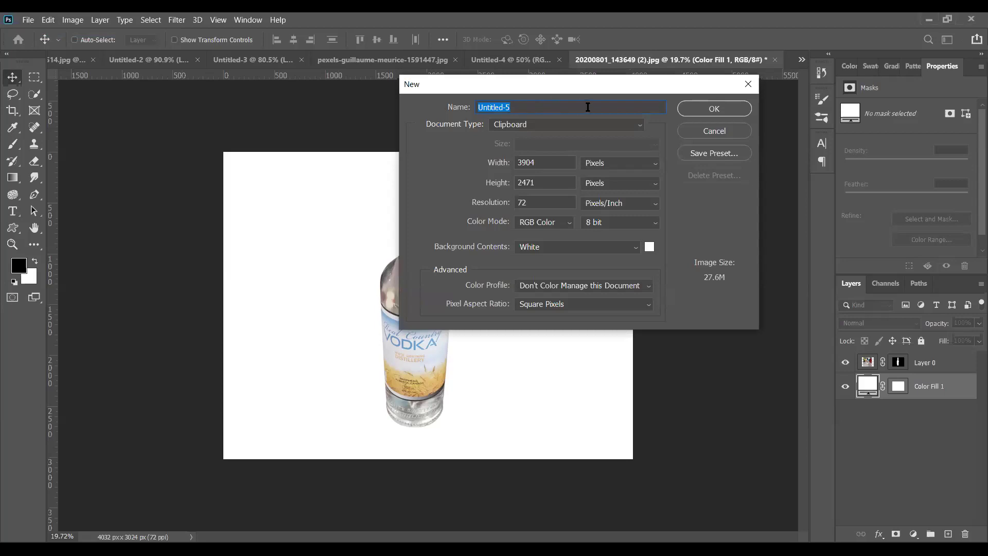
{"action": "double_click", "coordinate": [547, 201]}
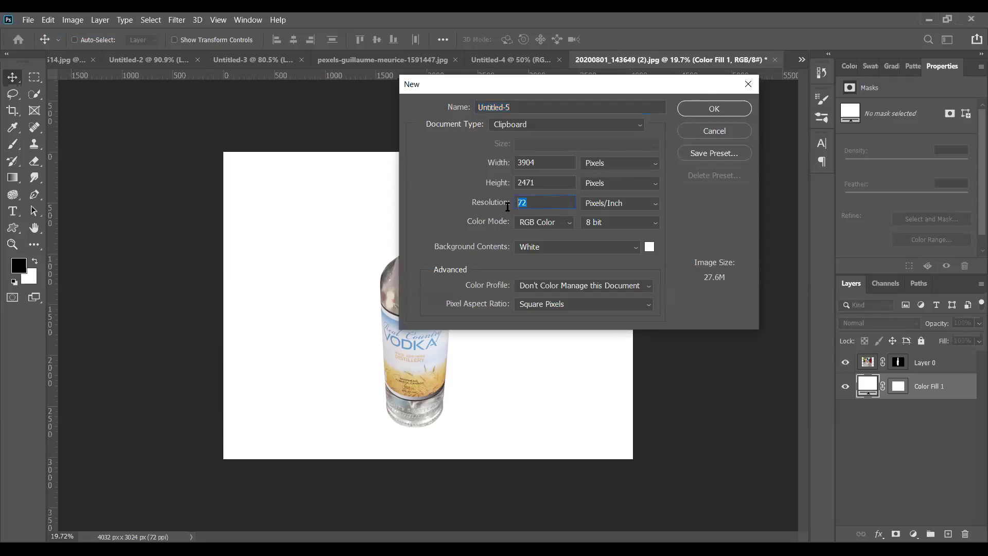
{"action": "type", "text": "300"}
{"action": "left_click", "coordinate": [689, 109]}
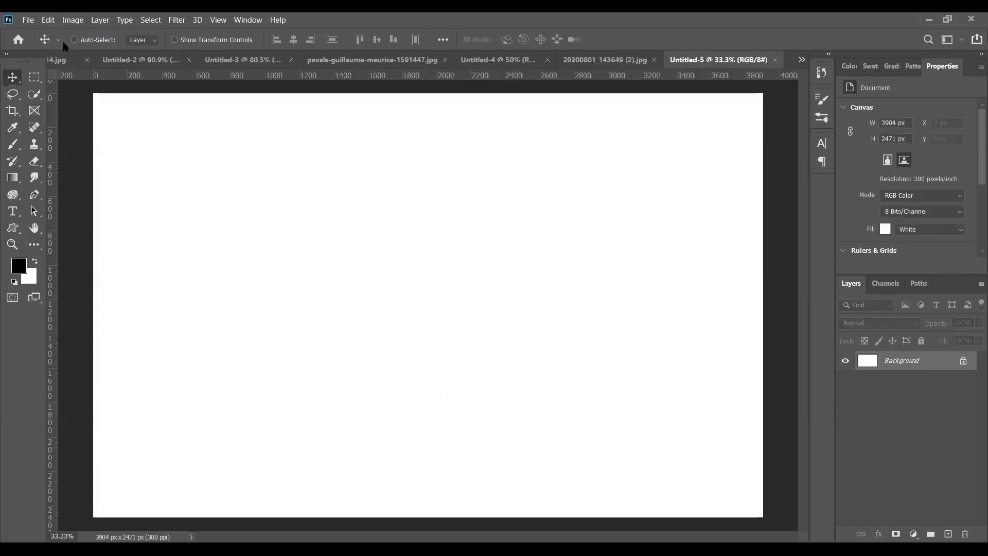
- Paste the copied ice cubes picture into the new document as its own layer, filling the canvas
{"action": "left_click", "coordinate": [28, 20]}
{"action": "left_click", "coordinate": [28, 21]}
{"action": "left_click", "coordinate": [48, 20]}
{"action": "left_click", "coordinate": [59, 126]}
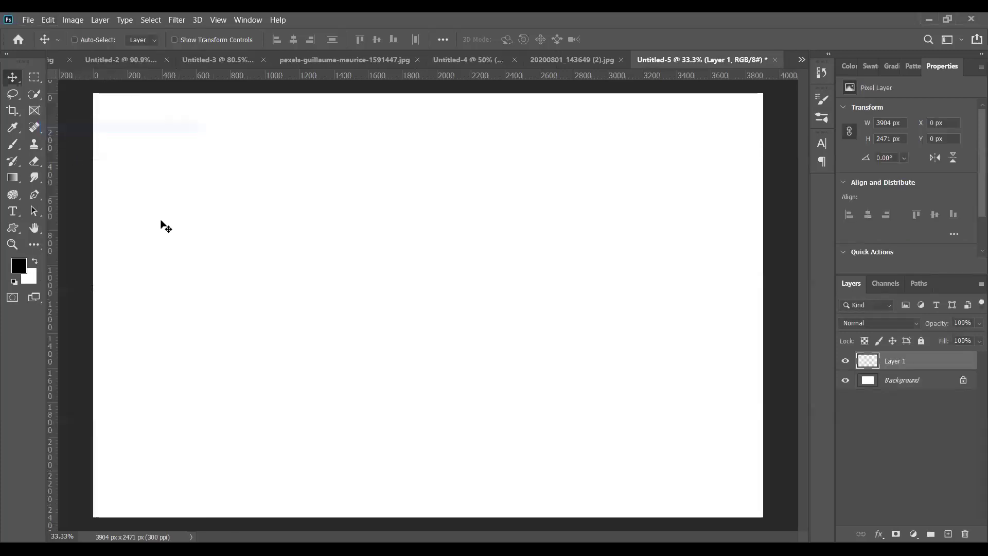
{"action": "scroll", "coordinate": [362, 278], "scroll_direction": "down", "scroll_amount": 3}
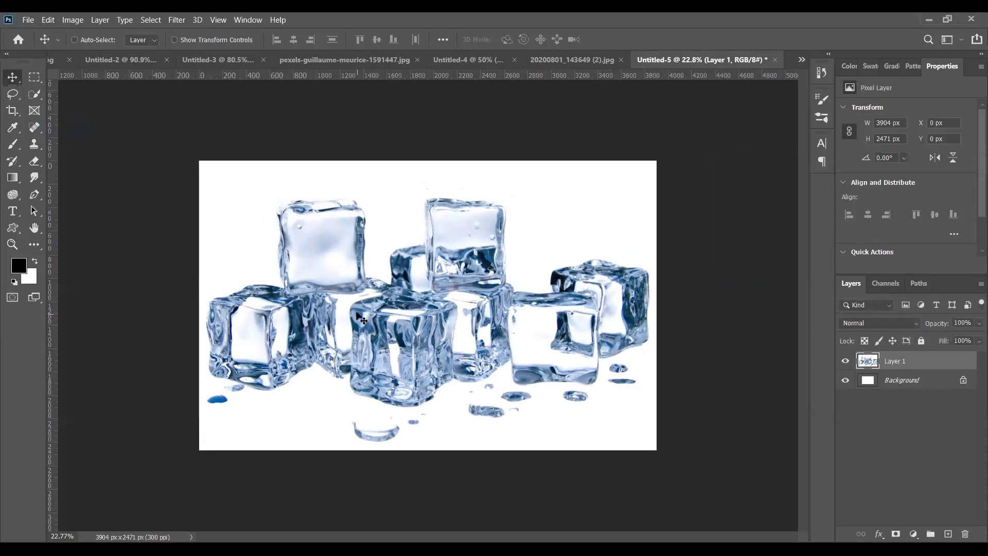
{"action": "left_click_drag", "start_coordinate": [421, 317], "coordinate": [436, 381]}
{"action": "left_click_drag", "start_coordinate": [453, 379], "coordinate": [414, 324]}
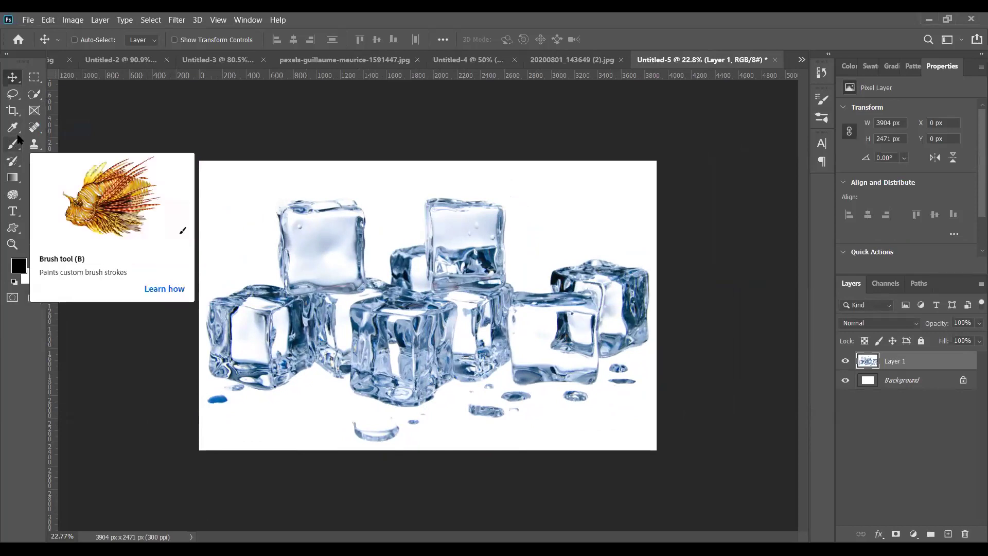
- Start a Magnetic Lasso outline at the leftmost ice cube's lower-left corner and trace up its left side and across its top
{"action": "left_click", "coordinate": [33, 95]}
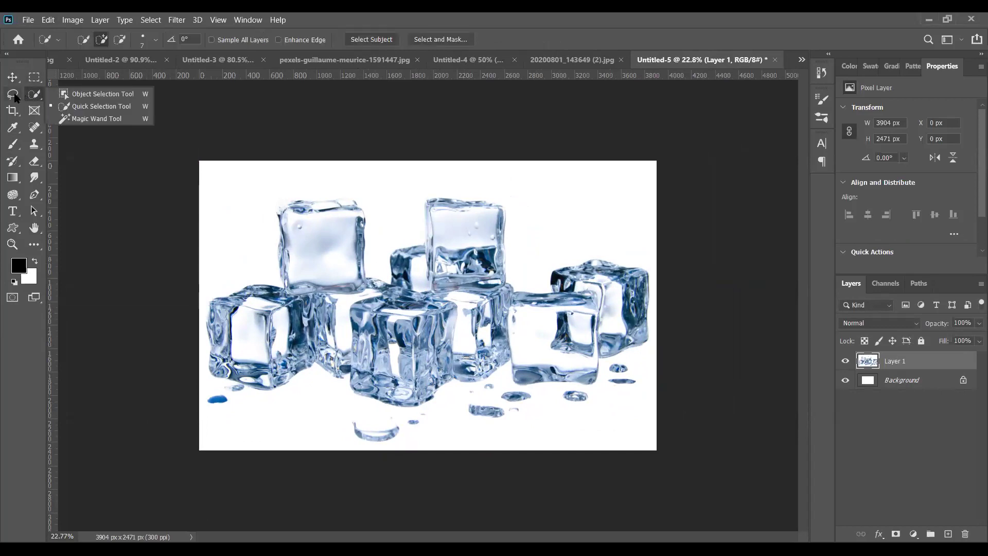
{"action": "left_click", "coordinate": [13, 94]}
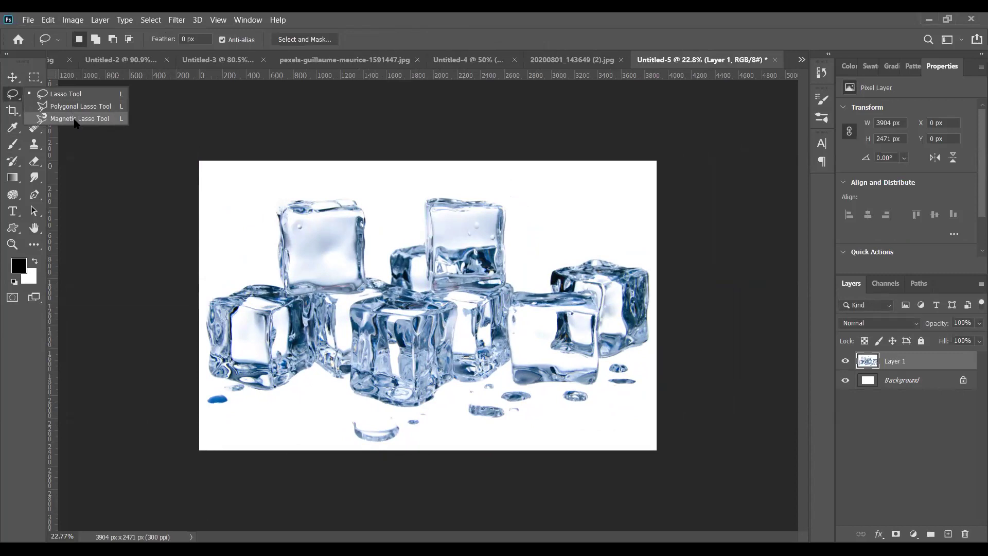
{"action": "left_click", "coordinate": [80, 119]}
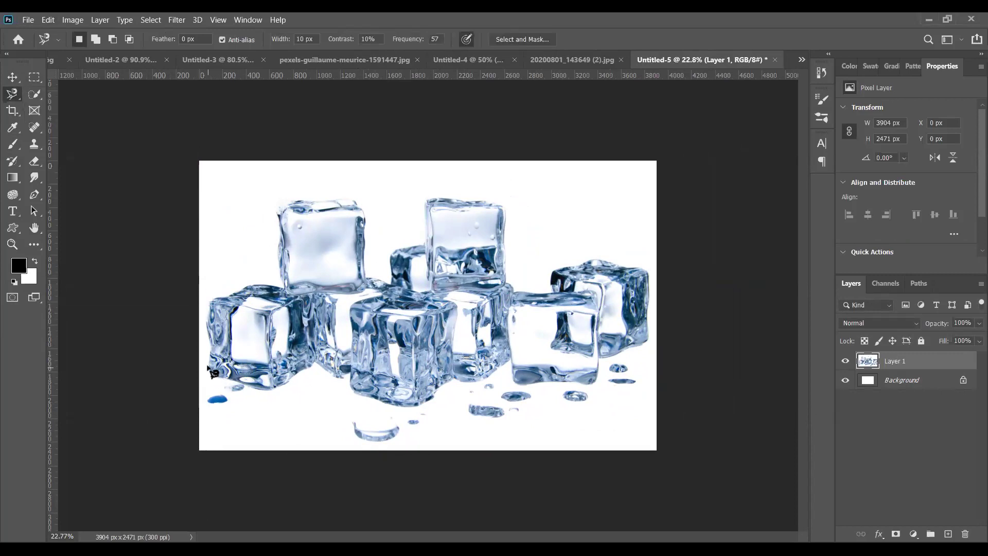
{"action": "scroll", "coordinate": [200, 342], "scroll_direction": "up", "scroll_amount": 5}
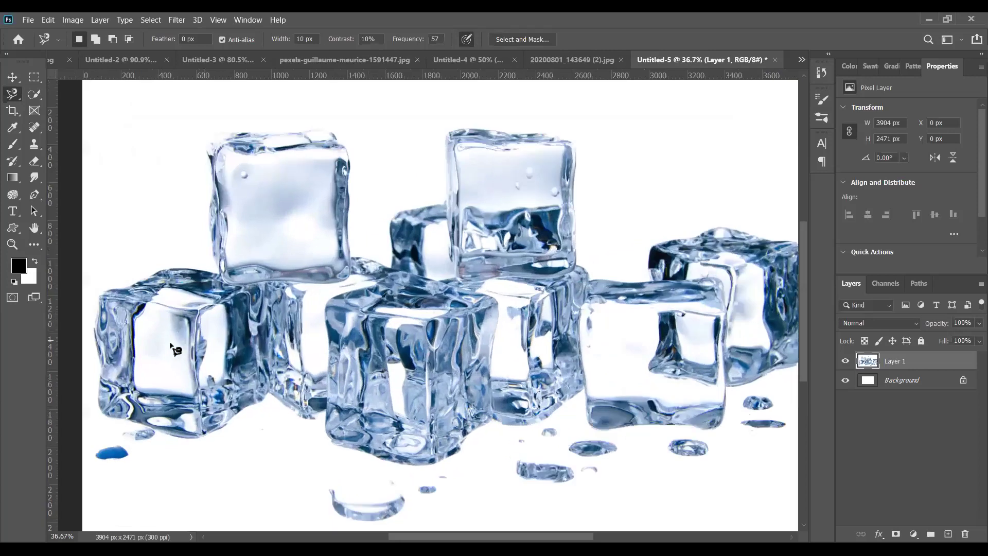
{"action": "scroll", "coordinate": [121, 391], "scroll_direction": "up", "scroll_amount": 1}
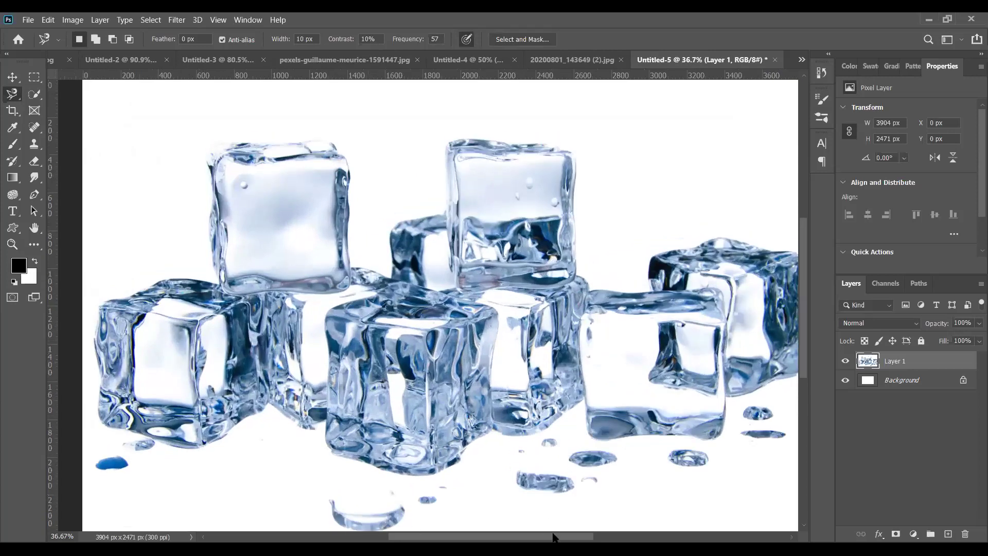
{"action": "scroll", "coordinate": [553, 537], "scroll_direction": "left", "scroll_amount": 4}
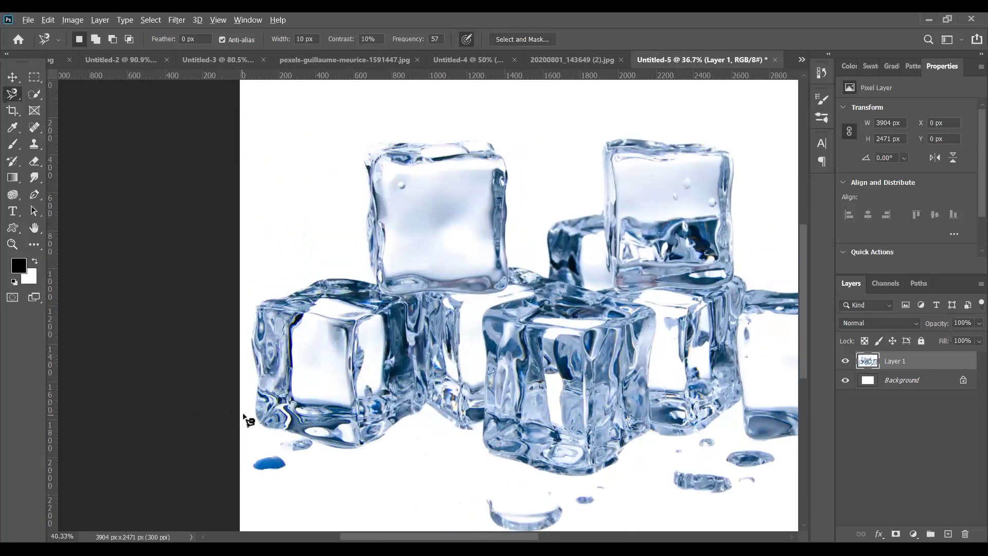
{"action": "scroll", "coordinate": [249, 420], "scroll_direction": "up", "scroll_amount": 4}
{"action": "left_click", "coordinate": [268, 425]}
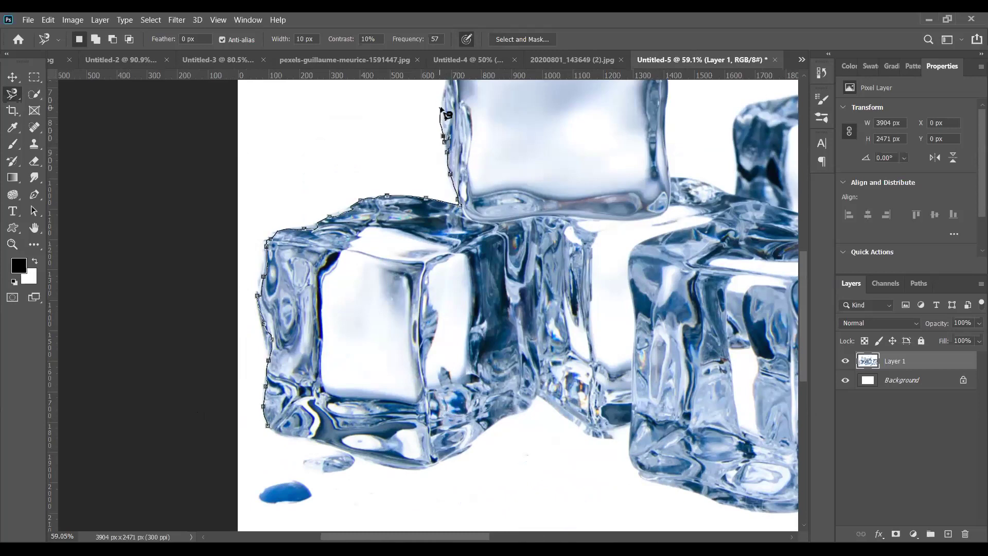
- Continue the lasso outline around the upper-left cube, over the small rear cube and up the upper-right cube's left side
{"action": "scroll", "coordinate": [565, 215], "scroll_direction": "up", "scroll_amount": 1}
{"action": "scroll", "coordinate": [607, 222], "scroll_direction": "up", "scroll_amount": 8}
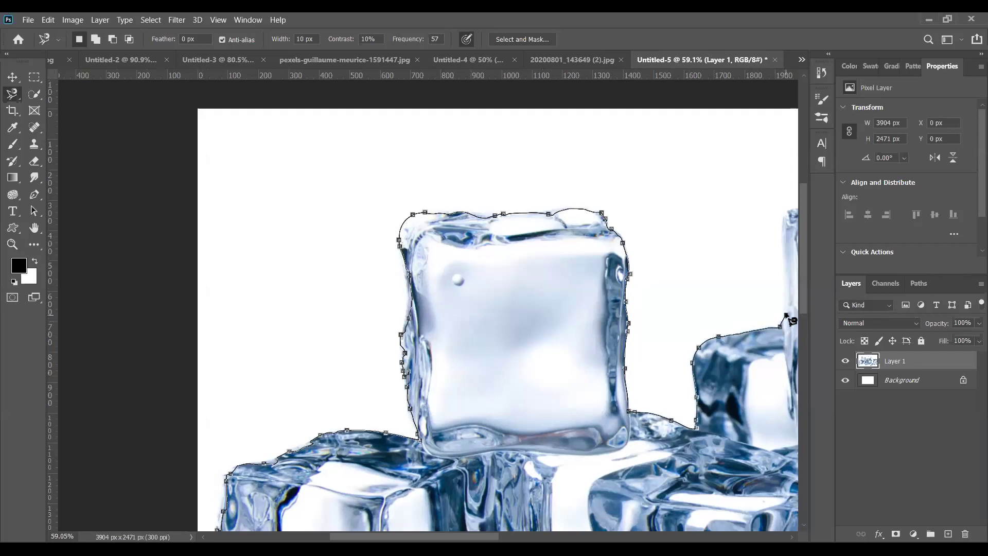
{"action": "left_click", "coordinate": [788, 211]}
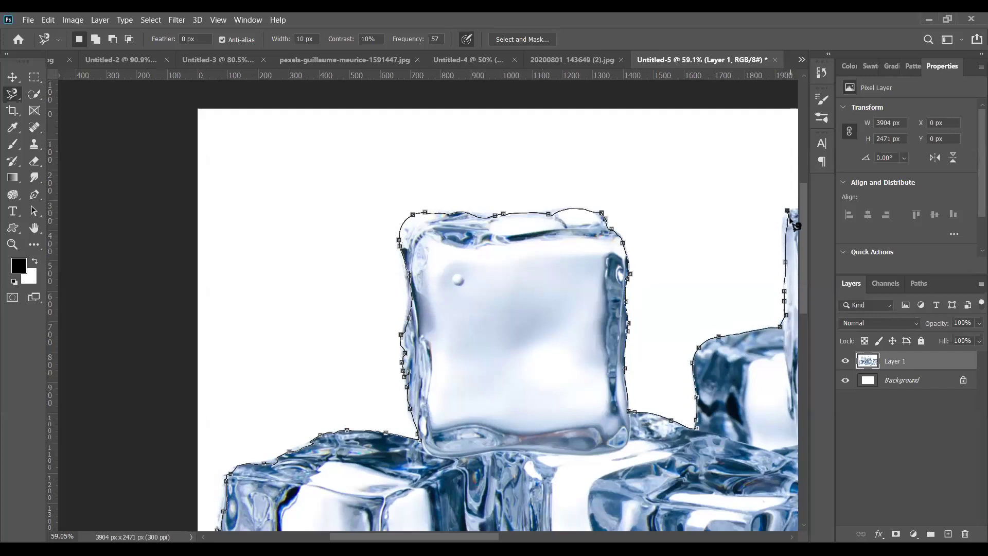
{"action": "mouse_move", "coordinate": [769, 219]}
{"action": "left_mouse_down"}
{"action": "mouse_move", "coordinate": [529, 192]}
{"action": "mouse_move", "coordinate": [510, 181]}
{"action": "left_mouse_up"}
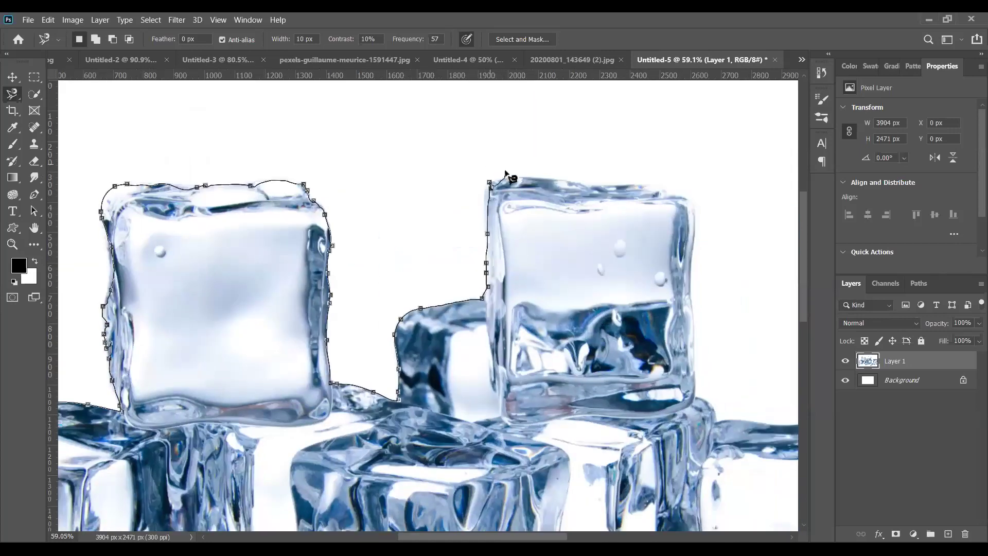
- Trace the upper-right cube's top and right side to the front-right cube's top edge, removing misplaced anchor points
{"action": "left_click", "coordinate": [491, 178]}
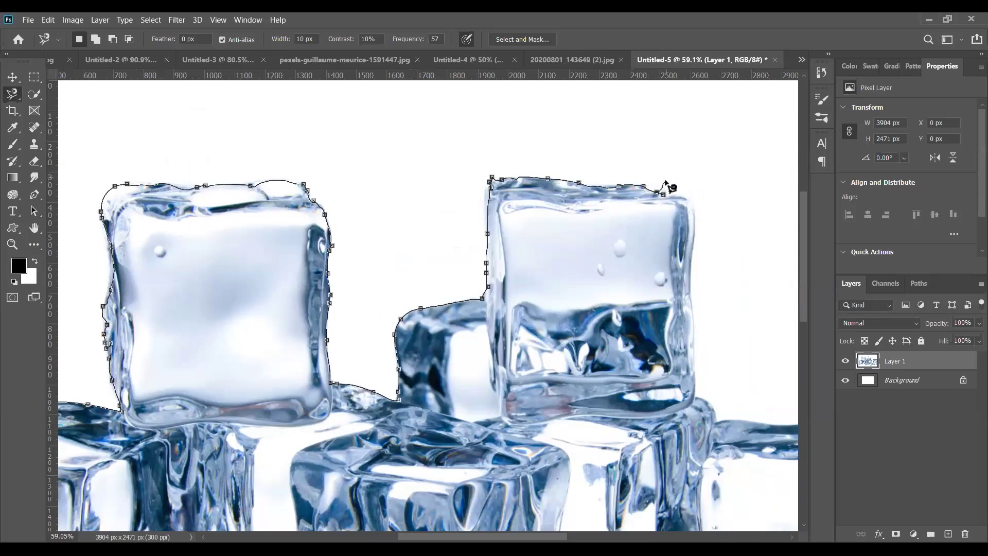
{"action": "key", "text": "BackSpace"}
{"action": "key", "text": "BackSpace"}
{"action": "key", "text": "BackSpace"}
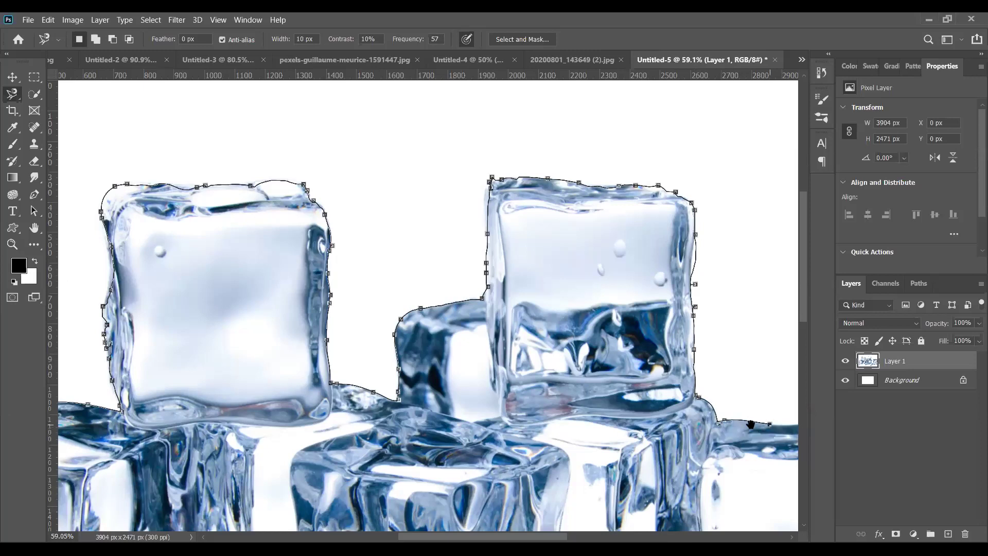
{"action": "left_click_drag", "start_coordinate": [751, 425], "coordinate": [725, 423]}
{"action": "left_click_drag", "start_coordinate": [464, 321], "coordinate": [397, 293]}
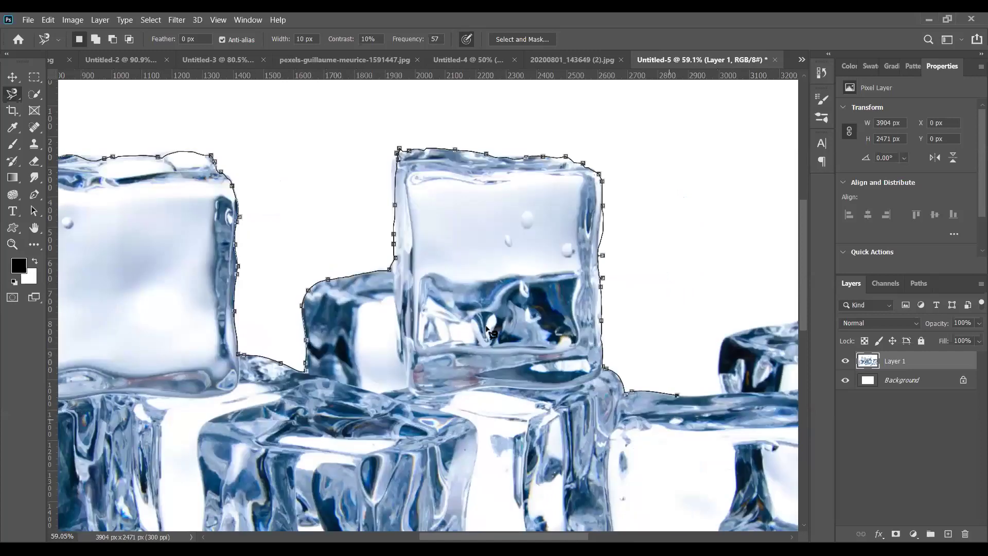
{"action": "left_click_drag", "start_coordinate": [488, 329], "coordinate": [266, 256]}
{"action": "key", "text": "BackSpace"}
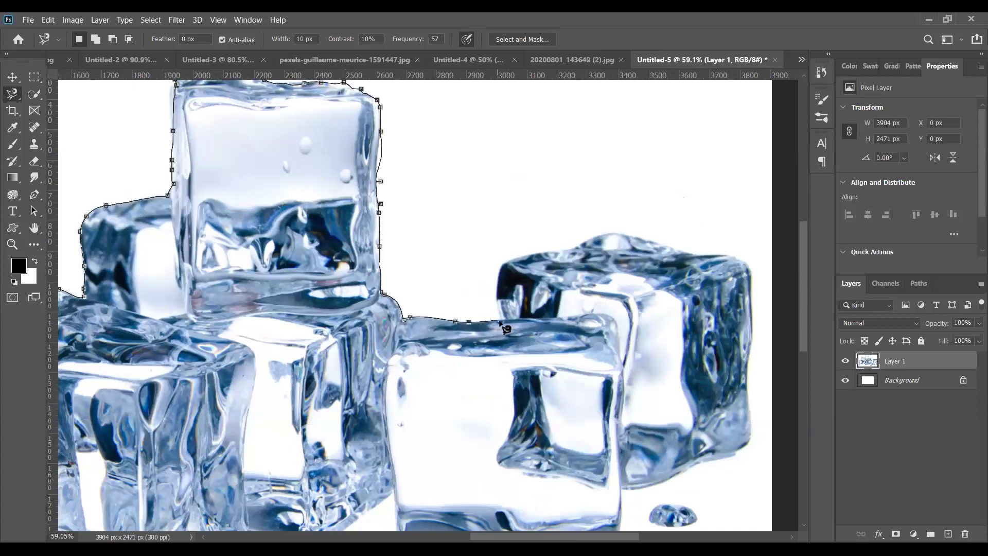
- Trace around the rear-right cube, then along the undersides of the front-right and middle cubes to the central cube's base
{"action": "left_click", "coordinate": [501, 321]}
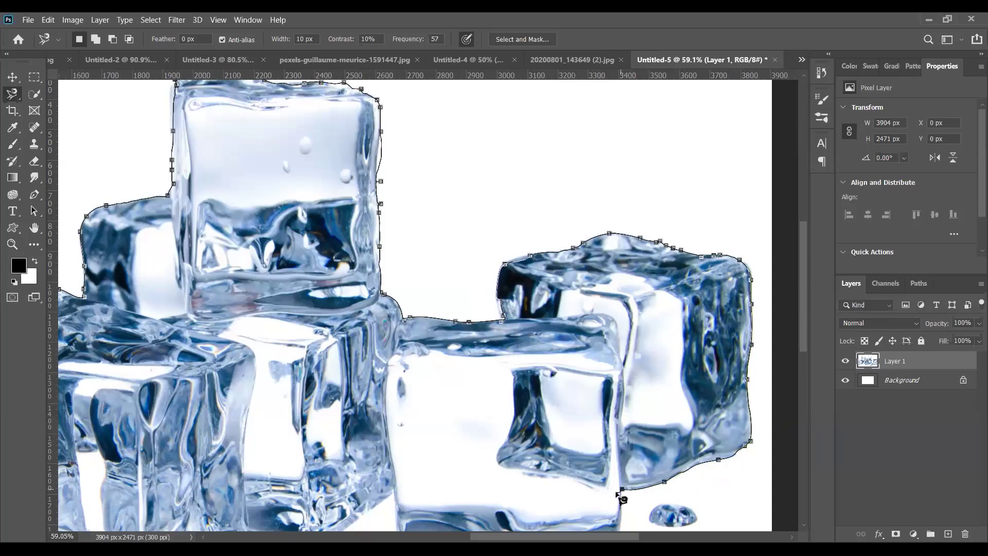
{"action": "left_click_drag", "start_coordinate": [602, 420], "coordinate": [600, 420]}
{"action": "mouse_move", "coordinate": [598, 365]}
{"action": "left_mouse_down"}
{"action": "mouse_move", "coordinate": [606, 404]}
{"action": "mouse_move", "coordinate": [596, 427]}
{"action": "left_mouse_up"}
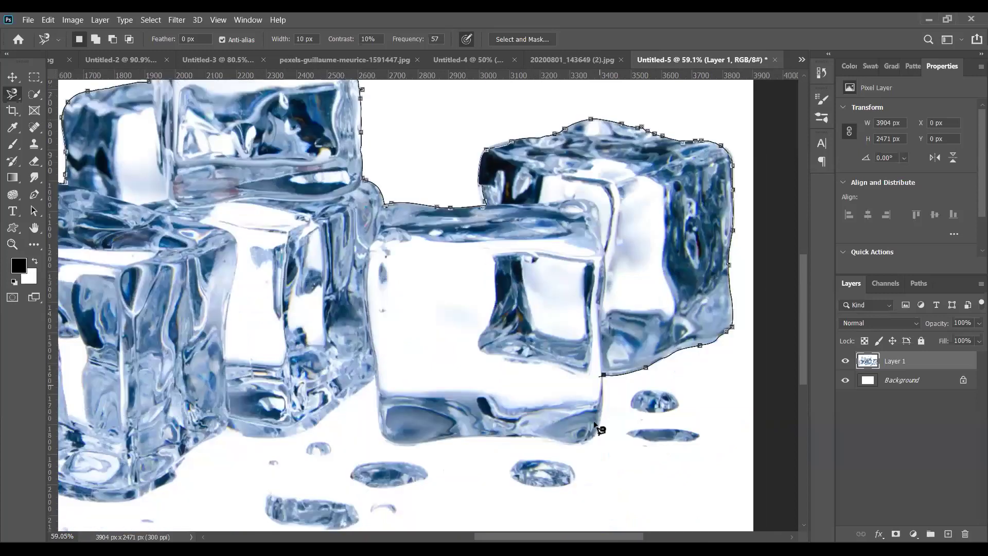
{"action": "scroll", "coordinate": [598, 428], "scroll_direction": "down", "scroll_amount": 1}
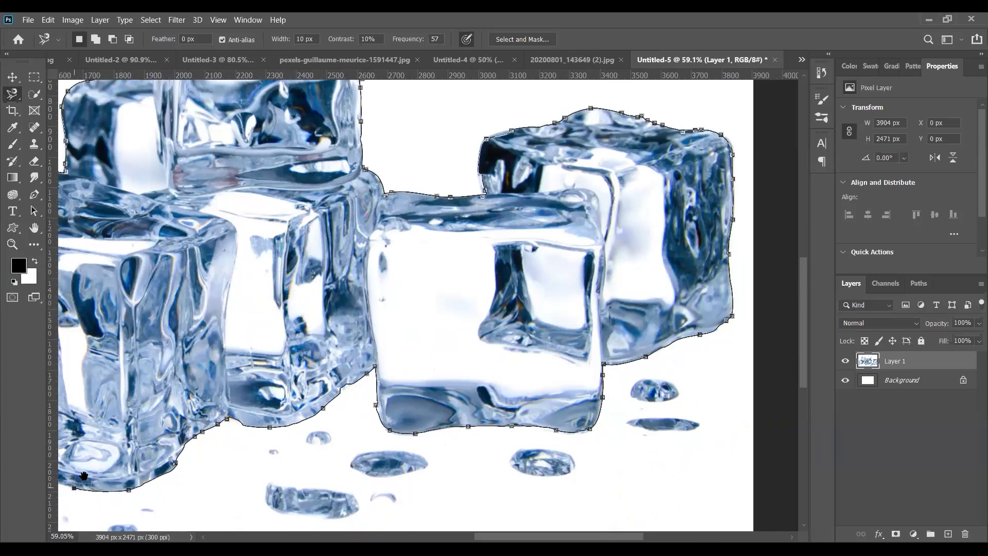
- Extend the lasso outline along the central cube's base and the cube behind it to the leftmost cube's lower edge
{"action": "left_click_drag", "start_coordinate": [202, 466], "coordinate": [203, 466]}
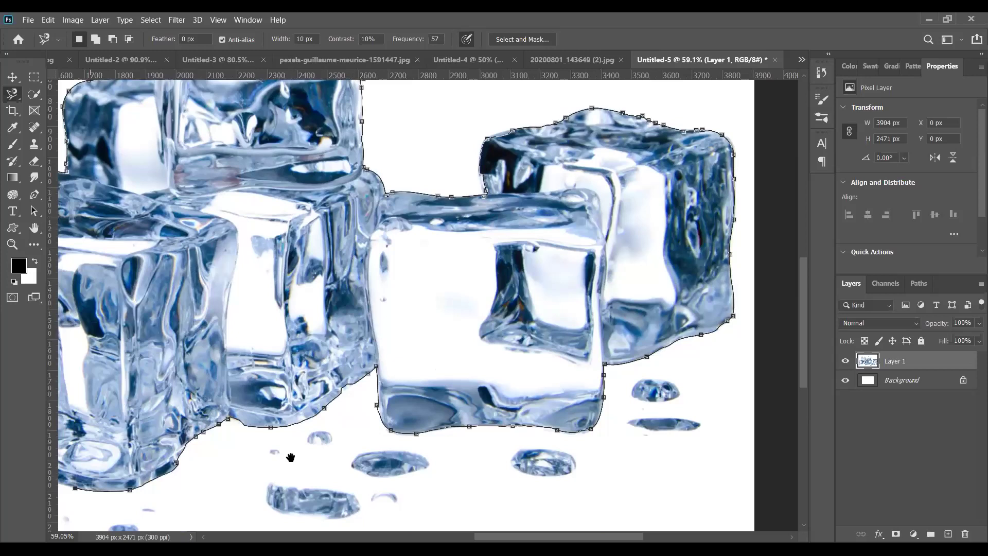
{"action": "scroll", "coordinate": [290, 457], "scroll_direction": "left", "scroll_amount": 3}
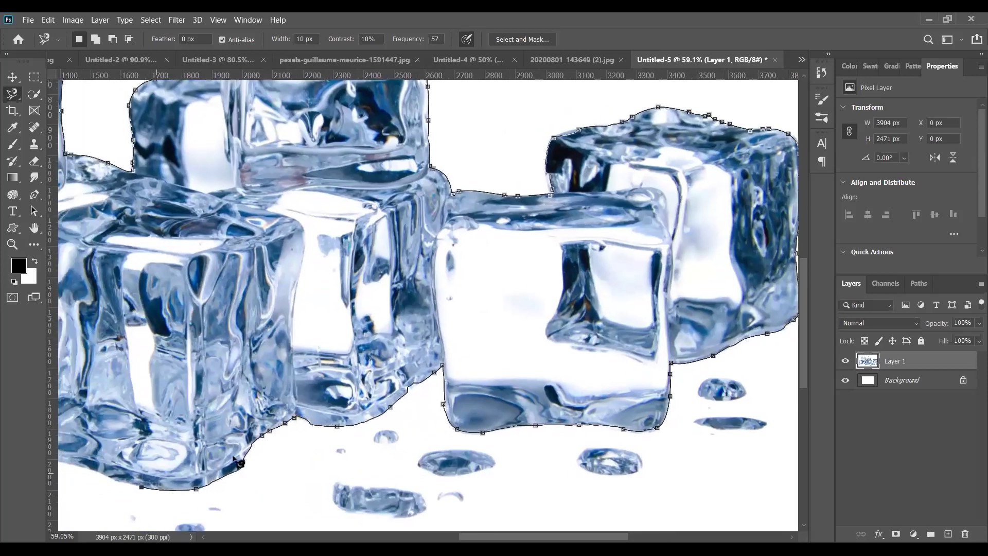
{"action": "scroll", "coordinate": [238, 462], "scroll_direction": "left", "scroll_amount": 6}
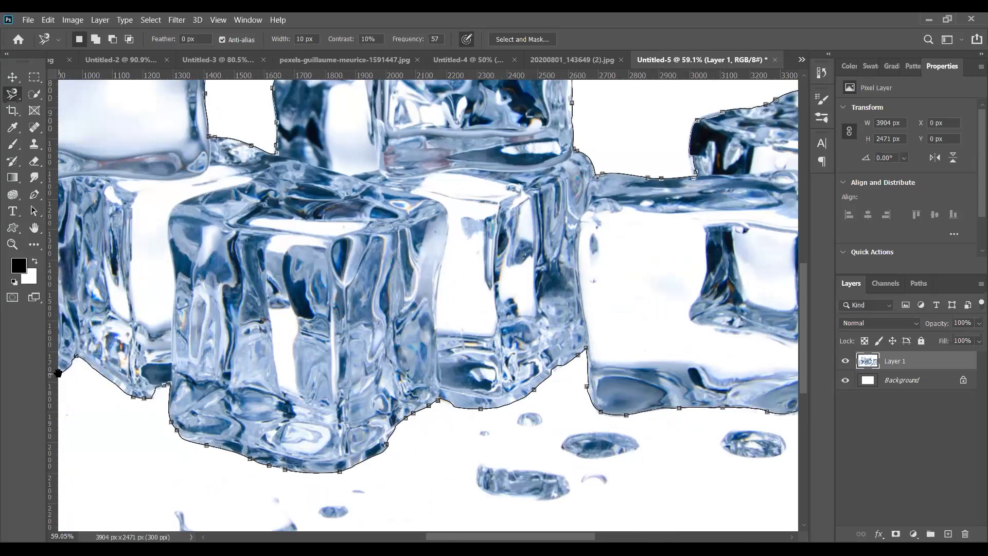
{"action": "left_click_drag", "start_coordinate": [247, 371], "coordinate": [296, 355]}
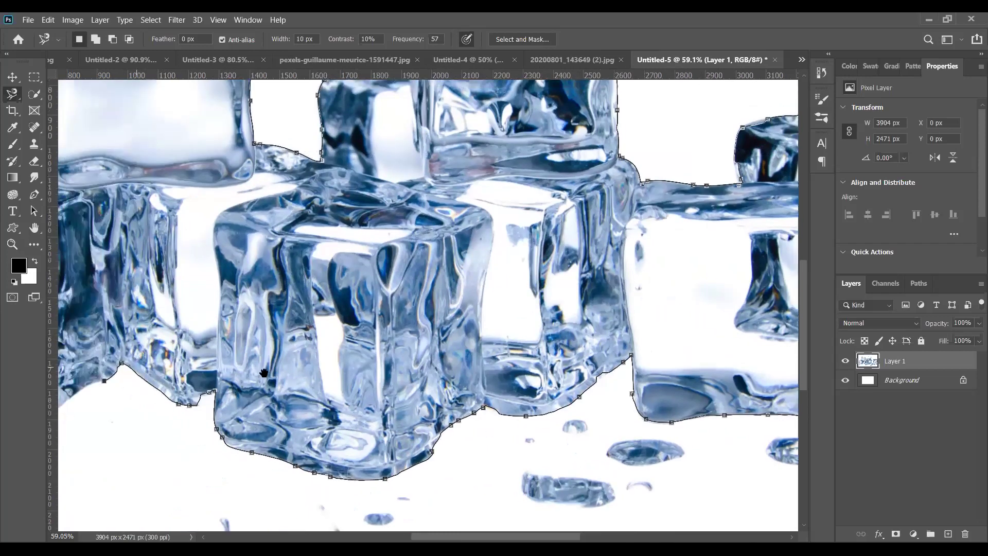
{"action": "scroll", "coordinate": [260, 380], "scroll_direction": "left", "scroll_amount": 3}
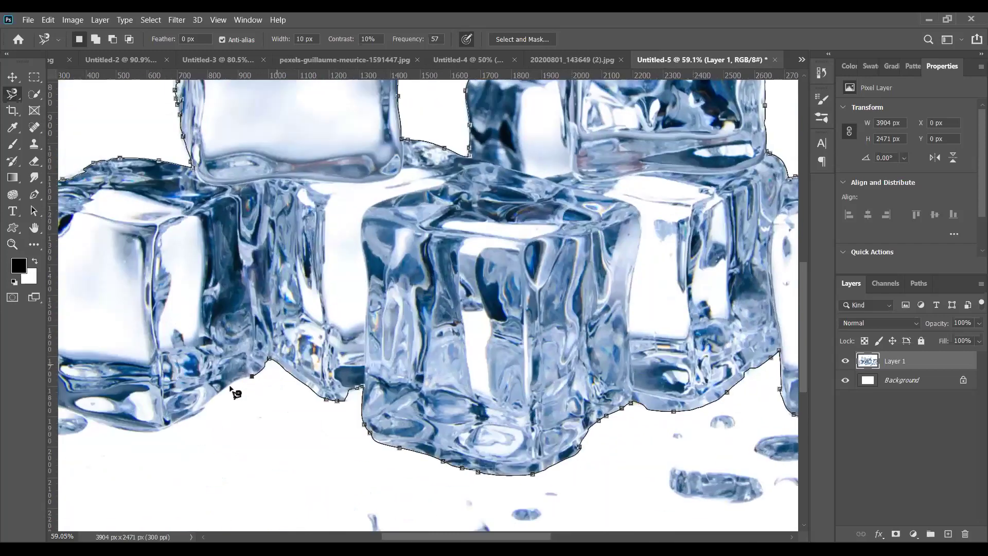
- Trace the leftmost cube's lower edge back to the starting corner and close the outline into a selection
{"action": "left_click", "coordinate": [101, 416]}
{"action": "scroll", "coordinate": [119, 410], "scroll_direction": "left", "scroll_amount": 3}
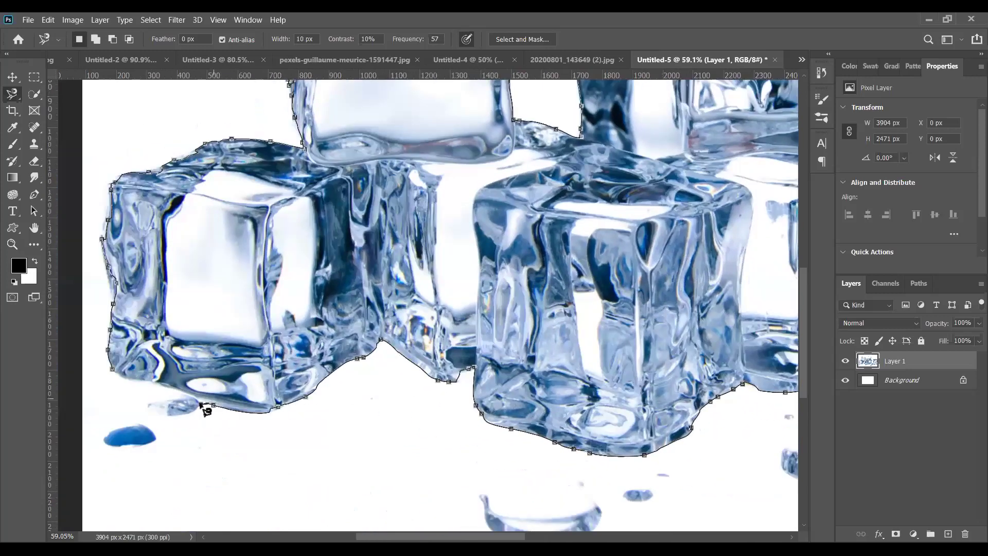
{"action": "scroll", "coordinate": [211, 396], "scroll_direction": "left", "scroll_amount": 2}
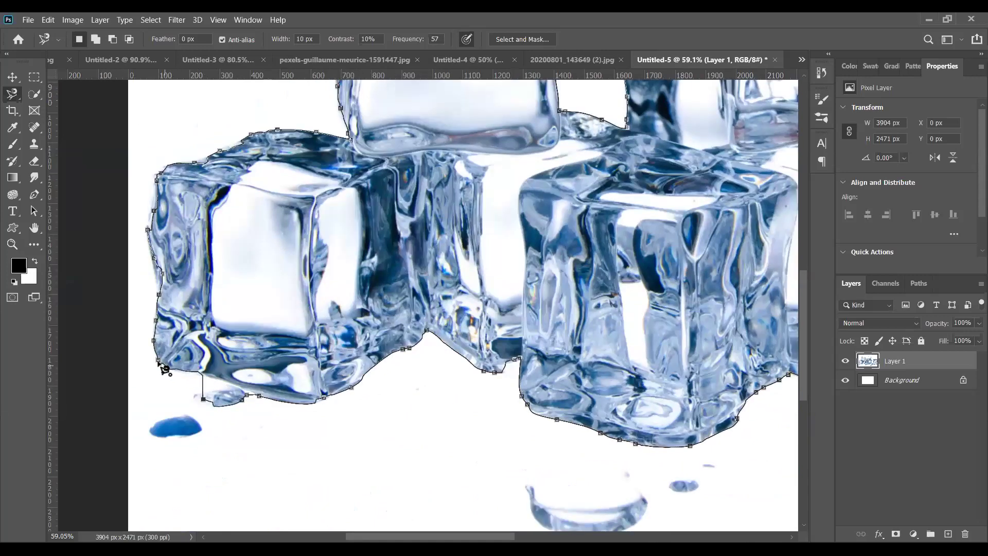
{"action": "left_click", "coordinate": [311, 398]}
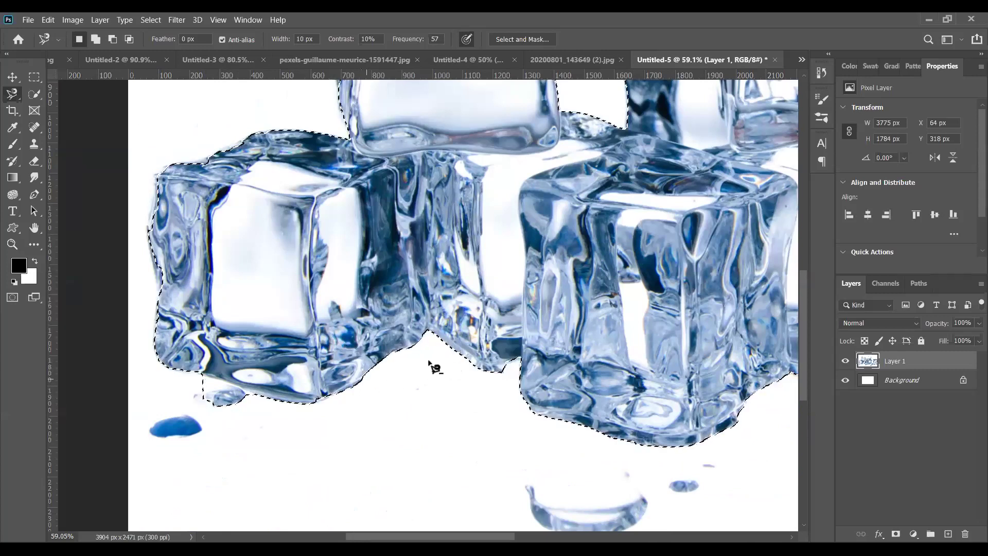
- Add the elongated droplet in front of the middle cubes to the existing selection with the Quick Selection tool, enlarging the brush to 20
{"action": "key", "text": "ctrl+0"}
{"action": "scroll", "coordinate": [491, 399], "scroll_direction": "up", "scroll_amount": 1}
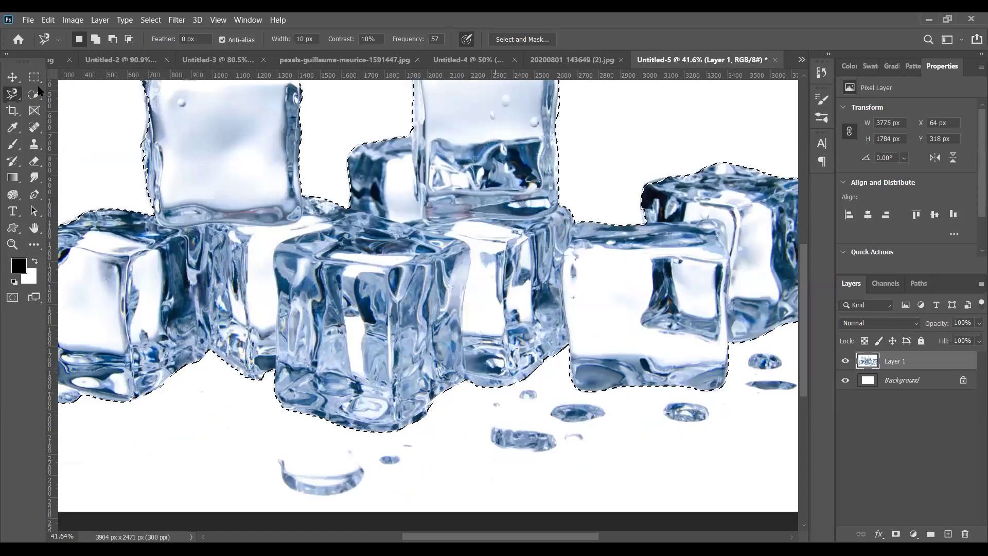
{"action": "left_click", "coordinate": [34, 93]}
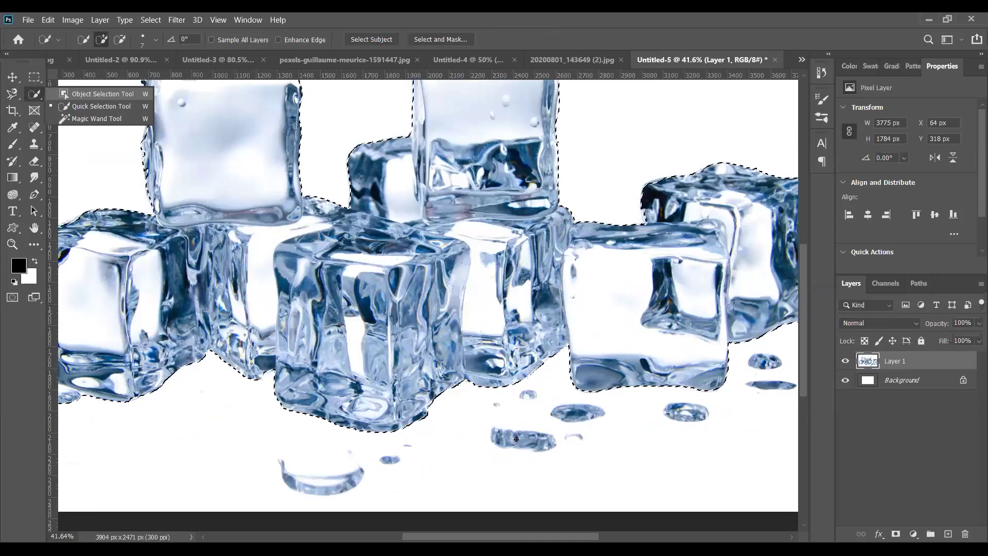
{"action": "left_click_drag", "start_coordinate": [516, 438], "coordinate": [528, 438]}
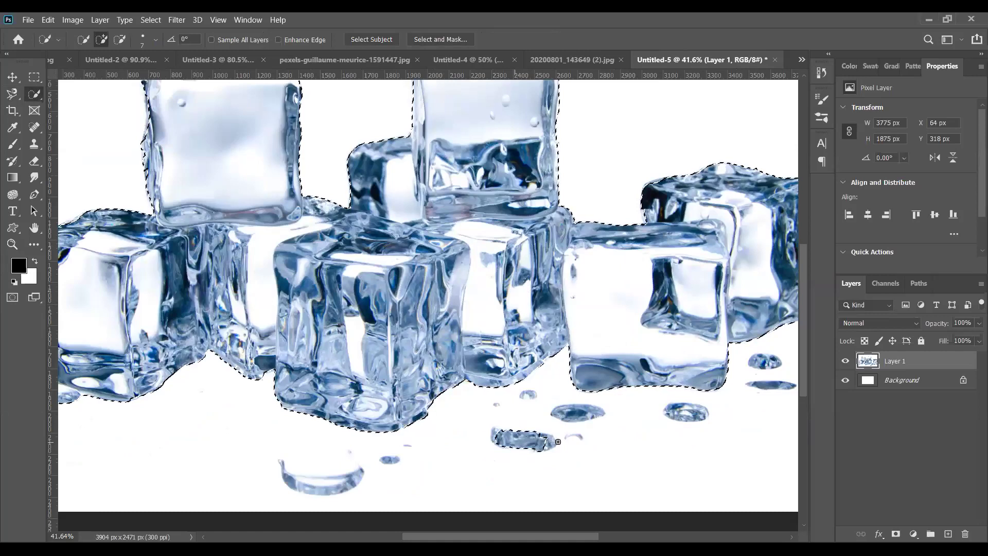
{"action": "scroll", "coordinate": [509, 441], "scroll_direction": "up", "scroll_amount": 1}
{"action": "key", "text": "bracketright"}
{"action": "key", "text": "bracketright"}
{"action": "key", "text": "bracketright"}
{"action": "key", "text": "bracketright"}
{"action": "key", "text": "bracketright"}
{"action": "left_click", "coordinate": [491, 430]}
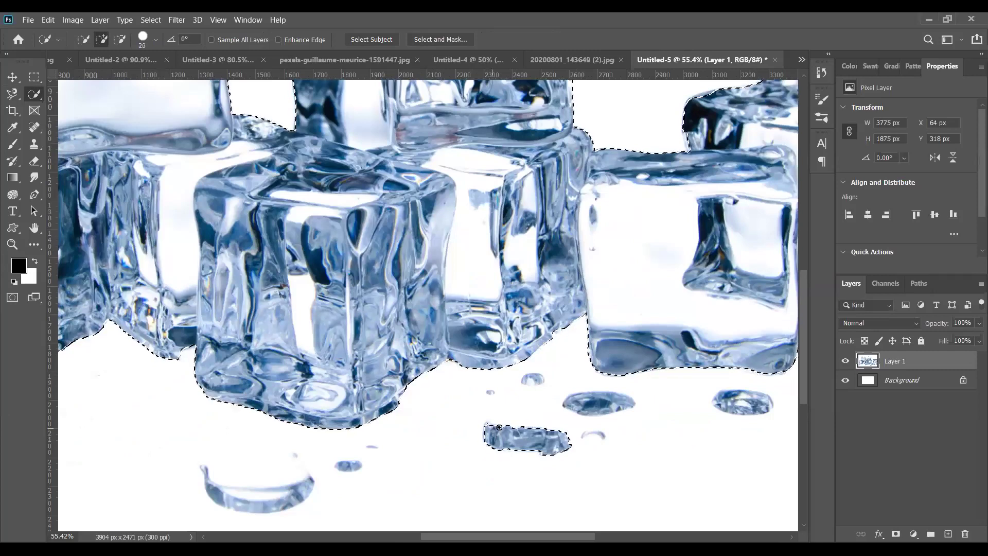
- Add the oval, round, crescent-shaped and tiny droplets in front of the central and front-right cubes to the selection
{"action": "left_click", "coordinate": [571, 401]}
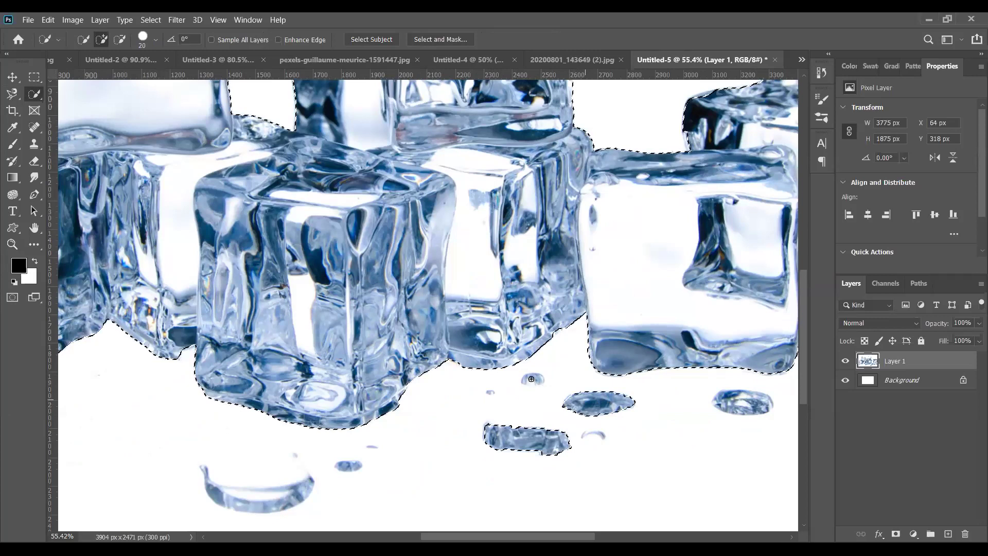
{"action": "left_click_drag", "start_coordinate": [727, 401], "coordinate": [764, 407]}
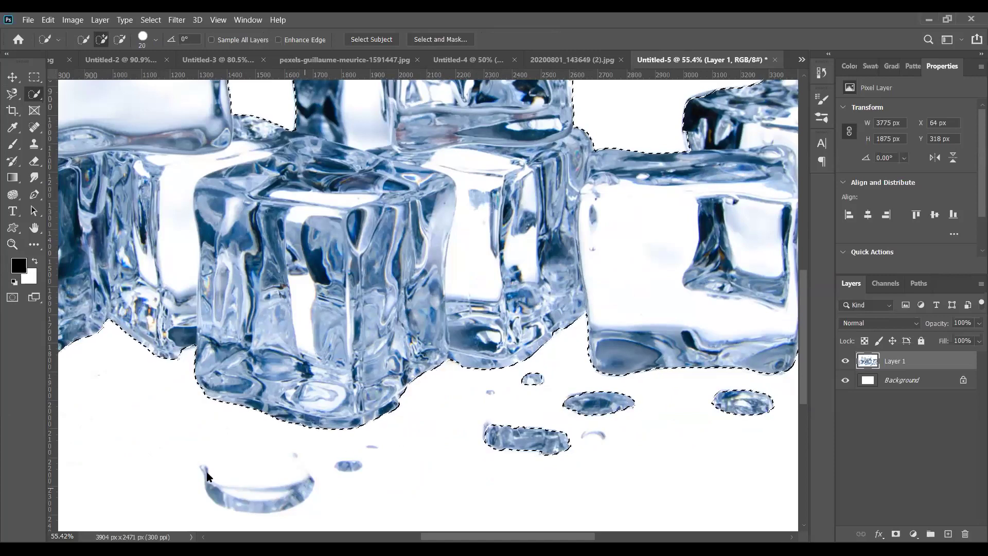
{"action": "left_click", "coordinate": [340, 467]}
{"action": "left_click", "coordinate": [370, 446]}
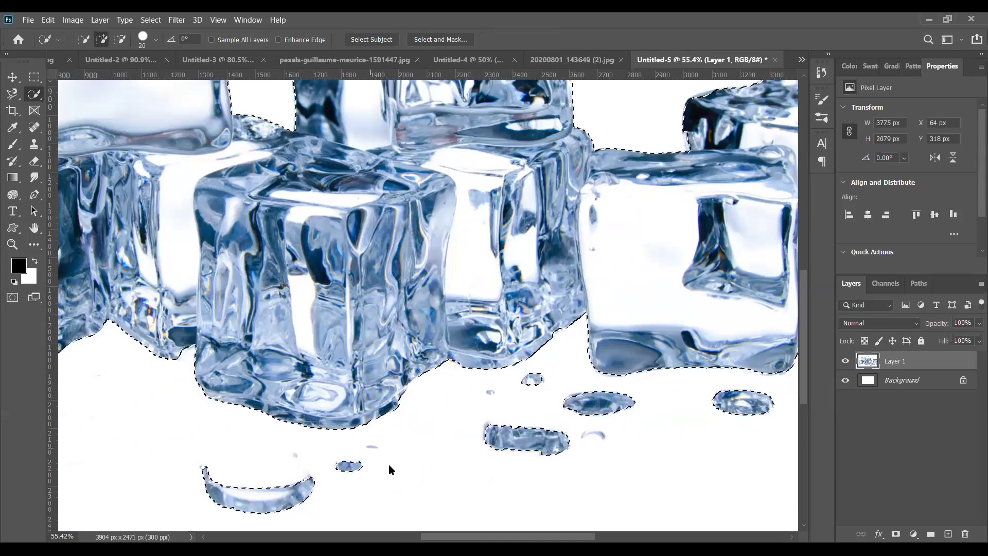
- Add the two droplets below the rear-right cube and the blue droplet below the leftmost cube to the selection
{"action": "left_click_drag", "start_coordinate": [485, 537], "coordinate": [505, 537]}
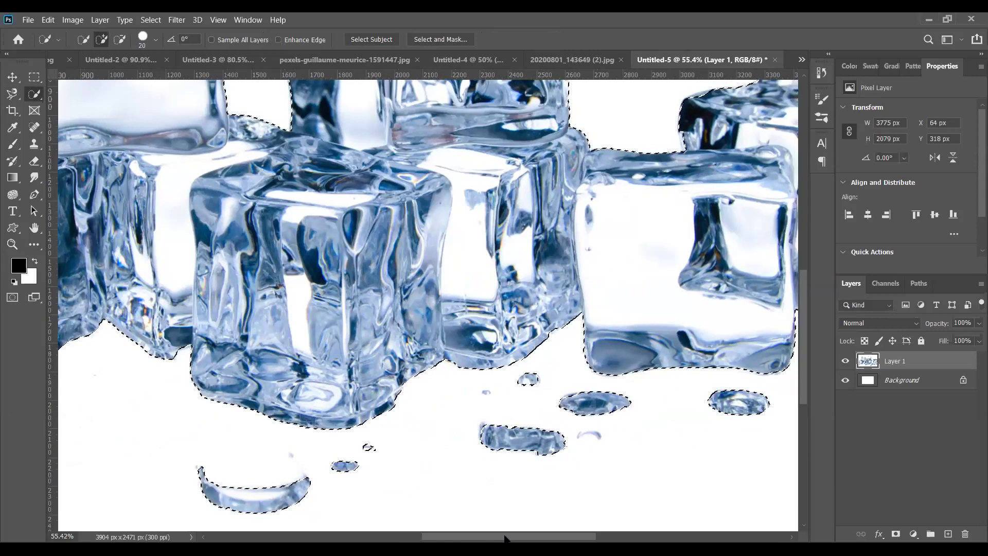
{"action": "scroll", "coordinate": [590, 345], "scroll_direction": "right", "scroll_amount": 3}
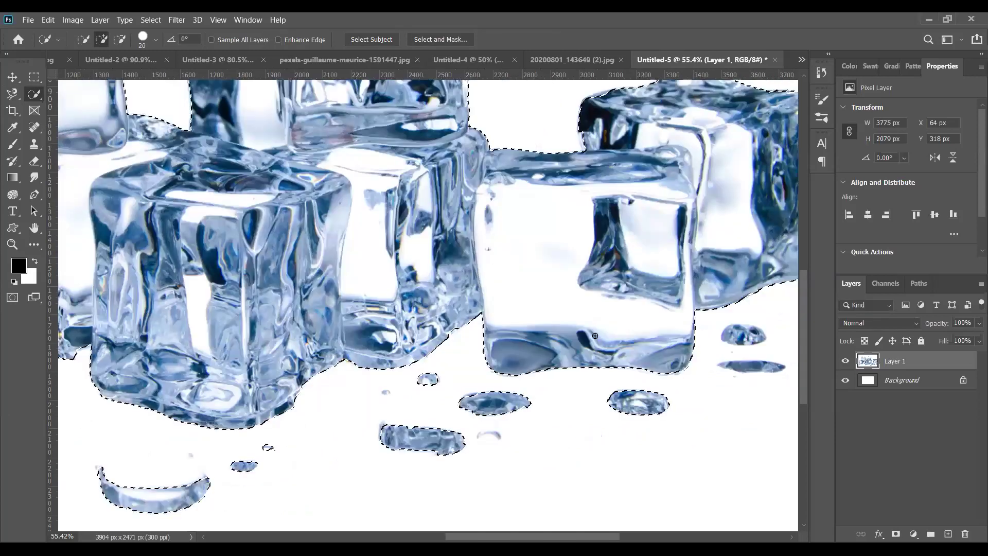
{"action": "scroll", "coordinate": [614, 337], "scroll_direction": "right", "scroll_amount": 4}
{"action": "left_click", "coordinate": [602, 331]}
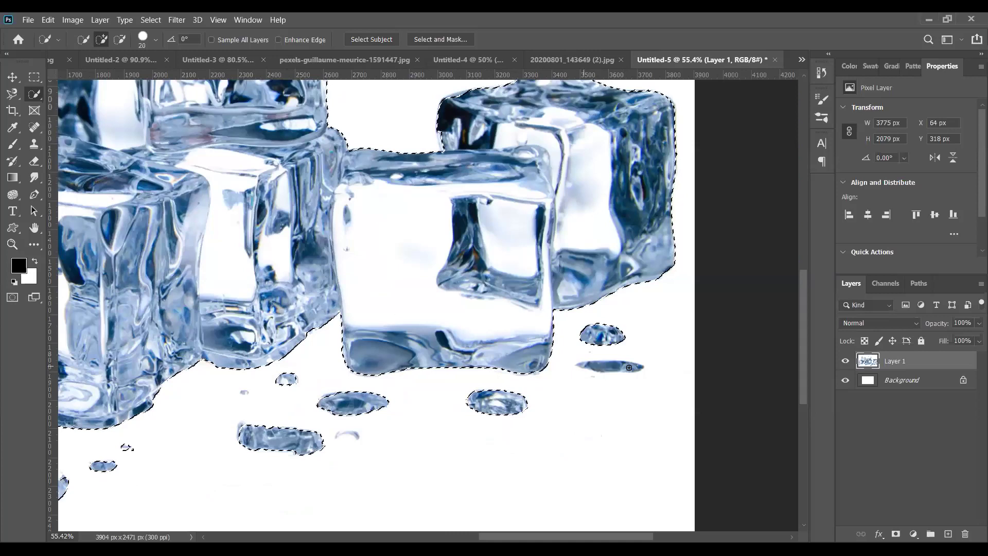
{"action": "left_click", "coordinate": [591, 361]}
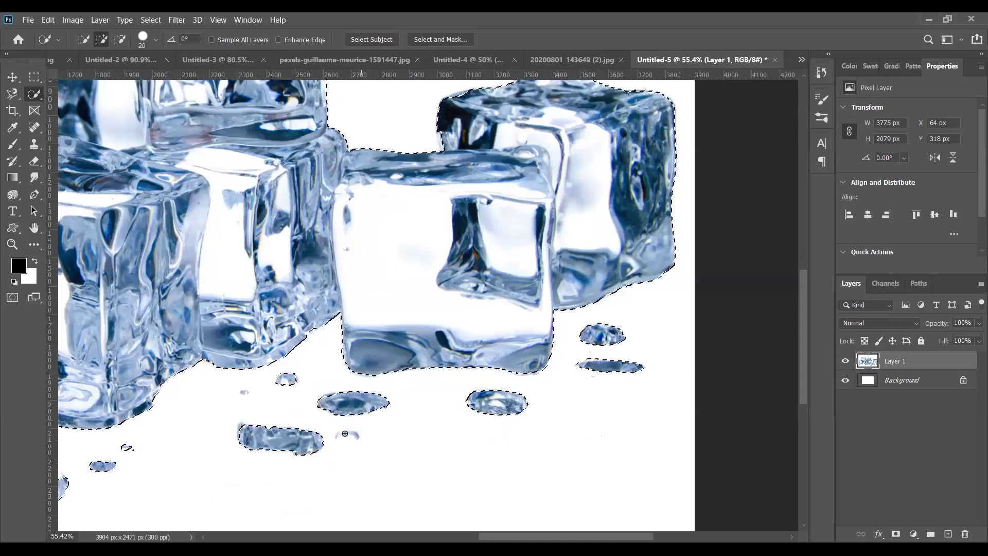
{"action": "scroll", "coordinate": [413, 537], "scroll_direction": "left", "scroll_amount": 1}
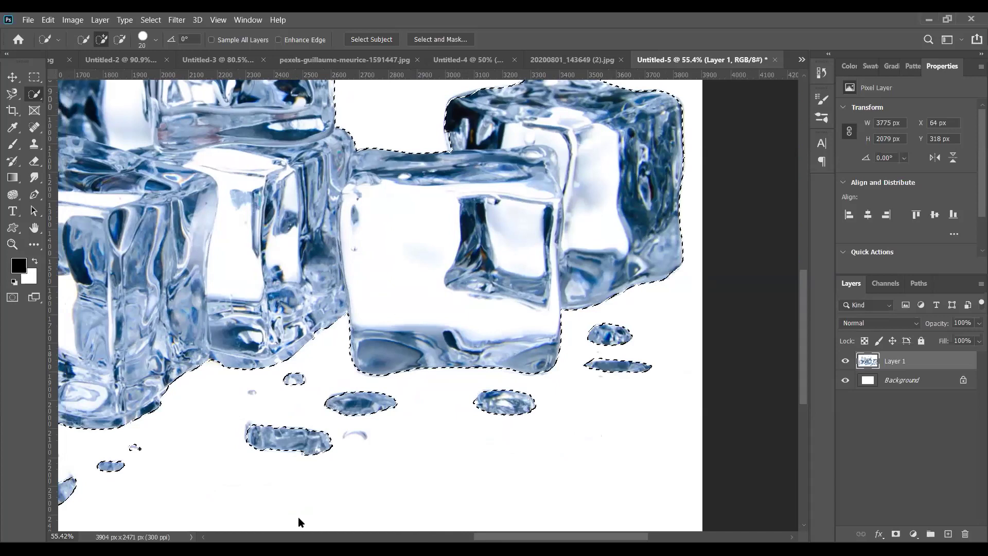
{"action": "scroll", "coordinate": [277, 422], "scroll_direction": "left", "scroll_amount": 5}
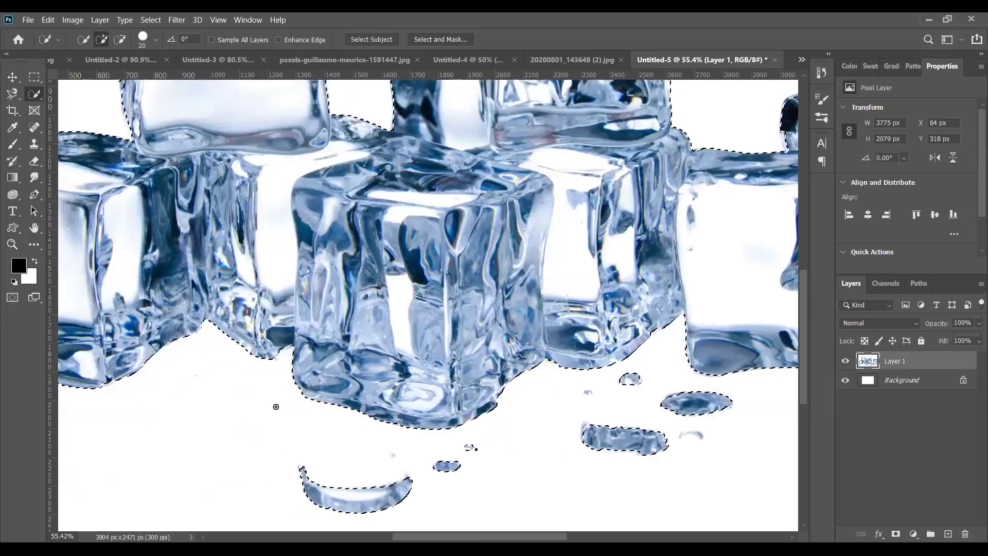
{"action": "scroll", "coordinate": [360, 422], "scroll_direction": "left", "scroll_amount": 5}
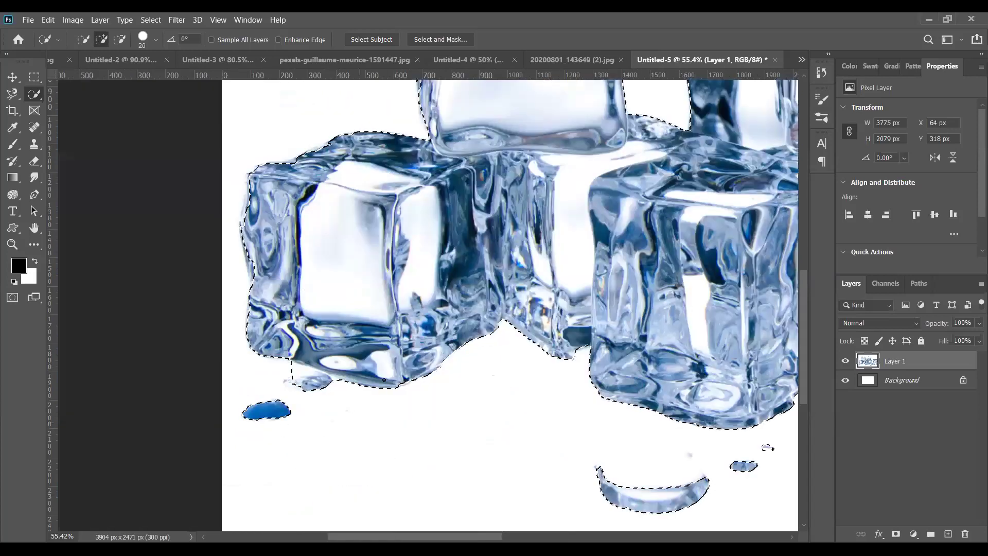
- Copy the selected ice cubes and droplets to a new layer and hide Layer 1 and the Background
{"action": "scroll", "coordinate": [484, 278], "scroll_direction": "down", "scroll_amount": 2}
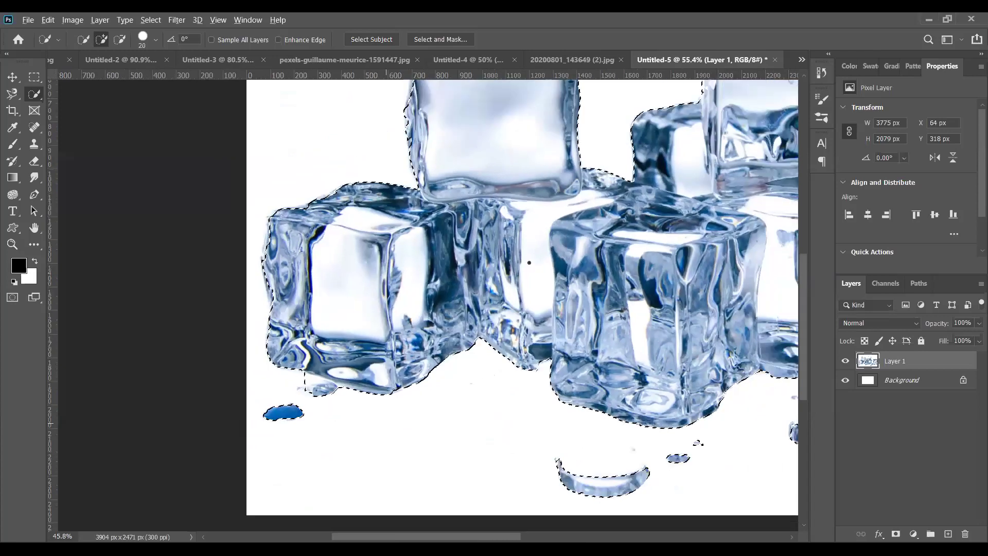
{"action": "scroll", "coordinate": [529, 262], "scroll_direction": "down", "scroll_amount": 3}
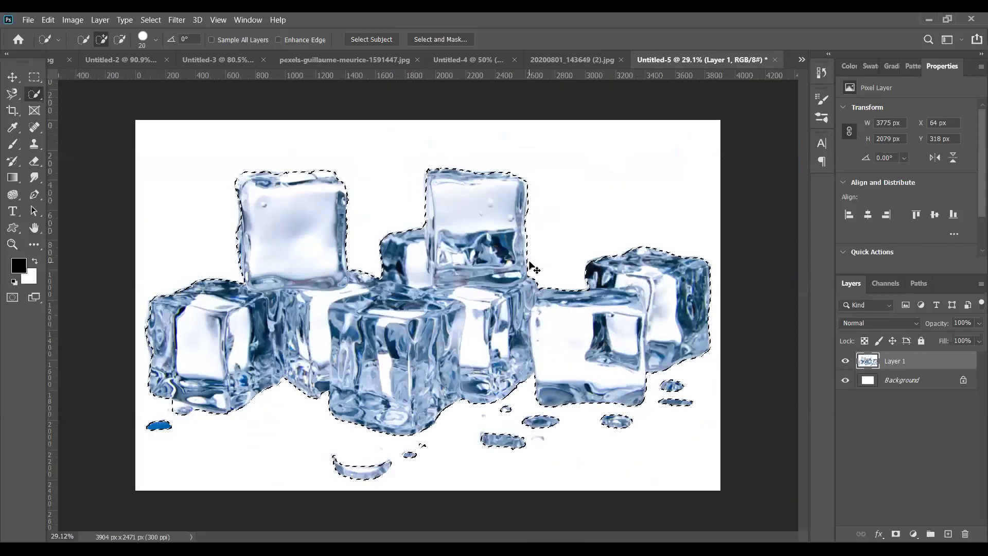
{"action": "key", "text": "ctrl+j"}
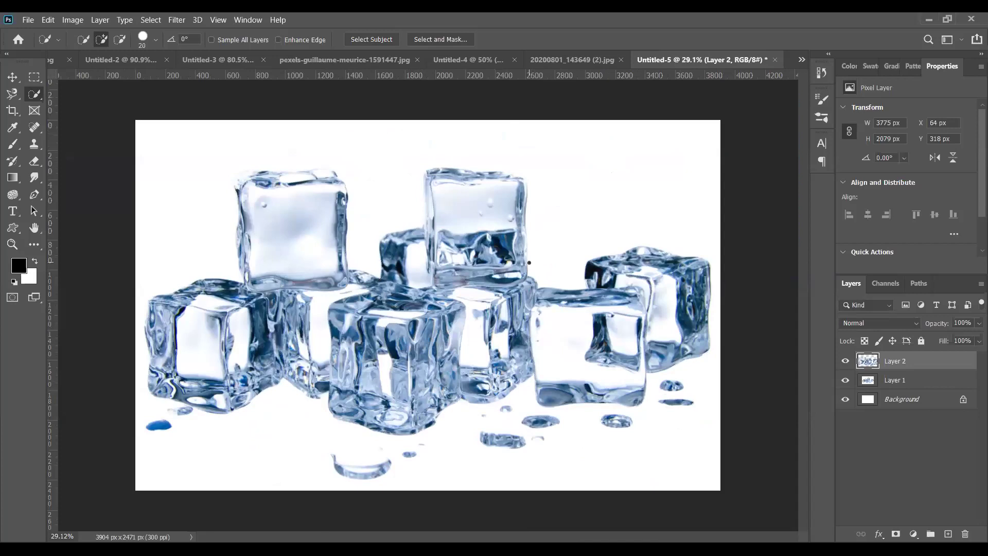
{"action": "left_click", "coordinate": [845, 380]}
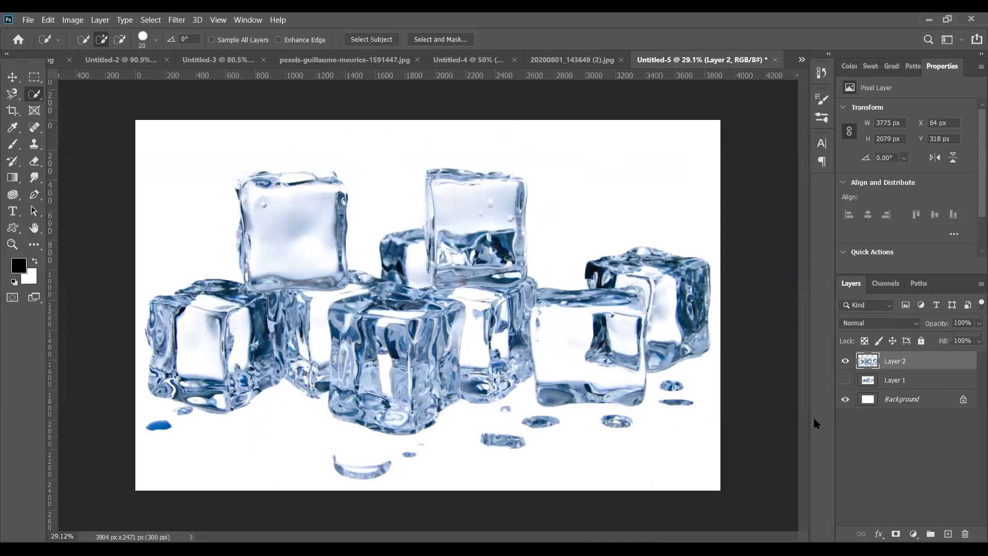
{"action": "left_click", "coordinate": [844, 398]}
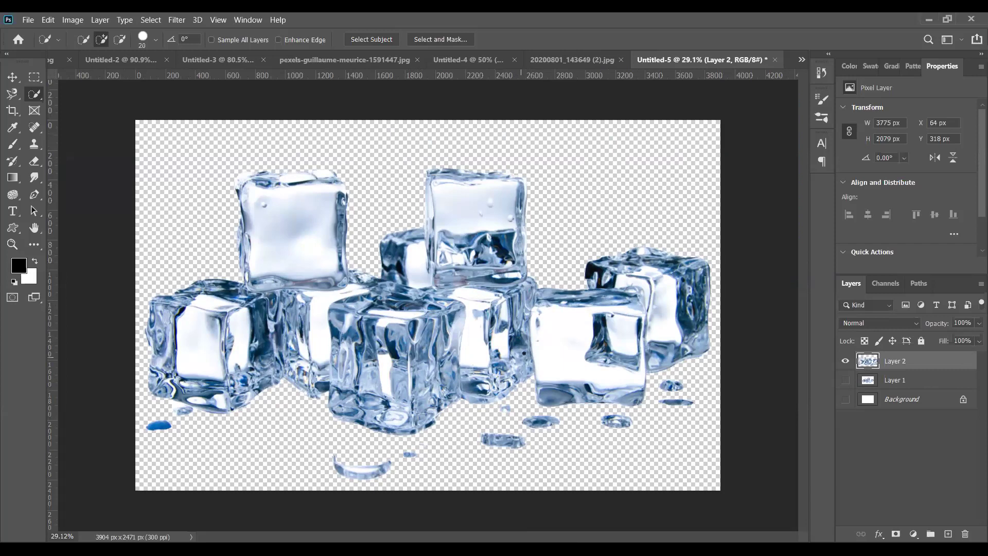
- Scale the cut-out ice cubes to 49.39% and move them to the lower-left part of the canvas
{"action": "key", "text": "ctrl+t"}
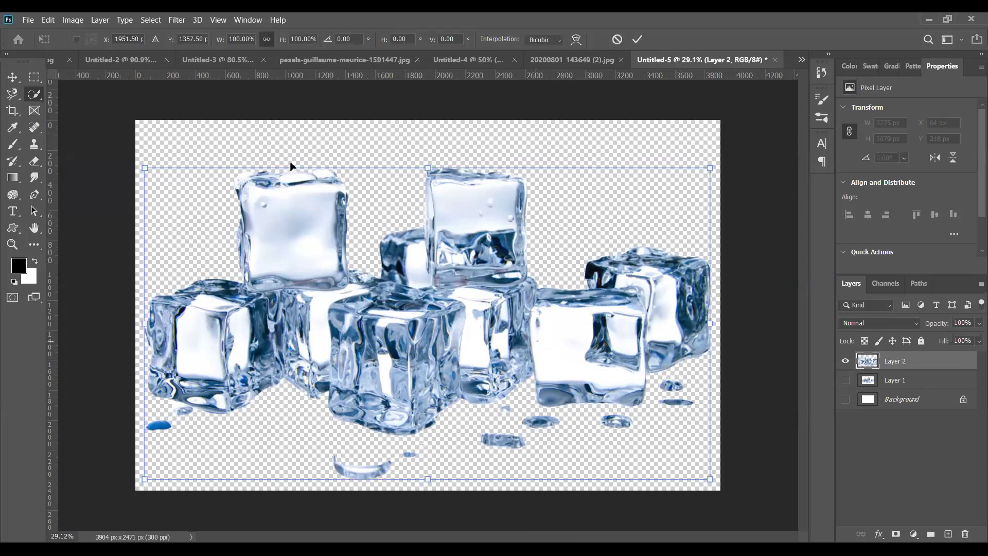
{"action": "left_click_drag", "start_coordinate": [144, 169], "coordinate": [579, 423]}
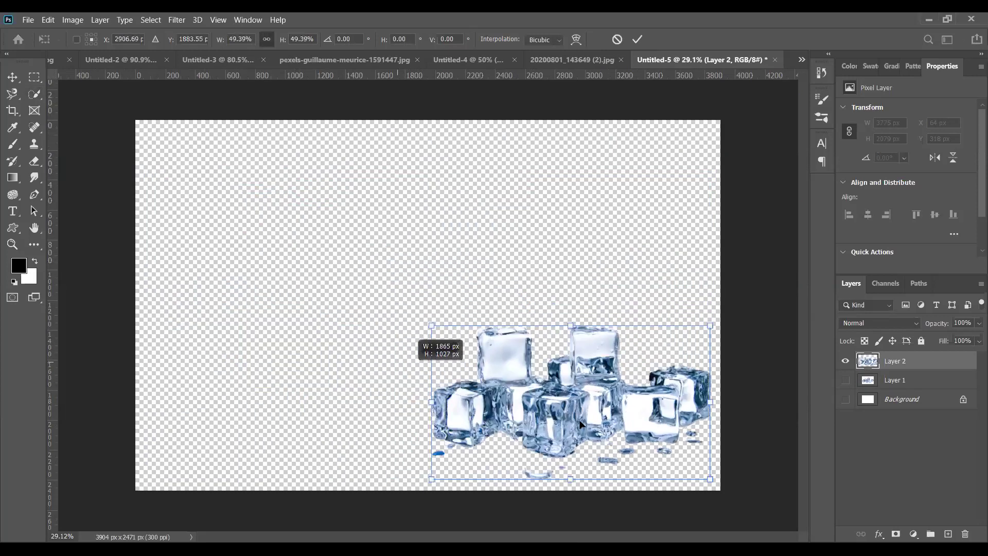
{"action": "left_click_drag", "start_coordinate": [338, 378], "coordinate": [345, 435]}
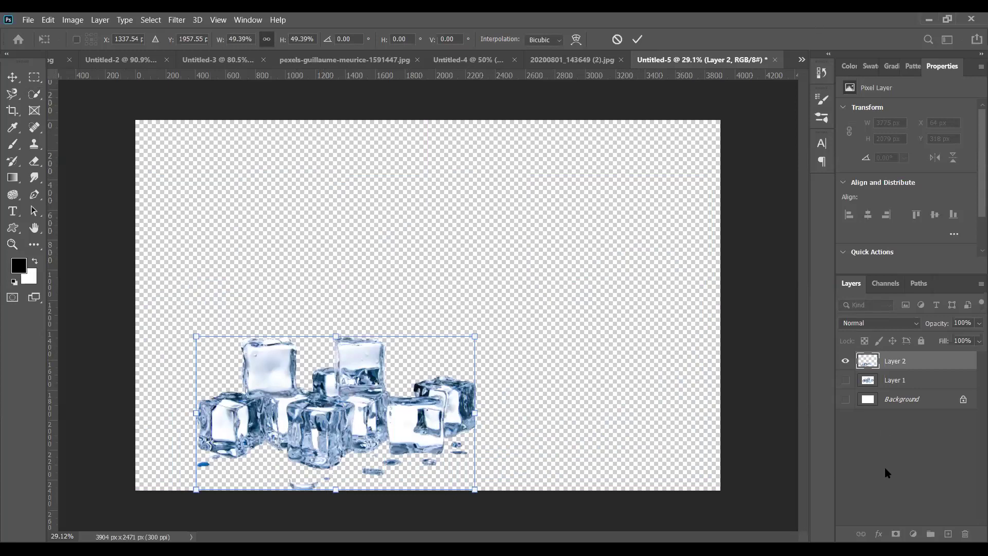
{"action": "key", "text": "Return"}
{"action": "key", "text": "w"}
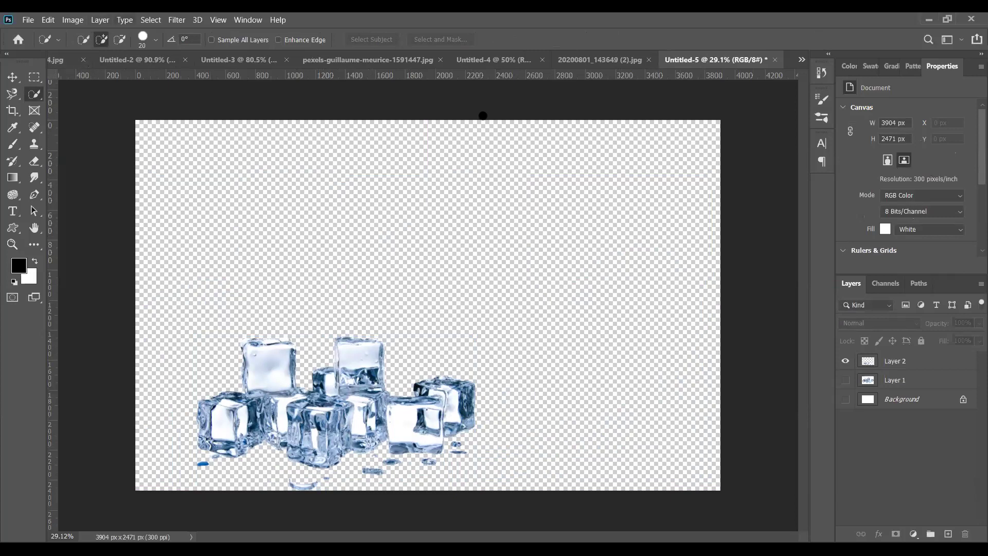
- Copy the masked vodka bottle layer from 20200801_143649 (2).jpg into Untitled-5 and place it over the leftmost ice cubes
{"action": "left_click", "coordinate": [639, 66]}
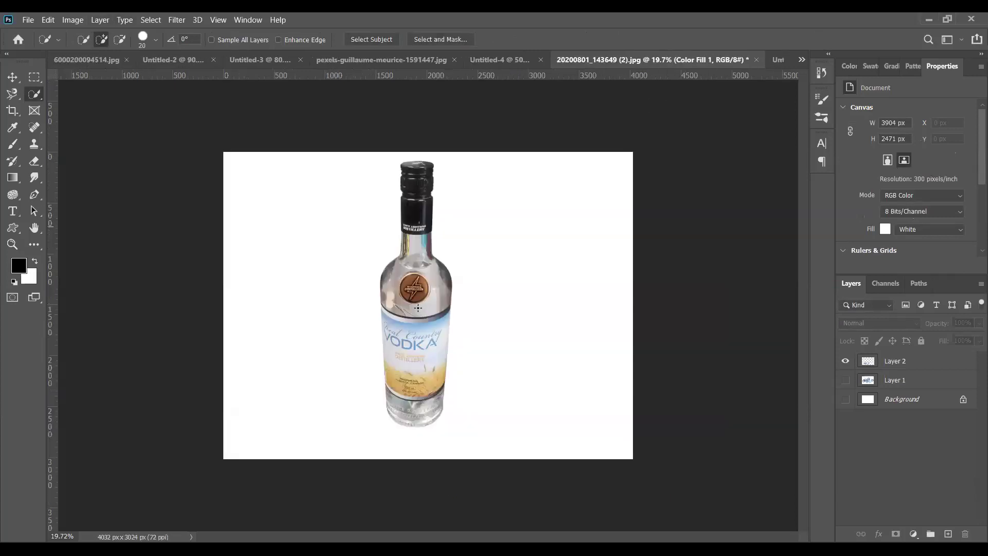
{"action": "left_click", "coordinate": [953, 361]}
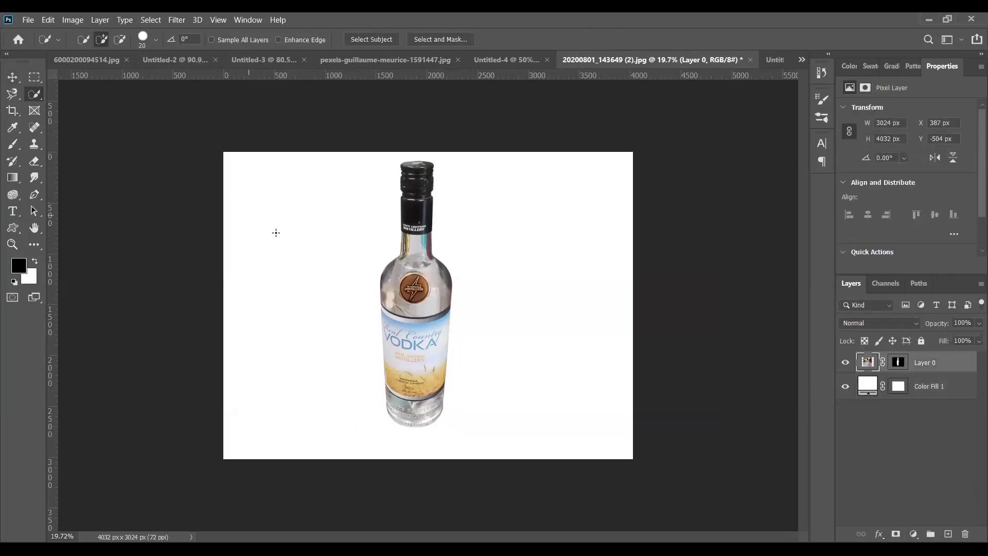
{"action": "left_click", "coordinate": [12, 72]}
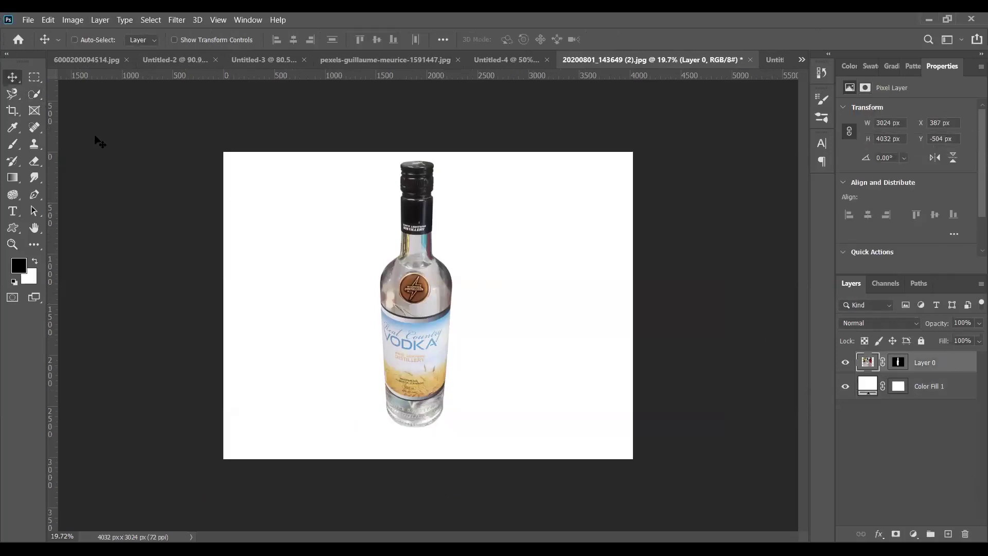
{"action": "left_click_drag", "start_coordinate": [411, 355], "coordinate": [682, 122]}
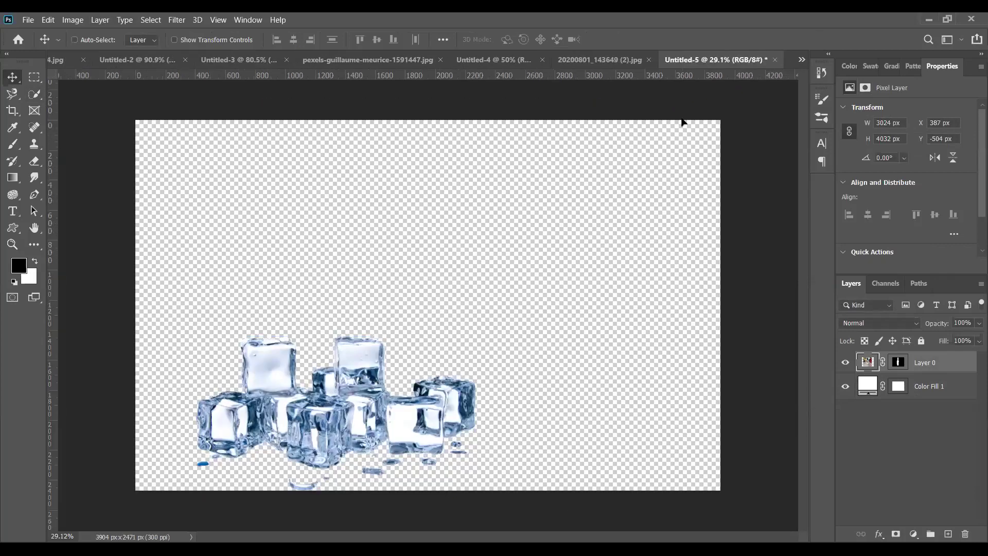
{"action": "left_click_drag", "start_coordinate": [283, 307], "coordinate": [168, 303]}
- Scale the vodka bottle to 62.15% and position it near the canvas's left edge beside the ice cubes
{"action": "key", "text": "ctrl"}
{"action": "key", "text": "ctrl+t"}
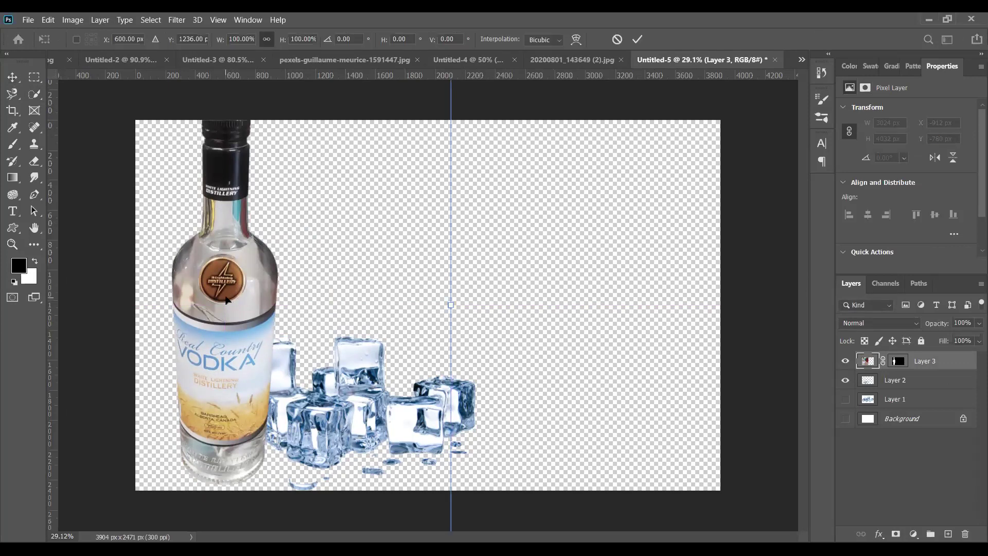
{"action": "key", "text": "ctrl+minus"}
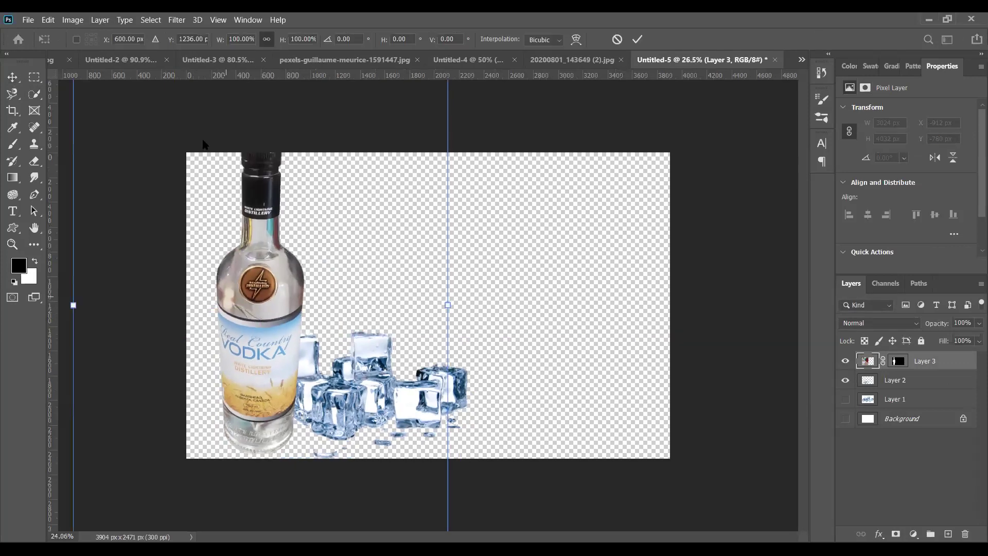
{"action": "left_click_drag", "start_coordinate": [207, 149], "coordinate": [294, 266]}
{"action": "left_click_drag", "start_coordinate": [332, 340], "coordinate": [319, 318]}
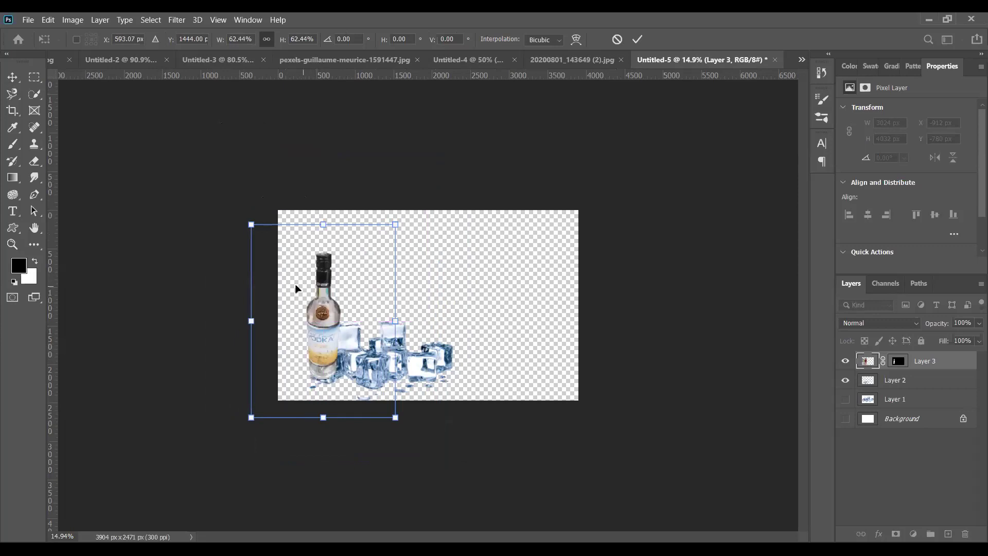
{"action": "left_click_drag", "start_coordinate": [251, 225], "coordinate": [272, 252]}
{"action": "left_click_drag", "start_coordinate": [314, 348], "coordinate": [284, 349]}
{"action": "left_click_drag", "start_coordinate": [364, 252], "coordinate": [385, 227]}
{"action": "left_click_drag", "start_coordinate": [312, 324], "coordinate": [308, 327]}
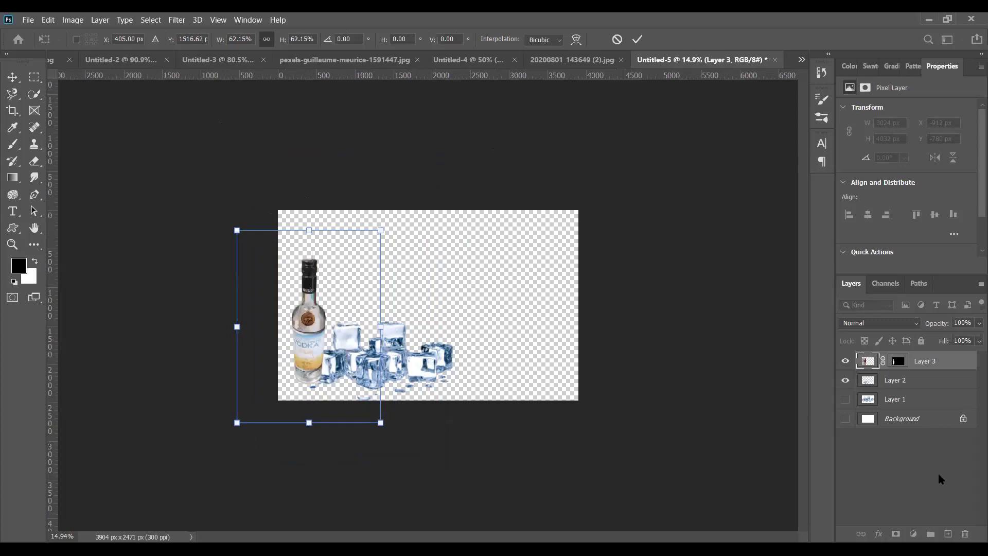
{"action": "key", "text": "Return"}
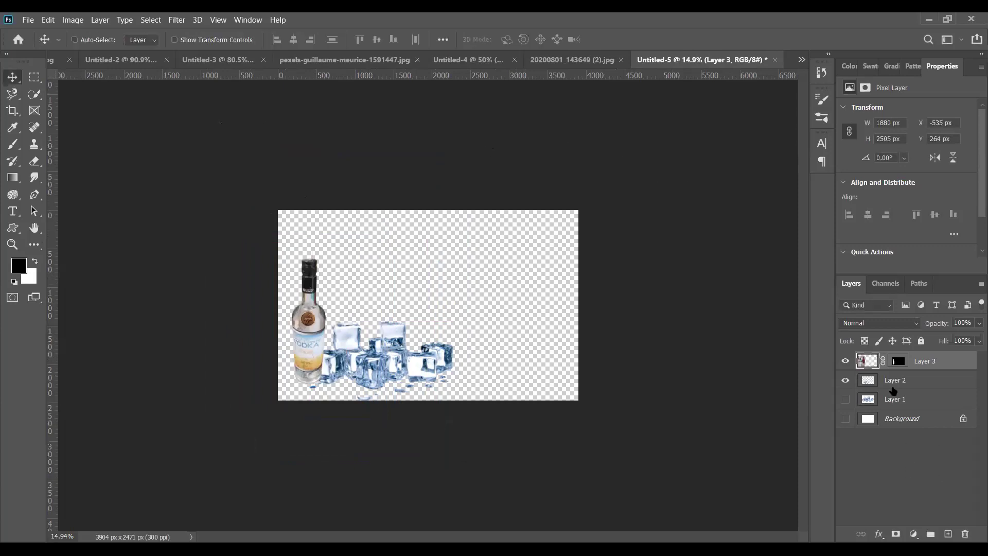
- Scale the ice cube layer to 74.90% and move it to the base of the bottle
{"action": "left_click", "coordinate": [893, 389]}
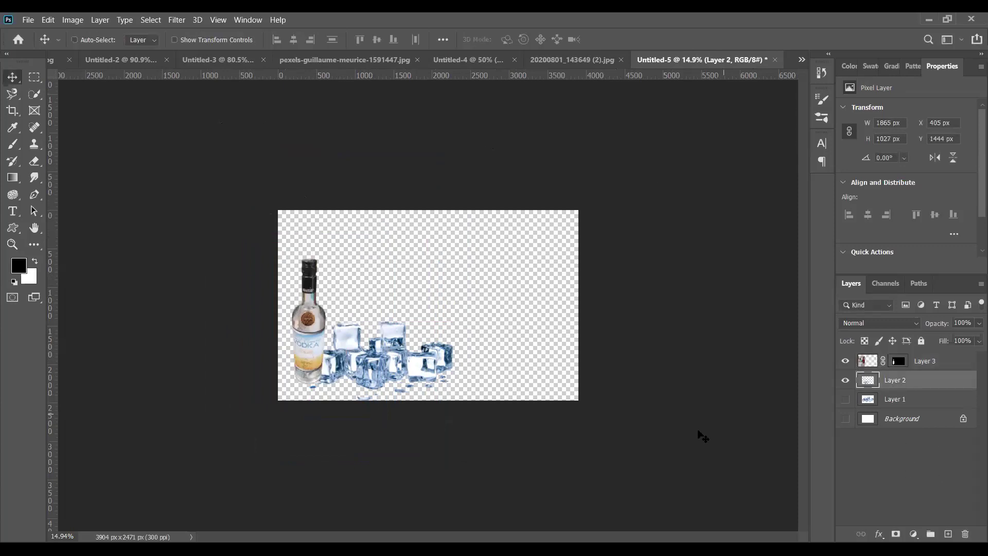
{"action": "key", "text": "ctrl+t"}
{"action": "left_click_drag", "start_coordinate": [325, 335], "coordinate": [361, 354]}
{"action": "left_click_drag", "start_coordinate": [411, 384], "coordinate": [364, 383]}
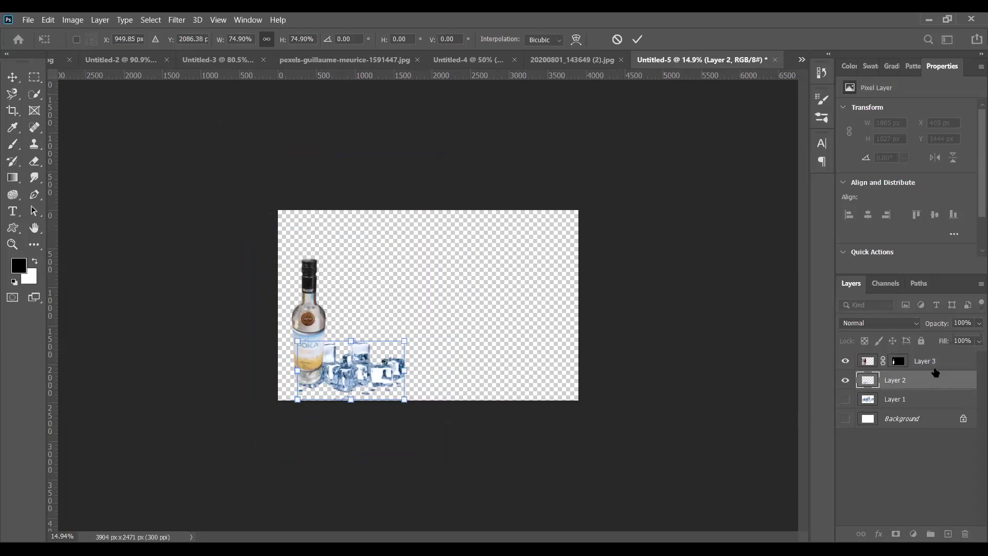
- Place the bottle's layer beneath the ice cube layer and move the bottle slightly upward
{"action": "left_click_drag", "start_coordinate": [936, 367], "coordinate": [937, 392]}
{"action": "left_click_drag", "start_coordinate": [370, 373], "coordinate": [357, 369]}
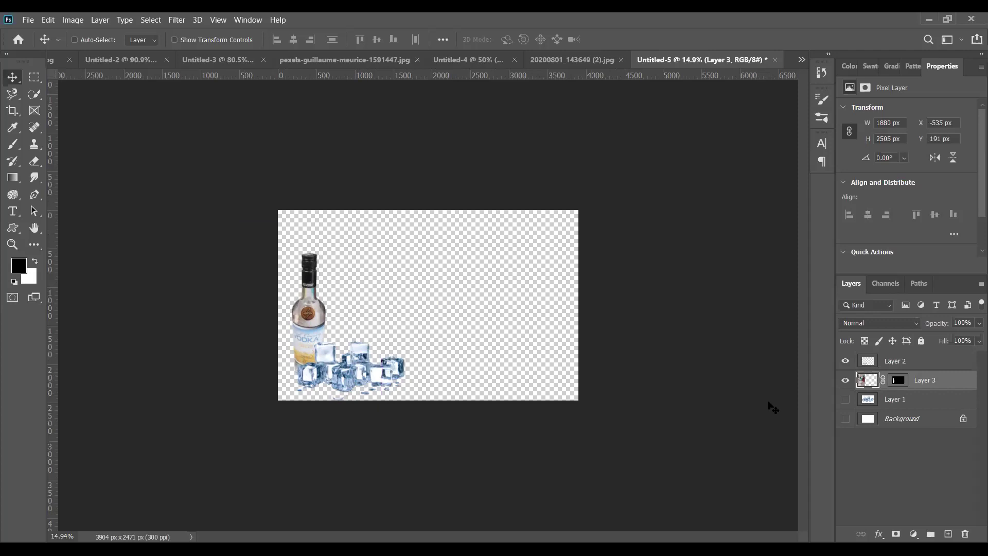
- Examine the ice cubes' placement against the bottle and compare it with the hidden original ice cube layer
{"action": "left_click", "coordinate": [915, 404]}
{"action": "left_click", "coordinate": [929, 362]}
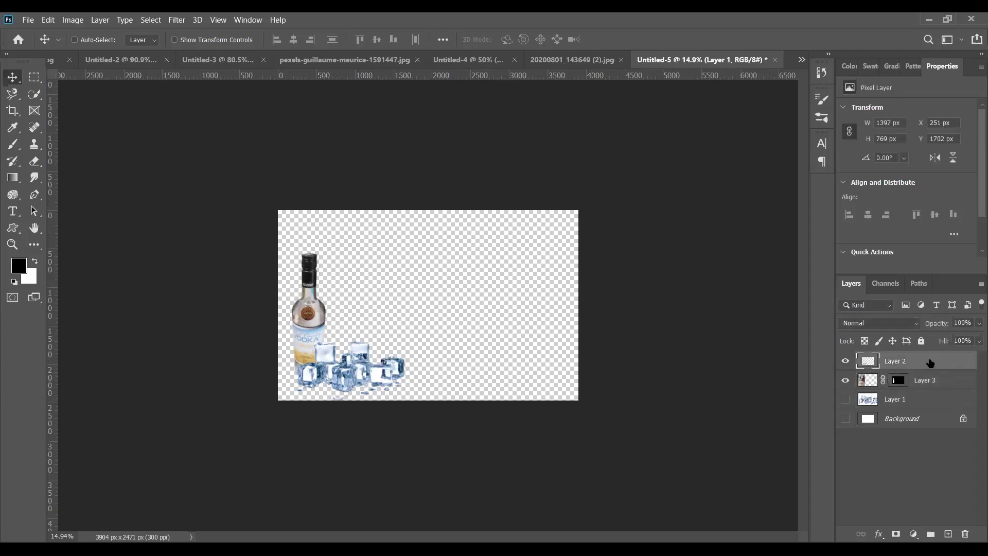
{"action": "left_click_drag", "start_coordinate": [344, 372], "coordinate": [344, 376]}
{"action": "scroll", "coordinate": [324, 342], "scroll_direction": "up", "scroll_amount": 2}
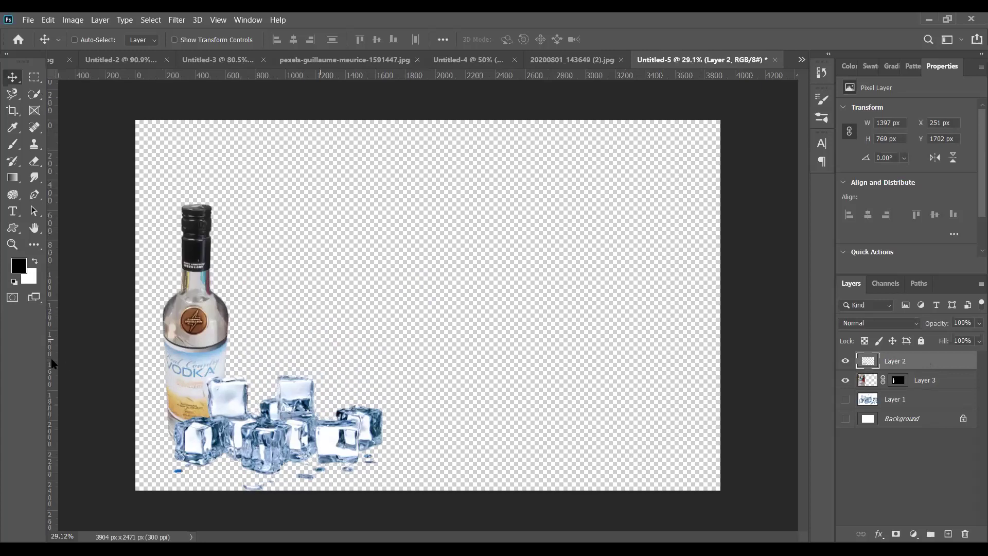
{"action": "scroll", "coordinate": [232, 354], "scroll_direction": "down", "scroll_amount": 1}
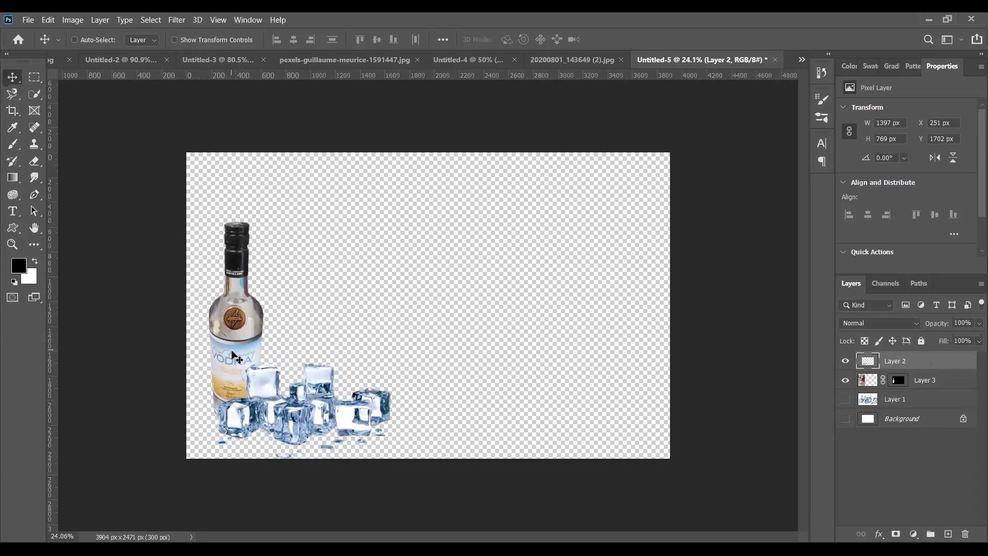
{"action": "scroll", "coordinate": [232, 354], "scroll_direction": "up", "scroll_amount": 1}
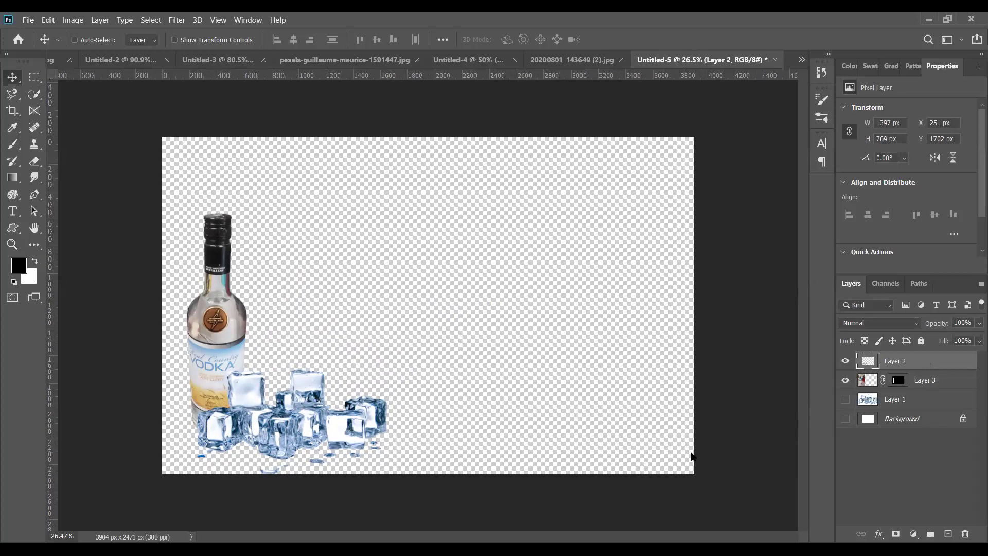
{"action": "left_click", "coordinate": [845, 400]}
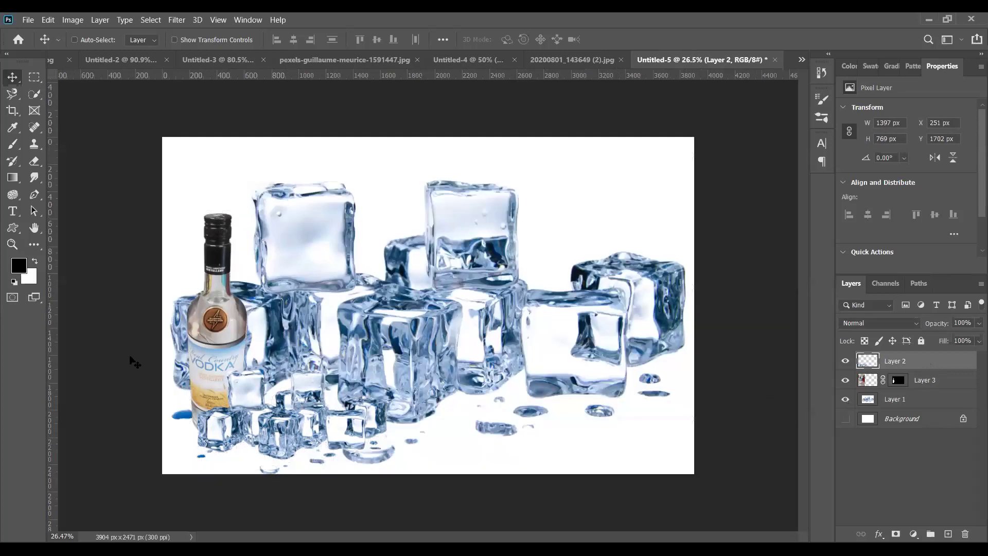
{"action": "key", "text": "ctrl+z"}
{"action": "left_click", "coordinate": [34, 195]}
{"action": "left_click", "coordinate": [140, 359]}
{"action": "left_click", "coordinate": [749, 367]}
{"action": "left_click", "coordinate": [721, 506]}
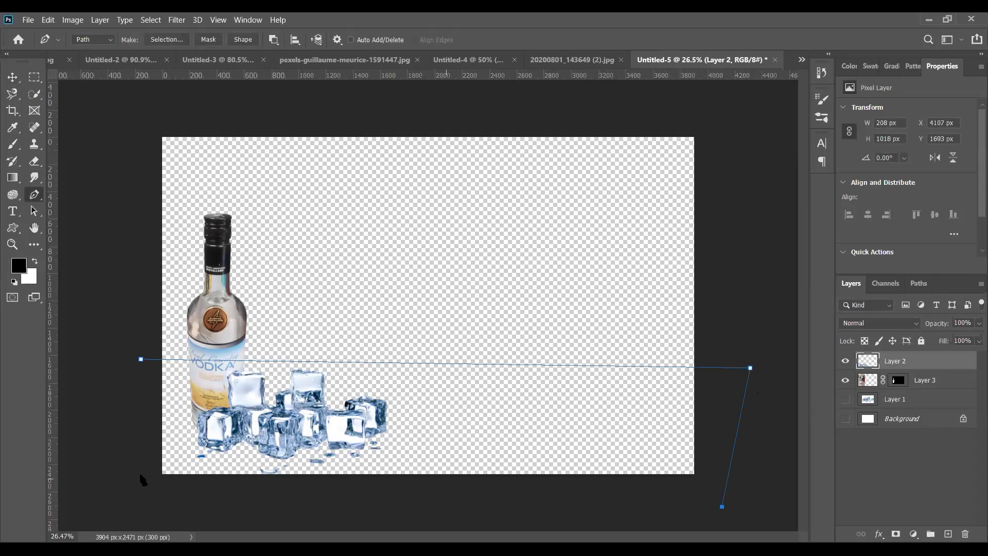
{"action": "left_click_drag", "start_coordinate": [102, 499], "coordinate": [118, 480]}
{"action": "left_click", "coordinate": [136, 359]}
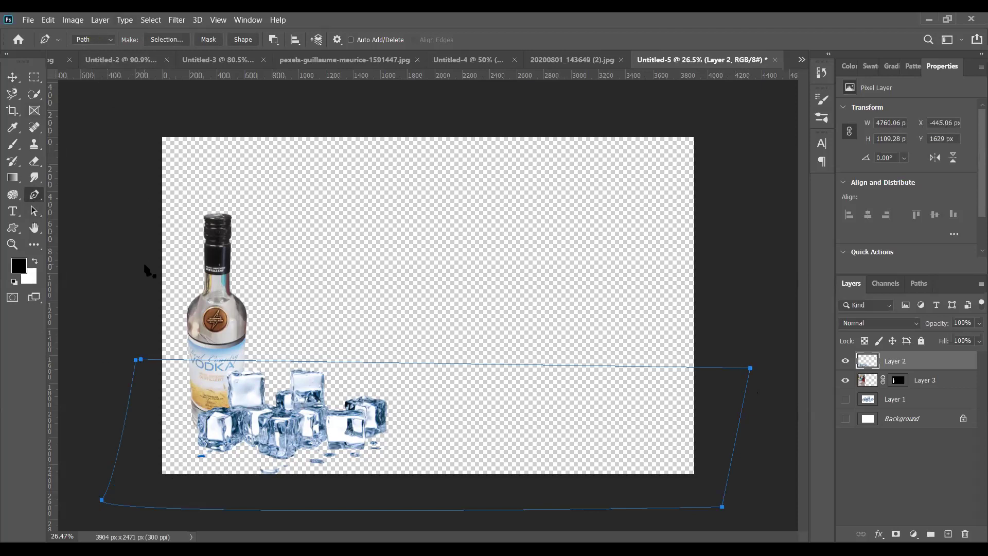
{"action": "key", "text": "ctrl+z"}
{"action": "key", "text": "ctrl+z"}
{"action": "key", "text": "ctrl+z"}
{"action": "key", "text": "ctrl+z"}
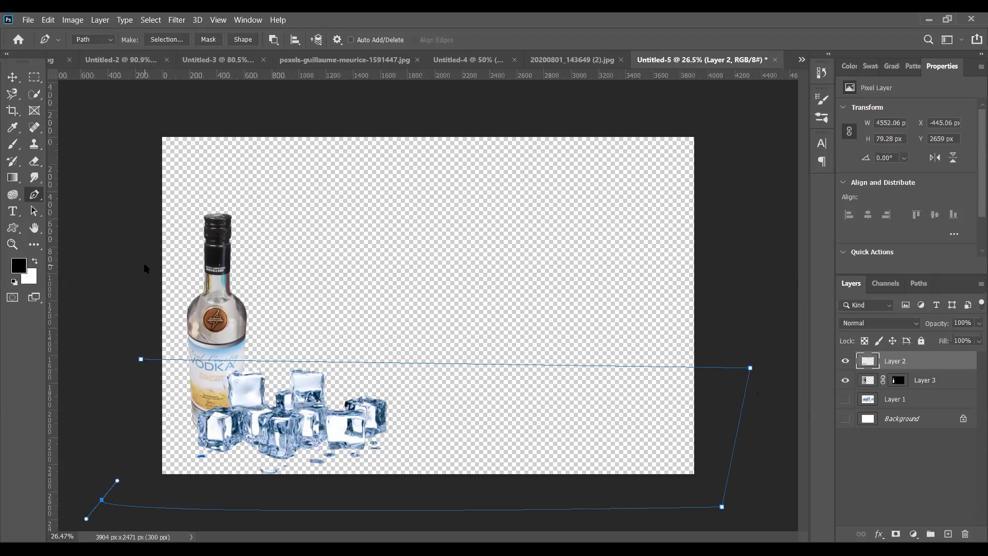
{"action": "key", "text": "ctrl+z"}
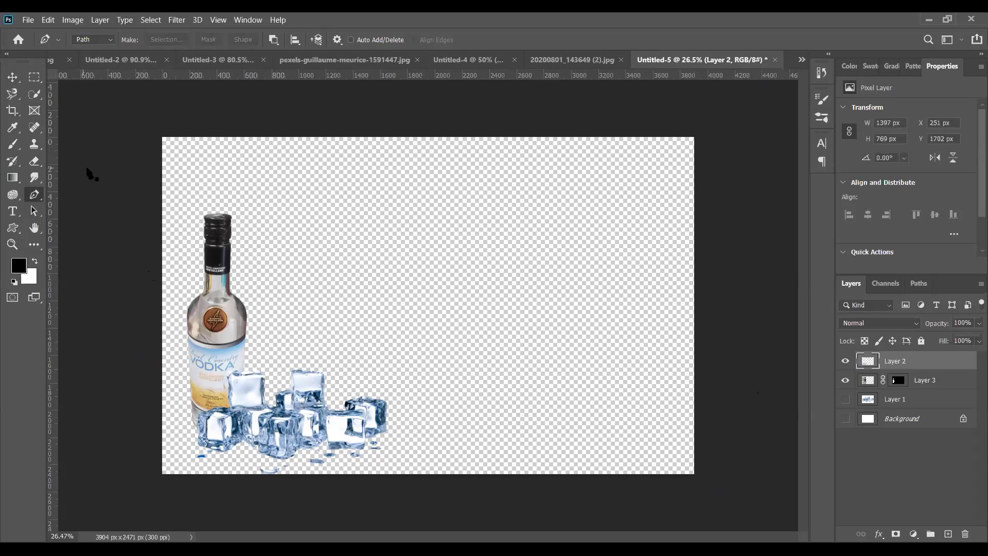
- Set the Pen tool to Shape mode and draw a closed four-sided shape, about 4474 × 1003 px, across the canvas's lower part
{"action": "left_click", "coordinate": [91, 39]}
{"action": "left_click", "coordinate": [91, 49]}
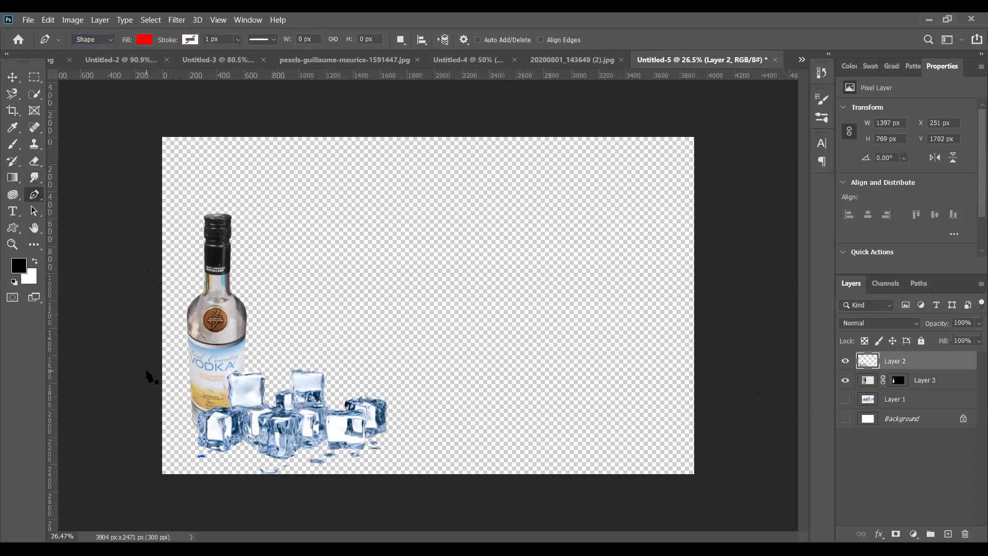
{"action": "left_click", "coordinate": [146, 370]}
{"action": "left_click", "coordinate": [735, 371]}
{"action": "left_click", "coordinate": [733, 506]}
{"action": "left_click", "coordinate": [126, 508]}
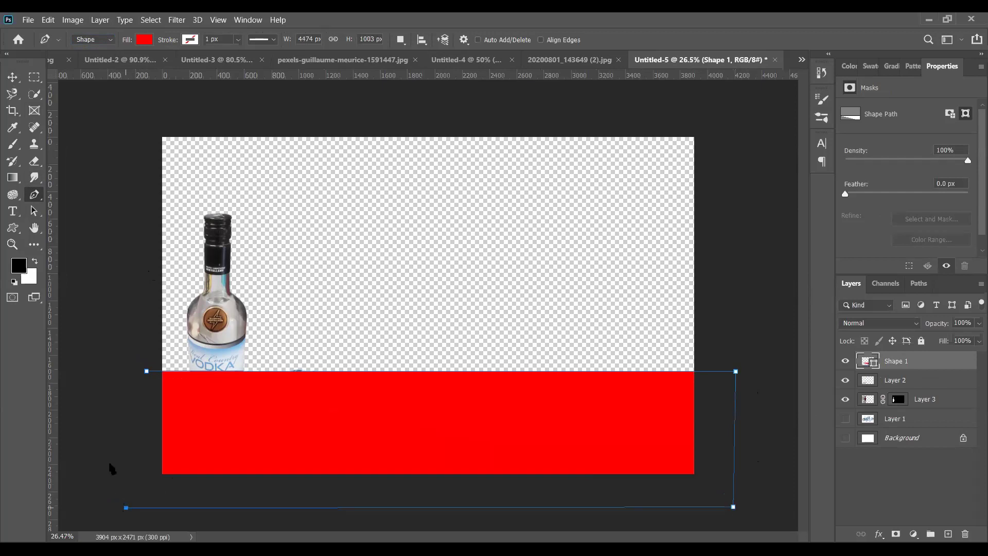
{"action": "left_click", "coordinate": [146, 371]}
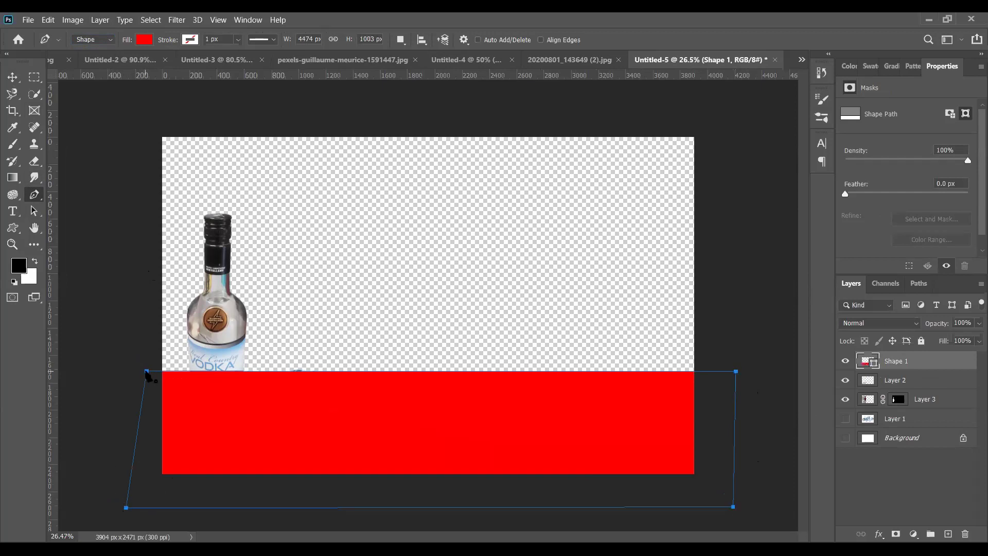
- Fill the four-sided shape with a linear black-to-white gradient
{"action": "left_click", "coordinate": [144, 39]}
{"action": "left_click", "coordinate": [133, 107]}
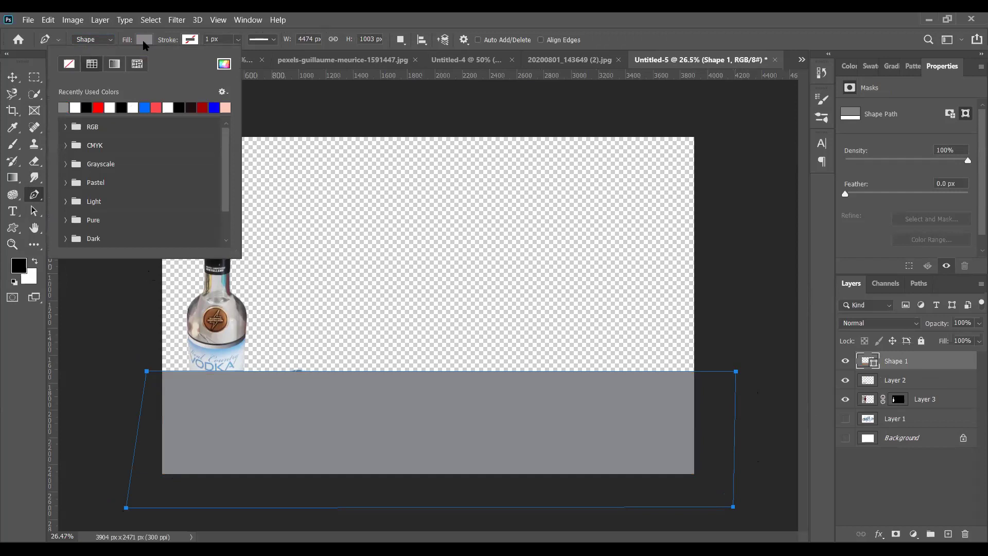
{"action": "left_click", "coordinate": [114, 63]}
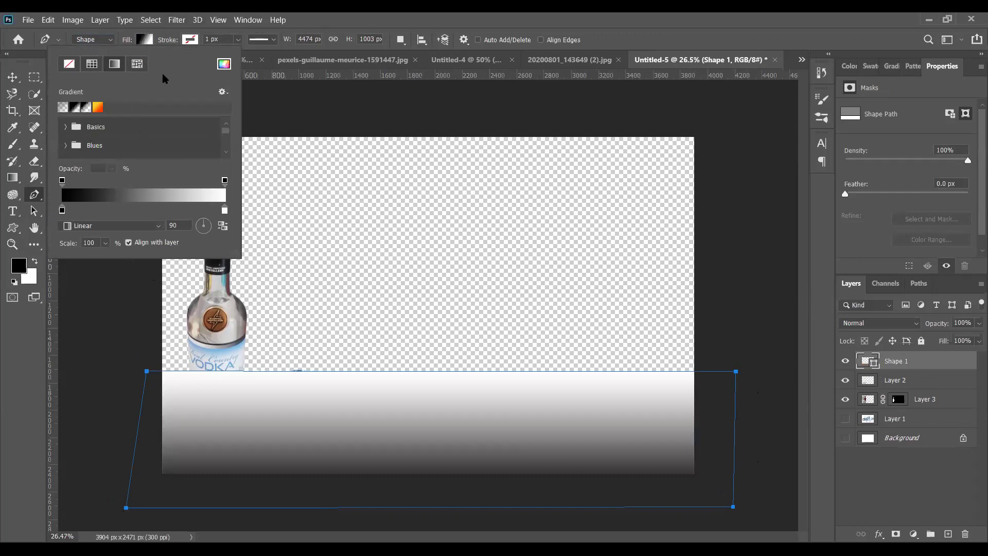
{"action": "left_click", "coordinate": [222, 93]}
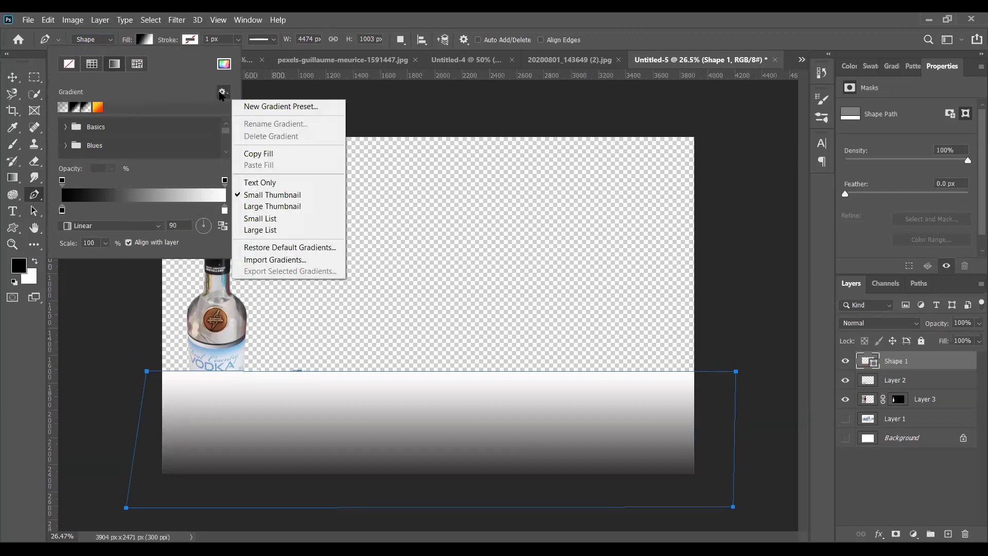
{"action": "left_click", "coordinate": [221, 94]}
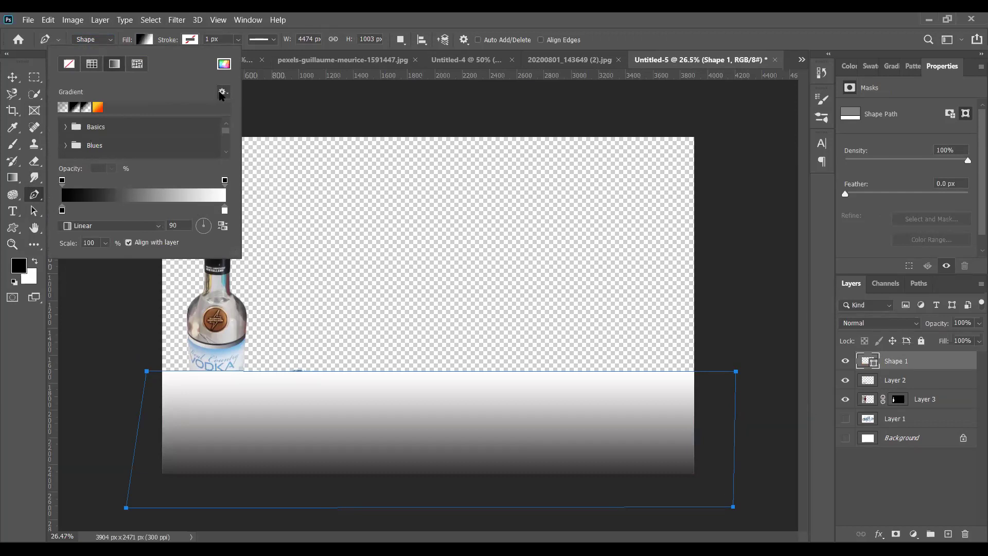
{"action": "left_click", "coordinate": [97, 227]}
{"action": "left_click", "coordinate": [97, 227]}
- Edit the shape's gradient to the Noise type and lower the maximum red, green and blue levels to darken it
{"action": "left_click", "coordinate": [187, 197]}
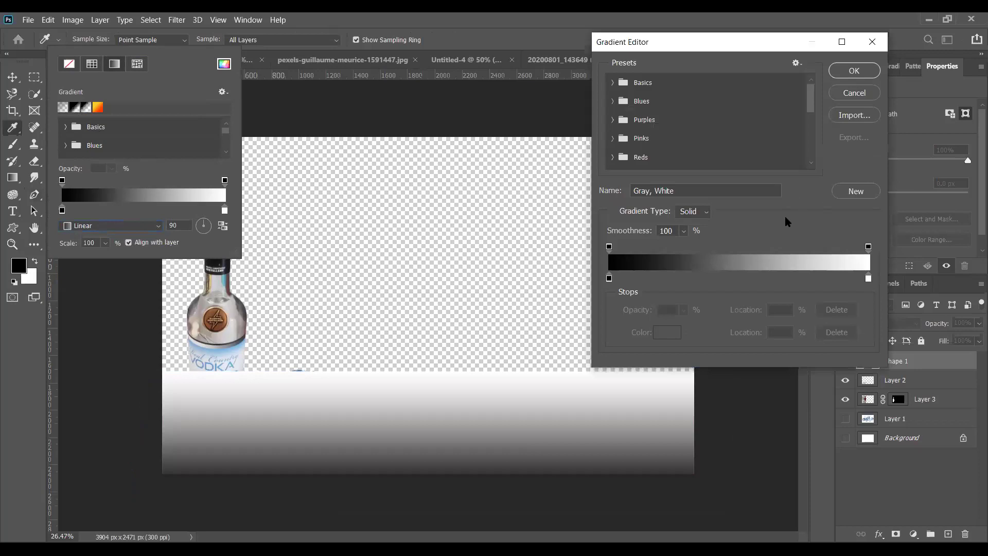
{"action": "left_click", "coordinate": [689, 211]}
{"action": "left_click", "coordinate": [694, 233]}
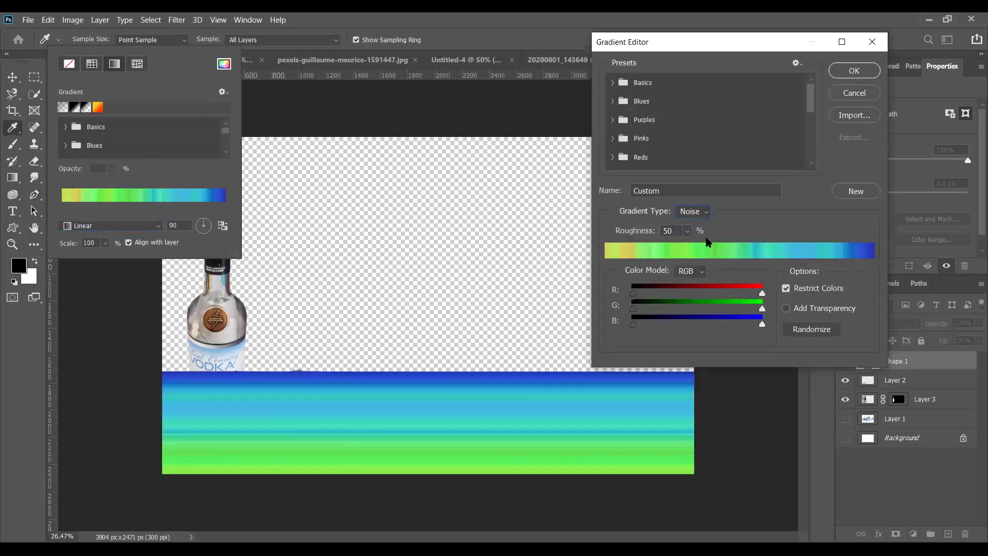
{"action": "left_click_drag", "start_coordinate": [761, 294], "coordinate": [675, 288]}
{"action": "left_click_drag", "start_coordinate": [761, 308], "coordinate": [687, 306]}
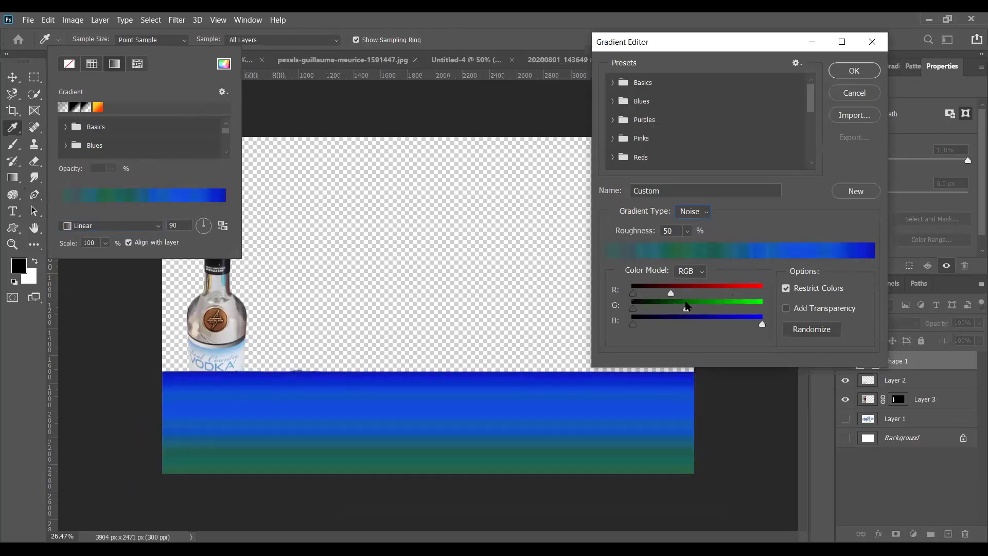
{"action": "left_click_drag", "start_coordinate": [761, 324], "coordinate": [673, 293]}
- Switch the noise gradient's color model to HSB and apply it to the shape
{"action": "left_click", "coordinate": [697, 269]}
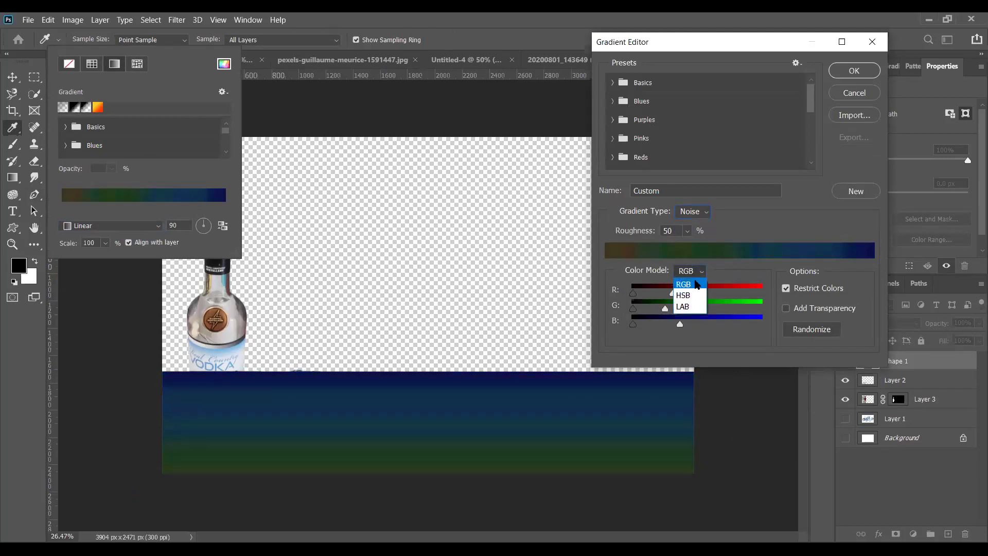
{"action": "left_click", "coordinate": [694, 296]}
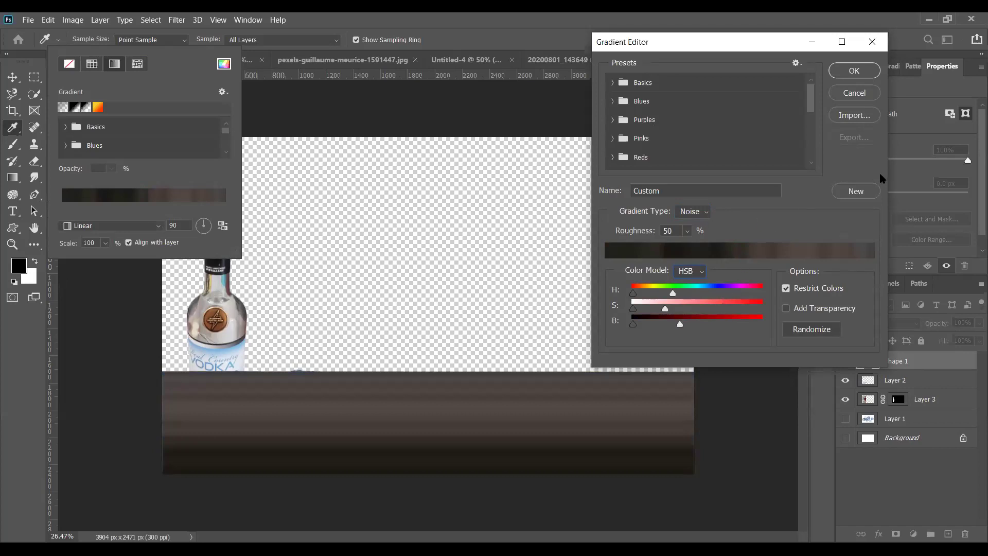
{"action": "left_click", "coordinate": [854, 71]}
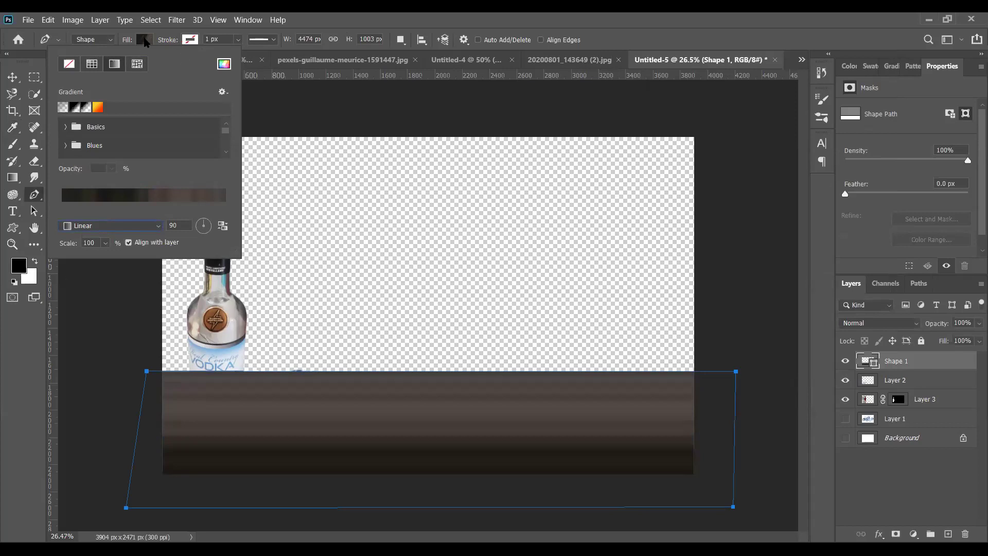
{"action": "left_click", "coordinate": [417, 428]}
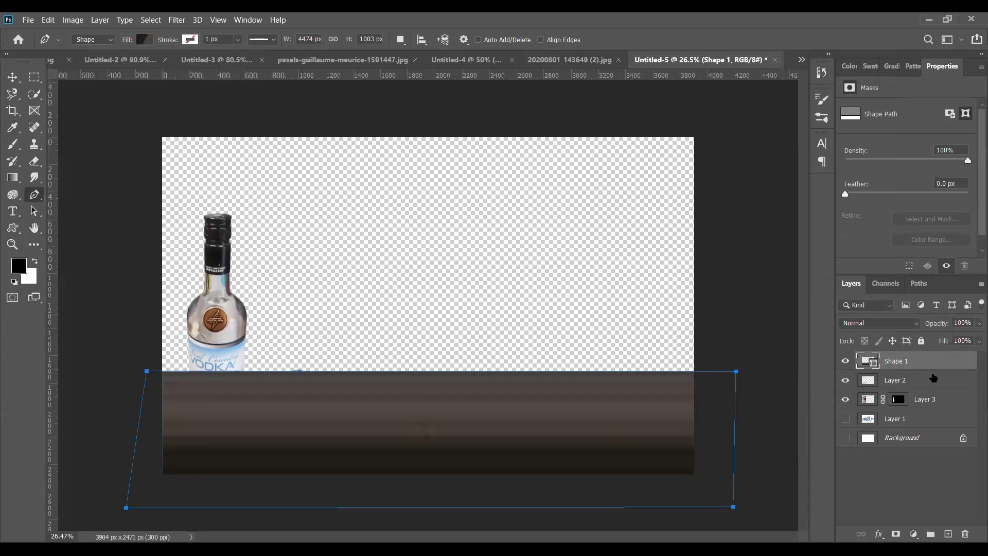
- Place the tabletop shape's layer beneath the bottle and ice cubes, and move the shape slightly downward
{"action": "left_click_drag", "start_coordinate": [934, 379], "coordinate": [934, 408]}
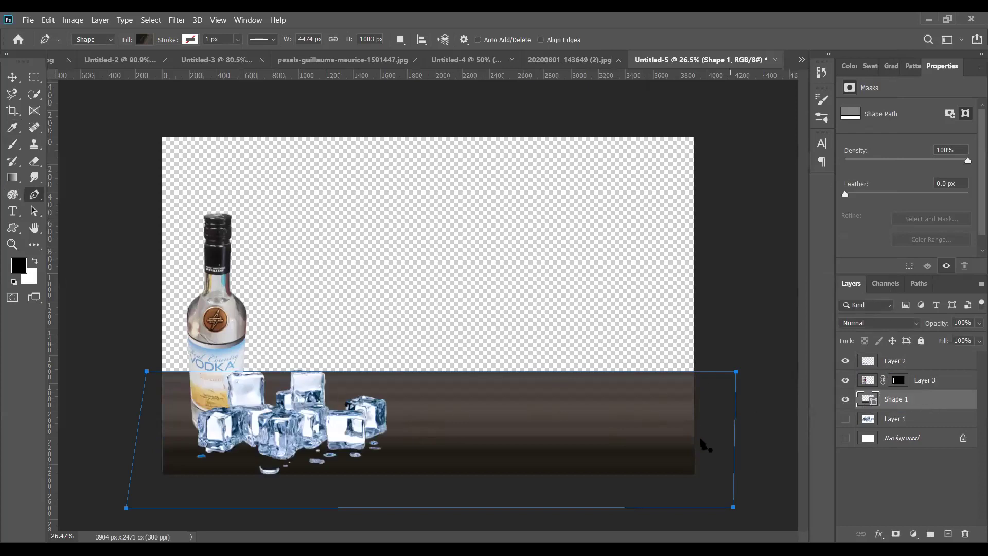
{"action": "left_click", "coordinate": [12, 77]}
{"action": "left_click_drag", "start_coordinate": [494, 443], "coordinate": [489, 460]}
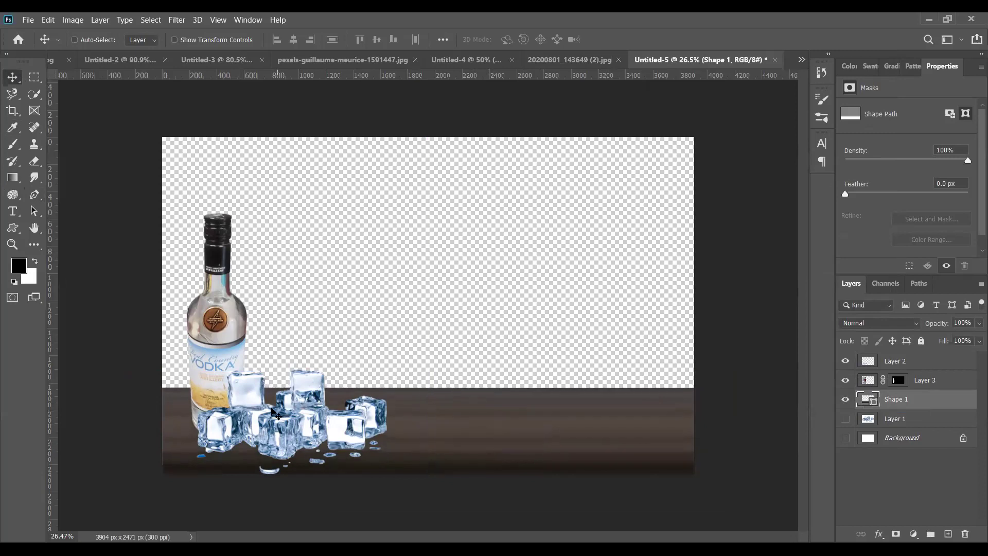
{"action": "left_click", "coordinate": [868, 381]}
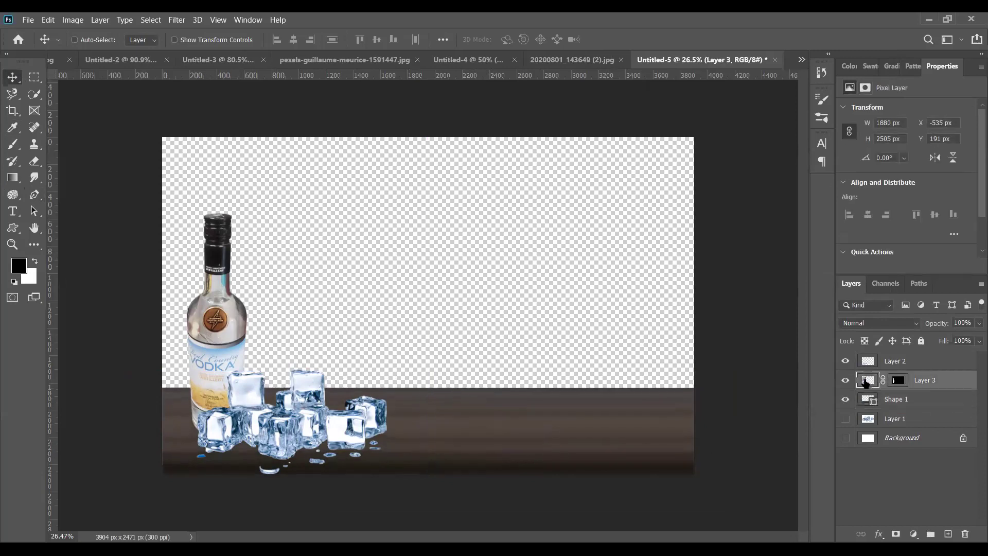
{"action": "left_click", "coordinate": [13, 178]}
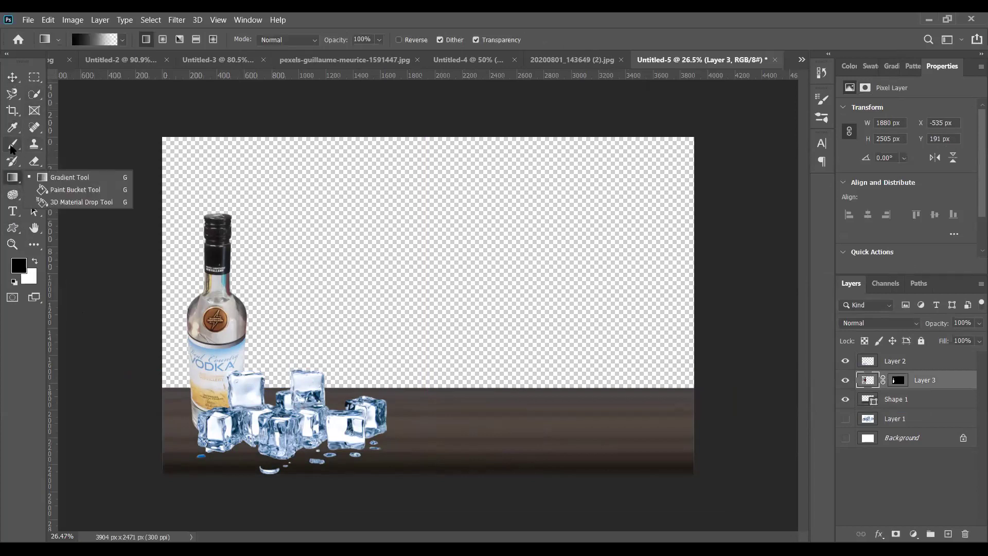
{"action": "left_click", "coordinate": [13, 110]}
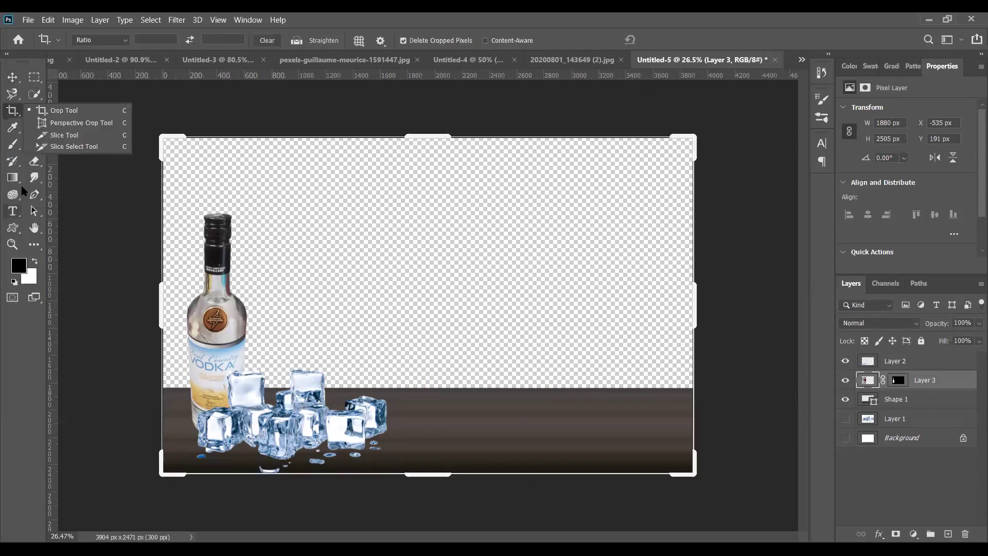
{"action": "left_click", "coordinate": [12, 211]}
{"action": "left_click", "coordinate": [32, 142]}
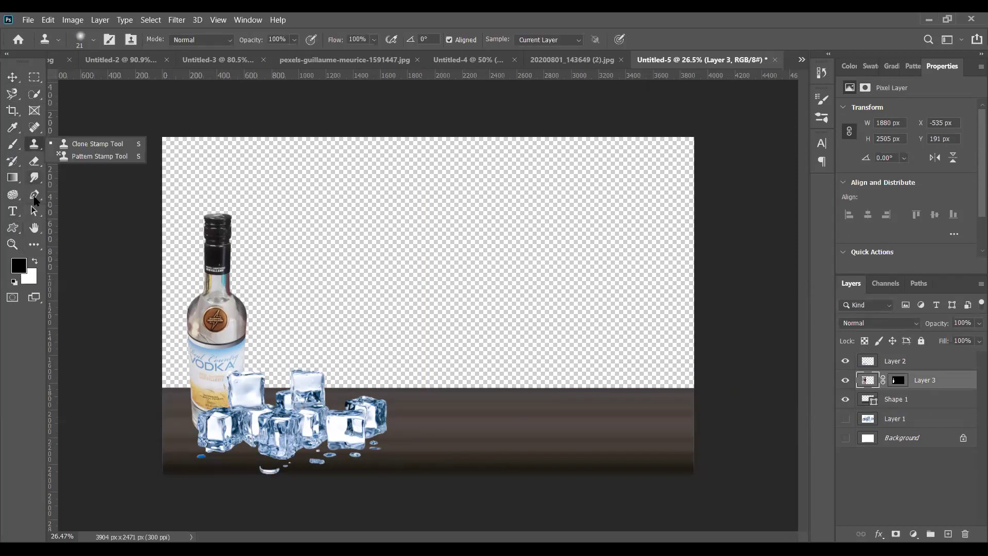
{"action": "left_click", "coordinate": [18, 110]}
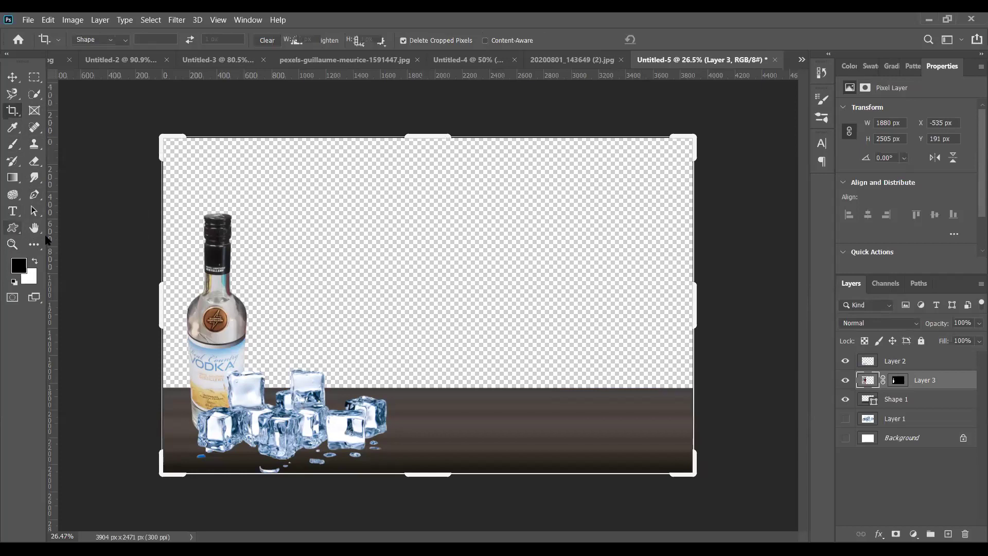
- Draw an ellipse about 597 × 232 px around the bottle's base and place its layer beneath the bottle's layer
{"action": "left_click", "coordinate": [14, 230]}
{"action": "right_click", "coordinate": [16, 231]}
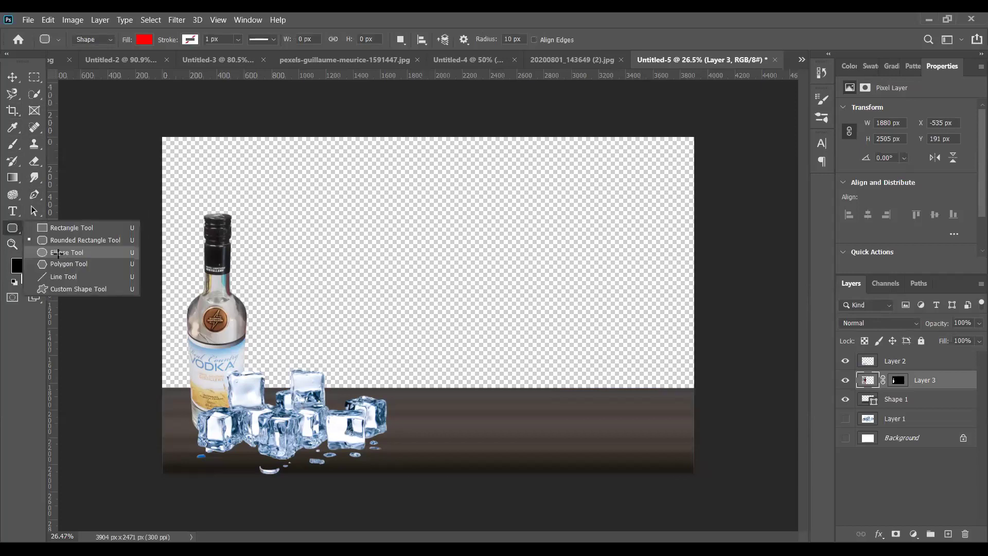
{"action": "left_click", "coordinate": [58, 253]}
{"action": "left_click_drag", "start_coordinate": [195, 409], "coordinate": [256, 438]}
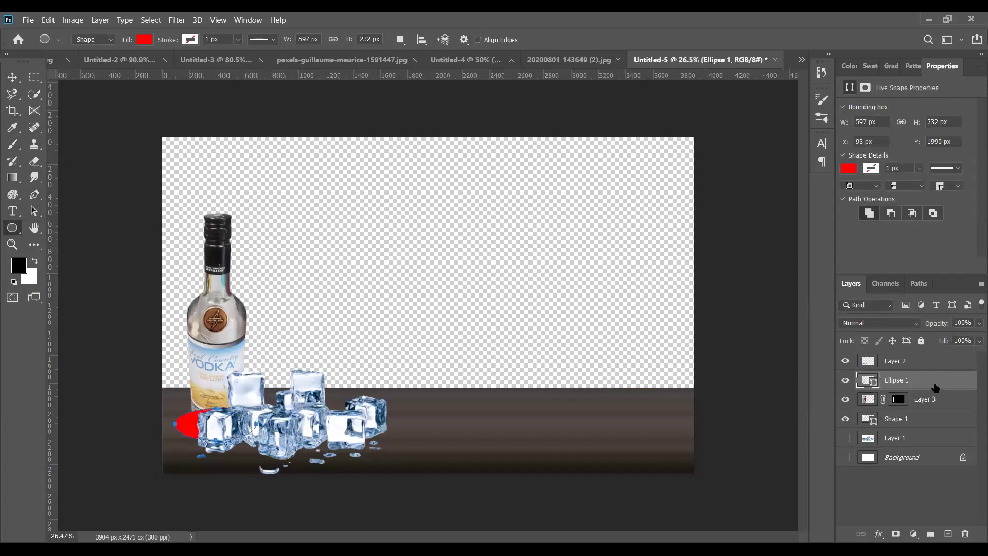
{"action": "left_click_drag", "start_coordinate": [933, 409], "coordinate": [934, 410]}
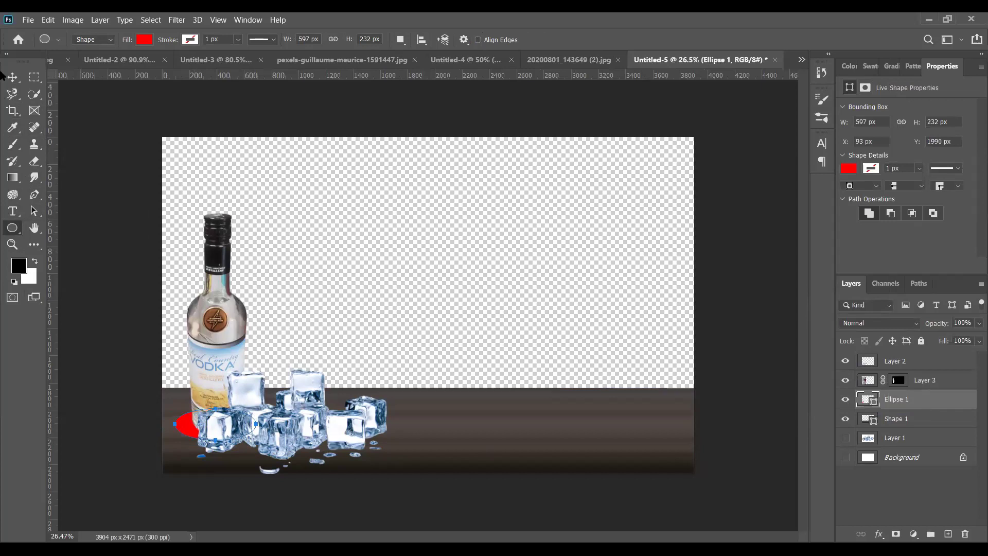
- Fill the shadow ellipse with a radial gradient from black to 0% opacity, shifting its opacity midpoint toward the transparent end
{"action": "left_click", "coordinate": [144, 40]}
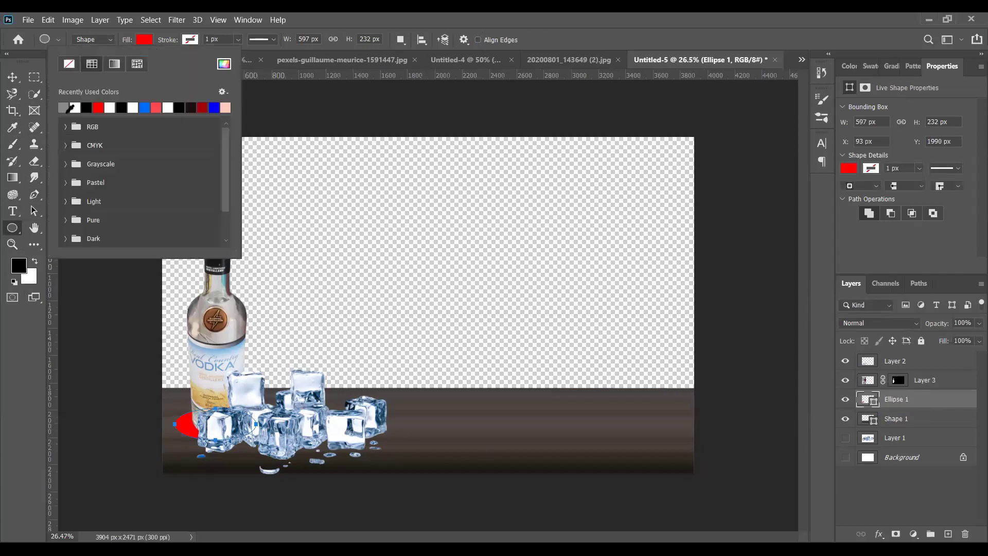
{"action": "left_click", "coordinate": [114, 64]}
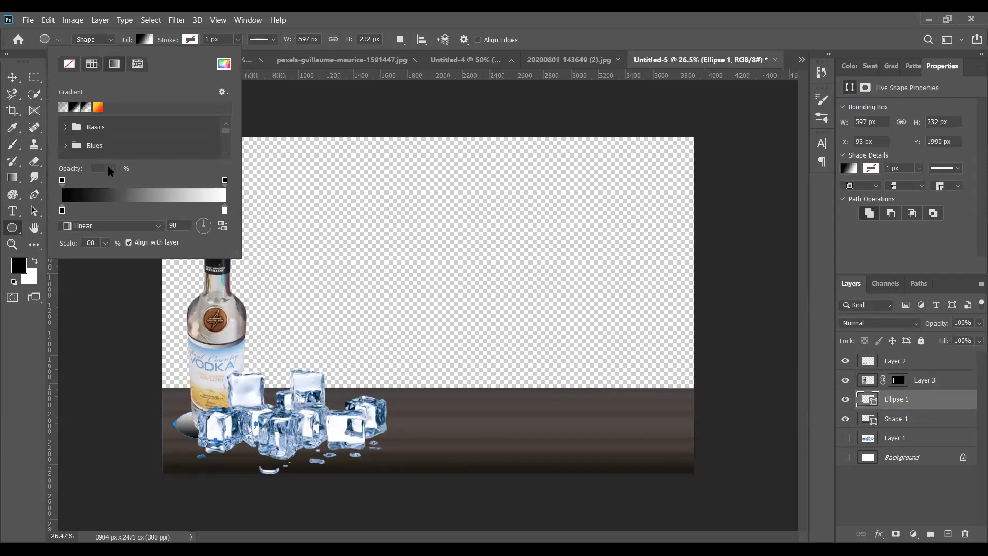
{"action": "left_click", "coordinate": [158, 226]}
{"action": "left_click", "coordinate": [123, 247]}
{"action": "left_click_drag", "start_coordinate": [225, 209], "coordinate": [243, 310]}
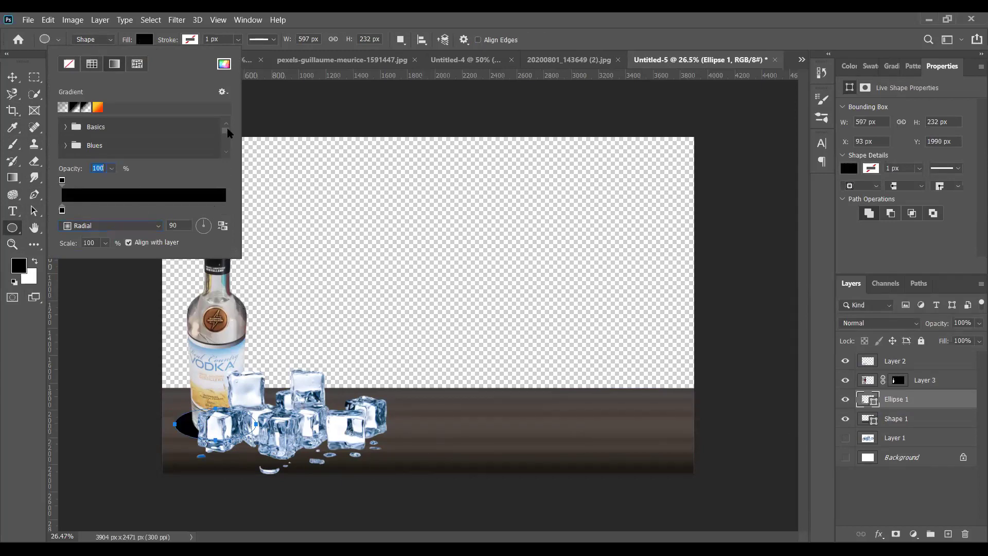
{"action": "type", "text": "0"}
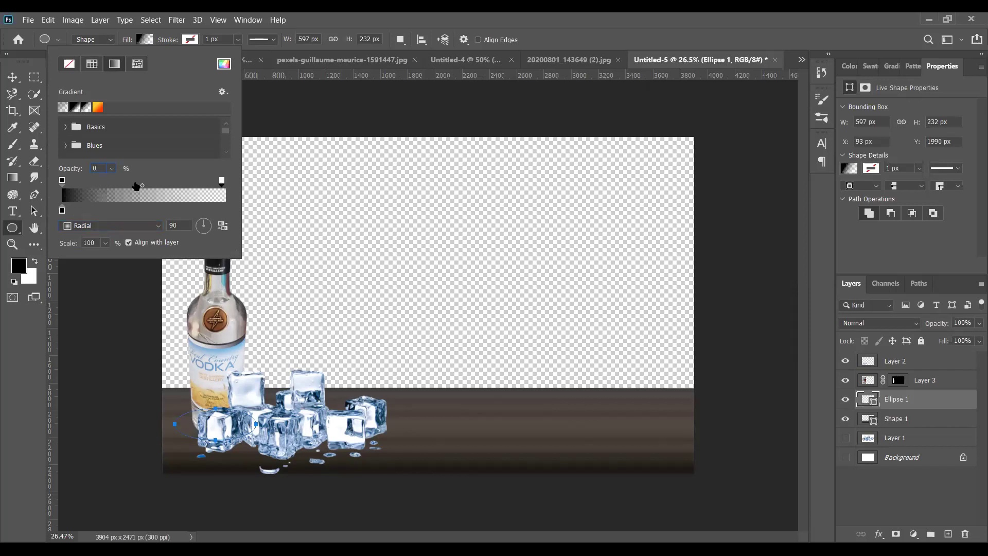
{"action": "left_click_drag", "start_coordinate": [140, 186], "coordinate": [175, 187]}
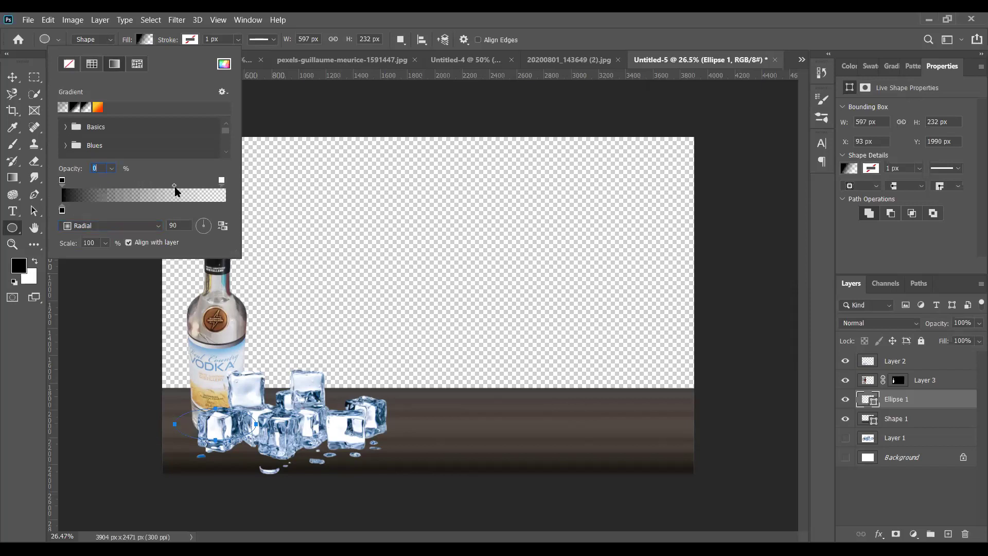
- Enlarge the gradient's solid black core by moving the full-opacity stop toward the transparent end
{"action": "left_click", "coordinate": [85, 209]}
{"action": "left_click_drag", "start_coordinate": [85, 211], "coordinate": [50, 198]}
{"action": "left_click", "coordinate": [62, 210]}
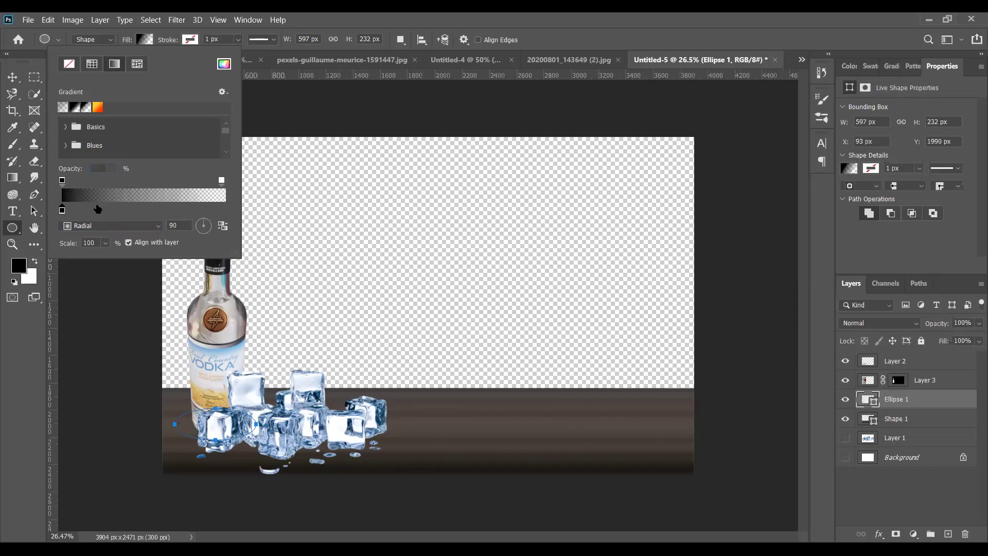
{"action": "left_click_drag", "start_coordinate": [61, 210], "coordinate": [132, 210]}
{"action": "left_click", "coordinate": [61, 181]}
{"action": "left_click_drag", "start_coordinate": [75, 185], "coordinate": [62, 210]}
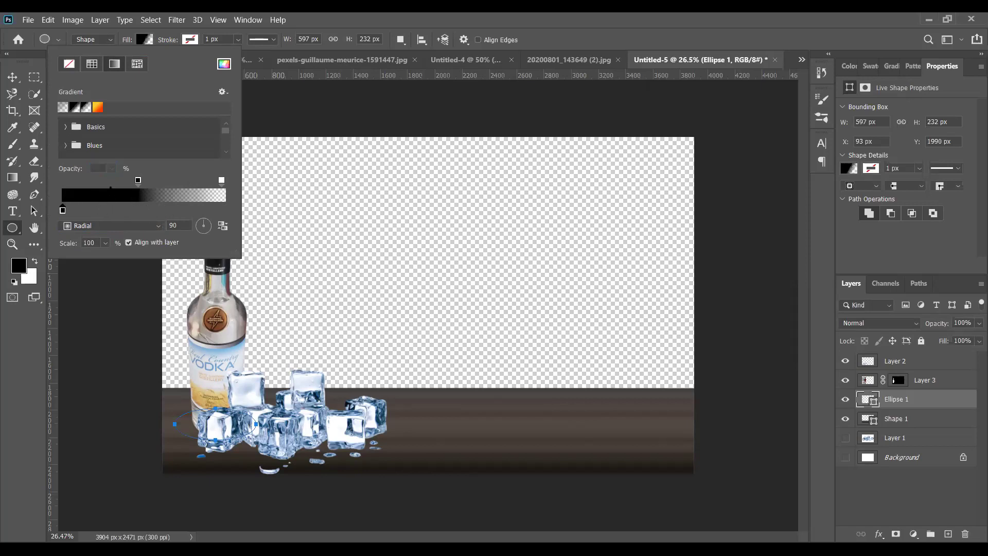
{"action": "left_click", "coordinate": [150, 180]}
{"action": "type", "text": "0"}
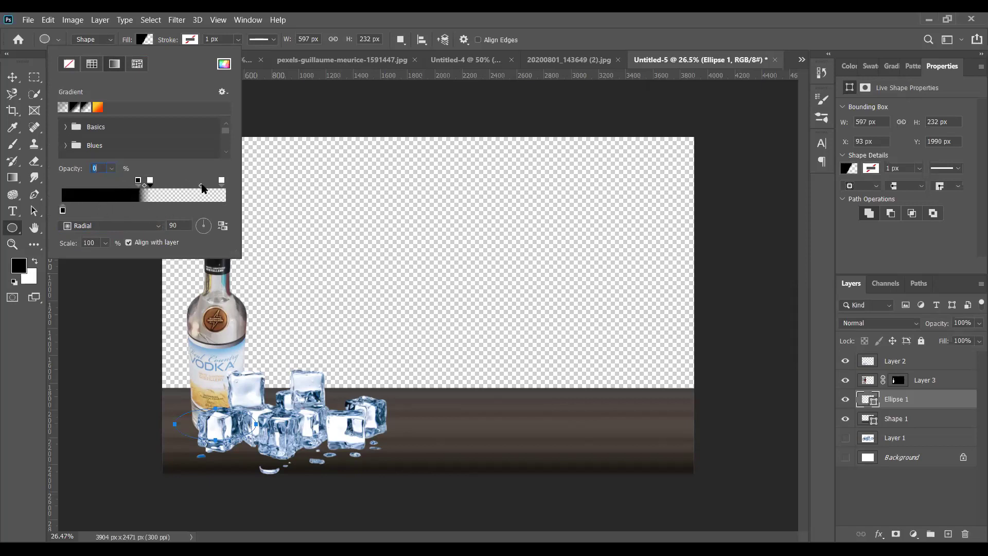
{"action": "left_click_drag", "start_coordinate": [151, 180], "coordinate": [187, 186]}
{"action": "left_click_drag", "start_coordinate": [114, 181], "coordinate": [167, 182]}
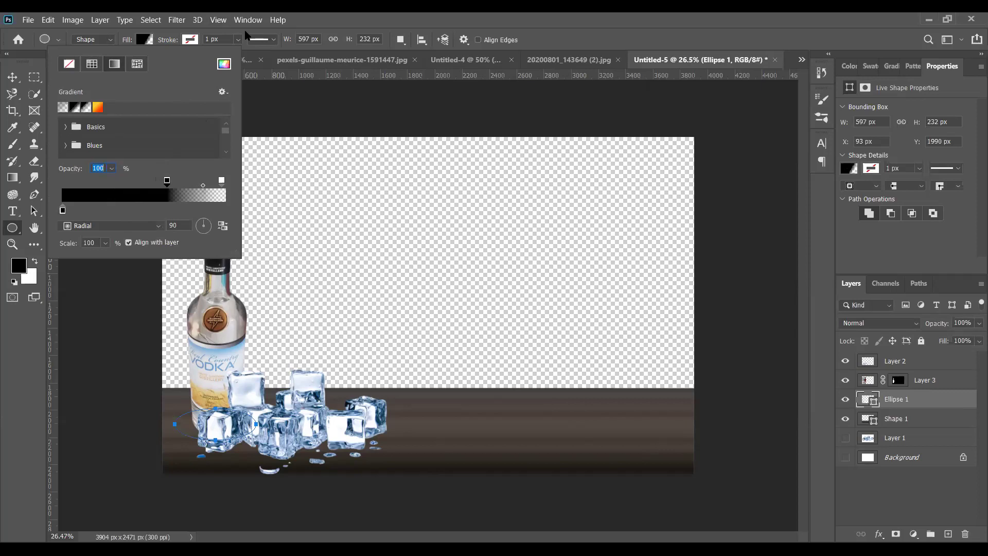
{"action": "key", "text": "Return"}
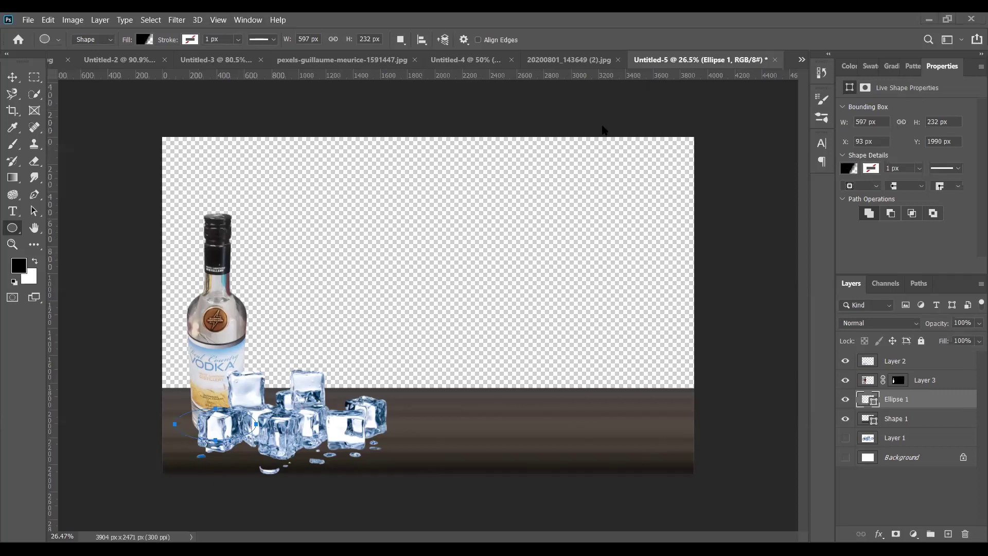
- Return the full-opacity stop to the gradient's start and change the gradient style to Linear
{"action": "left_click", "coordinate": [940, 21]}
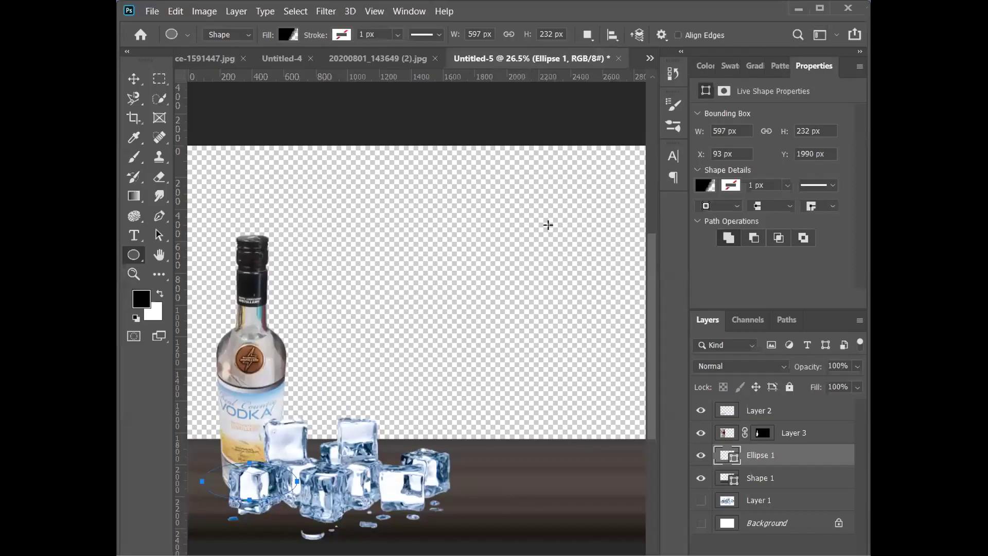
{"action": "scroll", "coordinate": [415, 333], "scroll_direction": "down", "scroll_amount": 3}
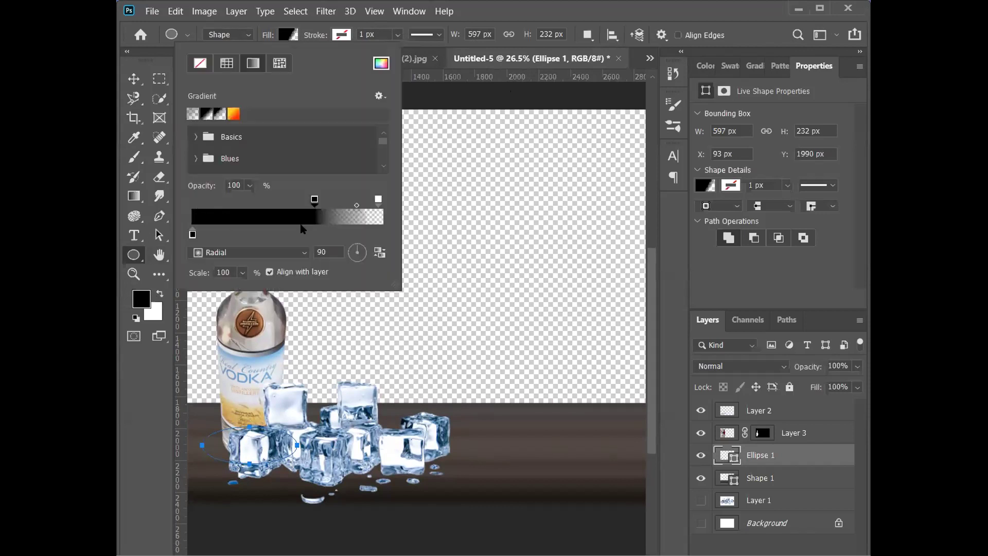
{"action": "left_click_drag", "start_coordinate": [312, 200], "coordinate": [191, 200]}
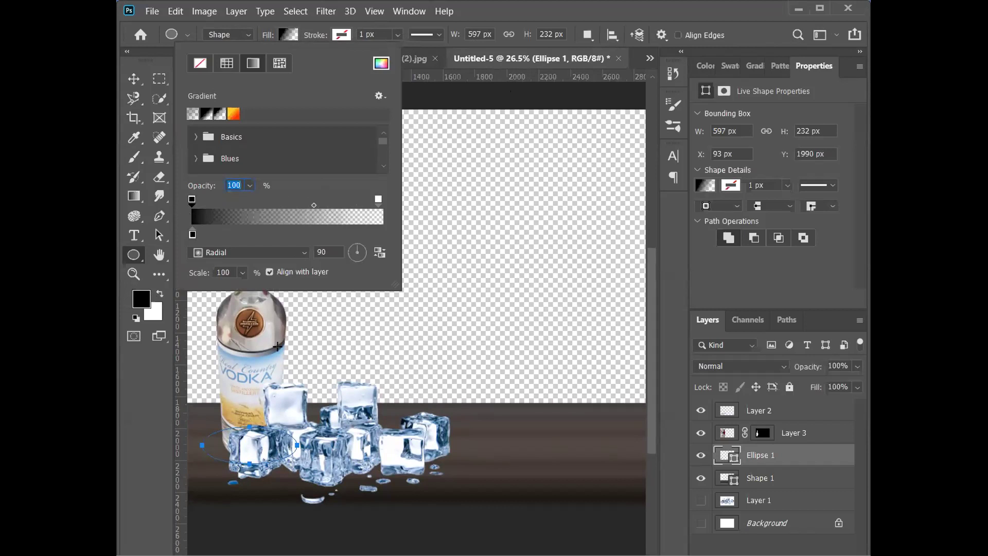
{"action": "left_click", "coordinate": [196, 255]}
{"action": "left_click", "coordinate": [253, 289]}
{"action": "left_click", "coordinate": [270, 252]}
{"action": "left_click", "coordinate": [266, 262]}
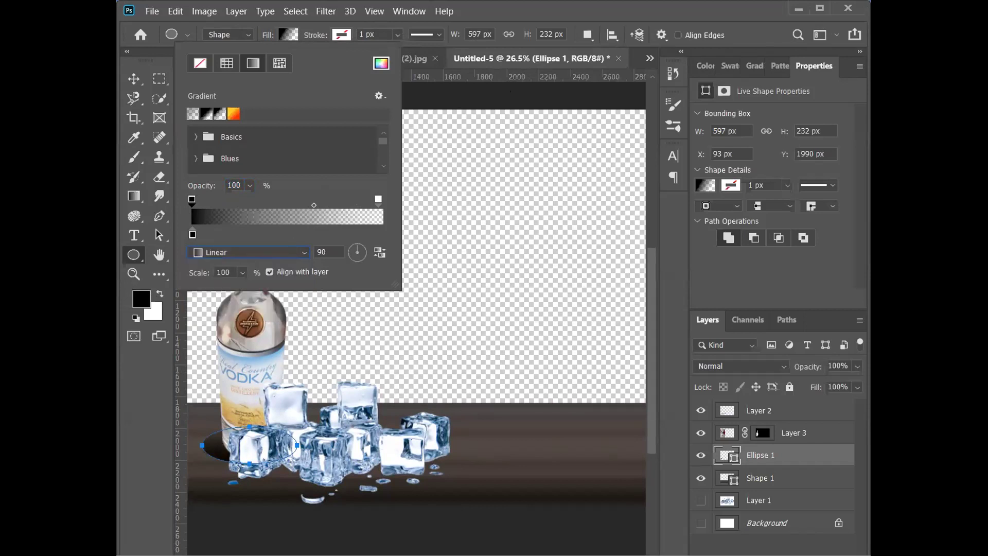
- Replace the ellipse's gradient fill with solid black
{"action": "left_click", "coordinate": [232, 64]}
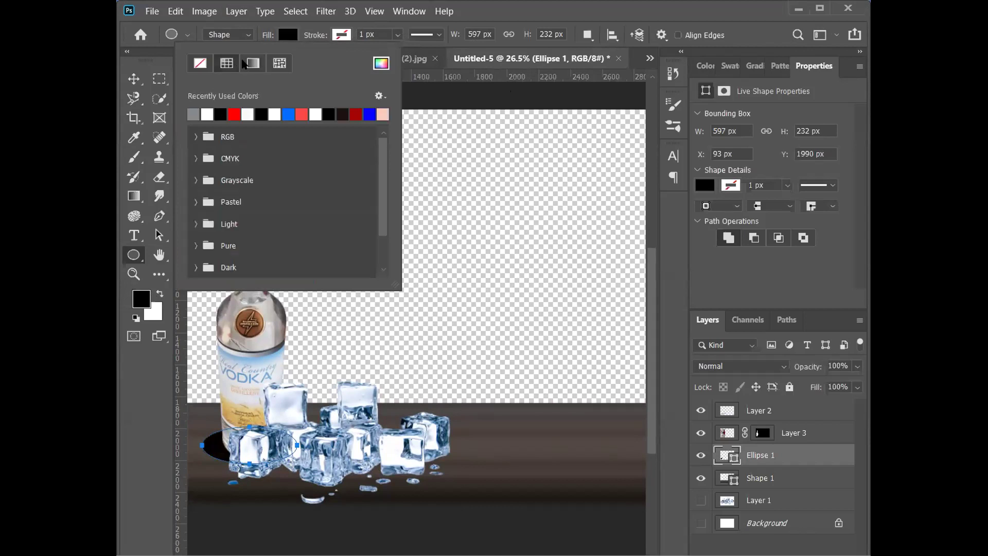
{"action": "left_click", "coordinate": [207, 114]}
{"action": "left_click", "coordinate": [219, 114]}
{"action": "left_click", "coordinate": [233, 29]}
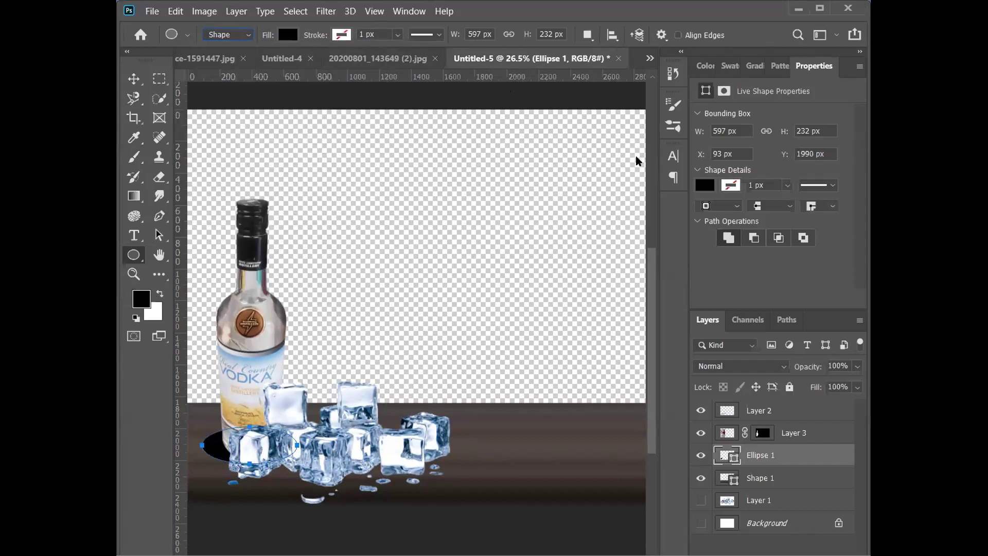
- Feather the ellipse's shape mask by 42.9 px to soften the shadow
{"action": "left_click", "coordinate": [724, 92]}
{"action": "left_click_drag", "start_coordinate": [708, 217], "coordinate": [775, 217]}
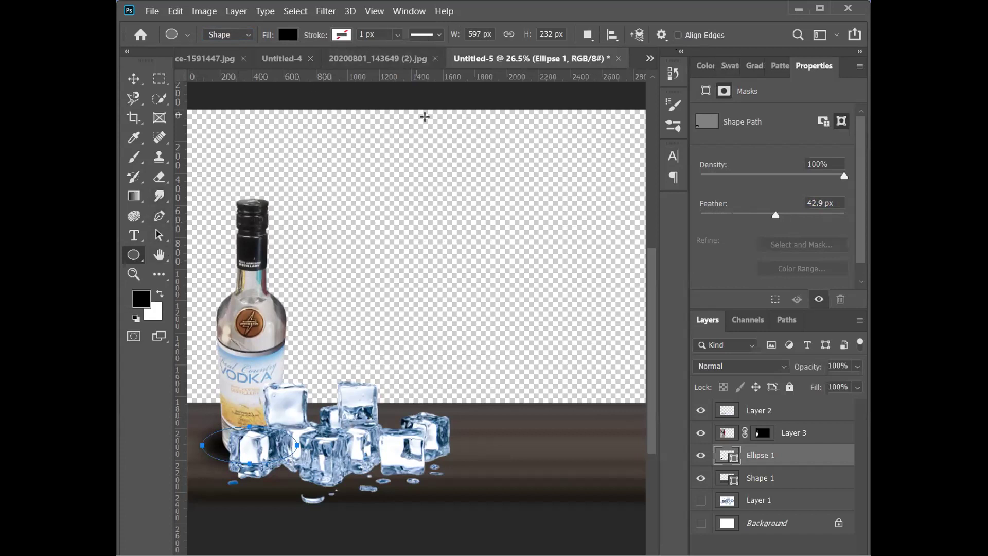
{"action": "left_click", "coordinate": [706, 91]}
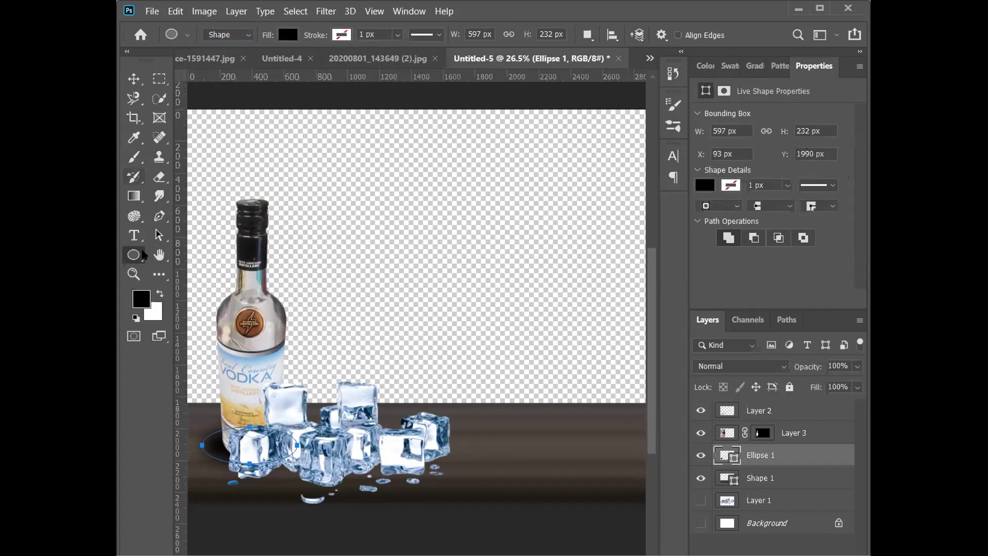
- Lower the shadow ellipse layer's opacity to 80%
{"action": "left_click", "coordinate": [154, 217]}
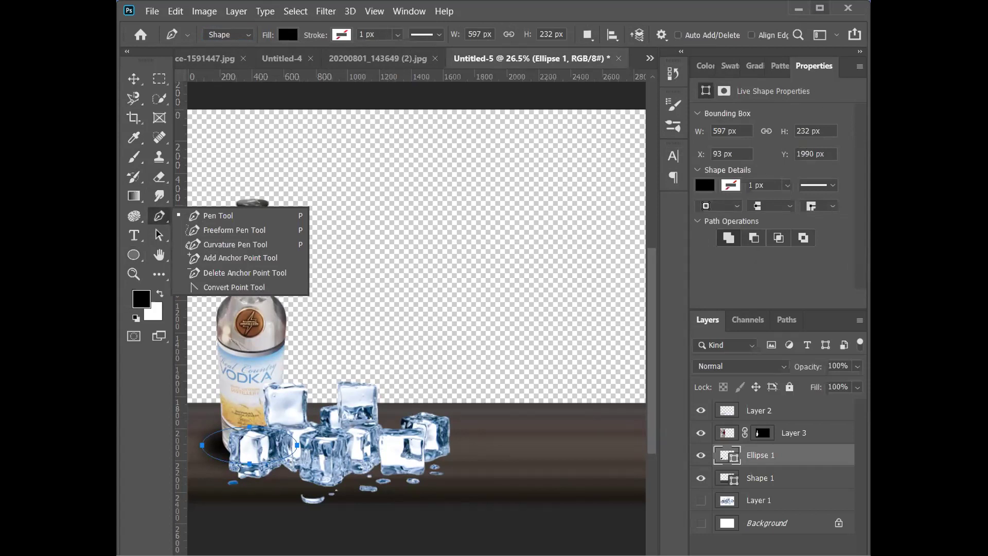
{"action": "left_click", "coordinate": [820, 7]}
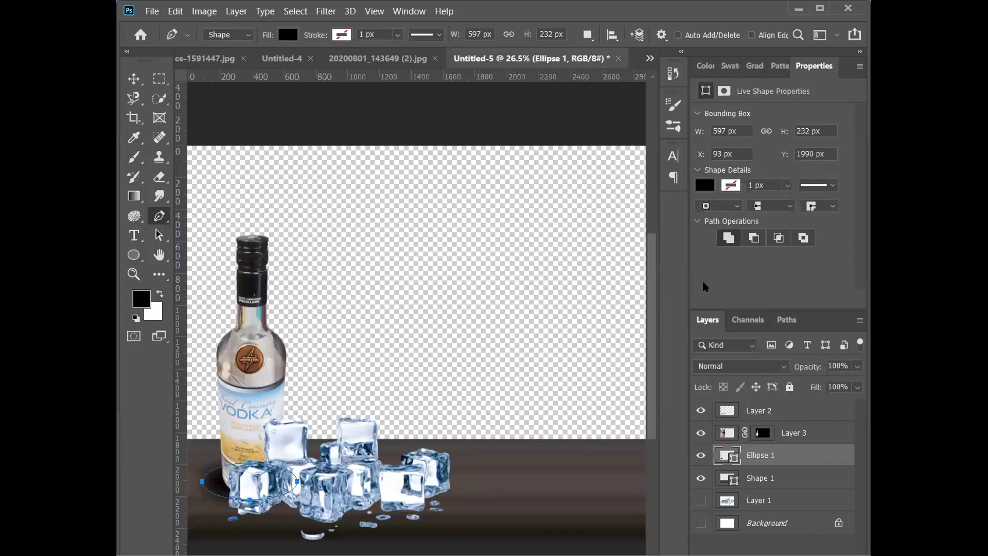
{"action": "mouse_move", "coordinate": [807, 366]}
{"action": "left_mouse_down"}
{"action": "mouse_move", "coordinate": [775, 368]}
{"action": "mouse_move", "coordinate": [796, 366]}
{"action": "left_mouse_up"}
{"action": "scroll", "coordinate": [566, 393], "scroll_direction": "down", "scroll_amount": 2}
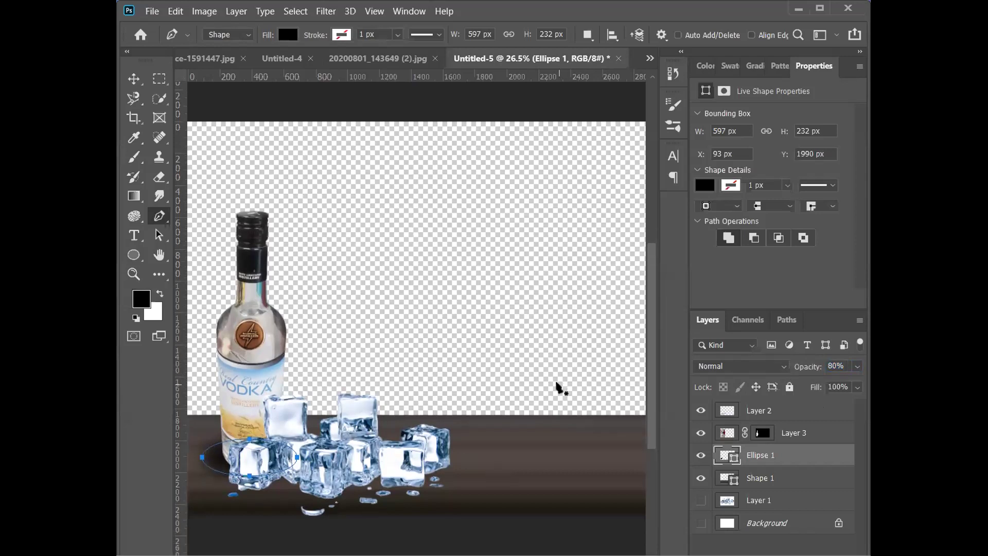
- Hide the ice cubes' layer and show it again to check the shadow under the bottle
{"action": "left_click", "coordinate": [785, 480]}
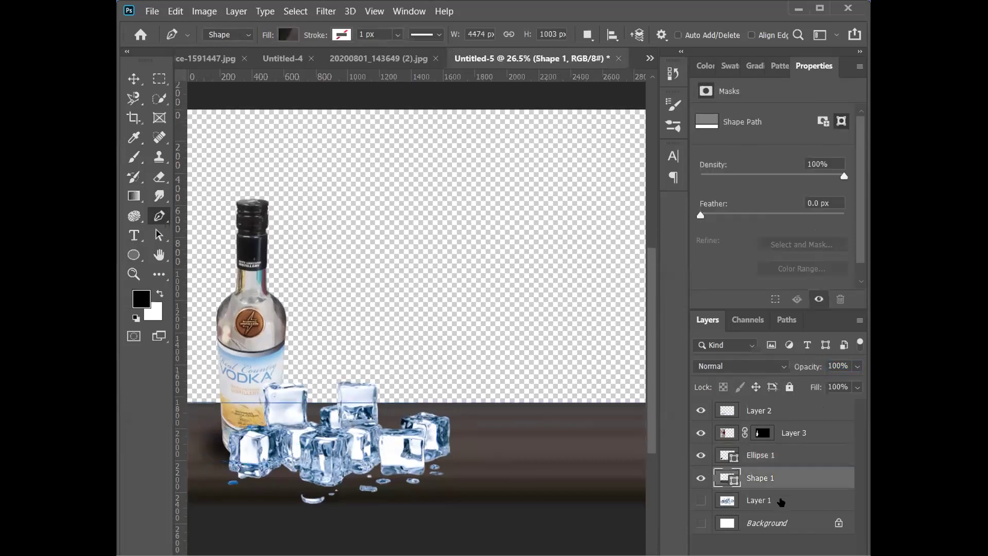
{"action": "left_click", "coordinate": [779, 502]}
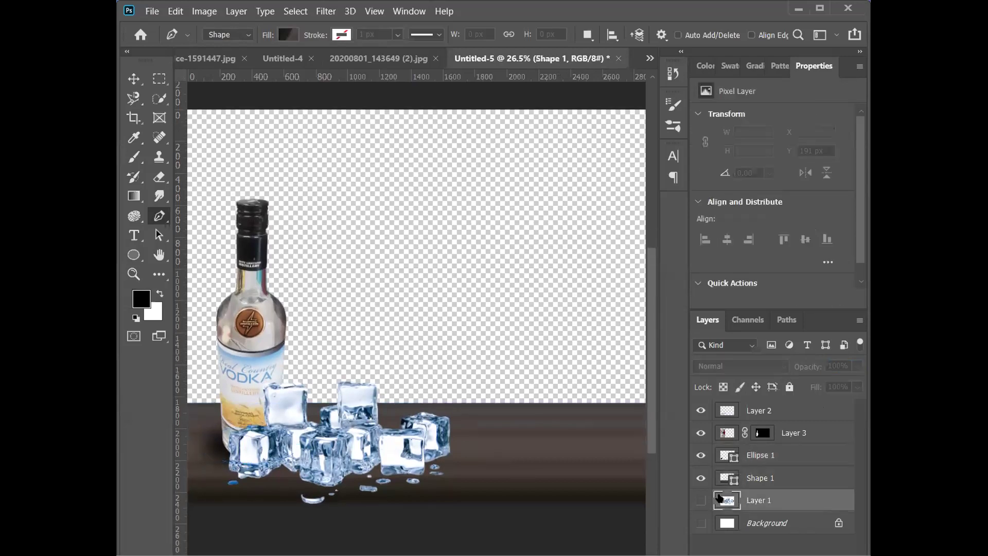
{"action": "left_click", "coordinate": [805, 406]}
{"action": "left_click", "coordinate": [699, 410]}
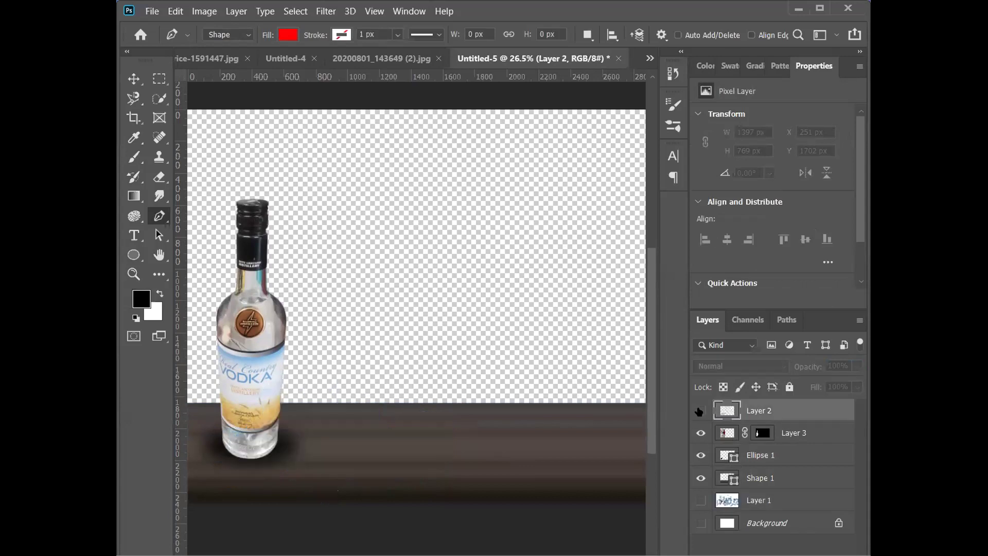
{"action": "left_click", "coordinate": [699, 410]}
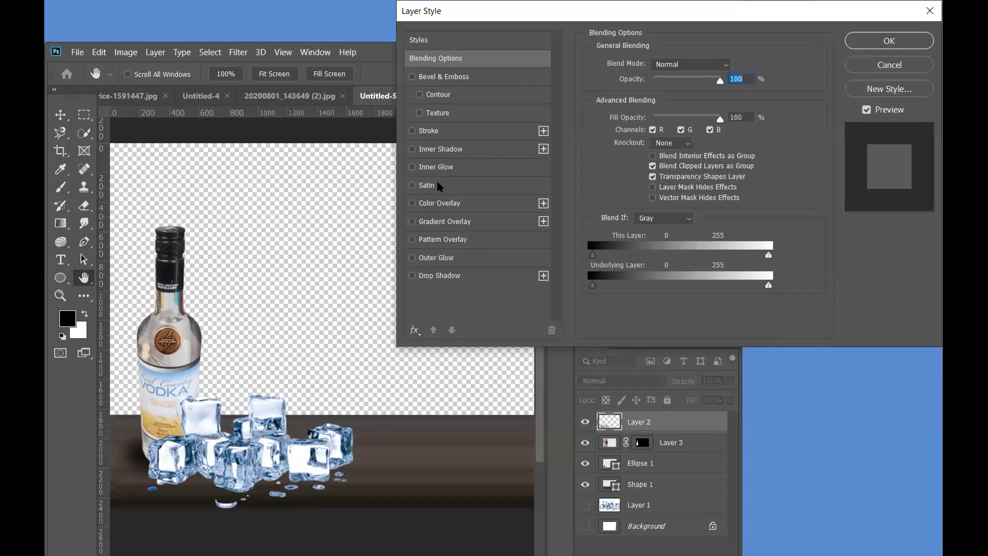
- Give the ice cubes a Multiply drop shadow with 64% opacity, 21 px distance, 17% spread and 76 px size
{"action": "left_click", "coordinate": [876, 65]}
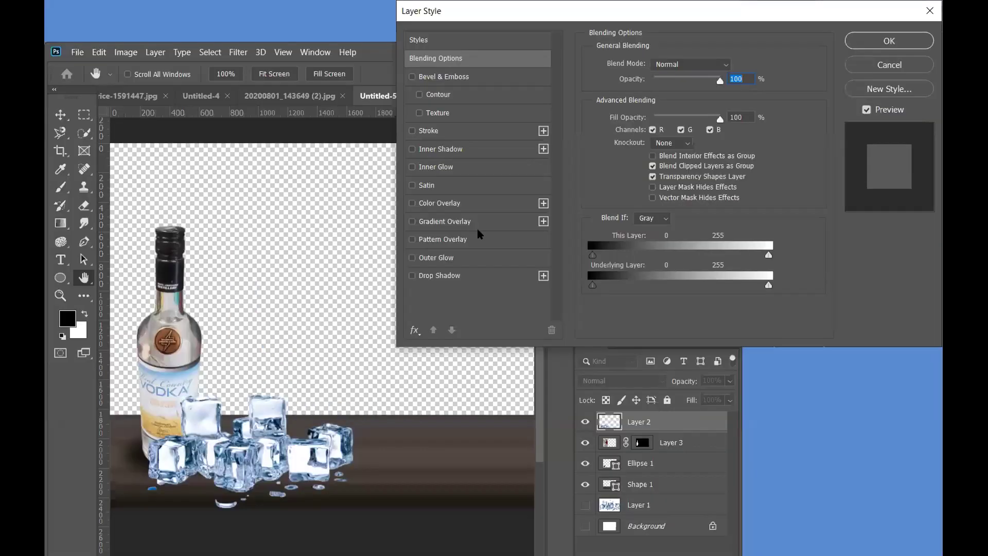
{"action": "left_click", "coordinate": [466, 276]}
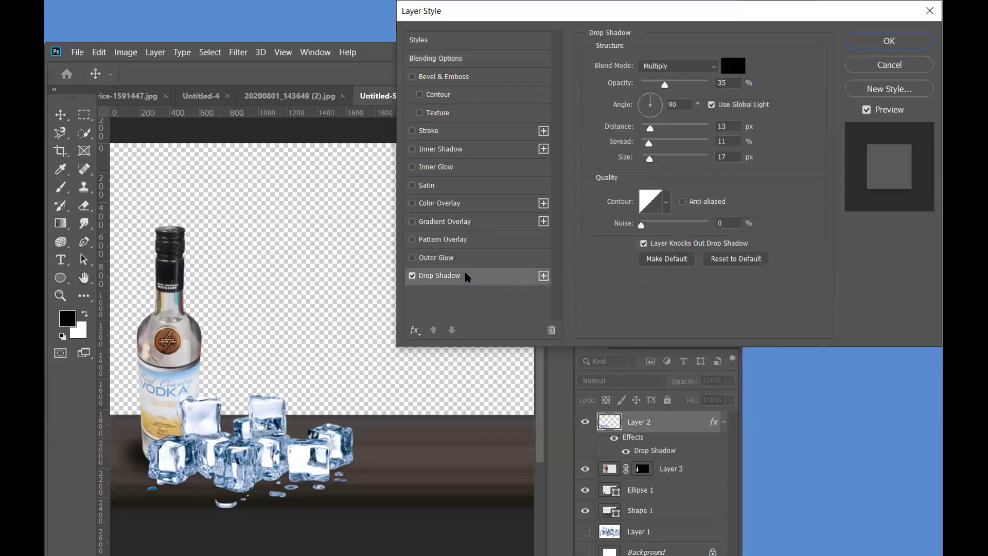
{"action": "left_click", "coordinate": [662, 131]}
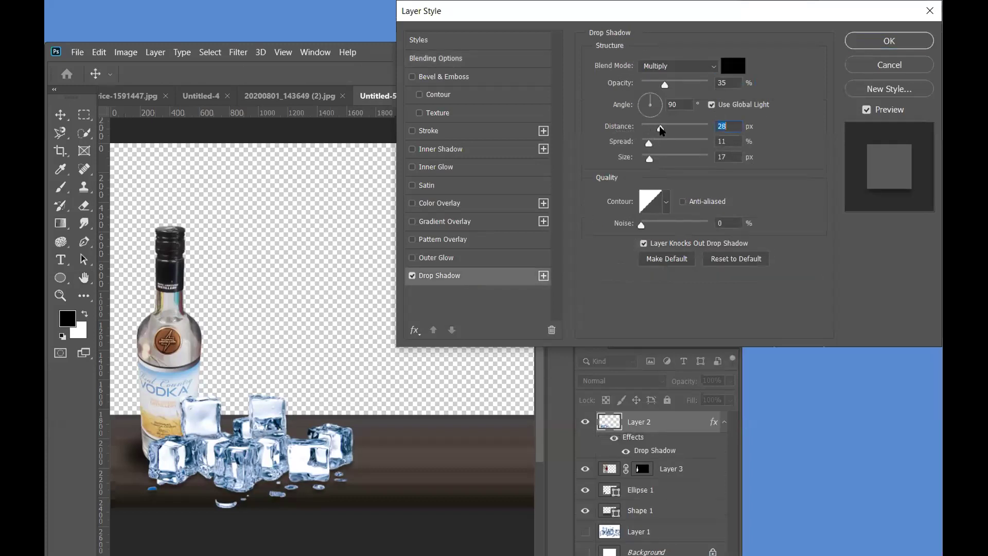
{"action": "mouse_move", "coordinate": [659, 131]}
{"action": "left_mouse_down"}
{"action": "mouse_move", "coordinate": [676, 133]}
{"action": "mouse_move", "coordinate": [618, 146]}
{"action": "mouse_move", "coordinate": [679, 161]}
{"action": "mouse_move", "coordinate": [665, 160]}
{"action": "mouse_move", "coordinate": [655, 140]}
{"action": "mouse_move", "coordinate": [665, 142]}
{"action": "mouse_move", "coordinate": [652, 146]}
{"action": "left_mouse_up"}
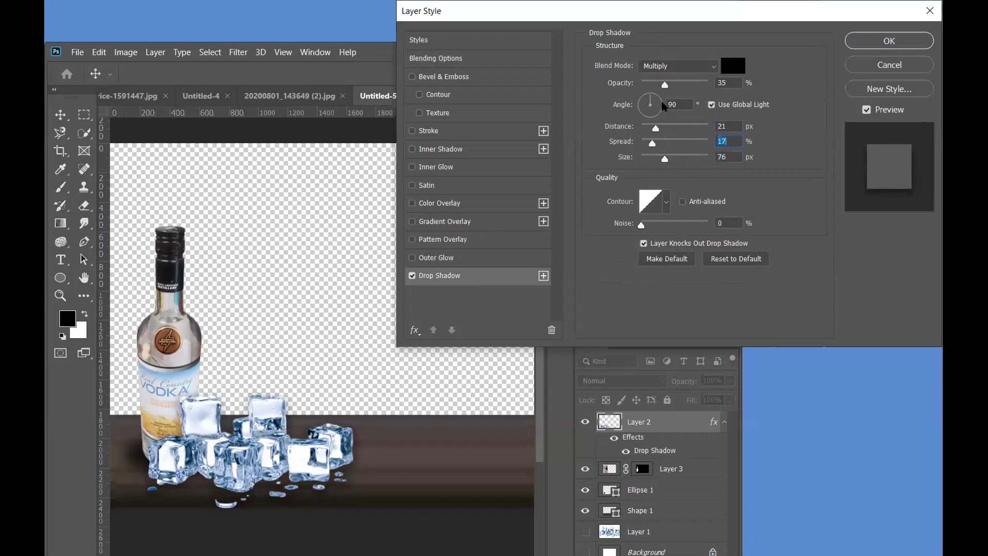
{"action": "mouse_move", "coordinate": [663, 85]}
{"action": "left_mouse_down"}
{"action": "mouse_move", "coordinate": [692, 85]}
{"action": "mouse_move", "coordinate": [669, 85]}
{"action": "mouse_move", "coordinate": [680, 84]}
{"action": "left_mouse_up"}
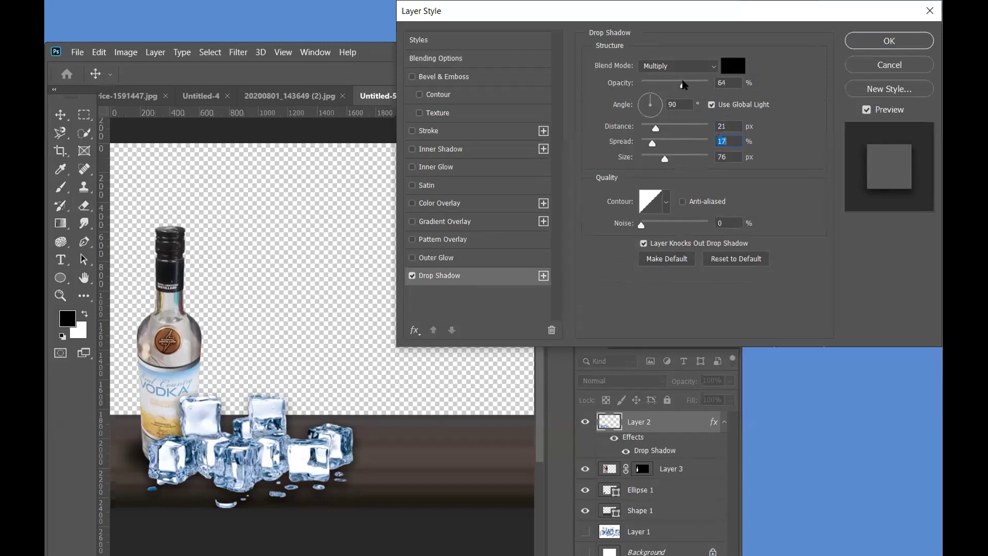
{"action": "left_click", "coordinate": [683, 84]}
{"action": "left_click", "coordinate": [879, 43]}
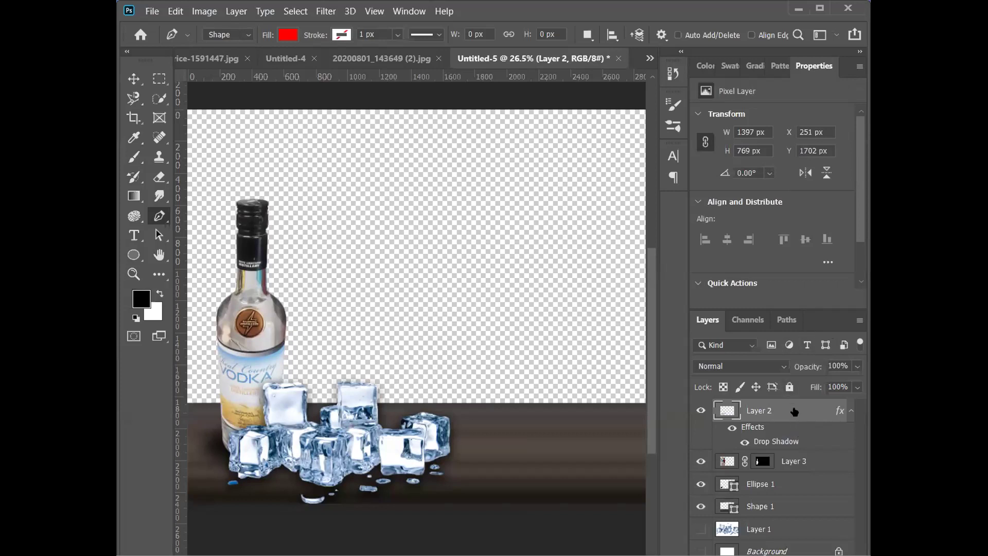
- Add a layer mask to the ice cubes' layer and set the foreground color to black
{"action": "left_click", "coordinate": [819, 8]}
{"action": "mouse_move", "coordinate": [933, 363]}
{"action": "left_mouse_down"}
{"action": "mouse_move", "coordinate": [939, 443]}
{"action": "mouse_move", "coordinate": [936, 365]}
{"action": "left_mouse_up"}
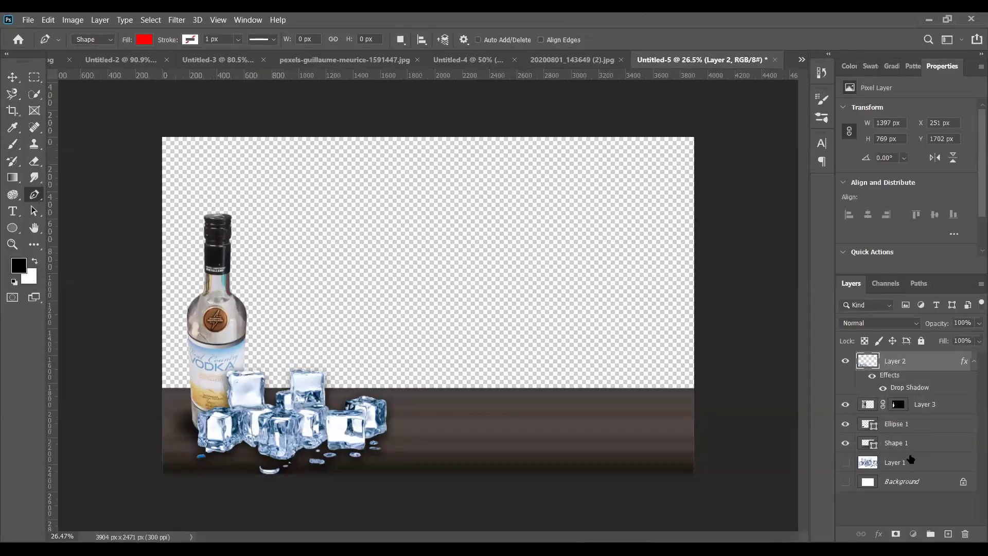
{"action": "left_click", "coordinate": [894, 534]}
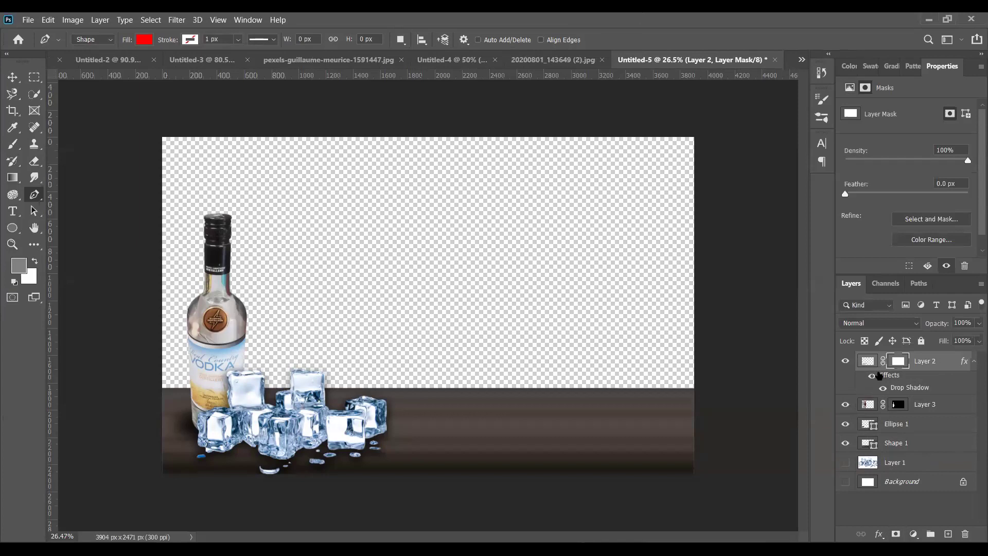
{"action": "left_click", "coordinate": [15, 282]}
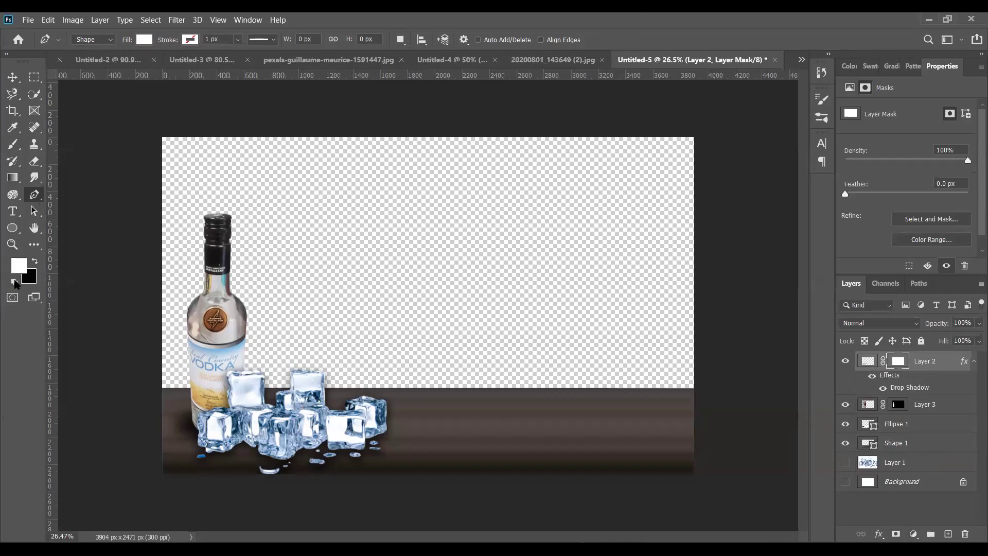
{"action": "left_click", "coordinate": [35, 260]}
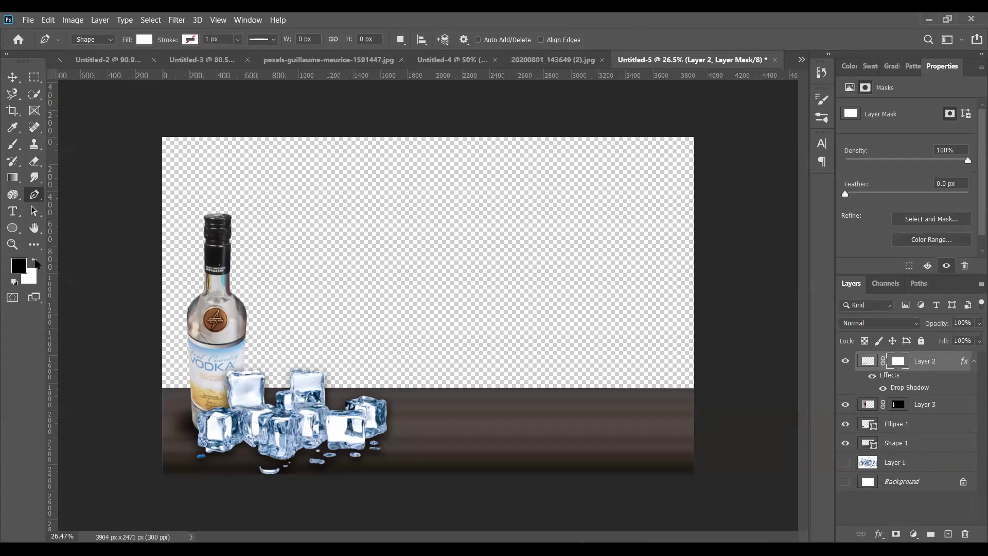
- Set up the Brush tool with a round tip of 149 px and 93% hardness for painting on the ice cubes' mask
{"action": "scroll", "coordinate": [211, 444], "scroll_direction": "up", "scroll_amount": 3}
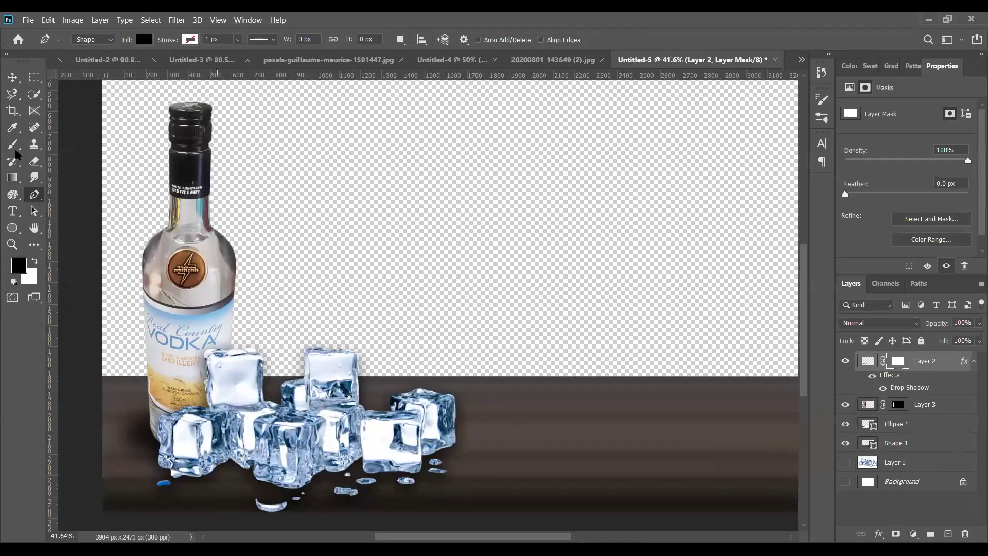
{"action": "scroll", "coordinate": [108, 95], "scroll_direction": "up", "scroll_amount": 2}
{"action": "left_click", "coordinate": [13, 145]}
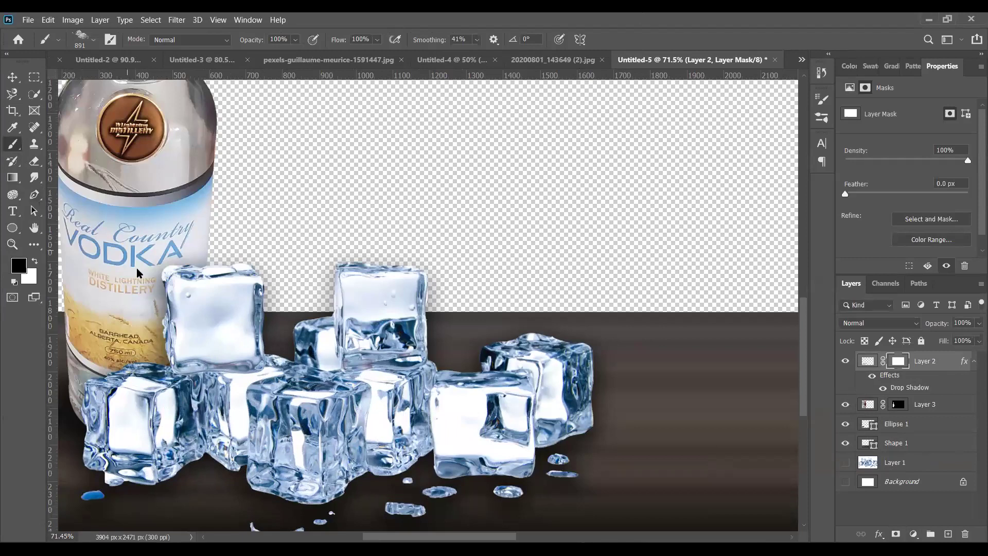
{"action": "key", "text": "bracketleft"}
{"action": "key", "text": "bracketleft"}
{"action": "key", "text": "bracketleft"}
{"action": "key", "text": "bracketleft"}
{"action": "key", "text": "bracketleft"}
{"action": "key", "text": "bracketleft"}
{"action": "right_click", "coordinate": [88, 144]}
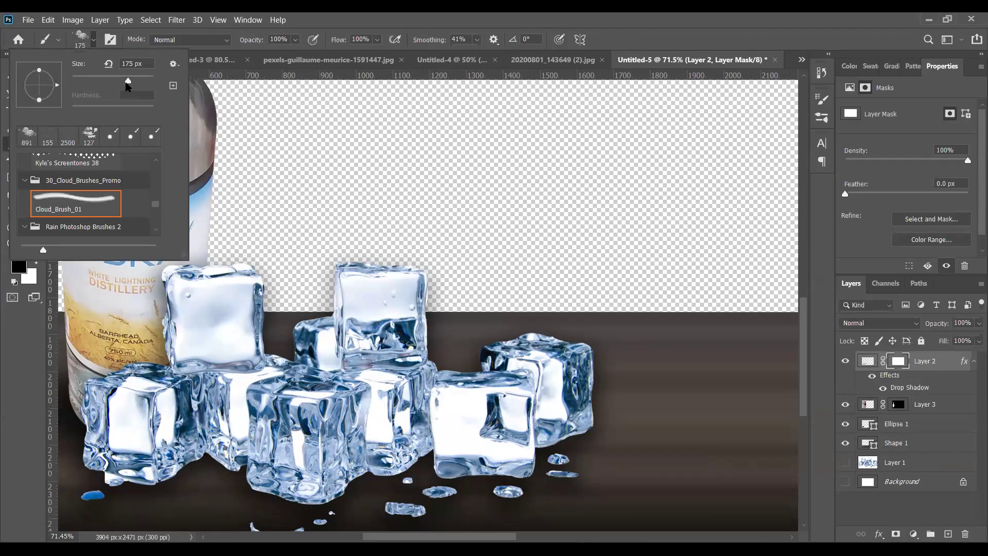
{"action": "left_click", "coordinate": [130, 136]}
{"action": "key", "text": "bracketleft"}
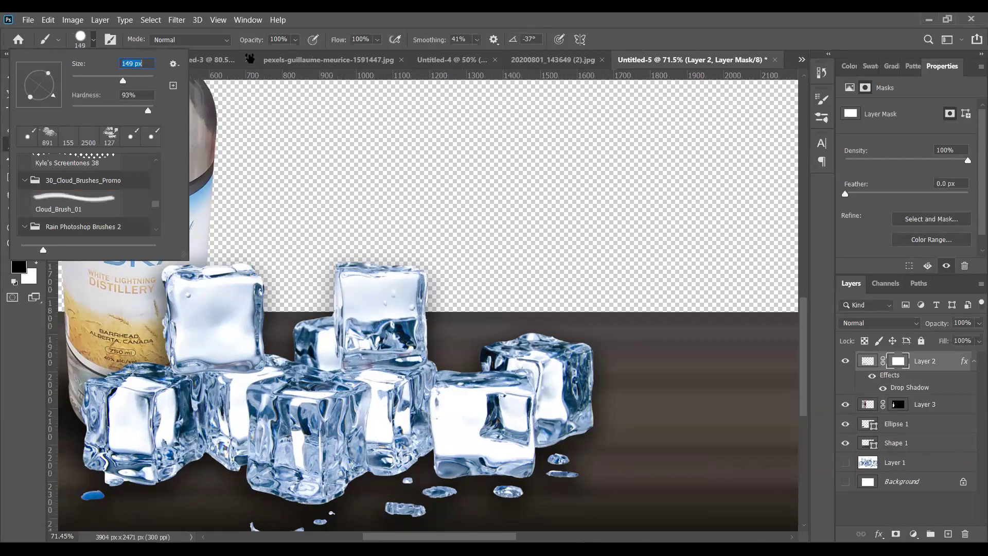
{"action": "left_click", "coordinate": [249, 44]}
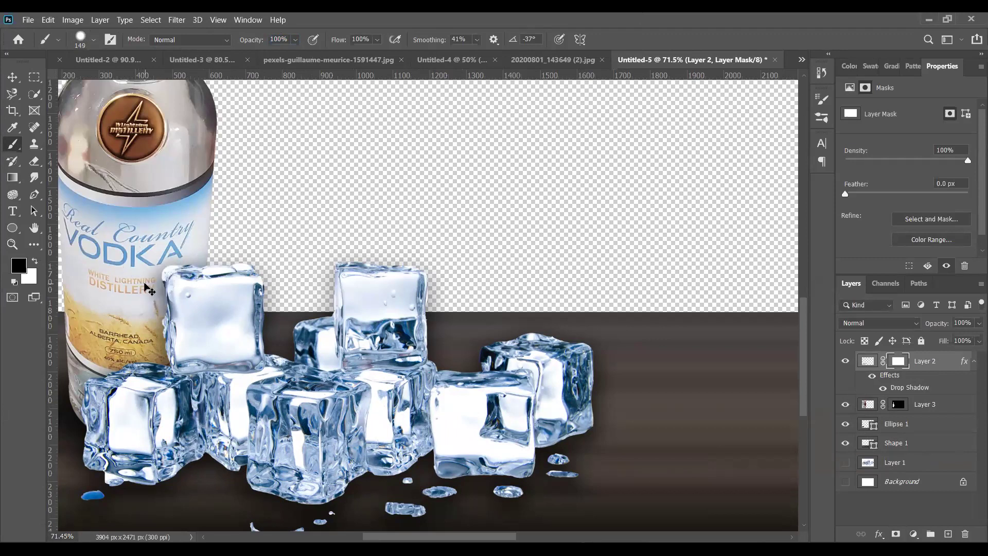
{"action": "key", "text": "Delete"}
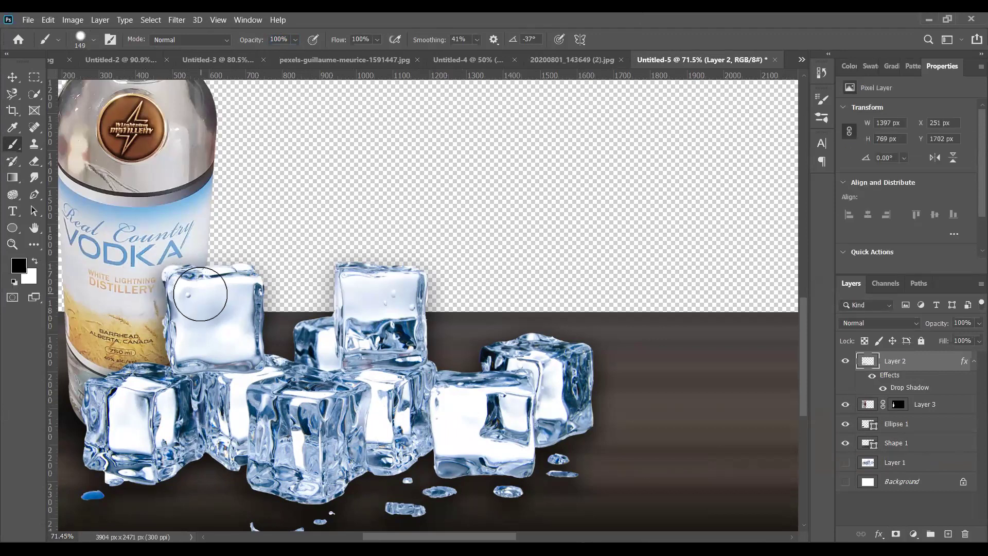
{"action": "left_click", "coordinate": [130, 291]}
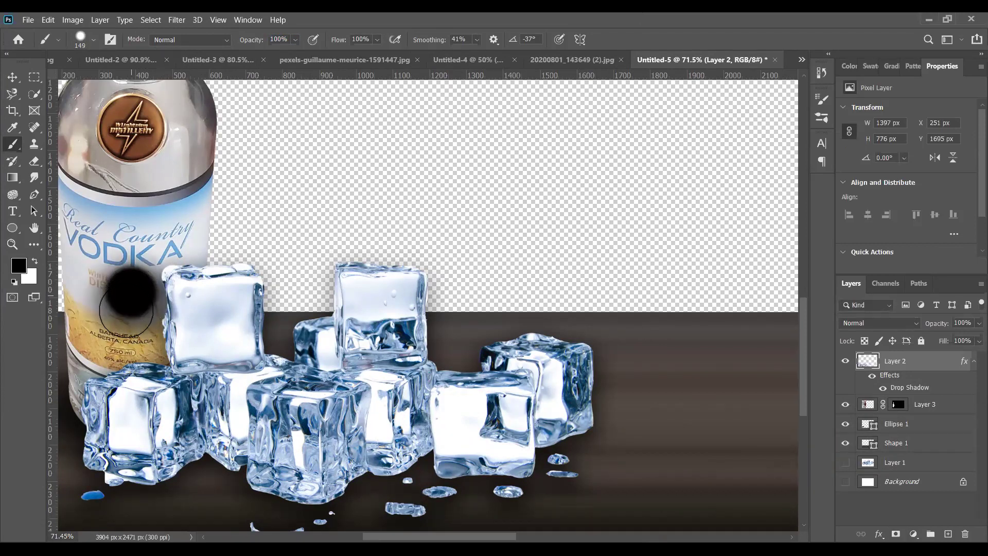
{"action": "key", "text": "ctrl+z"}
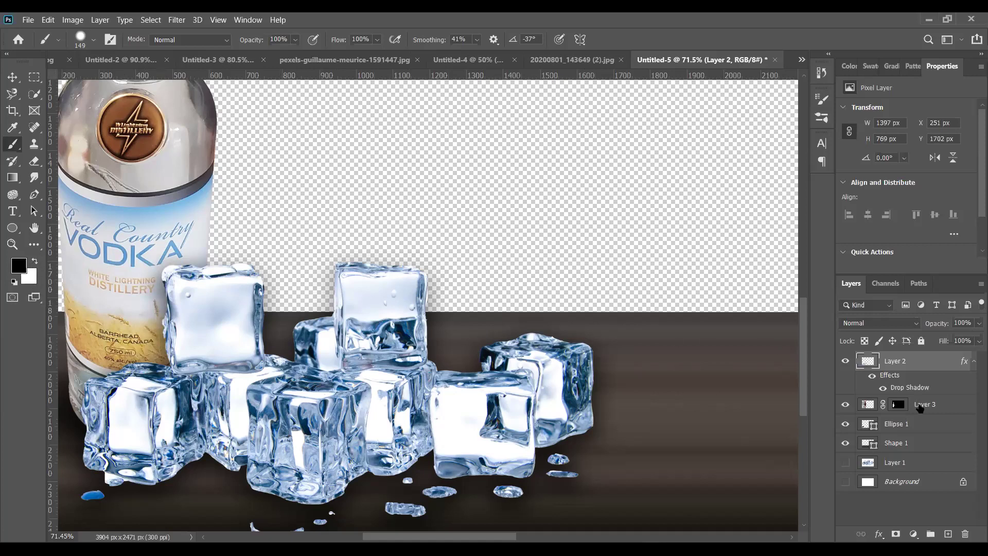
{"action": "left_click", "coordinate": [895, 533]}
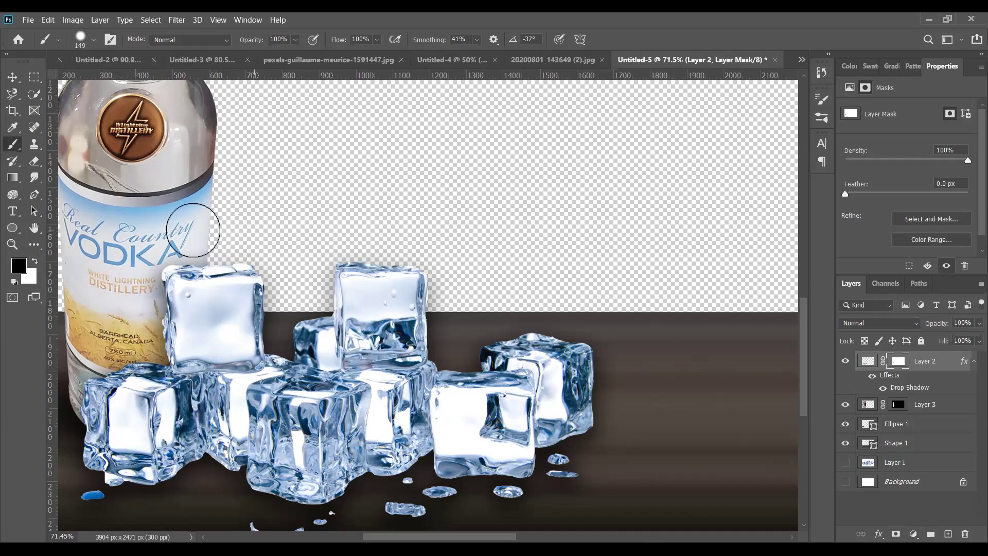
- Paint black on the ice cubes' layer mask in the empty area above the cubes and reduce the brush size to 90 px
{"action": "mouse_move", "coordinate": [329, 229]}
{"action": "left_mouse_down"}
{"action": "mouse_move", "coordinate": [282, 230]}
{"action": "mouse_move", "coordinate": [295, 242]}
{"action": "mouse_move", "coordinate": [306, 202]}
{"action": "left_mouse_up"}
{"action": "key", "text": "bracketleft"}
{"action": "key", "text": "bracketleft"}
{"action": "key", "text": "bracketleft"}
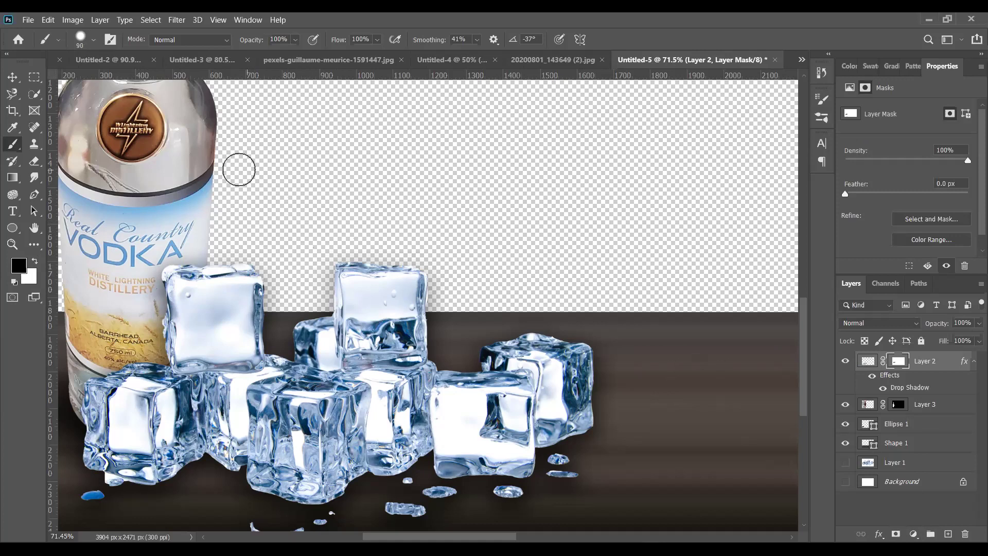